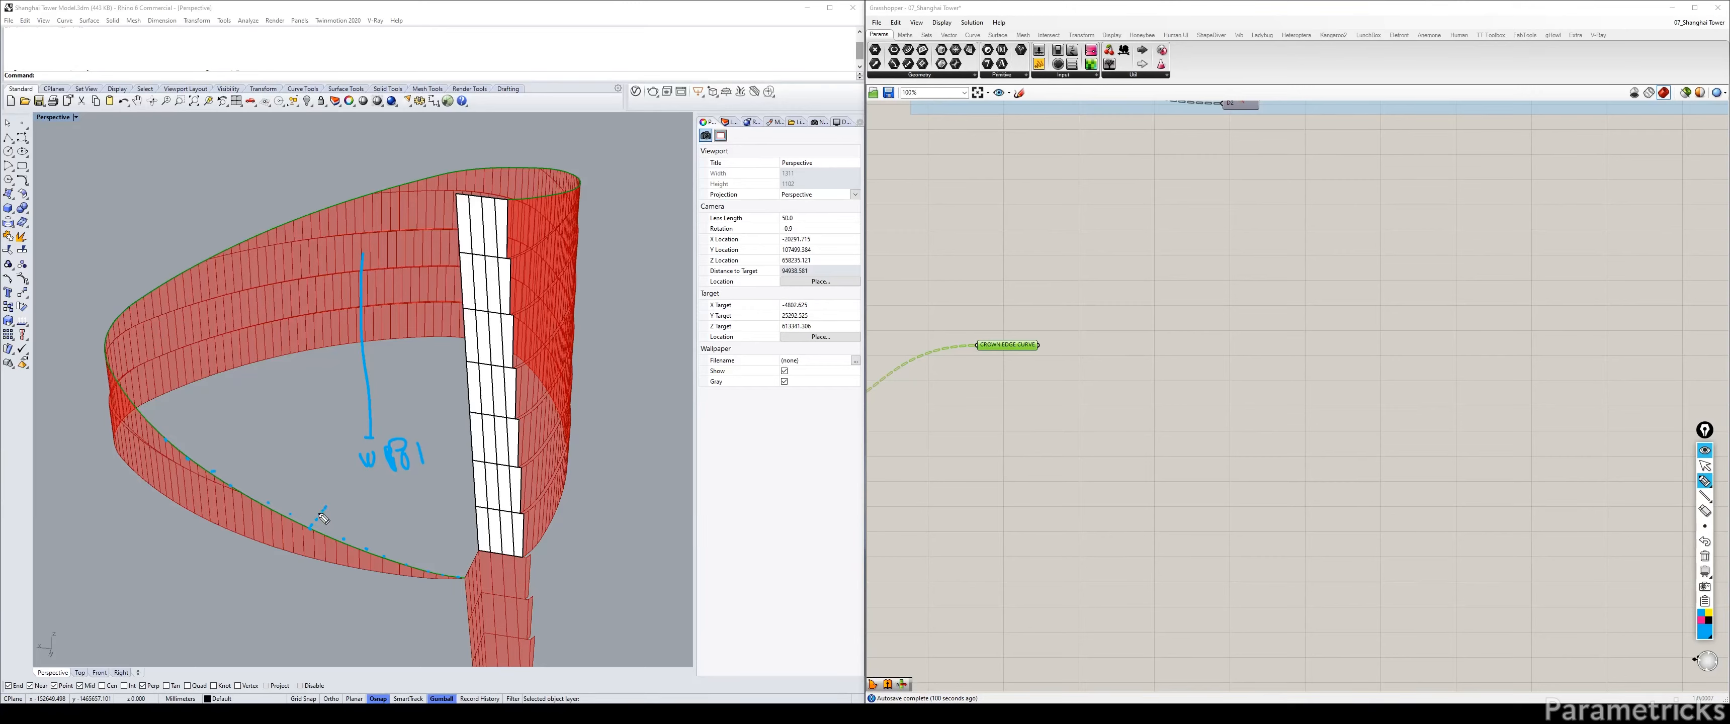
mouse_move(313, 524)
left_mouse_down()
mouse_move(323, 505)
mouse_move(371, 533)
left_mouse_up()
mouse_move(385, 553)
left_mouse_down()
mouse_move(393, 528)
mouse_move(406, 560)
mouse_move(438, 544)
left_mouse_up()
mouse_move(287, 515)
left_mouse_down()
mouse_move(299, 492)
mouse_move(278, 485)
left_mouse_up()
left_click_drag(194, 452, 226, 442)
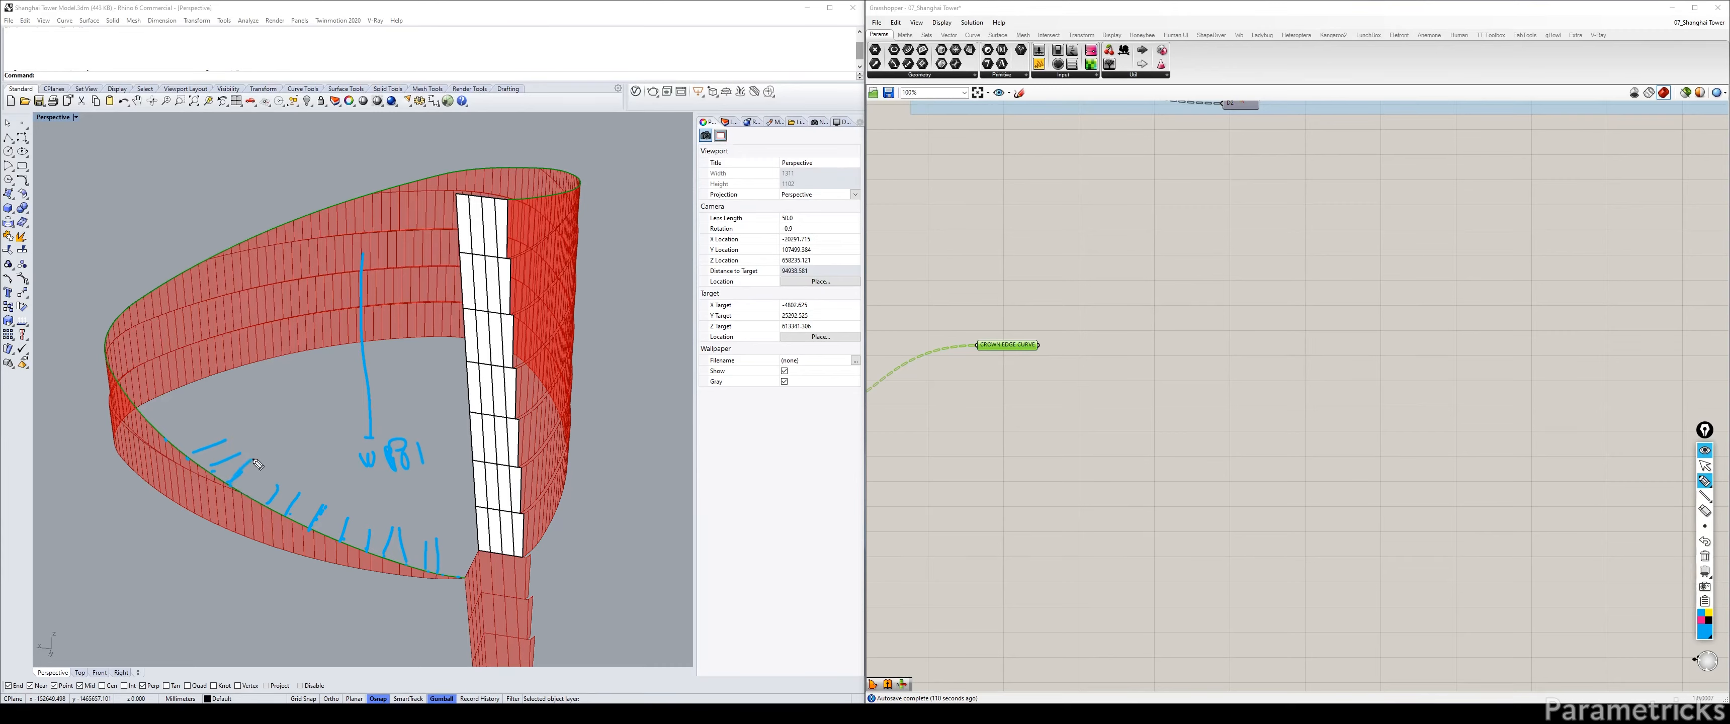
left_click_drag(244, 500, 263, 474)
left_click(1704, 556)
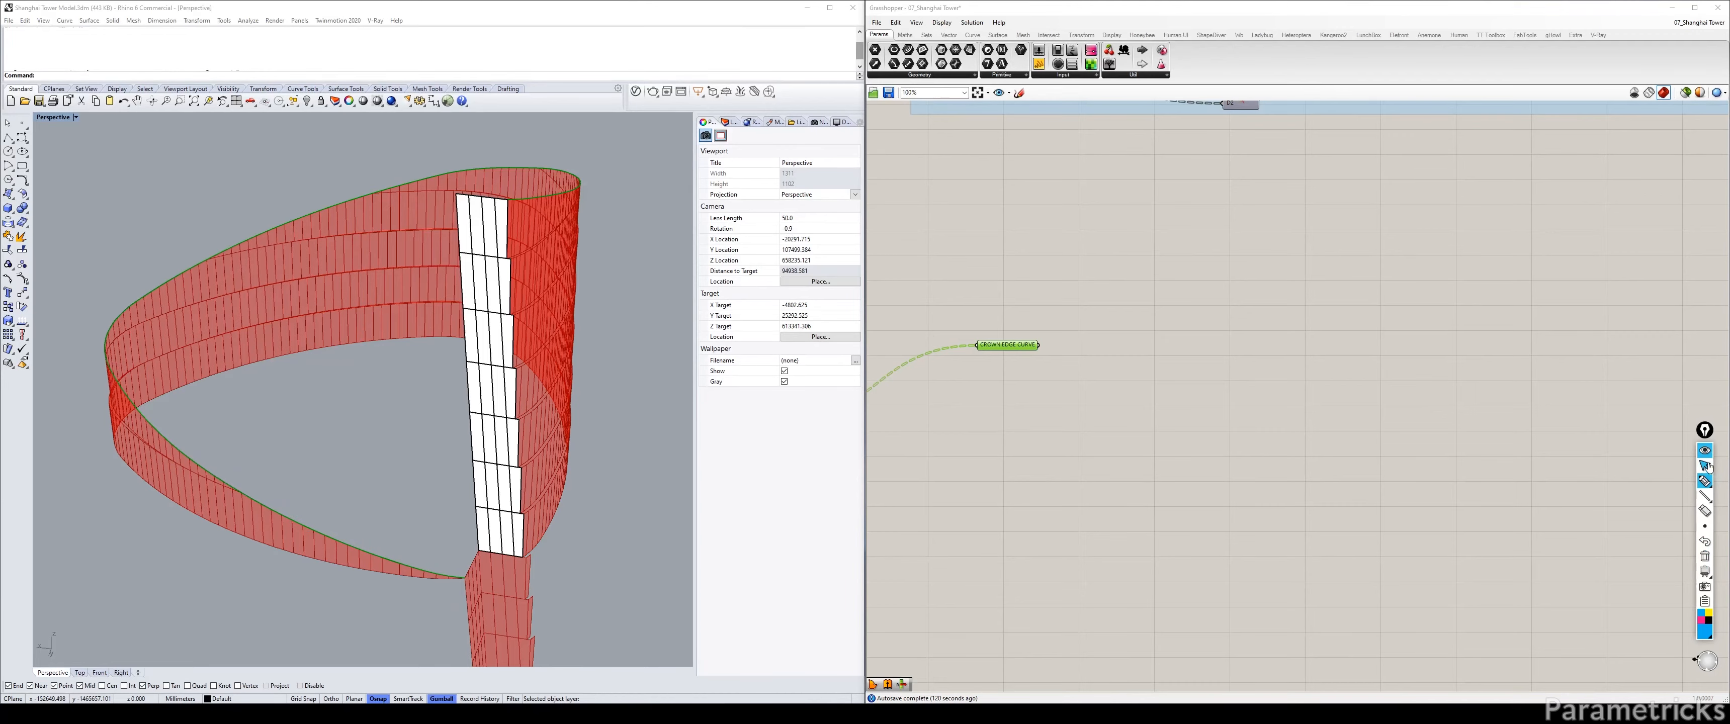
left_click(1706, 465)
left_click(1706, 452)
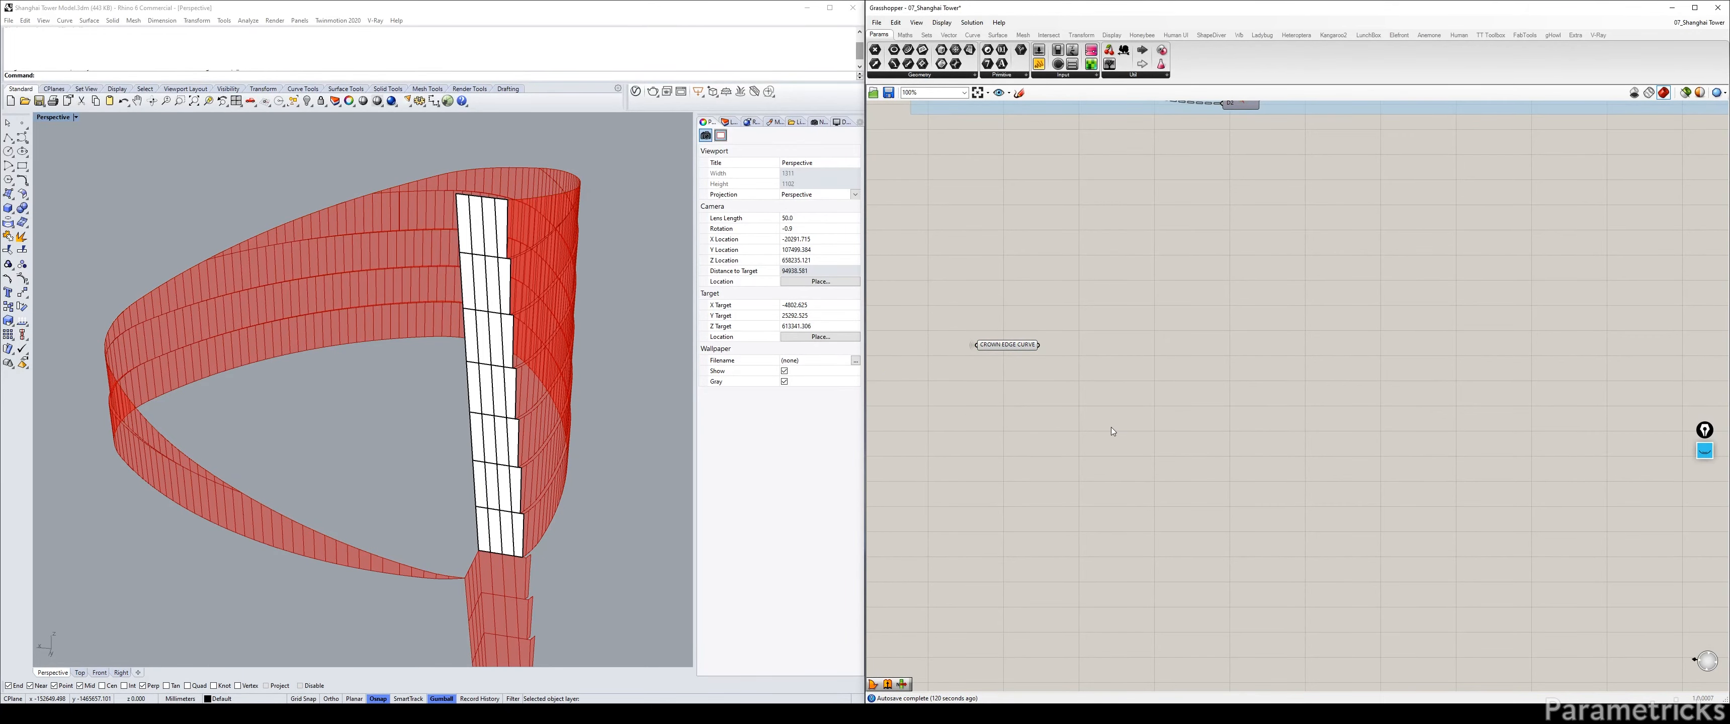
Examine the definition from PARAMETERS through BASE PROFILE to TOWER OUTLINES to find the WP01 point and inspect its coordinates.
scroll(1151, 363, "down", 5)
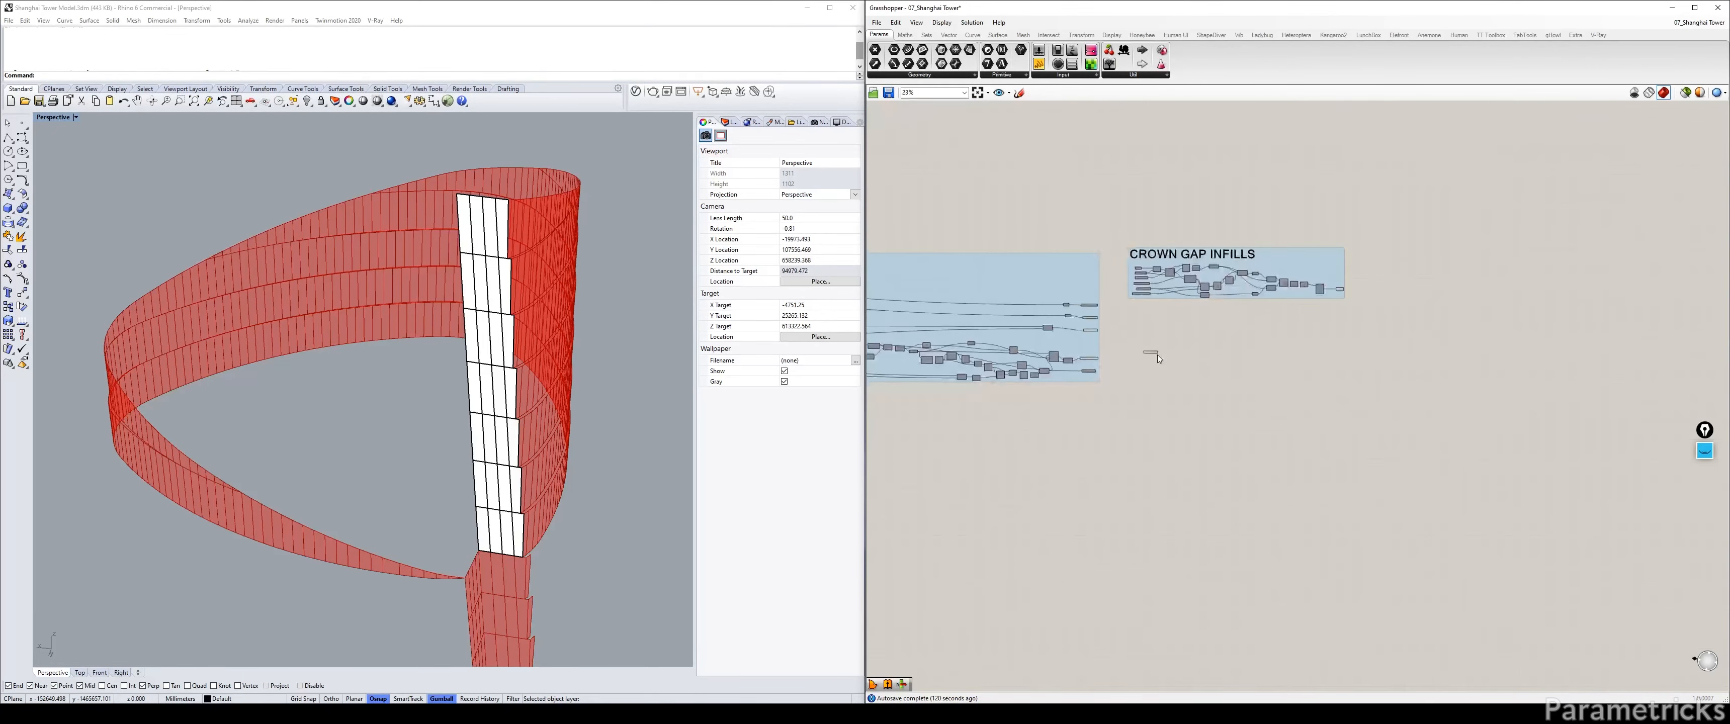
scroll(1157, 354, "down", 3)
right_click_drag(1157, 355, 1435, 349)
right_click_drag(1113, 331, 1464, 326)
right_click_drag(1108, 341, 1454, 333)
right_click_drag(1101, 290, 1516, 283)
scroll(1286, 235, "up", 7)
right_click_drag(1234, 254, 1195, 254)
scroll(1195, 254, "up", 3)
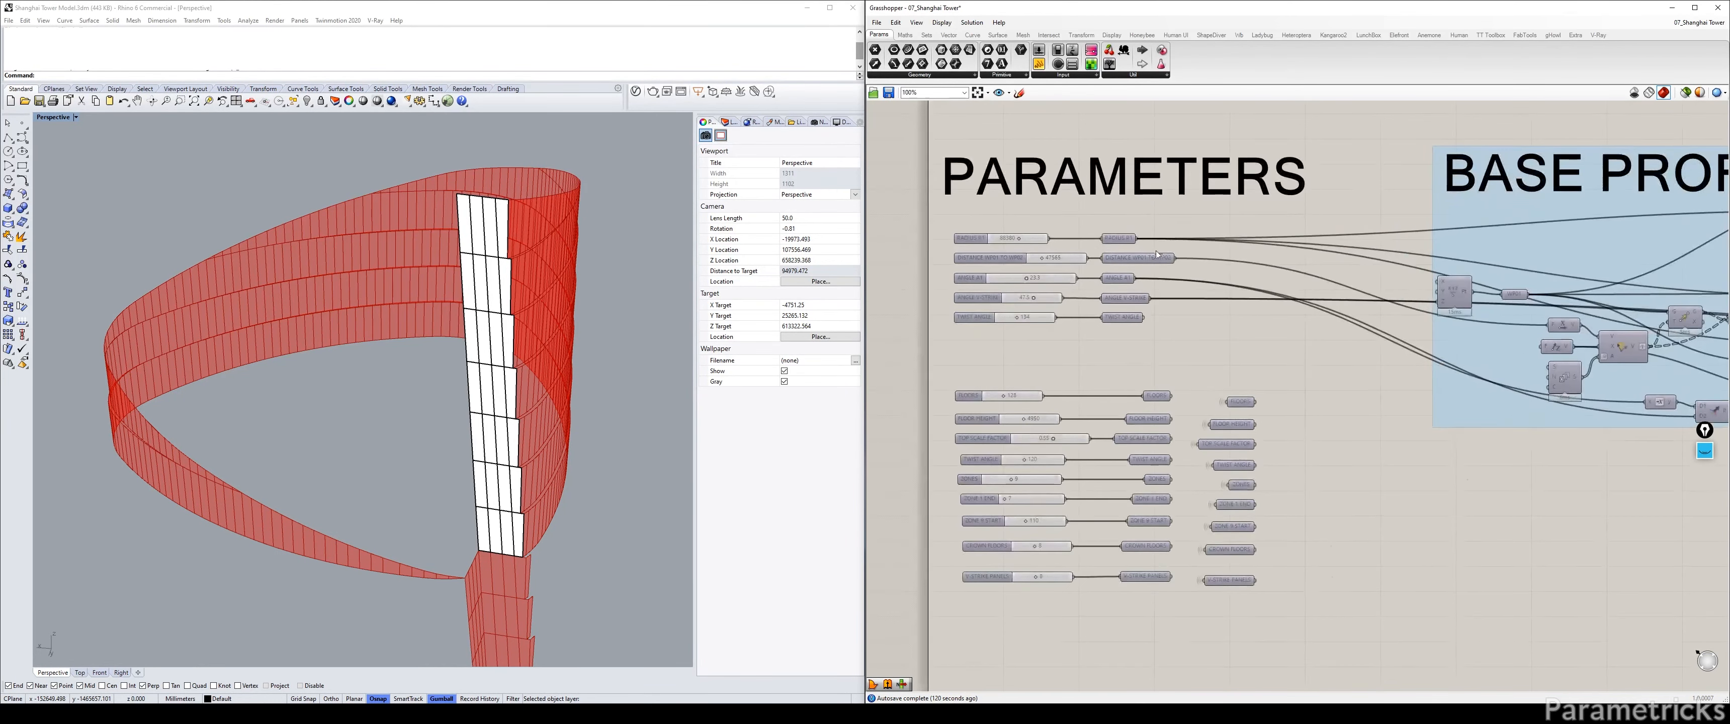
scroll(1282, 368, "down", 2)
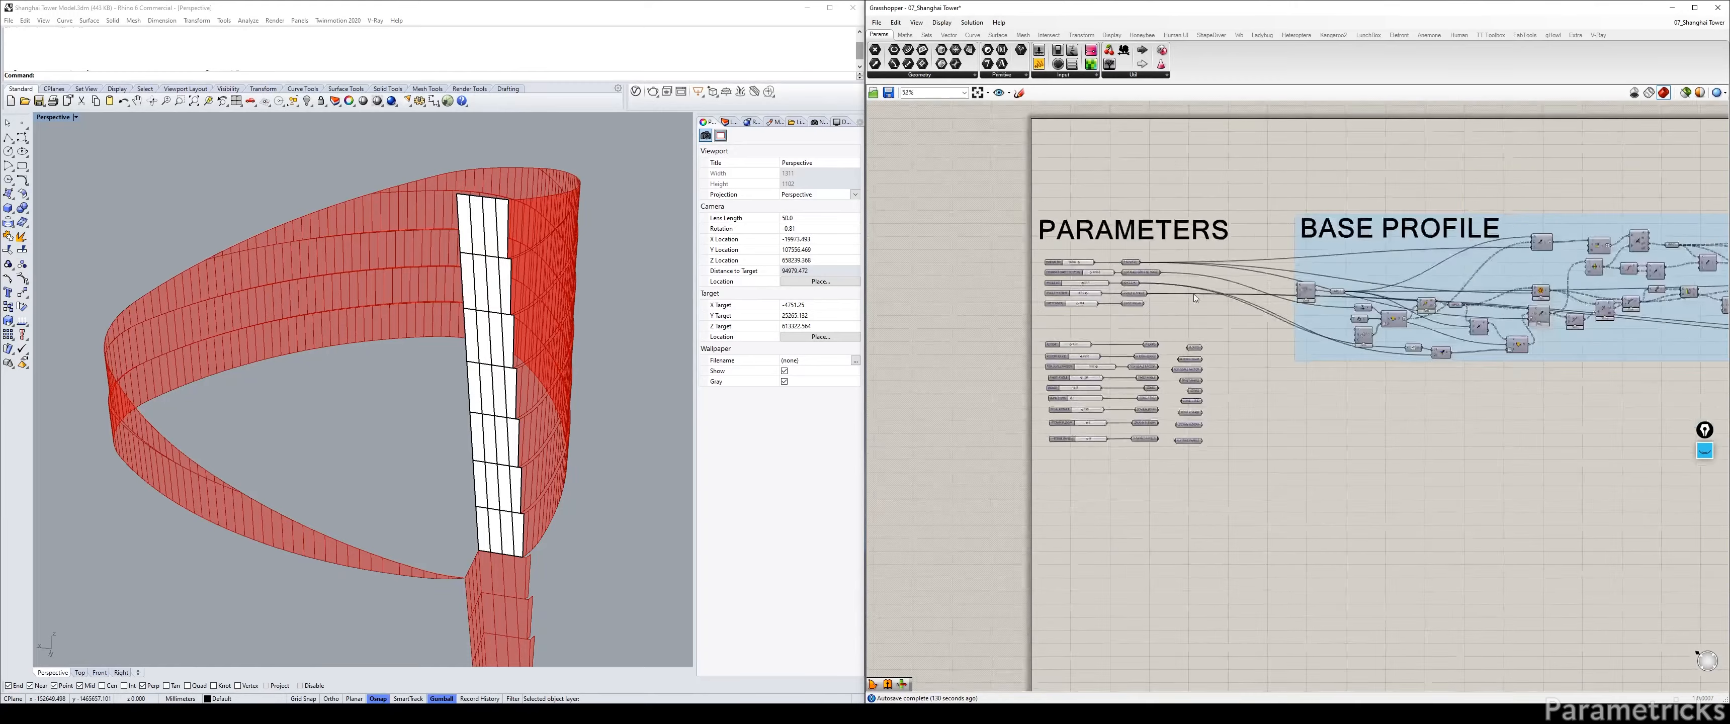
right_click_drag(1194, 294, 1097, 303)
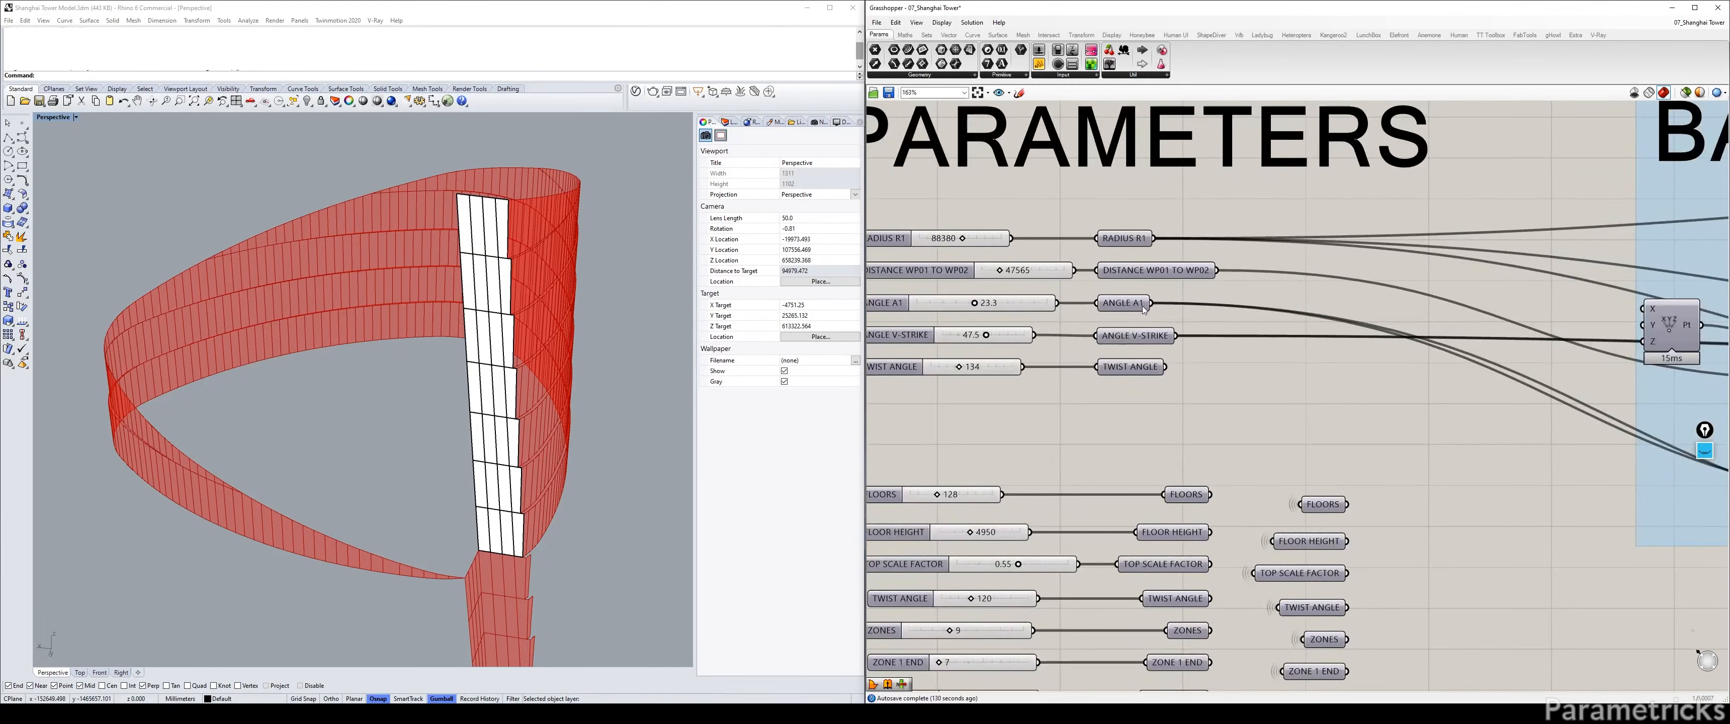
scroll(1276, 282, "down", 3)
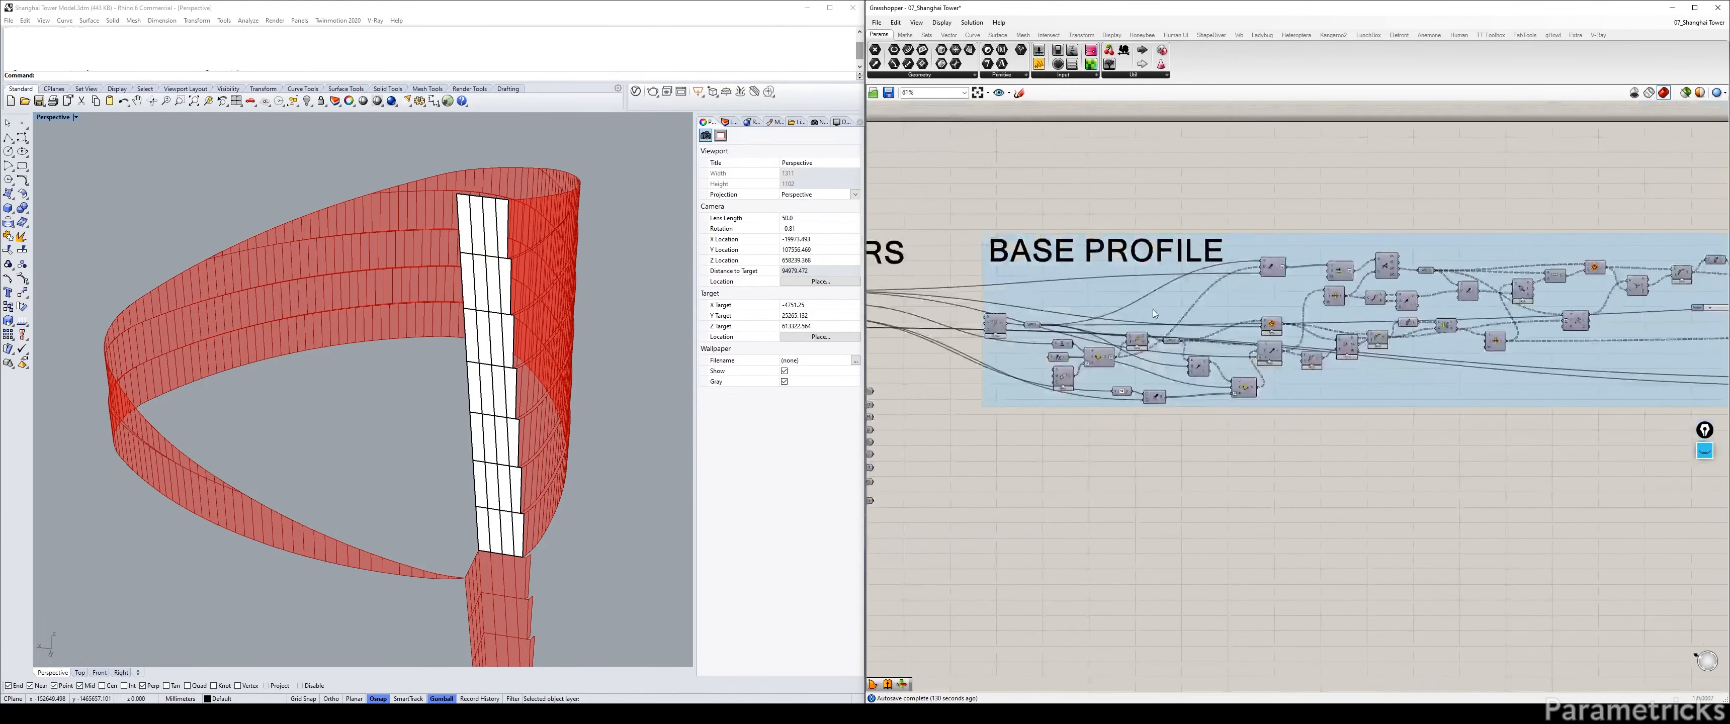
right_click_drag(1544, 282, 1209, 282)
right_click_drag(1612, 269, 1059, 259)
scroll(1336, 237, "up", 5)
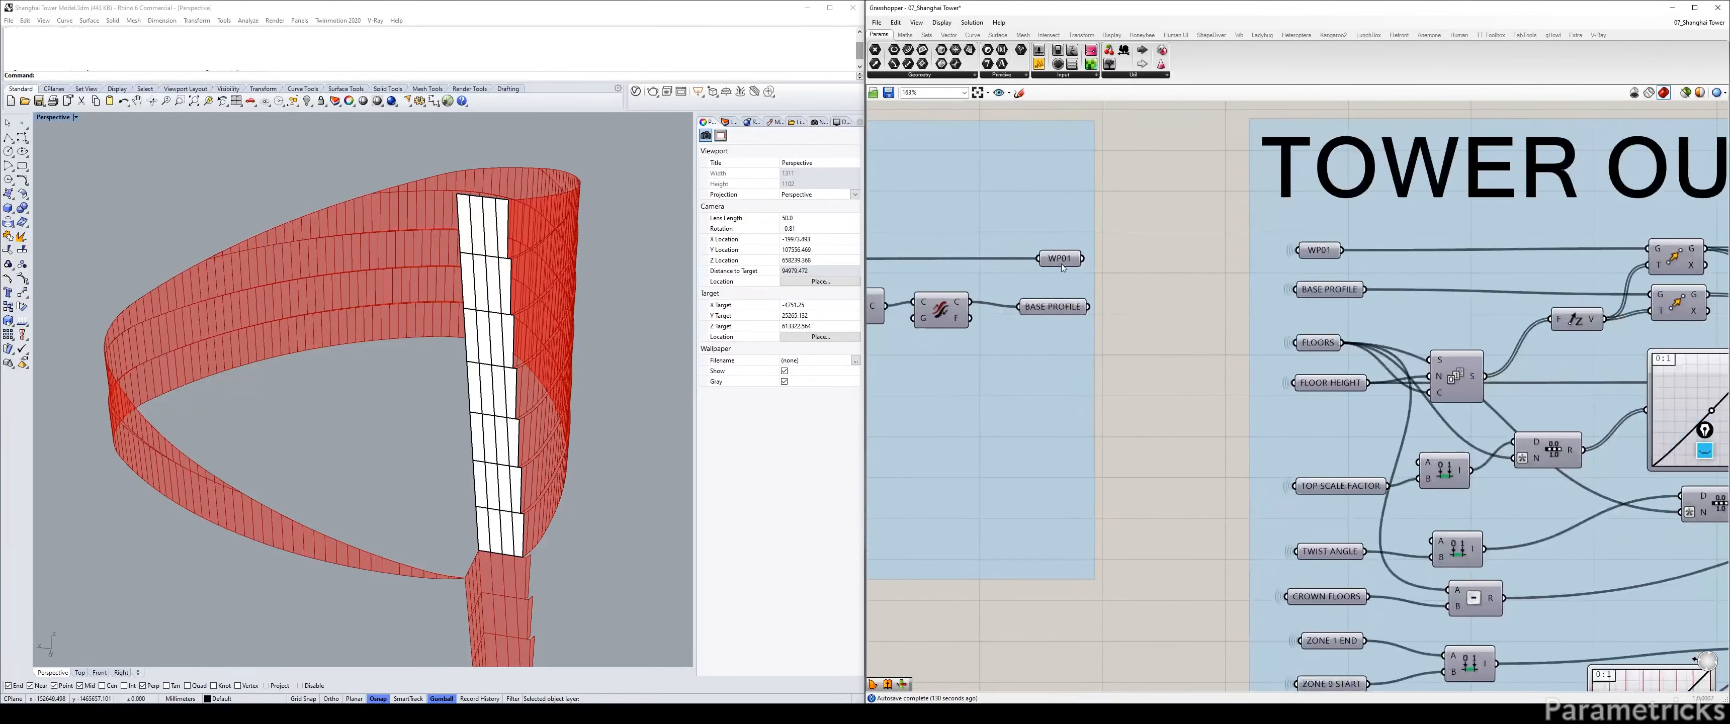
mouse_move(1058, 258)
left_mouse_down()
mouse_move(1122, 280)
mouse_move(1038, 258)
left_mouse_up()
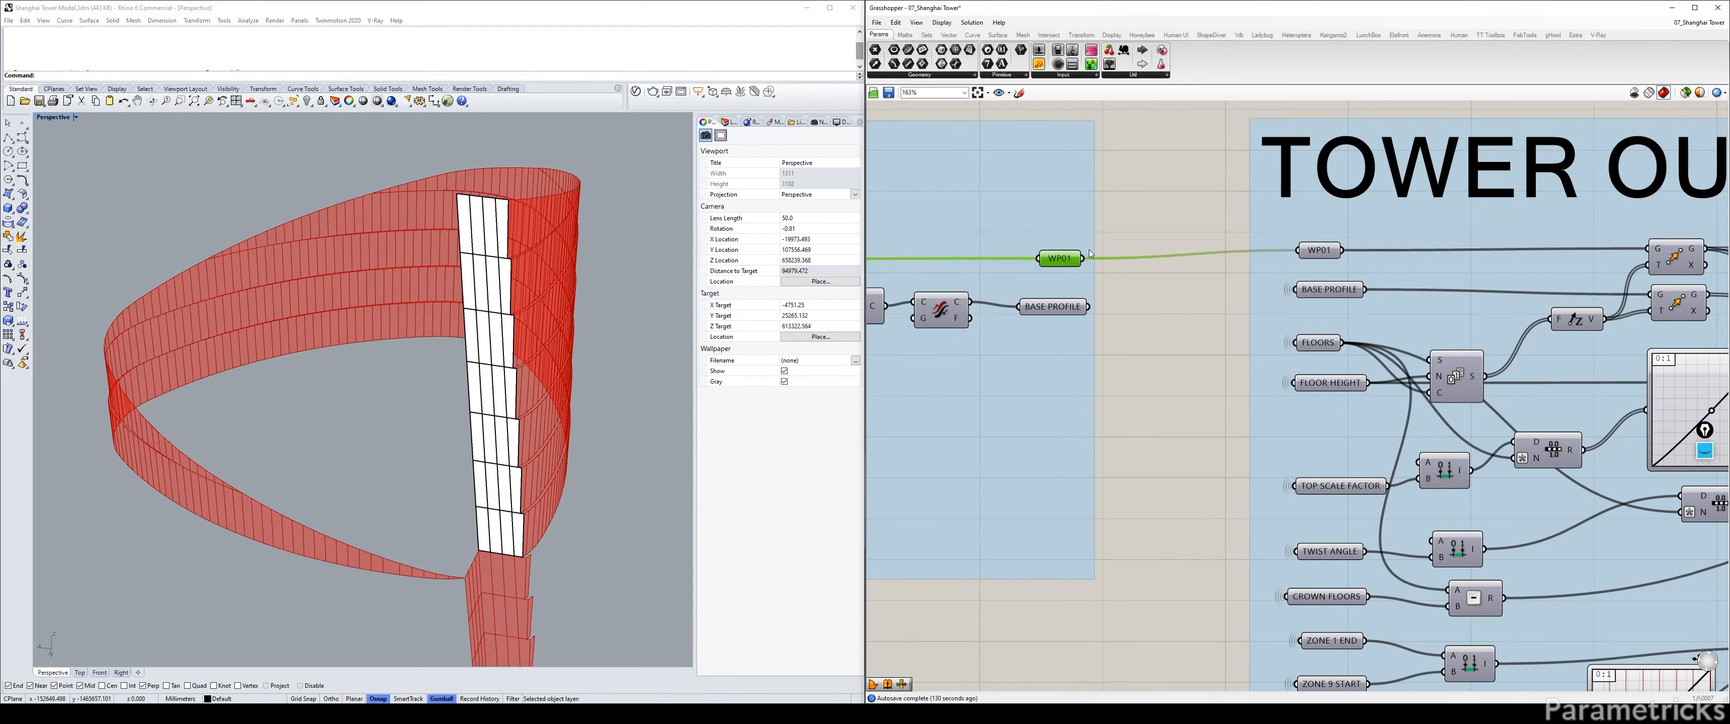
left_click(1185, 252)
left_click(1319, 248)
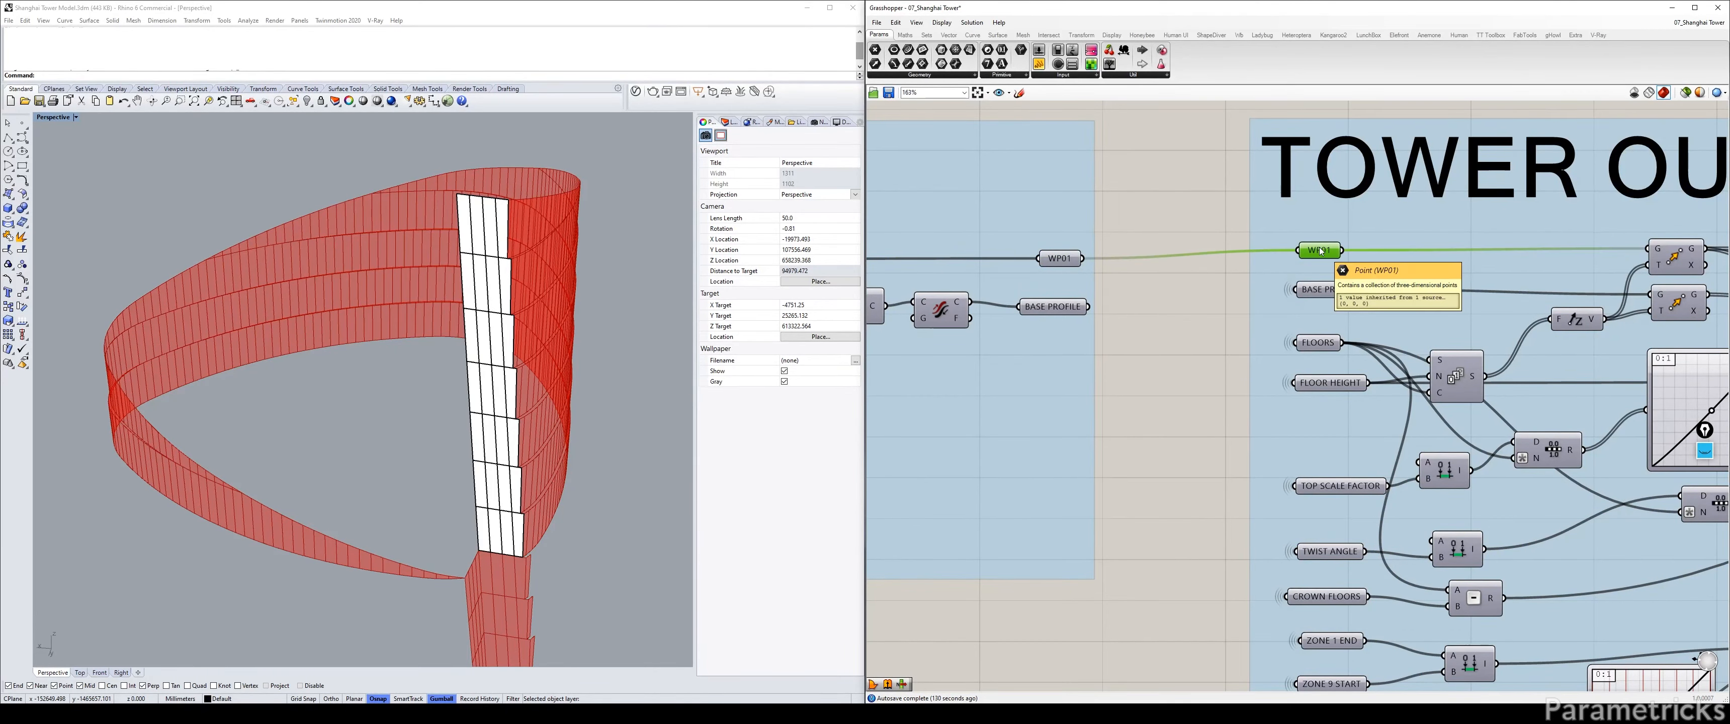
scroll(1272, 246, "down", 10)
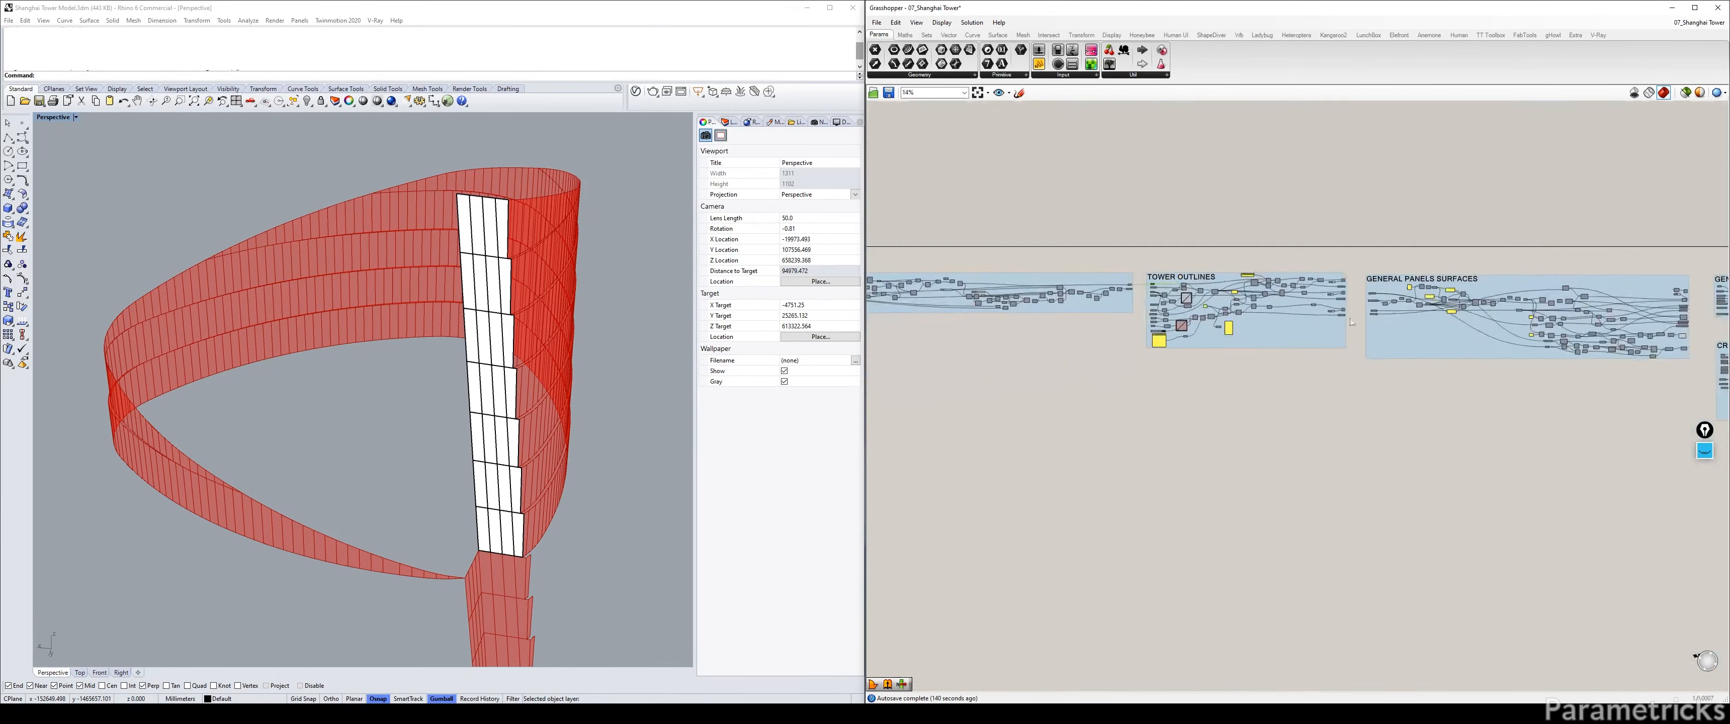
scroll(1184, 327, "up", 7)
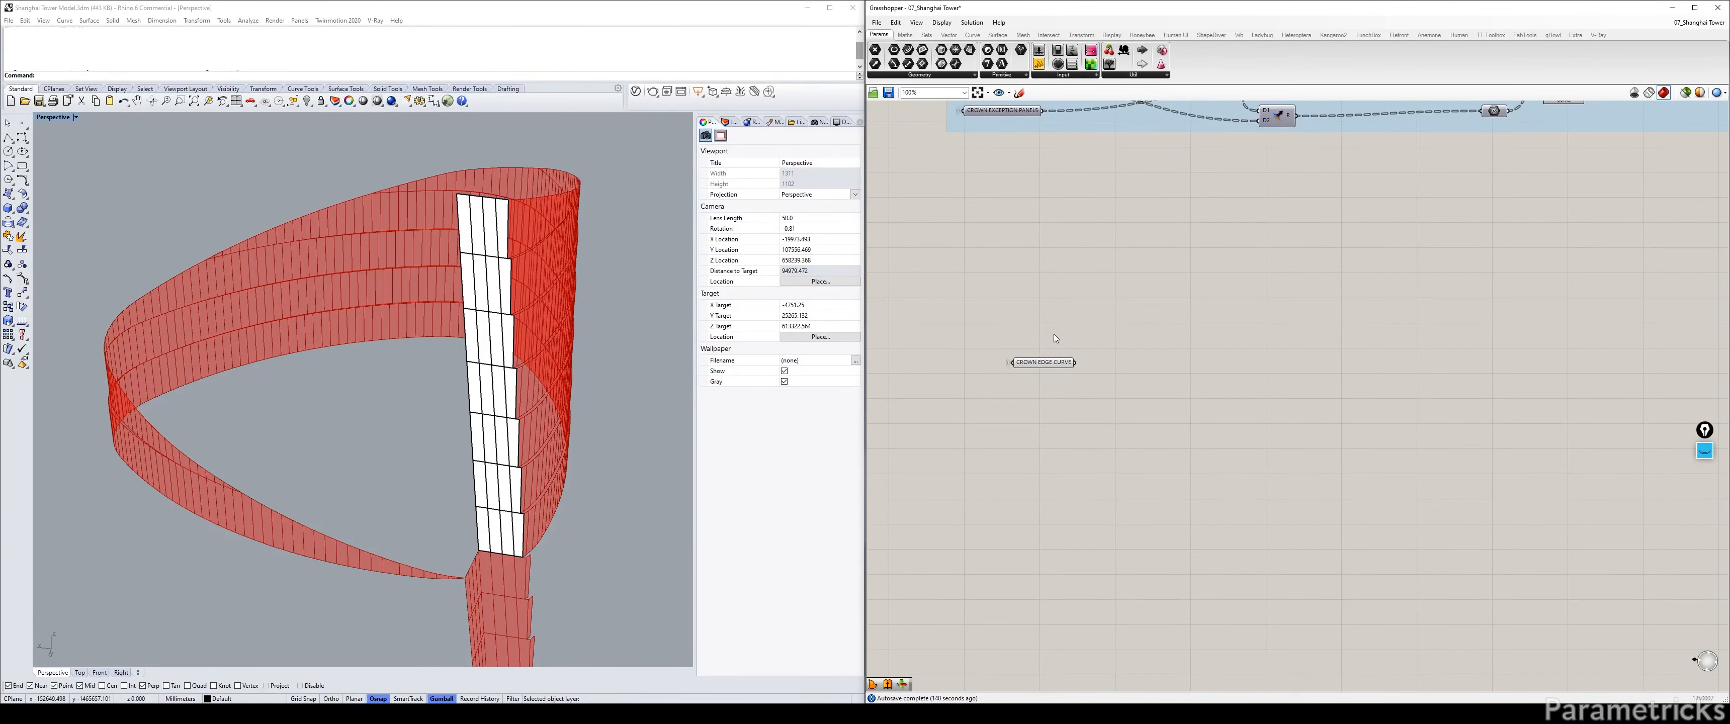
scroll(1055, 337, "down", 3)
scroll(1055, 337, "up", 3)
left_click_drag(1156, 363, 982, 308)
left_click_drag(1149, 354, 999, 349)
Copy the WP01 point parameter from the BASE PROFILE group and place it just above the CROWN EDGE CURVE parameter.
scroll(999, 348, "down", 8)
right_click_drag(1065, 332, 1517, 319)
right_click_drag(893, 314, 1405, 310)
scroll(1193, 234, "up", 5)
scroll(1207, 234, "up", 6)
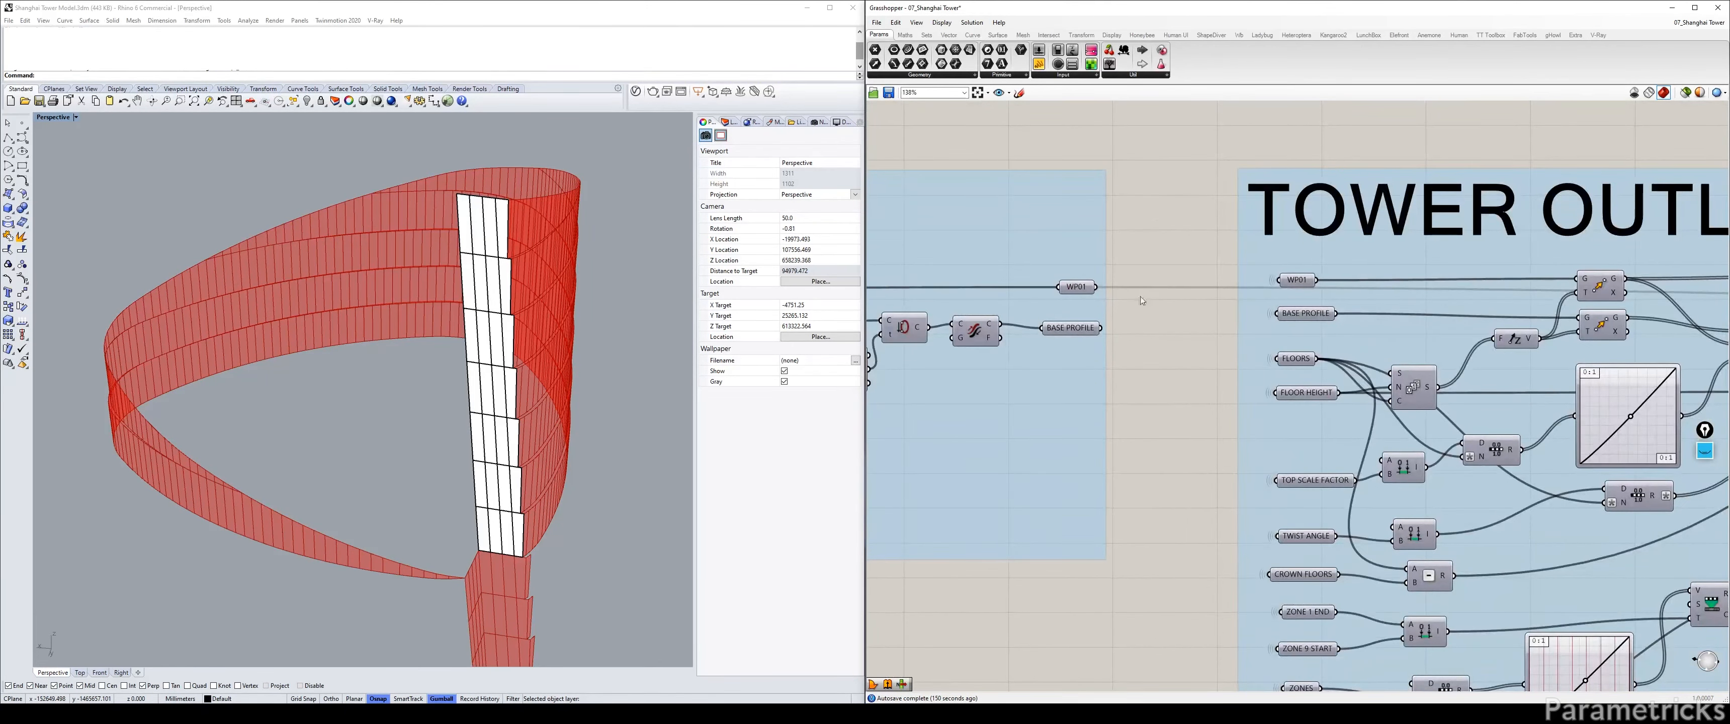
left_click(1080, 292)
scroll(1171, 259, "down", 12)
right_click_drag(1172, 260, 880, 253)
right_click_drag(1639, 336, 1175, 324)
scroll(1175, 324, "up", 6)
scroll(1175, 325, "up", 5)
left_click(995, 338)
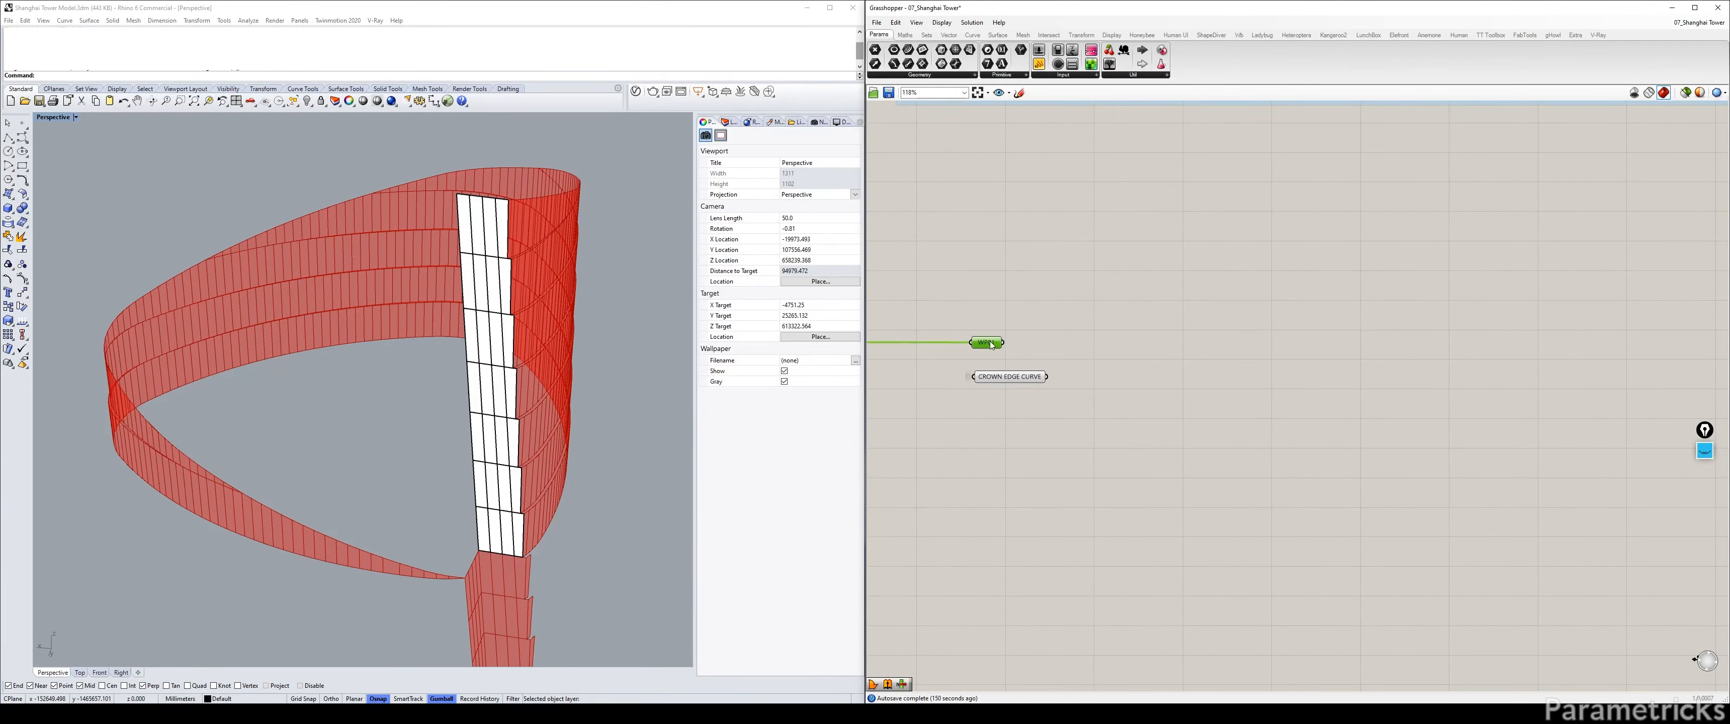
left_click(1022, 356)
left_click(994, 341)
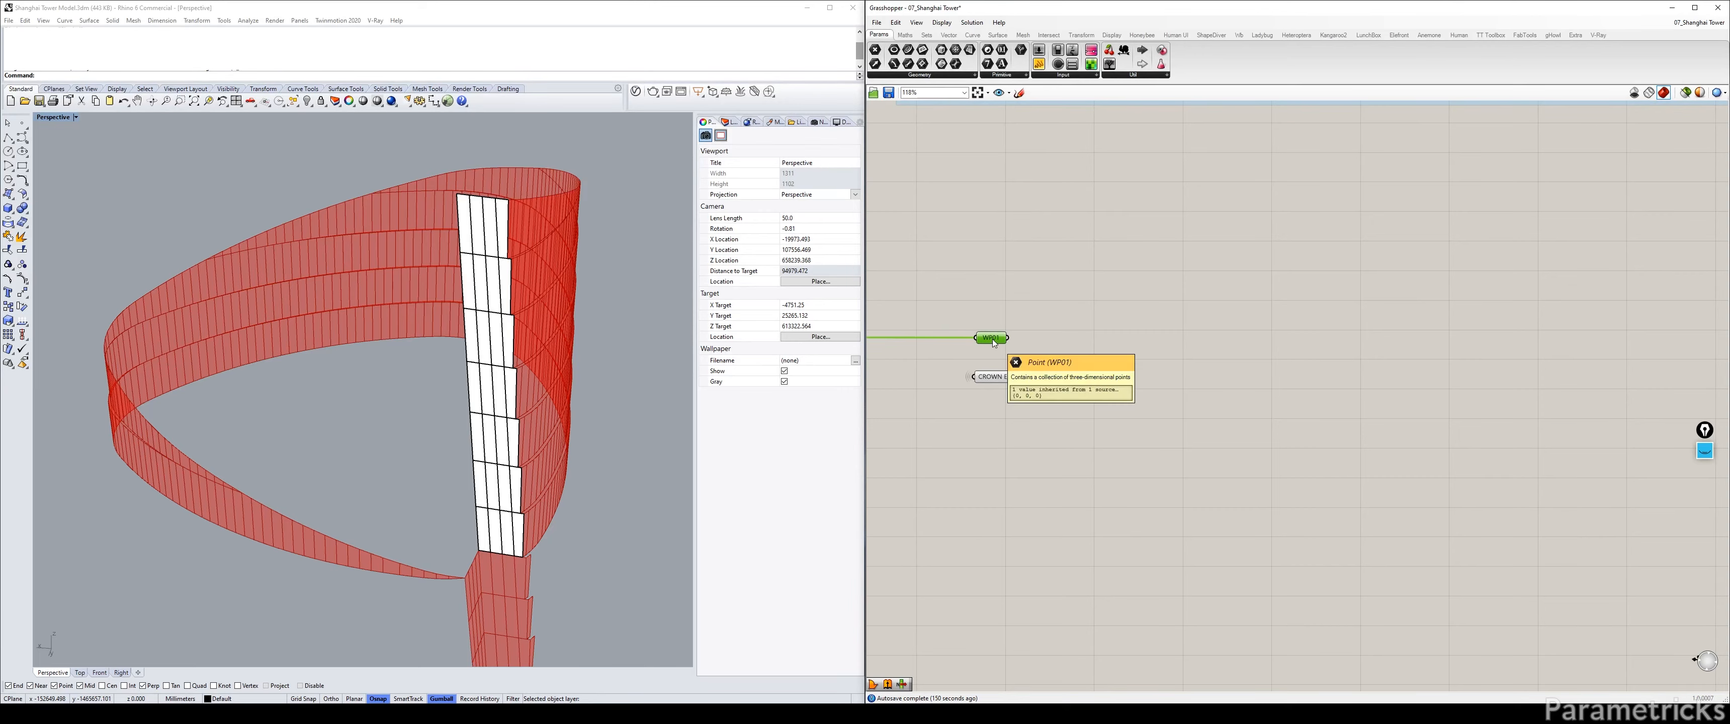
left_click(1015, 375)
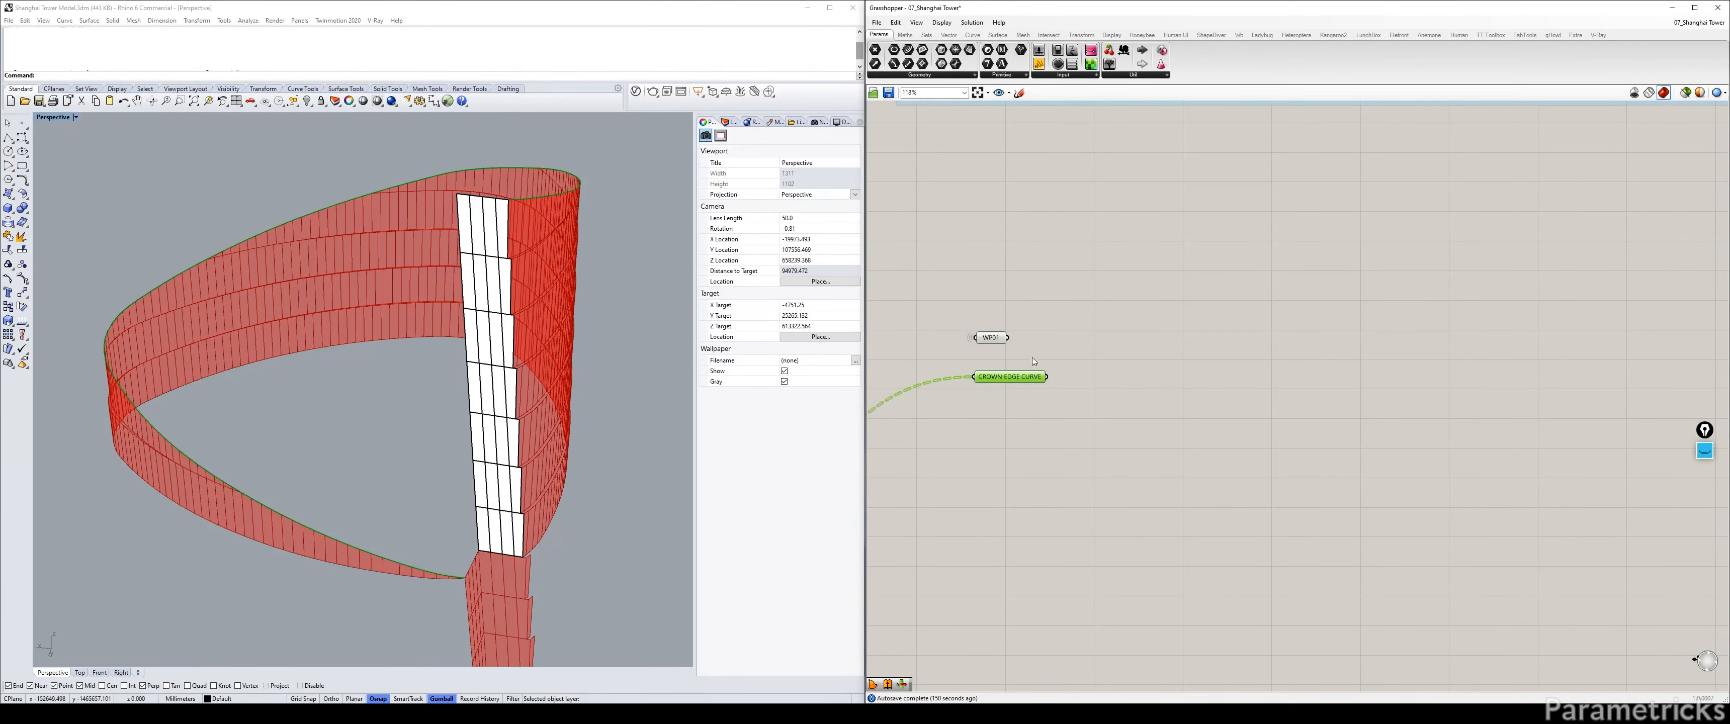
Add a Discontinuity component beside the WP01 and CROWN EDGE CURVE parameters.
double_click(1150, 345)
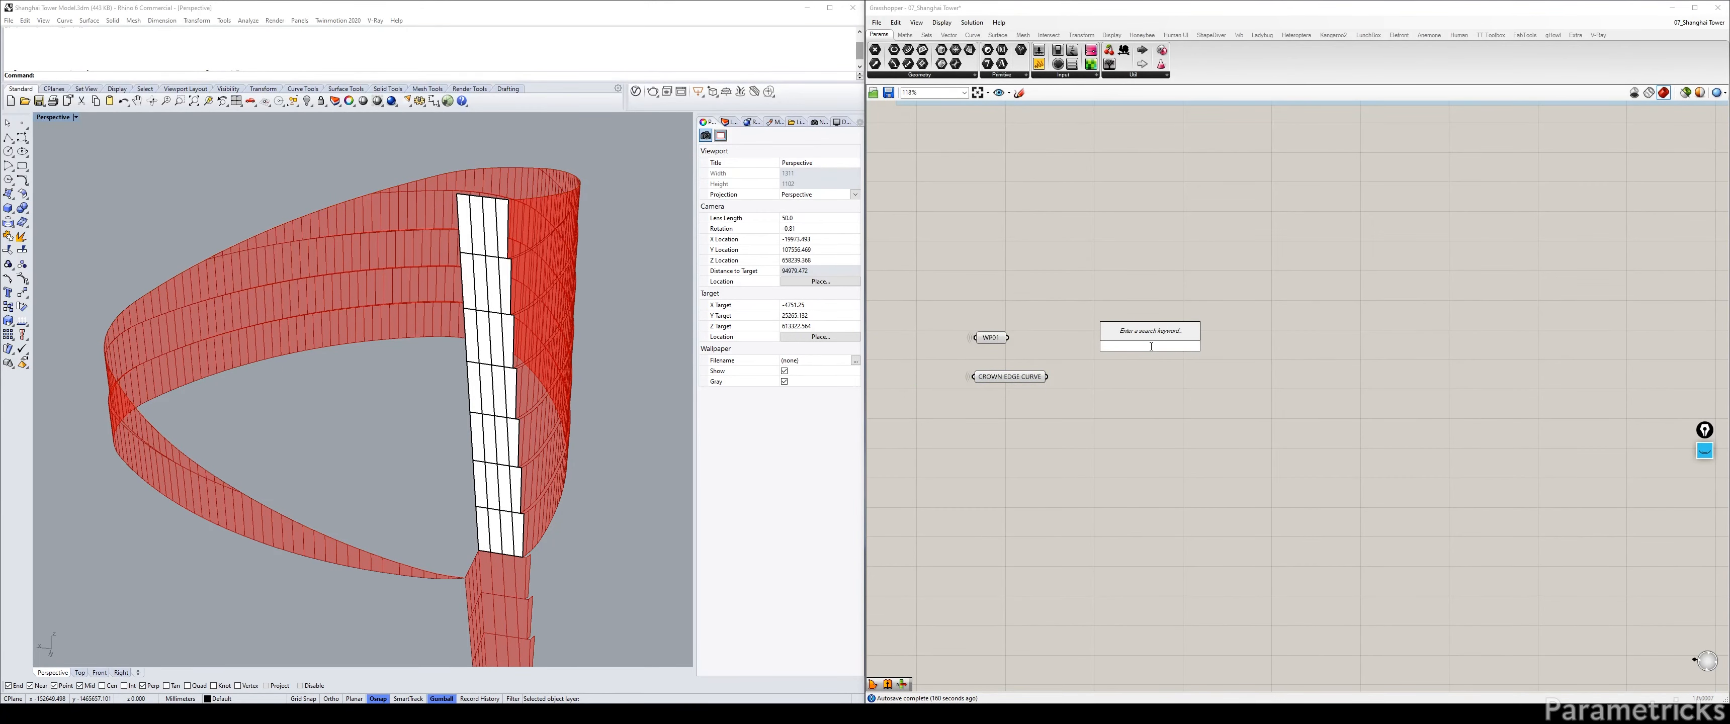
type("disc")
key("Return")
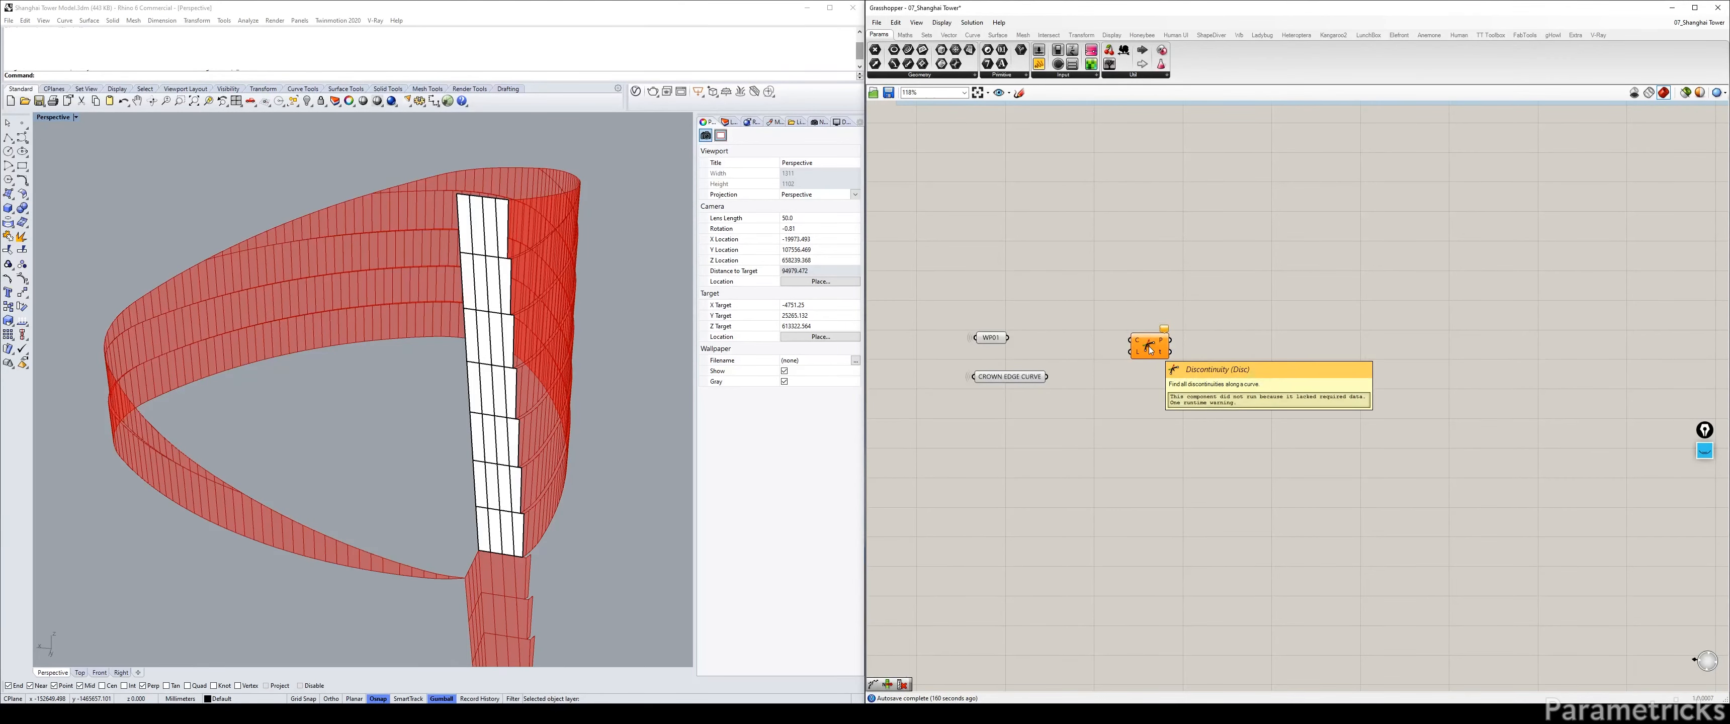
Add a Join Curves component and feed the CROWN EDGE CURVE parameter into its curve input.
left_click(1023, 379)
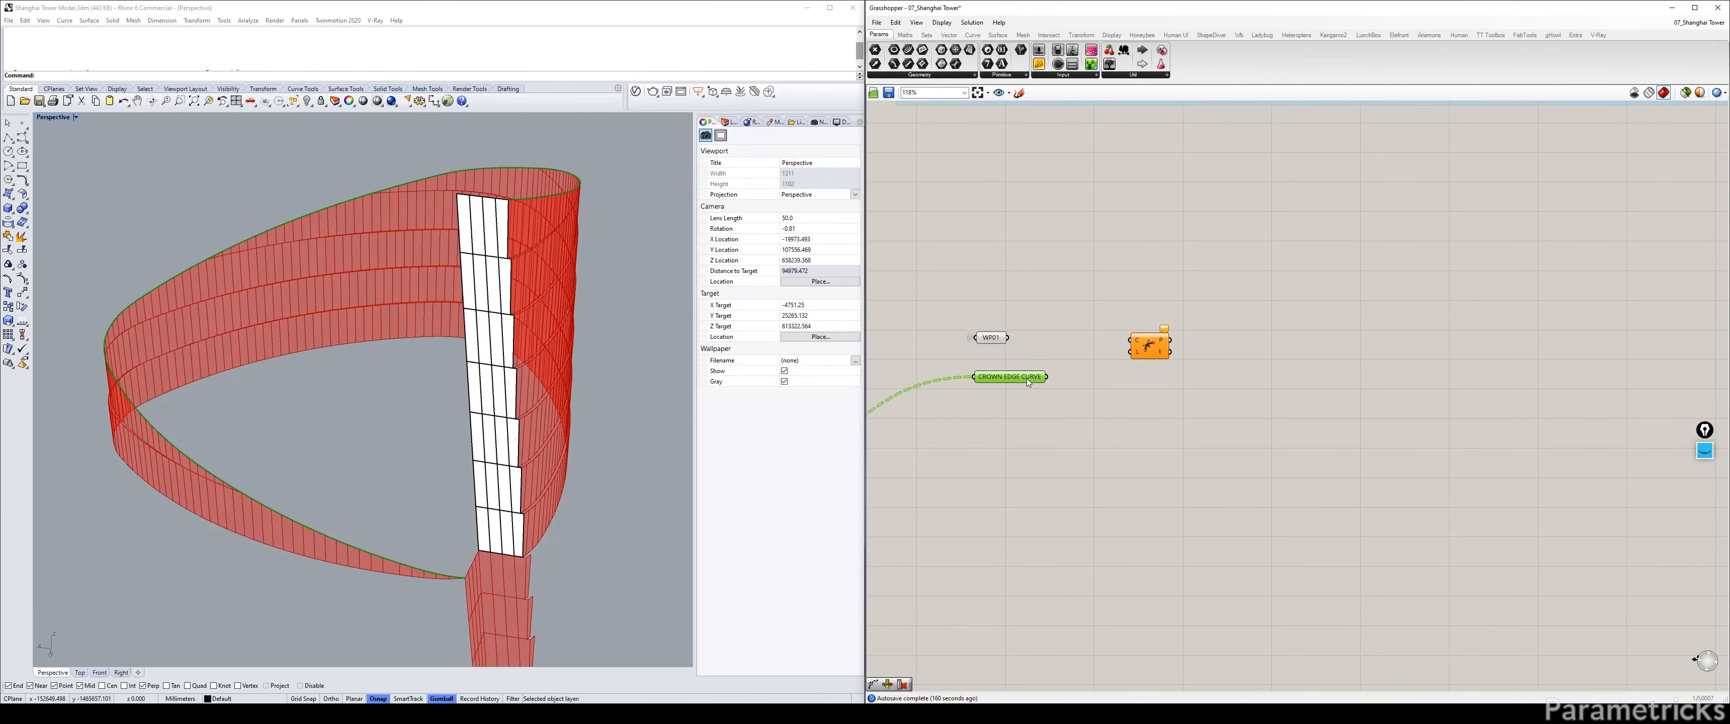
double_click(1035, 404)
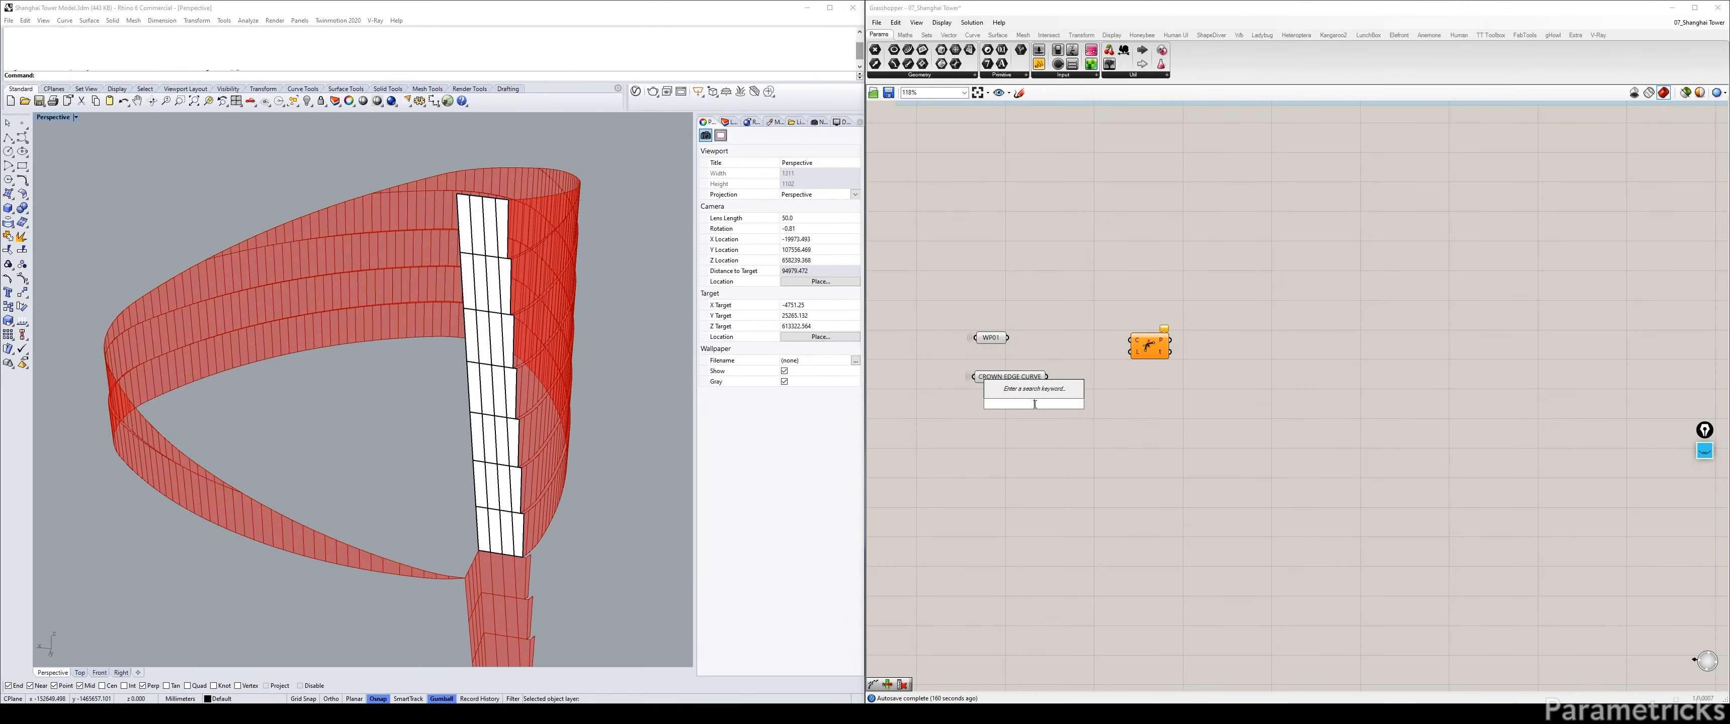
type("JOIN")
left_click(1038, 367)
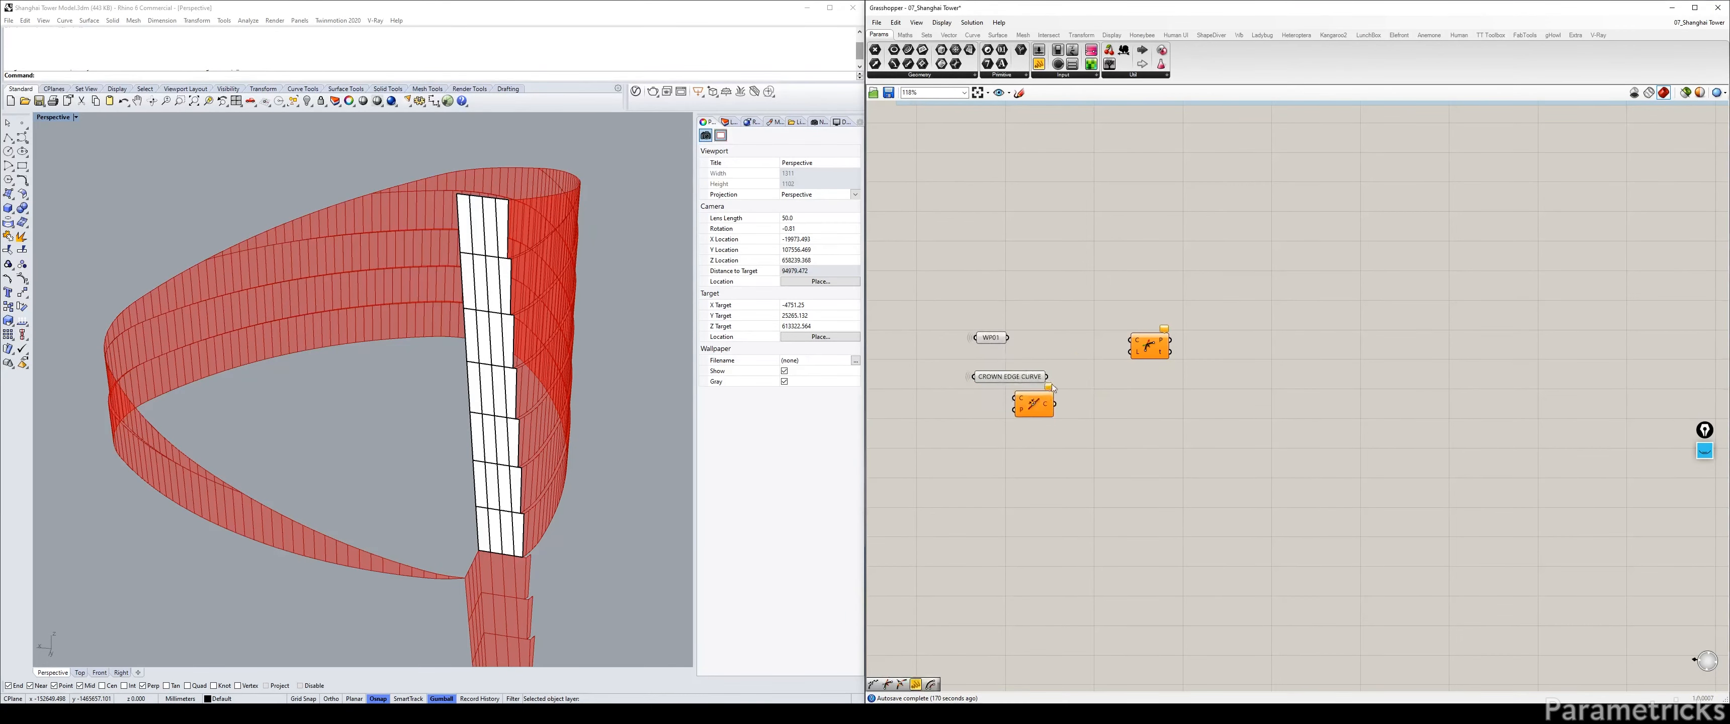
mouse_move(1045, 379)
left_mouse_down()
mouse_move(1015, 399)
mouse_move(1075, 370)
left_mouse_up()
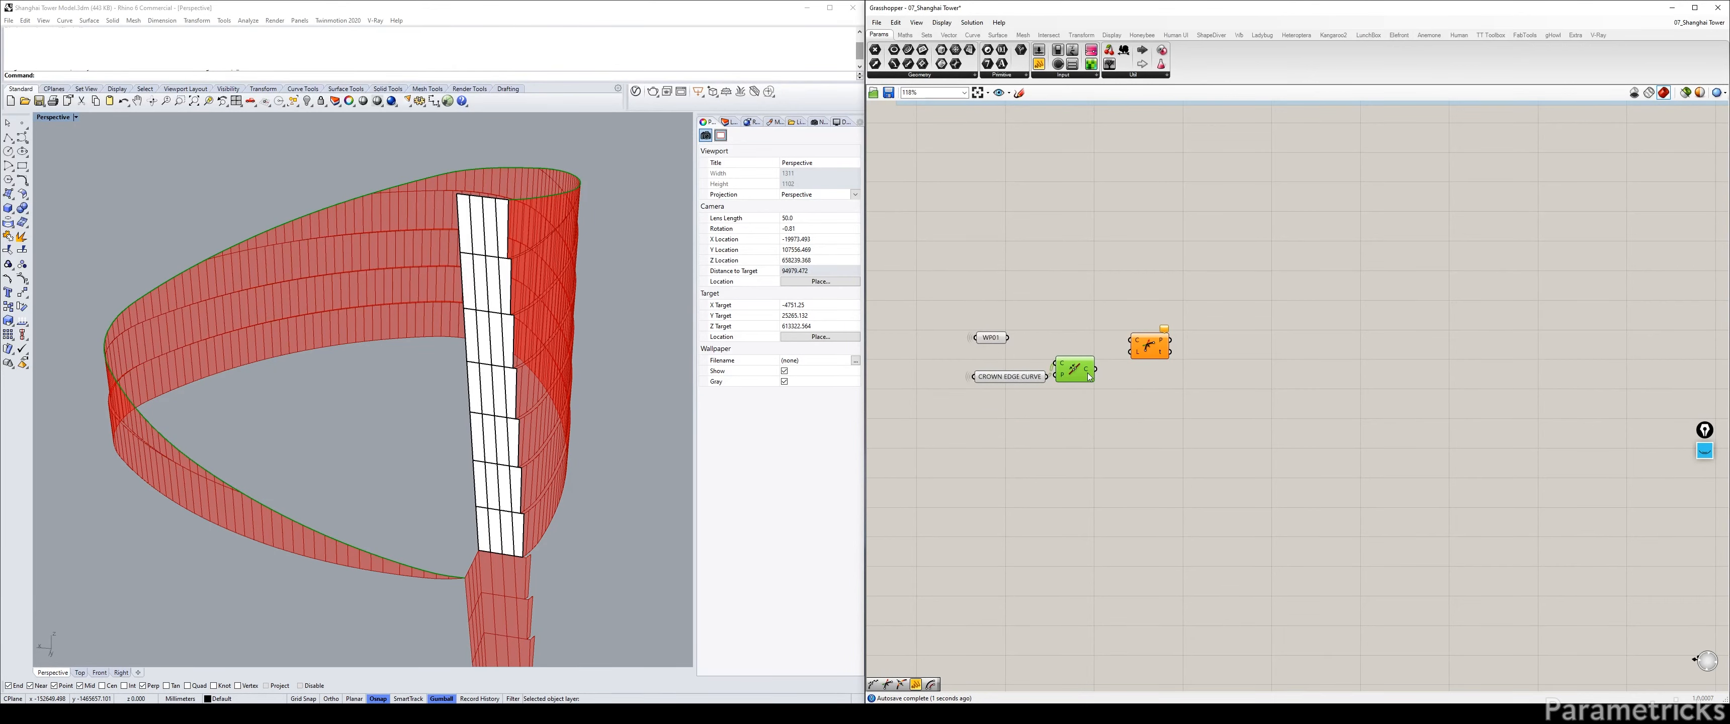
Flatten the curve input of Join Curves, shift the component slightly away from CROWN EDGE CURVE, and check the joined curves' preview.
scroll(1089, 377, "up", 4)
right_click(1031, 350)
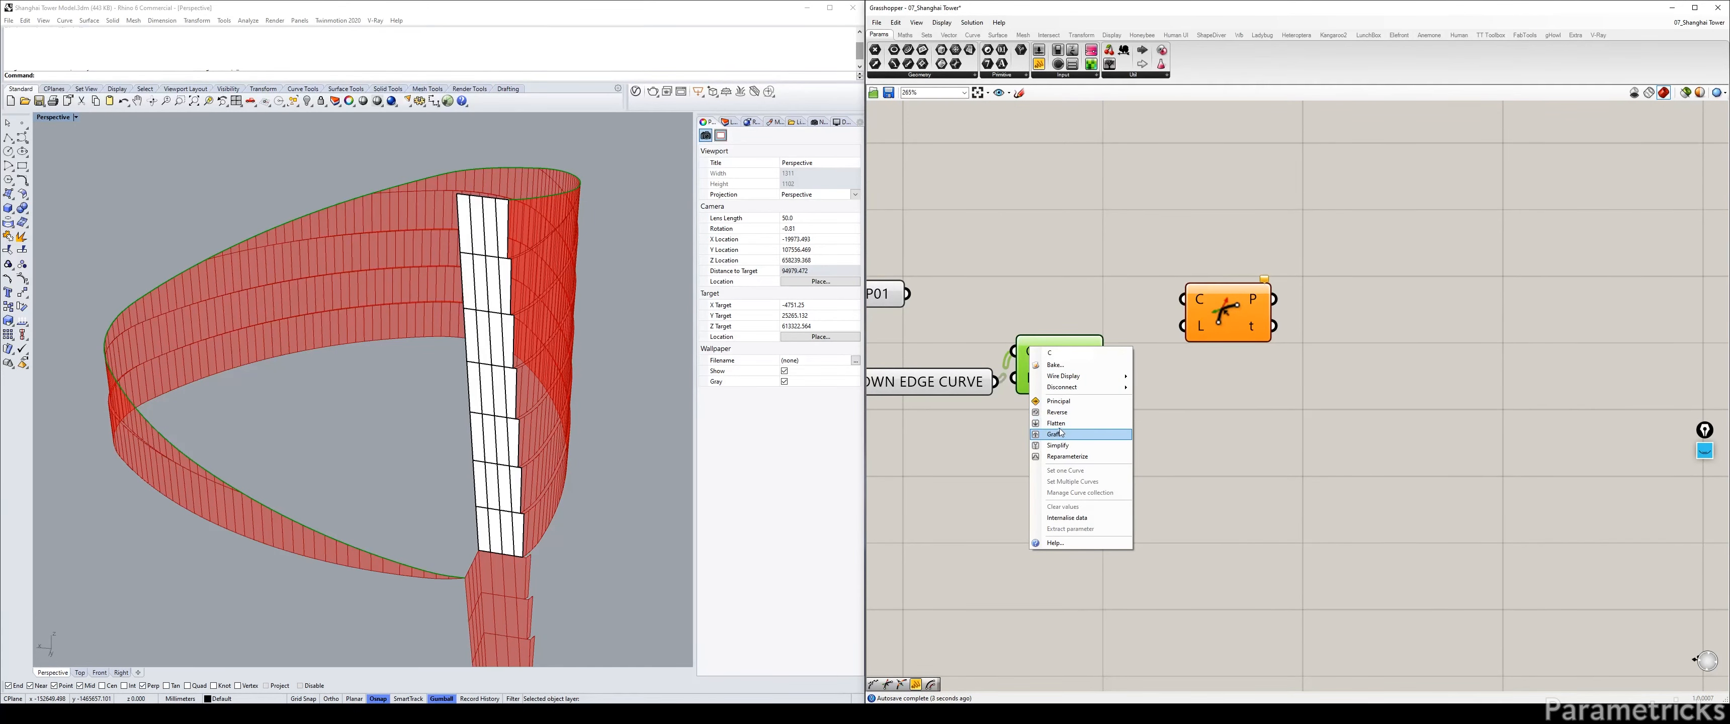
left_click(1067, 433)
left_click_drag(1061, 366, 1113, 387)
mouse_move(1137, 387)
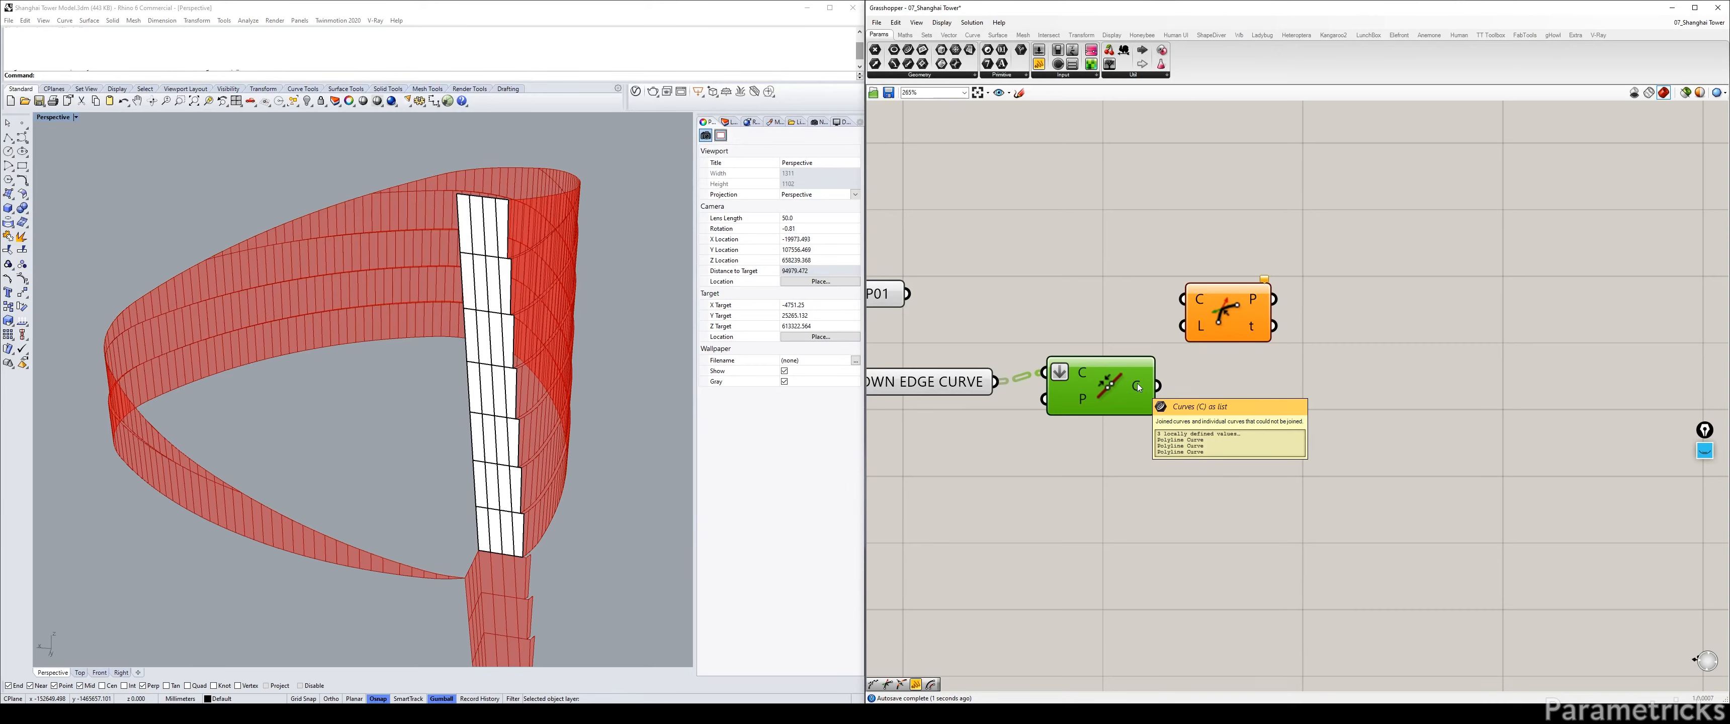
key("ctrl+q")
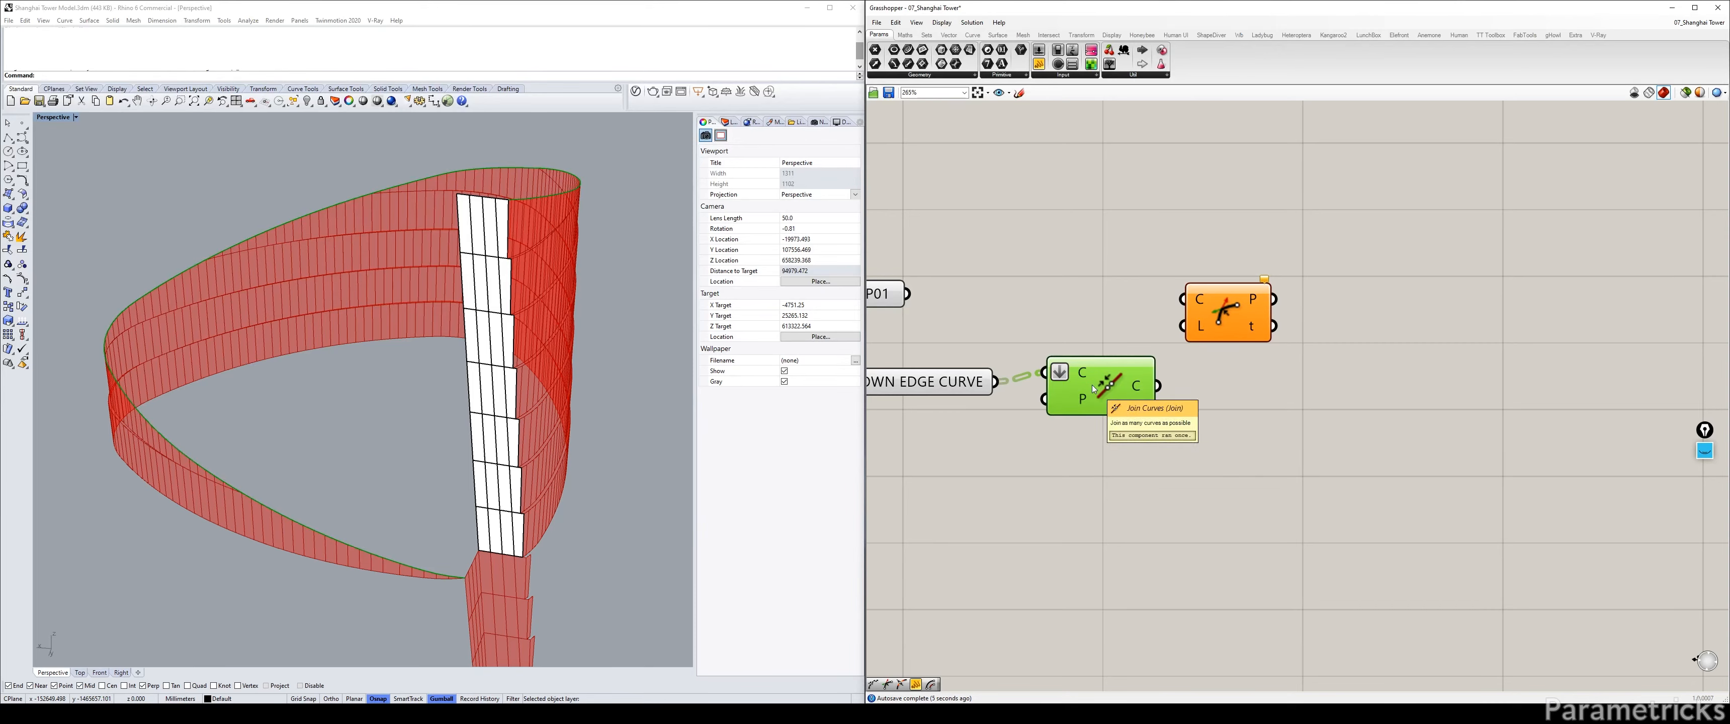
Align the CROWN EDGE CURVE parameter with the Join Curves input, flatten the parameter, and recheck the joined output.
left_click_drag(912, 391, 907, 373)
right_click(912, 372)
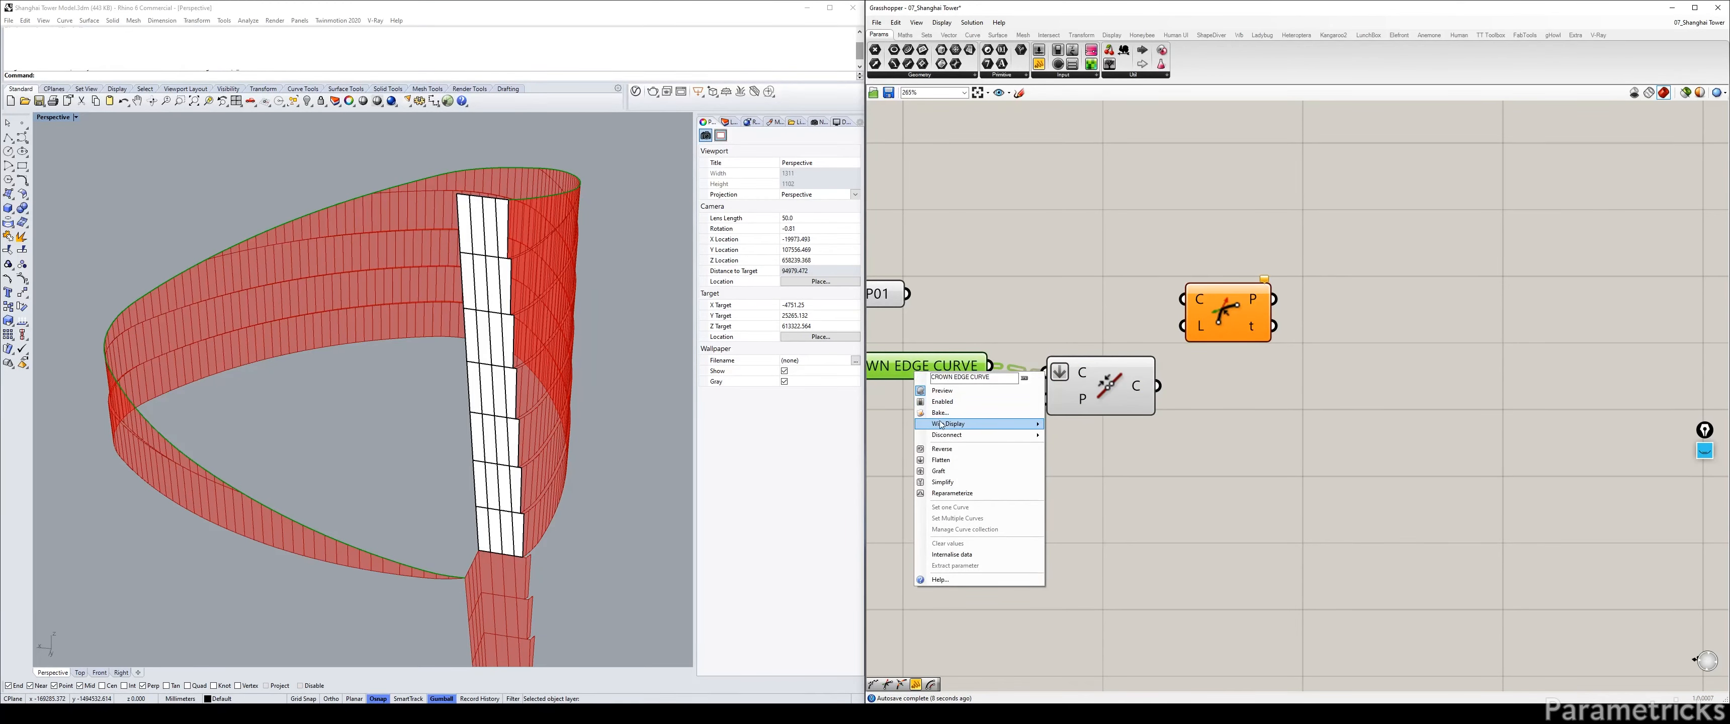
left_click(965, 462)
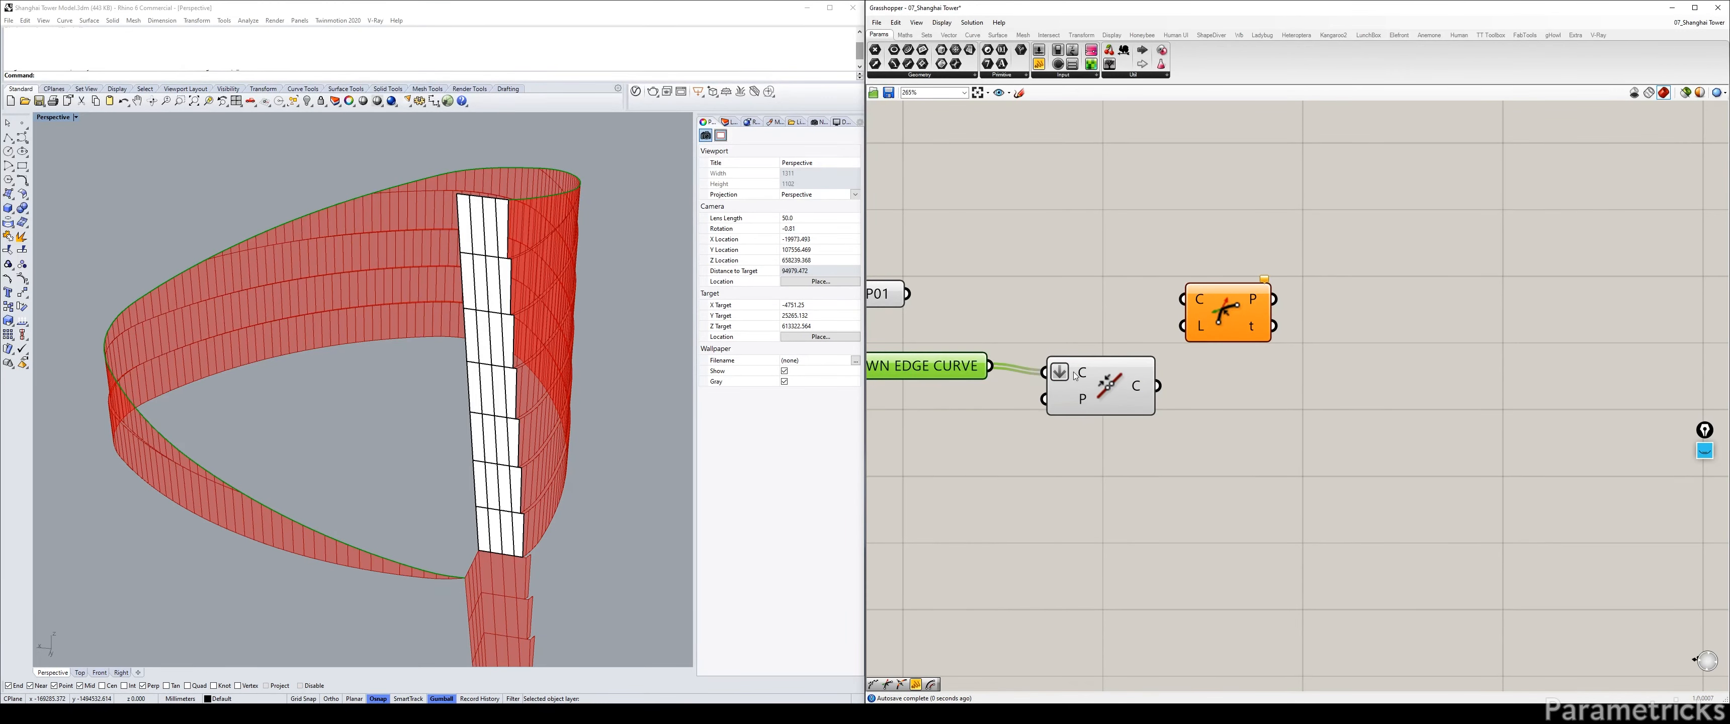
left_click(1140, 388)
Add a List Item component and connect the Join Curves output to its list input.
double_click(1244, 405)
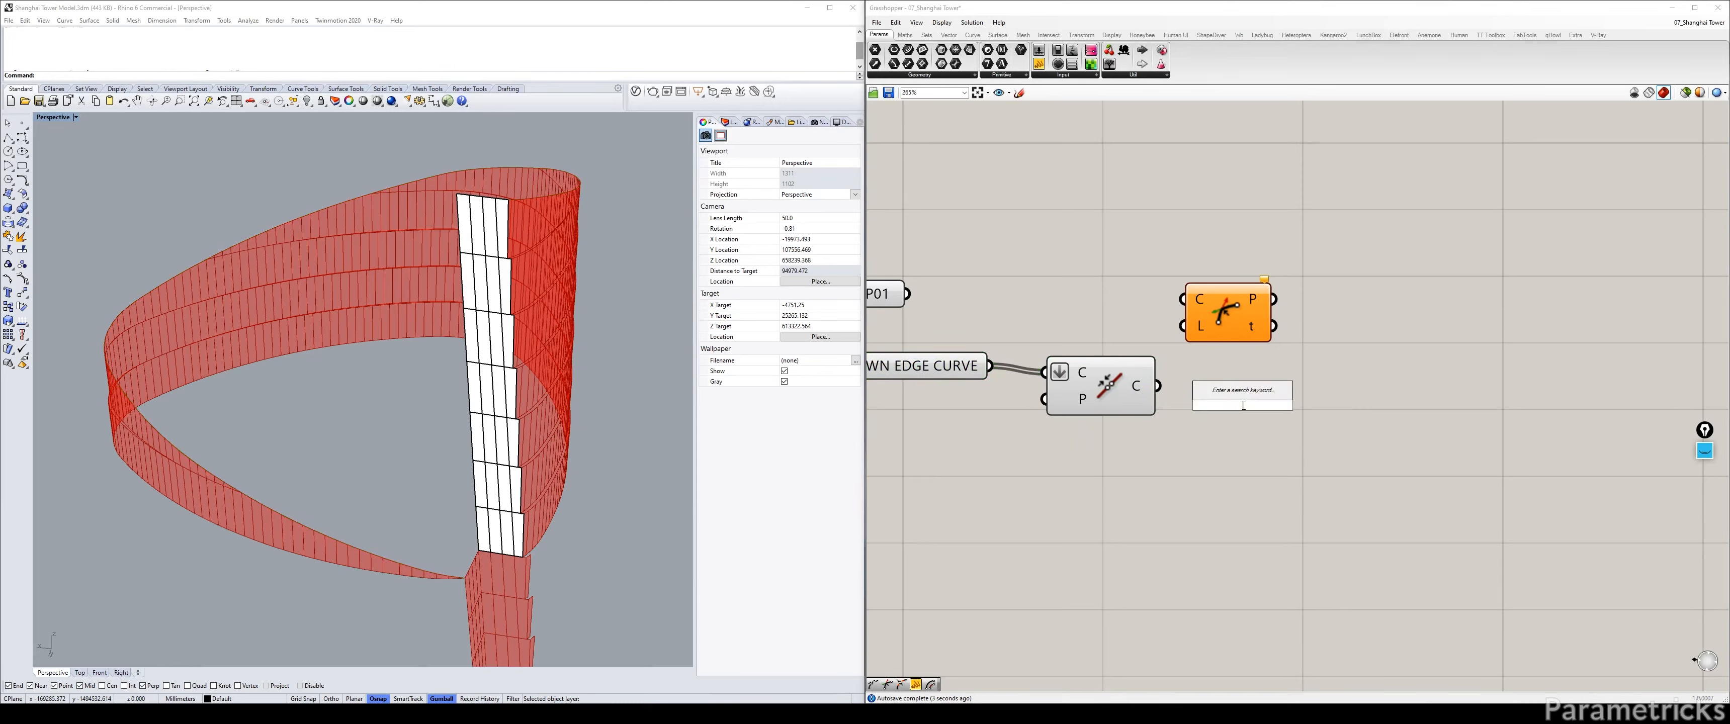
type("list")
left_click(1224, 385)
left_click_drag(1158, 388, 1203, 374)
left_click(1243, 412)
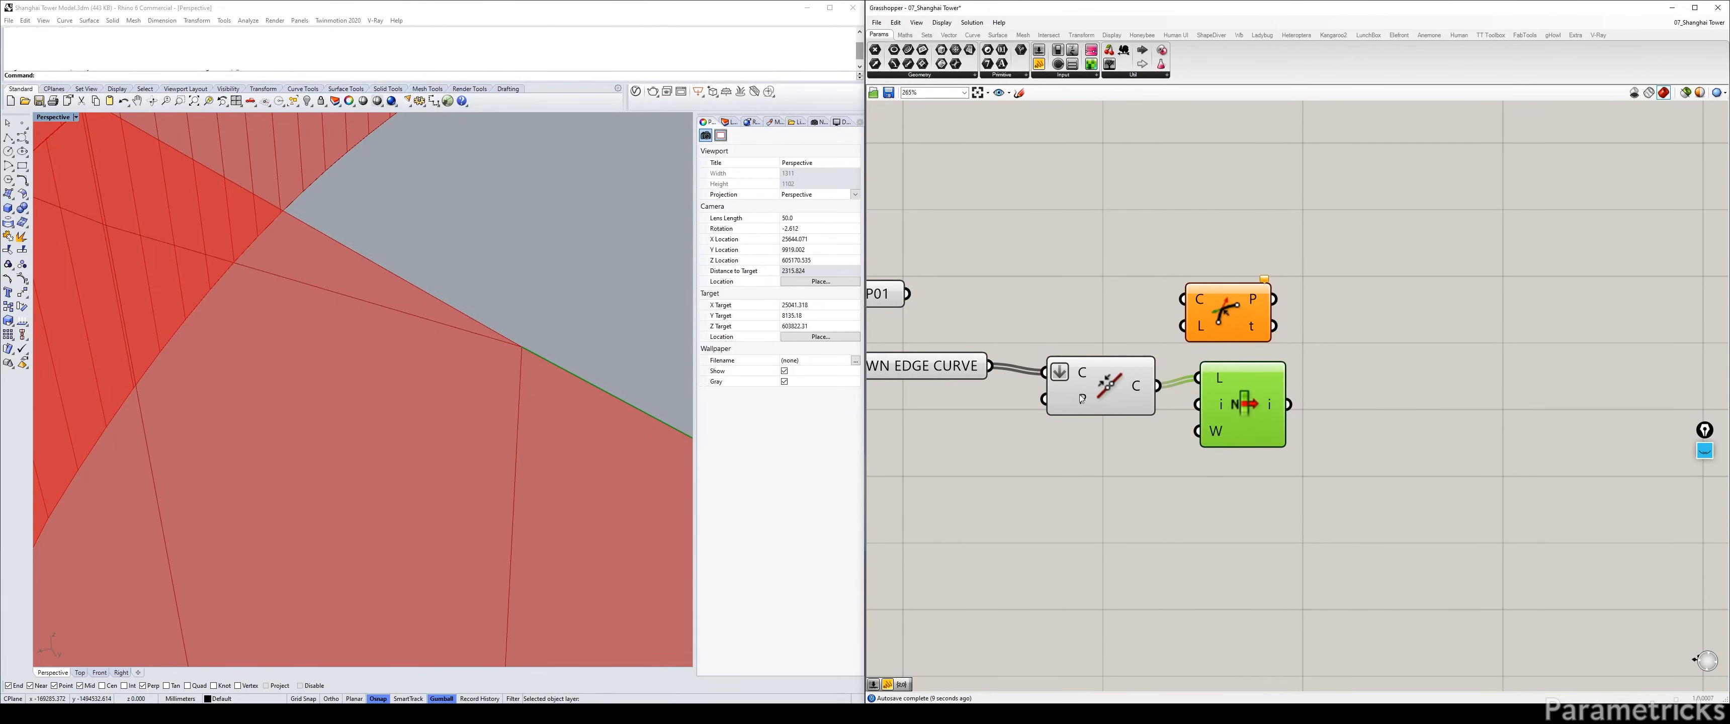
Create a number slider with the value 1 and connect it to the List Item's index input.
double_click(1043, 495)
type("1")
key("Return")
left_click_drag(1158, 495, 1198, 405)
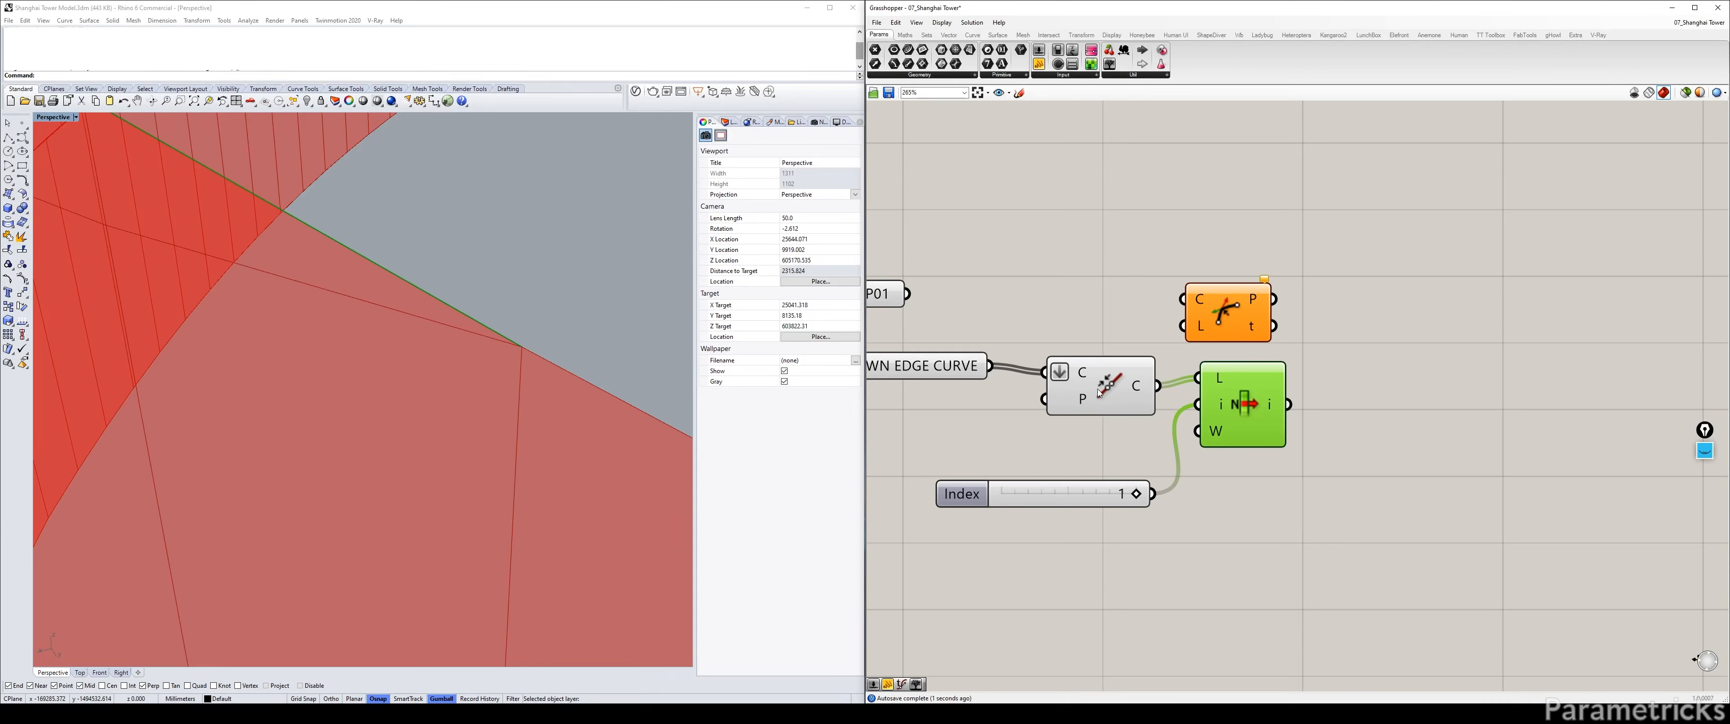
right_click(1079, 399)
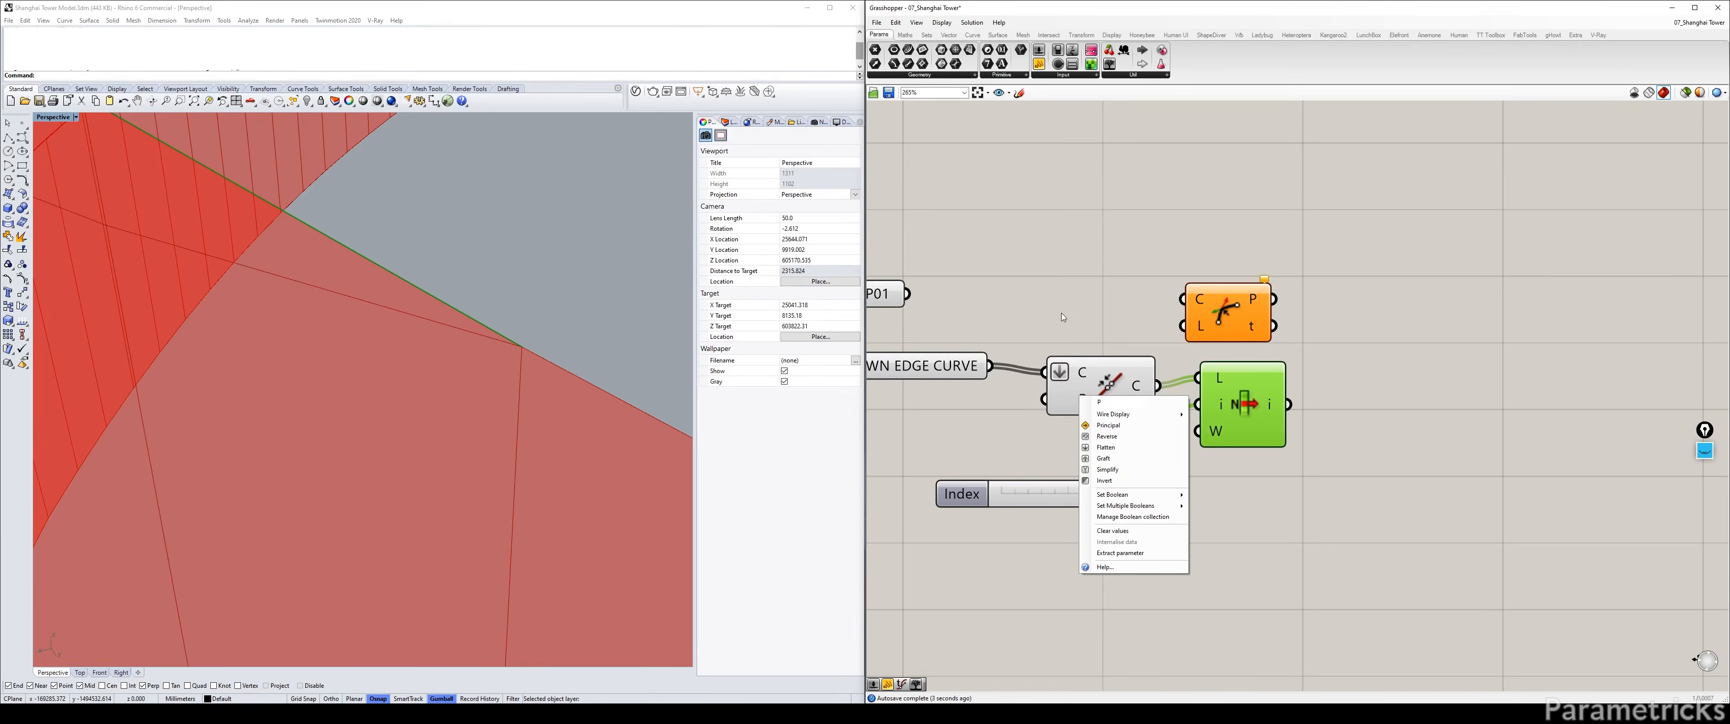
left_click(1072, 330)
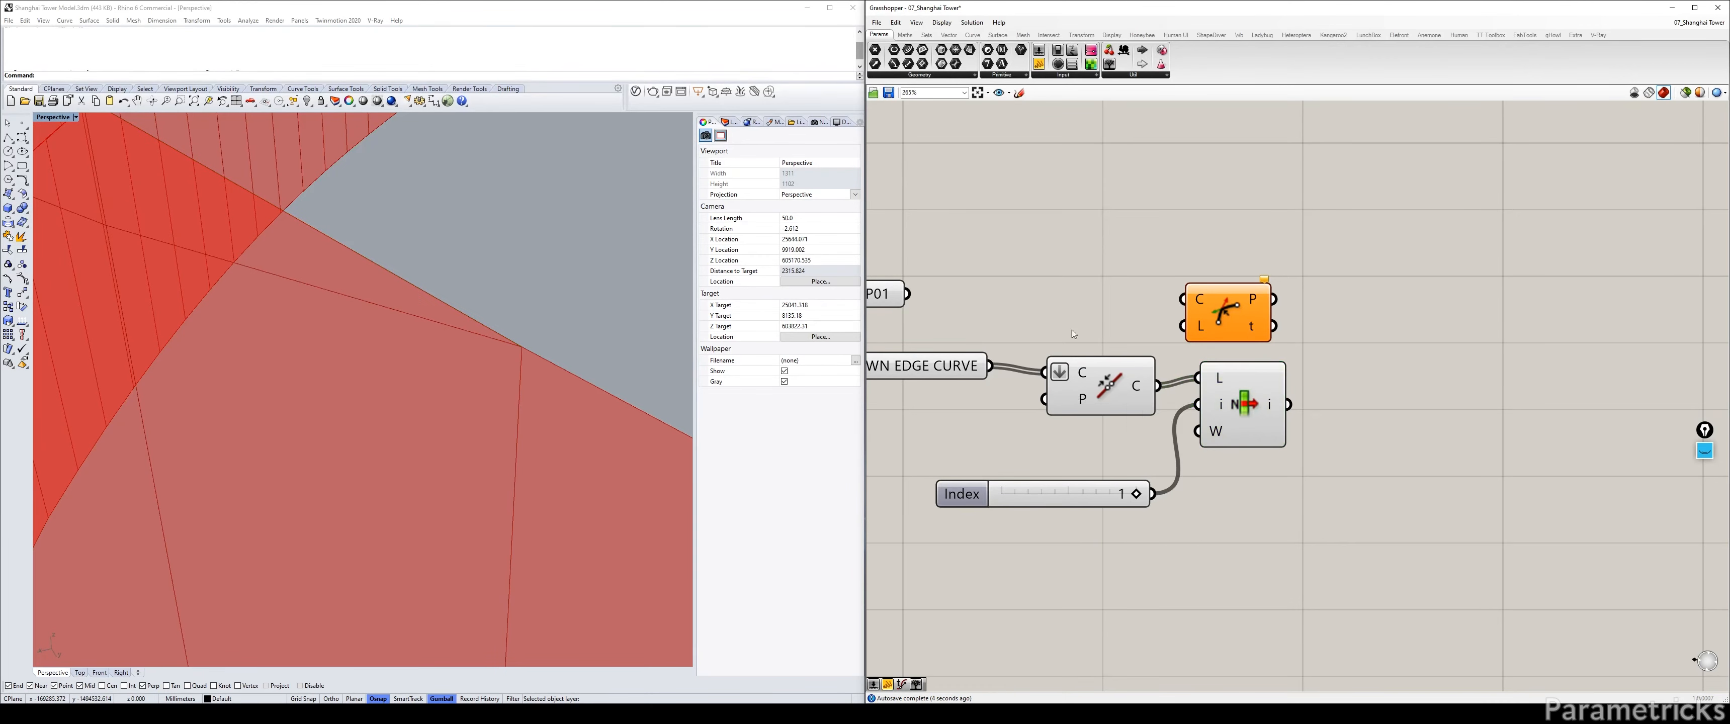
Try a Point On Curve component on the joined crown edge curves and check its points in the model.
double_click(1273, 528)
type("POINT")
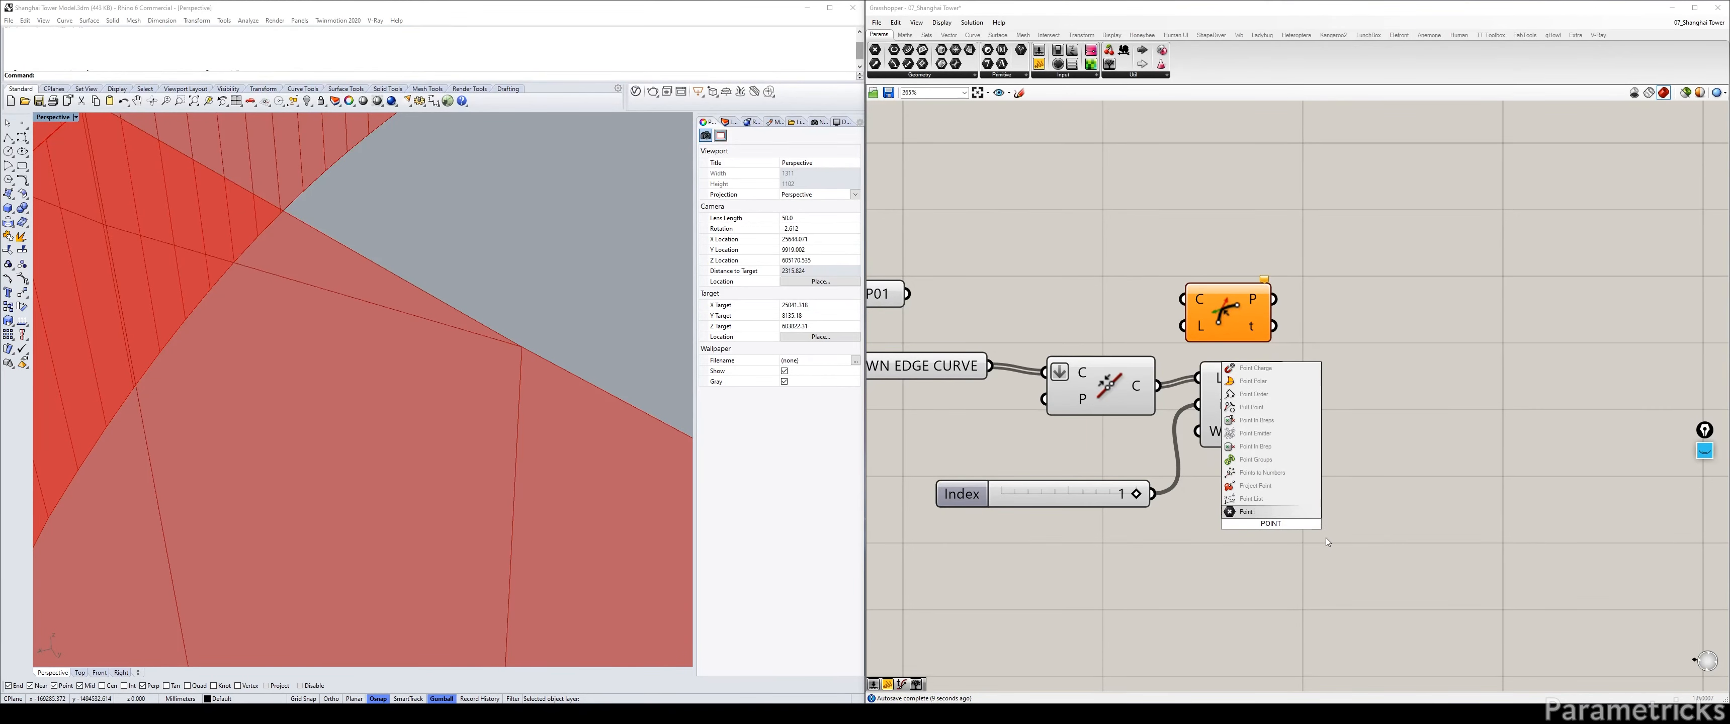
type(" ON CURVE")
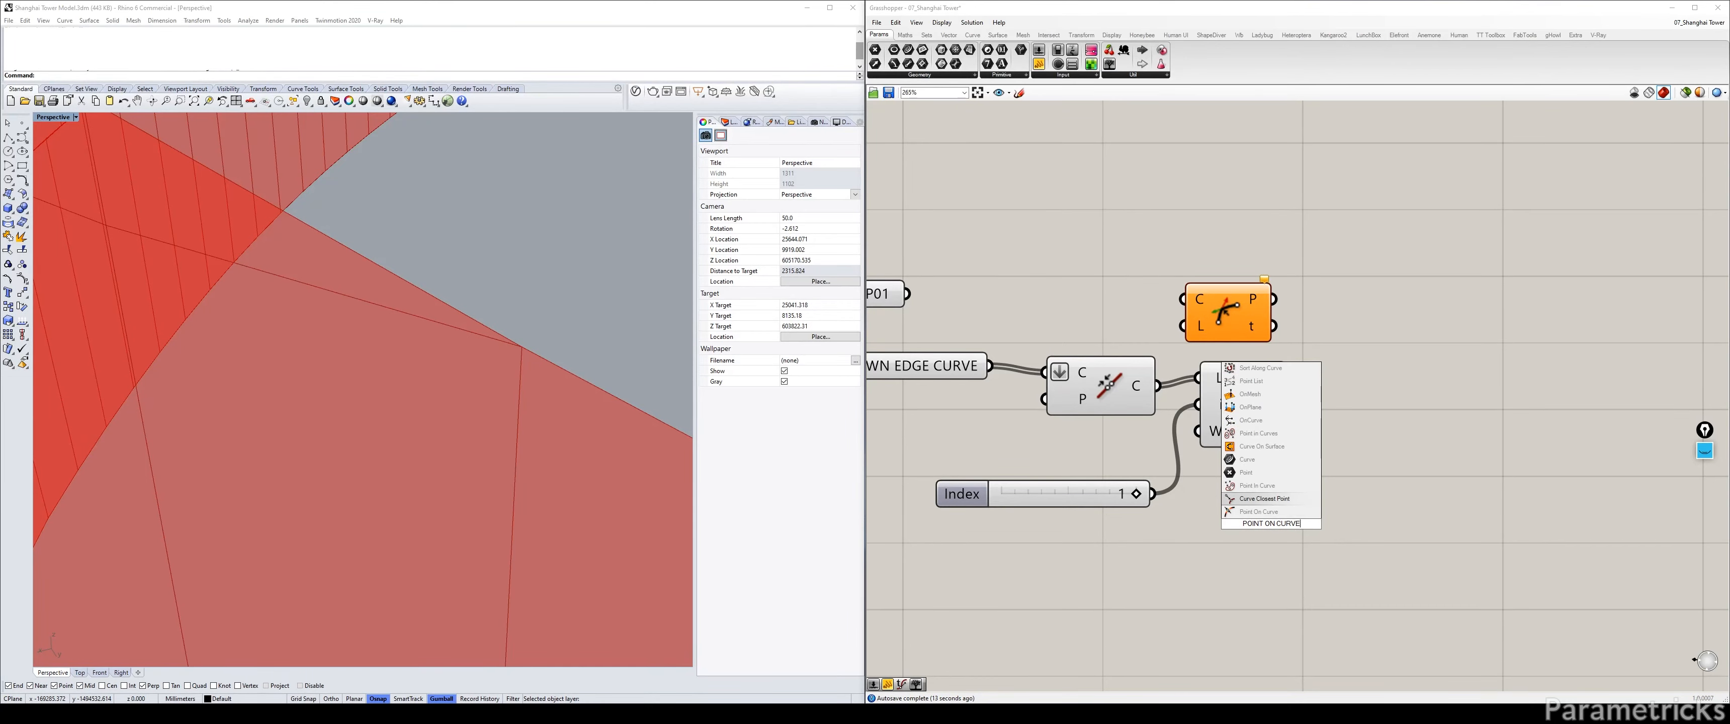
key("Return")
scroll(1115, 367, "down", 6)
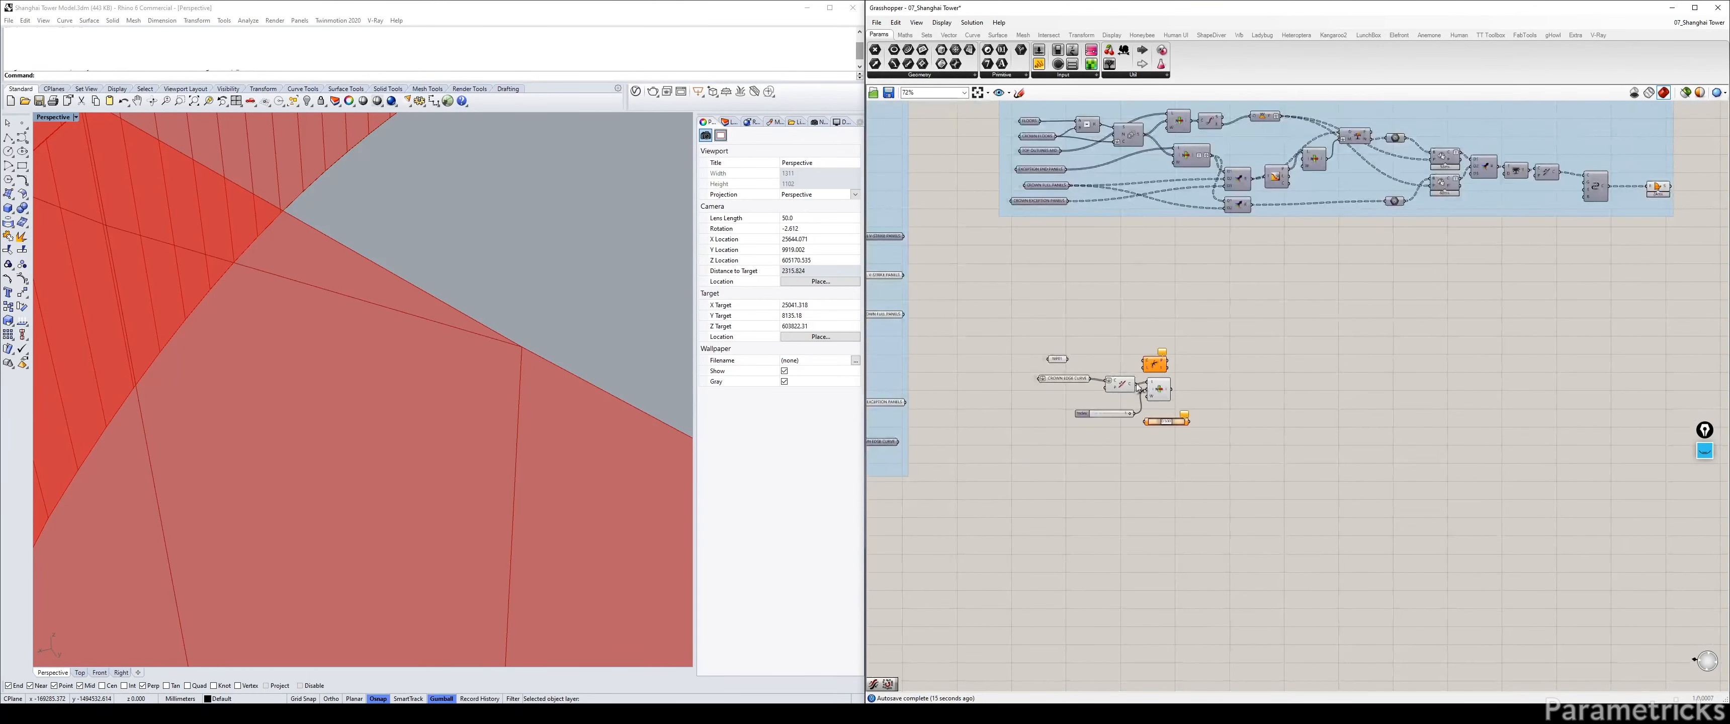
scroll(640, 397, "down", 5)
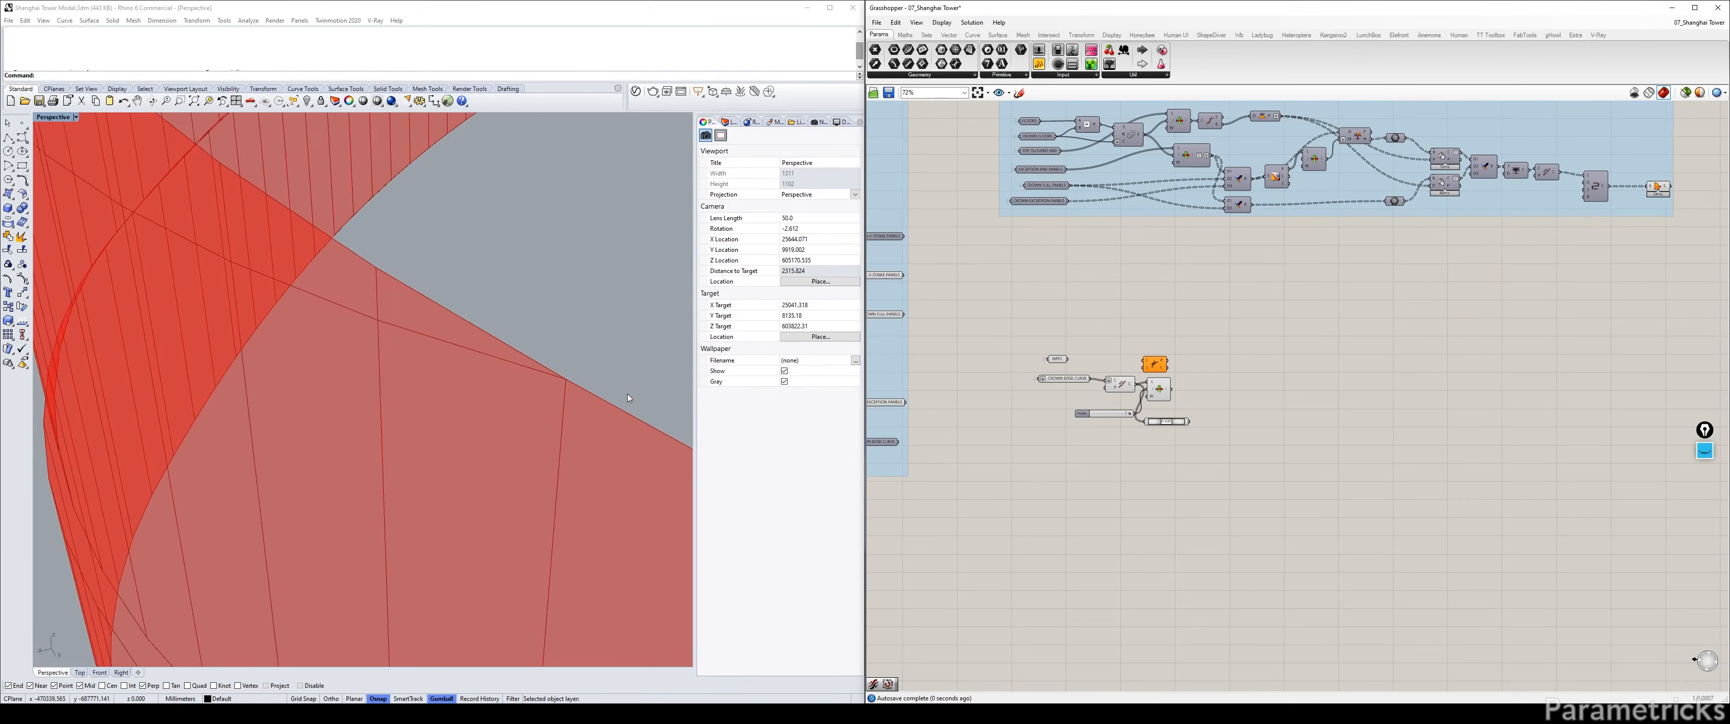
right_click(1163, 422)
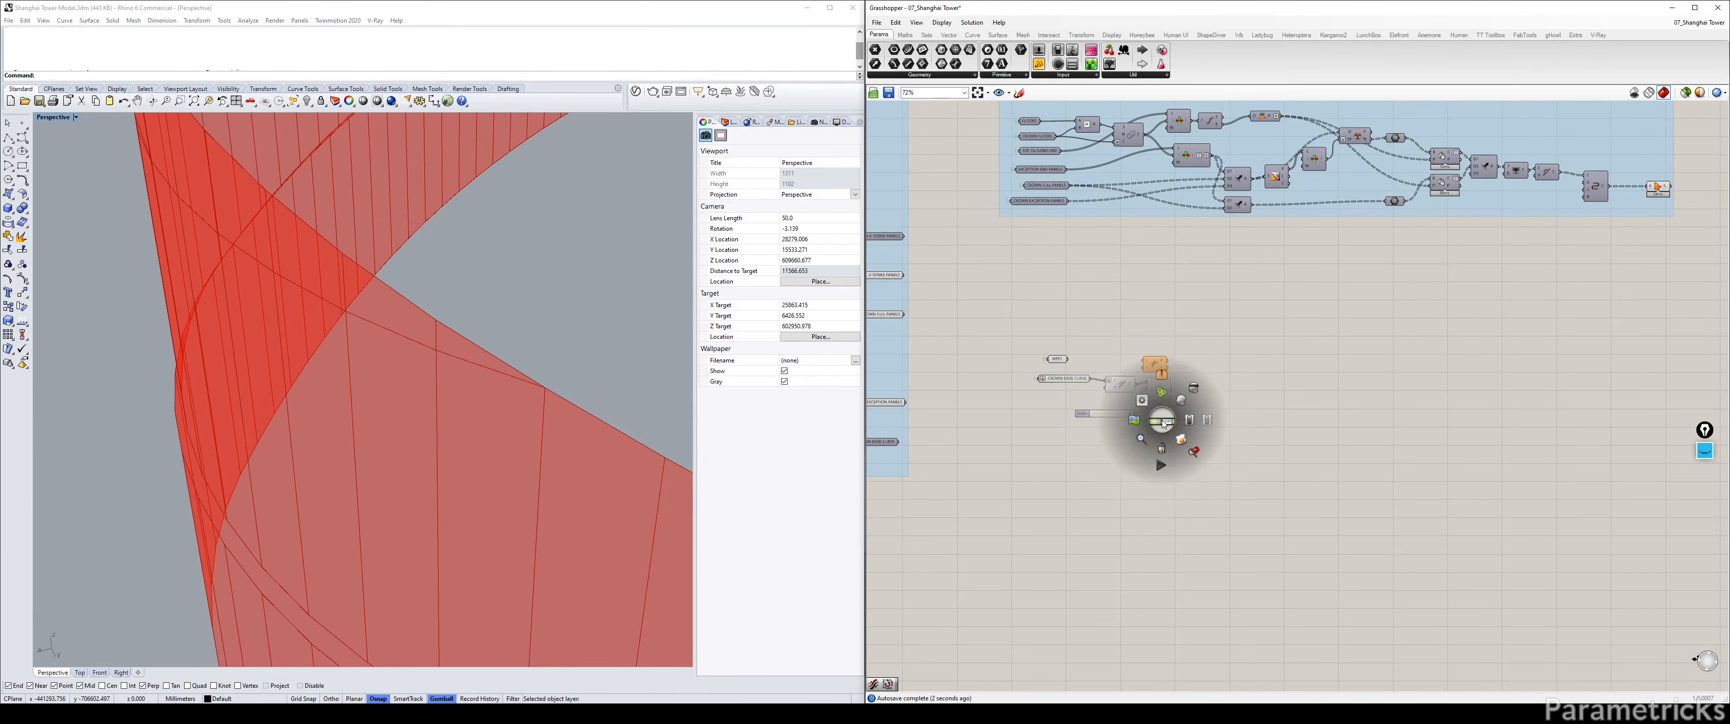
left_click(1189, 454)
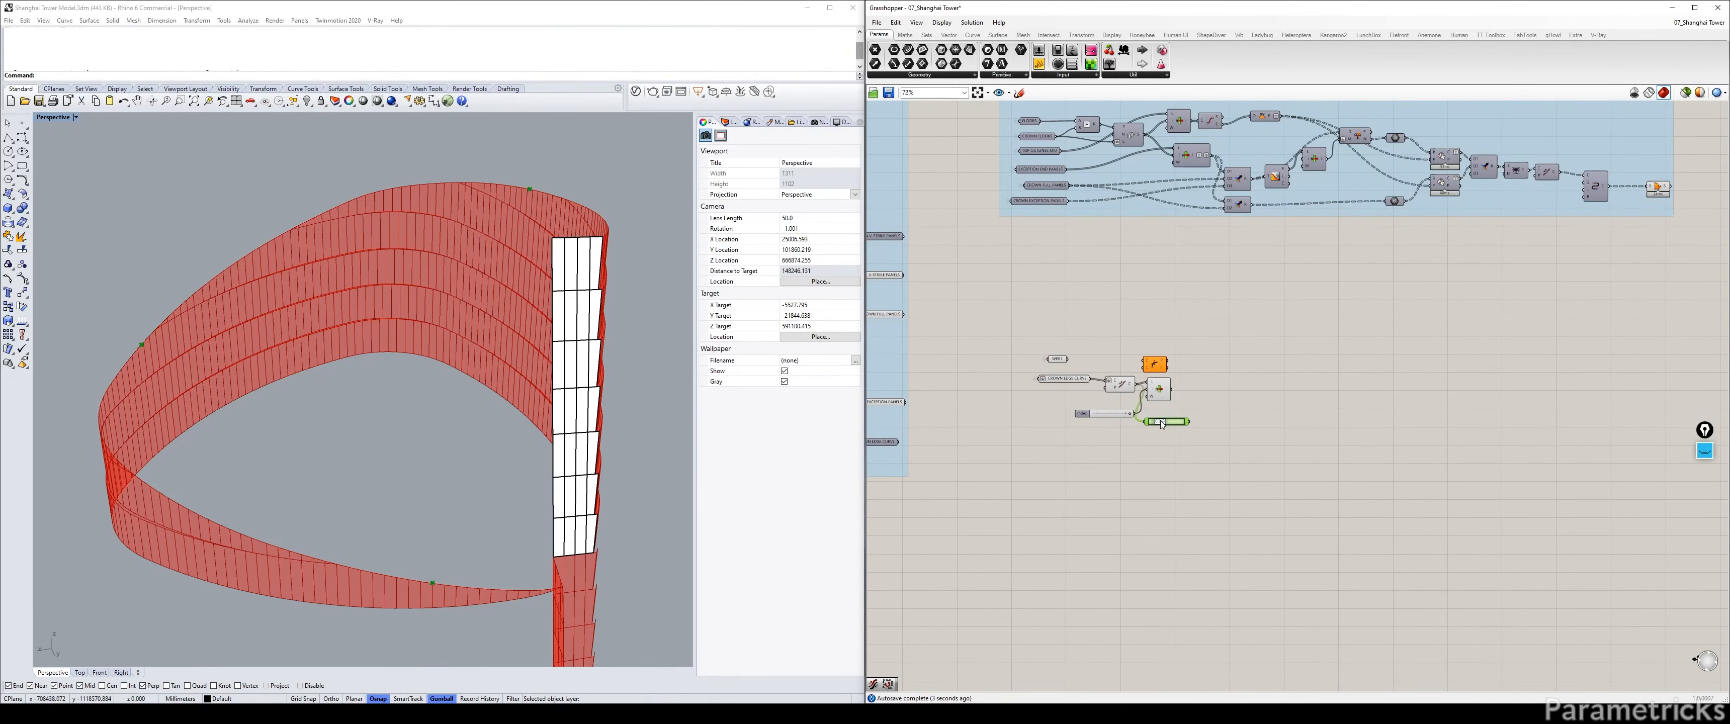
Delete the Point On Curve component and the Index slider.
scroll(1182, 427, "up", 4)
key("Delete")
left_click(1047, 404)
key("Delete")
scroll(1108, 366, "up", 6)
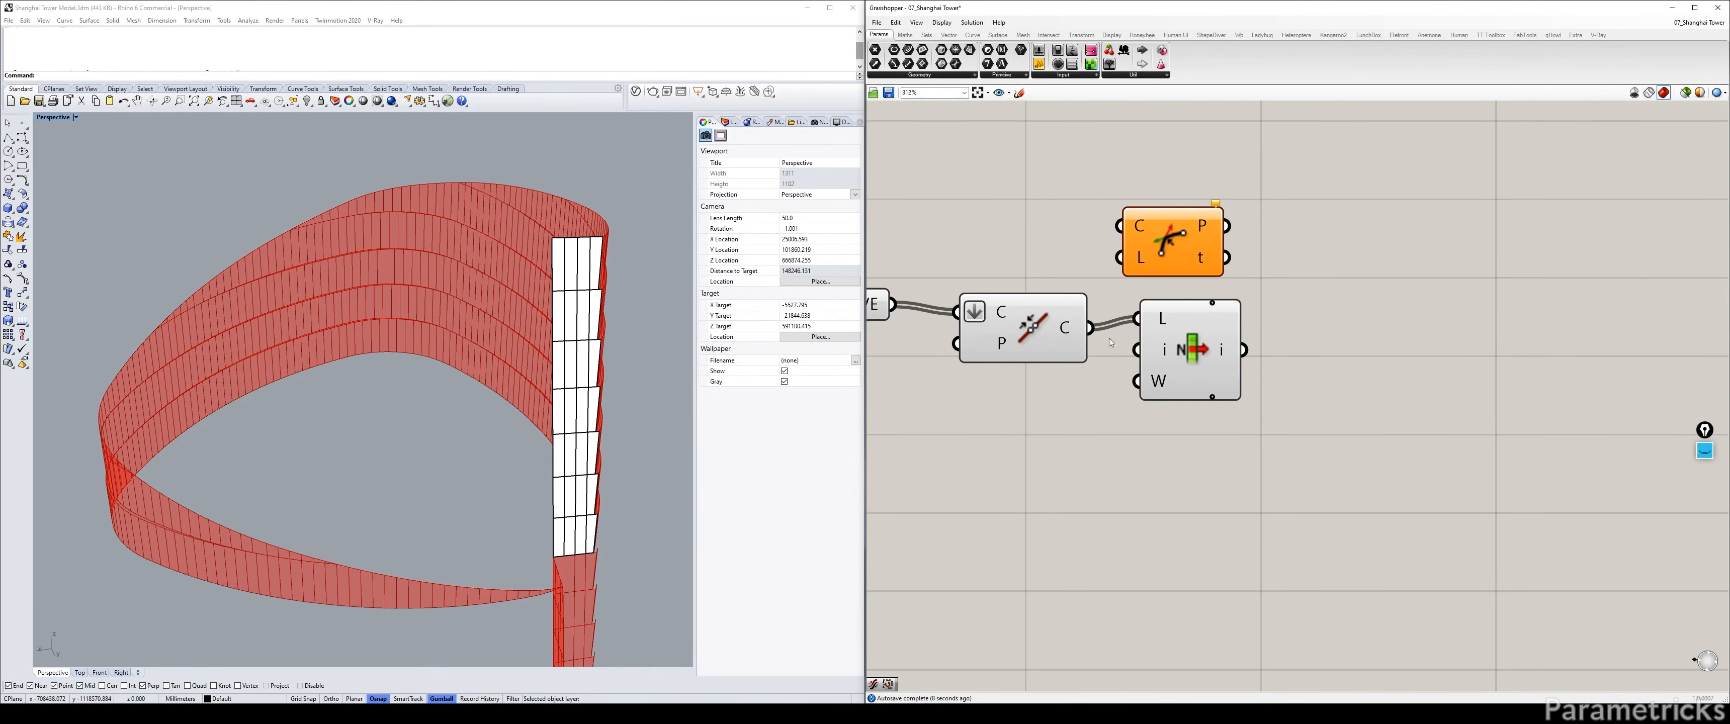
Inspect the List Item and Join Curves previews along the crown edge in the model.
left_click(1177, 341)
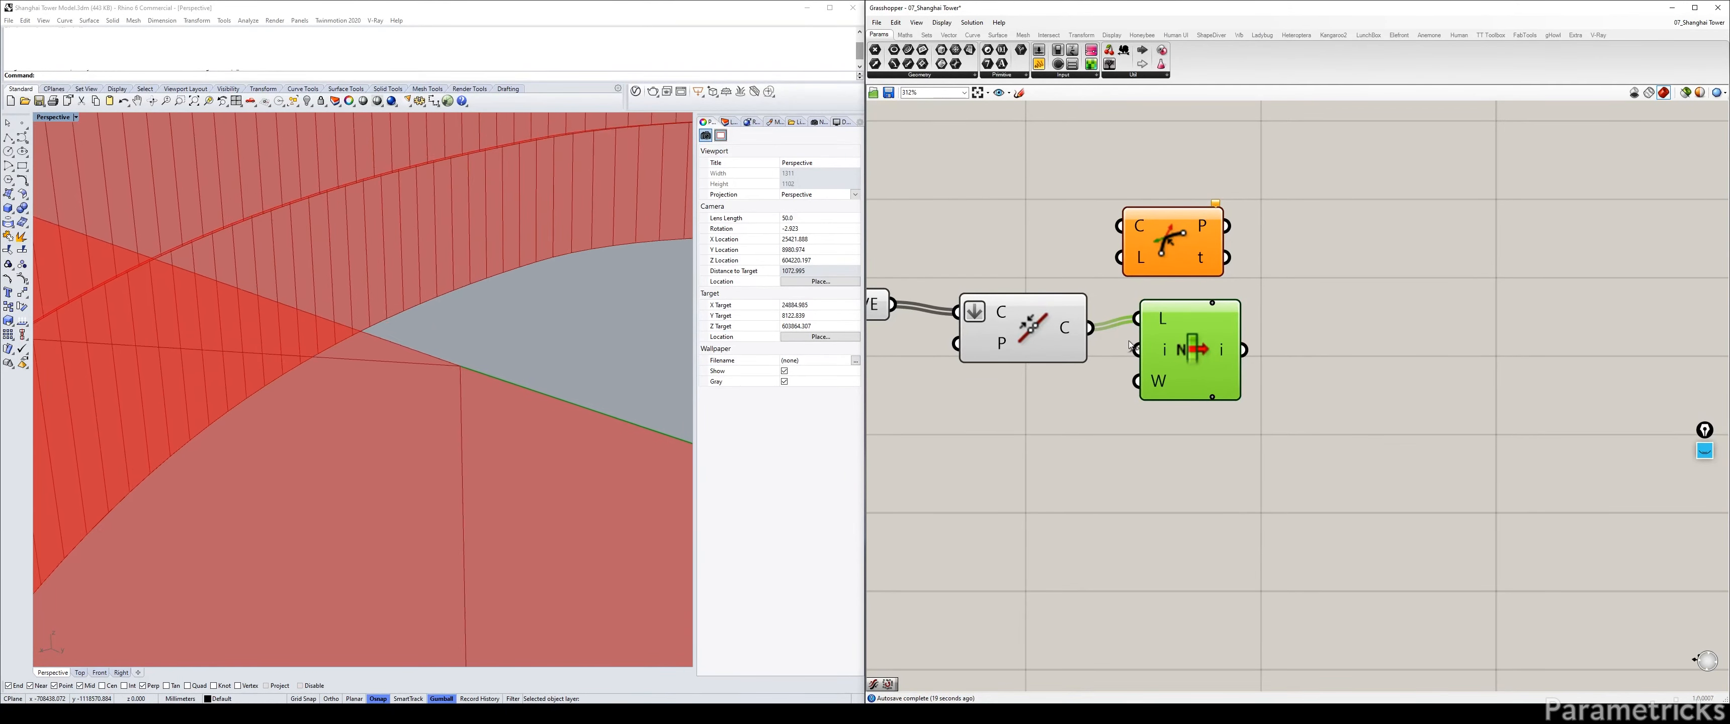
left_click(1051, 335)
middle_click(1051, 336)
left_click(1050, 336)
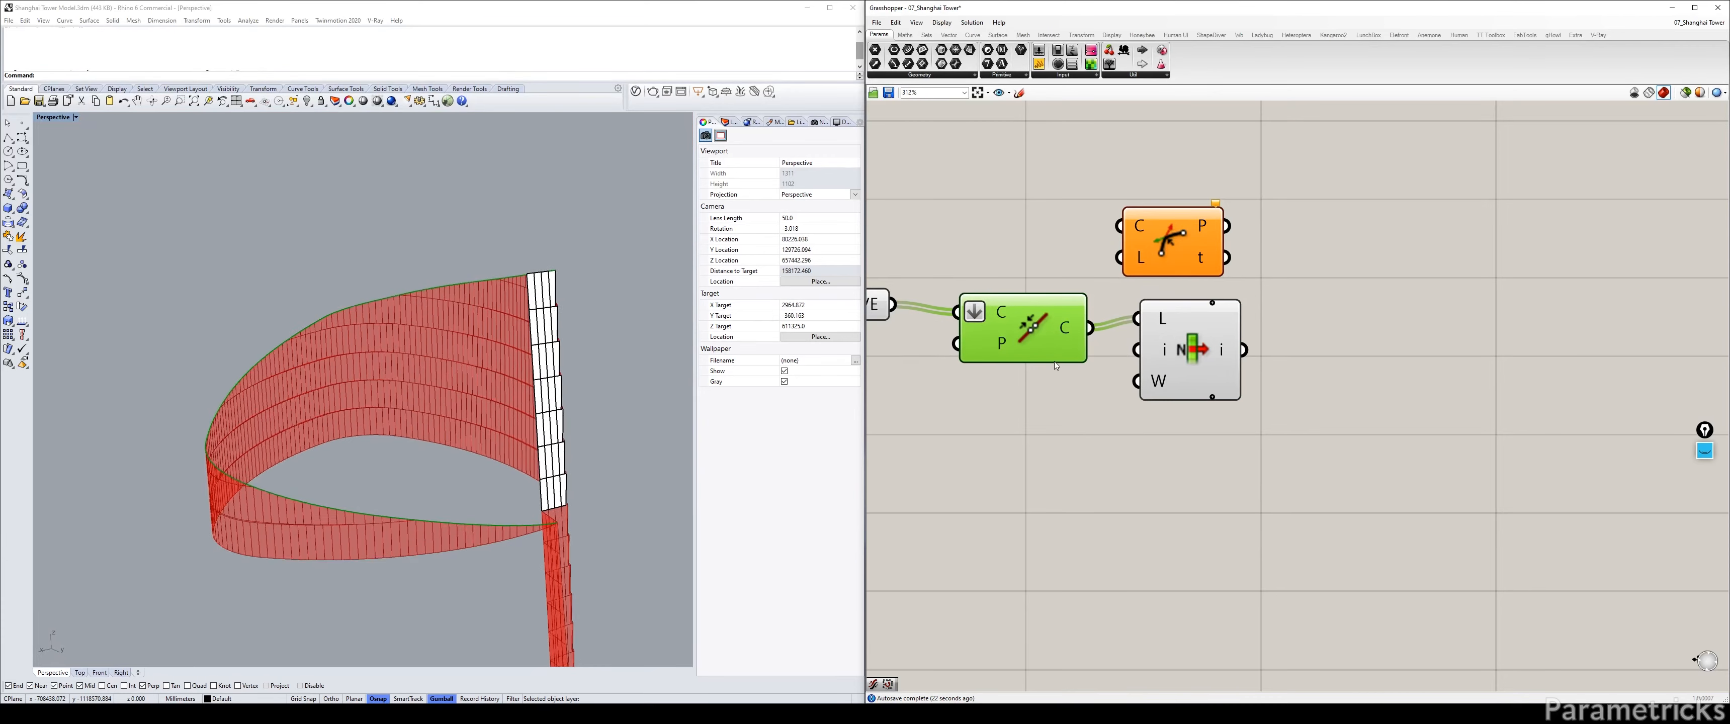
left_click(1174, 262)
Add an Explode component and connect CROWN EDGE CURVE to its curve input.
right_click_drag(929, 348, 1124, 350)
double_click(1072, 390)
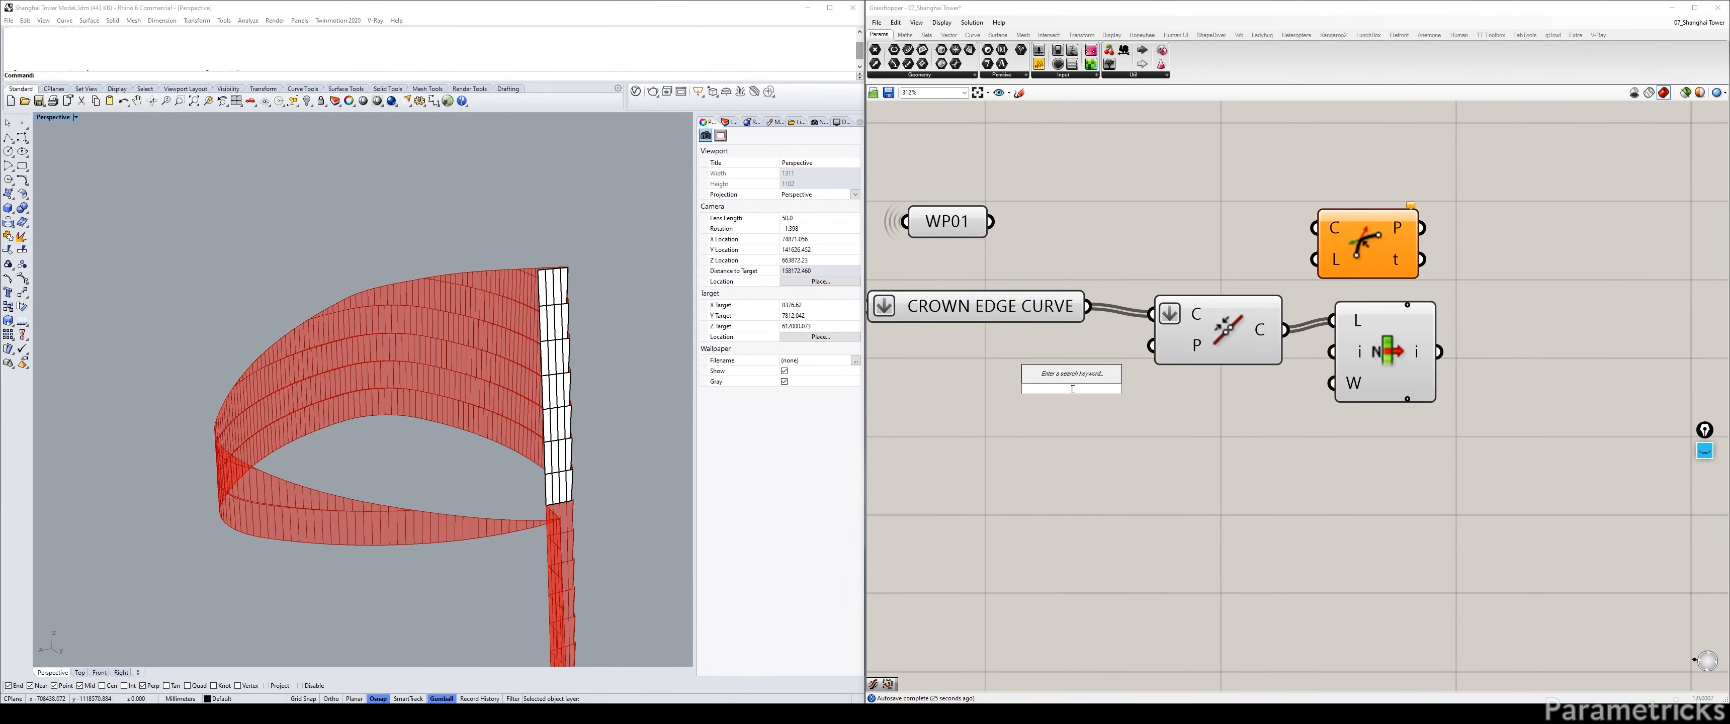
type("explode")
key("Return")
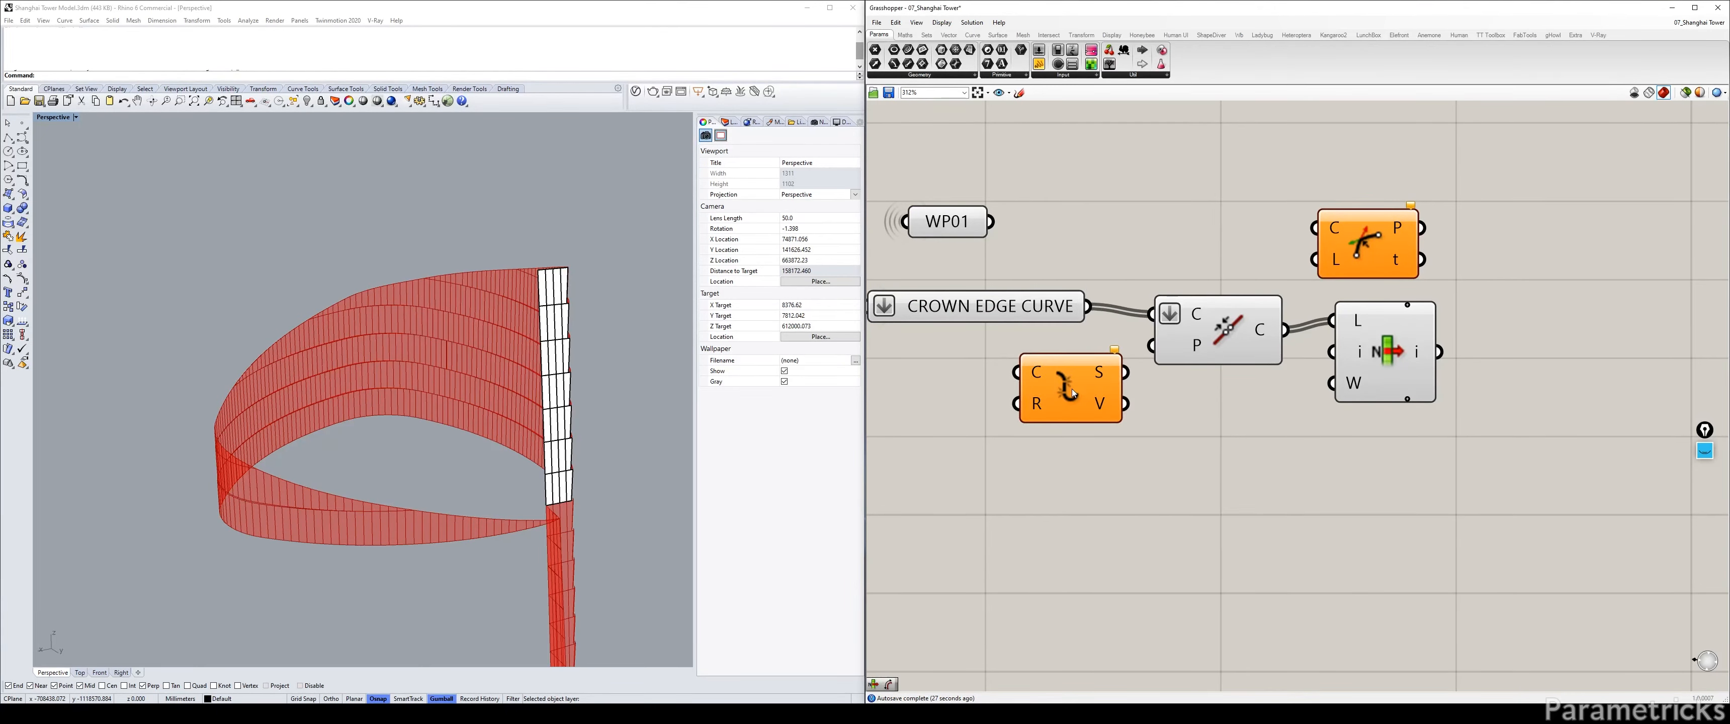
left_click_drag(1088, 306, 1015, 373)
Trace the upstream definition behind CROWN EDGE CURVE and examine its Explode component and vertices output.
scroll(1169, 297, "down", 8)
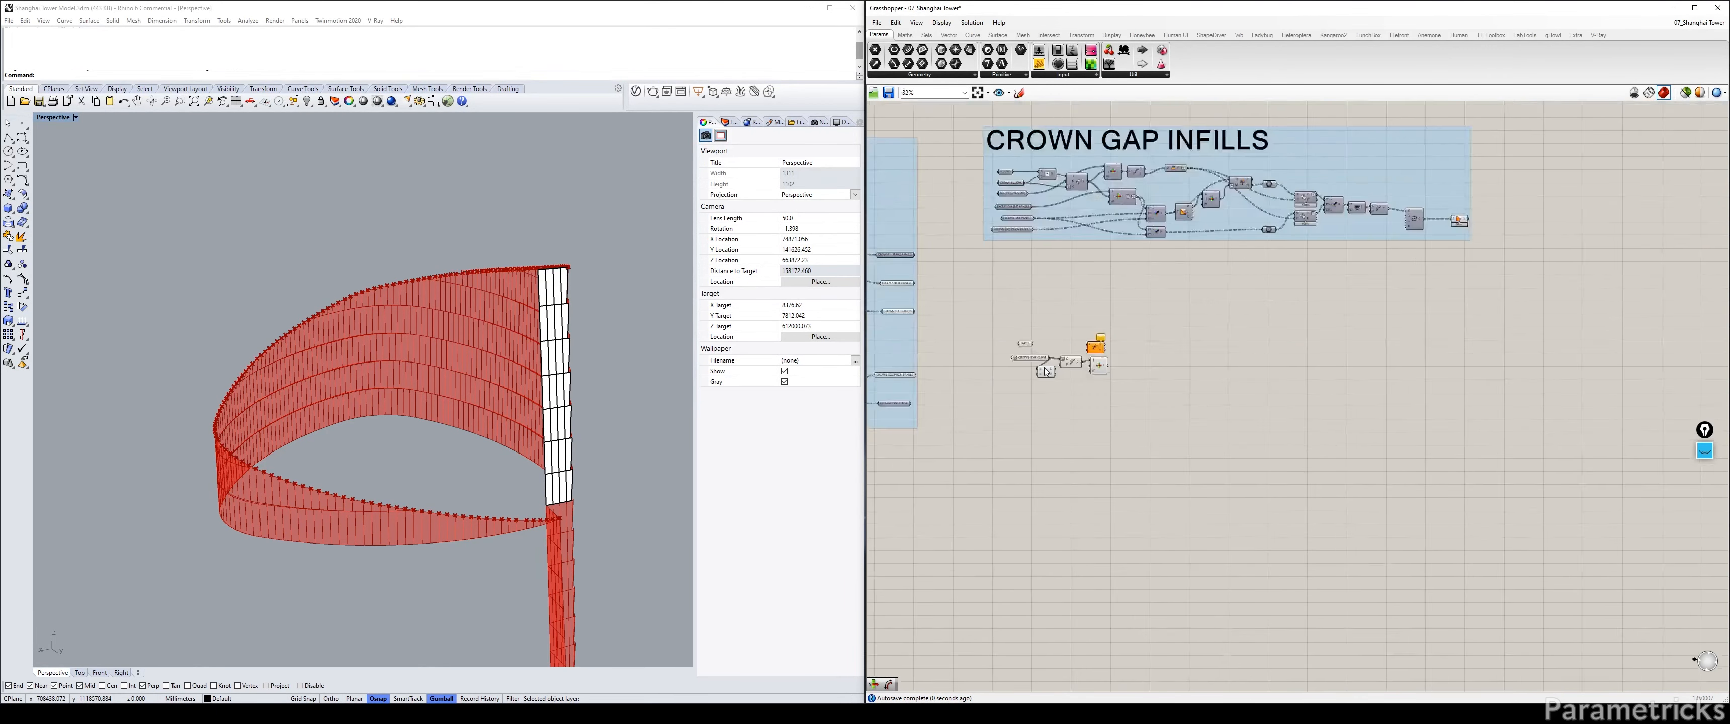
scroll(1303, 328, "up", 3)
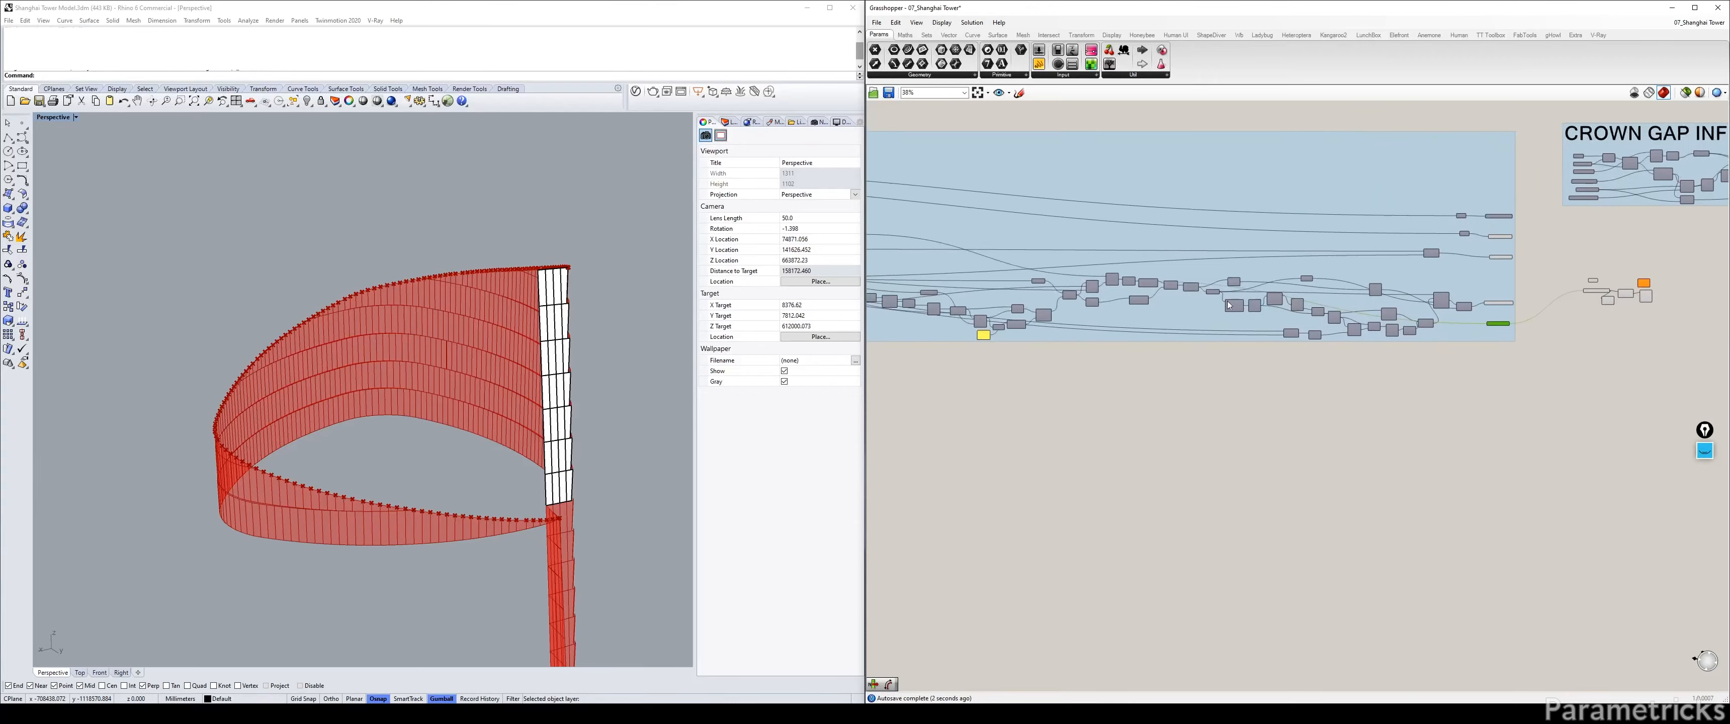
right_click_drag(1397, 297, 1682, 289)
right_click_drag(1334, 288, 984, 302)
scroll(1051, 322, "up", 3)
scroll(1042, 322, "down", 3)
scroll(960, 318, "up", 3)
left_click(948, 323)
scroll(948, 326, "down", 3)
right_click_drag(1471, 308, 978, 316)
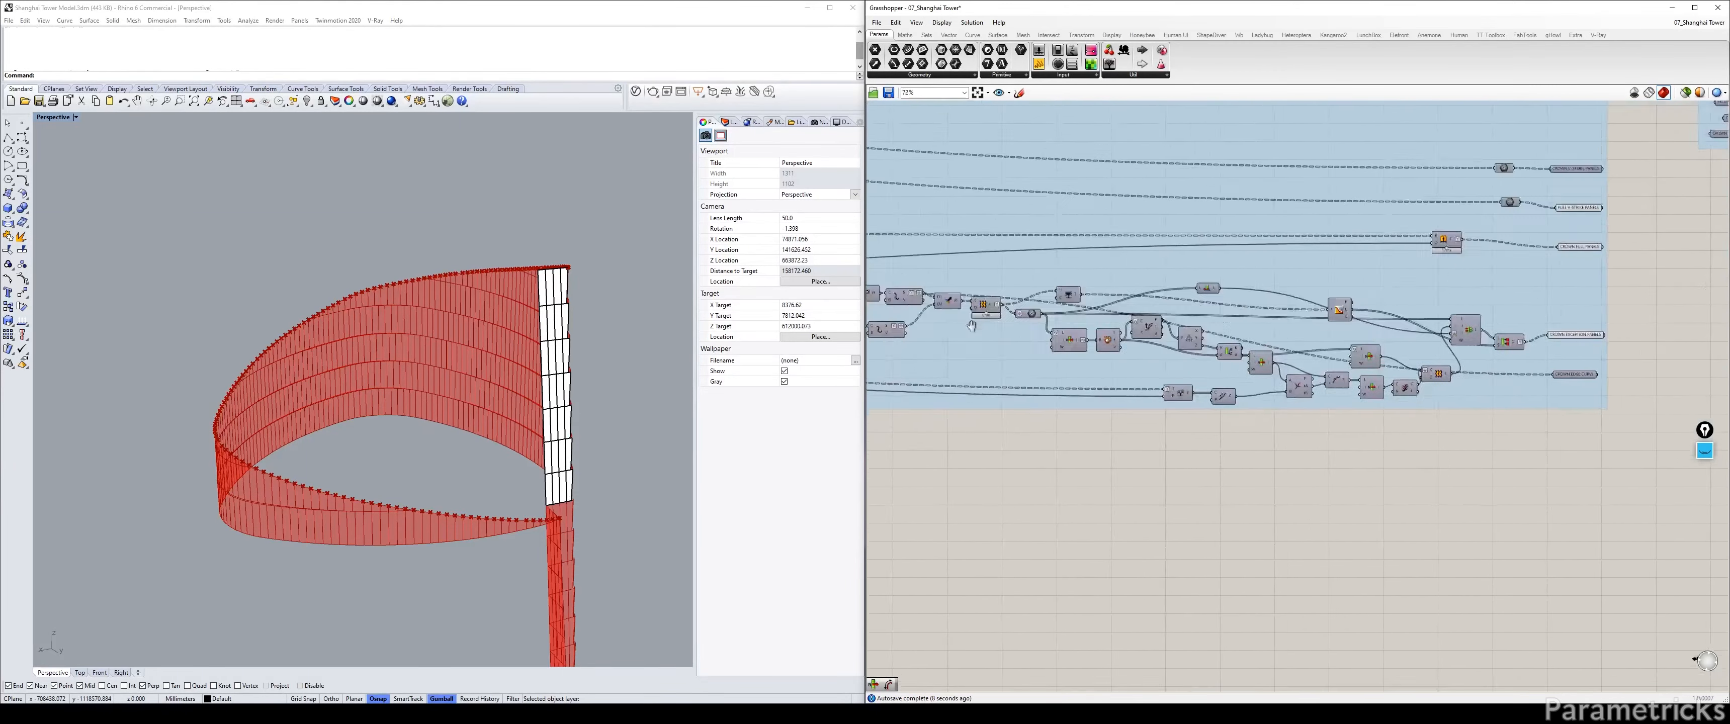
right_click_drag(1571, 364, 1461, 362)
left_click(1321, 364)
scroll(1322, 363, "down", 4)
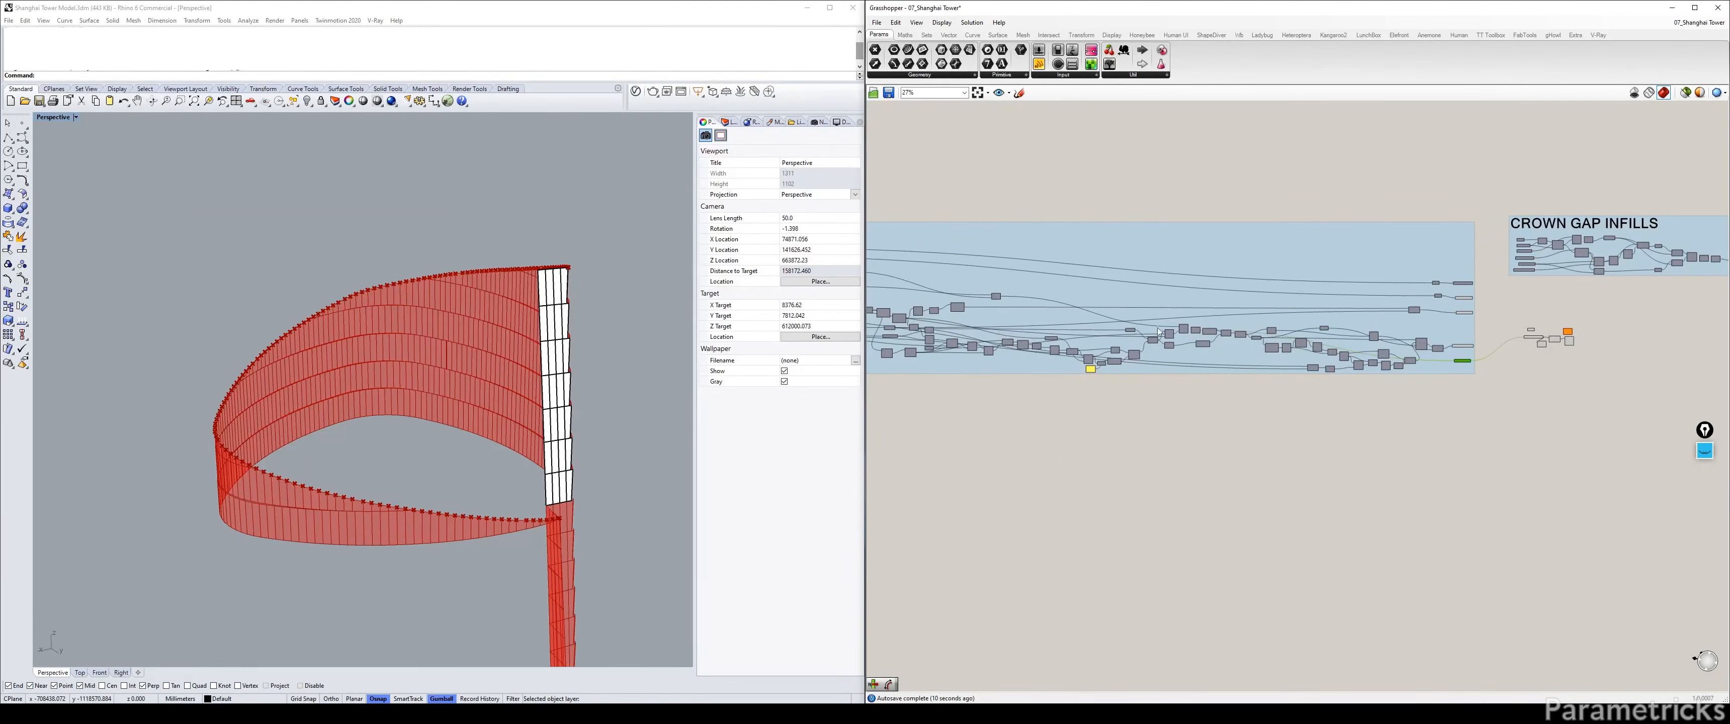
scroll(1152, 328, "up", 5)
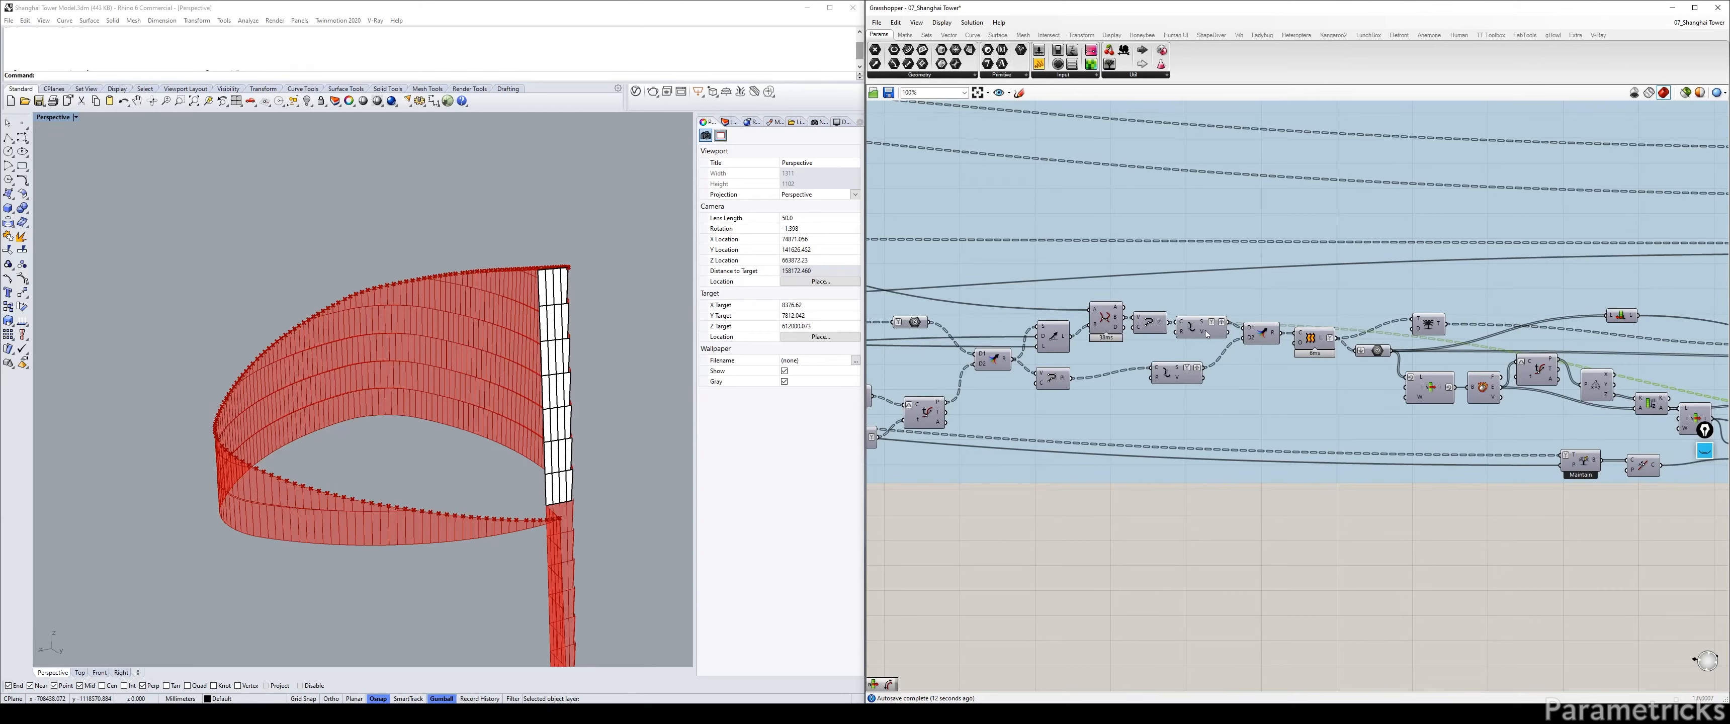
left_click(1207, 334)
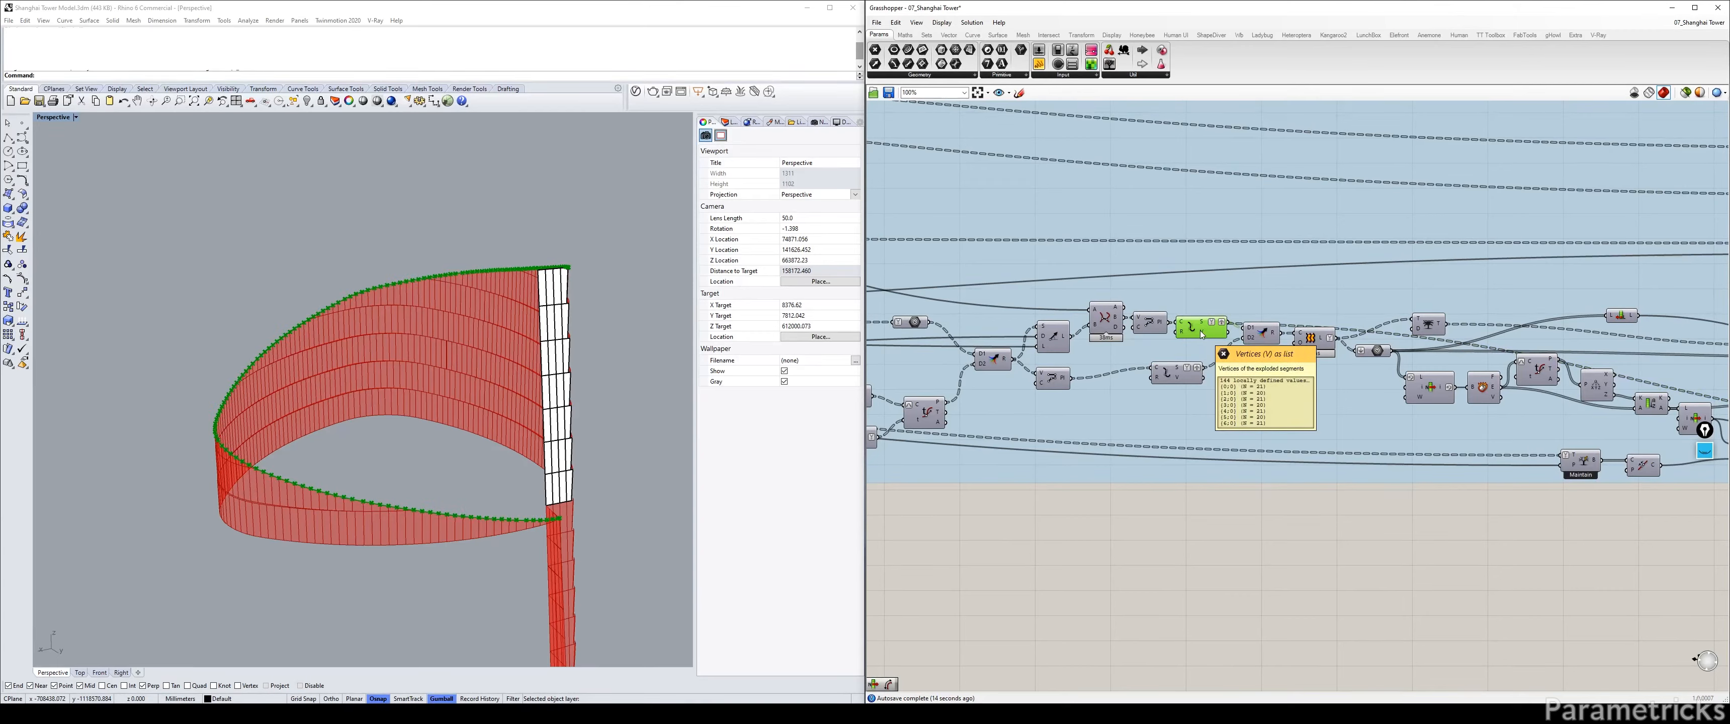
mouse_move(1204, 334)
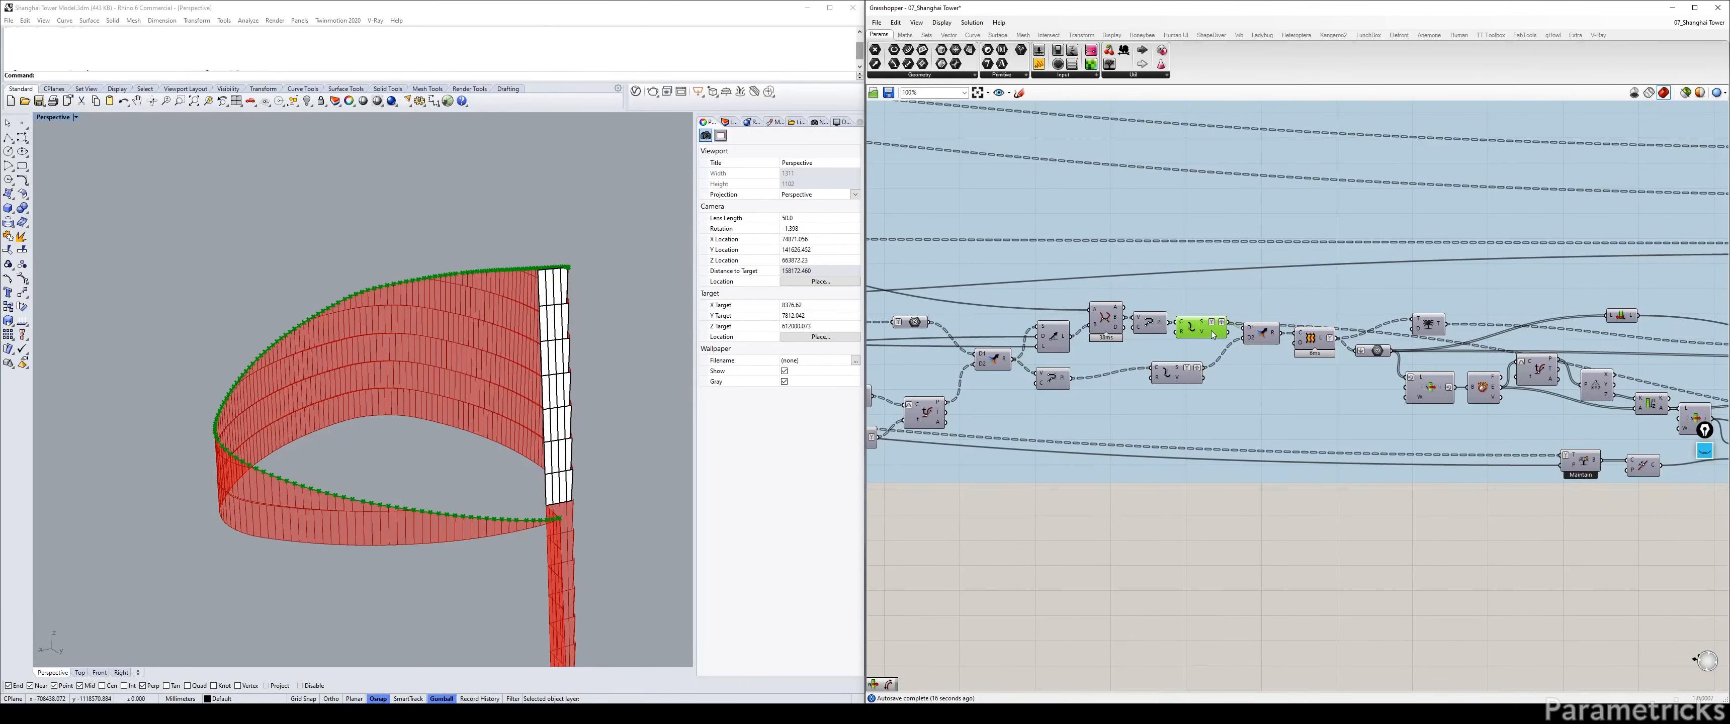
scroll(1208, 330, "down", 6)
right_click_drag(1208, 330, 312, 365)
scroll(954, 332, "up", 7)
scroll(951, 331, "down", 7)
scroll(1137, 332, "up", 6)
scroll(1135, 334, "up", 5)
scroll(1130, 342, "down", 5)
right_click_drag(1292, 367, 954, 340)
scroll(1223, 384, "up", 4)
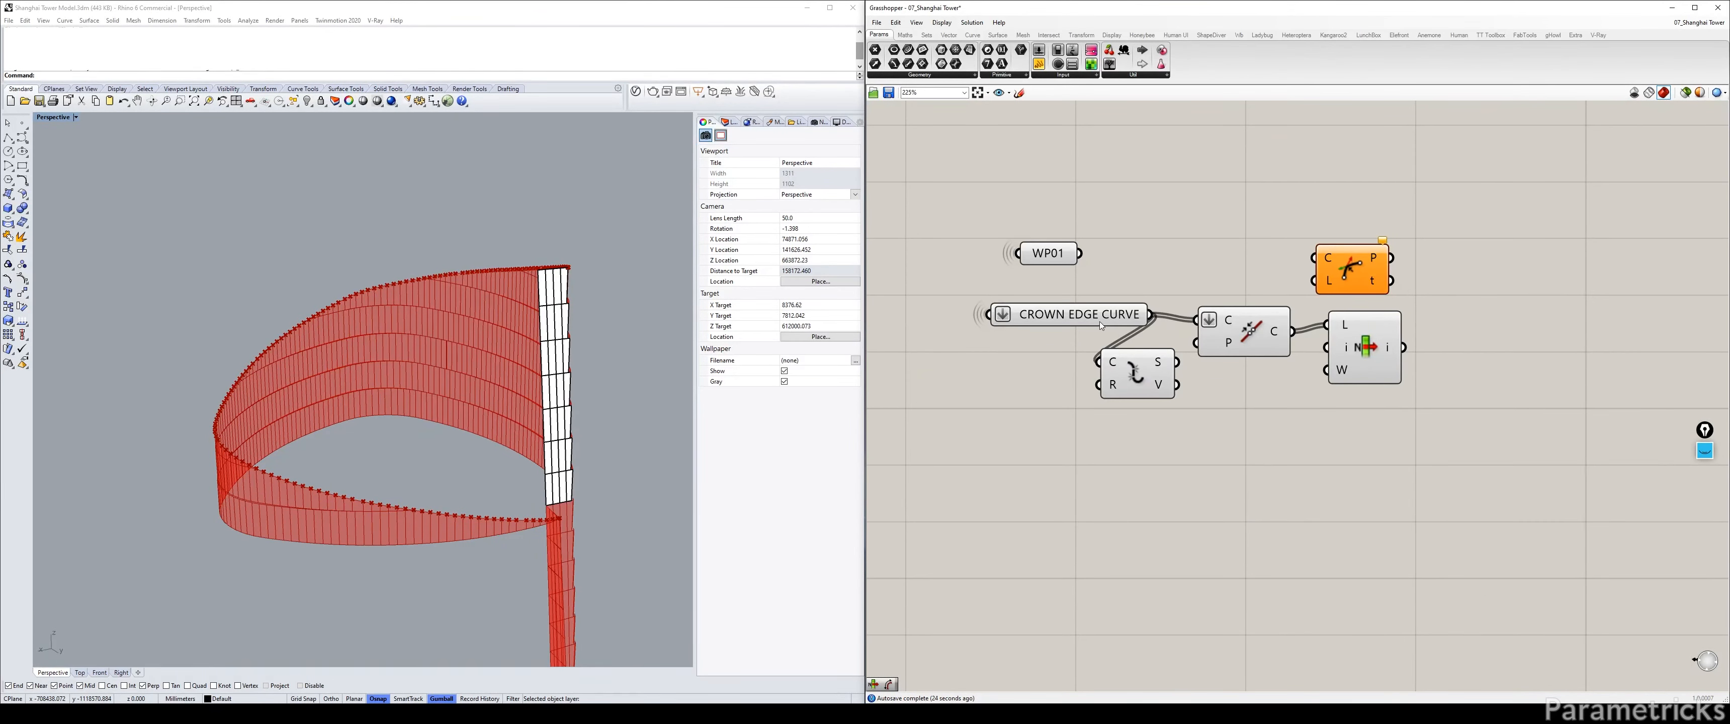
Delete Join Curves, List Item and the unused curve component above them, then place Explode directly beside CROWN EDGE CURVE.
right_click_drag(1099, 322, 949, 370)
left_click_drag(1258, 229, 1100, 430)
key("Delete")
left_click_drag(1000, 411, 1099, 363)
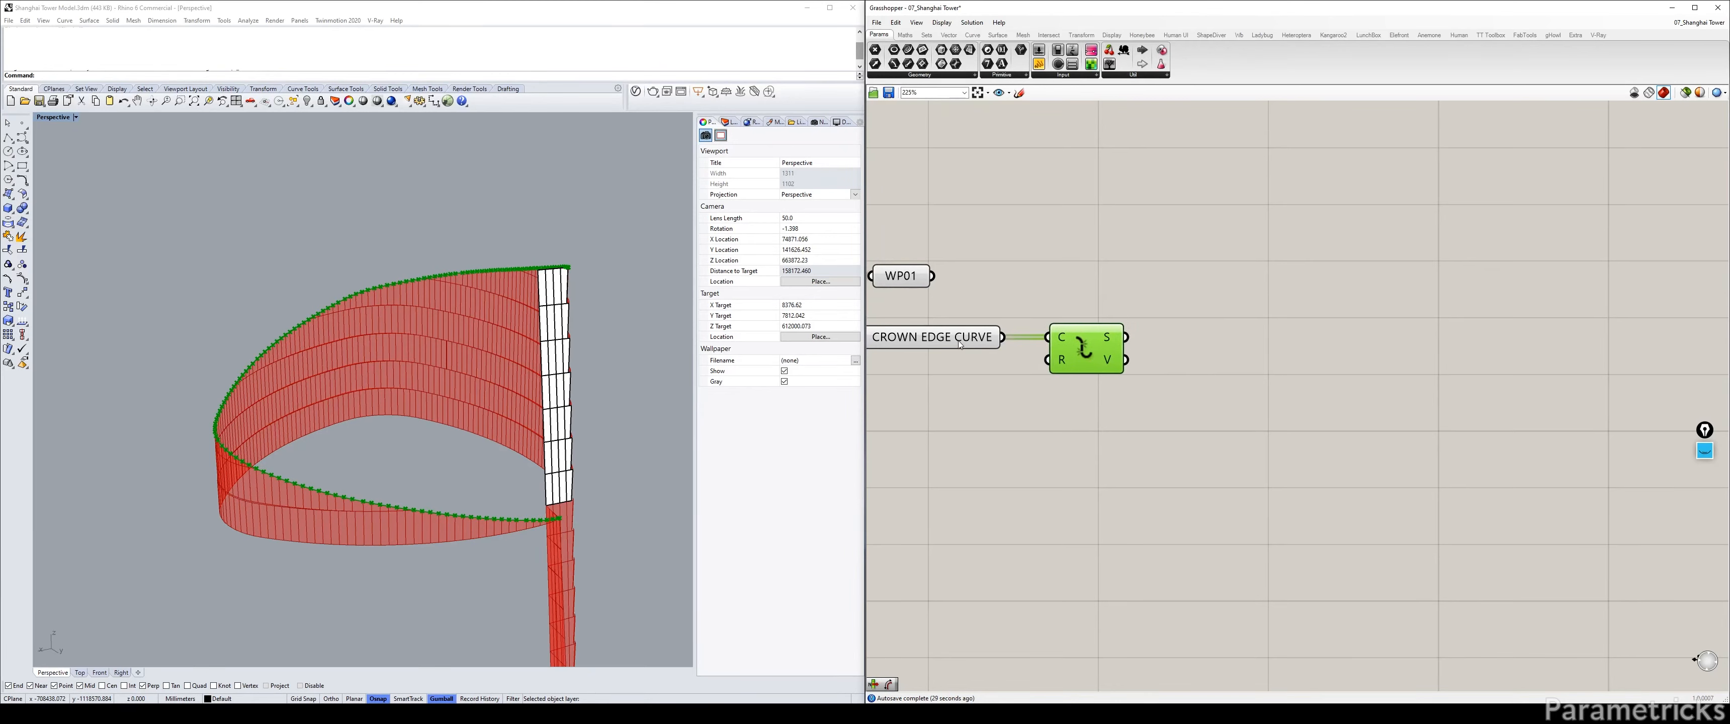
Add an Interpolate component and place it to the right of the Explode component.
double_click(1224, 319)
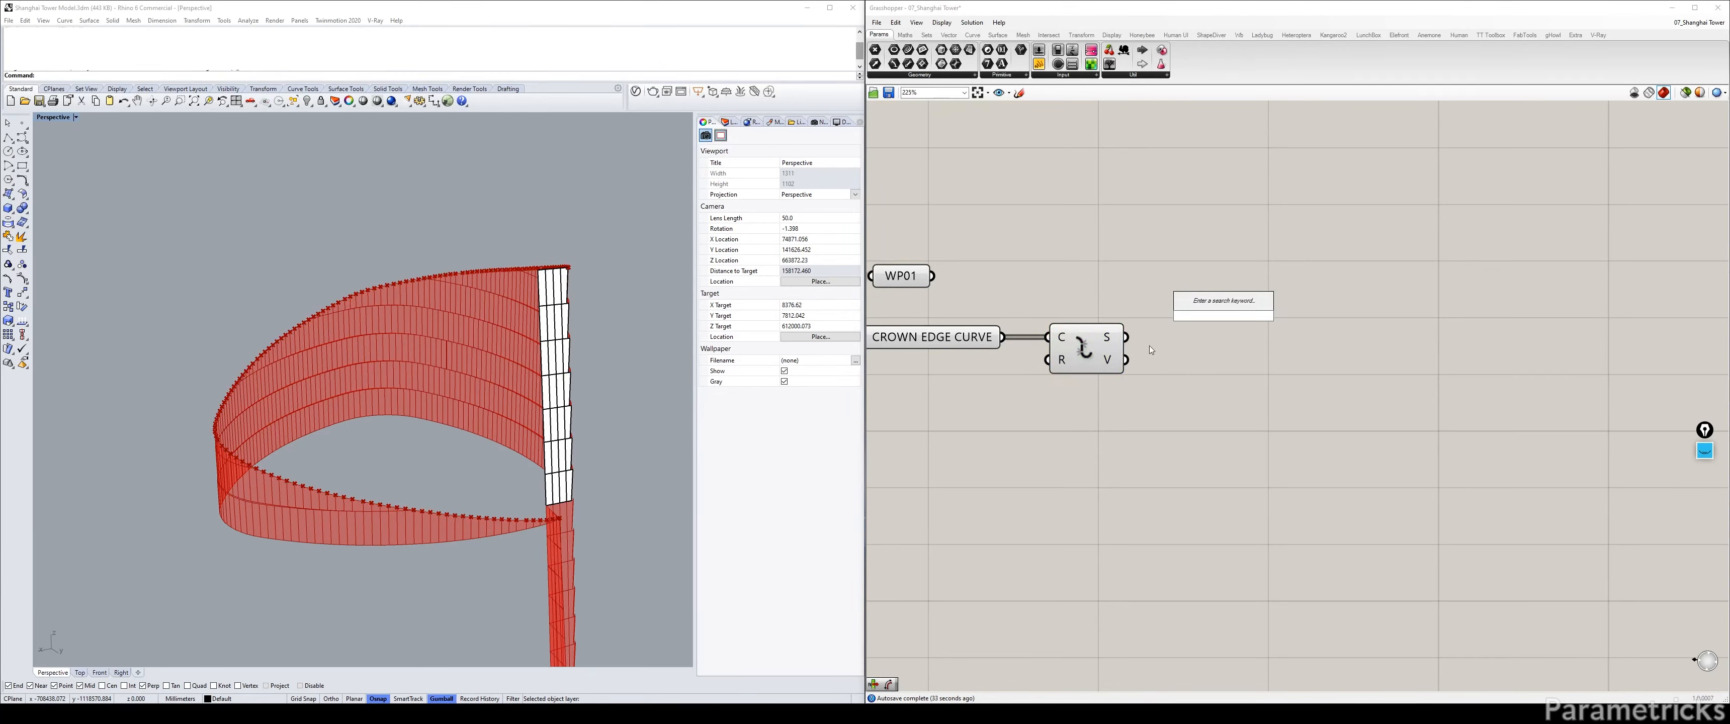
left_click(958, 334)
double_click(1187, 368)
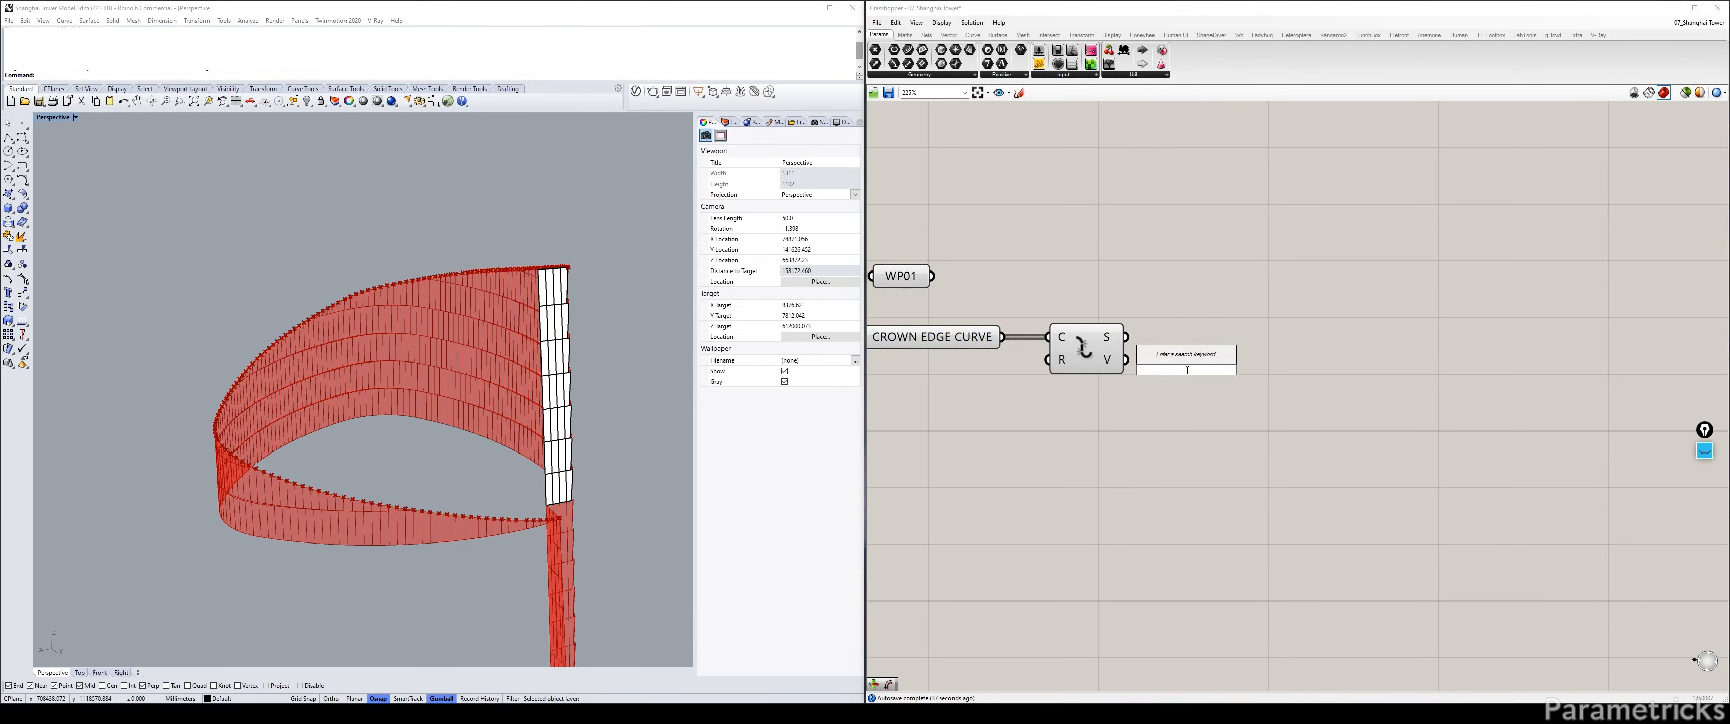
type("INTER")
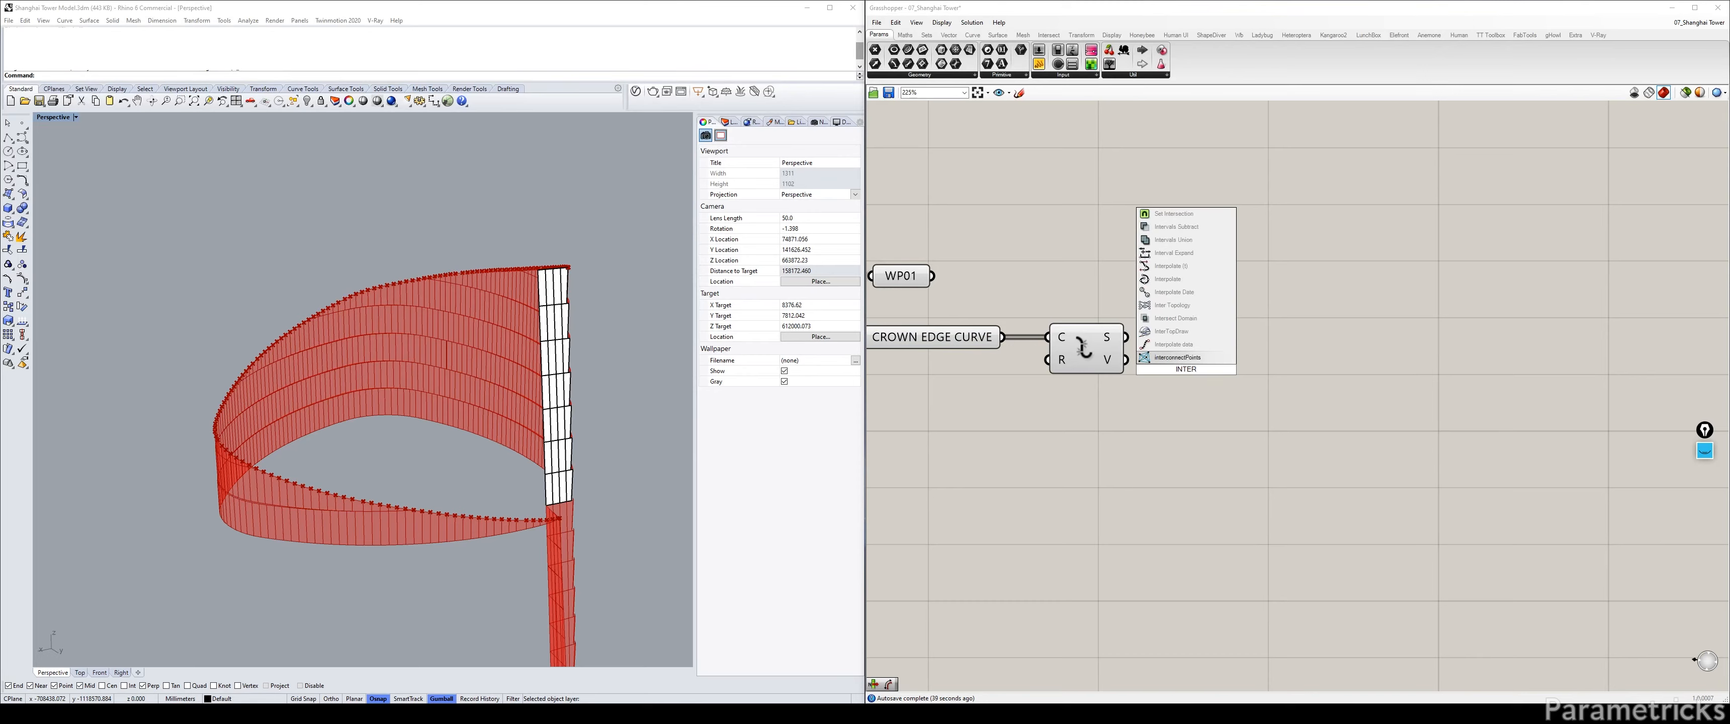
key("Up")
key("Delete")
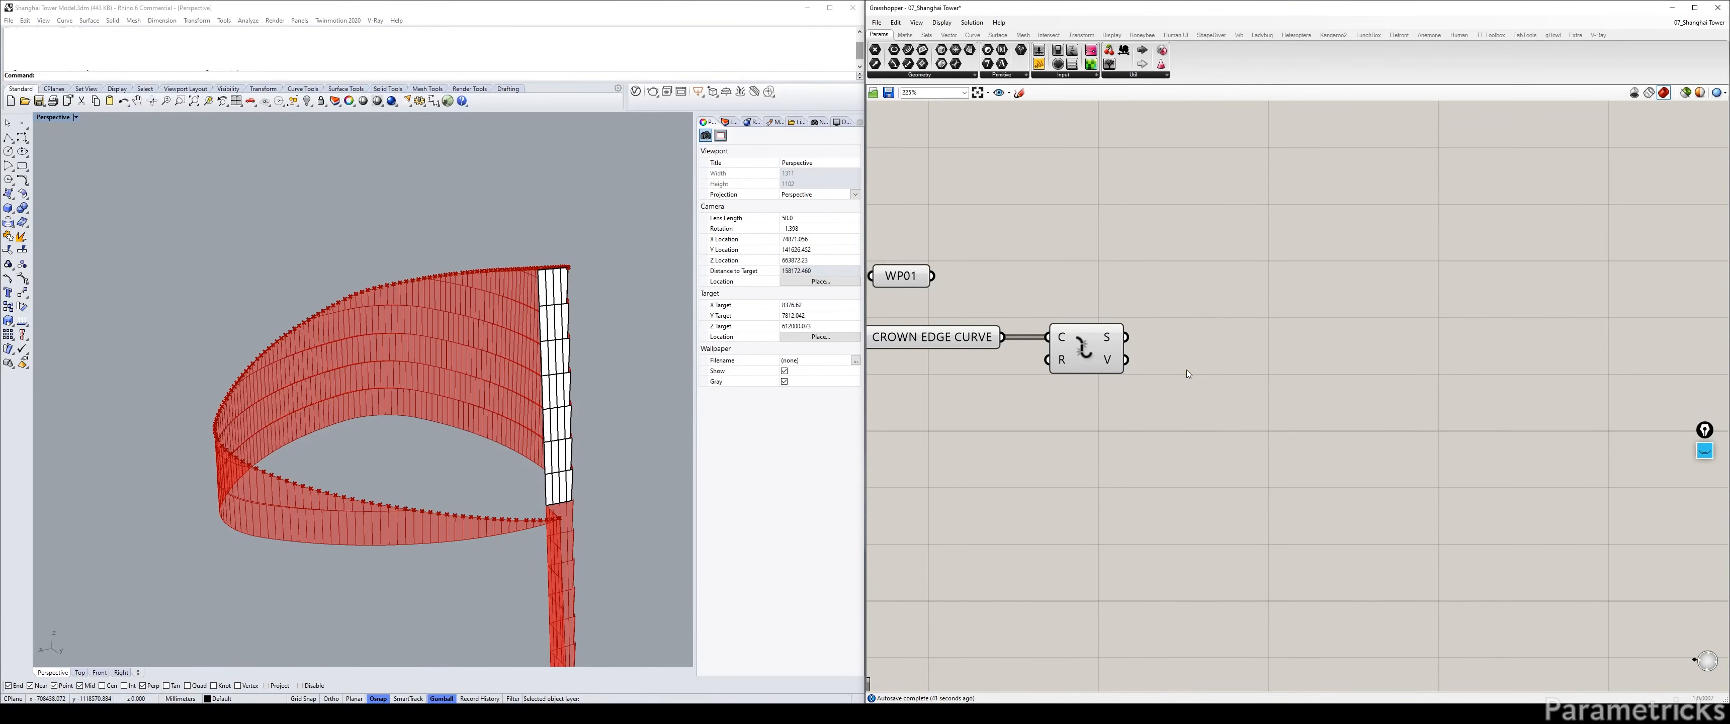
double_click(1187, 373)
type("INTER C")
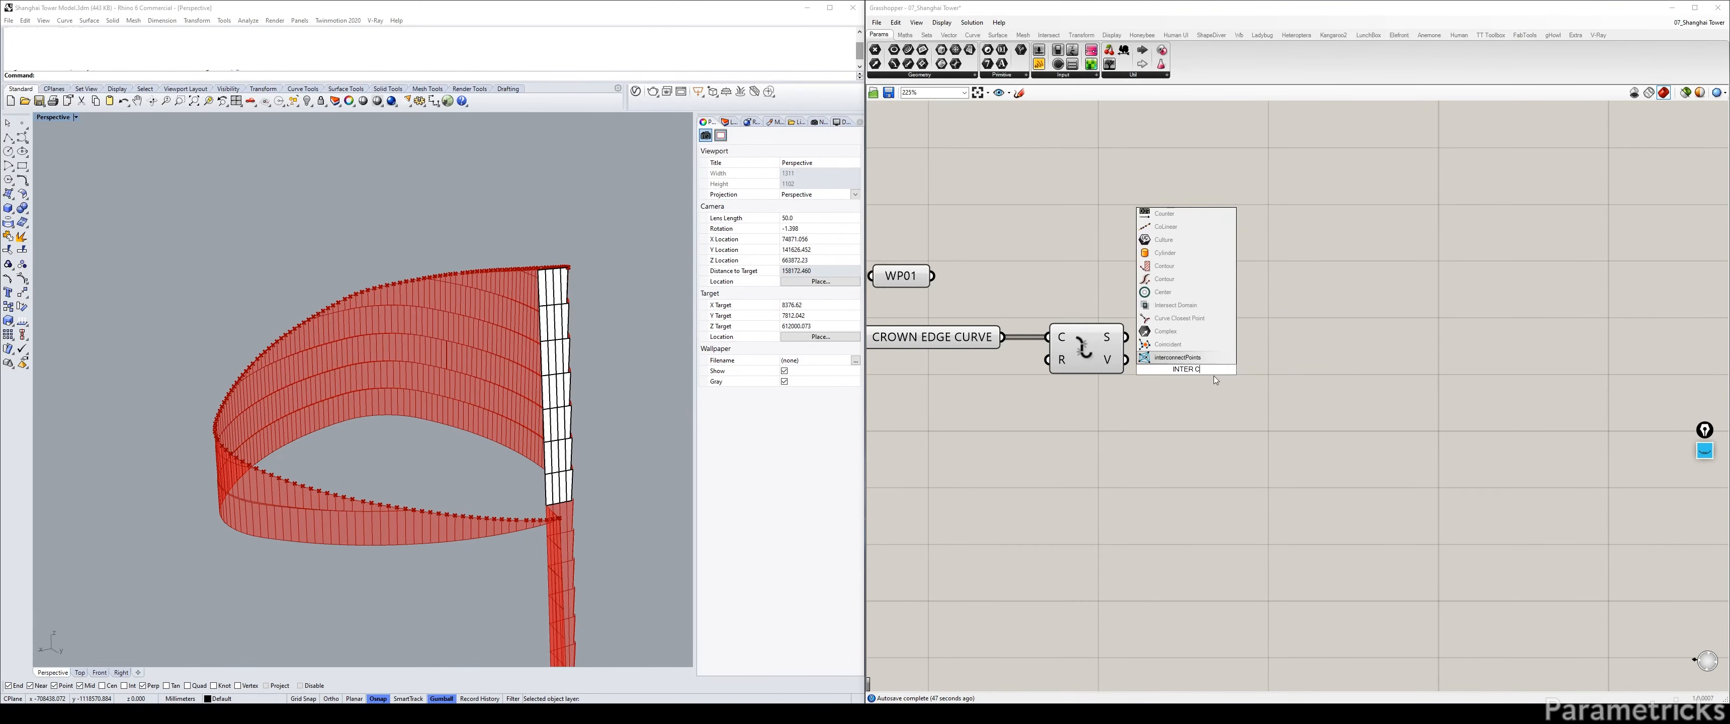
key("BackSpace")
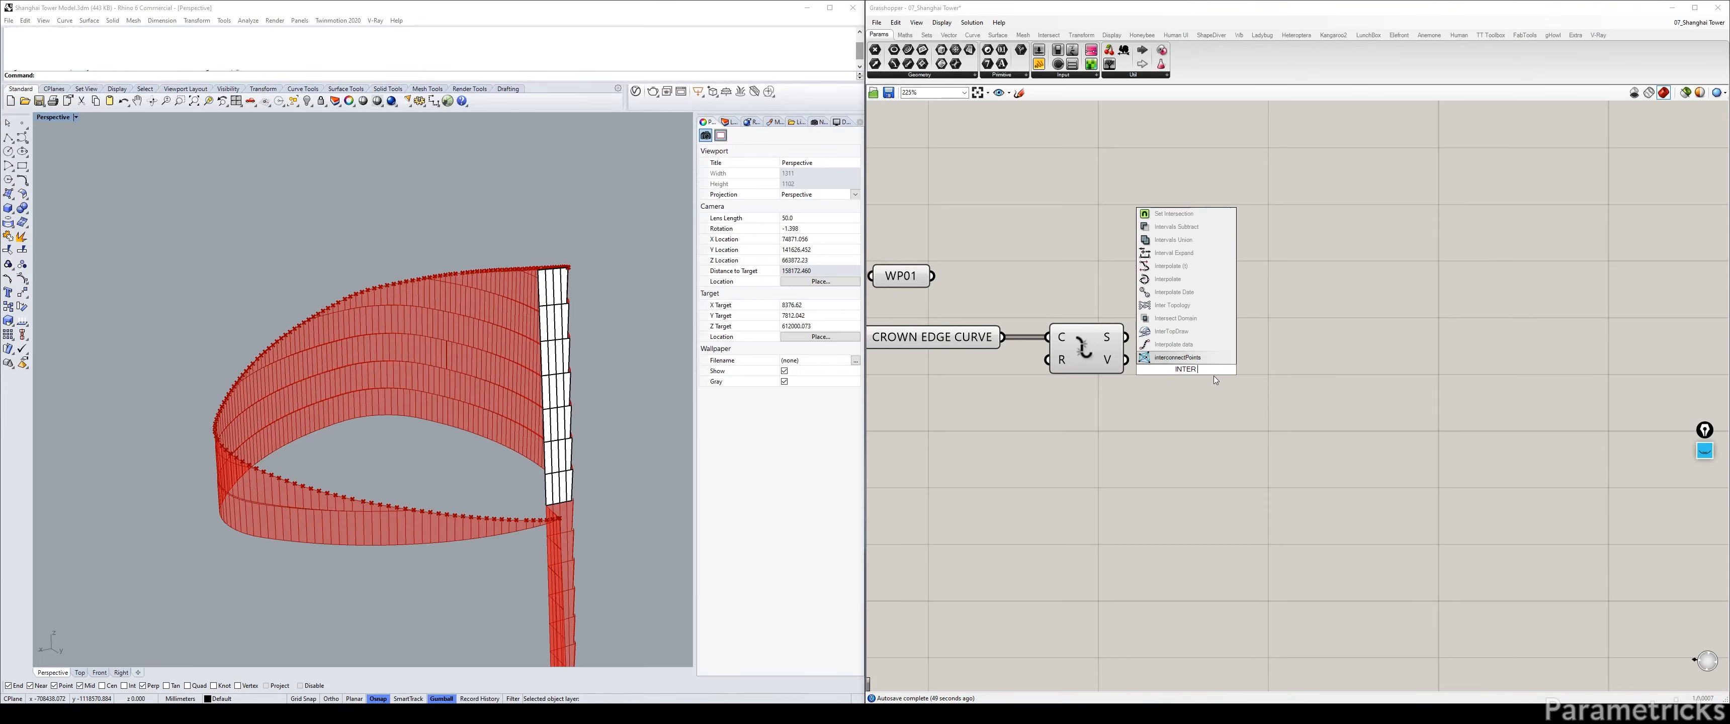
left_click(1202, 279)
left_click(1098, 306)
left_click(1089, 352)
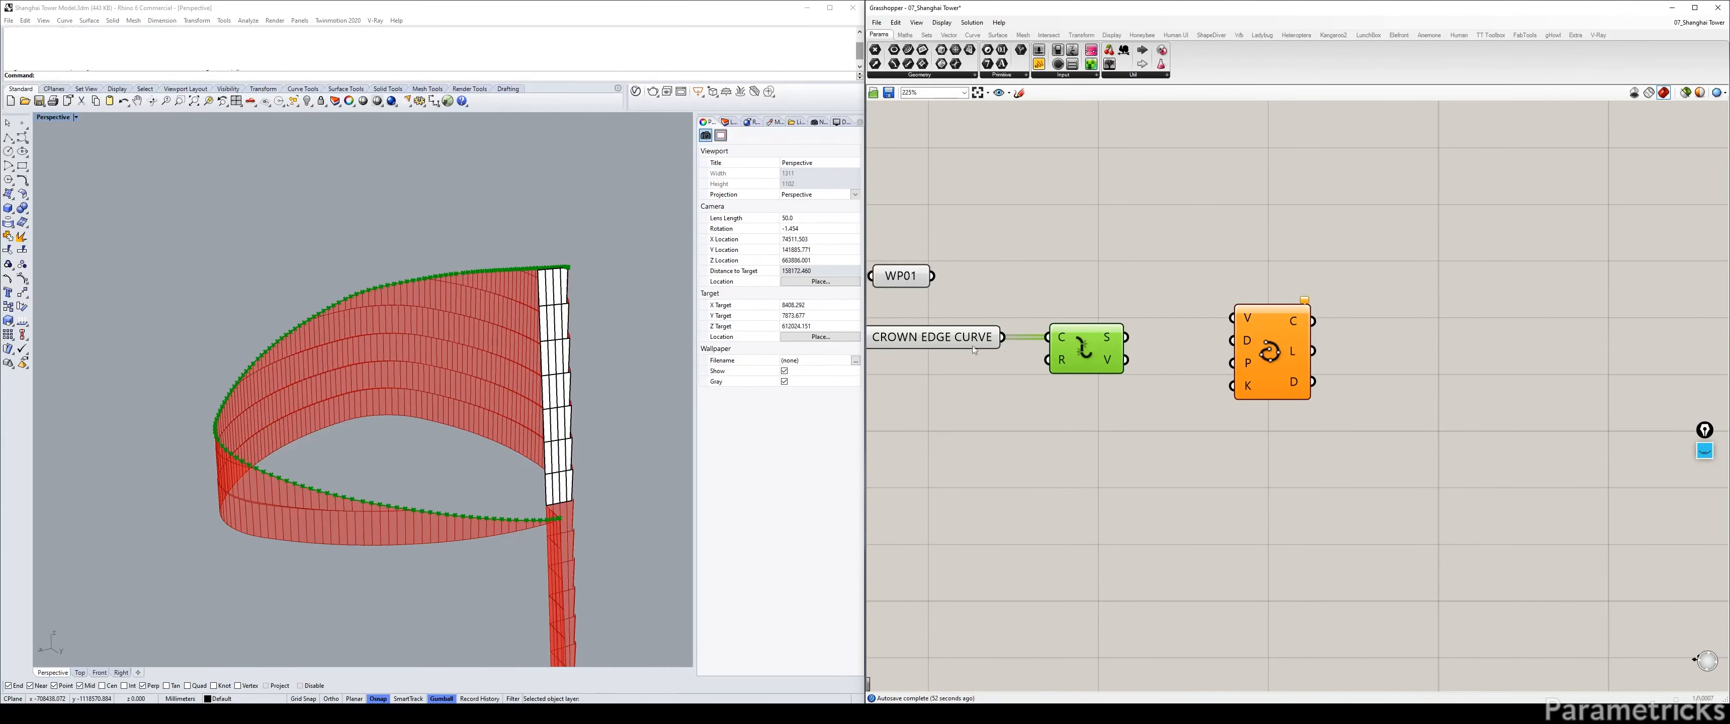
double_click(1038, 402)
type("DISOCN")
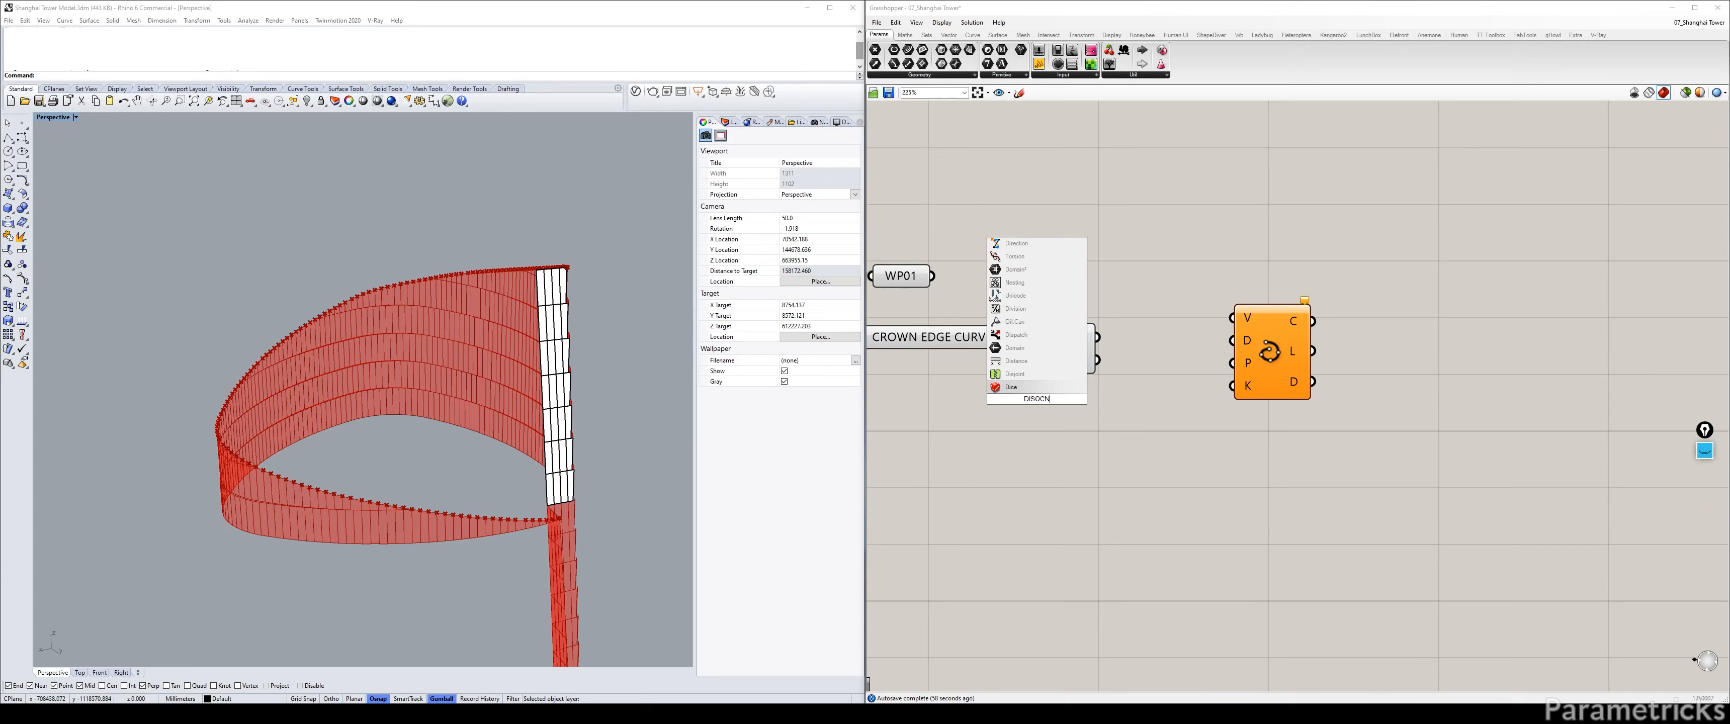
key("Escape")
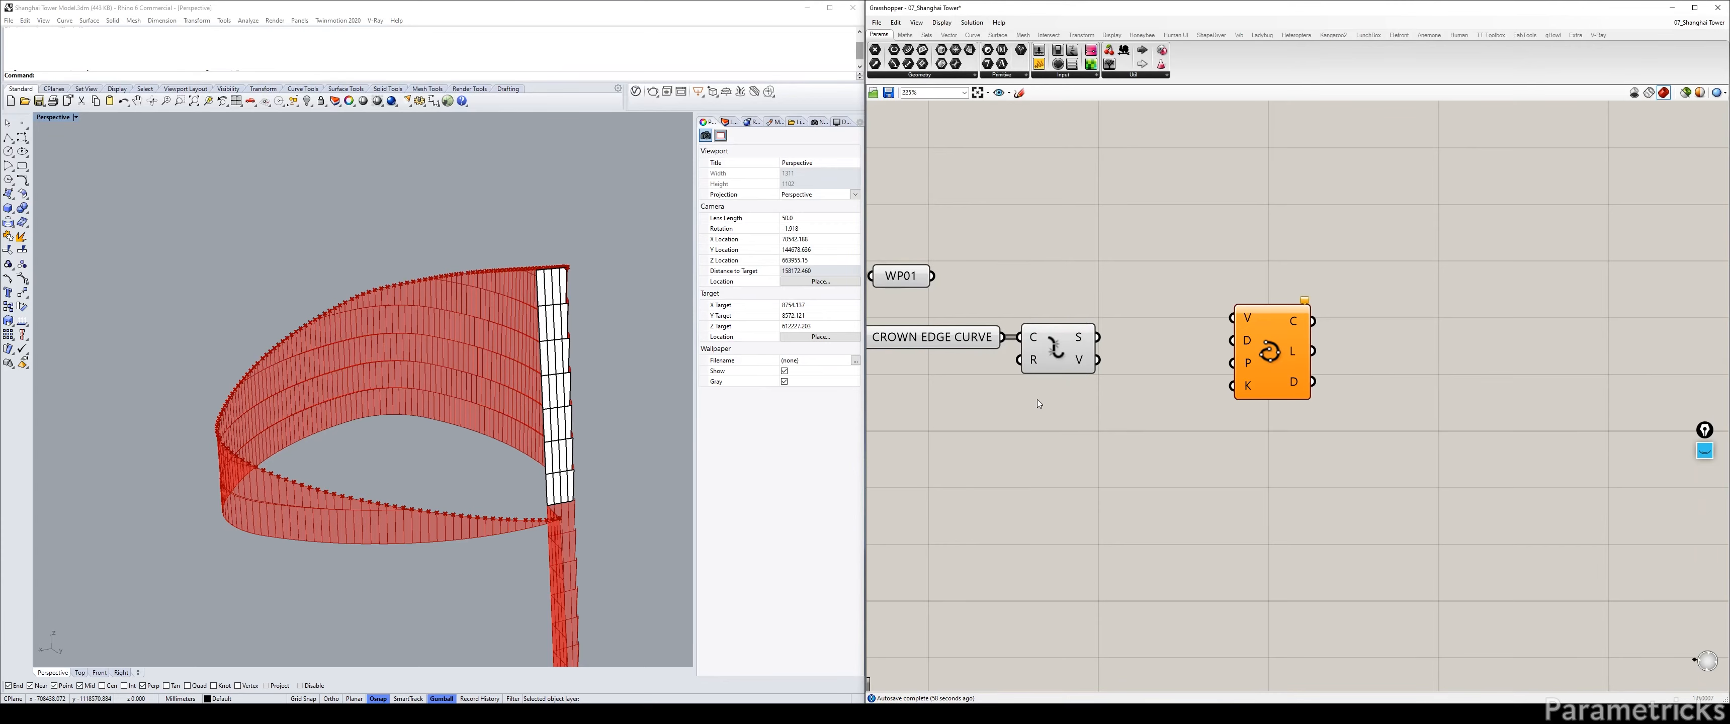
Inspect the Explode component's vertices output and the preview of its points along the crown edge.
left_click(1072, 349)
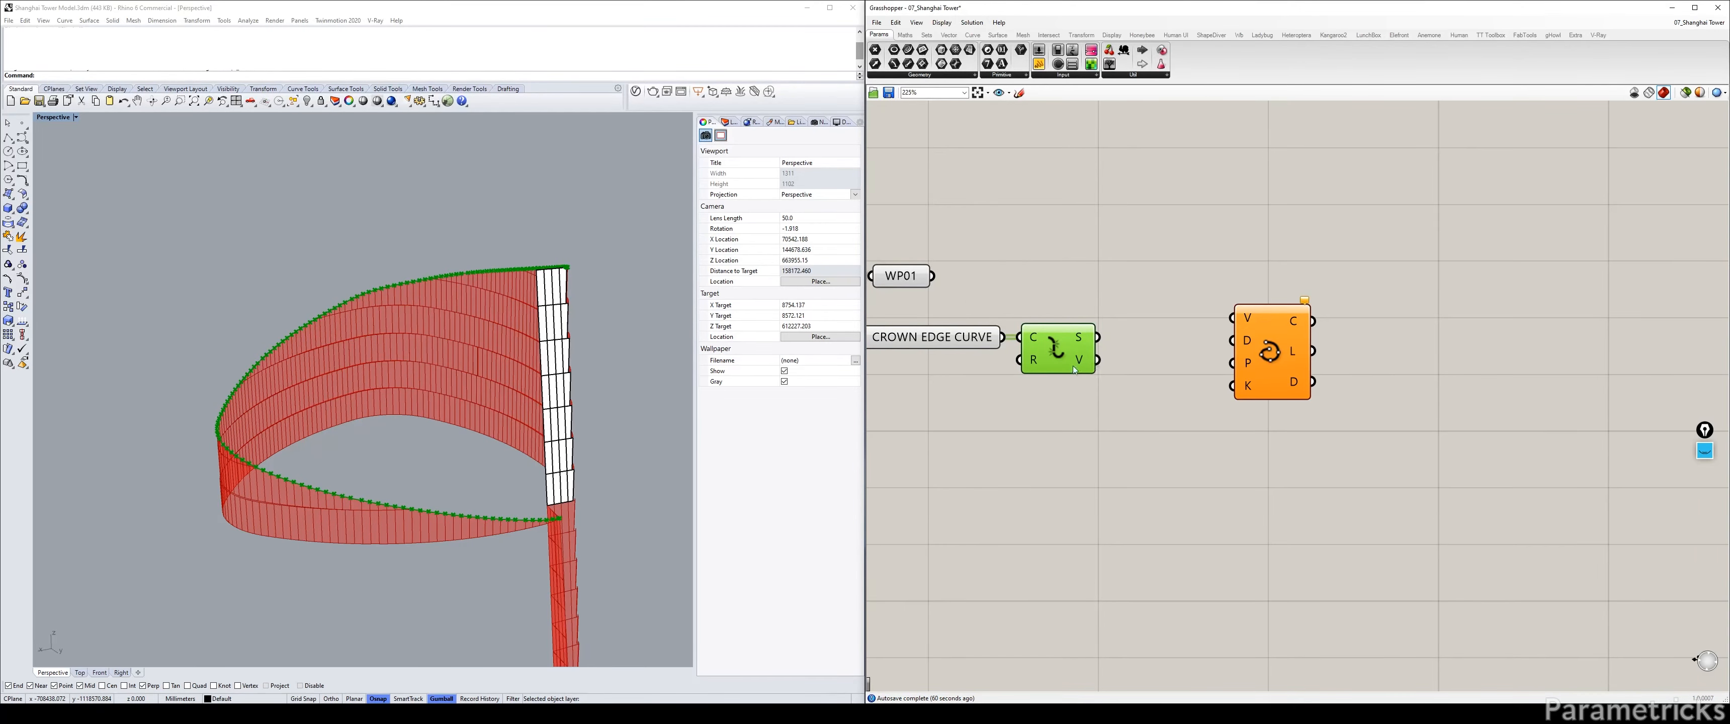
scroll(1073, 349, "up", 2)
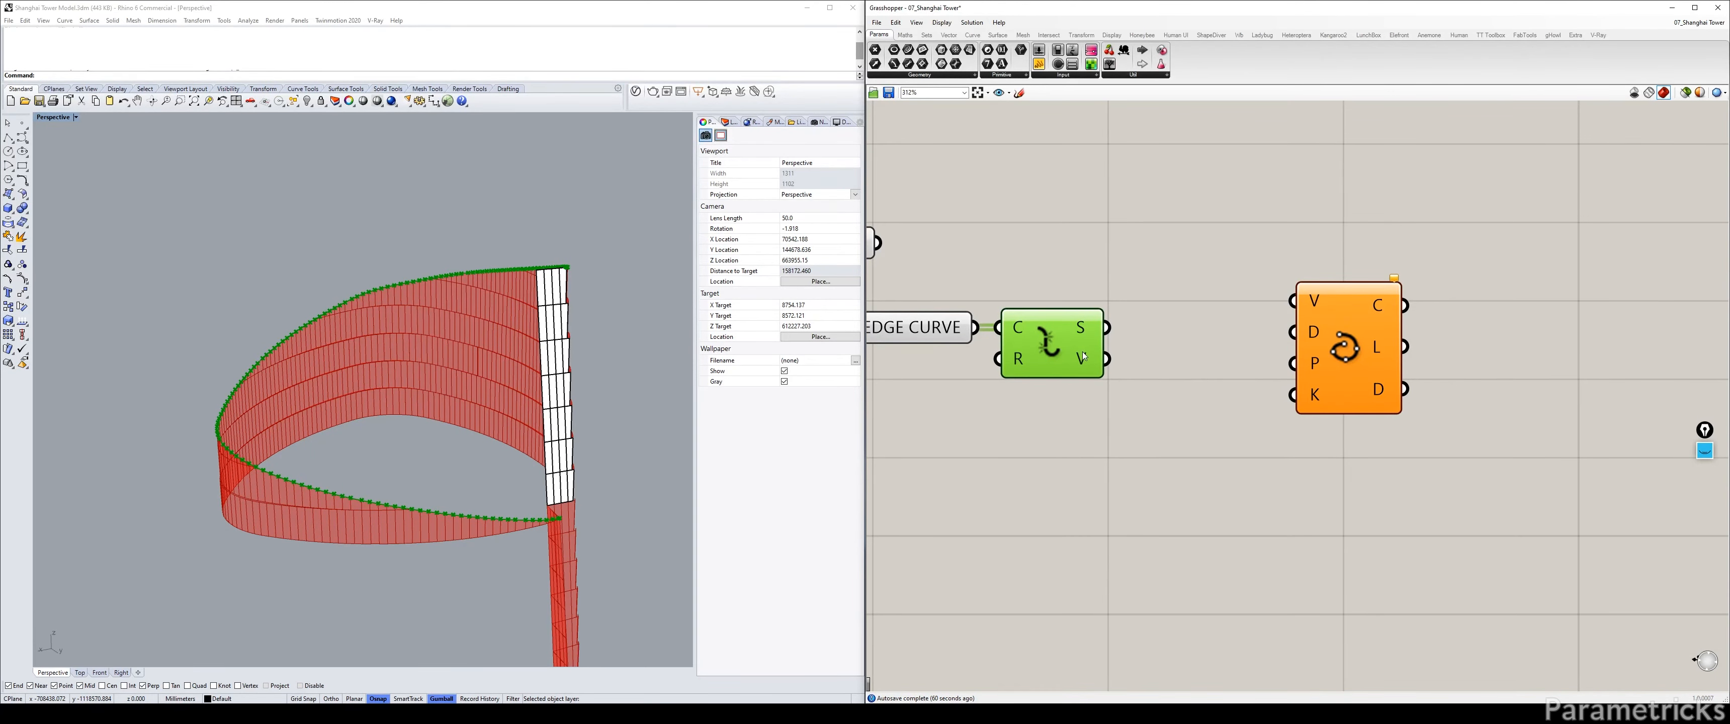
mouse_move(1083, 359)
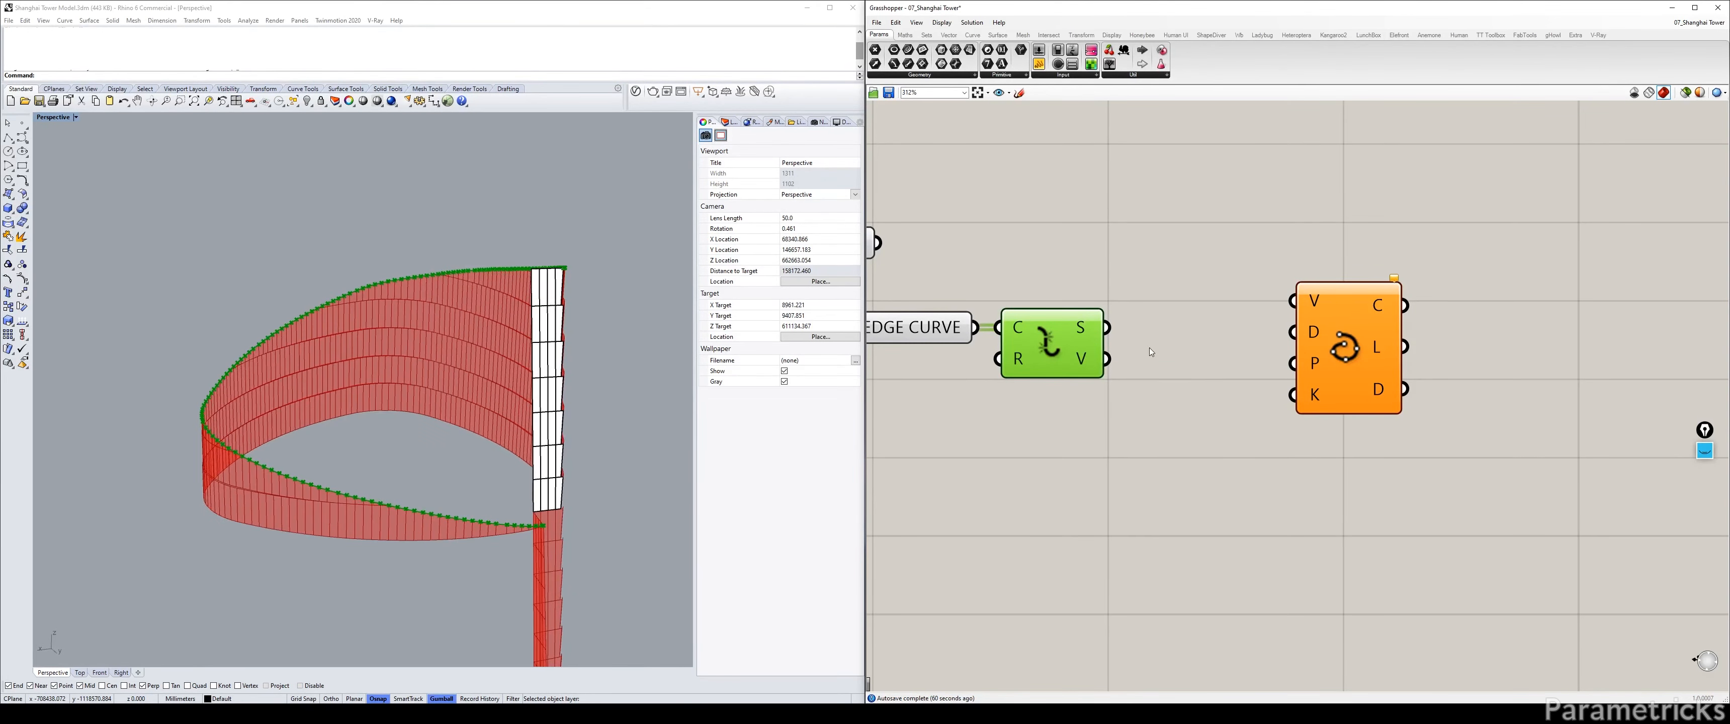
double_click(1096, 416)
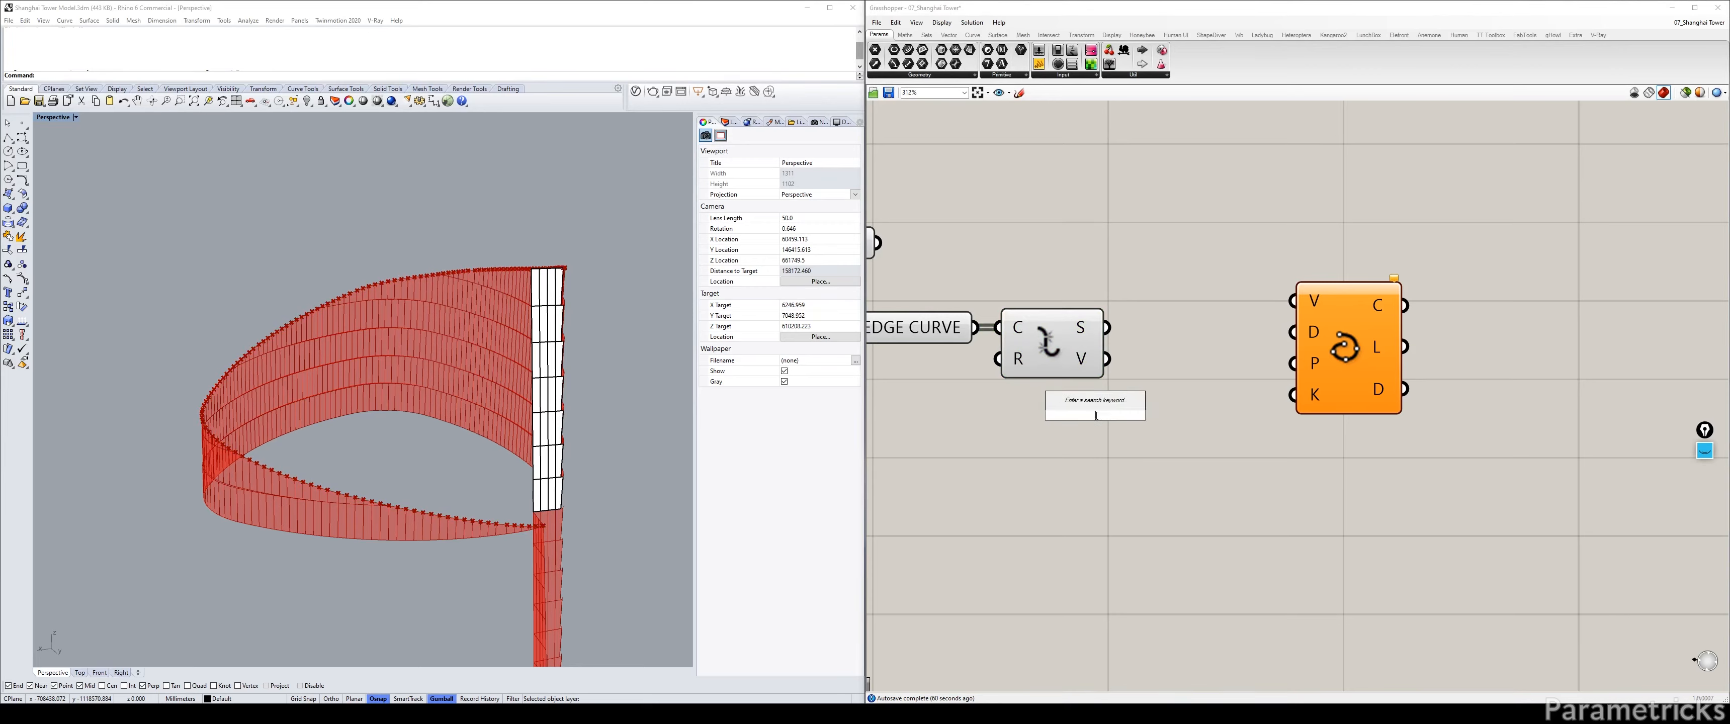
type("REMOVE")
key("Return")
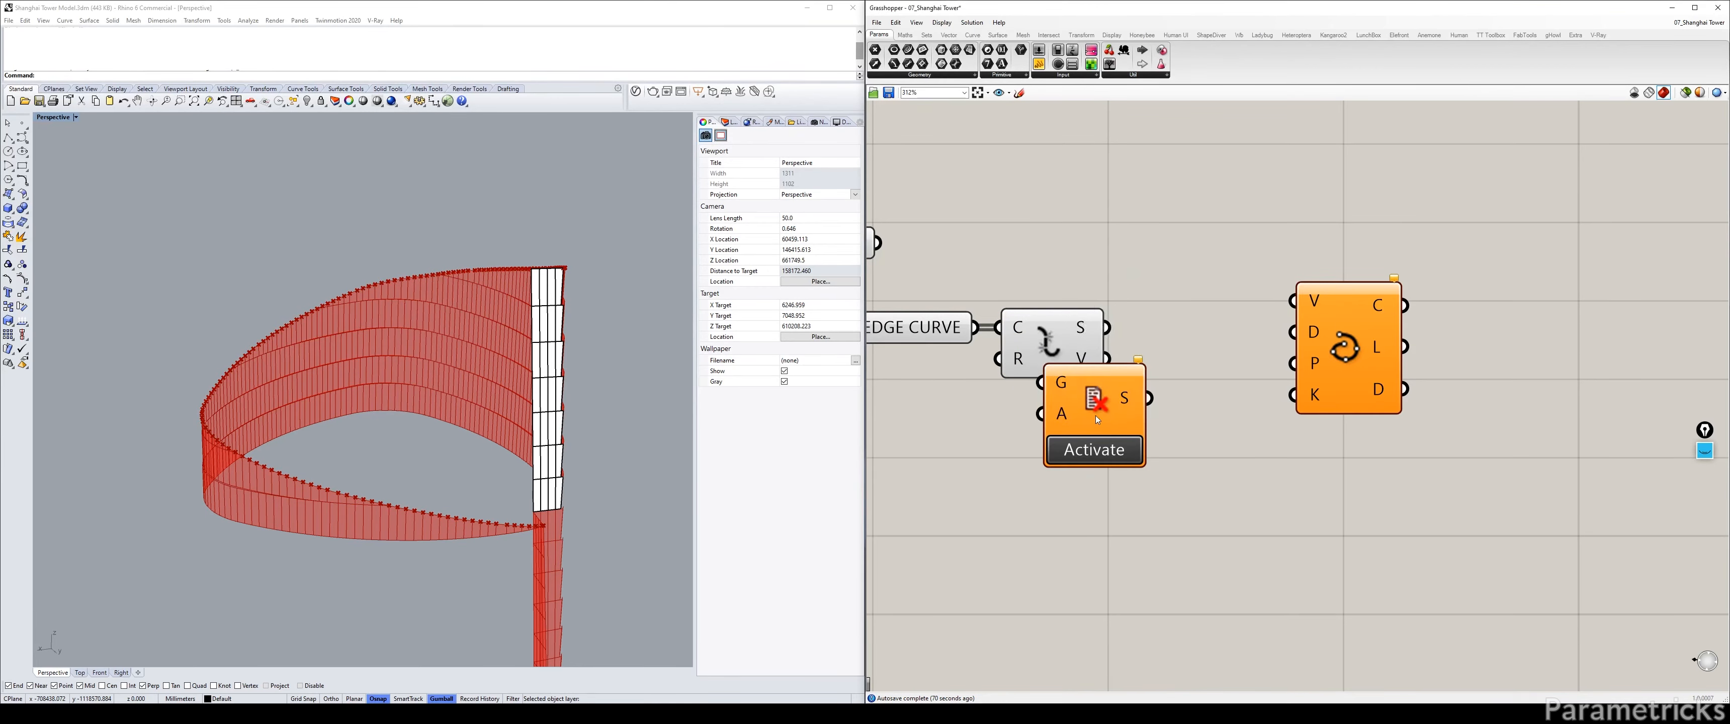
left_click(1103, 418)
key("Delete")
Add Kangaroo's removeDuplicatePts component and place it between the Explode and Interpolate components.
double_click(1128, 423)
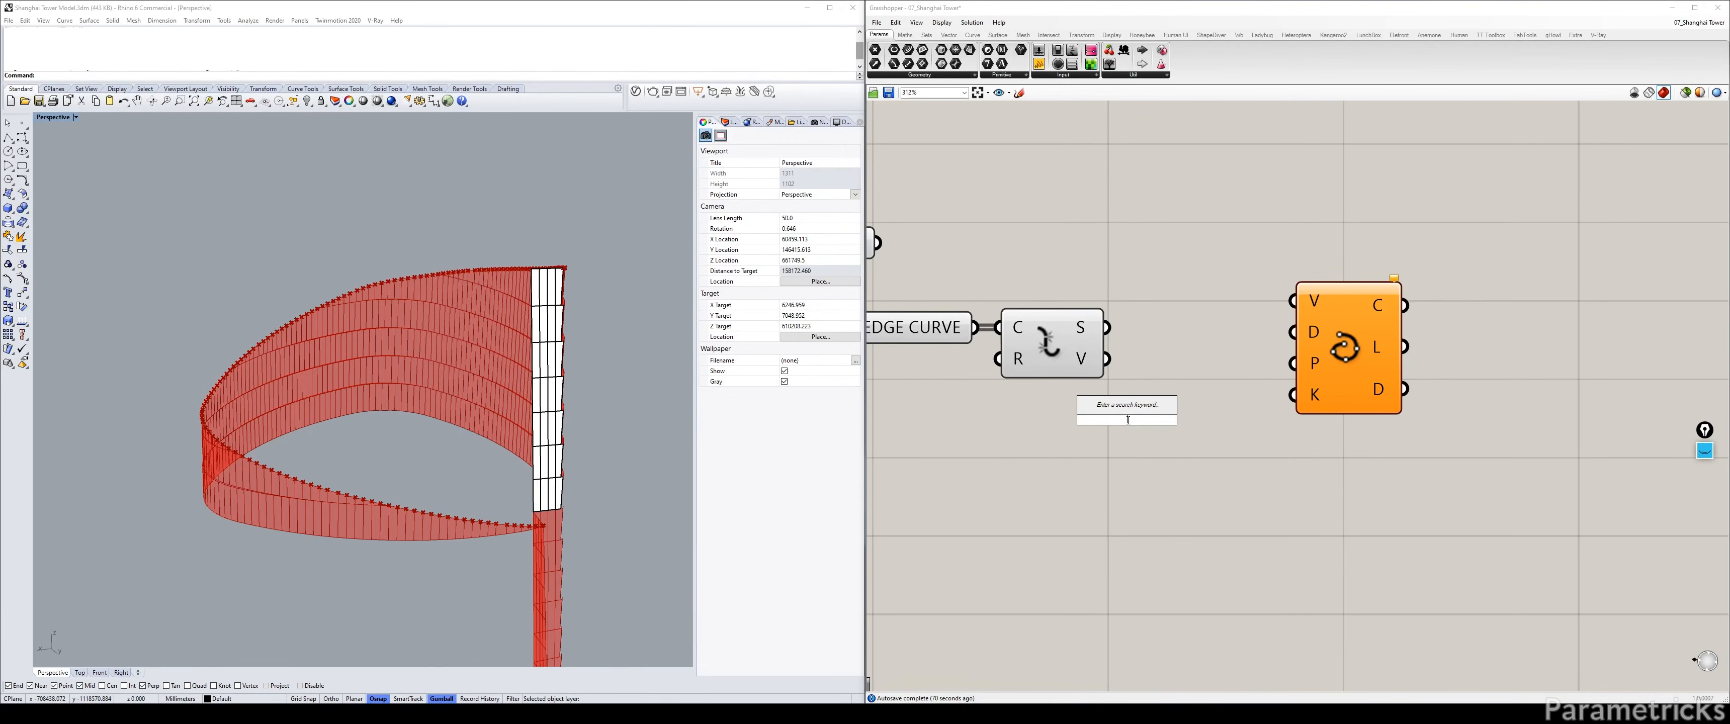
type("REMO")
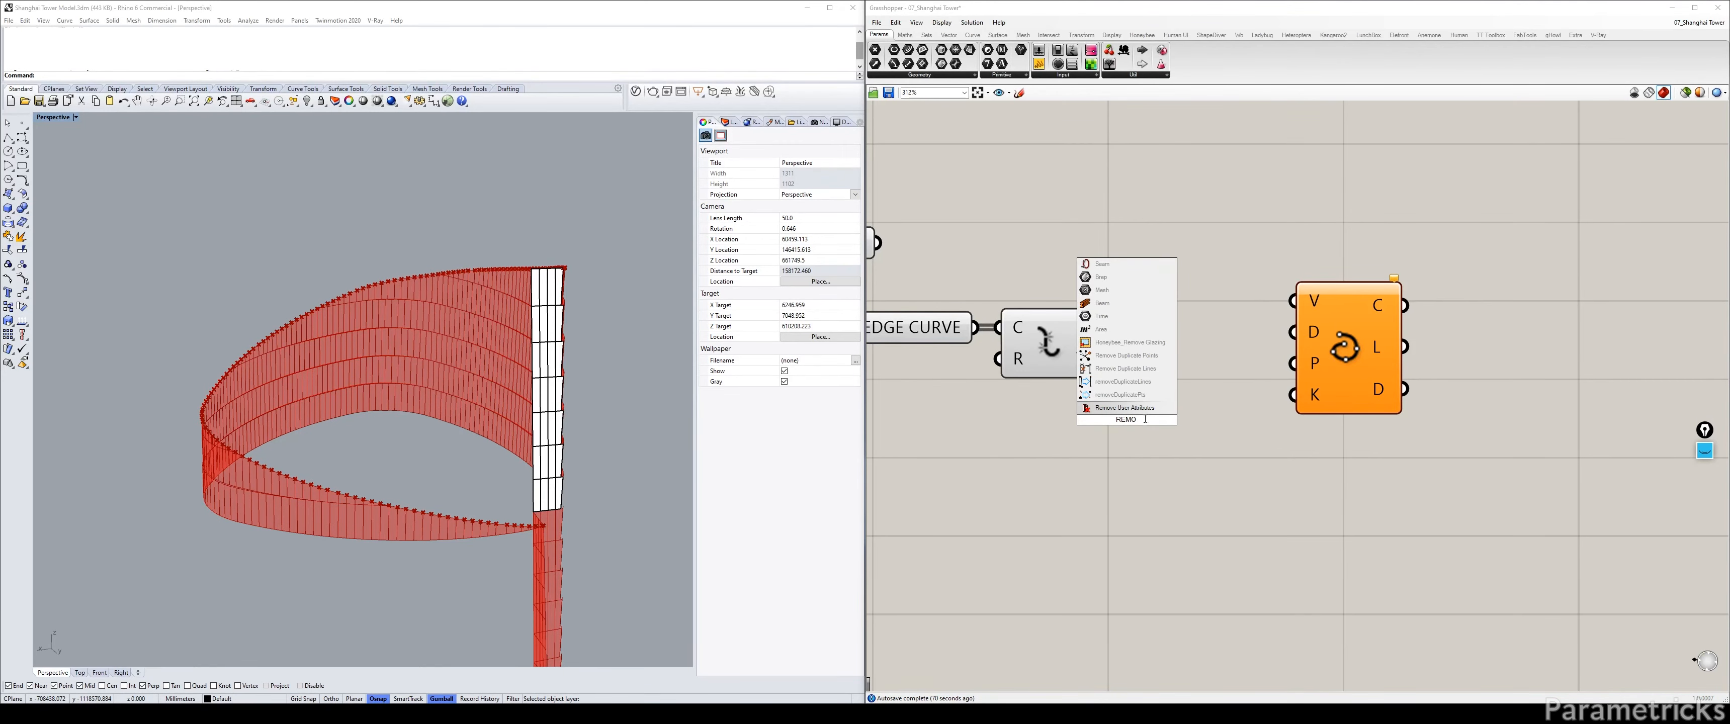
left_click(1120, 394)
right_click_drag(1130, 425, 1103, 407)
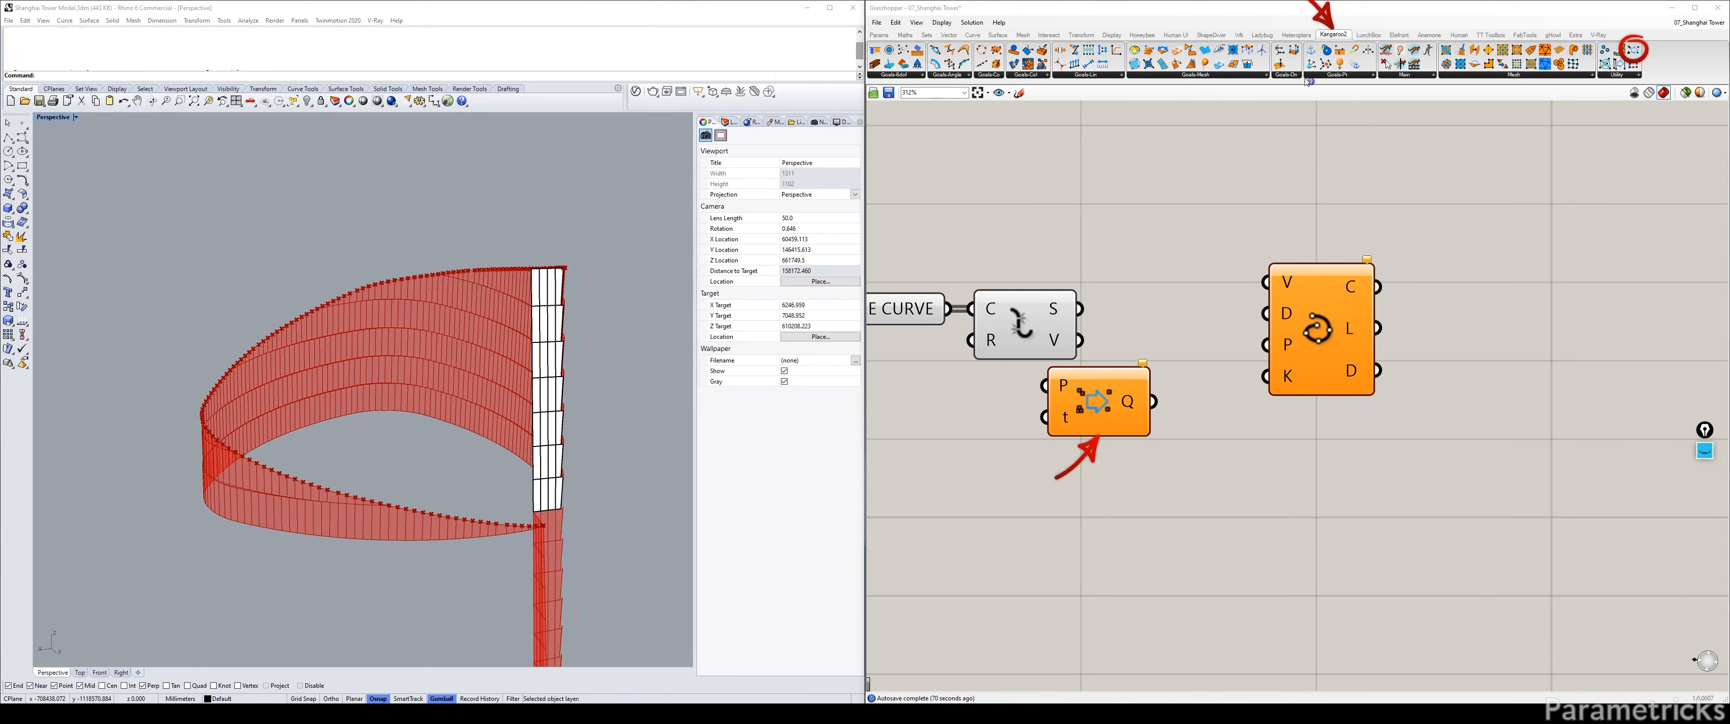
left_click(1619, 74)
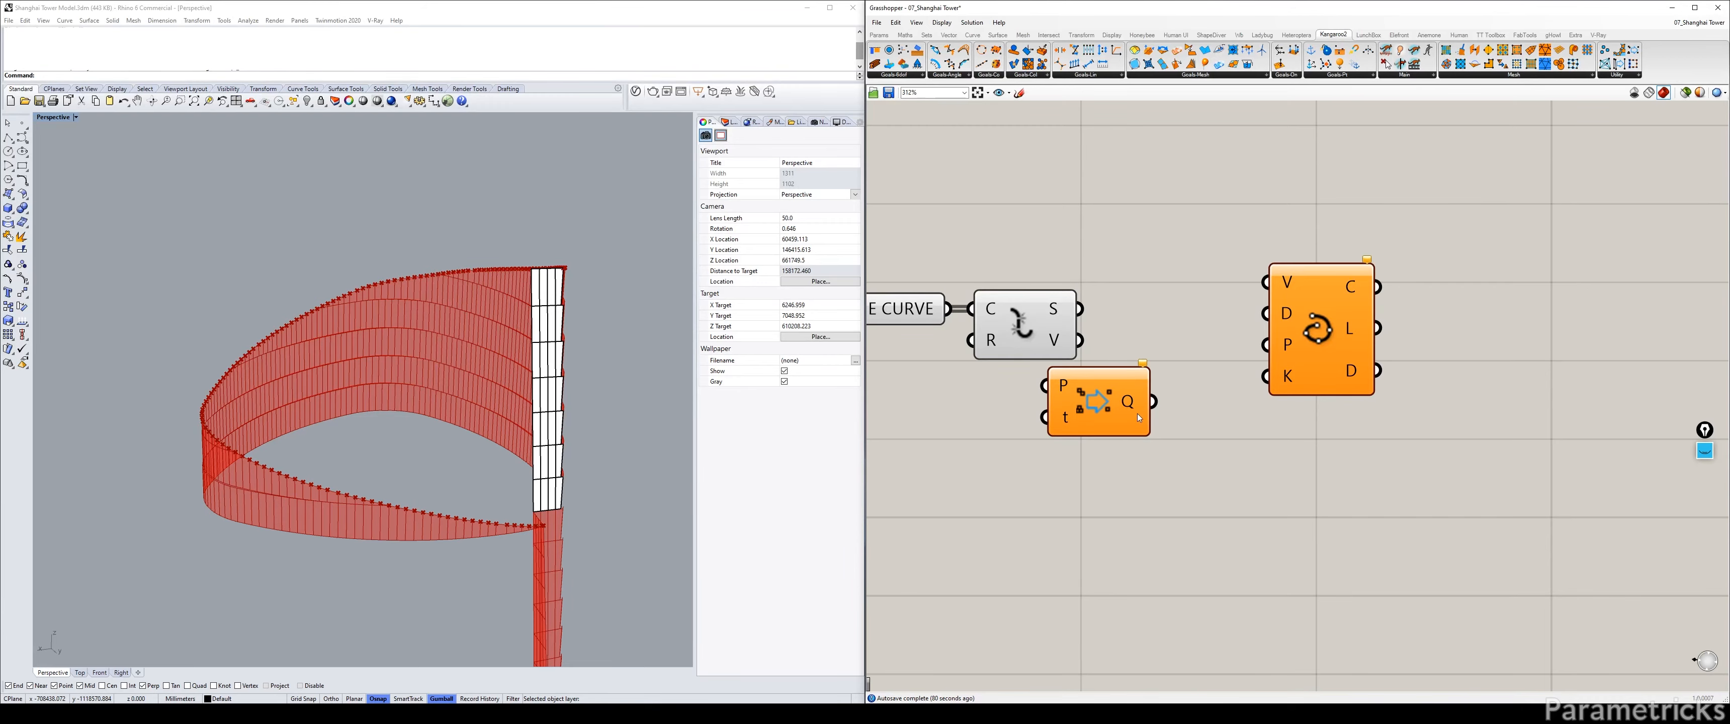
left_click_drag(1137, 414, 1205, 332)
right_click_drag(1307, 315, 1187, 274)
left_click_drag(1186, 270, 1318, 283)
right_click_drag(1116, 294, 1357, 310)
mouse_move(1261, 295)
left_mouse_down()
mouse_move(1265, 330)
mouse_move(1263, 296)
left_mouse_up()
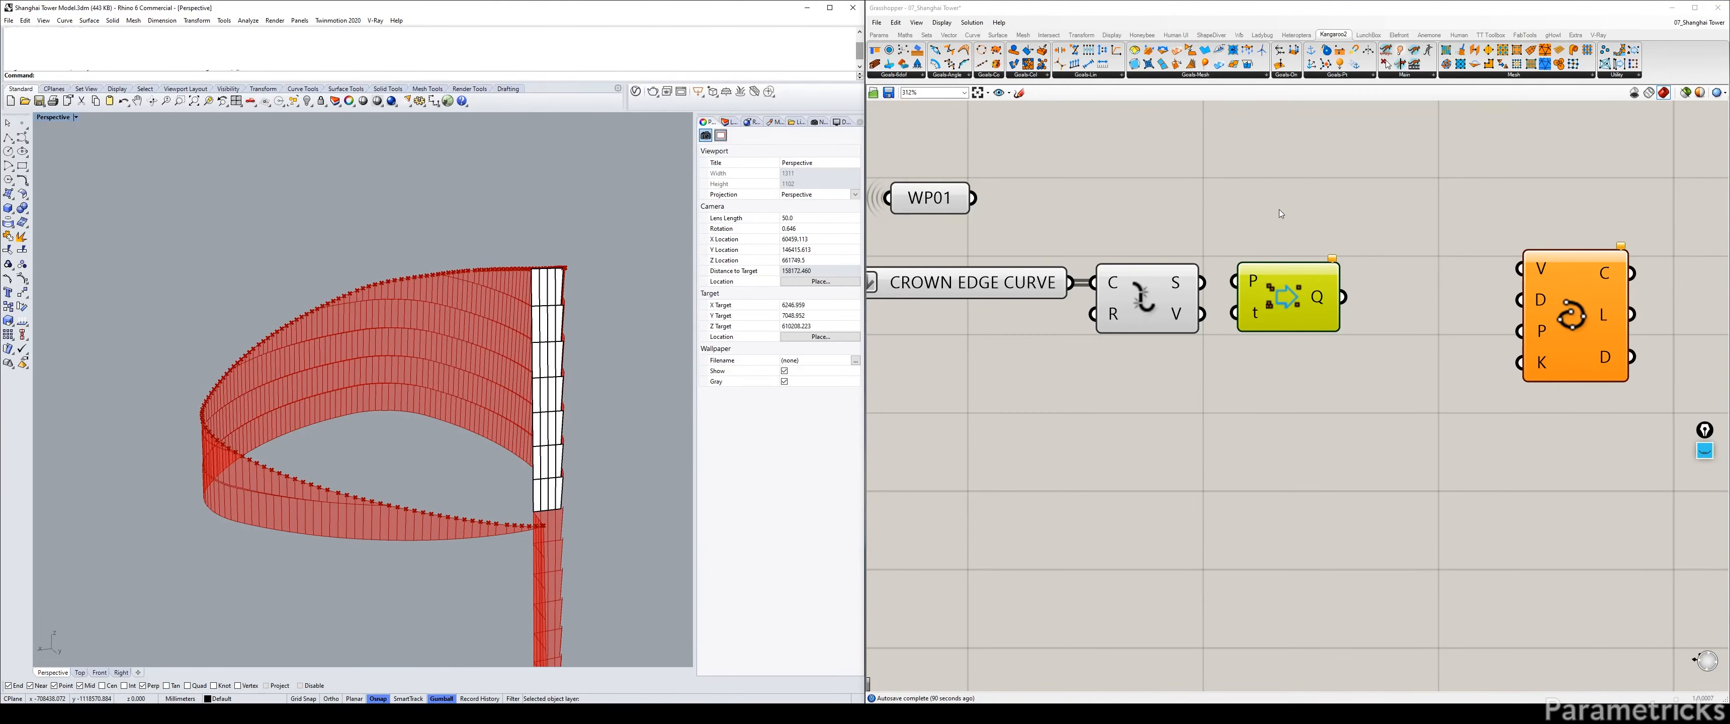
Connect Explode's vertices output to the point input of removeDuplicatePts, adjusting the placement of WP01 and removeDuplicatePts.
mouse_move(1075, 262)
right_mouse_down()
mouse_move(1190, 243)
mouse_move(1103, 271)
right_mouse_up()
scroll(1189, 244, "down", 2)
left_click_drag(1001, 226, 975, 231)
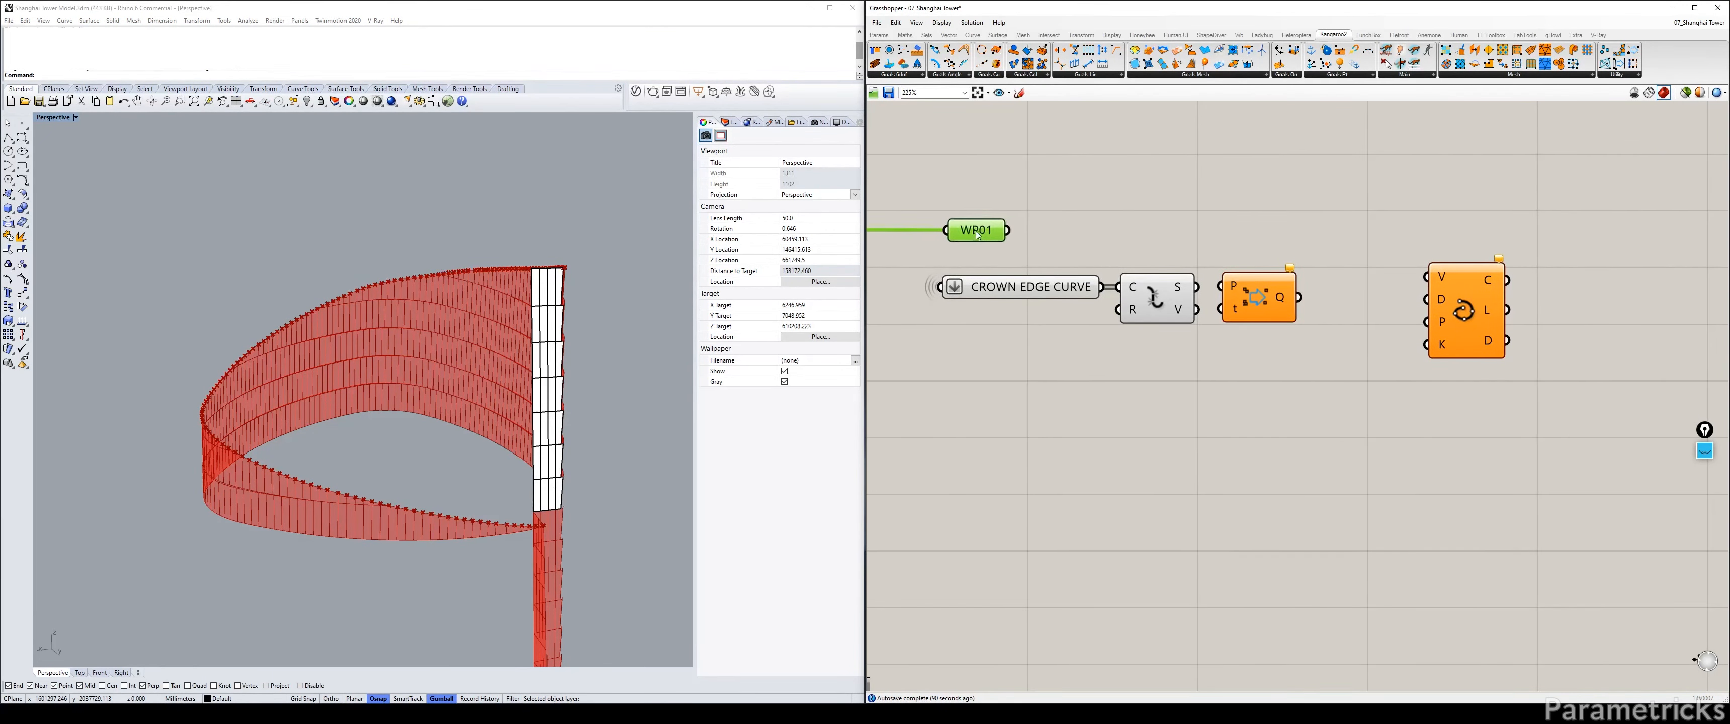
left_click(1078, 212)
right_click_drag(1225, 241, 992, 235)
scroll(993, 235, "up", 2)
left_click_drag(1024, 293, 1057, 291)
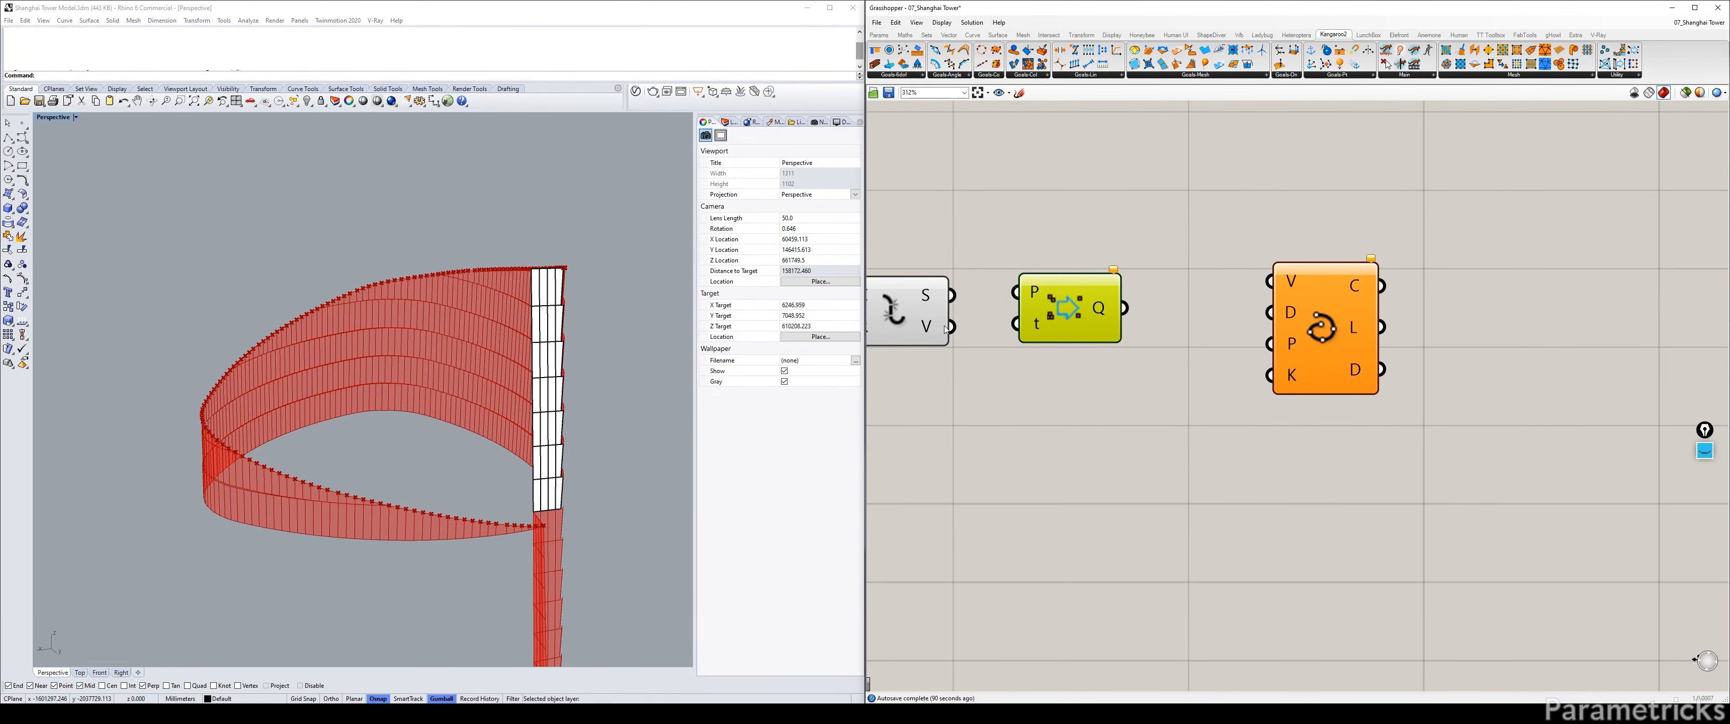
right_click_drag(944, 330, 1149, 308)
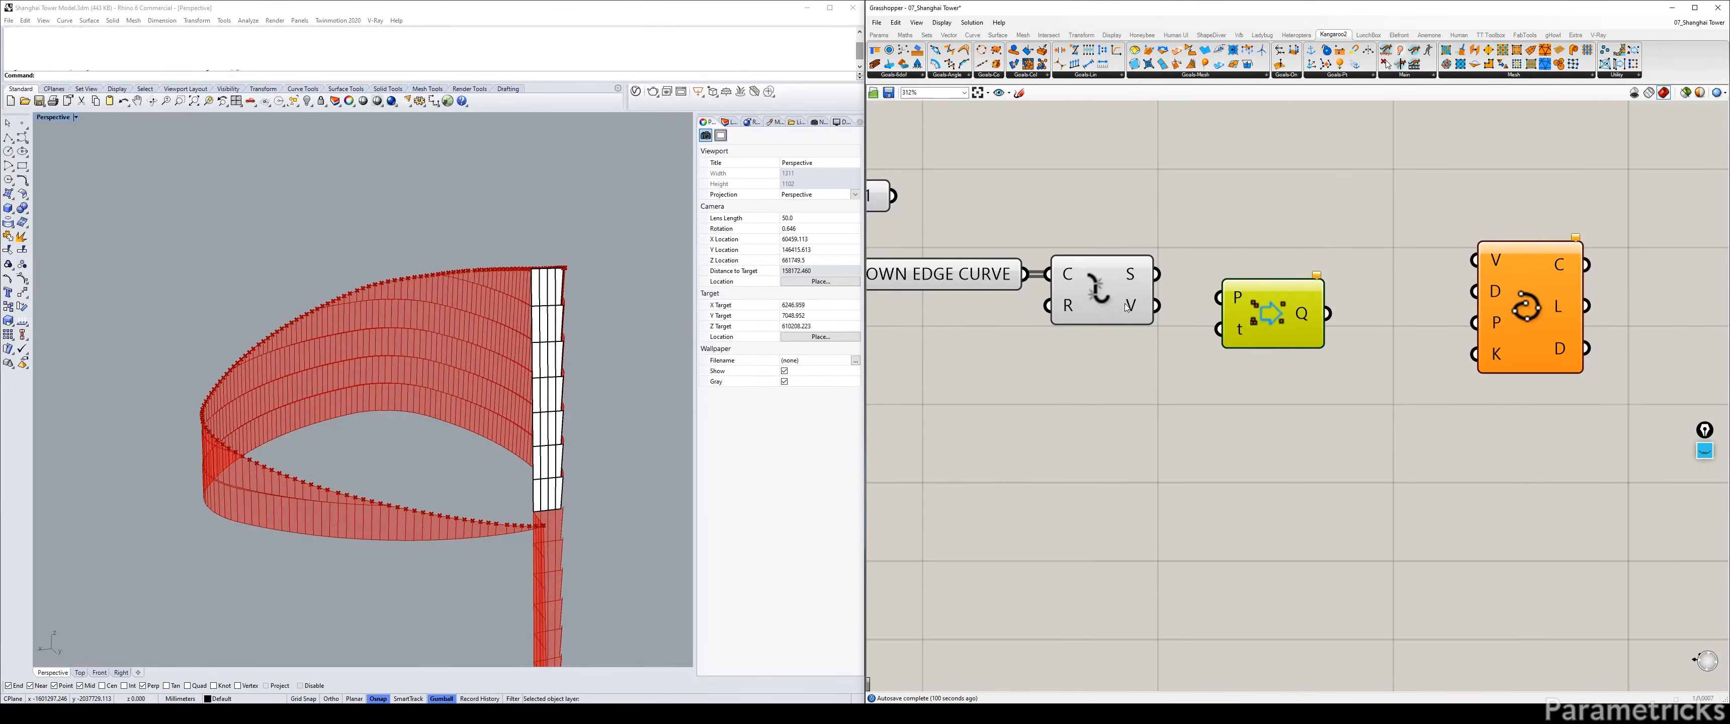
left_click_drag(1155, 306, 1219, 296)
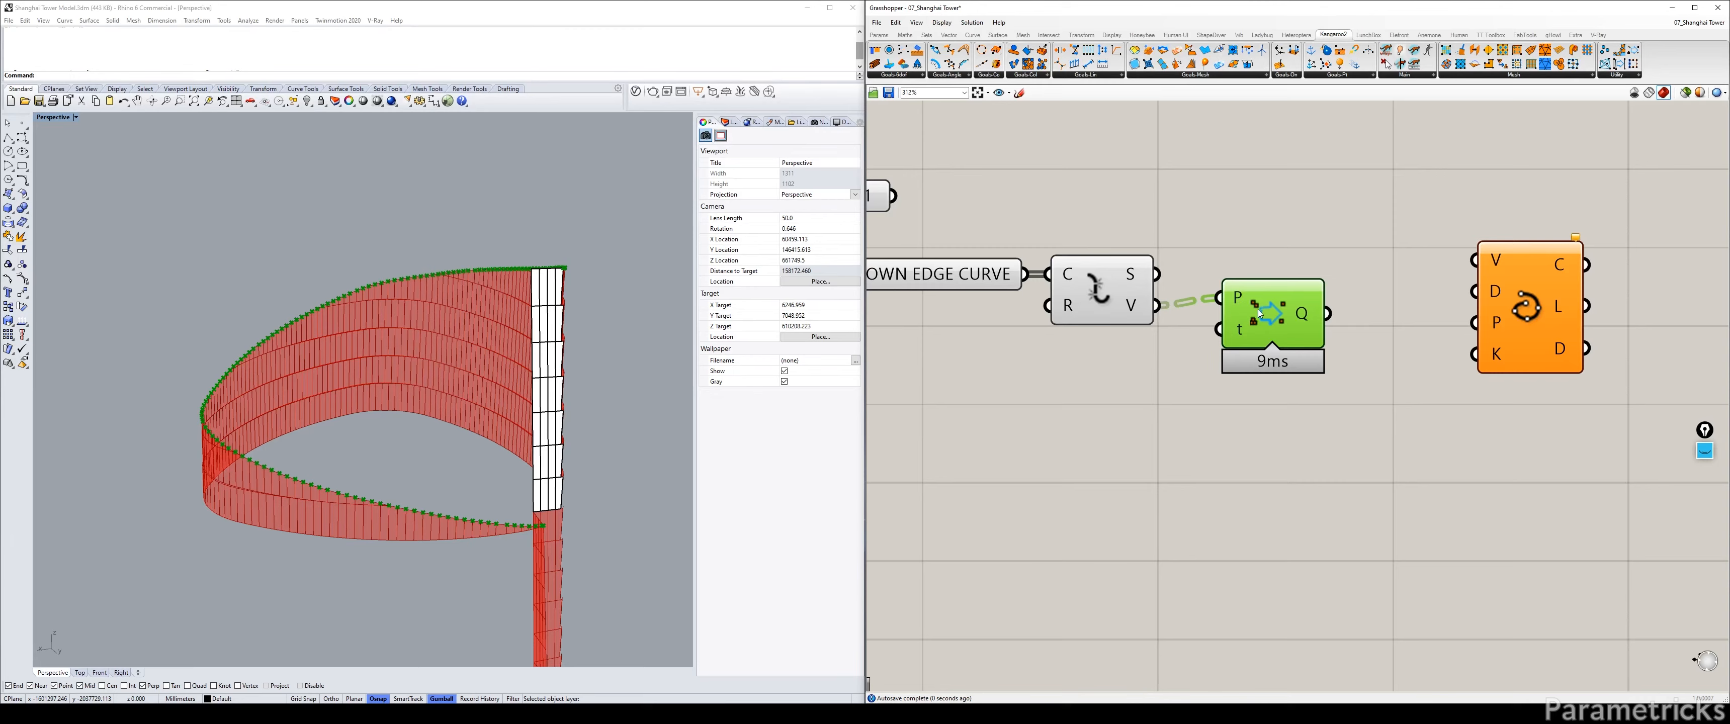
Flatten Explode's vertices output and compare its list with the unique points from removeDuplicatePts.
right_click(1134, 308)
left_click(1162, 366)
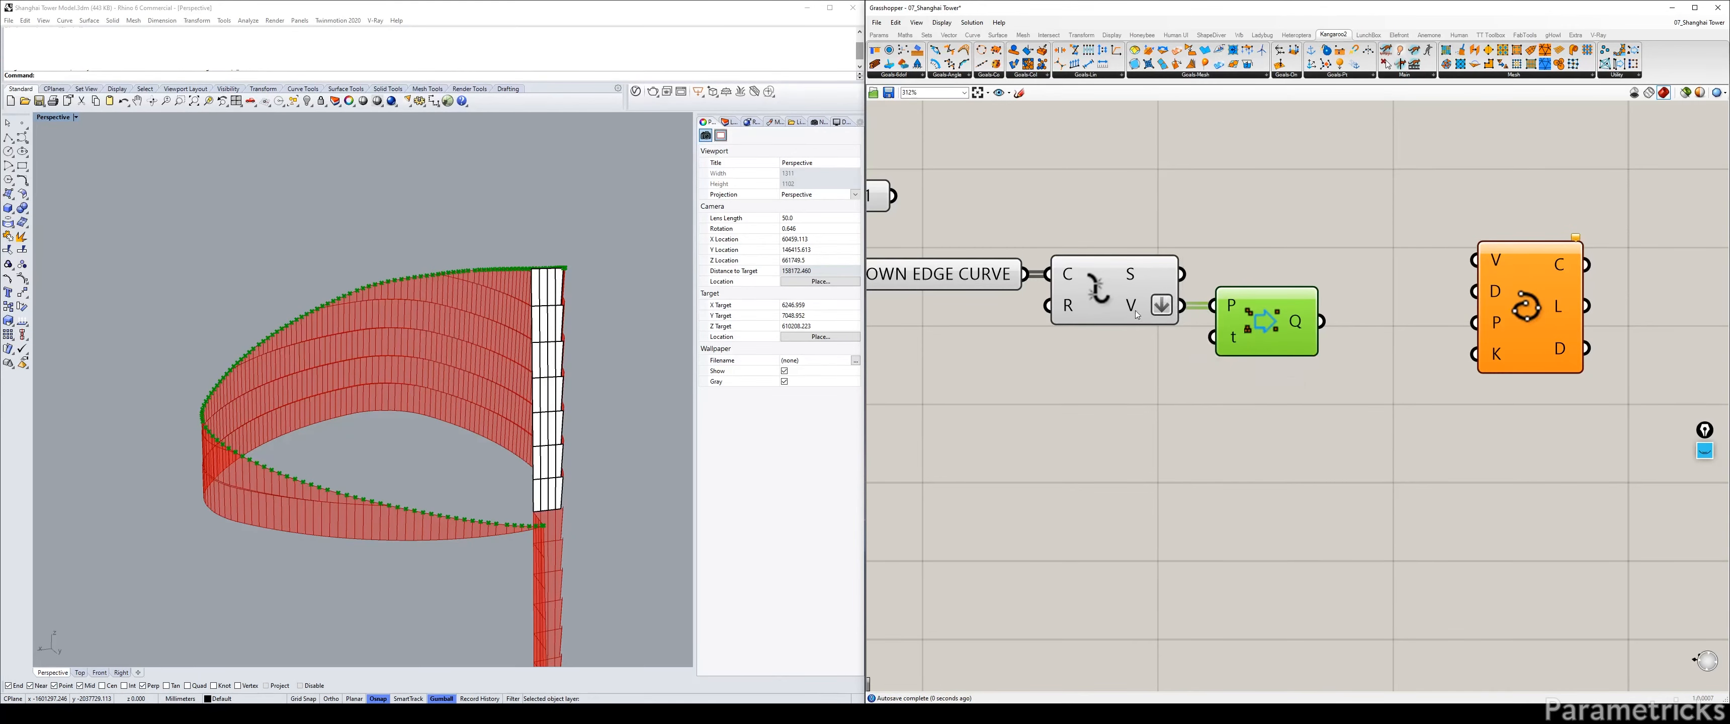
left_click_drag(1246, 313, 1281, 313)
mouse_move(1134, 308)
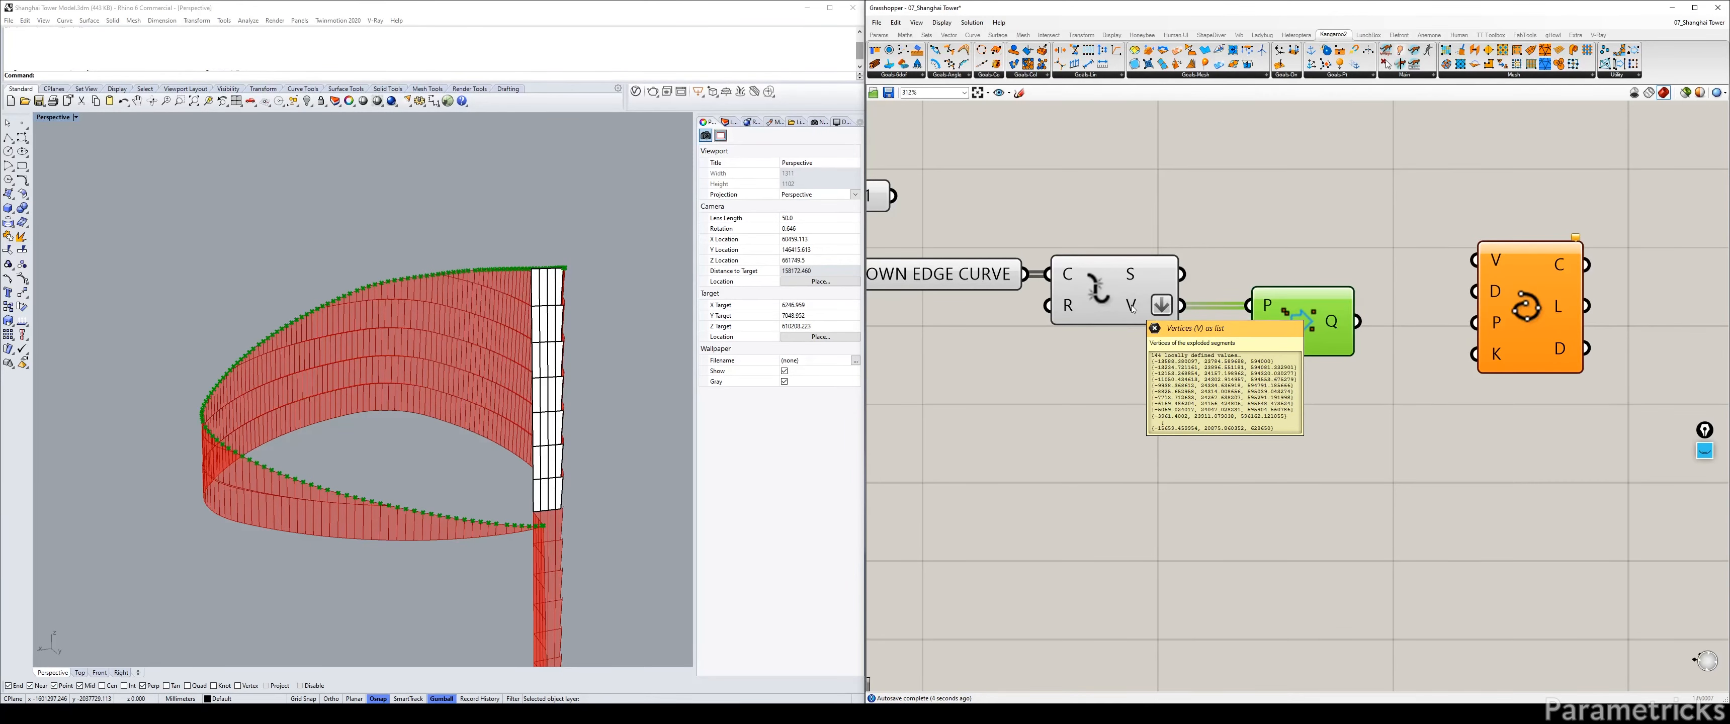
right_click_drag(1281, 303, 1141, 309)
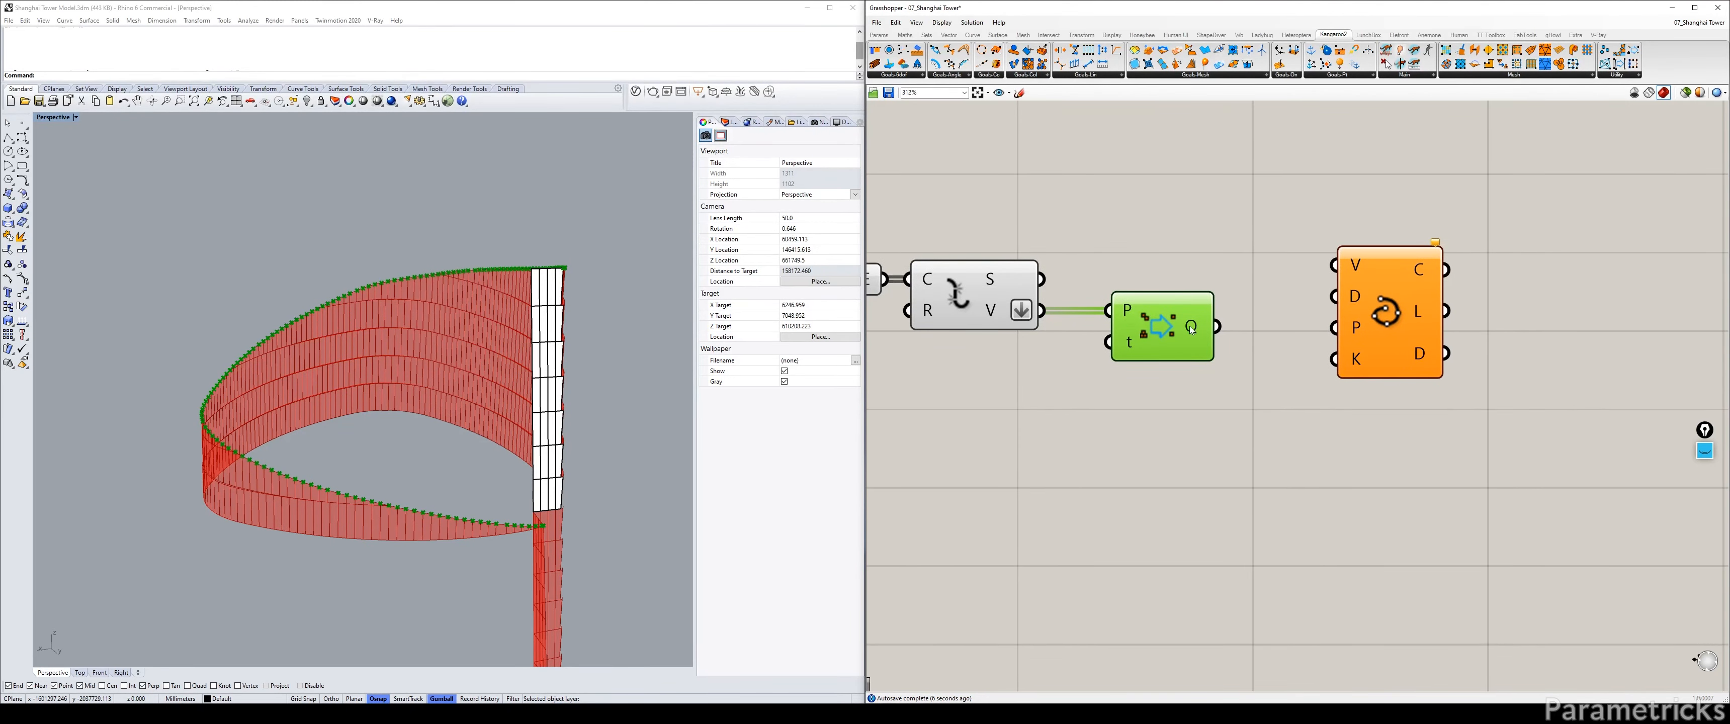
mouse_move(1193, 330)
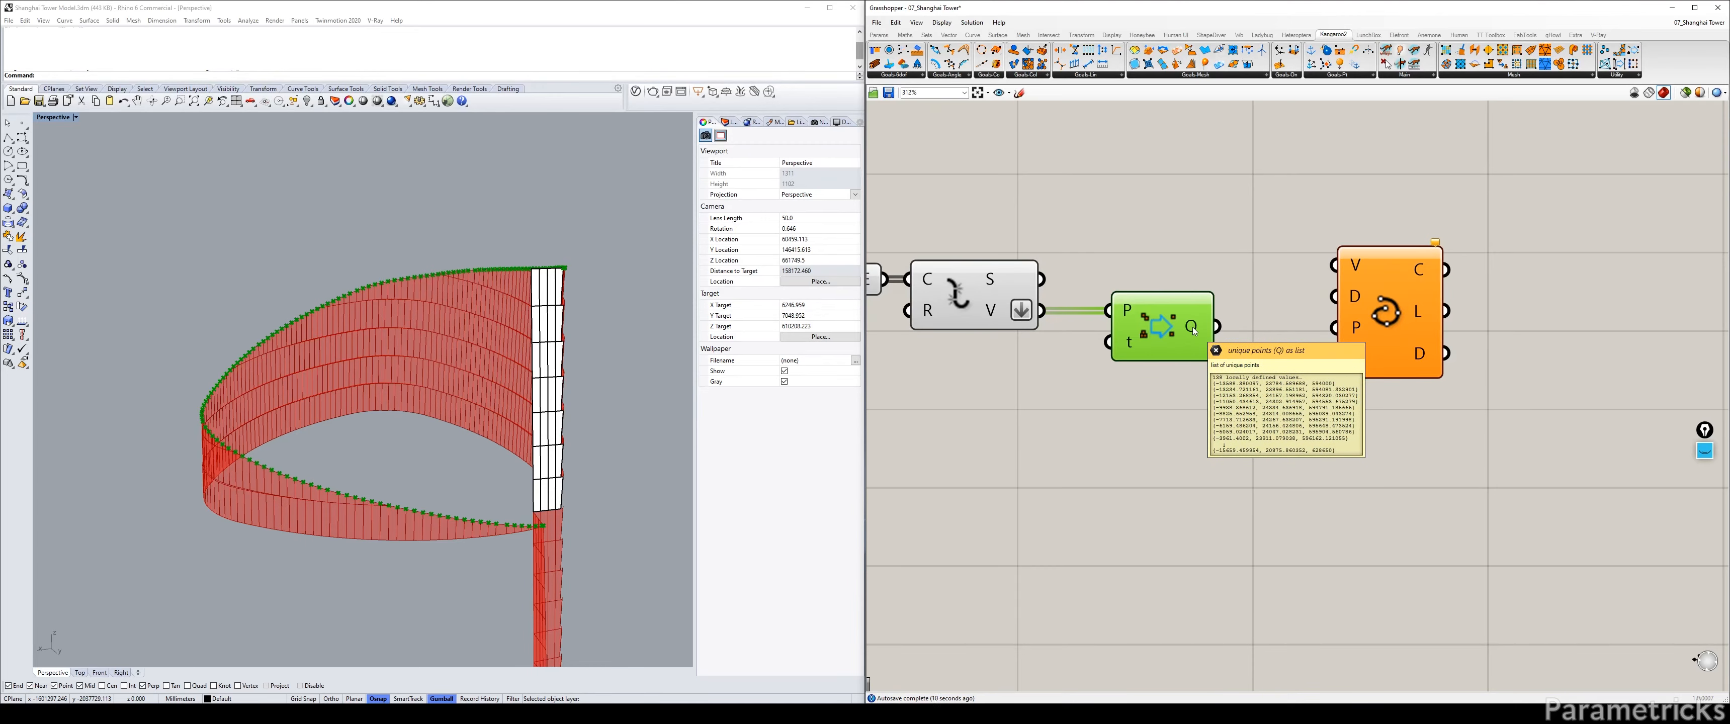
left_click(1190, 224)
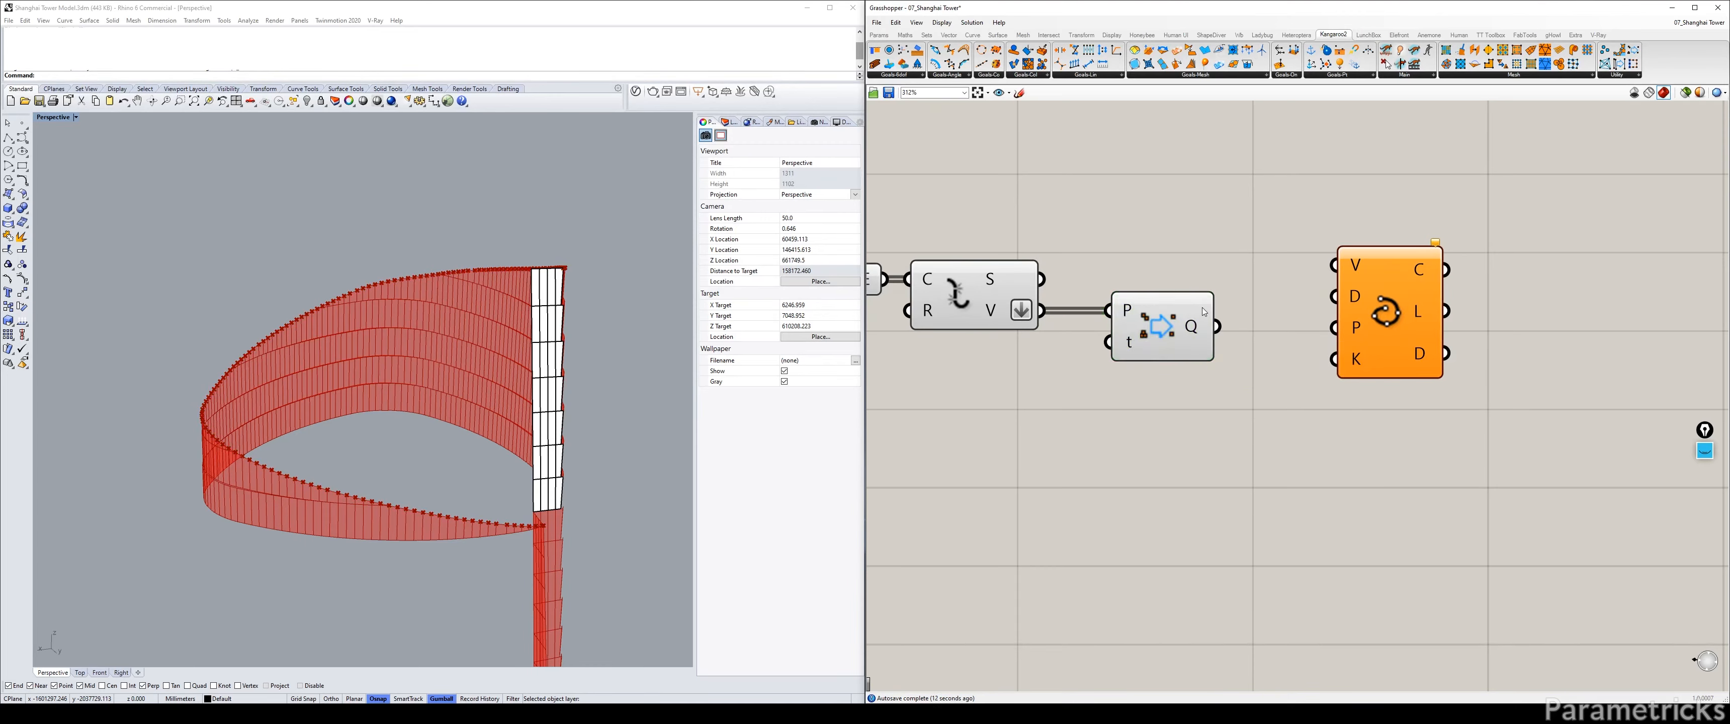
Connect the unique points output to Interpolate's vertices input and turn off the preview of removeDuplicatePts.
left_click_drag(1217, 326, 1346, 358)
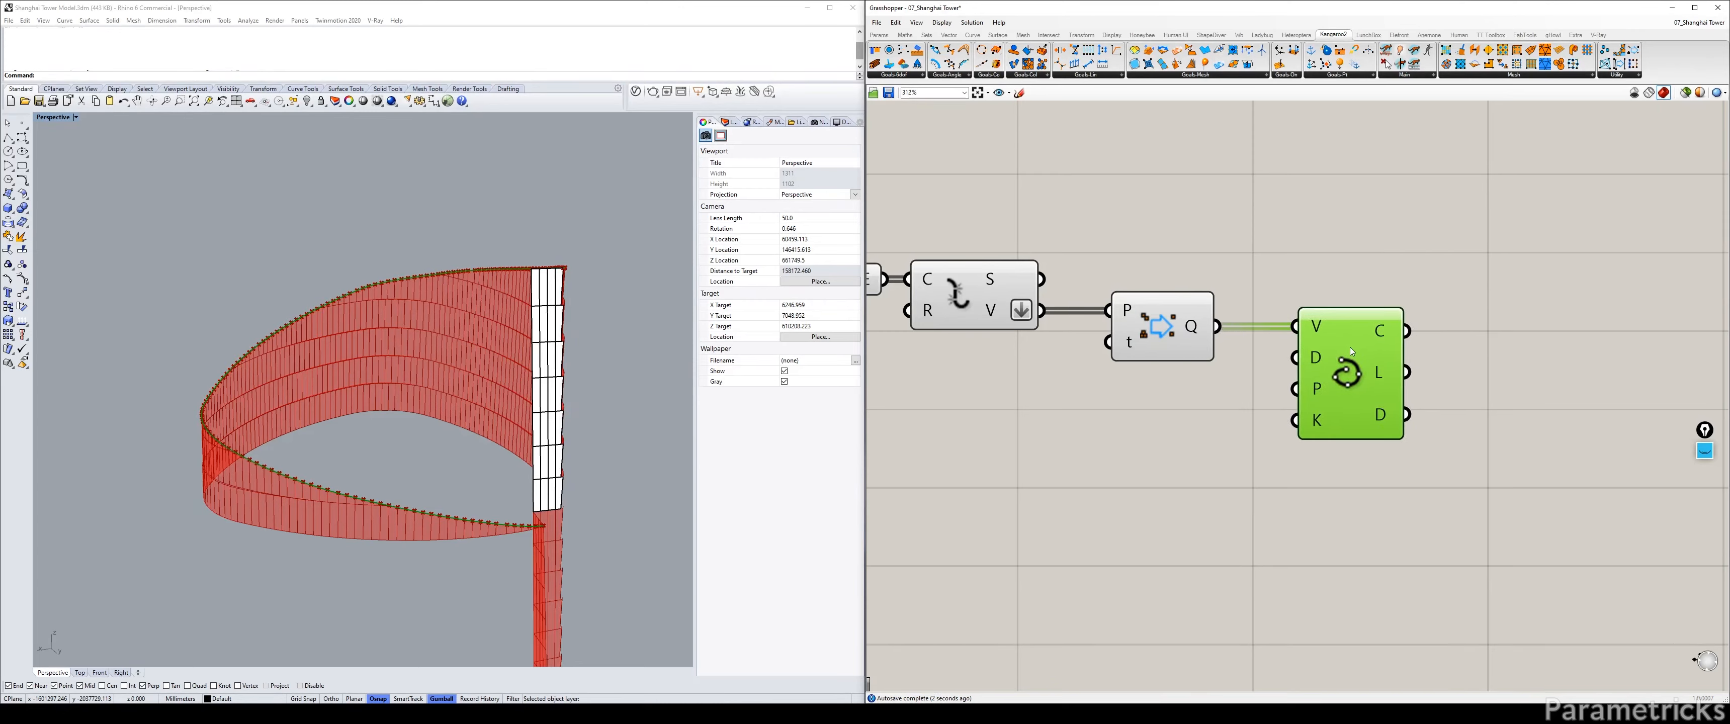
left_click(1167, 328)
key("ctrl+q")
Try a second Interpolate component fed directly from Explode's flattened vertices, and delete it.
left_click_drag(1346, 354, 1338, 235)
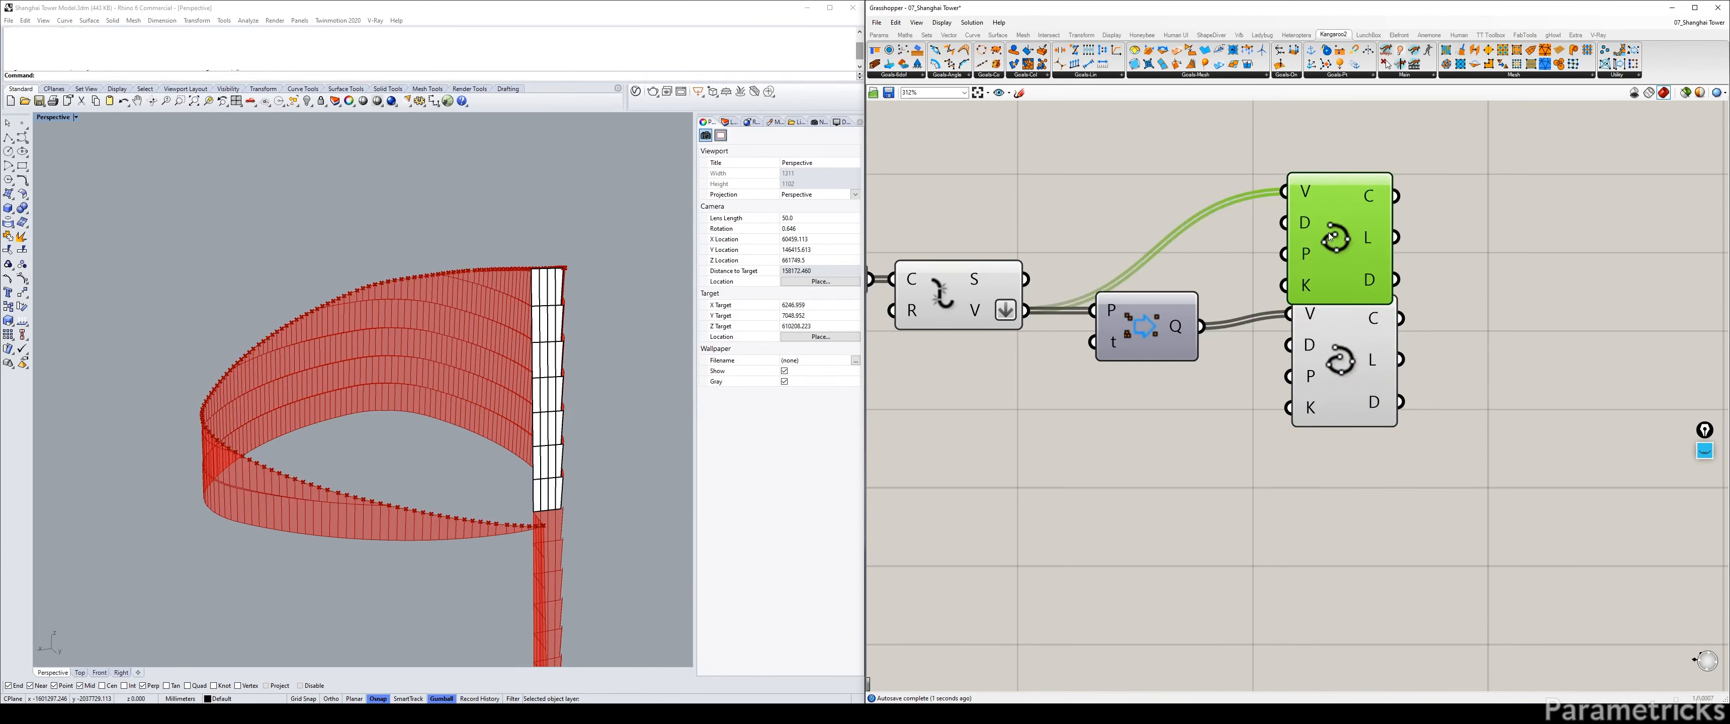
left_click_drag(1330, 237, 1332, 194)
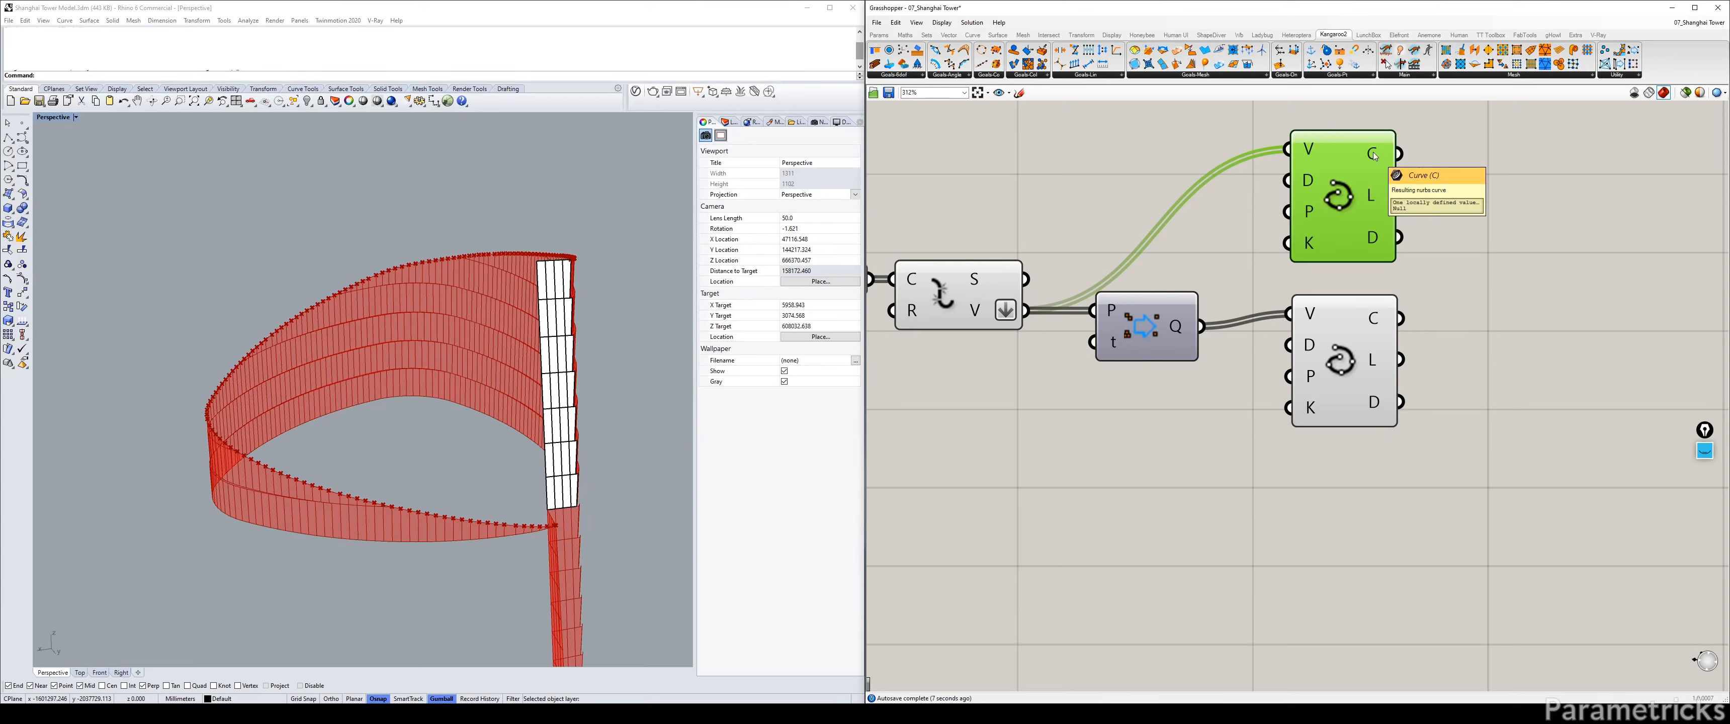
key("Delete")
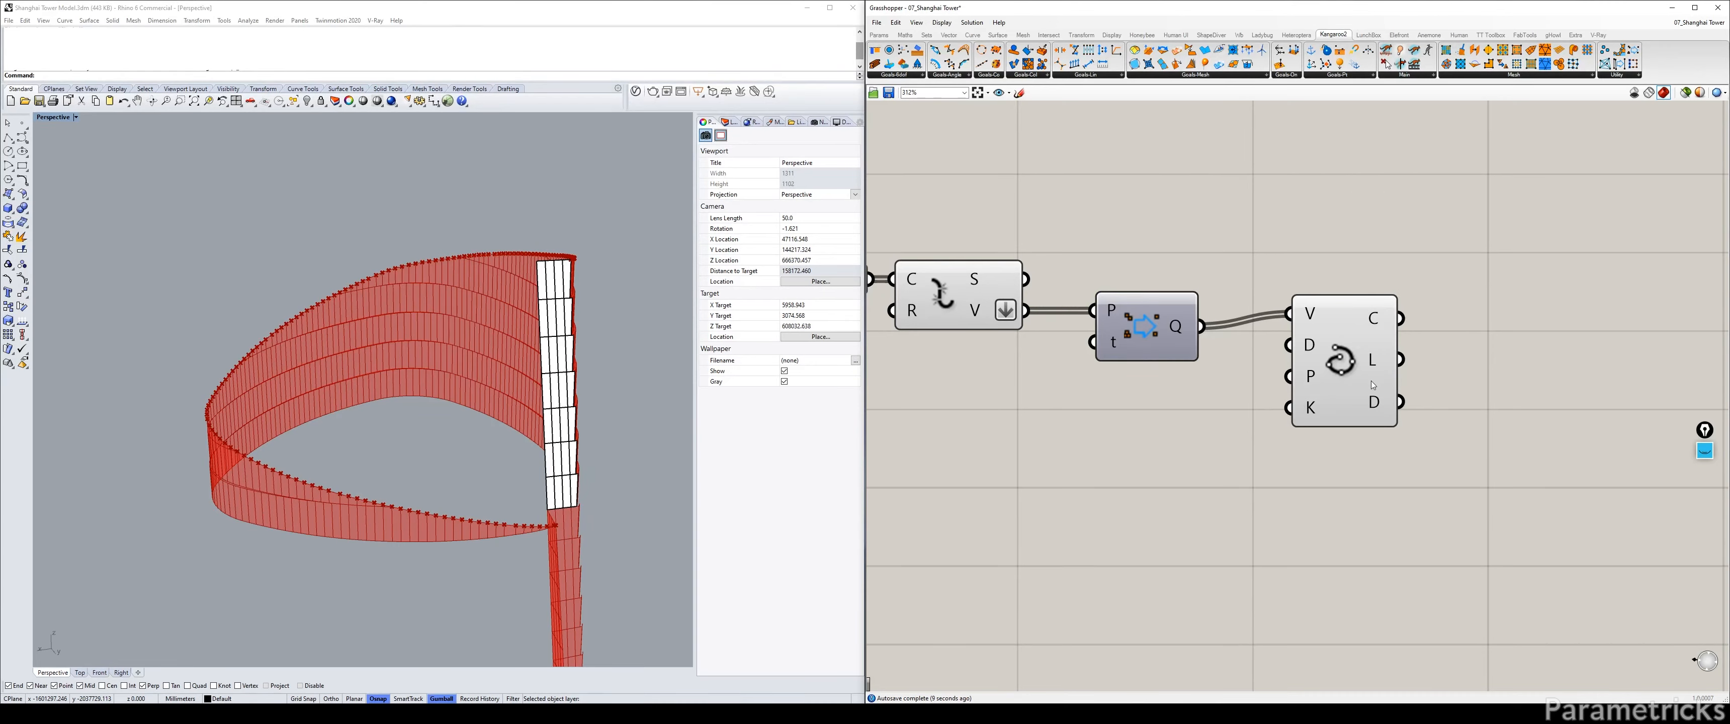
Move removeDuplicatePts and Interpolate closer to Explode, and turn off the previews of Explode and CROWN EDGE CURVE.
left_click(1353, 344)
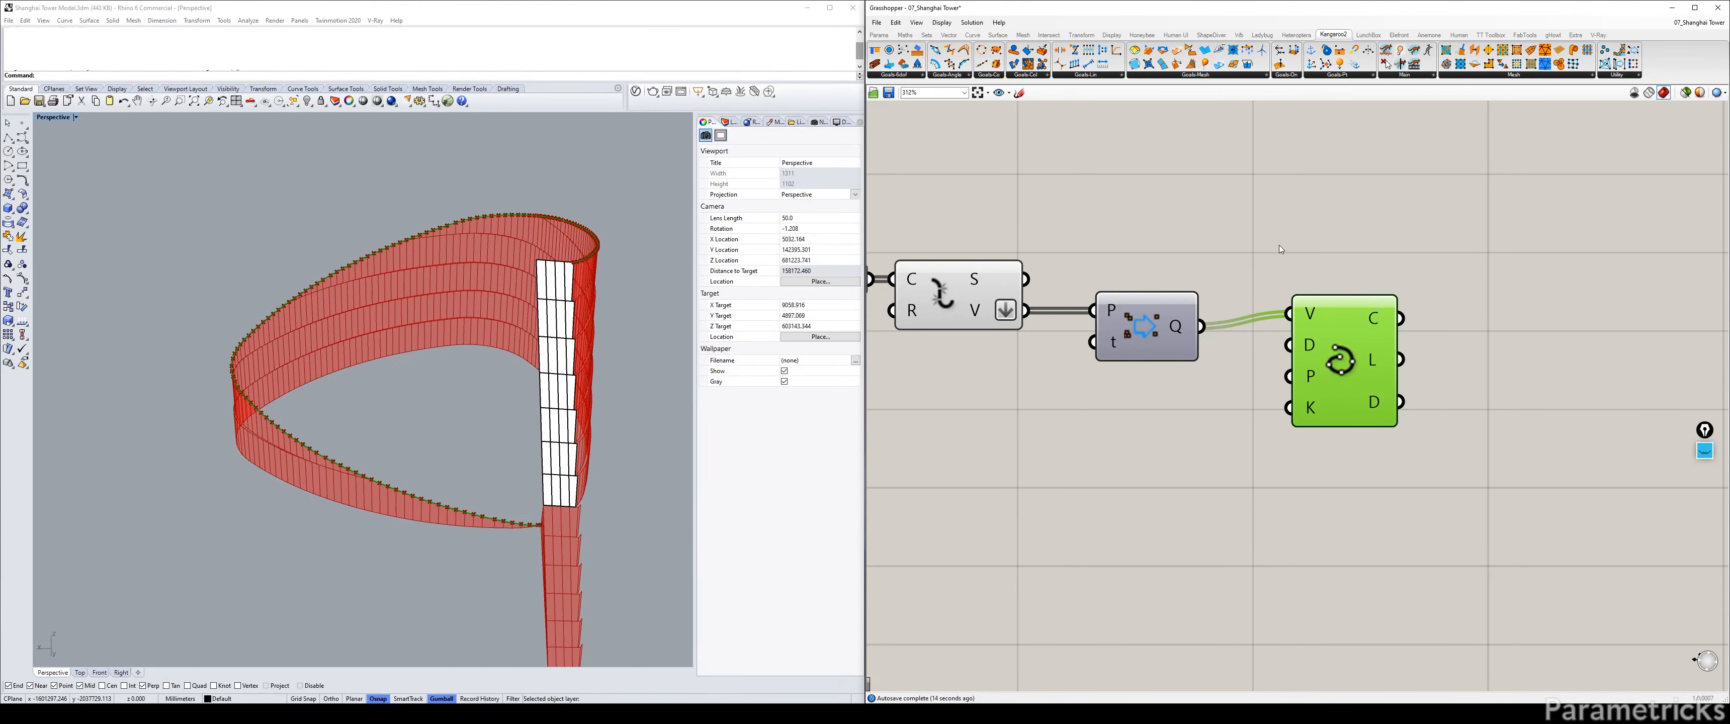
mouse_move(1149, 326)
left_mouse_down()
mouse_move(1169, 332)
mouse_move(1137, 326)
left_mouse_up()
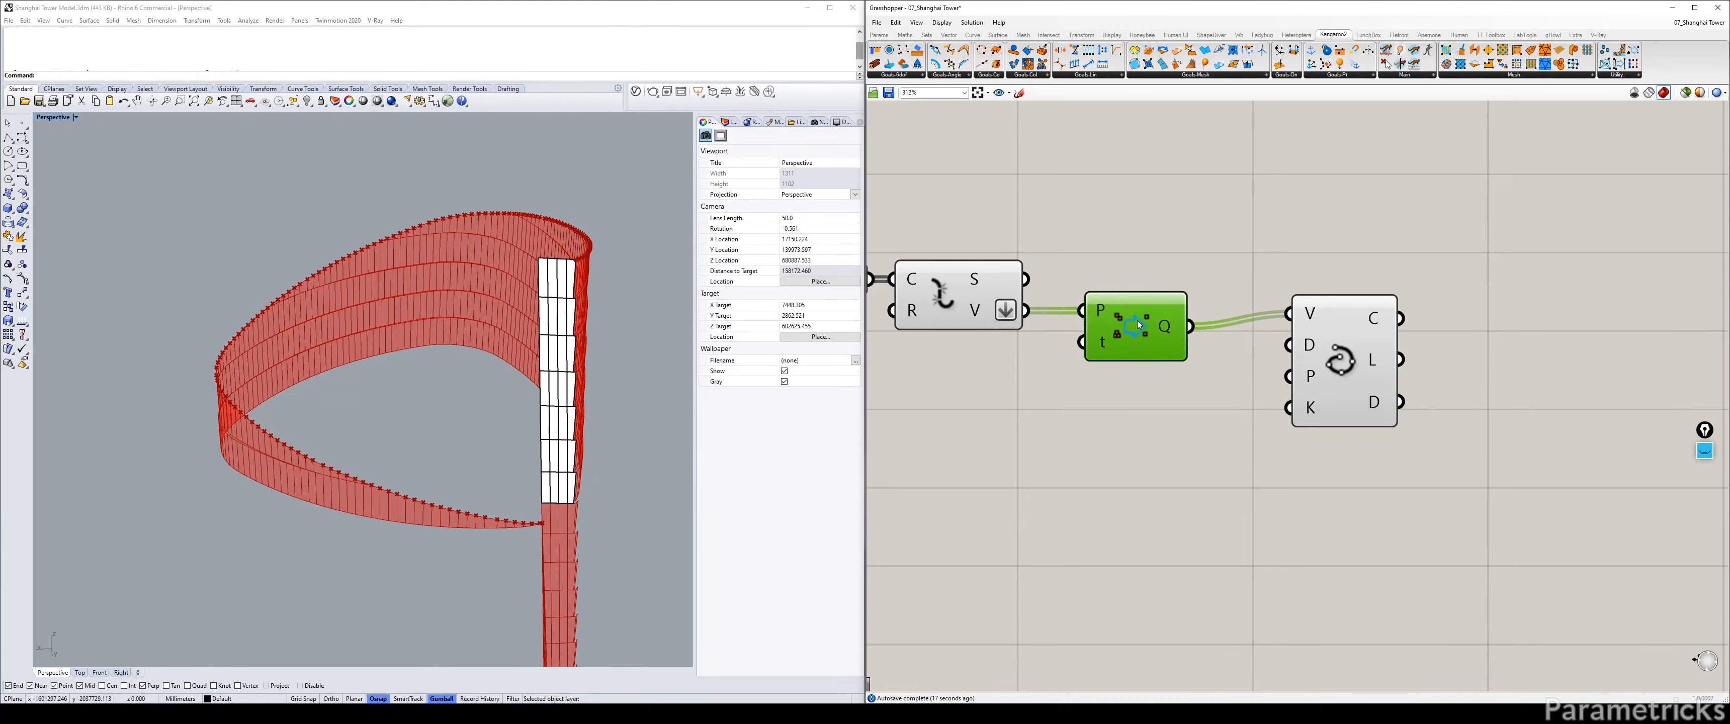
left_click_drag(1344, 341, 1305, 354)
scroll(1231, 324, "down", 3)
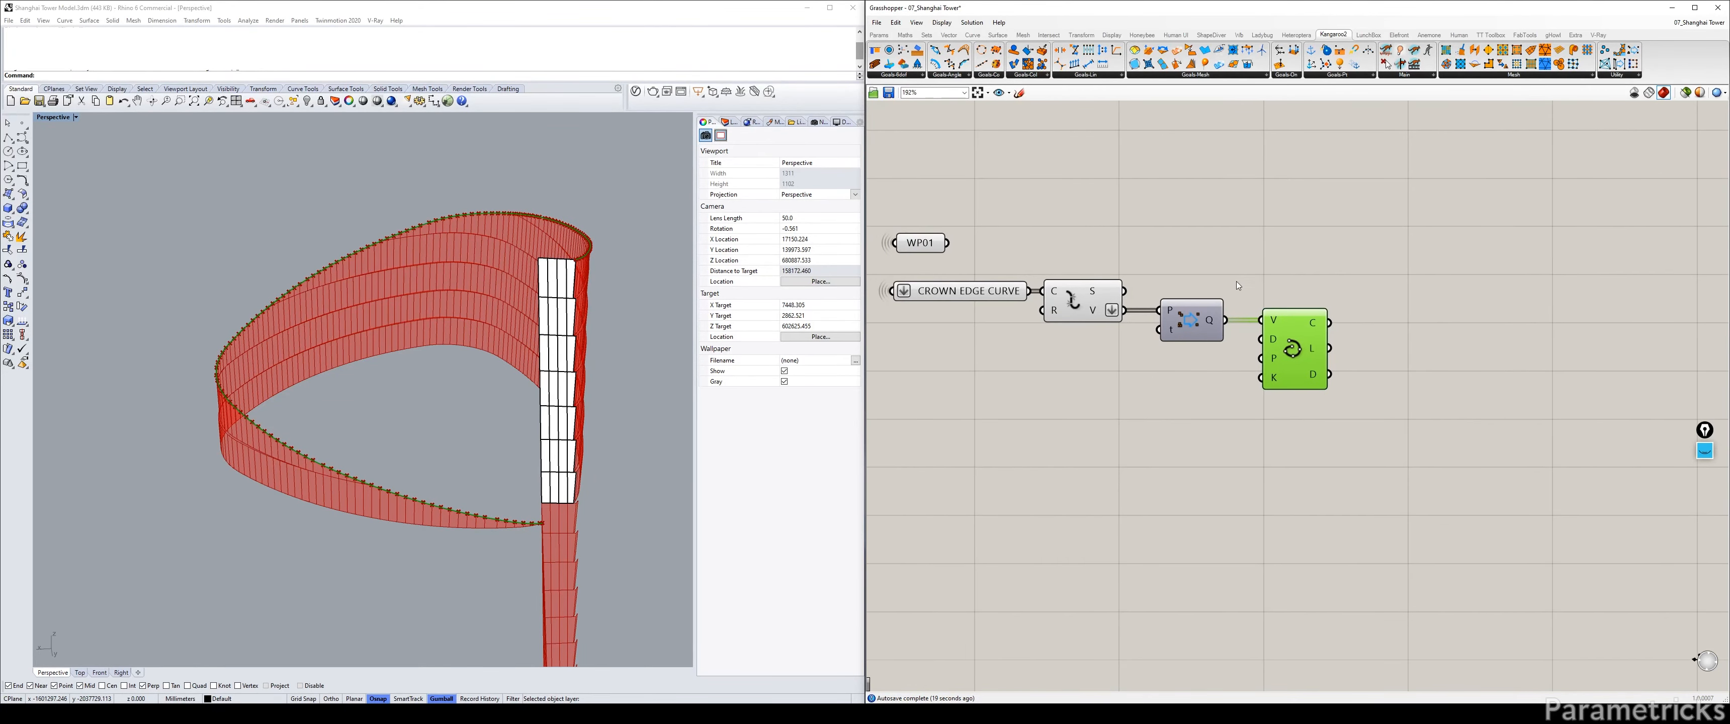
left_click(1081, 298)
left_click(984, 290)
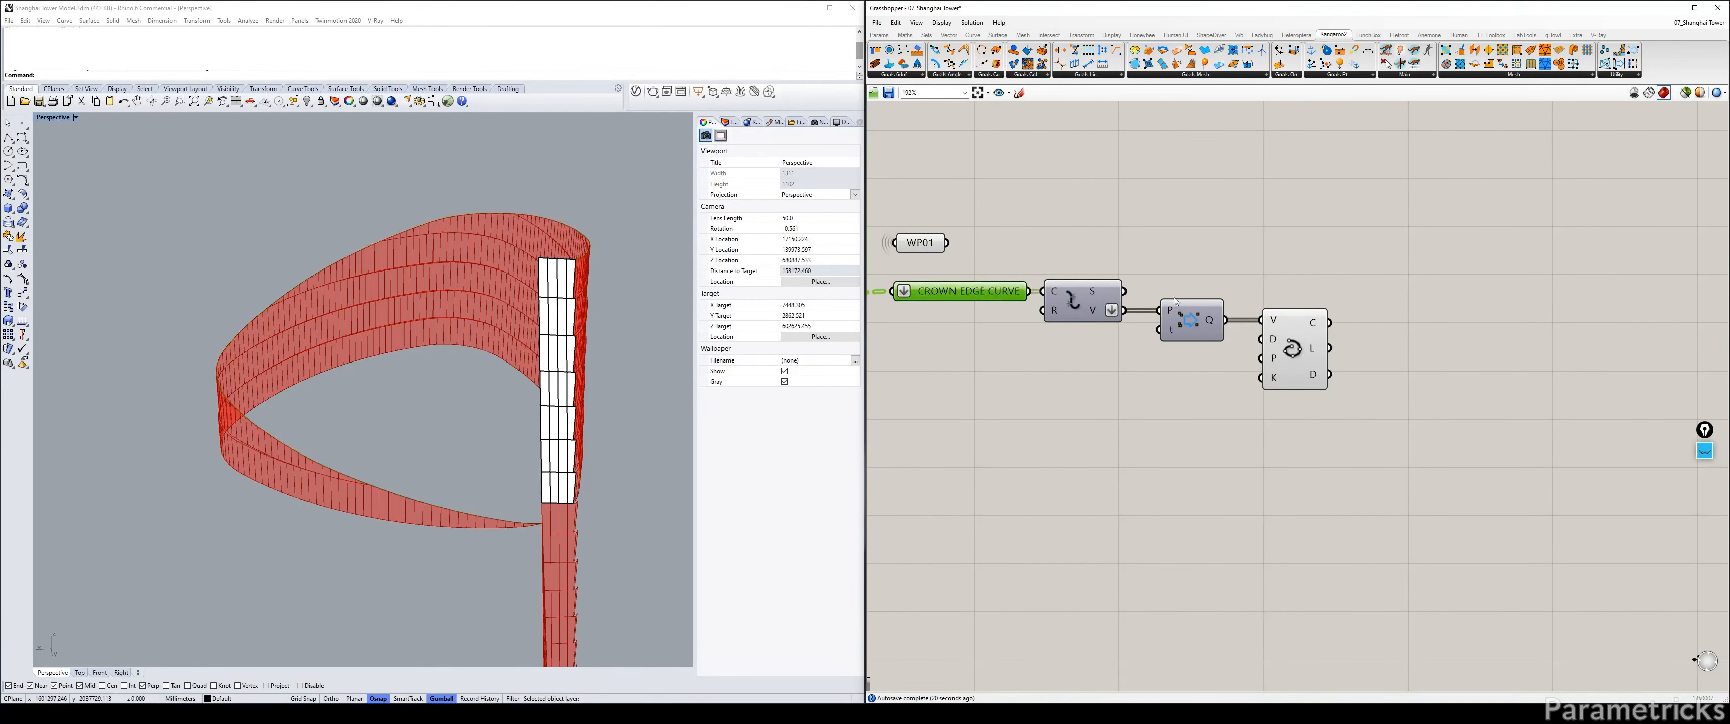
left_click(1288, 336)
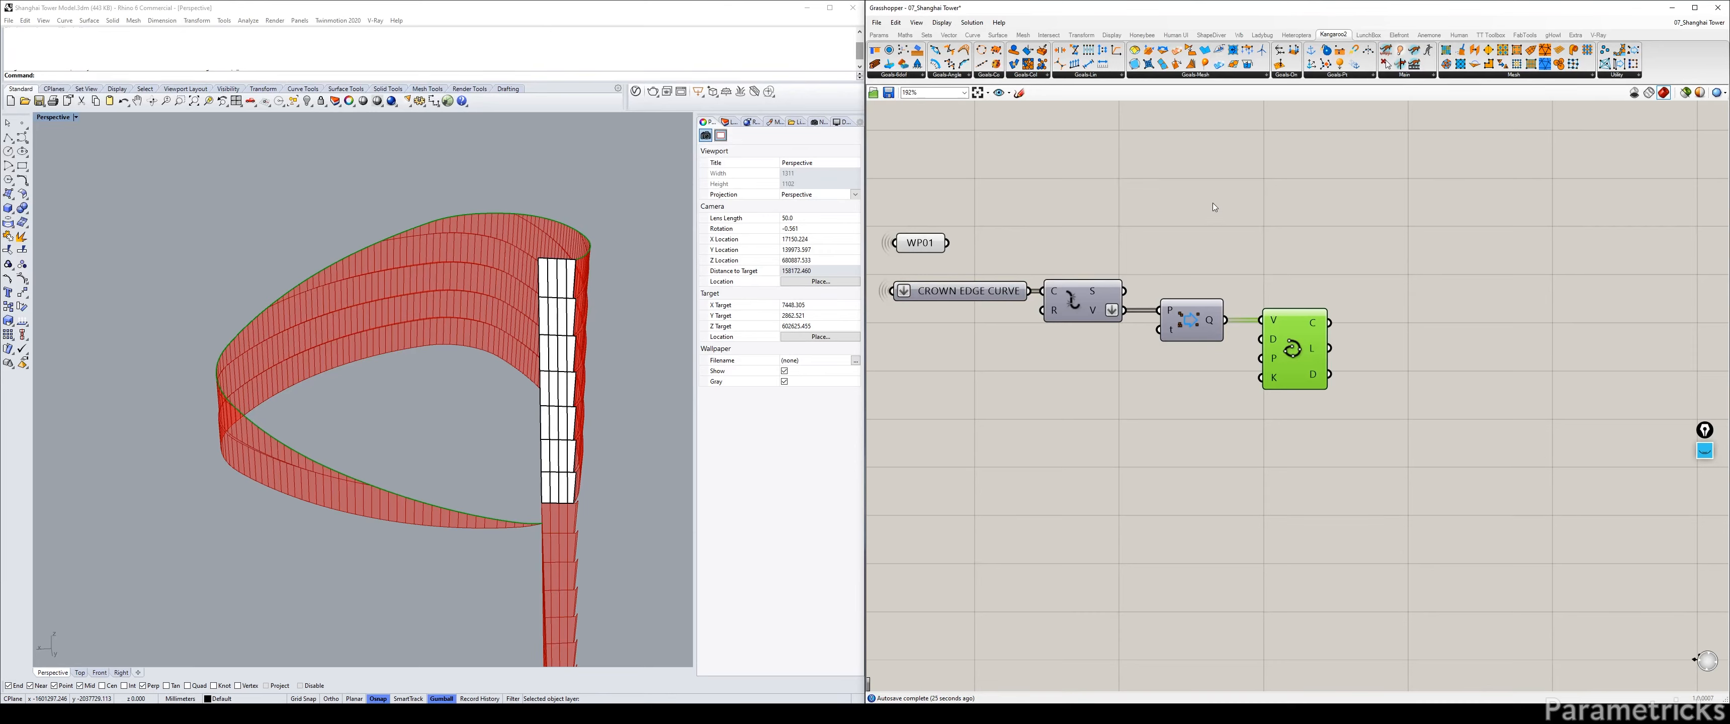
Add an End Points component beside Interpolate and connect the interpolated curve to it.
double_click(1240, 184)
type("END")
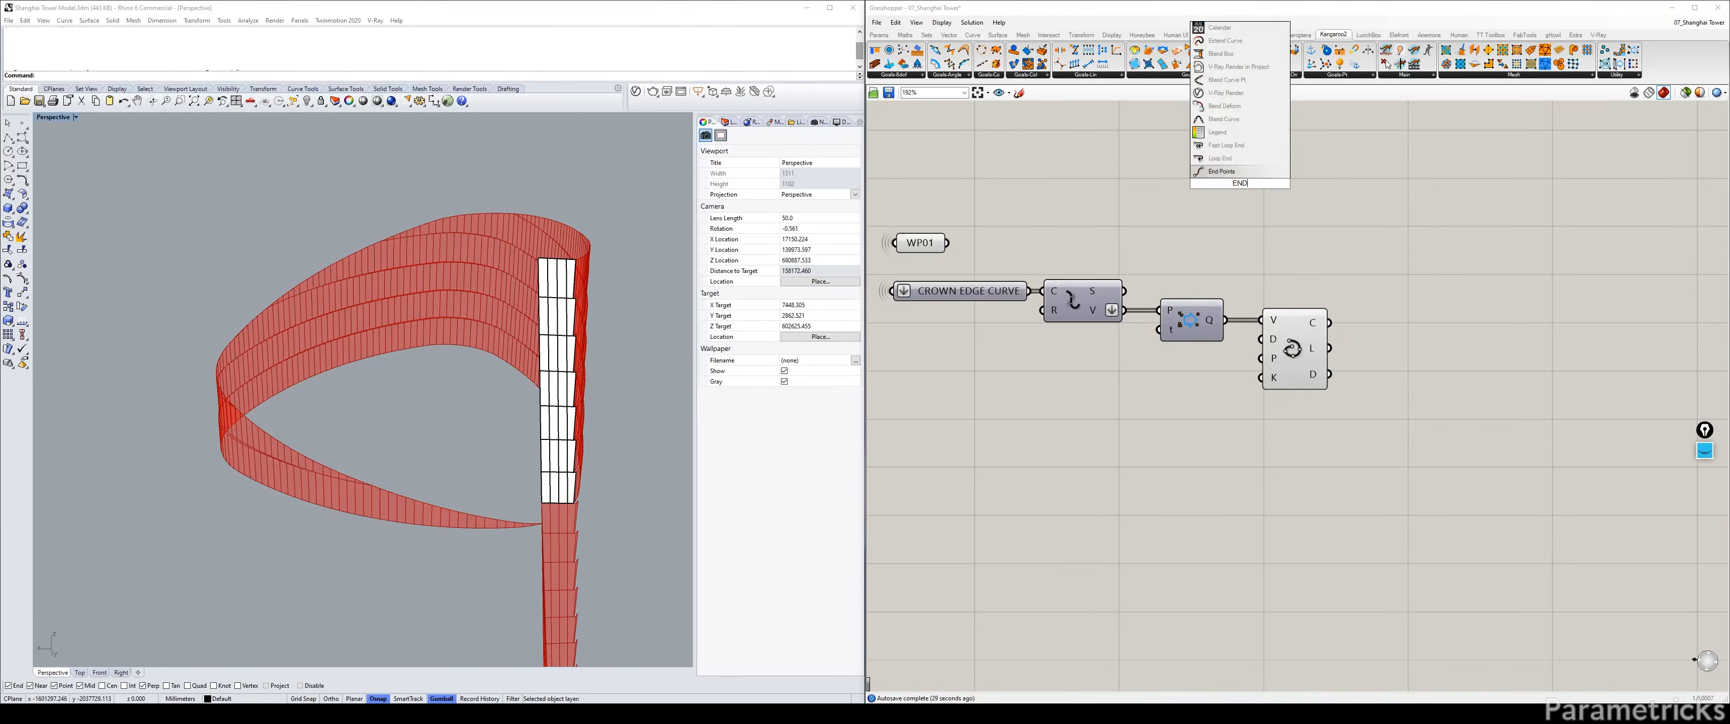
left_click(1236, 172)
left_click_drag(1237, 176, 1372, 321)
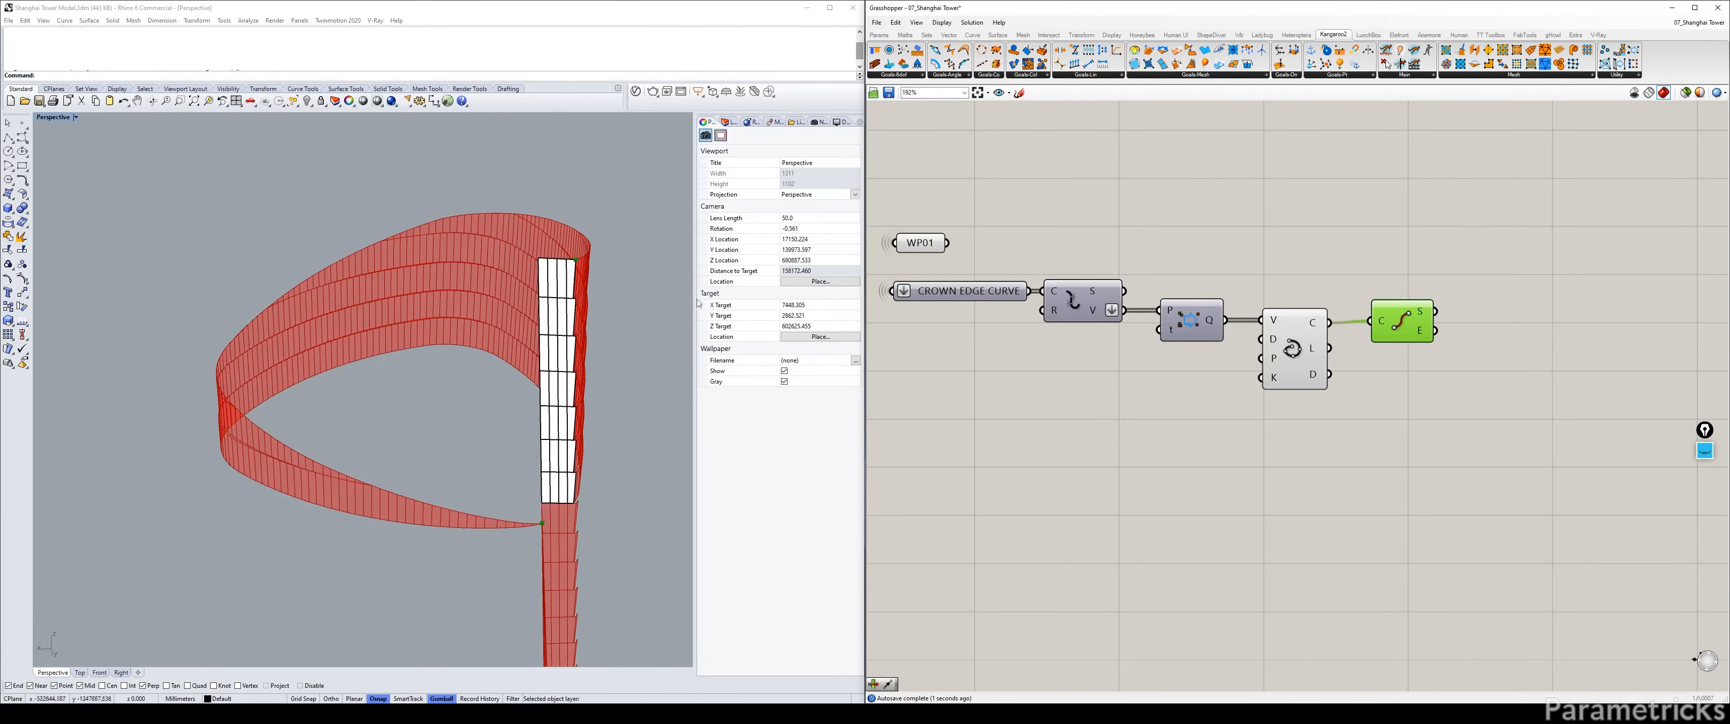
Add an XY Plane at the curve's start point and a duplicate XY Plane at its end point.
right_click_drag(1239, 240, 1139, 250)
double_click(1202, 239)
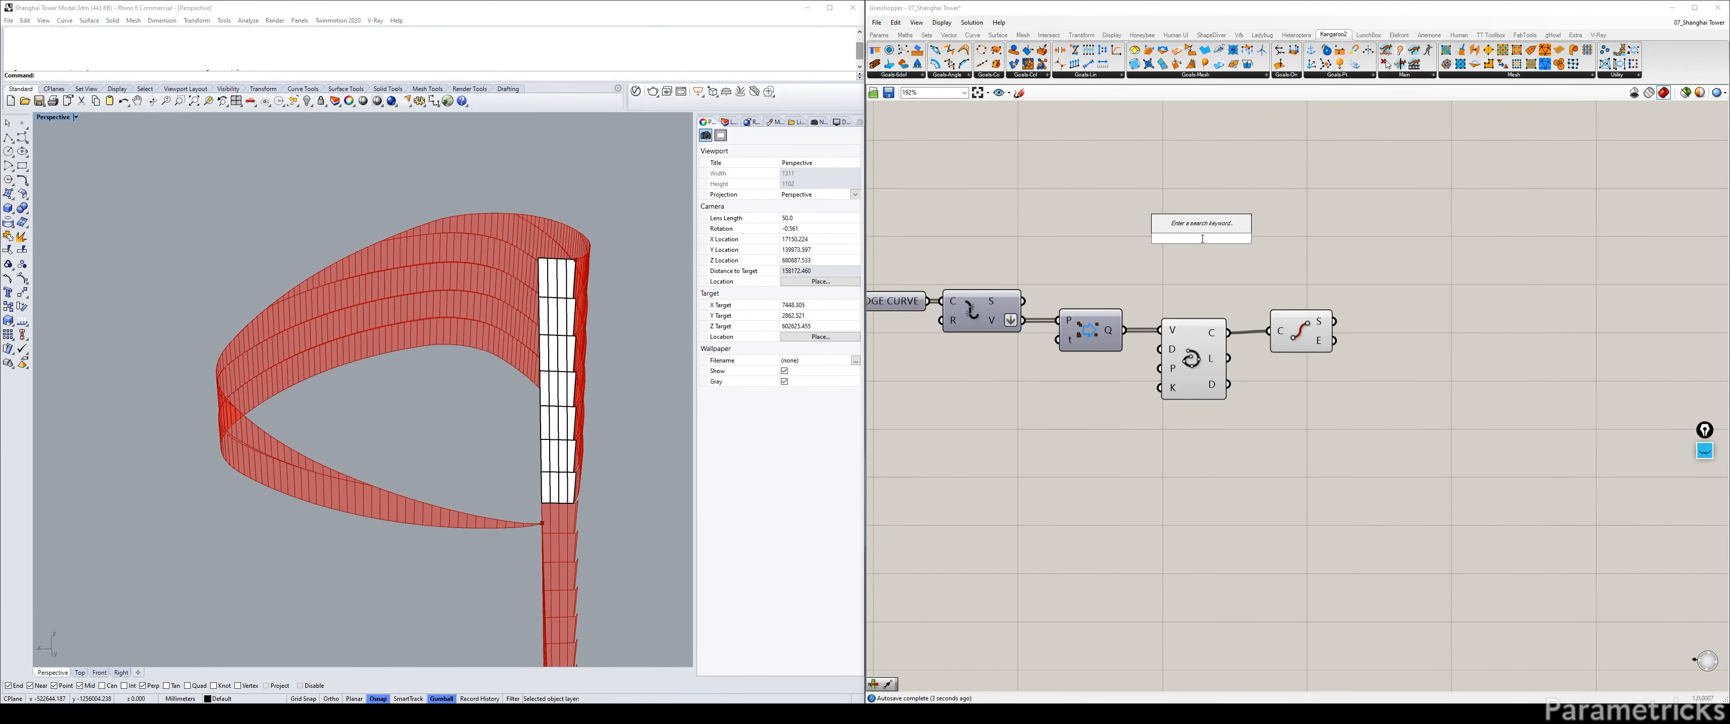
type("XY")
left_click(1217, 228)
right_click_drag(1135, 256, 1289, 276)
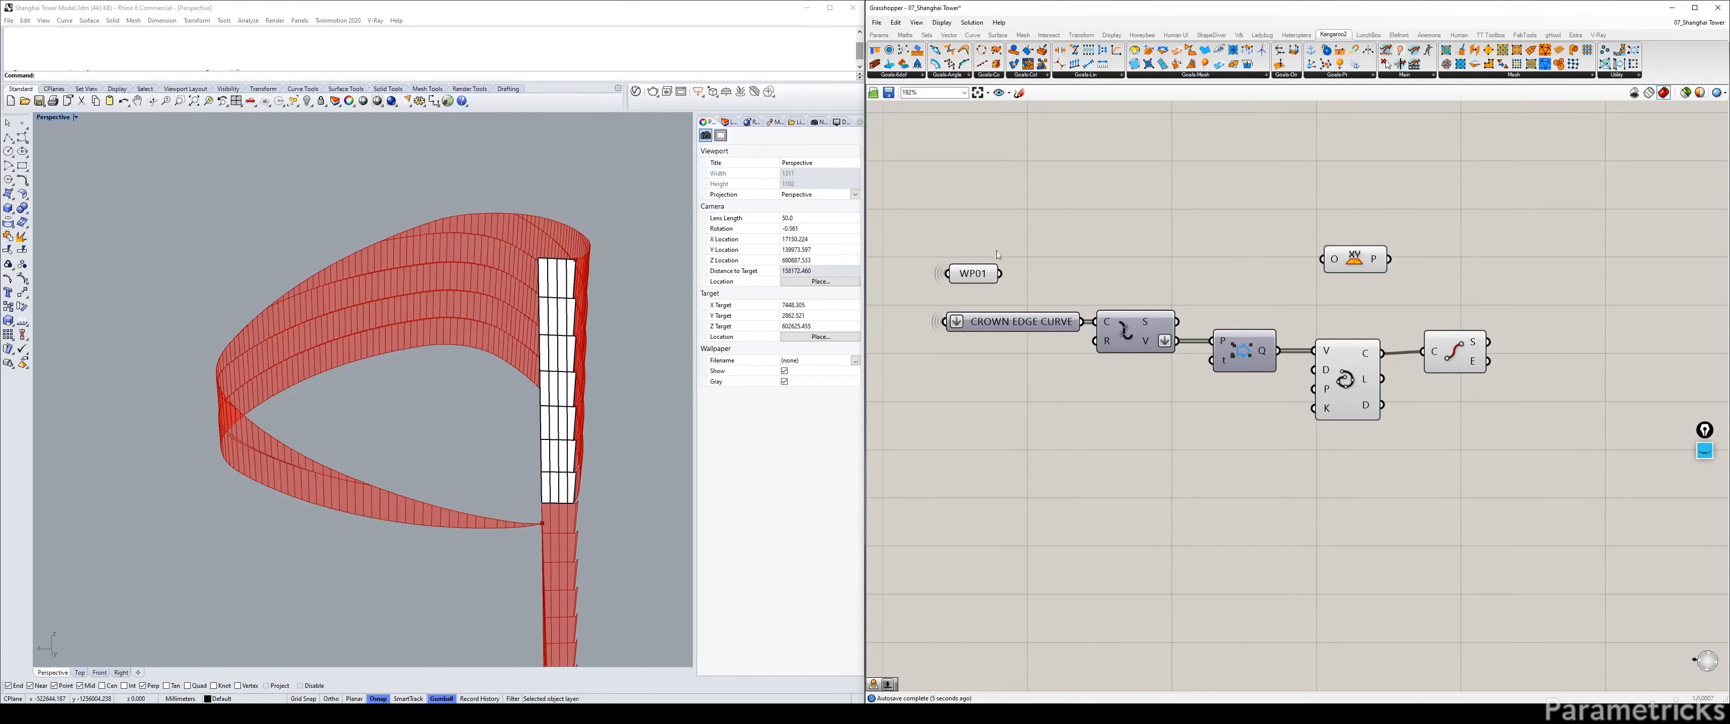
left_click_drag(972, 273, 980, 272)
right_click_drag(1187, 287, 861, 284)
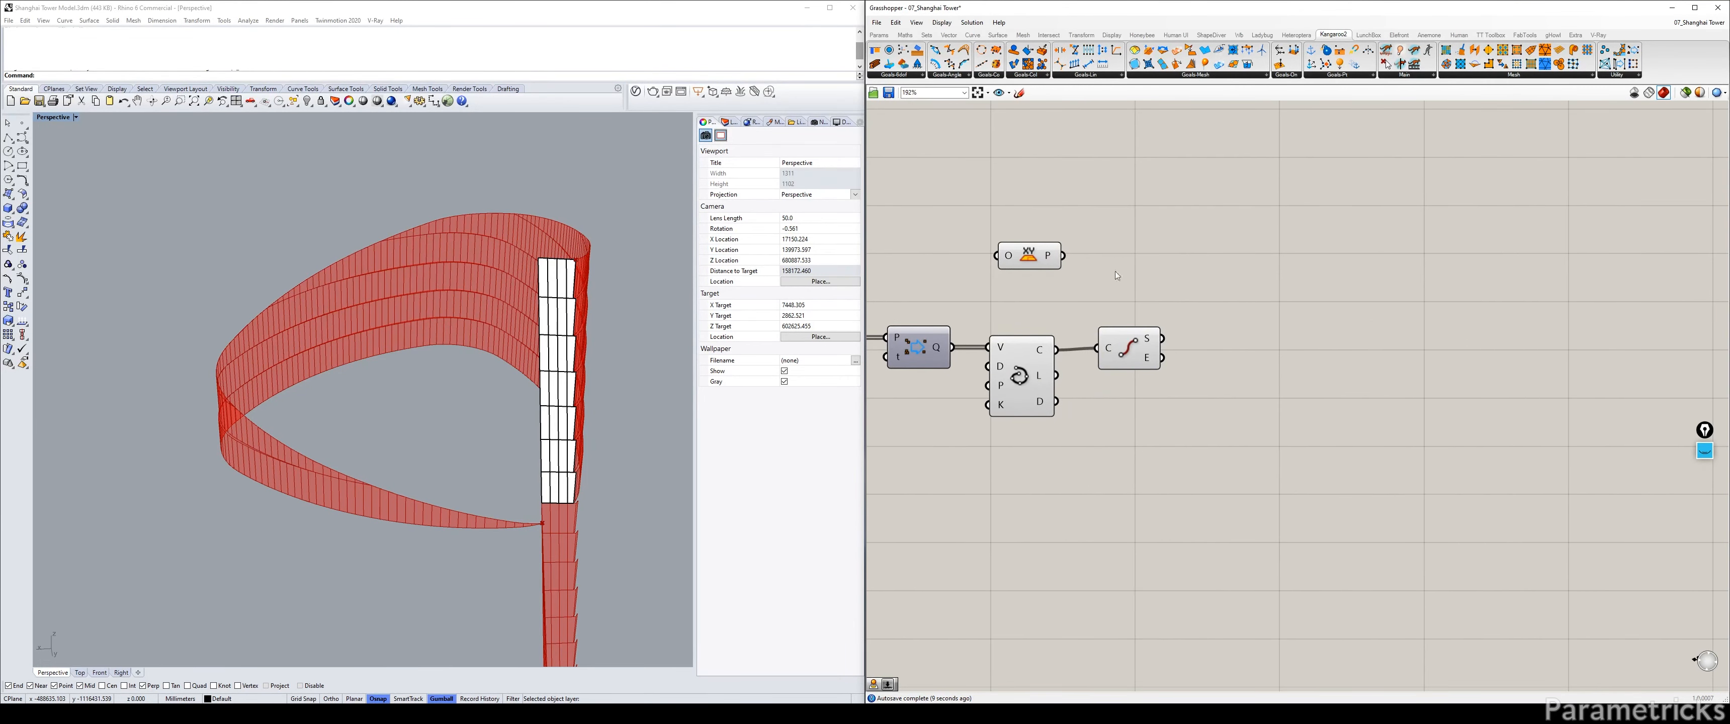
left_click_drag(1028, 258, 1263, 268)
left_click_drag(1162, 339, 1232, 325)
left_click_drag(1261, 327, 1266, 311)
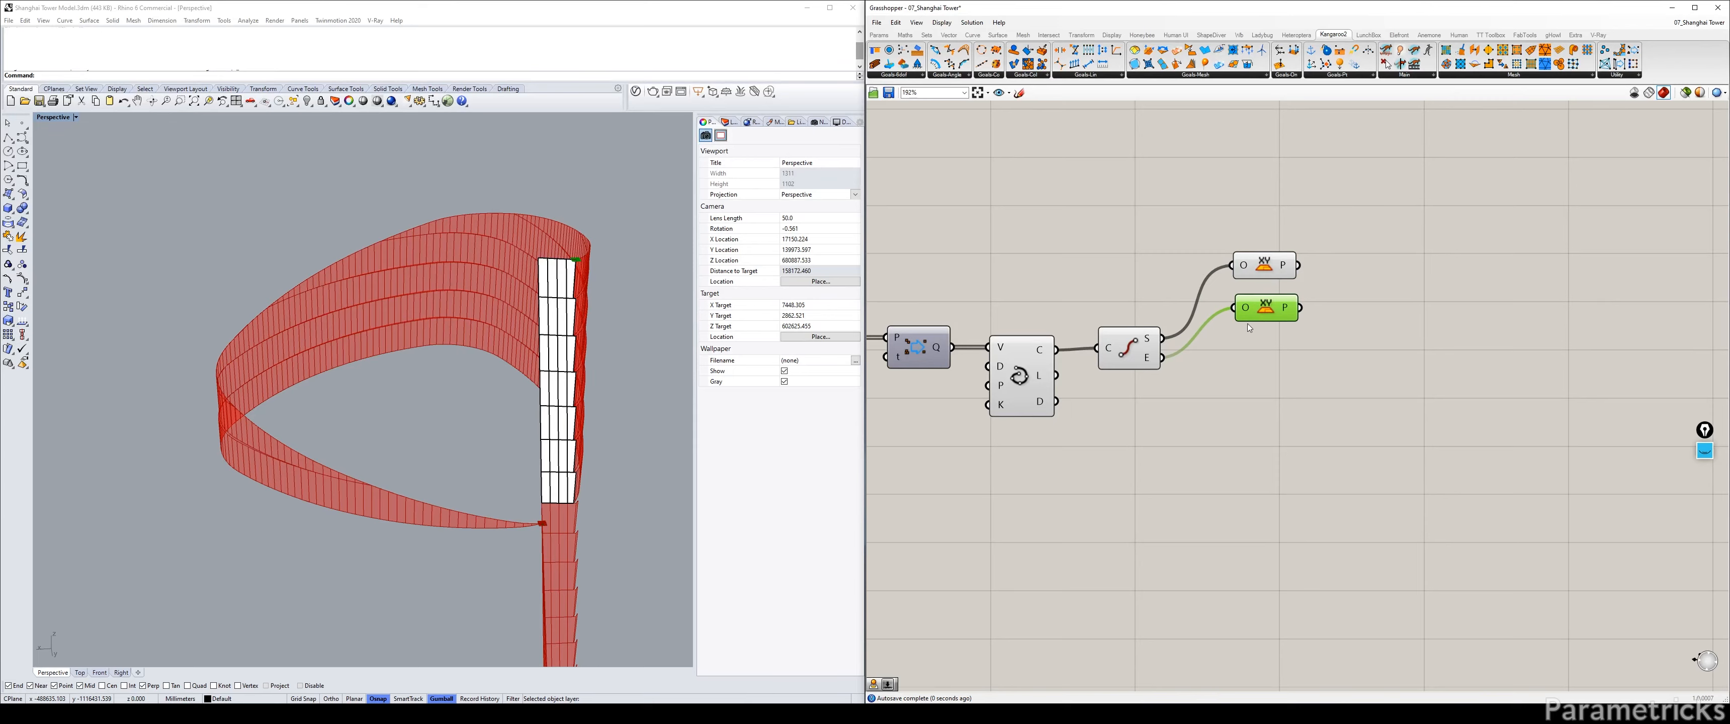
Add a Project component and connect the start-point XY Plane to its plane input.
double_click(1158, 250)
right_click_drag(1091, 264, 1438, 268)
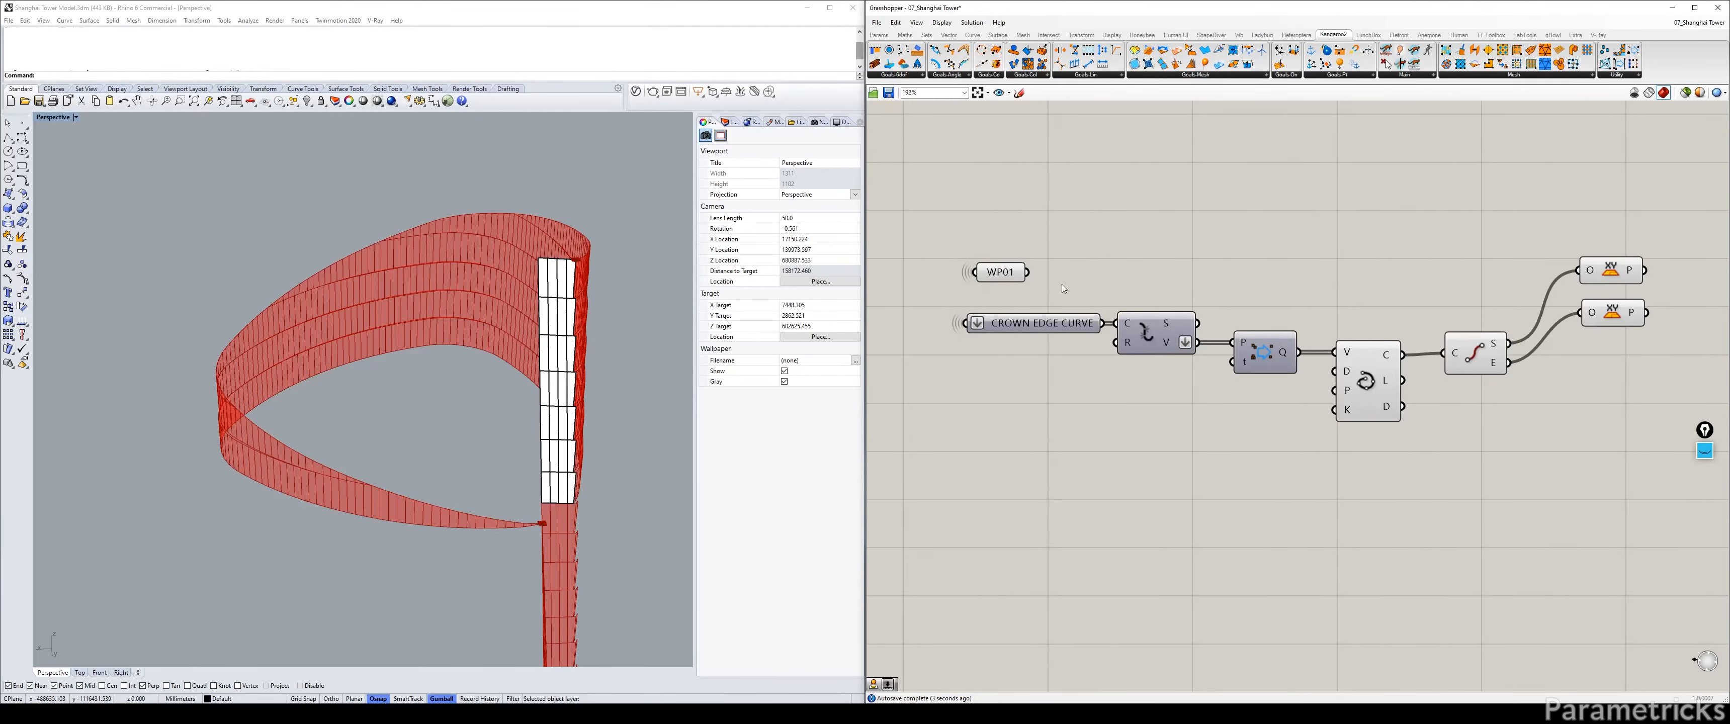
left_click(998, 273)
right_click_drag(1351, 228, 1124, 227)
double_click(1124, 227)
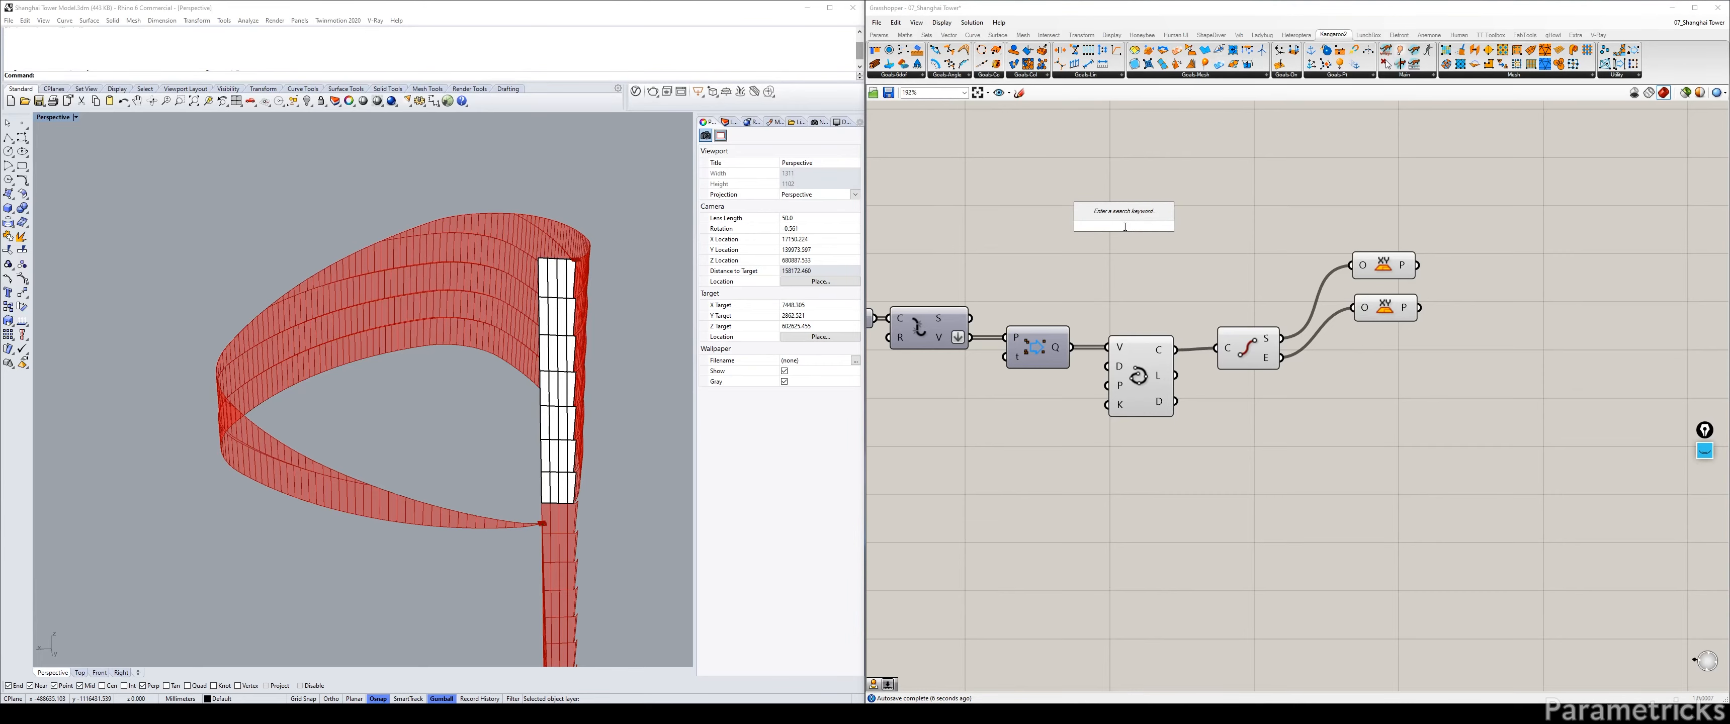
type("PROJECT")
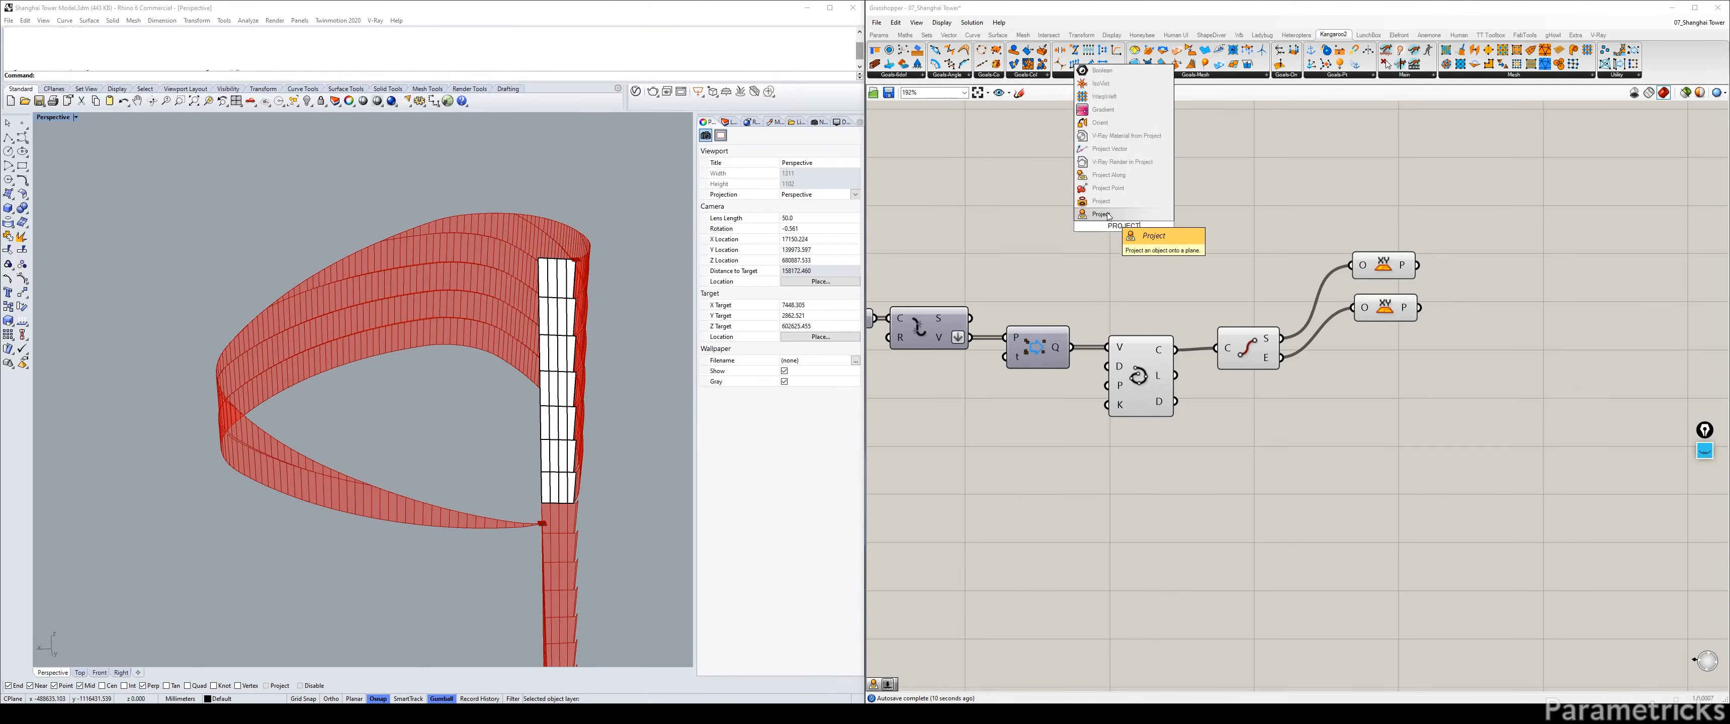
left_click(1107, 215)
left_click_drag(1108, 225, 1456, 237)
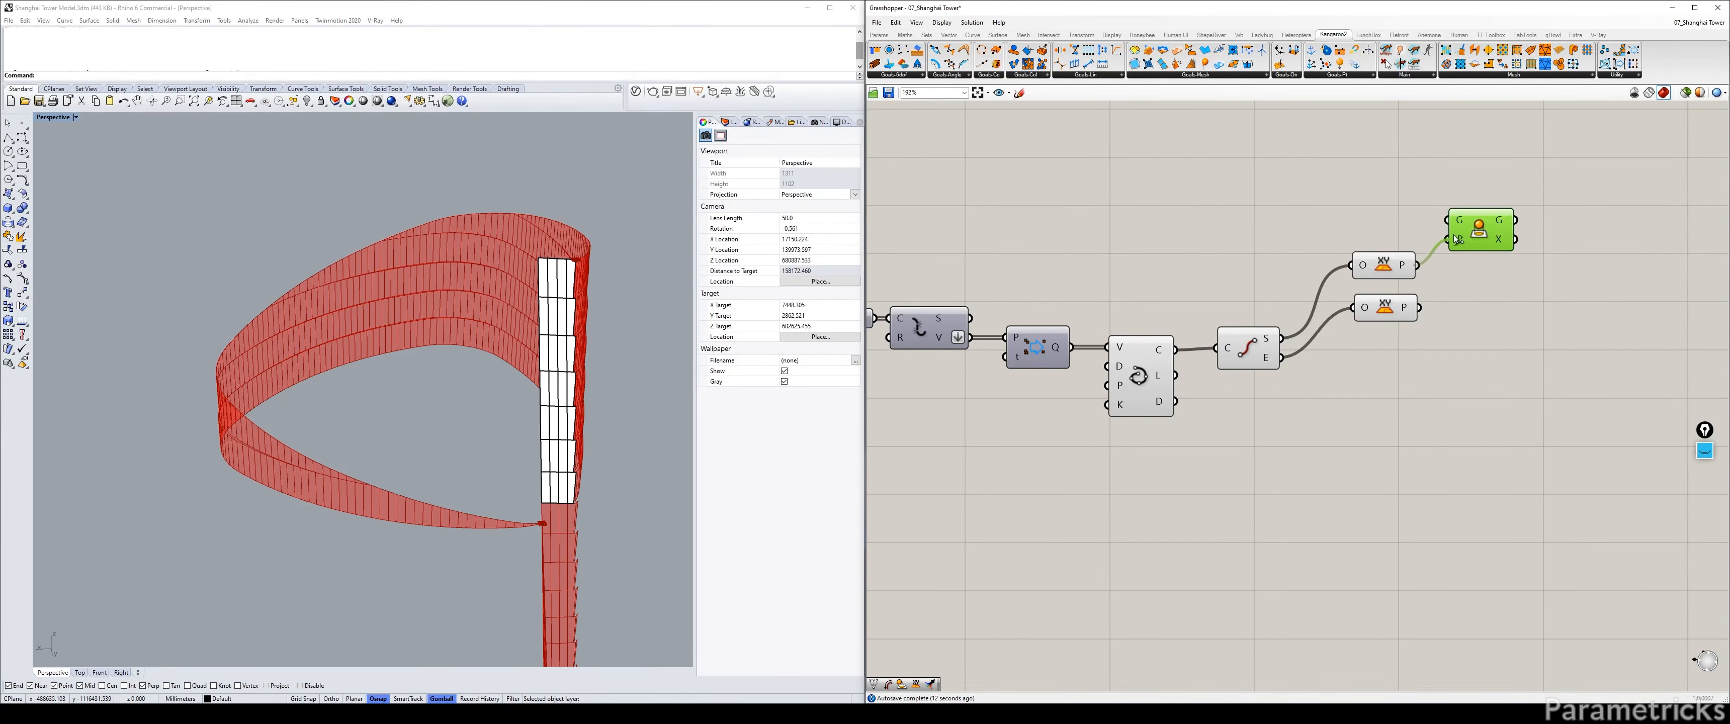
Connect WP01 as the Project component's geometry, and duplicate Project for the end-point XY Plane.
scroll(1370, 247, "down", 3)
left_click_drag(1020, 258, 1420, 230)
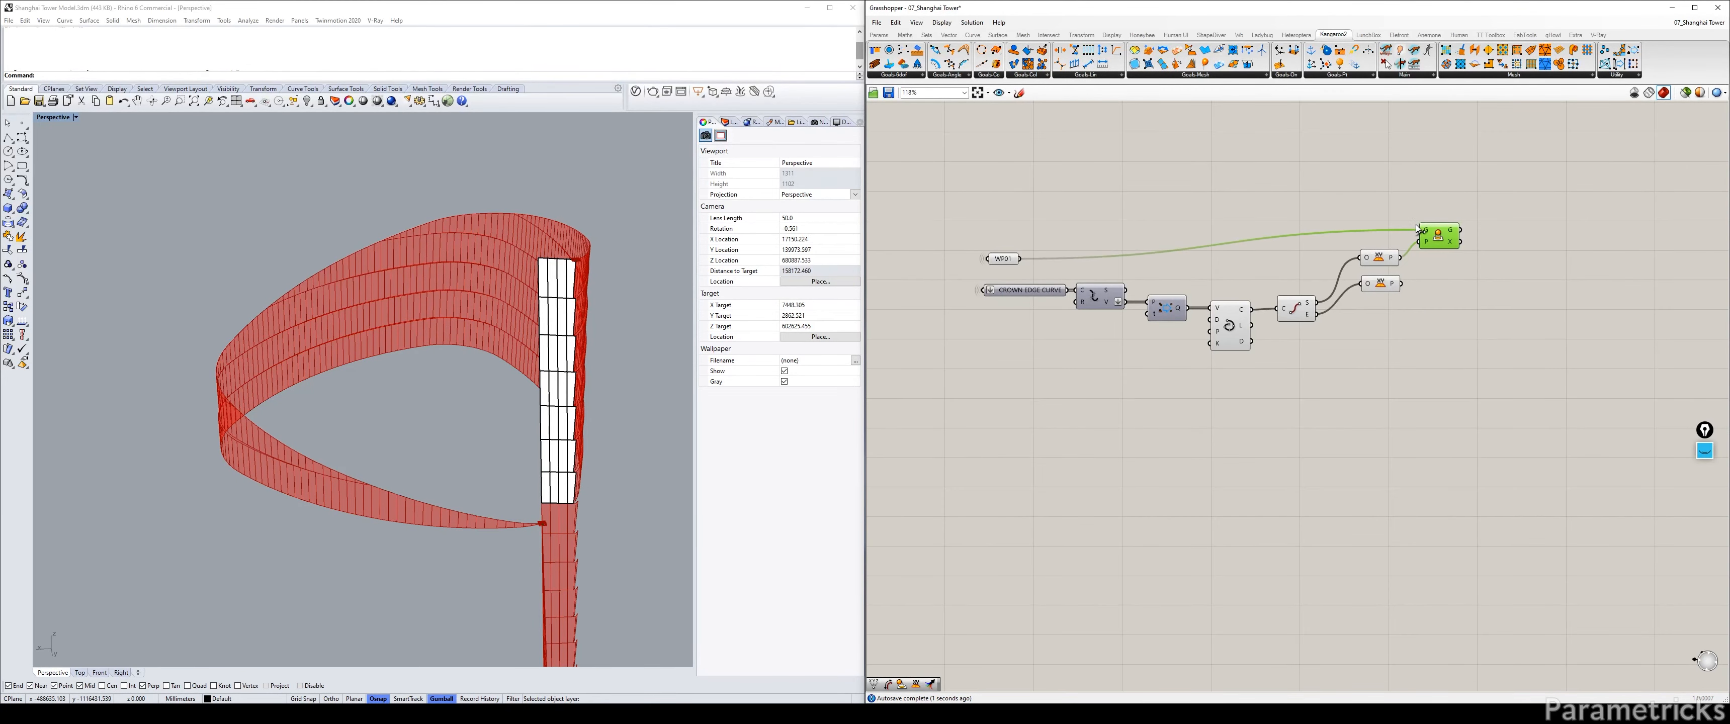
right_click_drag(1470, 239, 1135, 258)
left_click_drag(1105, 256, 1101, 294, "alt")
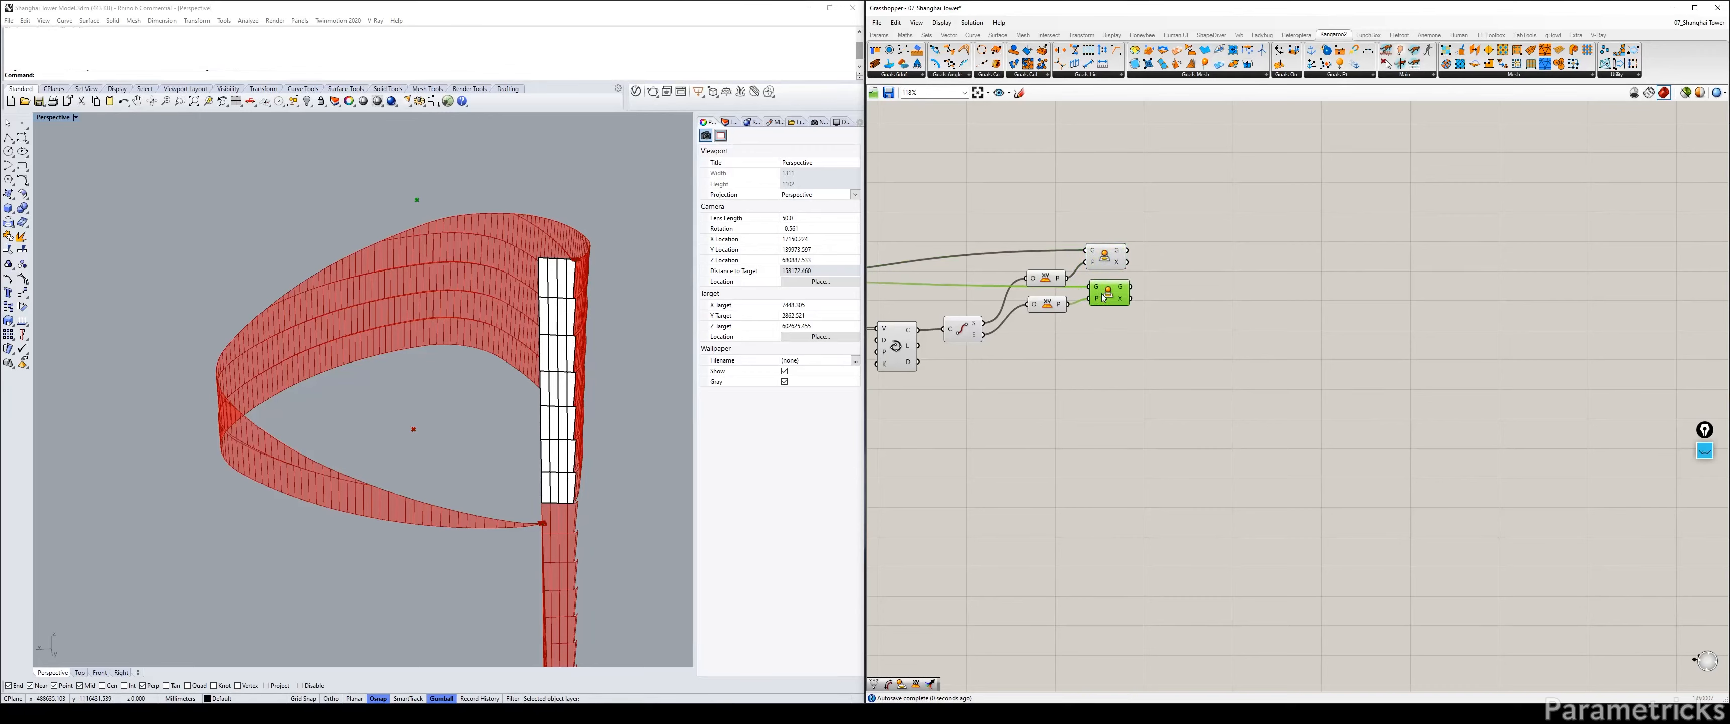
Add a Line component and connect the two projected points to its start and end inputs.
double_click(1192, 278)
type("line")
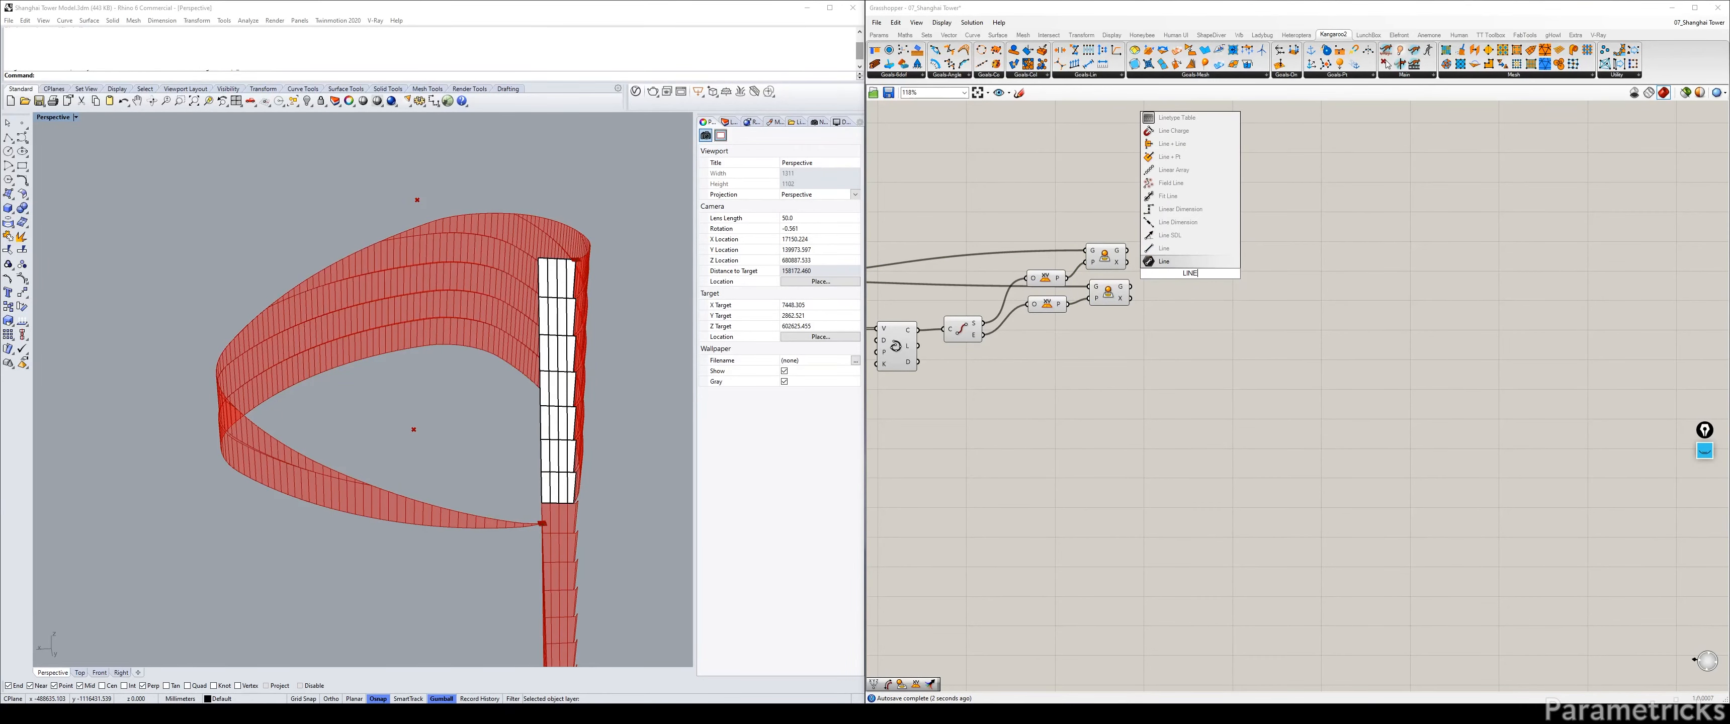
left_click(1167, 258)
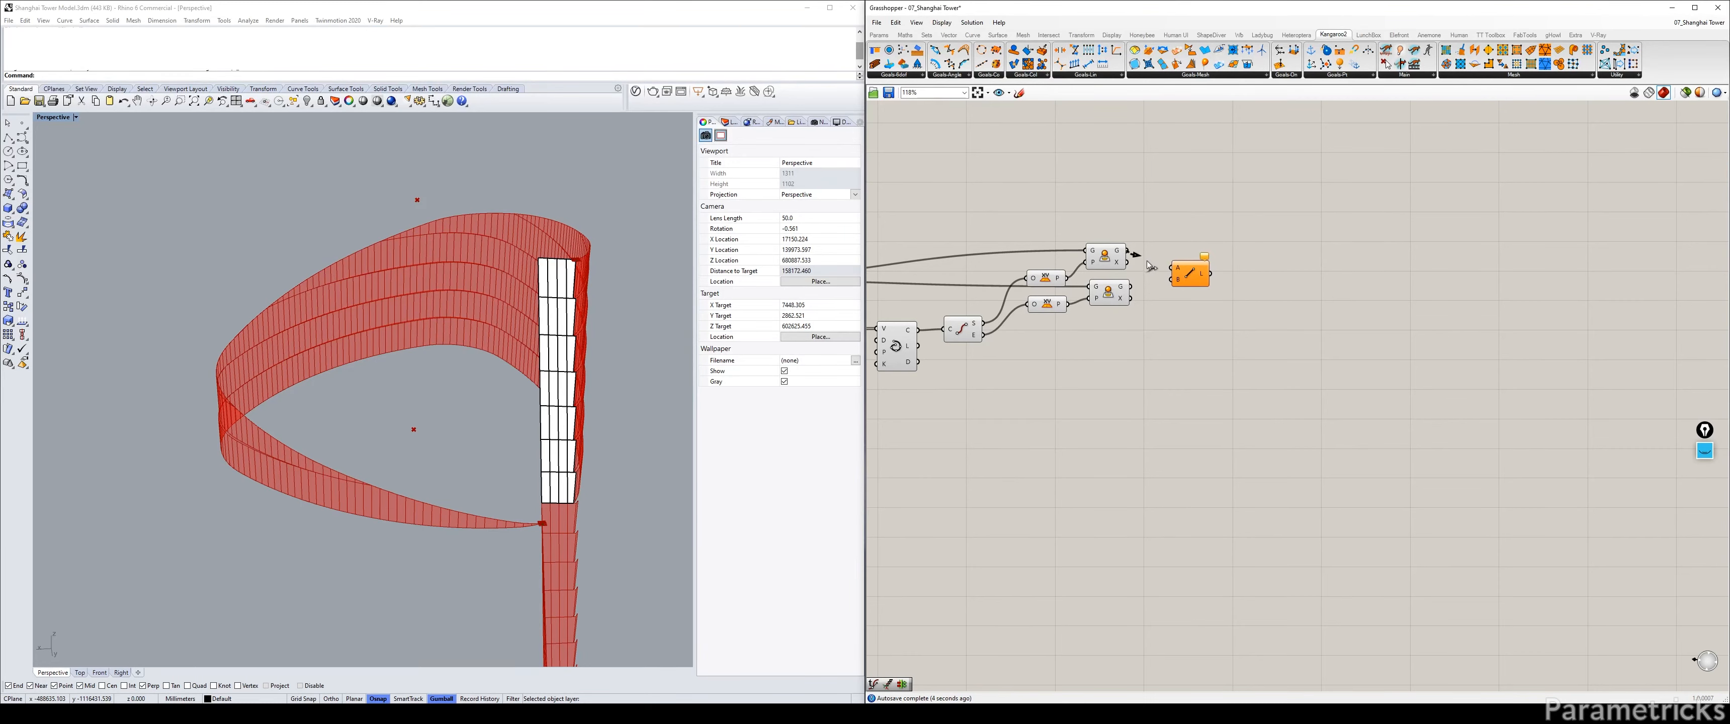
left_click_drag(1127, 250, 1170, 280)
Hide the previews of the End Points, XY Plane and Project components, and tidy their layout together with the Line component.
left_click_drag(1145, 326, 1011, 213)
left_click(967, 334)
key("ctrl+q")
left_click_drag(1047, 304, 1021, 342)
left_click_drag(1042, 278, 1078, 343)
left_click_drag(1104, 256, 1080, 294)
left_click(1020, 314)
left_click_drag(1180, 279, 1139, 316)
left_click(1231, 294)
Add a Divide Curve component below End Points and connect the interpolated crown edge curve to its curve input.
right_click_drag(933, 319, 1156, 316)
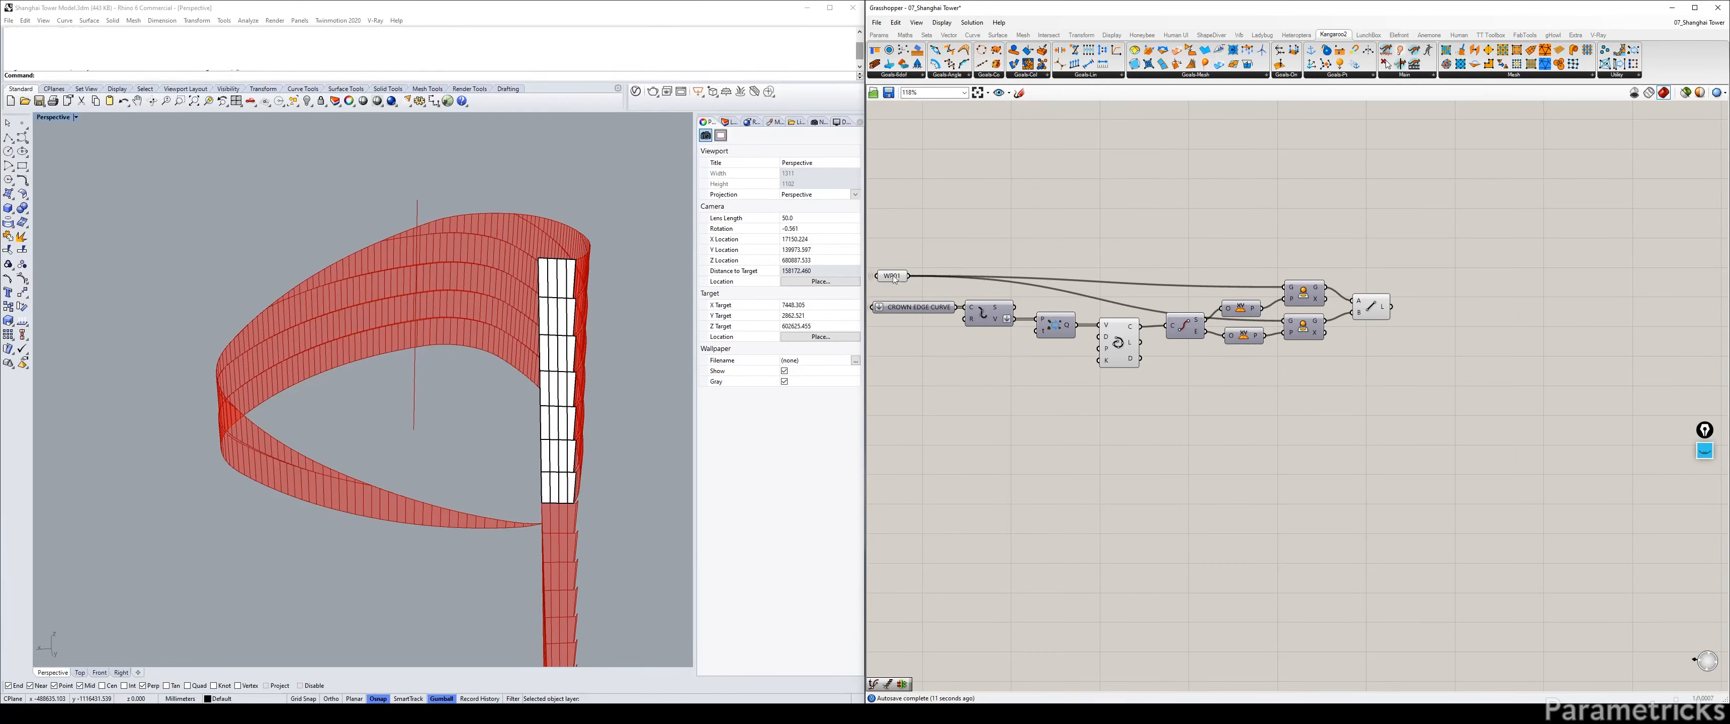
left_click(894, 278)
right_click_drag(1443, 282, 1162, 302)
left_click(1055, 306)
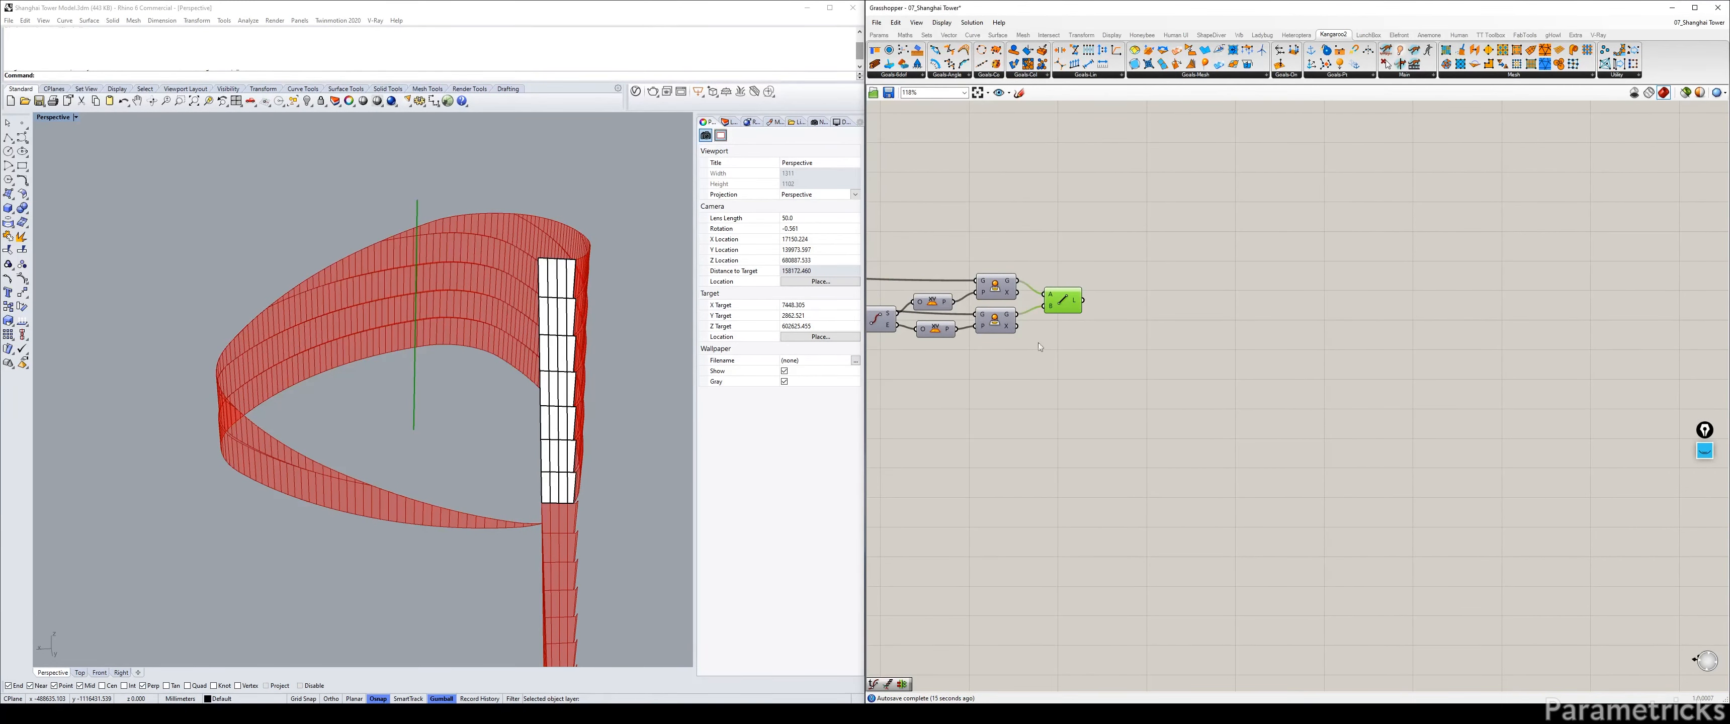
right_click_drag(1039, 346, 1241, 325)
left_click(1011, 314)
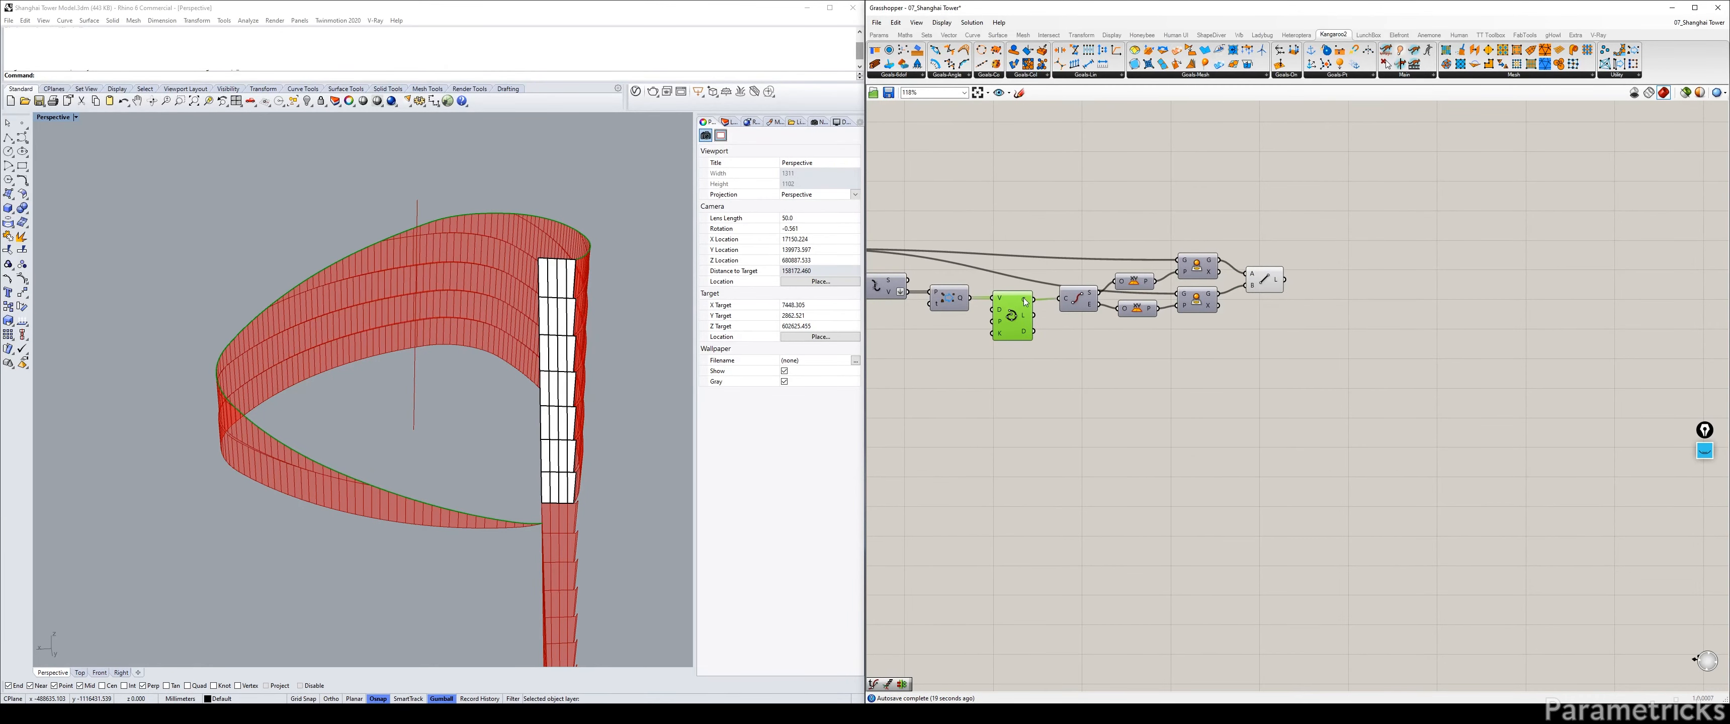
double_click(1128, 386)
type("divide")
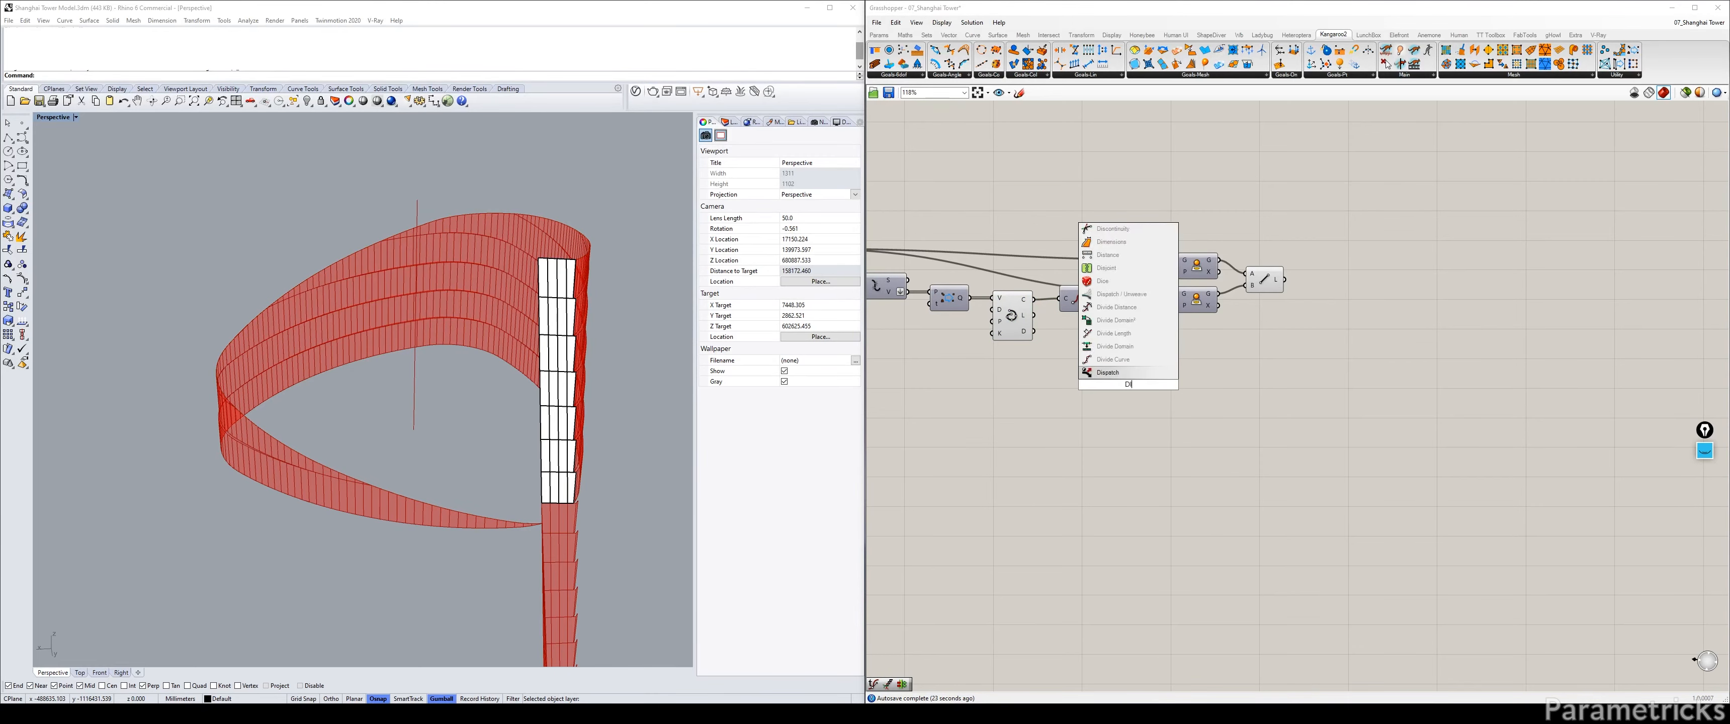
key("Return")
scroll(1089, 334, "up", 2)
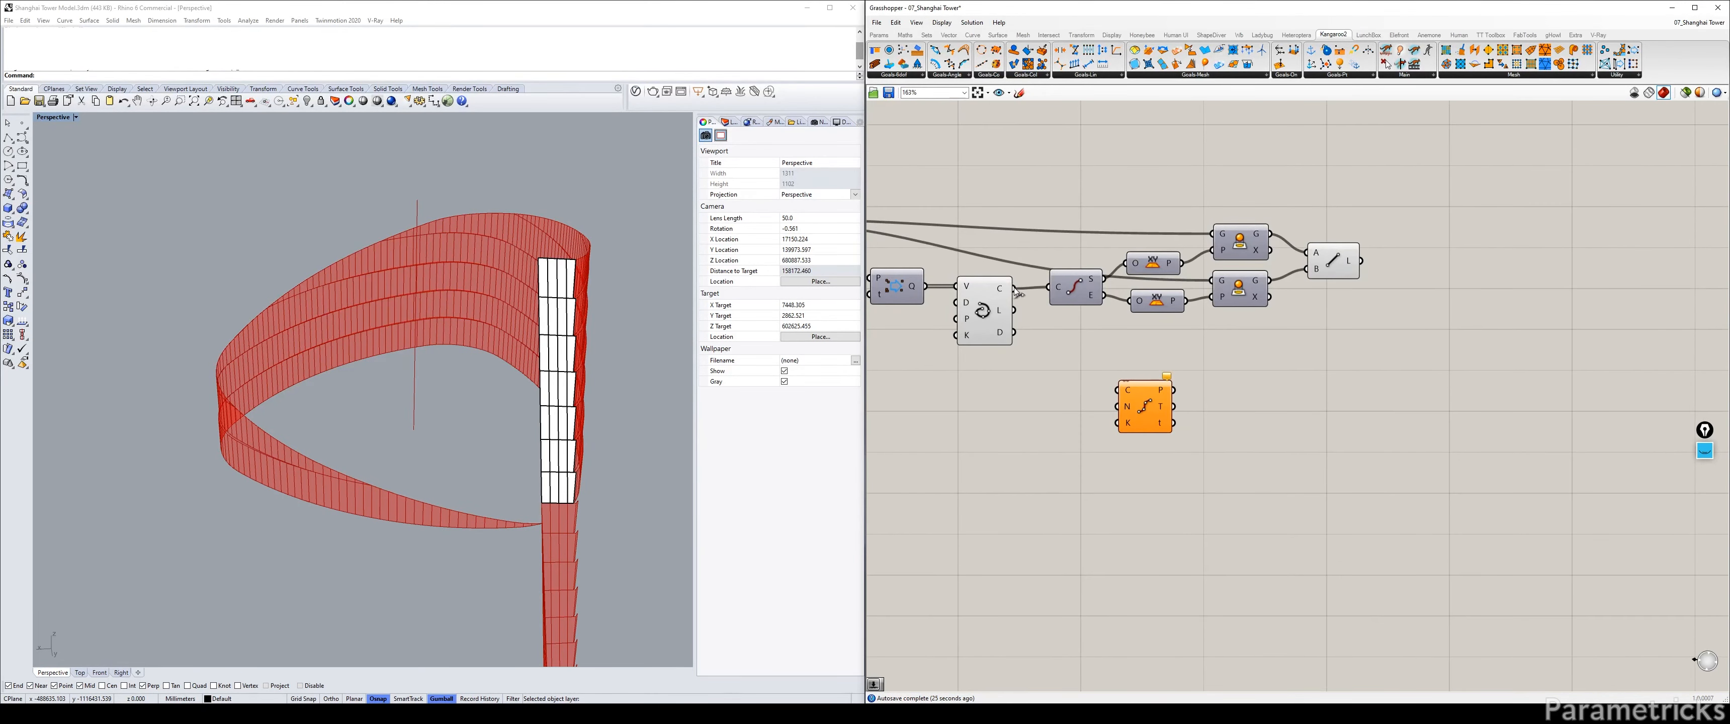
left_click_drag(1014, 289, 1182, 376)
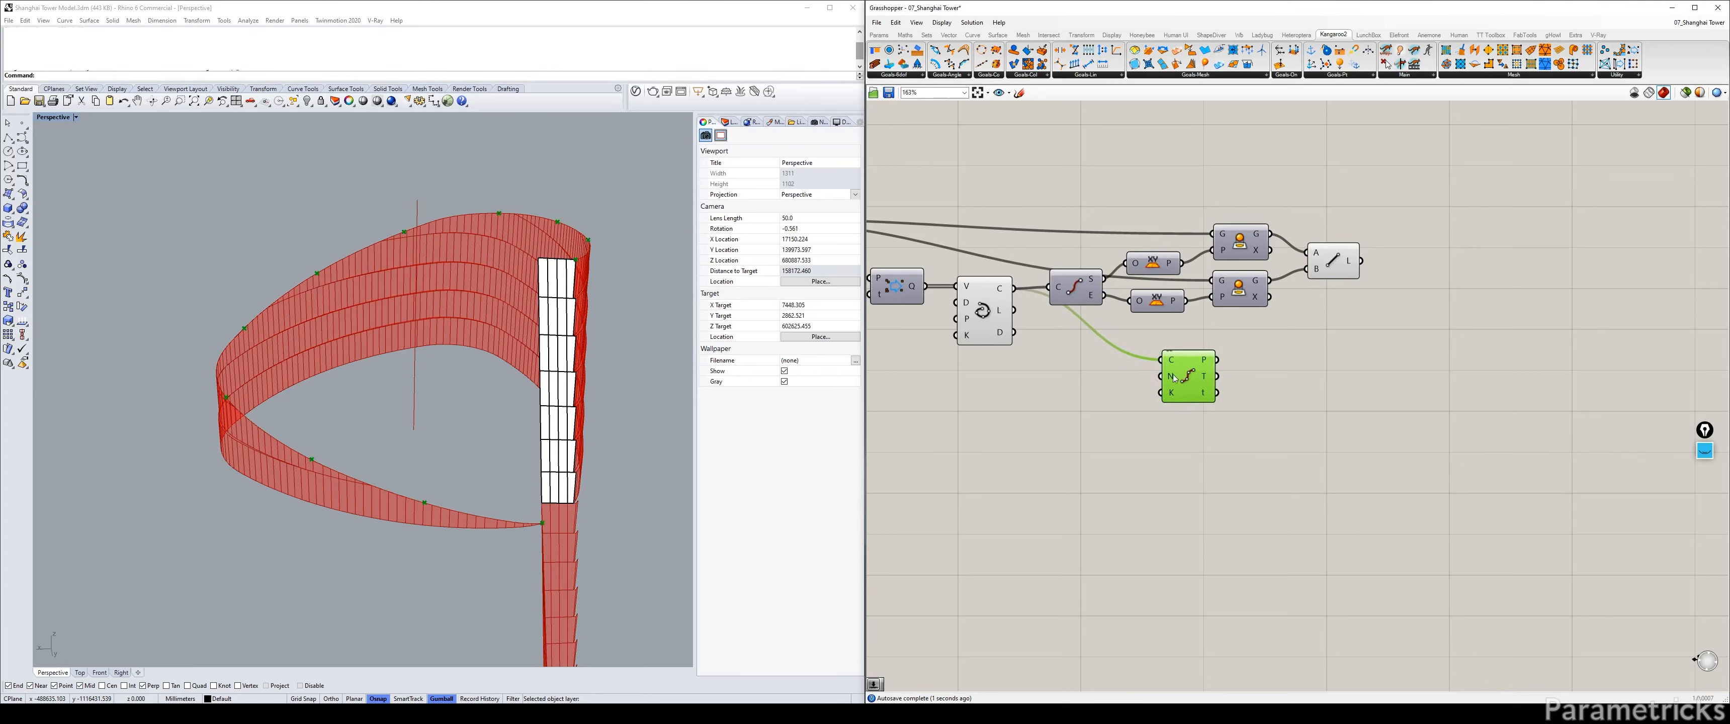
Add a number slider, connect it to Divide Curve's count input, and set the count to 50.
double_click(1079, 373)
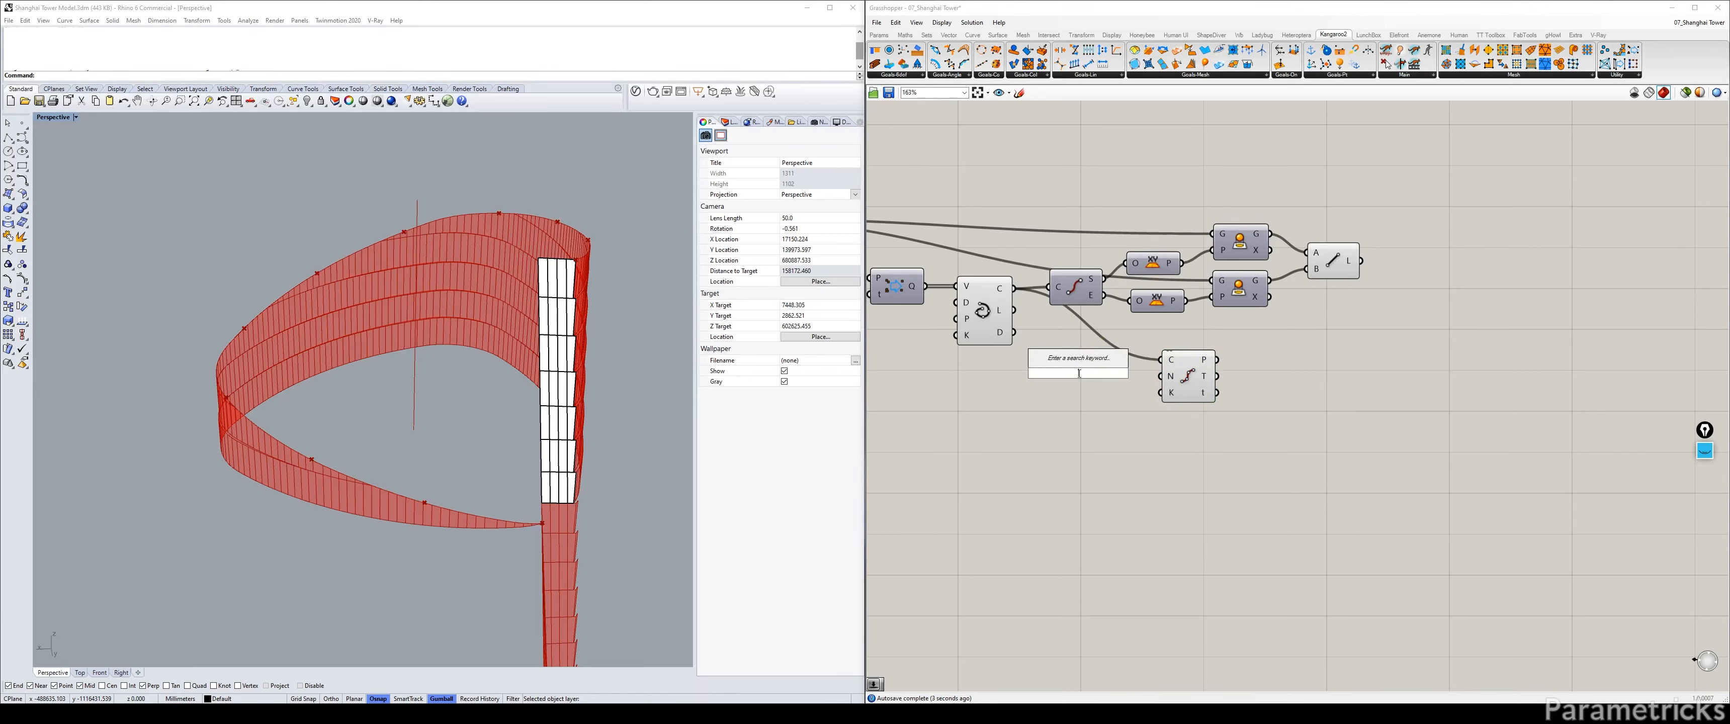
type("10<")
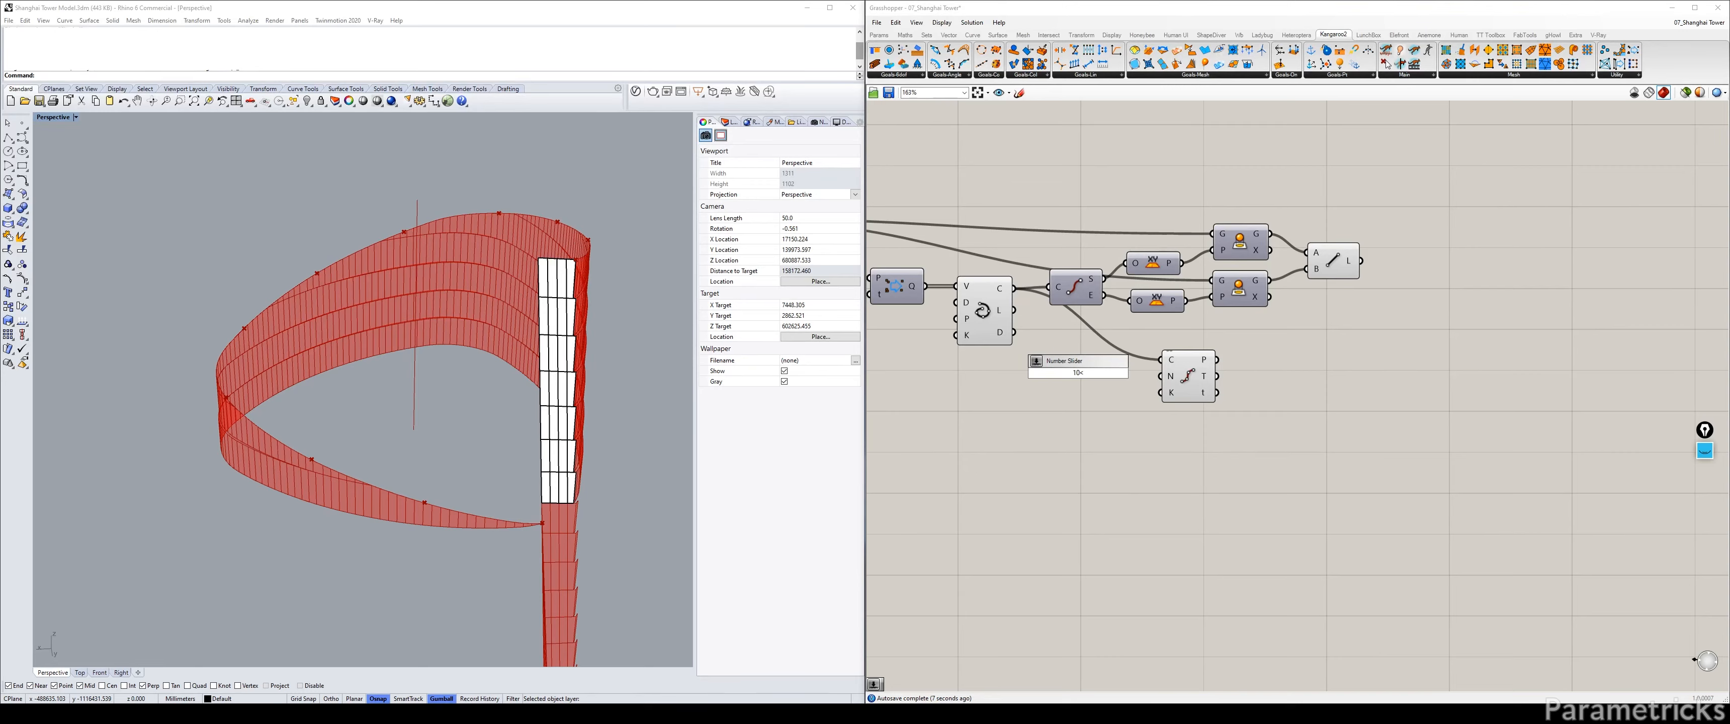
type("1")
key("Return")
left_click_drag(997, 315, 1161, 376)
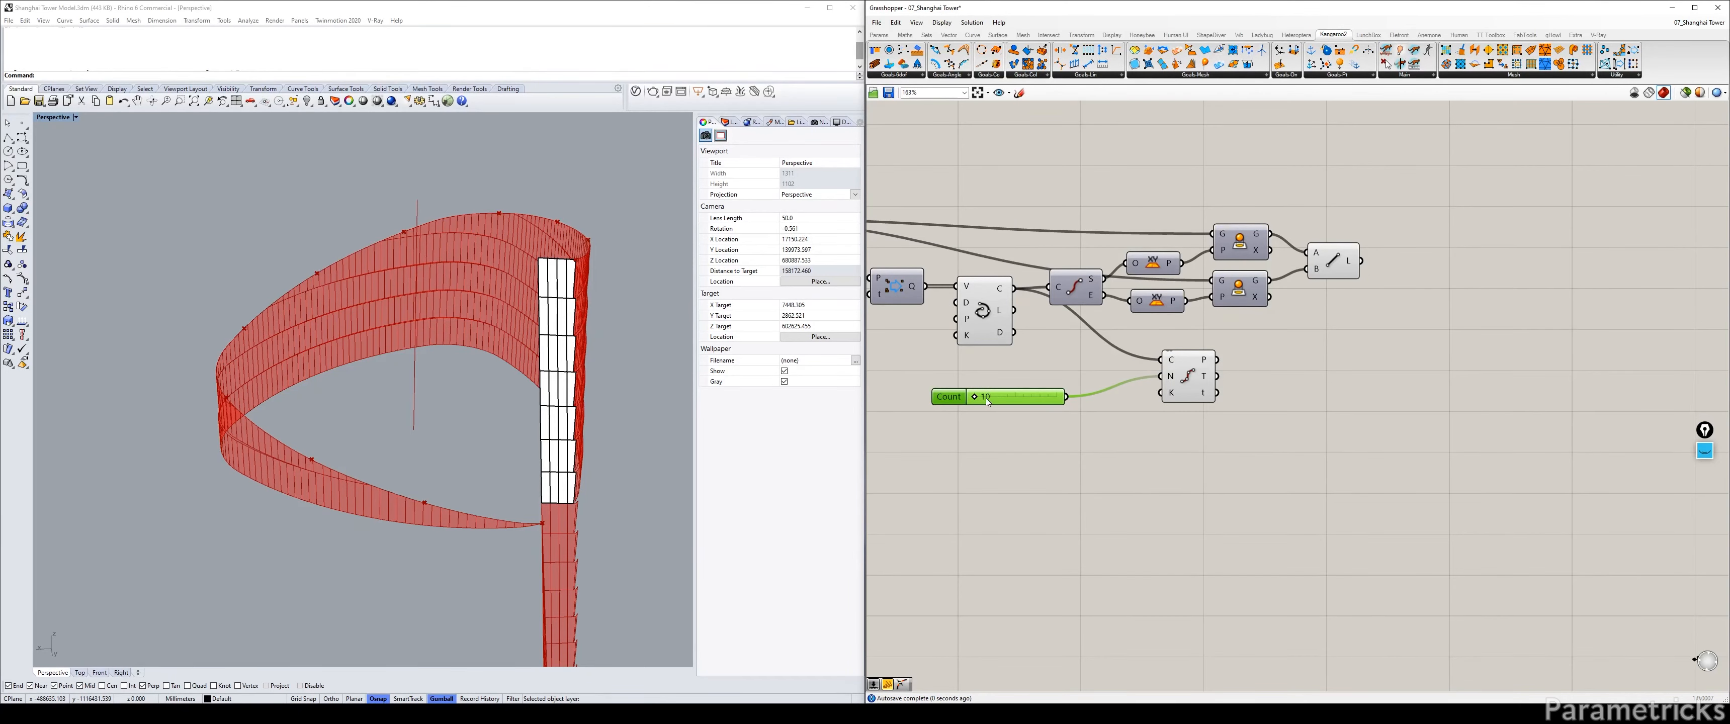
left_click_drag(987, 397, 1023, 398)
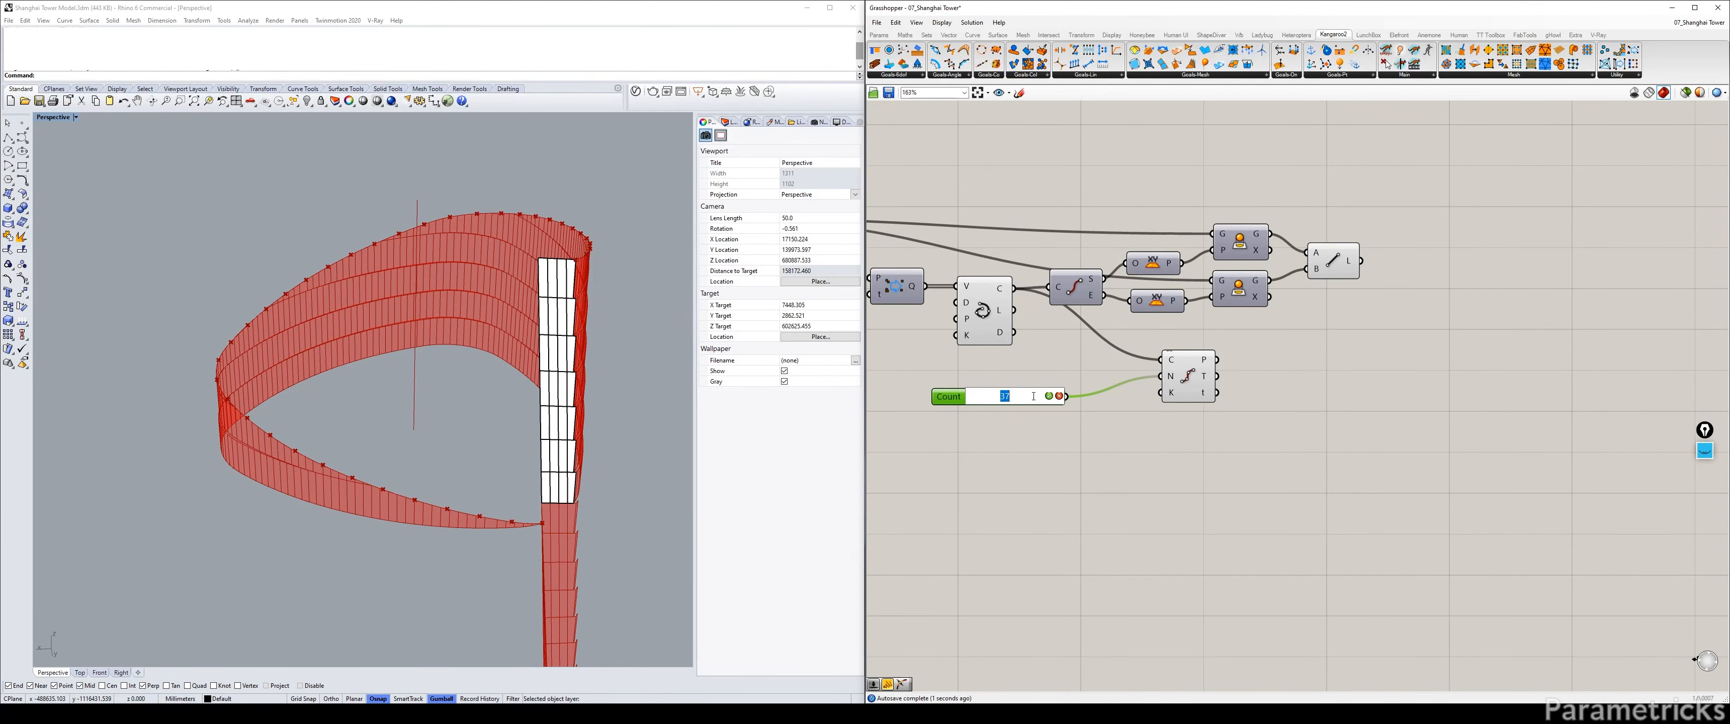
right_click_drag(1245, 336, 1191, 347)
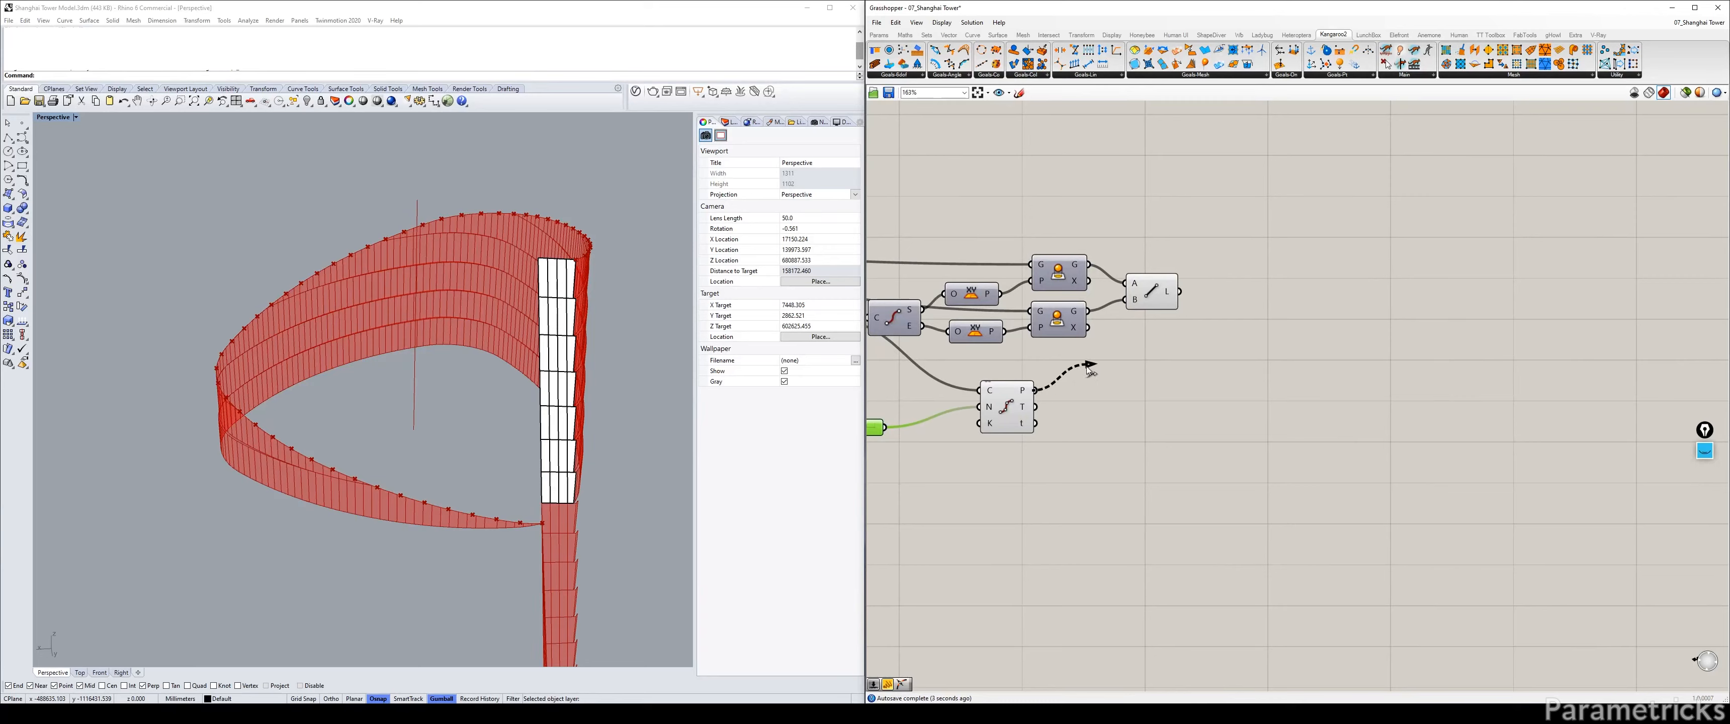
Add a Curve Closest Point component with the division points as its points and the vertical line as its curve.
left_click(1014, 406)
double_click(1203, 390)
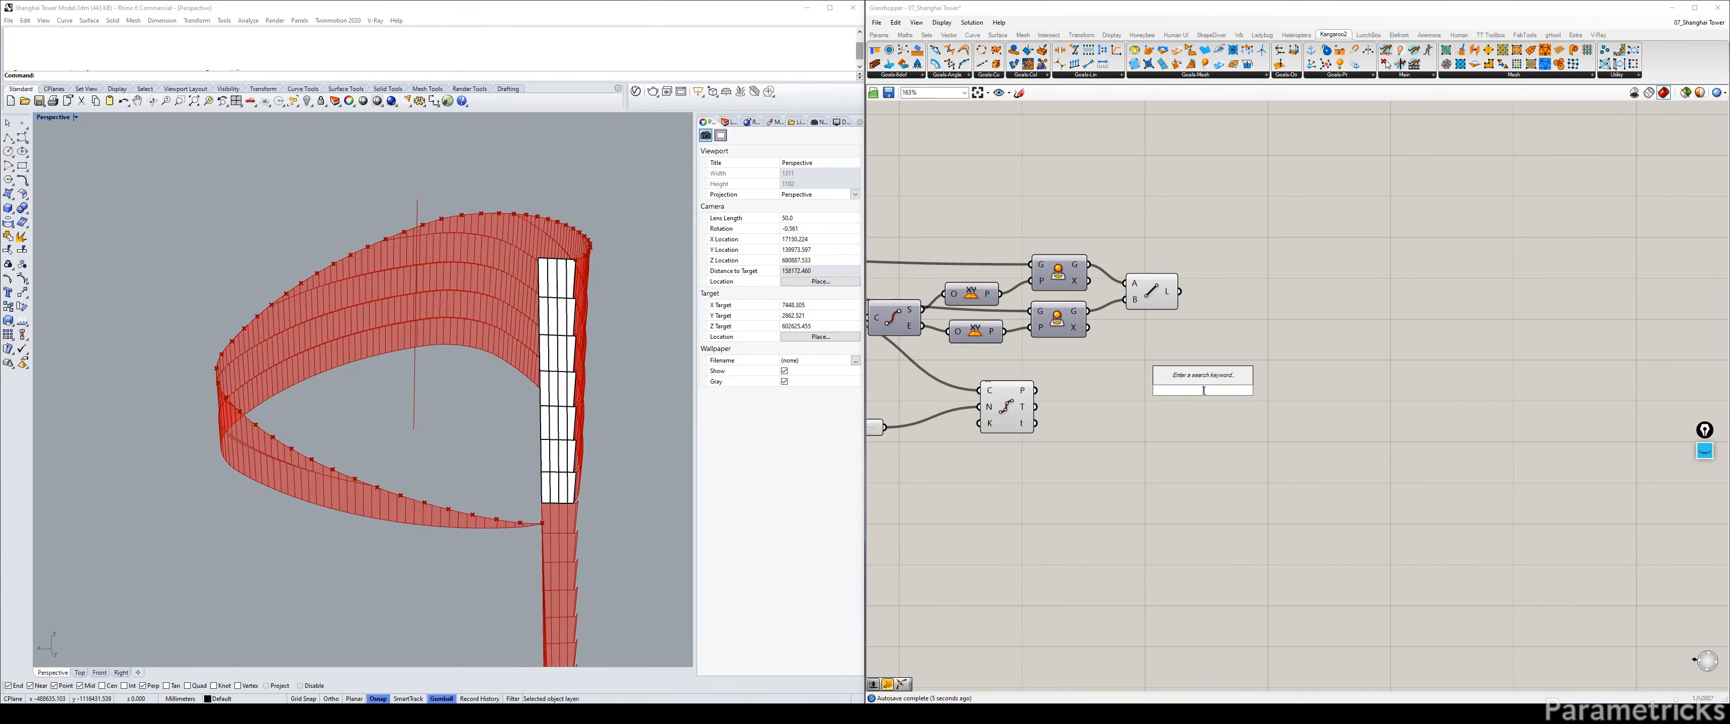
type("POINT CLOSES")
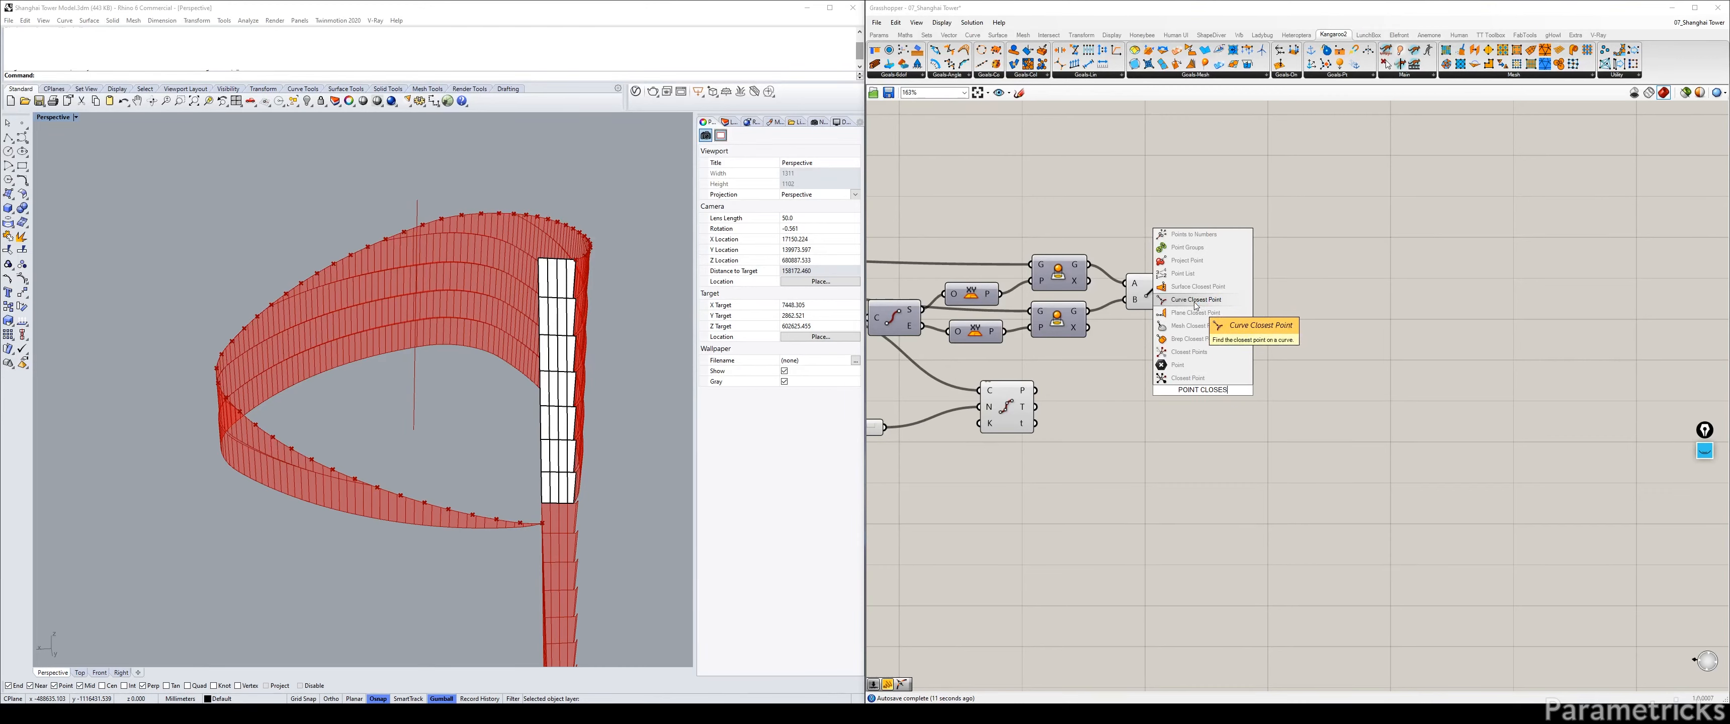
left_click(1211, 300)
left_click_drag(1036, 390, 1255, 290)
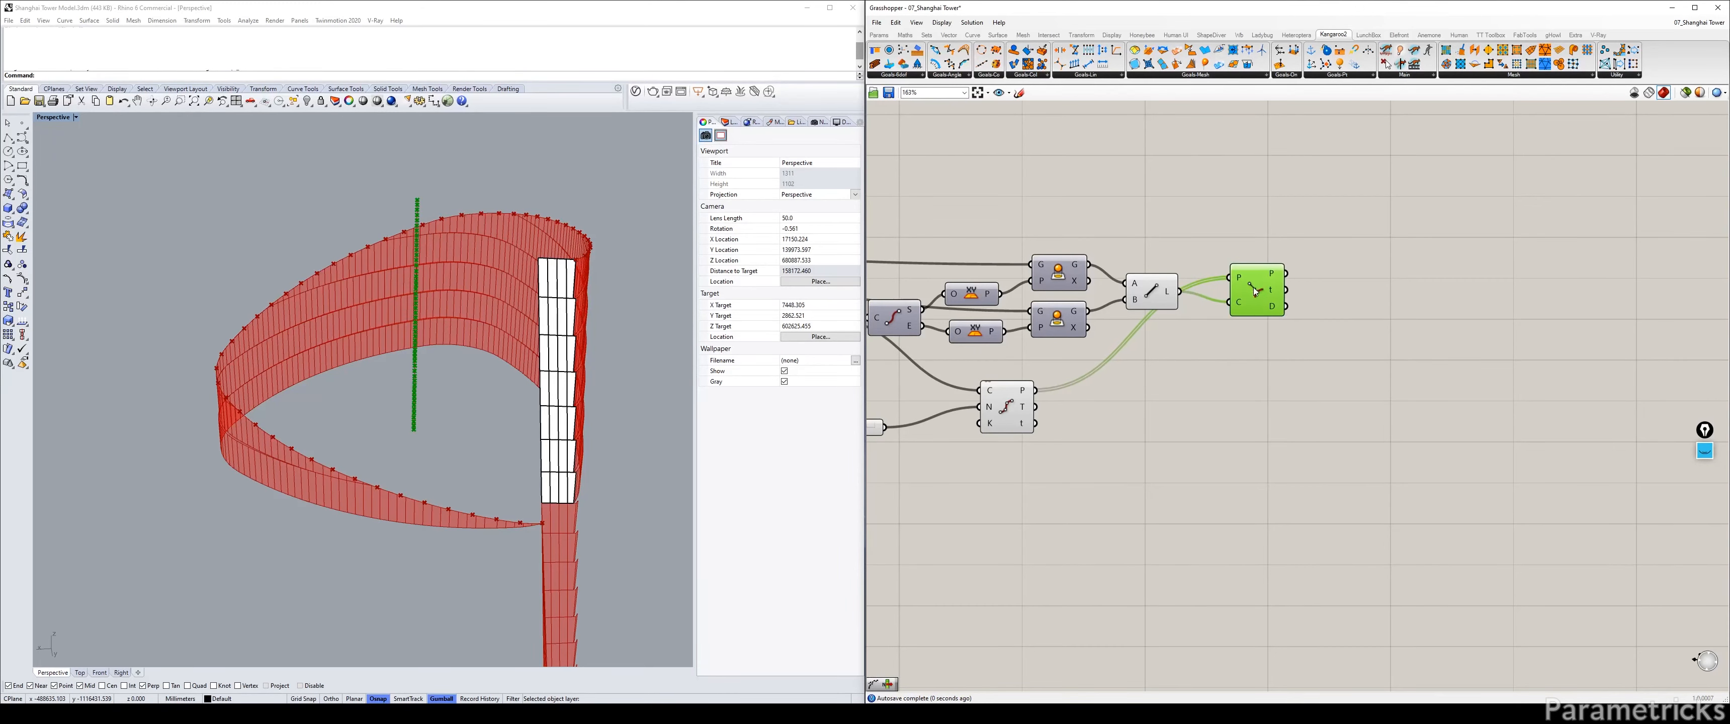
Duplicate the Line component and connect the division points as its start and the closest points as its end.
right_click_drag(473, 383, 463, 388)
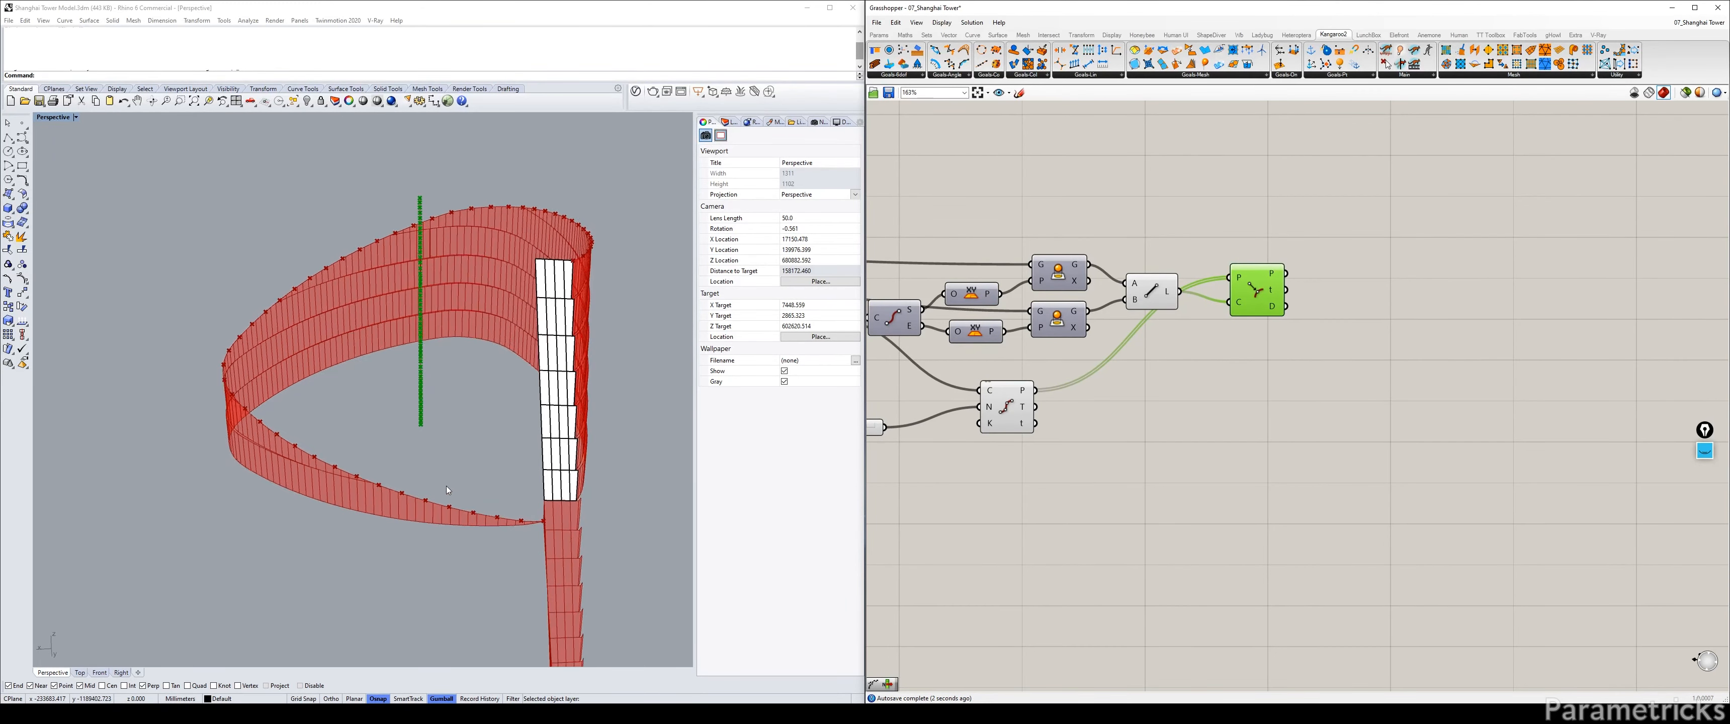
double_click(1241, 464)
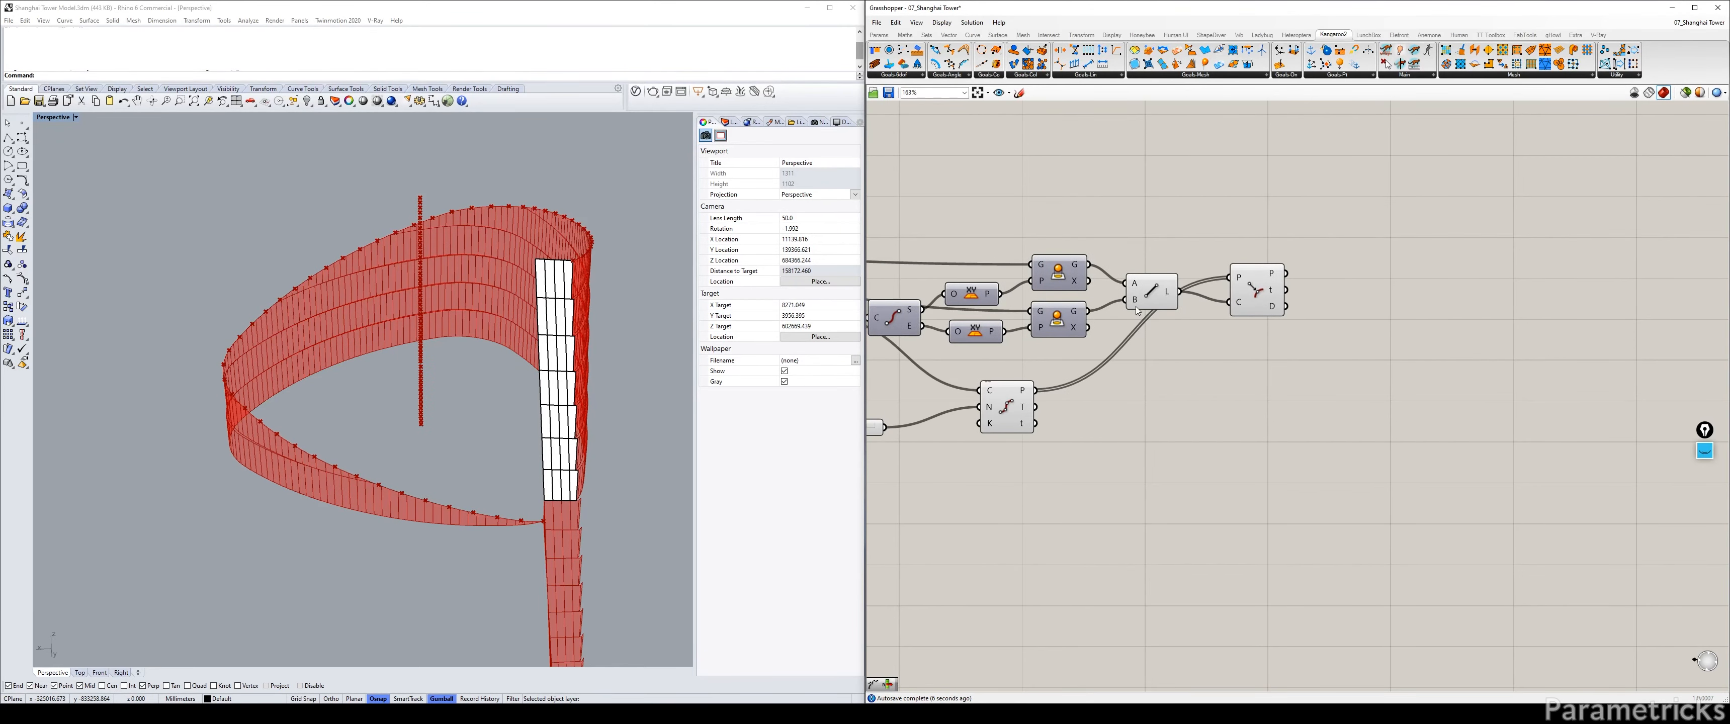
left_click(1159, 286)
left_click_drag(1389, 340, 1407, 300, "alt")
left_click(1028, 398)
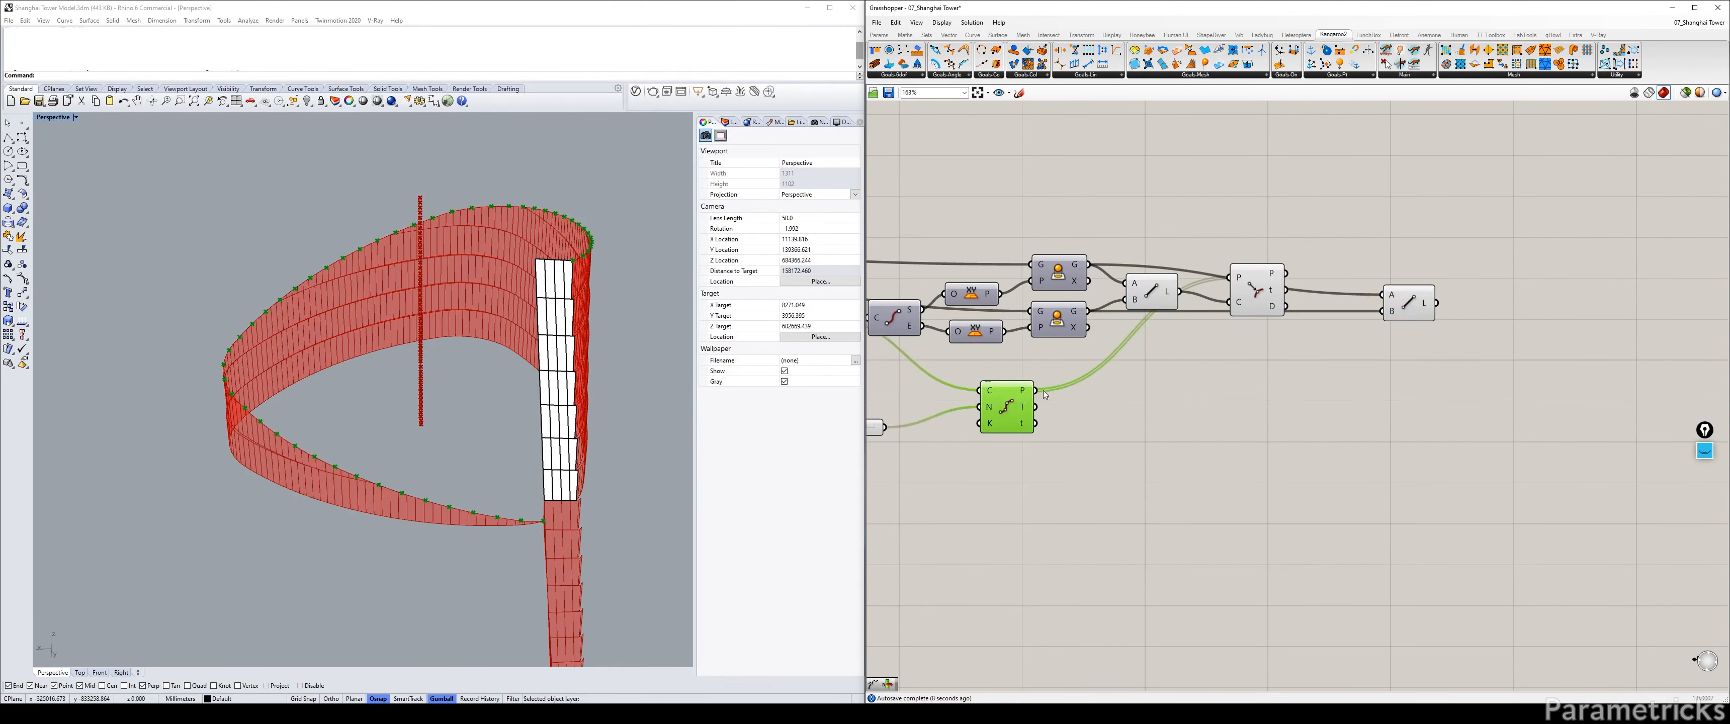
left_click_drag(1036, 389, 1383, 294)
left_click_drag(1286, 274, 1383, 311)
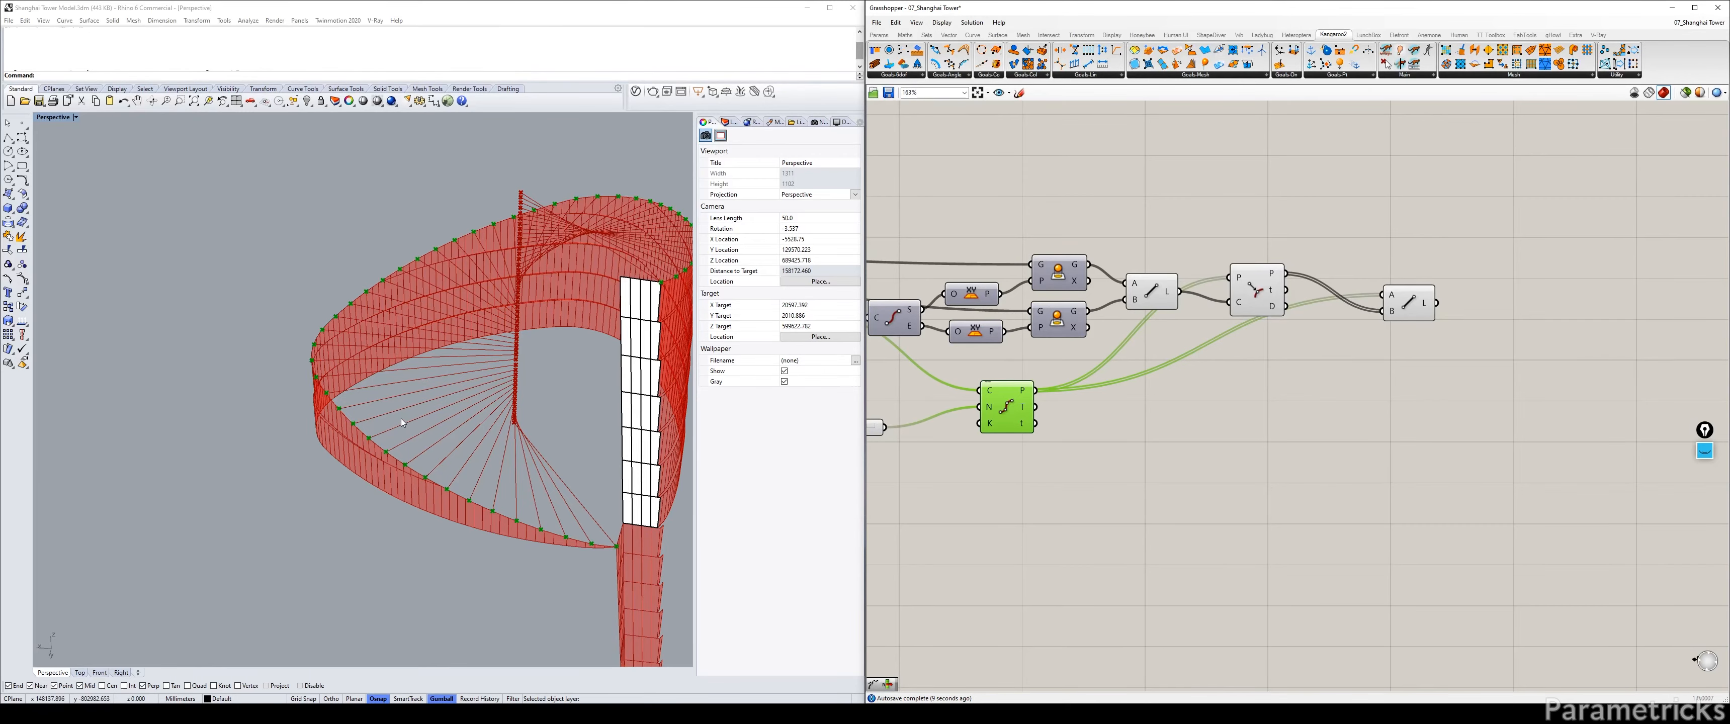
Hide the previews of the axis Line, Curve Closest Point and Divide Curve components, and reposition the second Line component.
right_click_drag(1035, 370, 1127, 366)
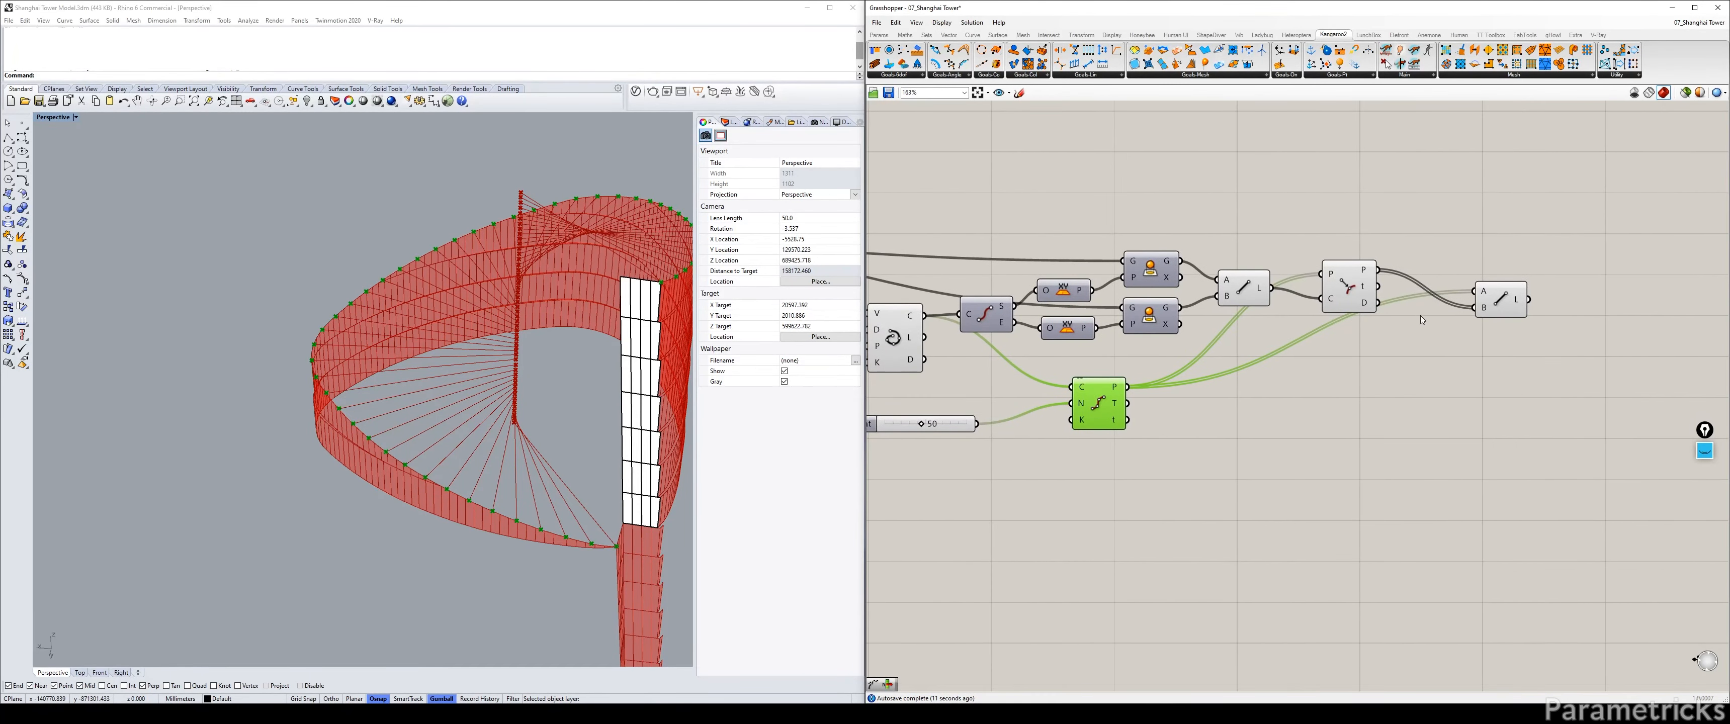
left_click(893, 338)
left_click(1243, 288)
left_click(1347, 288)
right_click_drag(955, 378, 1048, 377)
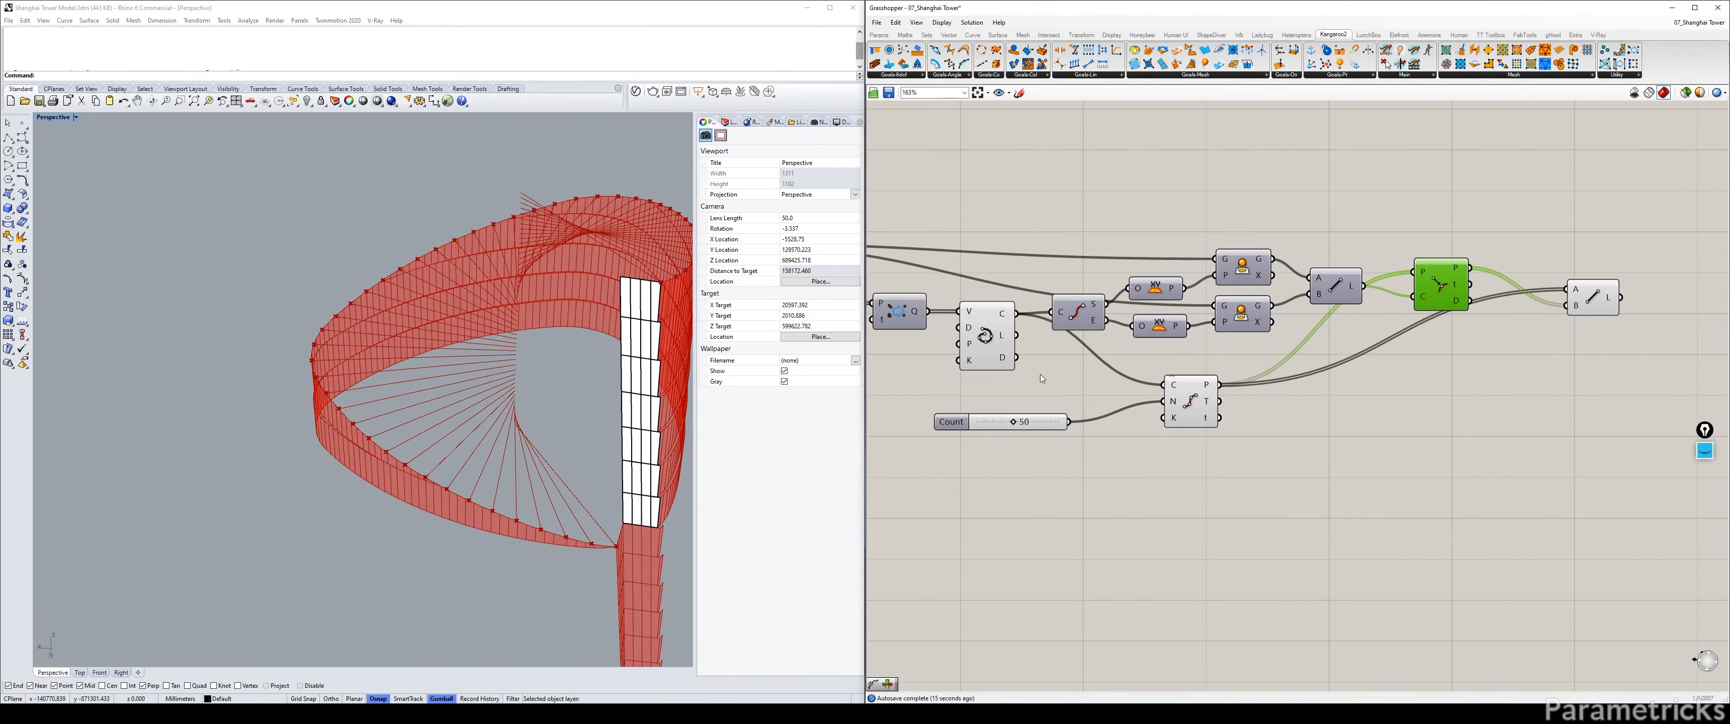
mouse_move(1014, 424)
left_mouse_down()
mouse_move(968, 424)
mouse_move(1033, 424)
left_mouse_up()
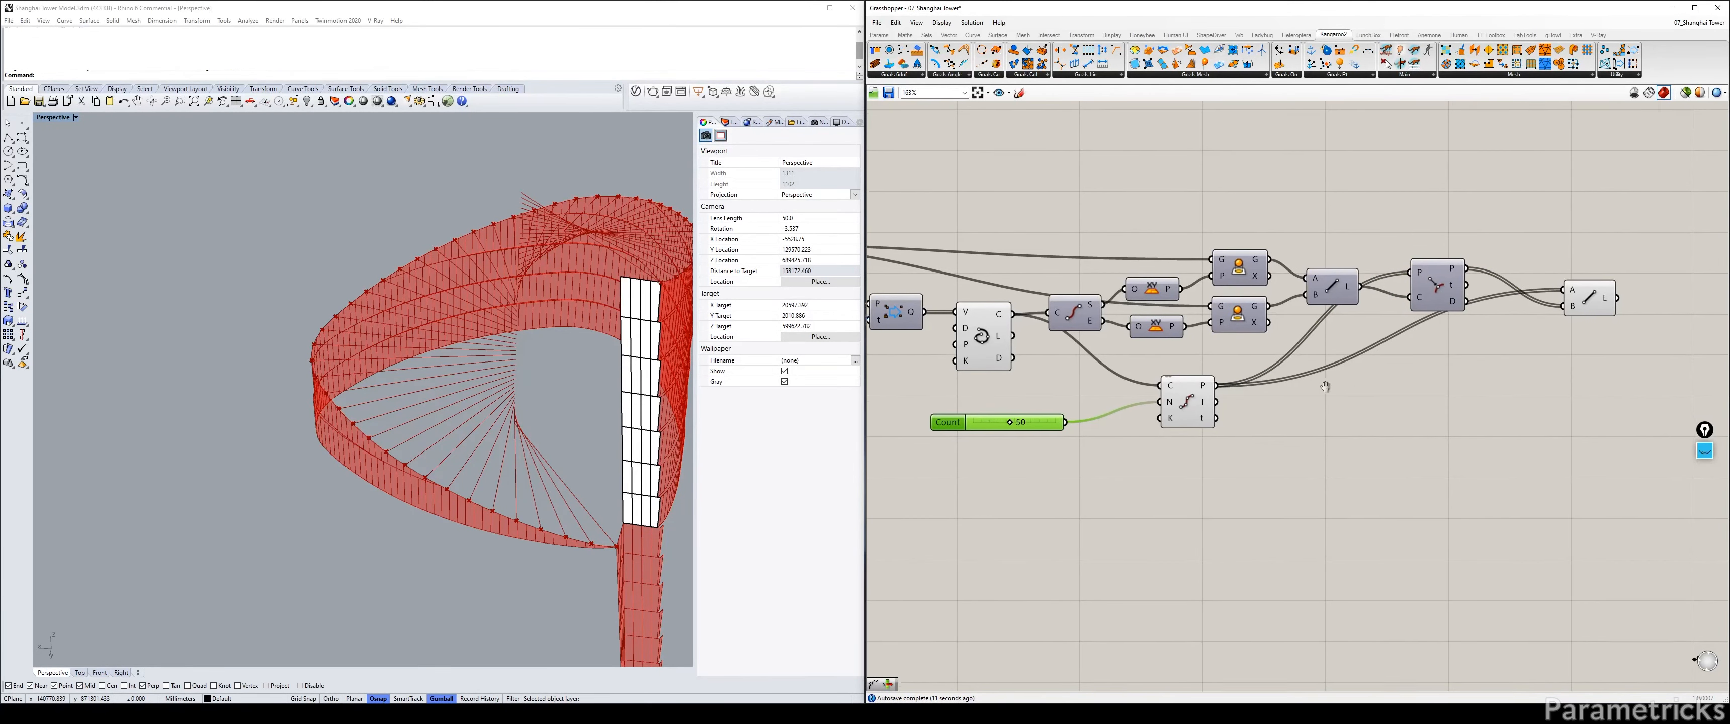
right_click_drag(1410, 372, 1281, 386)
left_click(1078, 423)
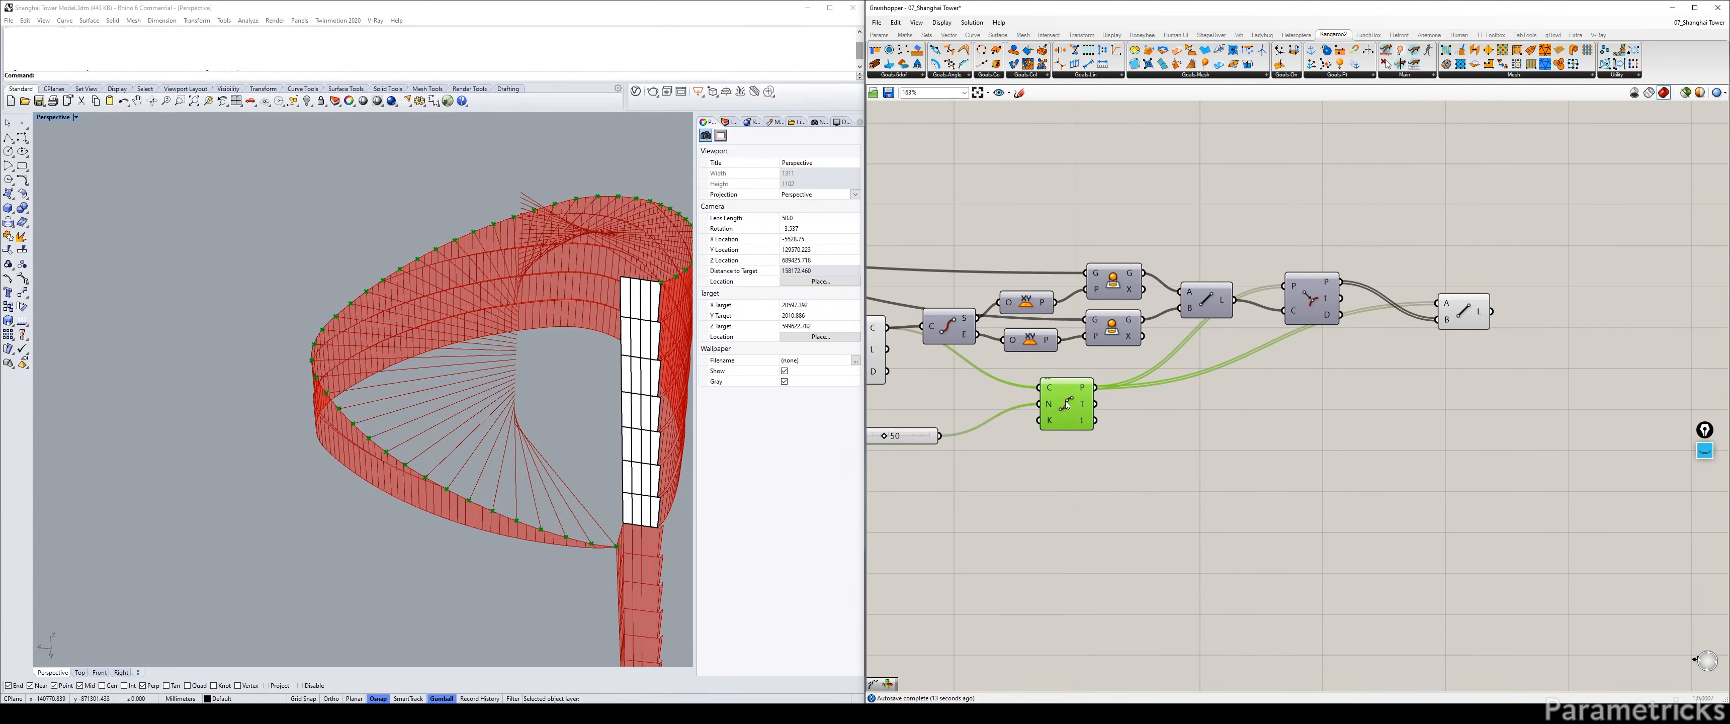
right_click_drag(1463, 330, 1164, 346)
left_click_drag(1165, 330, 1147, 345)
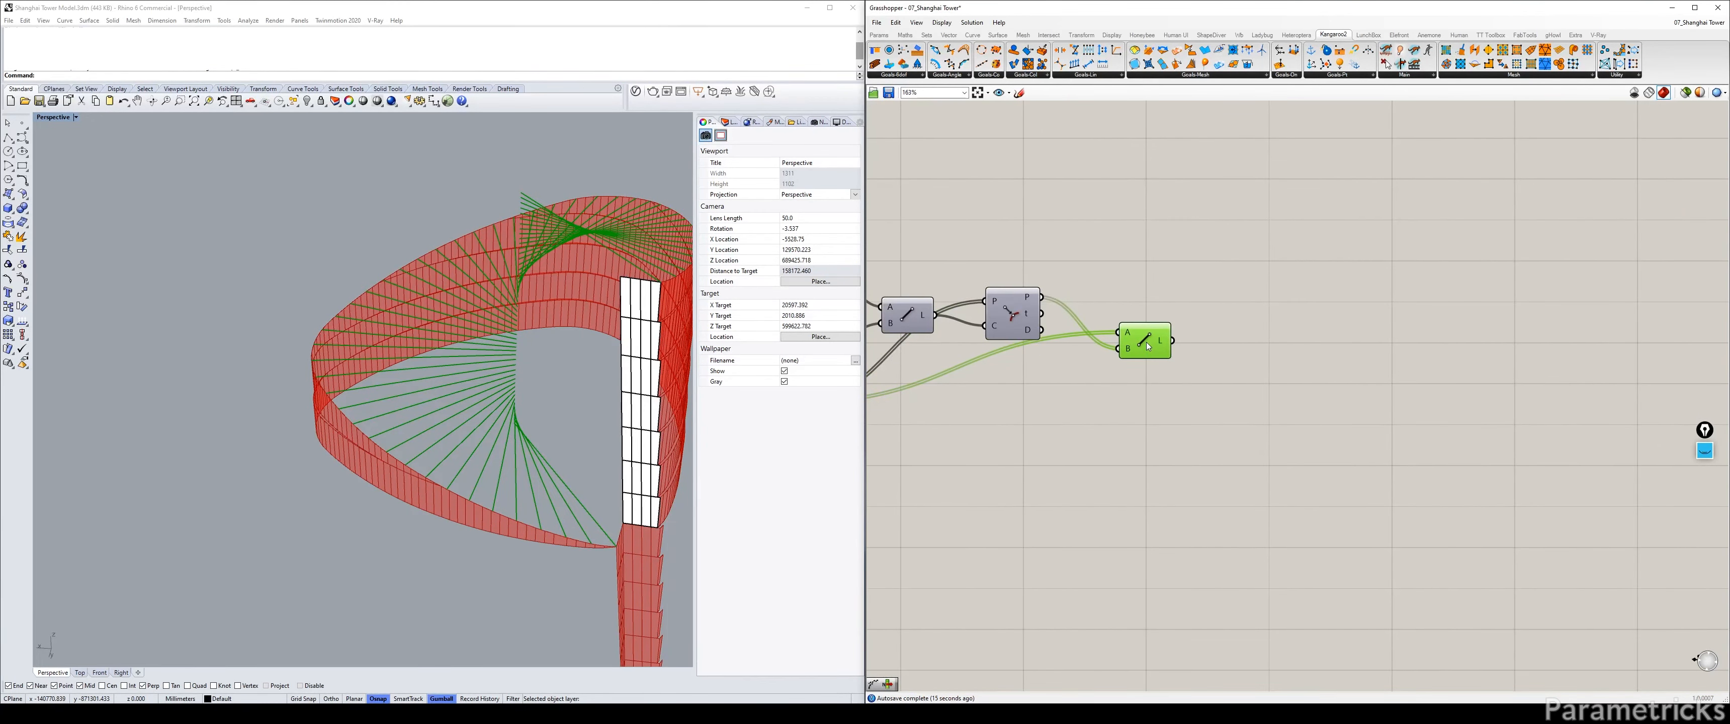
scroll(1202, 383, "down", 3)
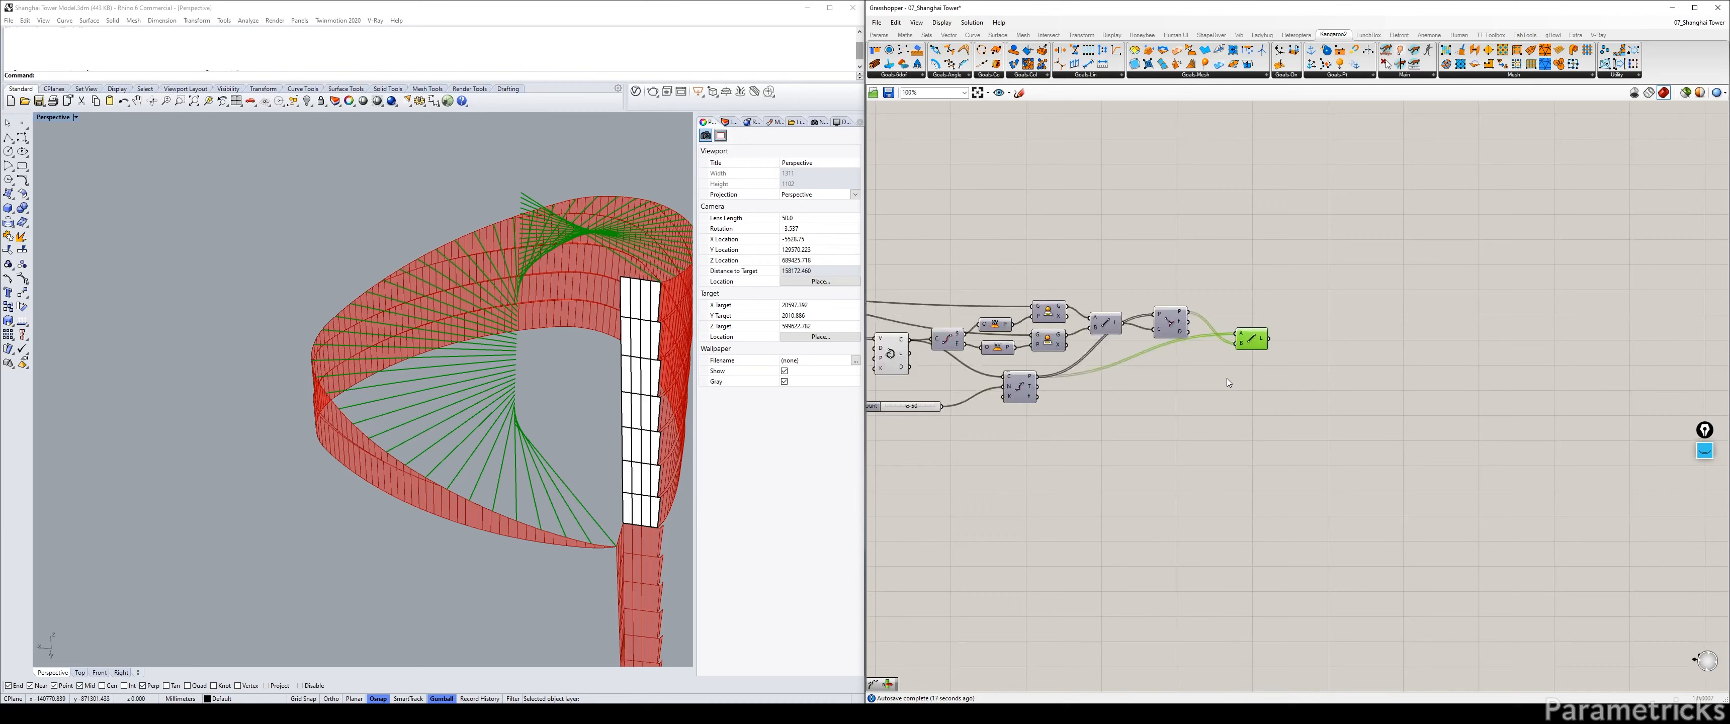
Add a Vector 2Pt component near the second Line component.
double_click(1158, 384)
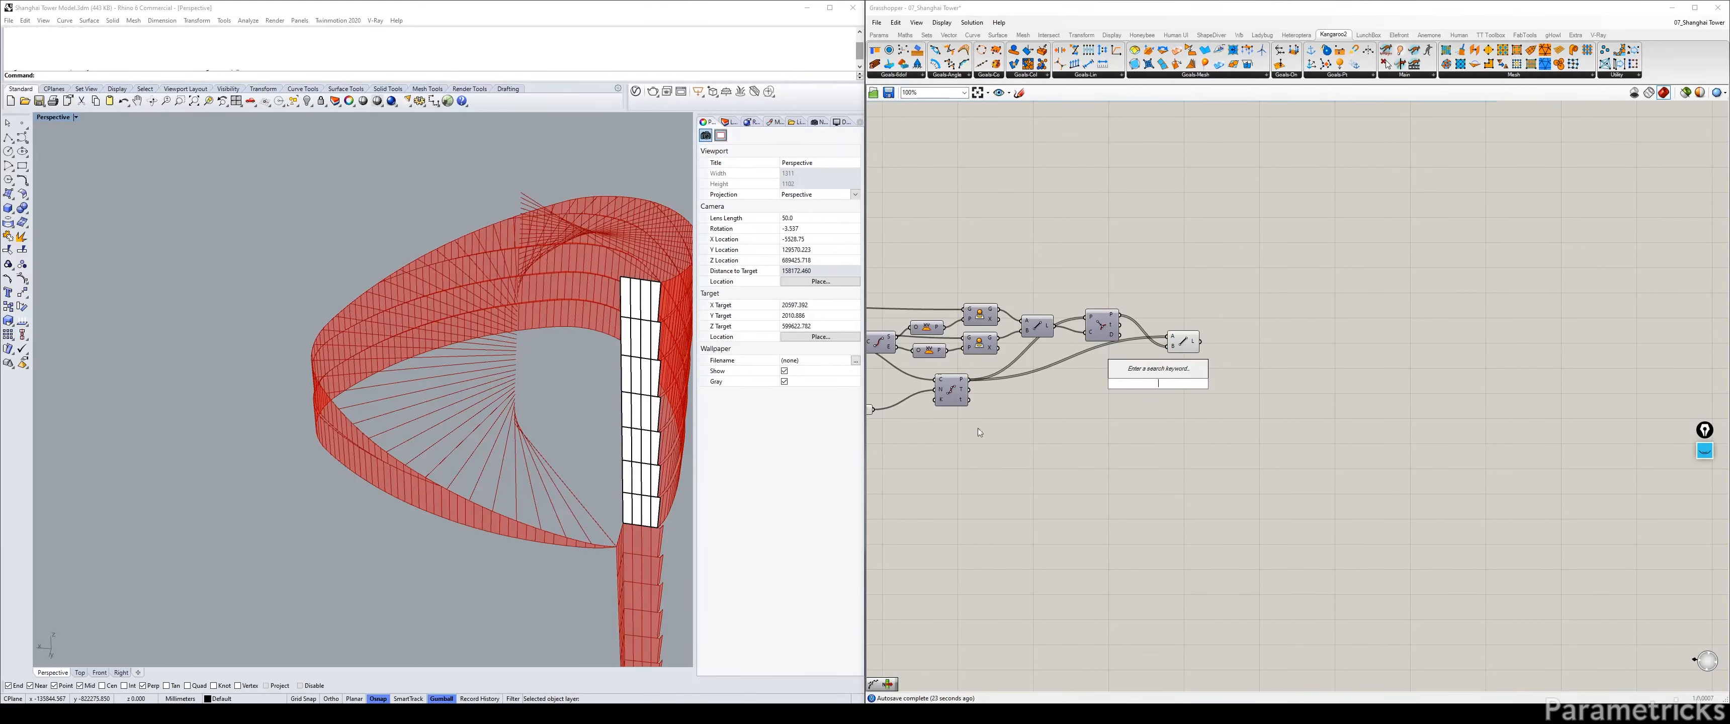
scroll(1065, 422, "up", 2)
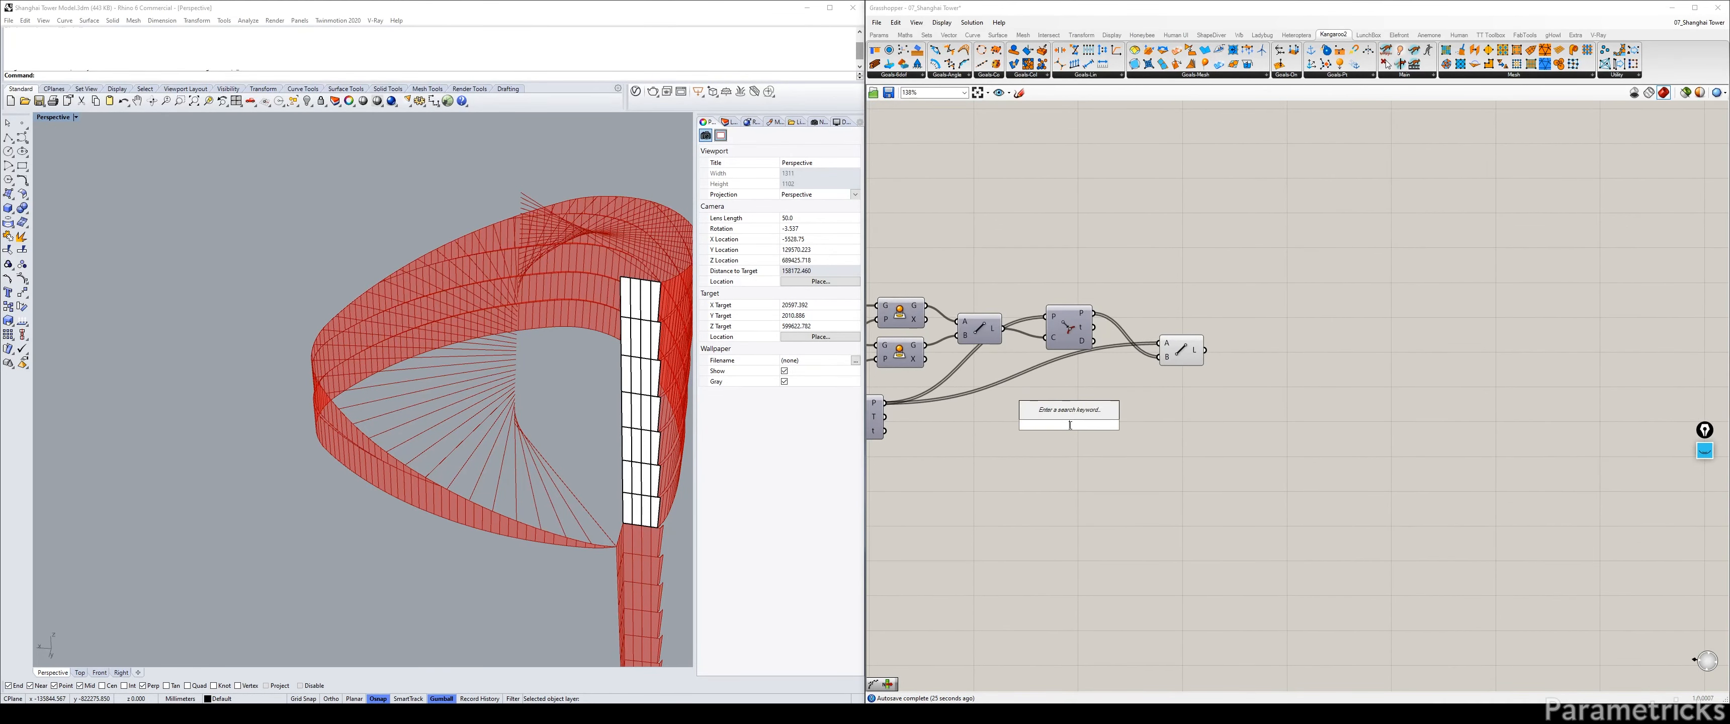
type("vec2")
key("Return")
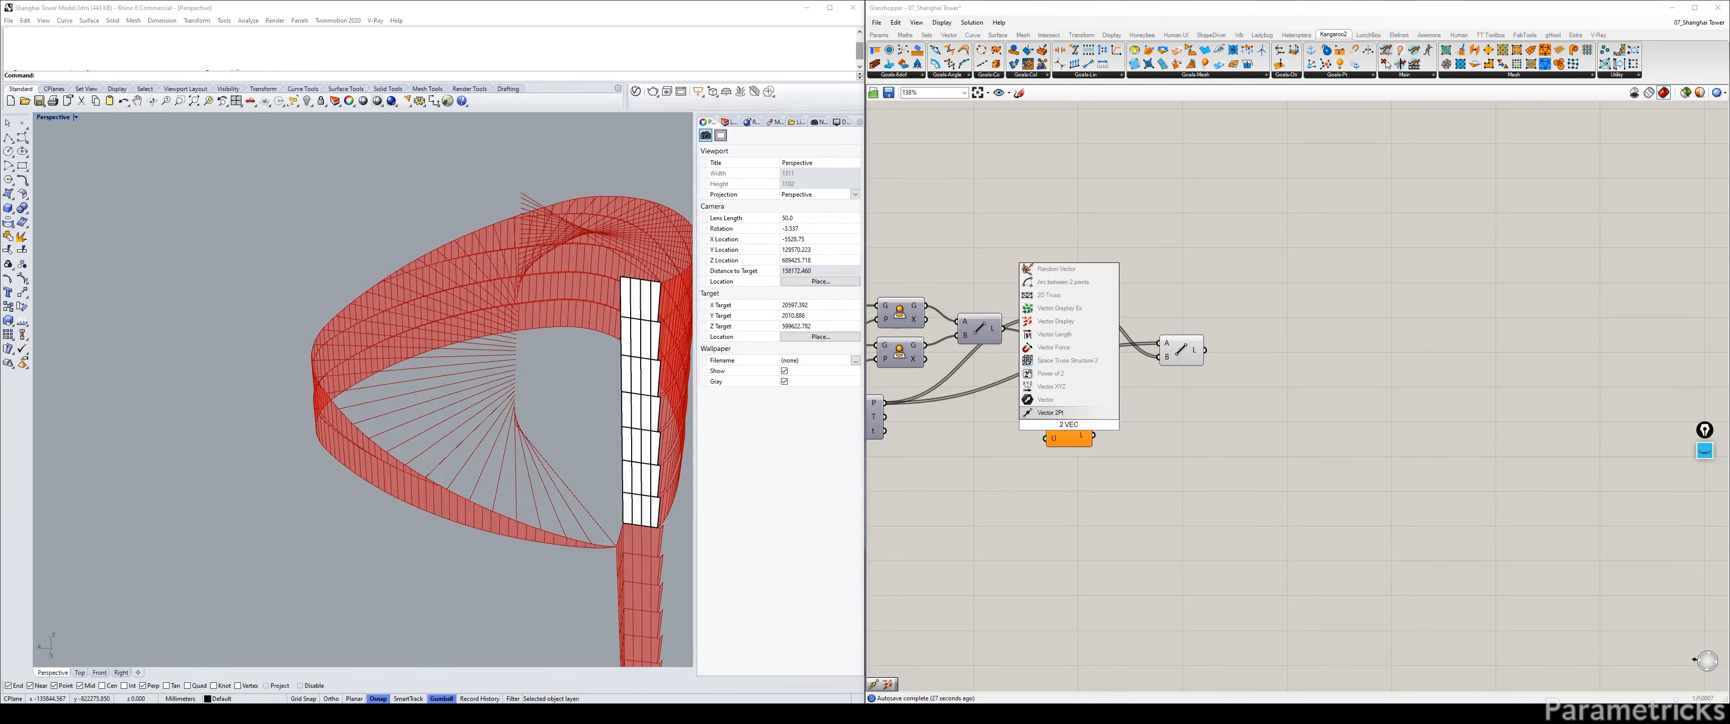
Connect the division points to Vector 2Pt's A input and the curve closest points to its B input.
right_click_drag(885, 408, 958, 406)
left_click(951, 413)
left_click_drag(958, 401, 1119, 410)
left_click_drag(1141, 423, 1301, 288)
left_click_drag(1165, 314, 1332, 299)
right_click_drag(1339, 299, 1169, 307)
left_click(1184, 360)
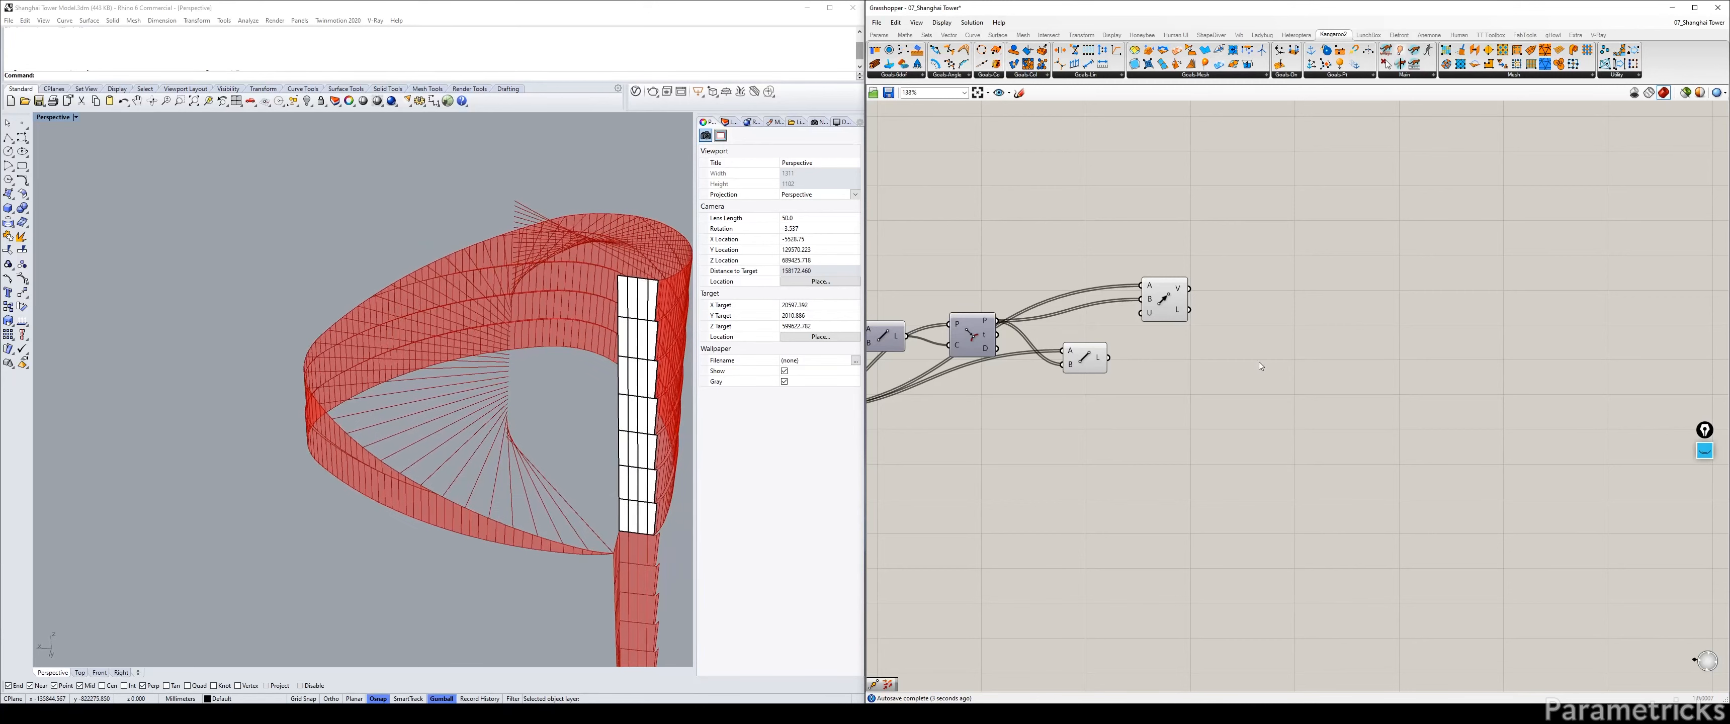
Delete the second Line component and move Vector 2Pt beside Curve Closest Point in its place.
left_click_drag(1072, 359, 1119, 391)
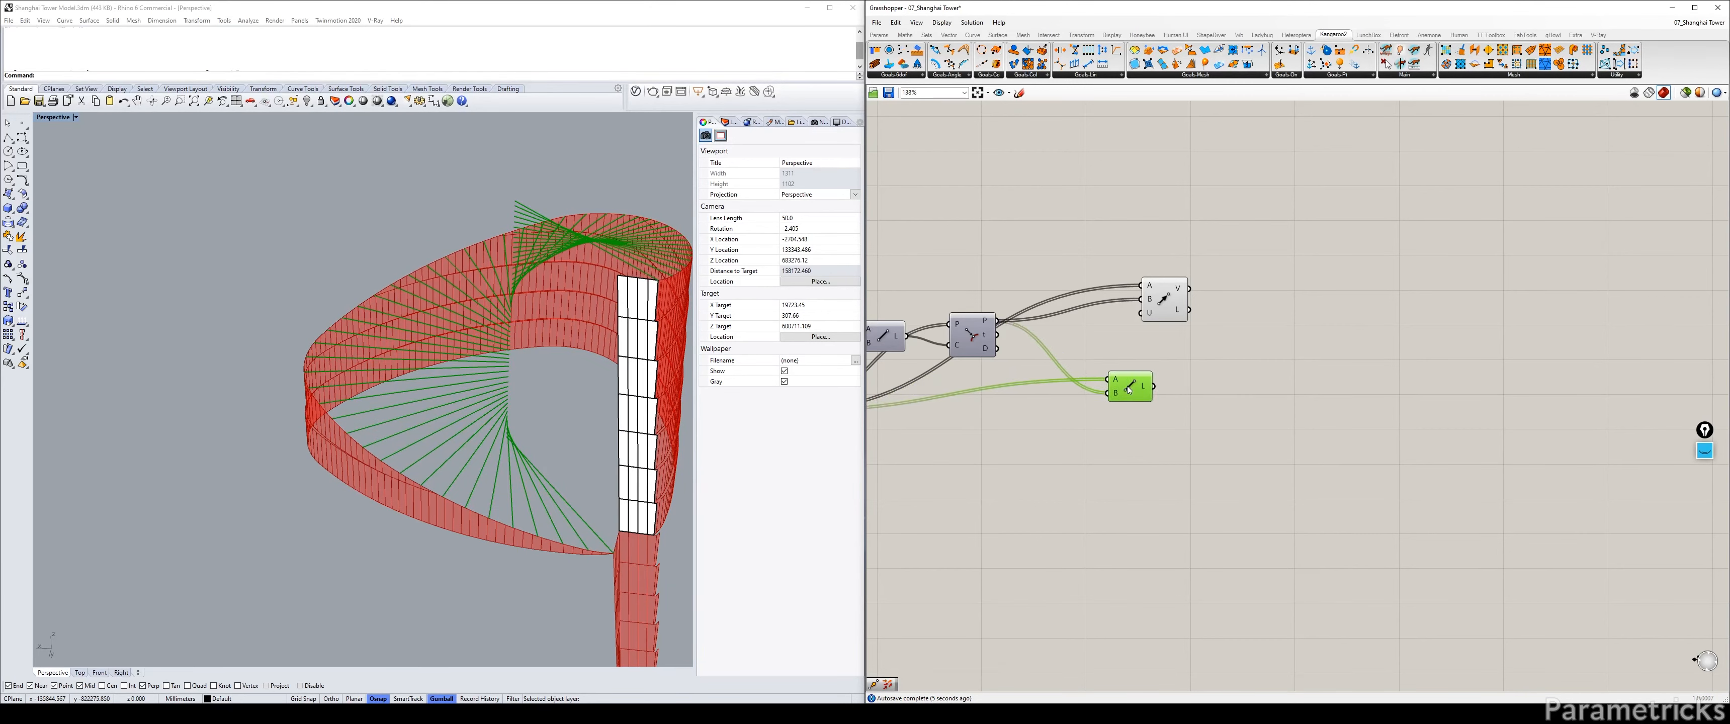
key("Delete")
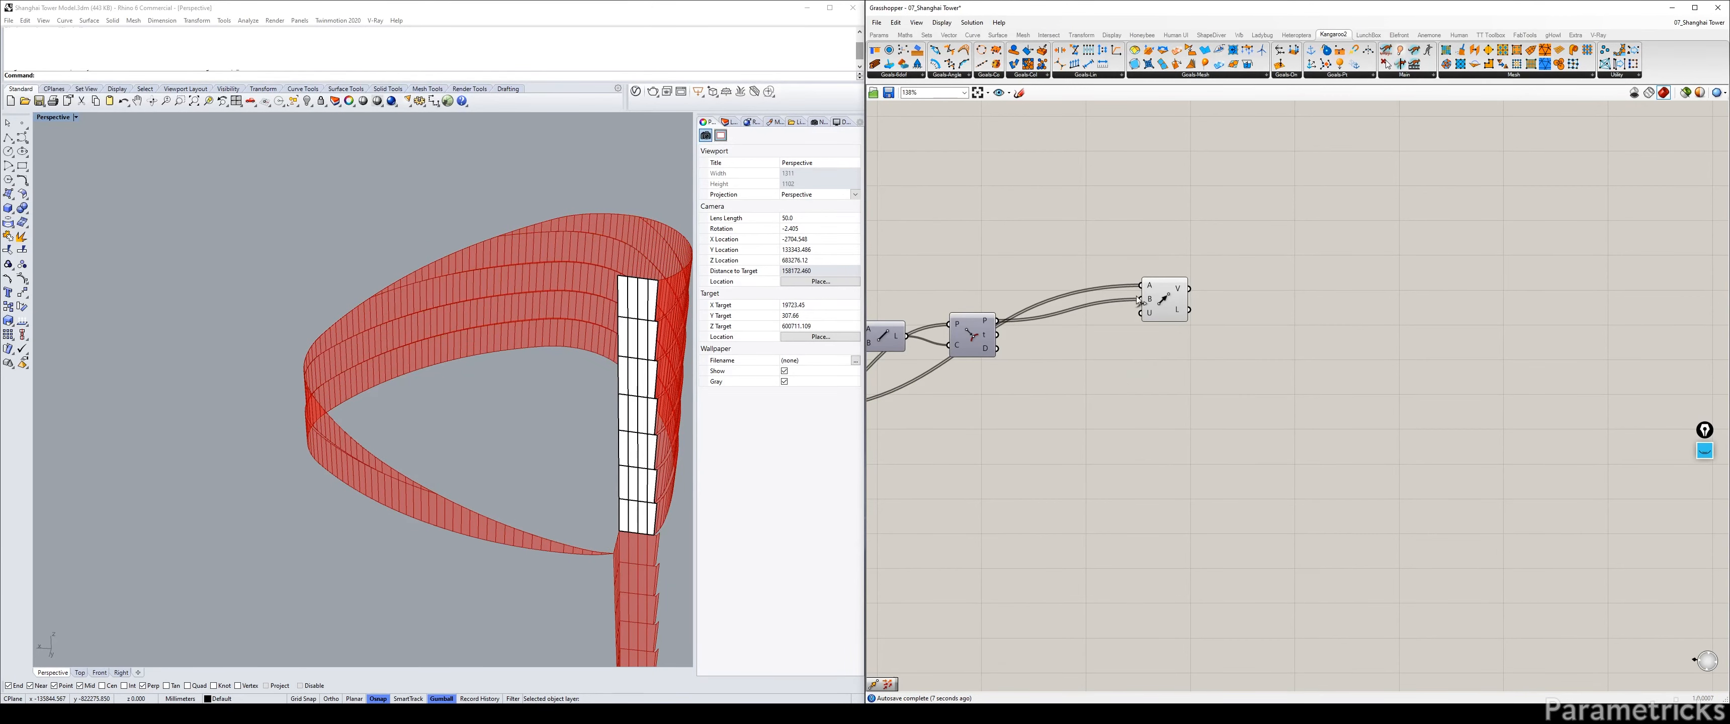
left_click_drag(1159, 288, 1051, 368)
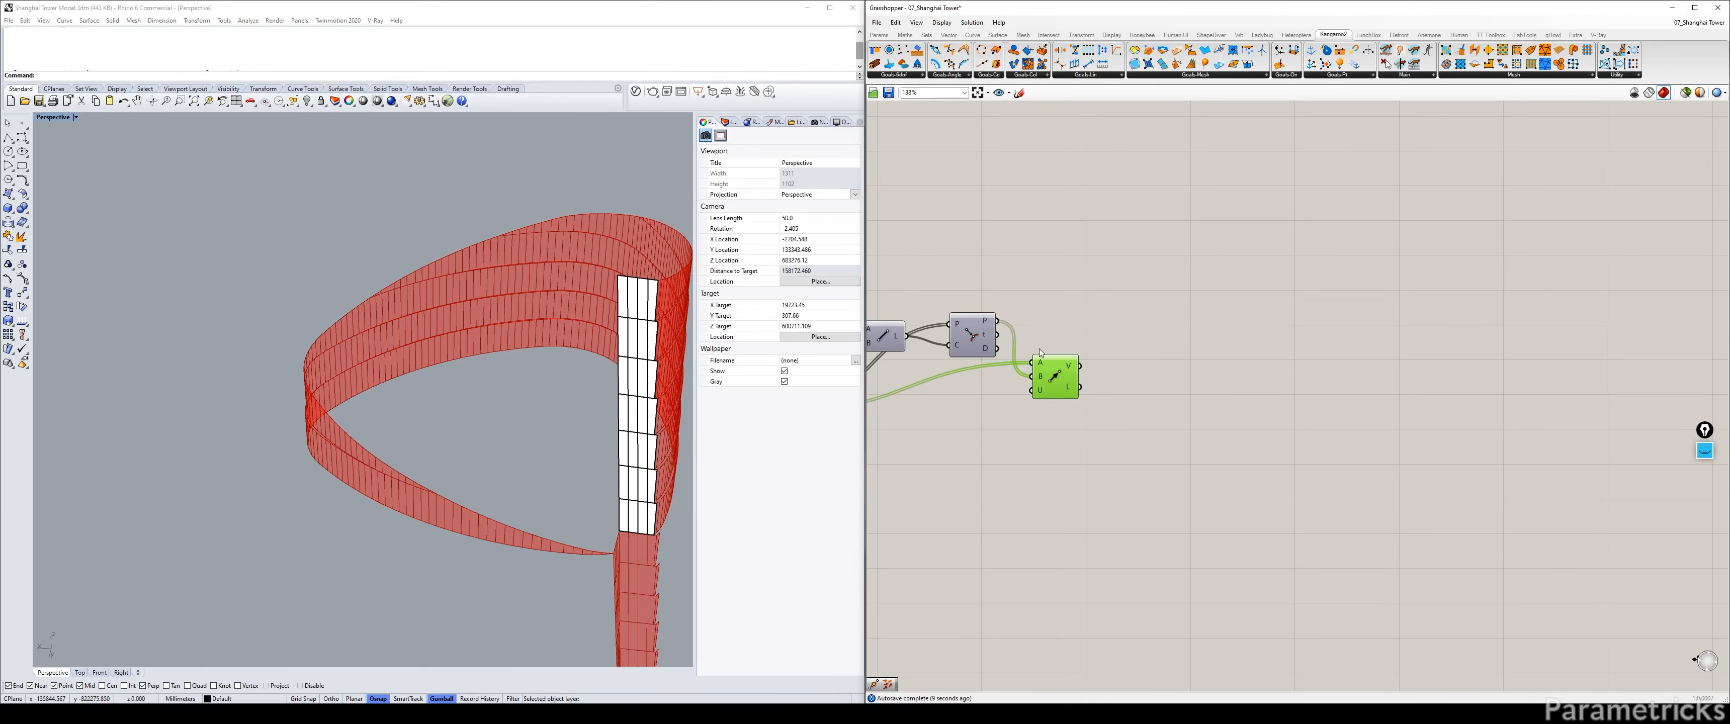
Add a Vector Display Ex component and connect the Vector 2Pt vectors to its V input and the division points to its P input.
double_click(1179, 303)
type("VEC")
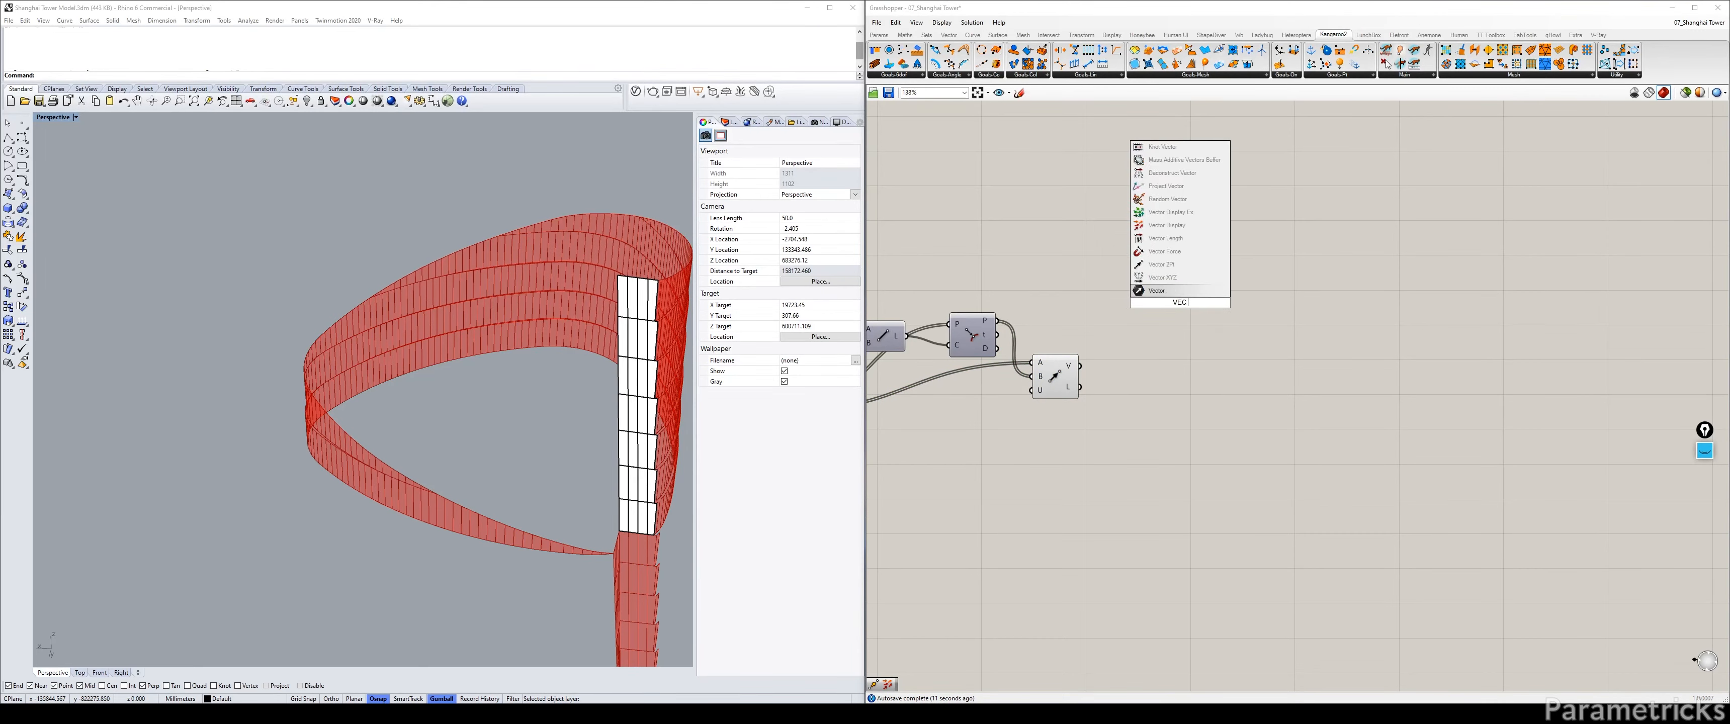
type("TOR DI")
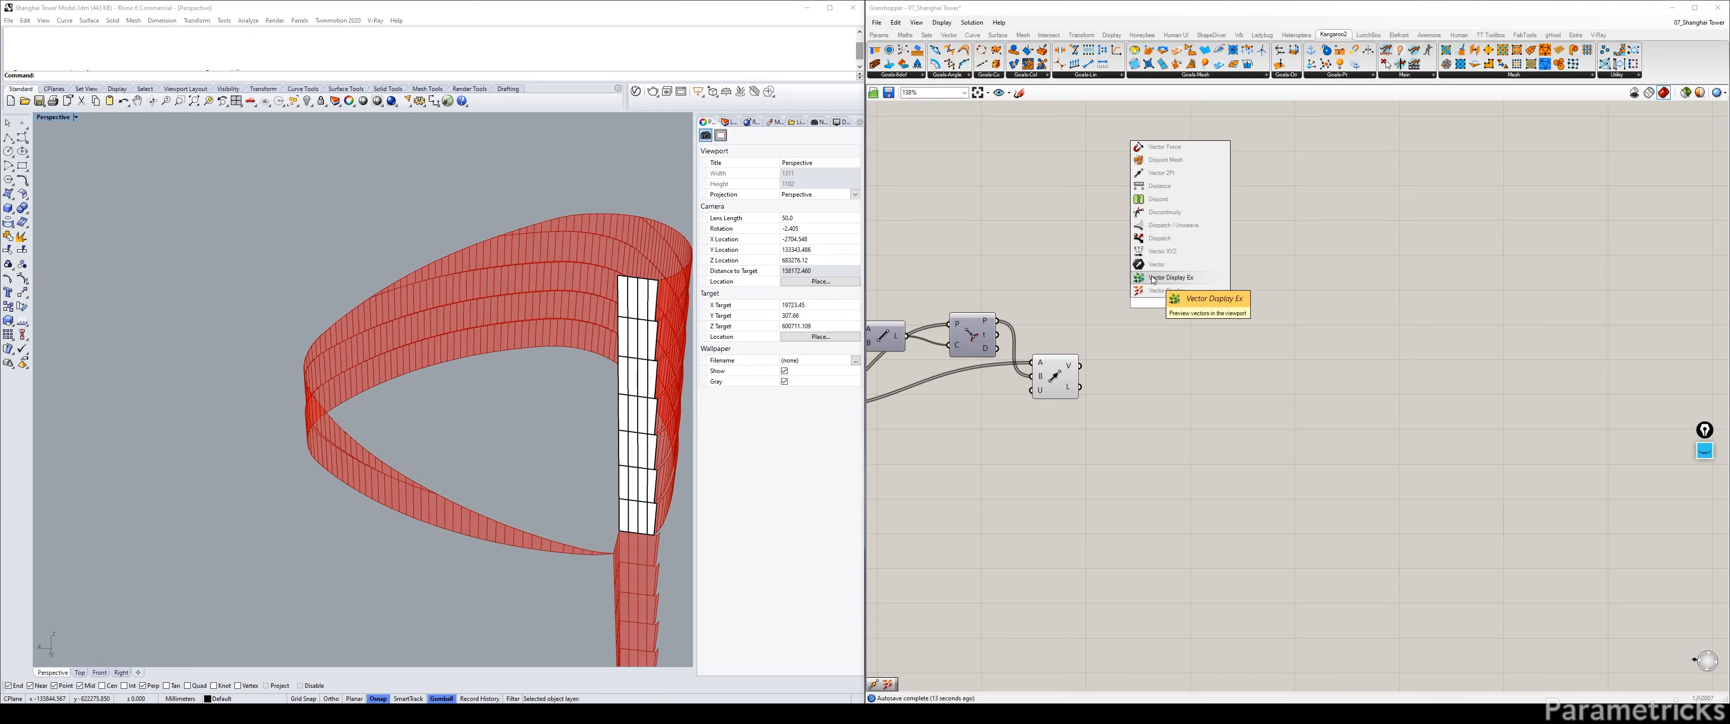
left_click(1155, 279)
left_click_drag(1079, 366, 1078, 329)
right_click_drag(952, 396, 1147, 358)
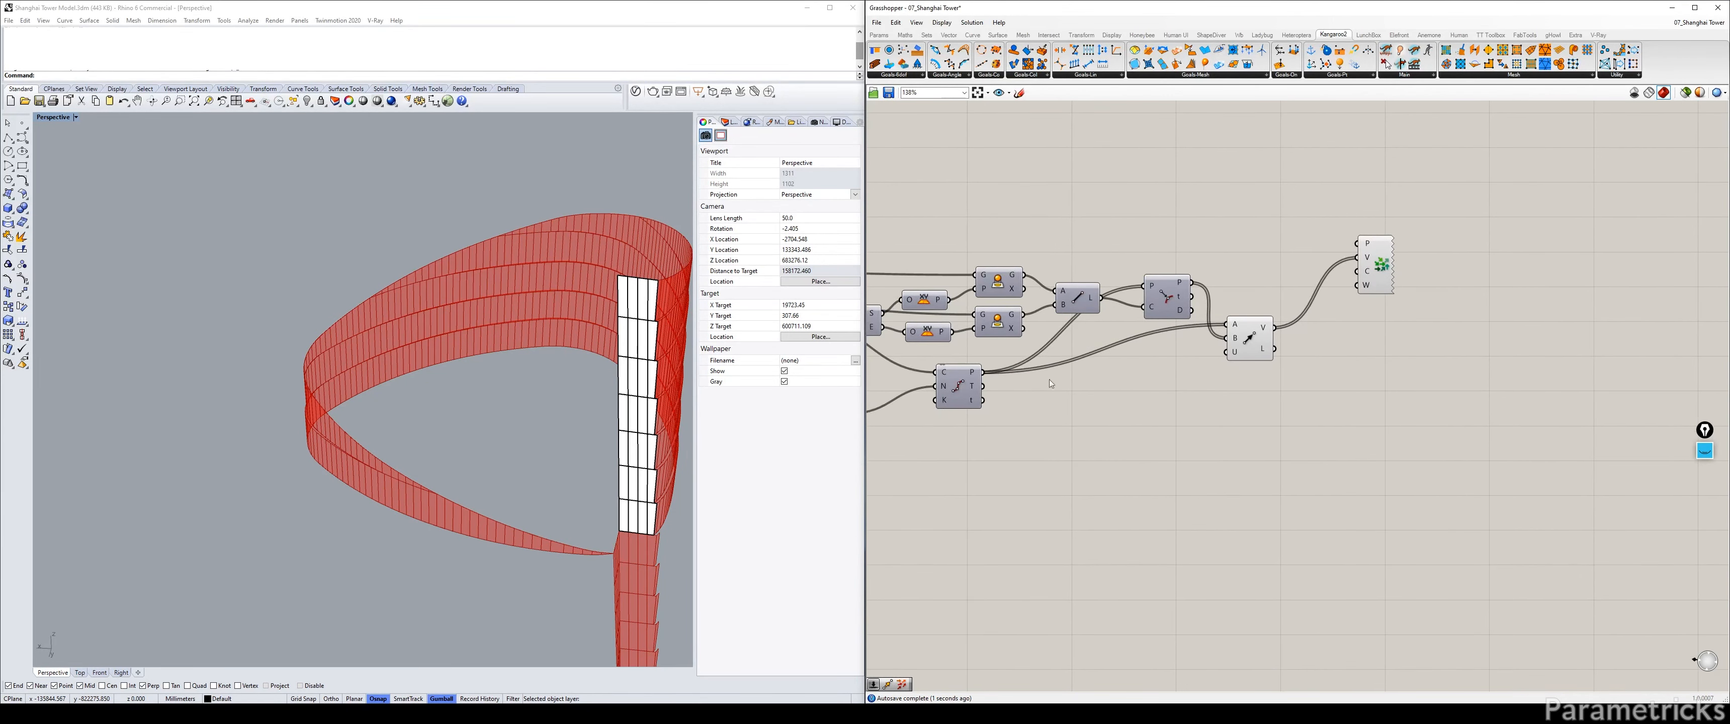
left_click_drag(983, 373, 1356, 243)
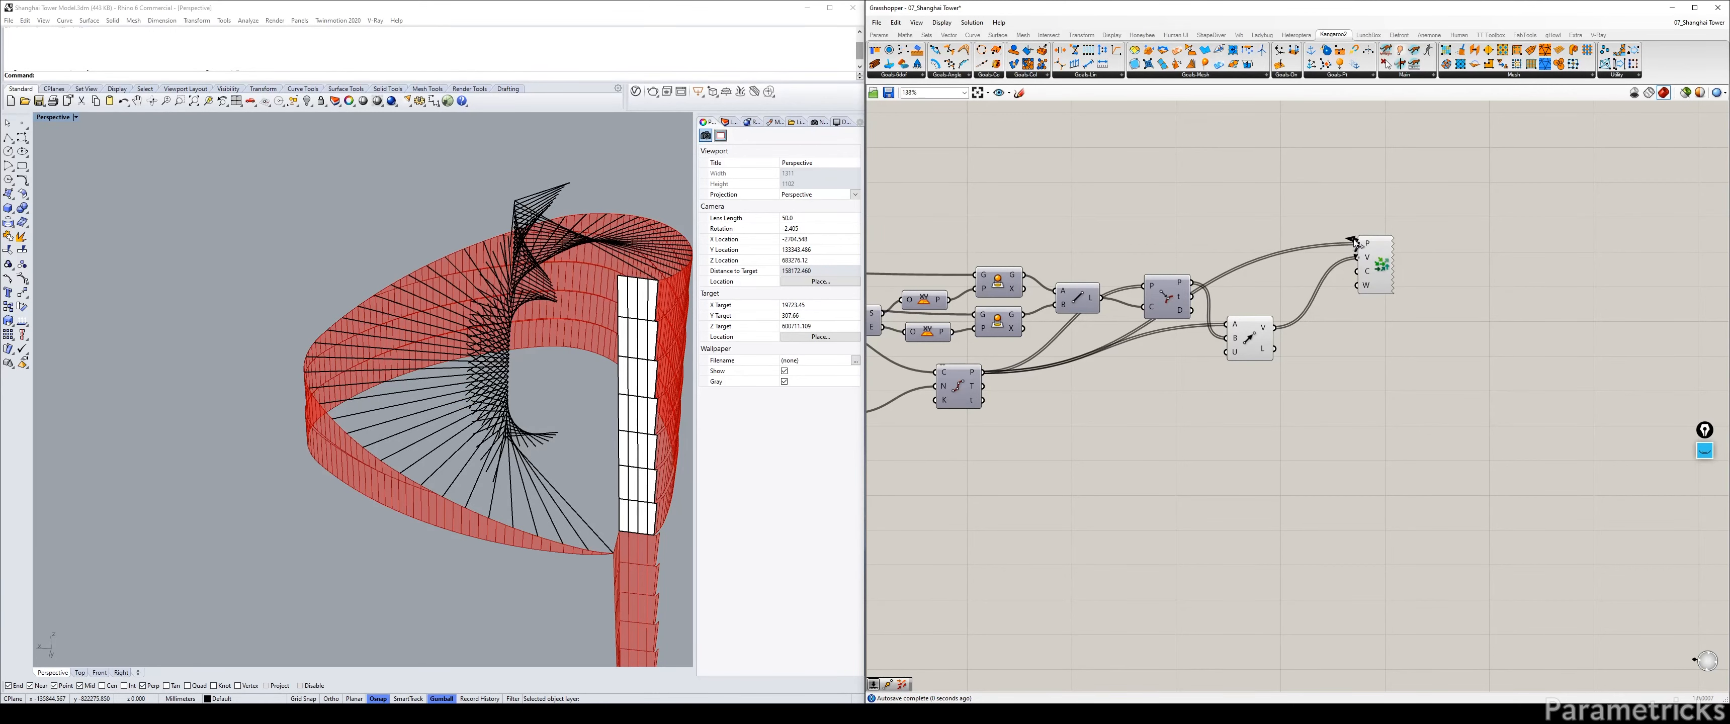
Add a Vector Display component and connect the Vector 2Pt vectors to its V input and the division points to its A input.
right_click_drag(1353, 237, 1137, 254)
double_click(1047, 229)
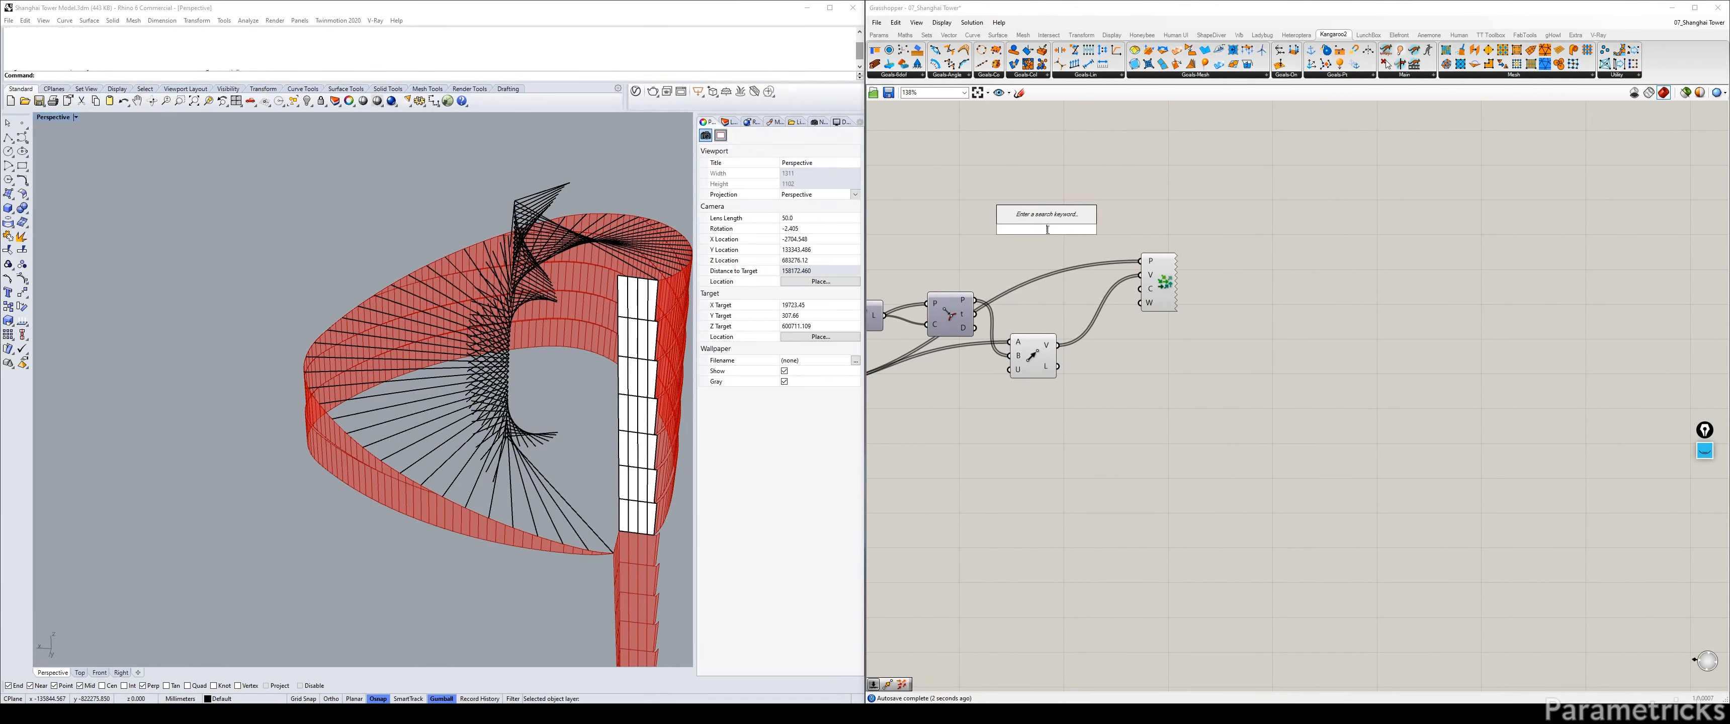
type("VEC")
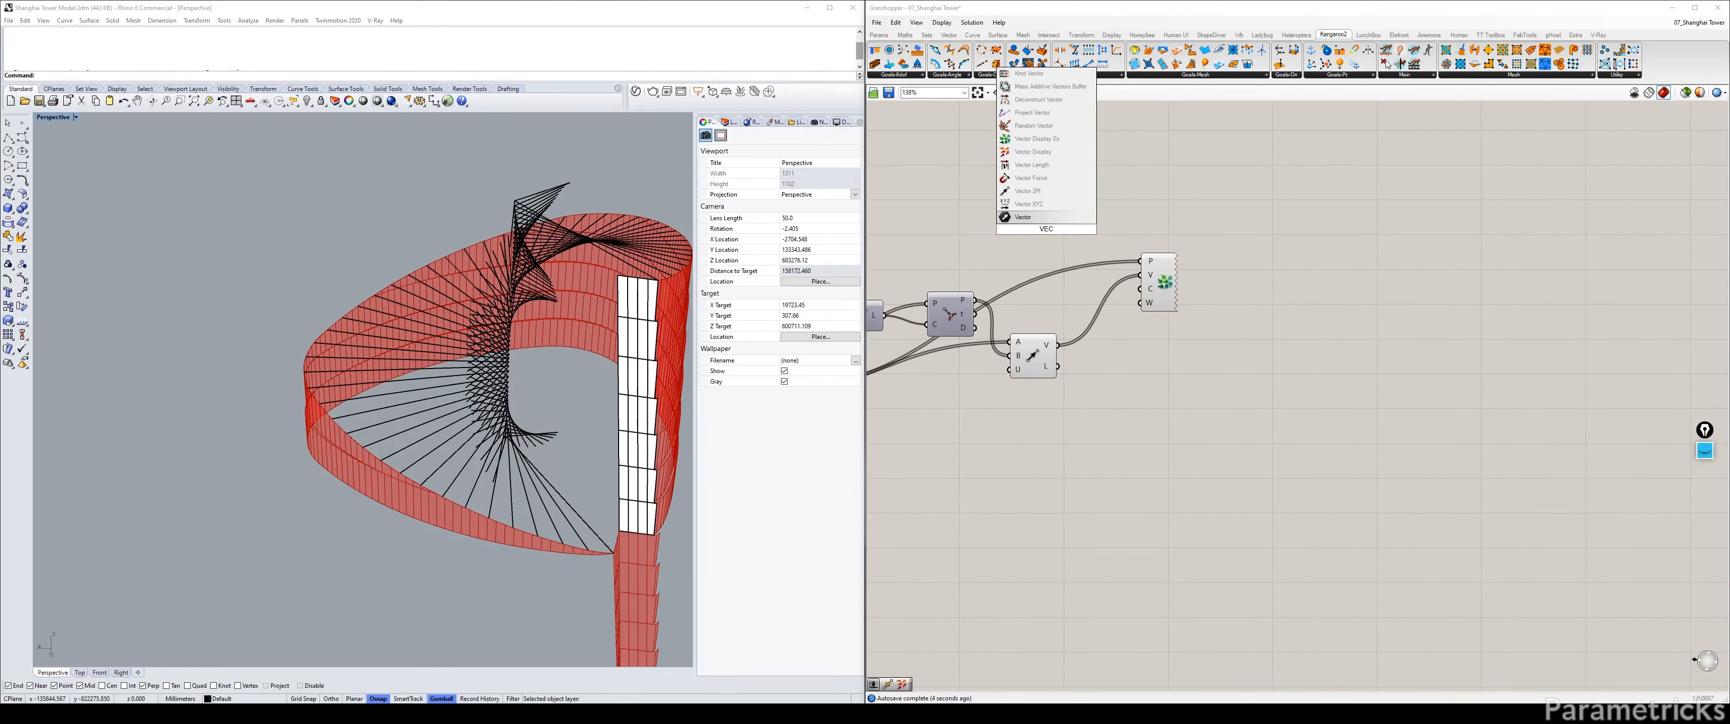
type(" TO")
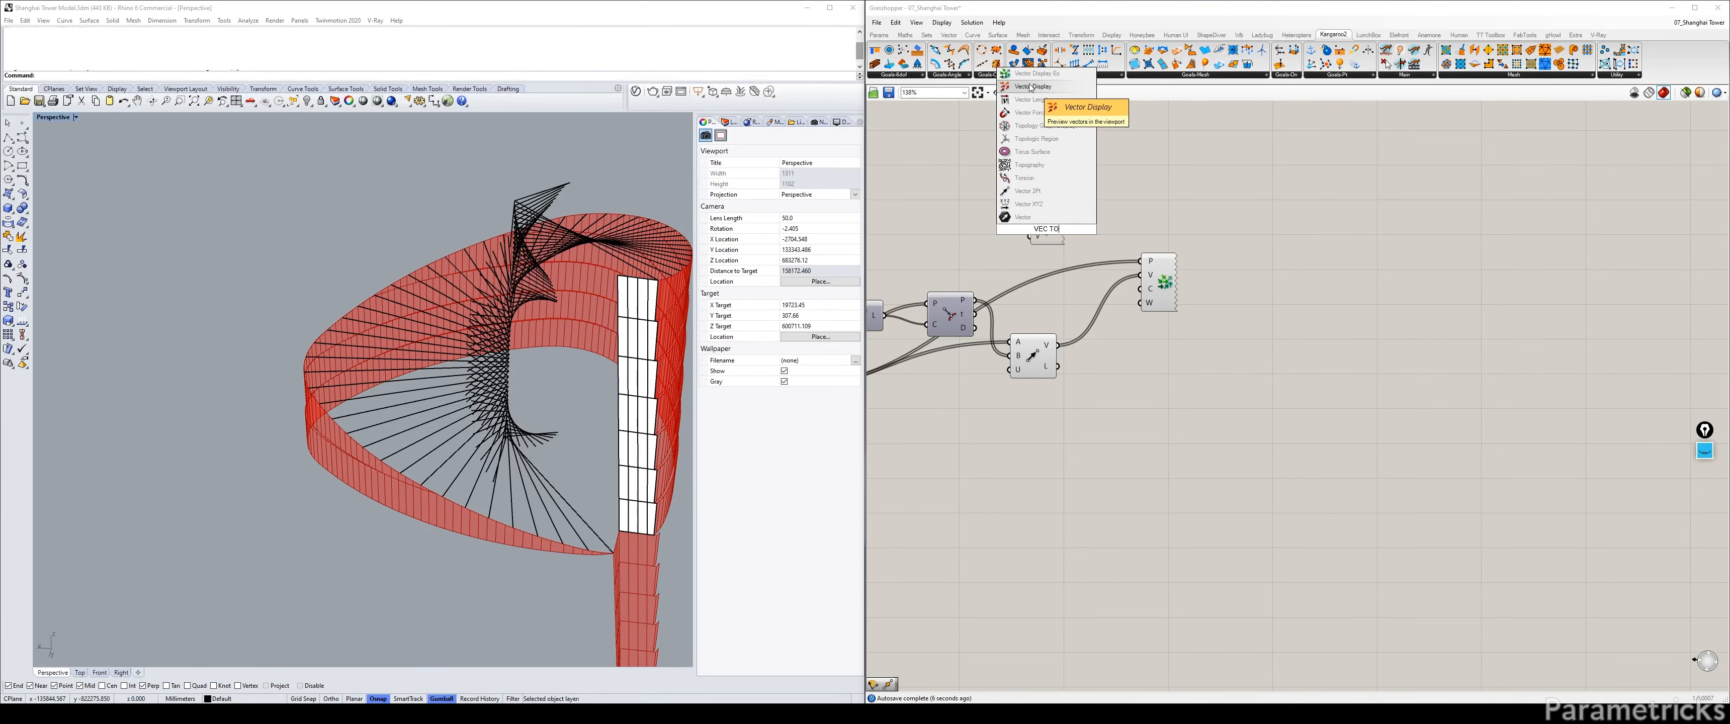
left_click(1033, 86)
left_click_drag(1058, 346, 1031, 238)
right_click_drag(1009, 266, 1190, 258)
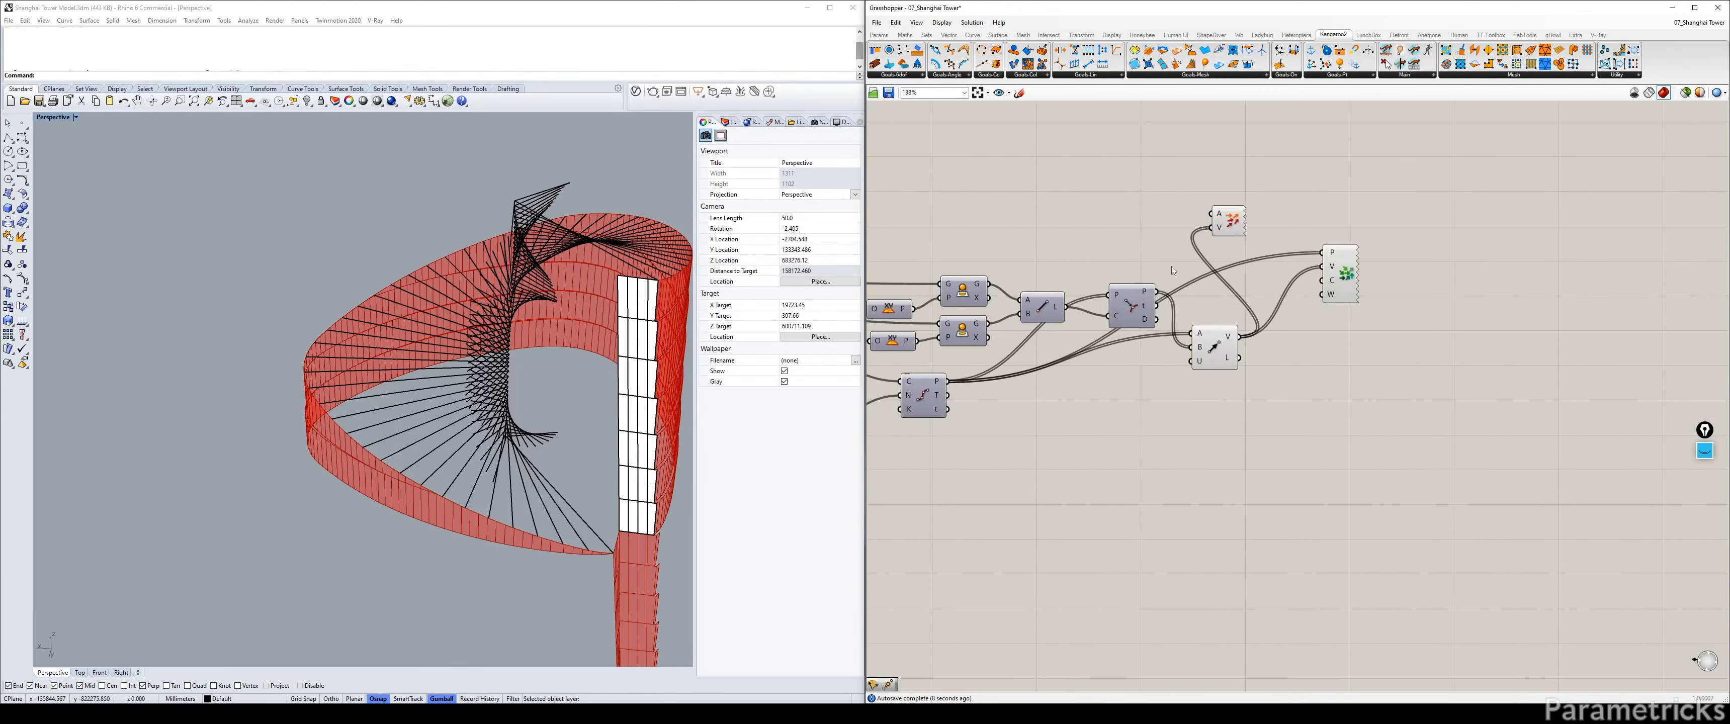
left_click_drag(947, 382, 1222, 218)
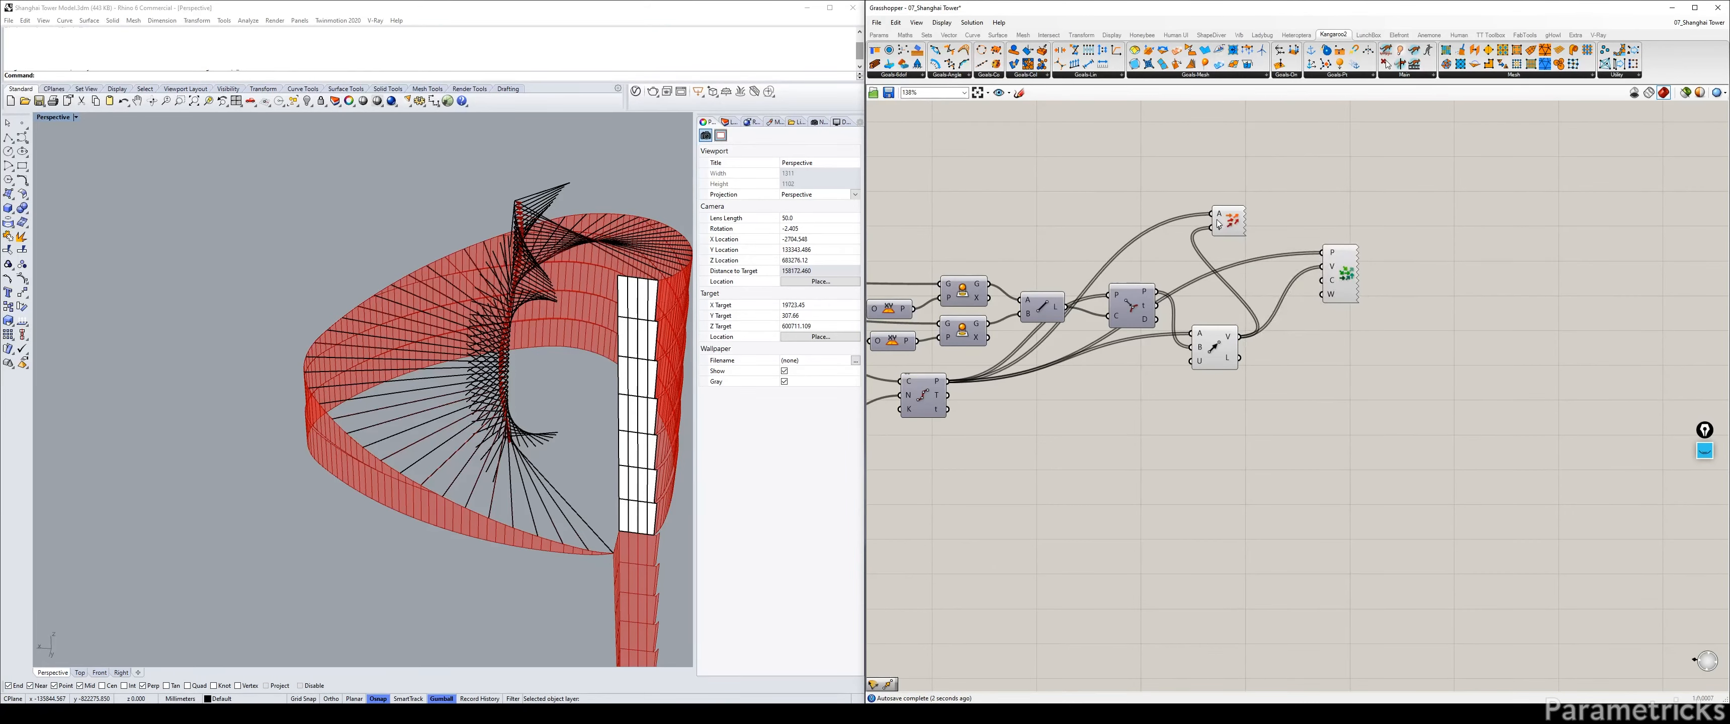
Delete the Vector Display Ex component and move Vector Display into its place.
left_click(1341, 274)
key("Delete")
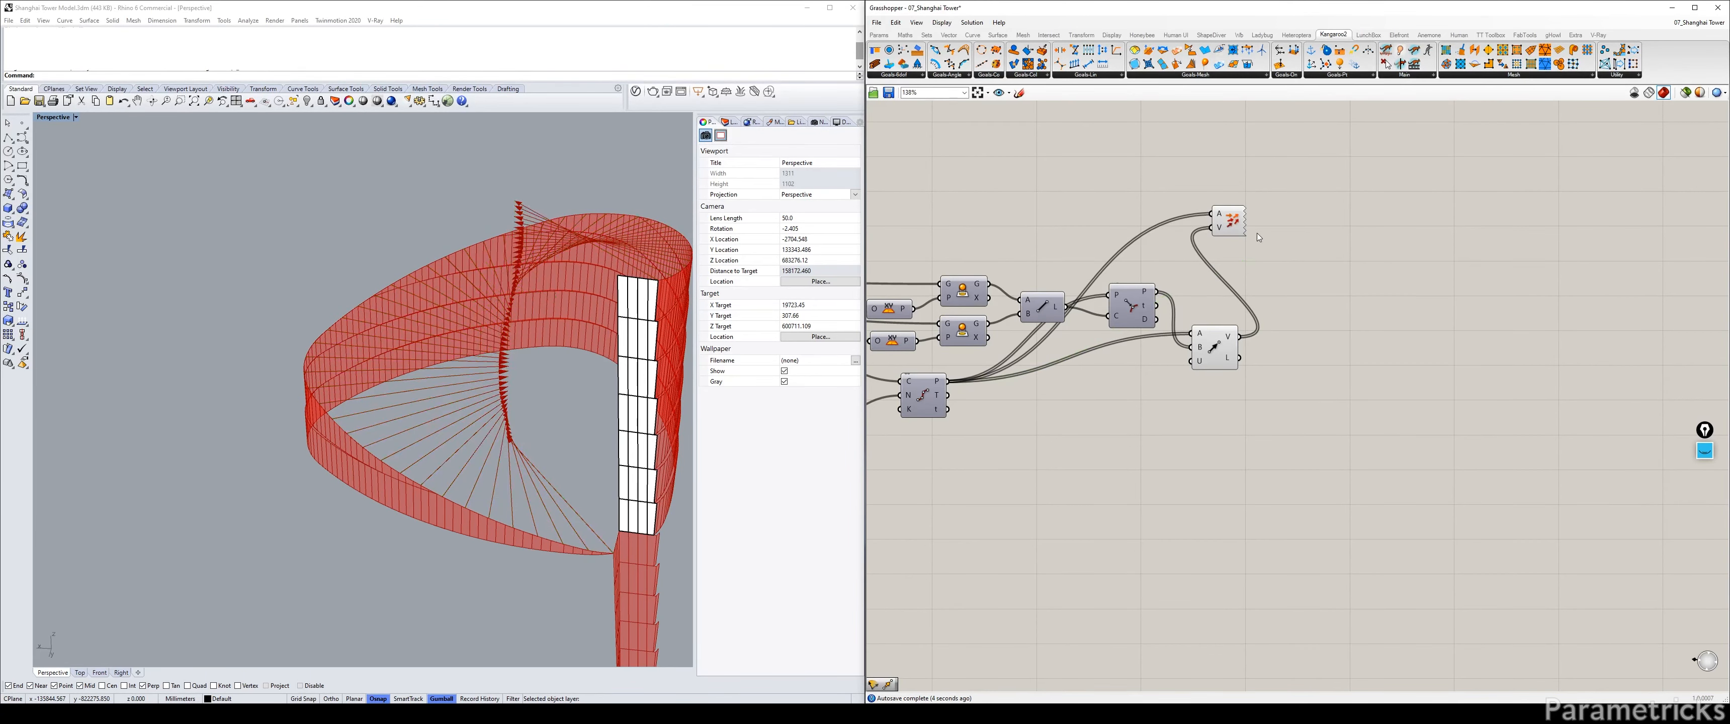
left_click_drag(1232, 213, 1336, 225)
Add a Line SDL component and connect the division points to its S input and the Vector 2Pt vectors to its D input.
right_click_drag(1365, 321, 1224, 304)
double_click(1224, 304)
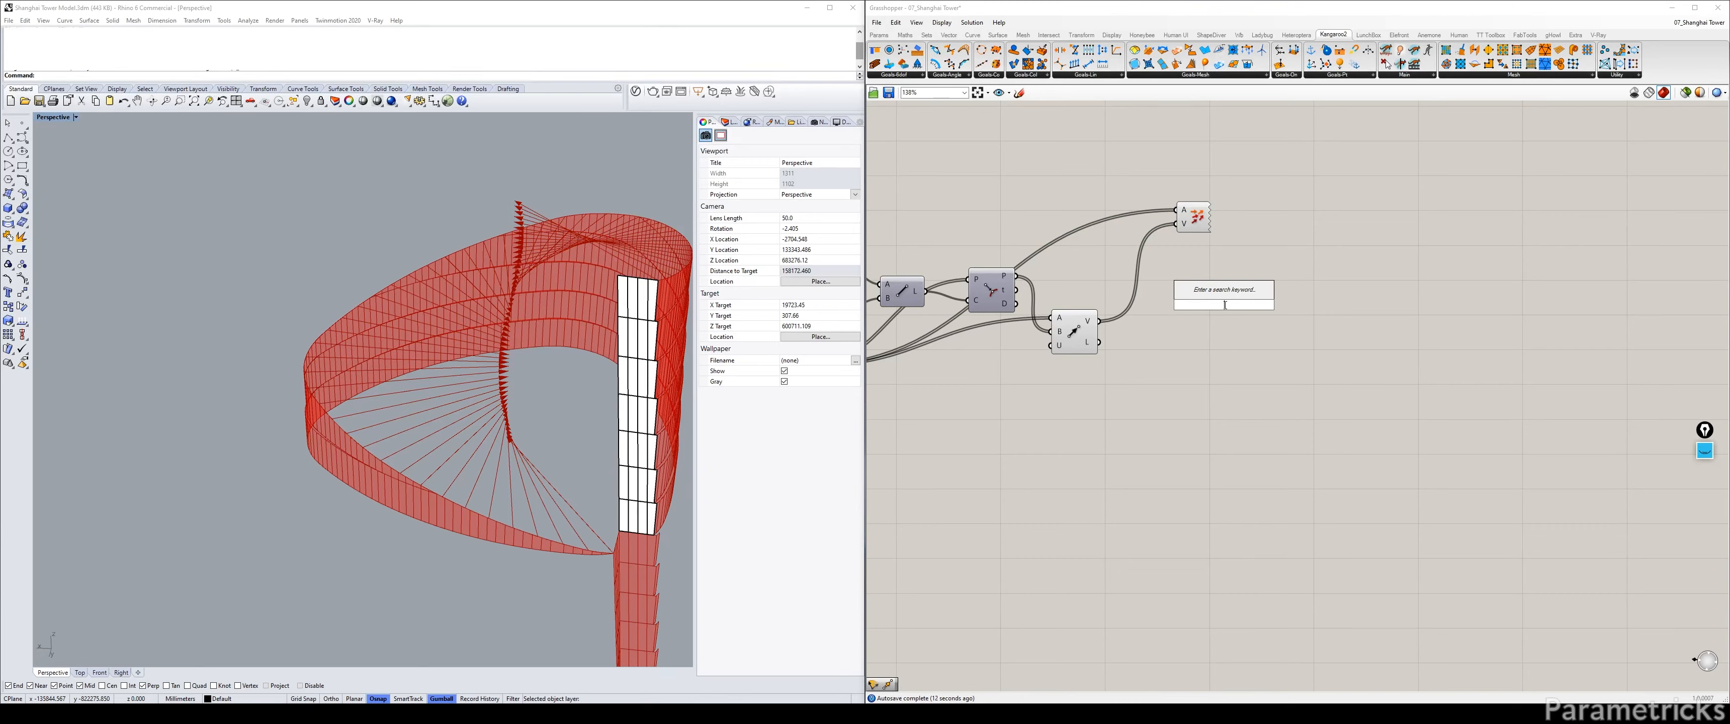
type("SDL")
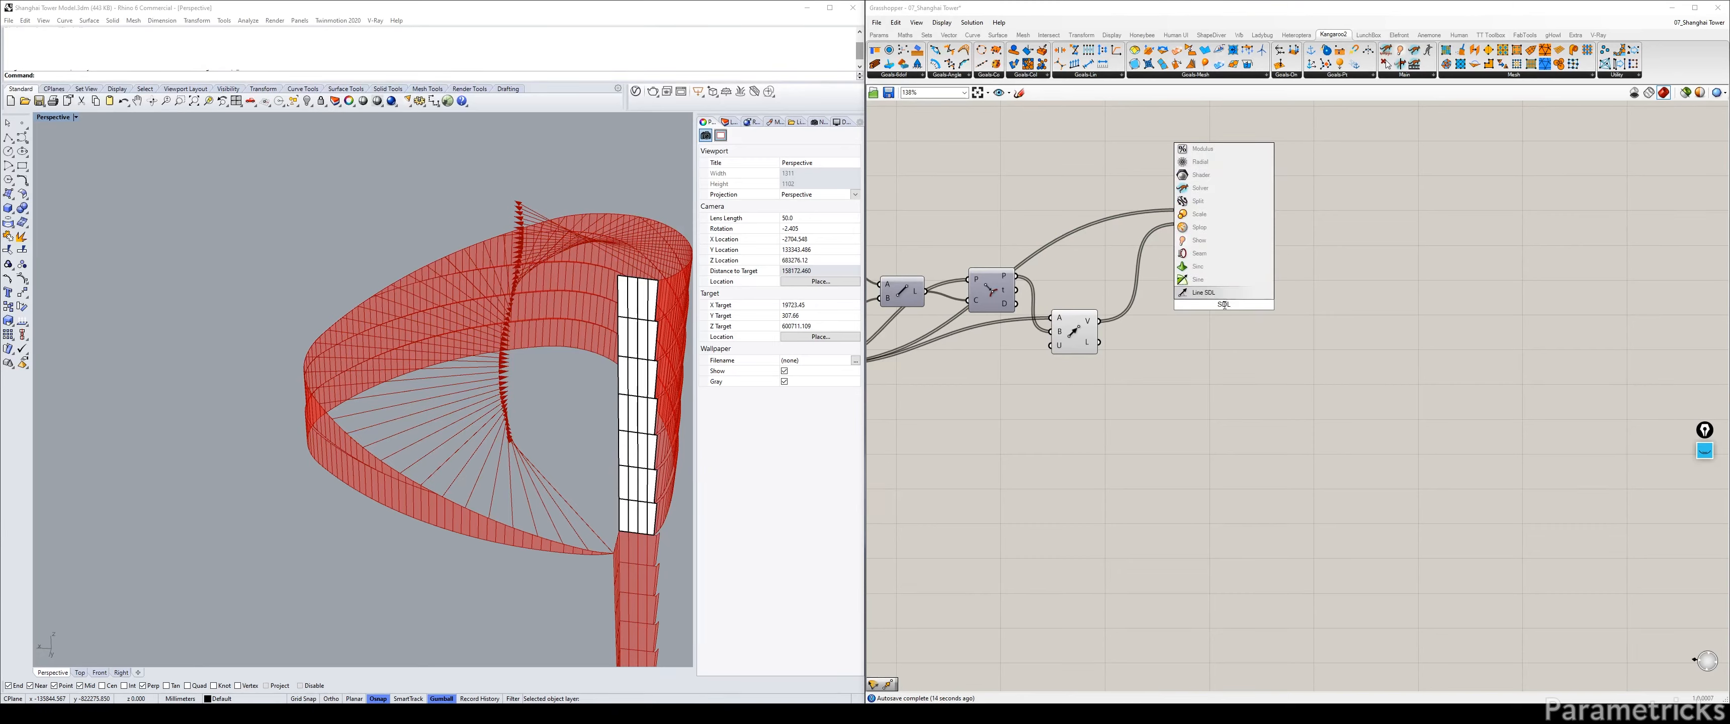
key("Return")
right_click_drag(1137, 300, 1263, 278)
left_click_drag(933, 345, 1327, 269)
left_click(910, 360)
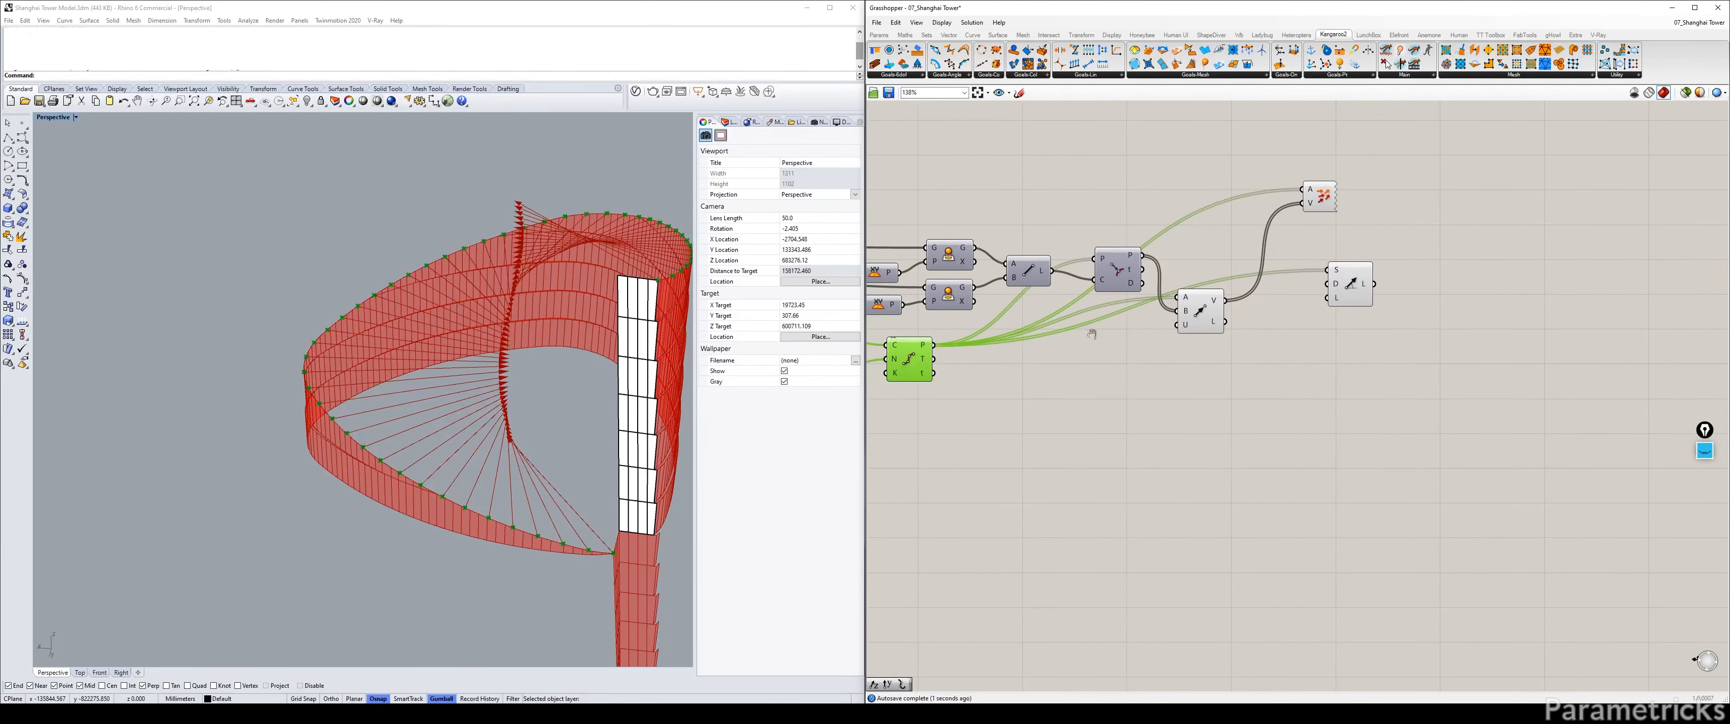
right_click_drag(1290, 301, 1185, 319)
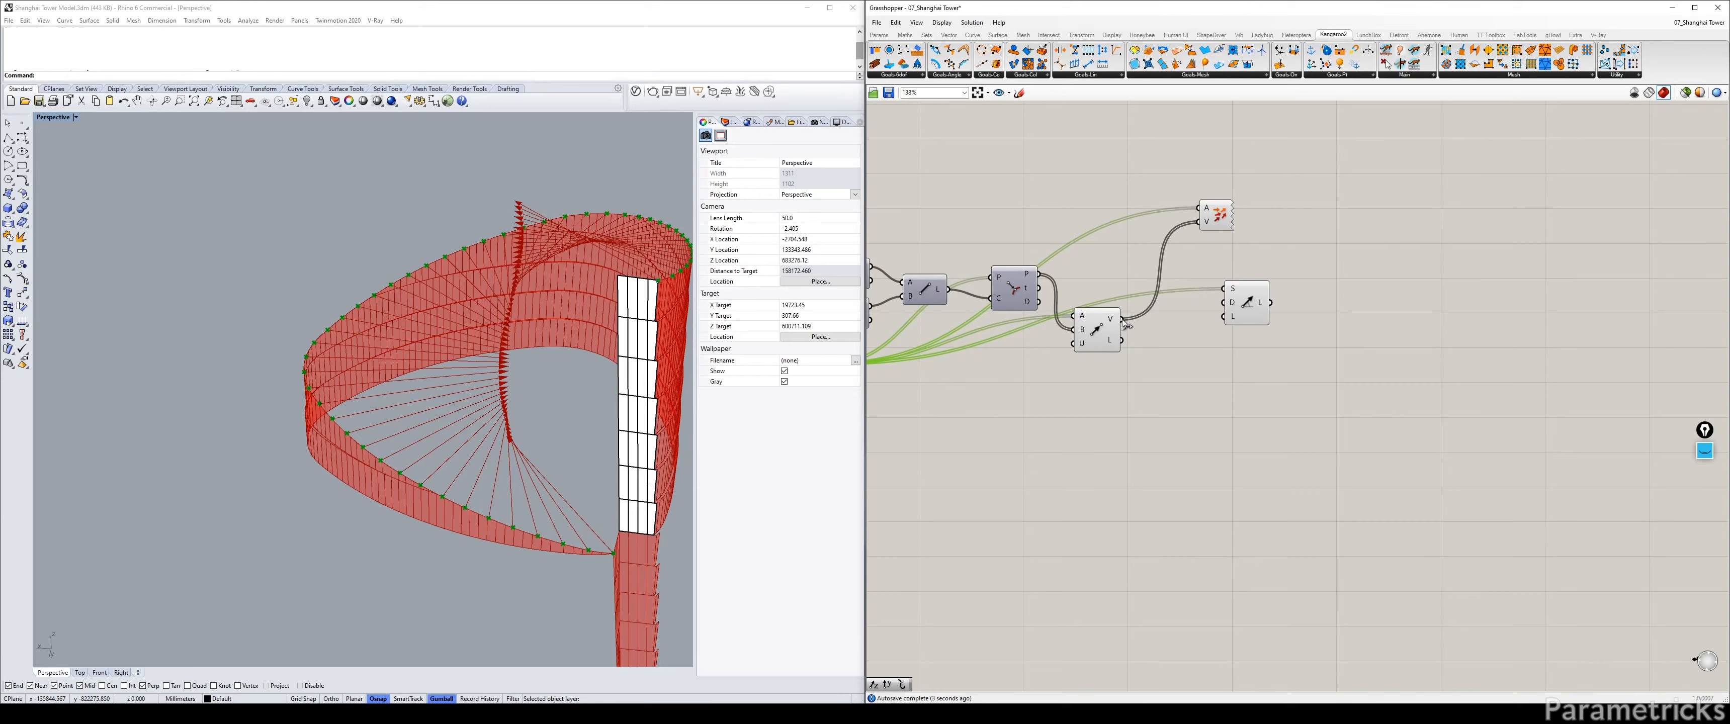
left_click_drag(1127, 323, 1248, 310)
Create a number slider with value 1000 and upper limit 3000, and connect it to Line SDL's L input.
double_click(1169, 393)
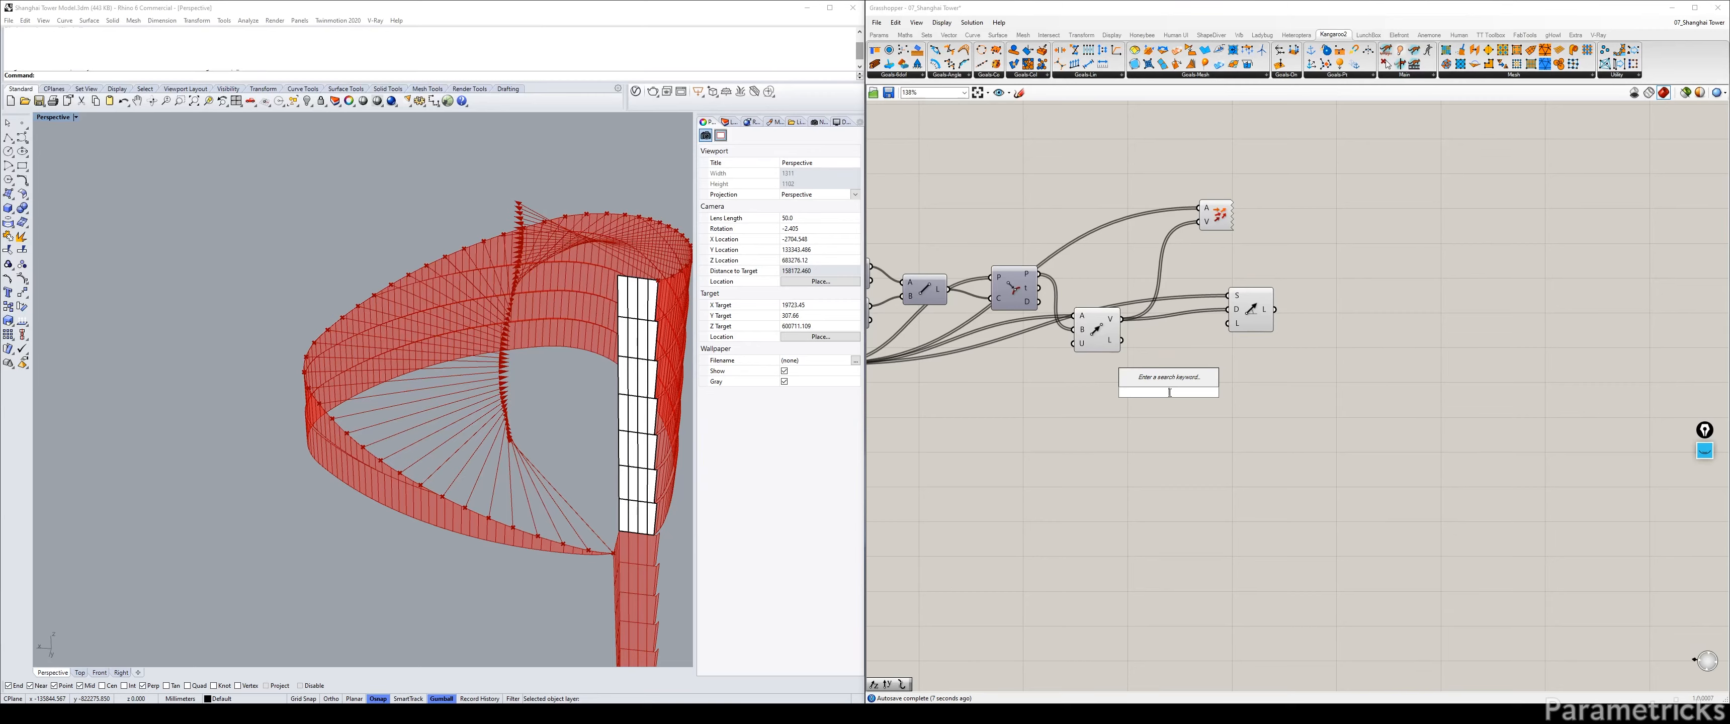
type("100")
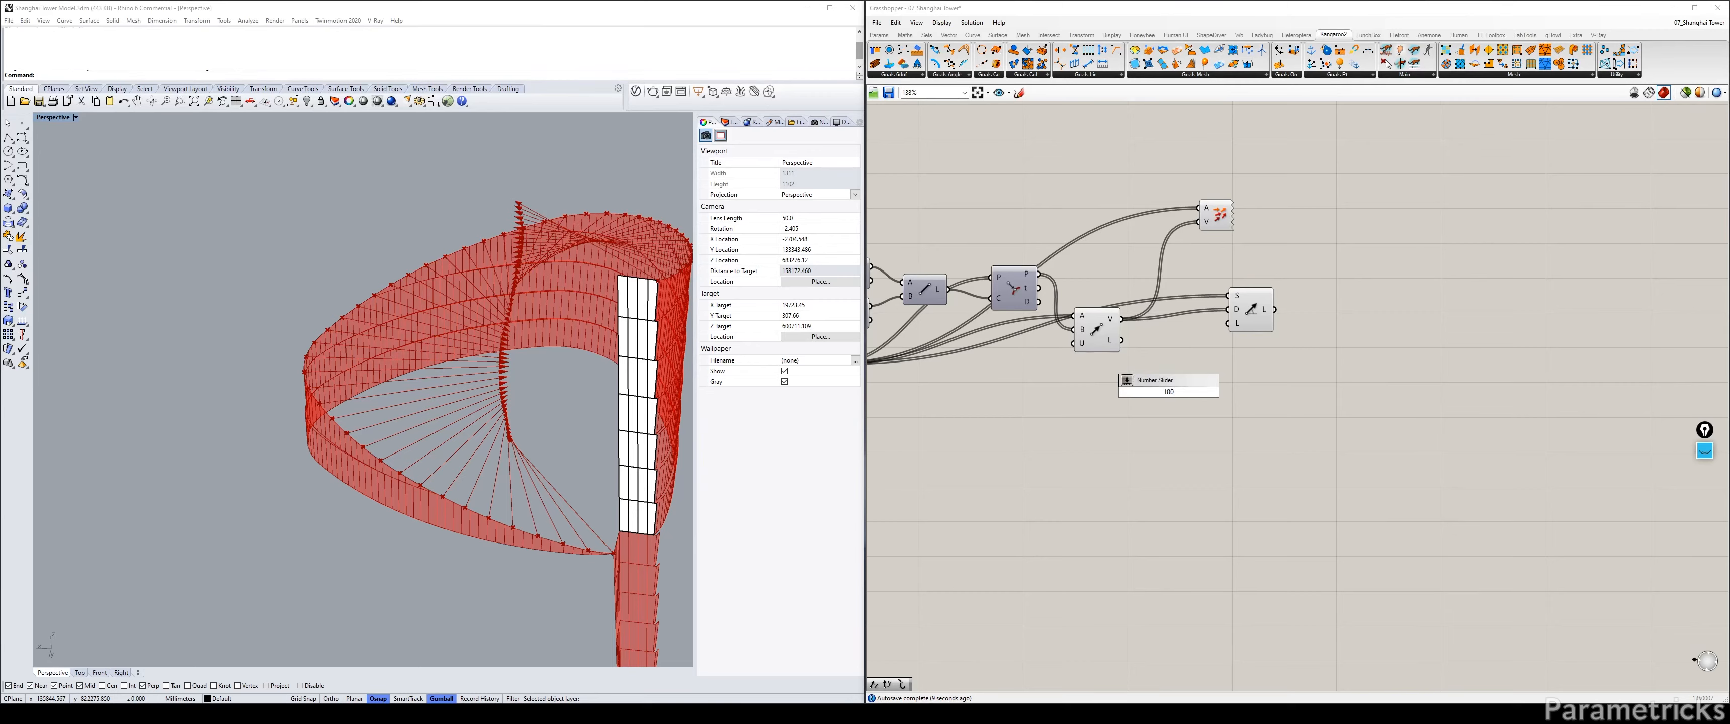
type("0<3000")
key("Return")
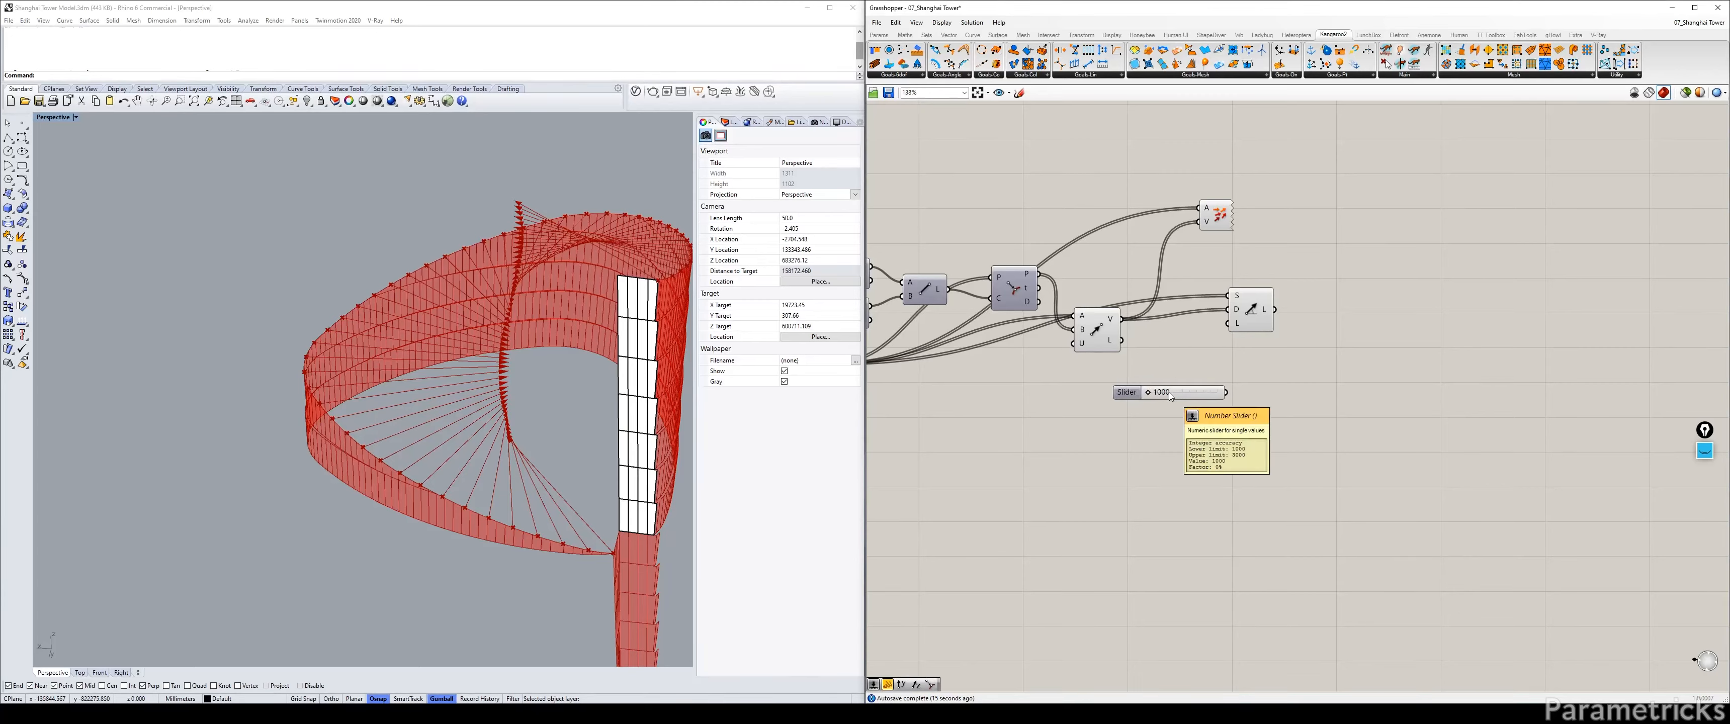
left_click_drag(1231, 392, 1236, 326)
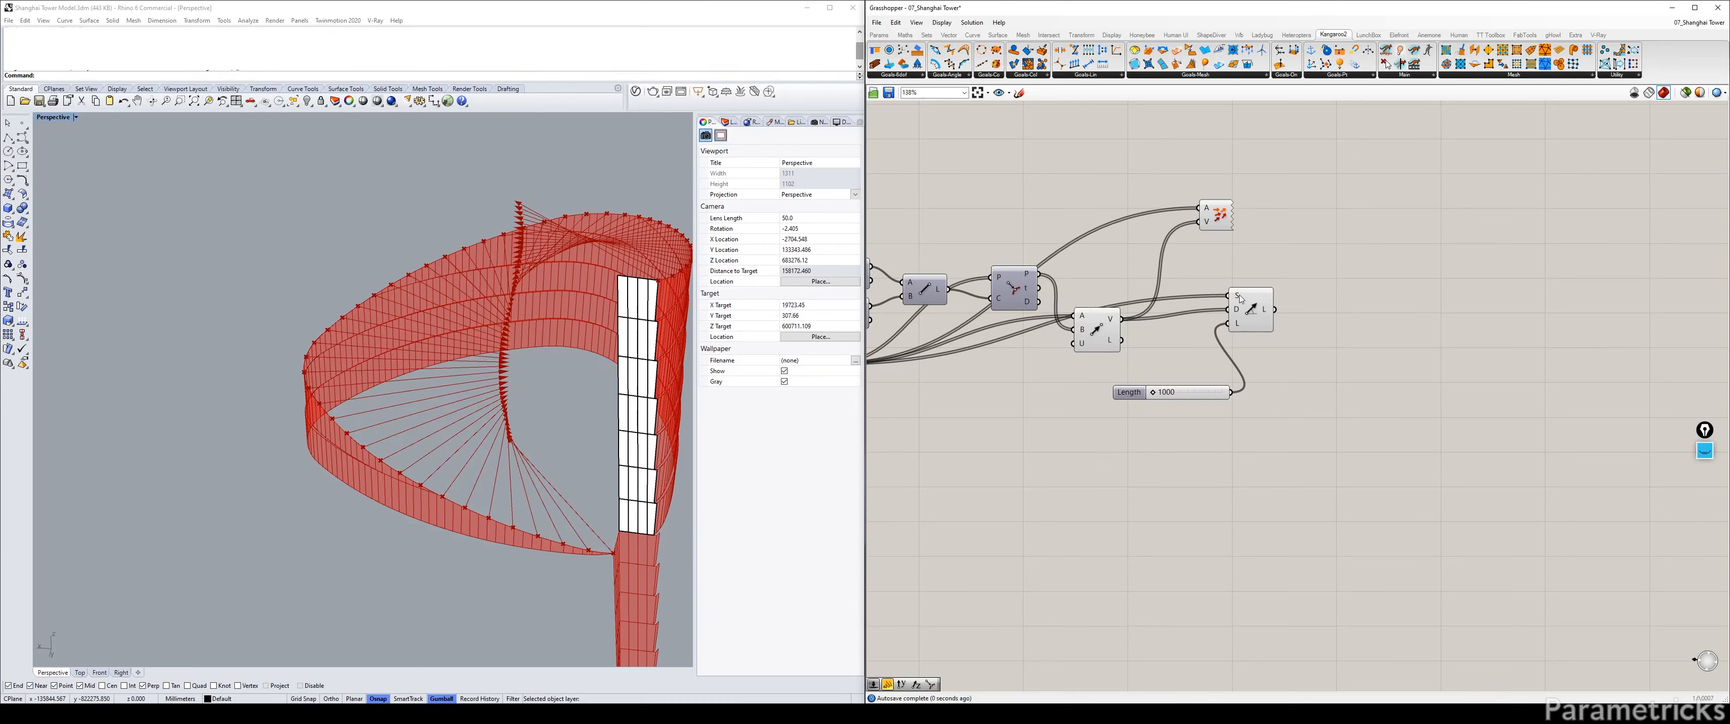
Hide the Vector Display preview and set the line length slider to 3000.
left_click(1210, 215)
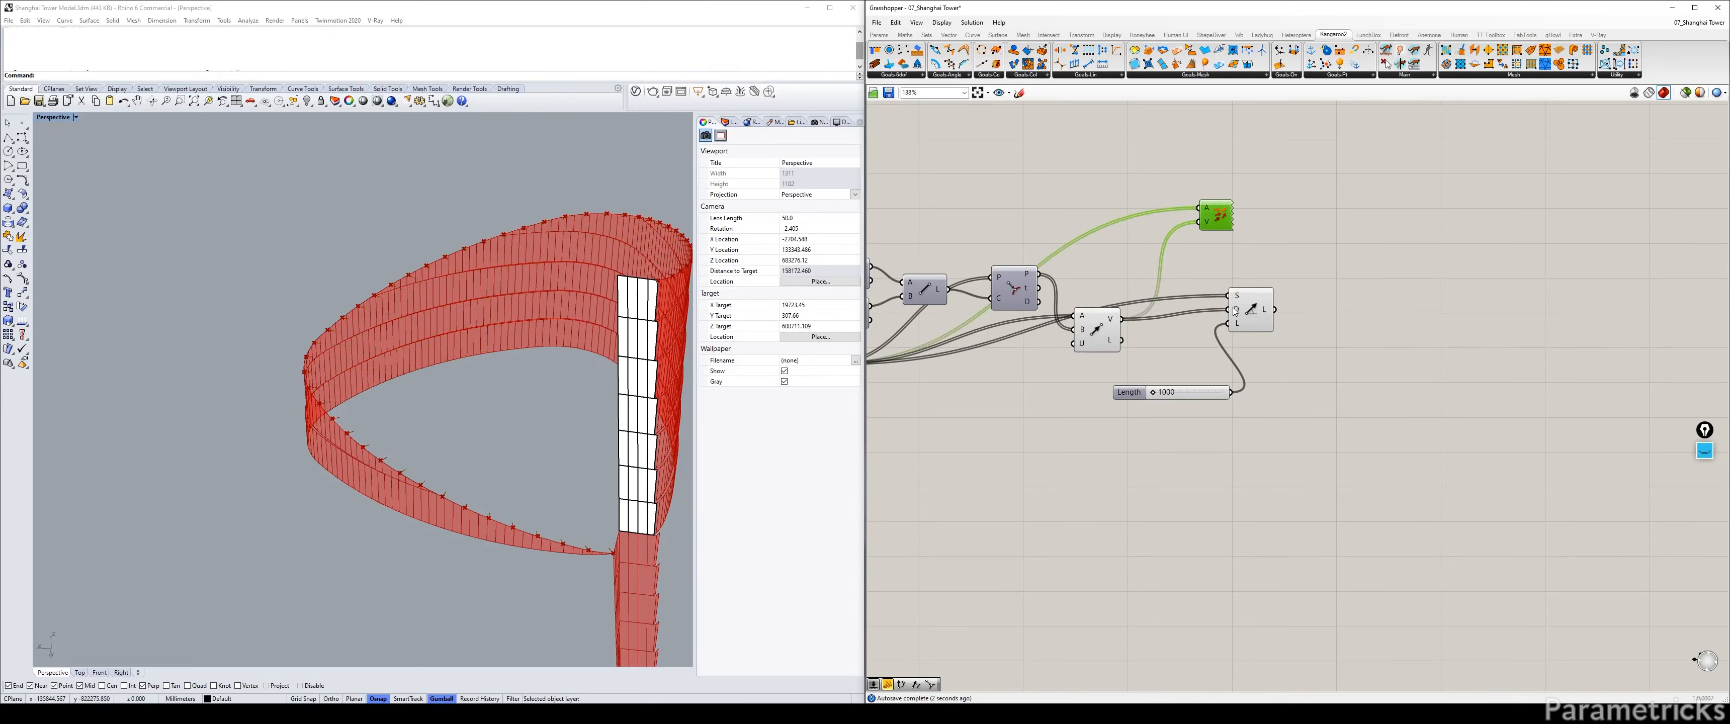
left_click_drag(1157, 391, 1246, 393)
Move the length slider above the Curve Closest Point component and rename it CROWN DEPTH.
left_click_drag(1133, 396, 935, 200)
right_click(926, 196)
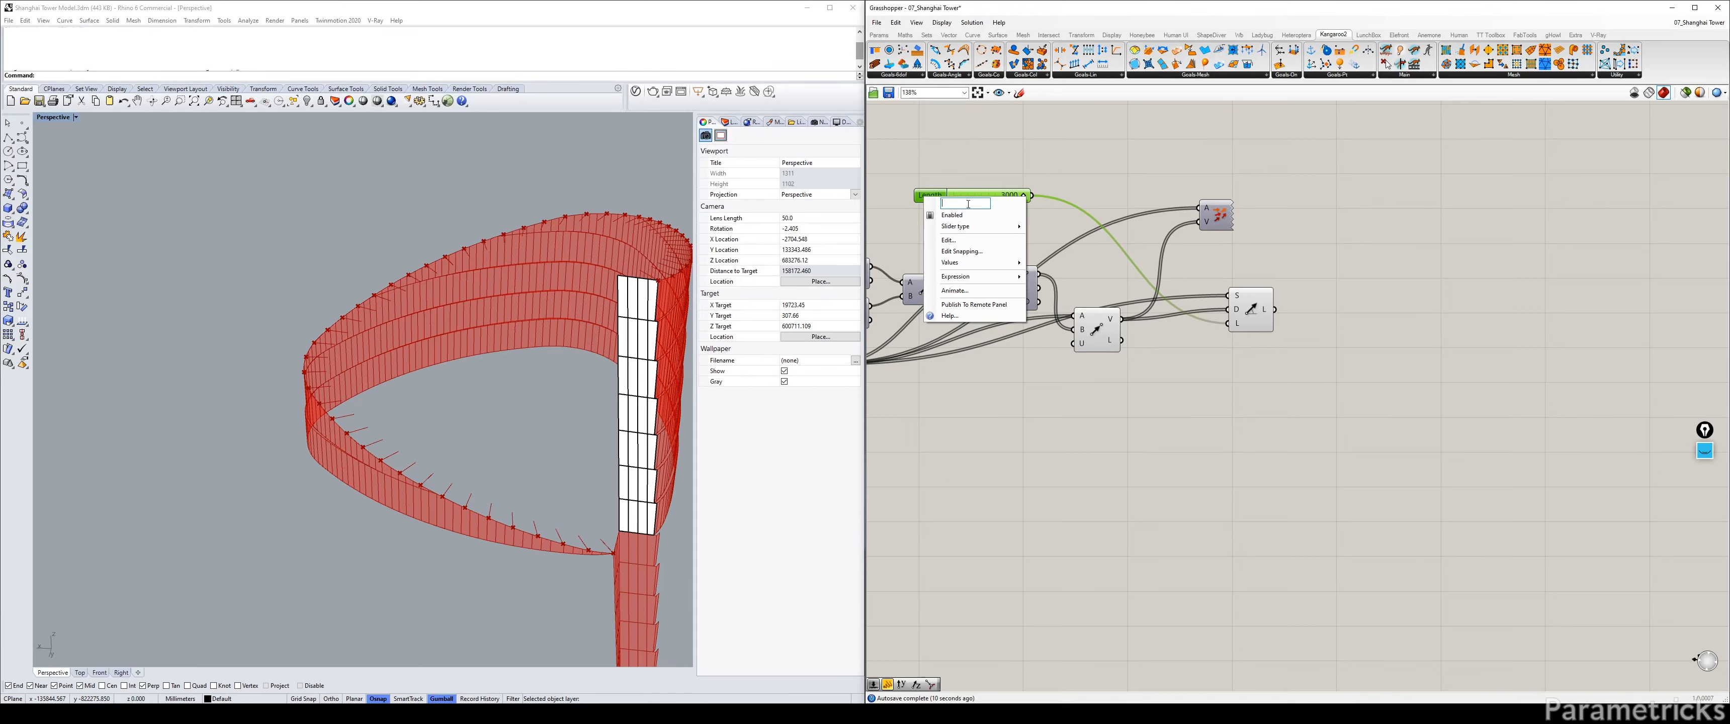
type("CROIW")
type("WN DEPOT")
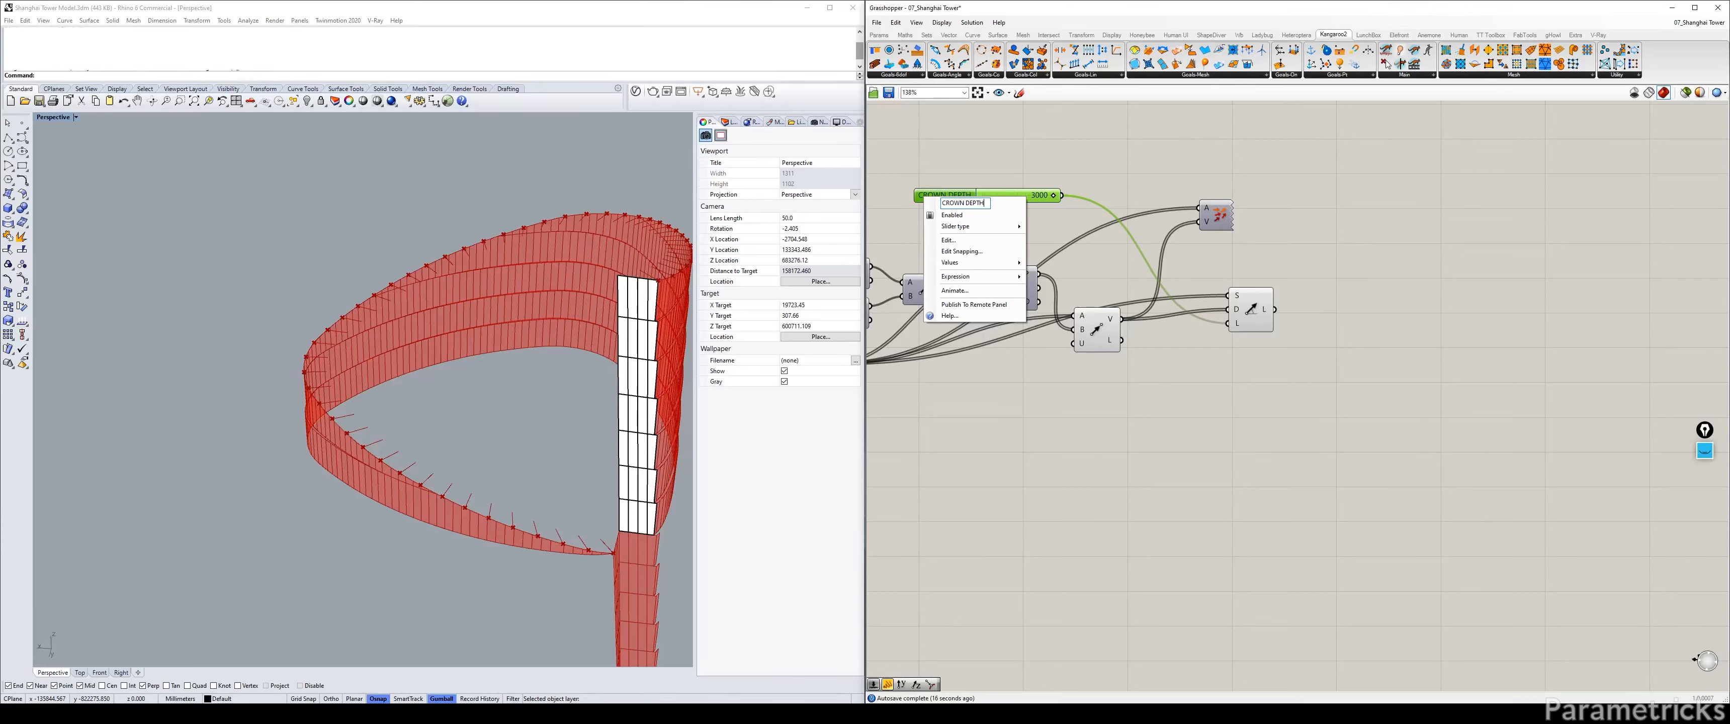
left_click(973, 152)
Raise the CROWN DEPTH slider's maximum to 5000 and set its value to 5000.
right_click_drag(973, 152, 1065, 159)
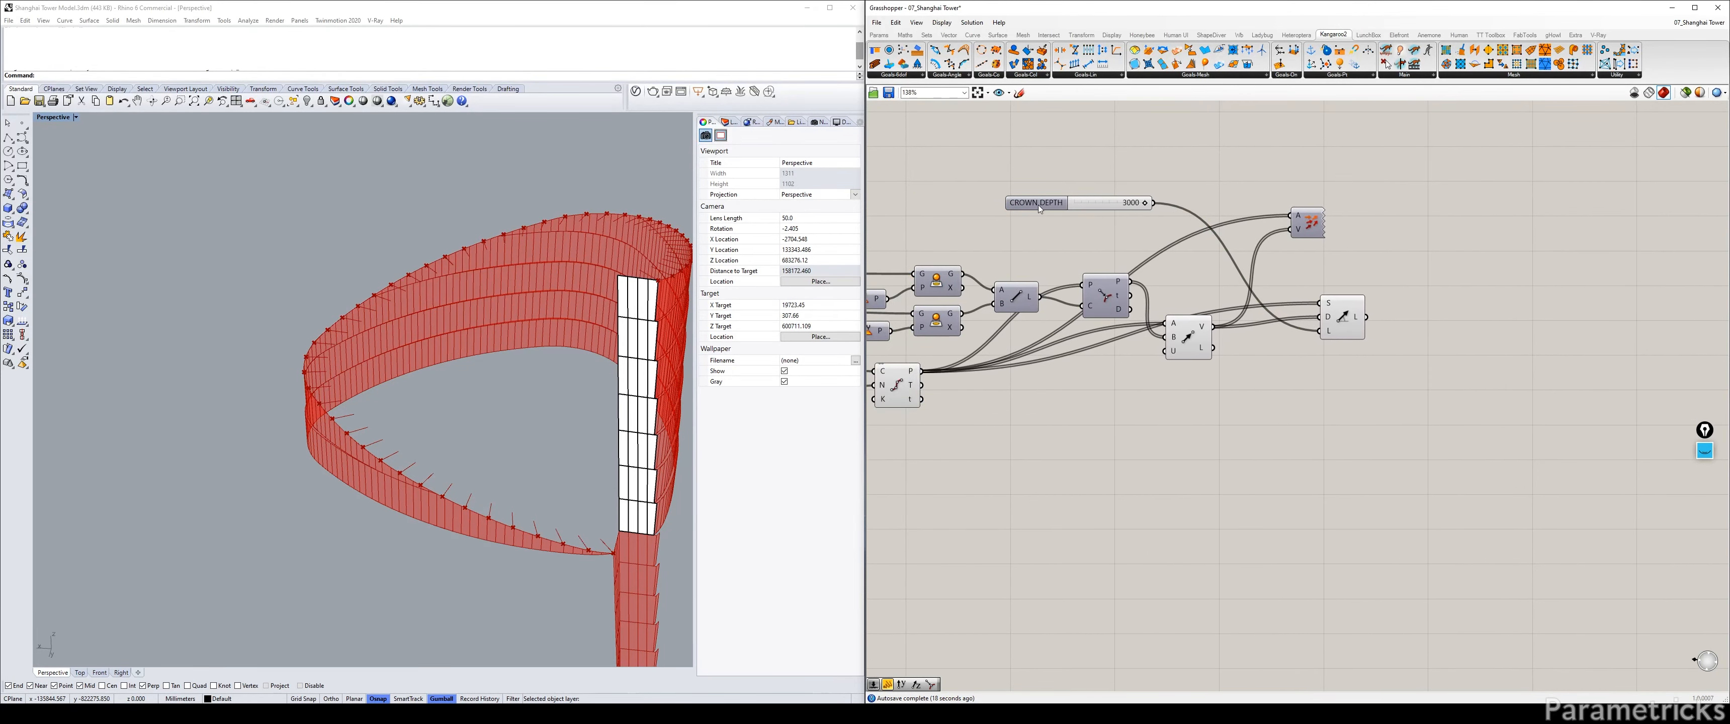
double_click(1095, 204)
left_click(1053, 240)
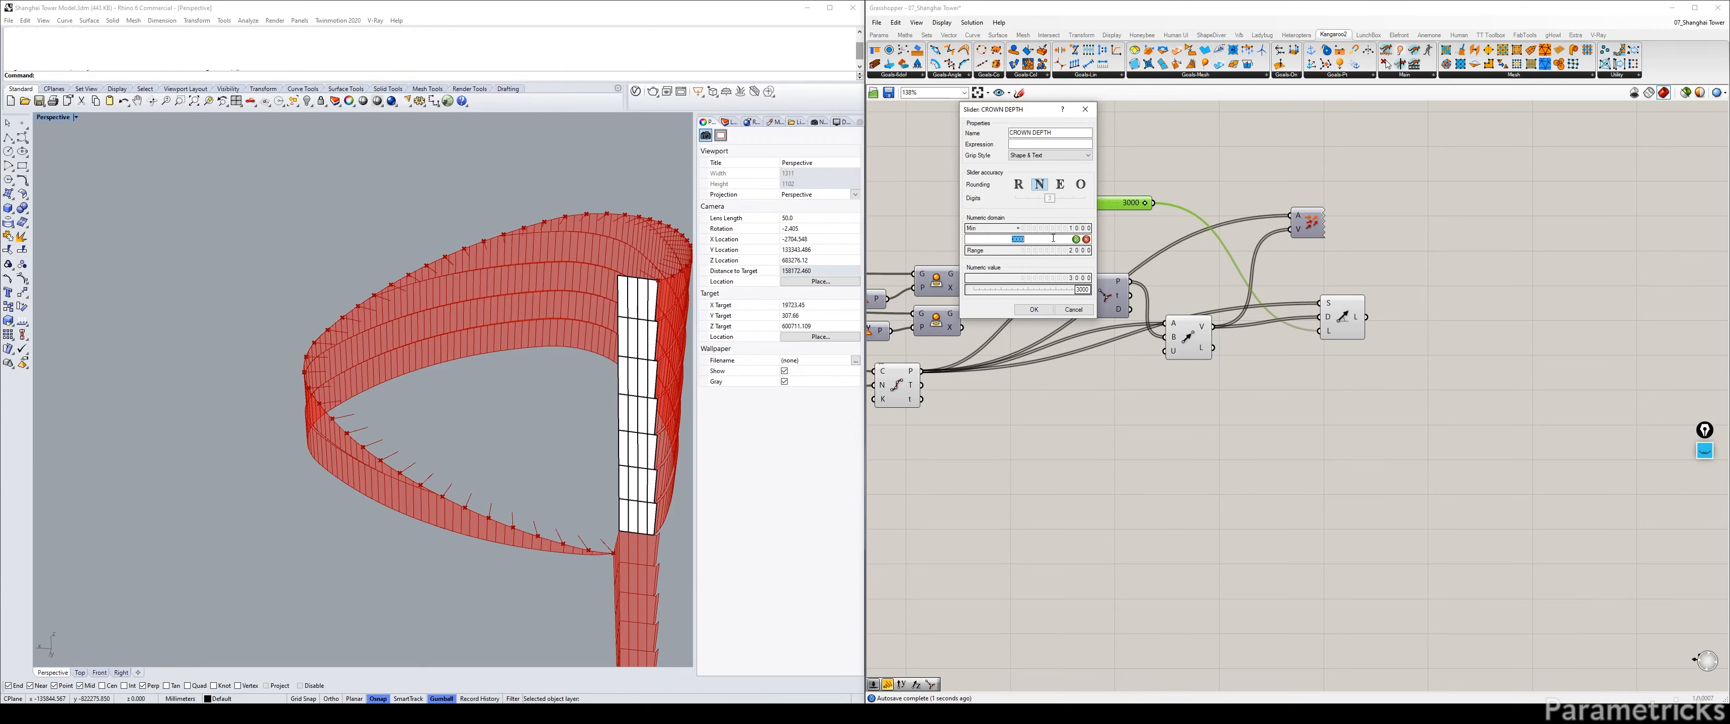
key("Return")
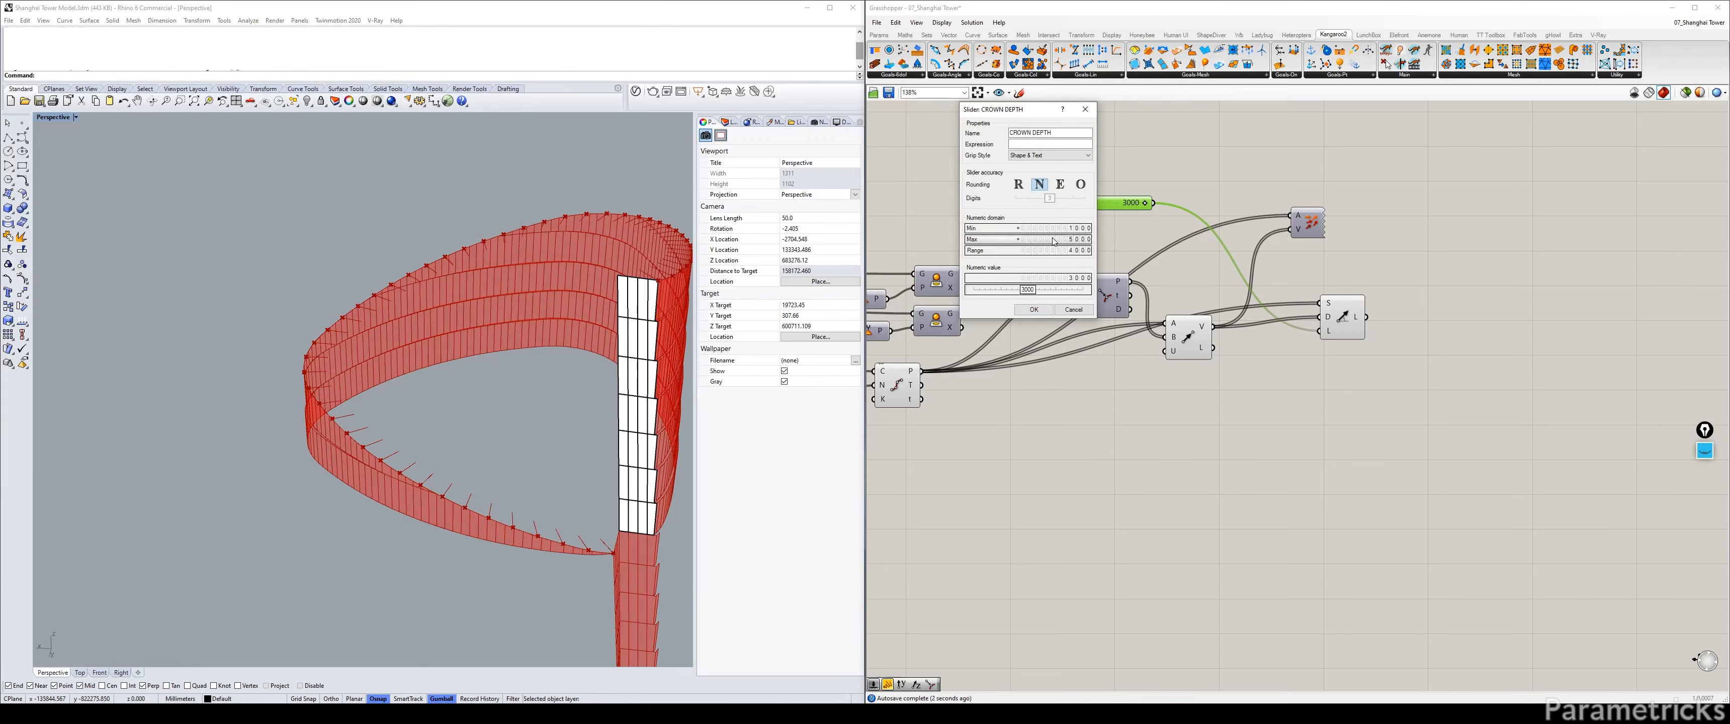
left_click(1033, 309)
left_click_drag(1111, 204, 1149, 203)
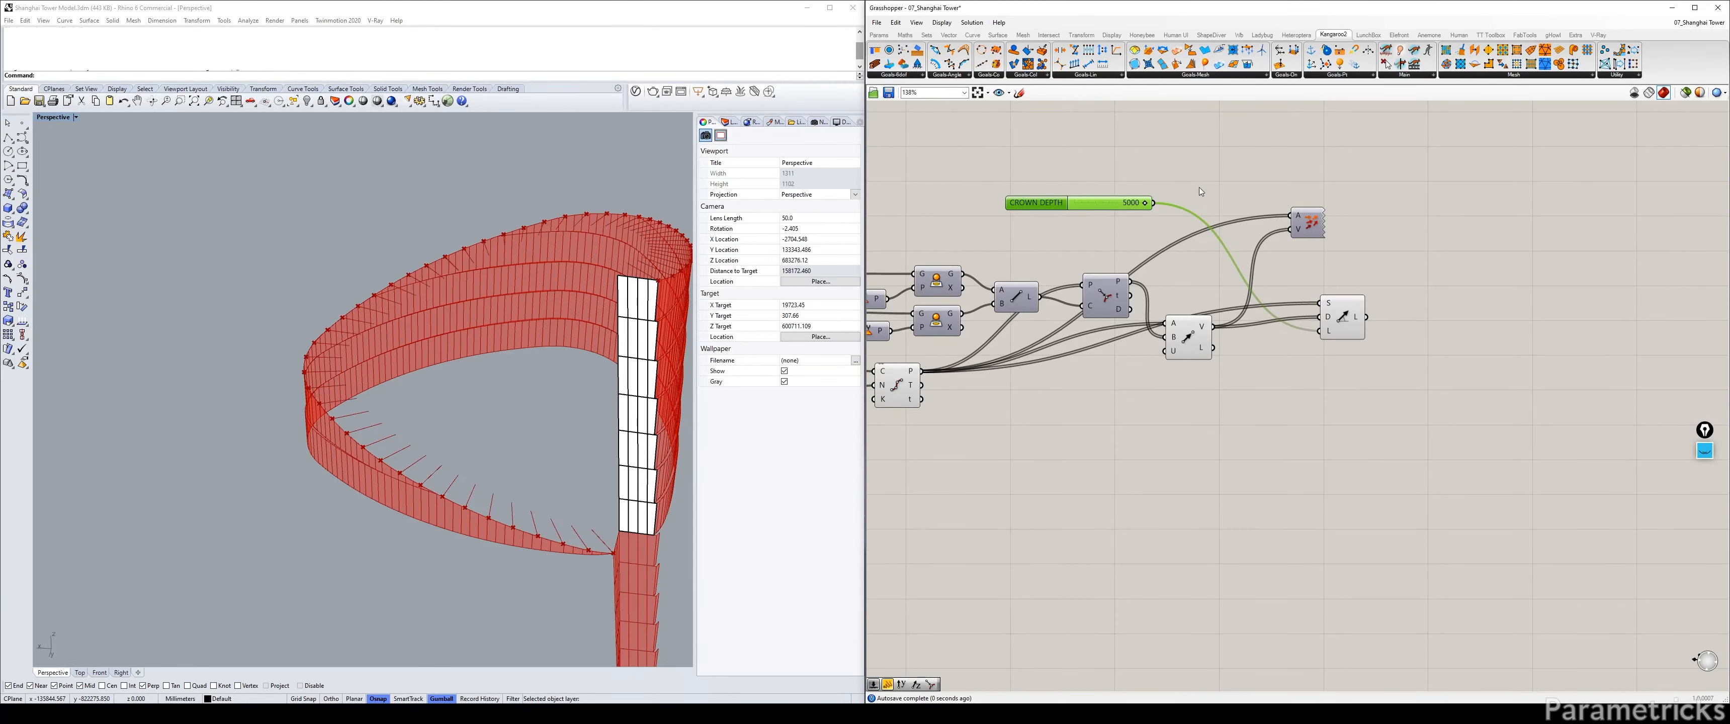
Add a Loft component after Line SDL, connect the lines to its C input, and adjust Line SDL's position beside it.
right_click_drag(675, 331, 500, 413)
double_click(1312, 385)
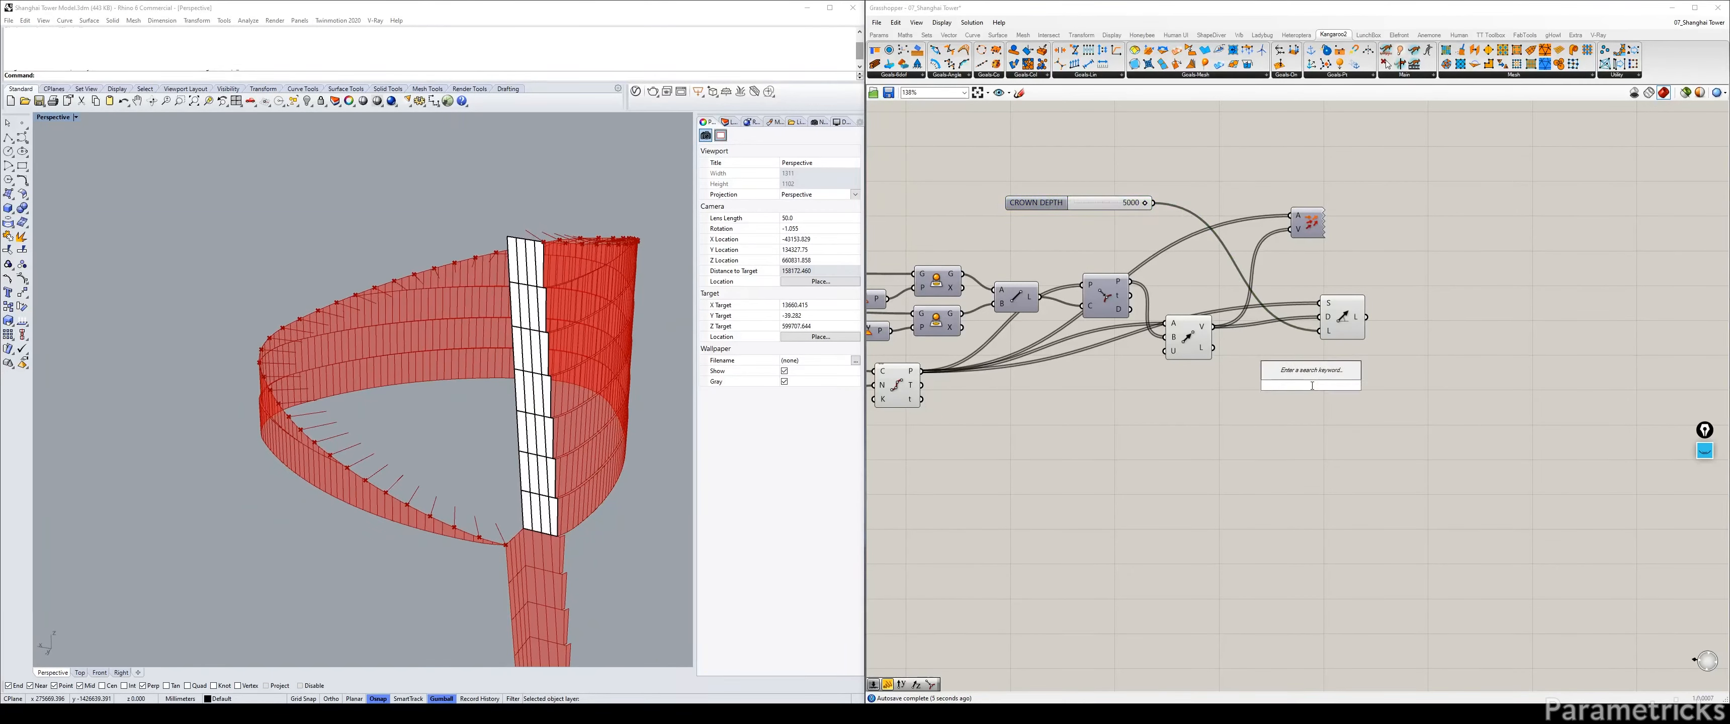
type("loft")
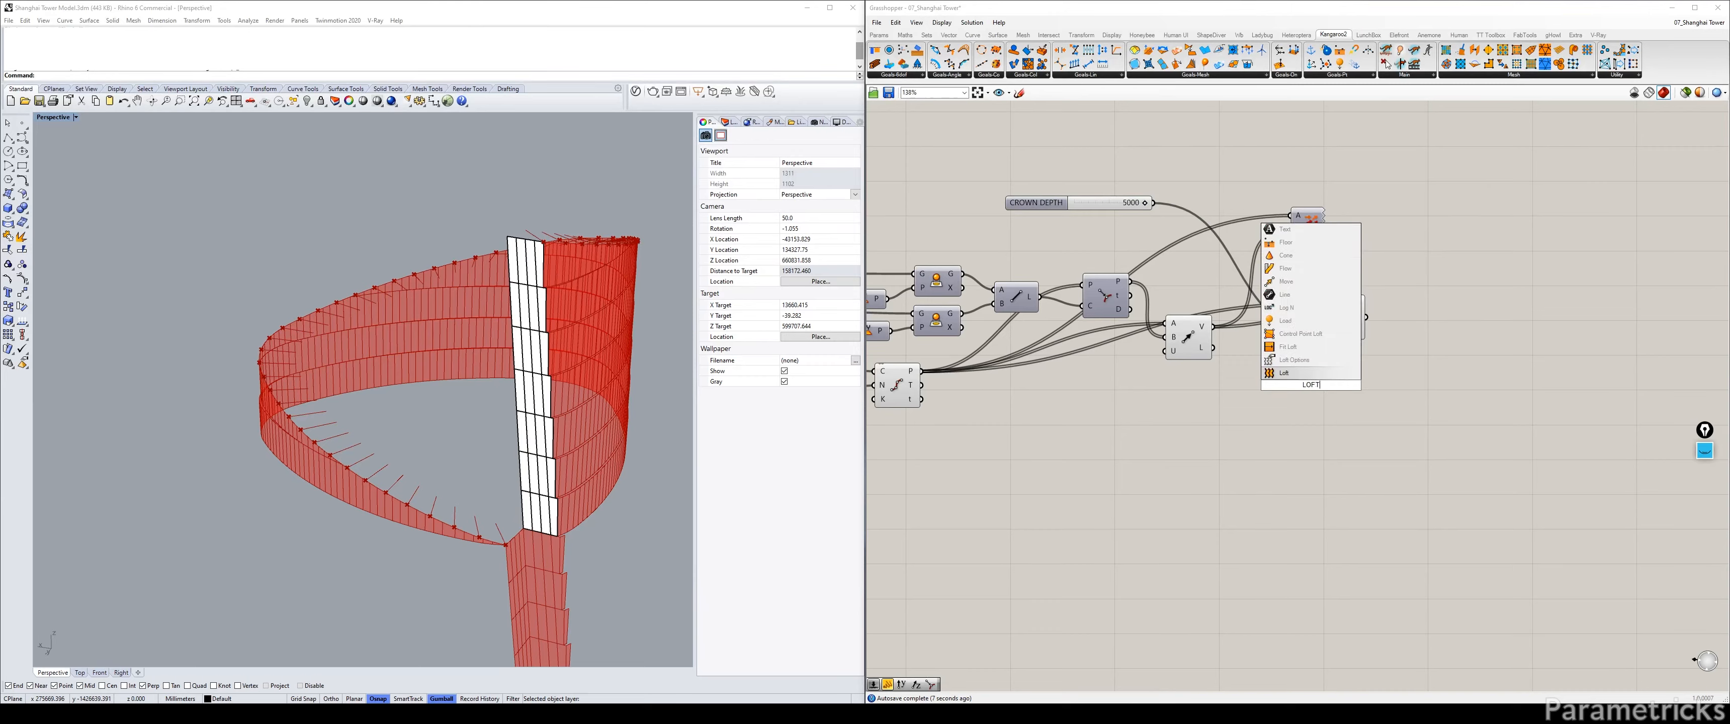
key("Return")
left_click_drag(1330, 380, 1406, 302)
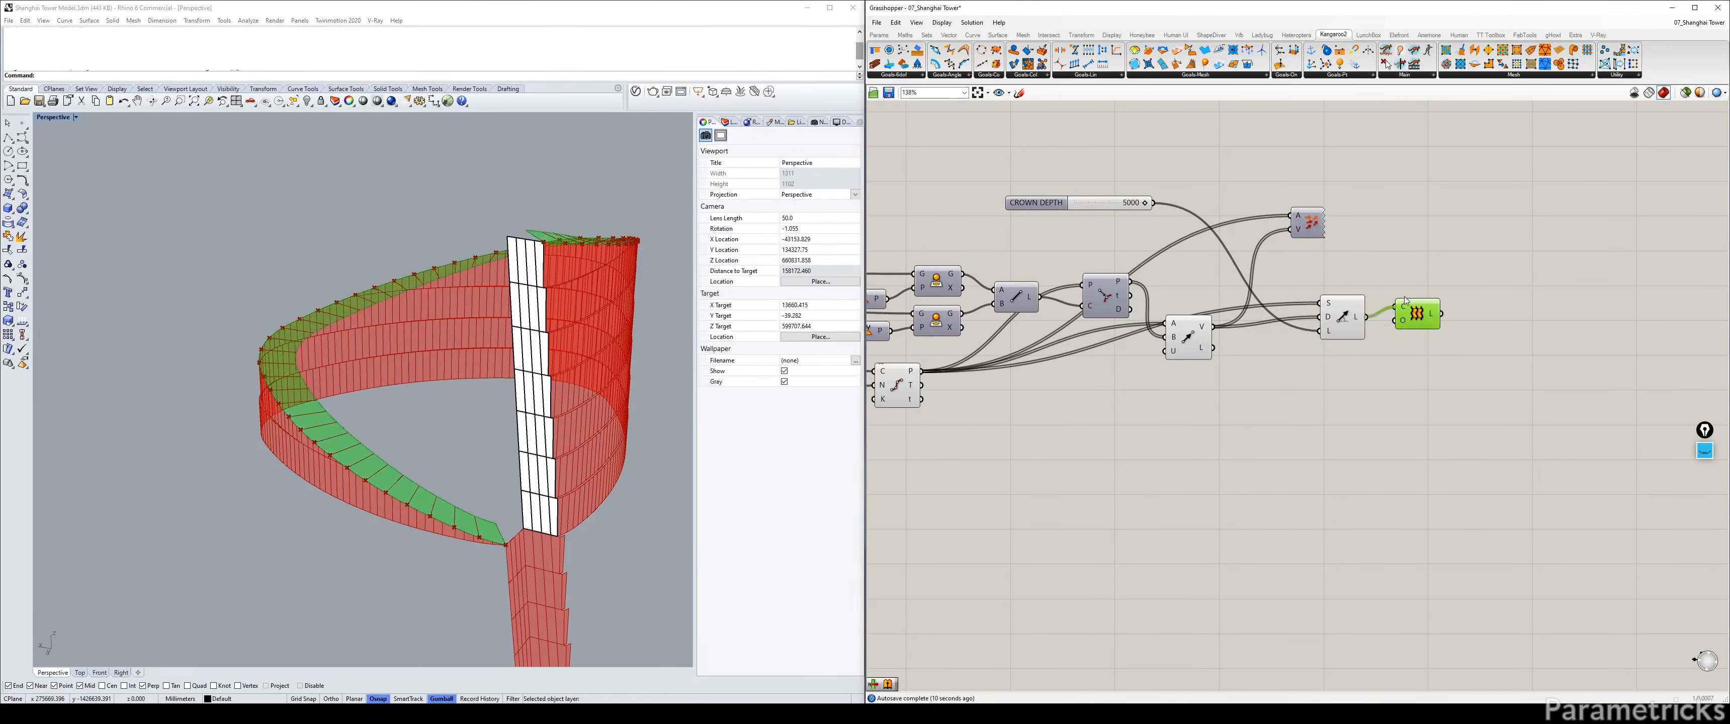
left_click(1357, 338)
left_click_drag(1355, 333, 1351, 334)
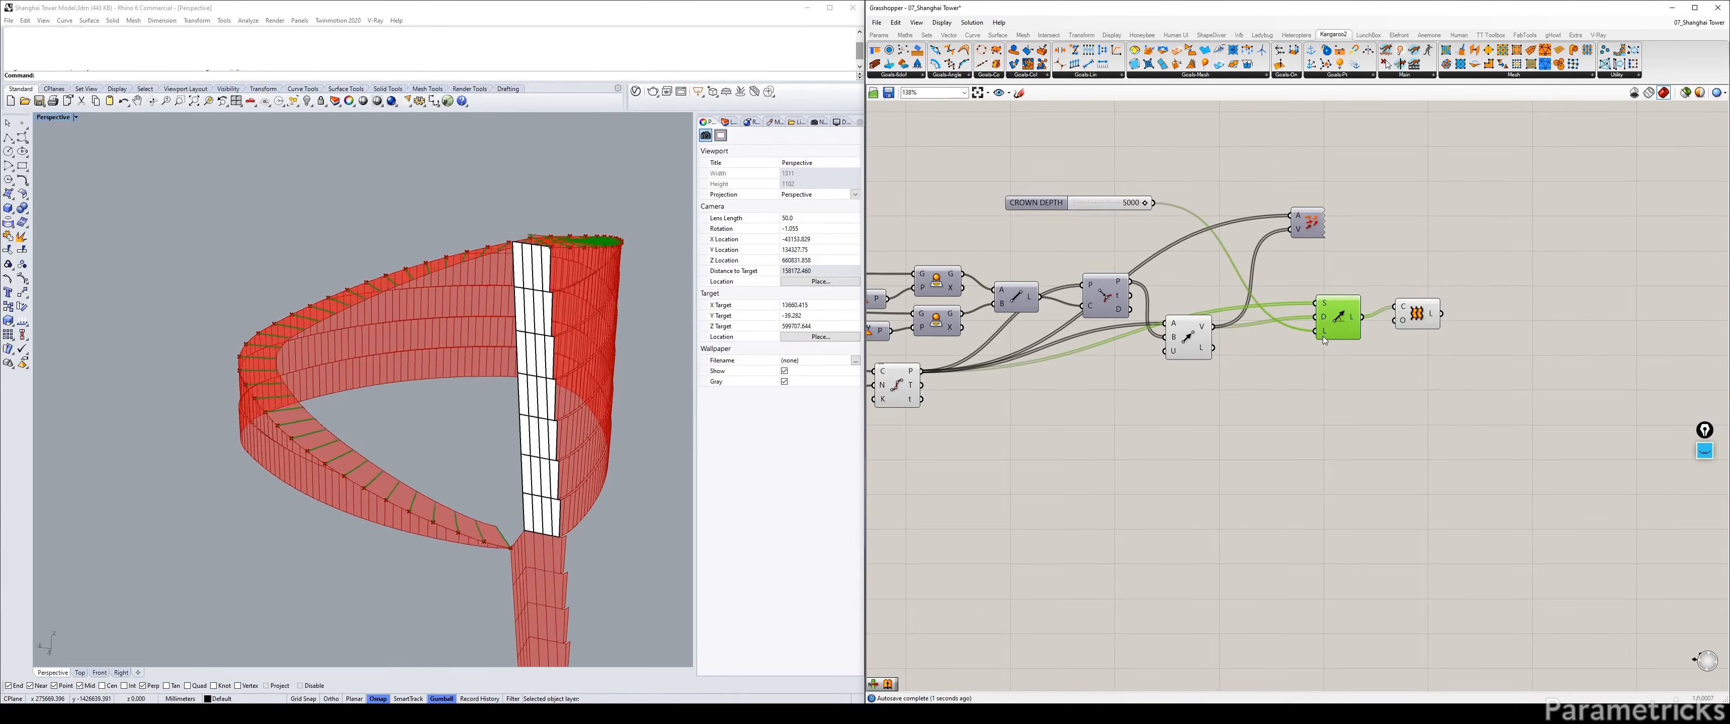
left_click(1316, 368)
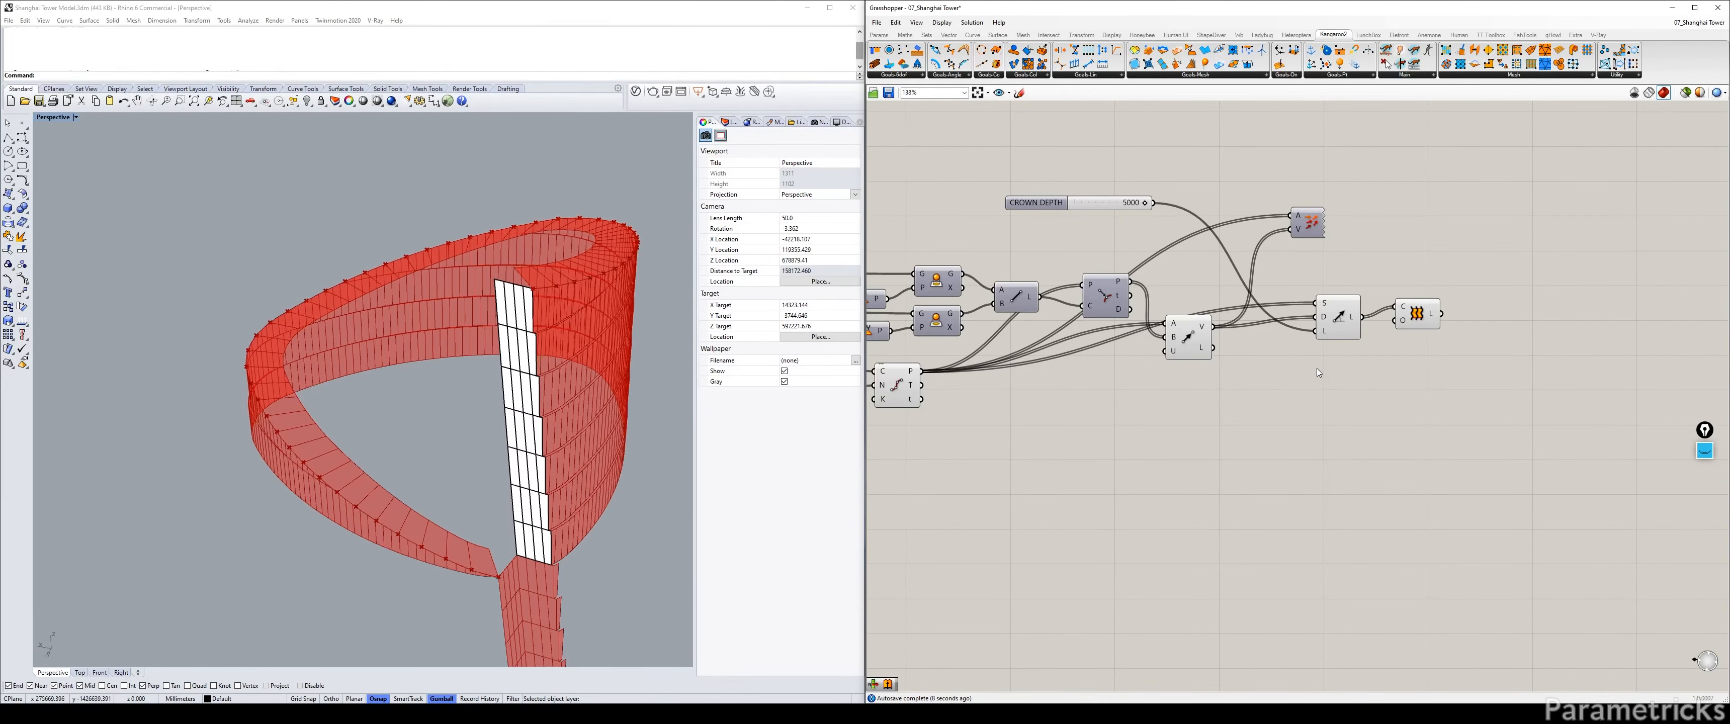
Circle the two ends of the lofted crown strip with the annotation pen and clear the markings.
left_click(1704, 450)
left_click(1704, 480)
mouse_move(512, 523)
left_mouse_down()
mouse_move(522, 534)
mouse_move(488, 517)
left_mouse_up()
mouse_move(549, 288)
left_mouse_down()
mouse_move(488, 326)
mouse_move(551, 285)
left_mouse_up()
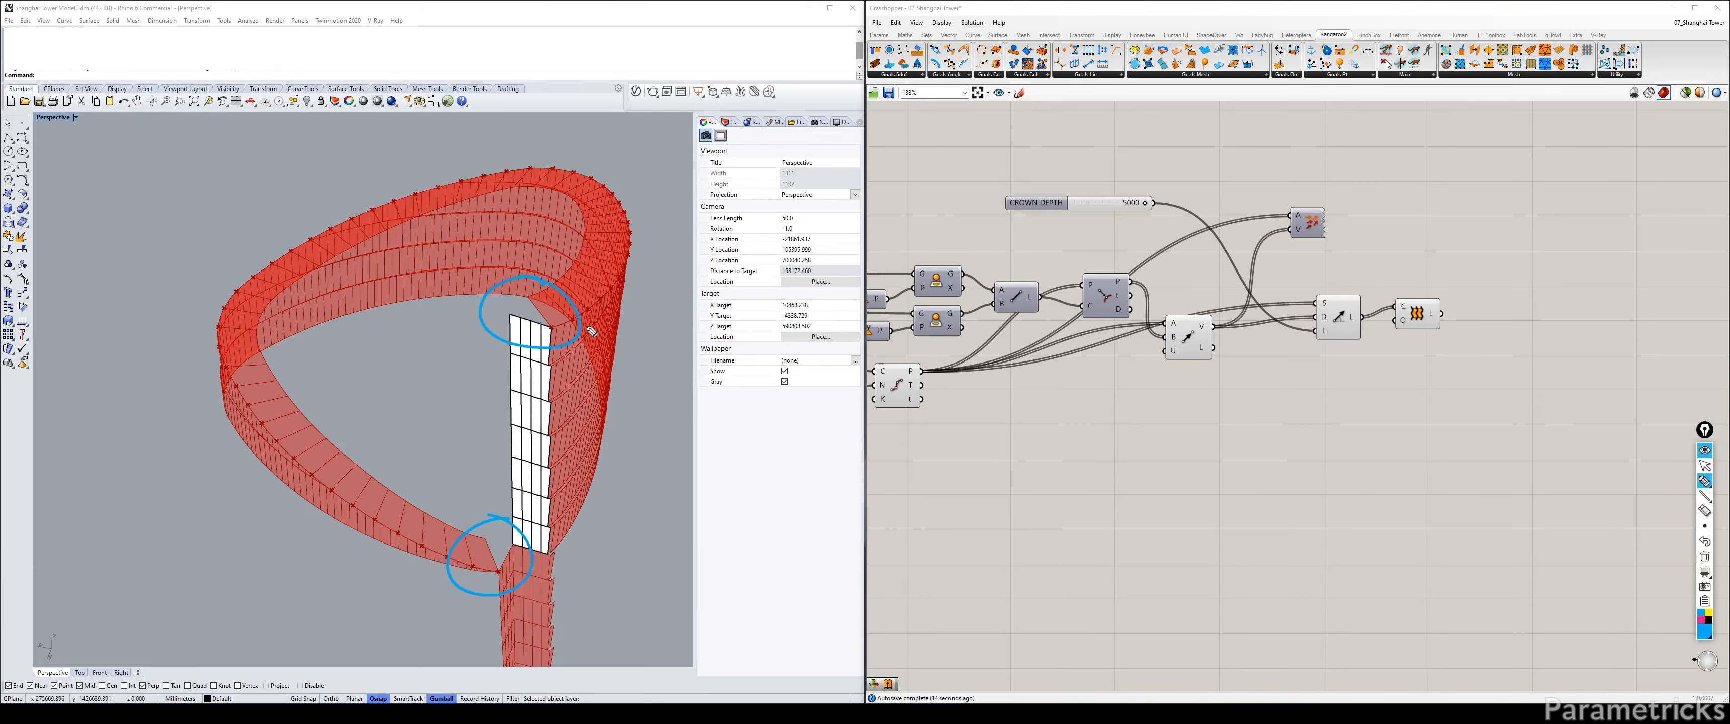
left_click(1704, 466)
scroll(1615, 454, "up", 6)
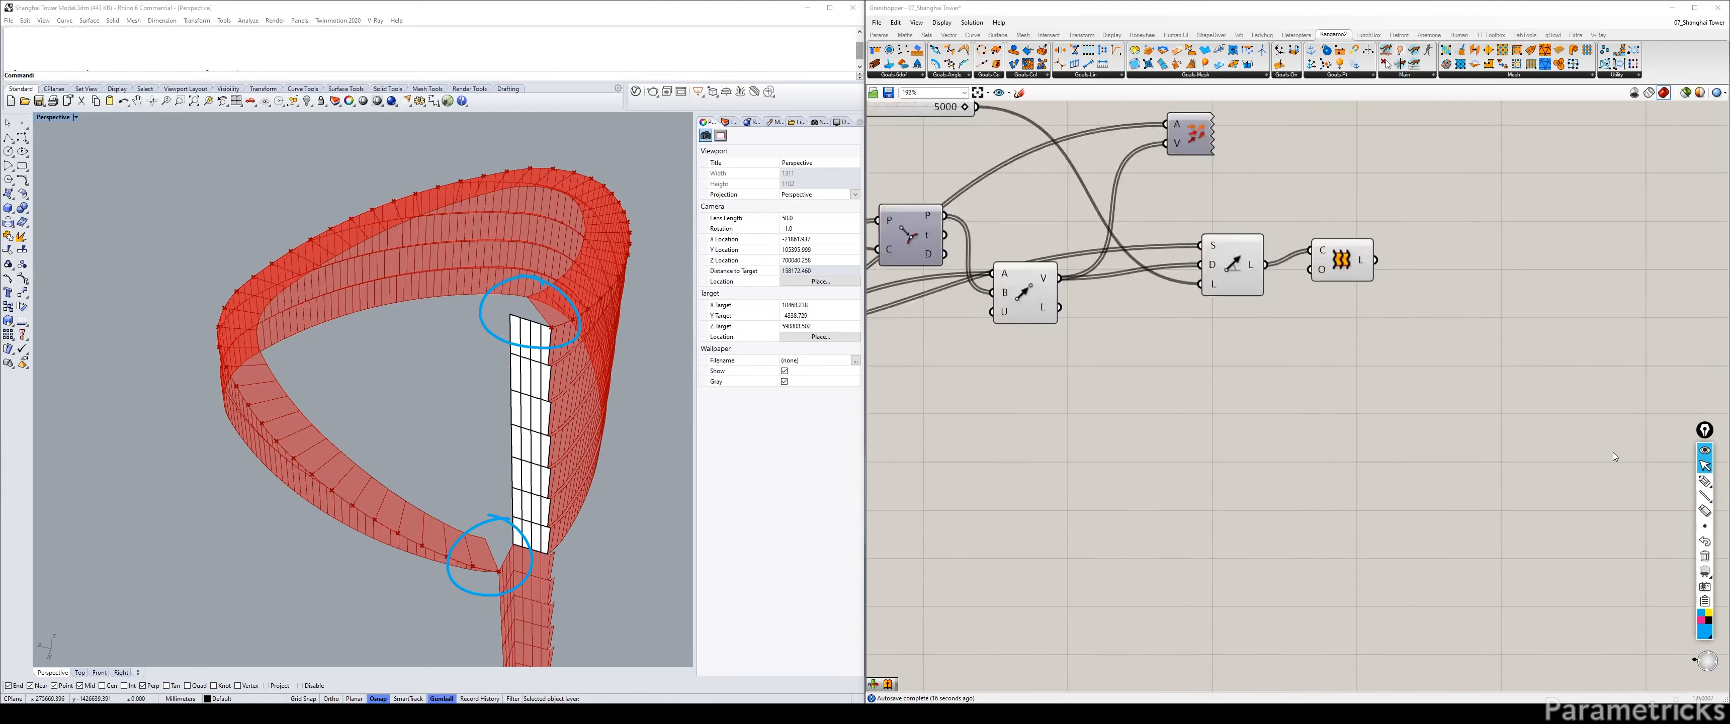
scroll(1363, 353, "down", 2)
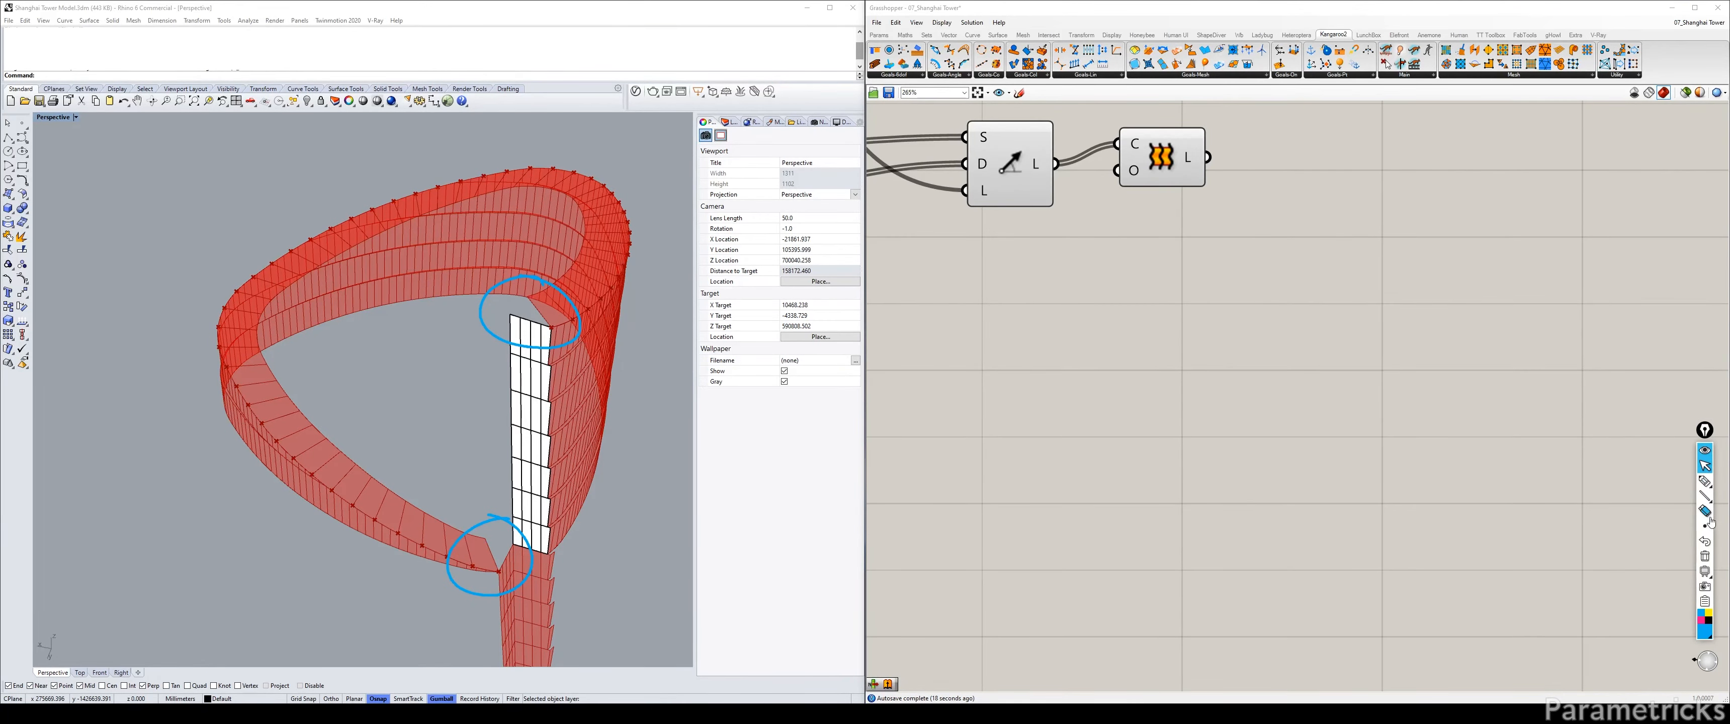
left_click(1704, 556)
Circle the upper end of the white panel strip with the annotation pen, clear the marking and leave annotation mode.
left_click(467, 368)
right_click_drag(466, 368, 495, 369)
scroll(494, 369, "up", 3)
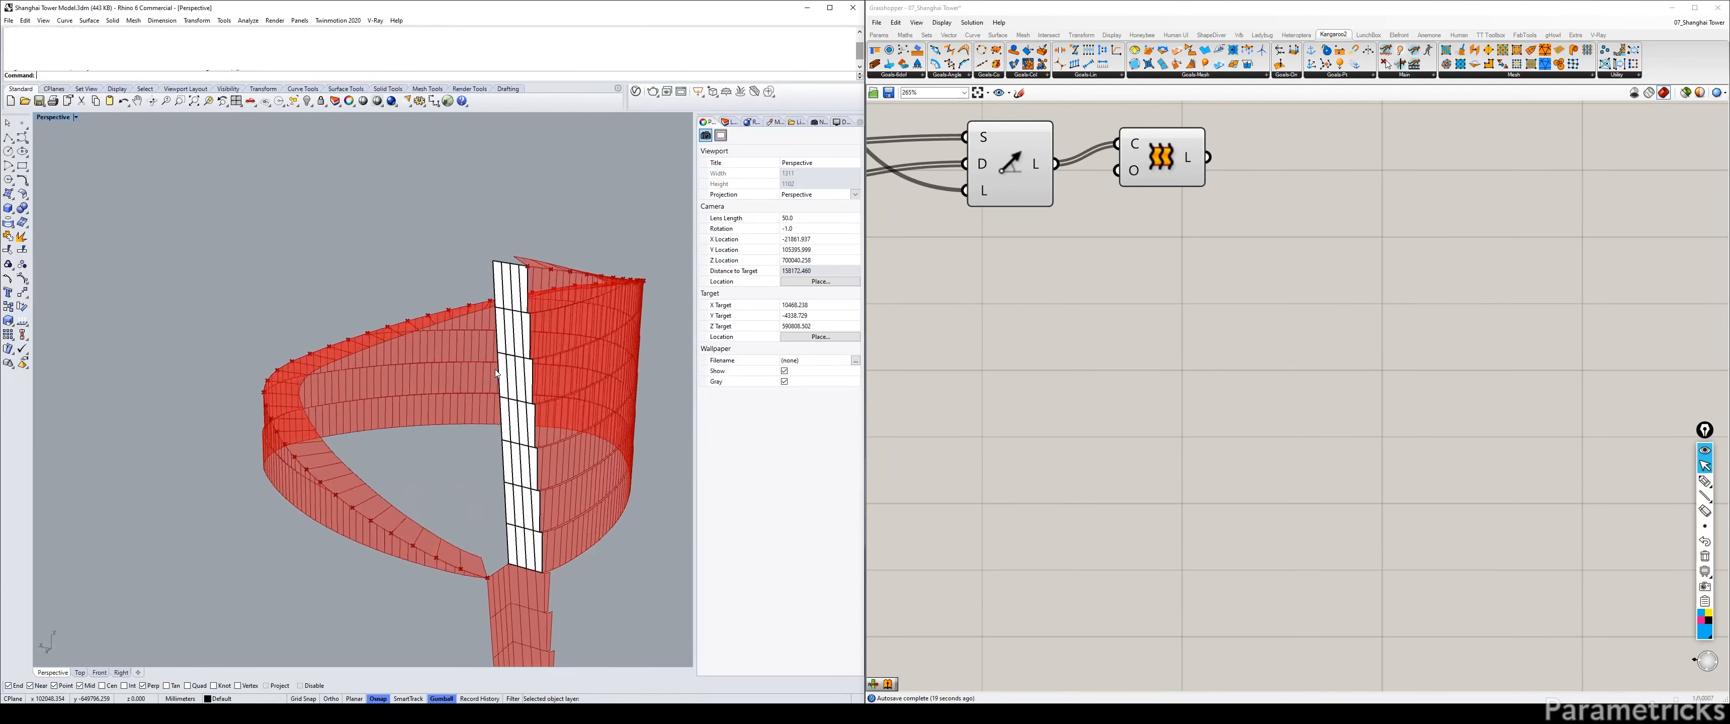
left_click(1706, 482)
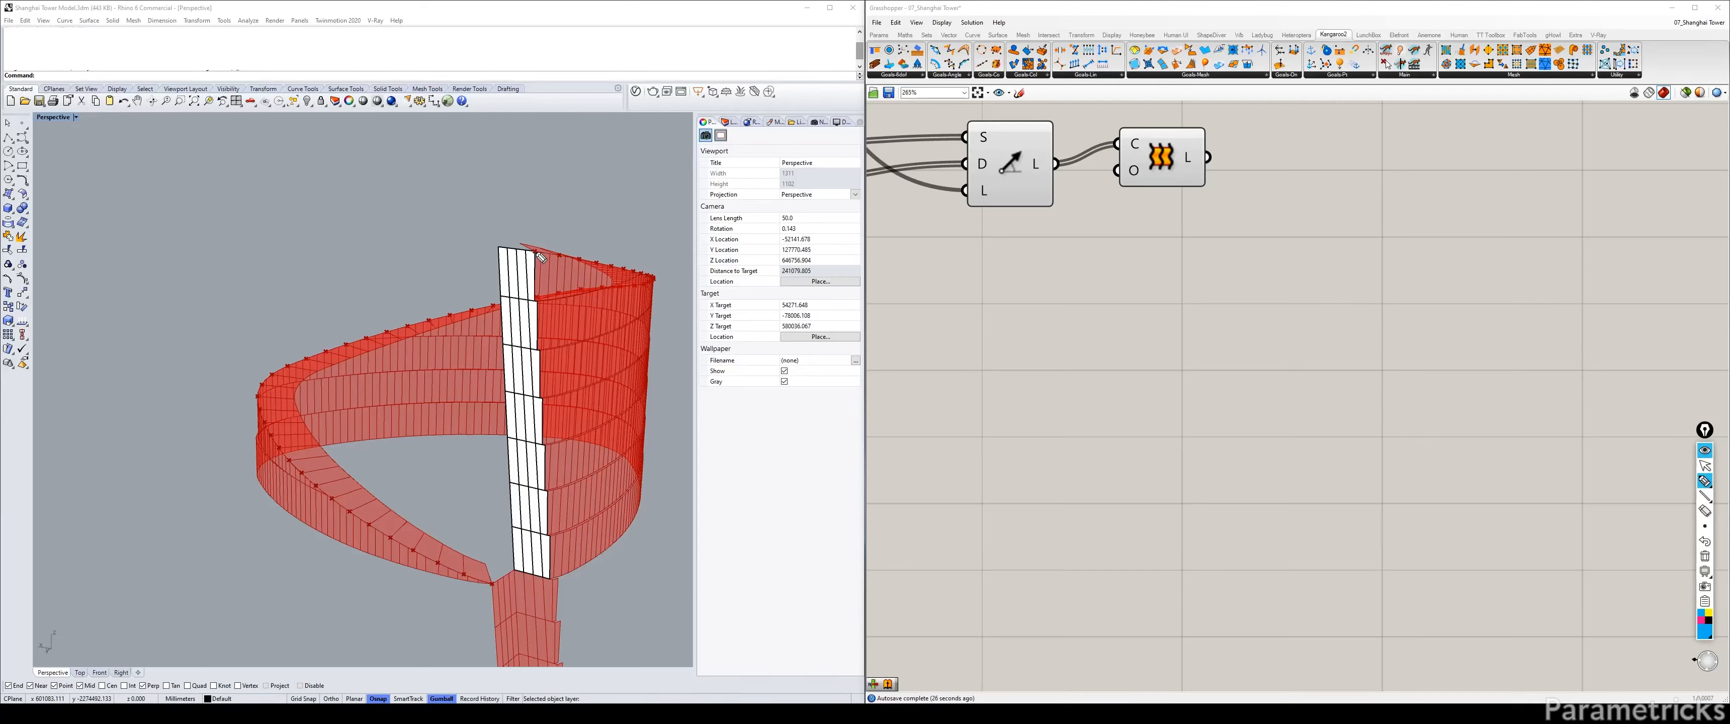
left_click_drag(480, 206, 564, 252)
left_click(1705, 556)
left_click(1708, 469)
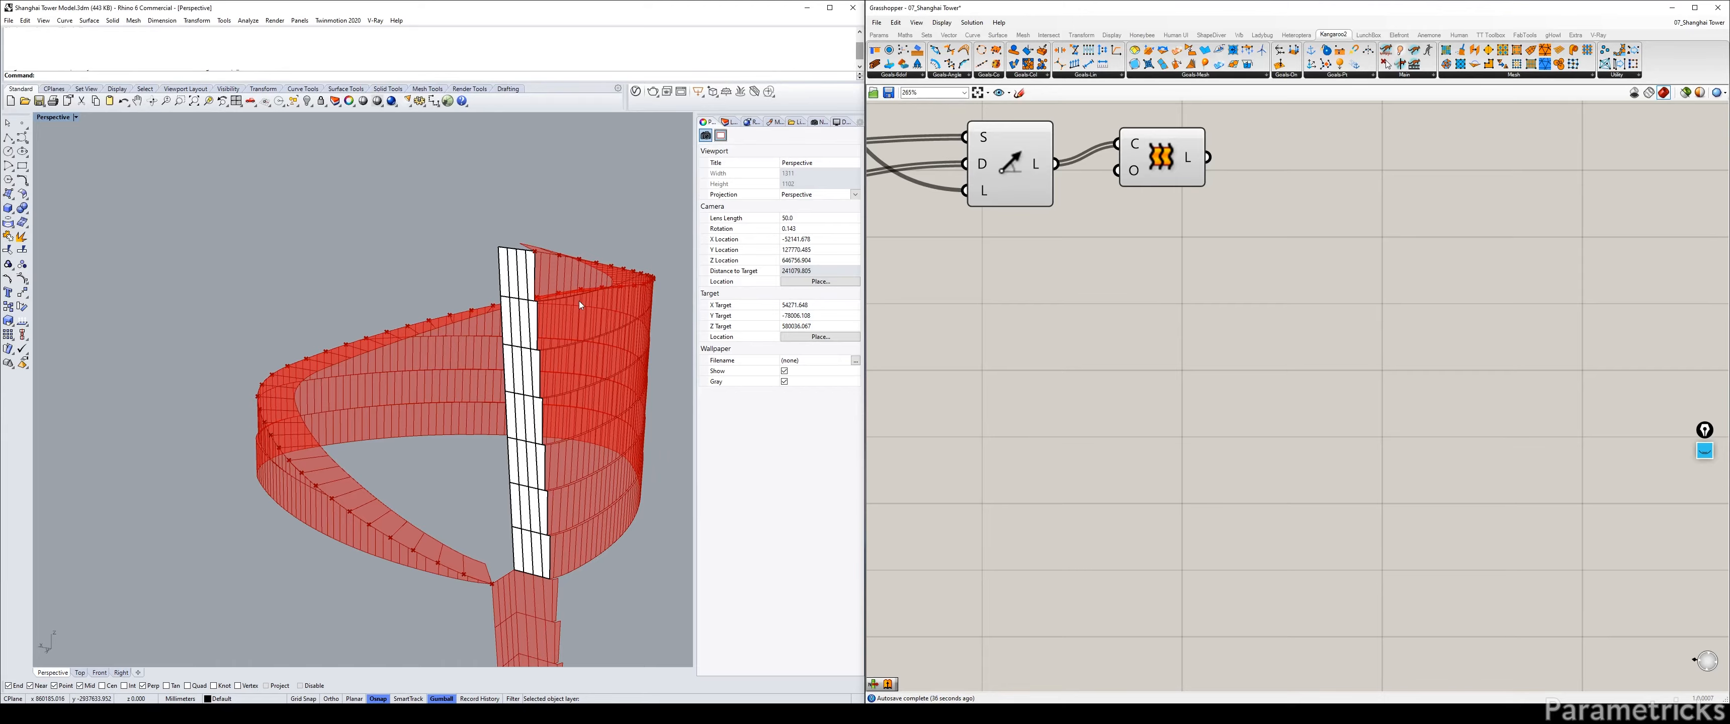
Move the CROWN DEPTH slider and all components from Curve Closest Point through Loft farther away from the Line component.
right_click_drag(512, 277, 648, 268)
scroll(594, 230, "up", 3)
scroll(1134, 298, "down", 3)
right_click_drag(1043, 297, 1276, 290)
right_click_drag(1139, 280, 1072, 292)
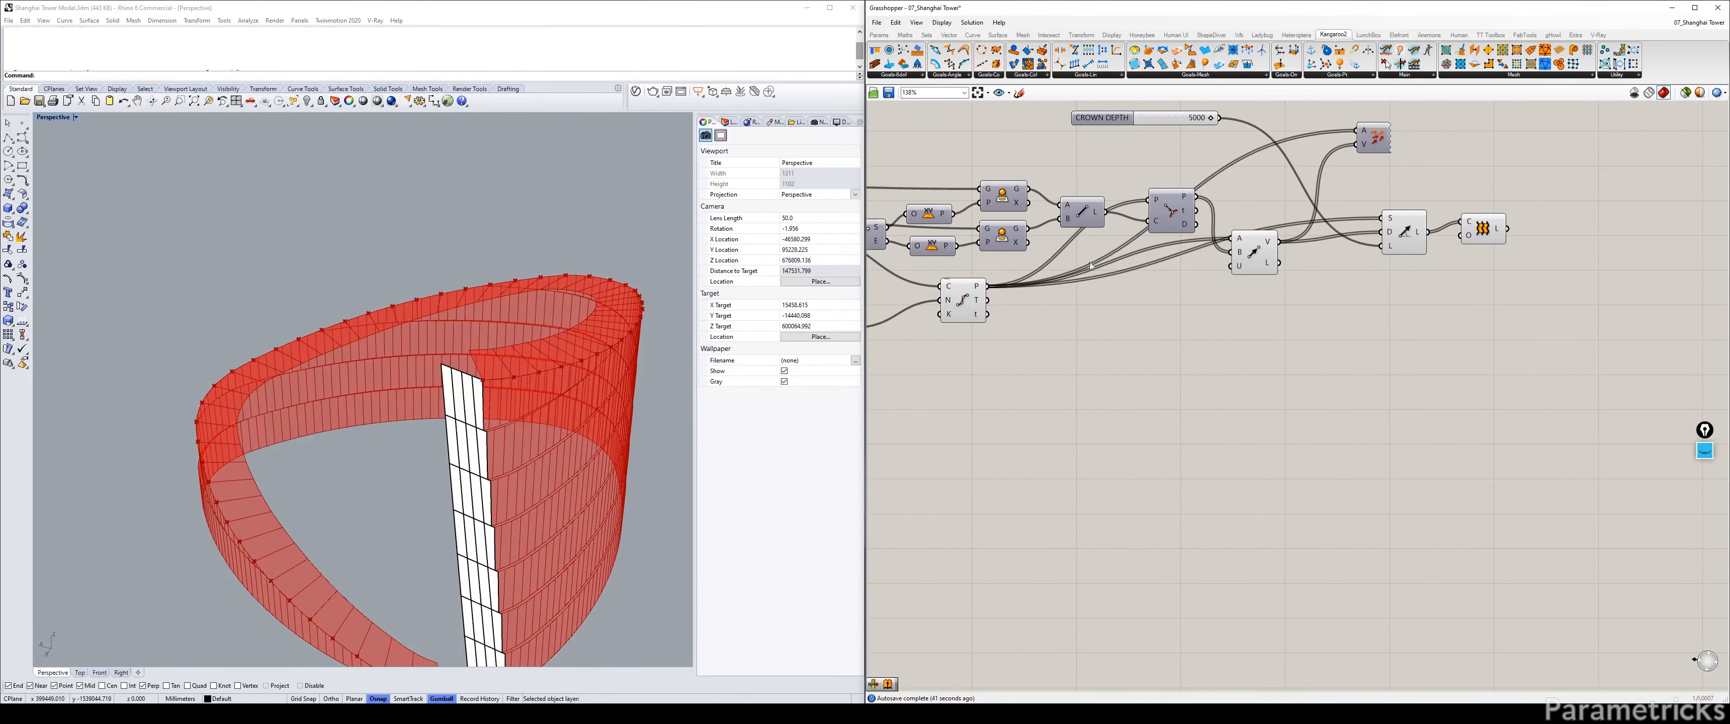
left_click(1079, 213)
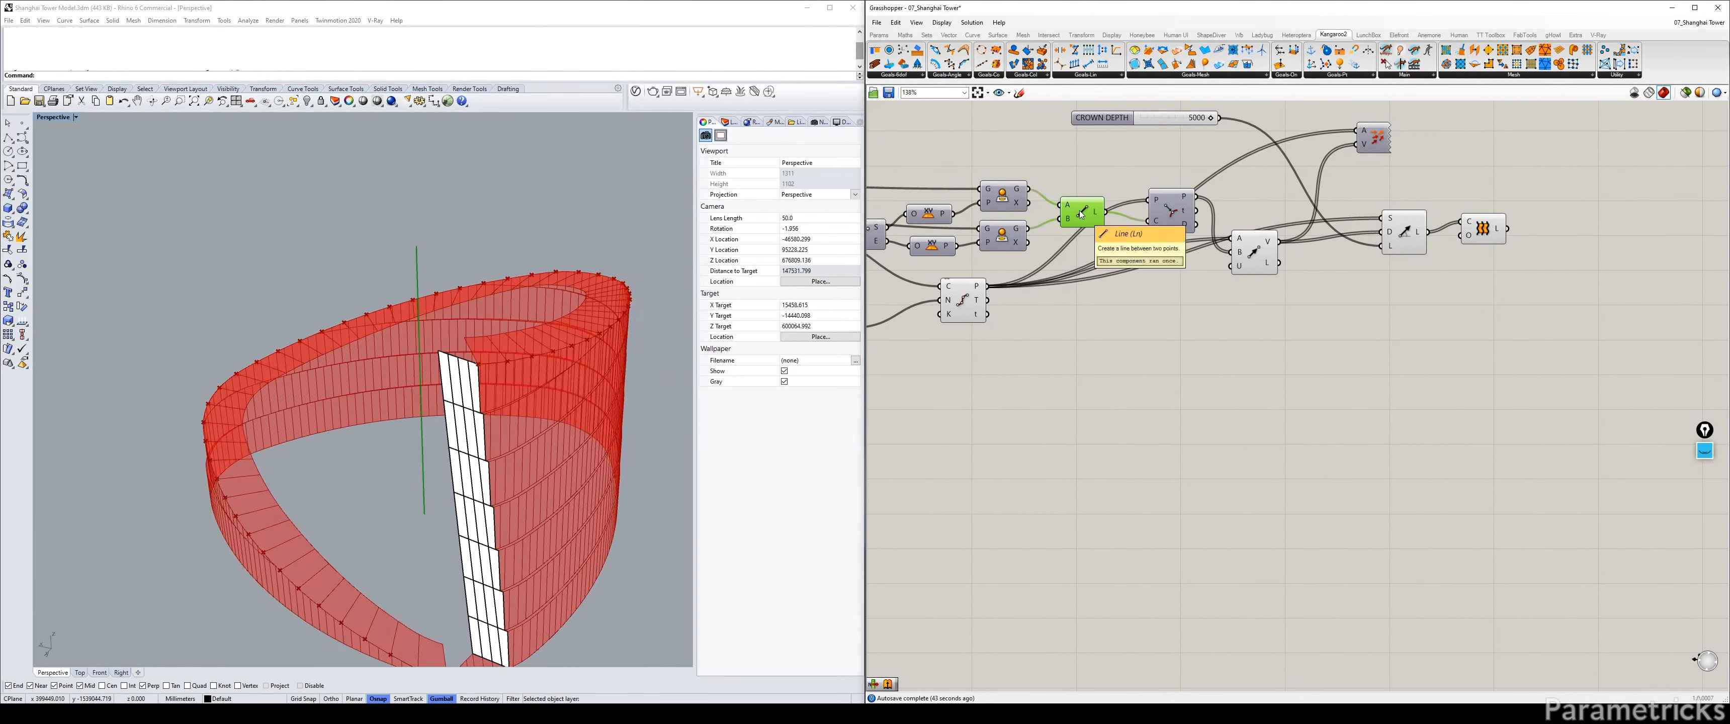
scroll(1169, 214, "down", 3)
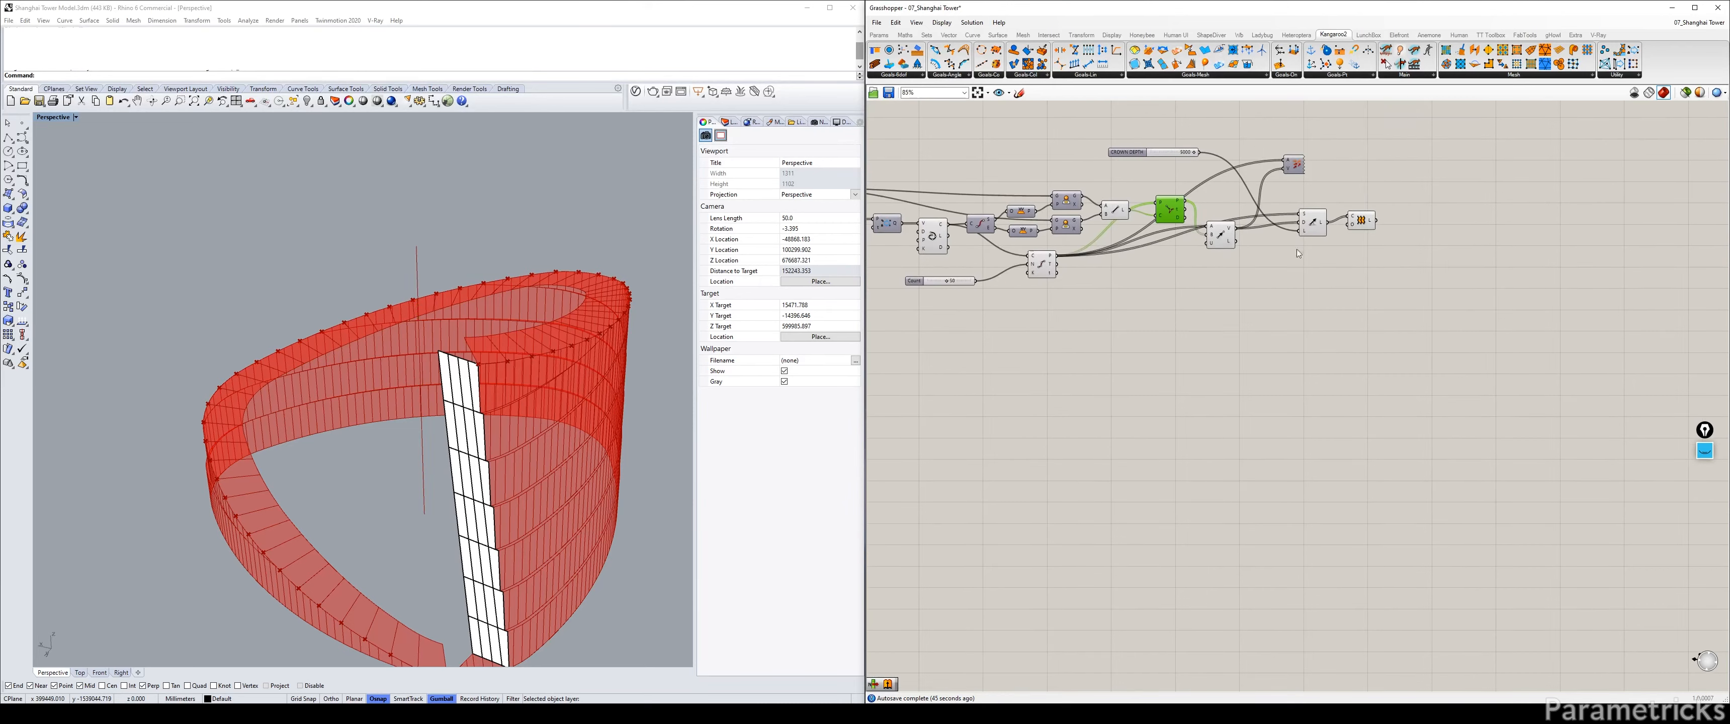
left_click_drag(1474, 314, 1191, 161)
scroll(1153, 168, "up", 5)
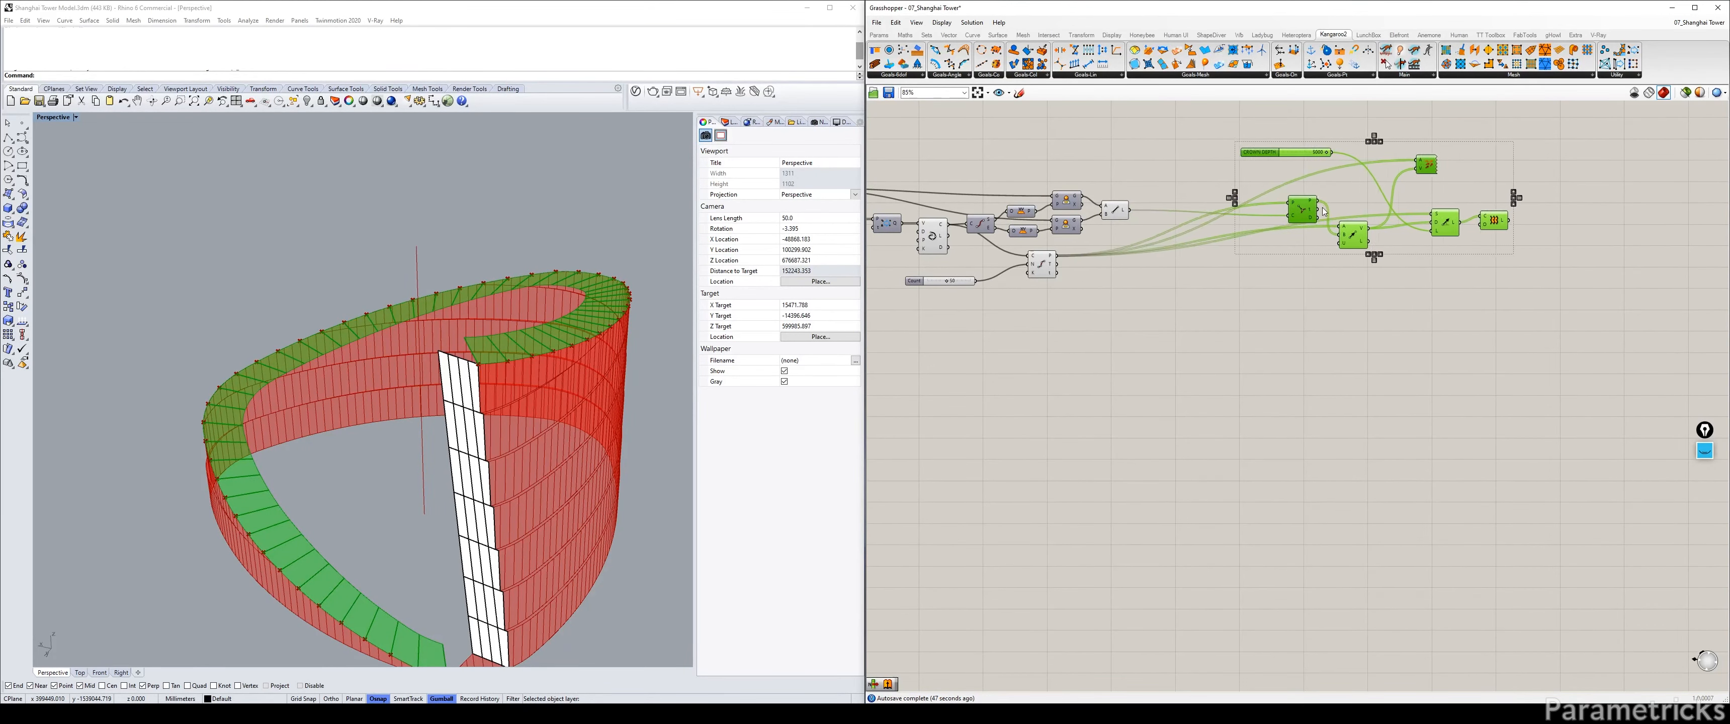
Add an Extend Curve component after the Line component and connect the line to its C input.
double_click(1153, 172)
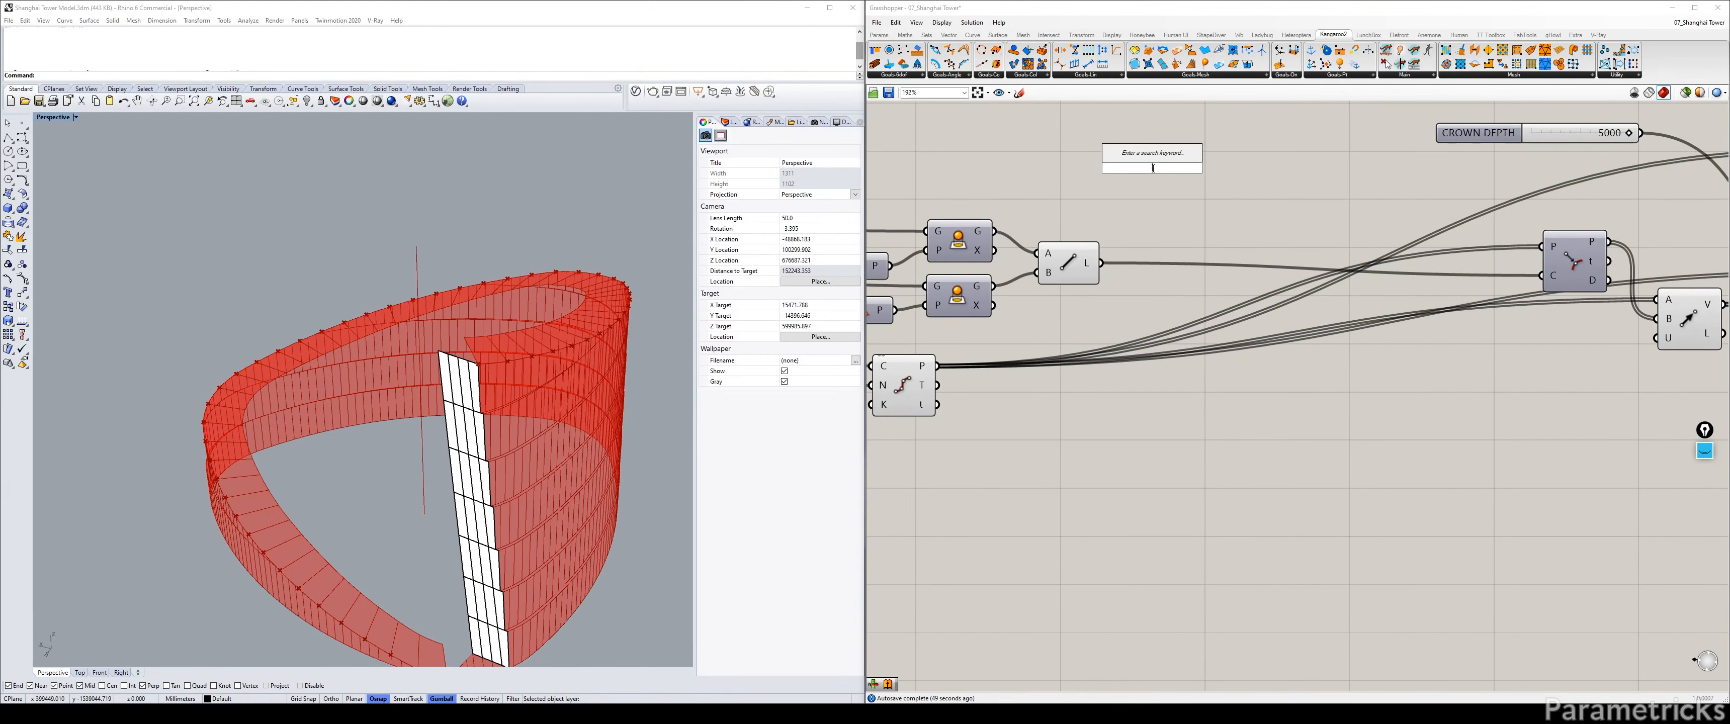
type("EXT")
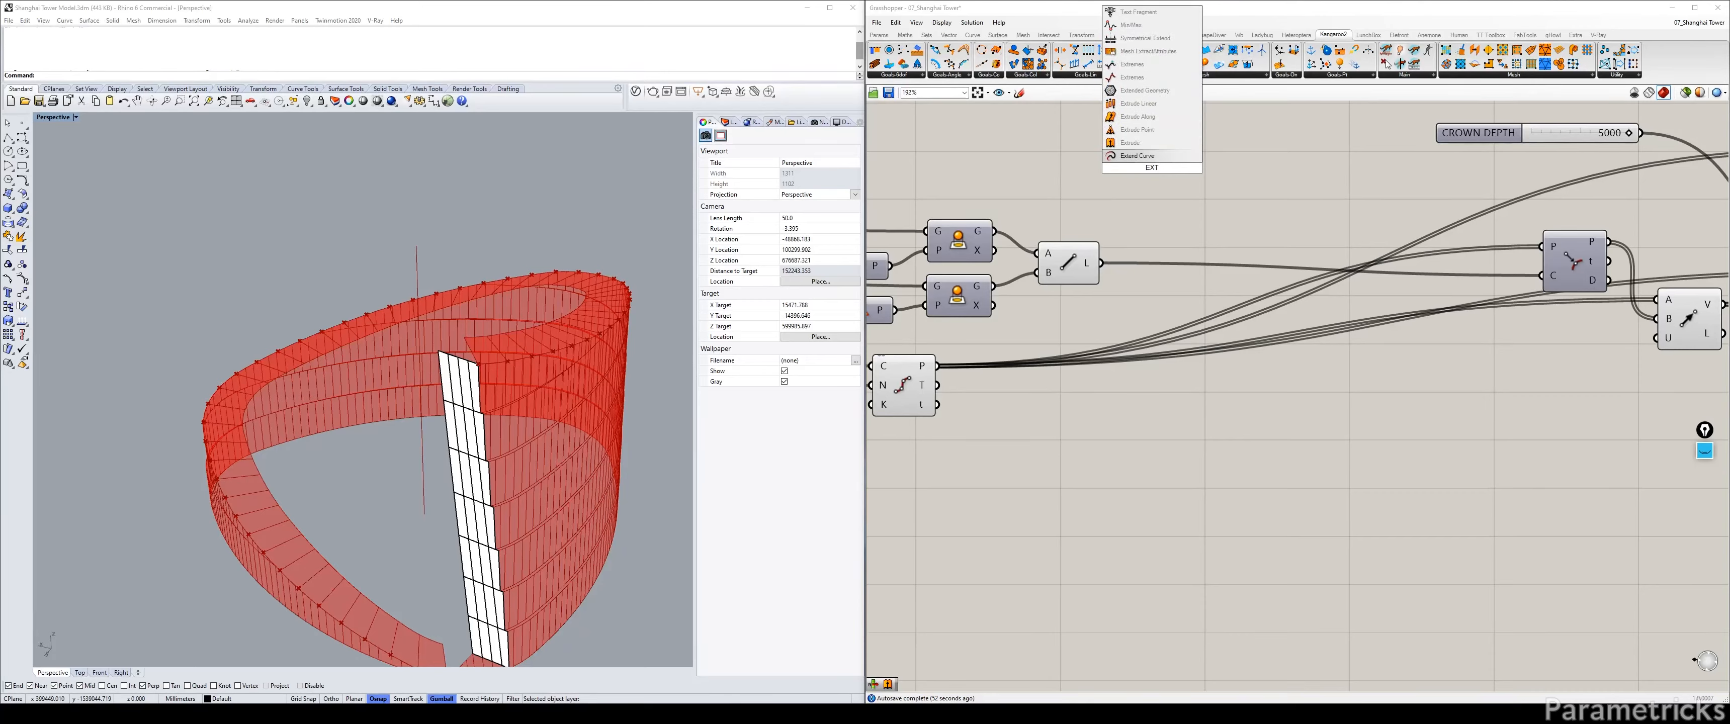
key("Return")
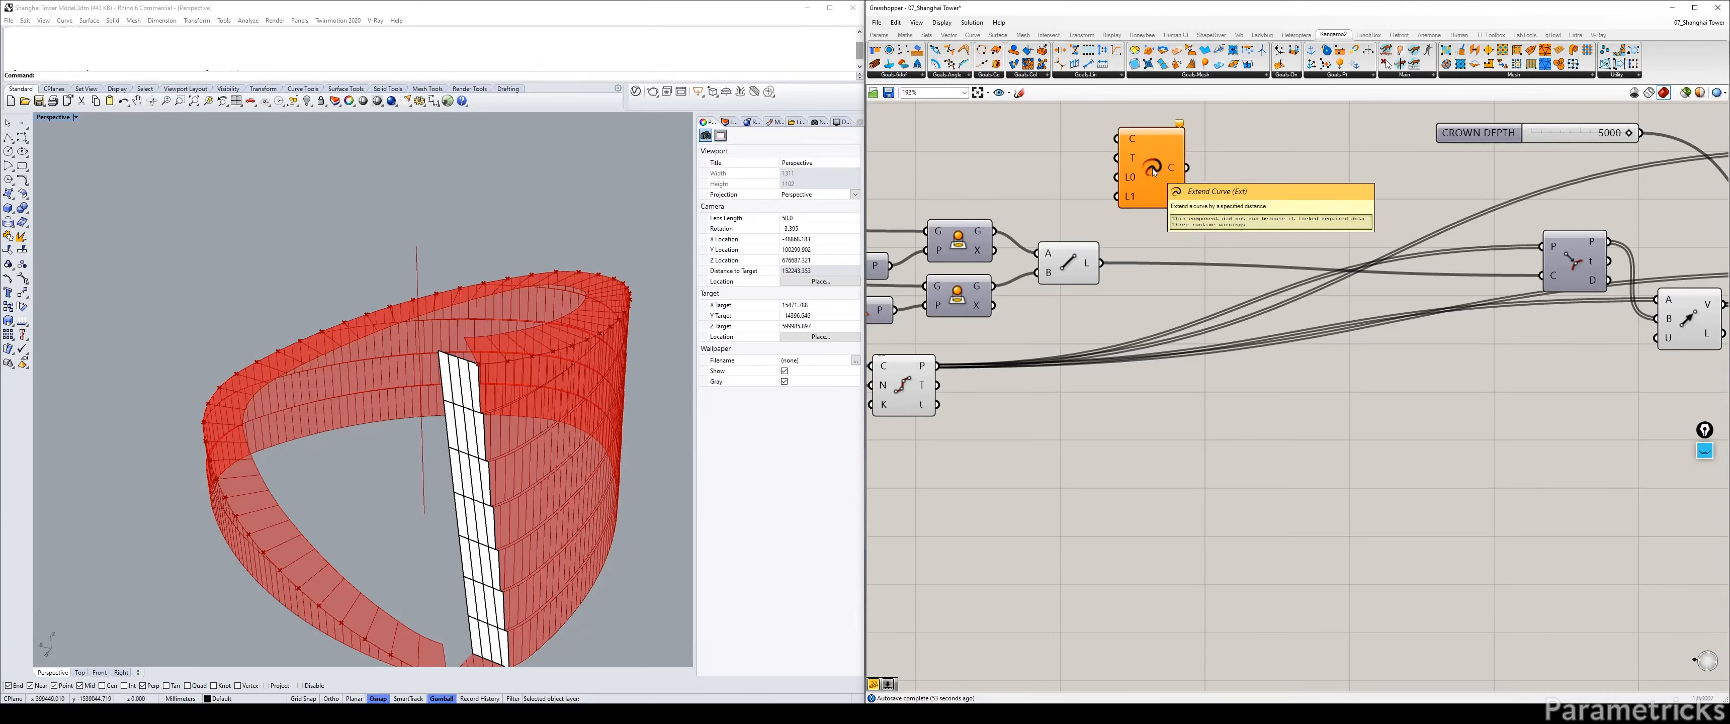
left_click_drag(1167, 163, 1193, 231)
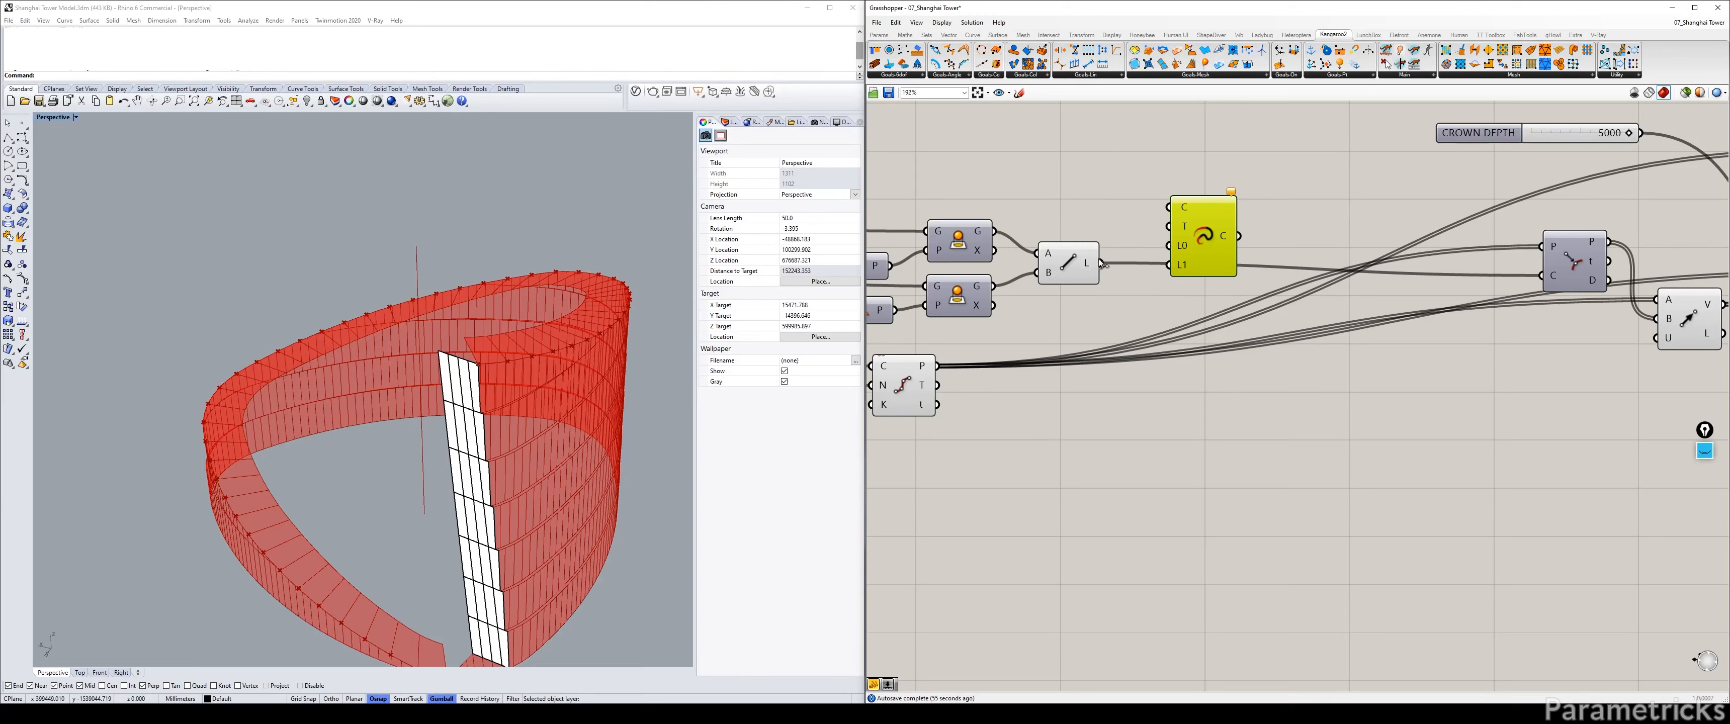
left_click_drag(1103, 263, 1169, 208)
left_click(1069, 265)
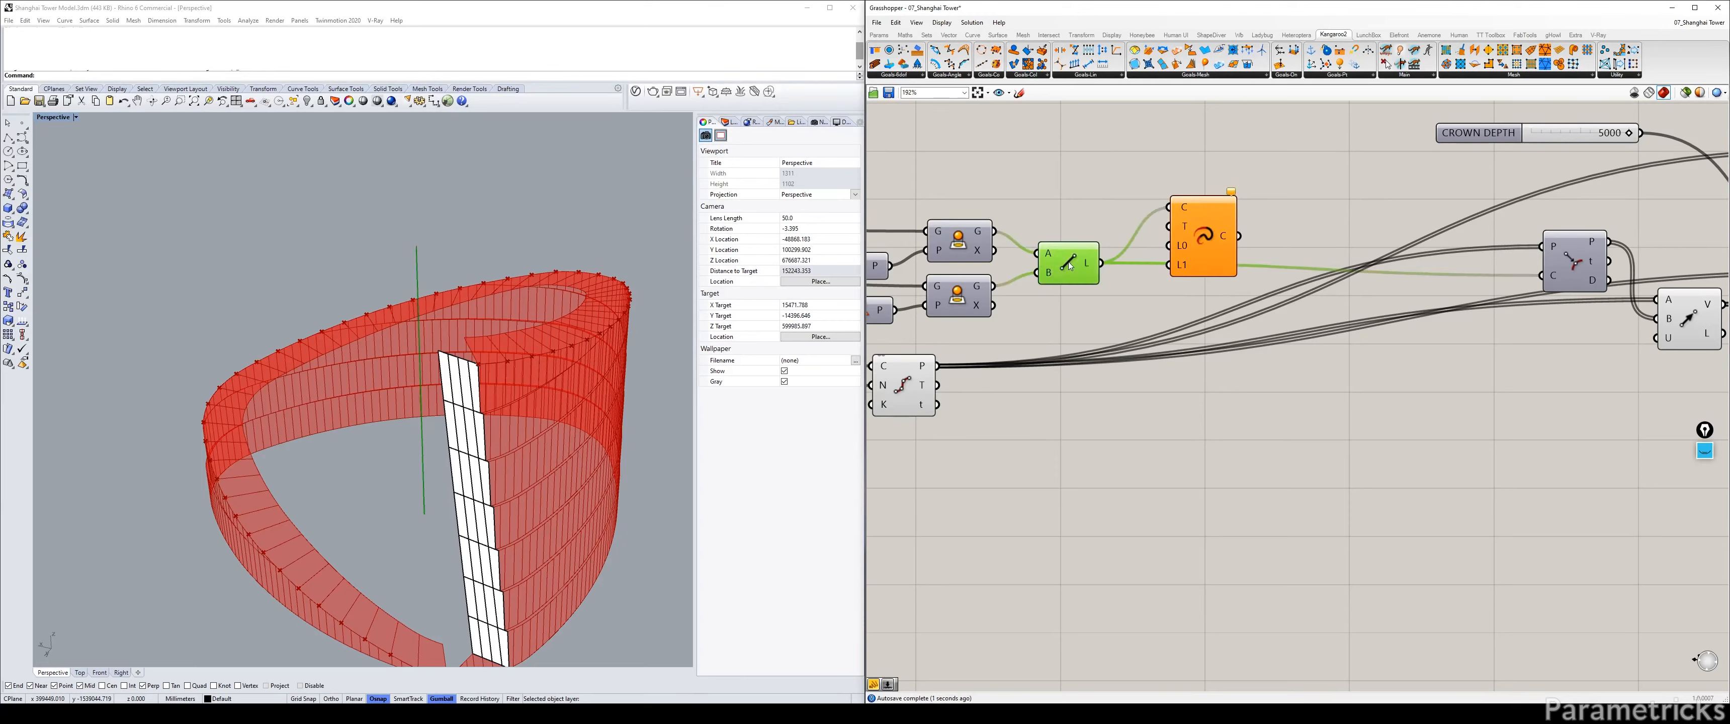
Add a number slider with the value 2000 above the Line component.
double_click(1039, 165)
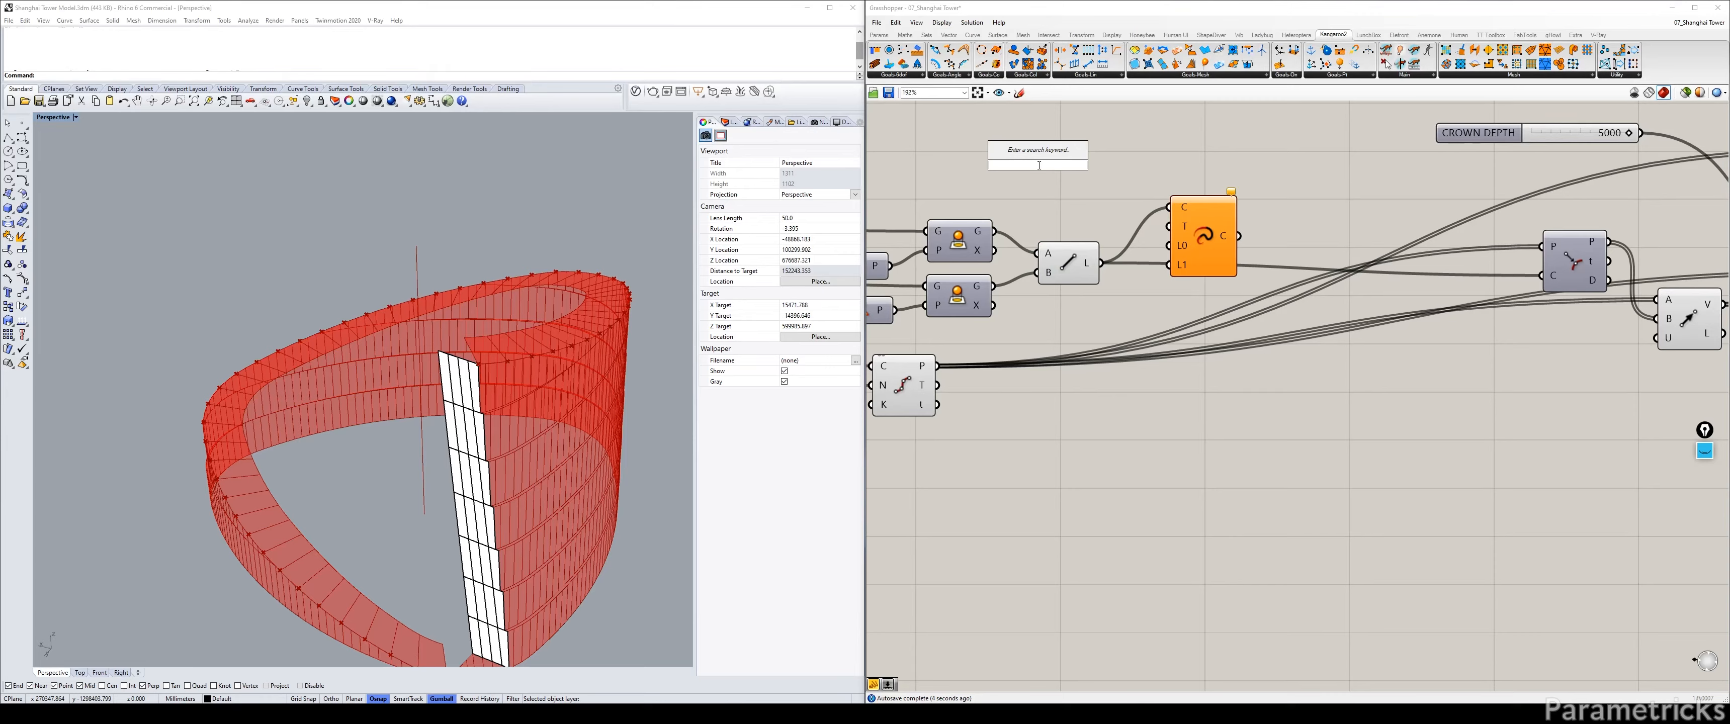
left_click(1496, 134)
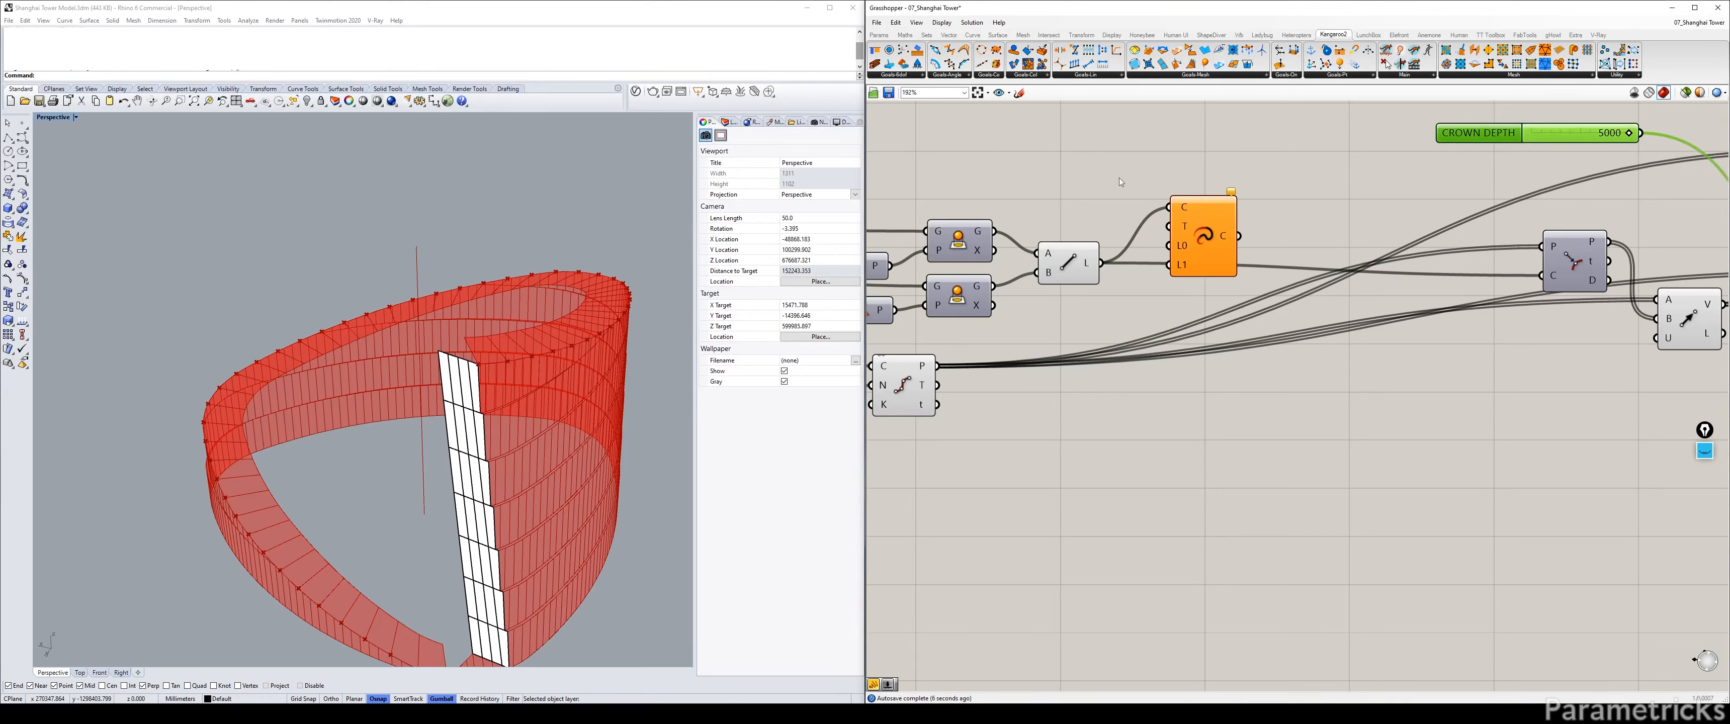
double_click(1029, 162)
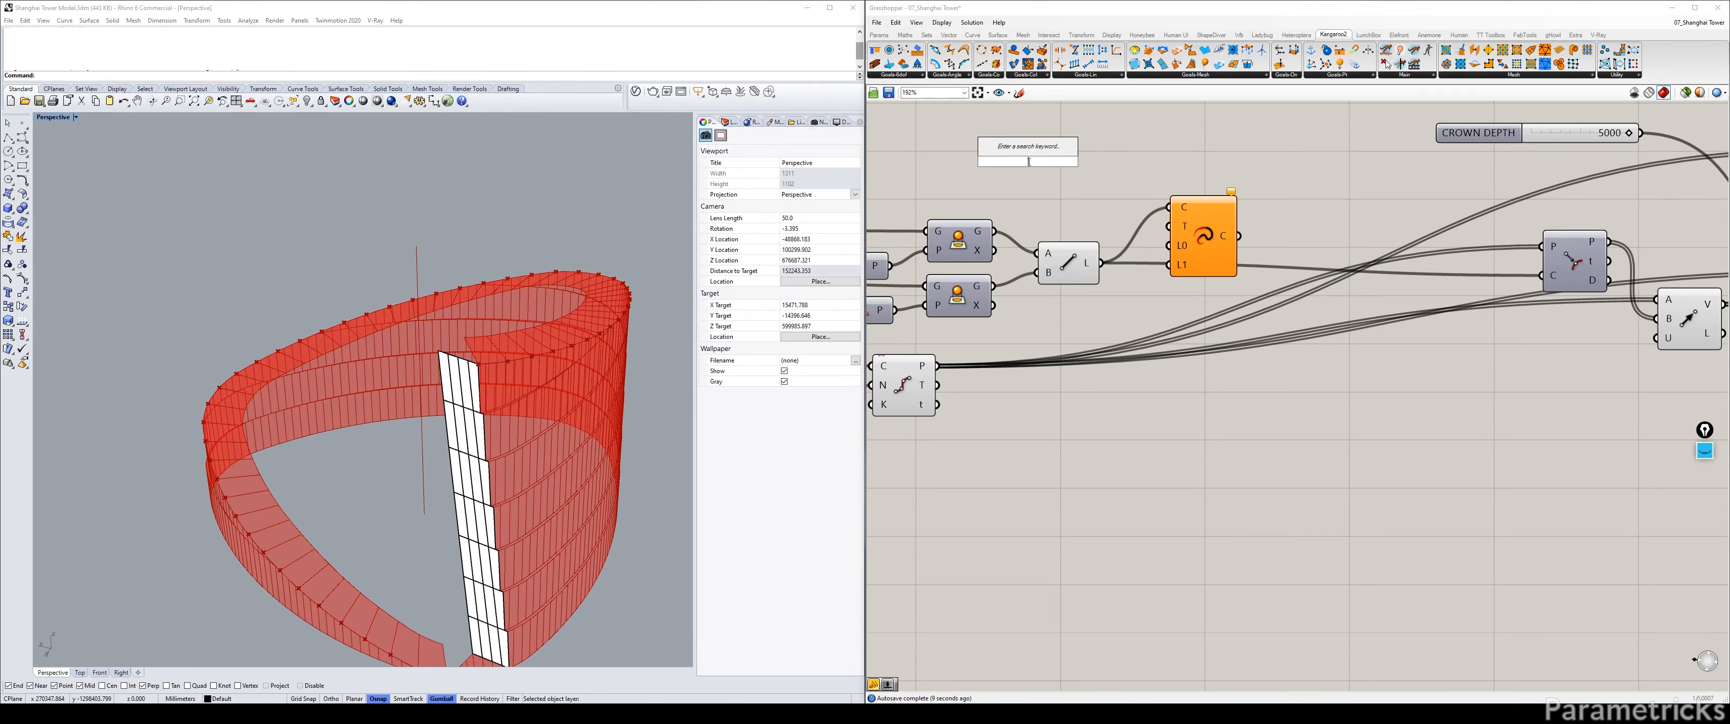
type("2")
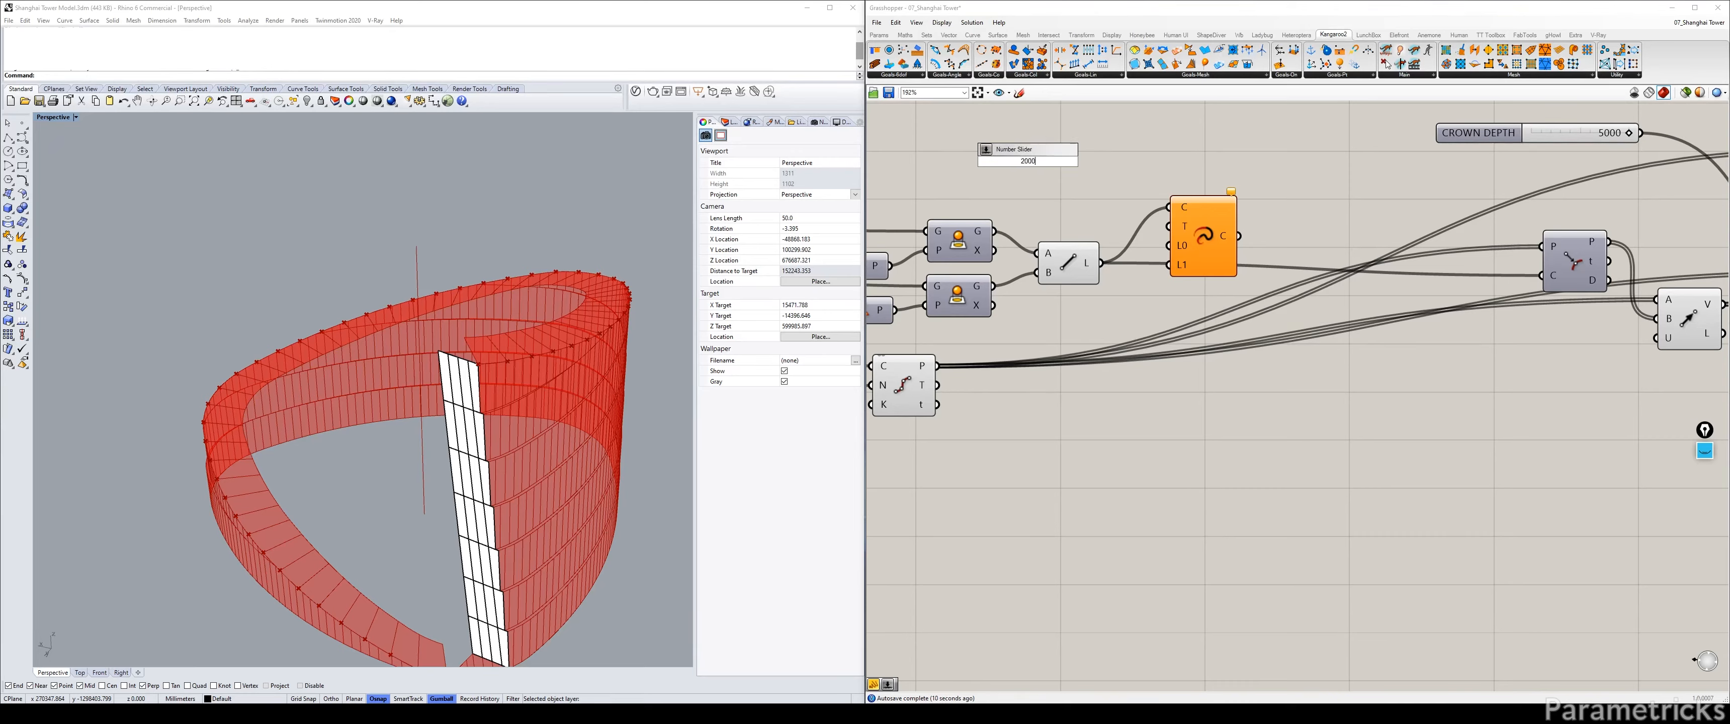
type("000")
key("Return")
Set the new slider's minimum to -10000 and its maximum to 0, keeping its value at 0.
double_click(973, 165)
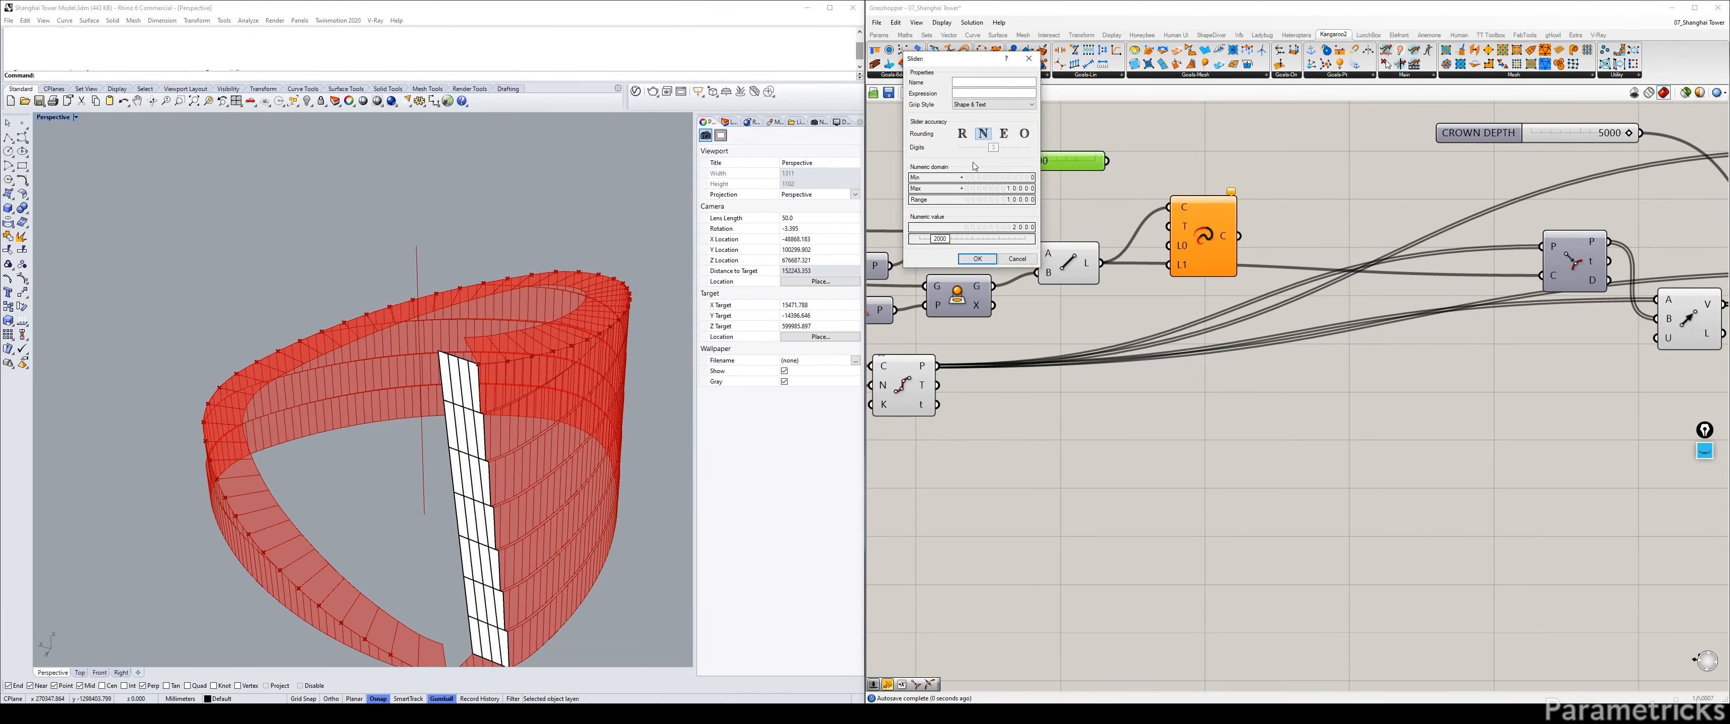
double_click(971, 178)
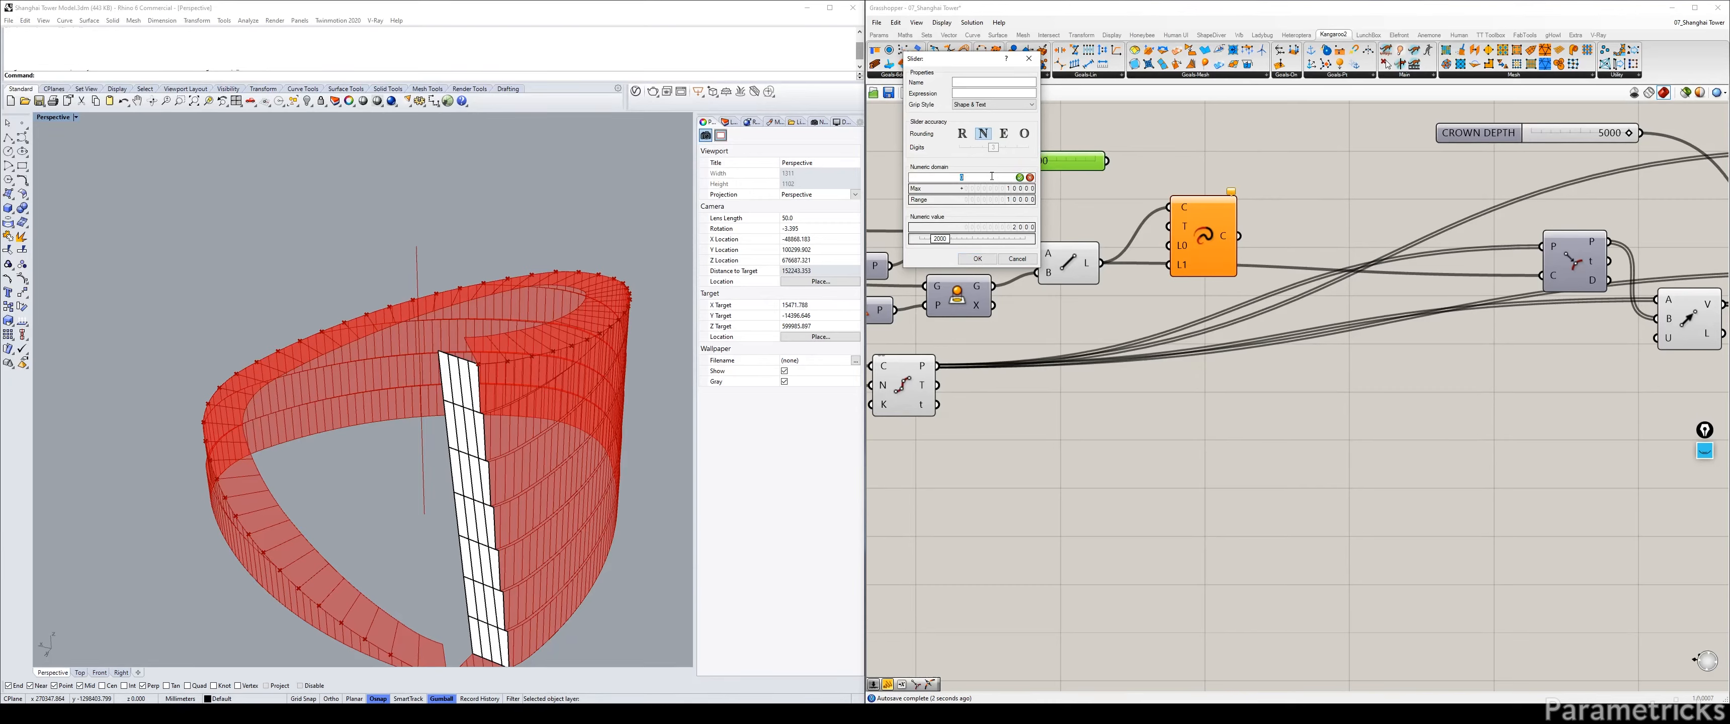
key("Return")
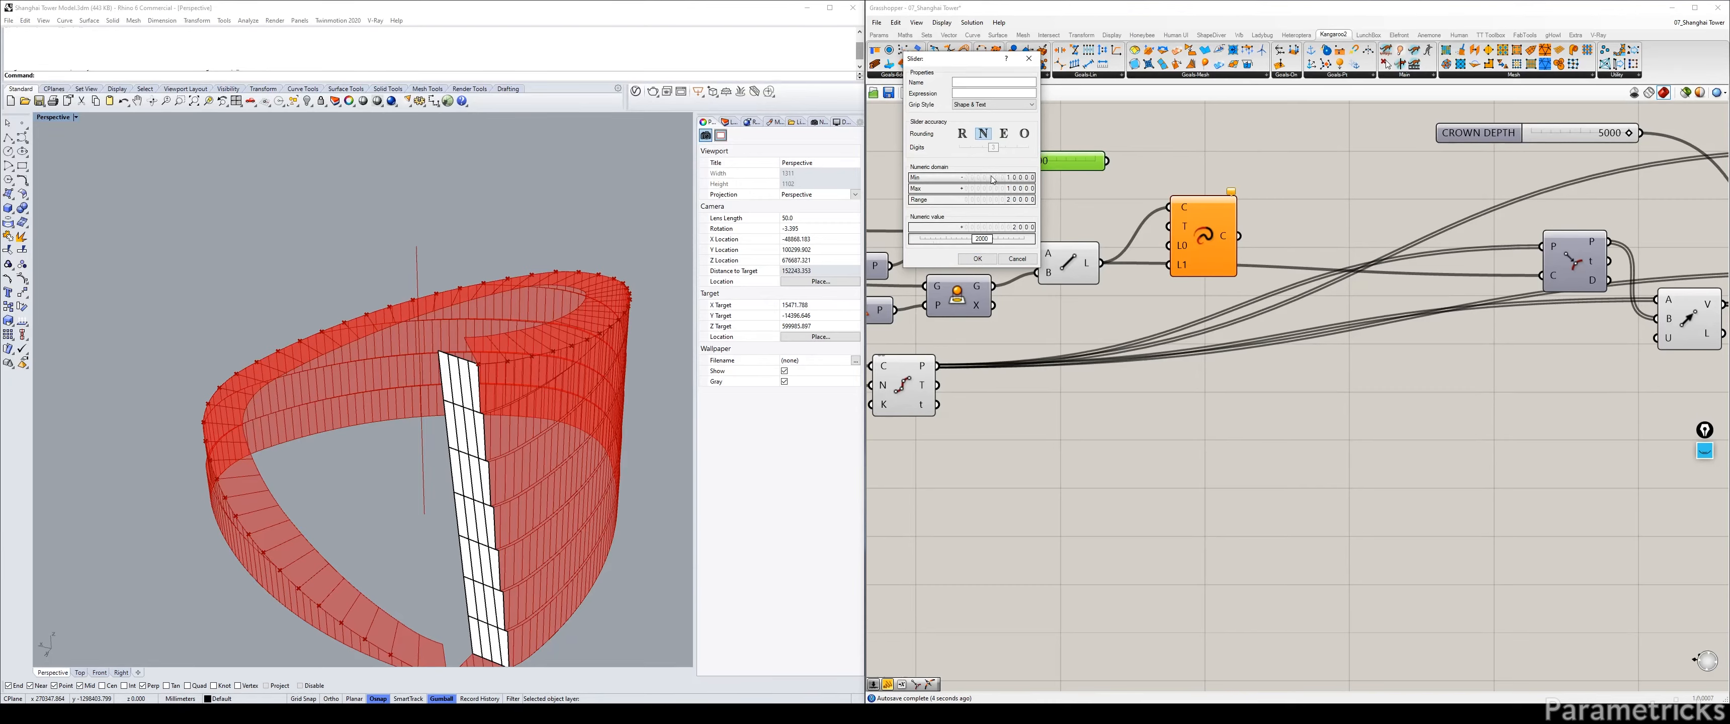
double_click(991, 190)
type("0")
key("Return")
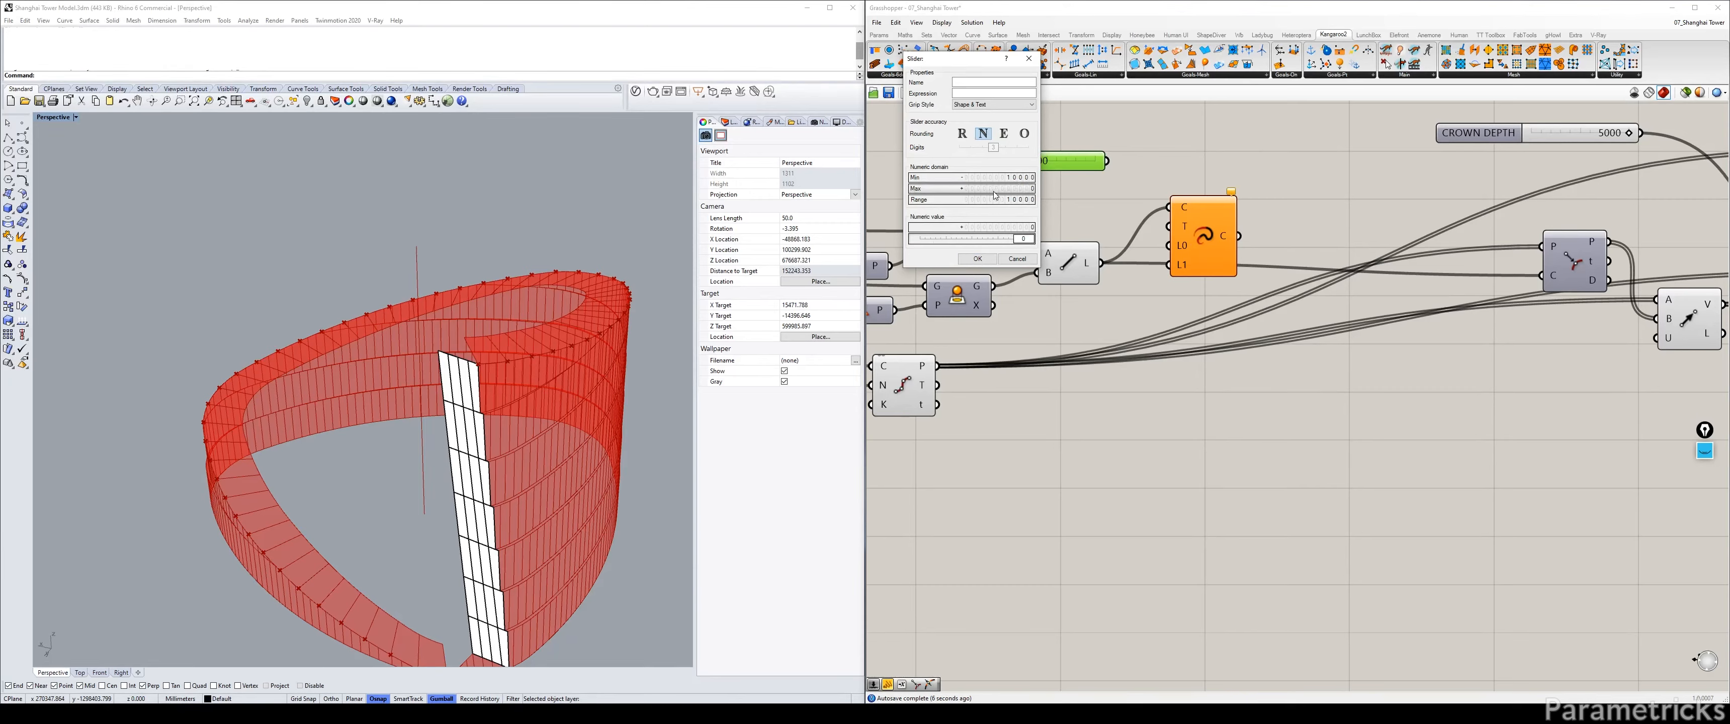
left_click(977, 258)
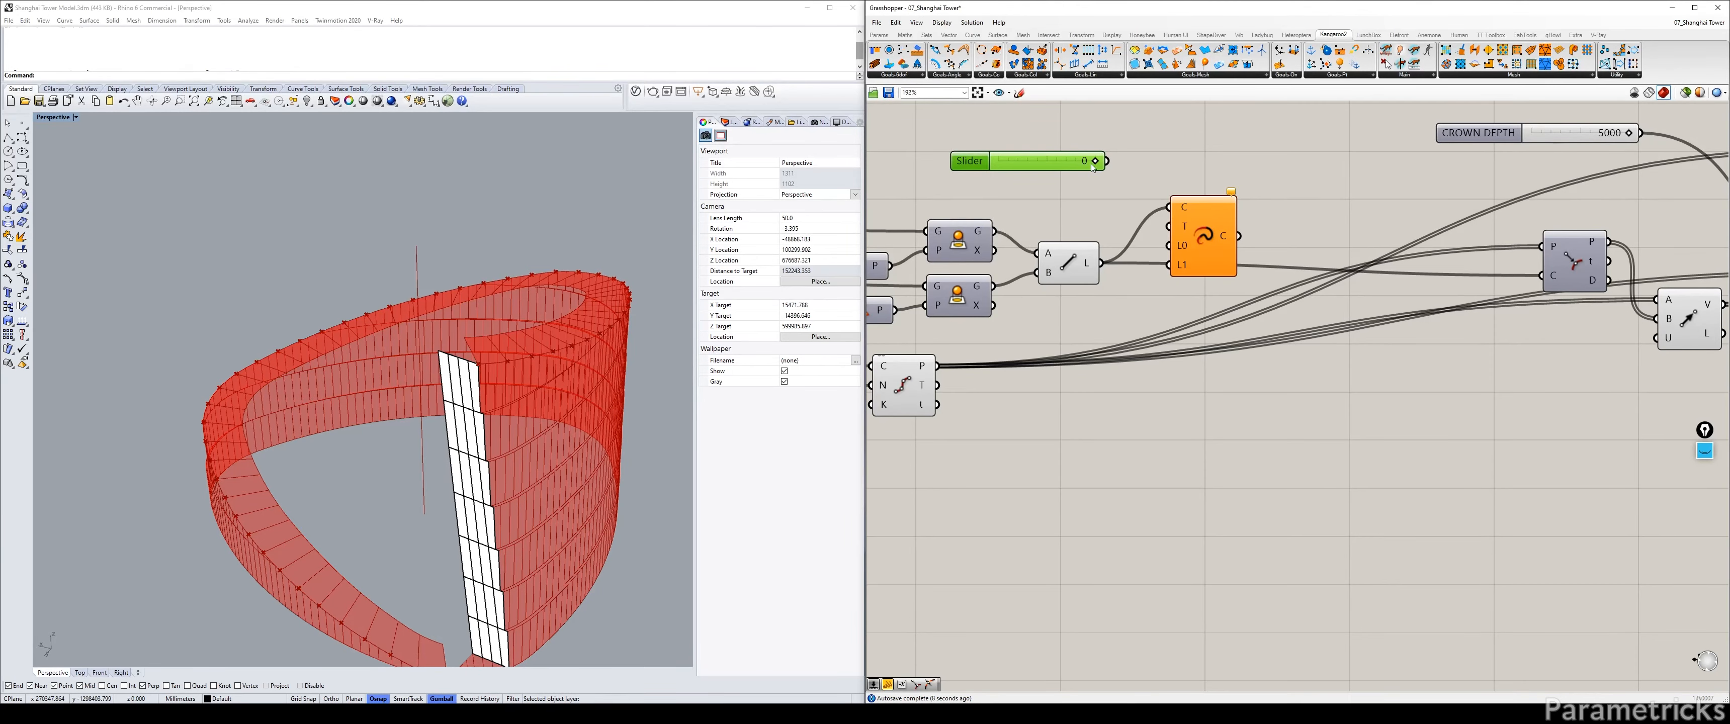
left_click_drag(1092, 167, 1246, 157)
Rename the new slider BUMP ADJUST and position it above the components that feed the Line component.
right_click(965, 162)
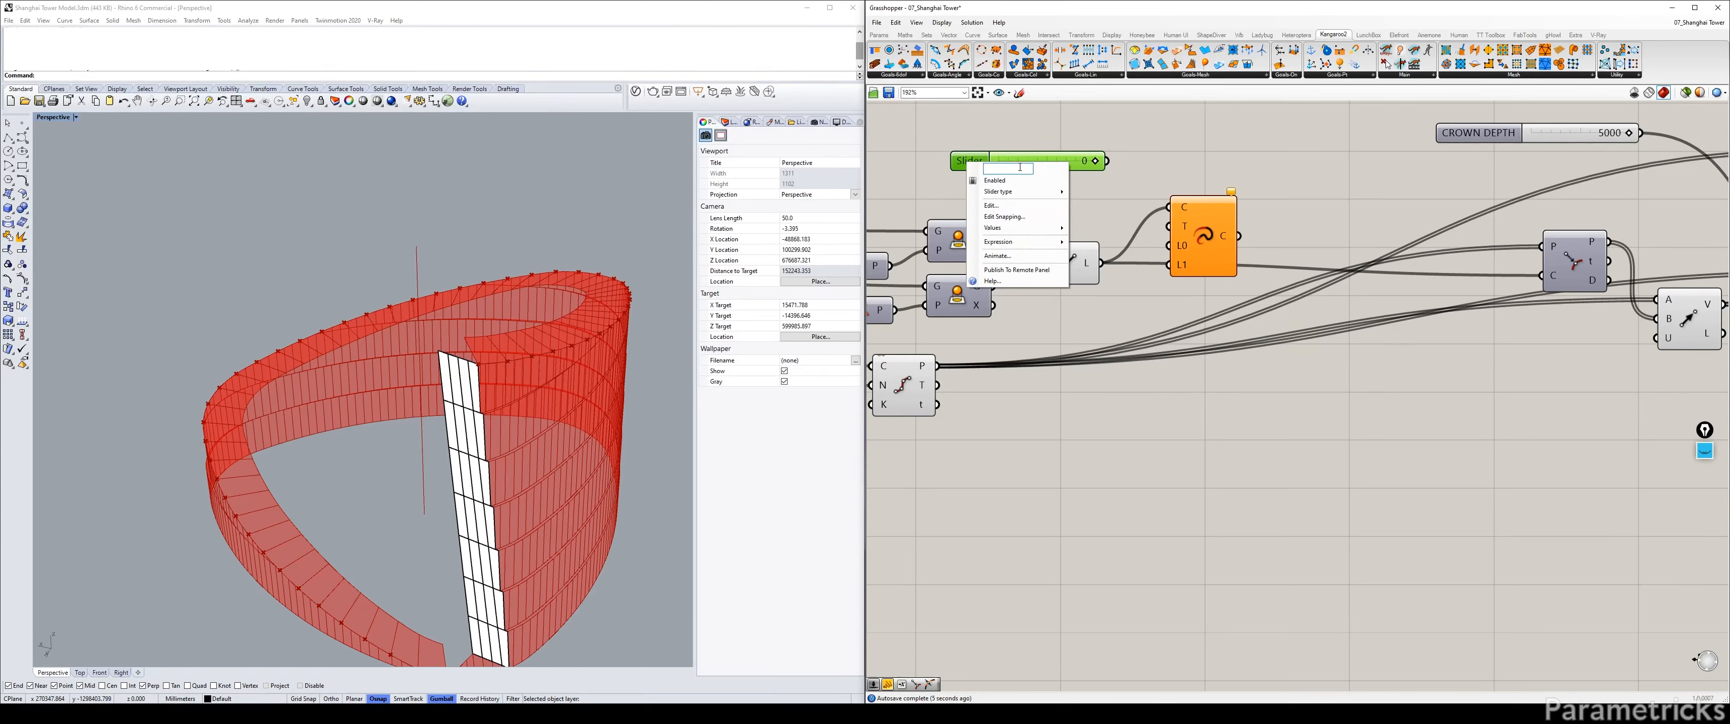
type("BUMP ADJUST")
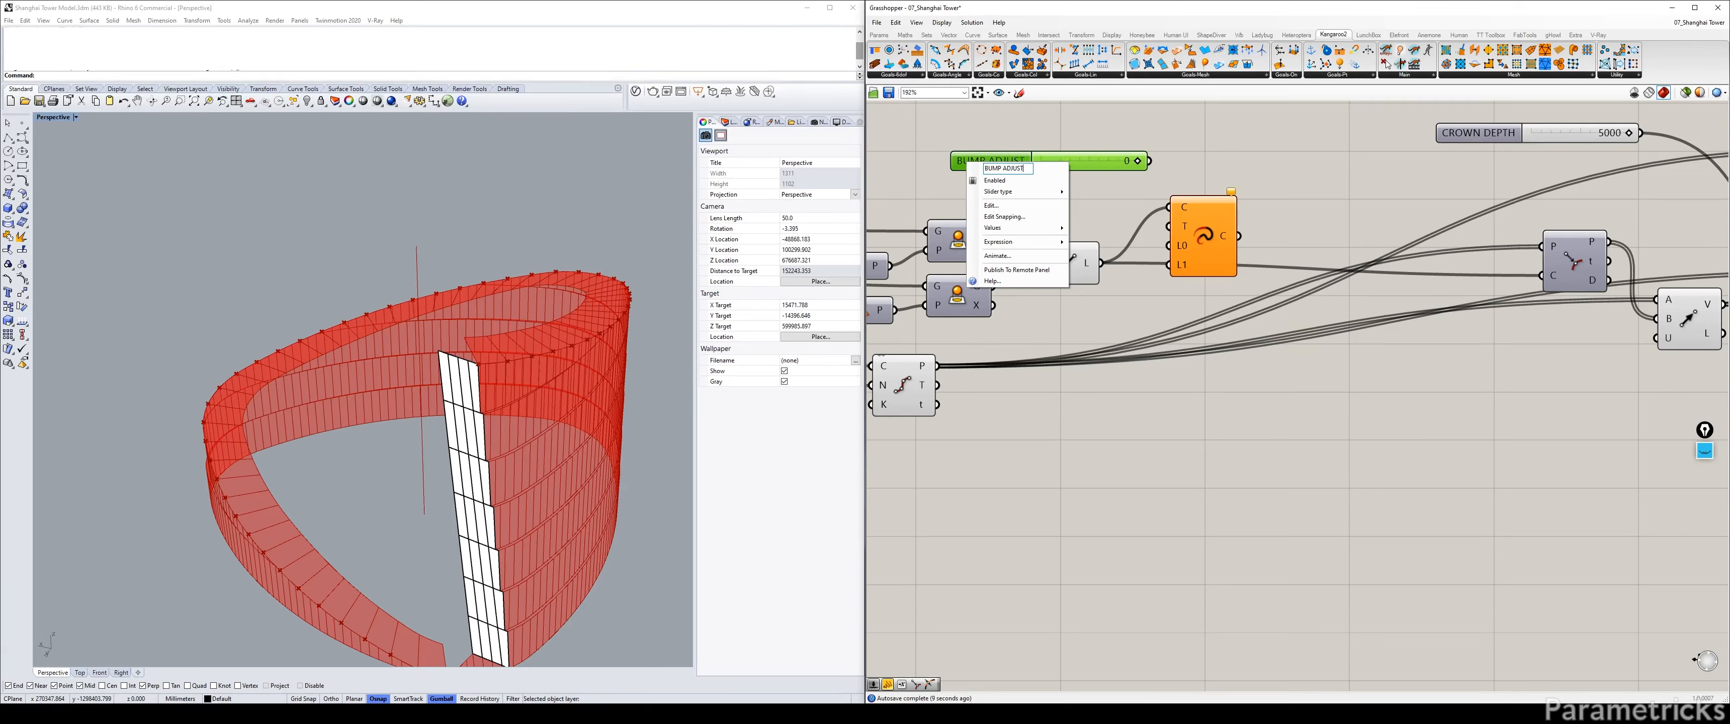
key("Return")
left_click_drag(1013, 173, 943, 186)
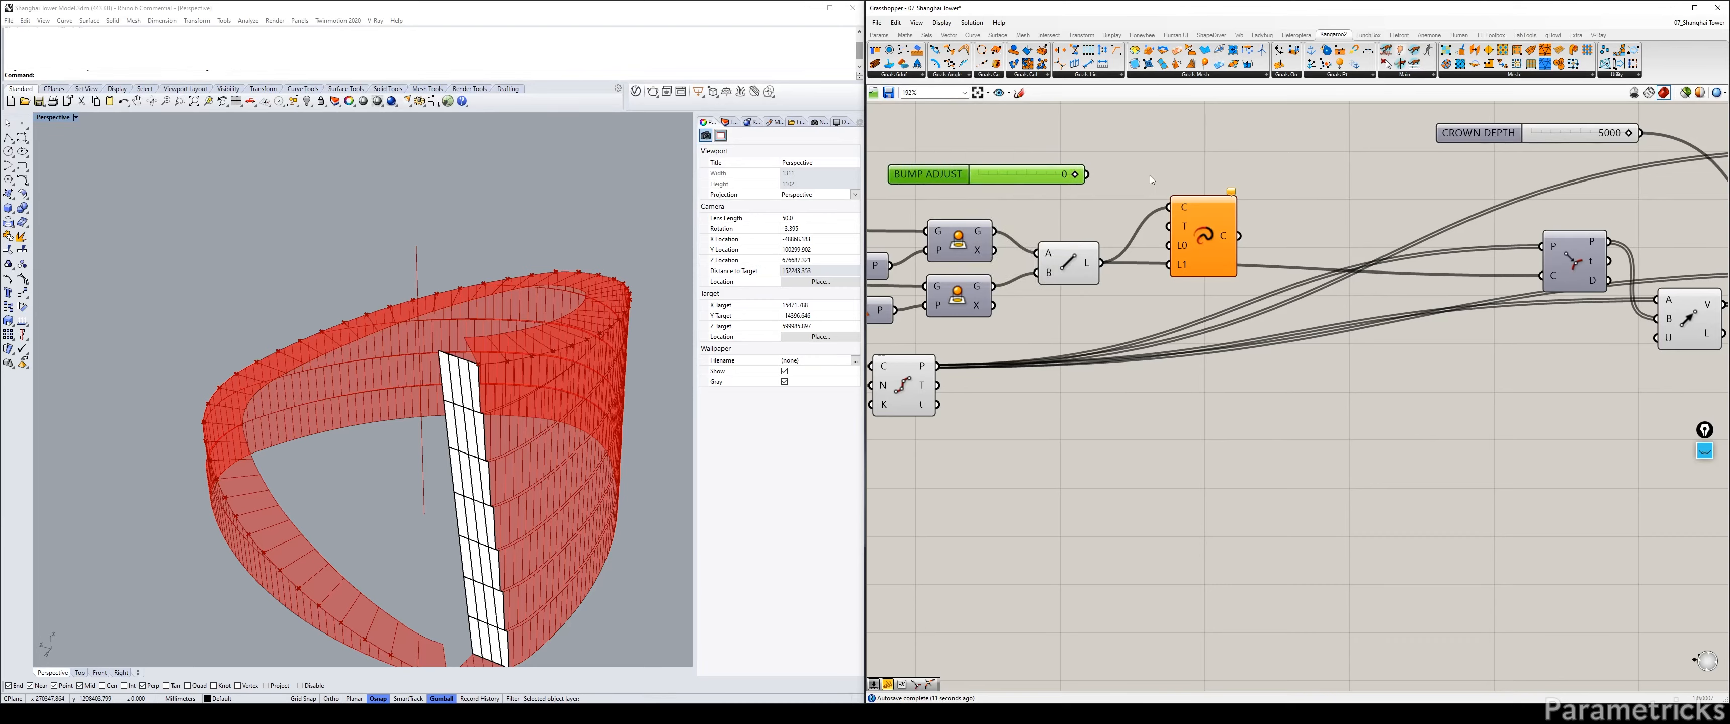
Reposition the Extend Curve component and assign a fixed number to its L0 start-length input.
left_click_drag(1201, 226, 1230, 217)
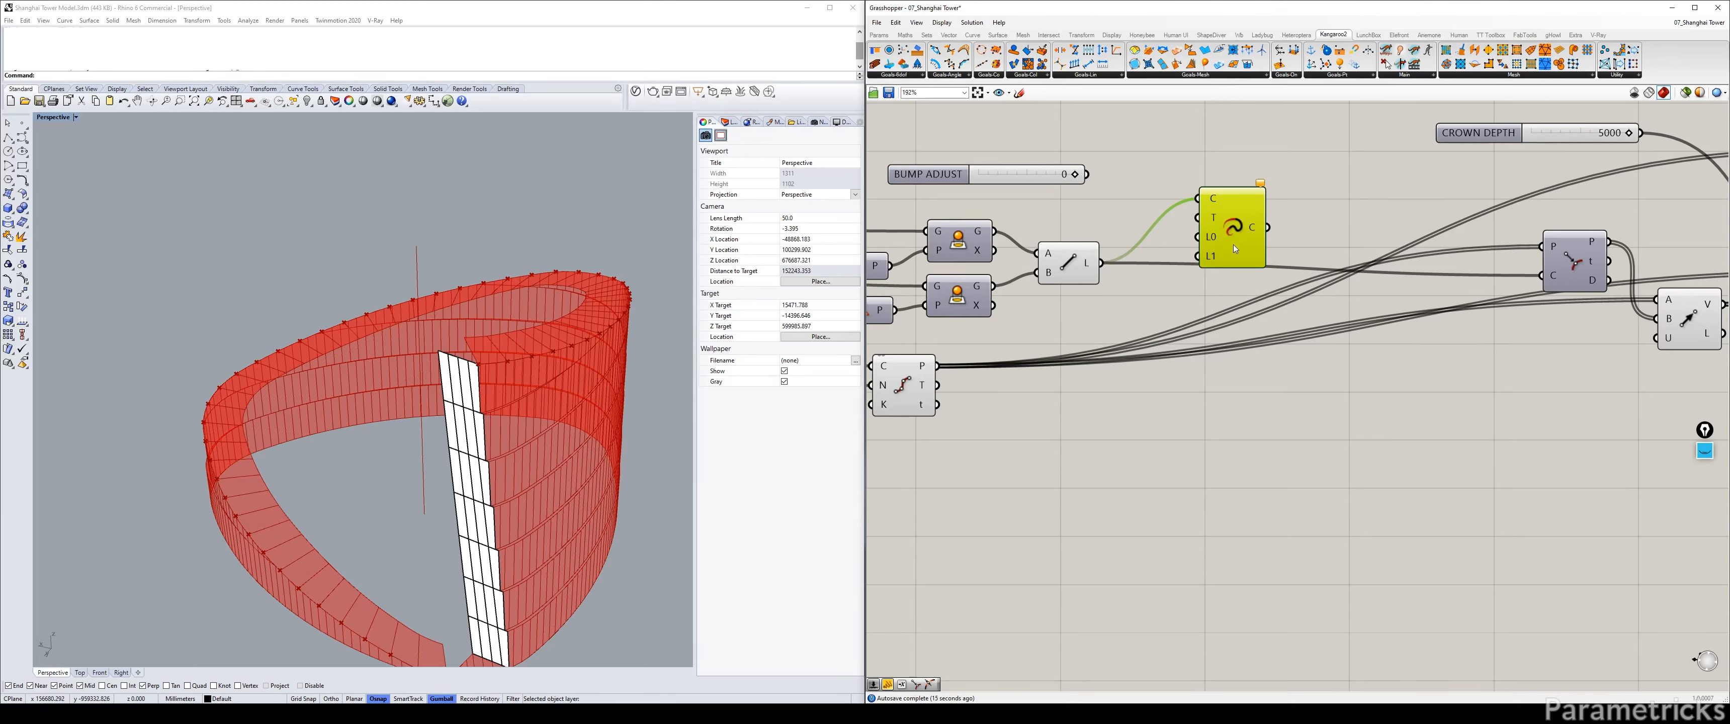
right_click(1210, 238)
mouse_move(1263, 351)
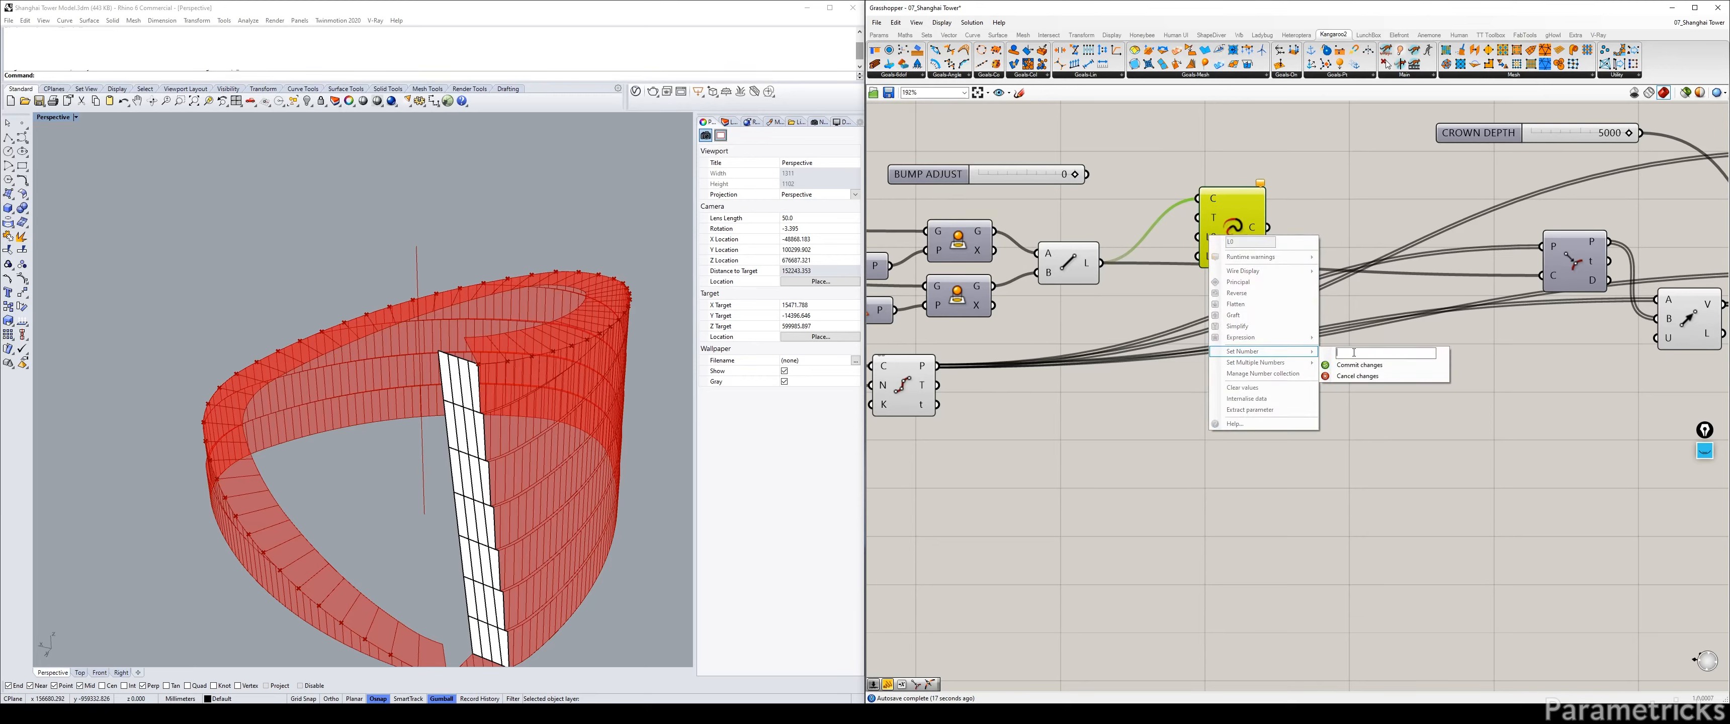
left_click(1359, 365)
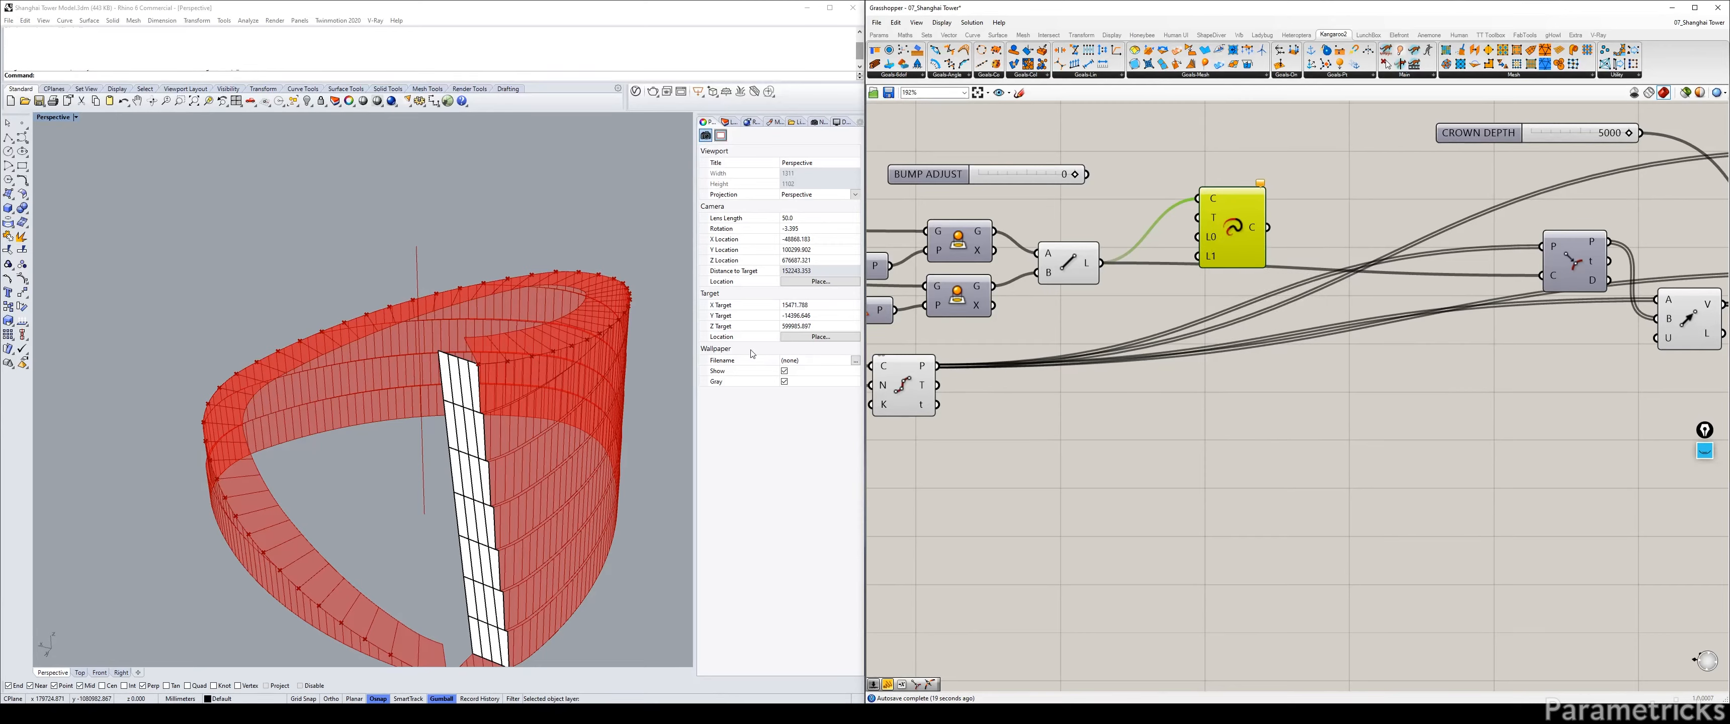
Connect BUMP ADJUST to Extend Curve's L1 input and set the slider to -4698.
left_click_drag(1086, 174, 1222, 225)
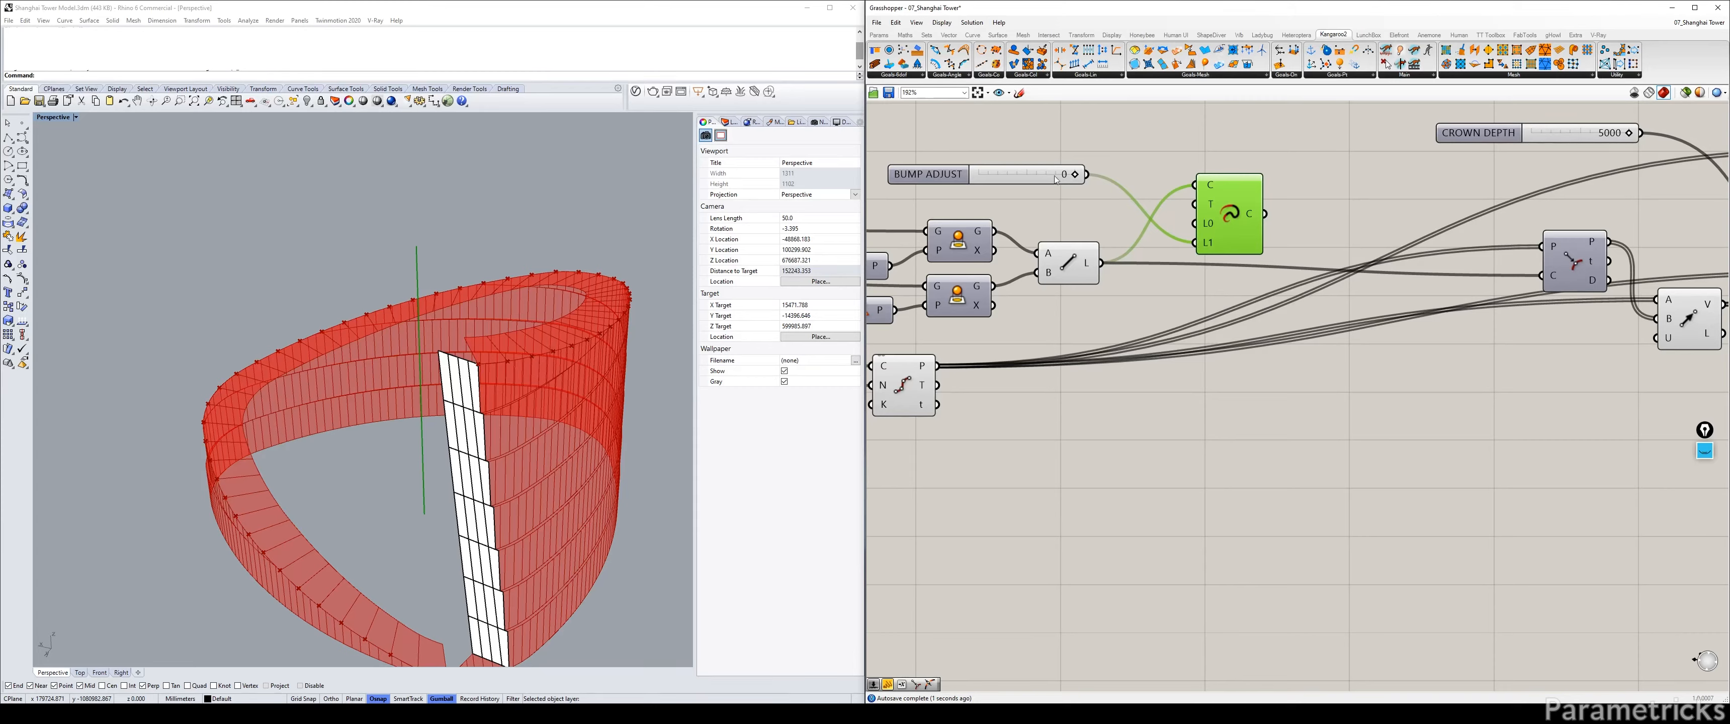
scroll(559, 254, "up", 4)
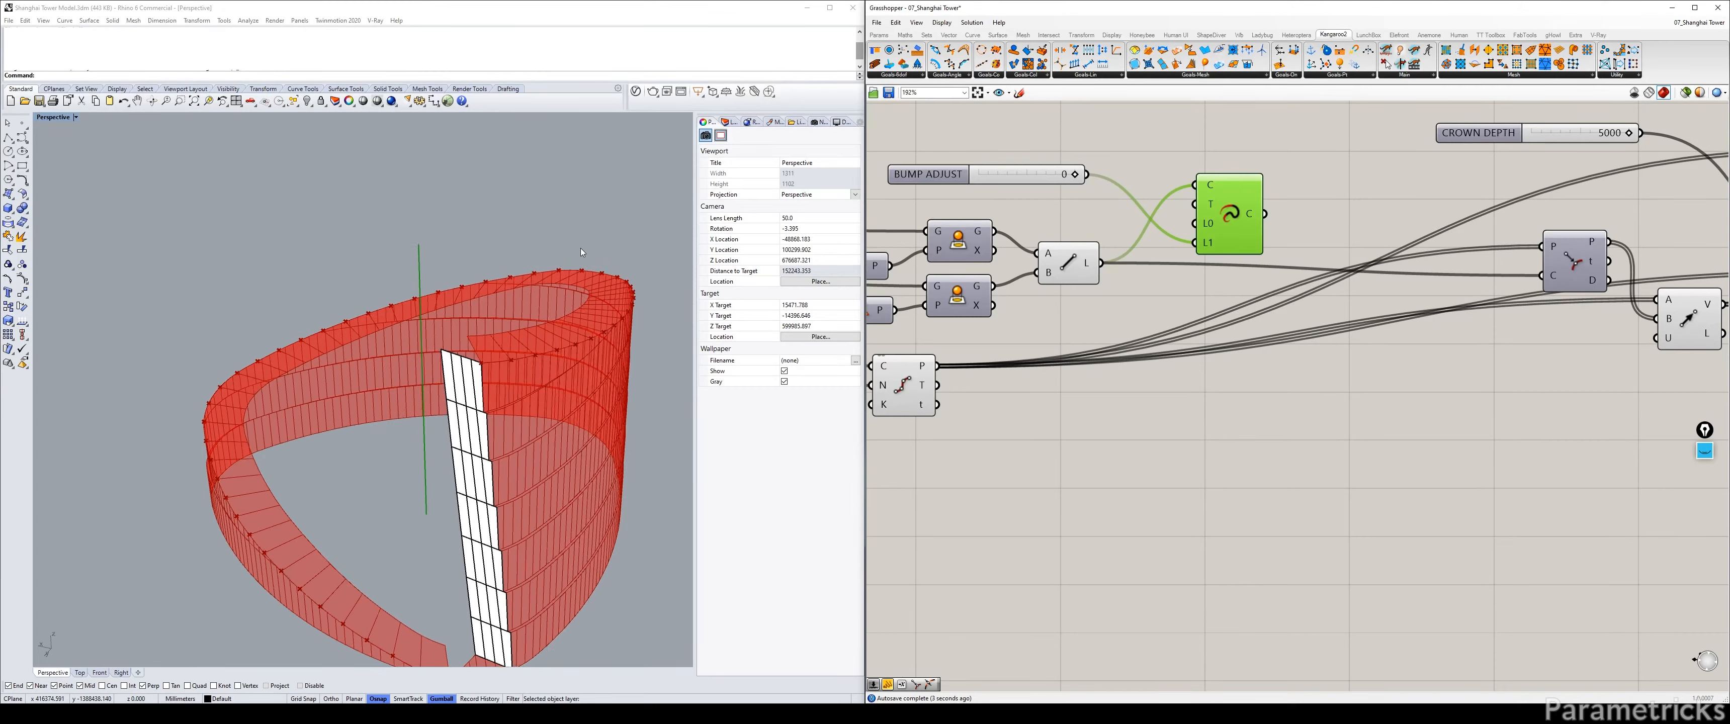
left_click_drag(1076, 174, 1031, 177)
Connect Extend Curve's output to Curve Closest Point's C input in place of the line, and move Extend Curve beside Line.
right_click_drag(1173, 223, 1071, 225)
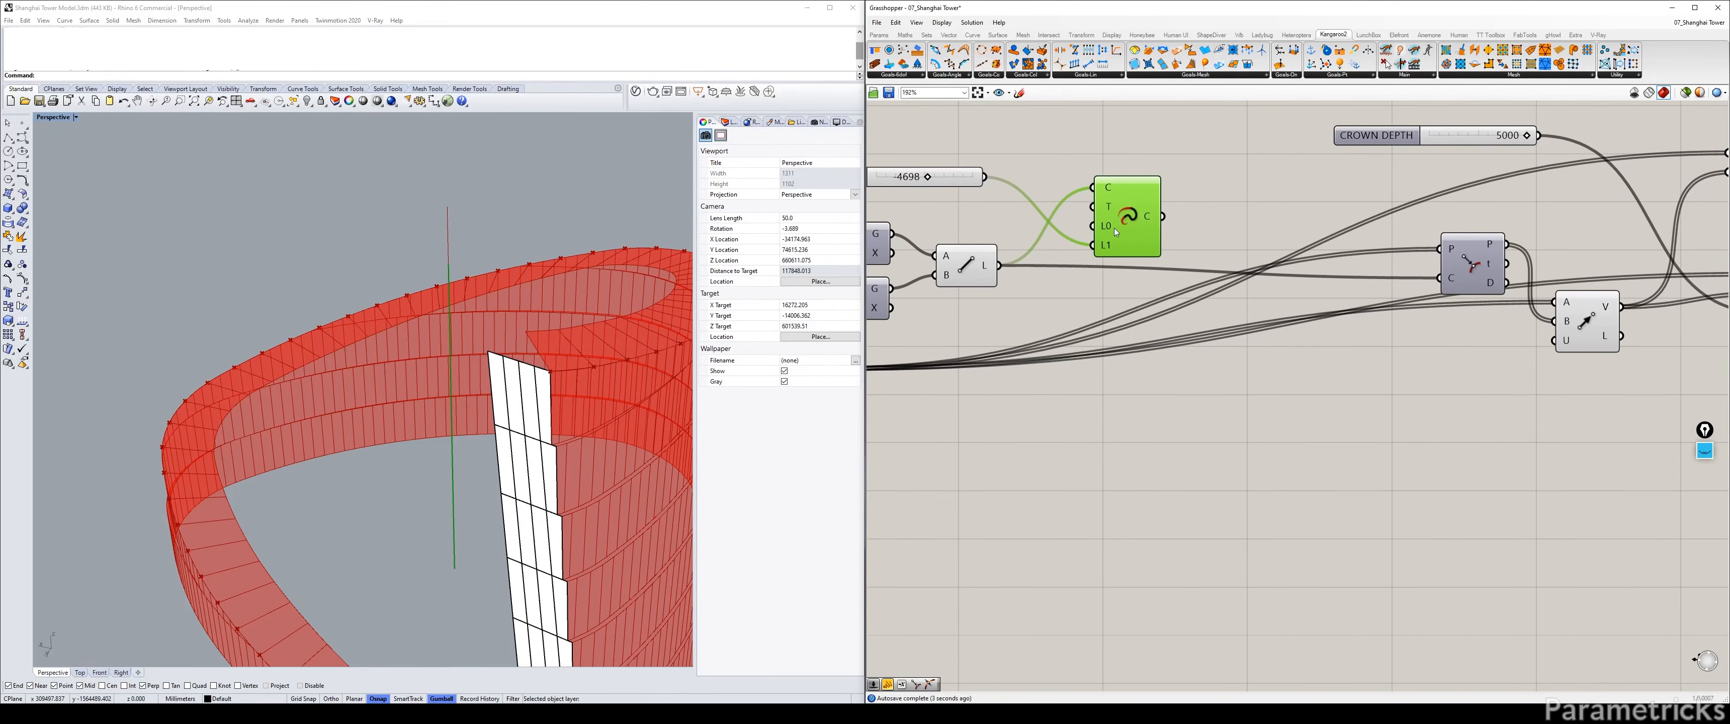
left_click_drag(1120, 228, 1438, 278)
left_click_drag(999, 266, 1072, 260)
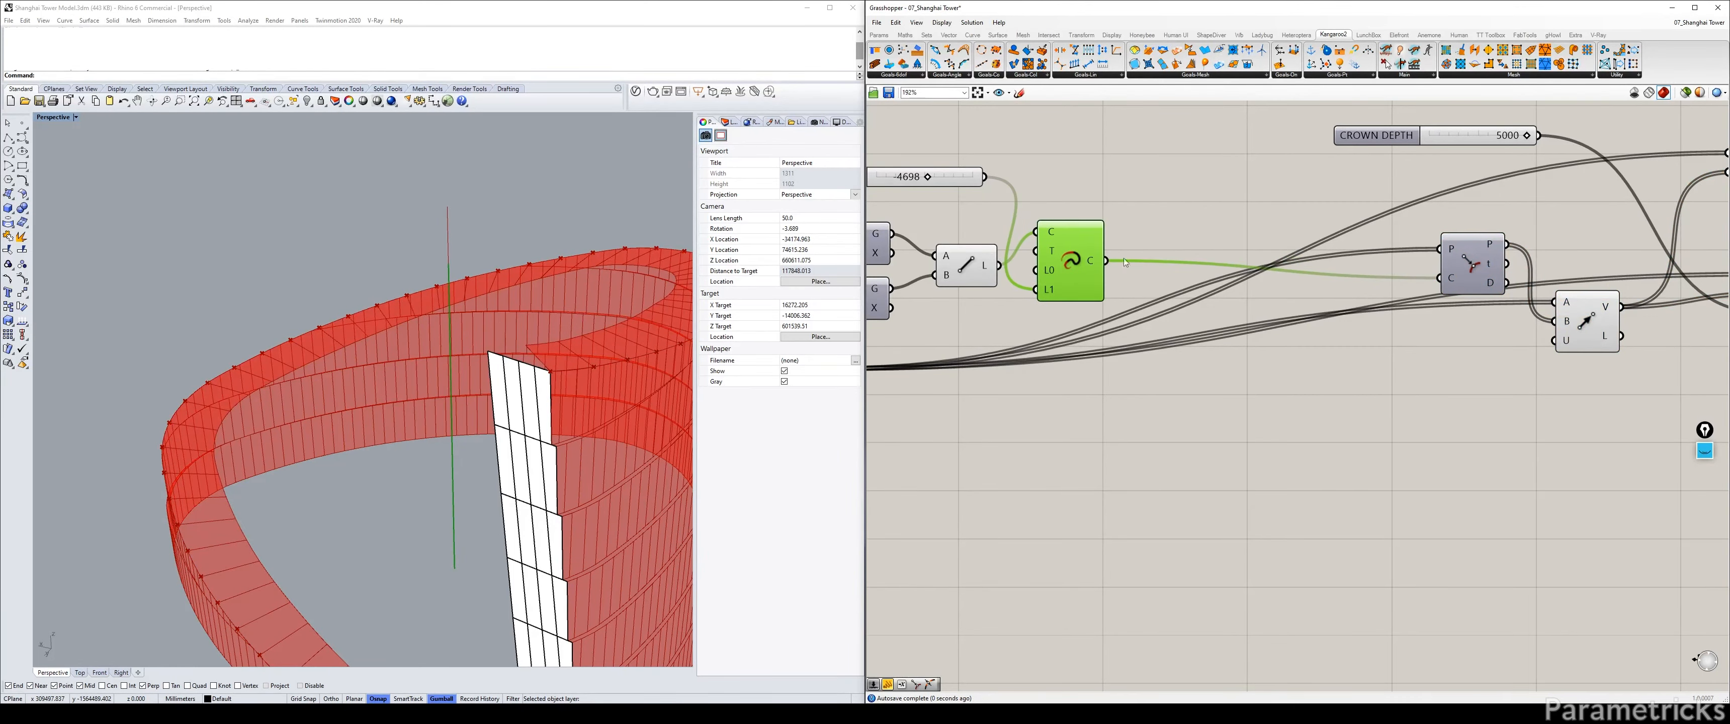
Set the BUMP ADJUST slider to -6000.
scroll(1103, 222, "down", 3)
right_click_drag(1190, 216, 1033, 202)
left_click(1439, 250)
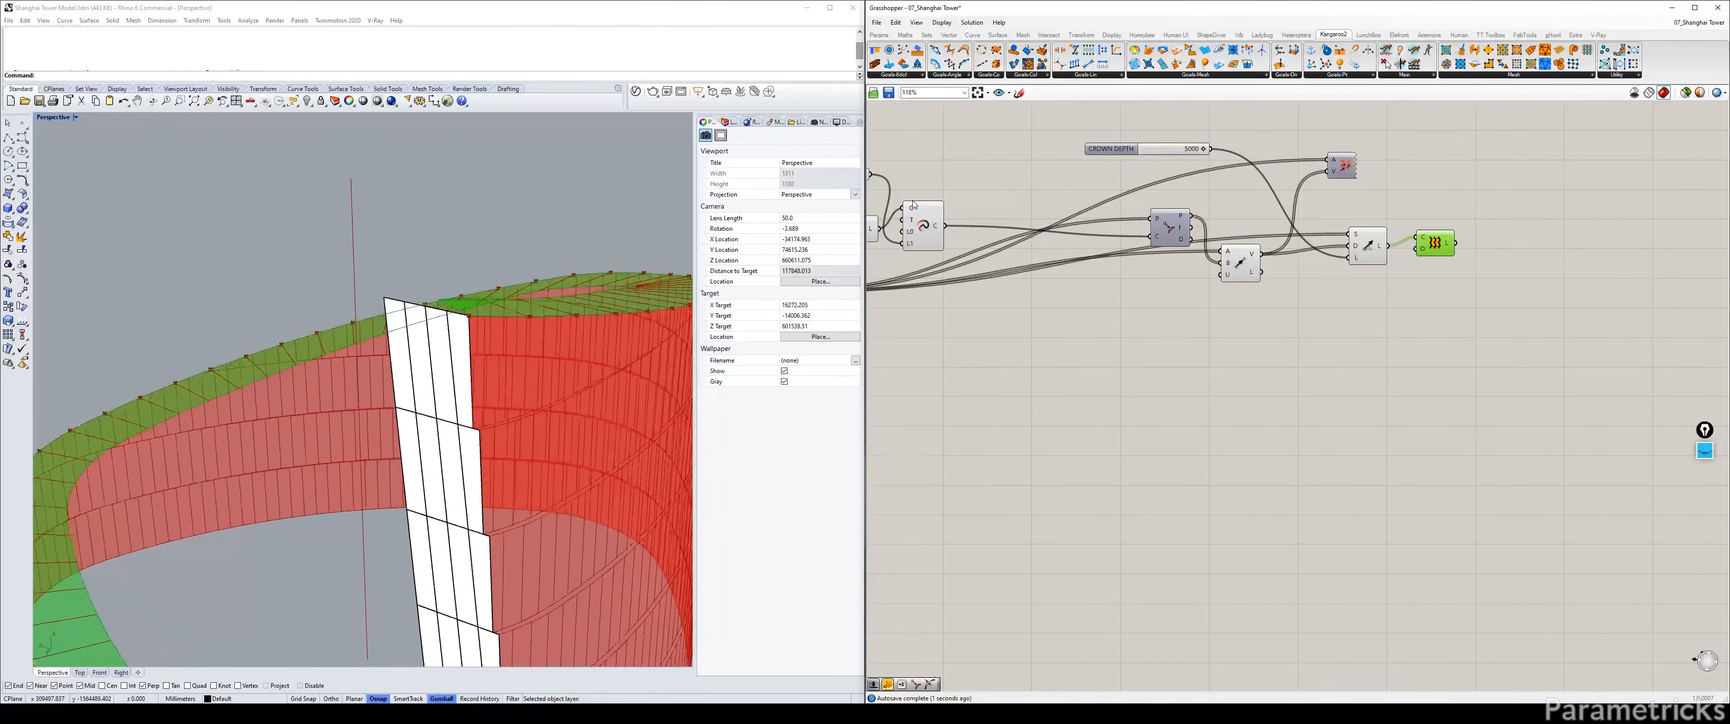
left_click(949, 149)
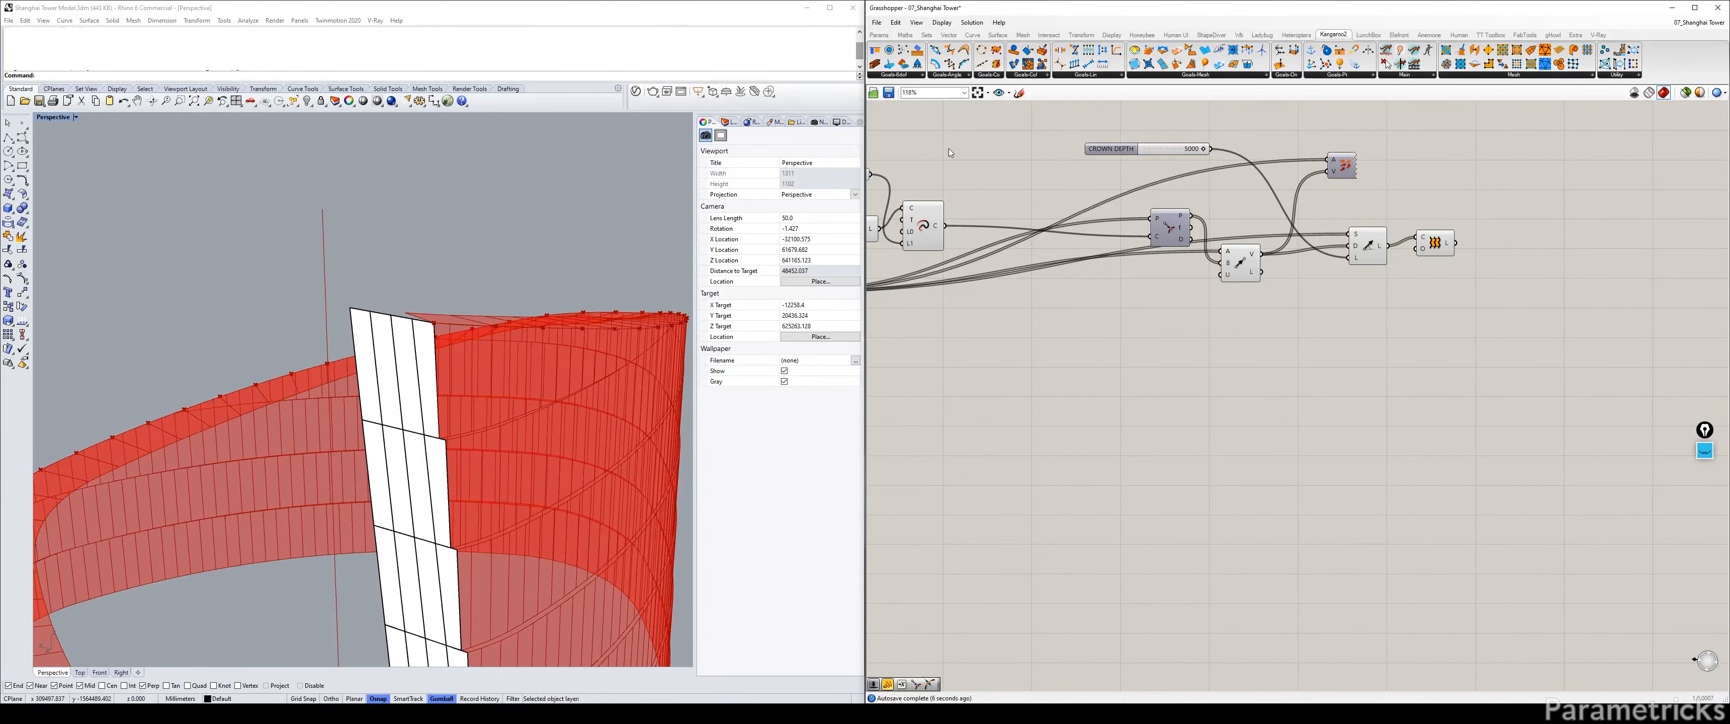
left_click(417, 331)
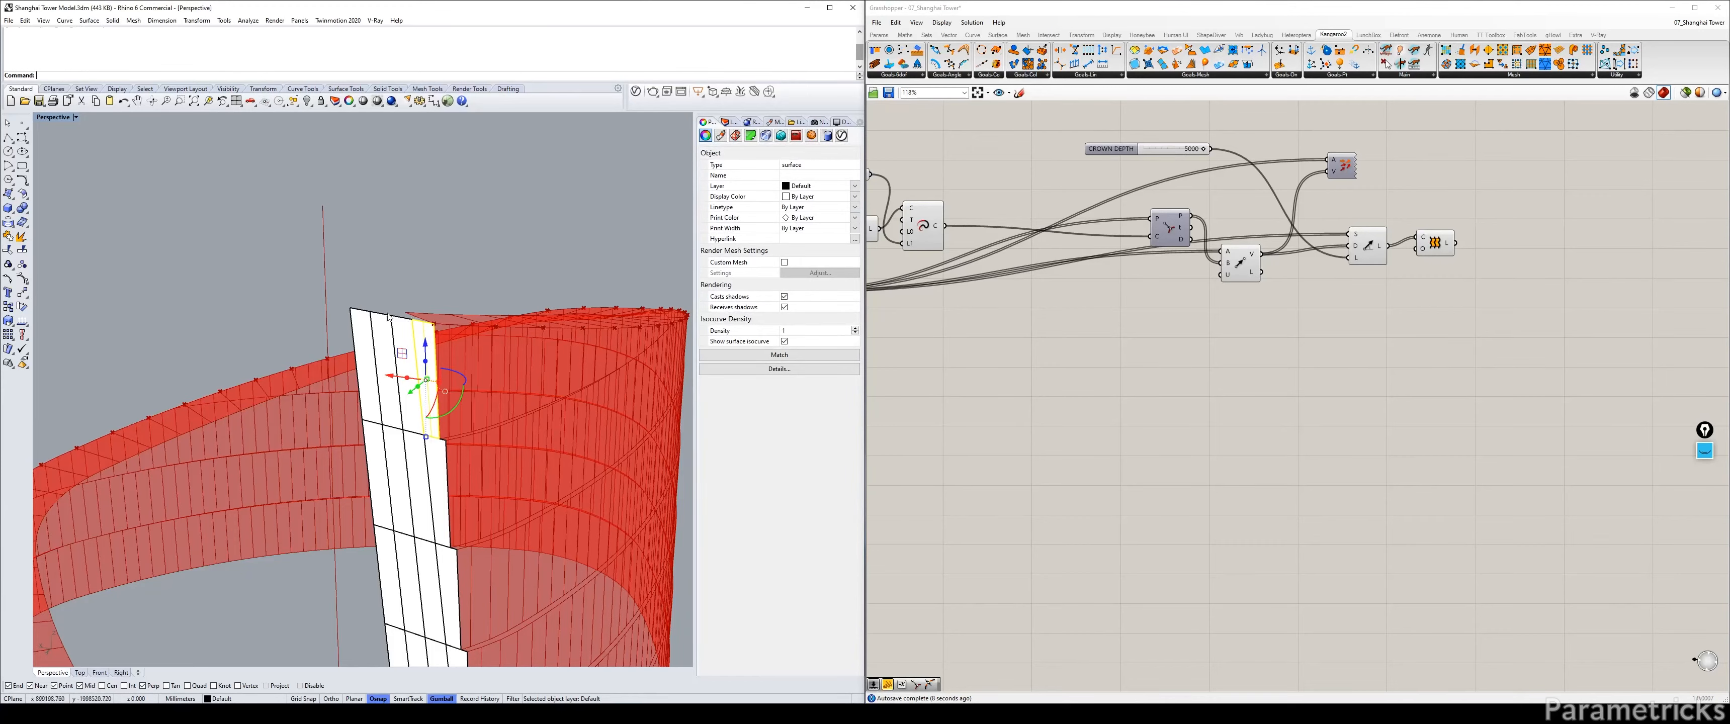
right_click_drag(1016, 174, 1296, 201)
scroll(1082, 192, "up", 5)
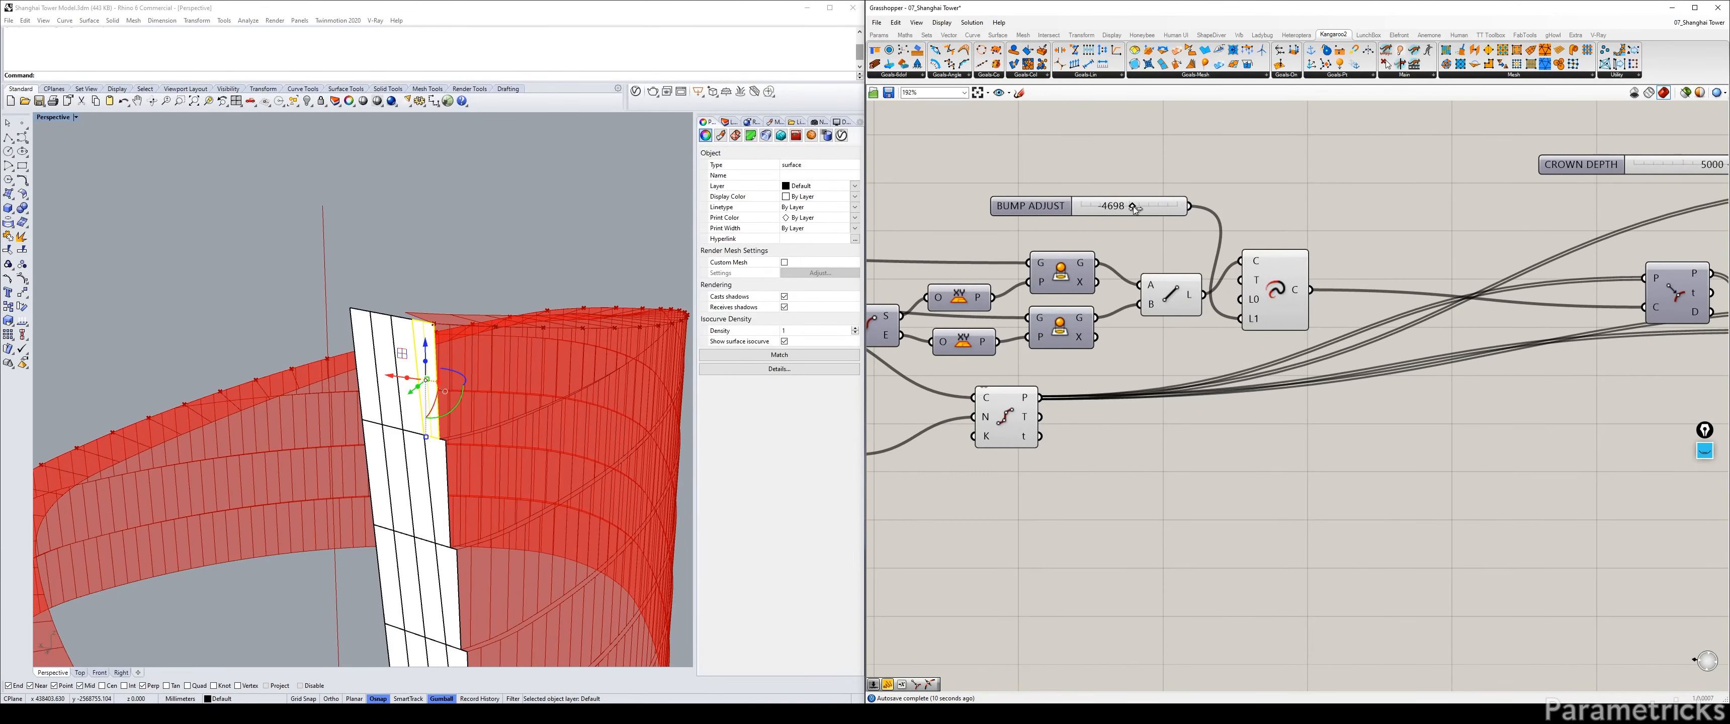
mouse_move(1133, 208)
left_mouse_down()
mouse_move(1149, 214)
mouse_move(1123, 220)
left_mouse_up()
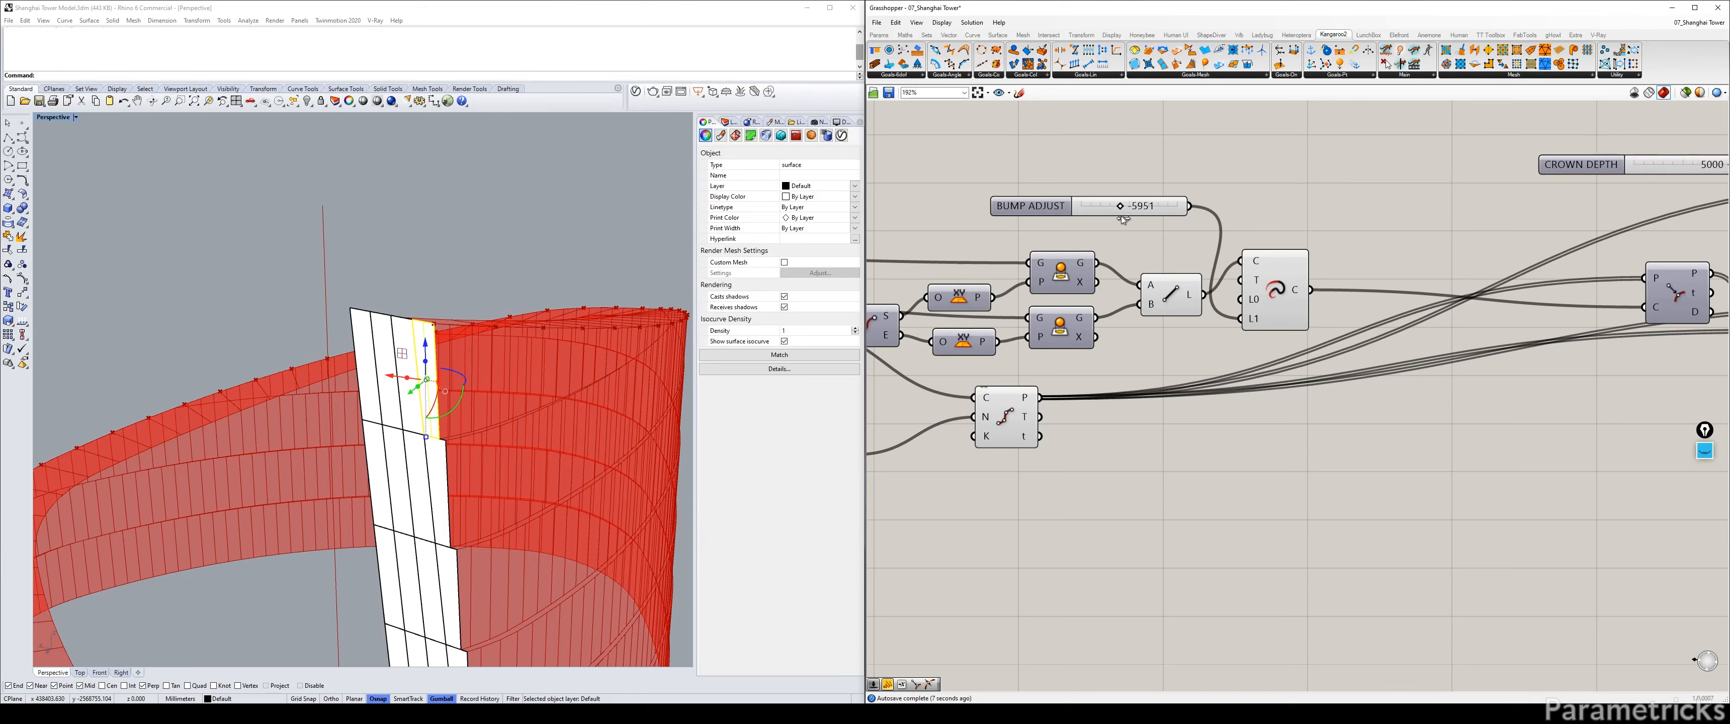
double_click(1139, 204)
type("-")
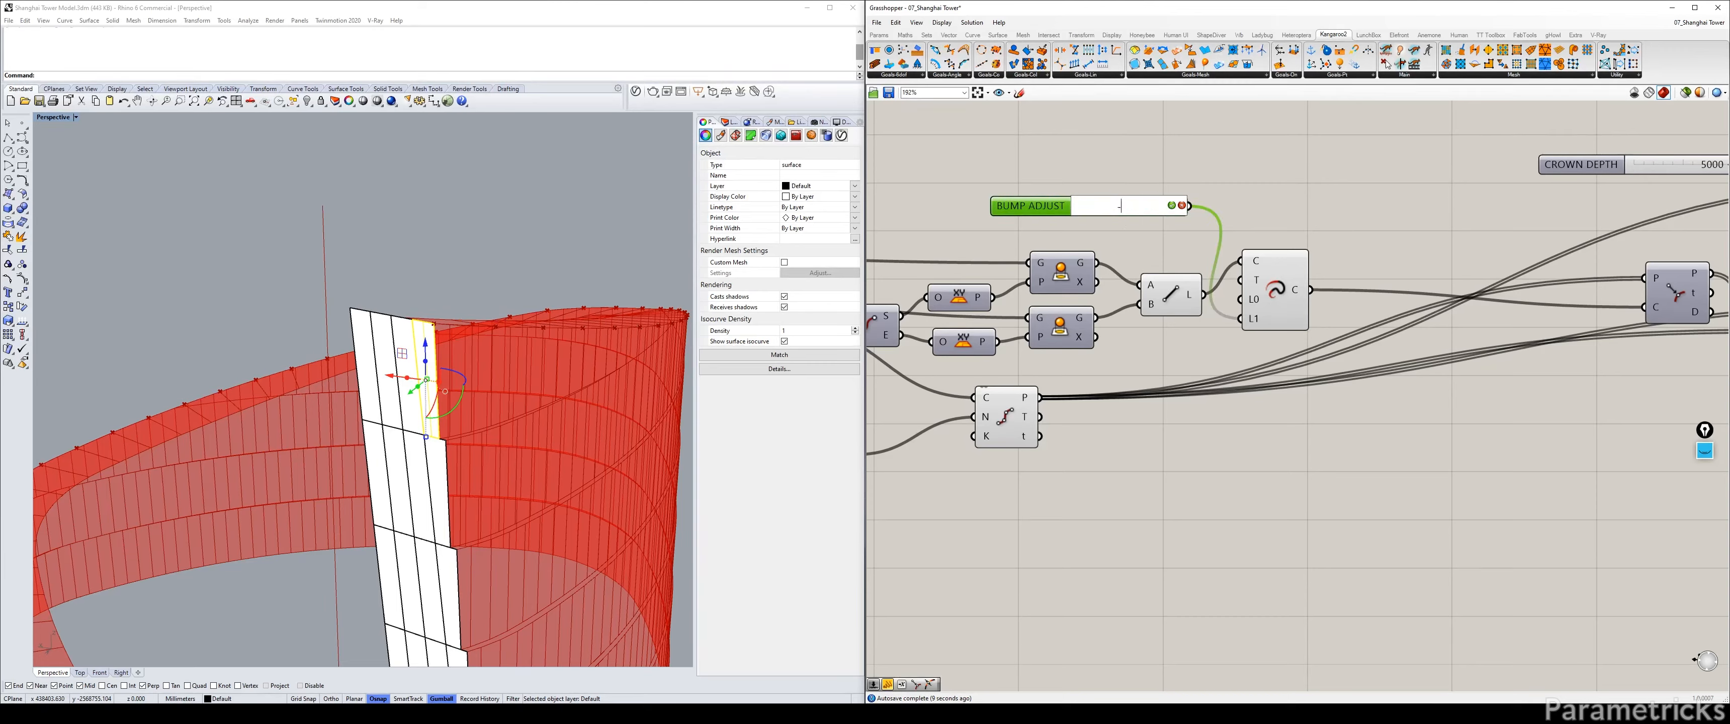
type("6000")
key("Return")
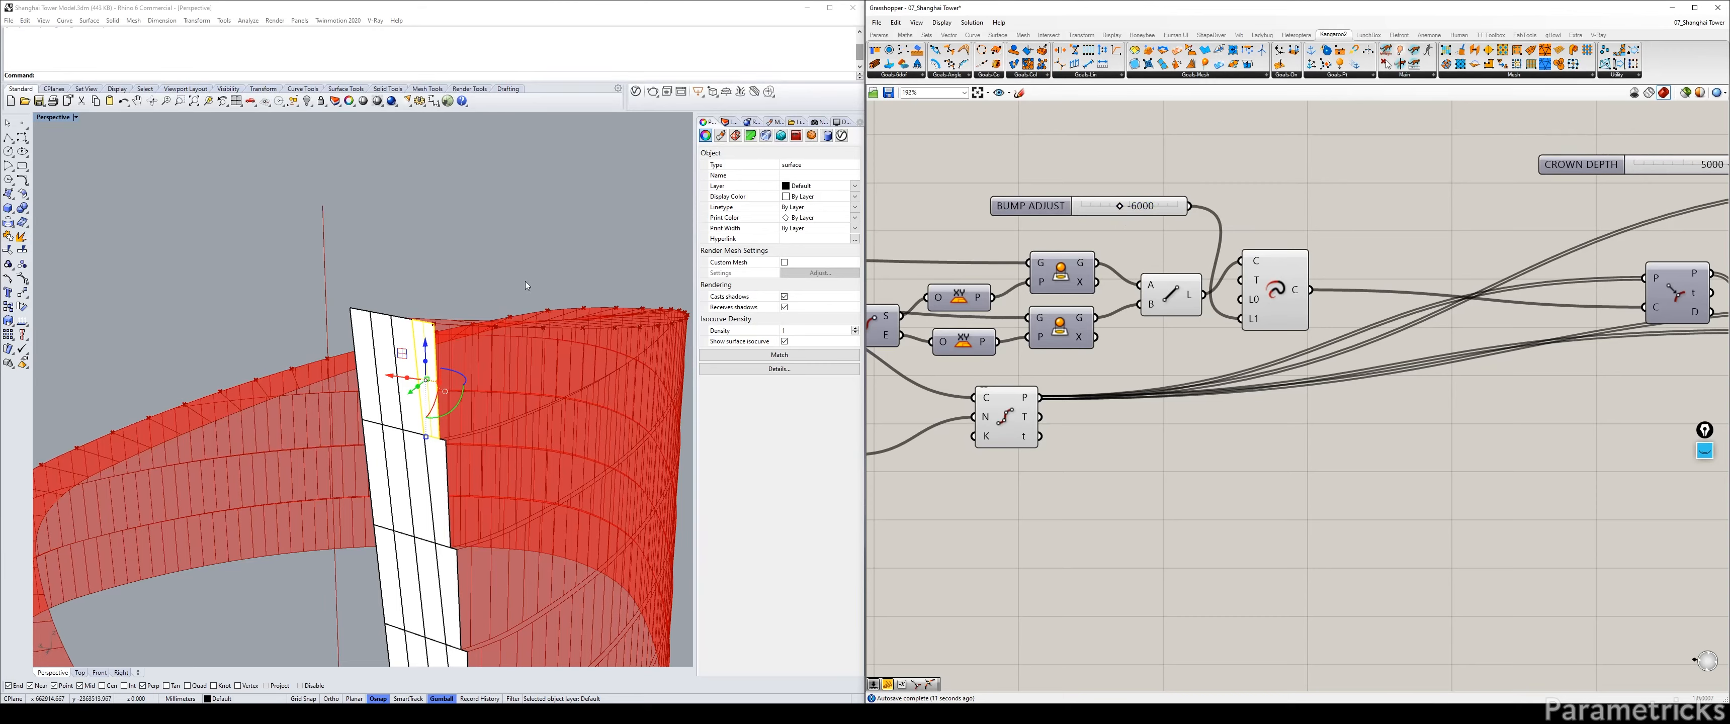
Turn off the previews of the Line, Extend Curve and Divide Curve components in the crown definition.
left_click(483, 240)
scroll(483, 239, "down", 3)
left_click(1171, 295)
left_click(1274, 290)
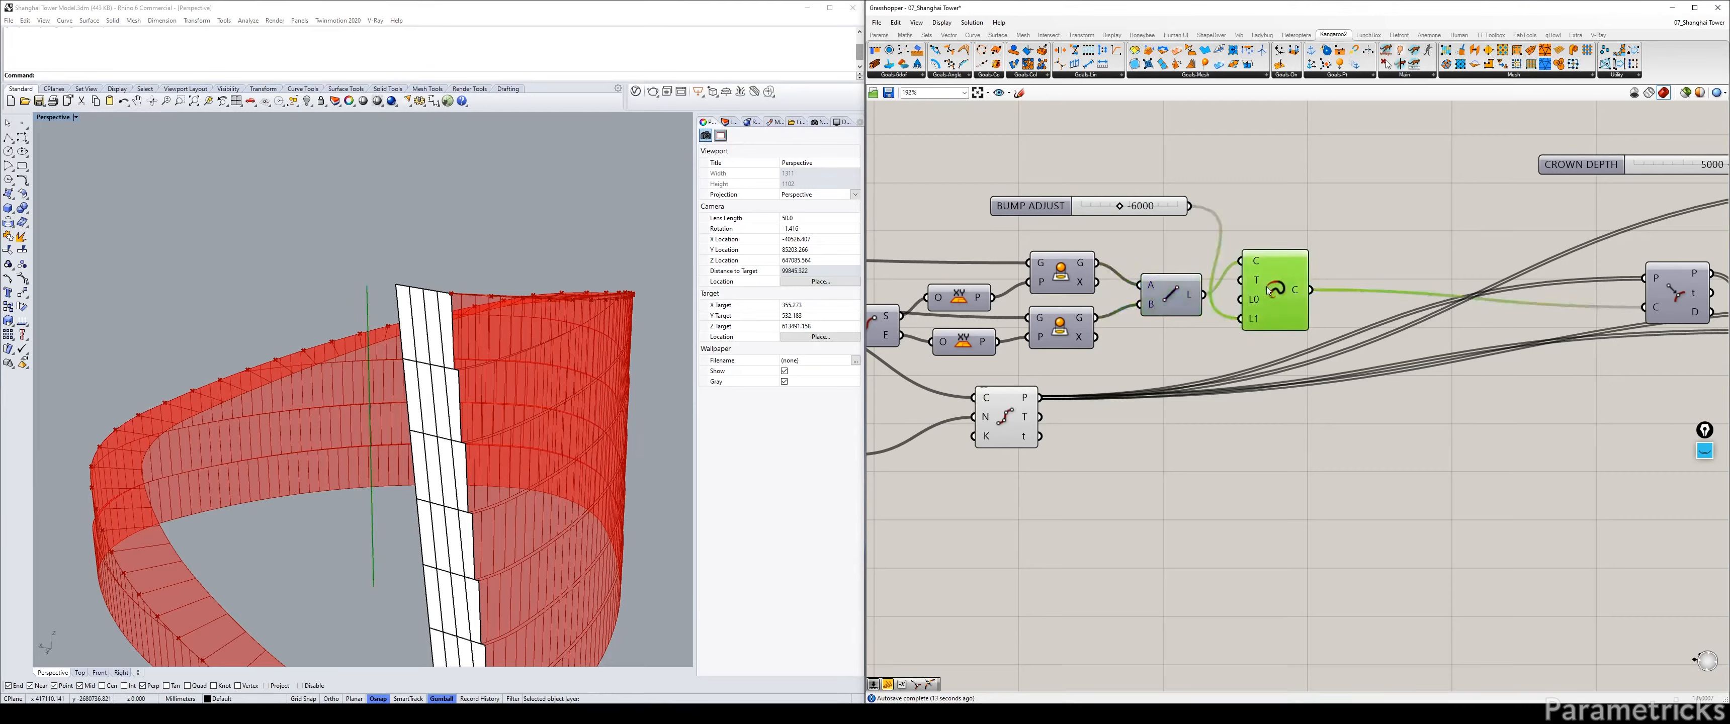
scroll(602, 240, "up", 6)
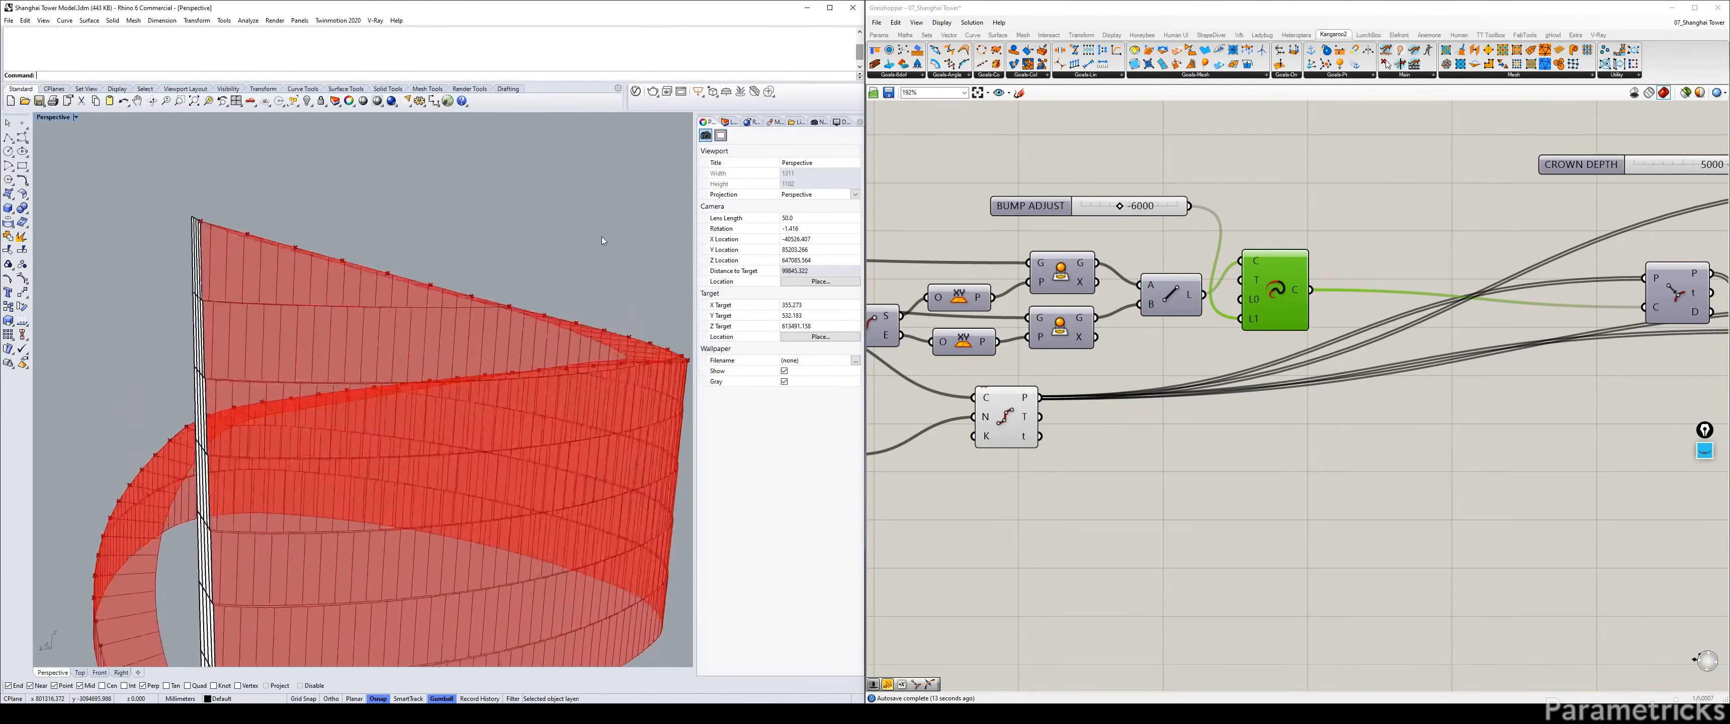
right_click_drag(602, 241, 403, 530)
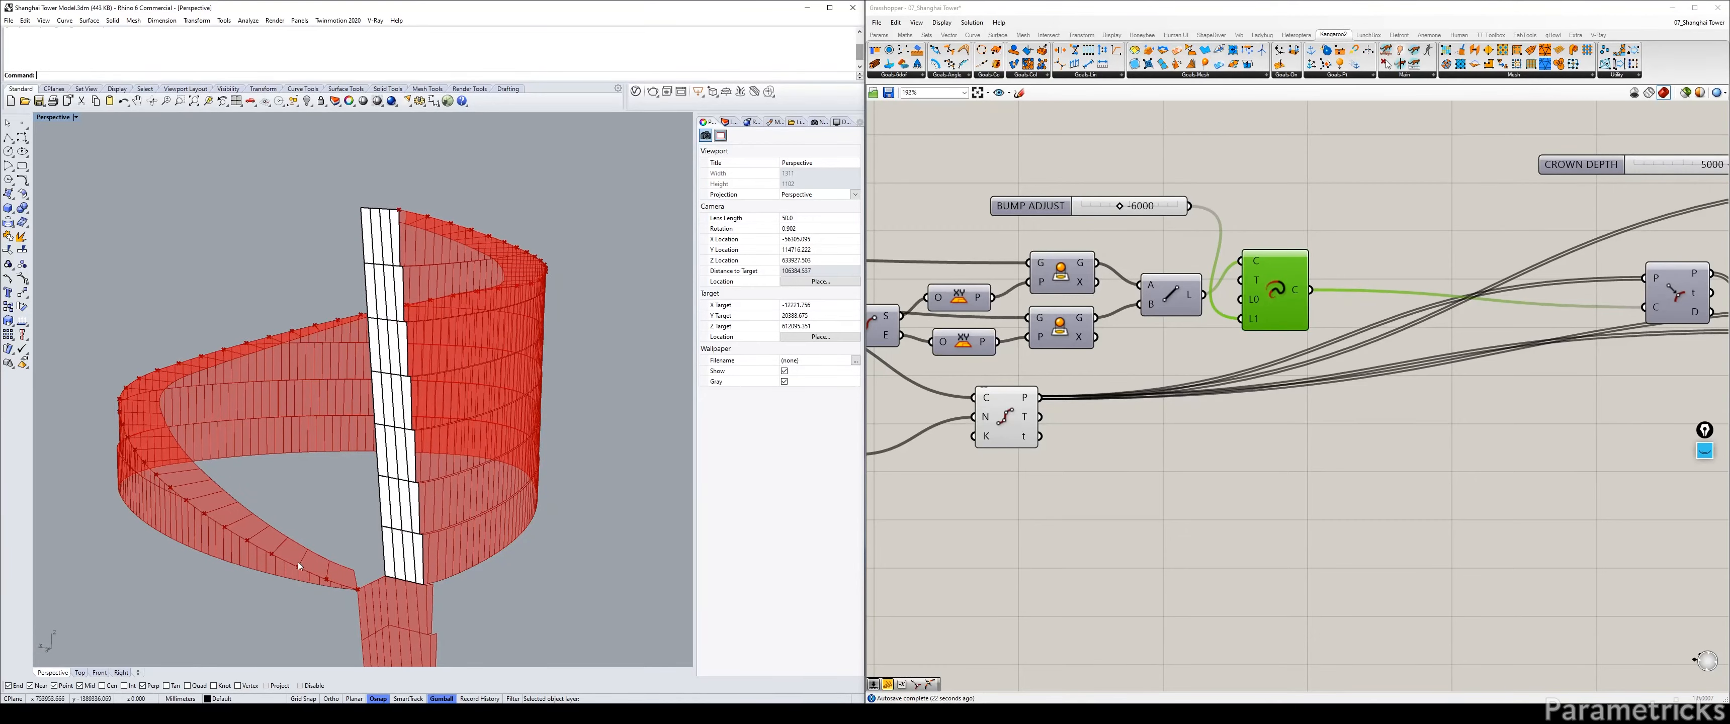
right_click_drag(207, 506, 152, 272)
right_click_drag(362, 268, 362, 161)
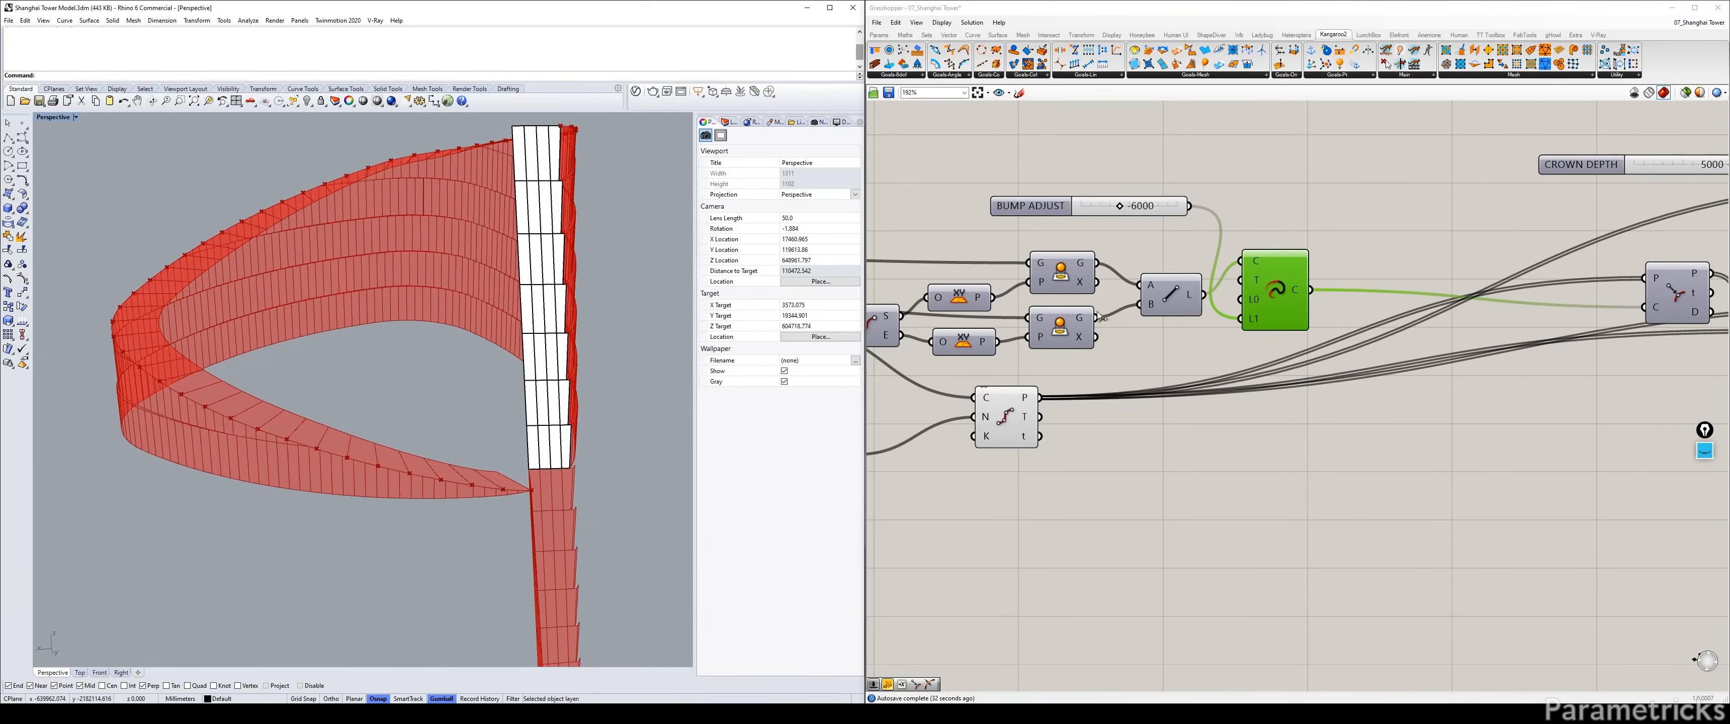
left_click(1017, 407)
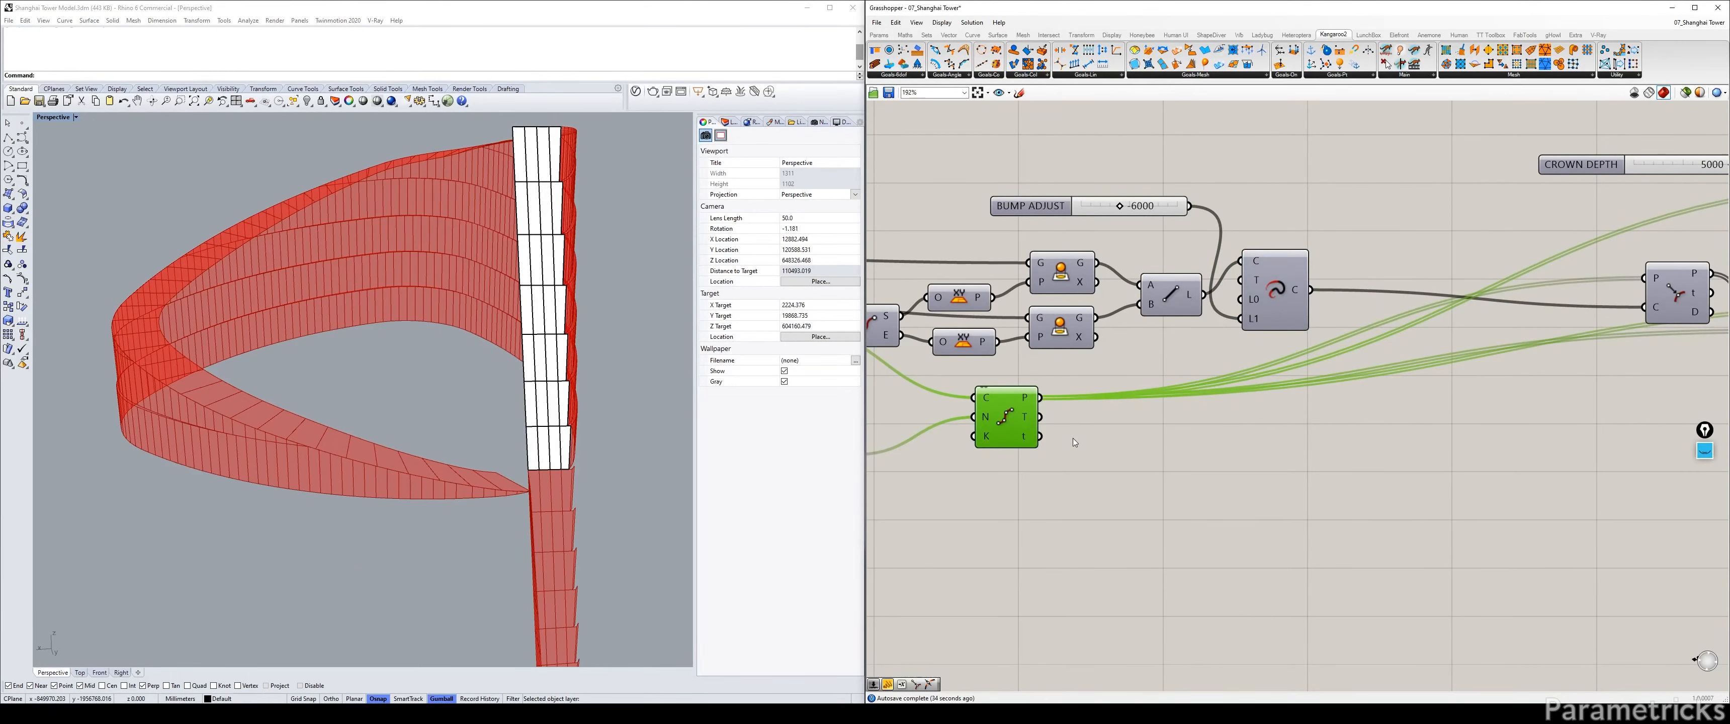
Rename the Count slider that feeds Divide Curve's N input to DENSITY.
scroll(1073, 438, "down", 3)
right_click_drag(1107, 429, 1073, 437)
scroll(1053, 425, "up", 3)
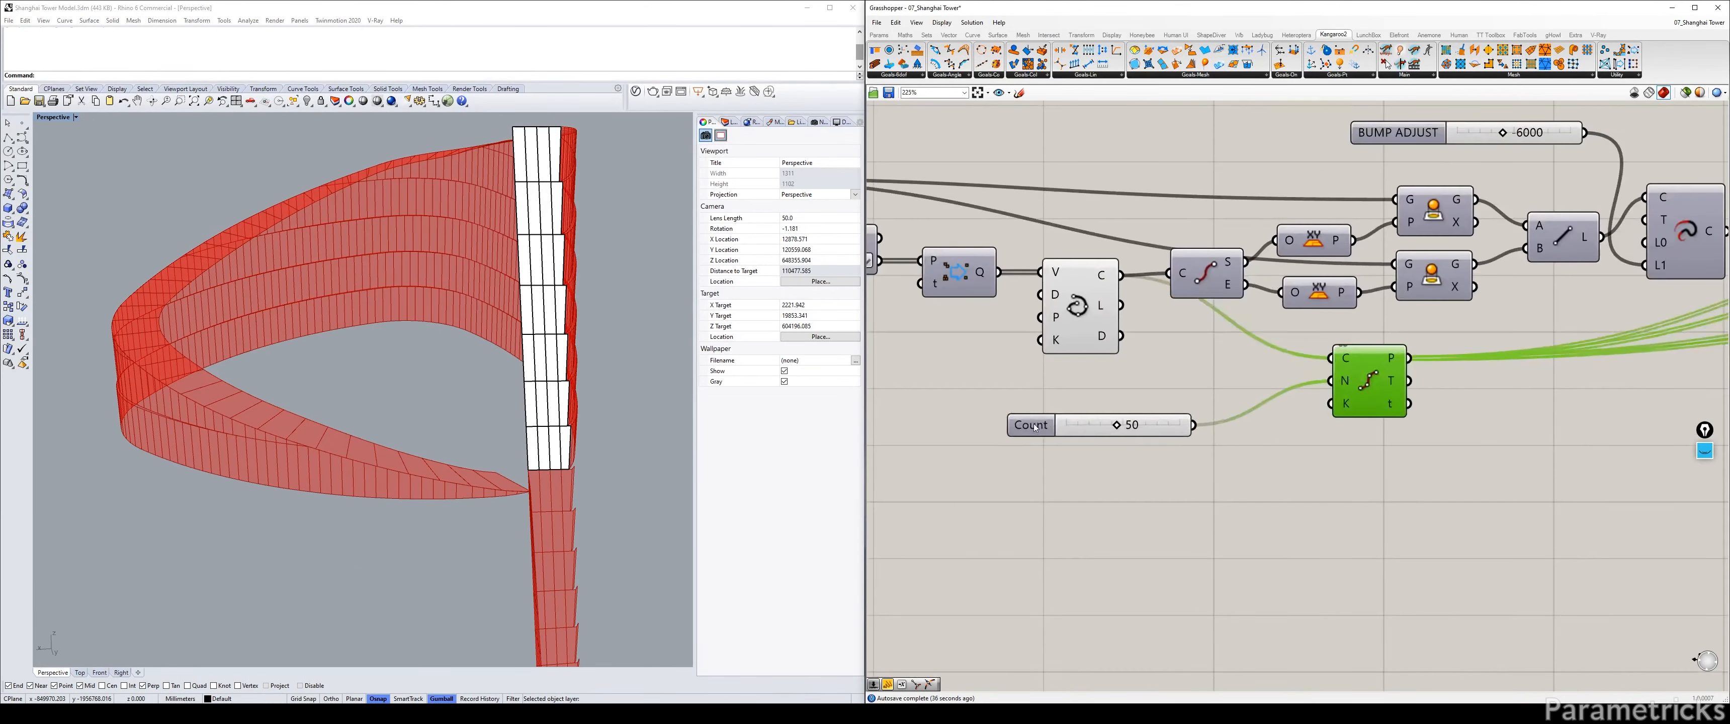
right_click(1038, 427)
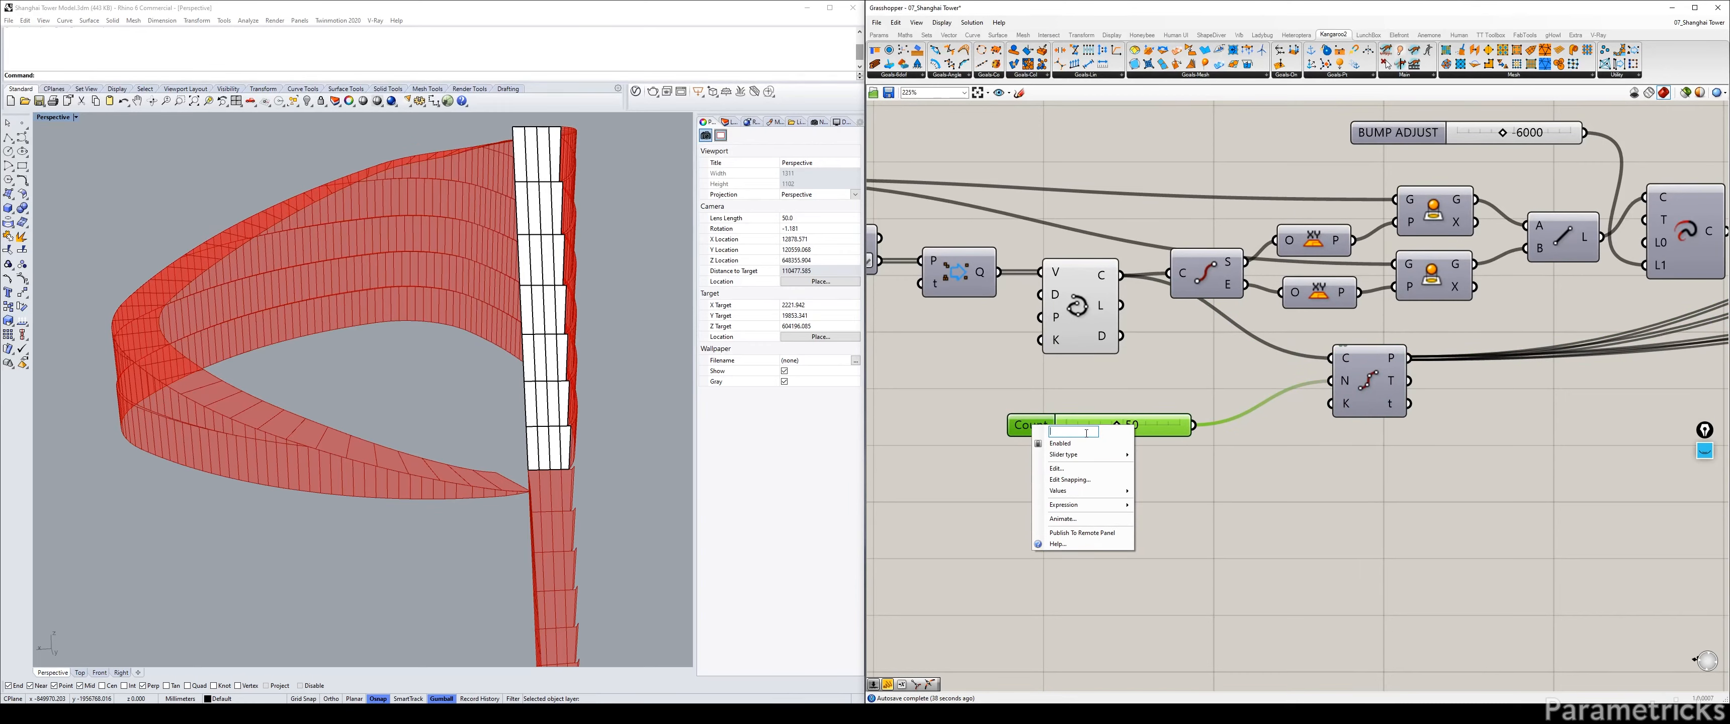
type("DENSITY")
key("Return")
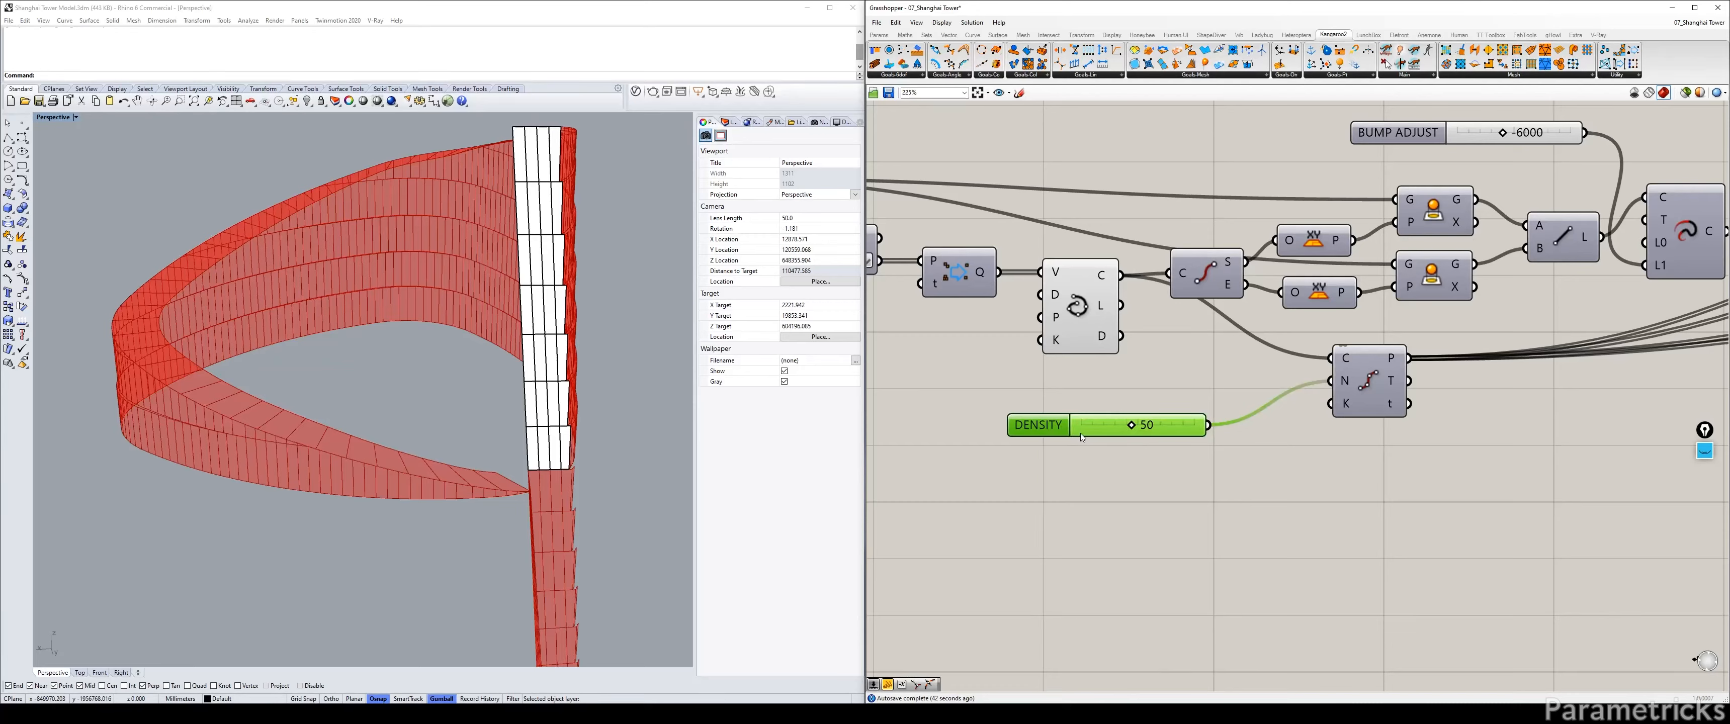
Set the DENSITY slider to 100 and move it closer to the Divide Curve component.
left_click_drag(1132, 426, 1372, 424)
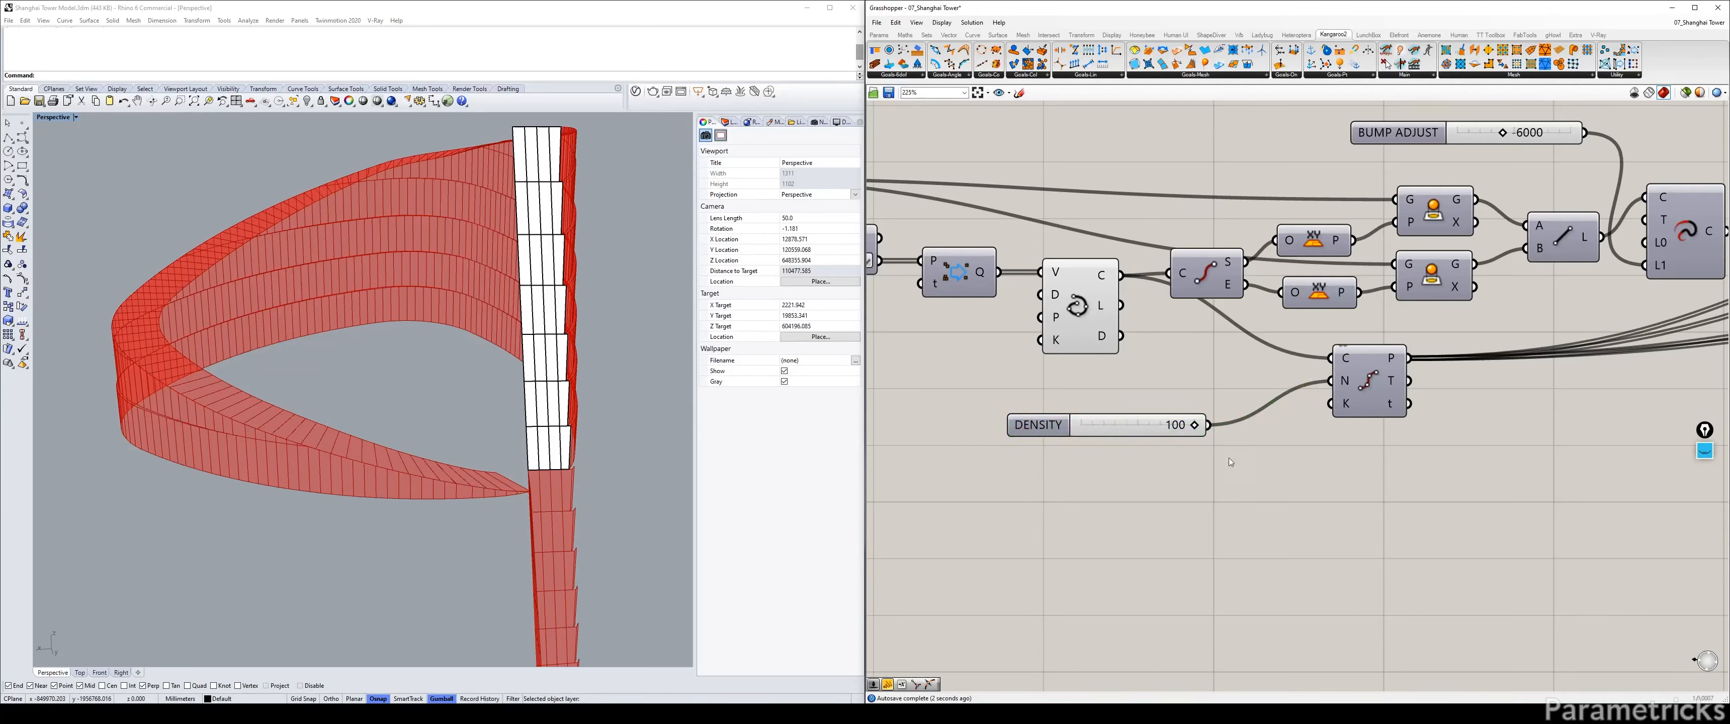
left_click_drag(1141, 426, 1155, 410)
left_click(1190, 451)
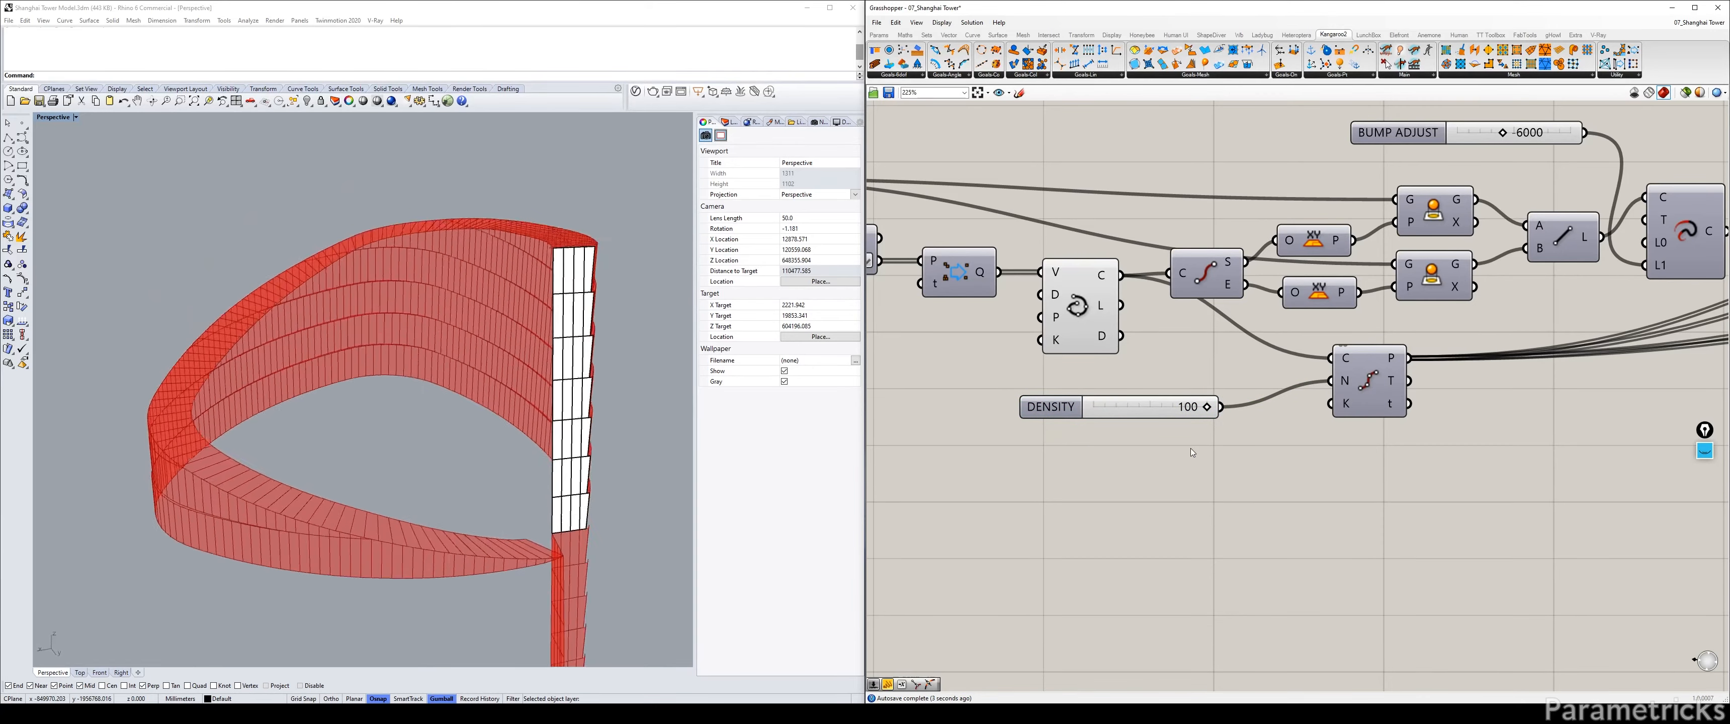
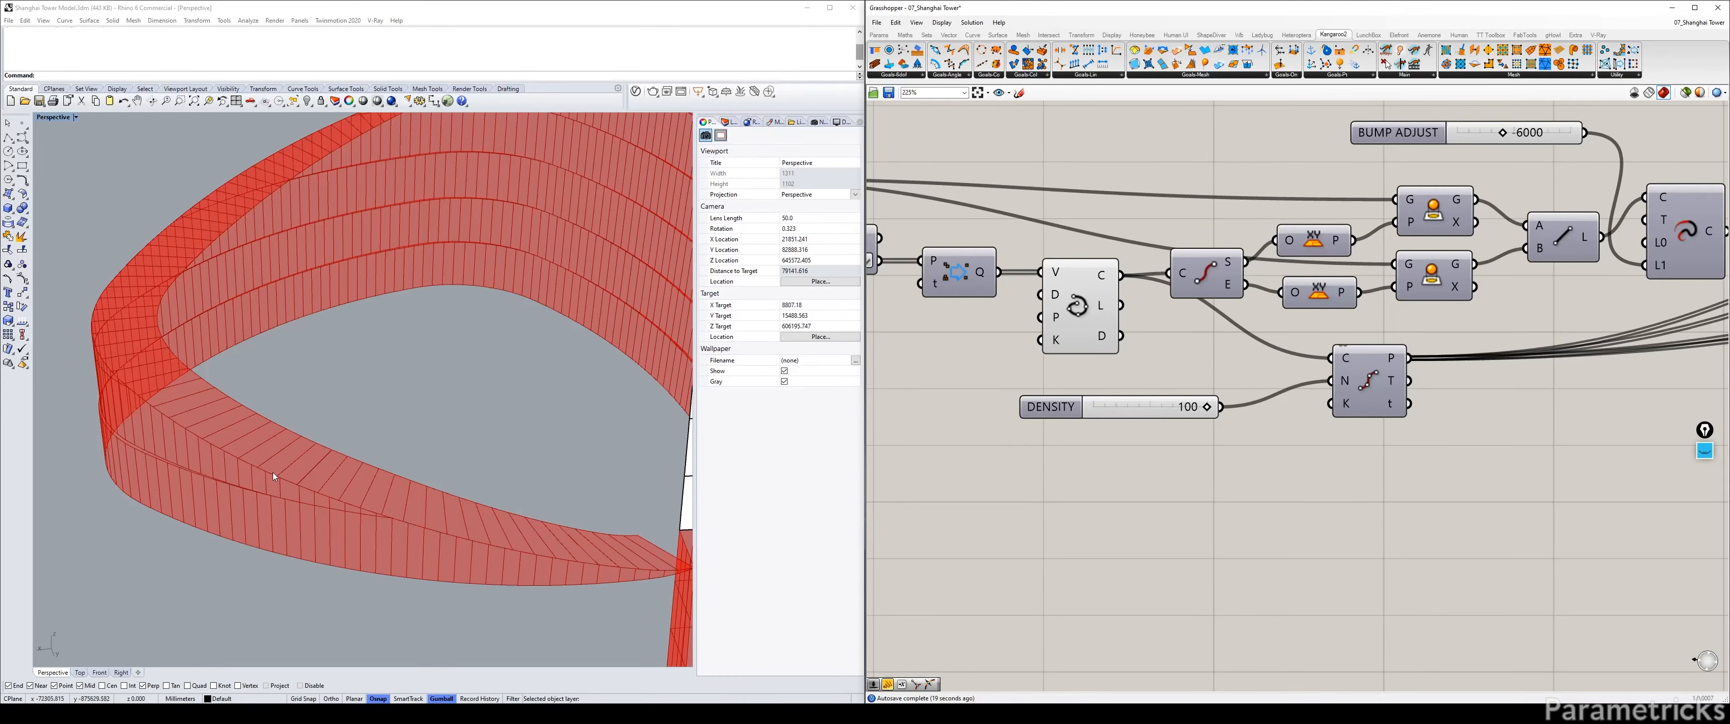
Nudge Divide Curve slightly upward and turn off the preview of the Interpolate component that feeds it.
right_click_drag(1083, 298, 1155, 294)
left_click(1155, 293)
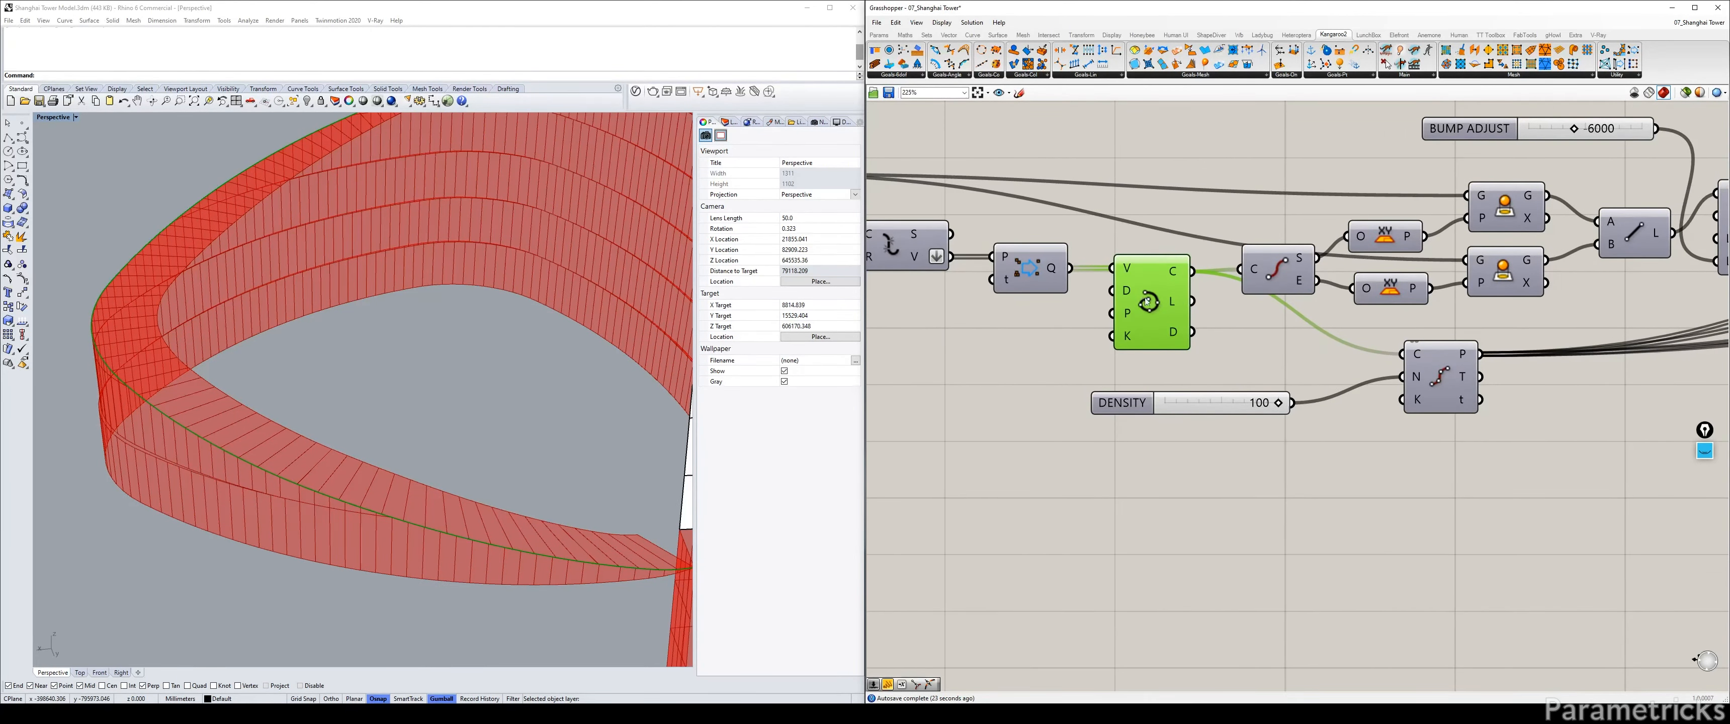
left_click_drag(1450, 372, 1445, 364)
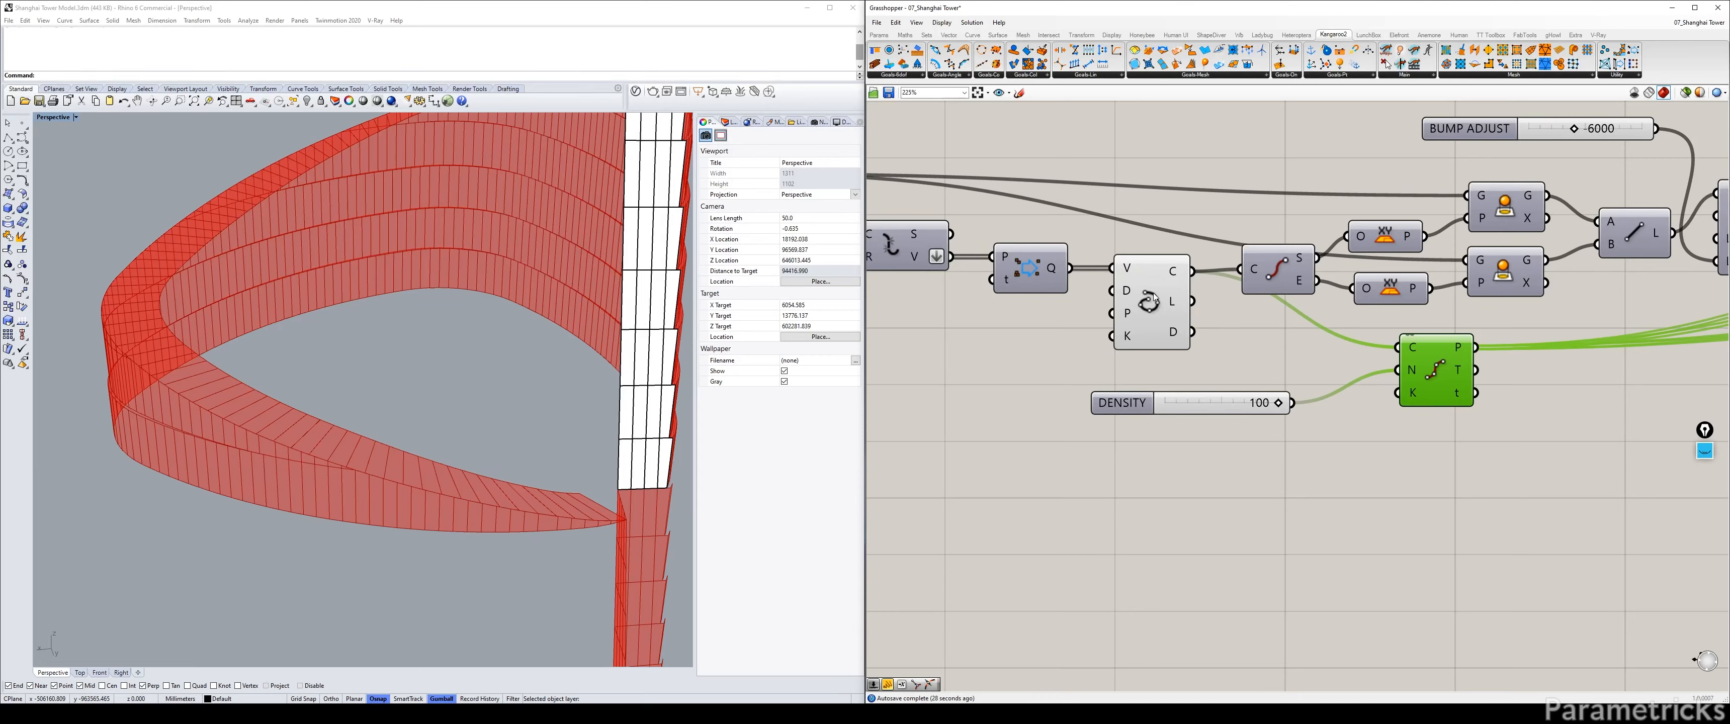
left_click_drag(1153, 297, 1156, 298)
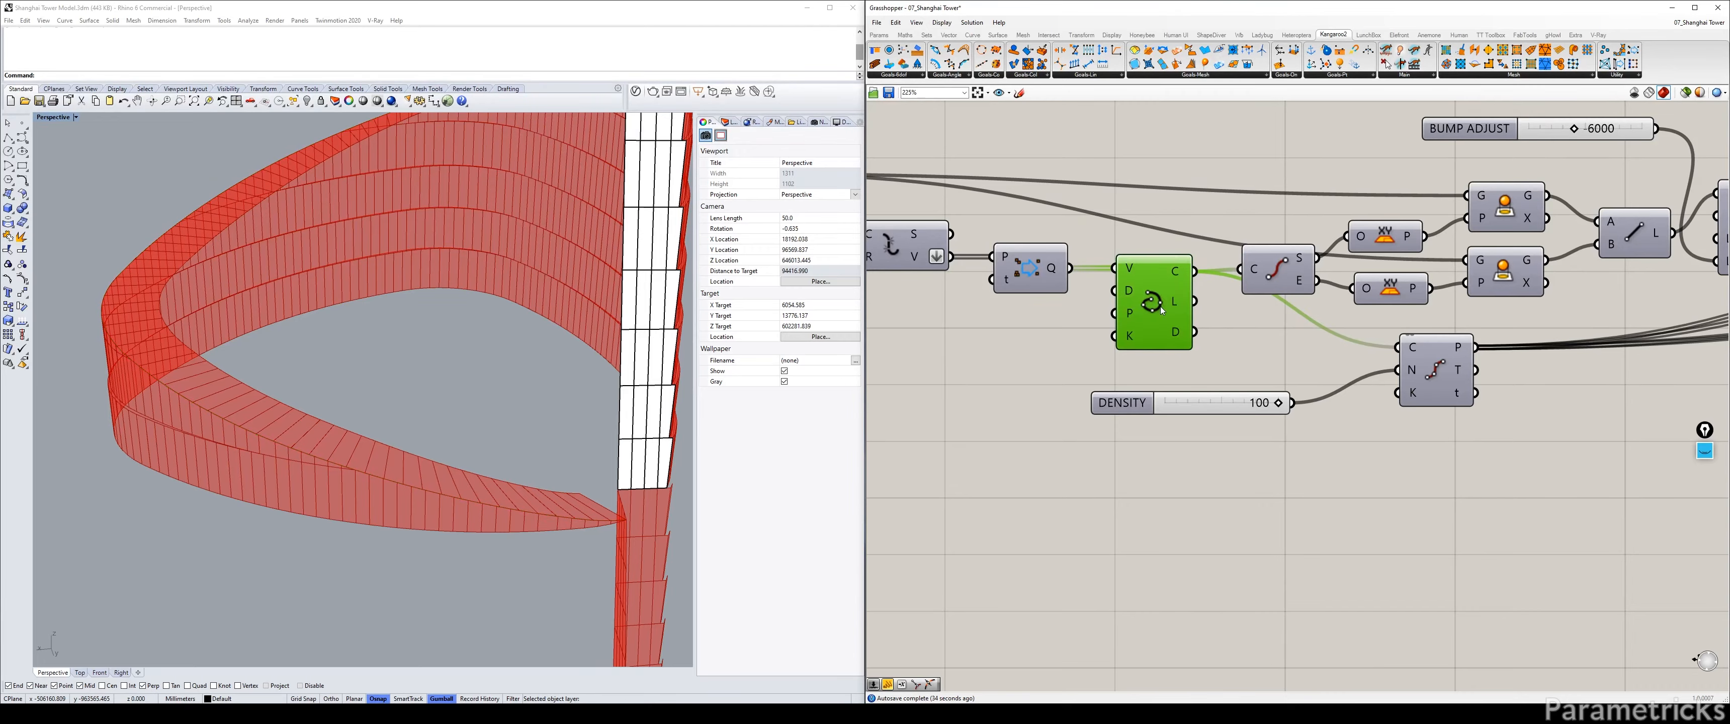
Move the Curve Closest Point and Vector 2Pt components close beside Extend Curve to compact the definition.
scroll(1165, 310, "down", 3)
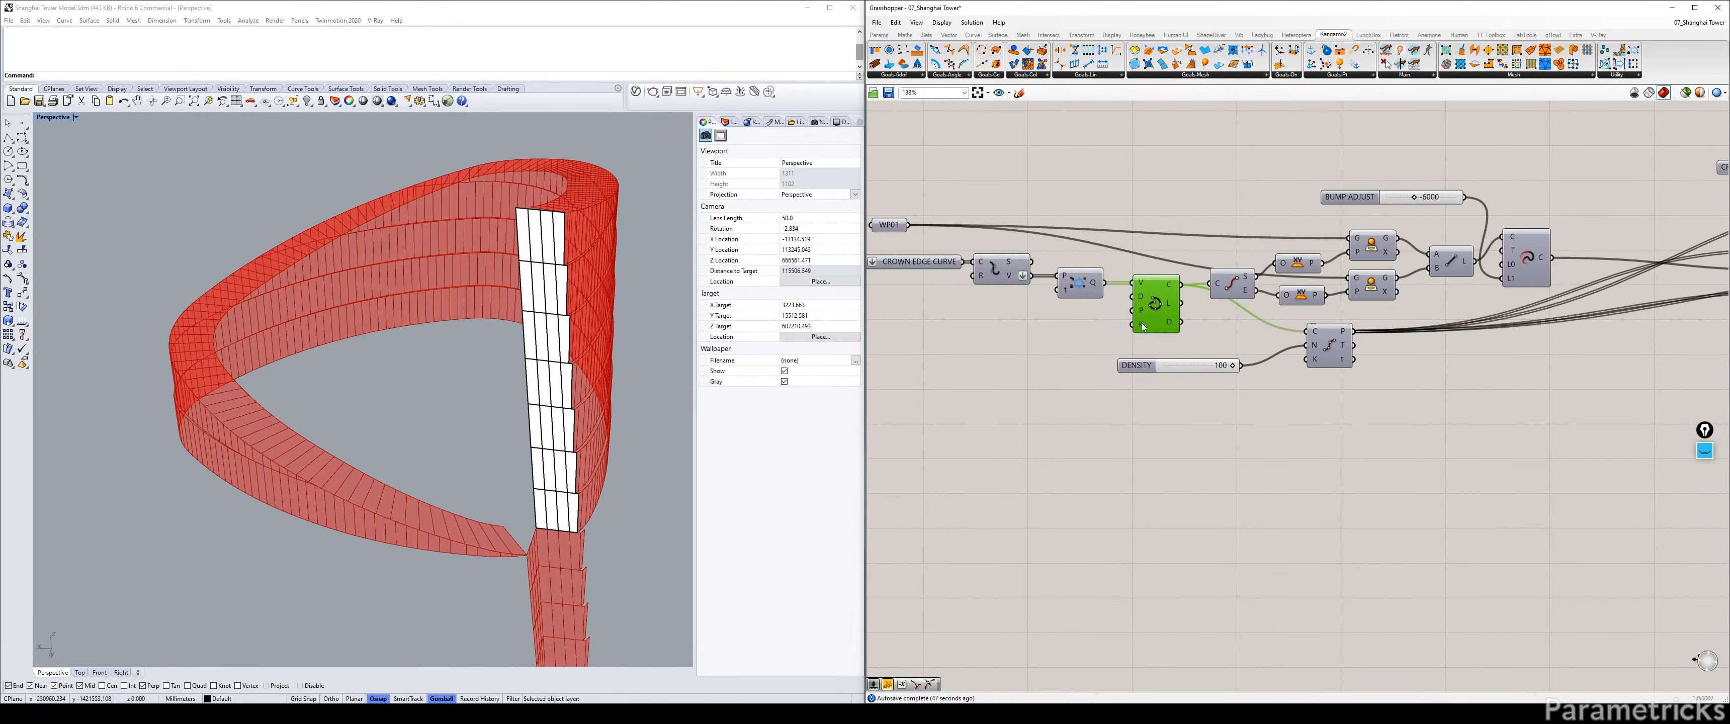
right_click_drag(1211, 300, 970, 303)
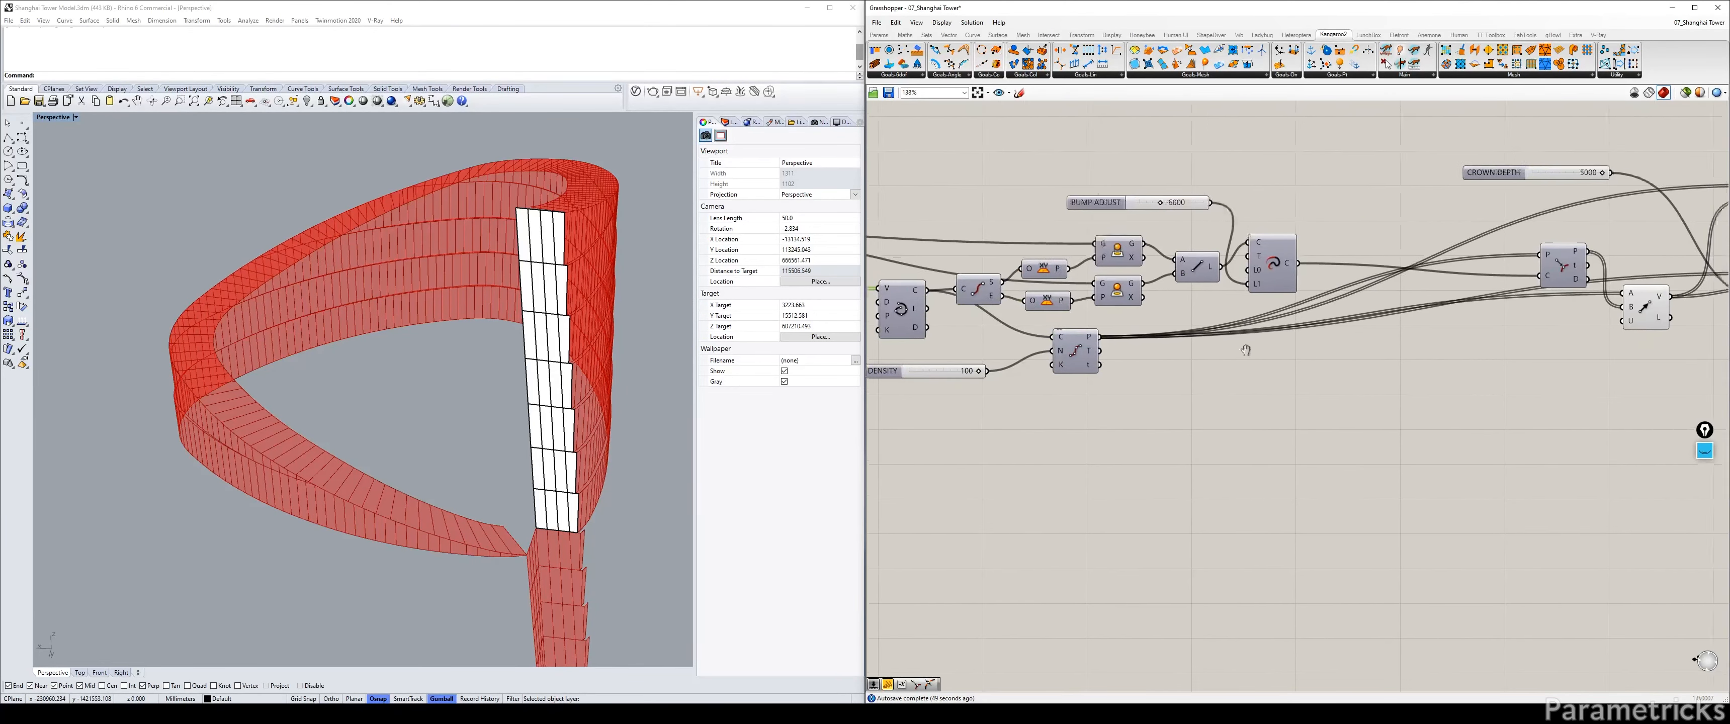
right_click_drag(1359, 318, 1196, 343)
right_click_drag(1257, 302, 1094, 289)
left_click_drag(1335, 356, 1048, 263)
left_click(1082, 334)
left_click_drag(1120, 301, 1128, 296)
Move the CROWN DEPTH slider and Line SDL beside Vector 2Pt, and turn off the previews of Vector 2Pt and Line SDL.
left_click_drag(1205, 188, 1040, 372)
left_click_drag(1468, 300, 1207, 317)
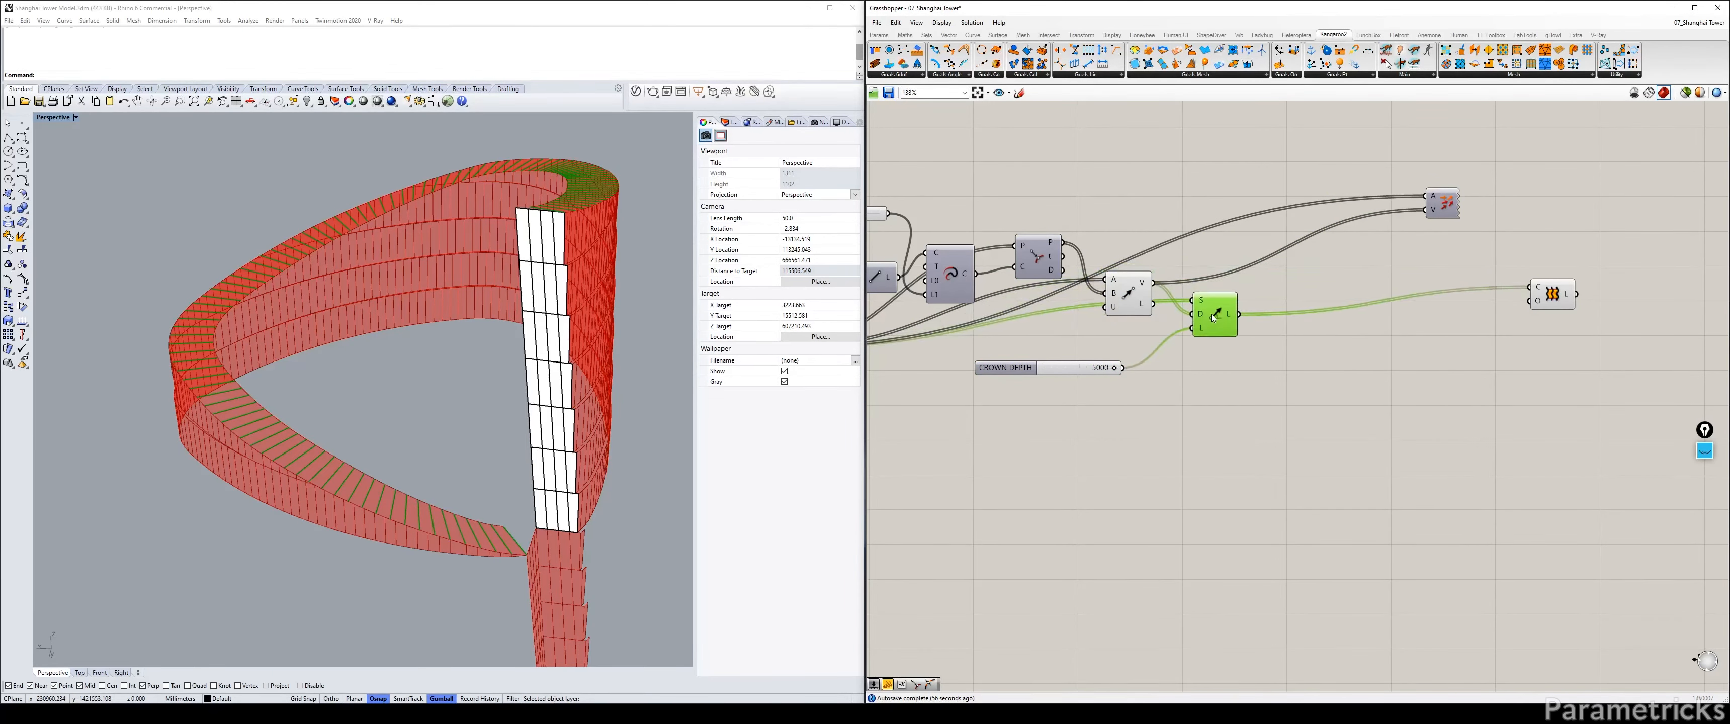
left_click(1124, 304)
left_click(1216, 319)
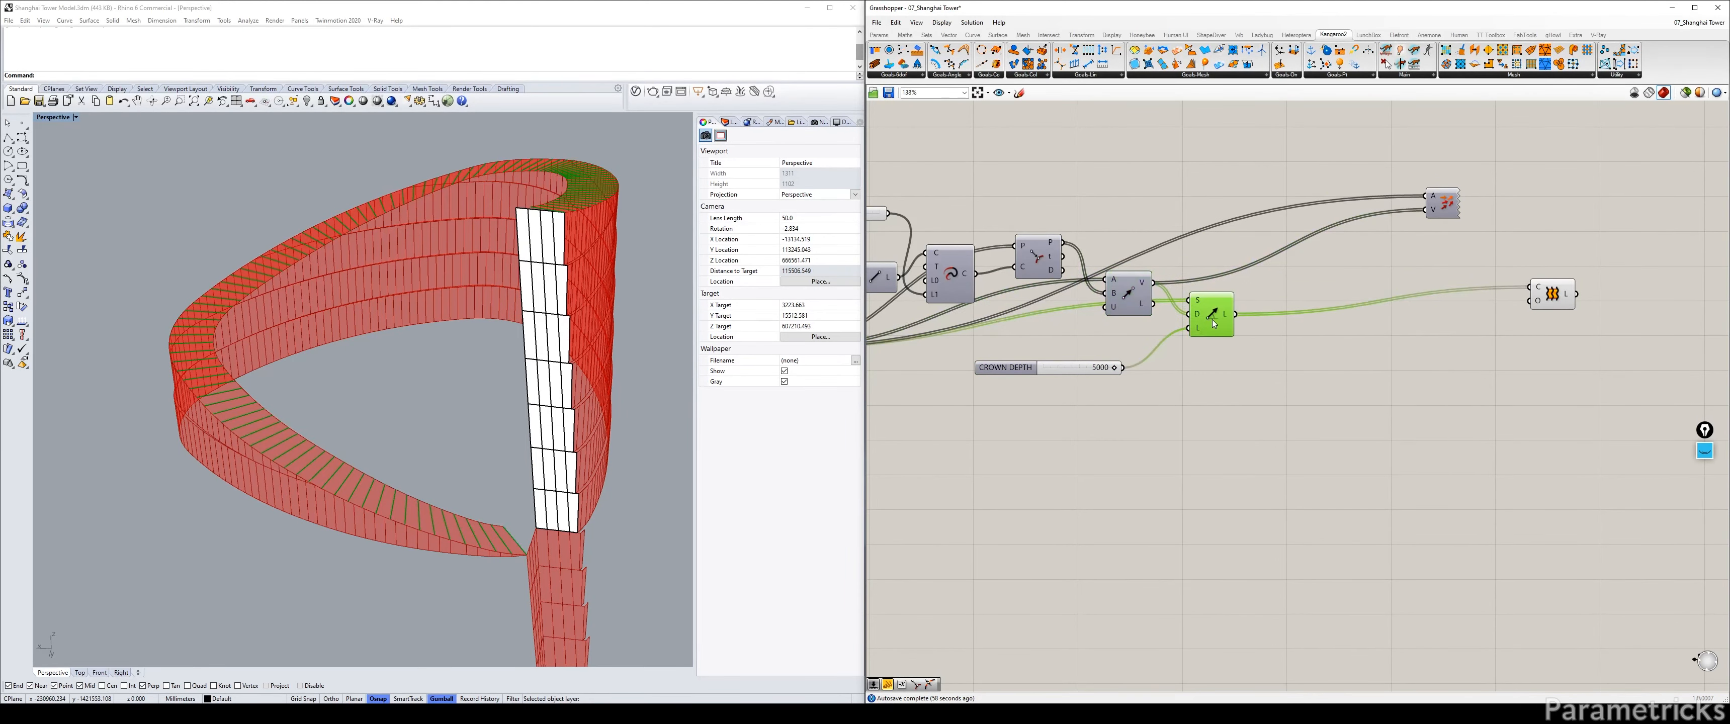
Move the Loft component beside Line SDL and delete the Vector Display component.
left_click_drag(1548, 296, 1292, 317)
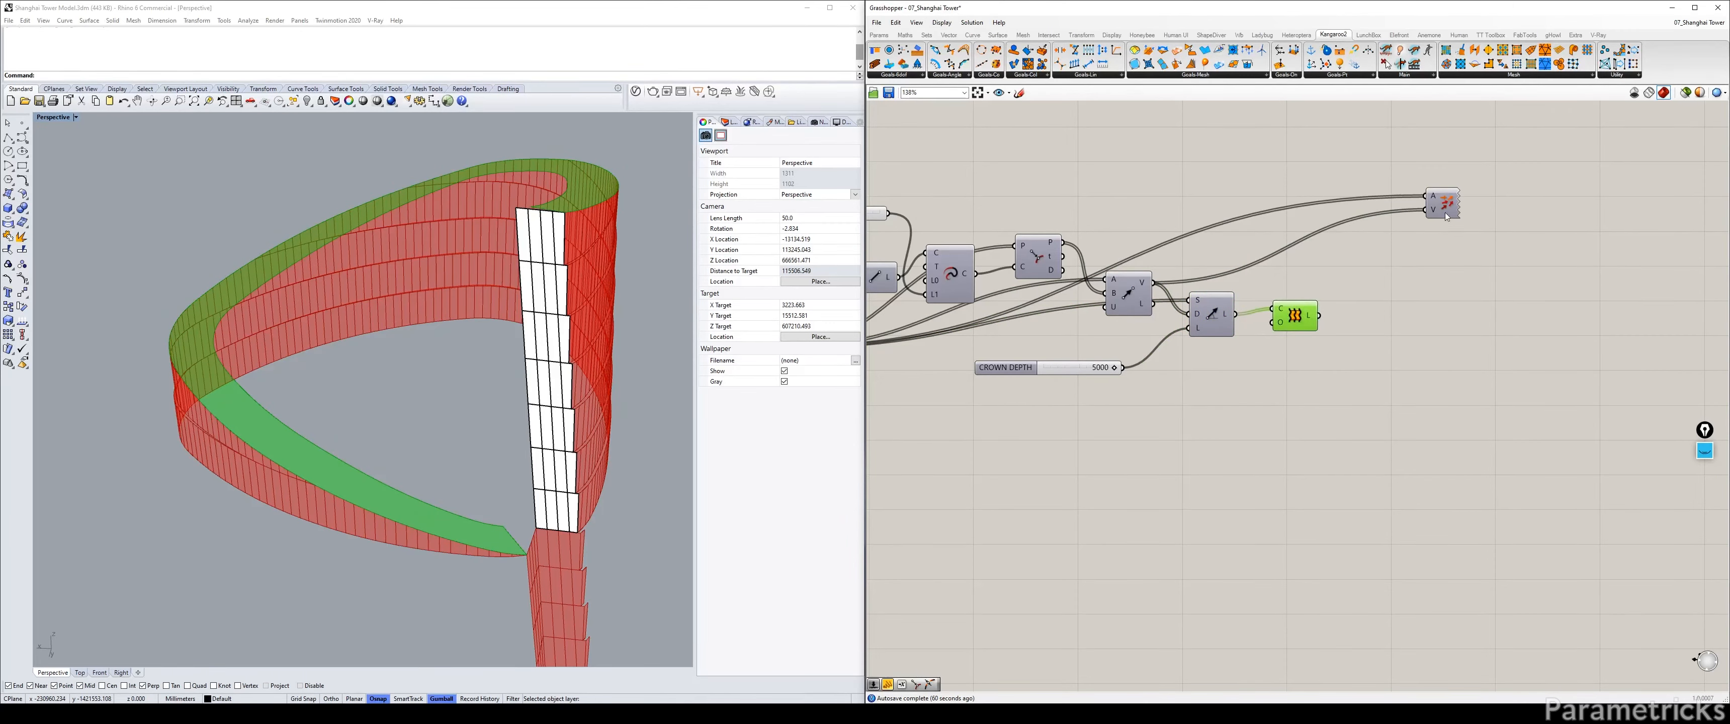
left_click_drag(1444, 209, 1411, 175)
key("Delete")
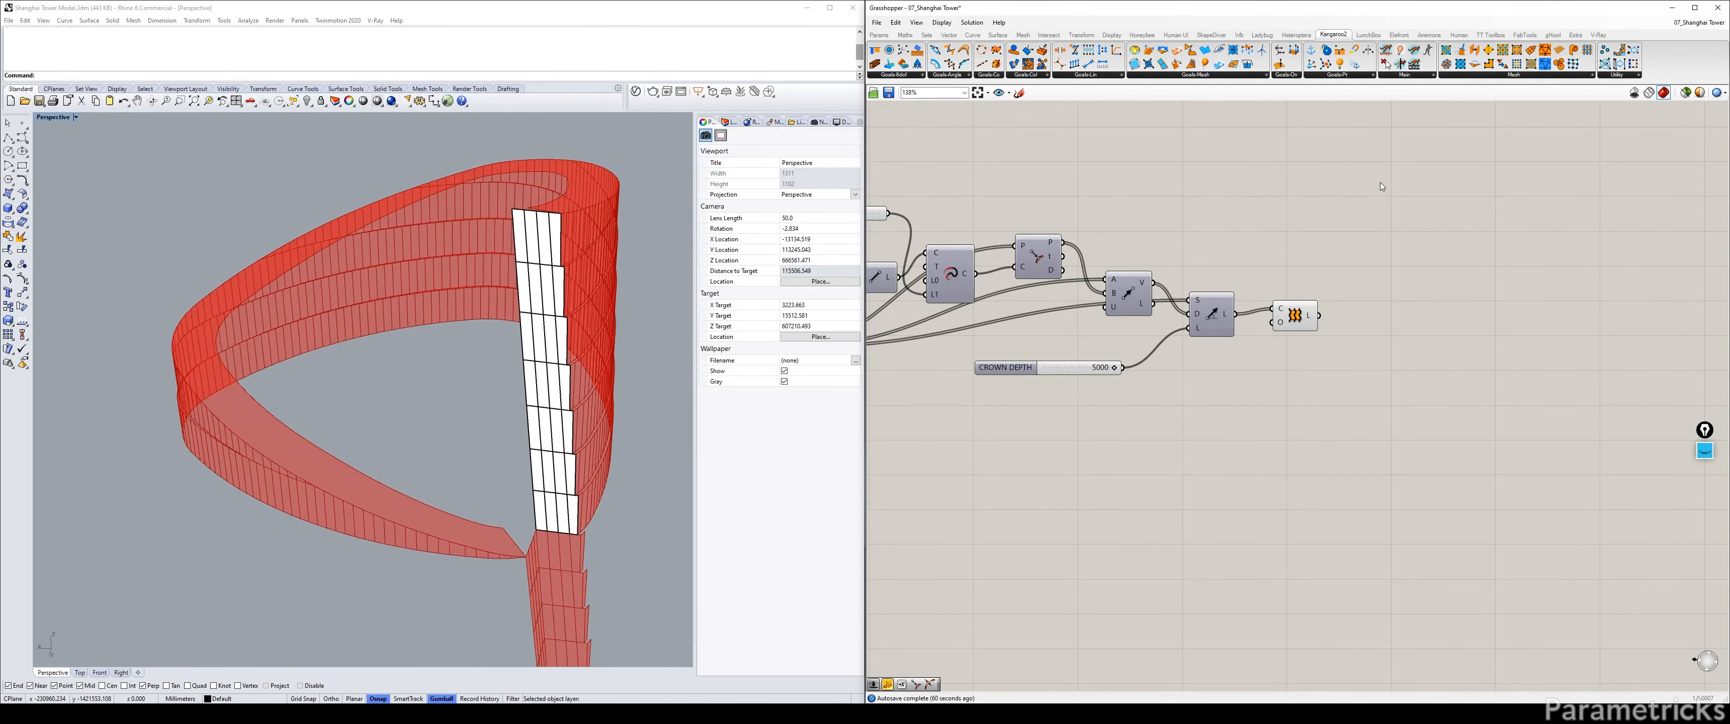
Examine the junction between the crown's lower end and the infill panels, along with the compacted crown definition.
scroll(535, 470, "up", 10)
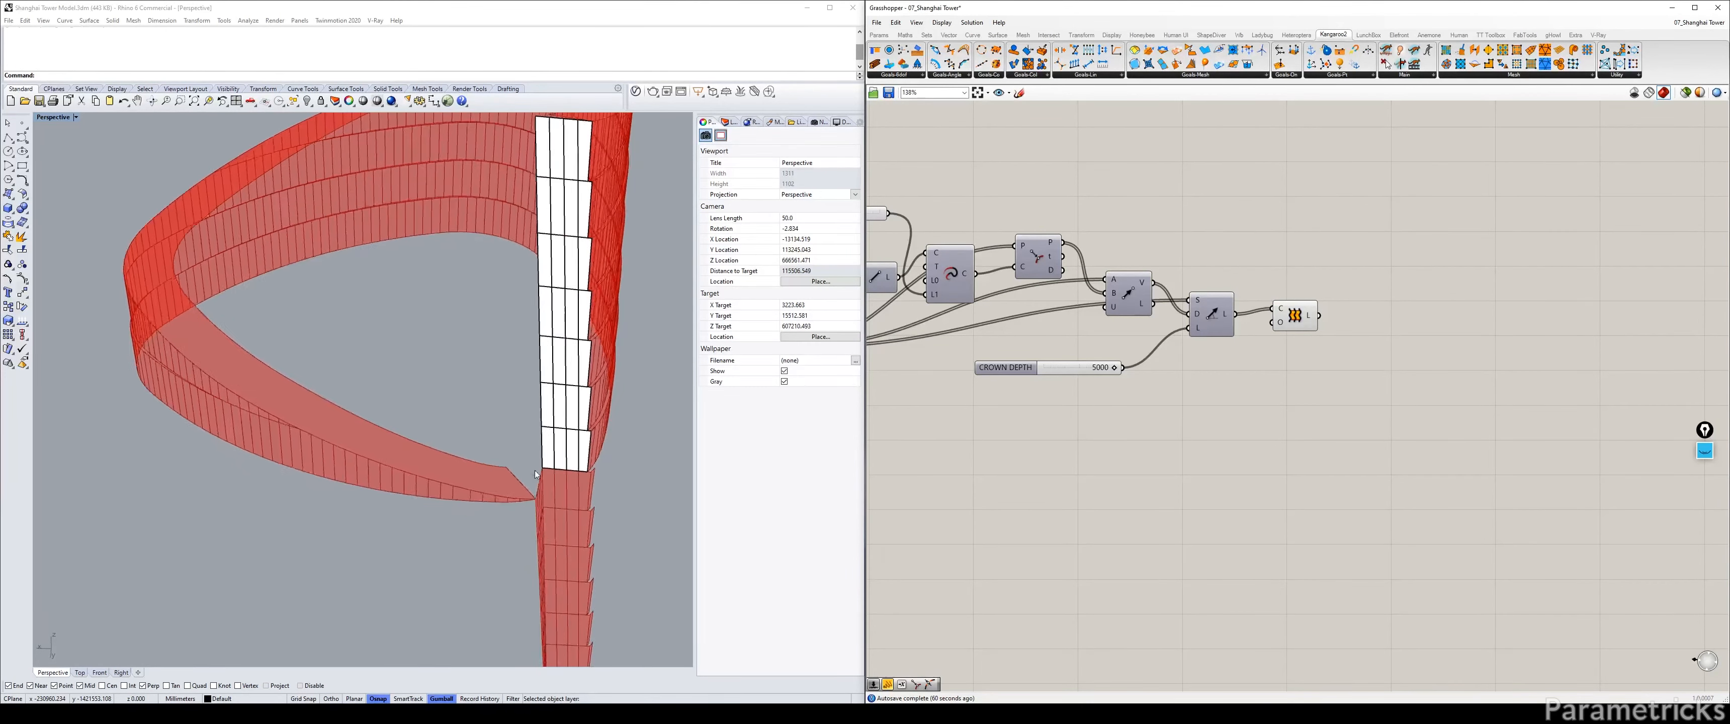
scroll(450, 495, "up", 3)
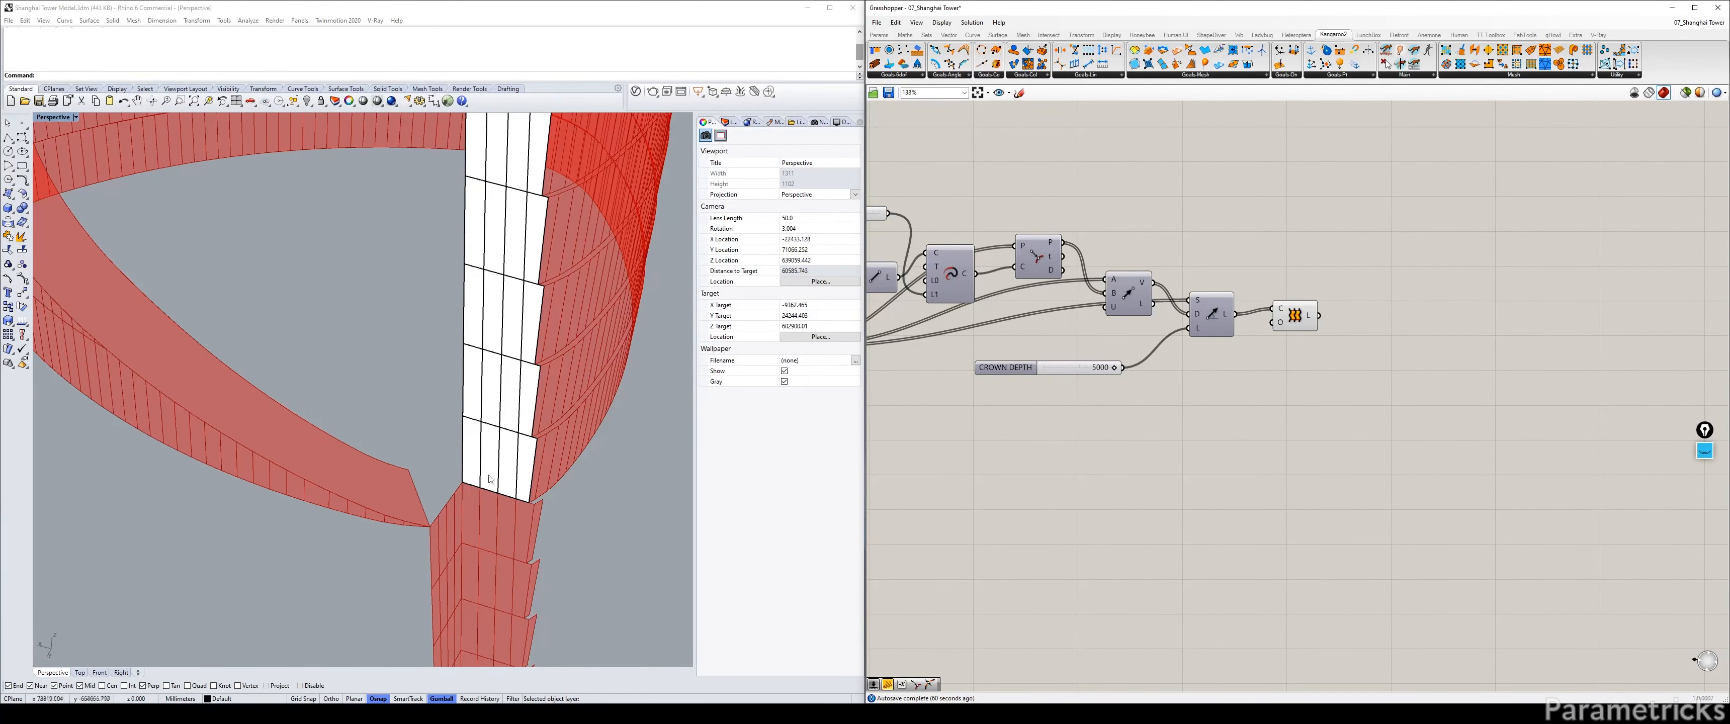
scroll(1043, 366, "down", 5)
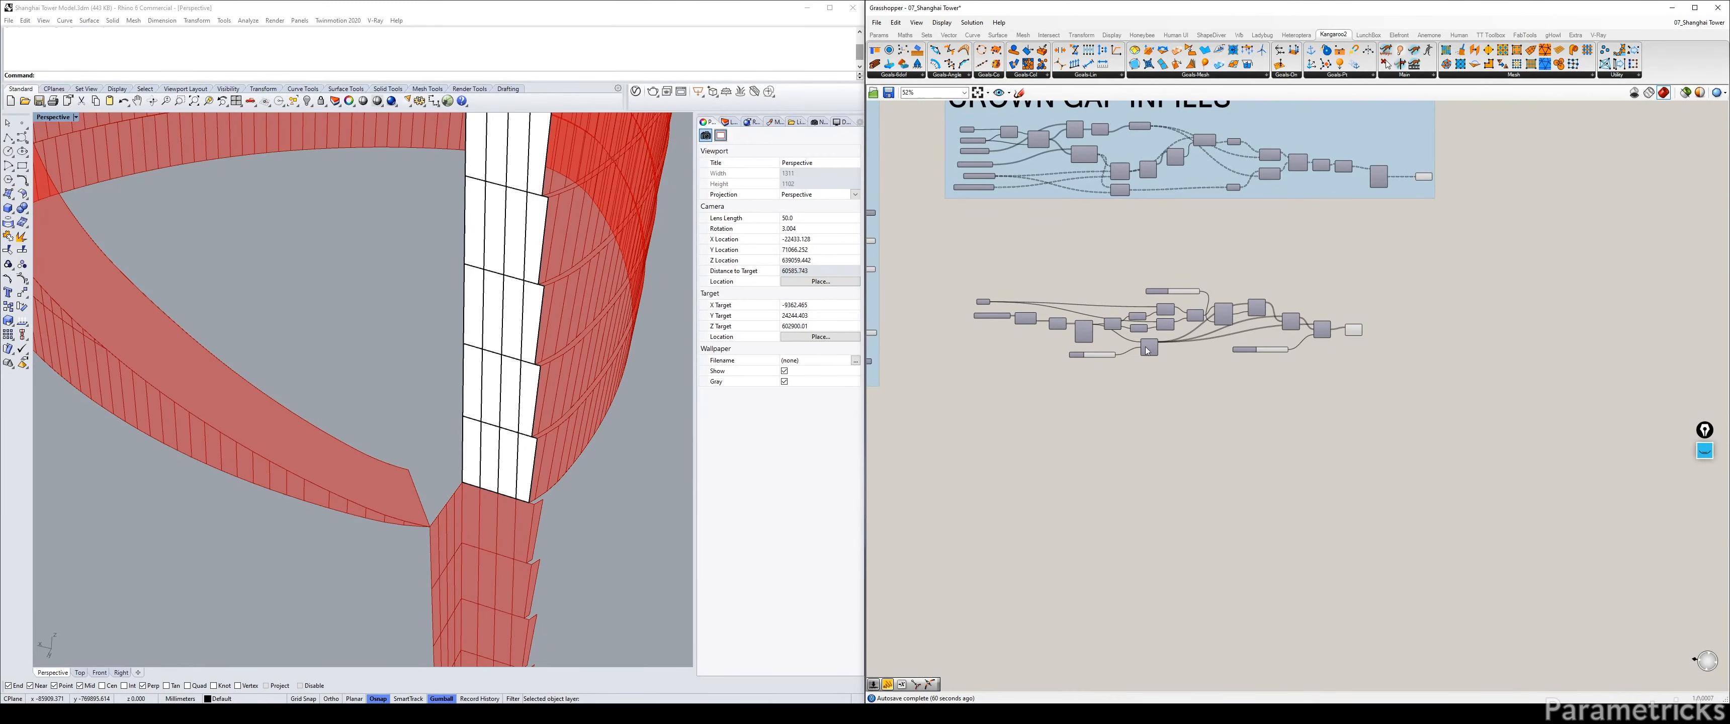
right_click_drag(1146, 350, 1155, 403)
scroll(1136, 394, "up", 3)
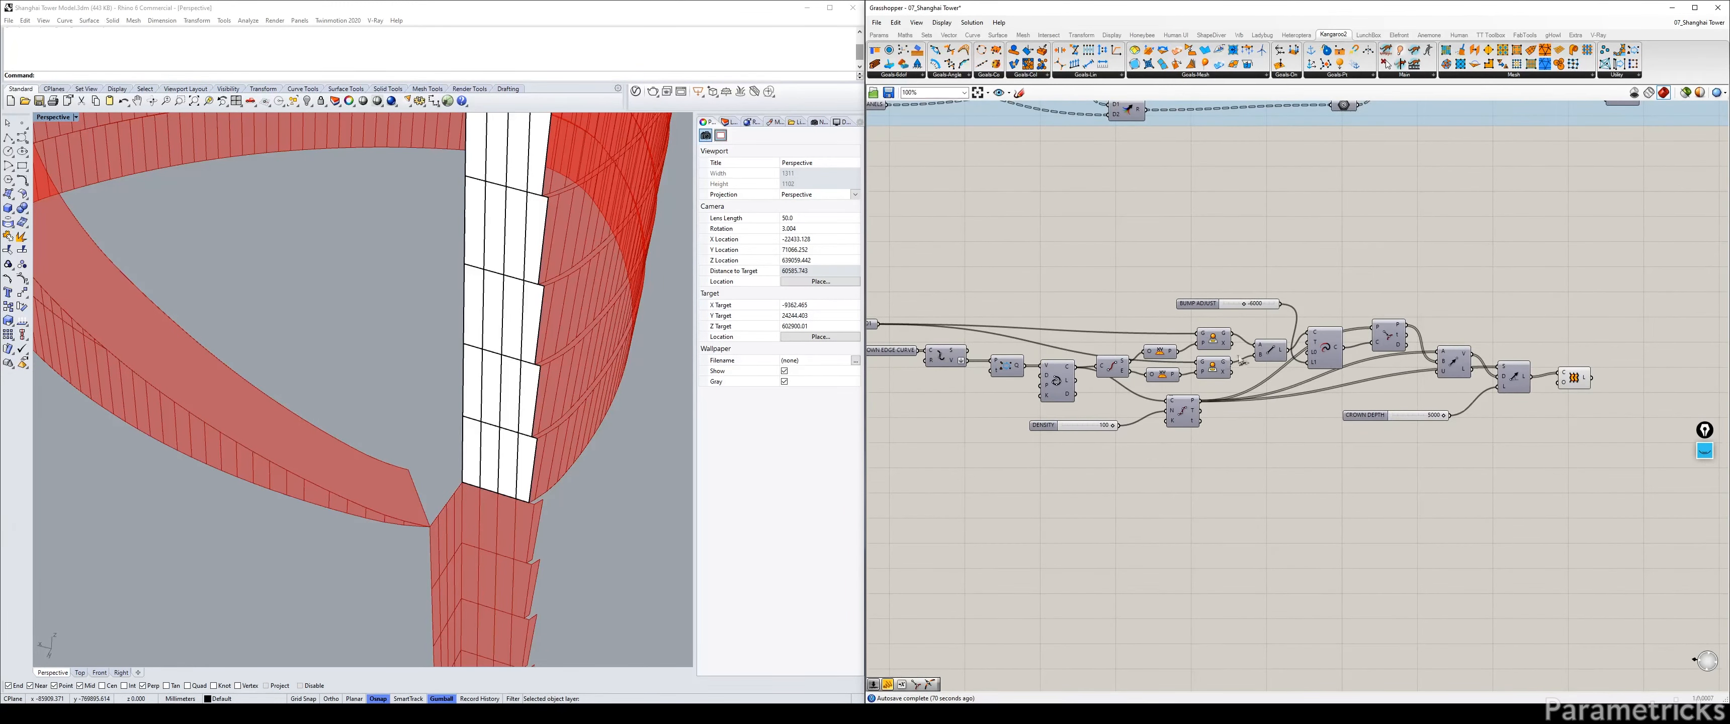
right_click_drag(1242, 361, 1373, 316)
right_click_drag(1115, 196, 1071, 235)
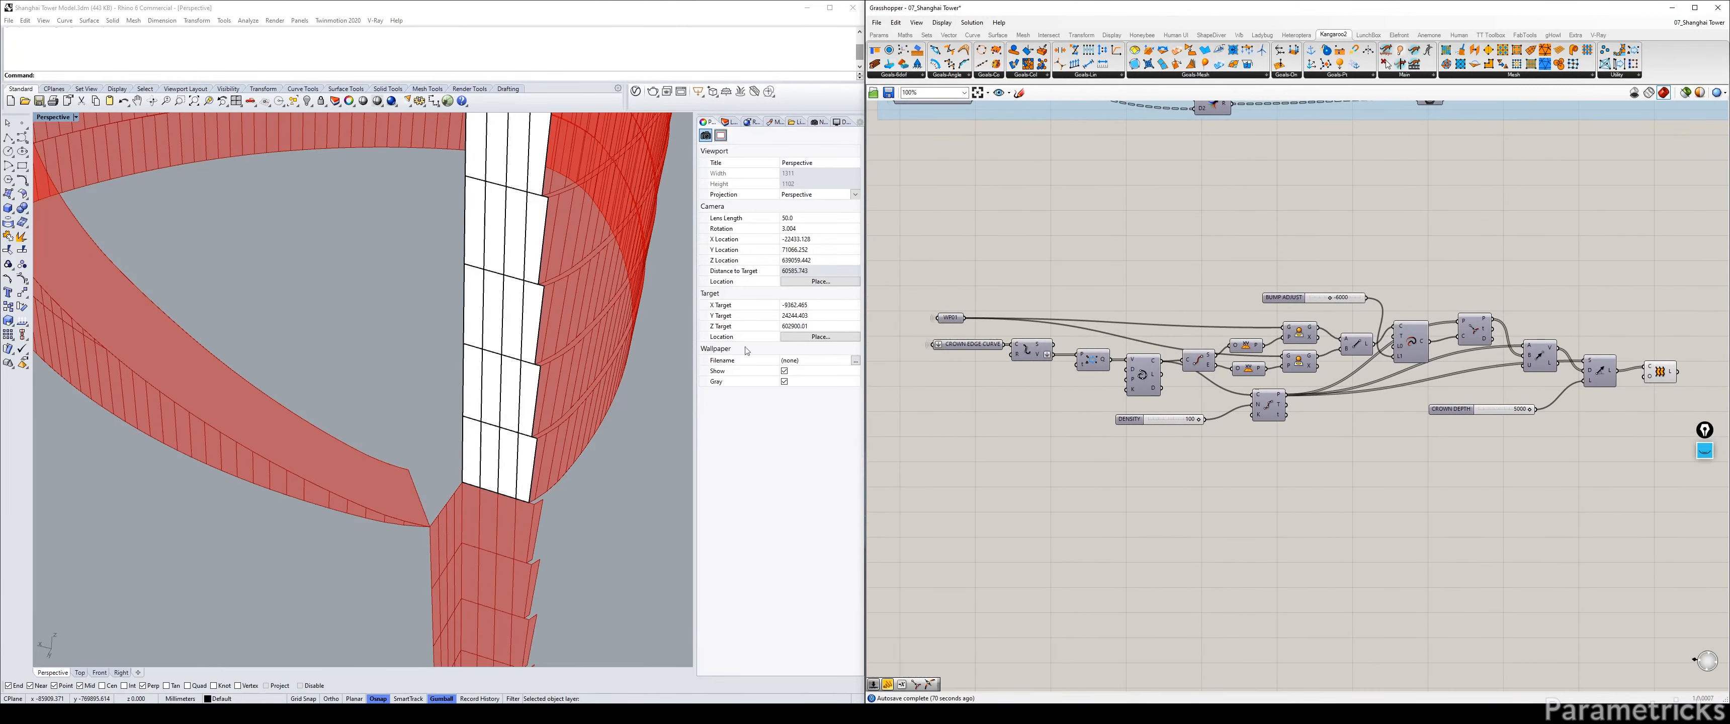
left_click(463, 482)
scroll(491, 467, "down", 2)
right_click_drag(491, 466, 475, 610, "shift")
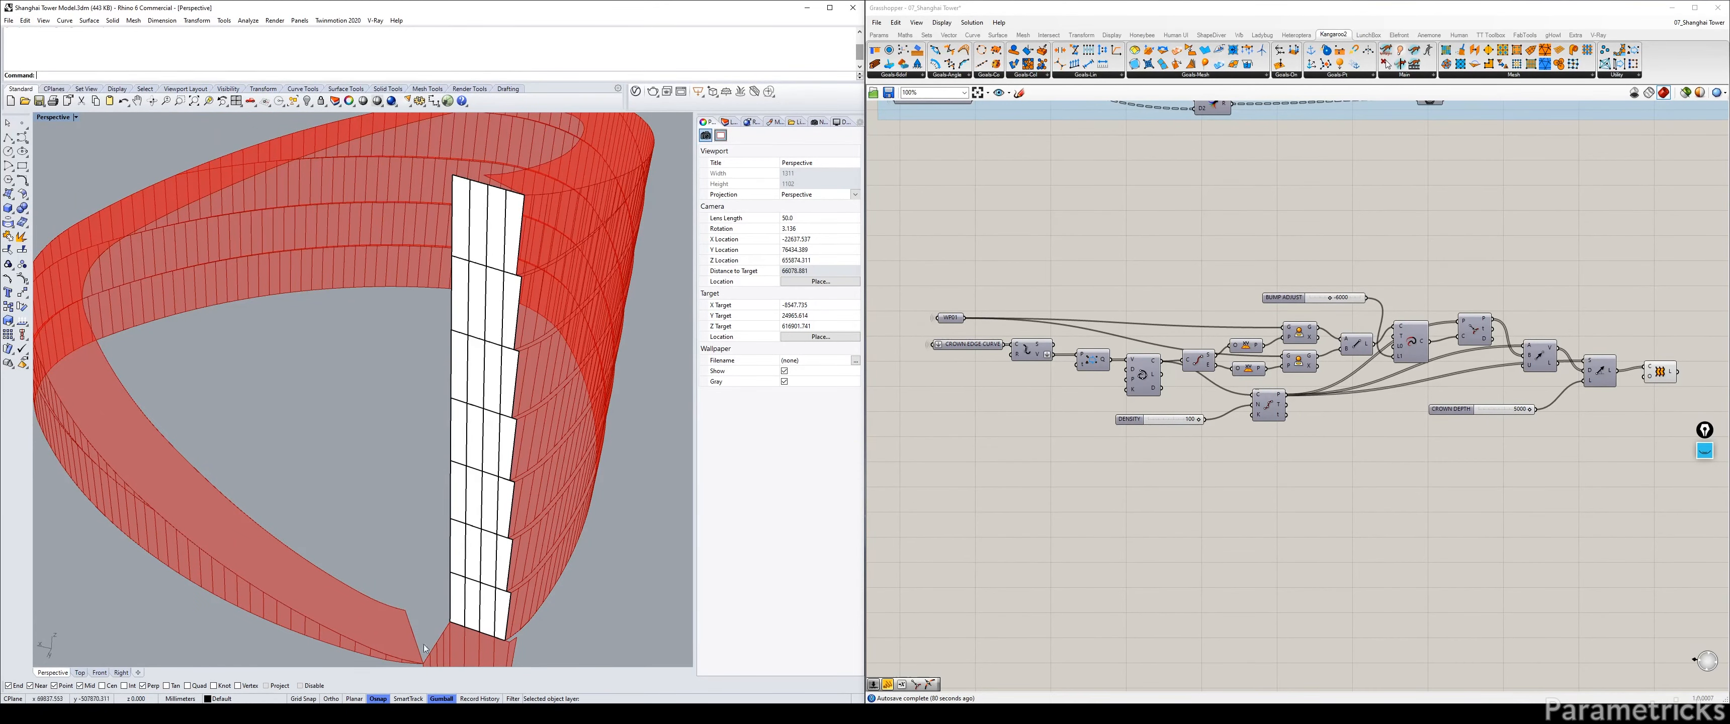
right_click_drag(459, 526, 421, 550)
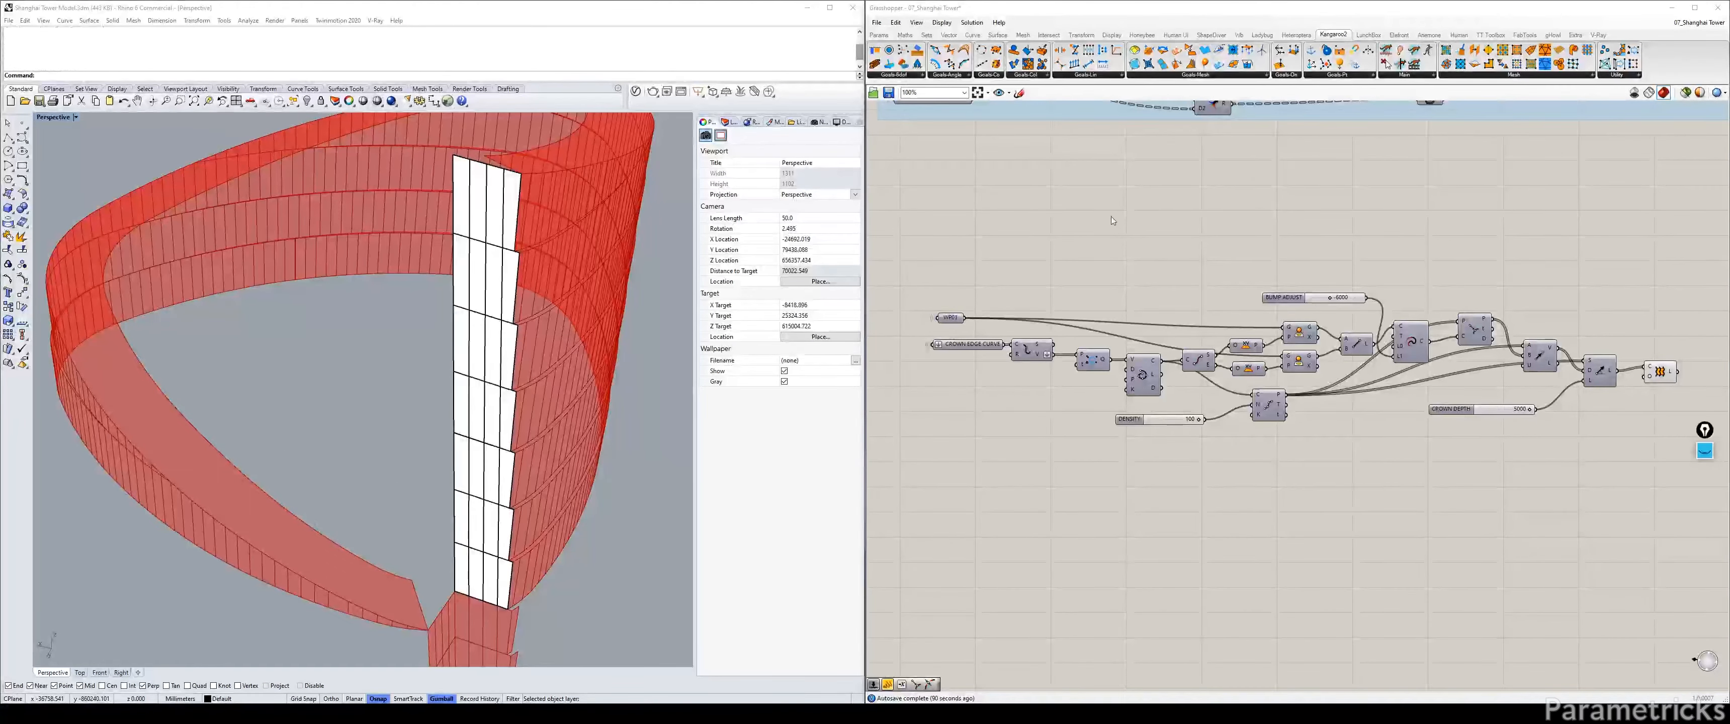
scroll(1183, 224, "down", 5)
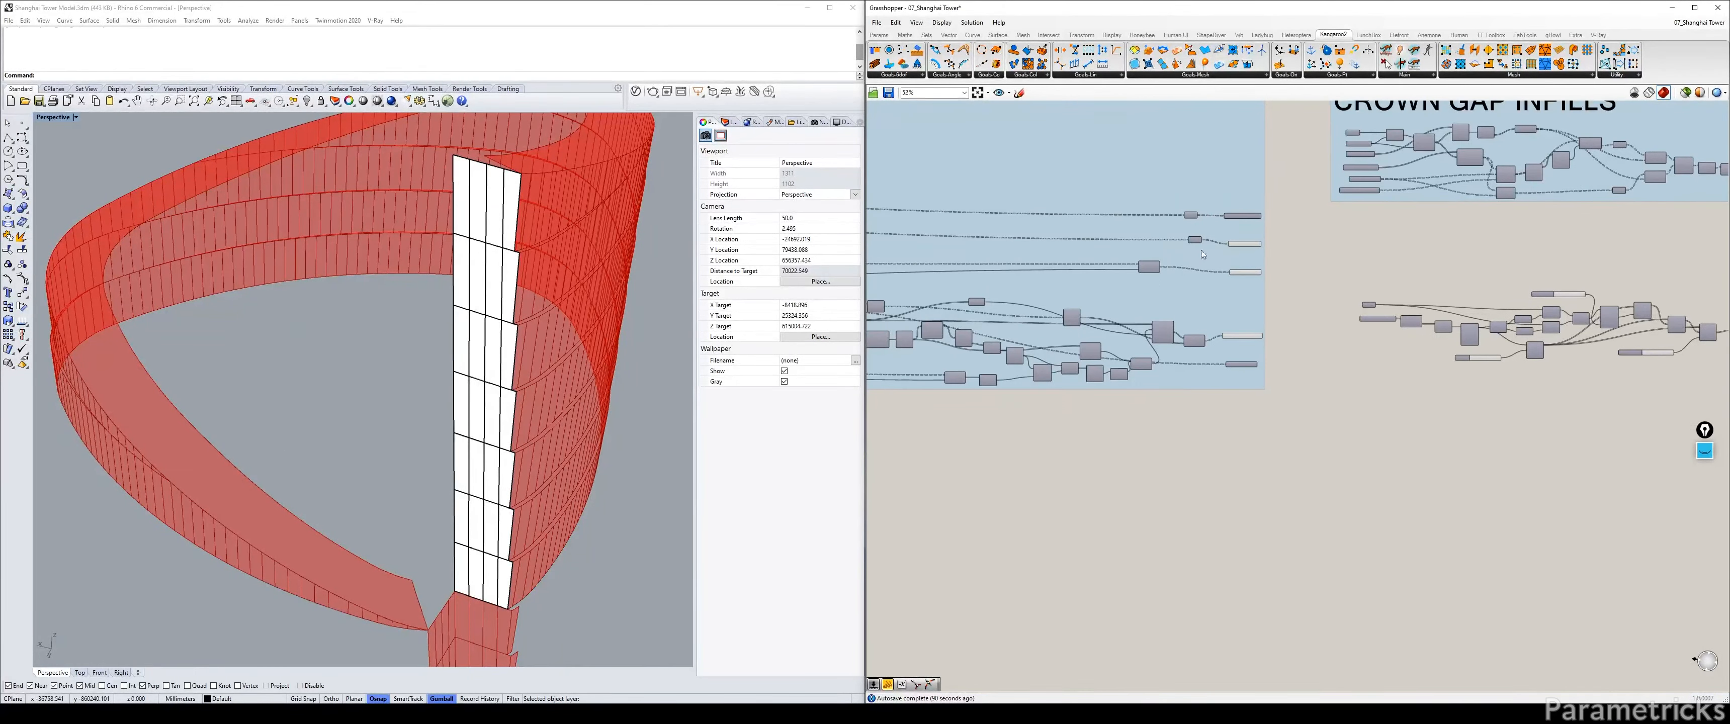
Check which geometry the V-strike component feeding the crown panels definition holds by toggling its preview.
scroll(1410, 255, "down", 4)
right_click_drag(1201, 254, 1593, 319)
mouse_move(1069, 268)
right_mouse_down()
mouse_move(1396, 261)
mouse_move(1257, 345)
right_mouse_up()
mouse_move(1048, 346)
right_mouse_down()
mouse_move(1208, 318)
mouse_move(1639, 323)
right_mouse_up()
mouse_move(1008, 316)
right_mouse_down()
mouse_move(1081, 303)
mouse_move(1509, 331)
mouse_move(198, 251)
right_mouse_up()
right_click_drag(1371, 252, 1219, 254)
scroll(1155, 282, "up", 5)
left_click(1108, 298)
key("ctrl+q")
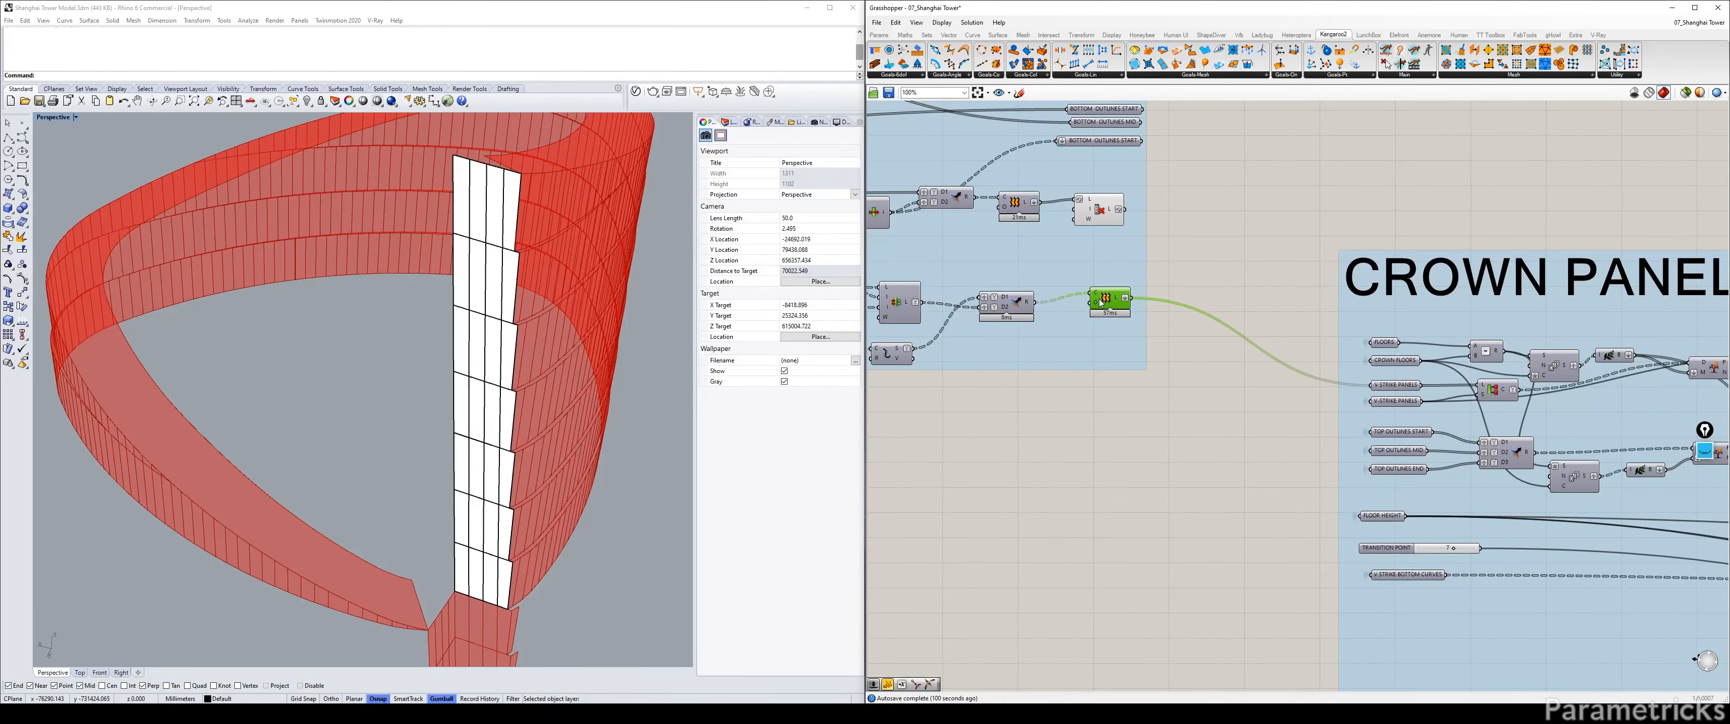
key("ctrl+q")
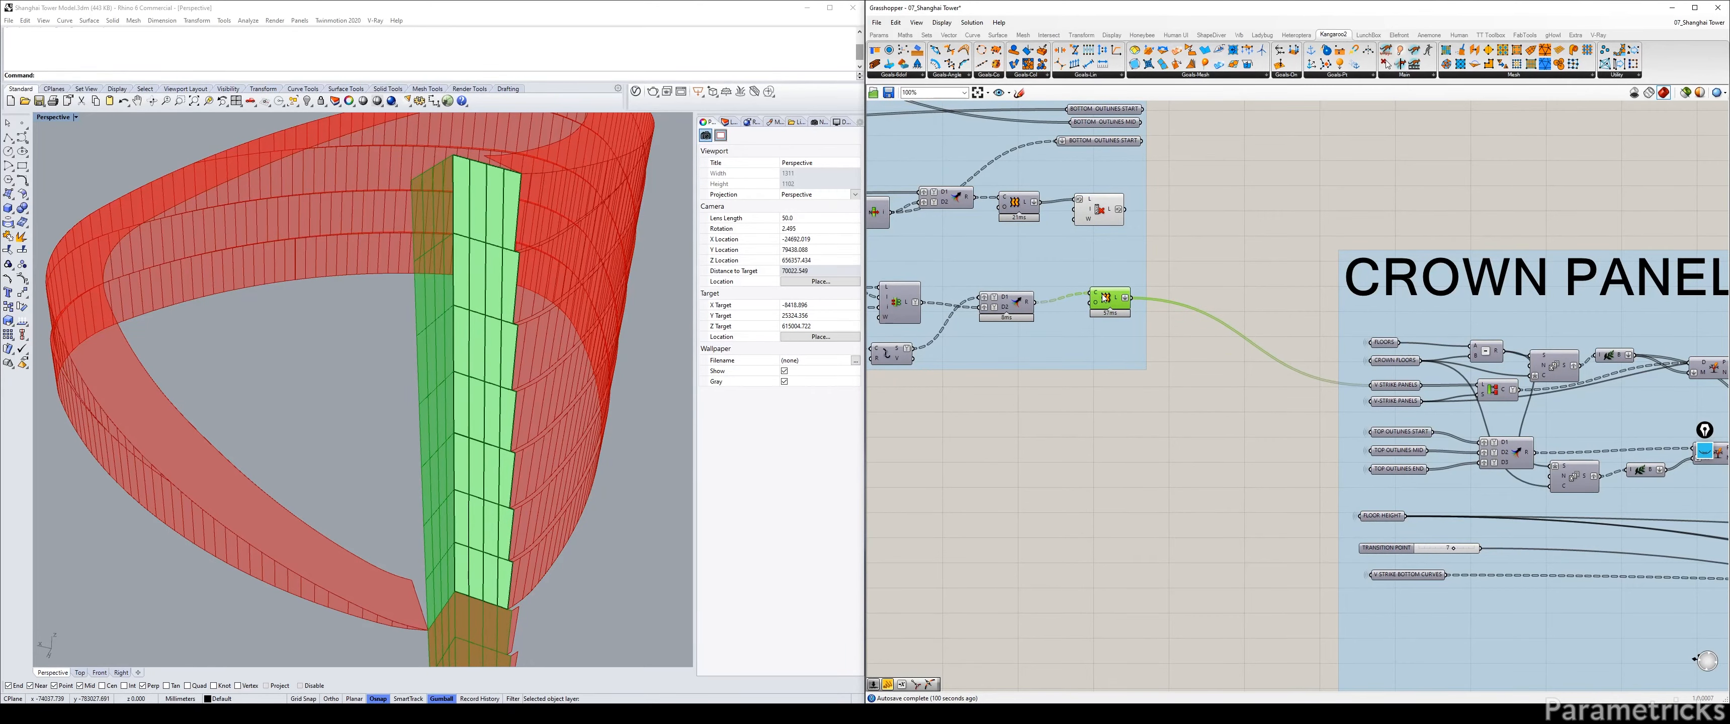
key("ctrl+q")
Examine in the model the geometry of the Crown V-Strike, Full V-Strike, Crown Full and Crown Exception Panels parameters.
scroll(1126, 298, "down", 2)
right_click_drag(1482, 318, 1335, 299)
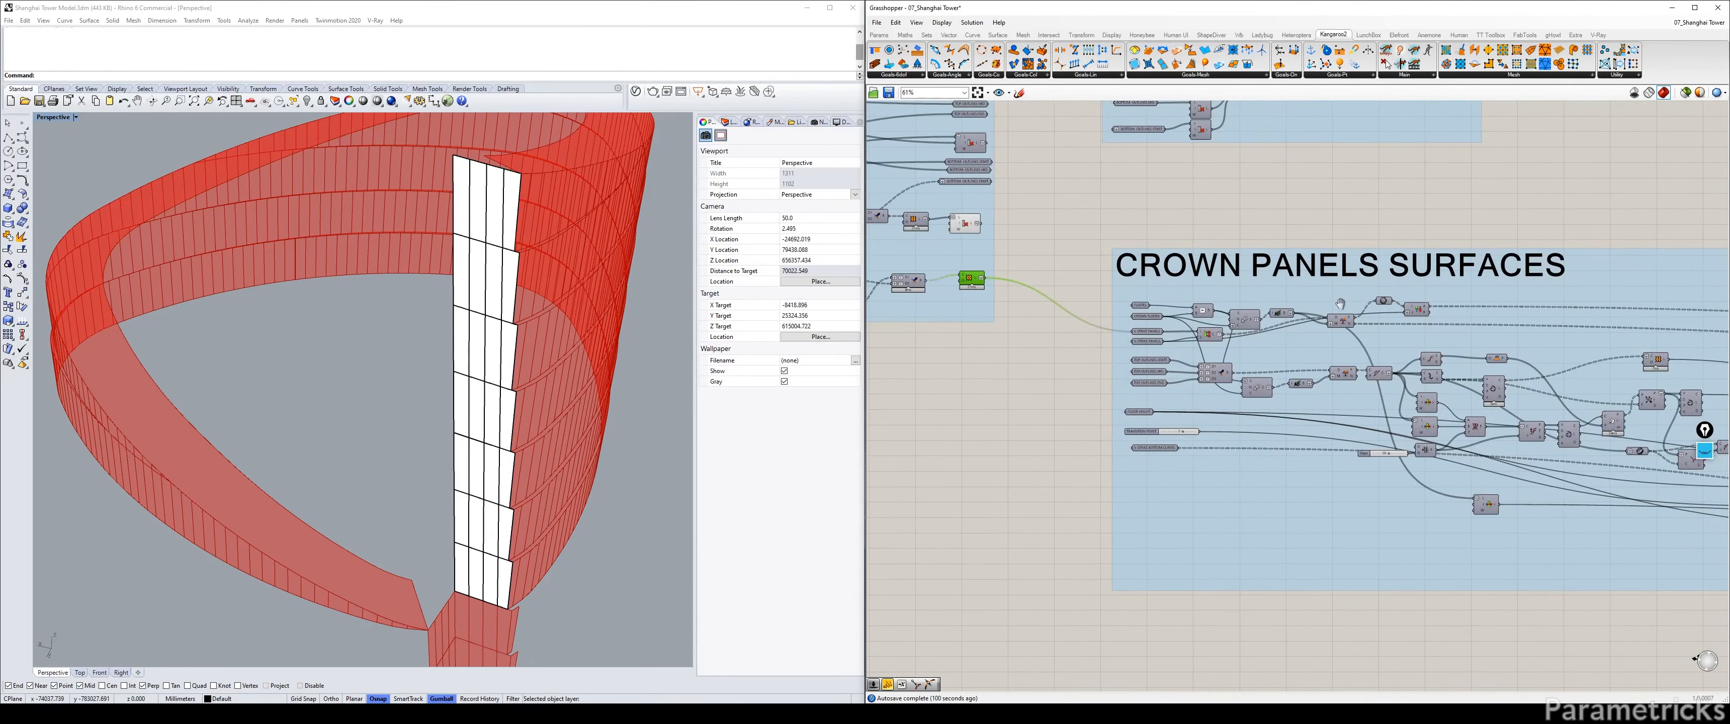
right_click_drag(1666, 340, 1096, 296)
right_click_drag(1679, 363, 972, 277)
scroll(1481, 285, "down", 3)
right_click_drag(1481, 284, 1076, 291)
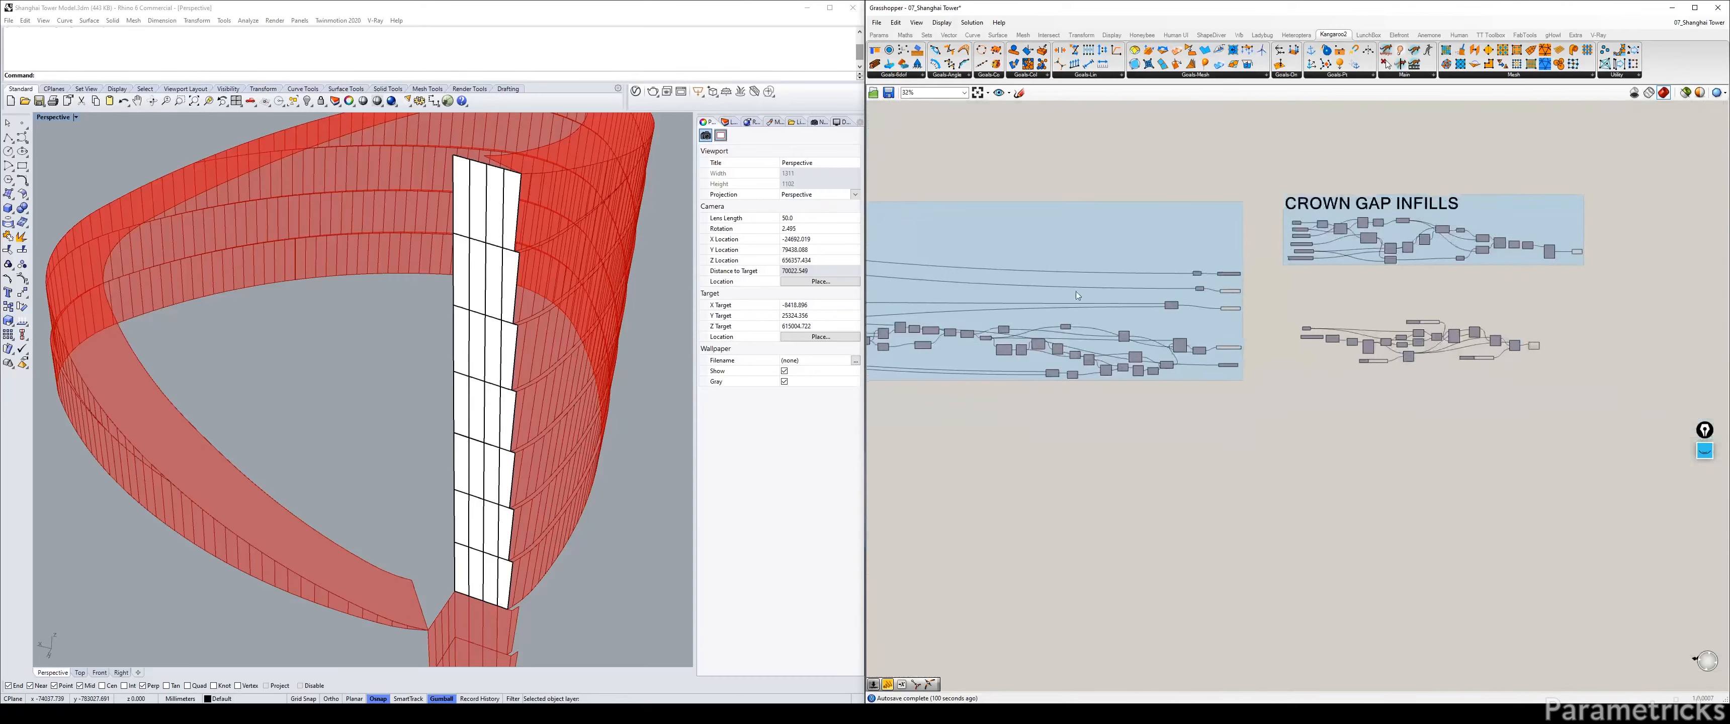
scroll(1257, 302, "up", 2)
scroll(1257, 303, "up", 4)
left_click(1226, 230)
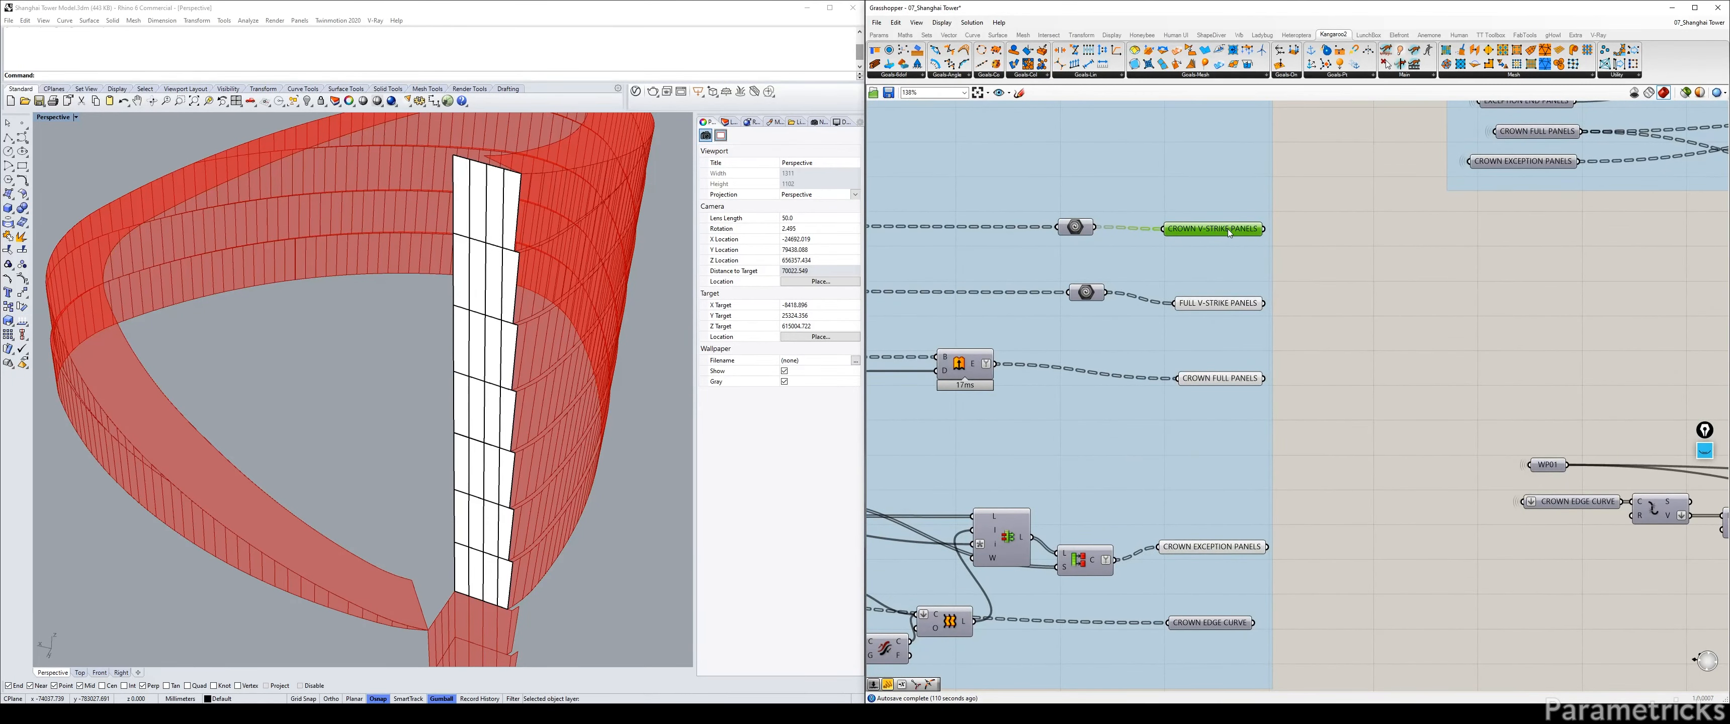
mouse_move(1230, 233)
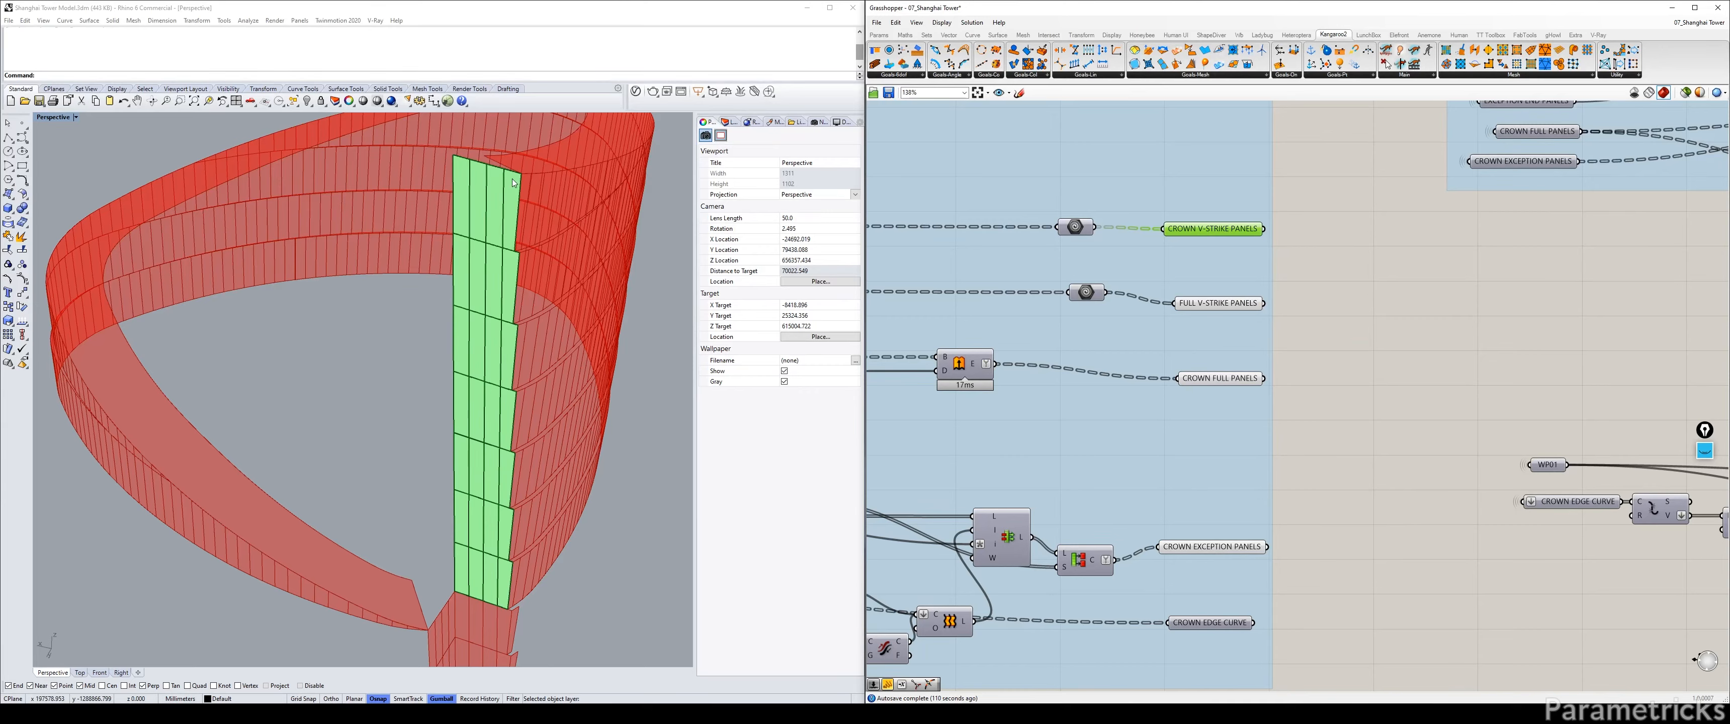
left_click(1221, 304)
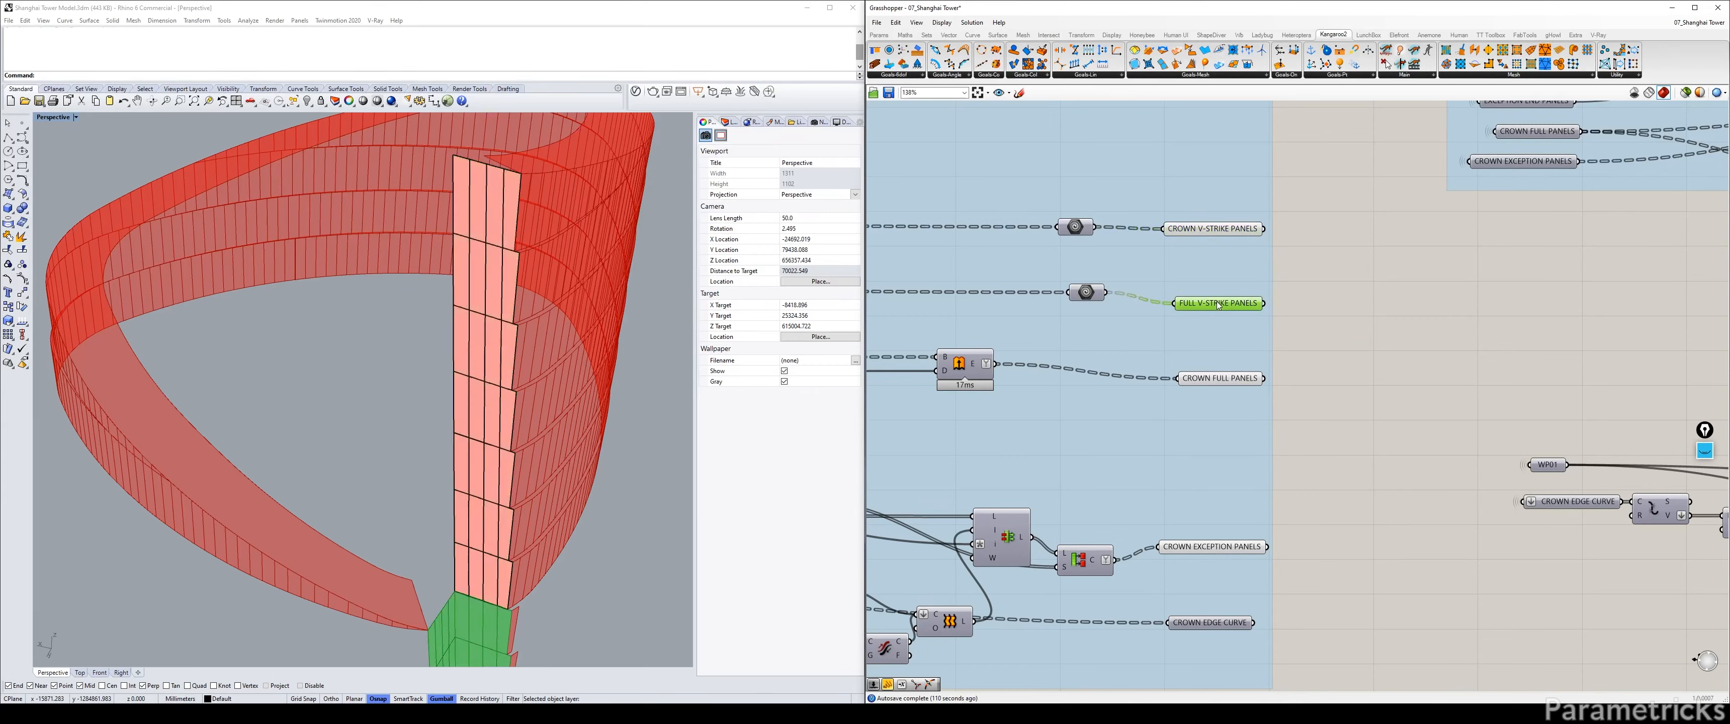
mouse_move(1219, 306)
right_click_drag(1295, 368, 1159, 252)
left_click(1051, 341)
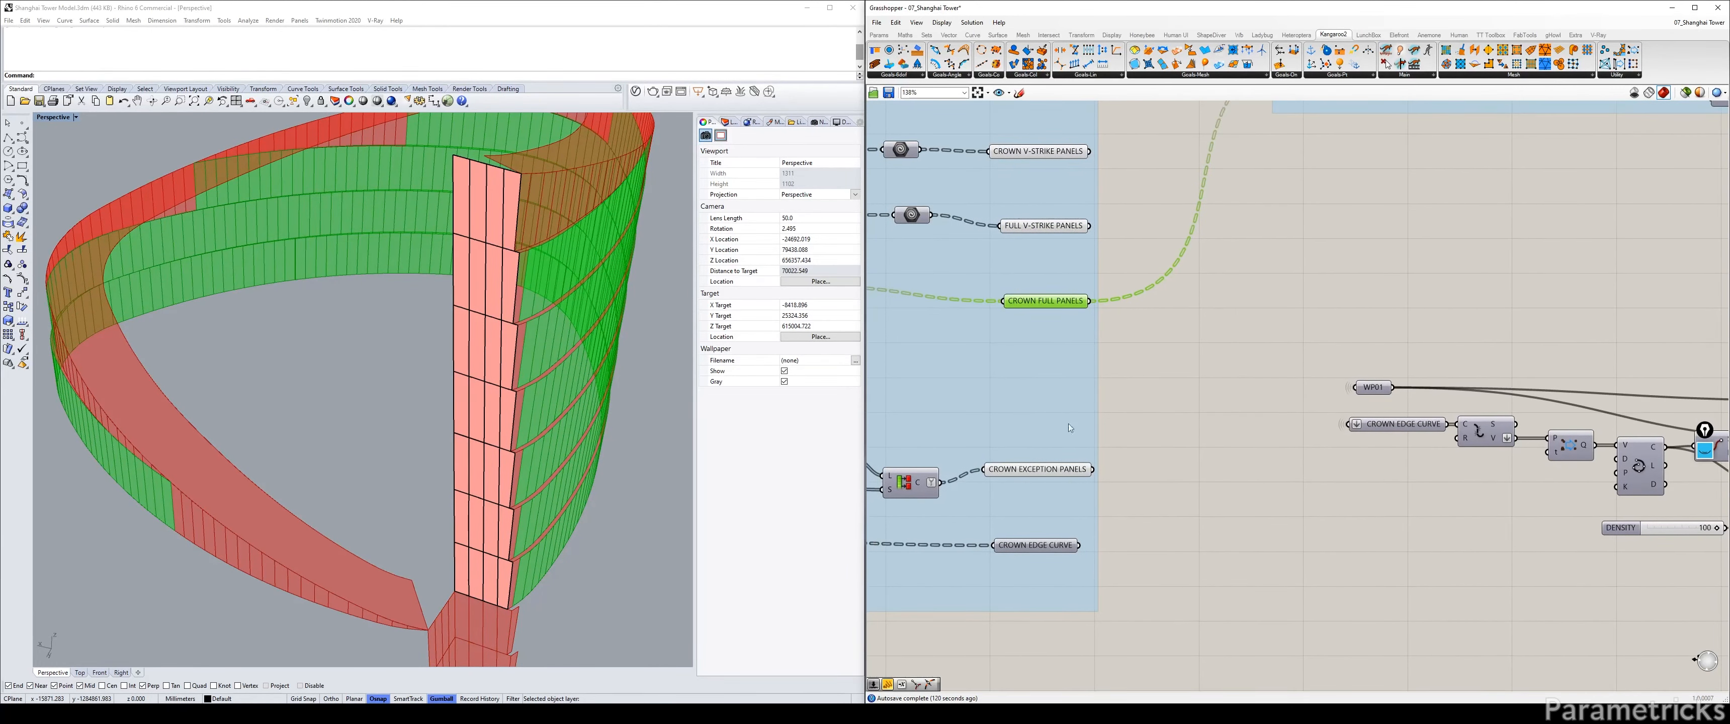
left_click(1039, 470)
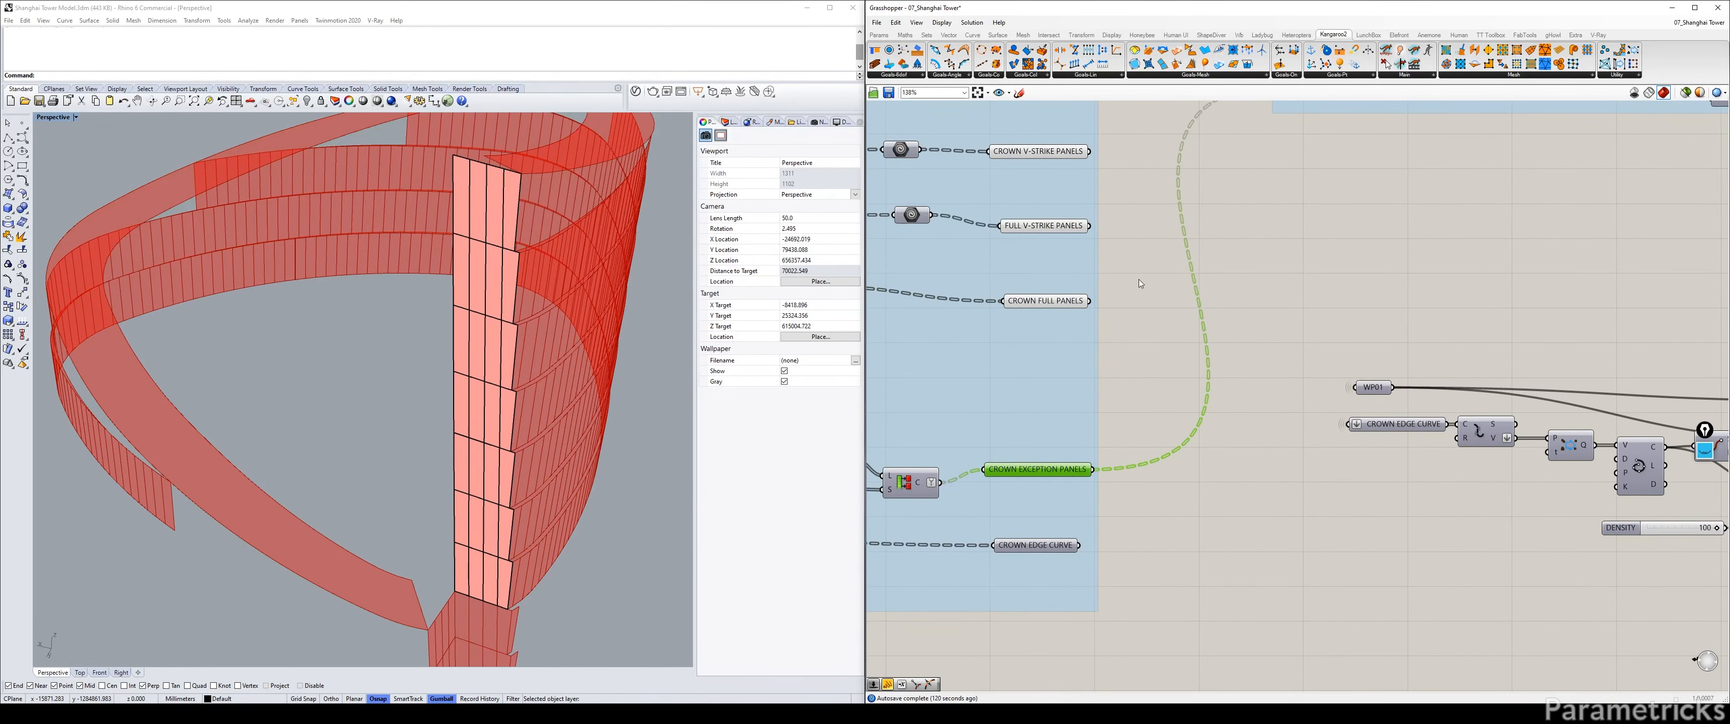
right_click_drag(1188, 222, 1165, 271)
Duplicate the CROWN V-STRIKE PANELS and FULL V-STRIKE PANELS parameters to the empty canvas outside the group.
left_click(1028, 199)
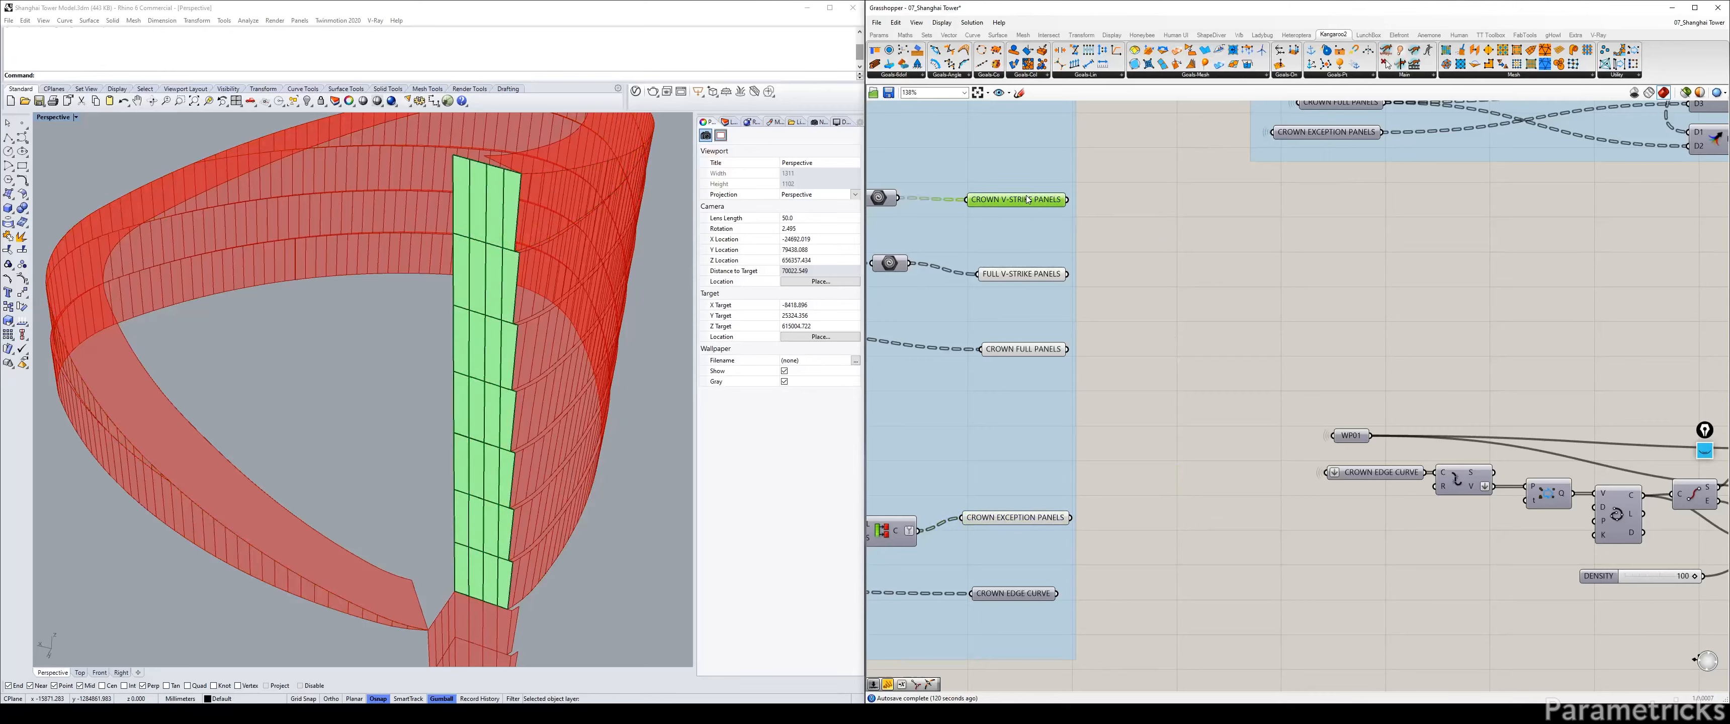
left_click(1032, 277, "shift")
left_click_drag(1033, 277, 1175, 276)
left_click(1139, 236)
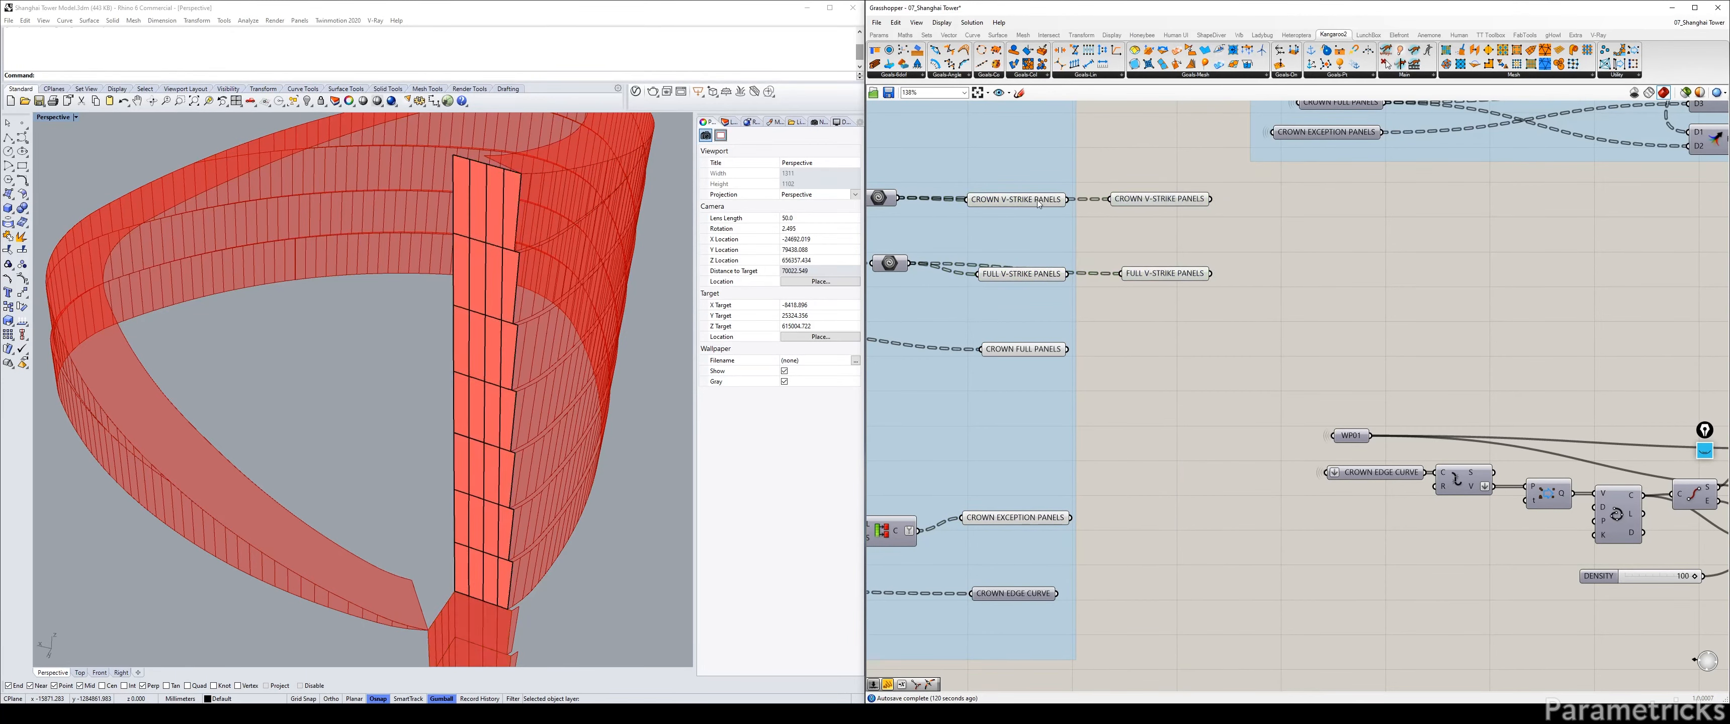
left_click_drag(1044, 204, 1064, 234)
key("ctrl+z")
left_click_drag(1209, 232, 1210, 231, "alt")
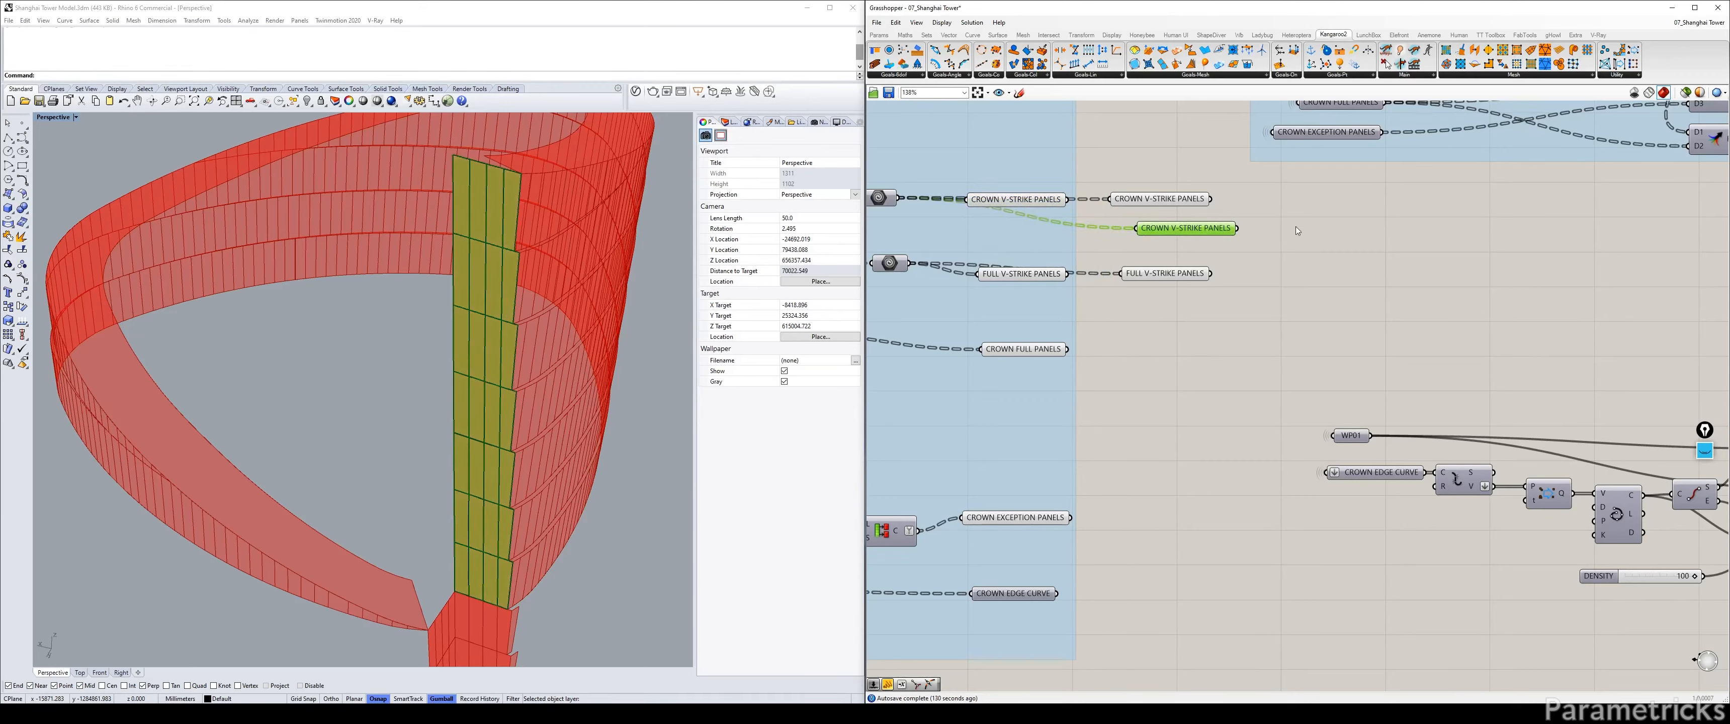
left_click(1033, 332)
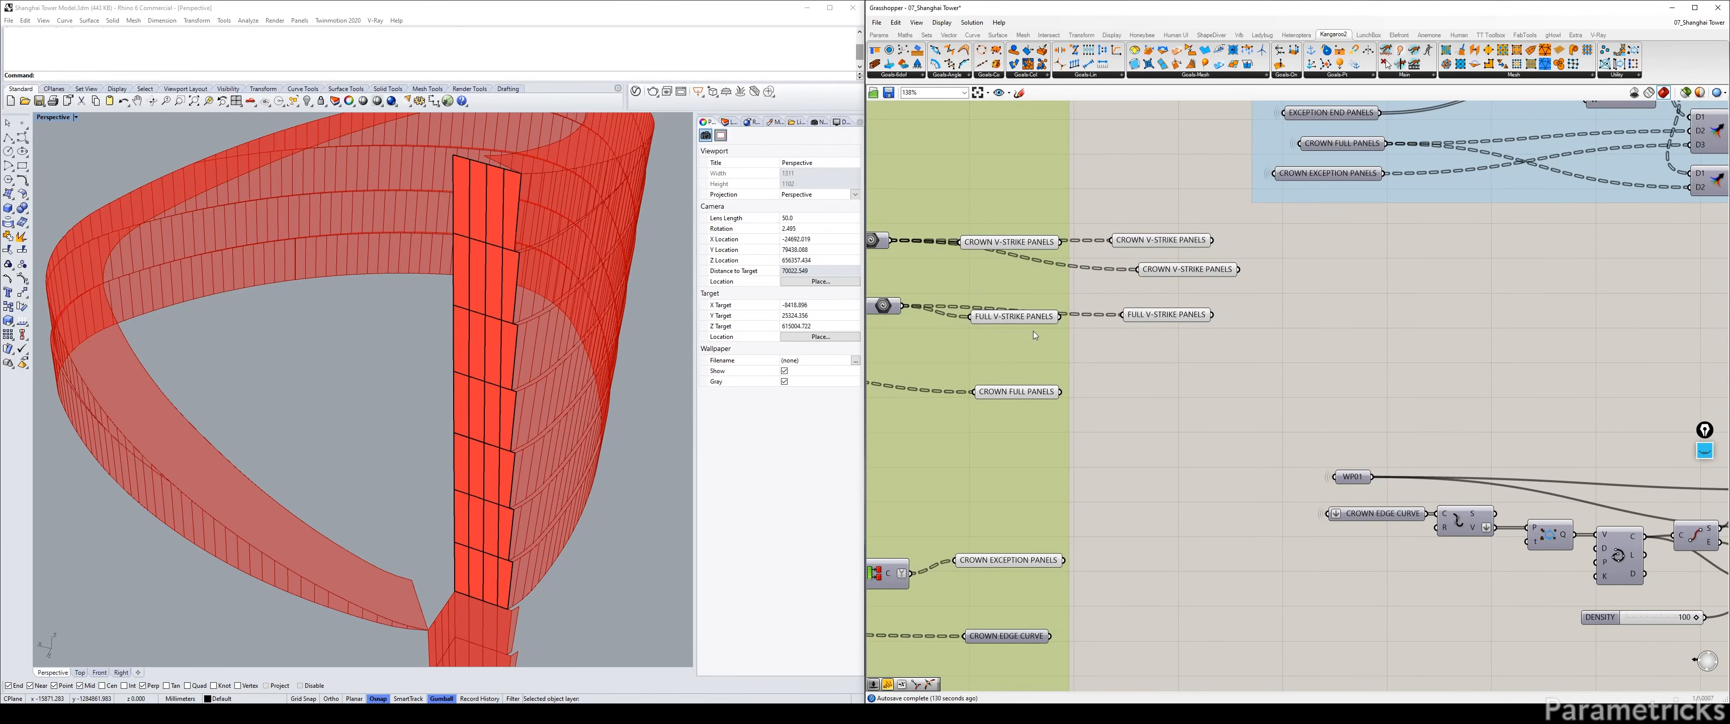
left_click(1185, 270)
key("Delete")
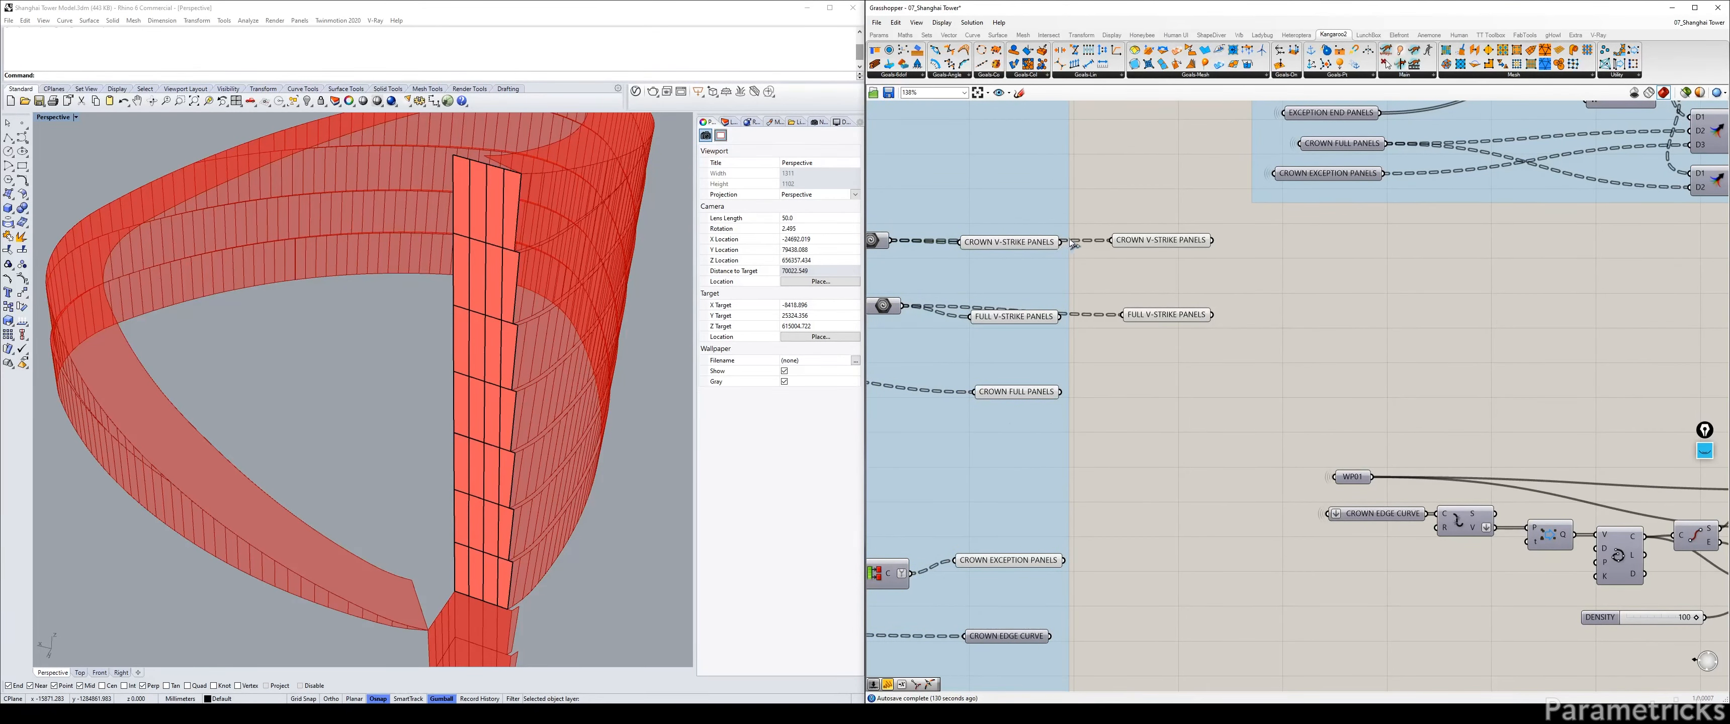
Set the wire display of the copied CROWN V-STRIKE PANELS and FULL V-STRIKE PANELS parameters to Hidden.
left_click(1149, 244)
right_click(1147, 244)
mouse_move(1216, 295)
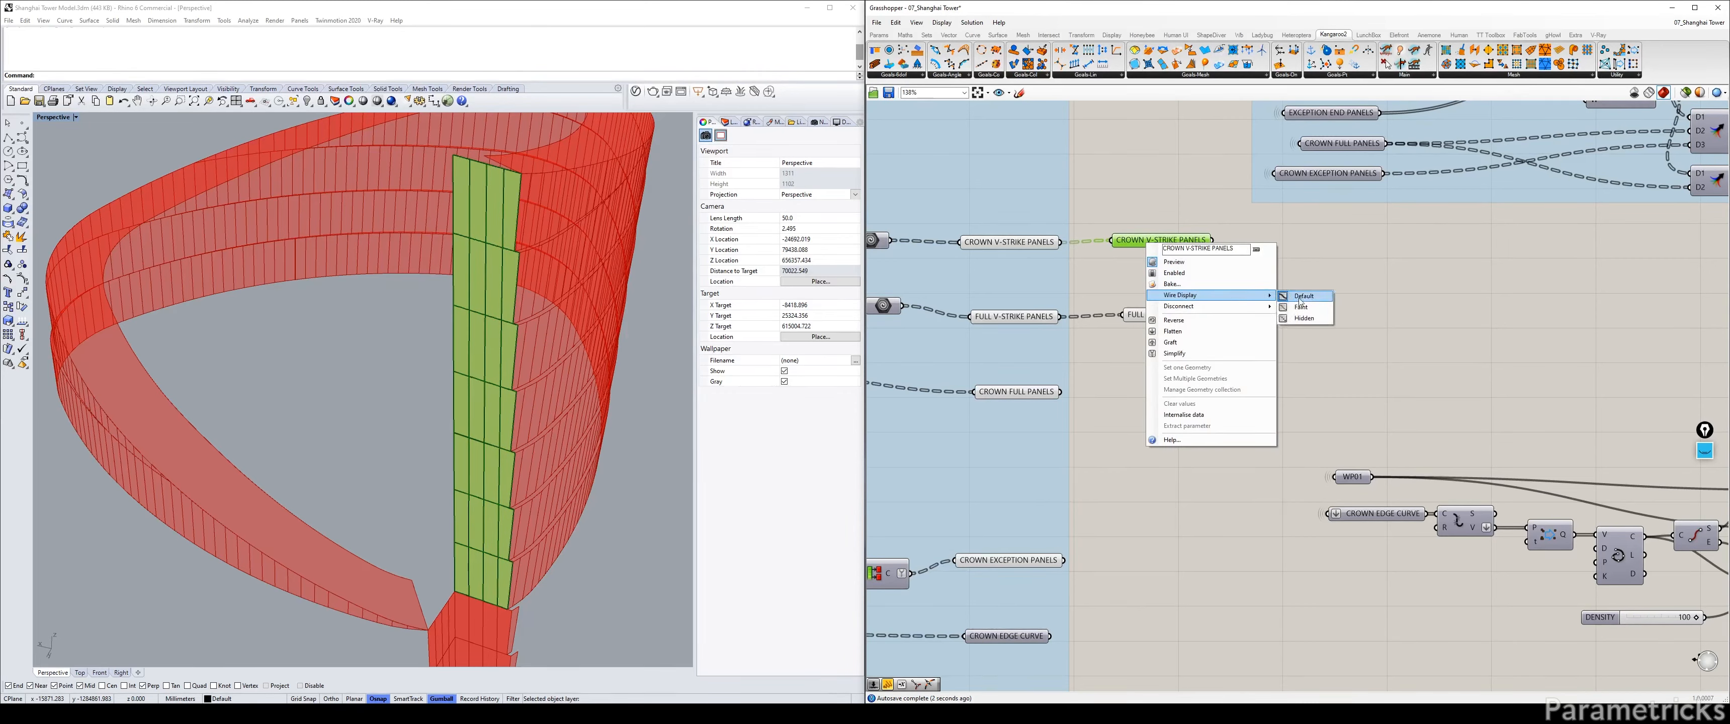
left_click(1301, 307)
left_click(1152, 319)
right_click(1153, 318)
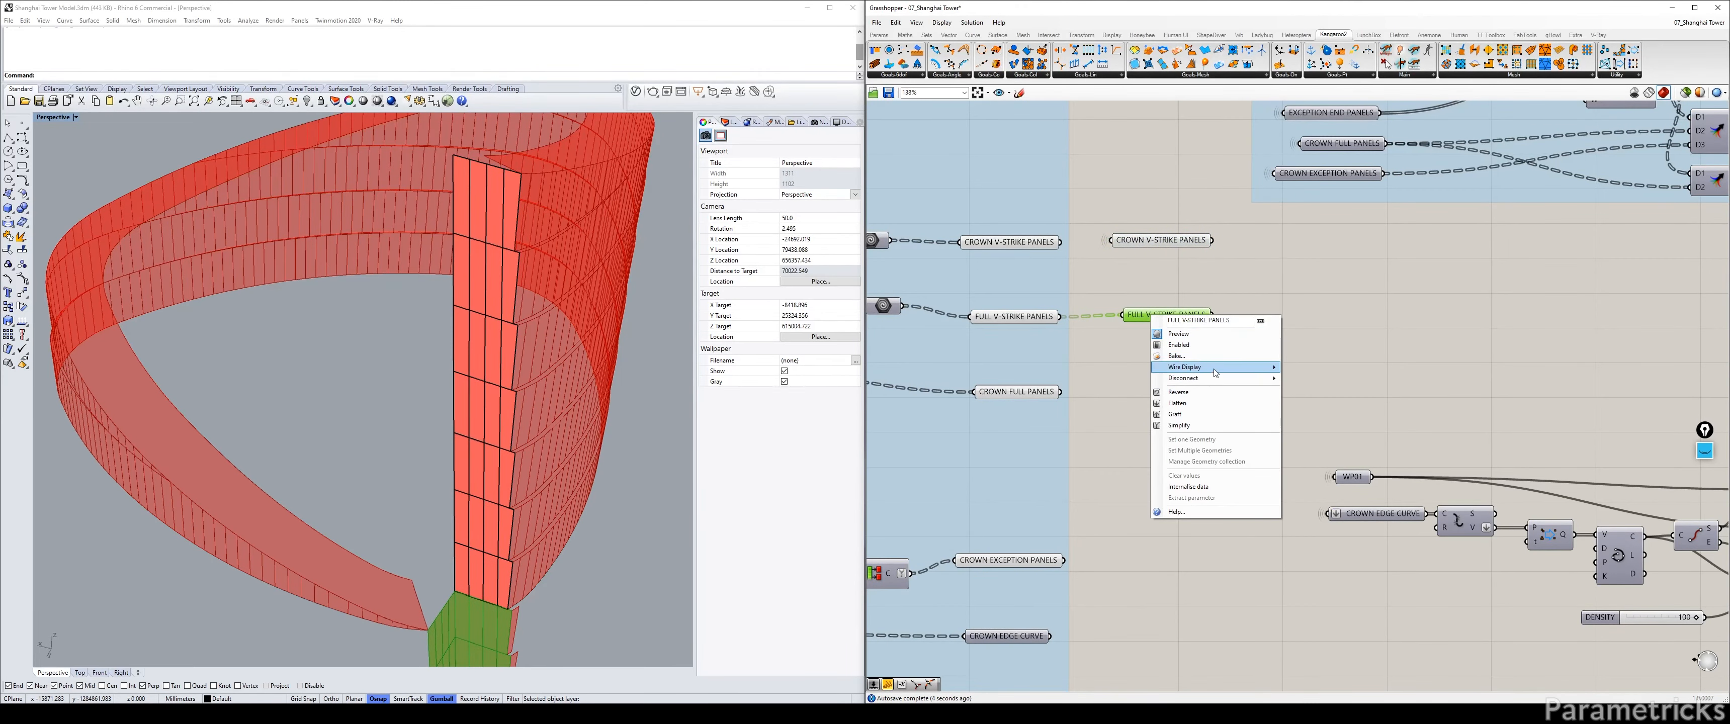
mouse_move(1219, 366)
left_click(1285, 382)
left_click(1022, 243)
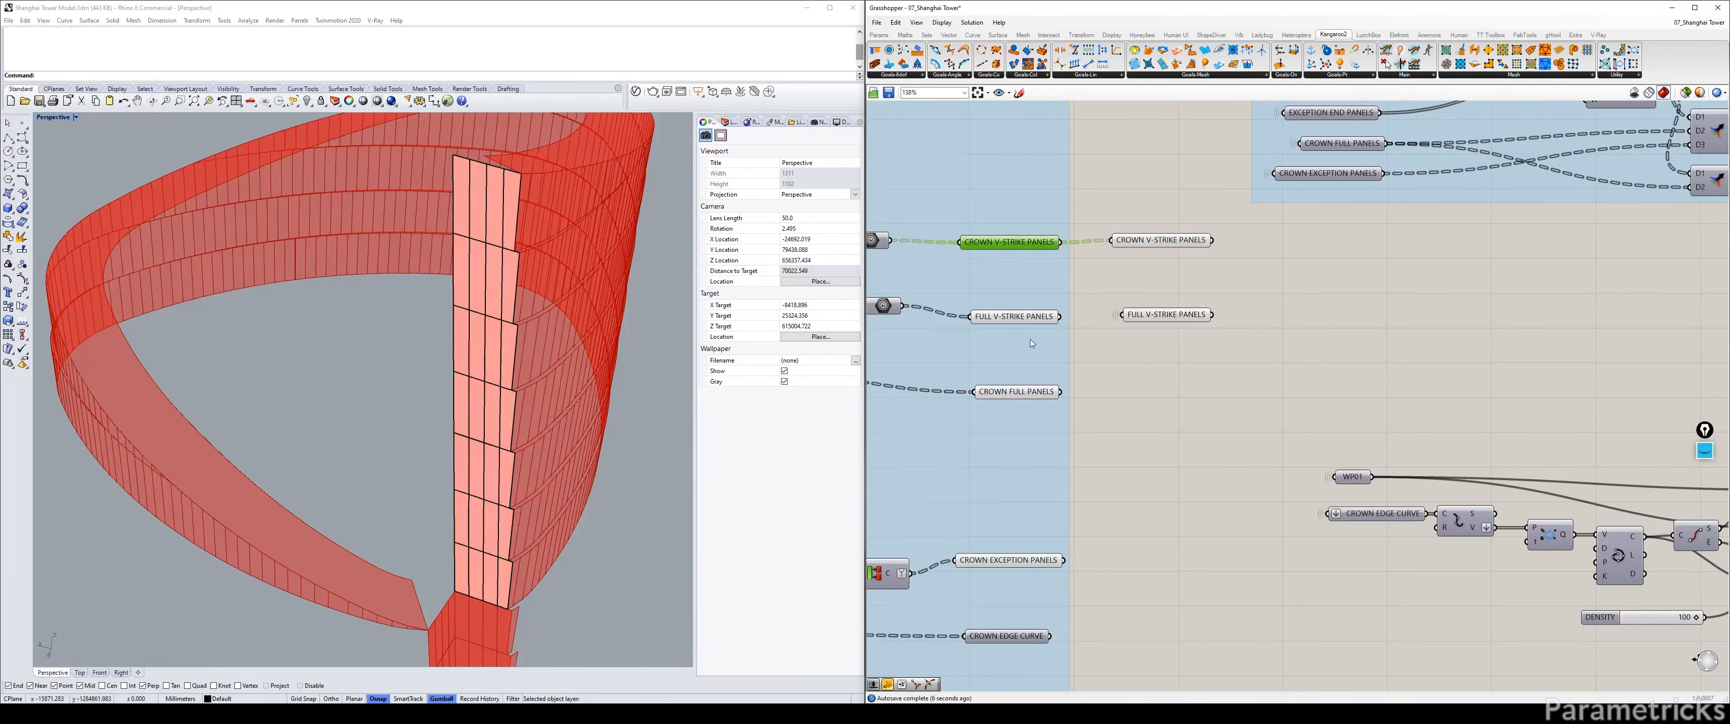
Move the two copied V-strike parameters below CROWN EDGE CURVE at the start of the crown definition, closely stacked.
left_click_drag(1244, 336, 1358, 340)
right_click_drag(1394, 365, 1088, 192)
left_click_drag(1084, 172, 1098, 414)
left_click(1152, 468)
right_click_drag(1152, 468, 1132, 388)
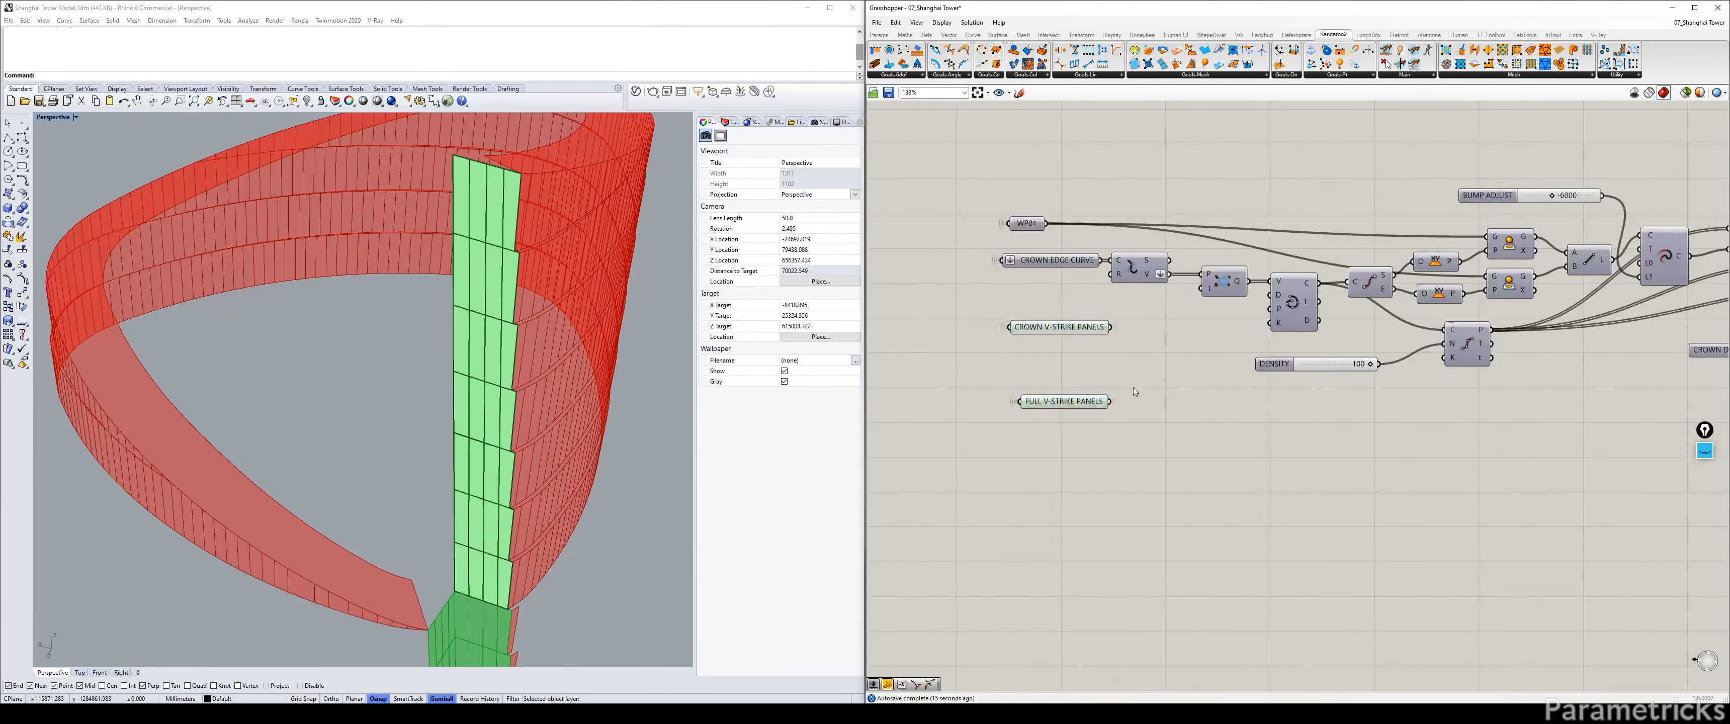
left_click_drag(1072, 402, 1064, 356)
right_click_drag(1063, 356, 1023, 358)
Swap the stacking order so FULL V-STRIKE PANELS sits above CROWN V-STRIKE PANELS, with a small gap between them.
left_click(1018, 334)
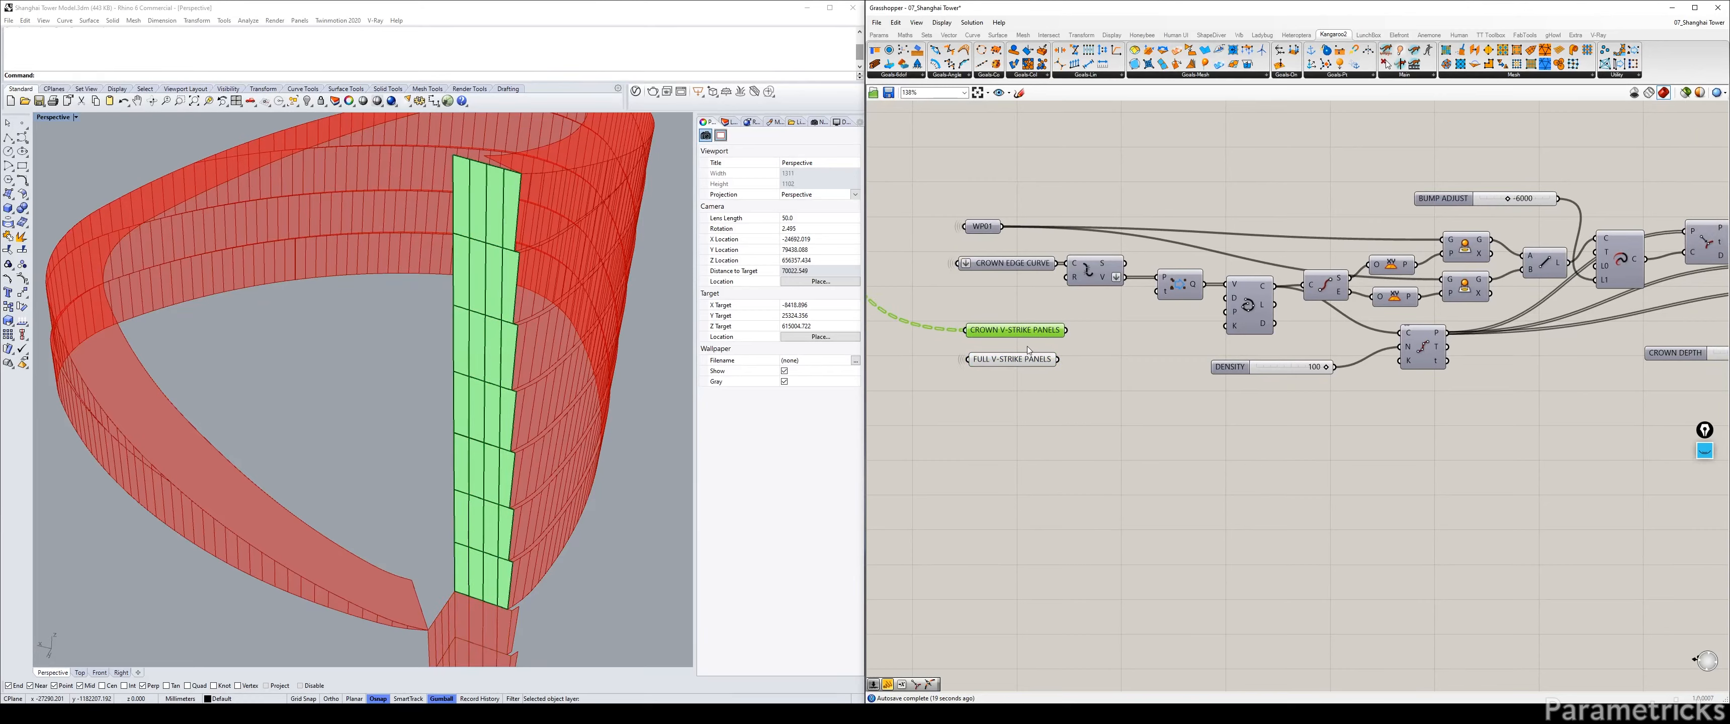
left_click_drag(1039, 381, 1039, 337)
left_click(1079, 374)
left_click(1014, 397)
mouse_move(1019, 339)
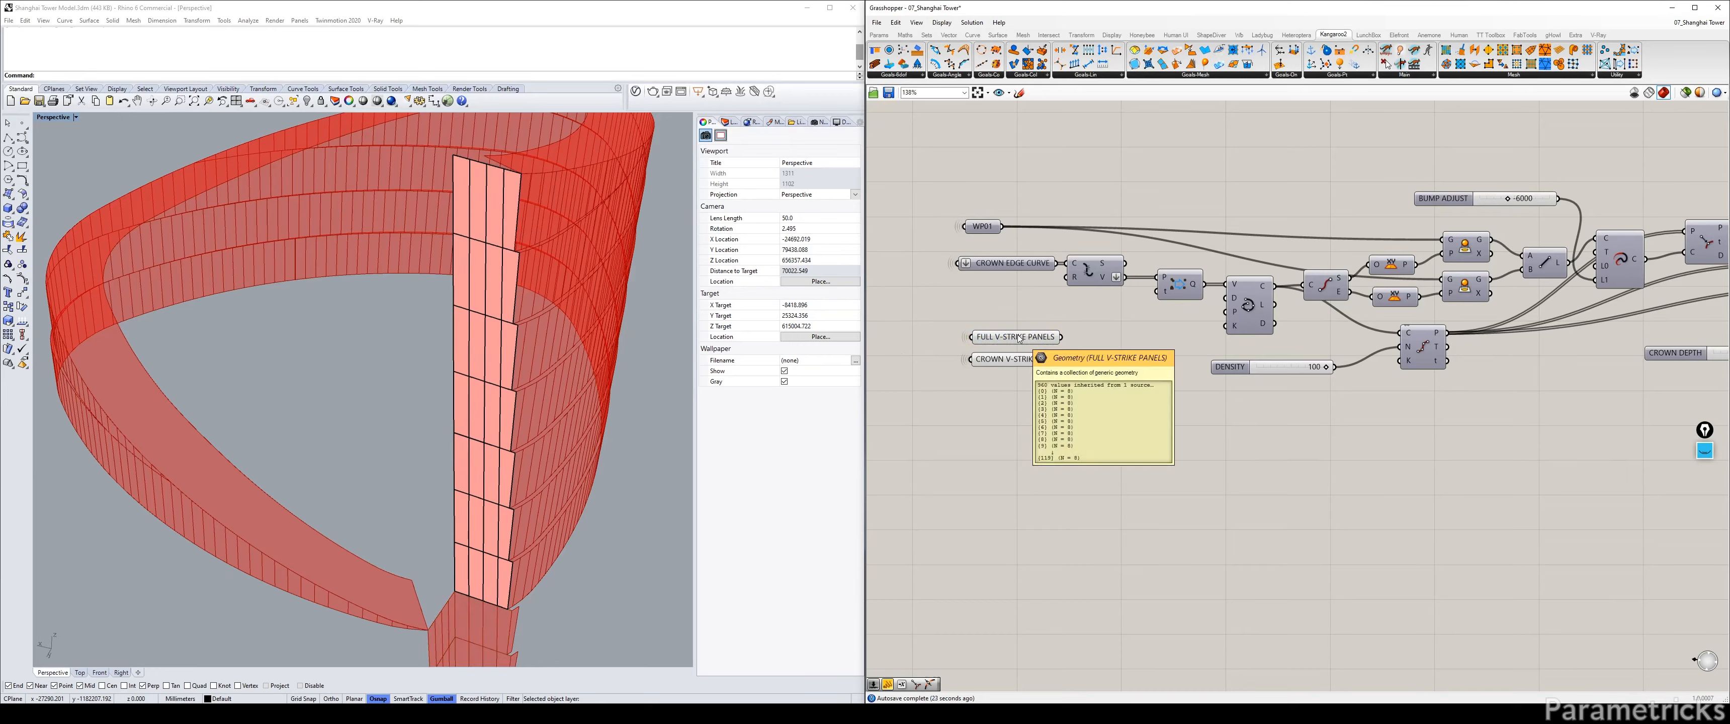
left_click(1019, 338)
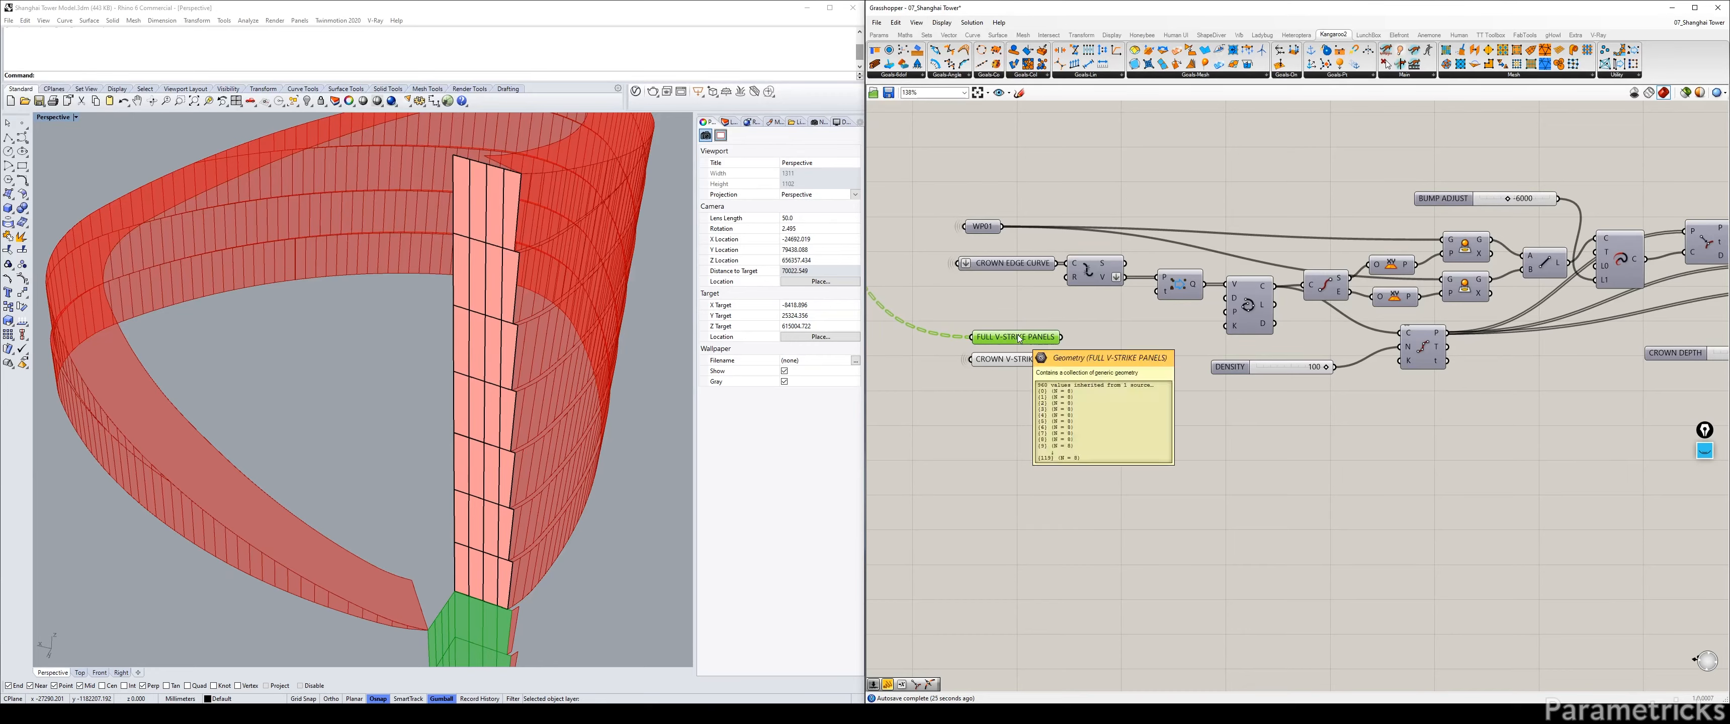
left_click_drag(1033, 359, 1033, 374)
left_click(1058, 403)
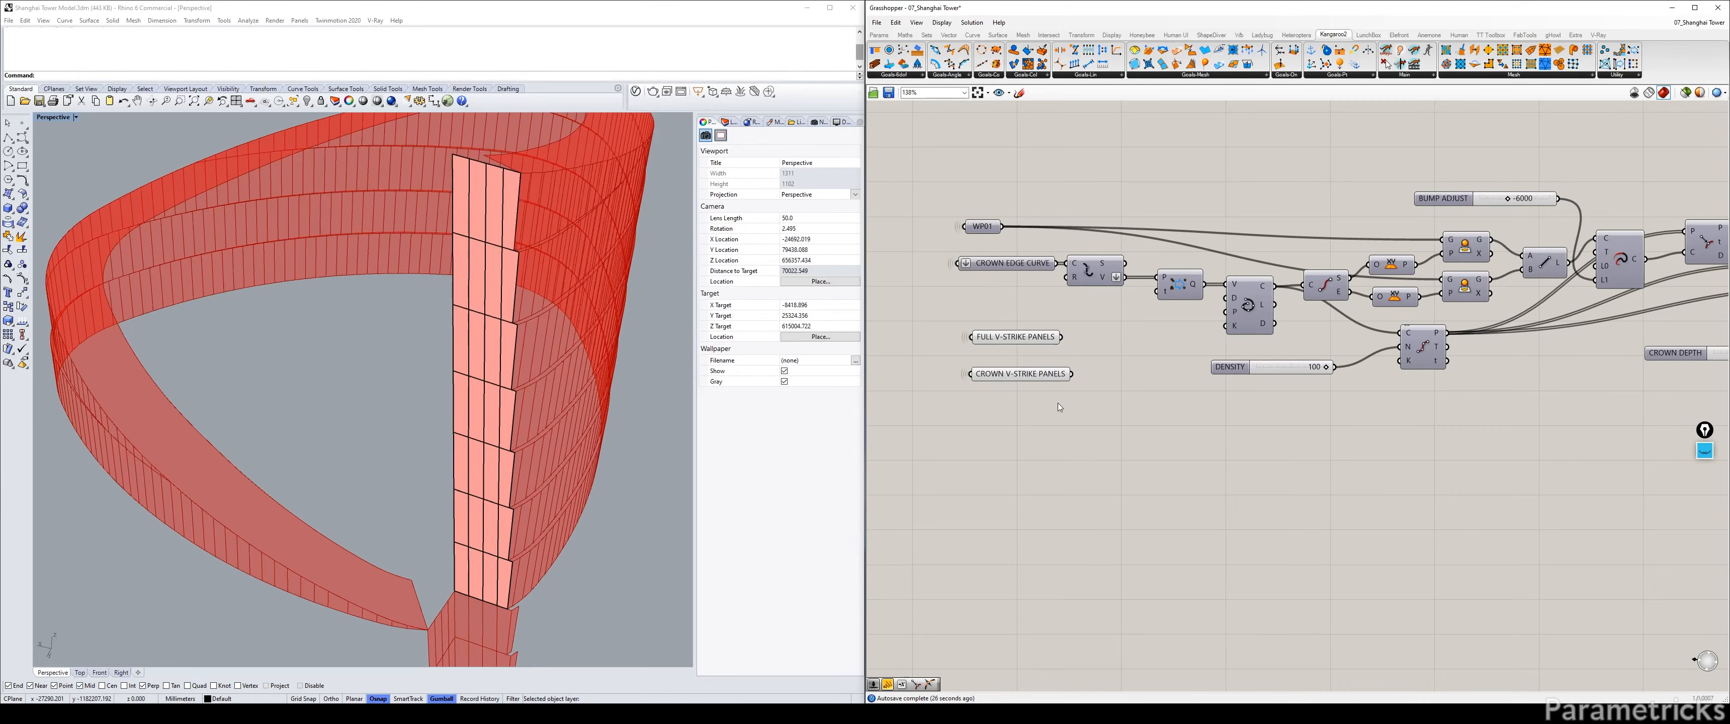
Move both V-strike parameters further down, clear of the crown definition, and check where the full V-strike panels meet the crown.
left_click(1015, 338)
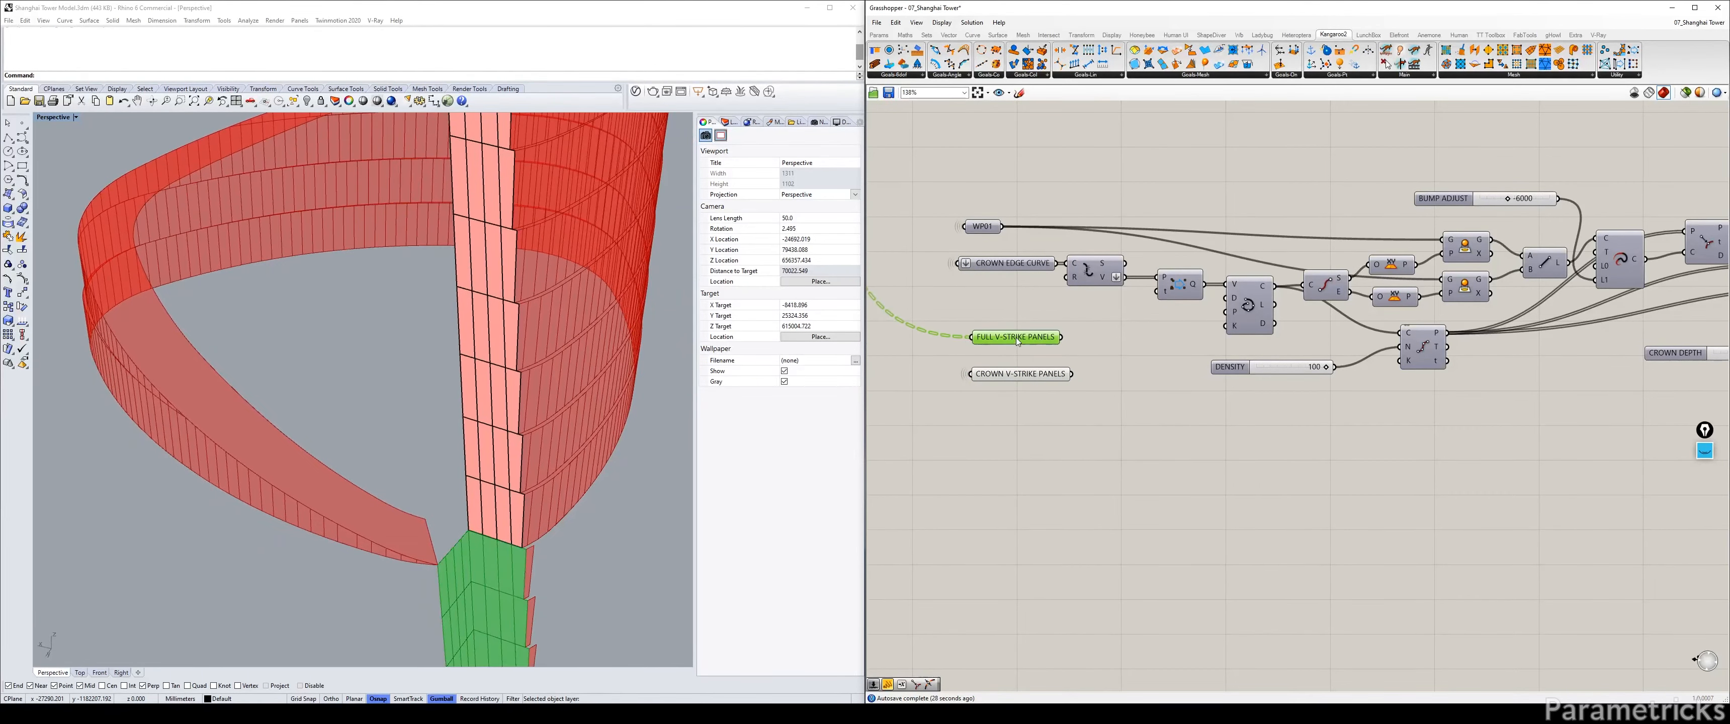
left_click_drag(1015, 338, 1010, 403)
left_click(1015, 374, "shift")
left_click(1012, 406)
left_click(1007, 399)
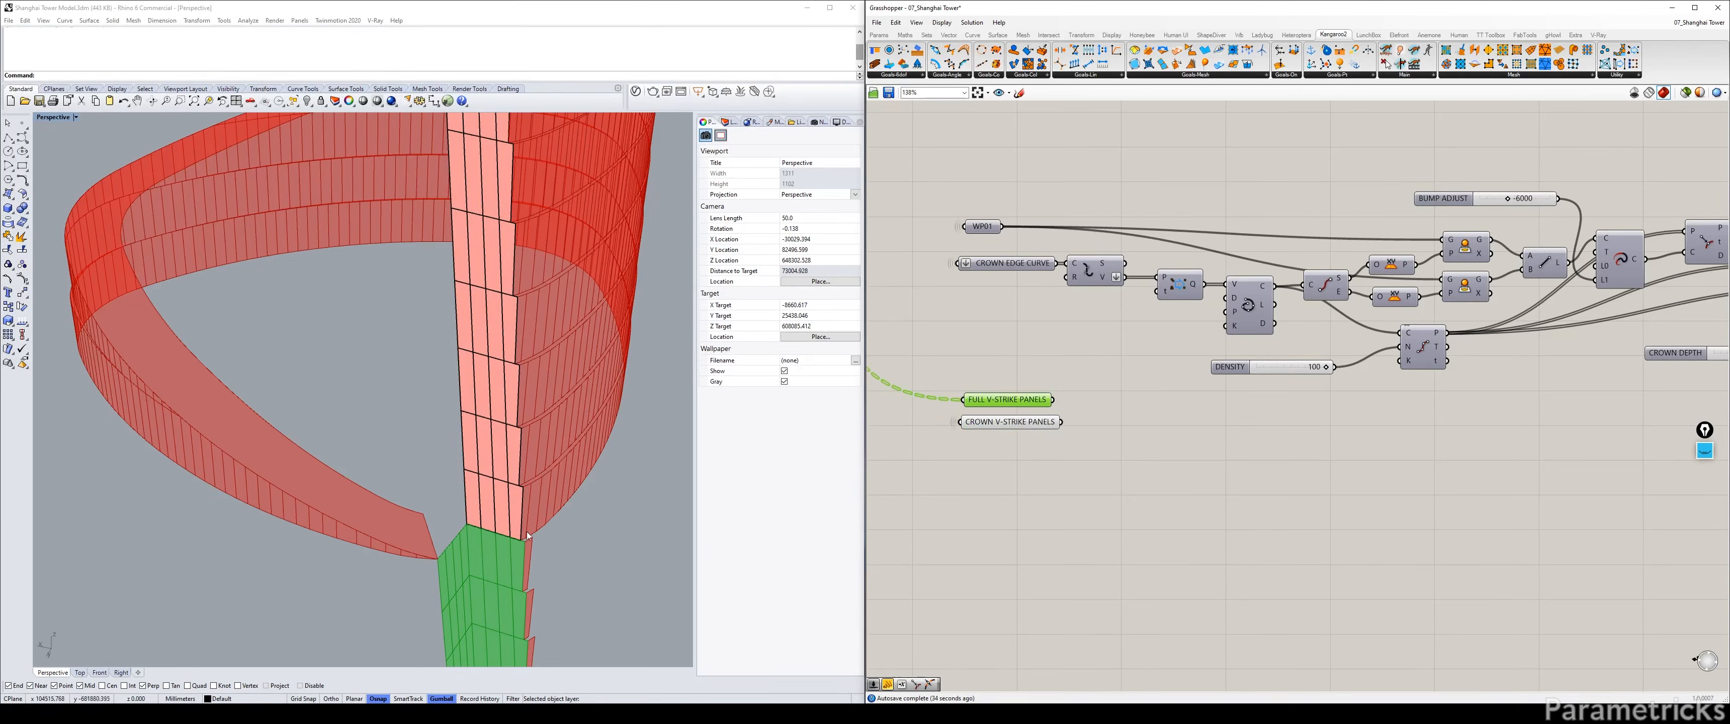
left_click(1169, 406)
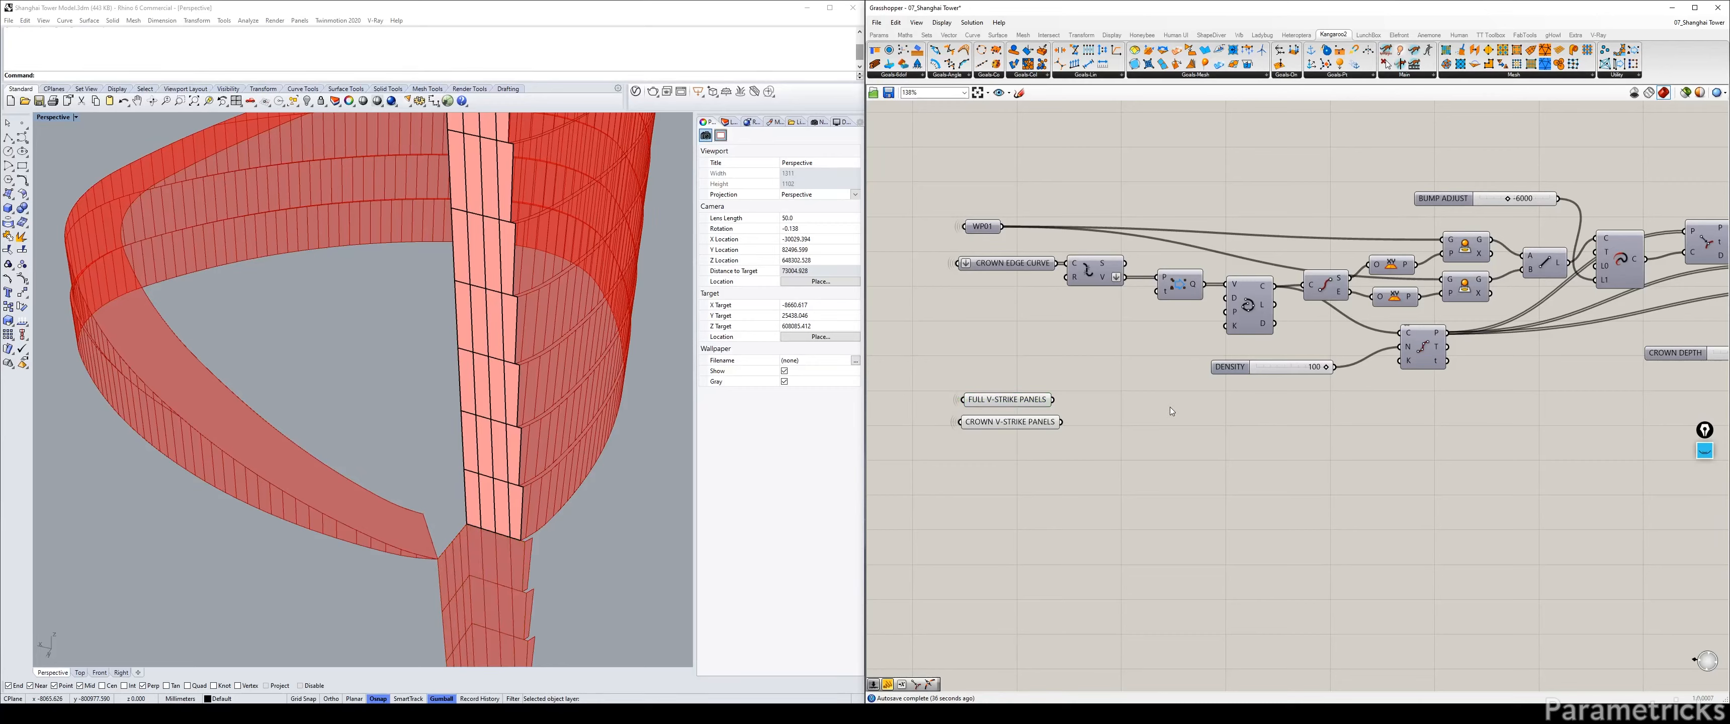
Add a Tree Statistics component fed by FULL V-STRIKE PANELS and move CROWN V-STRIKE PANELS lower to make room.
double_click(1169, 407)
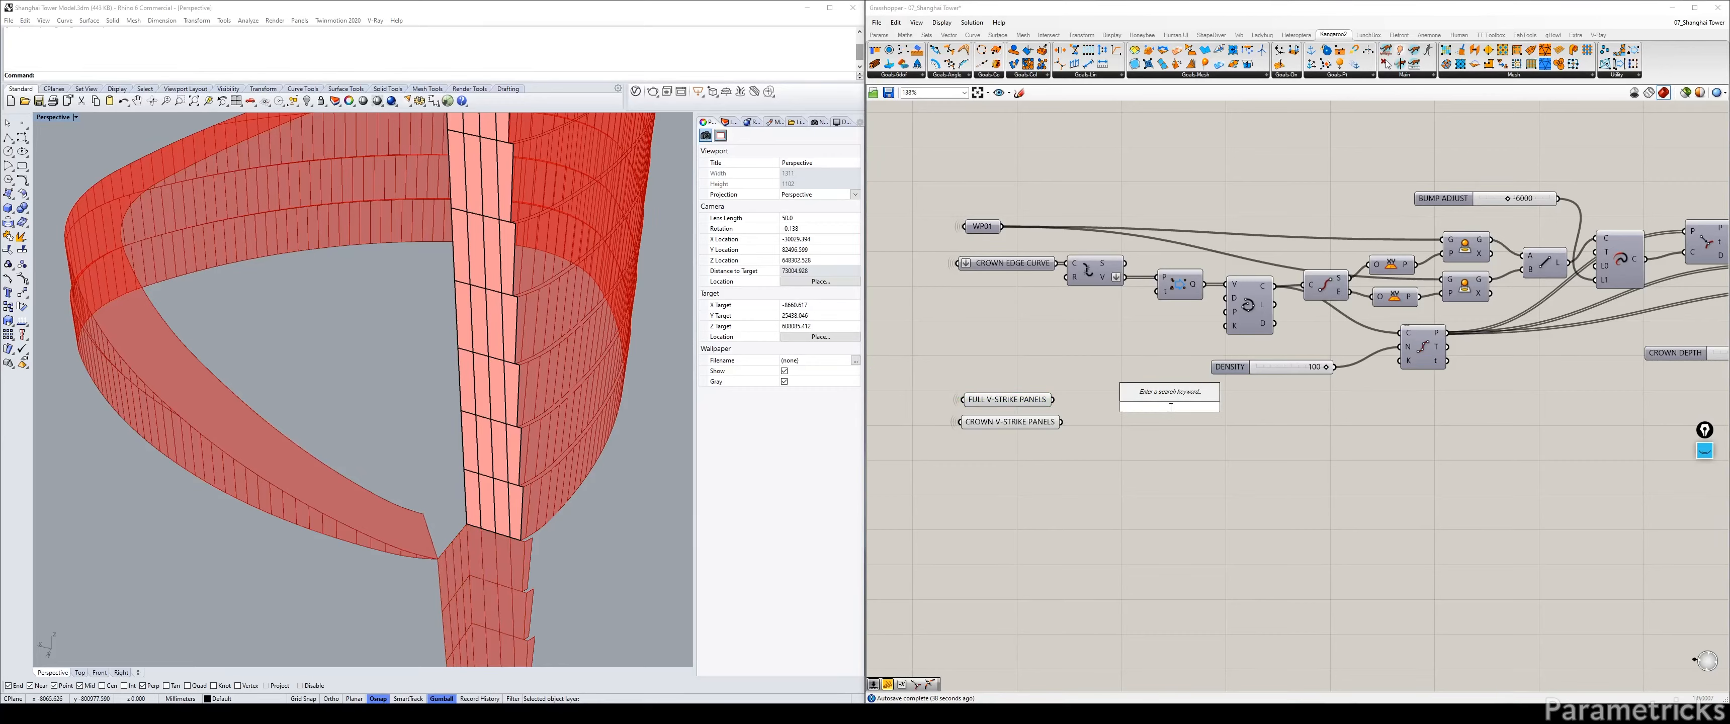
type("T")
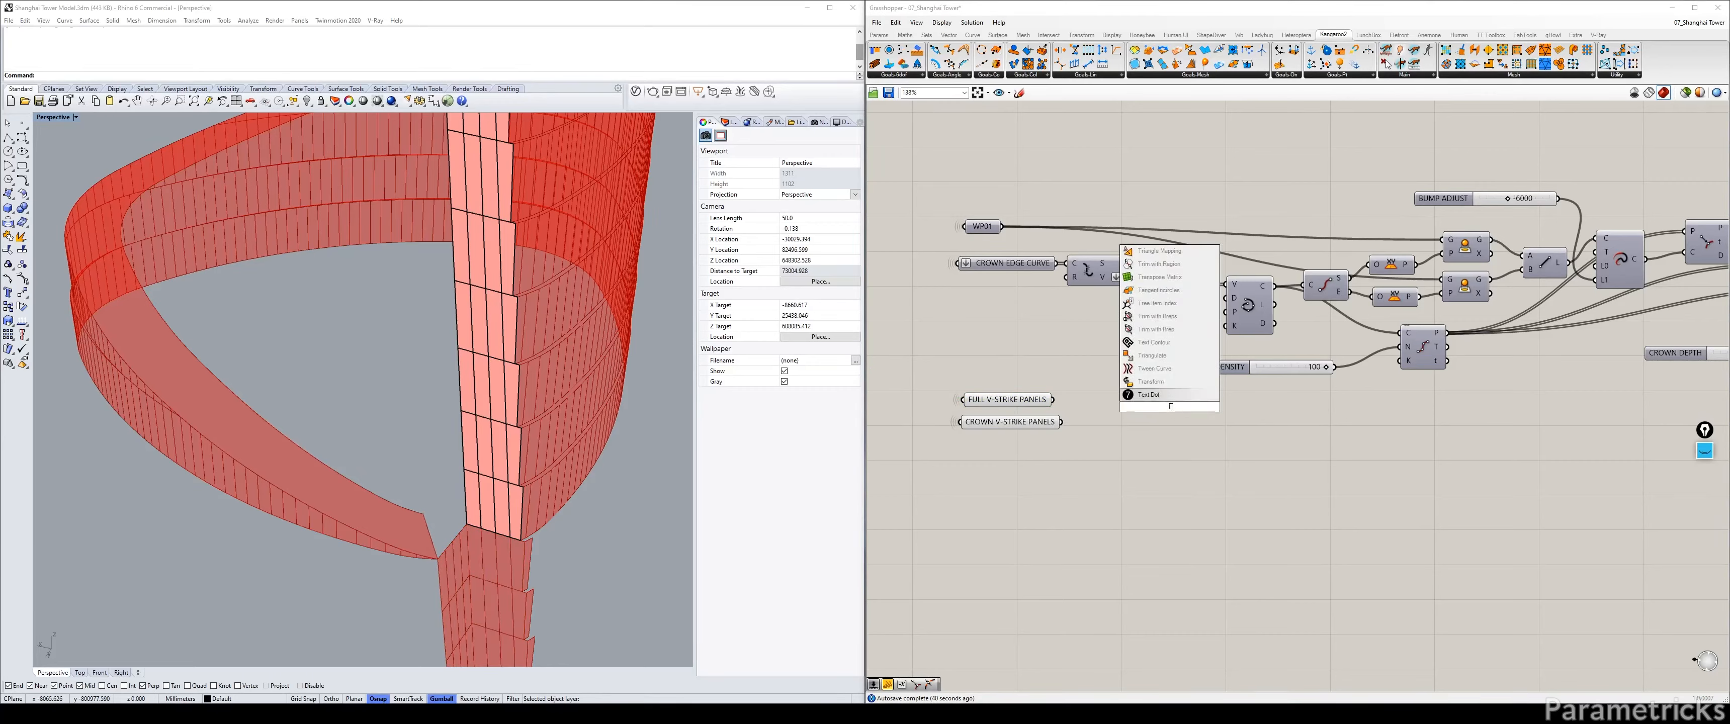
type("REE STAT")
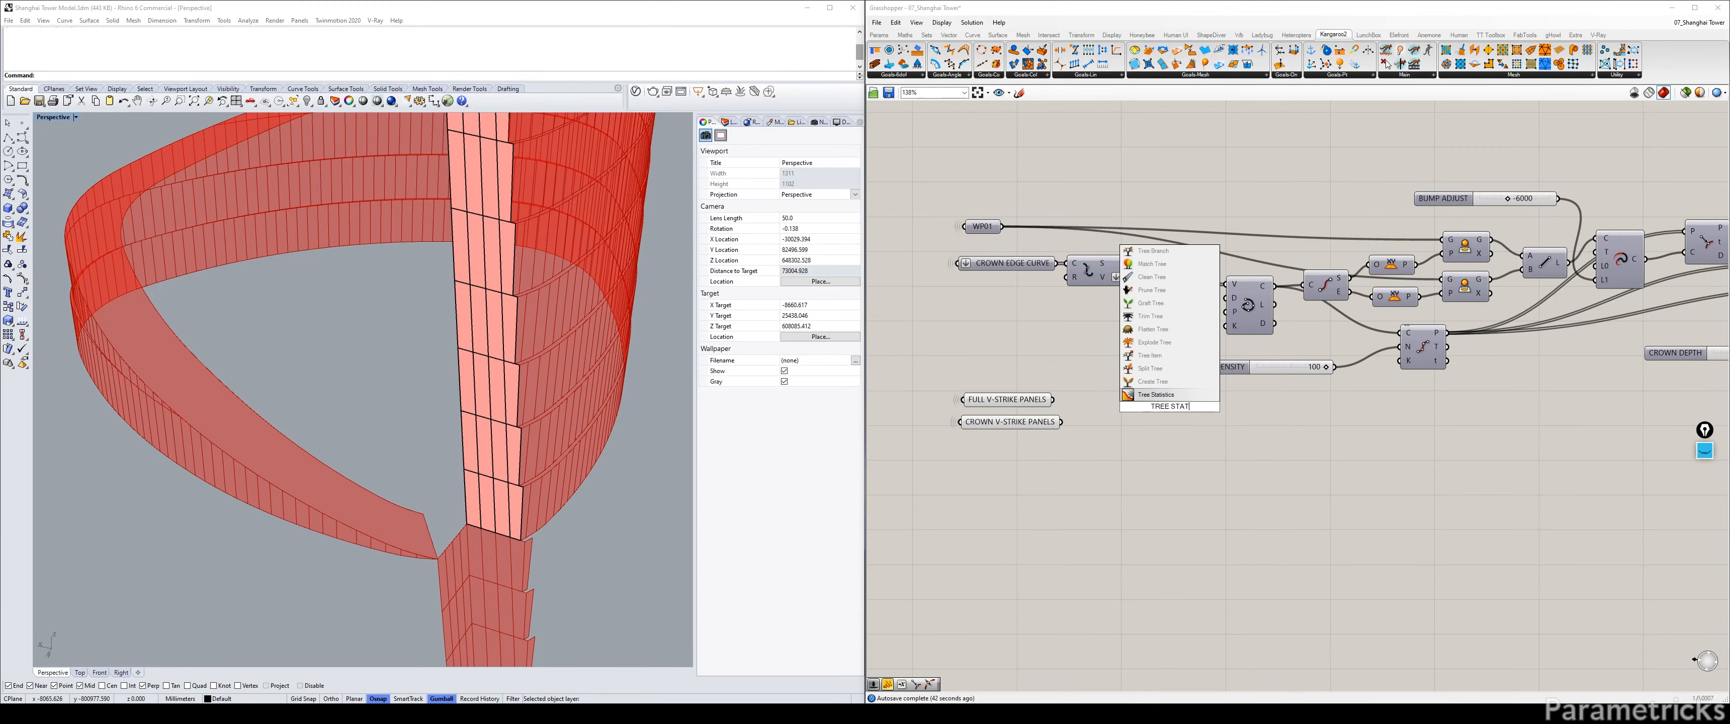
key("Return")
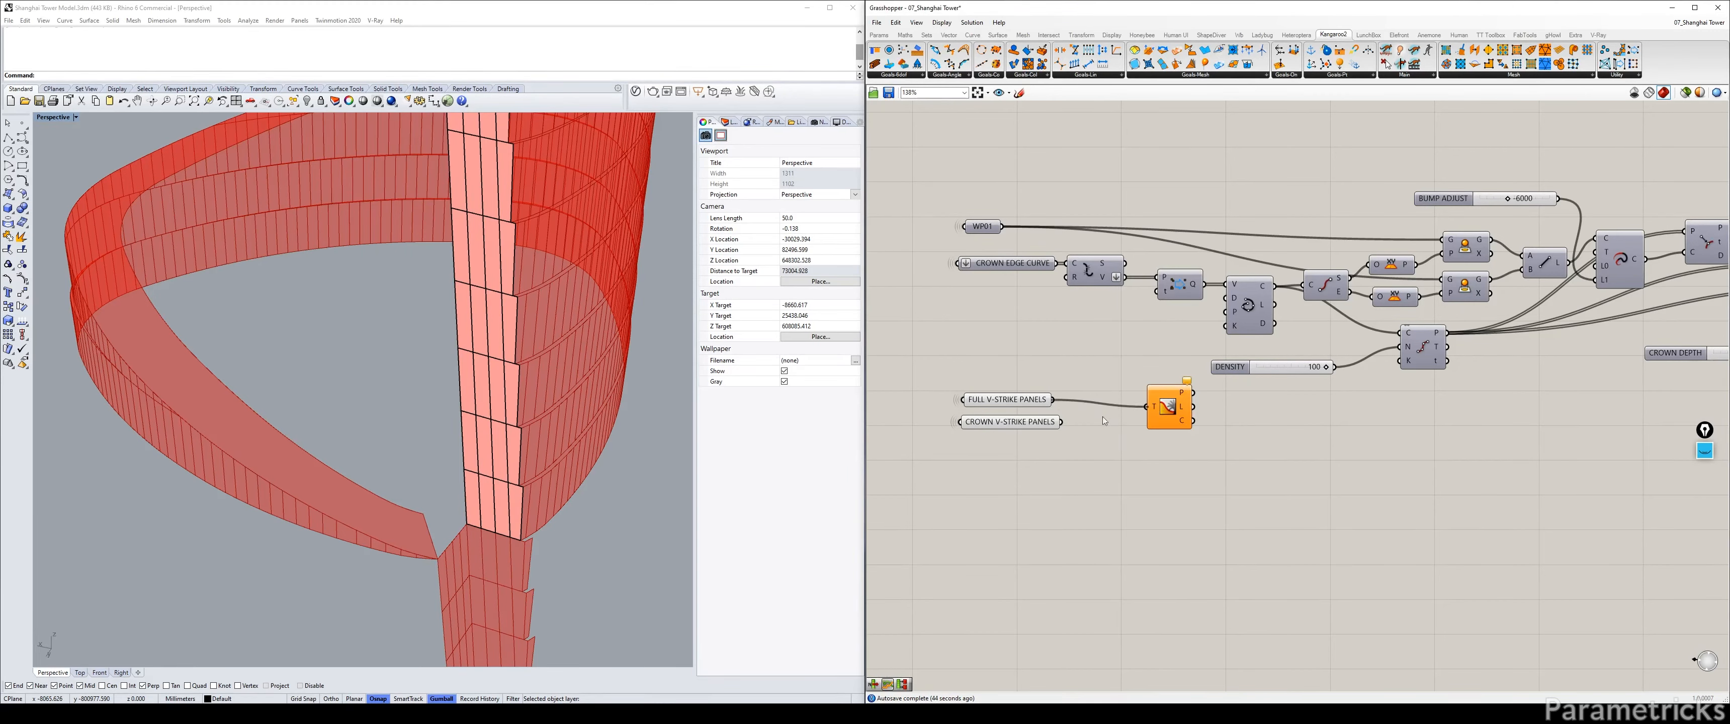
left_click_drag(1013, 422, 1022, 466)
left_click(1163, 413)
right_click_drag(1195, 441, 1156, 428)
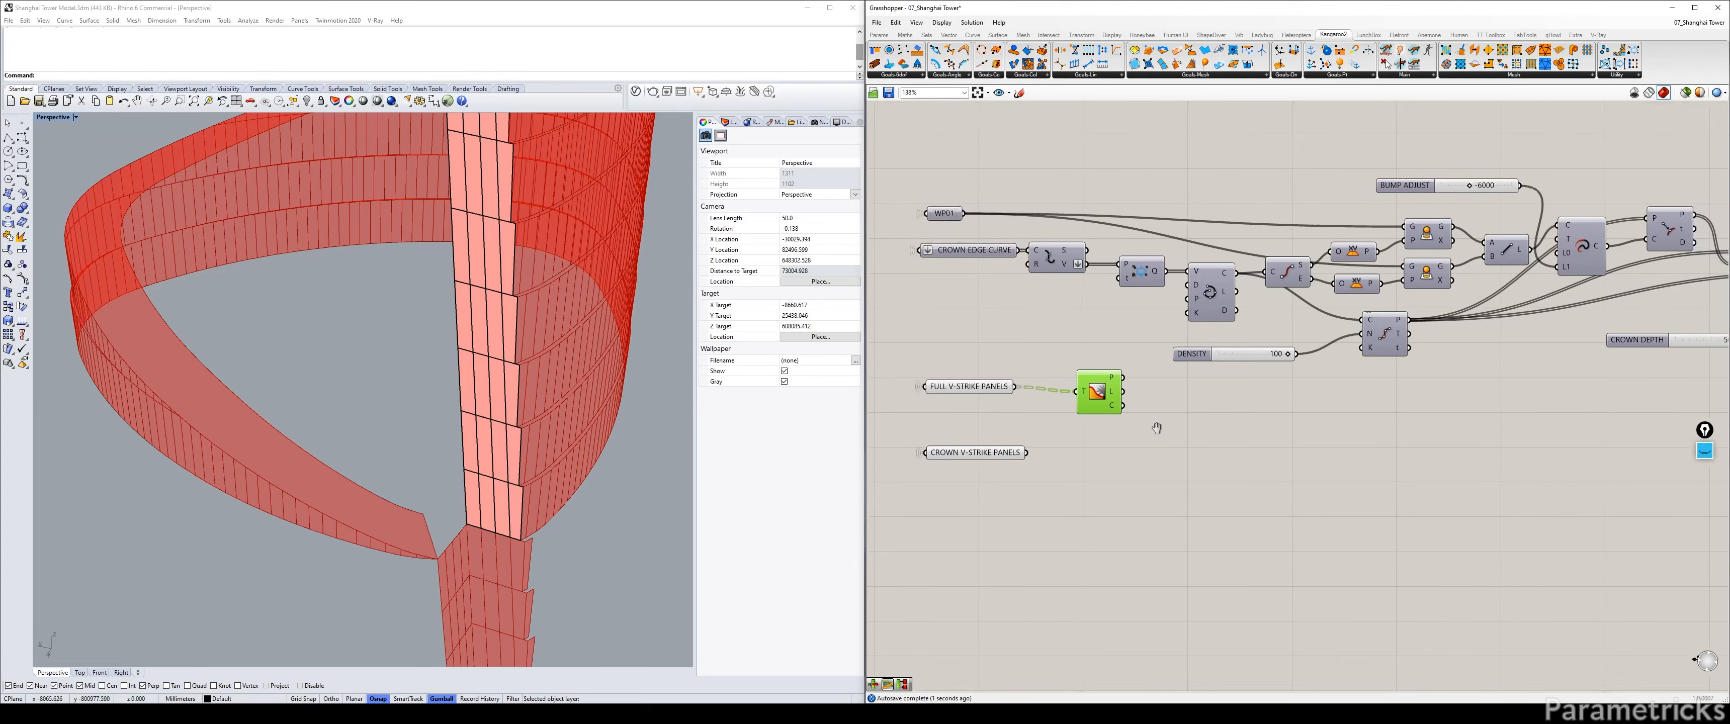
Add a Split Tree component beside the CROWN V-STRIKE PANELS parameter, below Tree Statistics.
scroll(1157, 428, "up", 2)
double_click(1213, 430)
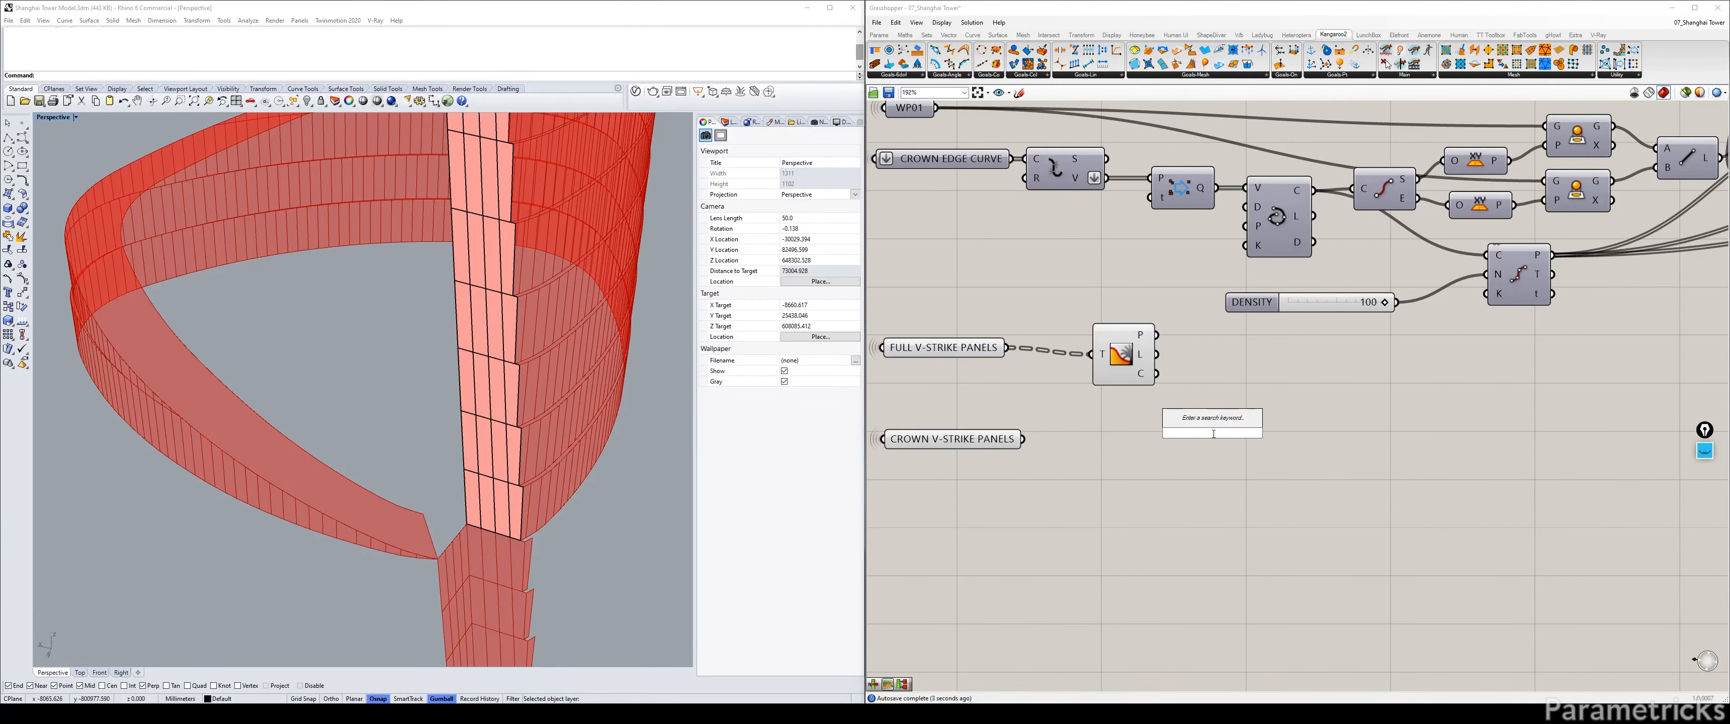
type("SPLIT")
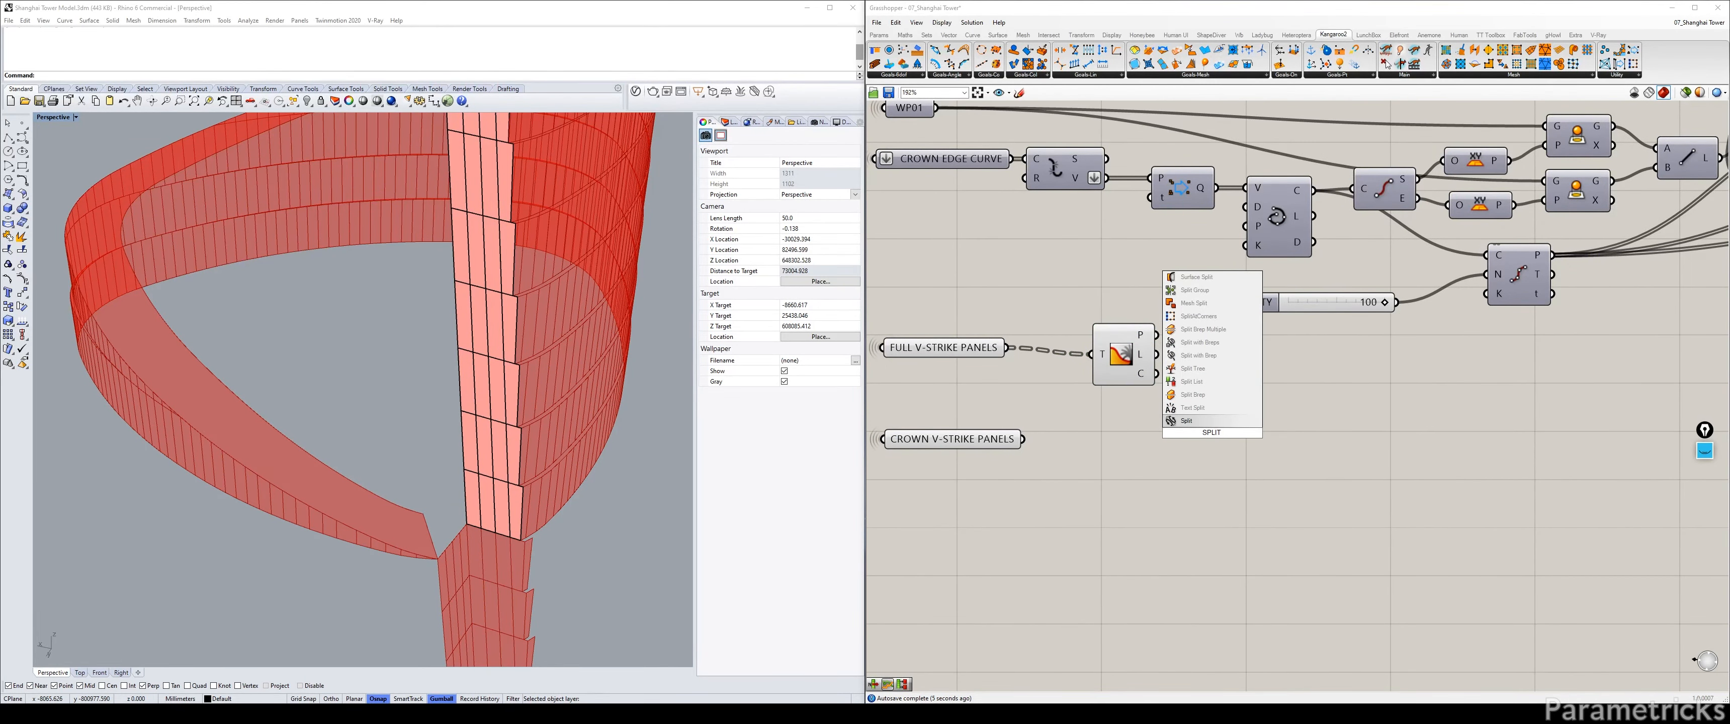
key("Up")
key("Up")
key("Up")
key("Up")
key("Return")
Add a List Item component fed by the paths output of Tree Statistics and move Tree Statistics closer to its input.
double_click(1089, 441)
type("LIST")
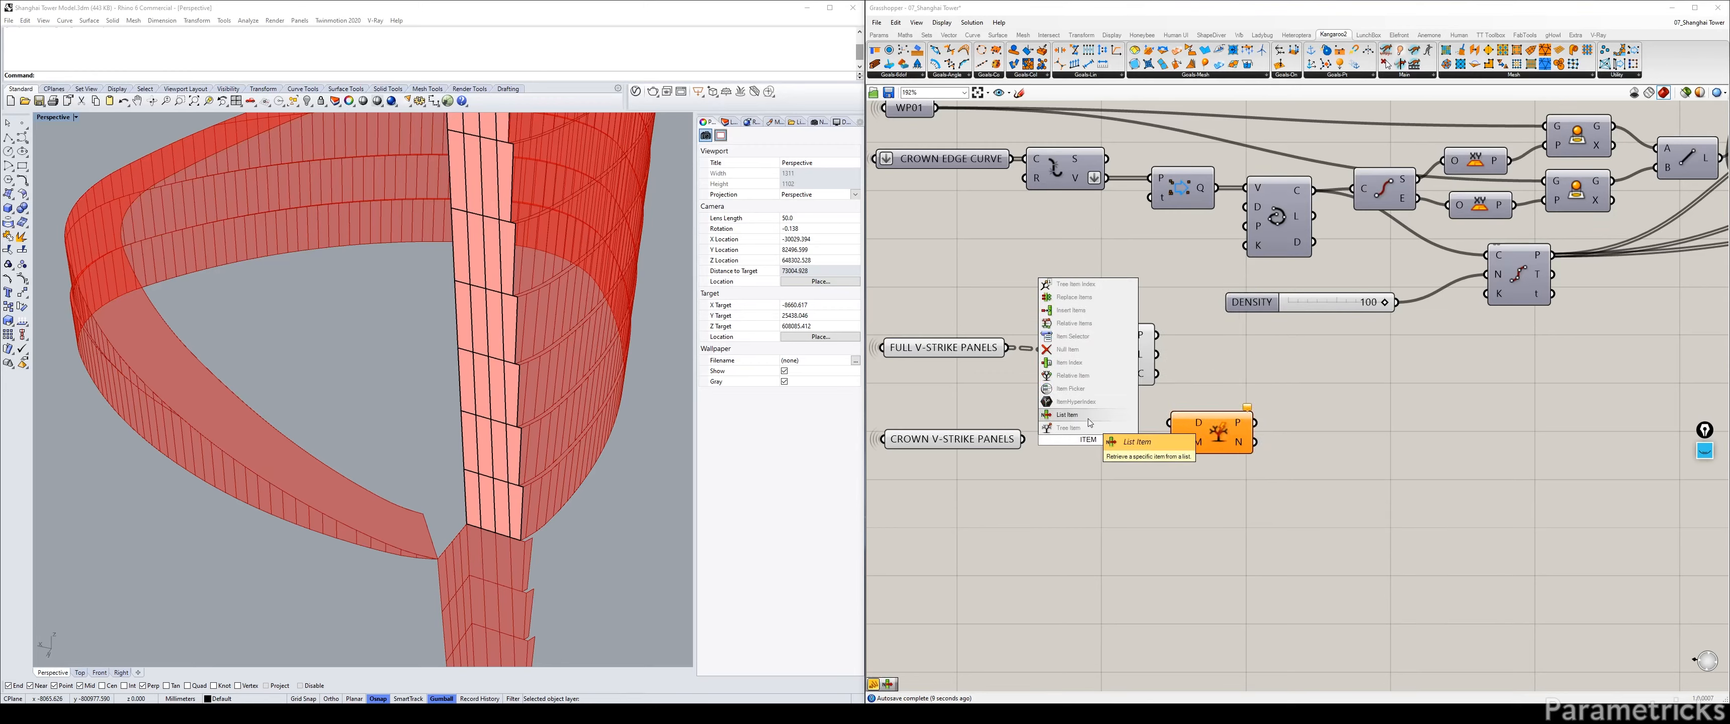
left_click(1096, 418)
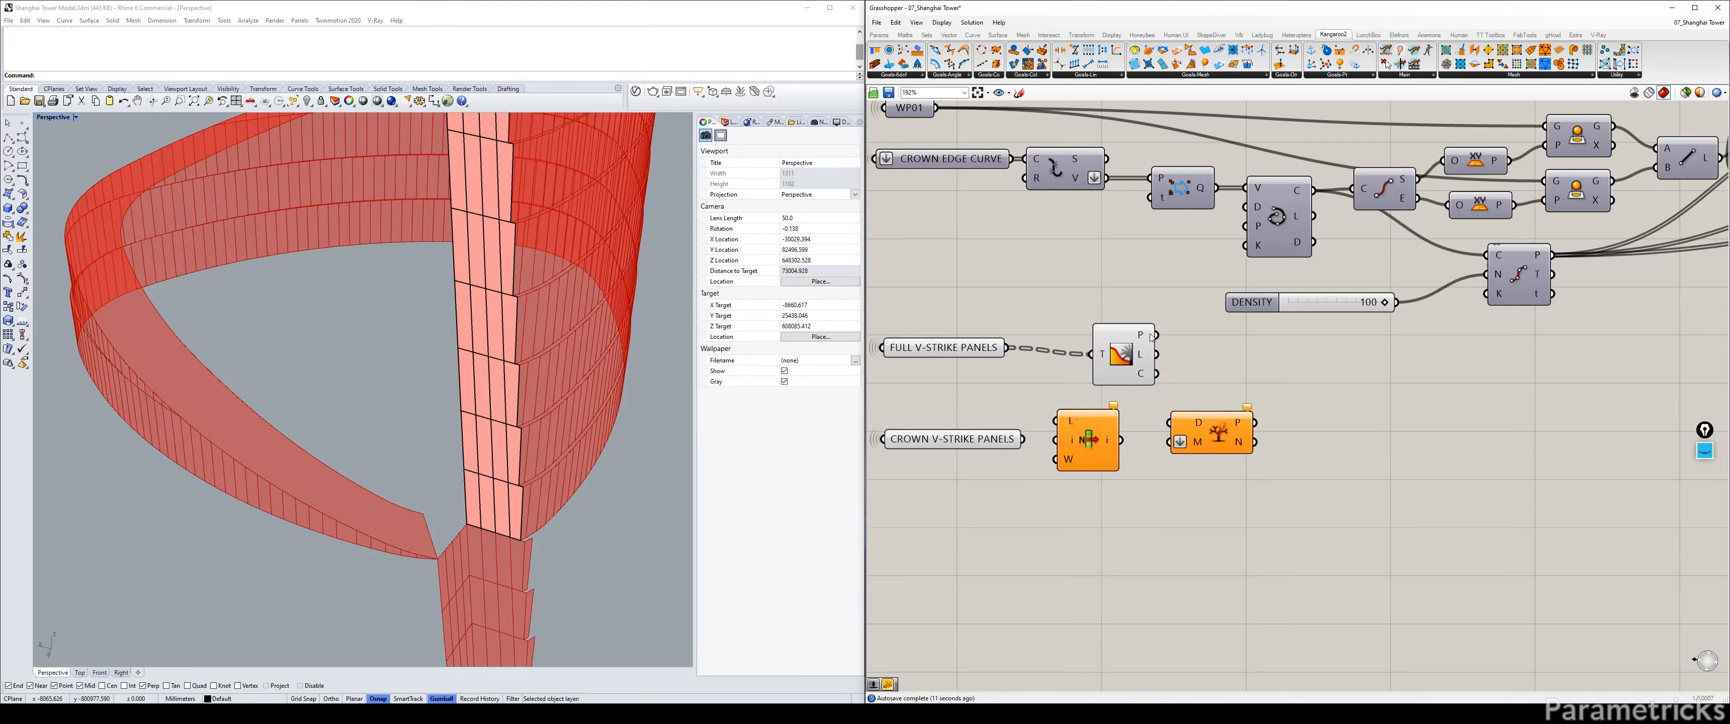
left_click_drag(1156, 334, 1204, 386)
left_click_drag(1117, 358, 1083, 360)
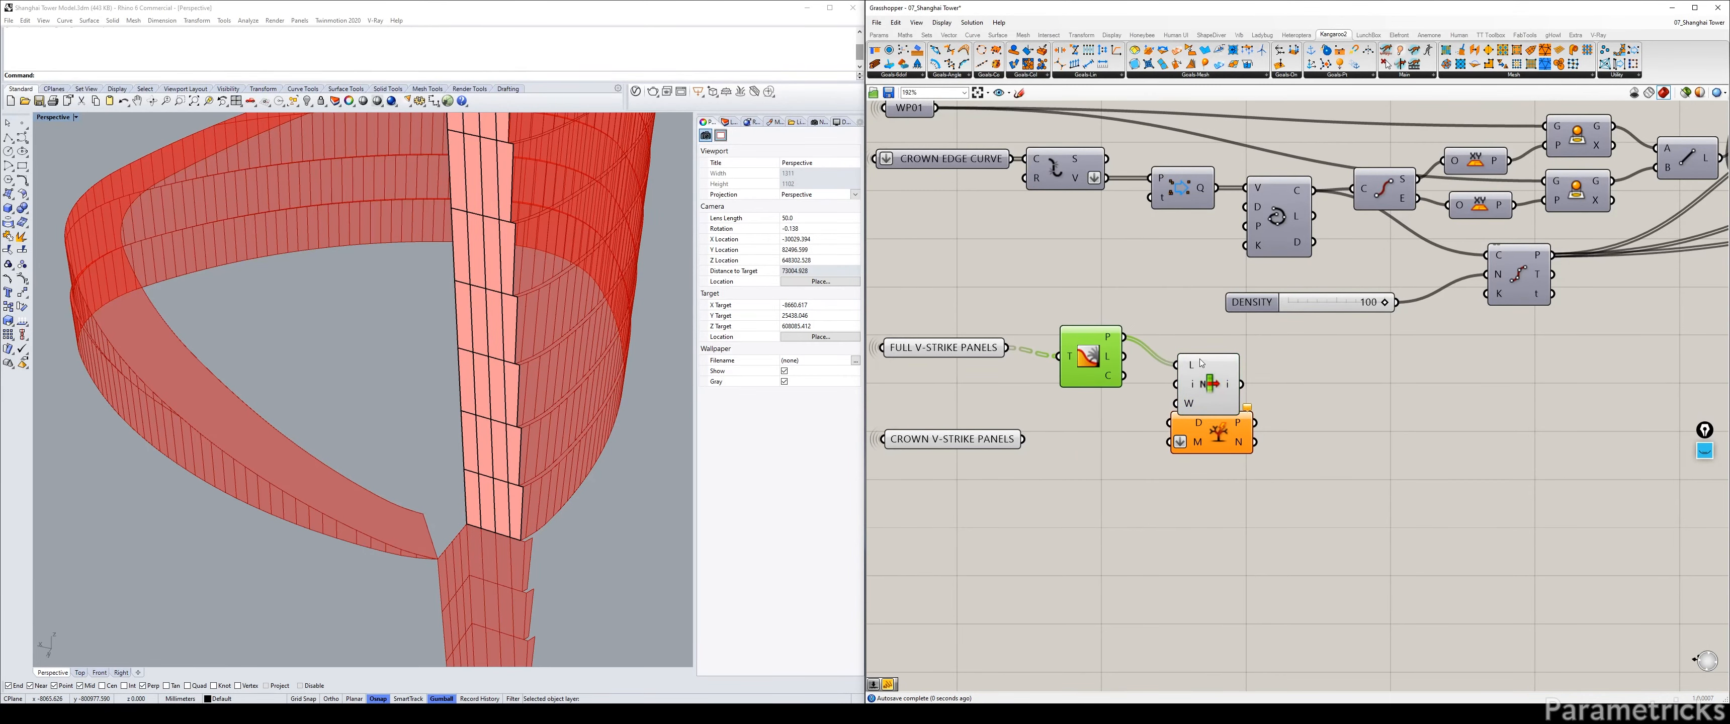
Move the List Item component closer to Tree Statistics and reverse its list input.
left_click_drag(1199, 367, 1193, 347)
right_click(1181, 347)
left_click(1209, 412)
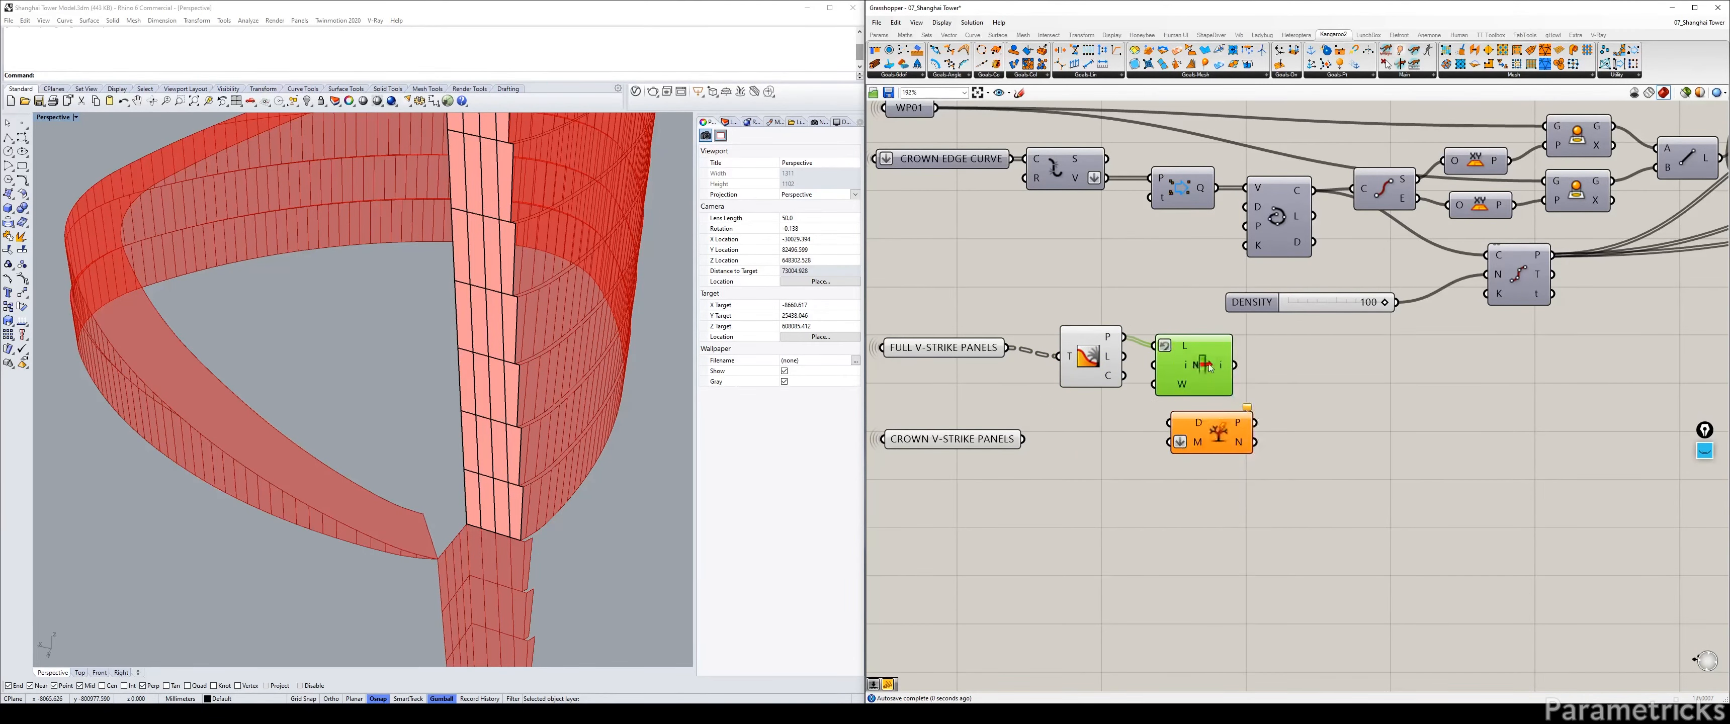
Simplify the data tree of the FULL V-STRIKE PANELS parameter.
right_click_drag(1040, 366, 1021, 294)
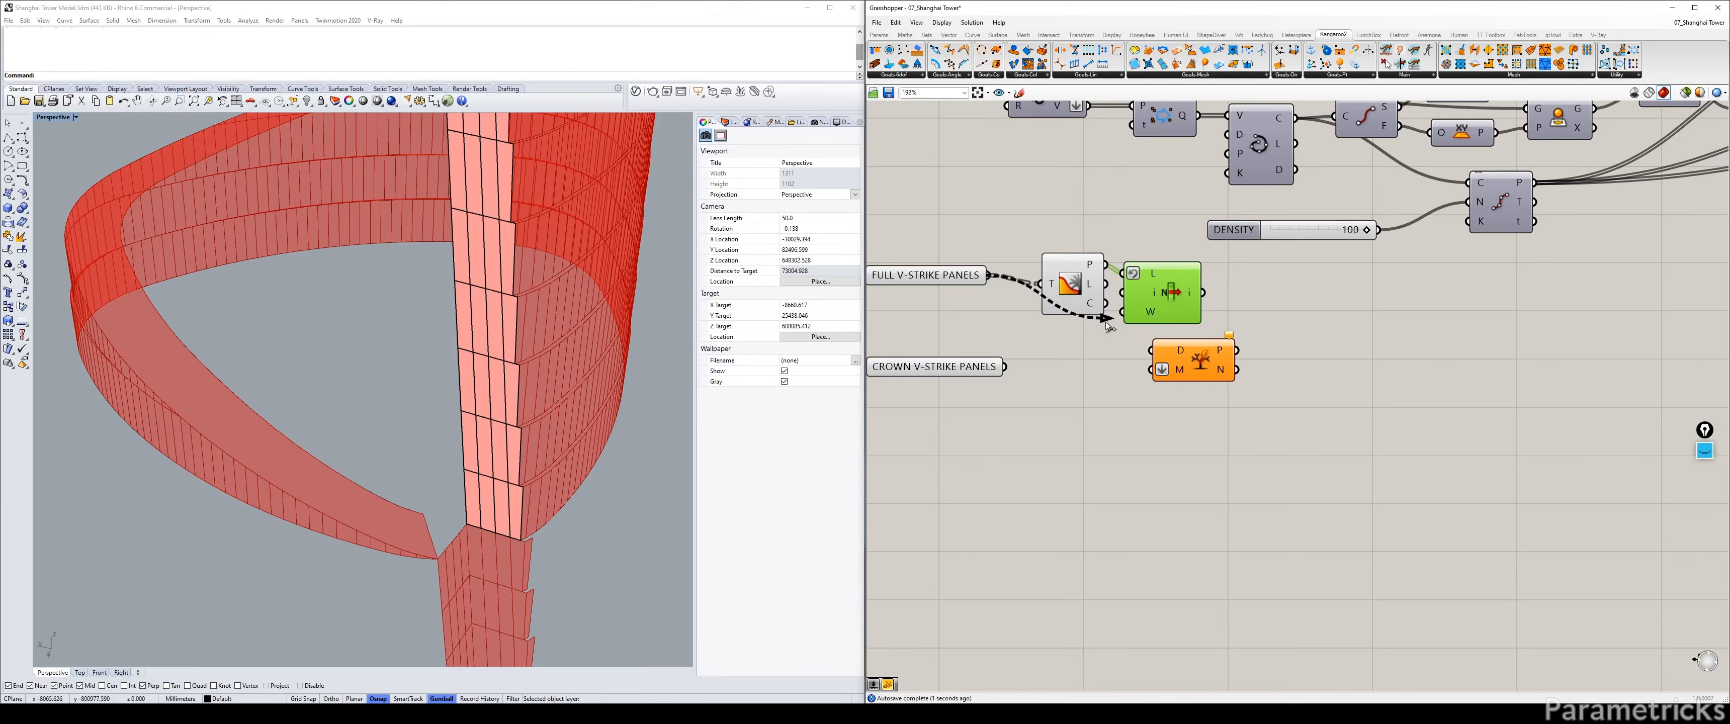
right_click(938, 279)
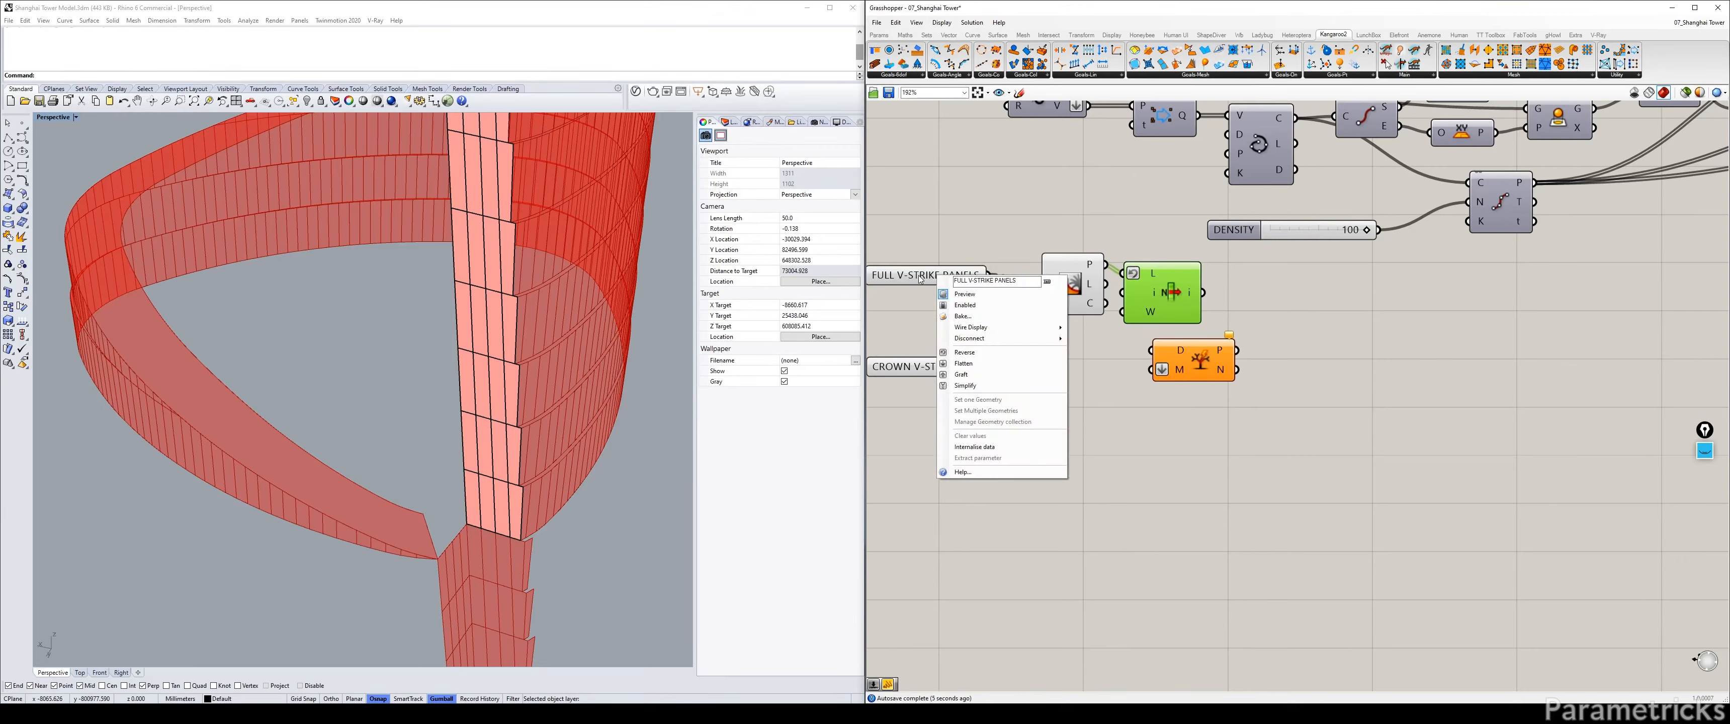
right_click_drag(960, 225, 1357, 458)
scroll(1111, 274, "down", 3)
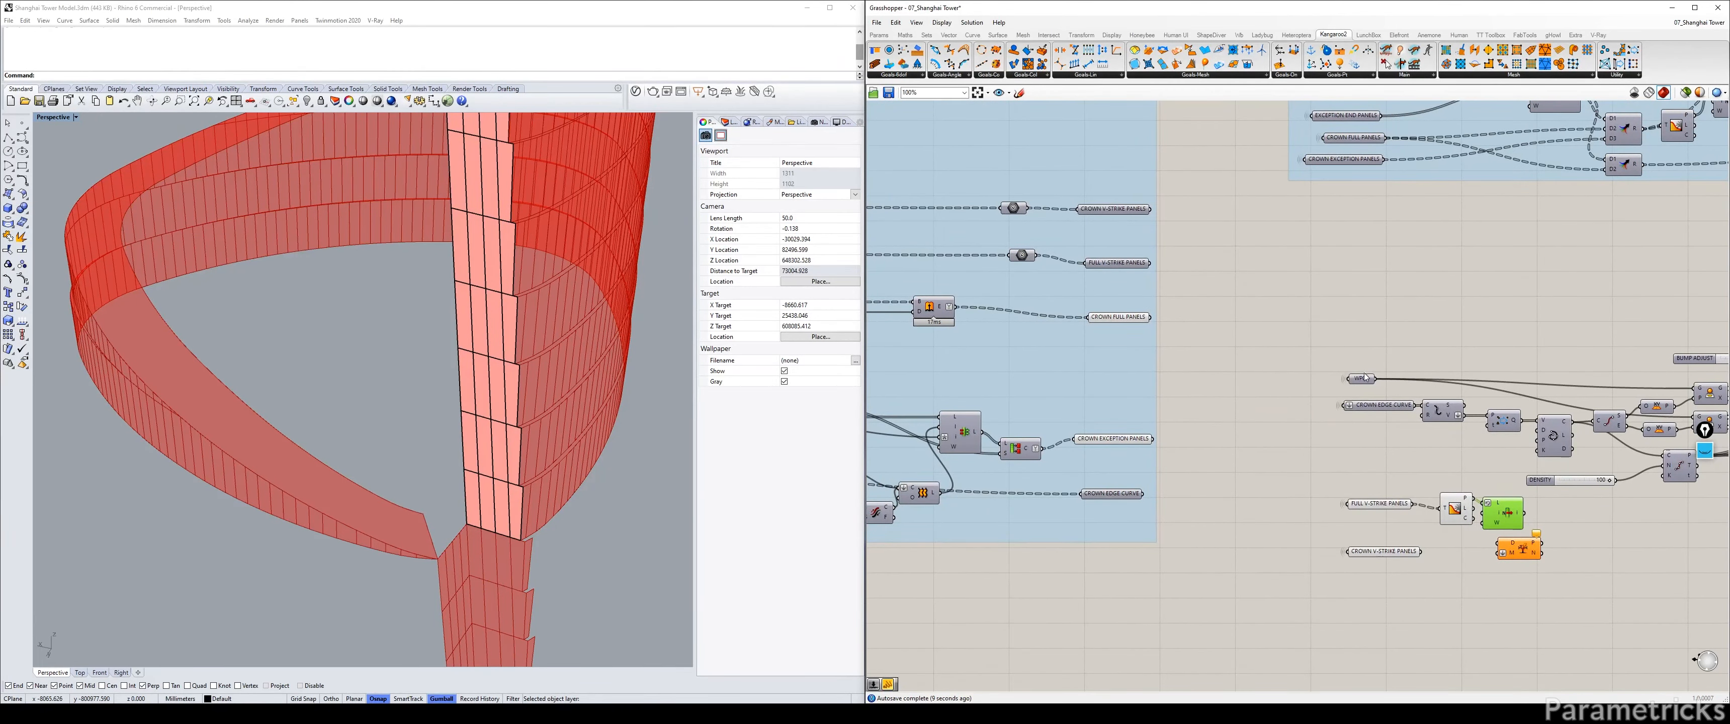
scroll(1365, 376, "up", 3)
right_click(1097, 336)
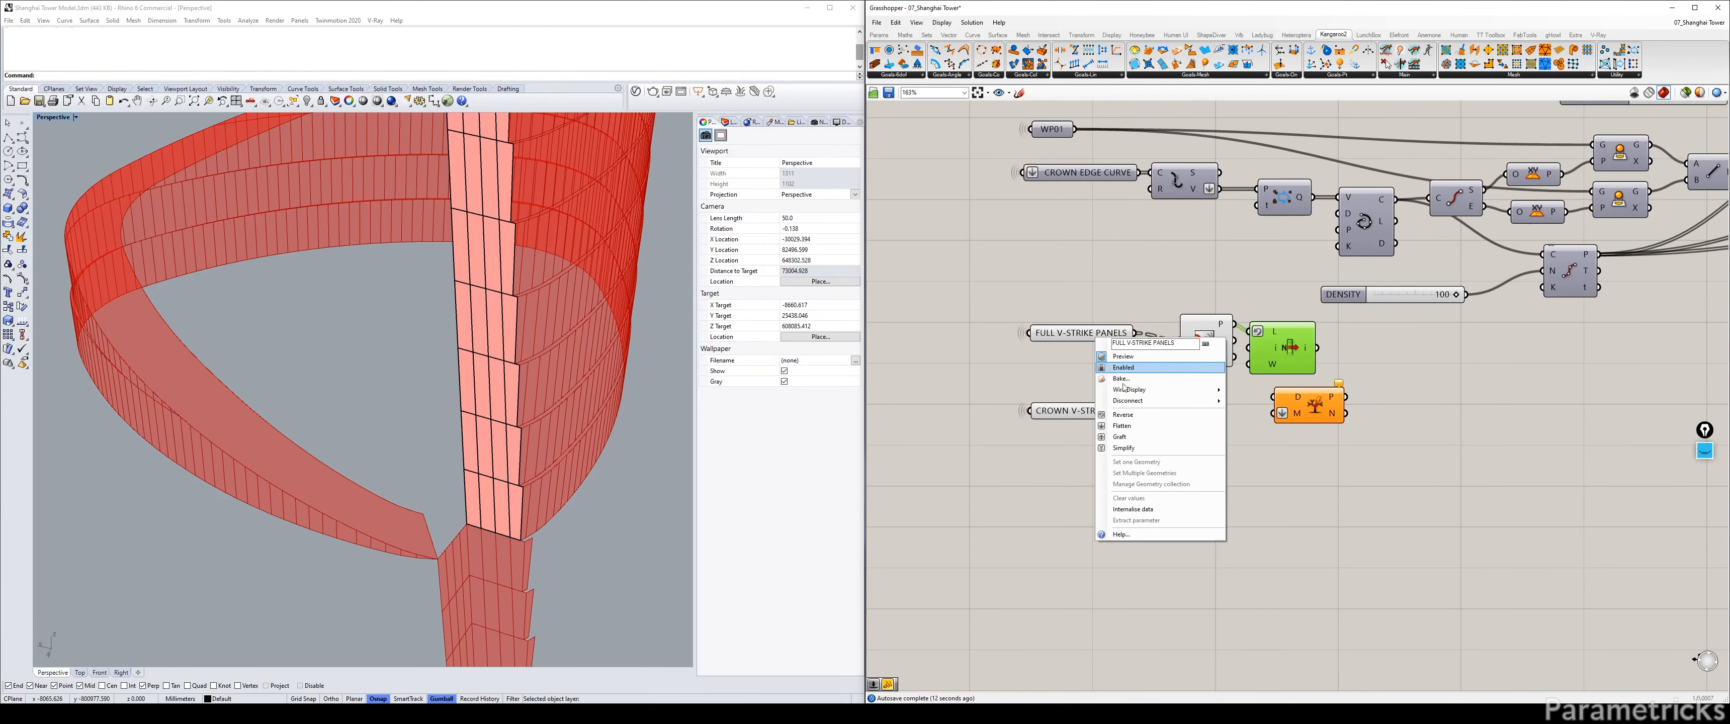
left_click(1140, 449)
Feed FULL V-STRIKE PANELS into the Split Tree data input and the List Item result into its mask input.
mouse_move(1123, 338)
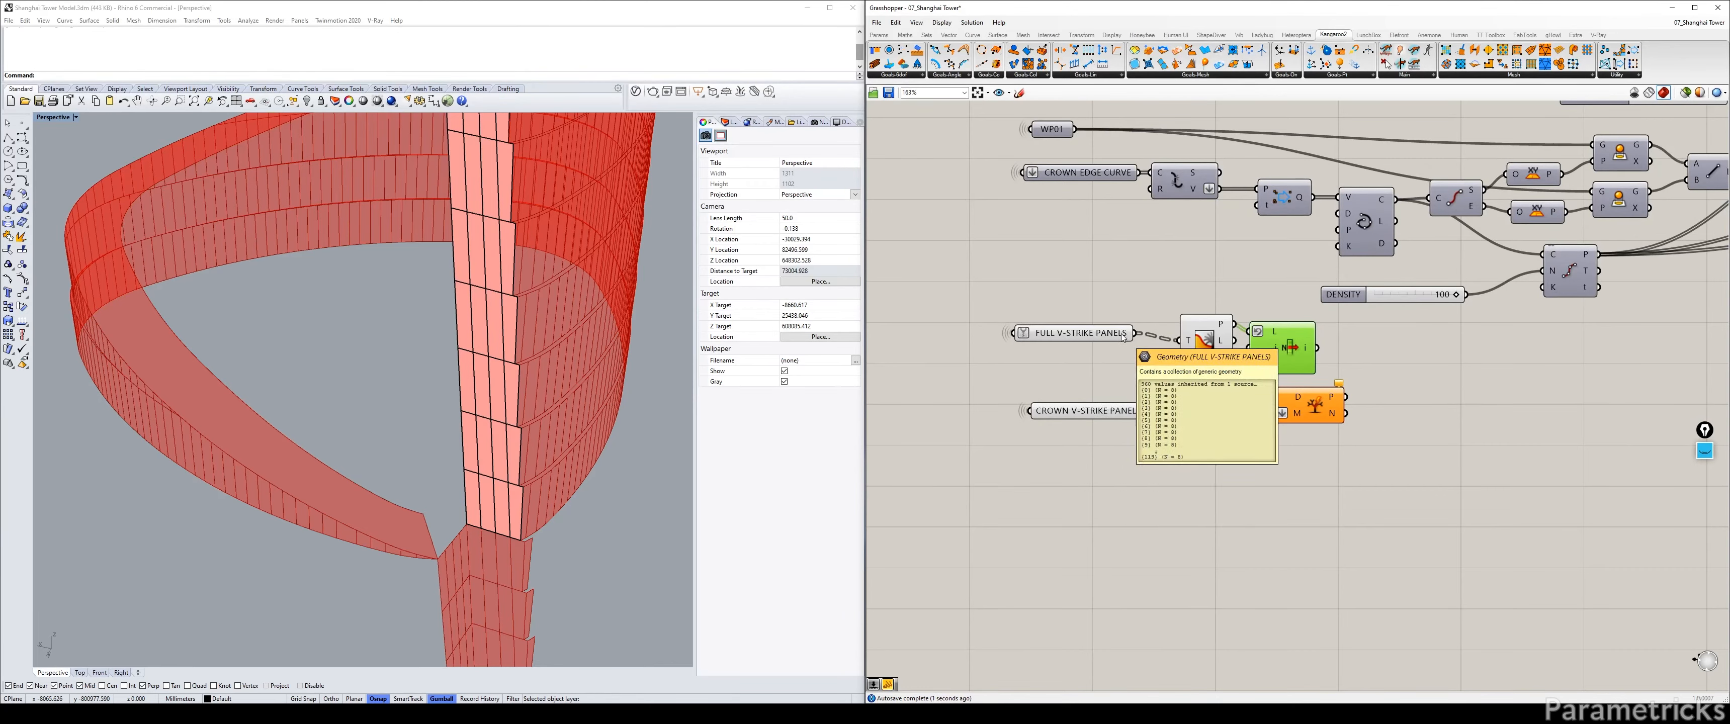
left_click_drag(1135, 334, 1399, 388)
left_click_drag(1318, 348, 1370, 396)
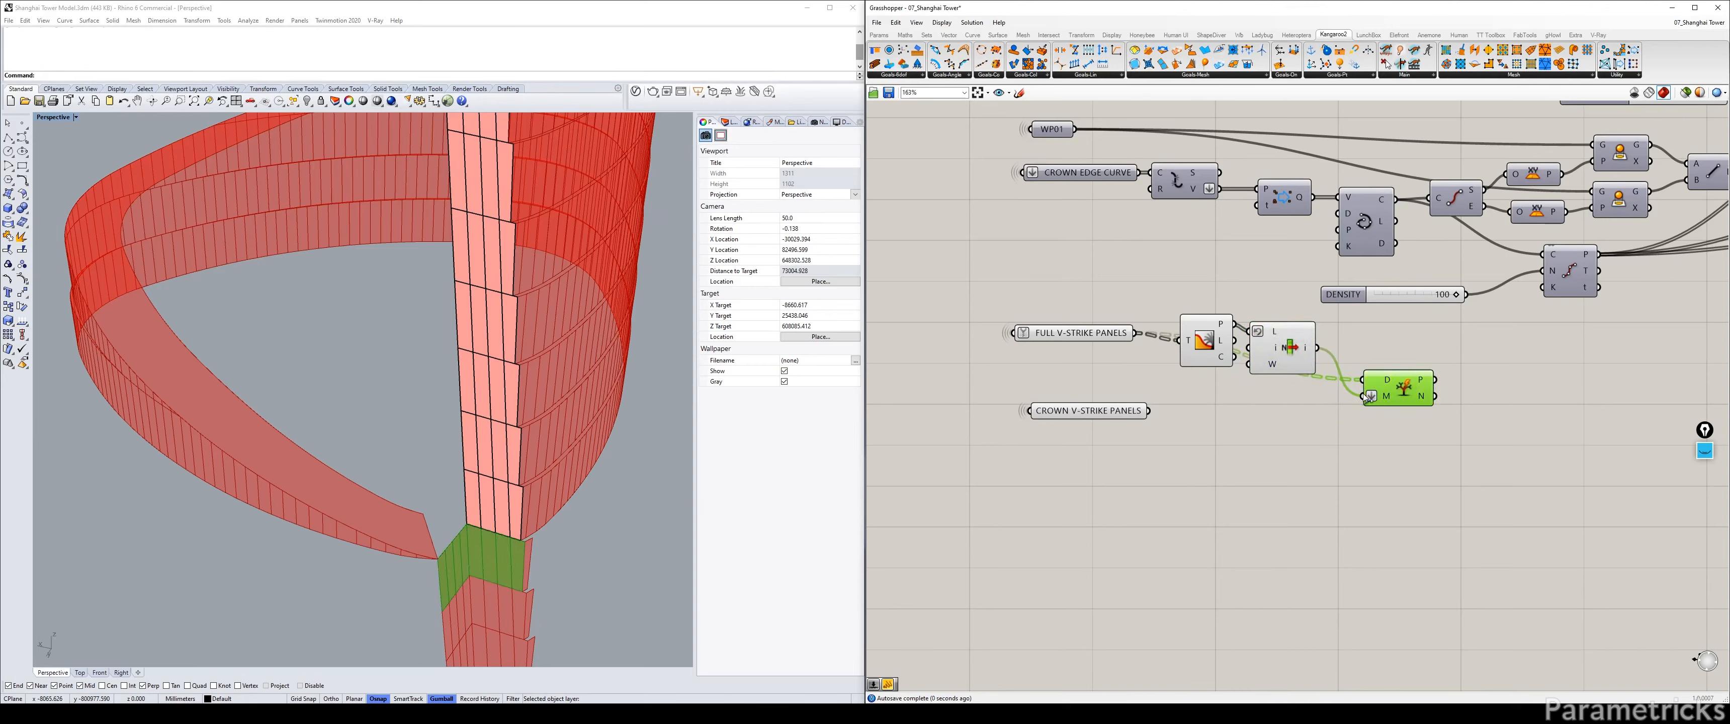
Hide the previews of FULL V-STRIKE PANELS and the List Item component, leaving the Split Tree preview on.
left_click(1078, 334)
right_click_drag(1193, 354, 1059, 335)
left_click(1063, 337)
left_click(1146, 341)
right_click_drag(1233, 368, 1190, 361)
left_click(1196, 363)
right_click_drag(1282, 384, 1104, 391)
Examine the V-strike panels that Split Tree isolates directly beneath the crown and review the surrounding definition.
double_click(1203, 384)
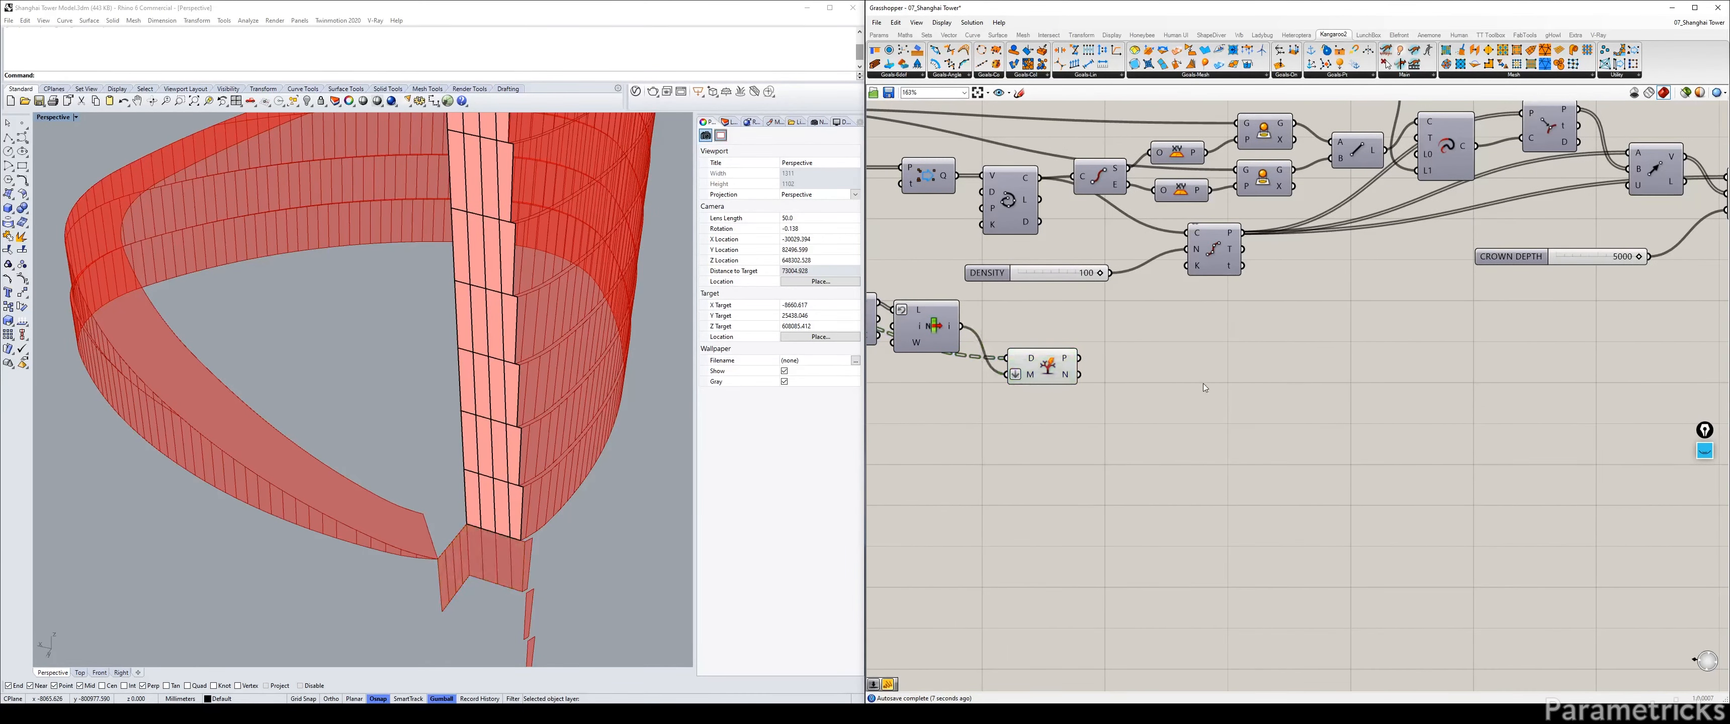
left_click(577, 572)
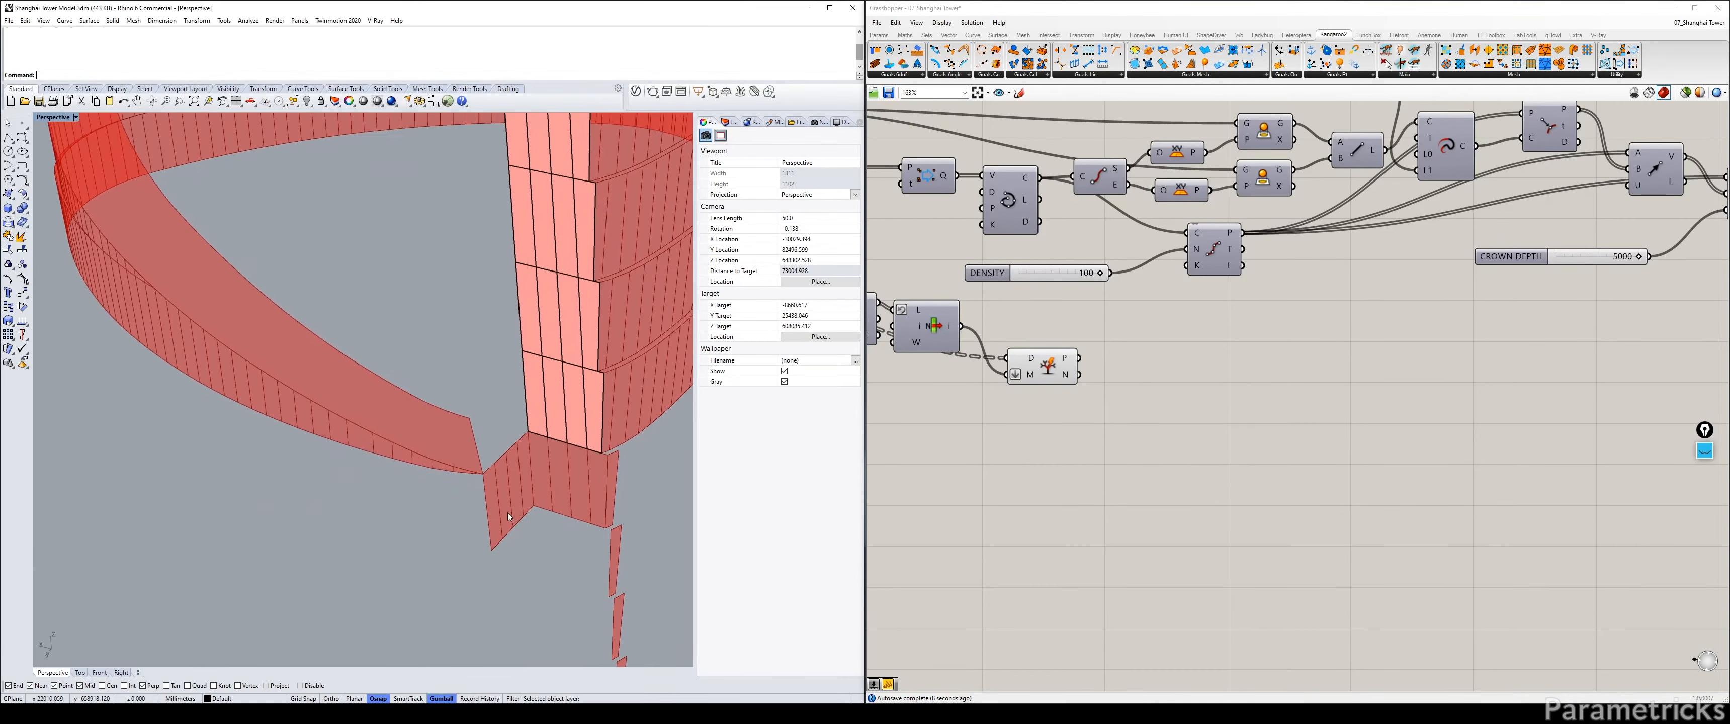
double_click(1143, 388)
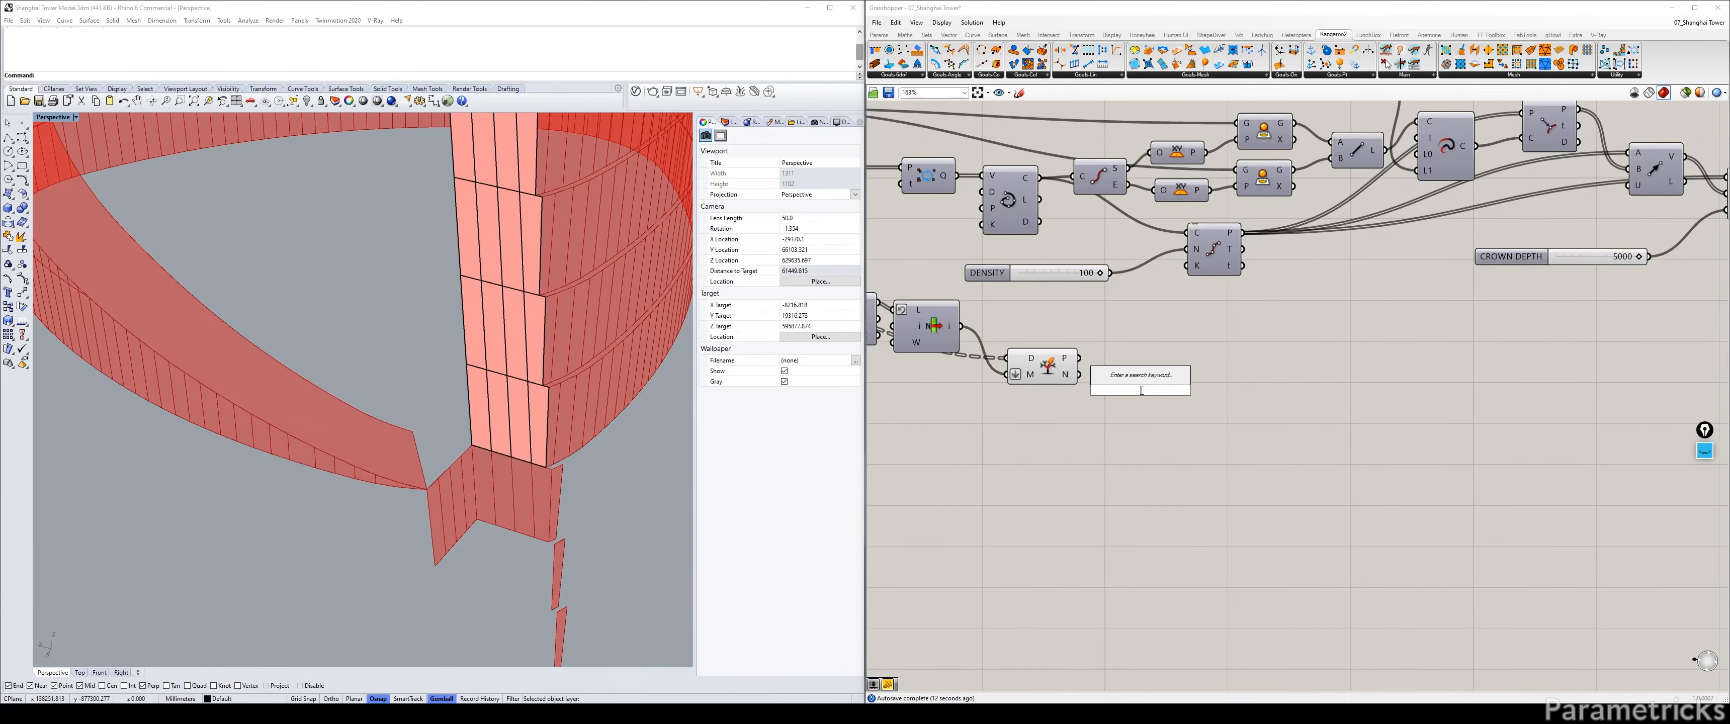
right_click_drag(1114, 326, 1077, 337)
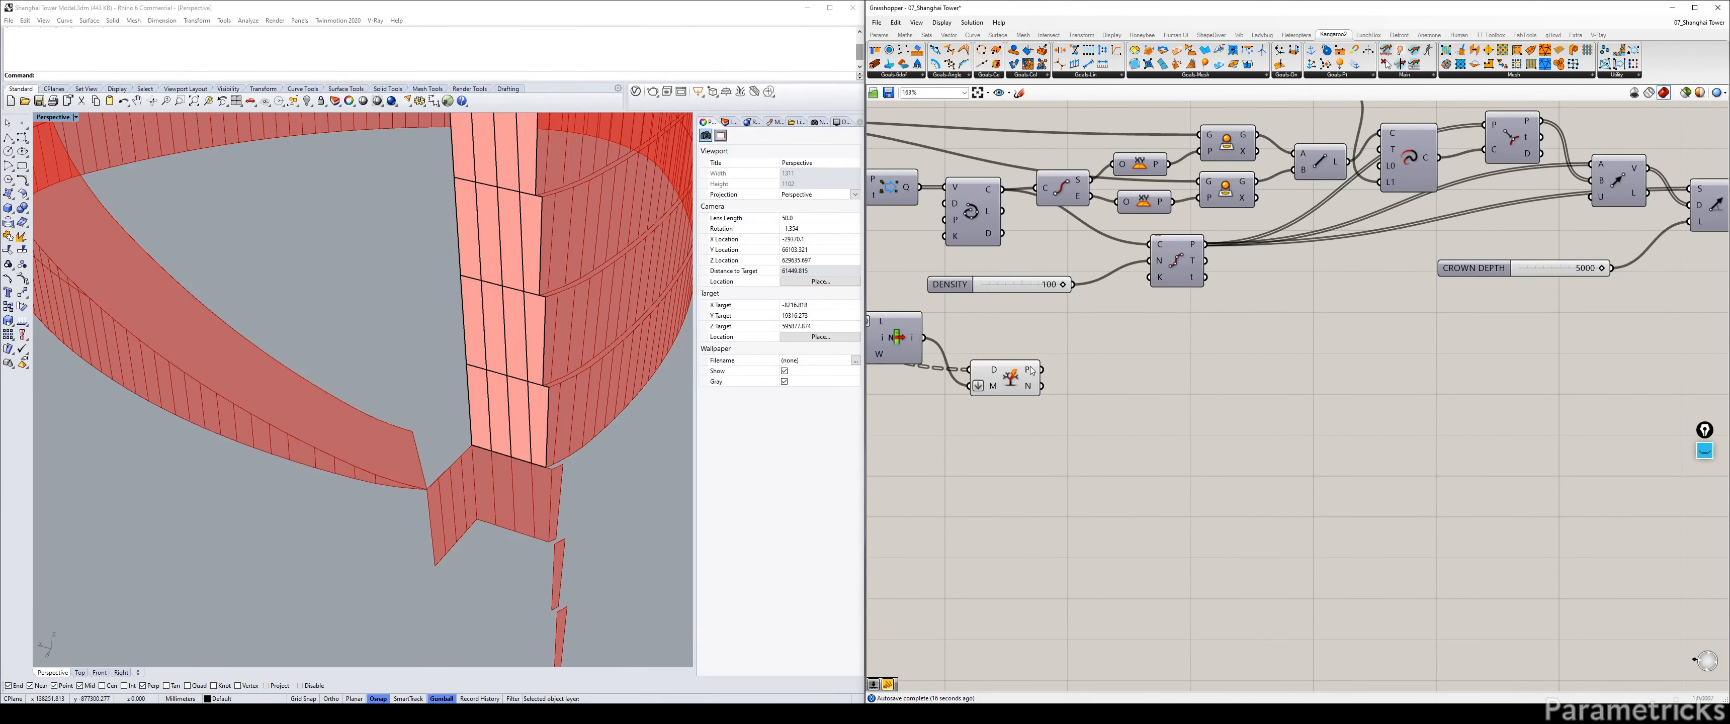
left_click(995, 380)
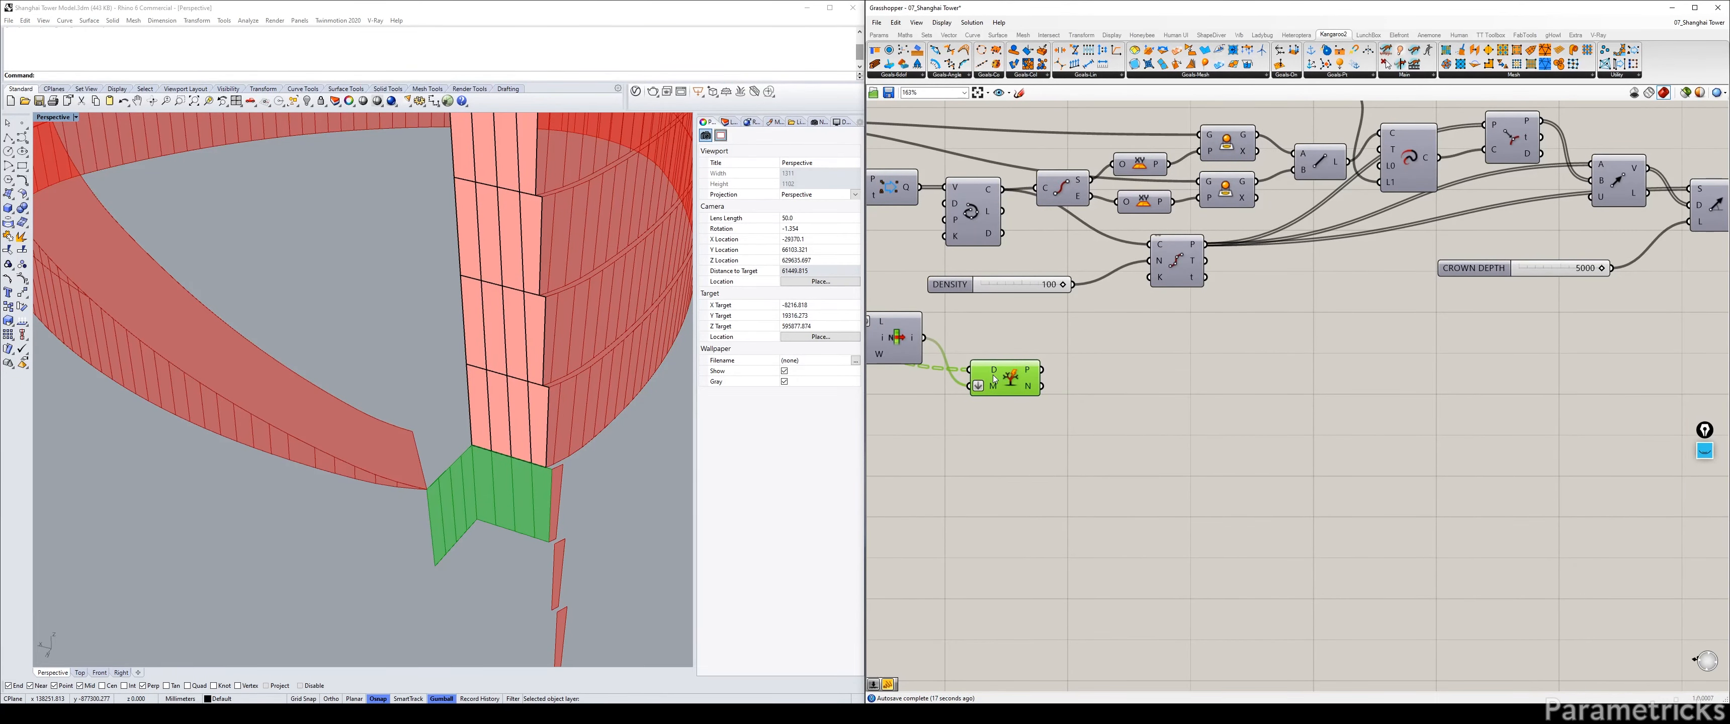
left_click(1149, 343)
scroll(1151, 433, "down", 5)
scroll(1118, 374, "up", 2)
scroll(1127, 368, "down", 2)
right_click_drag(1127, 368, 1203, 306)
scroll(1196, 316, "up", 3)
scroll(1163, 316, "down", 5)
right_click_drag(1077, 300, 1296, 328)
scroll(1127, 316, "up", 10)
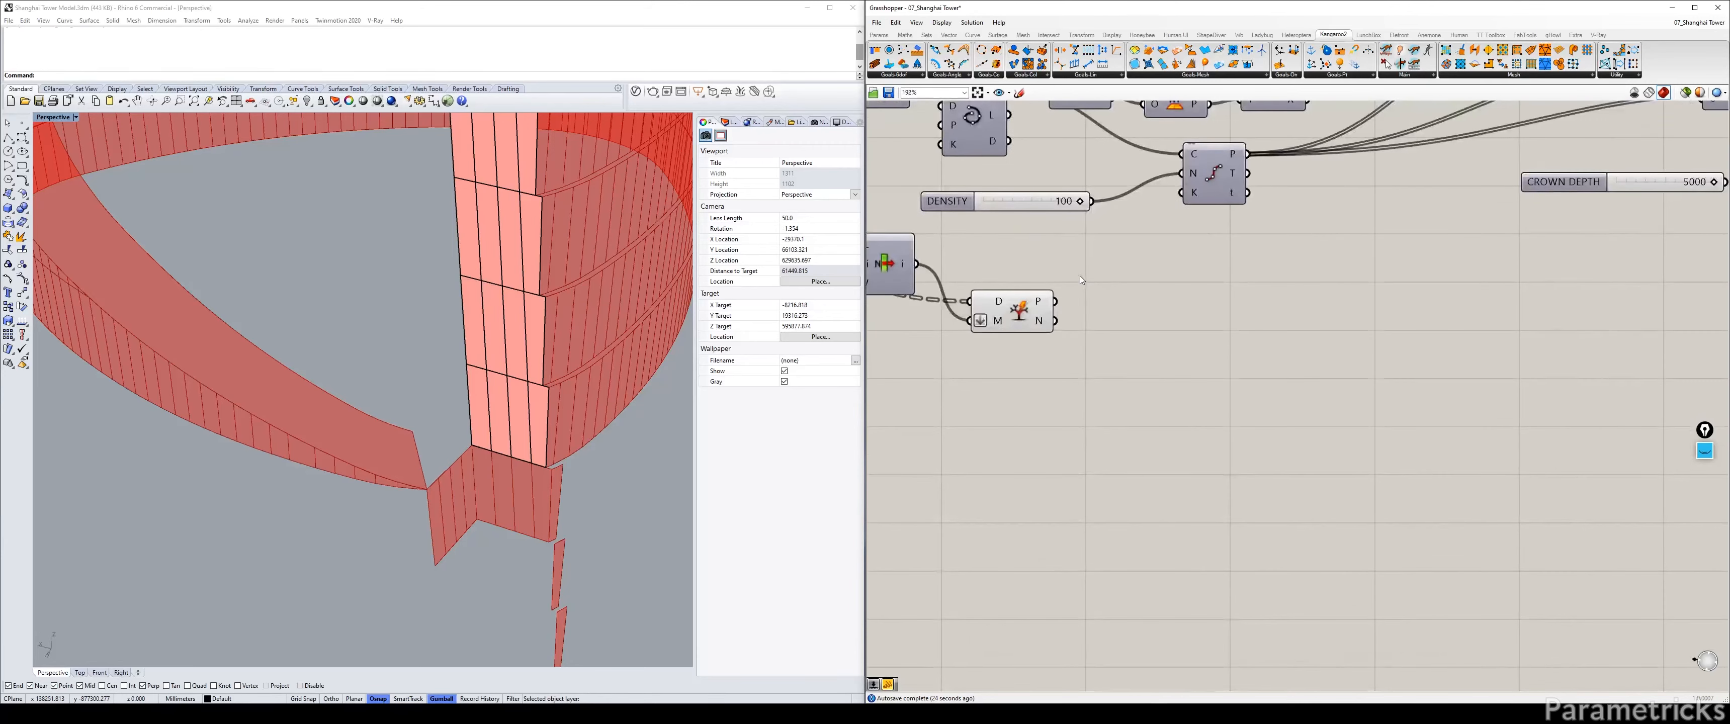
Add a Split List component fed by the positive output of Split Tree.
double_click(1118, 340)
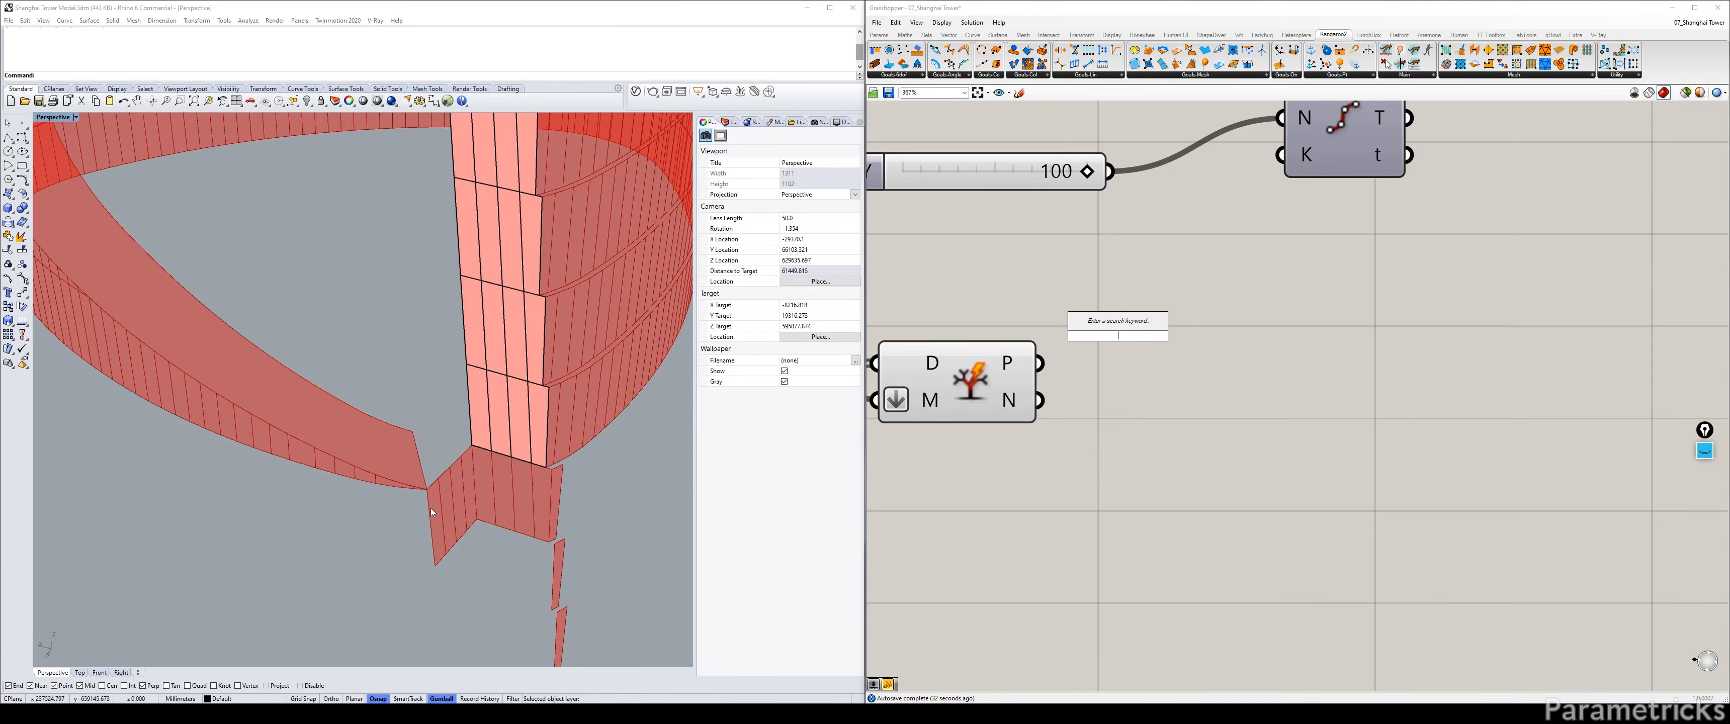
double_click(1113, 428)
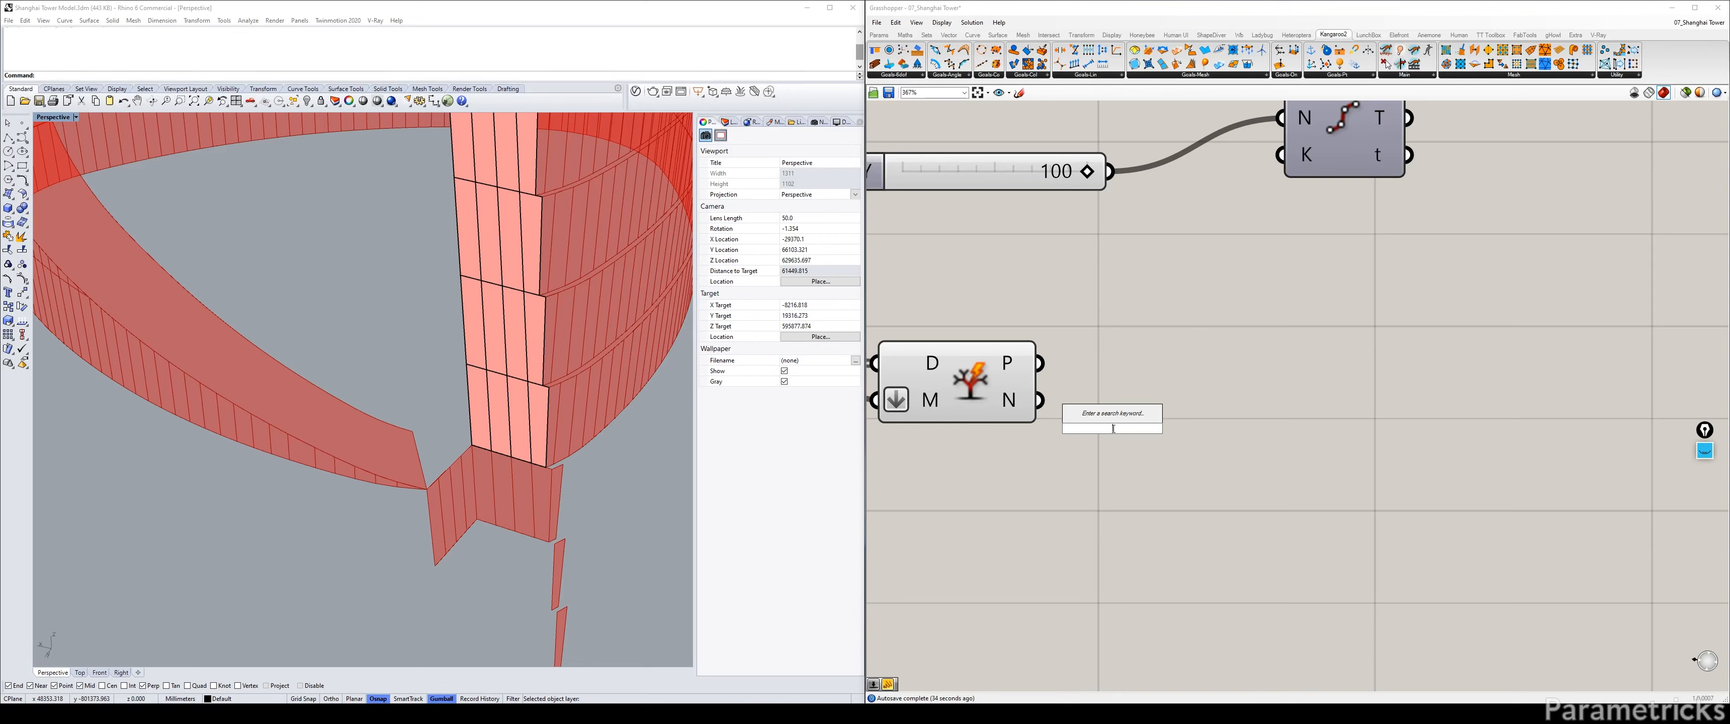
type("SPLIT")
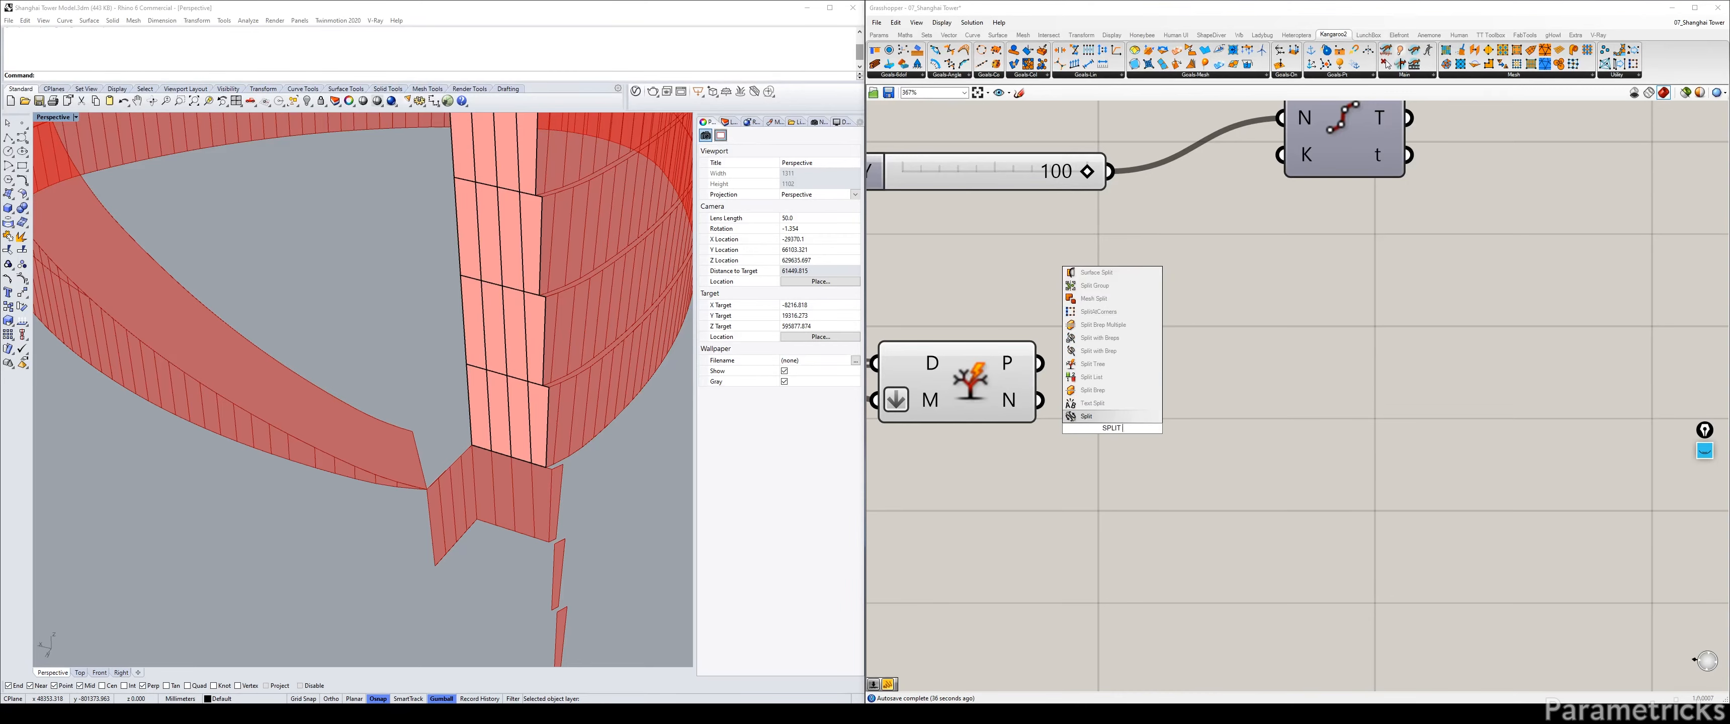
type("LI")
left_click(1107, 390)
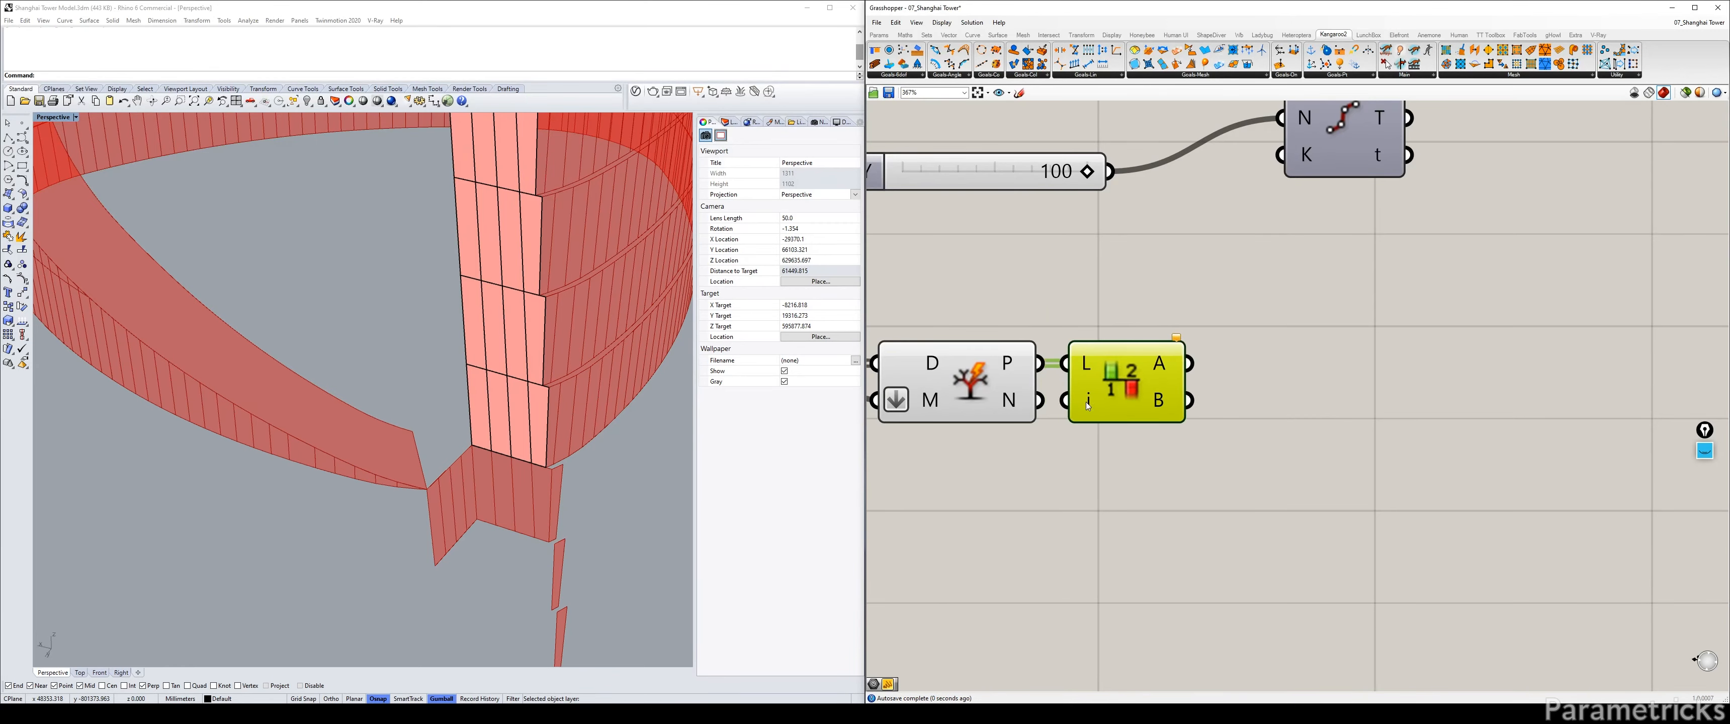
left_click_drag(1108, 401, 1161, 373)
Add a List Length component below Split Tree and move Split List further away to make room.
double_click(1059, 474)
type("LIS")
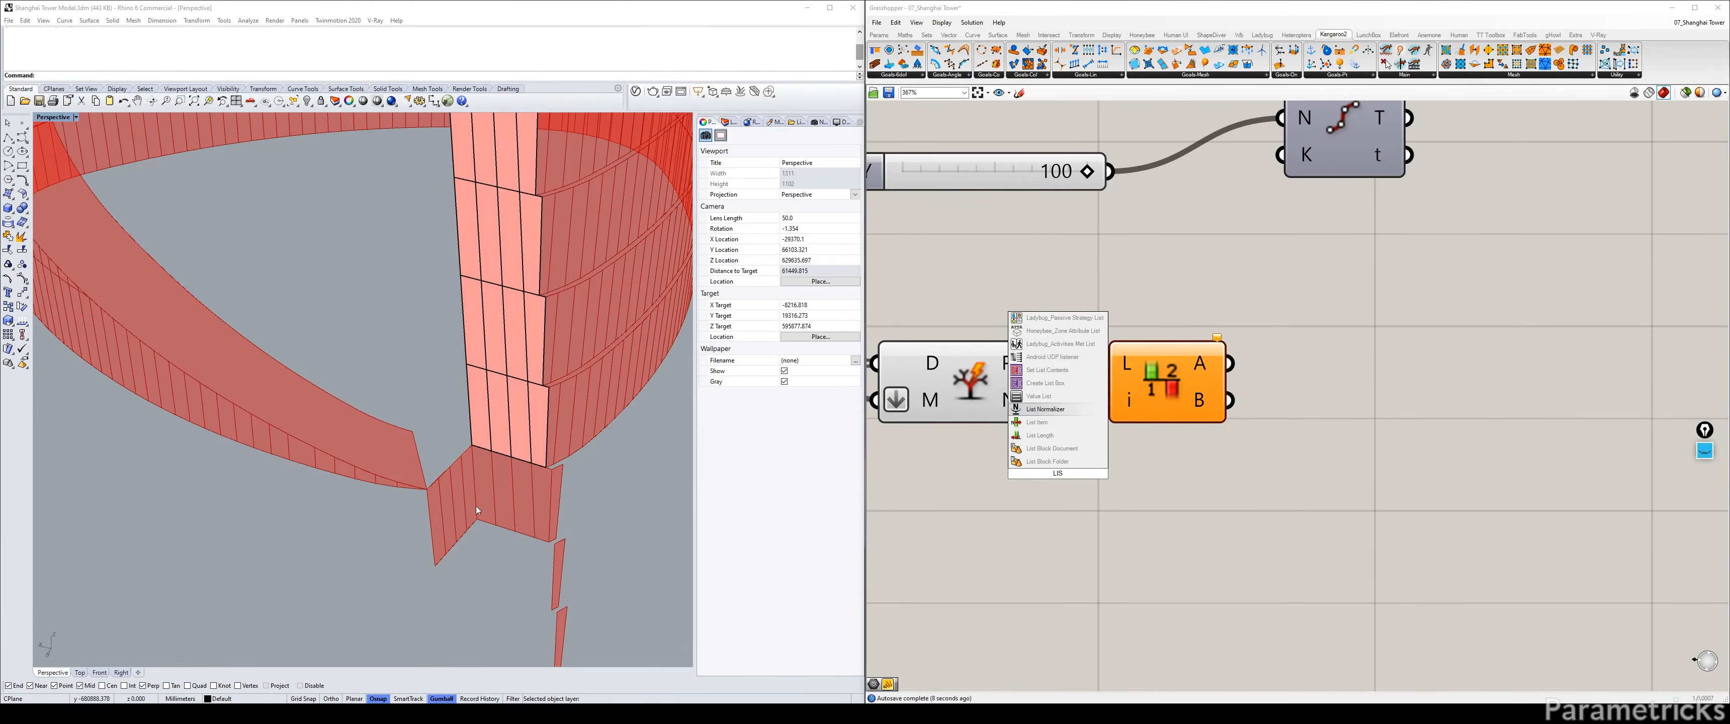
left_click(1059, 436)
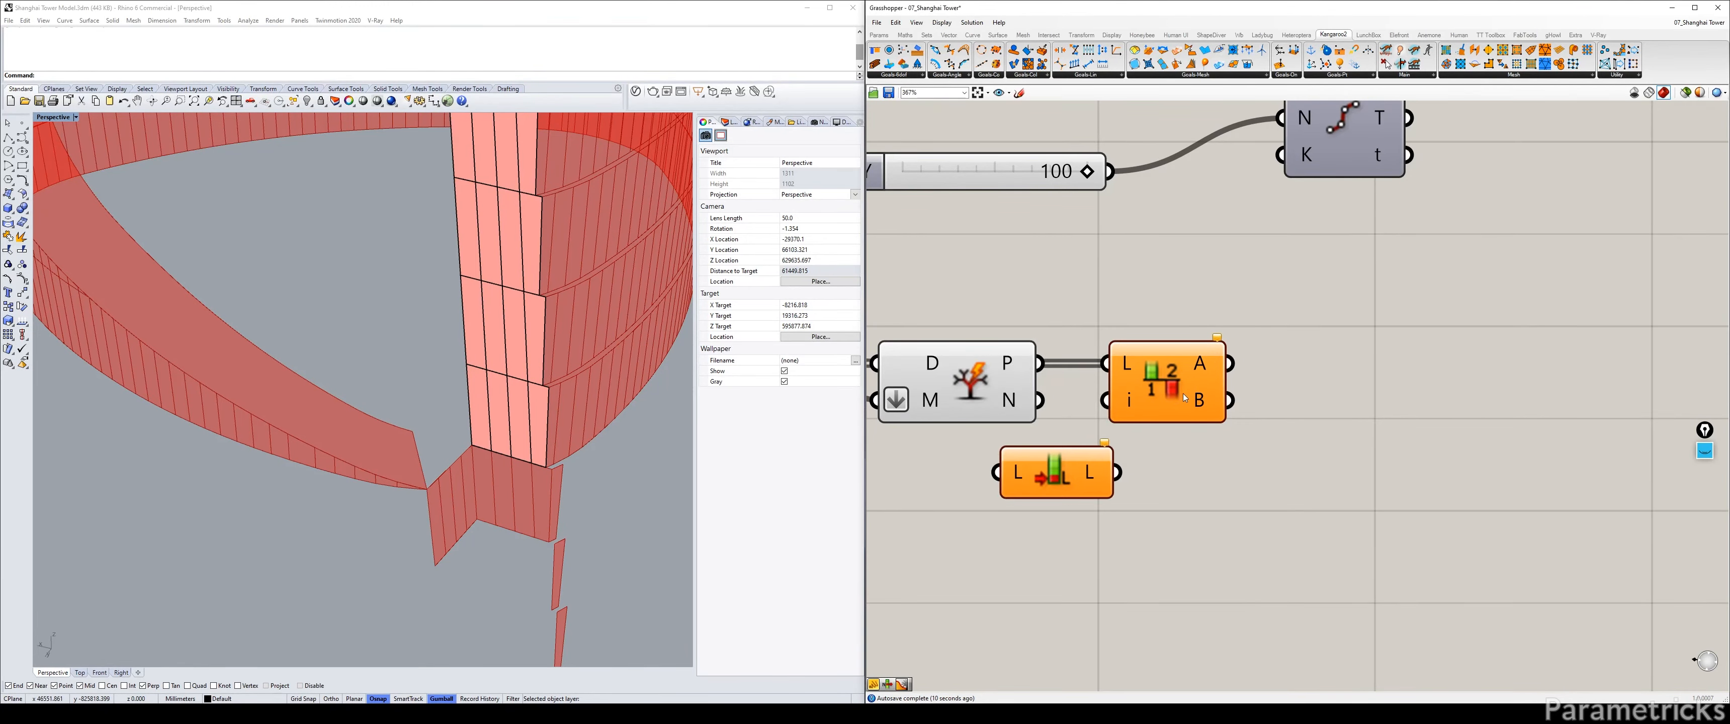
left_click_drag(1151, 402, 1244, 385)
right_click_drag(1076, 424, 1163, 408)
scroll(1162, 408, "down", 3)
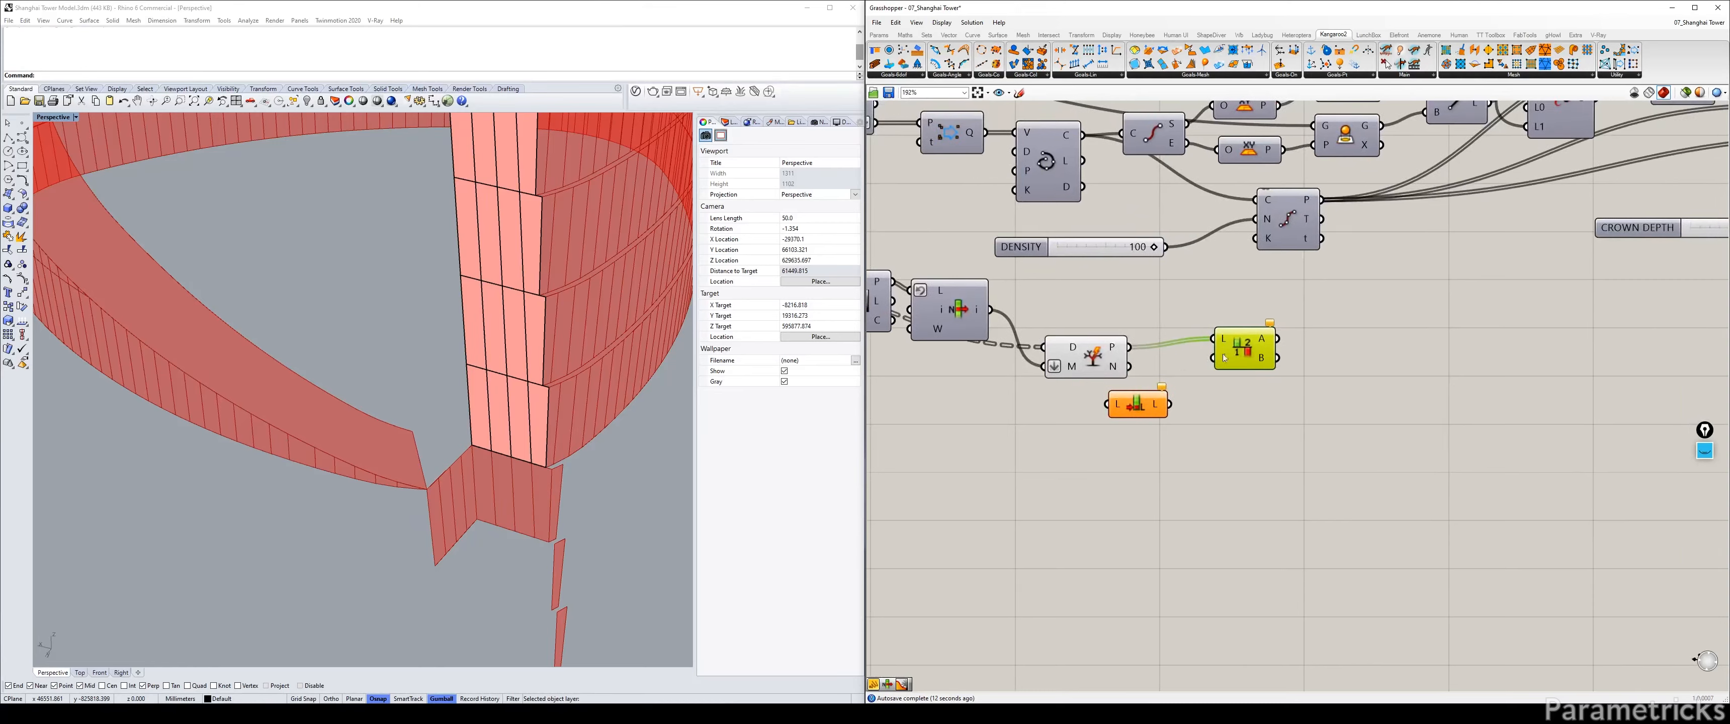
scroll(1167, 368, "up", 2)
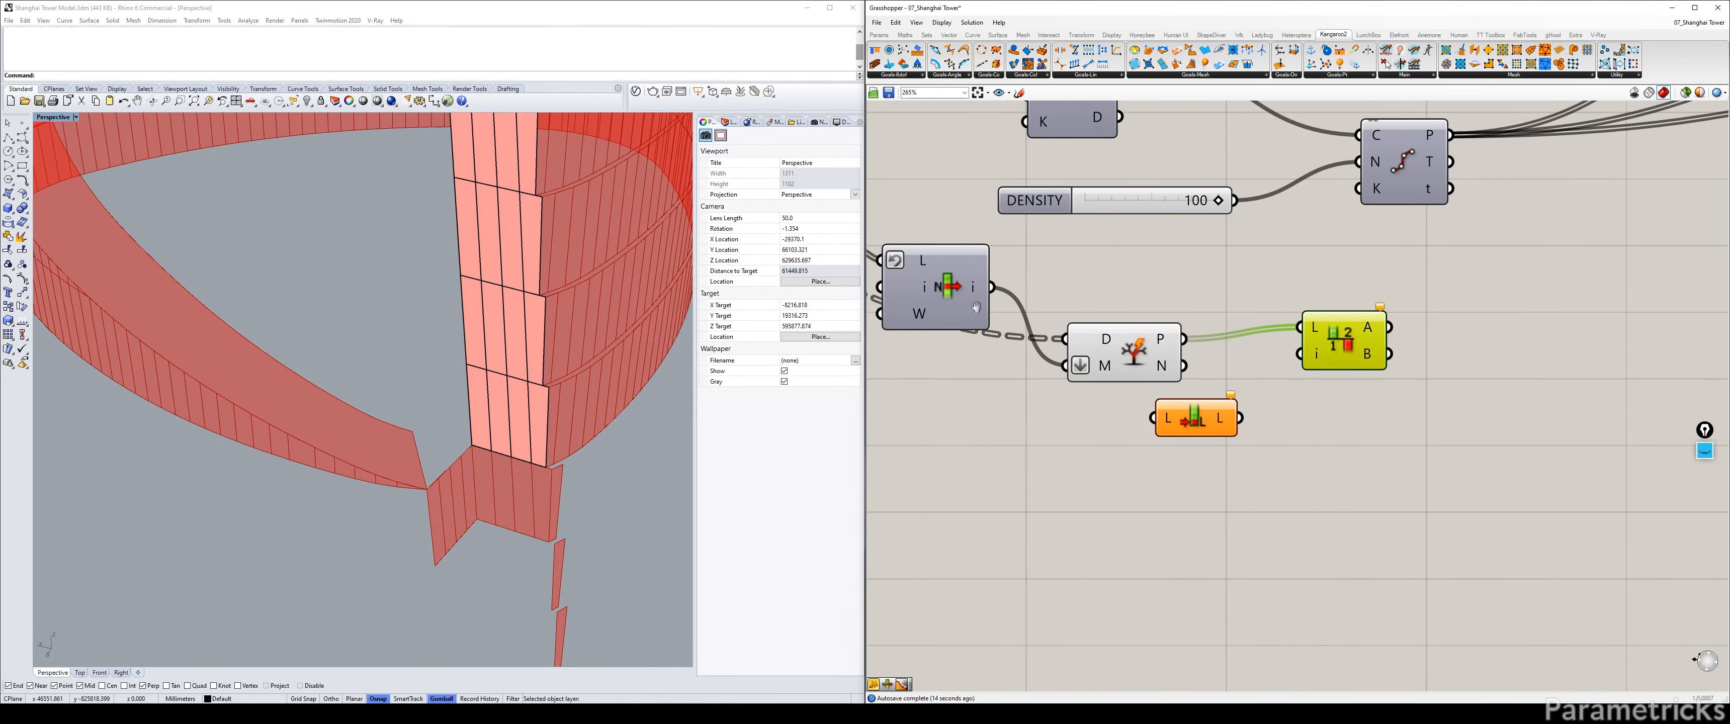
Feed List Length from the positive output of Split Tree and connect its result to the Split List index.
scroll(976, 307, "down", 3)
left_click(1053, 302)
scroll(1072, 341, "up", 3)
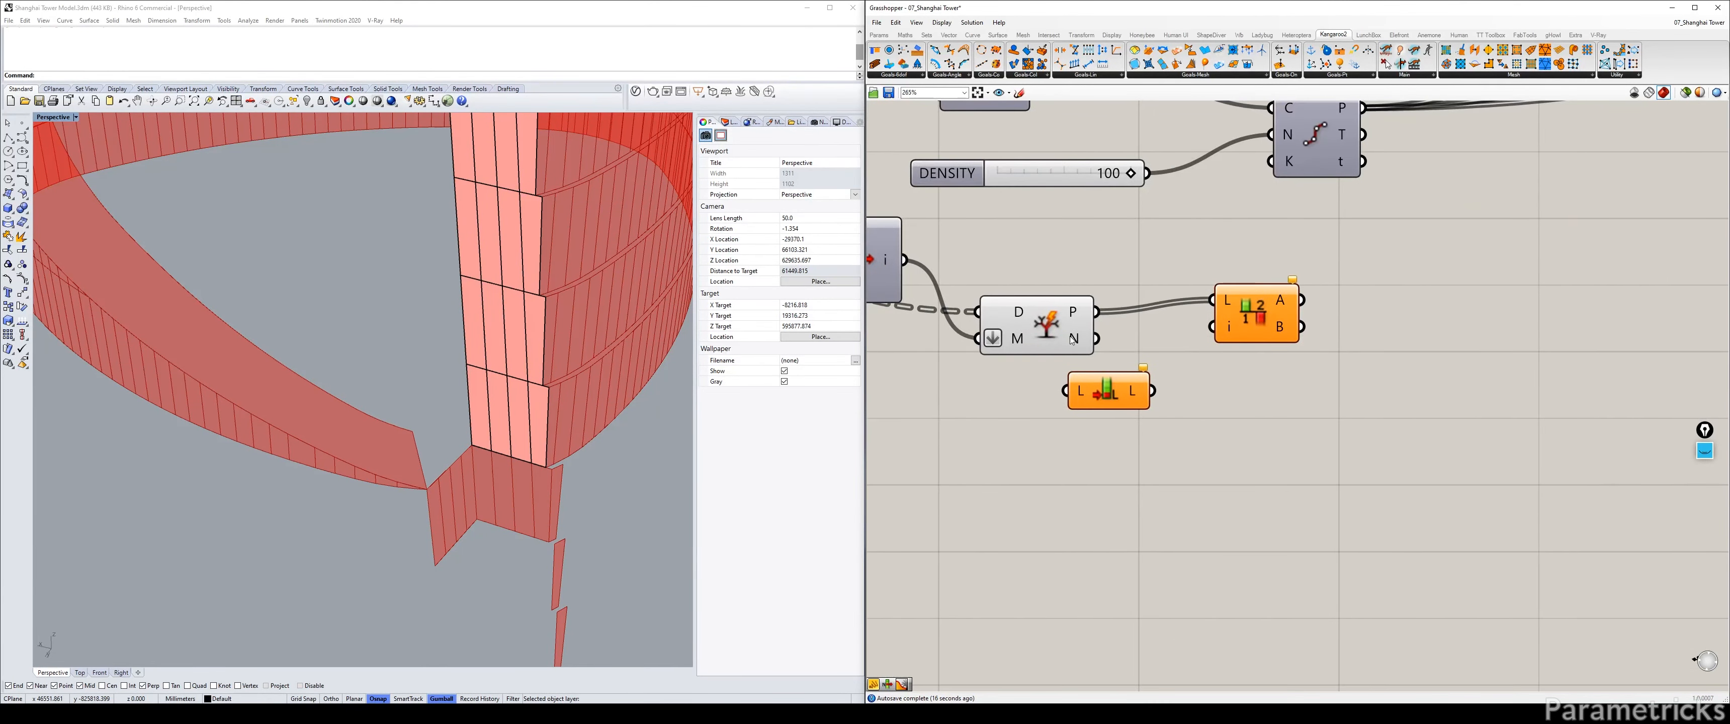
left_click_drag(1069, 336, 1065, 390)
left_click_drag(1134, 390, 1265, 341)
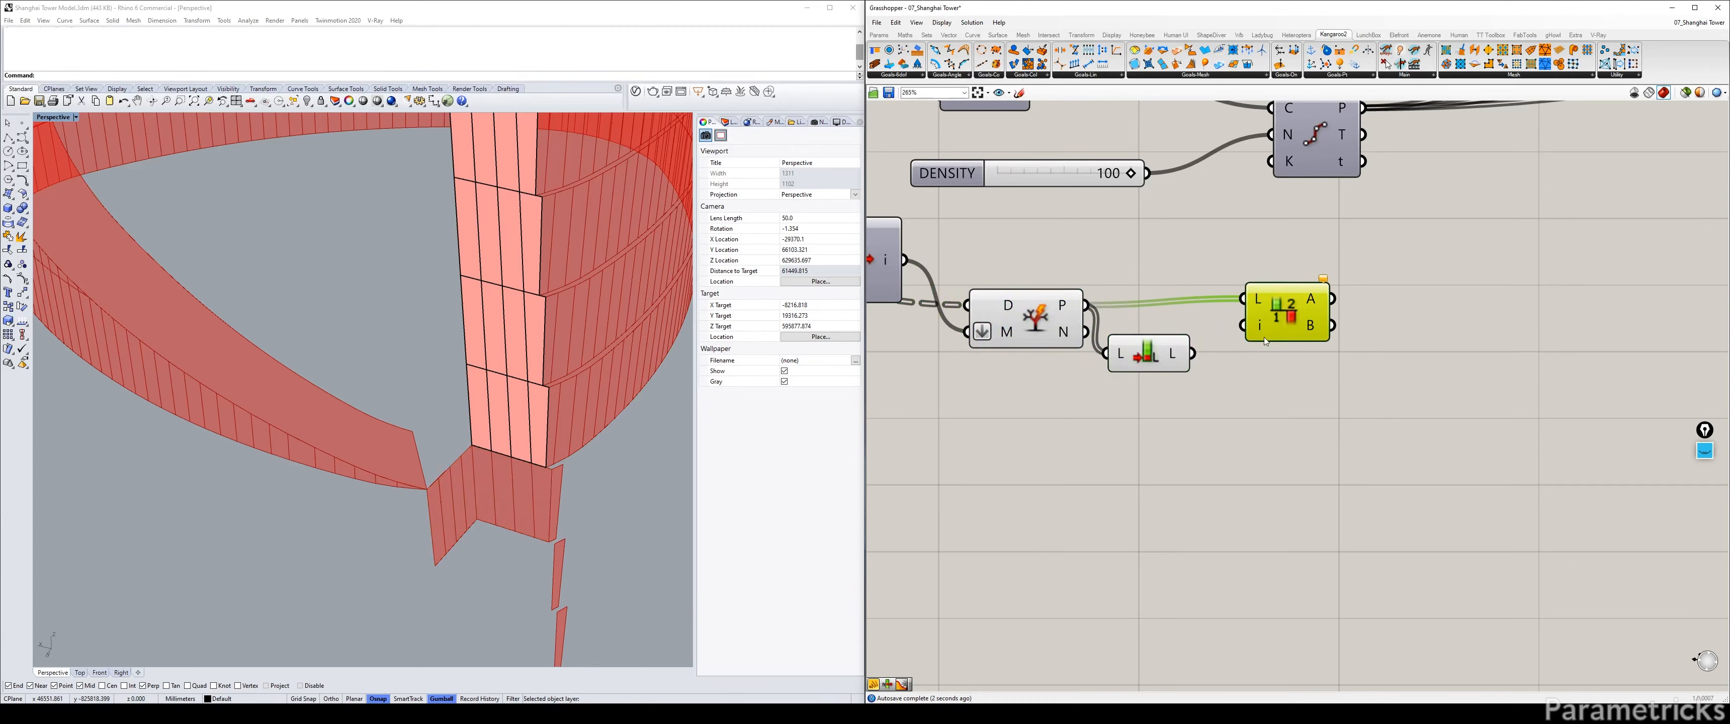
left_click_drag(1158, 356, 1242, 326)
Open the expression editor for the output of List Length.
right_click(1182, 348)
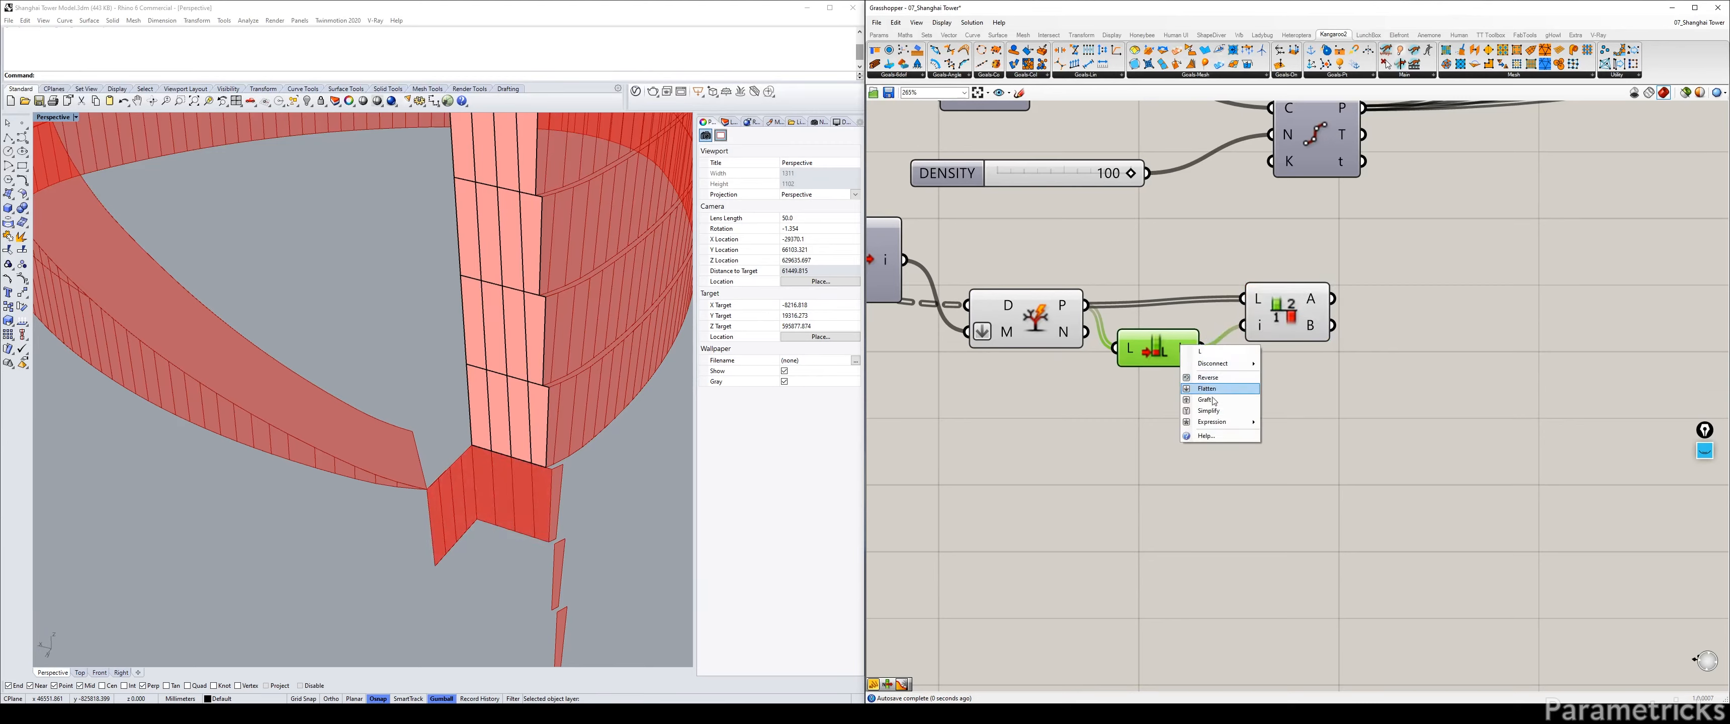
mouse_move(1233, 424)
left_click(1303, 435)
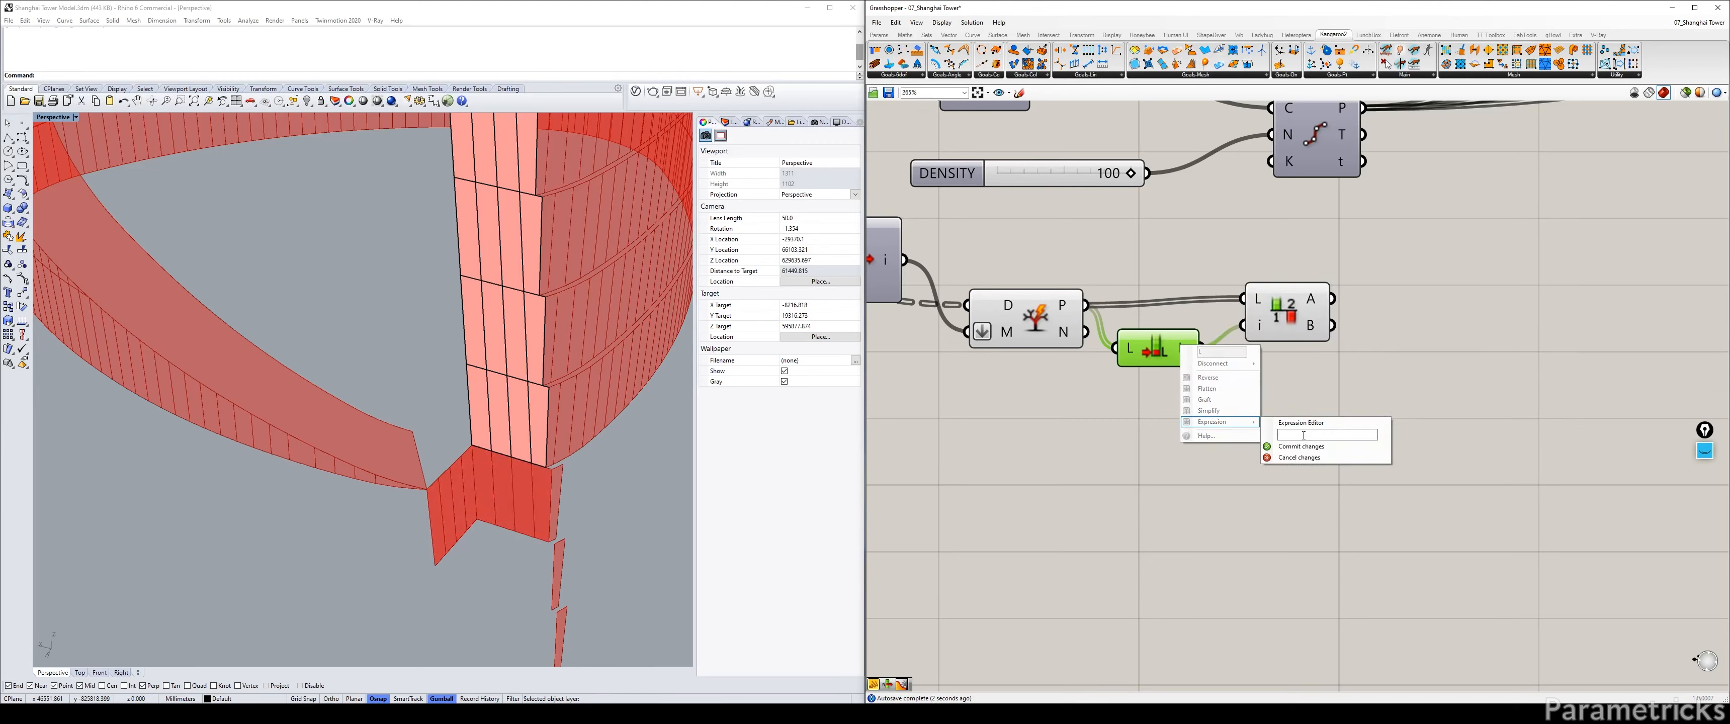
Commit the expression on List Length's output and feed Split List's B output into a new geometry parameter.
left_click(1300, 446)
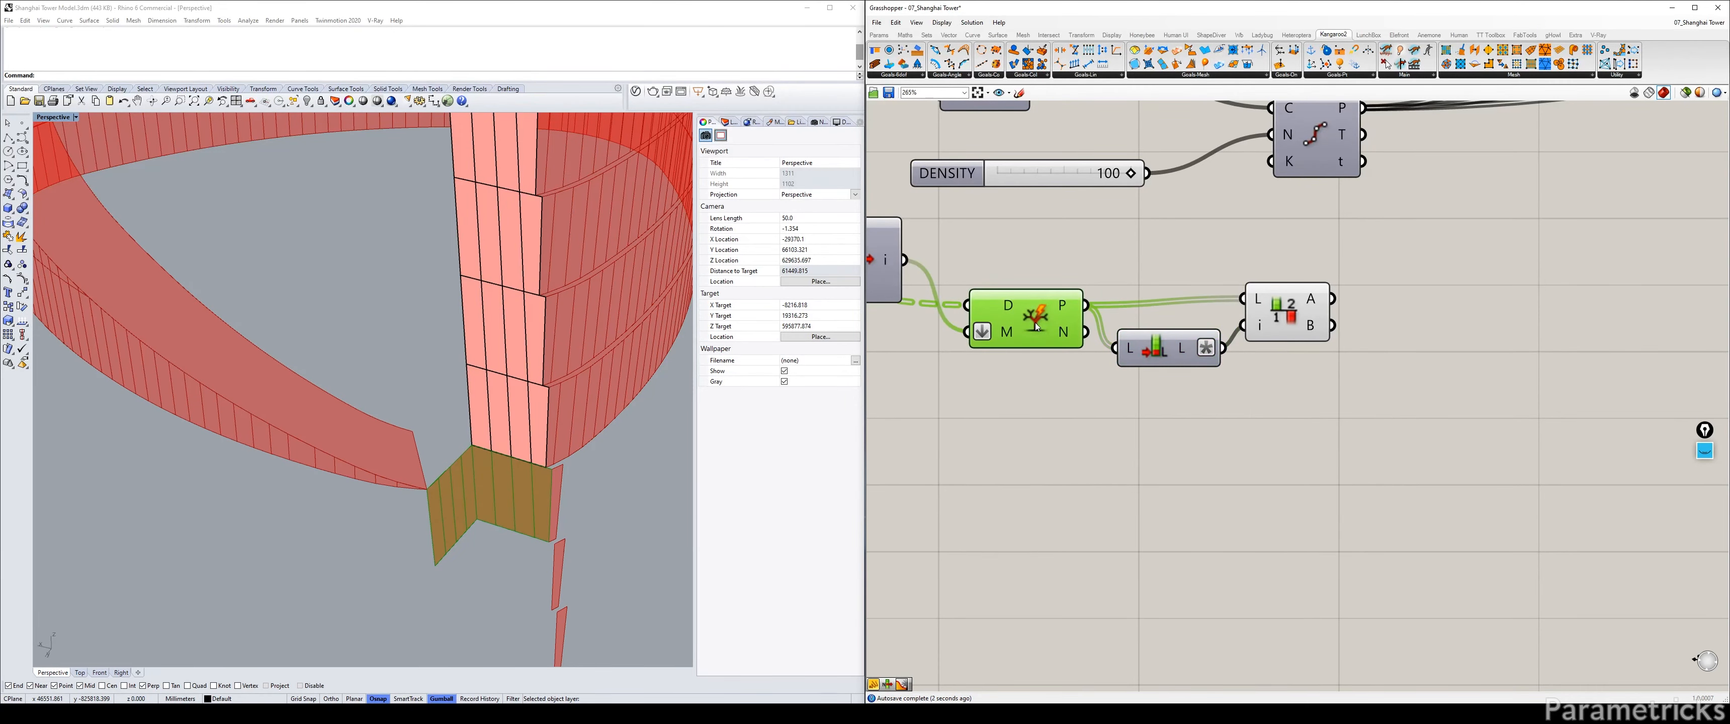
right_click_drag(1357, 372, 1166, 397)
double_click(1167, 397)
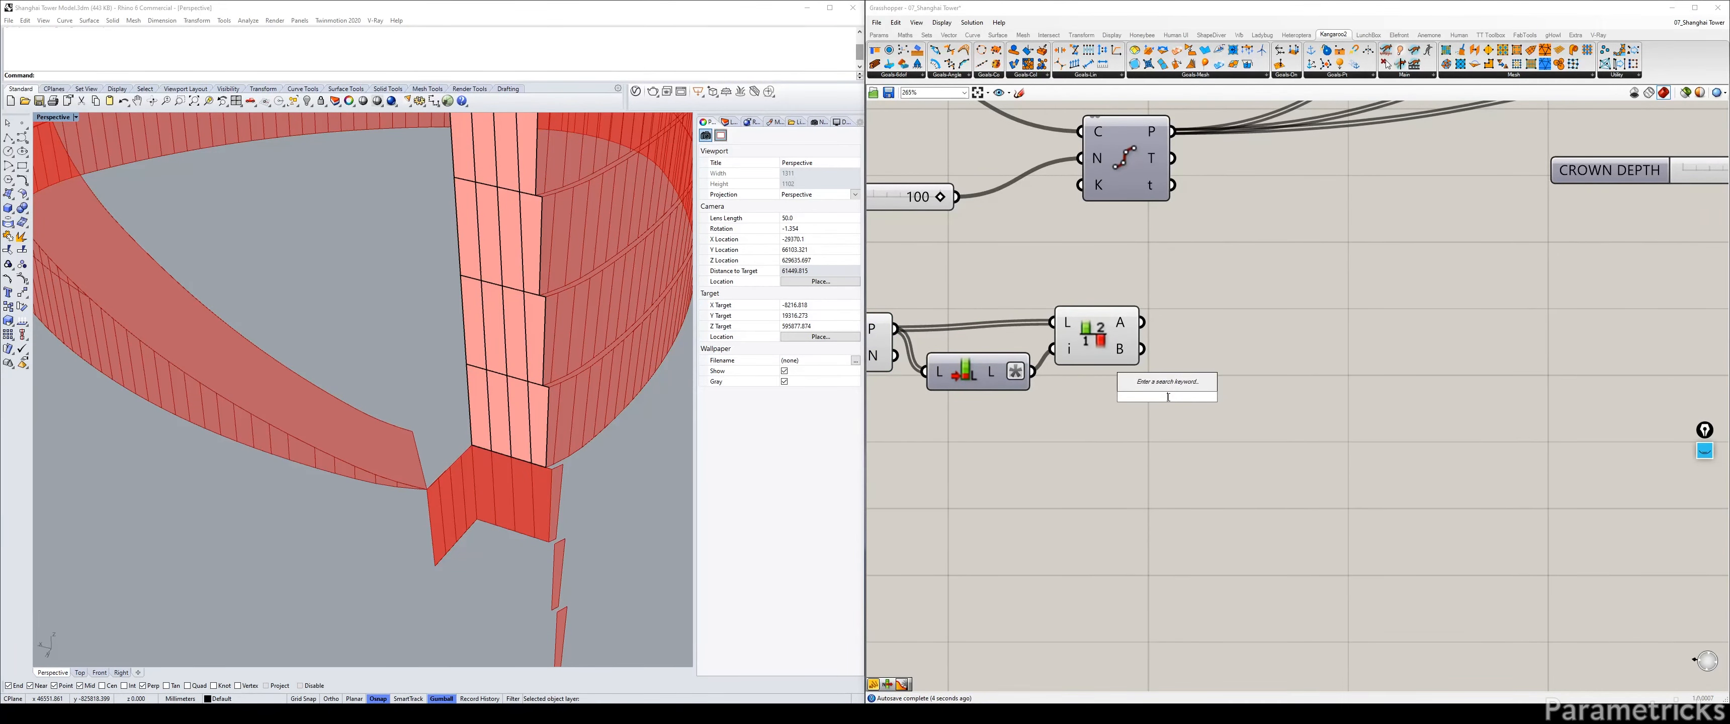
type("crv")
key("Return")
mouse_move(1168, 396)
left_mouse_down()
mouse_move(1200, 342)
mouse_move(1158, 326)
mouse_move(1185, 365)
left_mouse_up()
left_click(1107, 332)
right_click_drag(995, 378, 1059, 386)
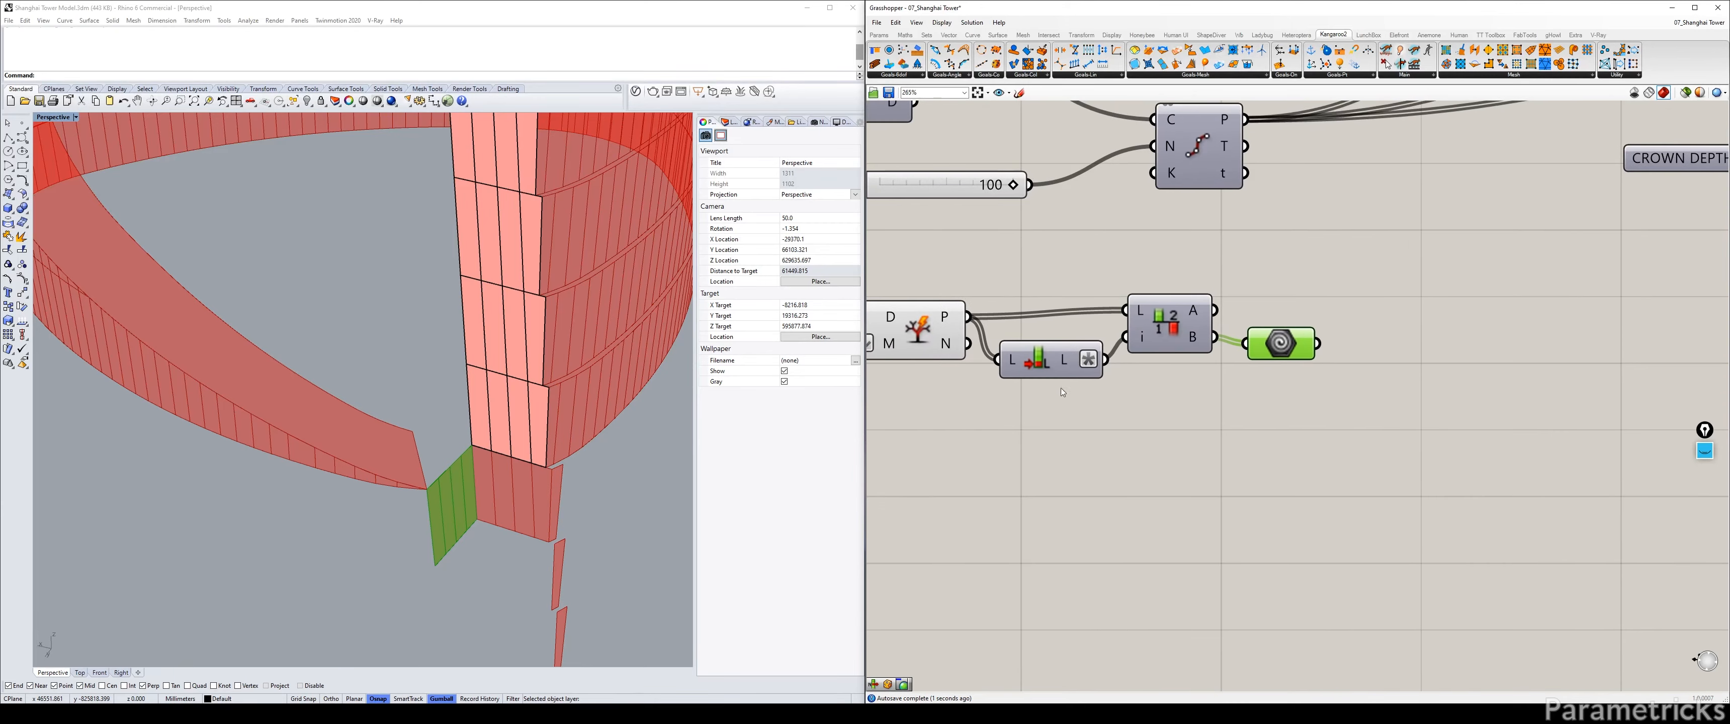
Add a Deconstruct Brep component and feed it from the geometry parameter.
right_click_drag(1171, 326, 941, 356)
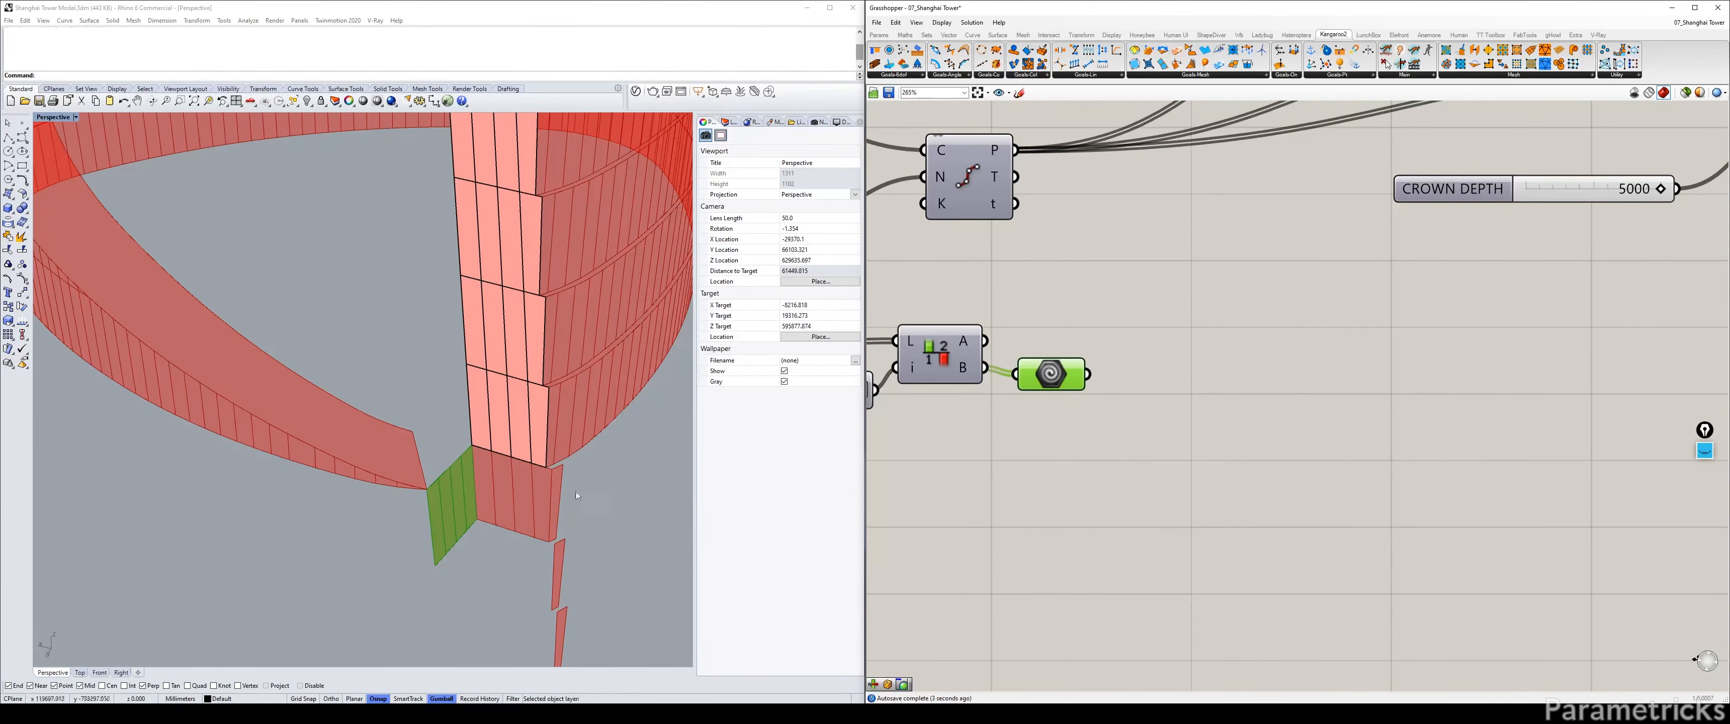
double_click(1192, 410)
type("DE")
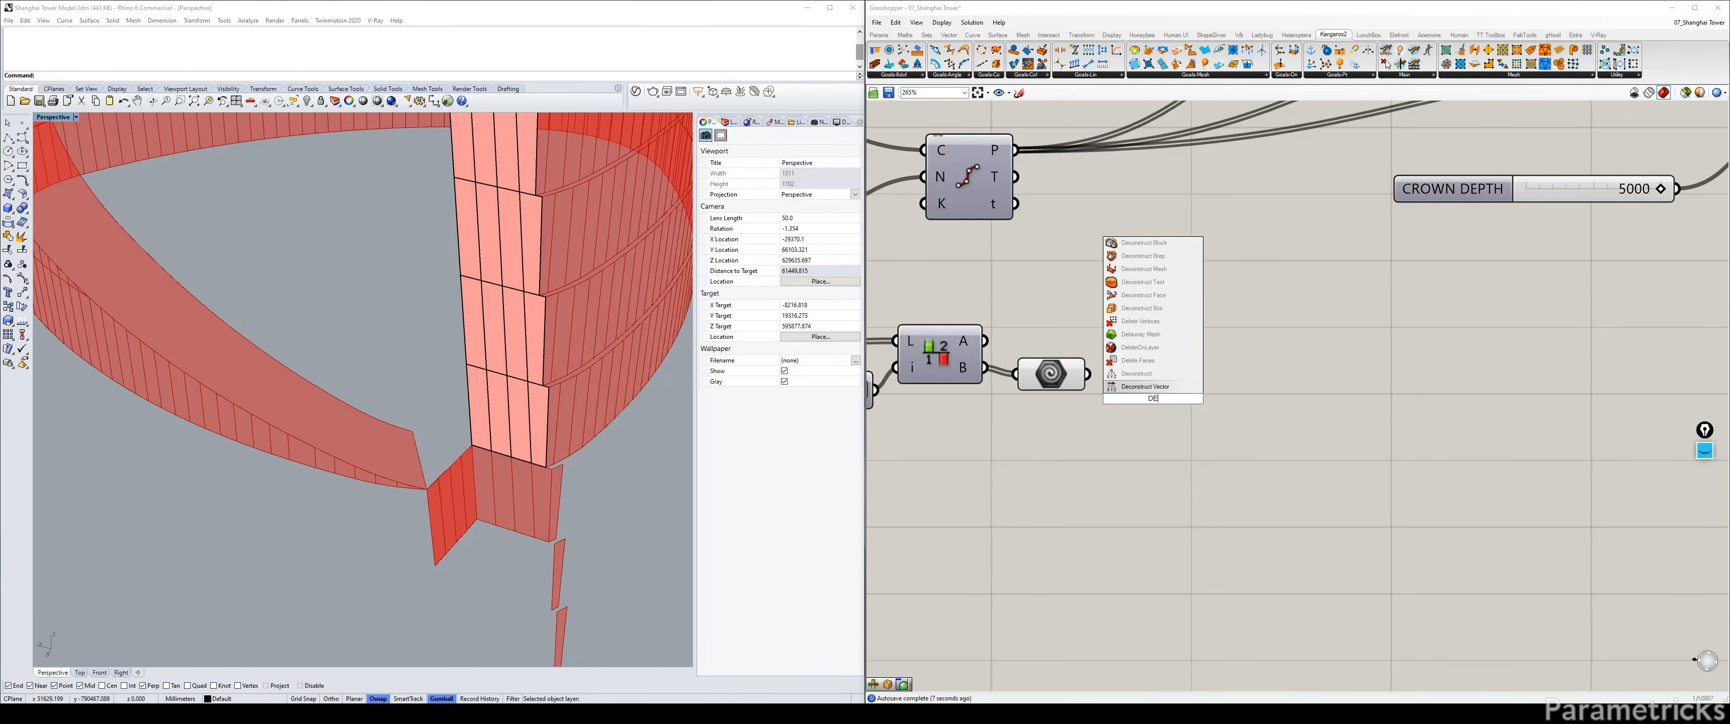
type(" BRE")
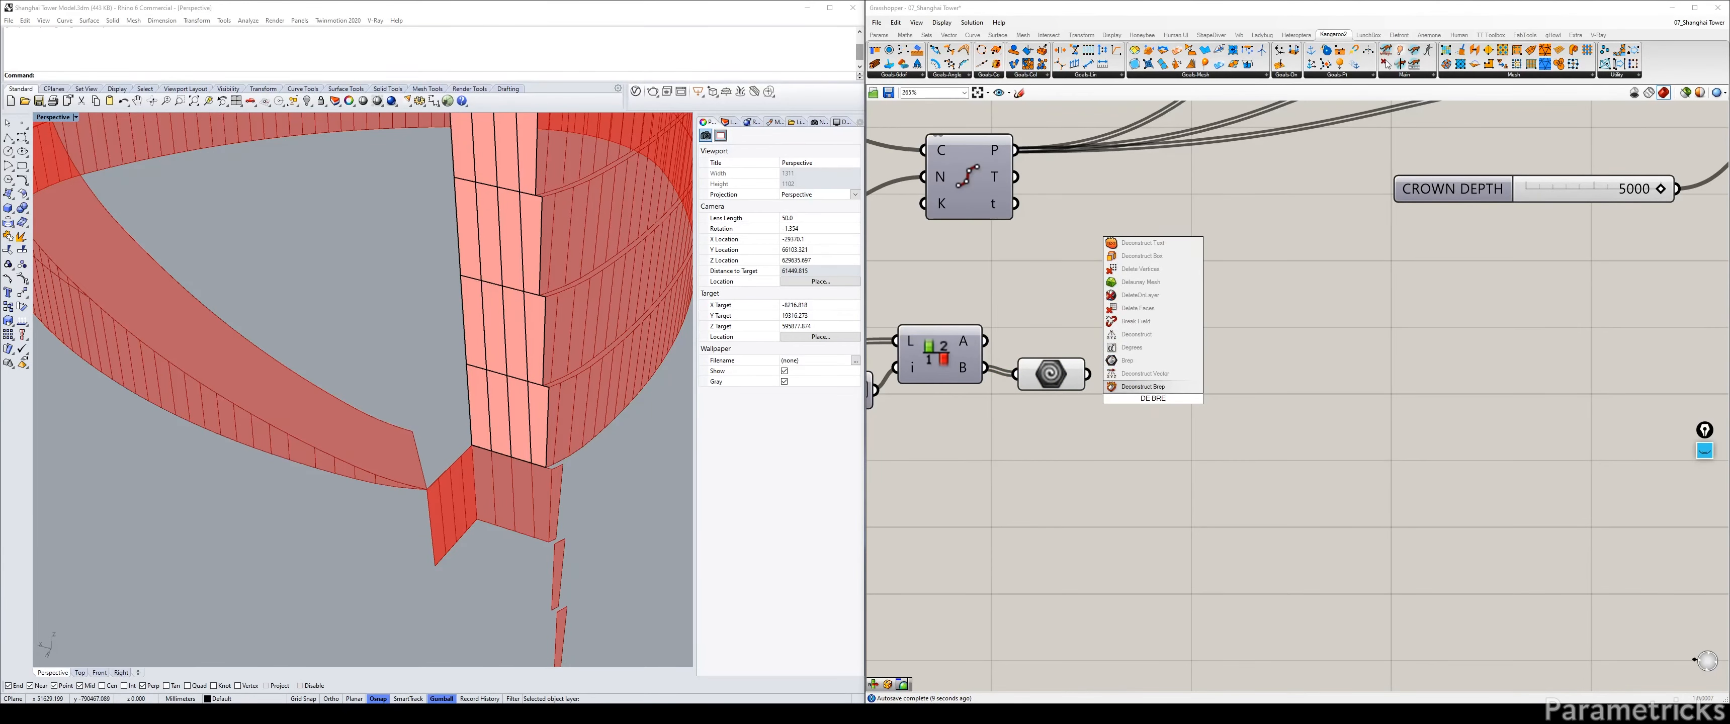
key("Return")
left_click_drag(1087, 374, 1108, 374)
left_click(1146, 376)
left_click(1039, 463)
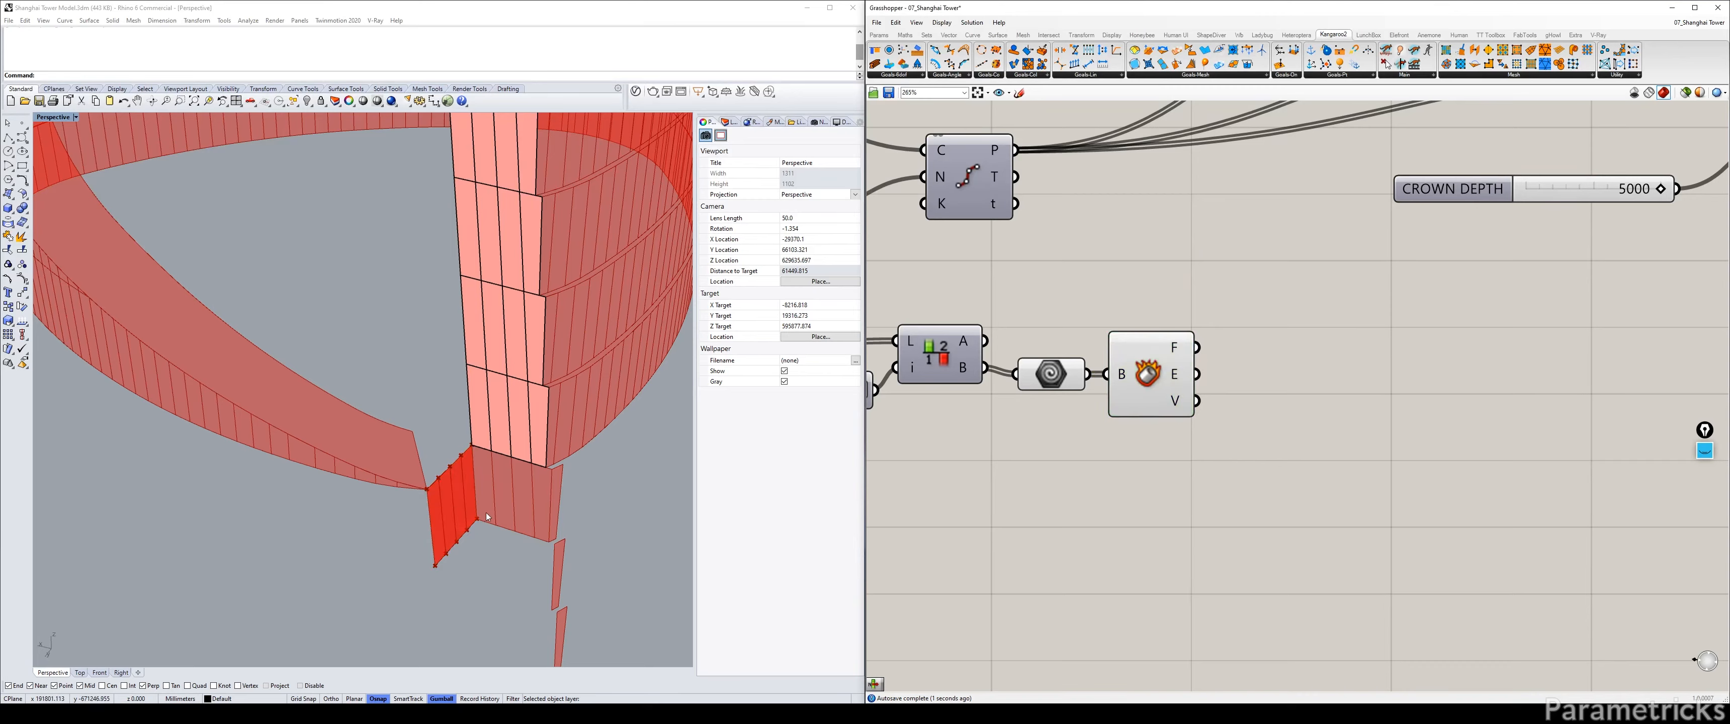
Add an Evaluate Curve component, feed it Deconstruct Brep's edges and reparameterize its curve input.
double_click(1064, 501)
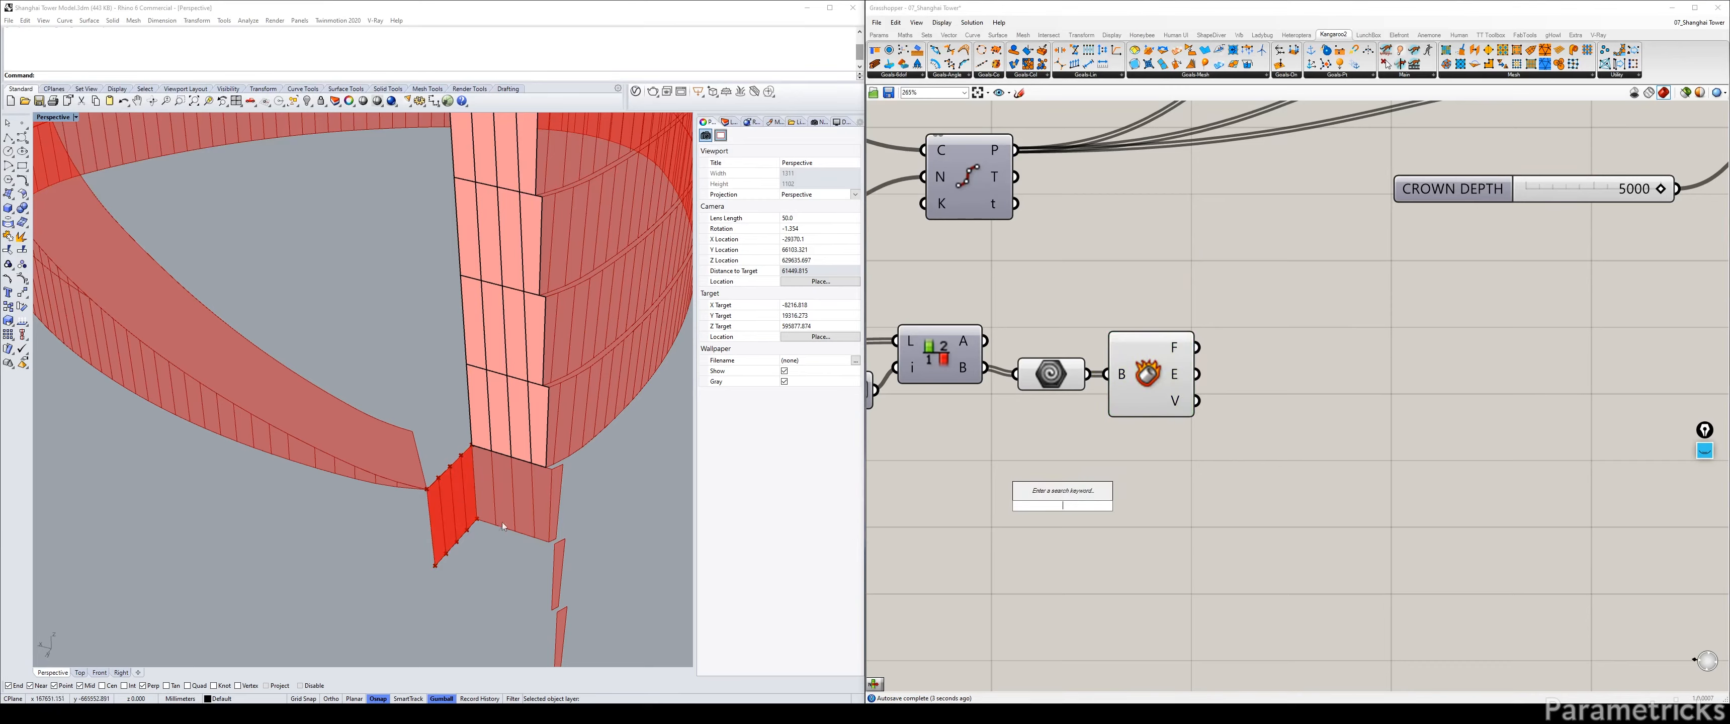
type("CRVE")
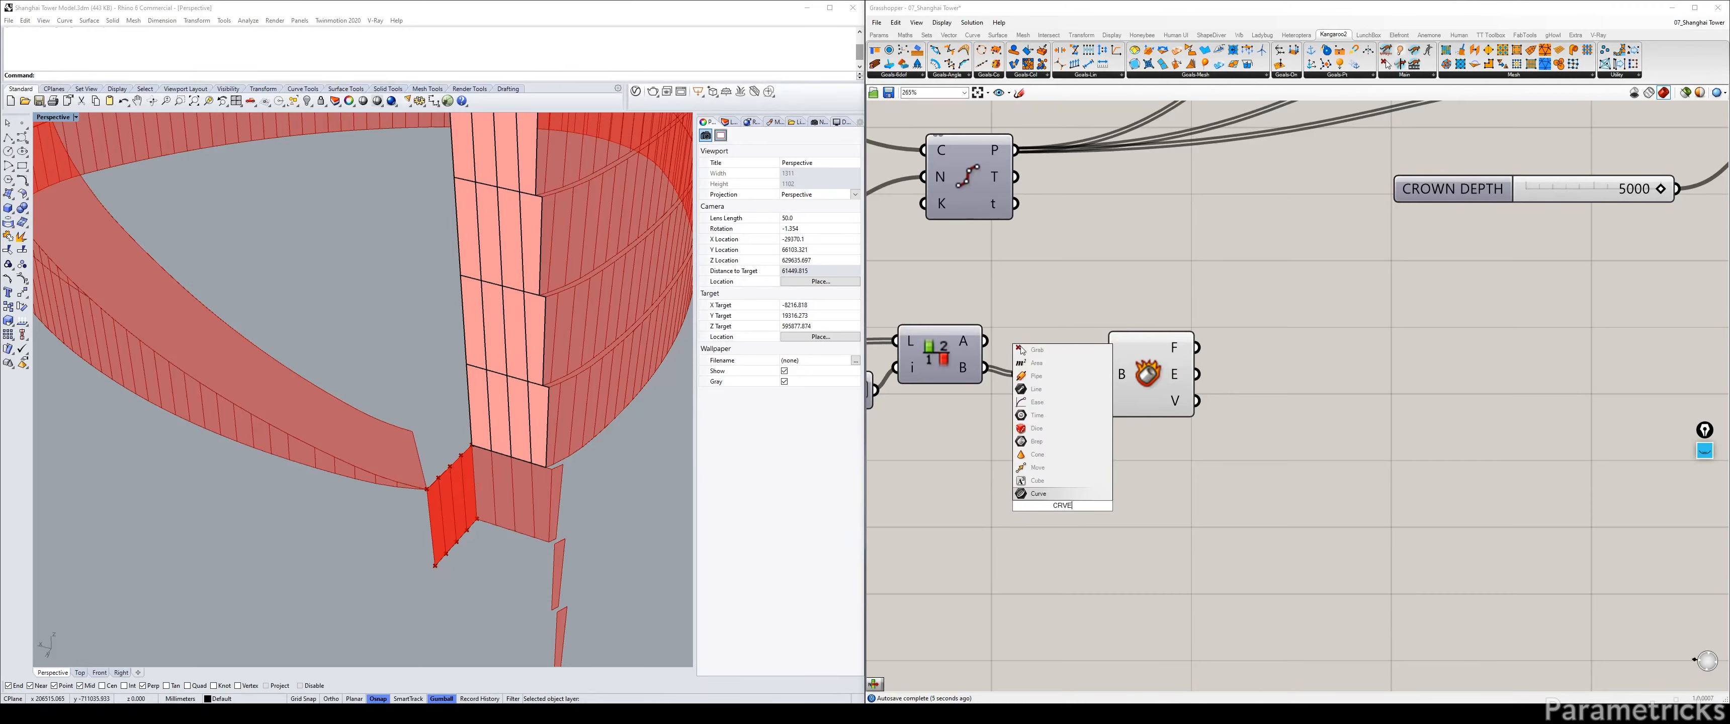
key("BackSpace")
key("BackSpace")
type("V EVAL")
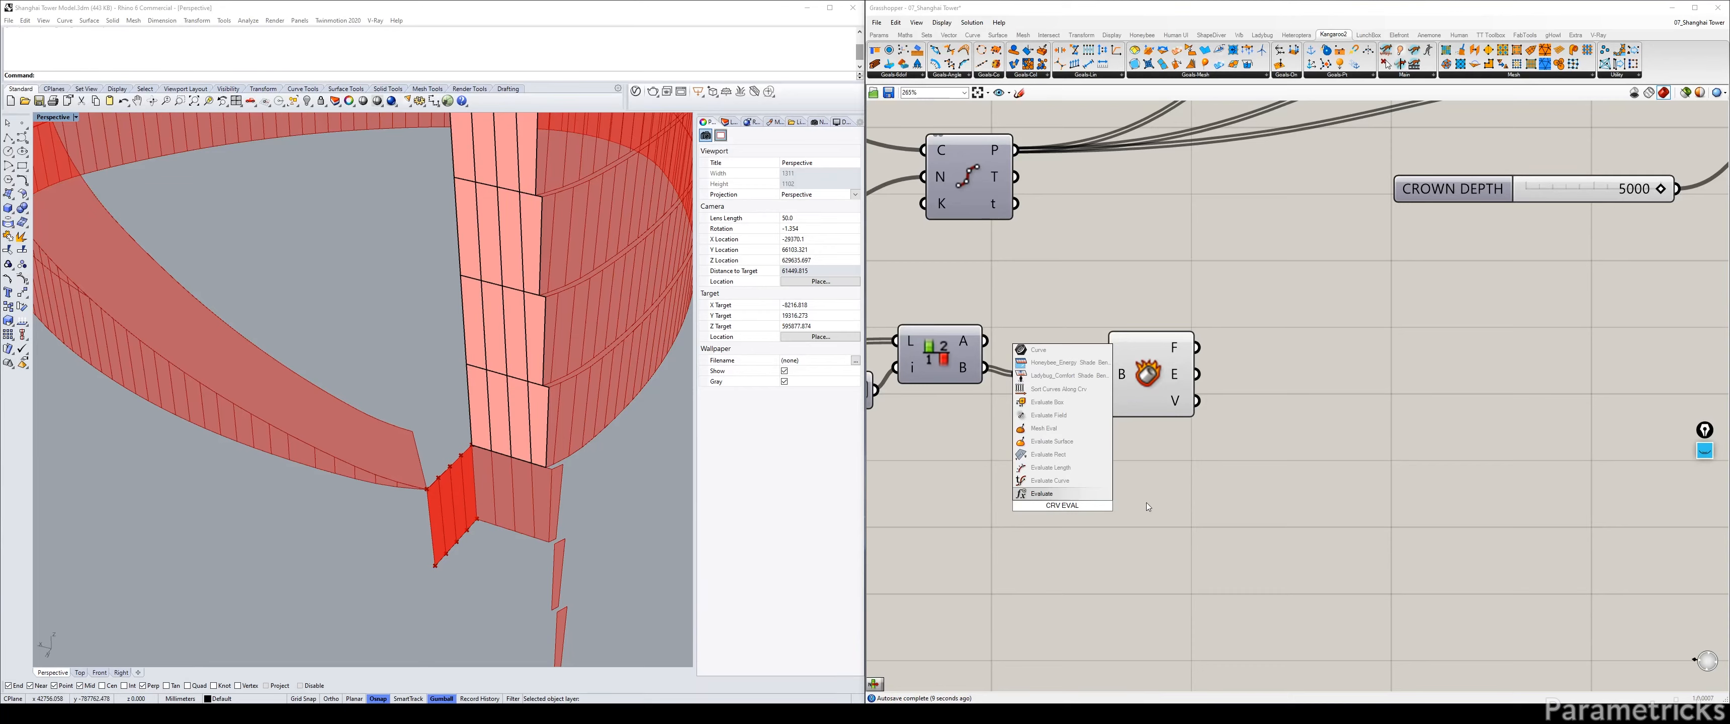
left_click(1061, 480)
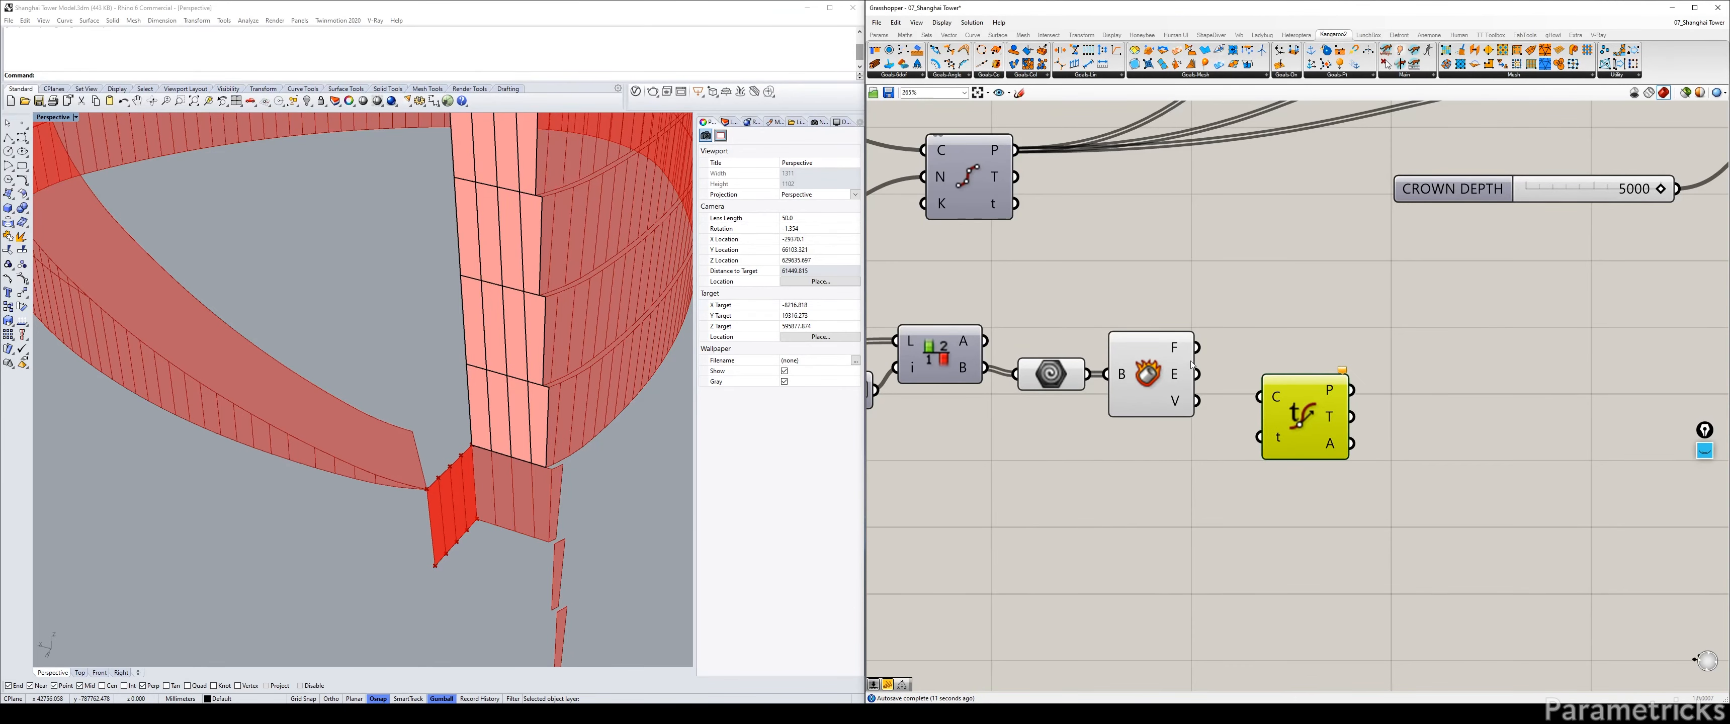
left_click_drag(1196, 374, 1260, 396)
right_click(1277, 395)
left_click(1280, 508)
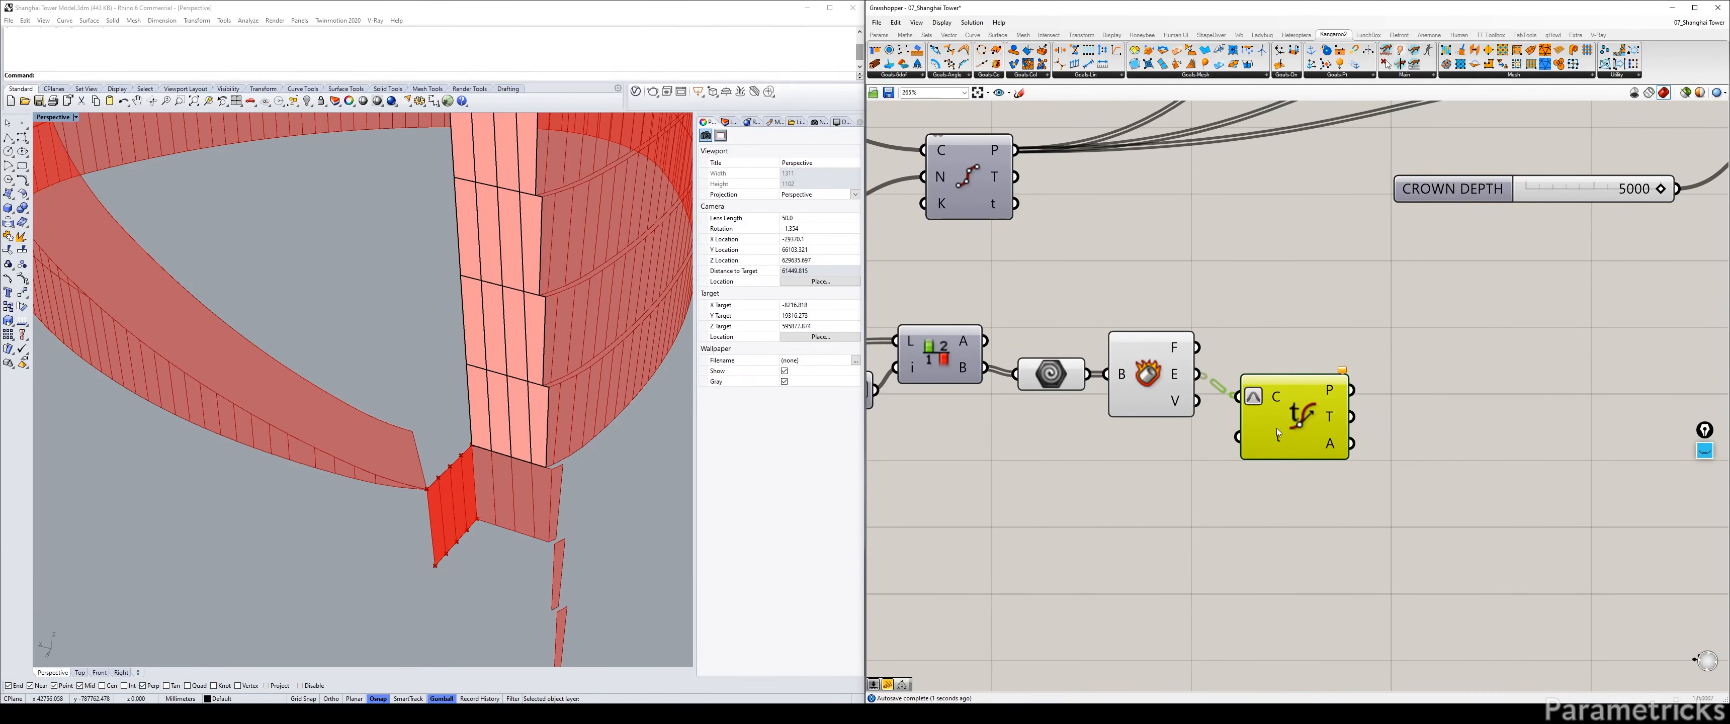
Set Evaluate Curve's t input to 0.
right_click(1278, 434)
mouse_move(1336, 550)
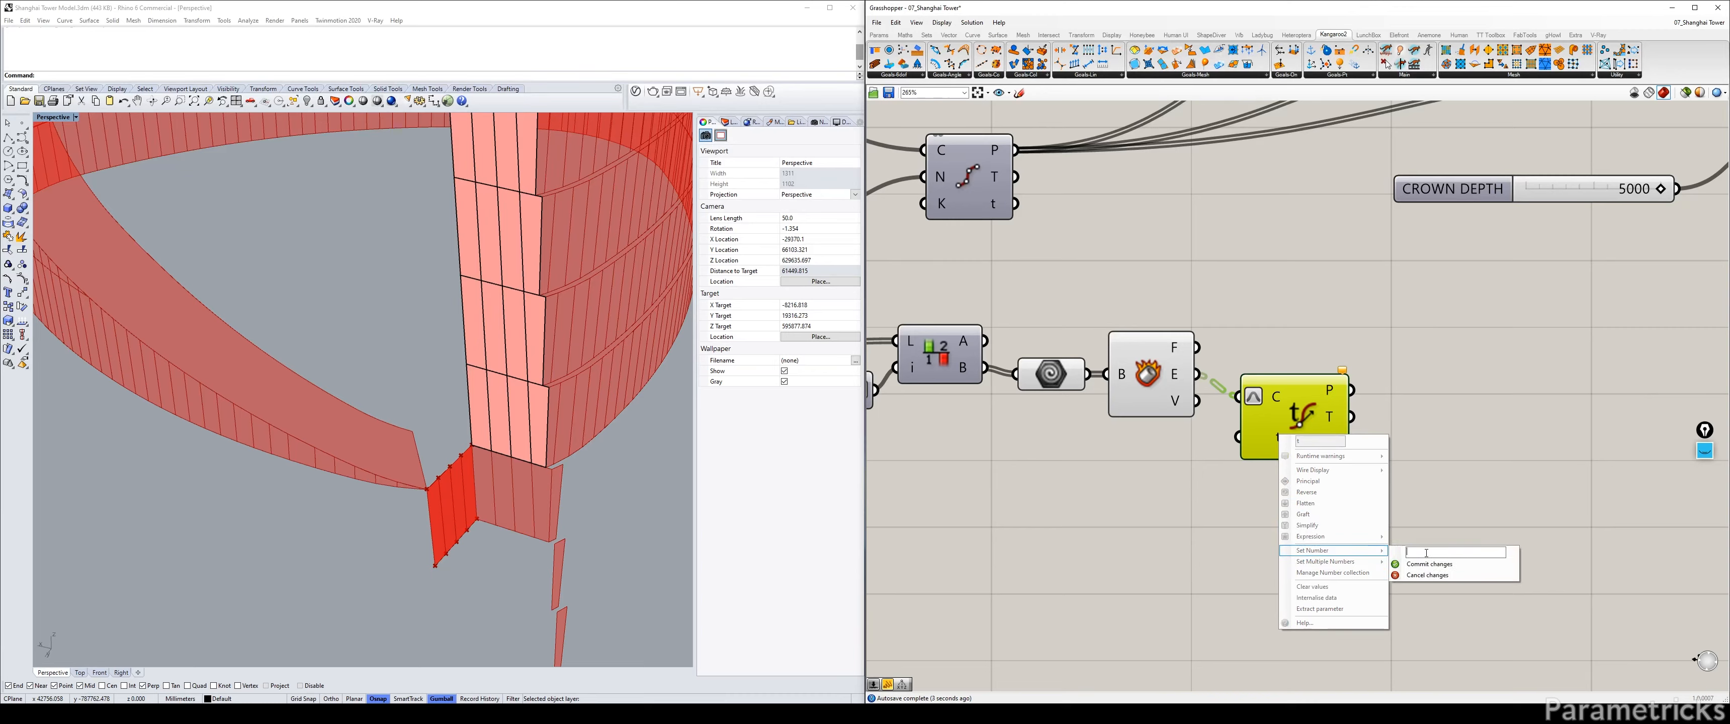
key("Return")
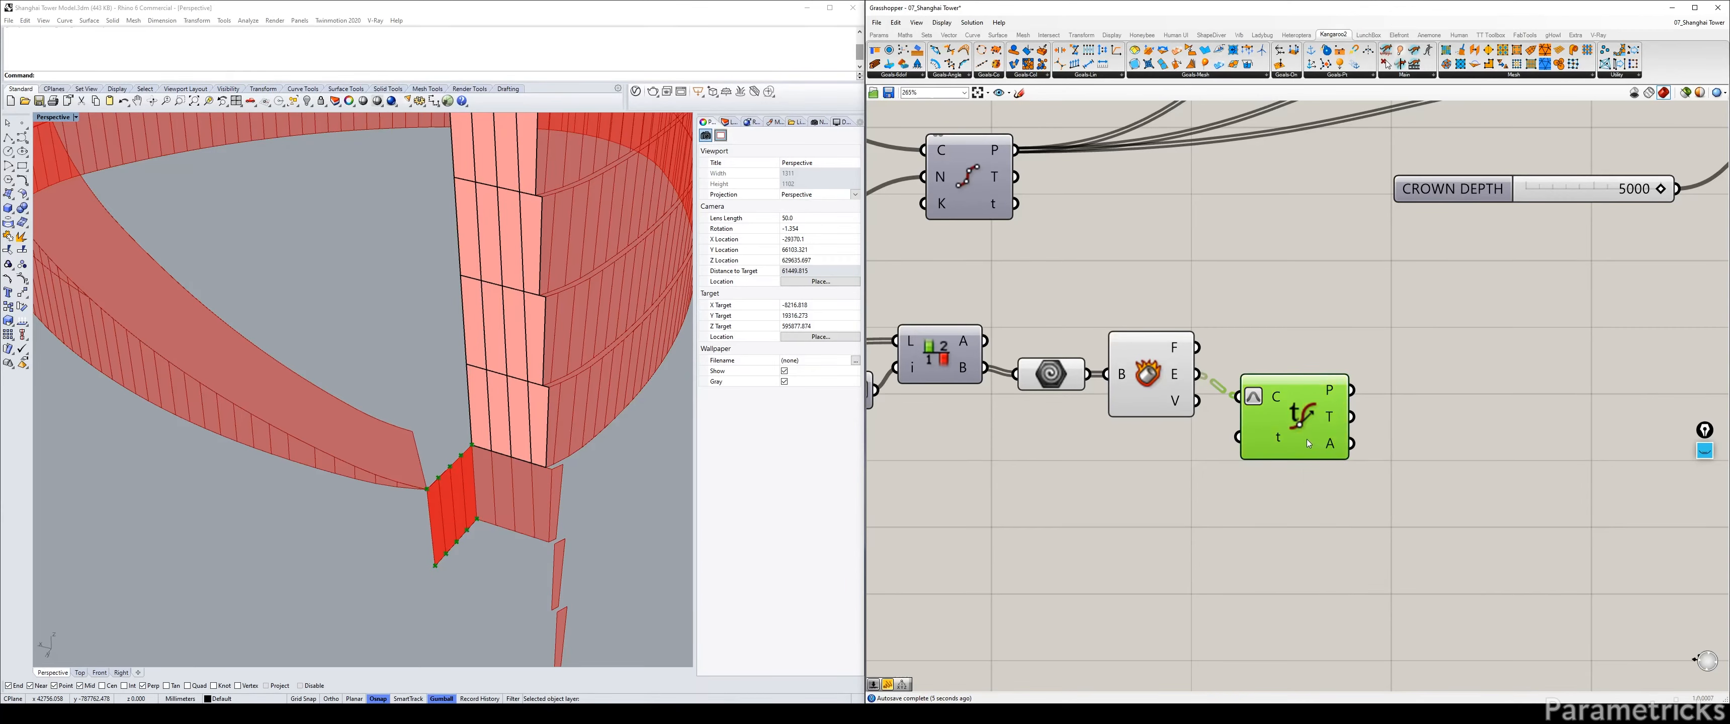
Arrange the geometry parameter, Deconstruct Brep and Evaluate Curve components closely in one aligned row.
left_click_drag(1307, 439, 1284, 416)
left_click(1159, 384)
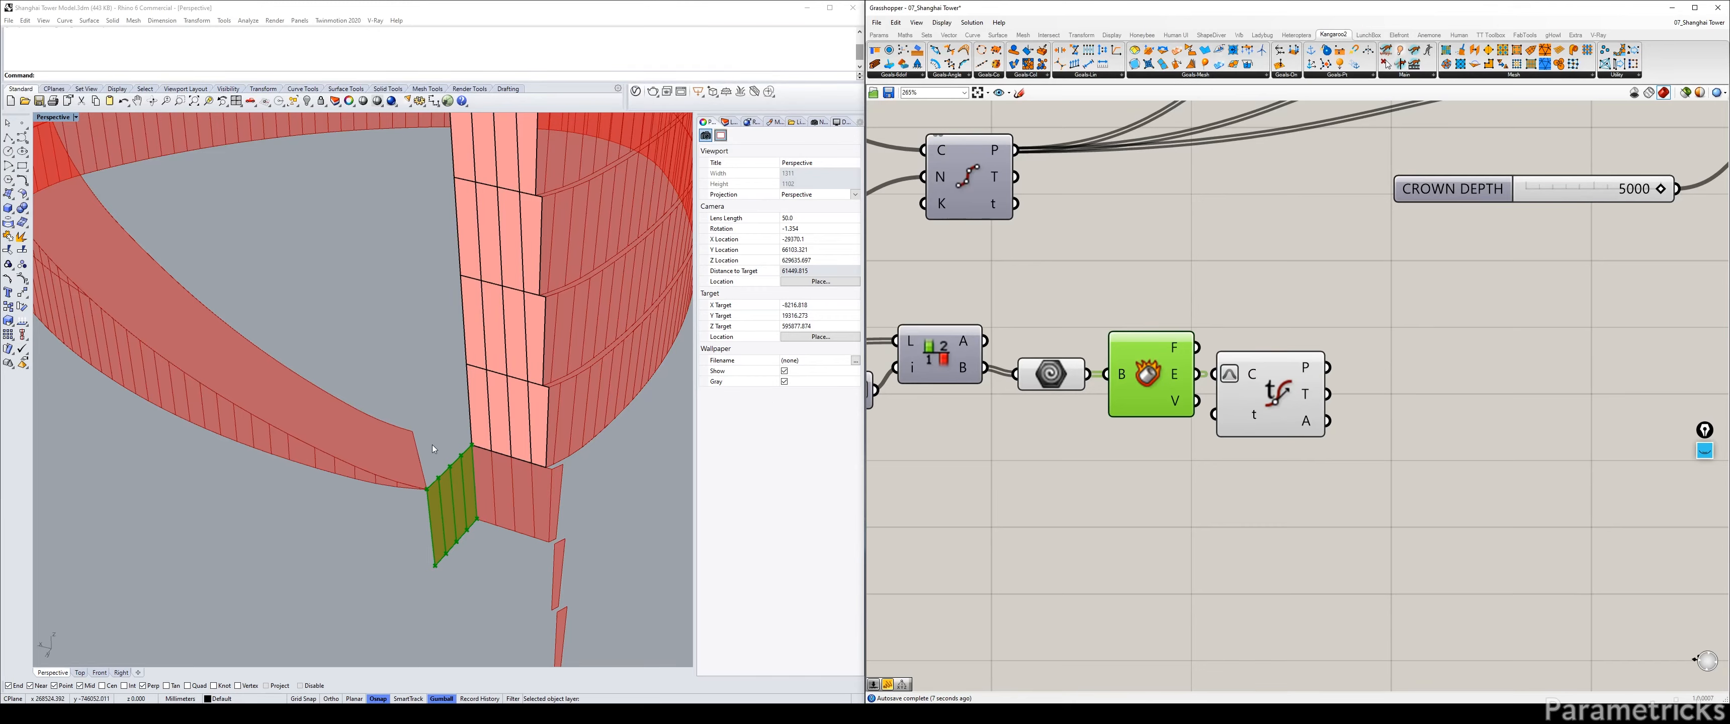
right_click_drag(1169, 369, 1067, 336)
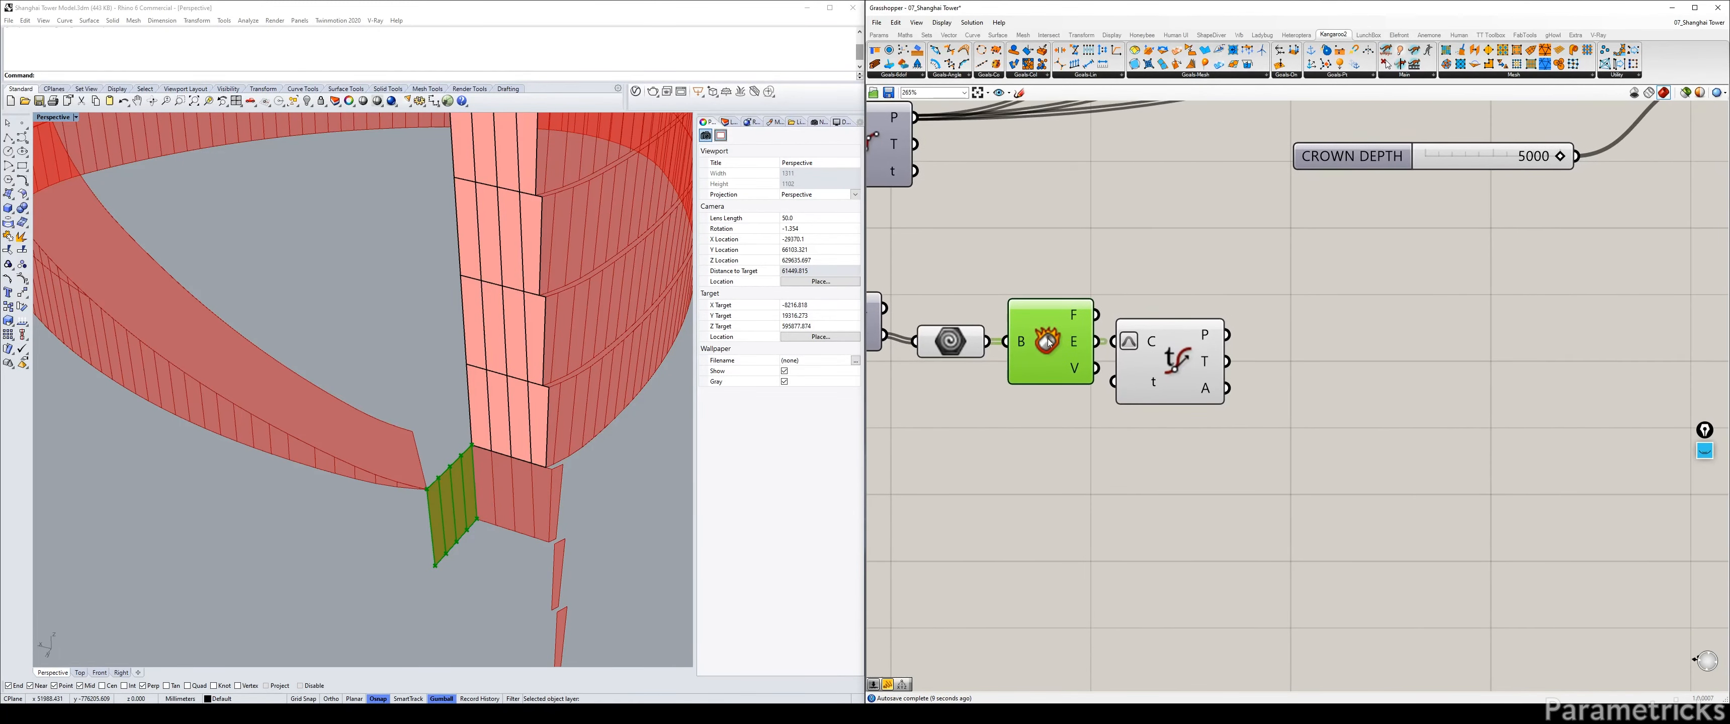
right_click_drag(1057, 390, 1177, 372)
left_click_drag(1070, 326, 1058, 319)
left_click_drag(1191, 322, 1182, 314)
left_click_drag(1302, 344, 1306, 337)
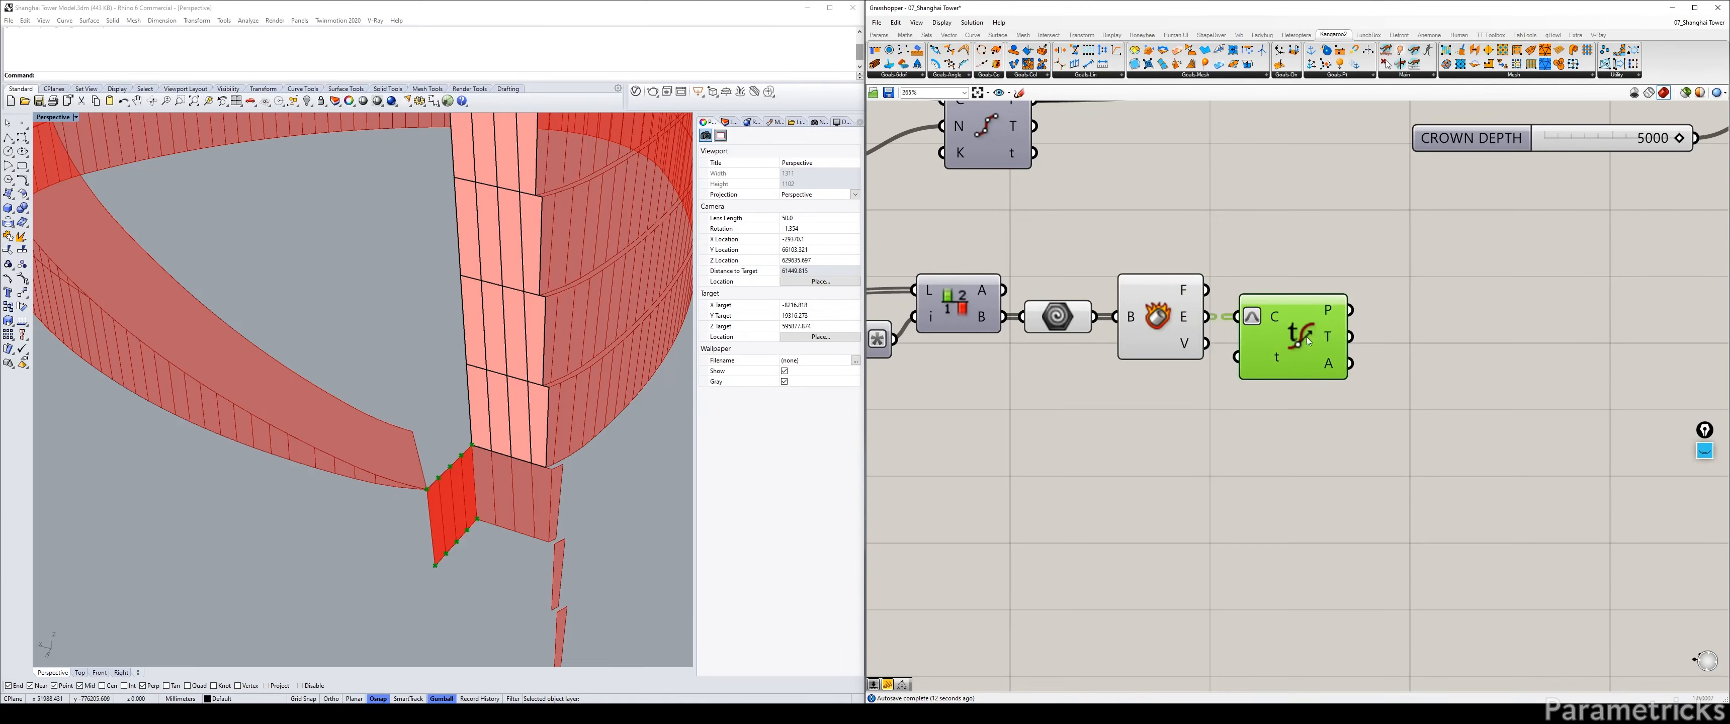
Set Evaluate Curve's t input to 0.5 and check the edge midpoints on the highlighted panels.
right_click(1276, 362)
mouse_move(1318, 446)
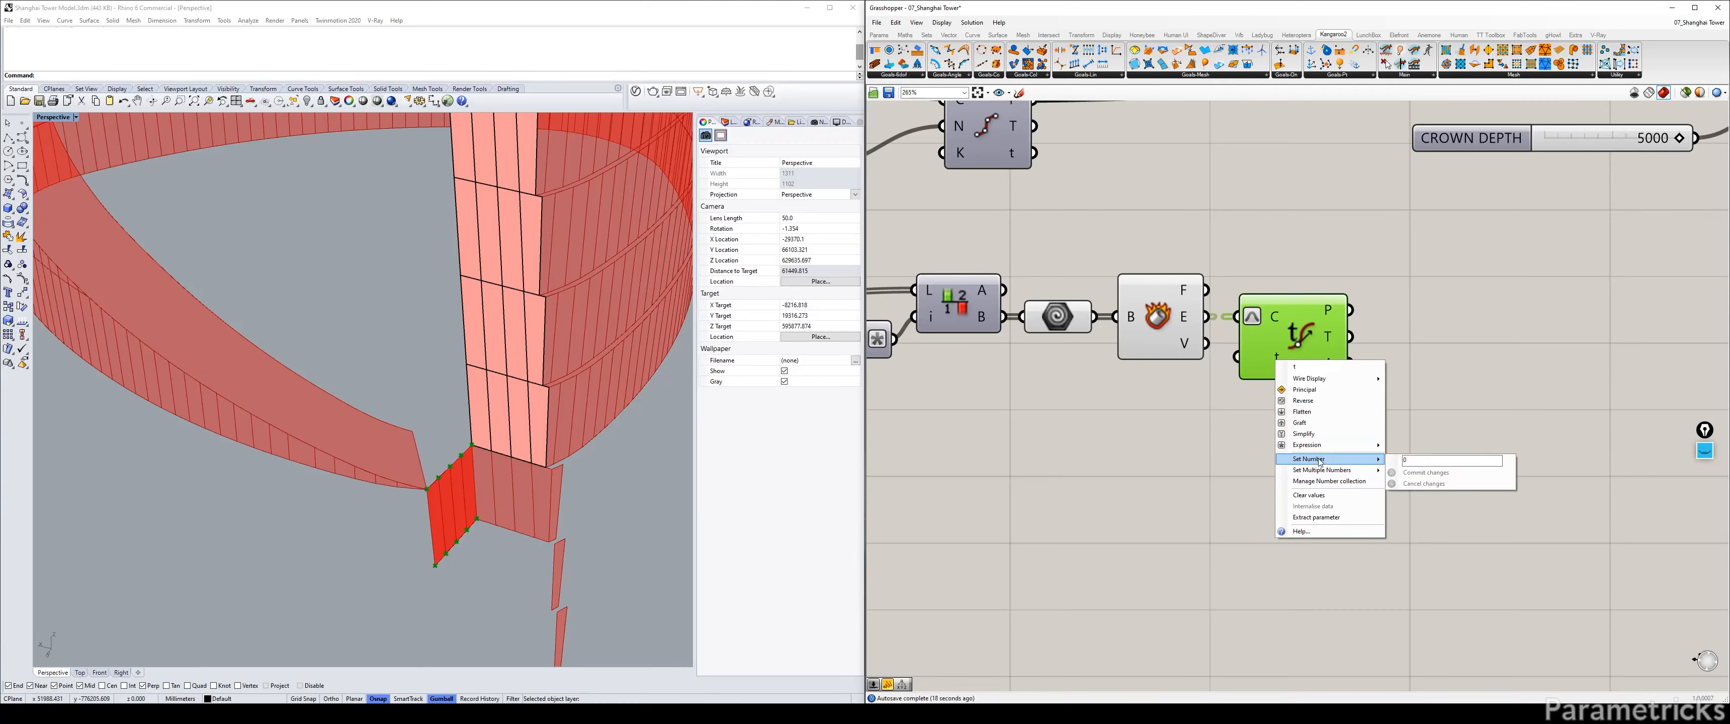
left_click(1447, 460)
type("0.5")
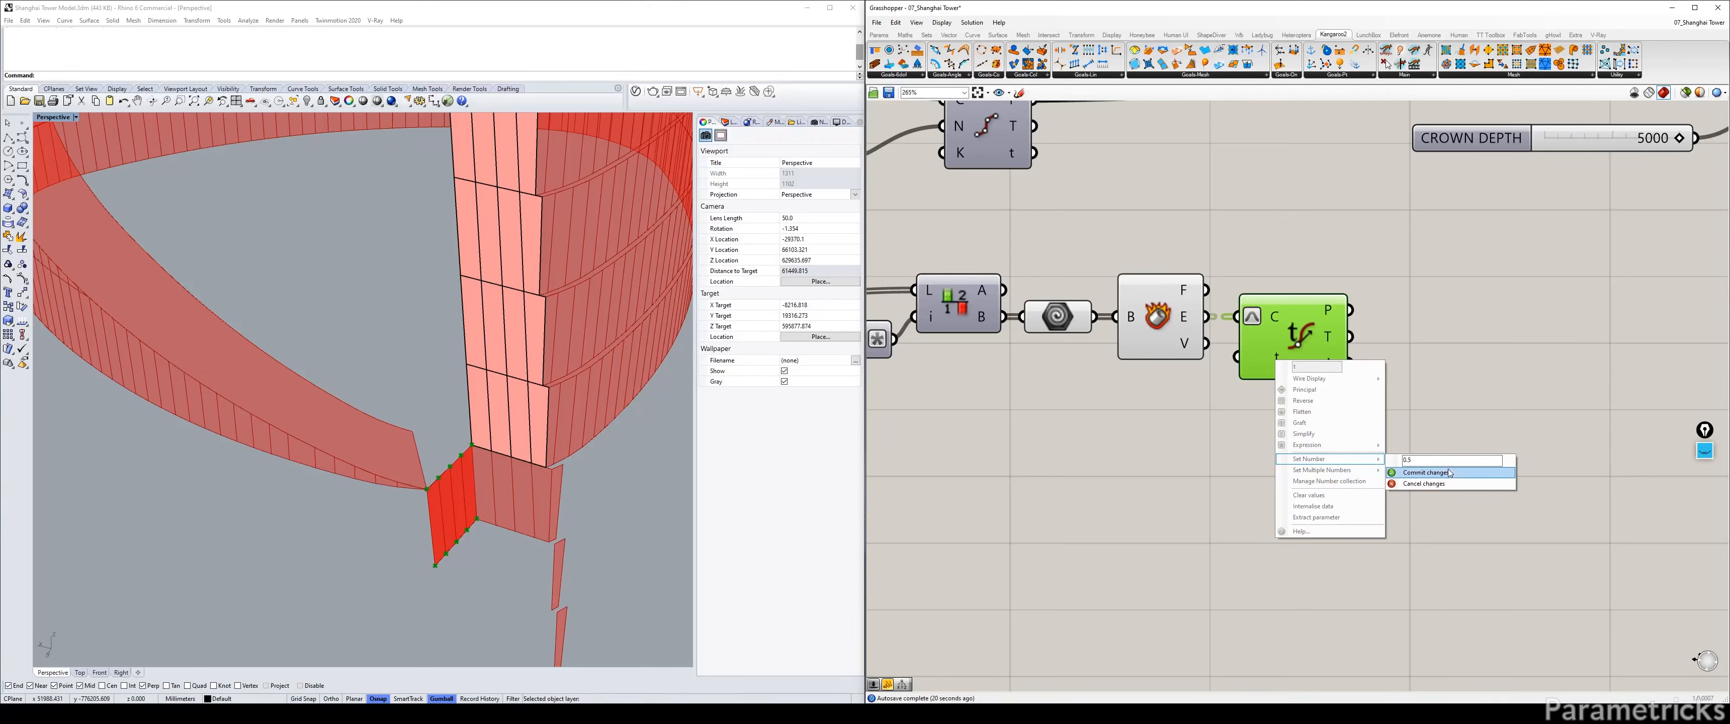
left_click(1449, 472)
left_click(1147, 406)
left_click(1170, 324)
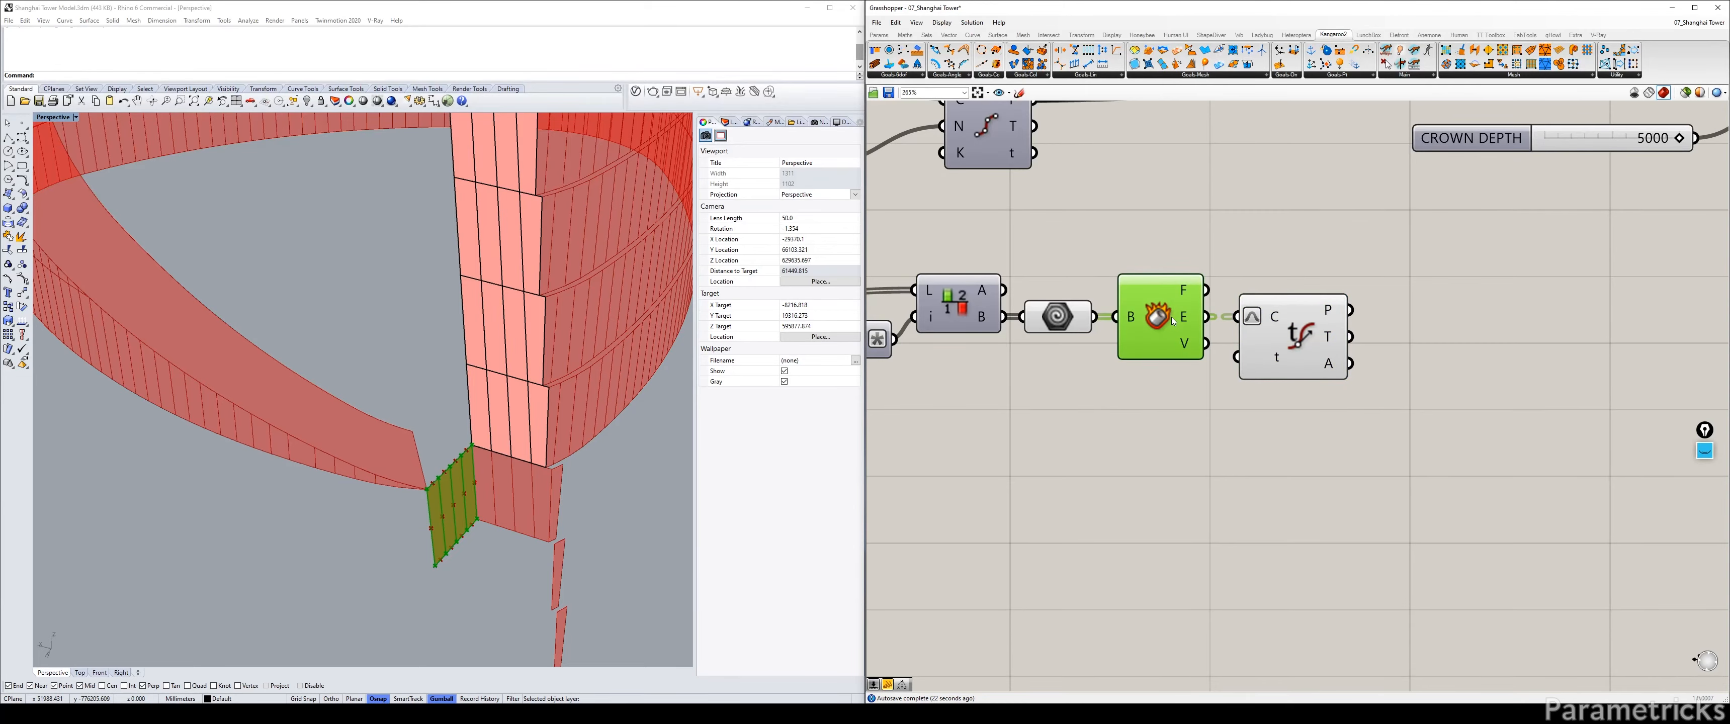
right_click_drag(431, 490, 400, 459)
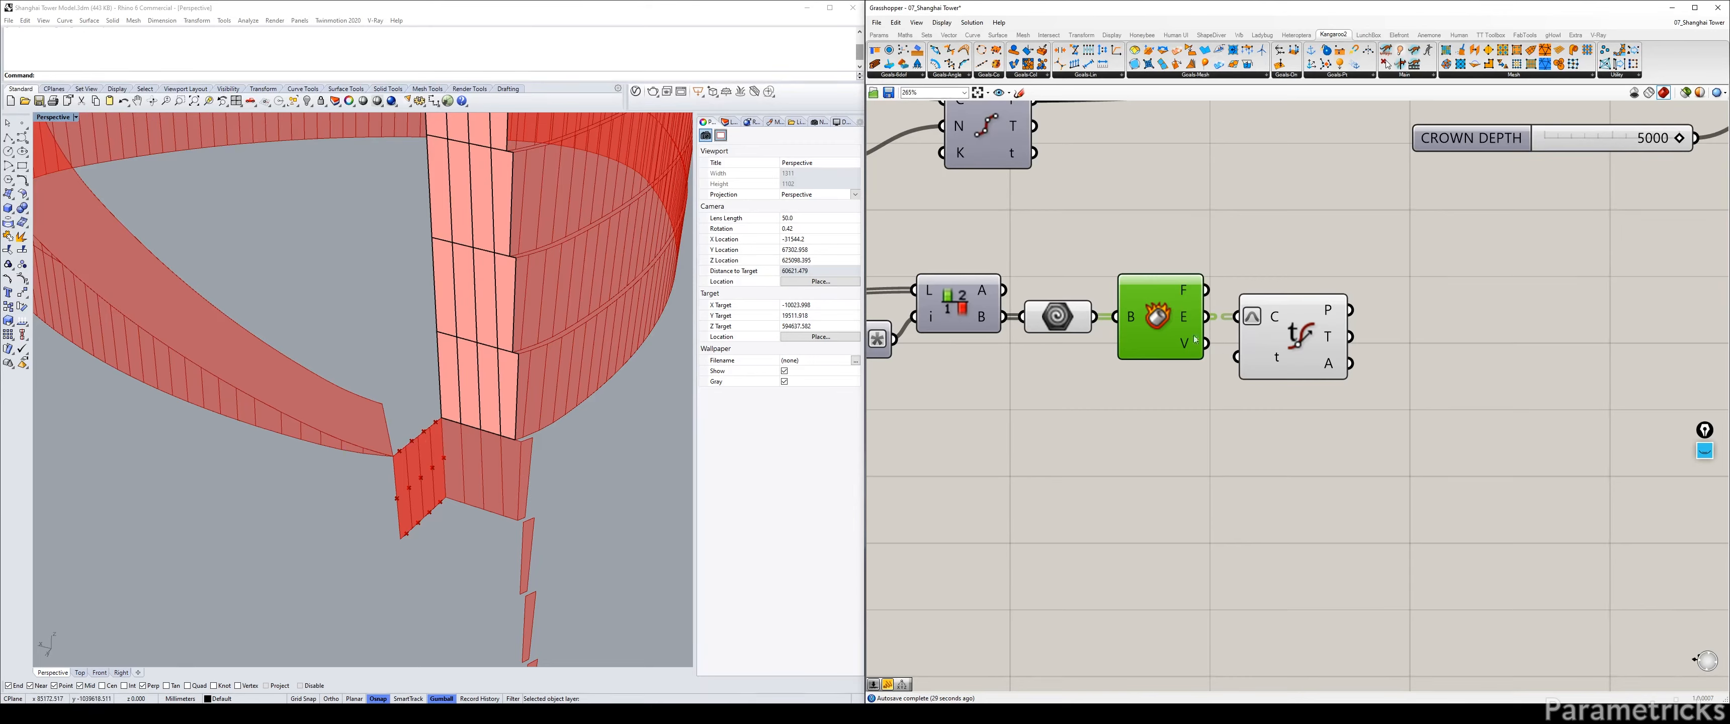
Add a Deconstruct point component, connect Evaluate Curve's point output to it and align it alongside.
double_click(1109, 416)
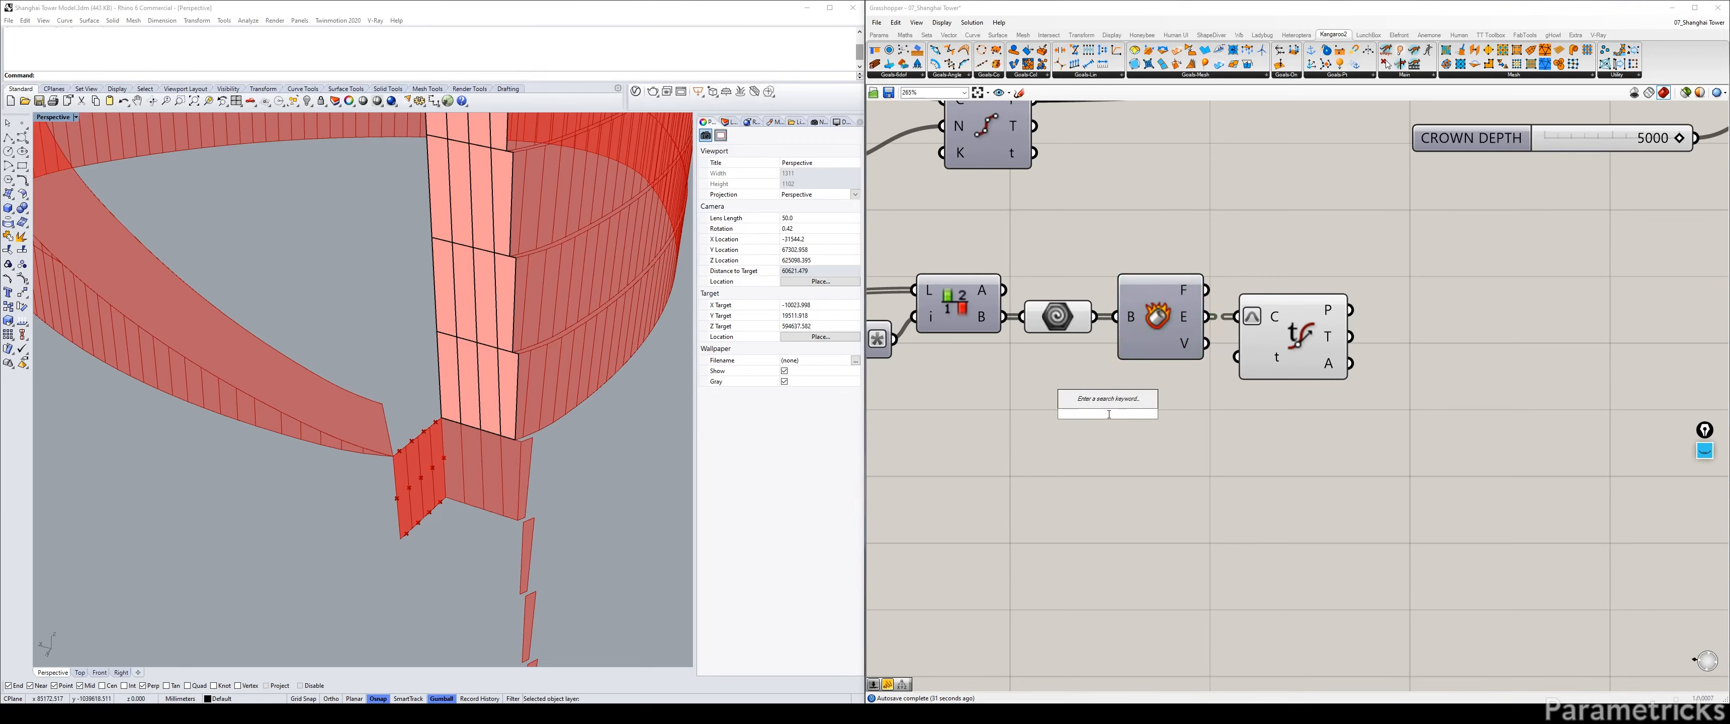
type("DECON B")
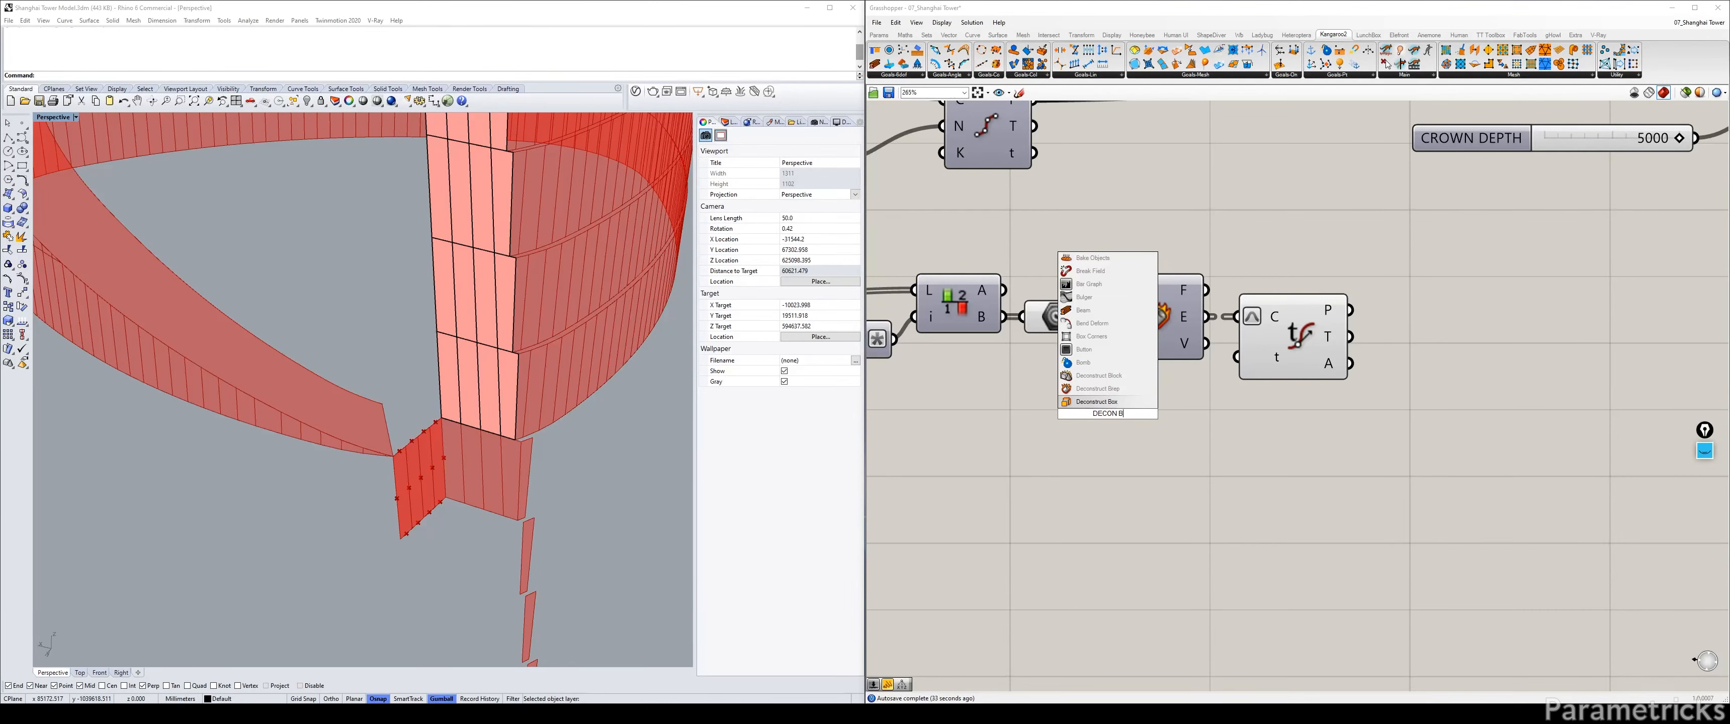
key("BackSpace")
key("BackSpace")
key("BackSpace")
key("BackSpace")
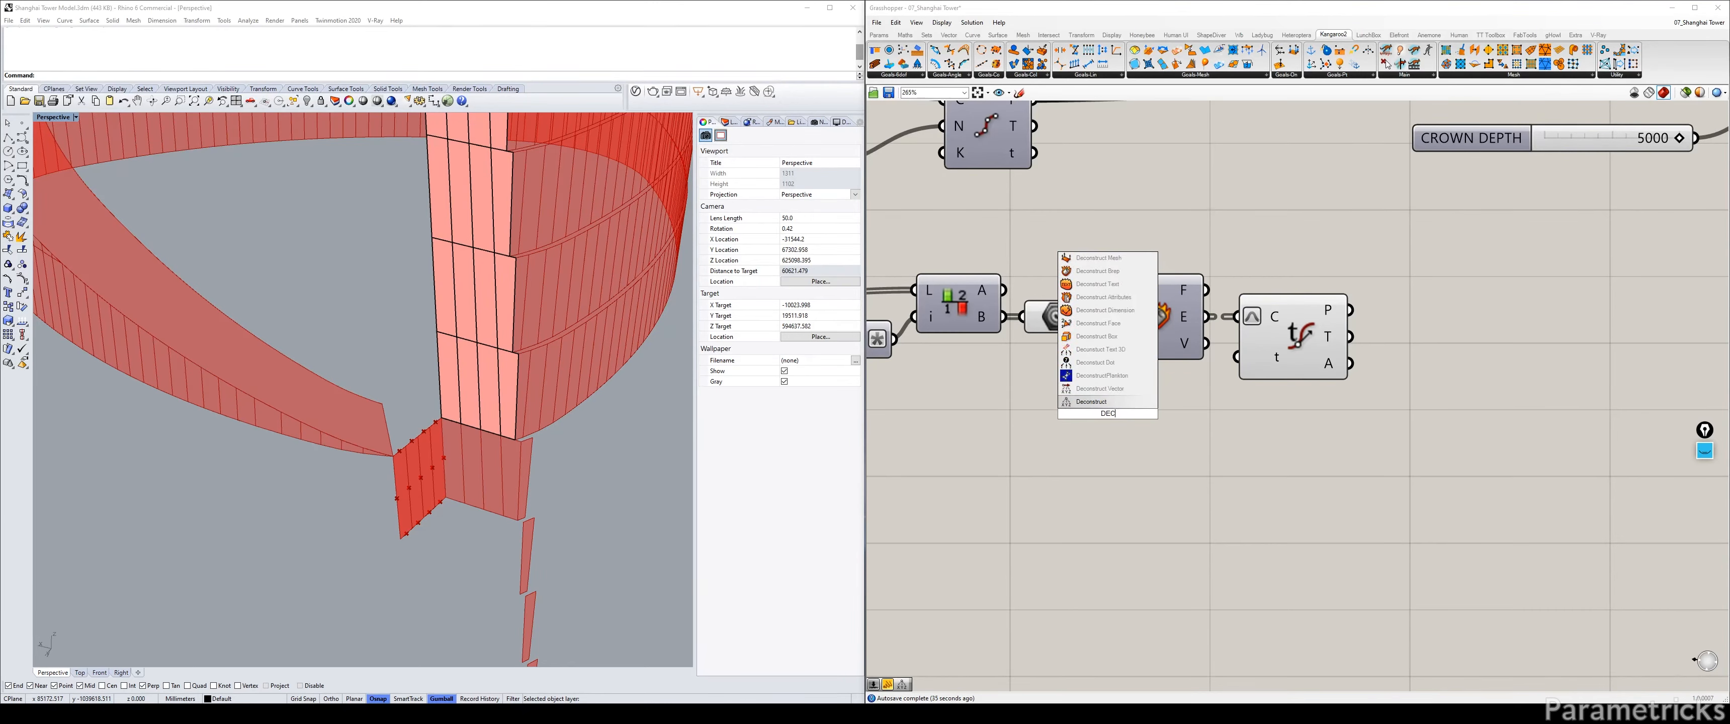
key("Return")
left_click_drag(1109, 414, 1386, 330)
double_click(1309, 420)
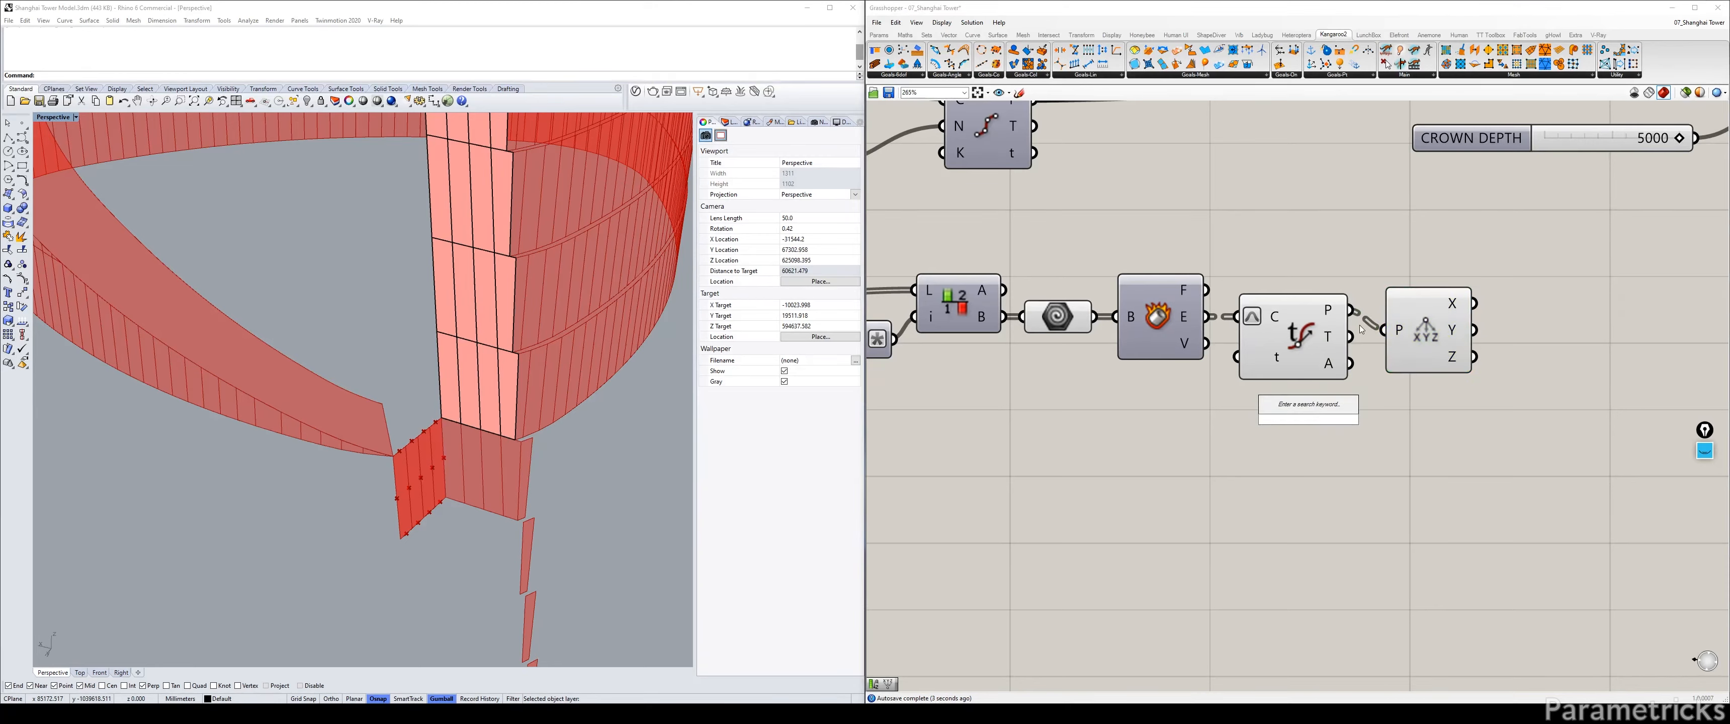
left_click_drag(1430, 316, 1422, 296)
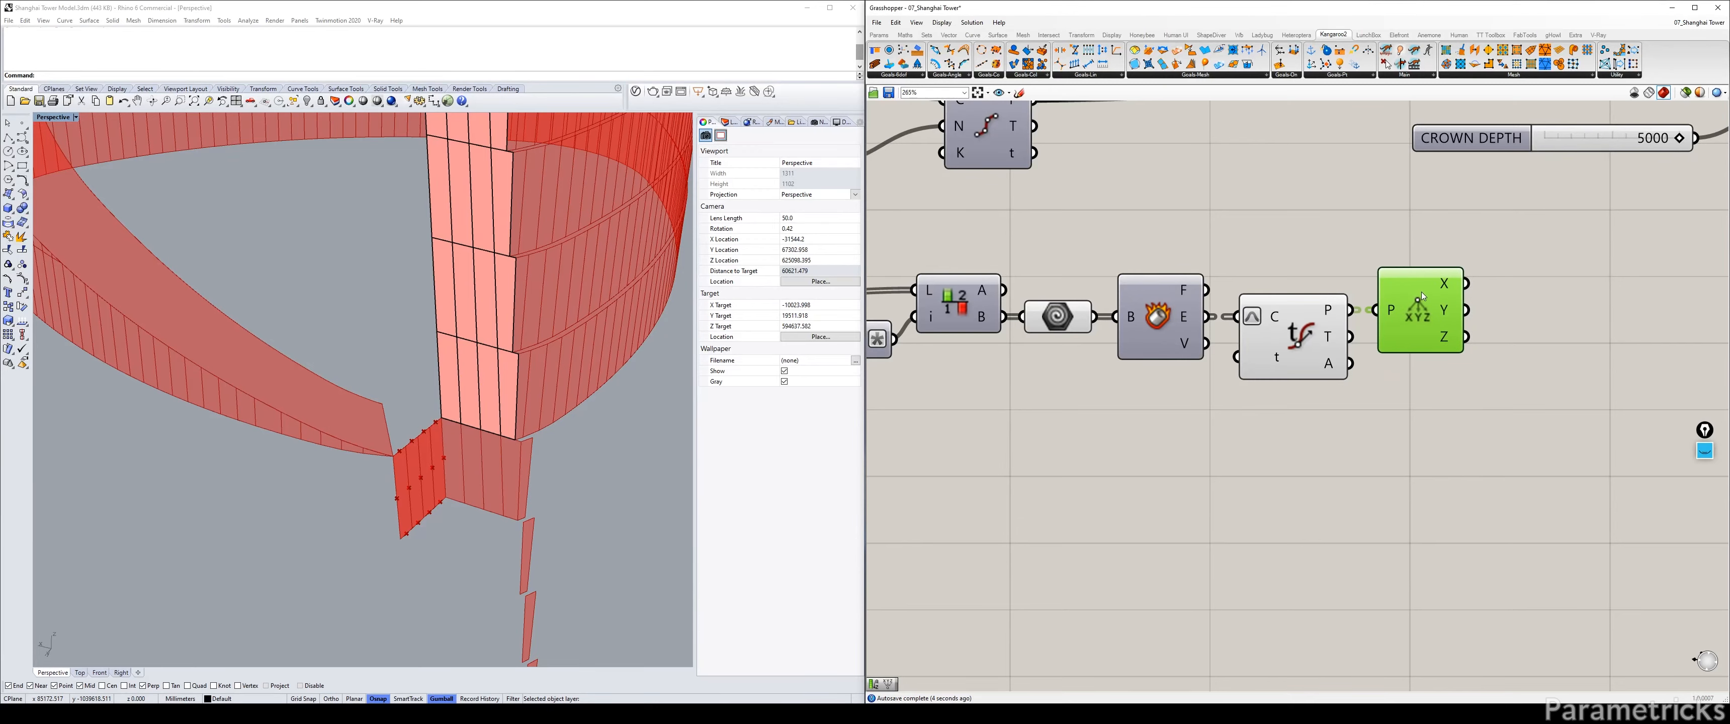
left_click(1368, 421)
Add a Sort List component using the Z coordinates as keys and Deconstruct Brep's edges as the list to sort.
scroll(1368, 421, "down", 3)
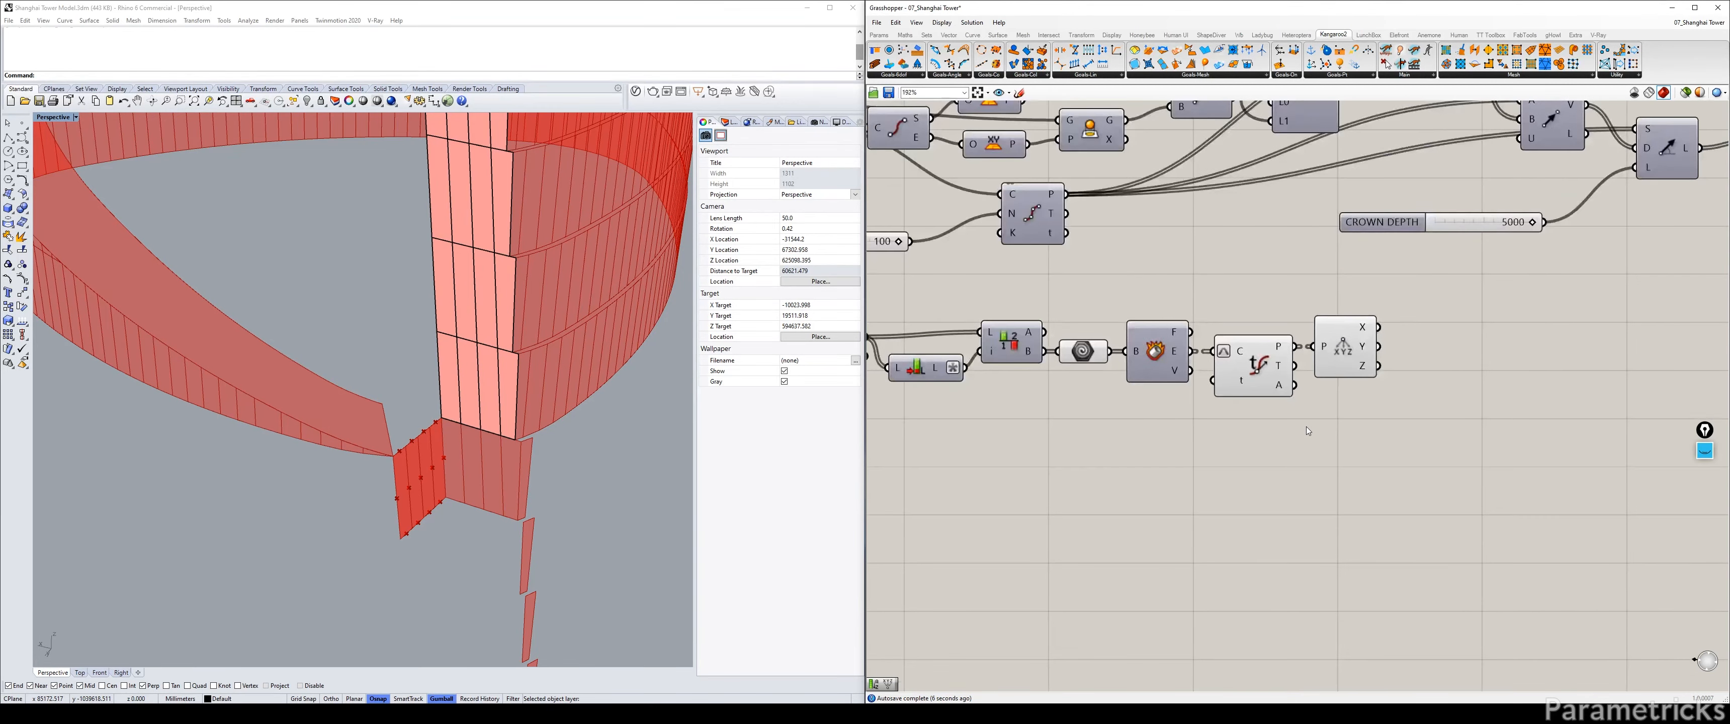
double_click(1199, 451)
type("sort")
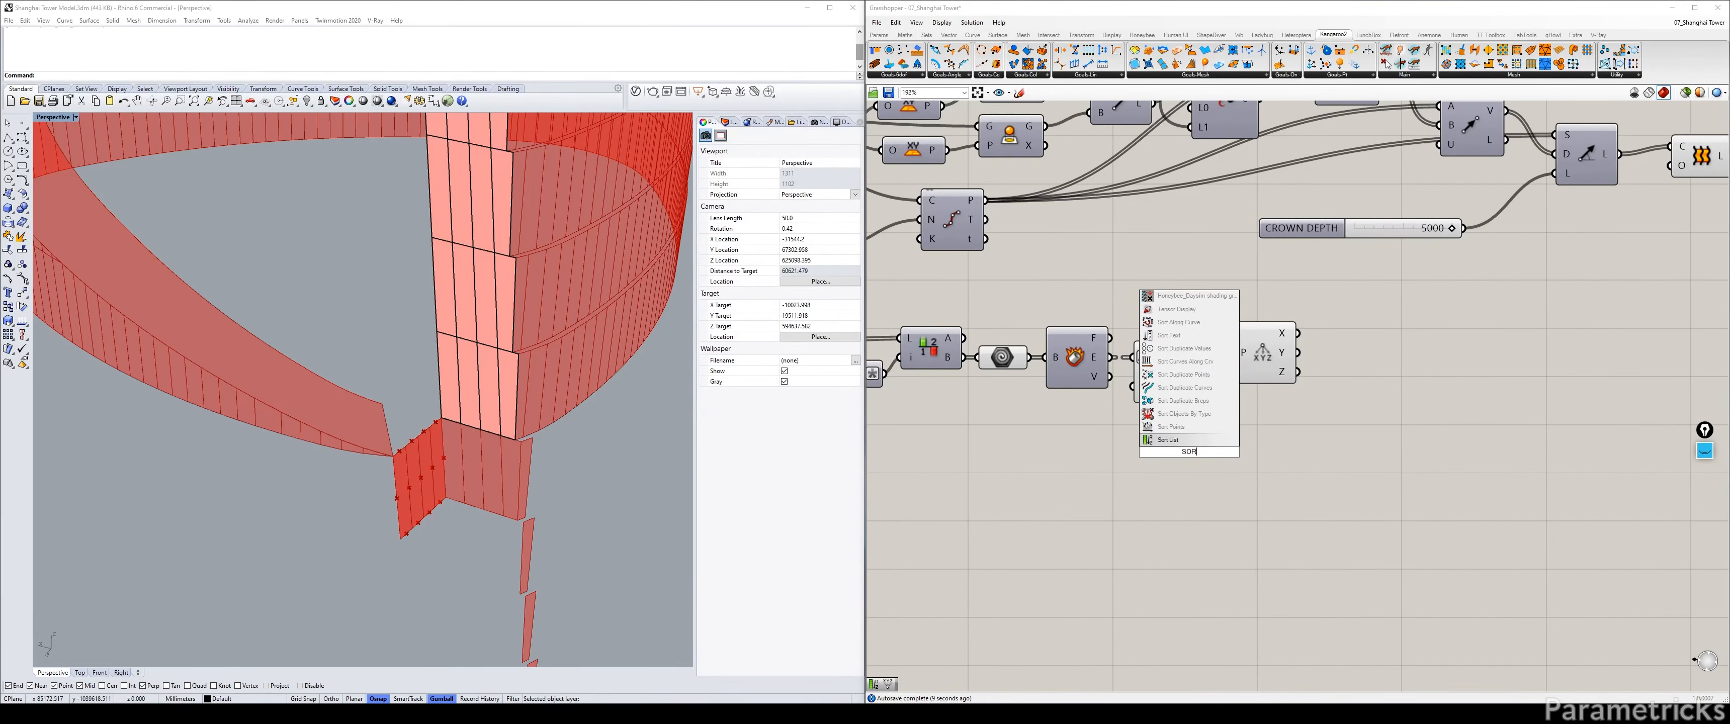
key("Return")
left_click_drag(1191, 453, 1329, 382)
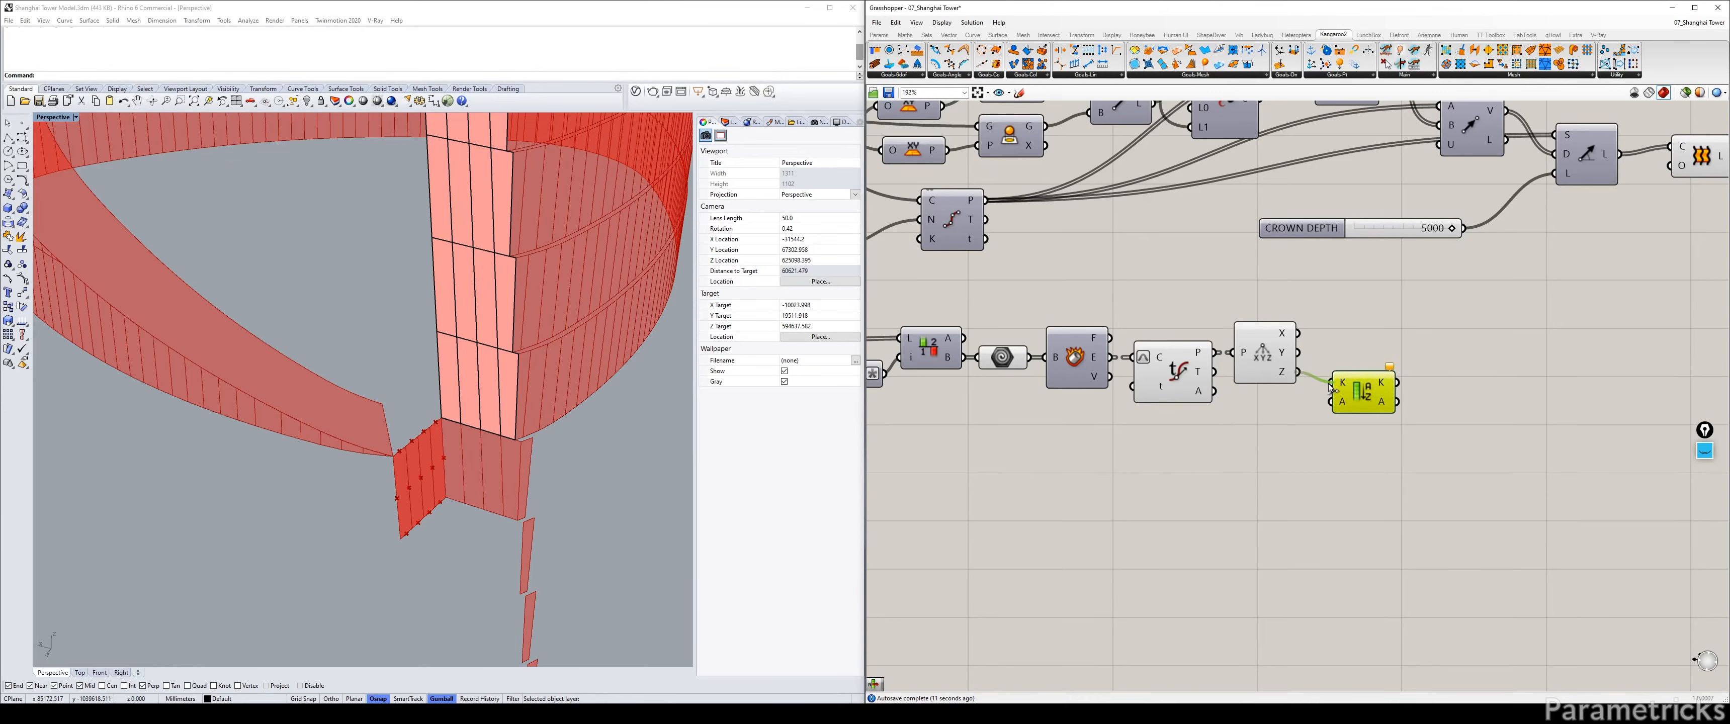
left_click(994, 356)
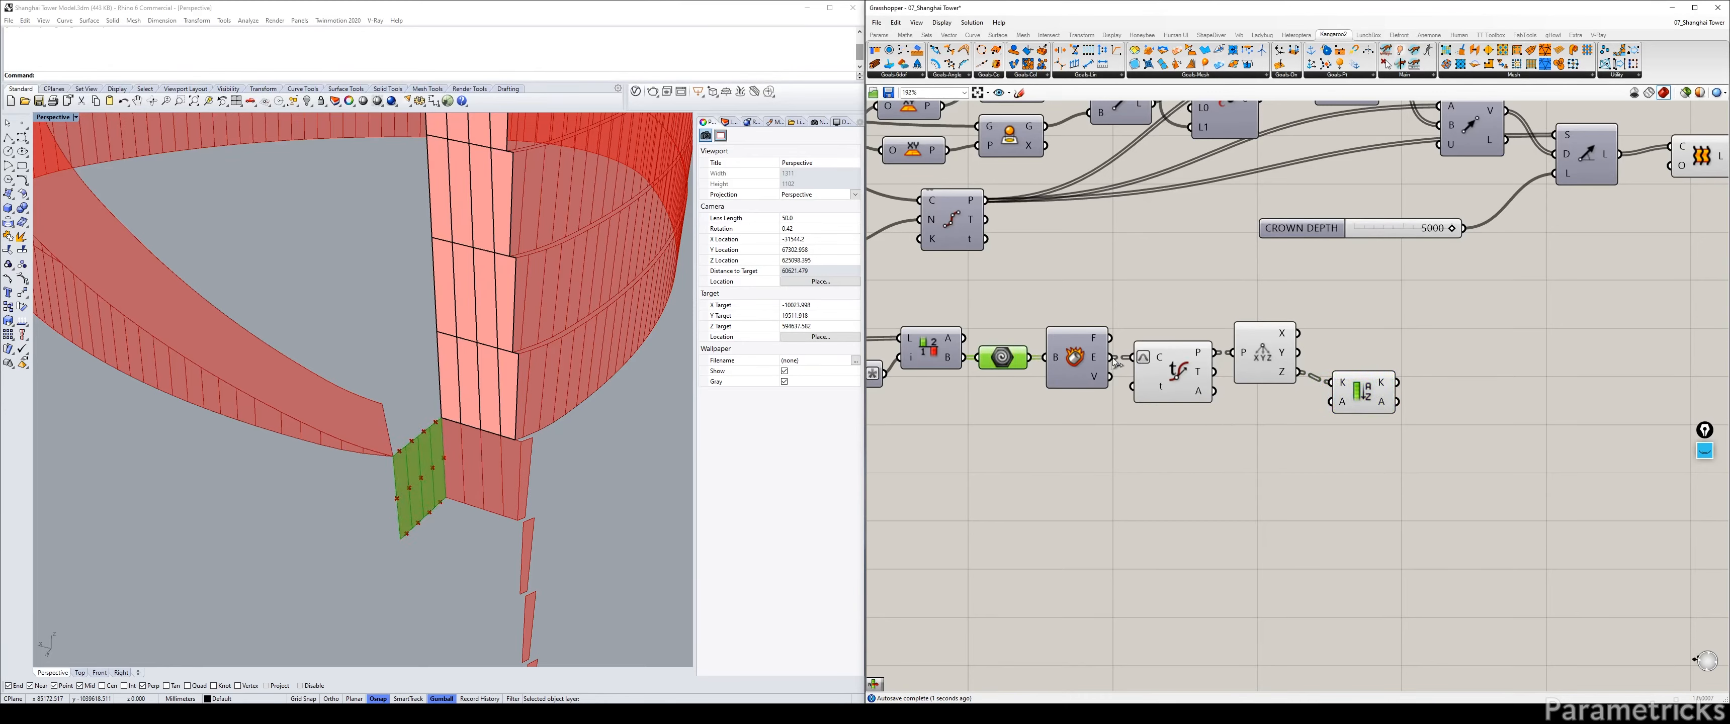
left_click_drag(1112, 358, 1336, 403)
Hide the previews of the edge evaluation components and align Sort List with the Deconstruct point component.
right_click_drag(1350, 405, 1206, 406)
left_click(1014, 386)
key("ctrl+q")
left_click(1111, 370)
key("ctrl+q")
left_click_drag(1219, 402, 1210, 392)
Add a List Item component fed by Sort List's A output and reverse its list input.
double_click(1166, 462)
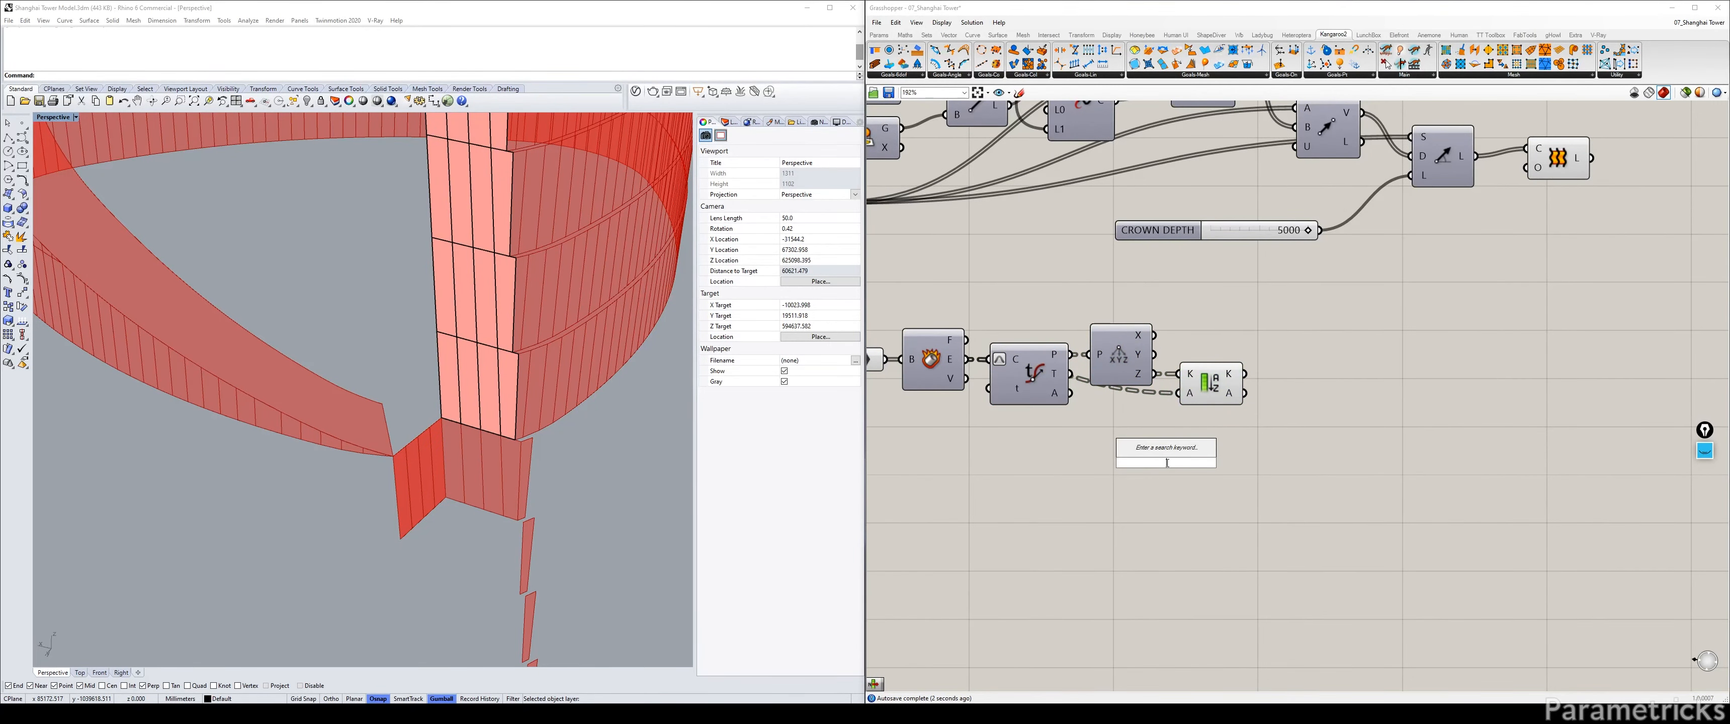
type("ITEM")
left_click(1145, 437)
left_click_drag(1166, 459, 1333, 434)
left_click_drag(1244, 393, 1312, 403)
right_click(1291, 393)
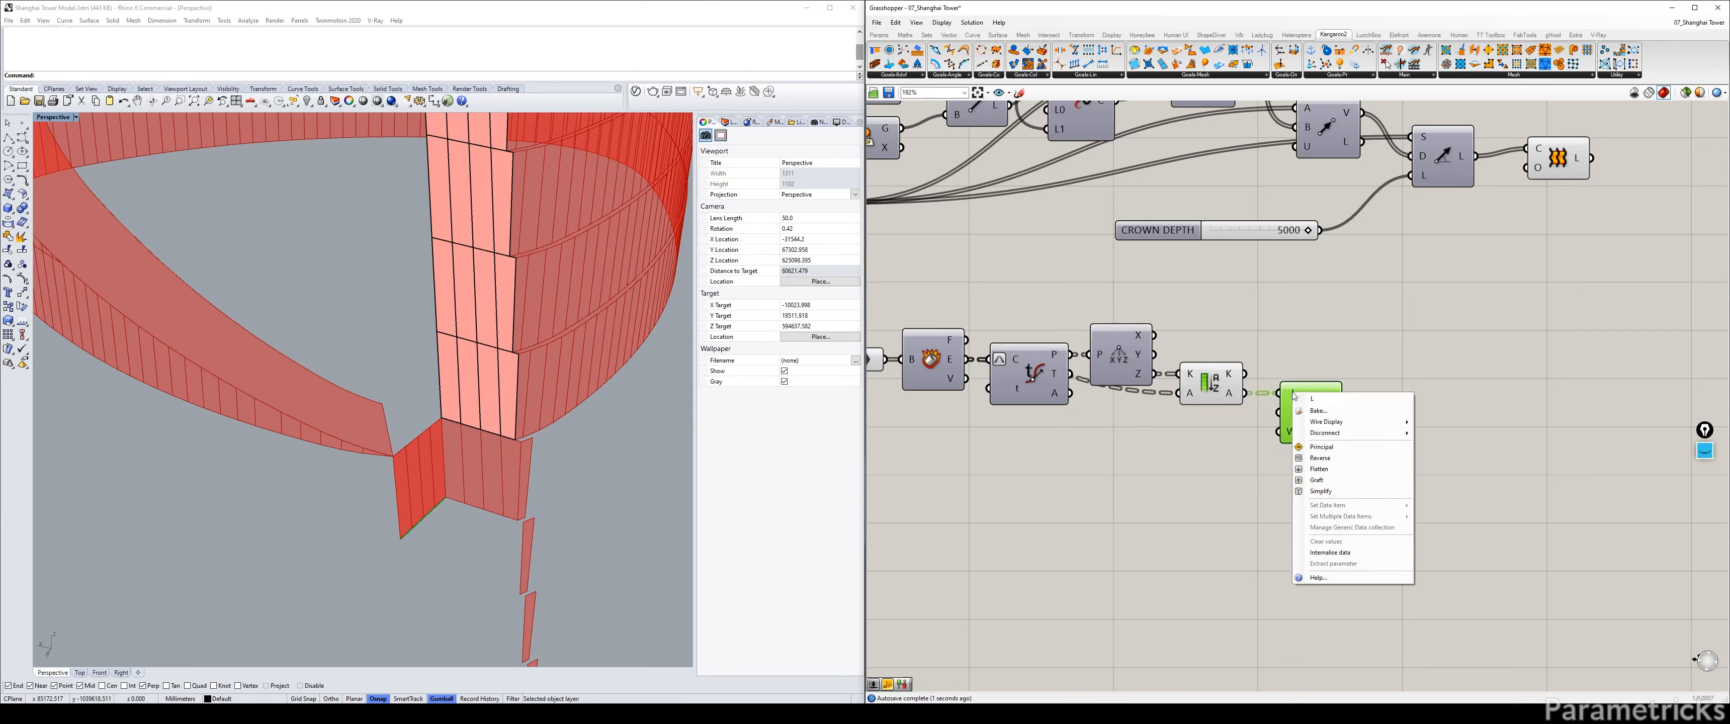
left_click(1330, 458)
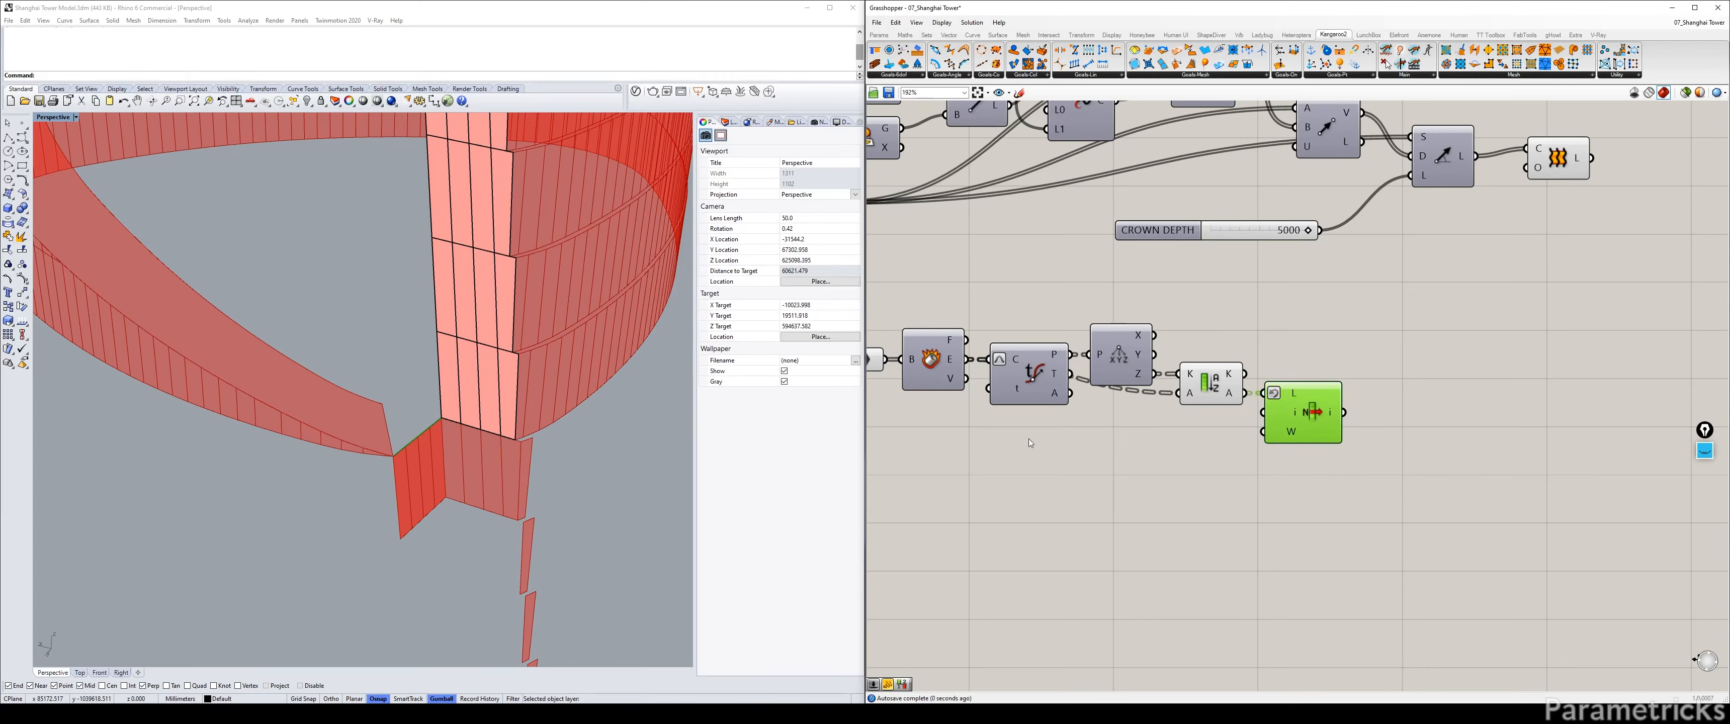
Add a Join Curves component fed by List Item's output and flatten that output.
double_click(1203, 490)
type("JO")
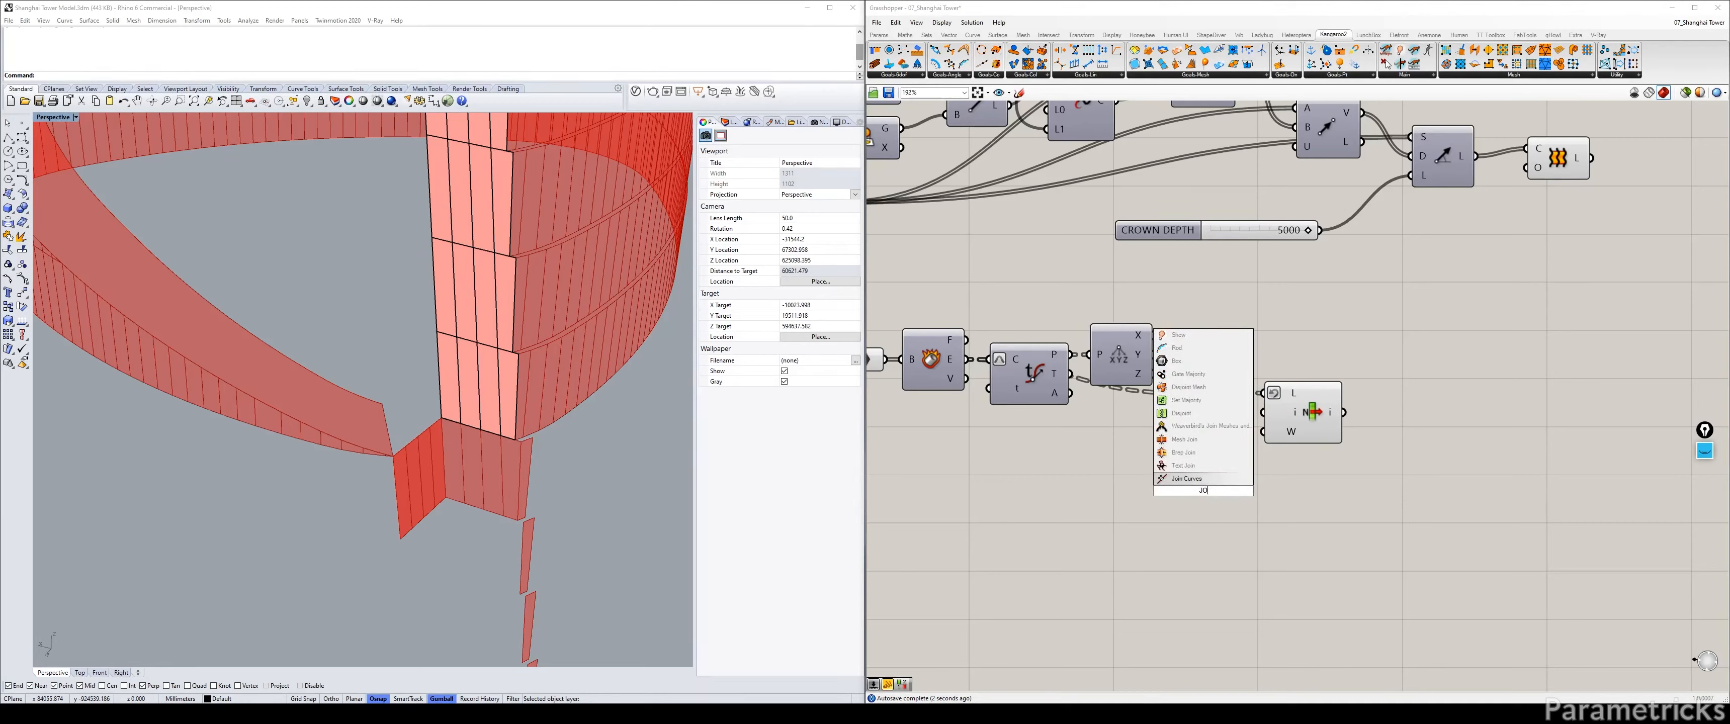
type("IN")
left_click(1215, 479)
left_click_drag(1216, 483, 1442, 434)
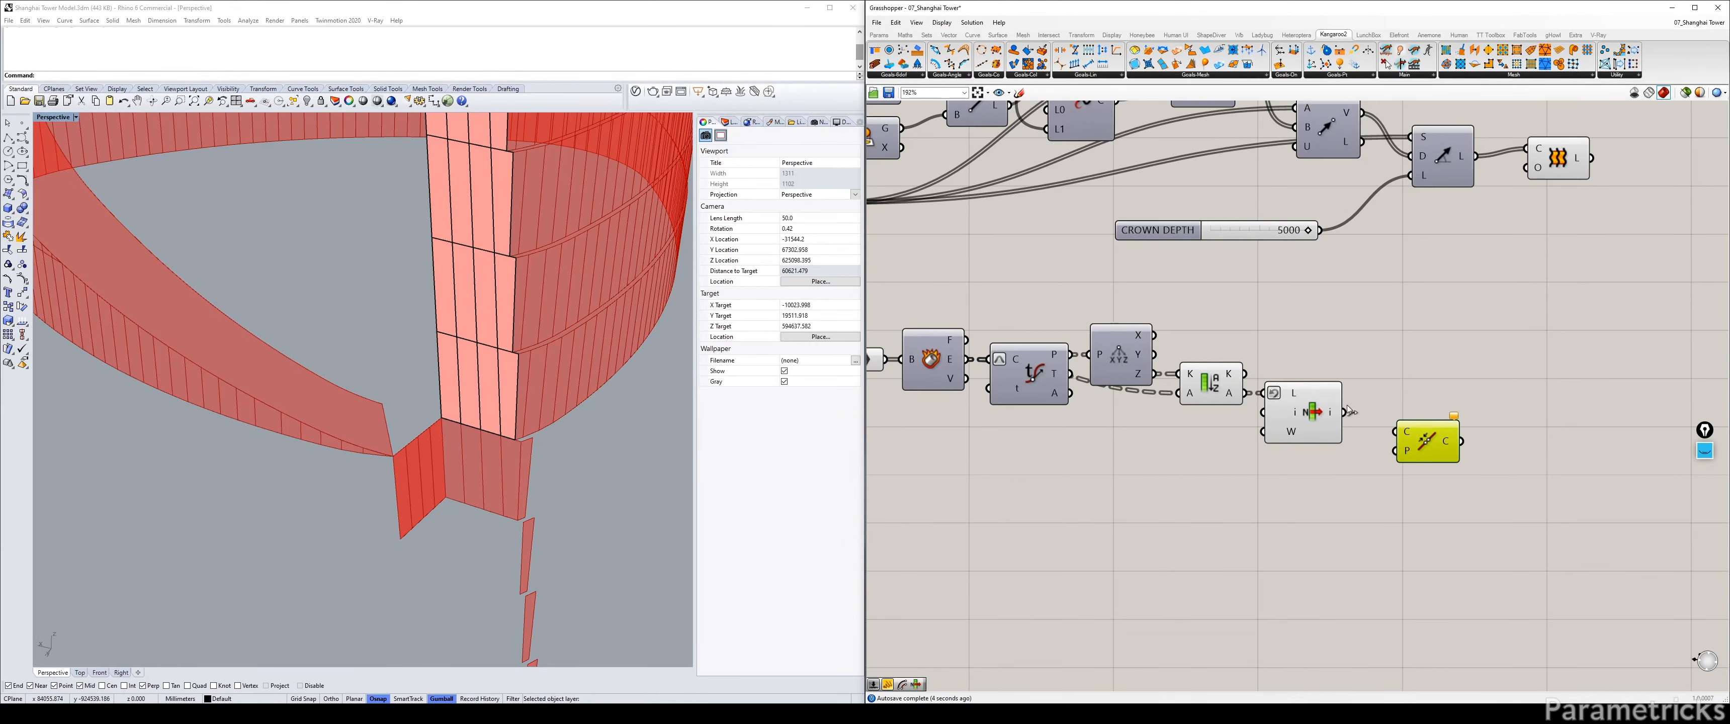
left_click_drag(1347, 408, 1400, 430)
mouse_move(1421, 438)
left_mouse_down()
mouse_move(1391, 405)
mouse_move(1406, 421)
left_mouse_up()
right_click(1336, 407)
left_click(1370, 467)
Hide the previews of the Sort List and List Item components.
left_click(1211, 385)
left_click(1314, 415)
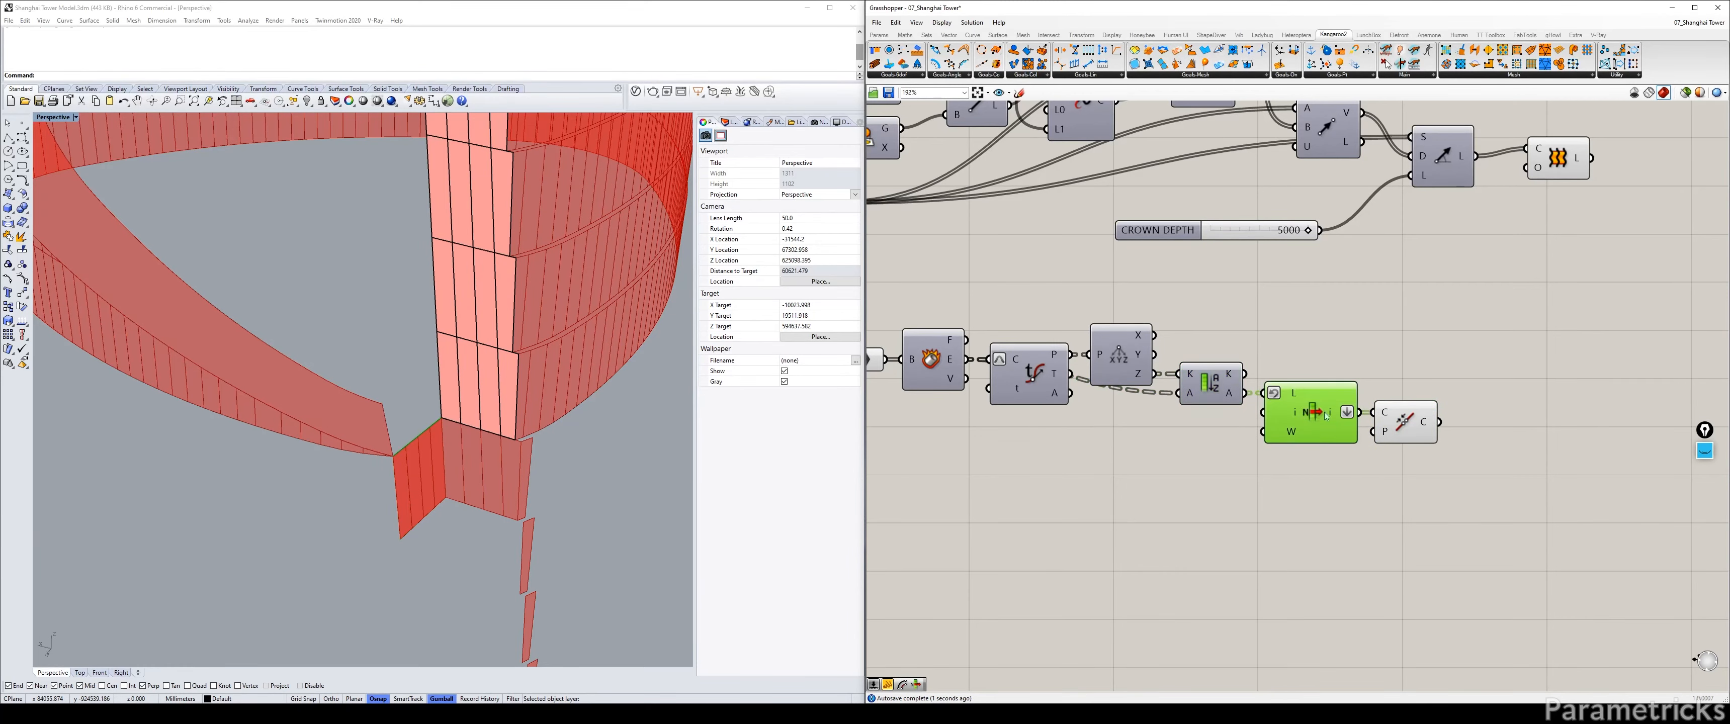
left_click(1409, 421)
right_click_drag(1408, 424, 1419, 386)
left_click(1118, 368)
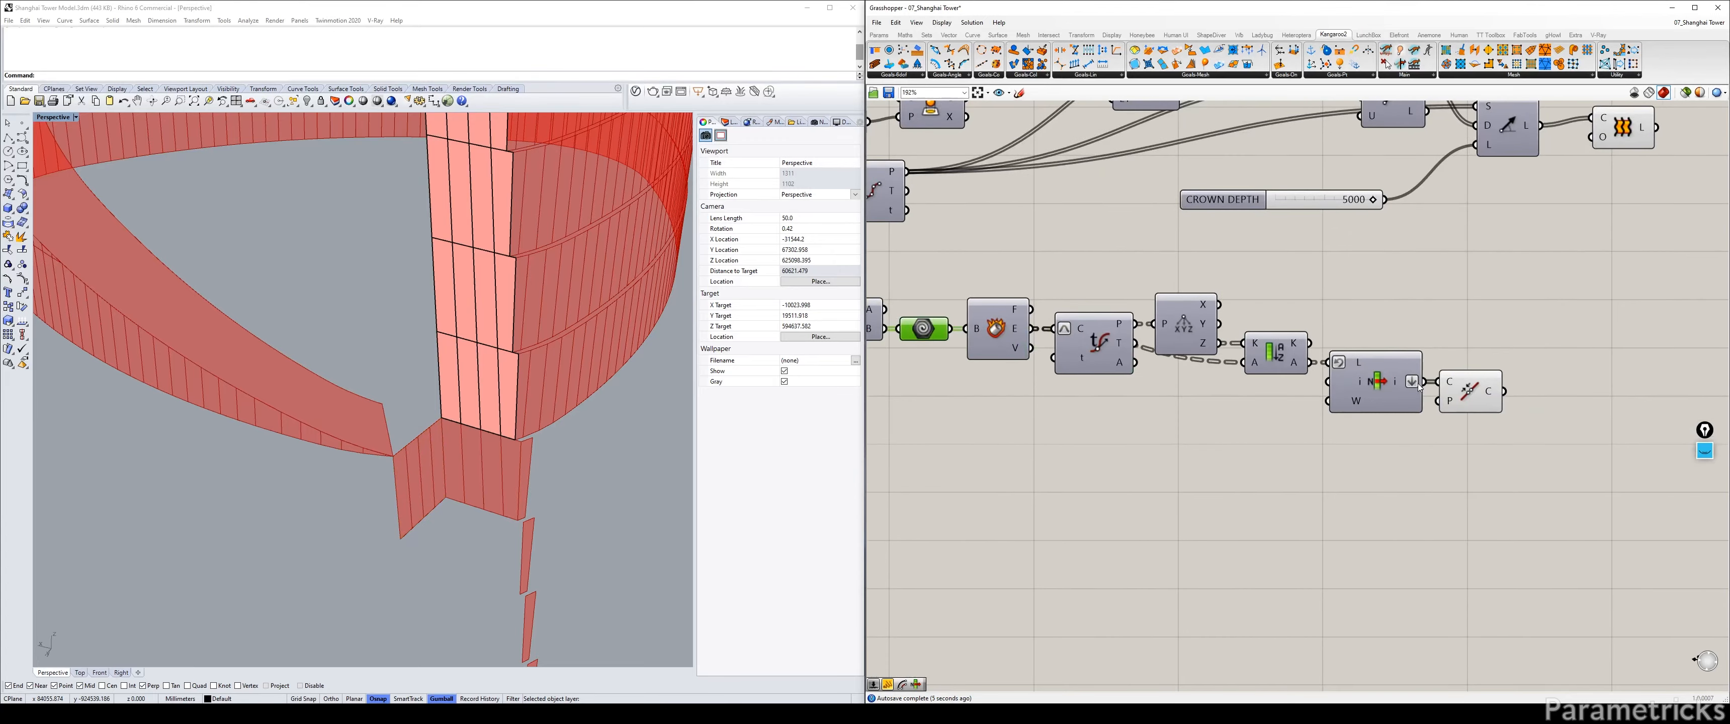
Zoom to the Join Curves result and examine how the joined edge sits against the surrounding crown panels.
left_click(1469, 390)
middle_click(1472, 387)
left_click(1498, 423)
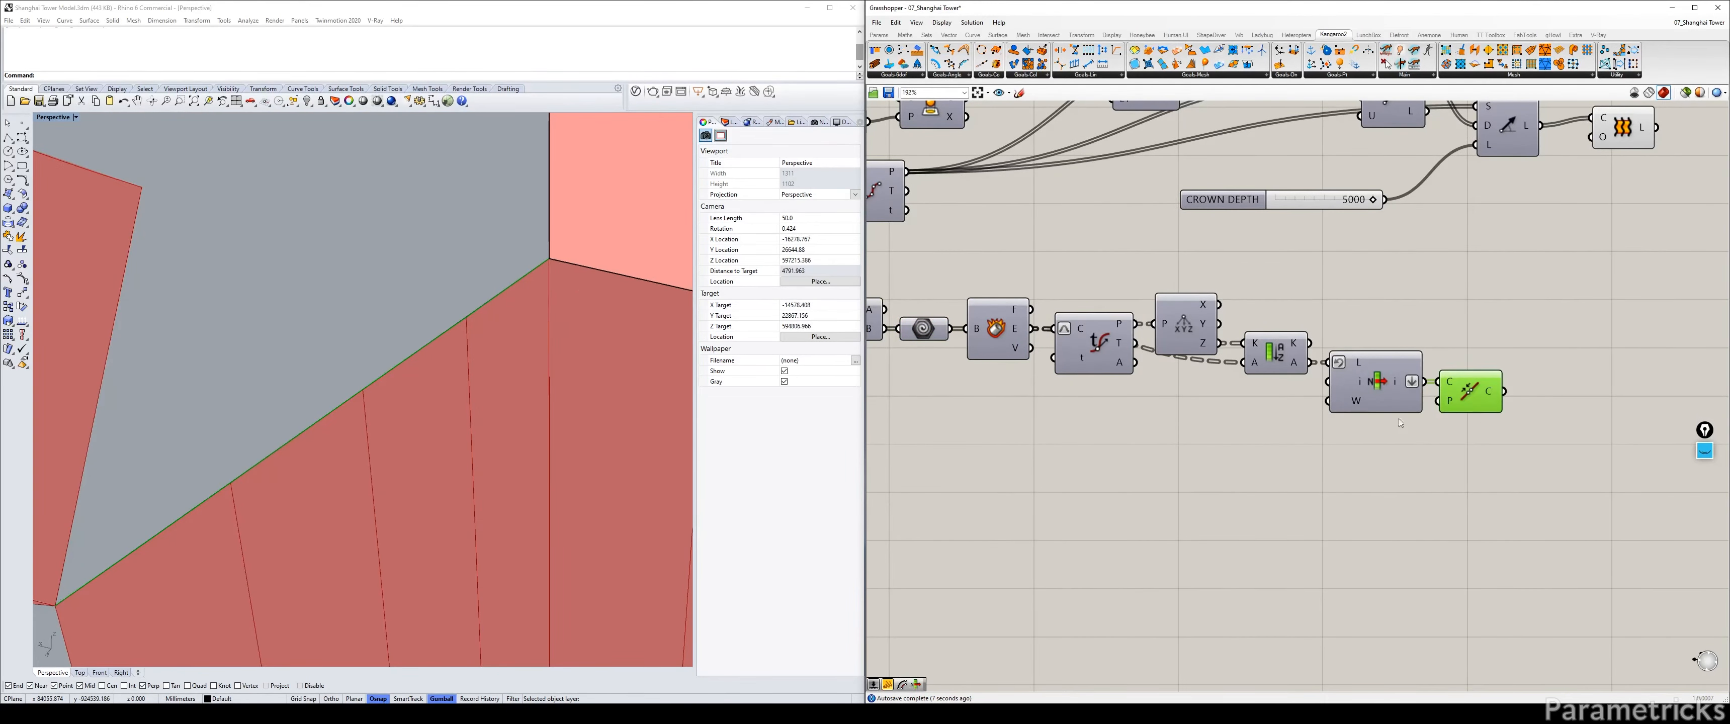
scroll(529, 434, "down", 10)
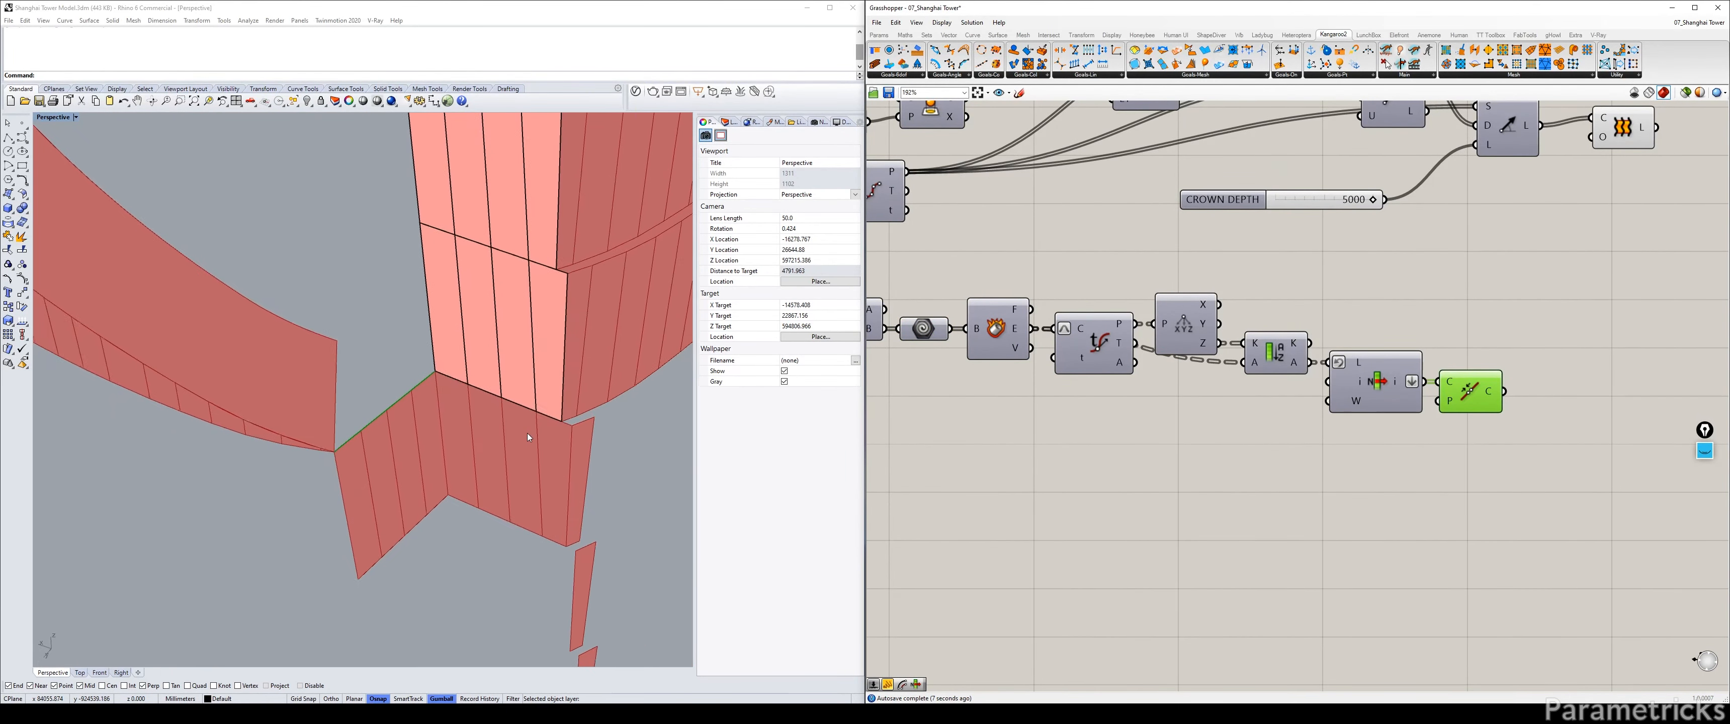
scroll(527, 433, "down", 5)
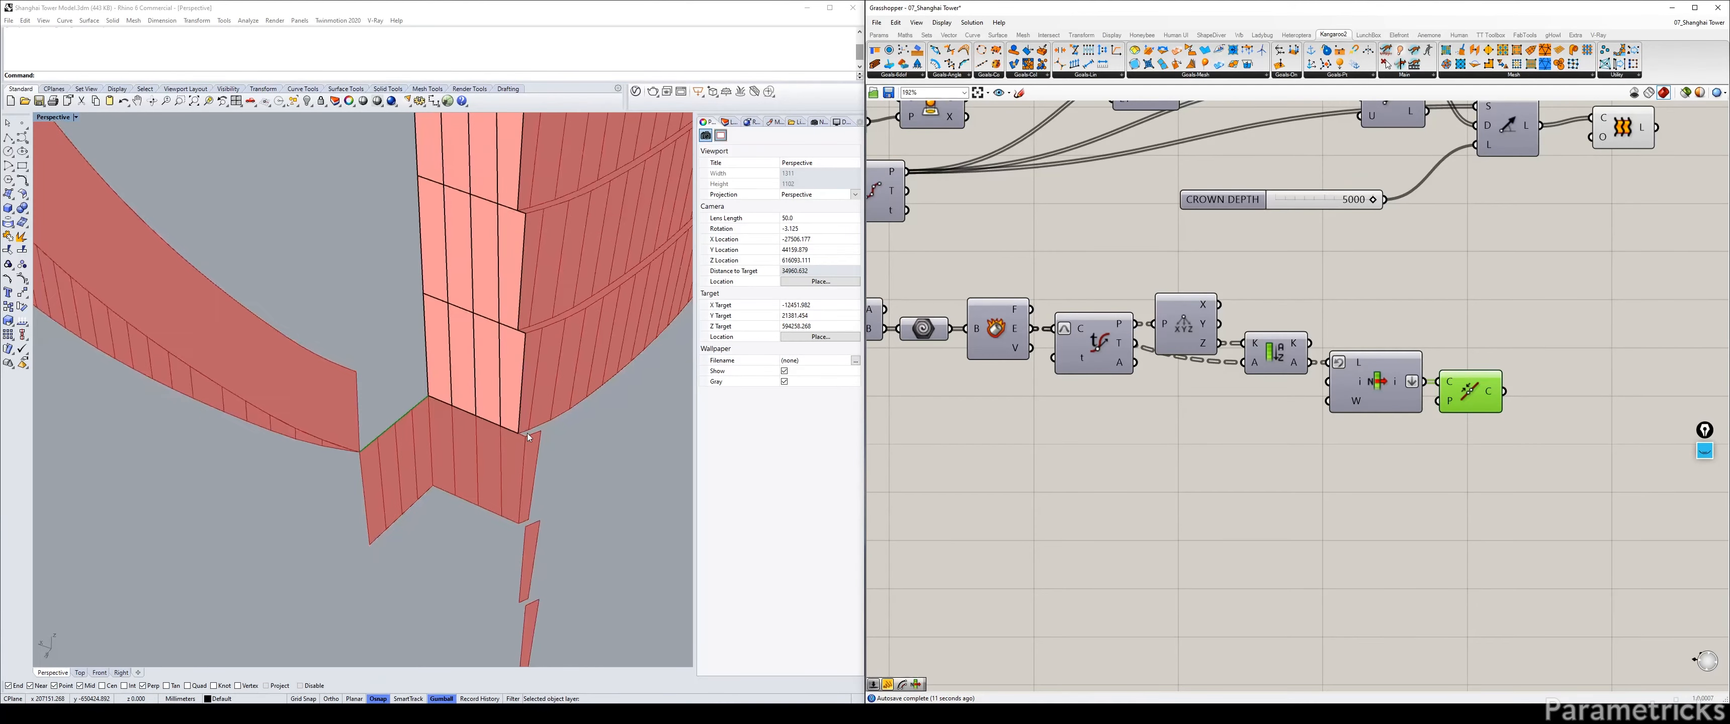
scroll(528, 432, "down", 5)
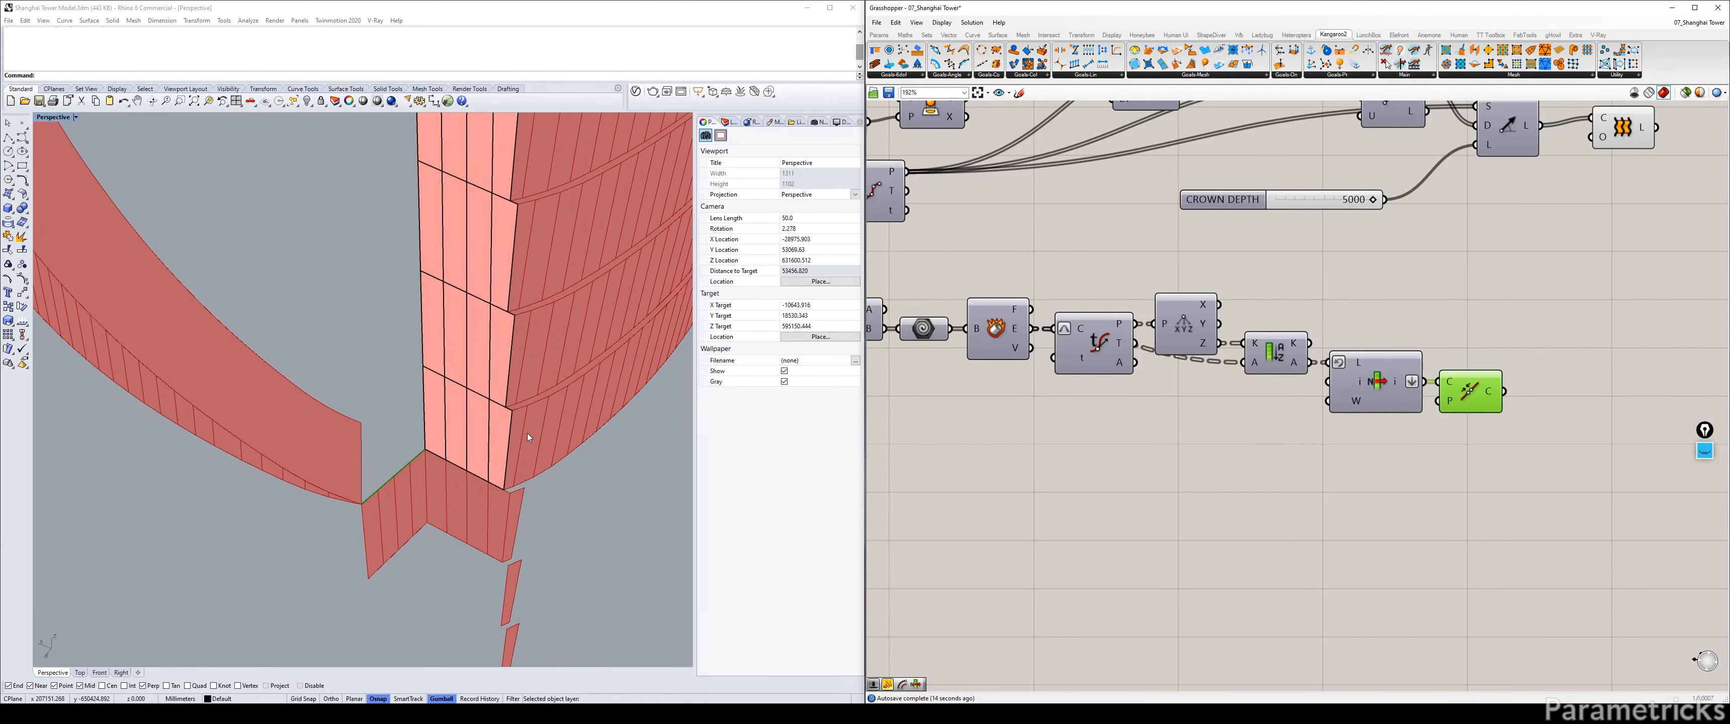
scroll(527, 433, "down", 3)
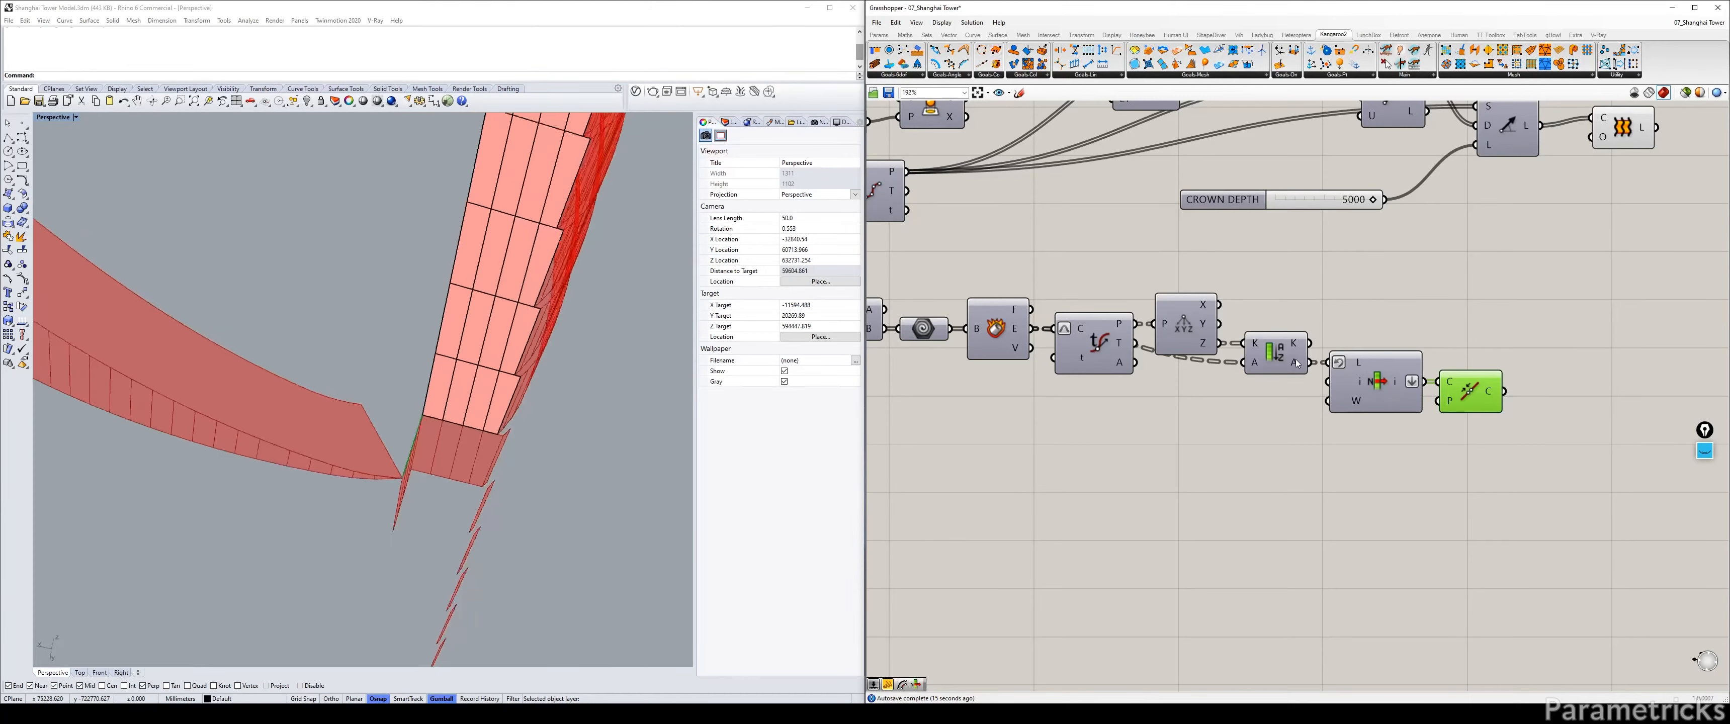
mouse_move(1296, 363)
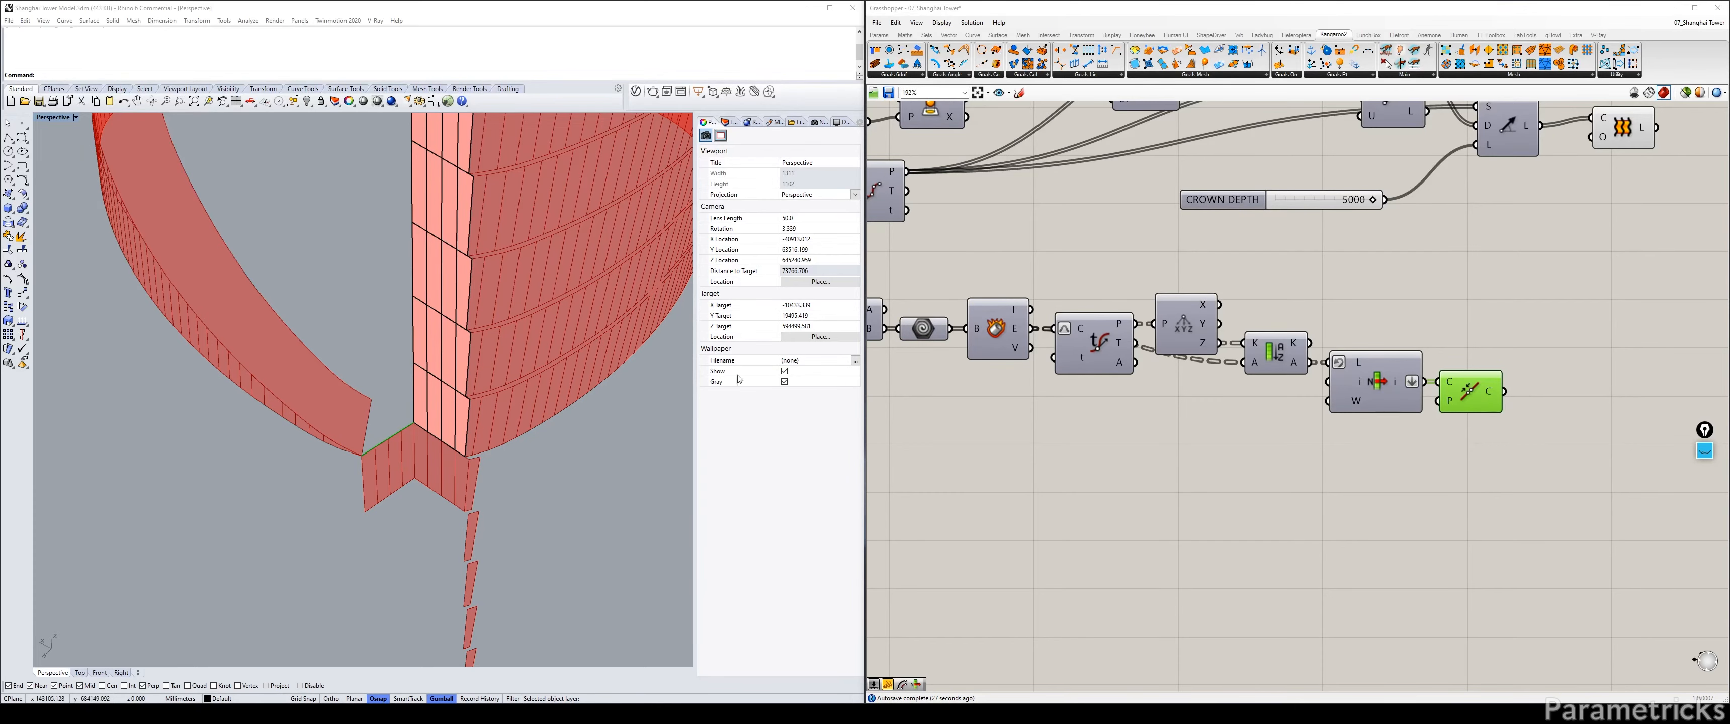
left_click(1091, 411)
right_click_drag(1364, 379, 1162, 368)
left_click_drag(1265, 388, 1273, 387)
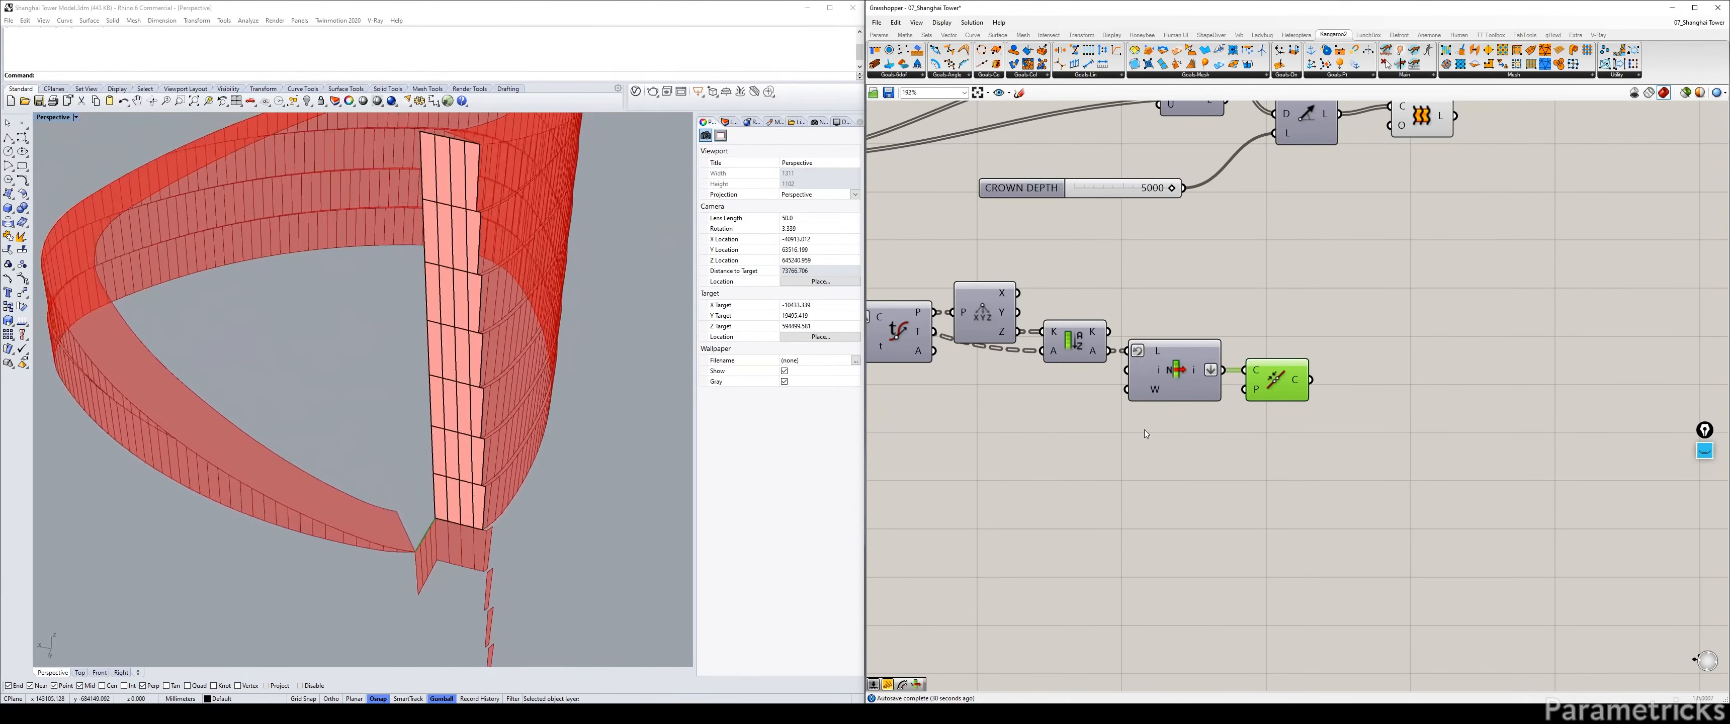
Hide the preview of the Split Tree component in the full V-strike panels branch.
right_click_drag(1181, 412, 1447, 348)
scroll(1252, 330, "down", 1)
scroll(1195, 329, "down", 3)
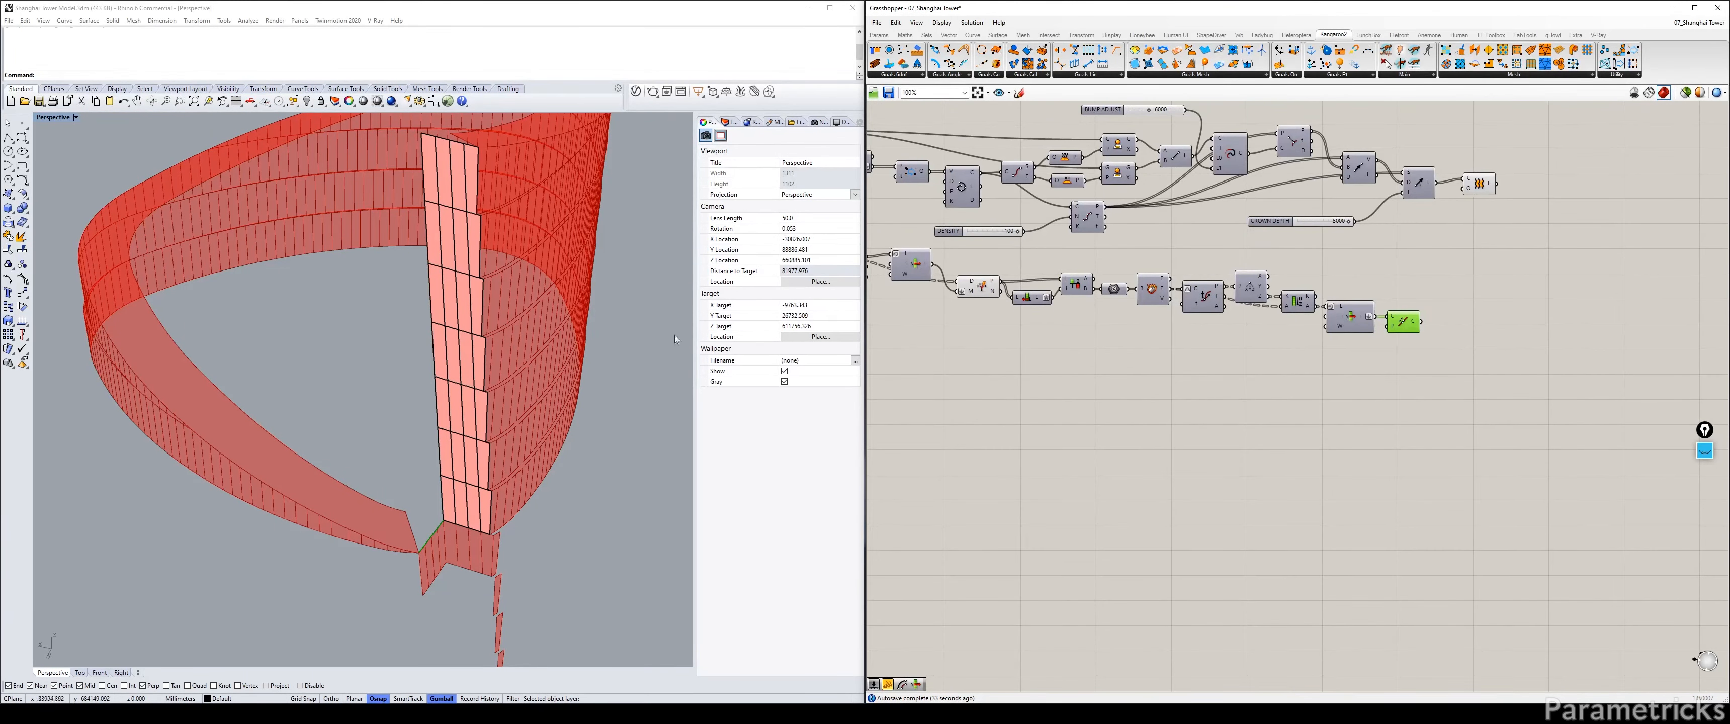
right_click_drag(1101, 322, 1276, 354)
left_click(1153, 317)
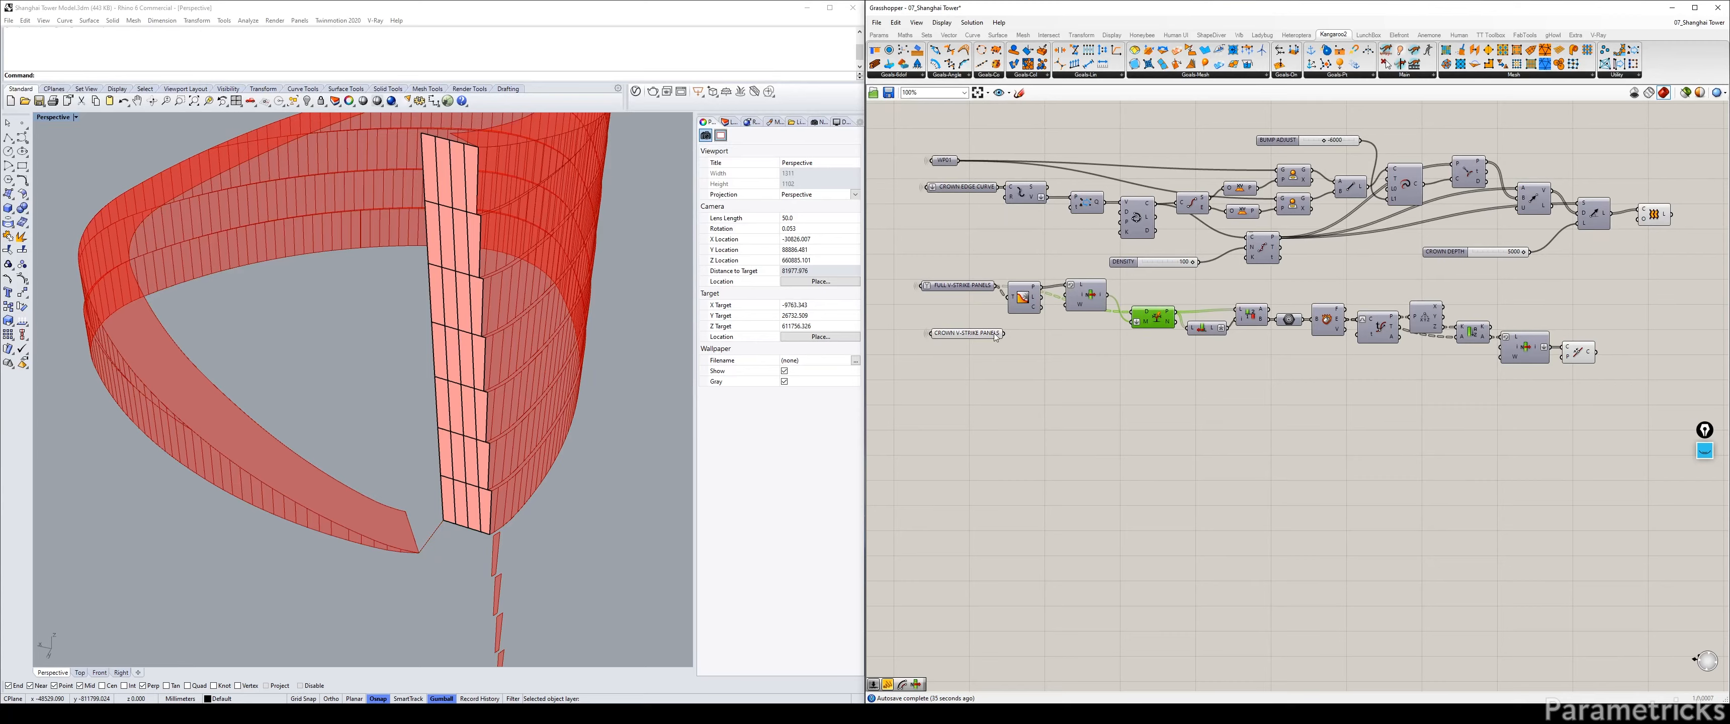
Duplicate the Tree Statistics and List Item components below the originals and feed the copied Tree Statistics with CROWN V-STRIKE PANELS.
left_click(967, 333)
scroll(983, 339, "up", 3)
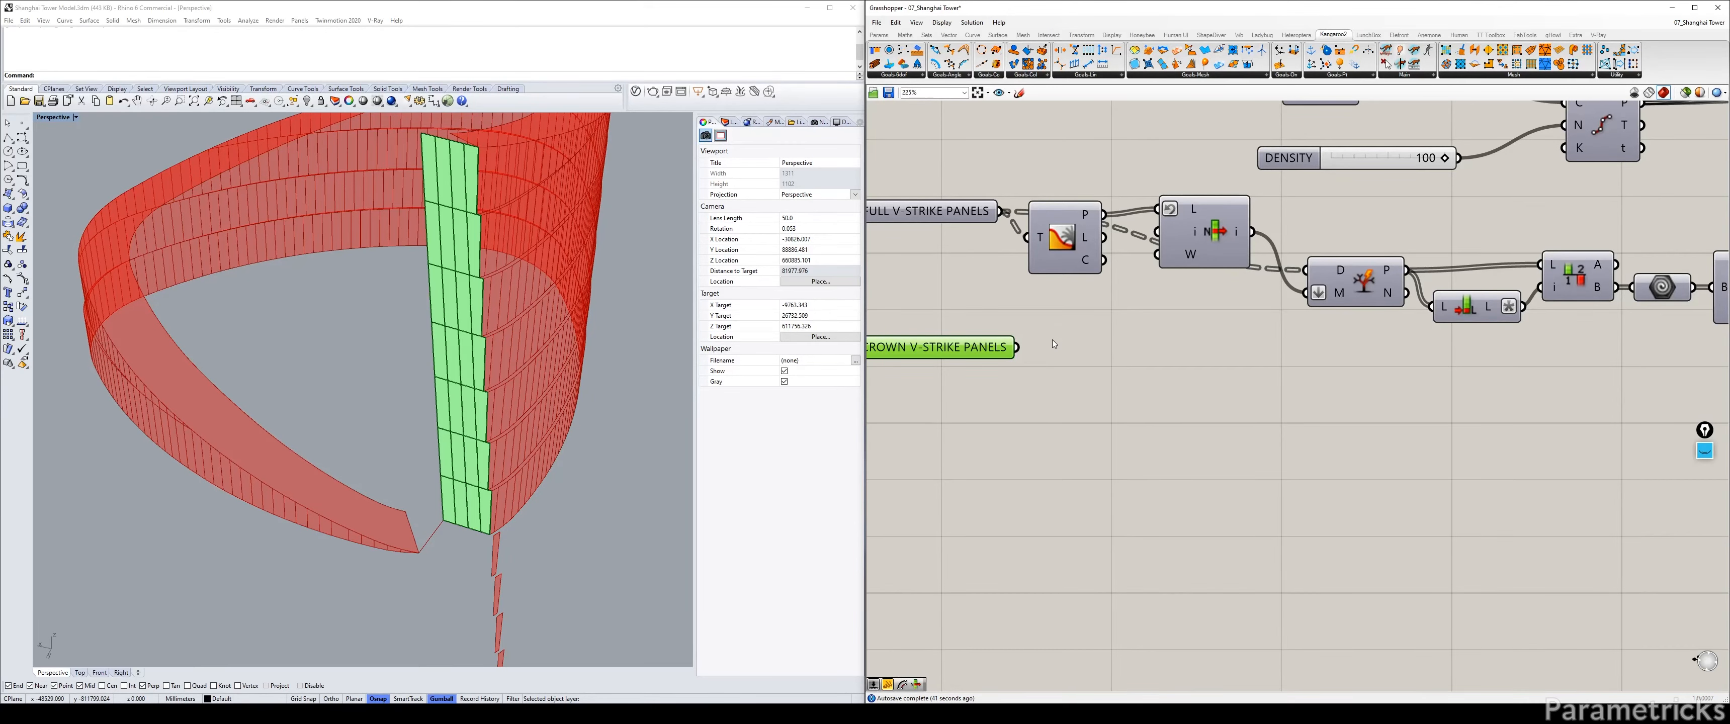
right_click_drag(1102, 332, 987, 354)
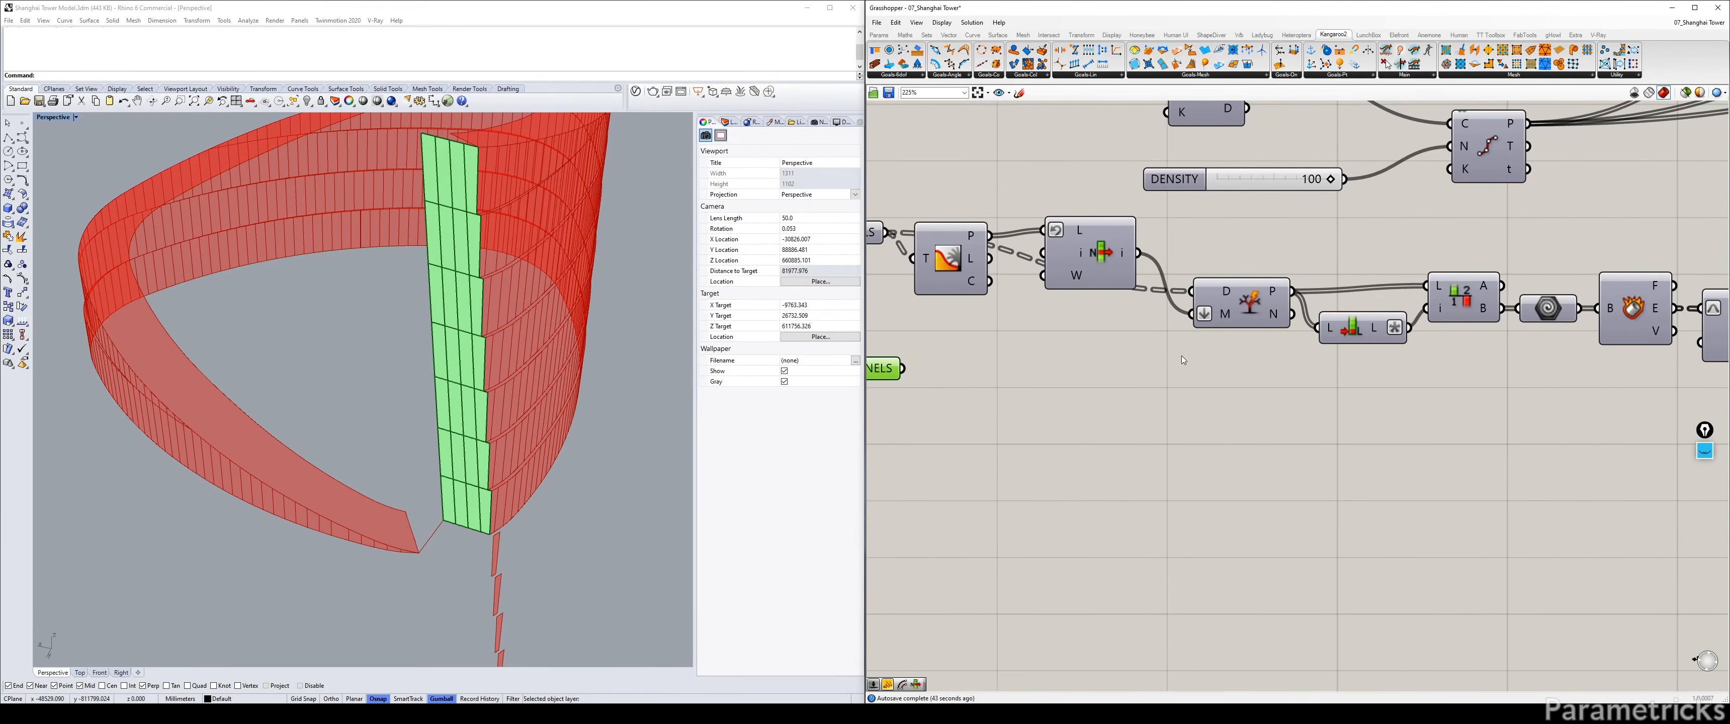
left_click_drag(1132, 330, 973, 266)
left_click_drag(947, 274, 1012, 426, "alt")
left_click_drag(903, 369, 974, 372)
left_click(971, 360)
left_click_drag(1155, 407, 1091, 398)
Duplicate the Split Tree component below the original and connect CROWN V-STRIKE PANELS to its data input.
left_click_drag(1228, 304, 1240, 398, "alt")
left_click_drag(904, 368, 1255, 403)
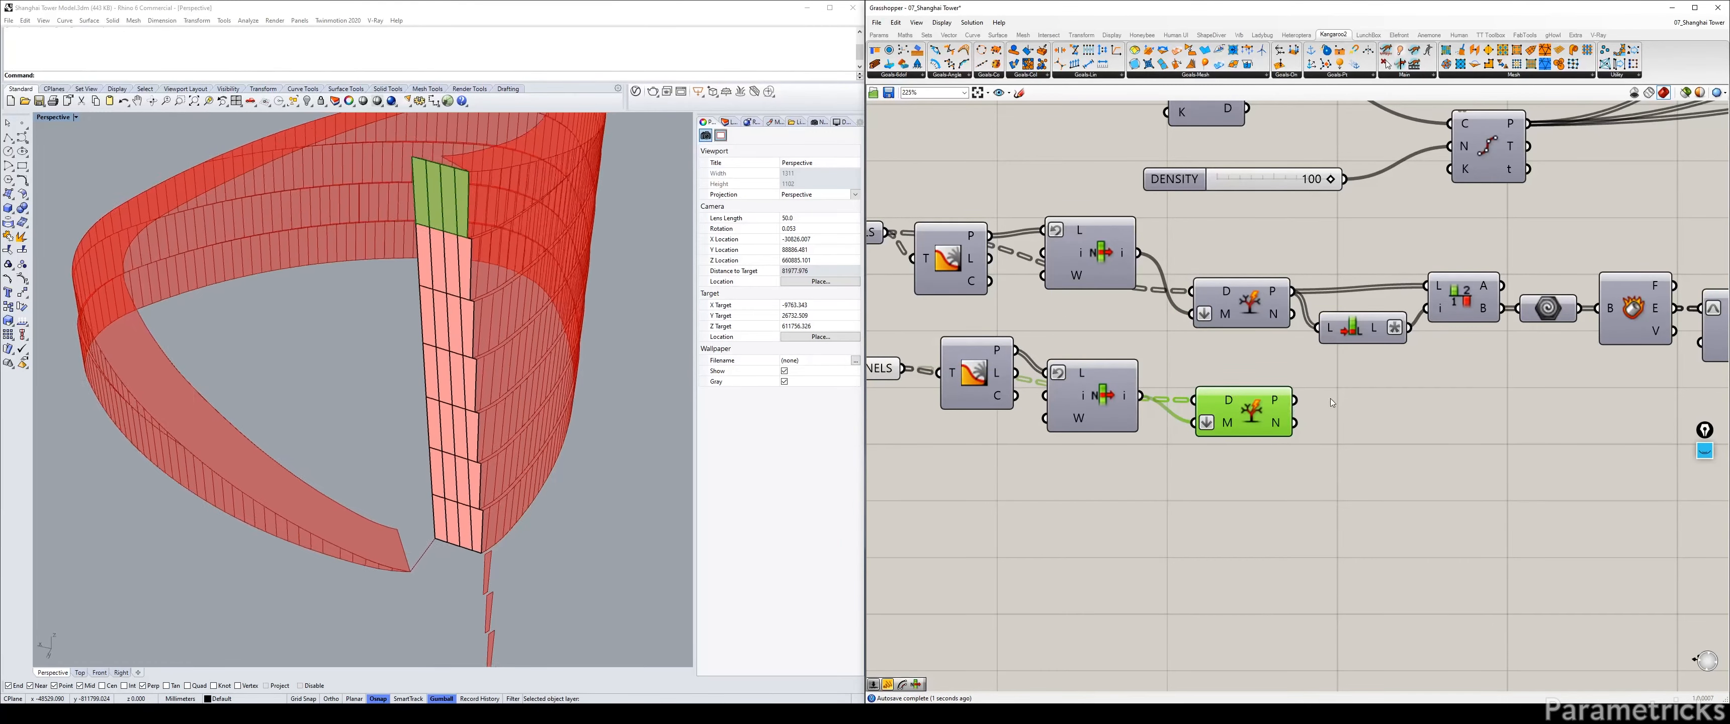
scroll(1370, 397, "down", 3)
Duplicate the component chain from List Length through Join Curves below the original for the crown V-strike panels.
right_click_drag(1109, 368, 919, 373)
left_click_drag(1519, 389, 967, 273)
left_click_drag(1005, 368, 1023, 368, "alt")
key("ctrl+z")
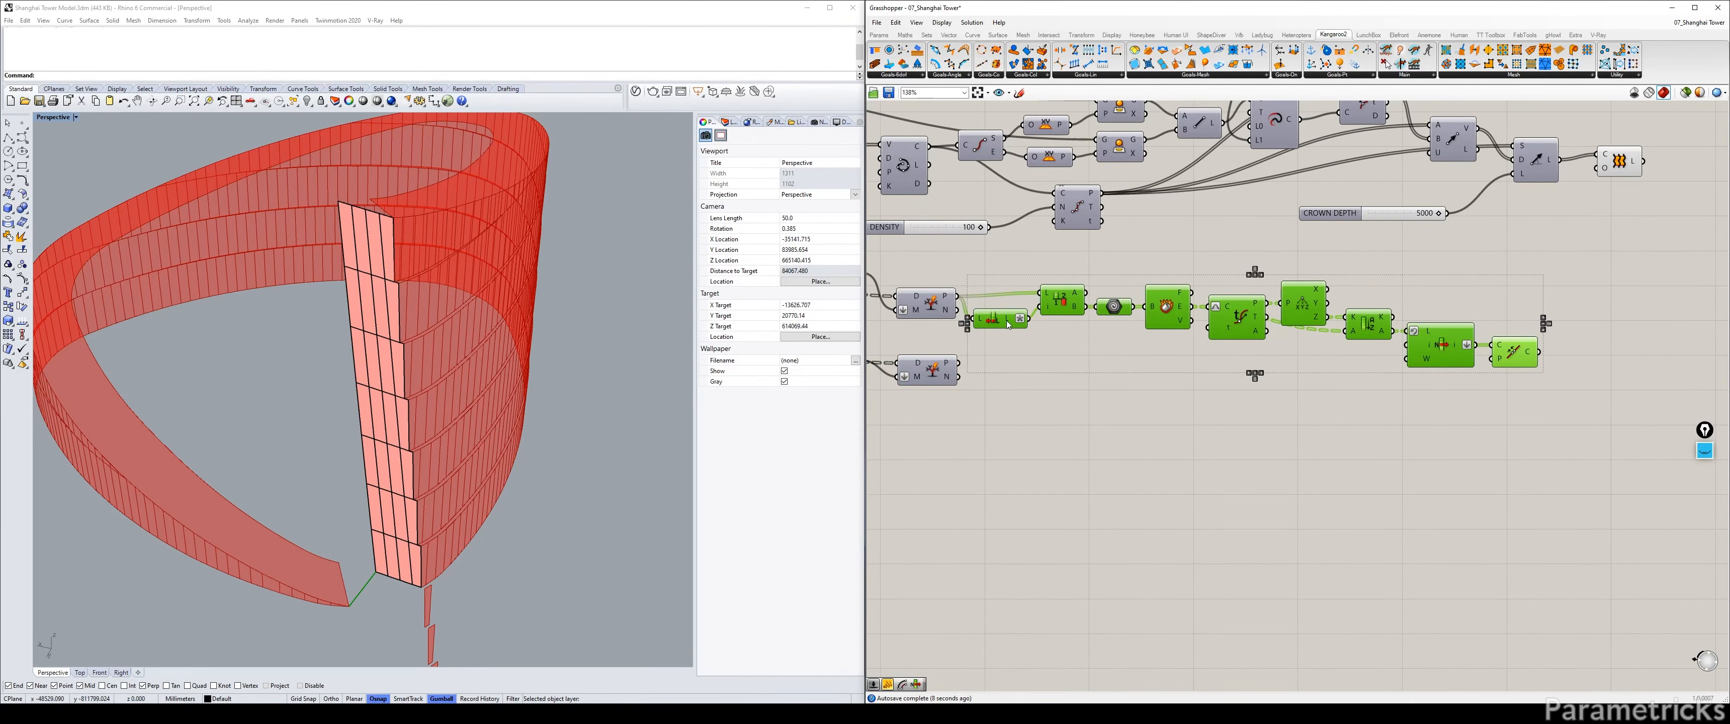
left_click_drag(1000, 320, 1057, 362, "alt")
left_click(989, 424)
right_click_drag(1493, 401, 1260, 408)
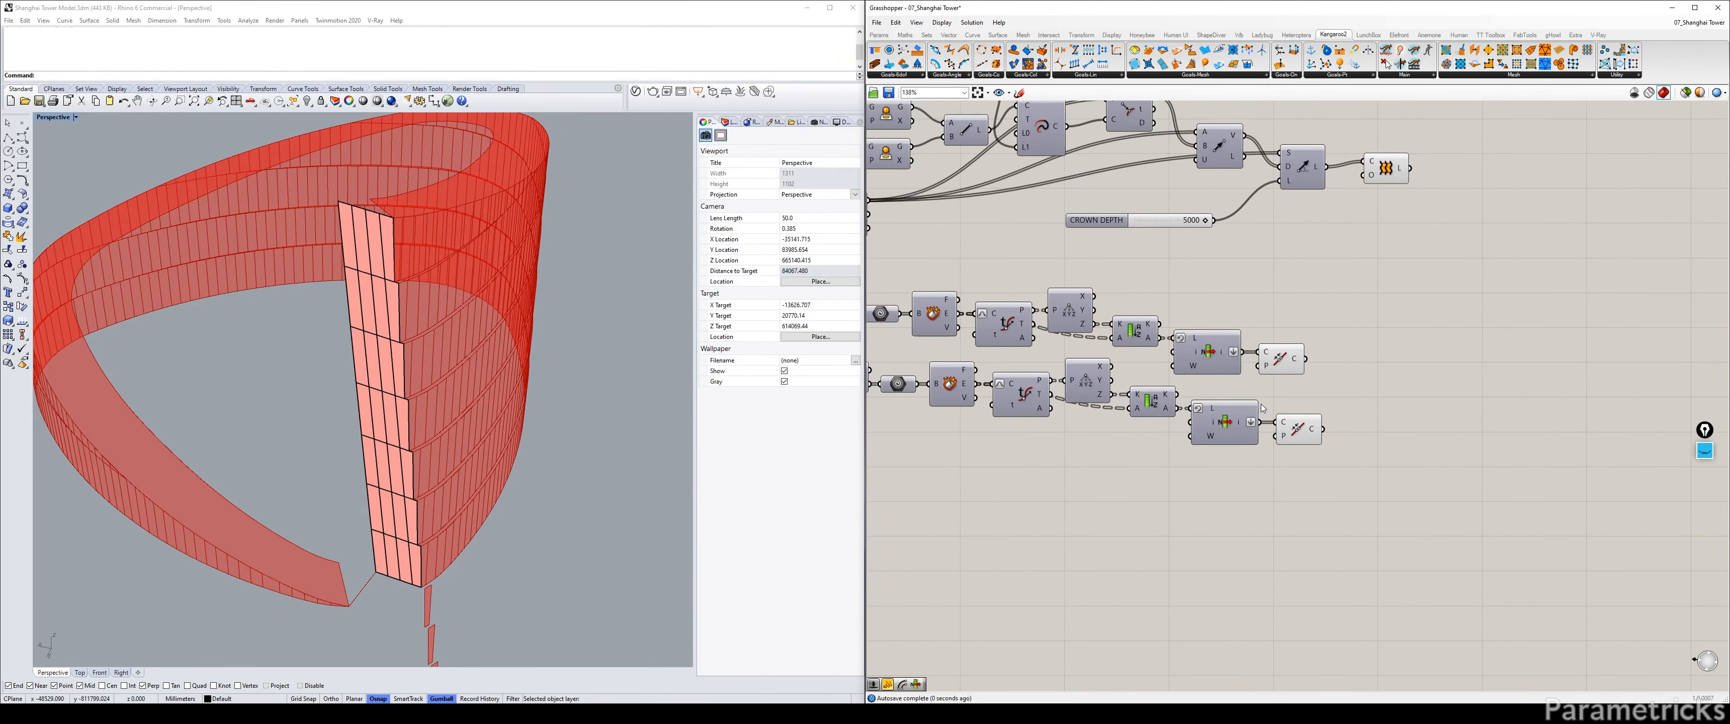
Delete the copied List Length and Split List and connect the lower Split Tree's P output directly to the Brep component.
left_click(1302, 433)
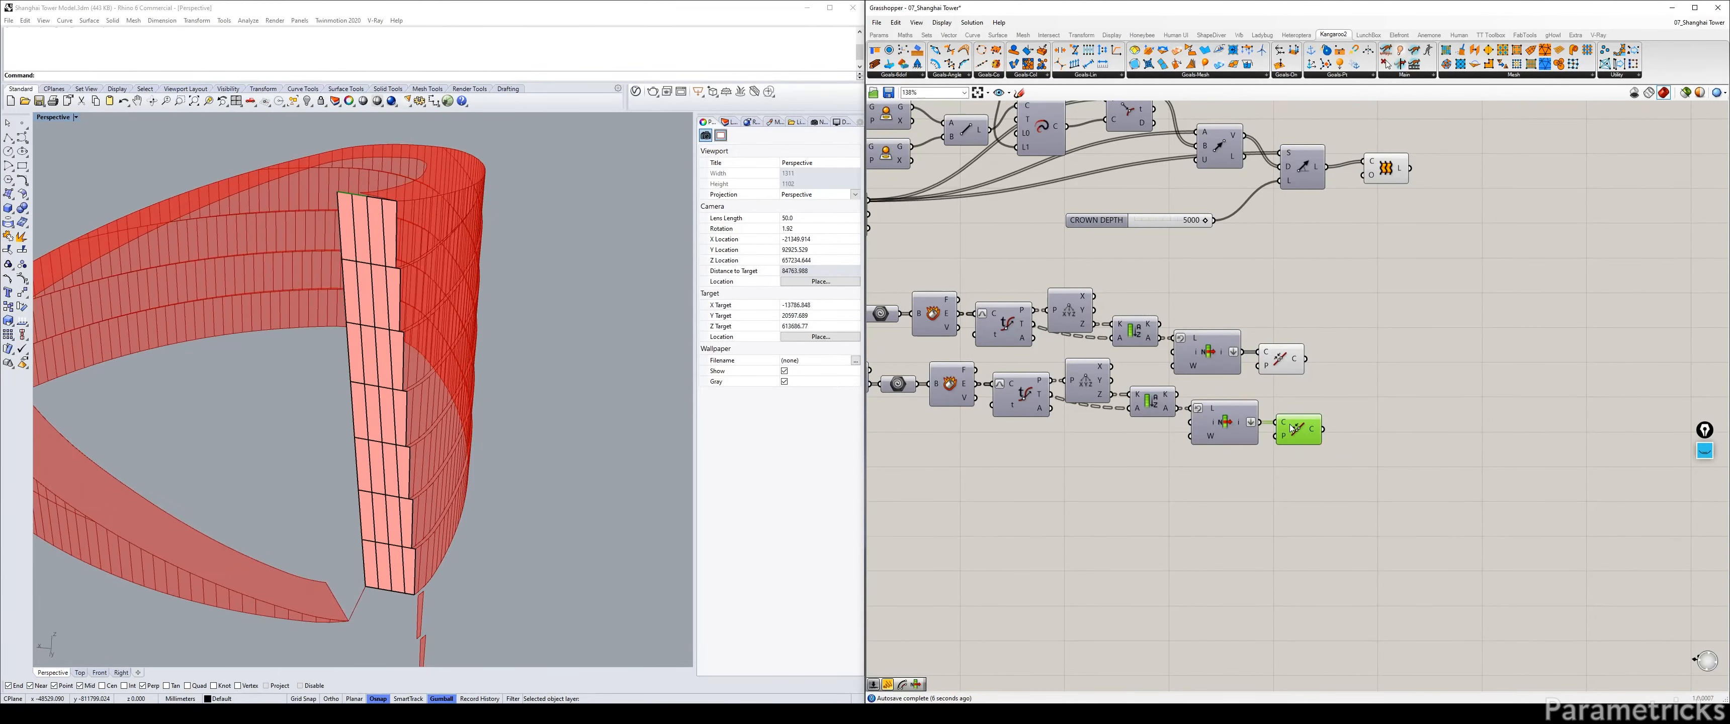
left_click(1205, 415)
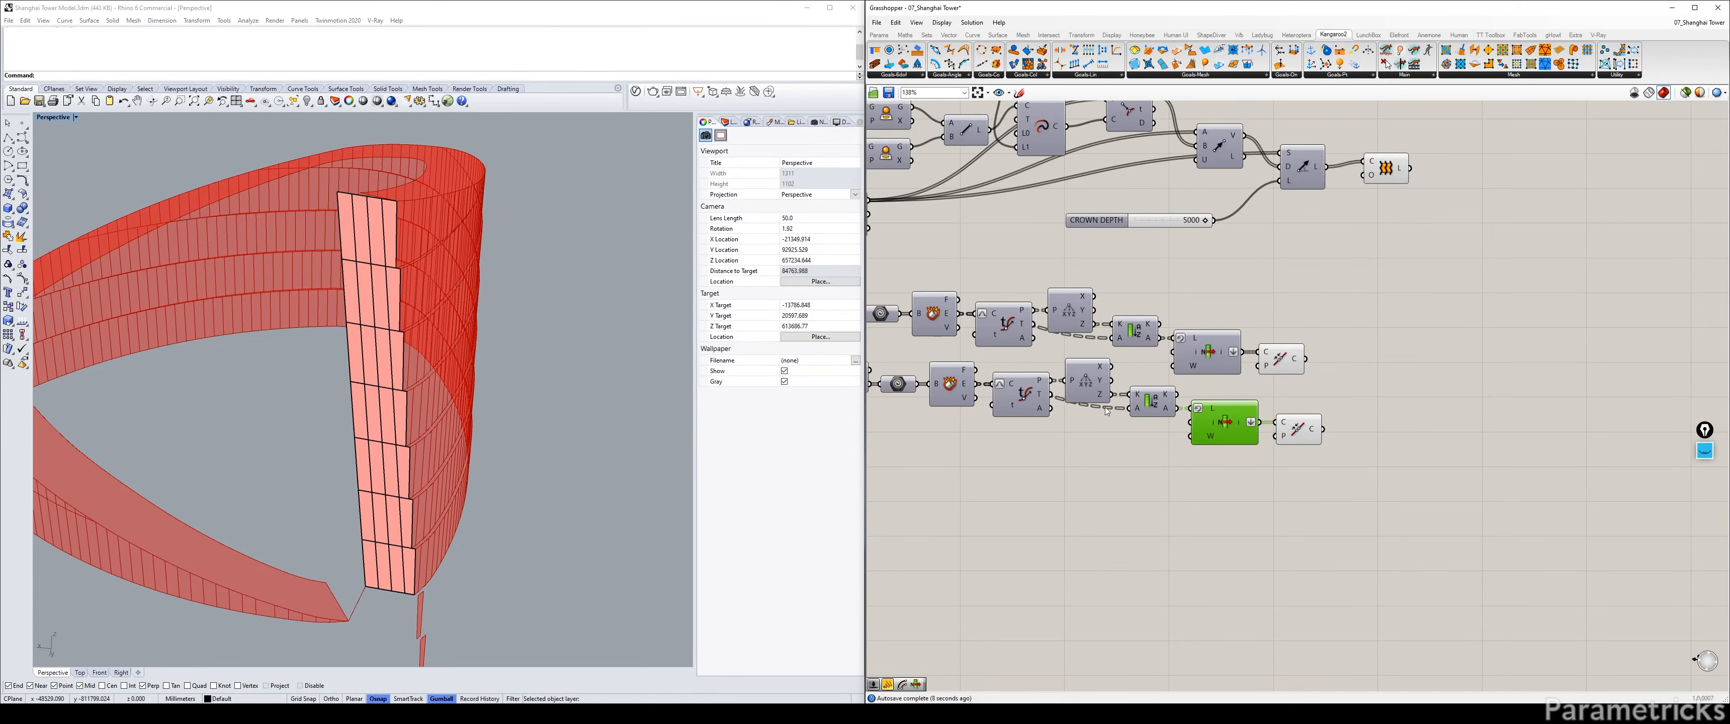
right_click_drag(942, 408, 1158, 400)
scroll(1004, 396, "up", 2)
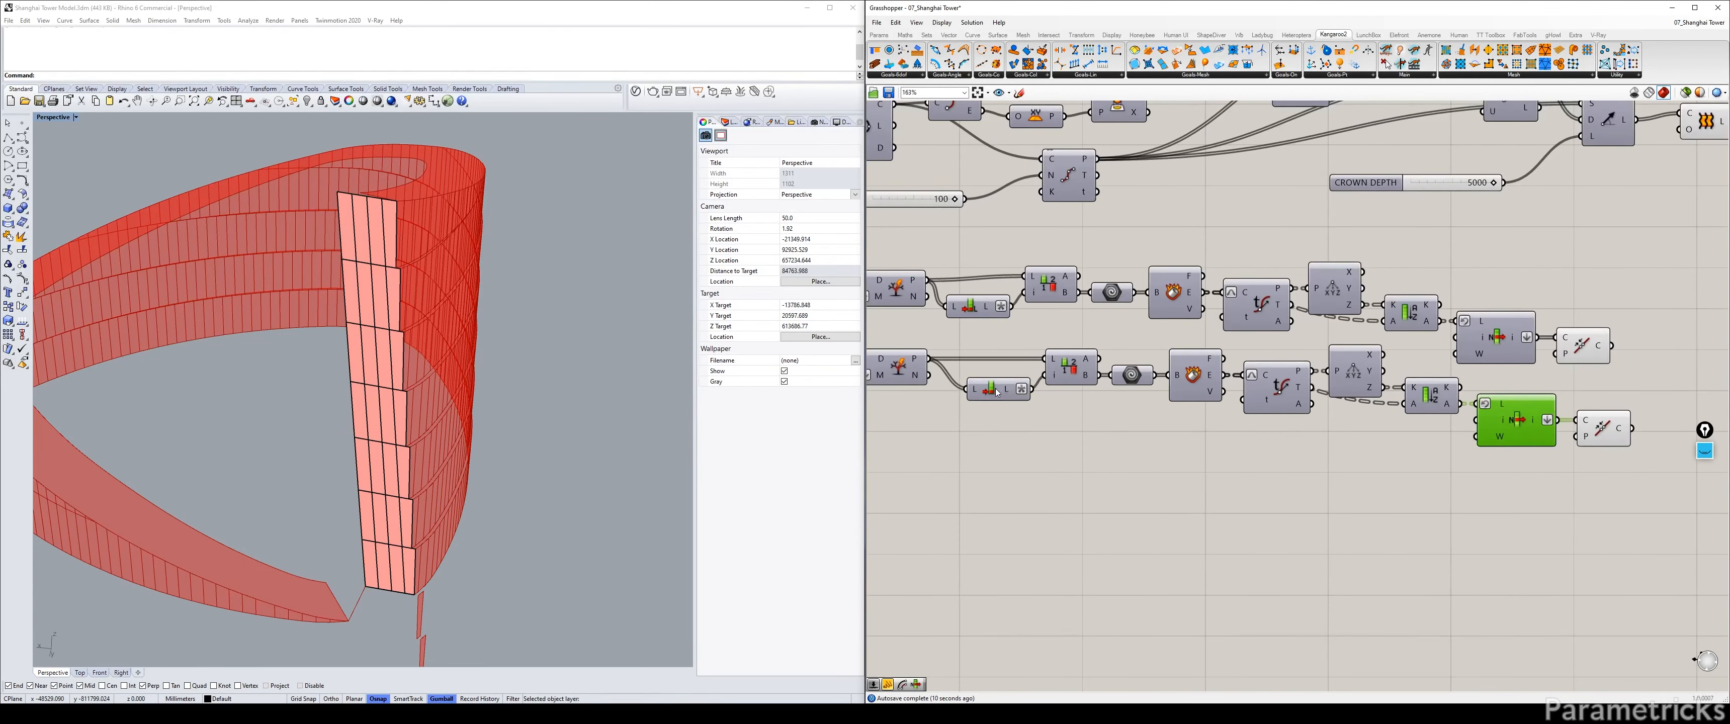
left_click(1001, 399)
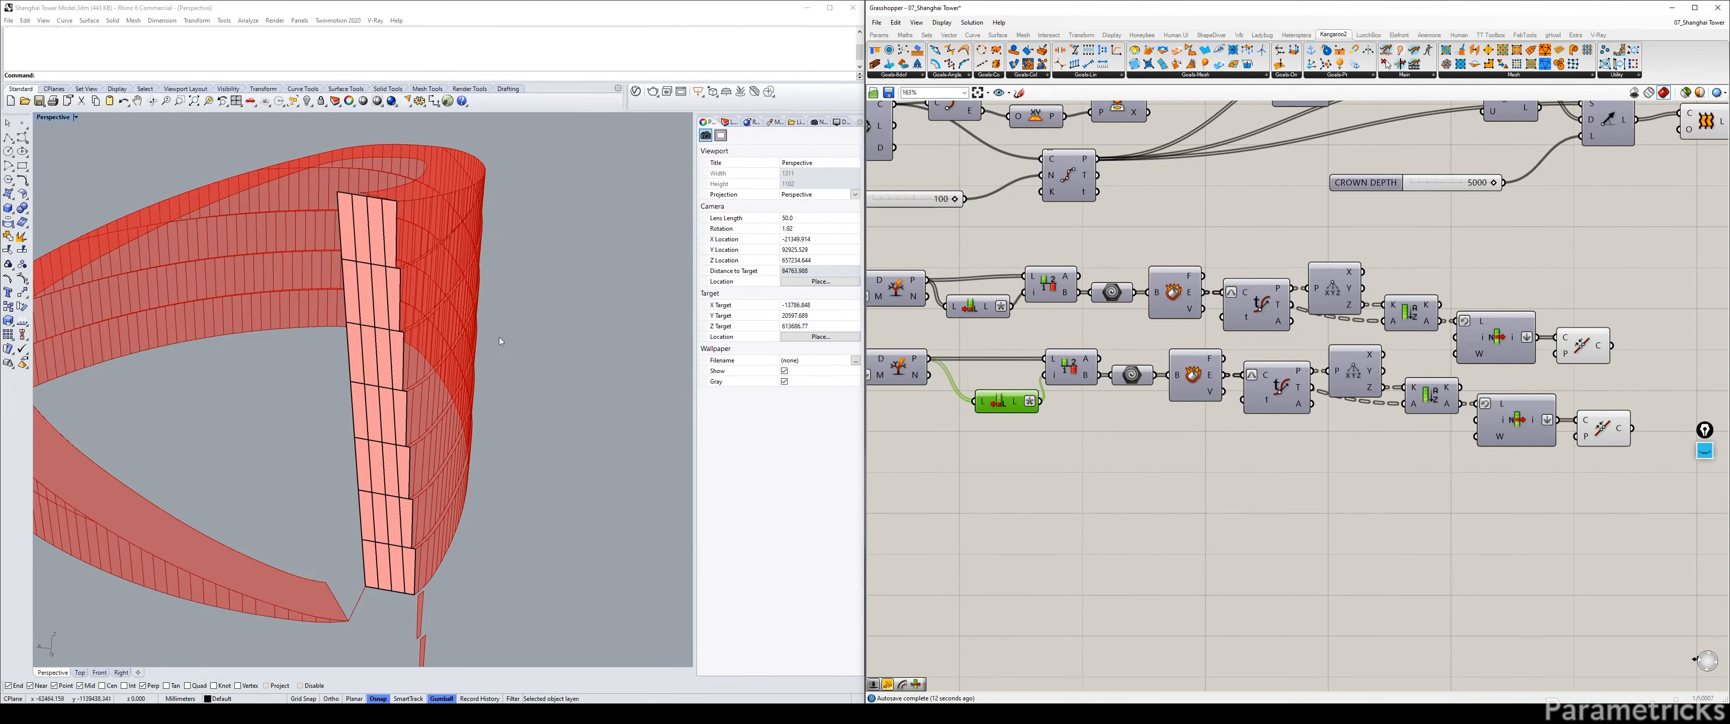
left_click_drag(1009, 403, 1022, 452)
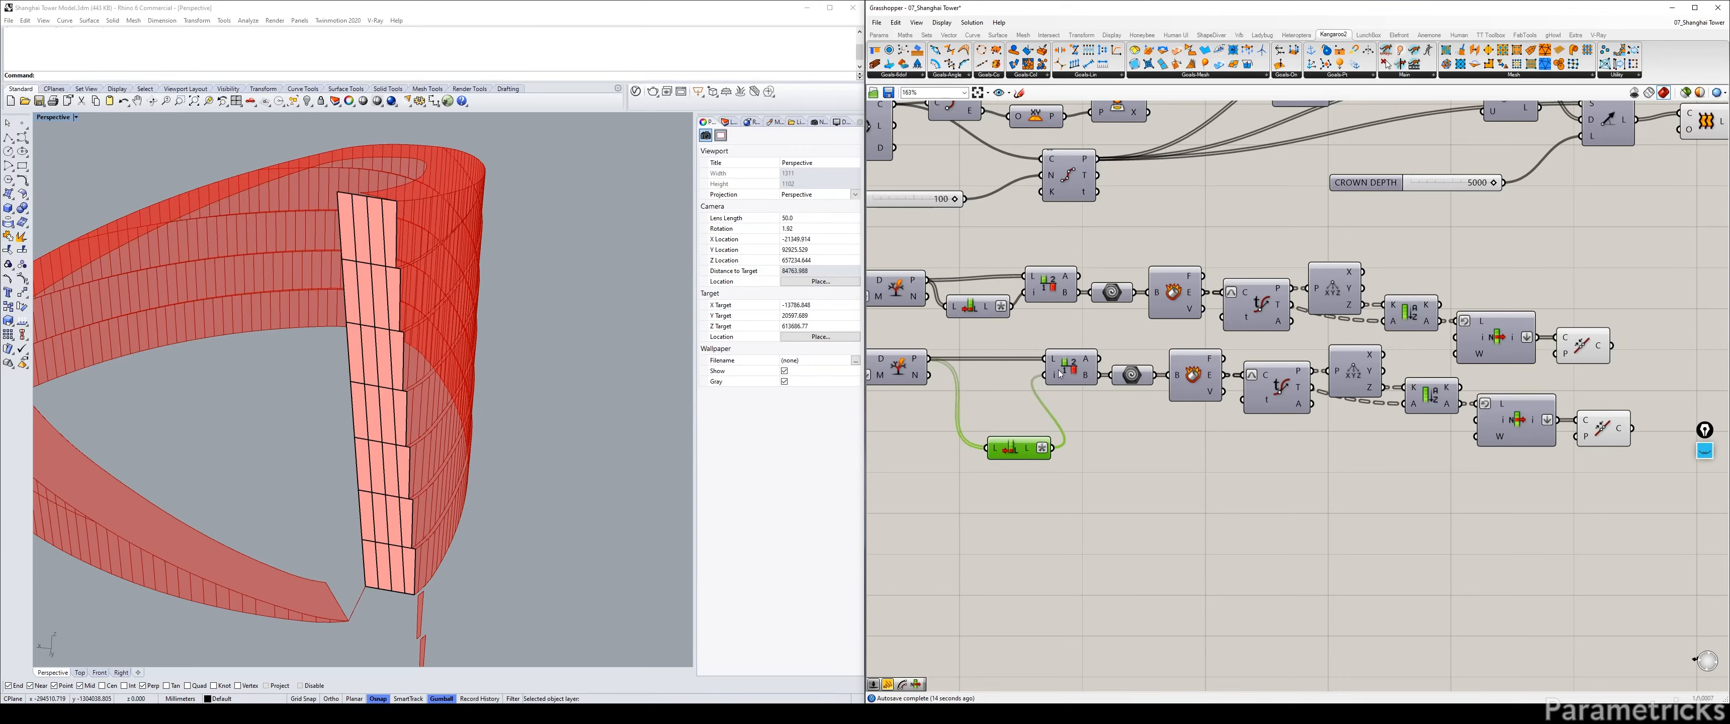
key("Delete")
left_click_drag(1062, 371, 1063, 400)
key("Delete")
left_click_drag(929, 359, 1115, 368)
left_click_drag(983, 365, 1132, 368)
Zoom to the duplicated Join Curves result to check the joined edge on the crown V-strike panels.
right_click_drag(1292, 380, 1120, 367)
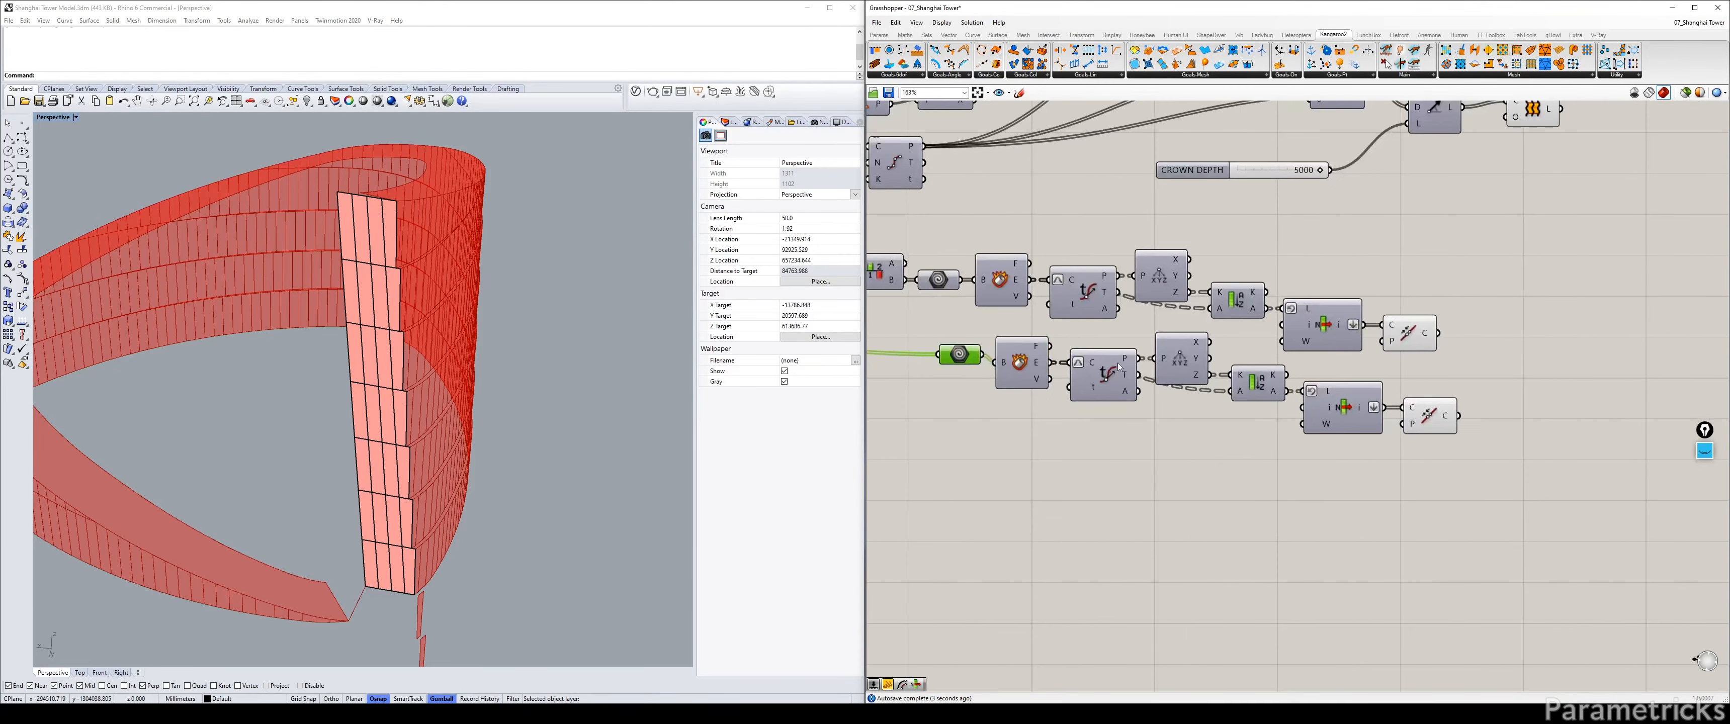
left_click(1426, 406)
middle_click(1426, 406)
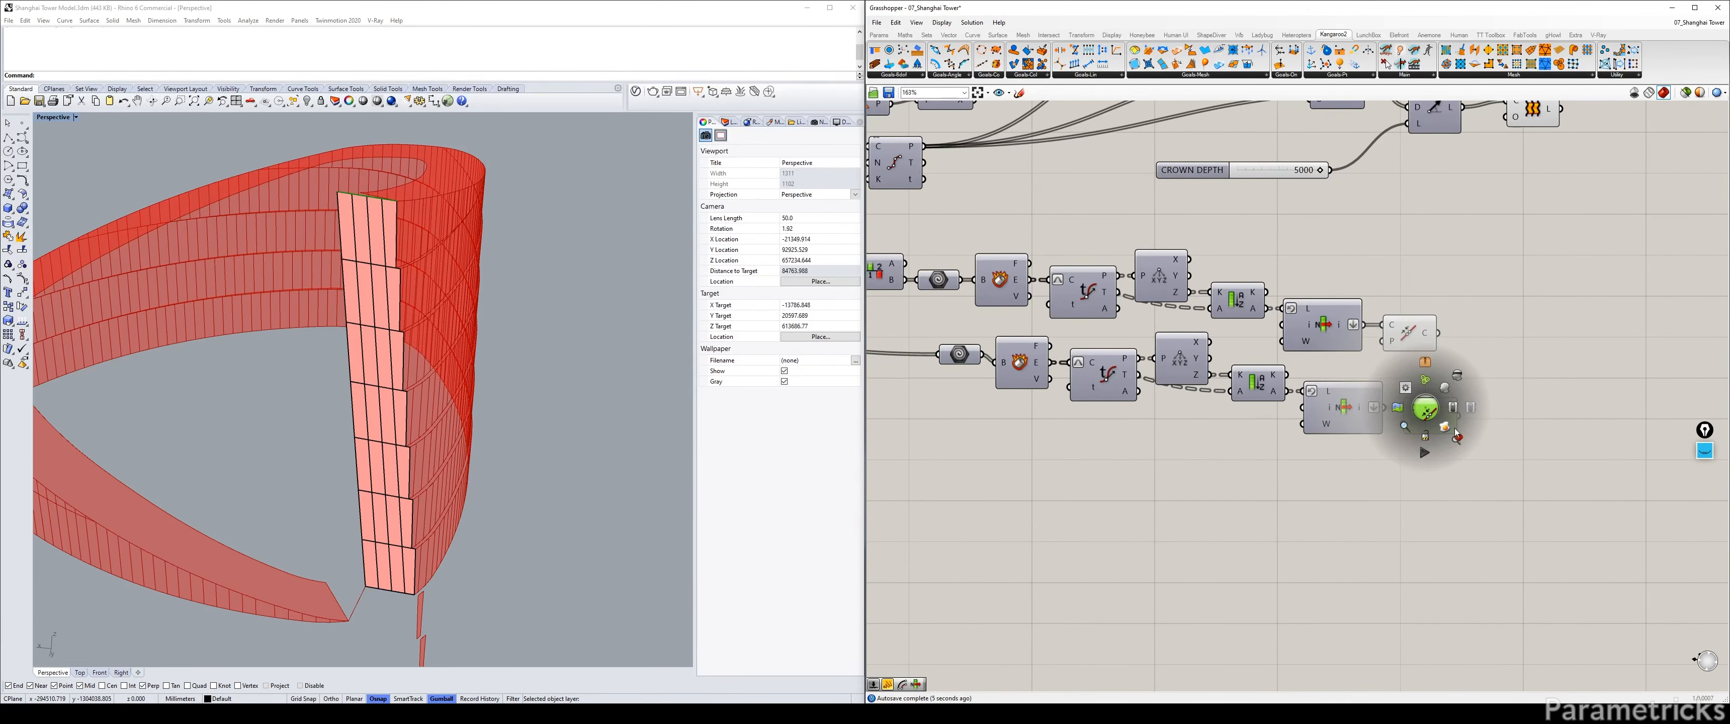
left_click(1460, 444)
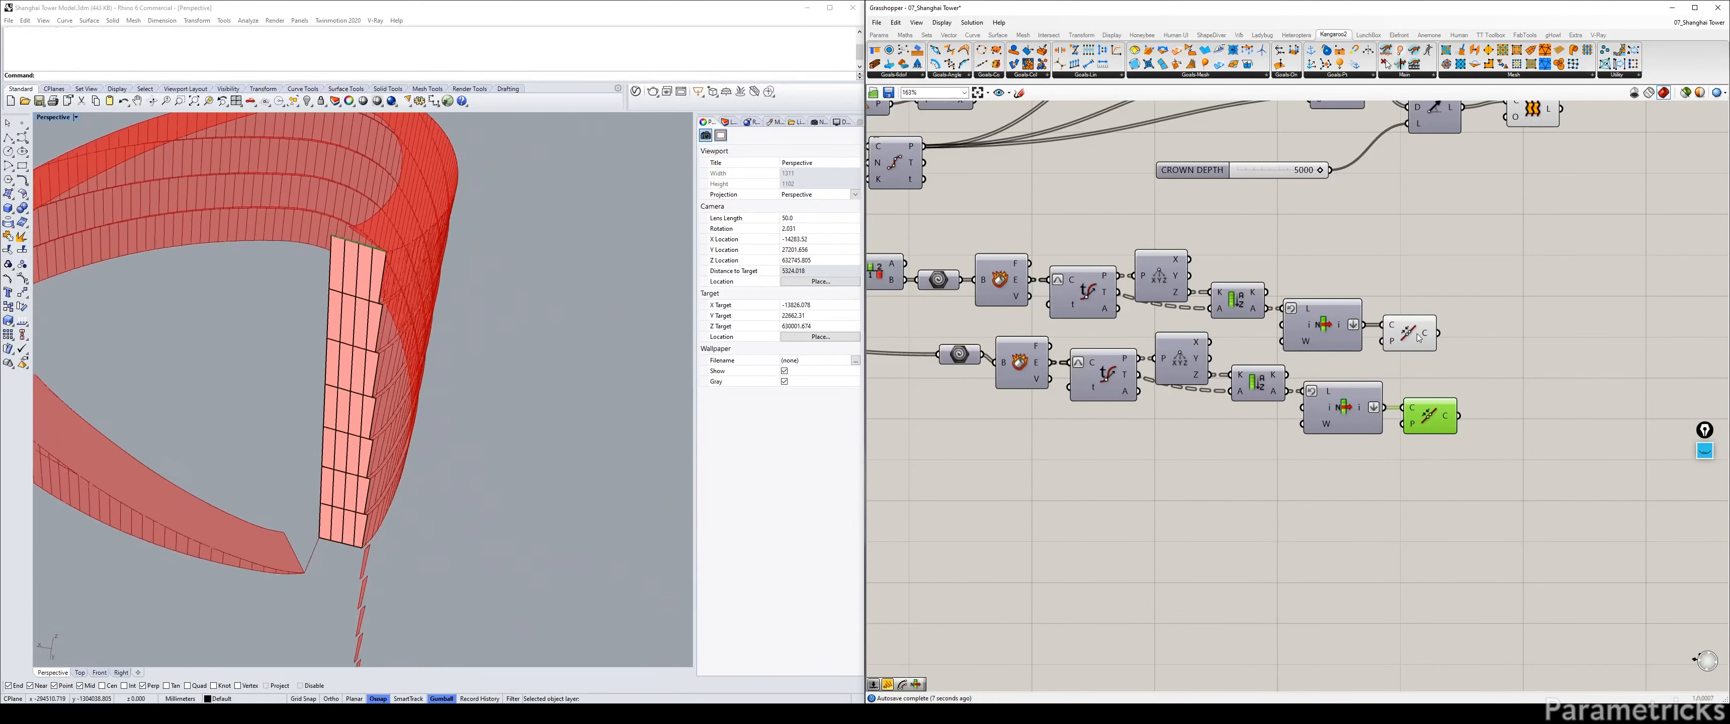
Move Loft away from Line SDL, add a Merge component between them and align the upper Join Curves with its copy.
right_click_drag(1455, 288, 1328, 320)
scroll(1375, 261, "down", 2)
right_click_drag(1375, 260, 1098, 306)
scroll(1098, 306, "up", 1)
left_click_drag(1117, 207, 1208, 212)
double_click(1112, 238)
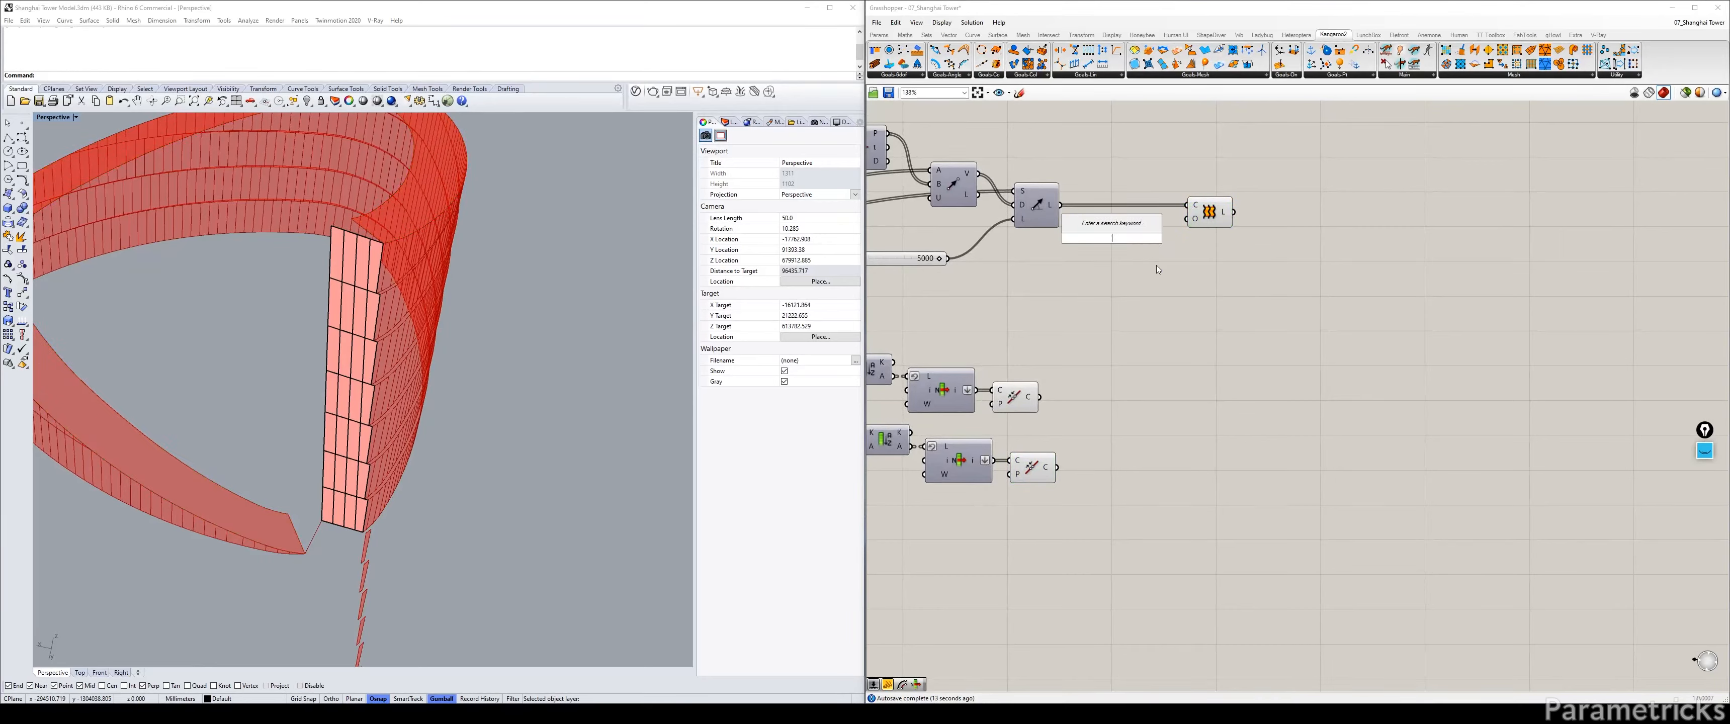
type("merge")
key("Return")
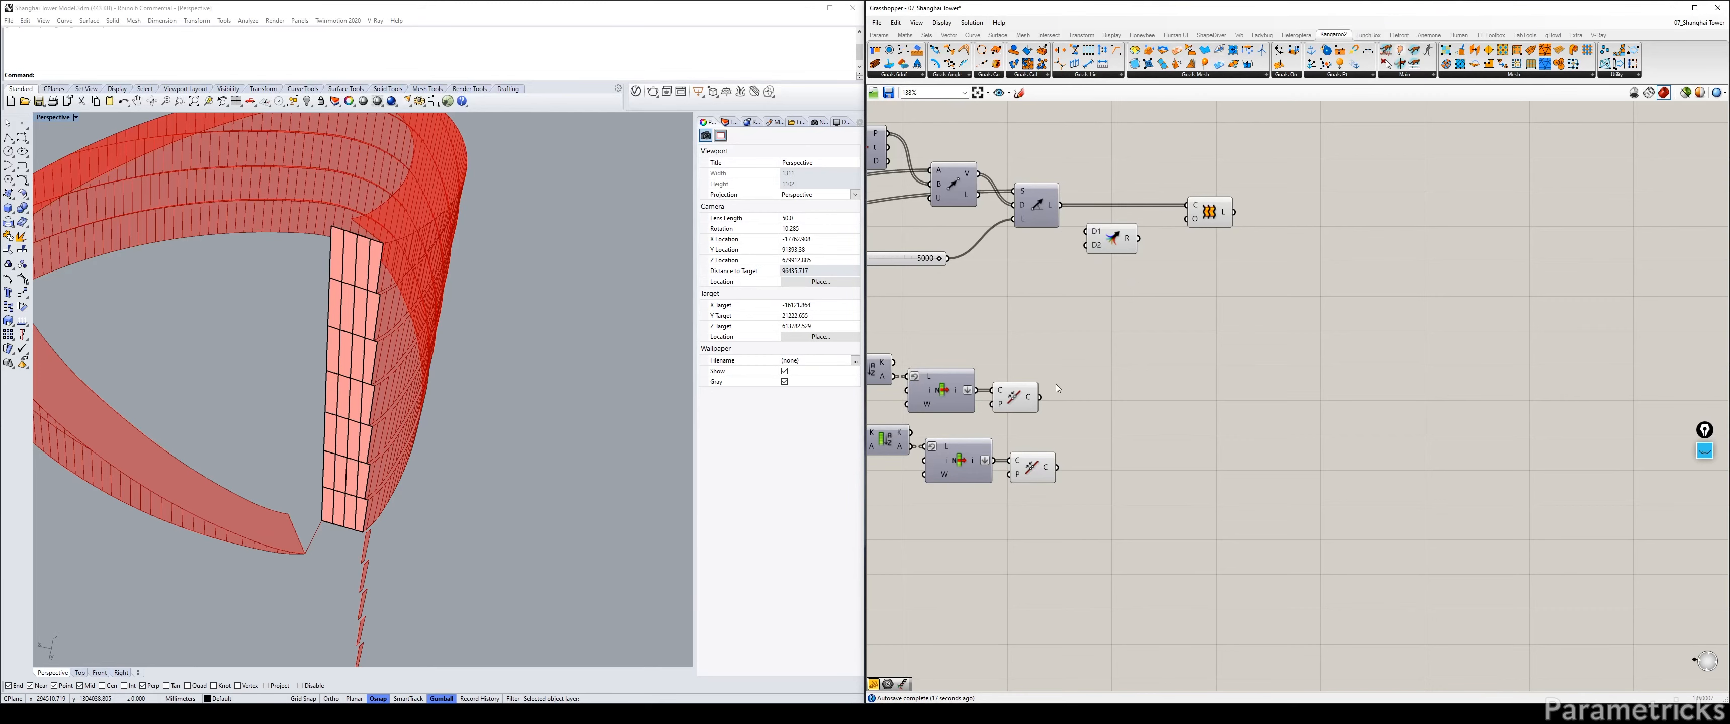
left_click_drag(1018, 405, 1033, 406)
left_click_drag(1096, 245, 1124, 266)
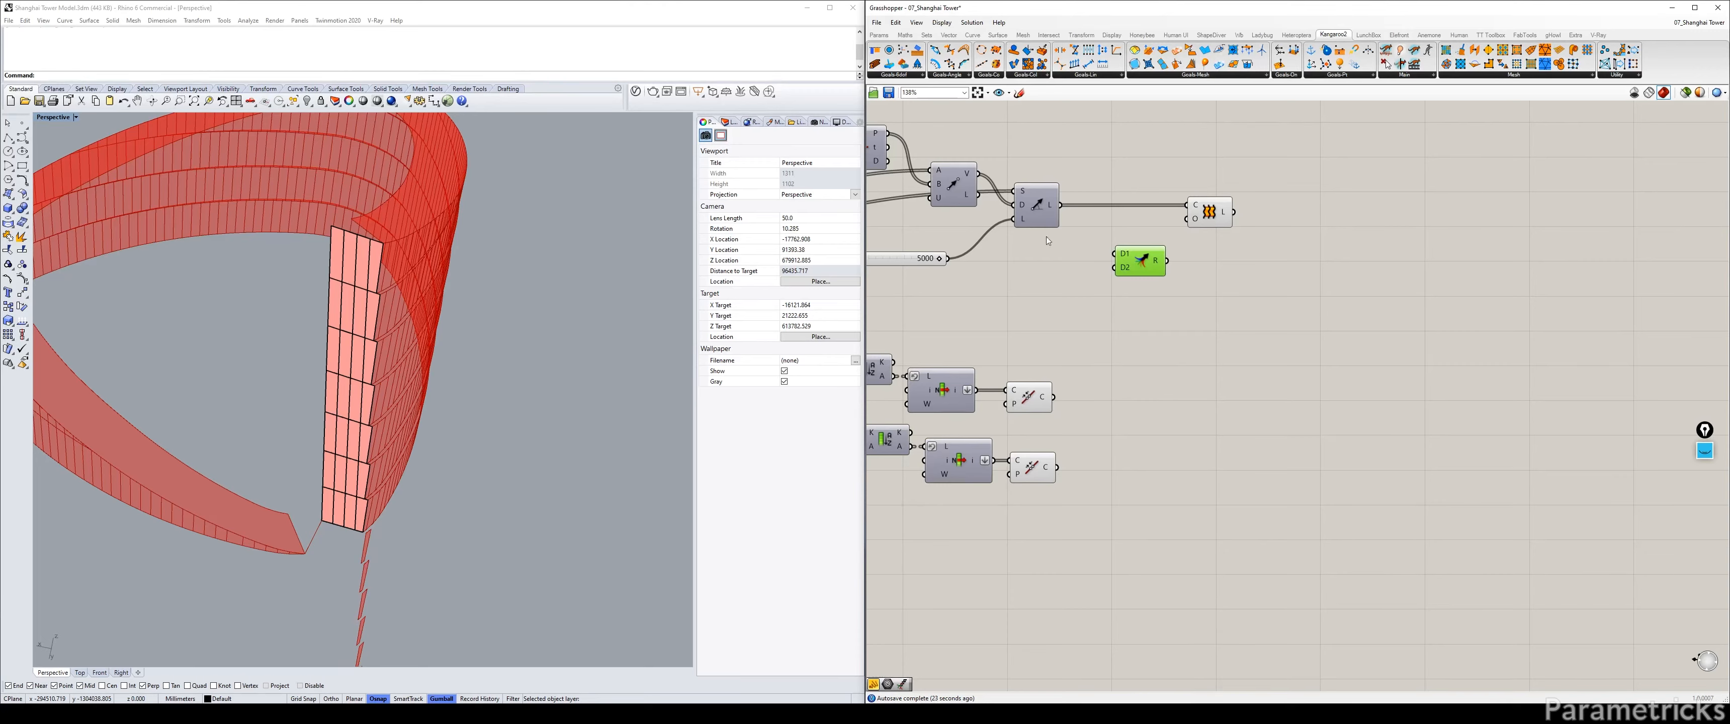
Connect the upper Join Curves, Line SDL and lower Join Curves to Merge's D1, D2 and D3, and its result to Loft.
left_click_drag(1052, 398, 1133, 258)
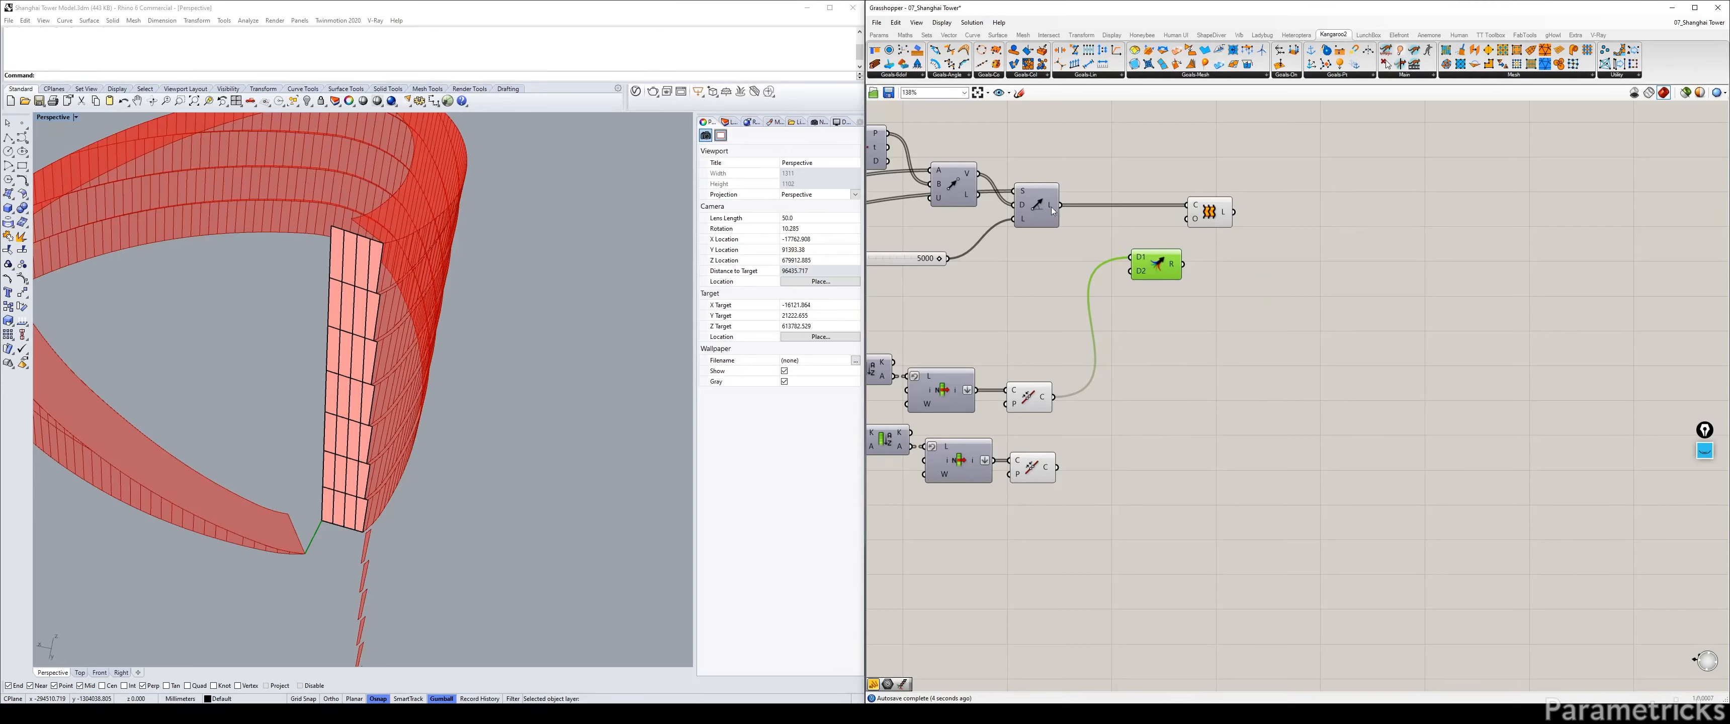
left_click_drag(1059, 205, 1131, 264)
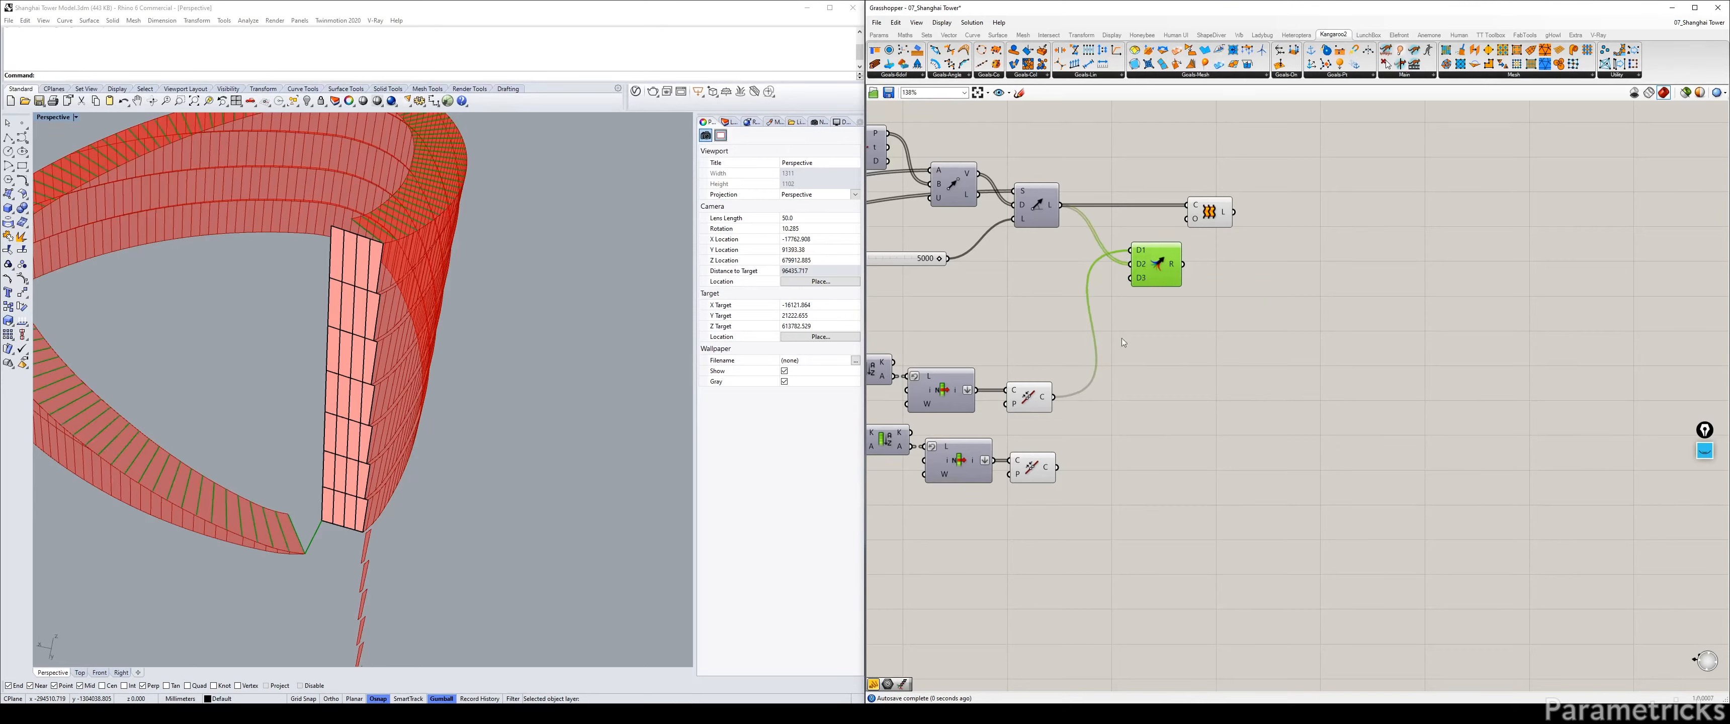
left_click_drag(1057, 466, 1195, 222)
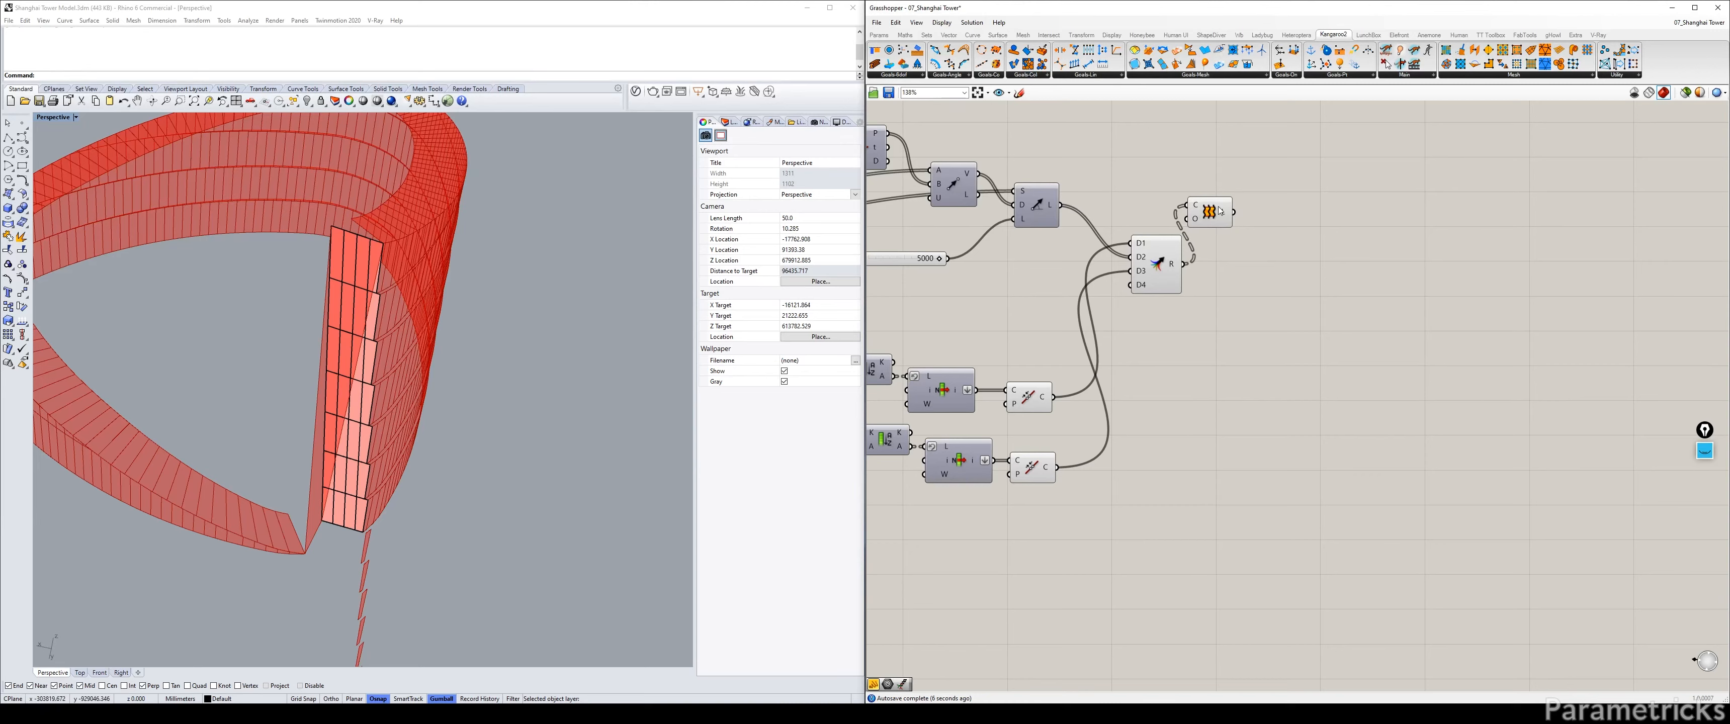
Move Loft beyond Merge and flatten Merge's R output.
left_click_drag(1209, 214, 1263, 231)
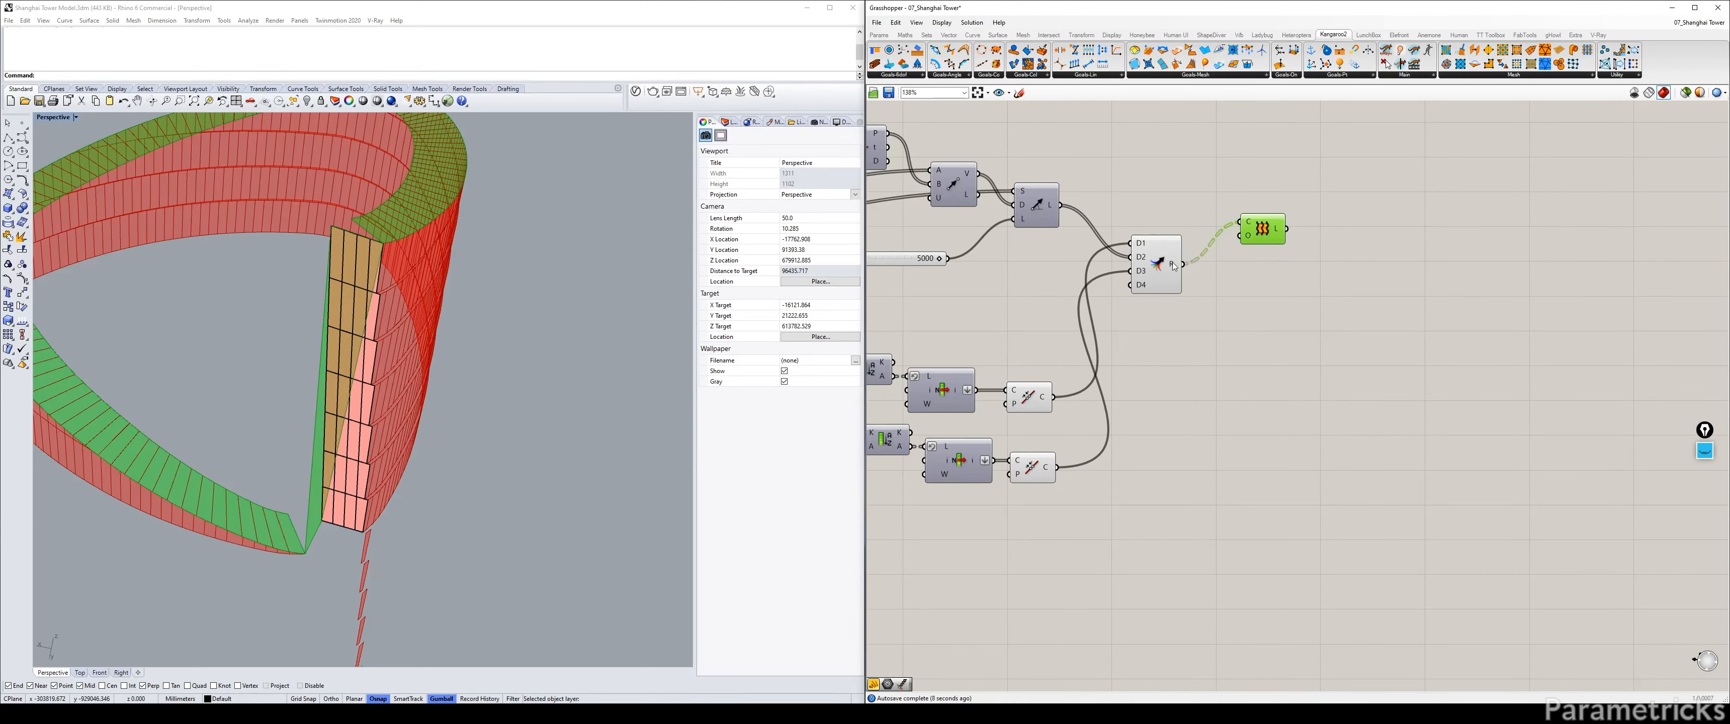
mouse_move(1172, 262)
right_click(1172, 266)
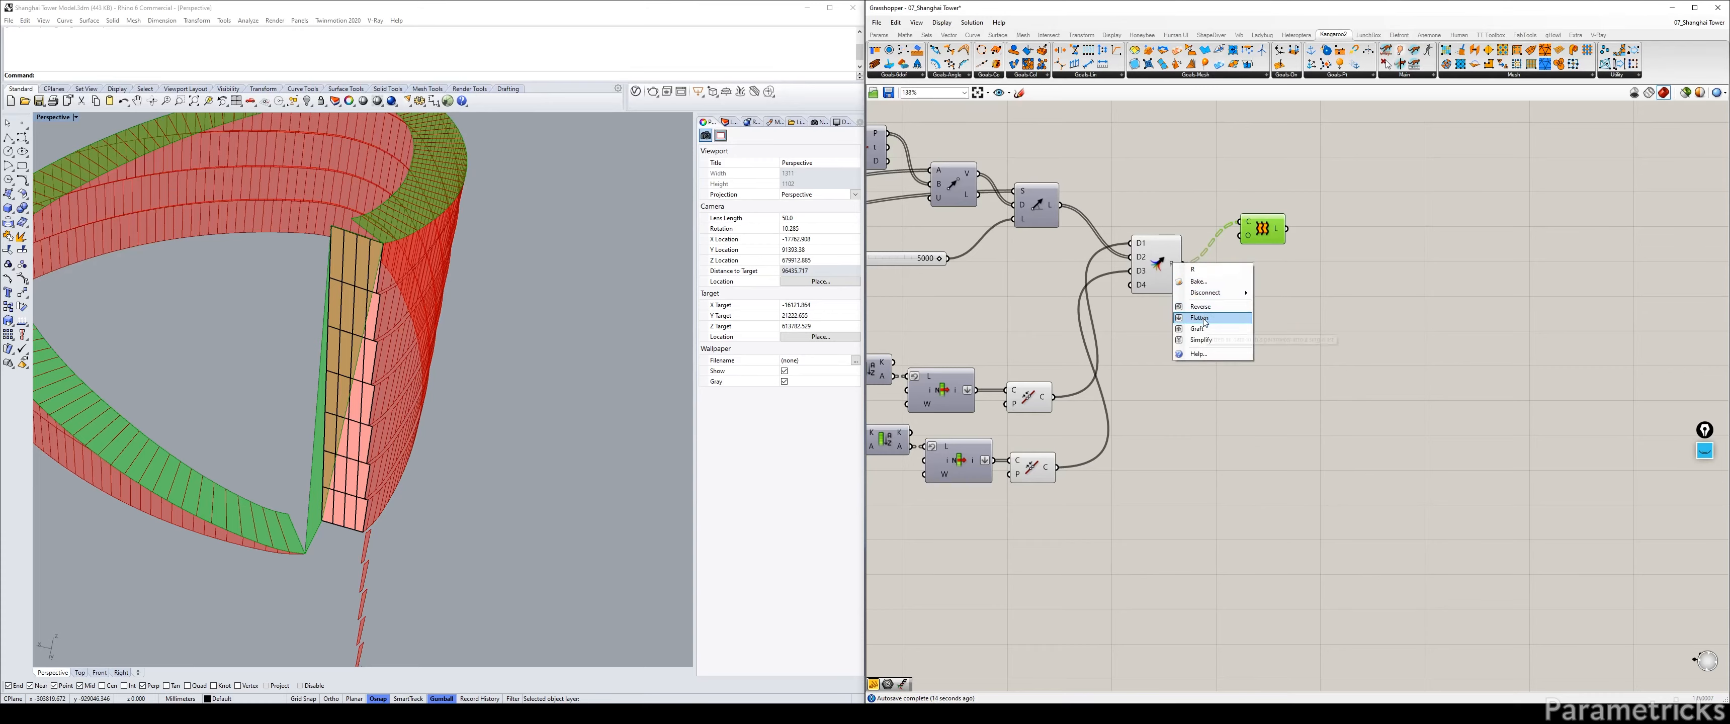
left_click(1199, 313)
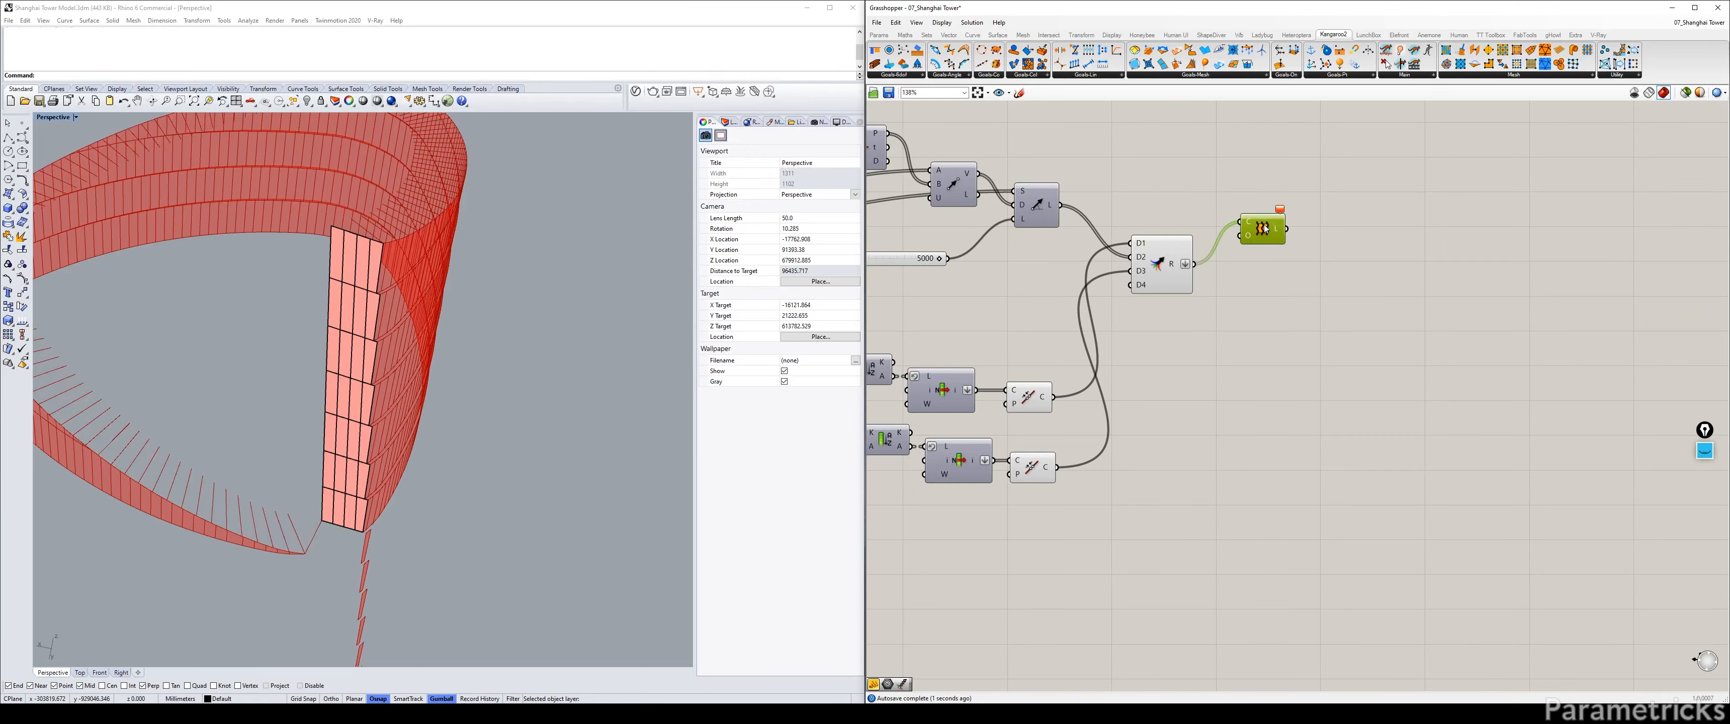
Delete the Merge component and add an Entwine component in its place.
left_click(1163, 273)
key("Delete")
double_click(1176, 299)
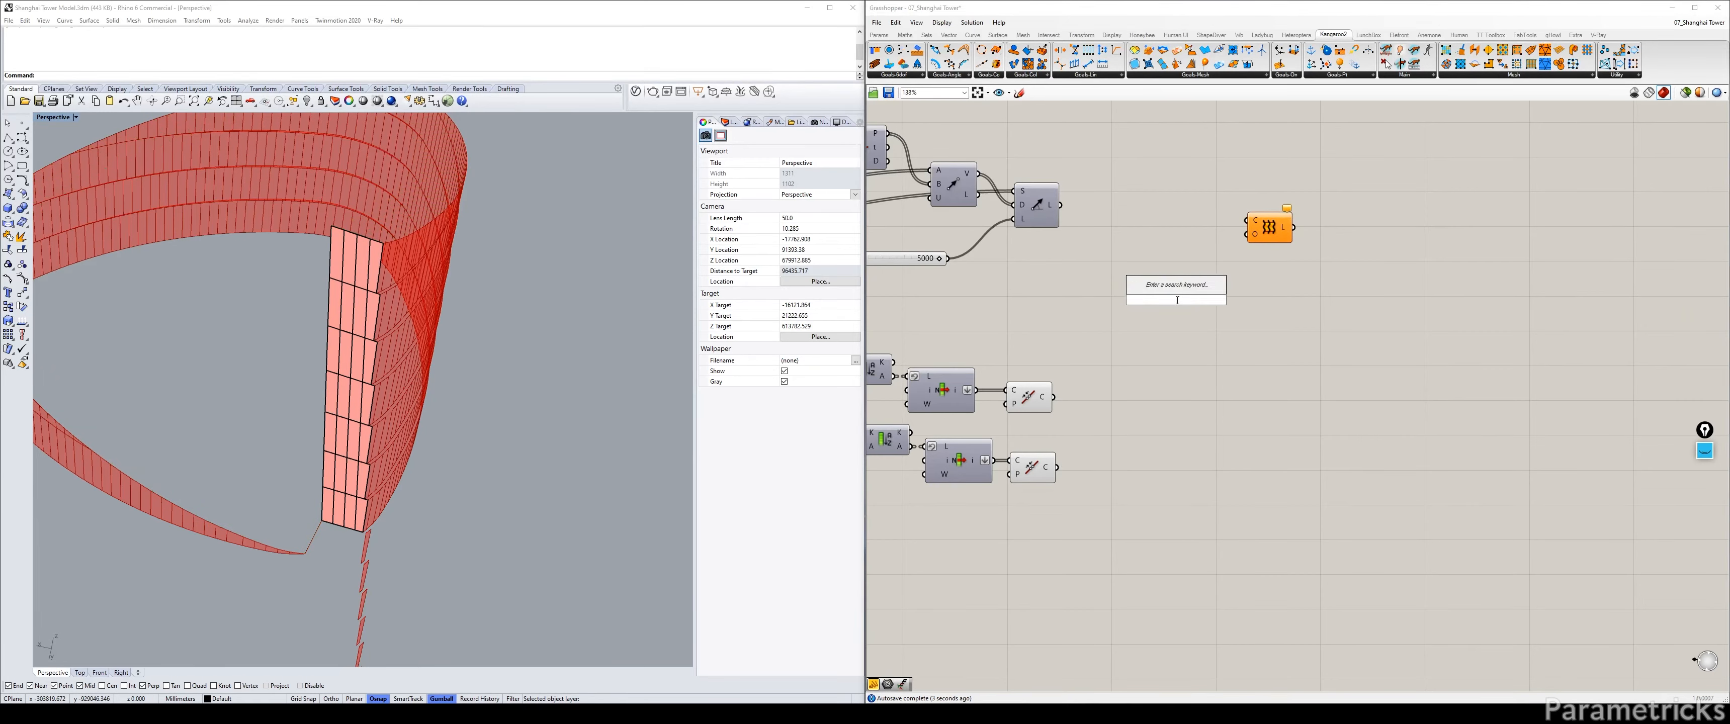
type("entwine")
key("Return")
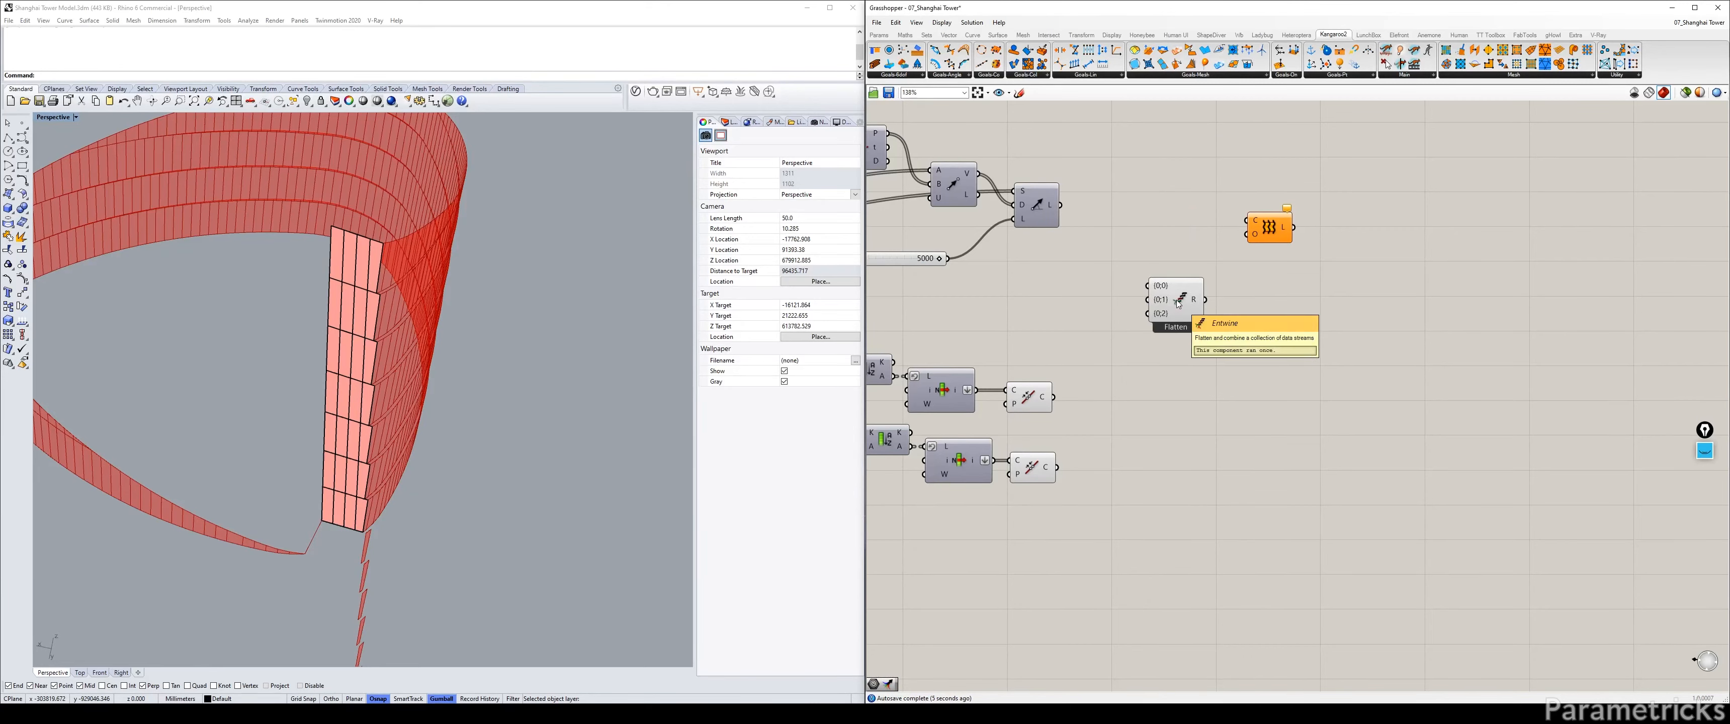
Connect the upper Join Curves, Line SDL and lower Join Curves to Entwine's three inputs, feed Loft from it and flatten its R output.
left_click(1031, 404)
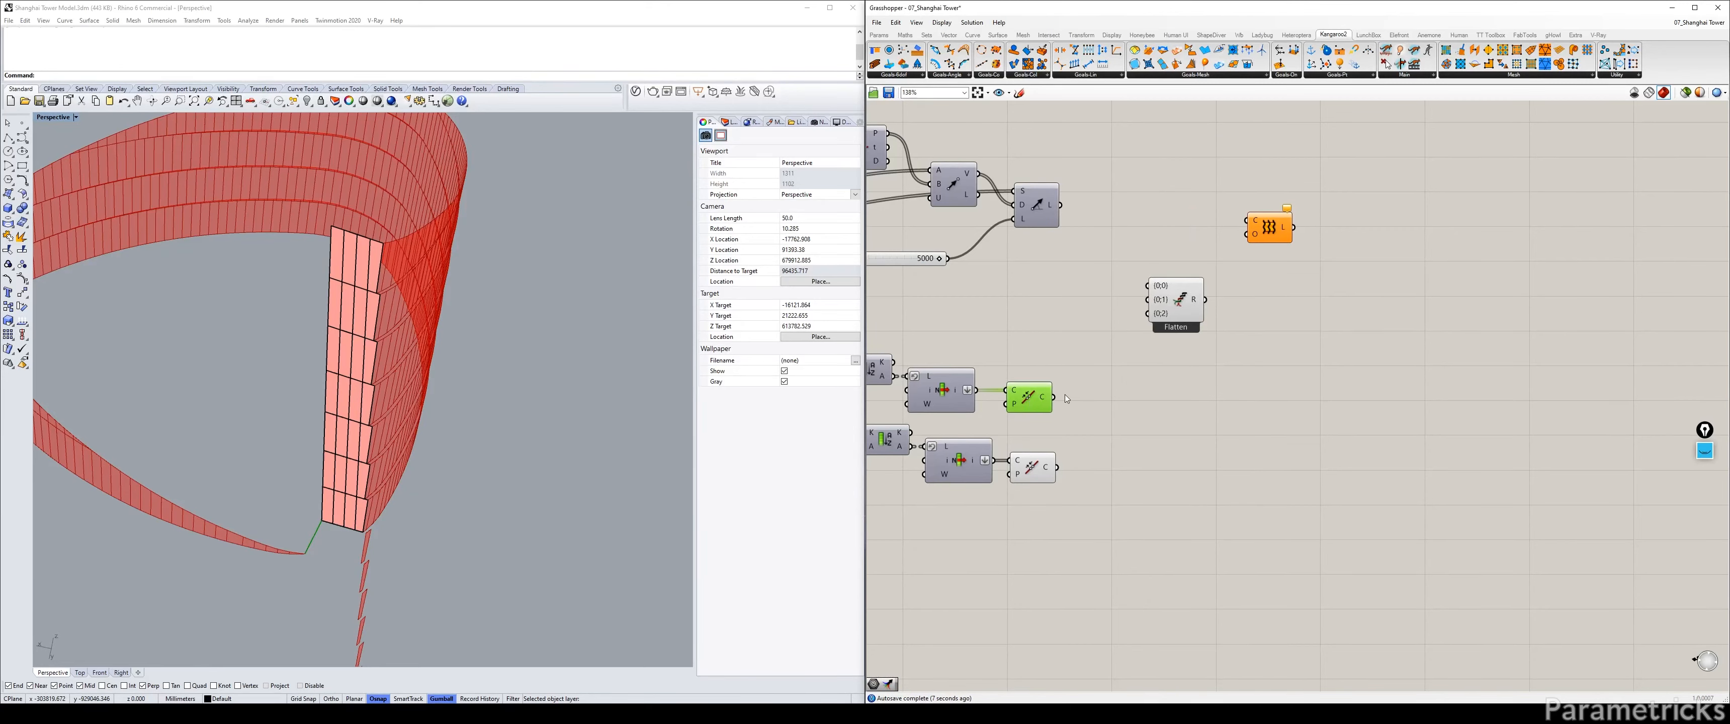
left_click_drag(1055, 398, 1155, 290)
left_click_drag(1060, 205, 1147, 300)
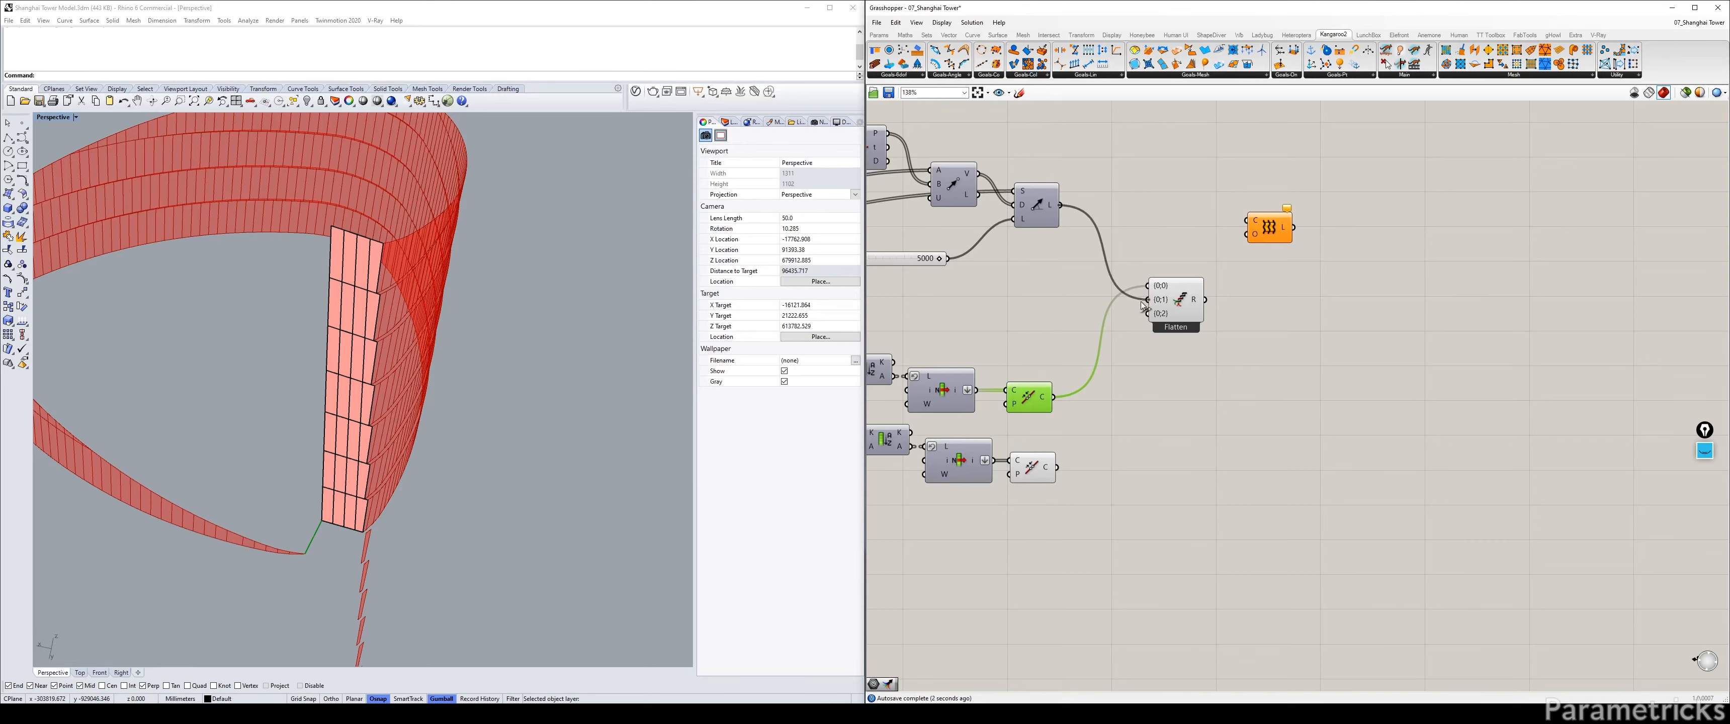
left_click_drag(1057, 467, 1287, 275)
right_click(1195, 306)
left_click(1222, 345)
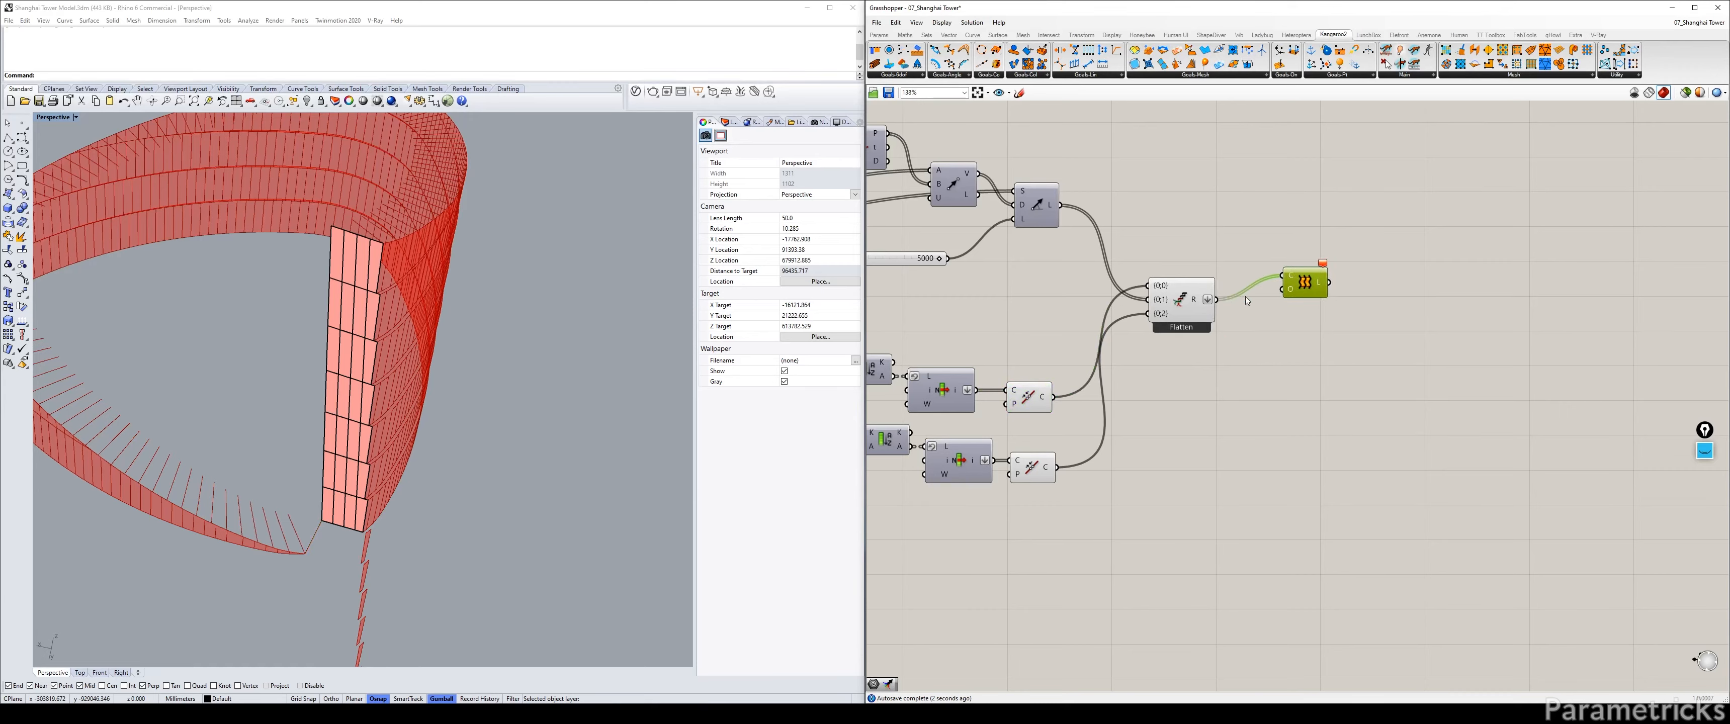
mouse_move(1193, 301)
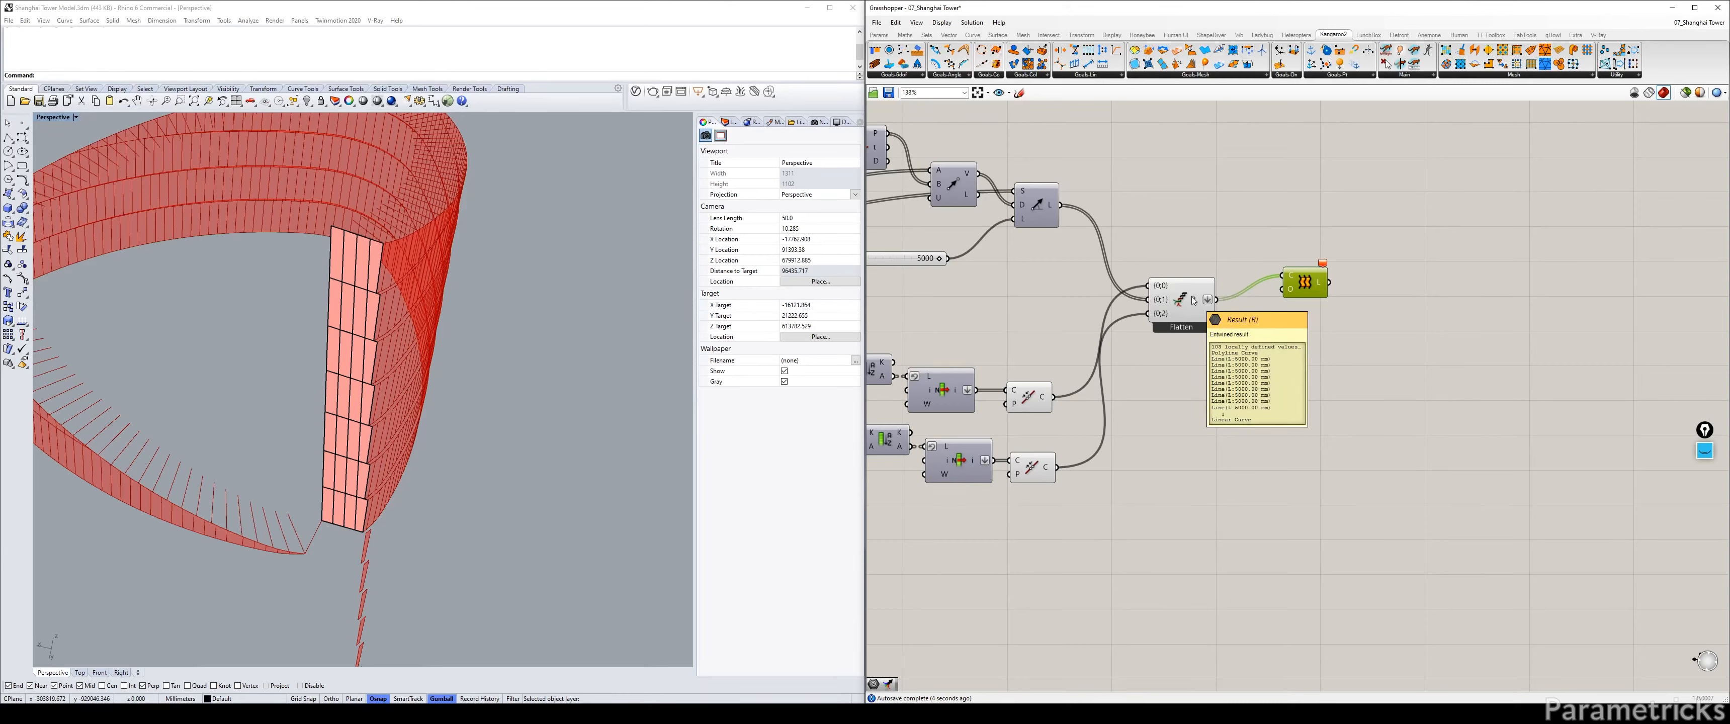
left_click_drag(1037, 400, 1038, 392)
mouse_move(1324, 266)
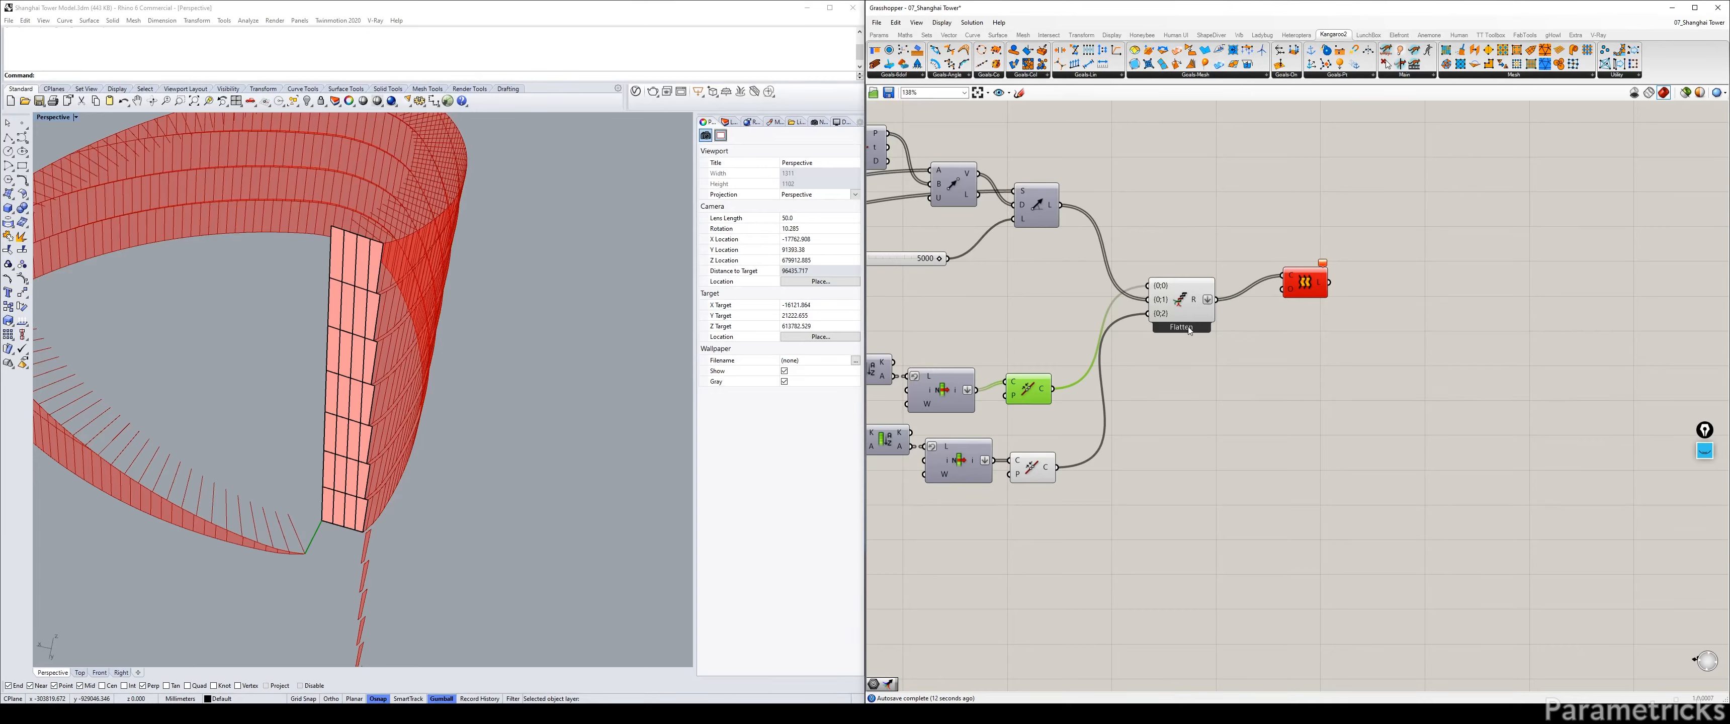
Add a Point On Curve component on the upper Join Curves output and shift its parameter to check the curve's direction.
left_click(1163, 374)
double_click(1185, 399)
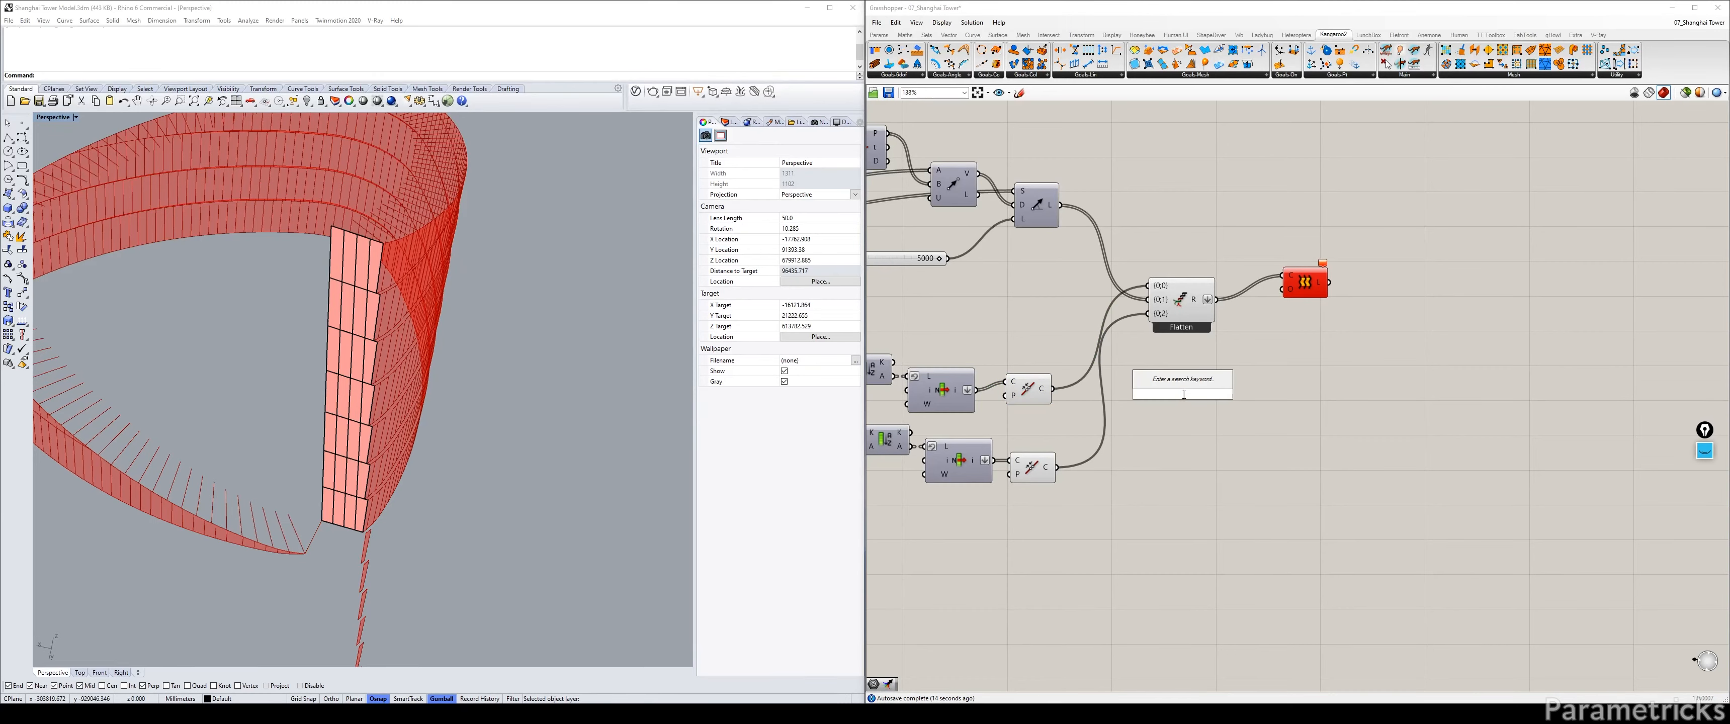
type("POINT CURVE")
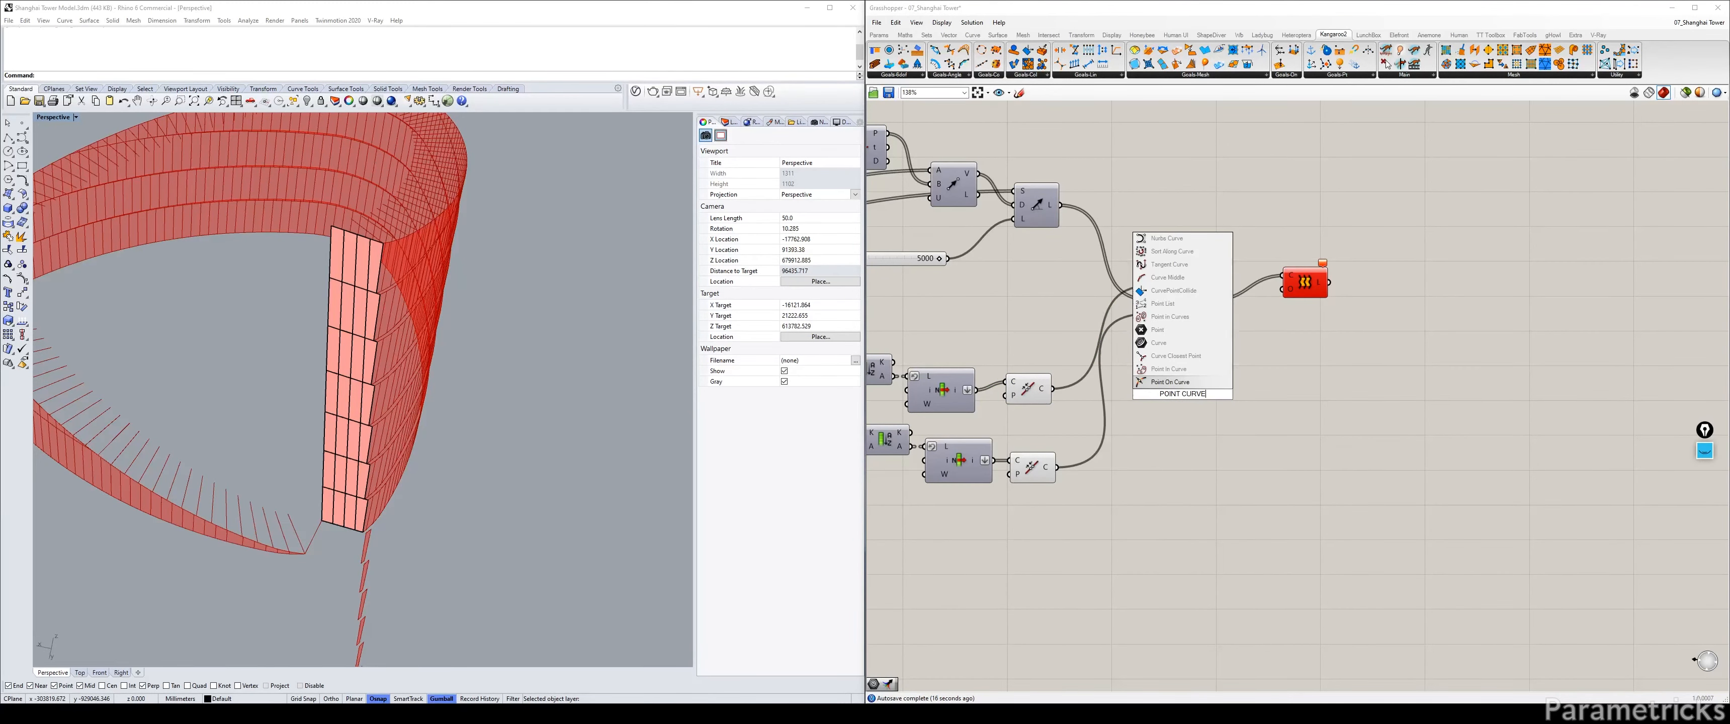
key("Return")
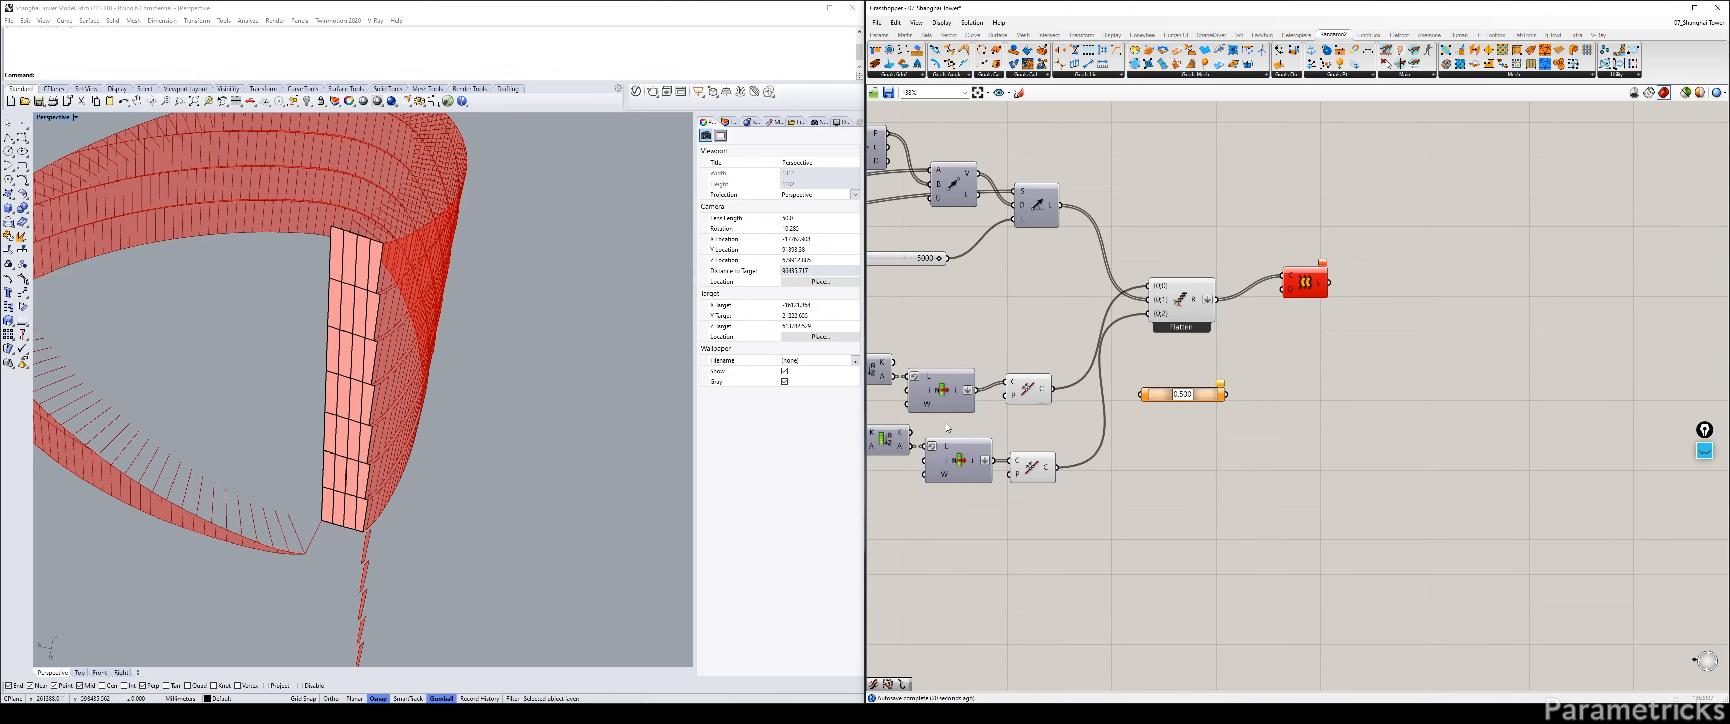
left_click_drag(1059, 390, 1211, 396)
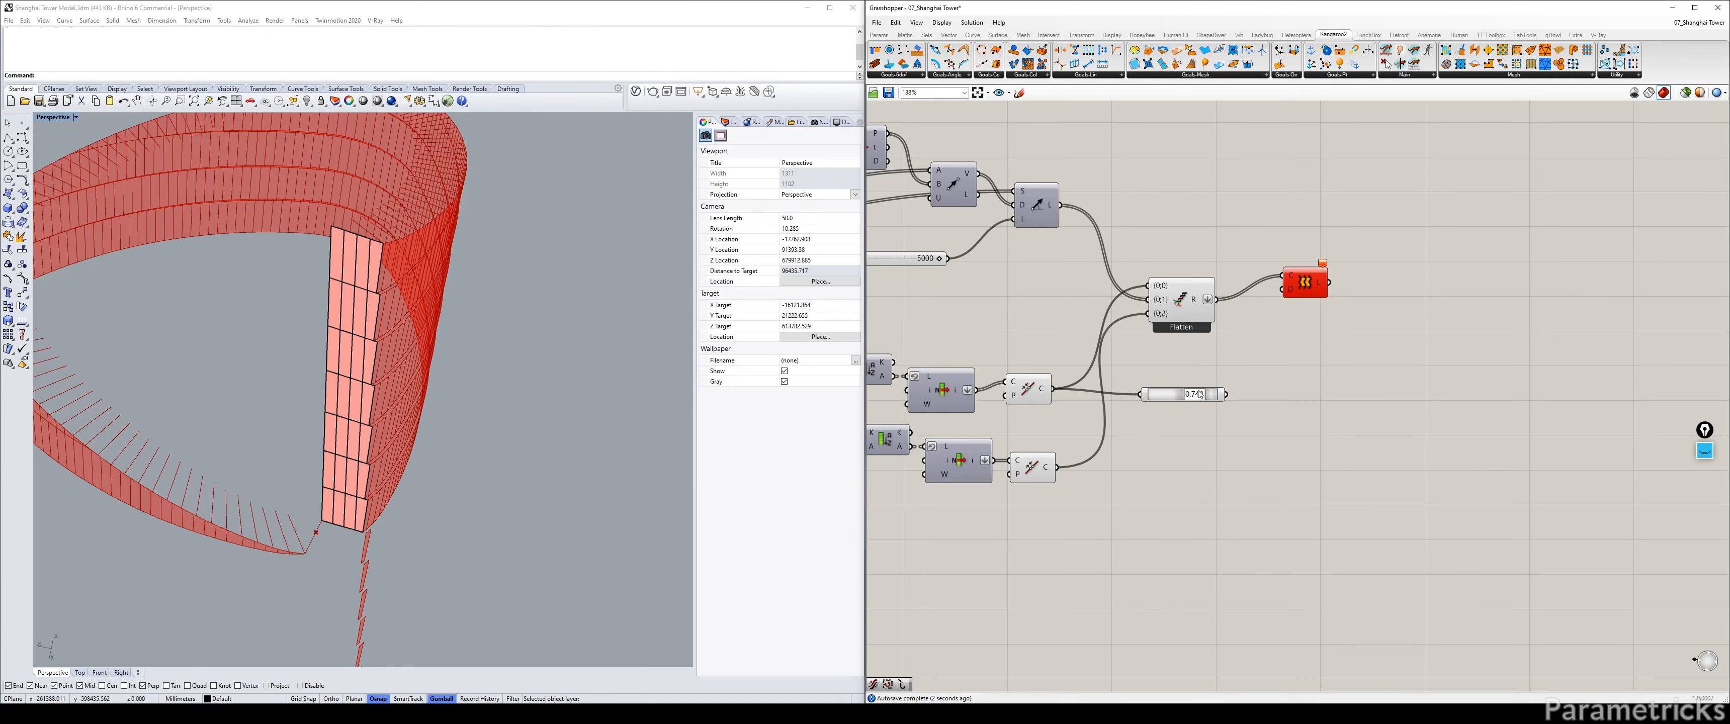
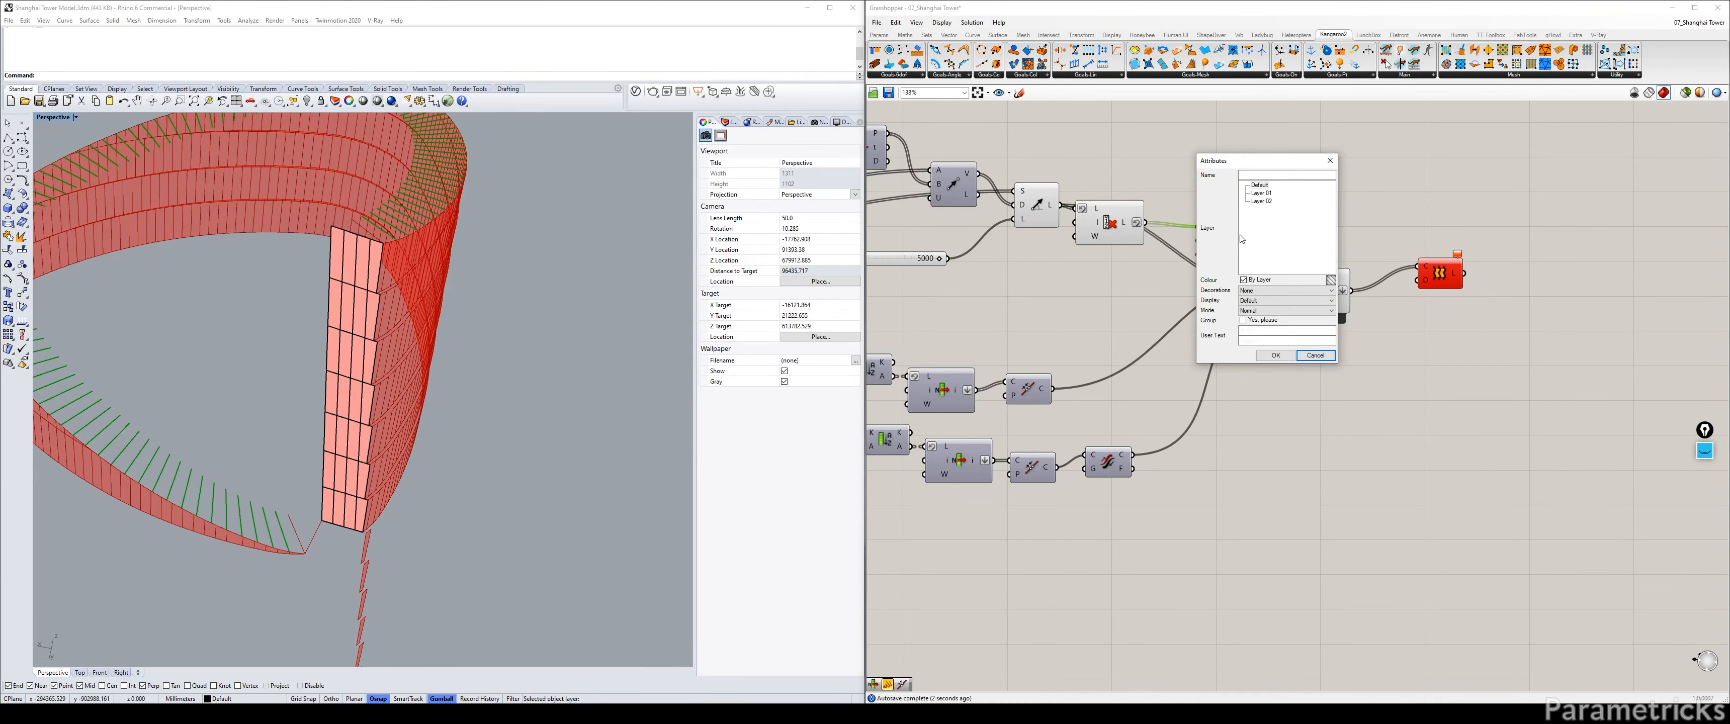
Cancel the bake attributes, flatten the second Cull Index's L output and move that component closer to the first one.
left_click(1316, 357)
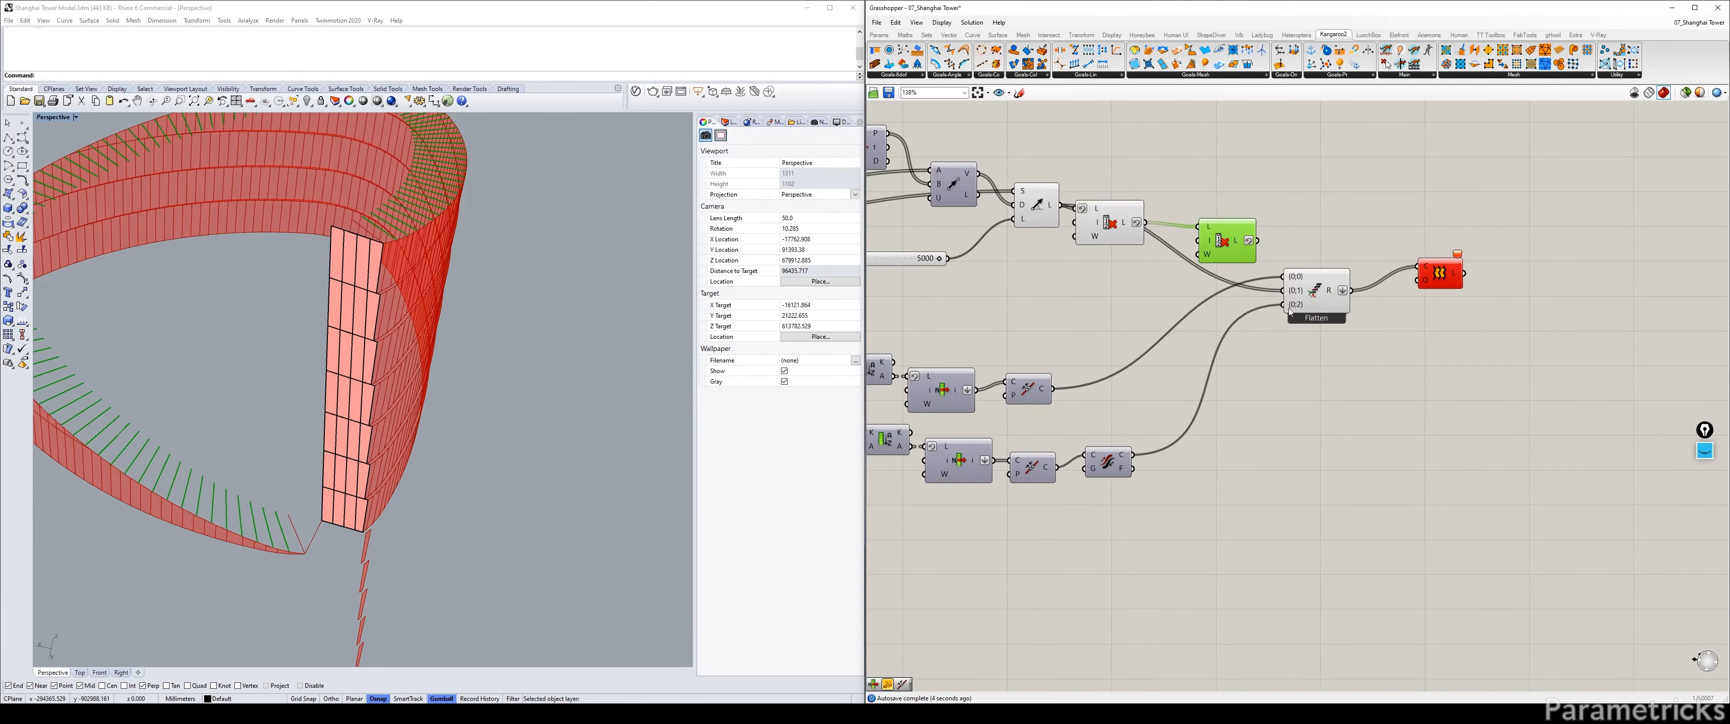
right_click(1243, 249)
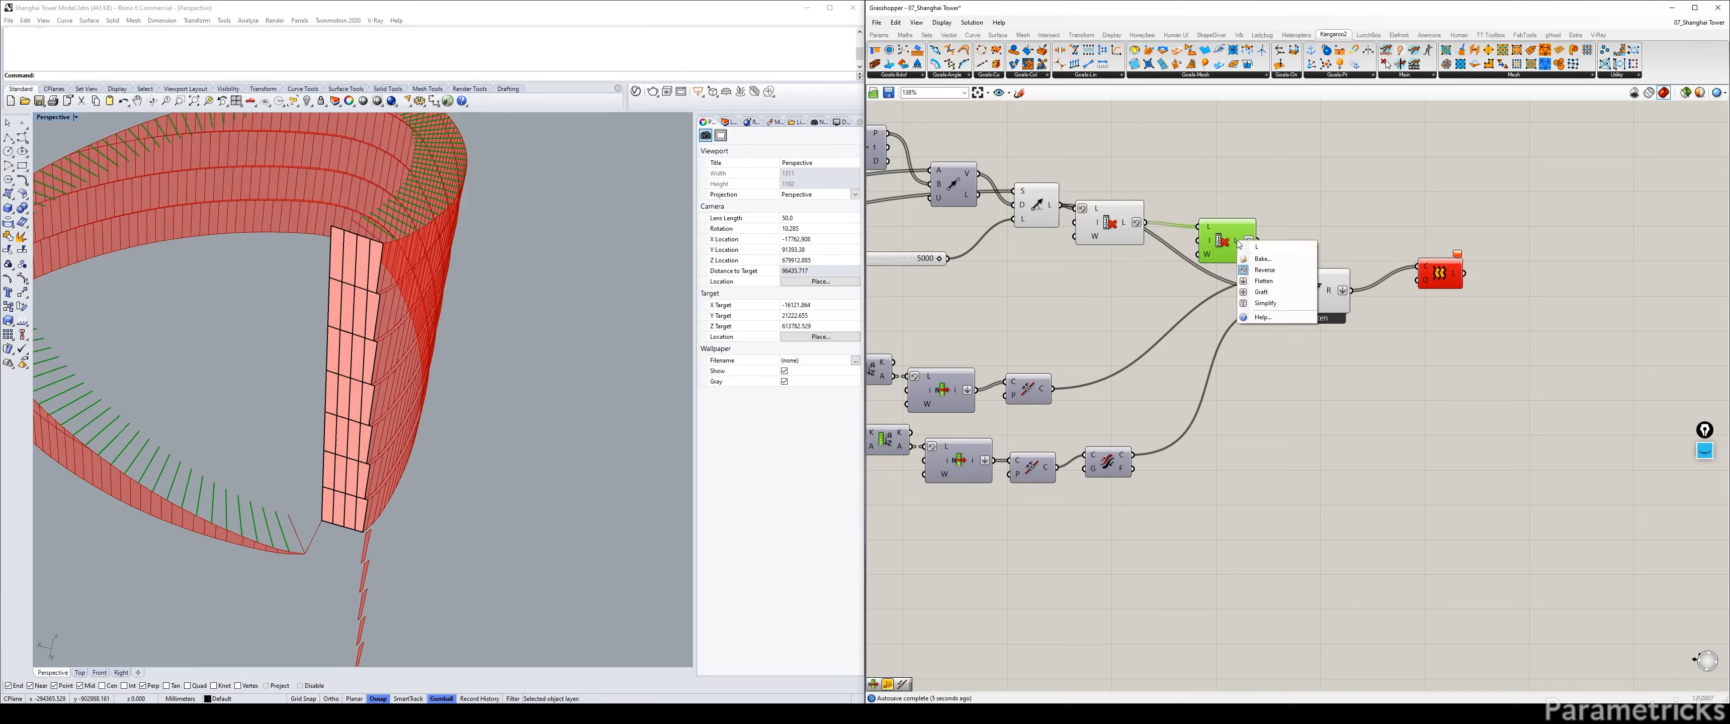
left_click(1279, 283)
left_click_drag(1190, 241, 1184, 240)
Turn off the previews of Line SDL and both Cull Index components.
key("ctrl+q")
left_click(1037, 206)
key("ctrl+q")
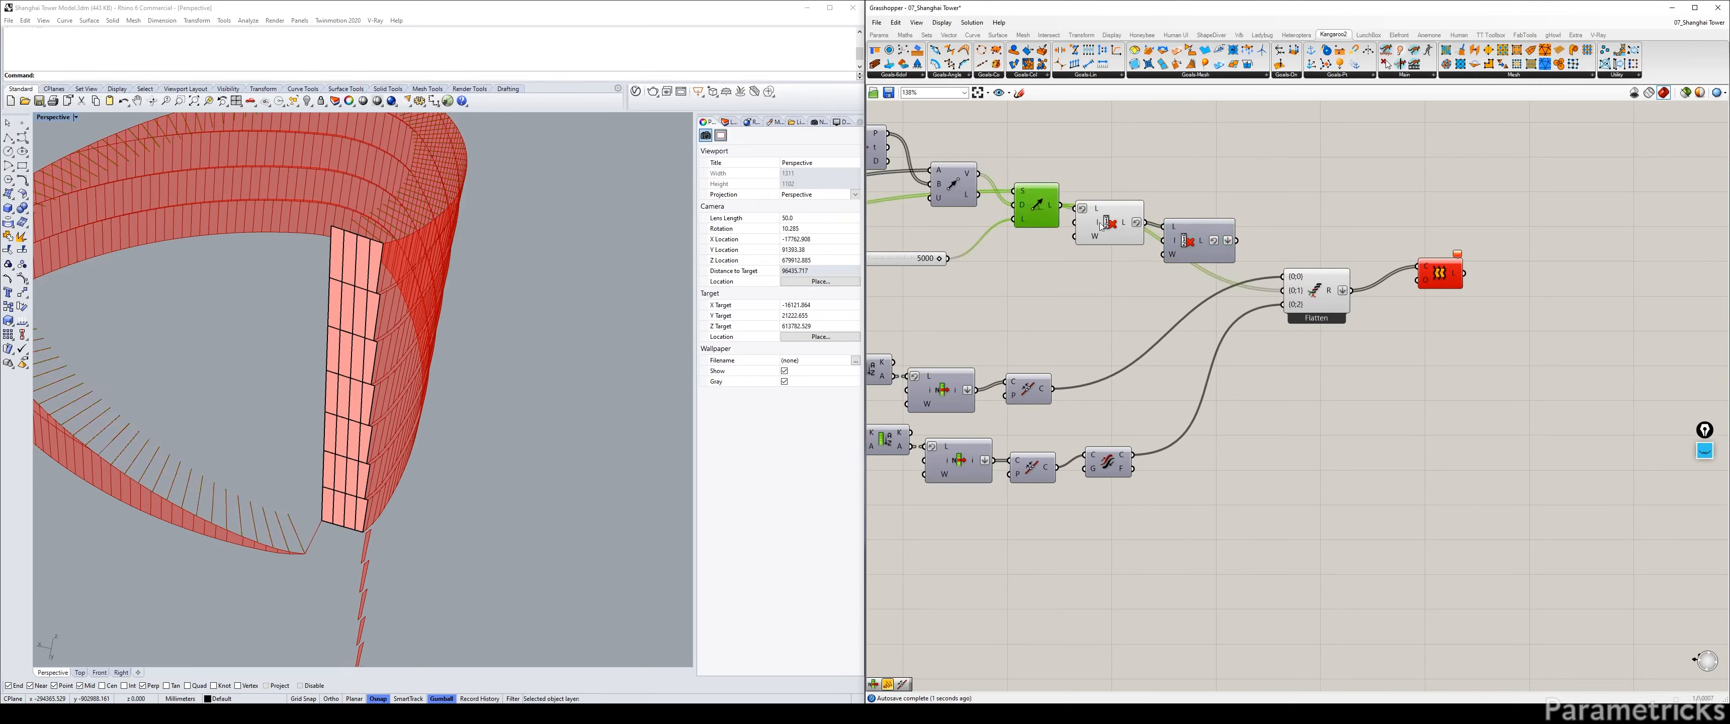
left_click(1105, 224)
key("ctrl+q")
Connect the second Cull Index's L output to Entwine's {0;1} input in place of the first Cull Index.
left_click(1190, 242)
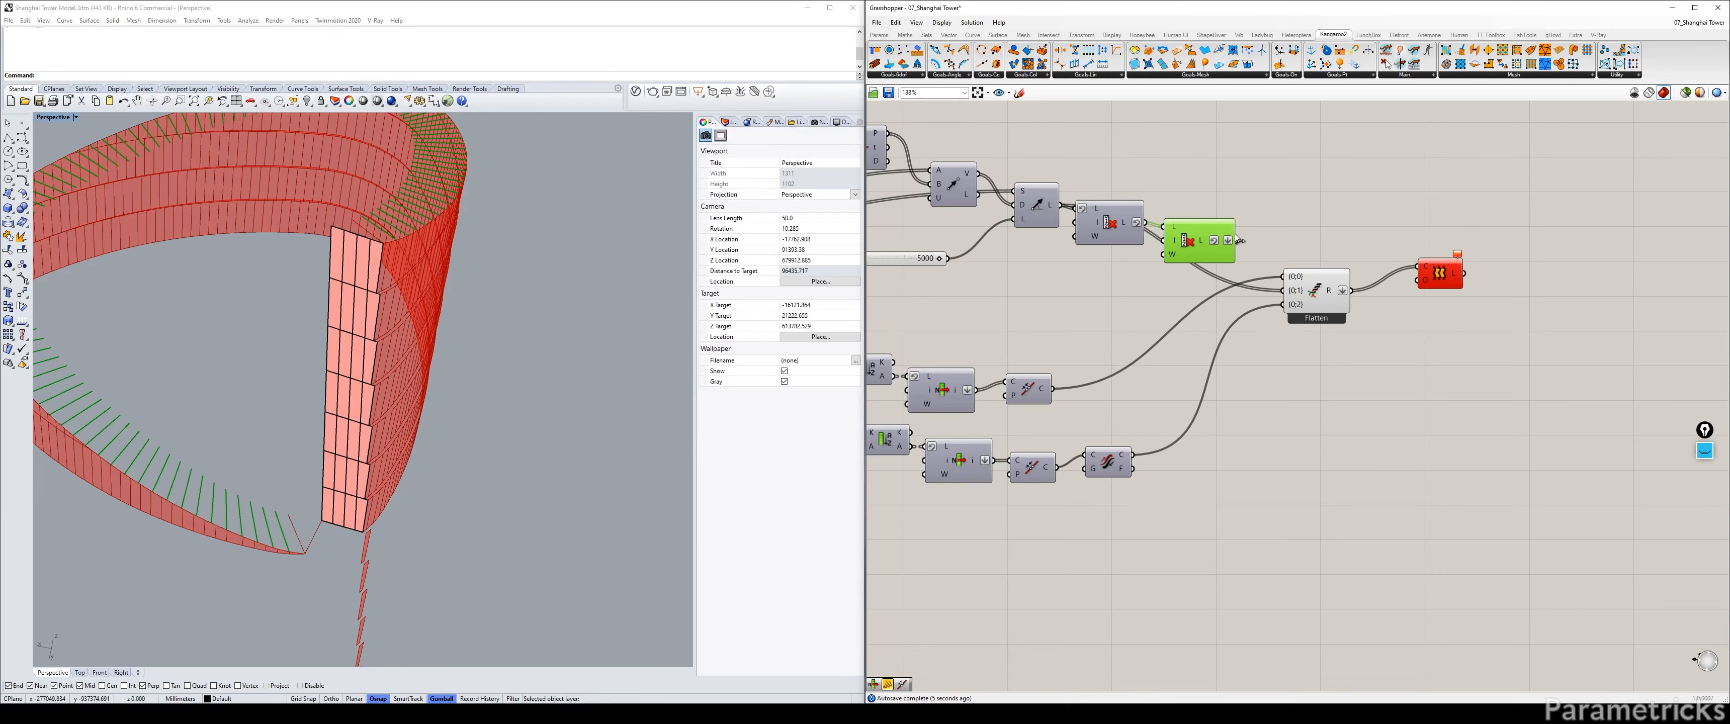
left_click_drag(1239, 240, 1283, 290)
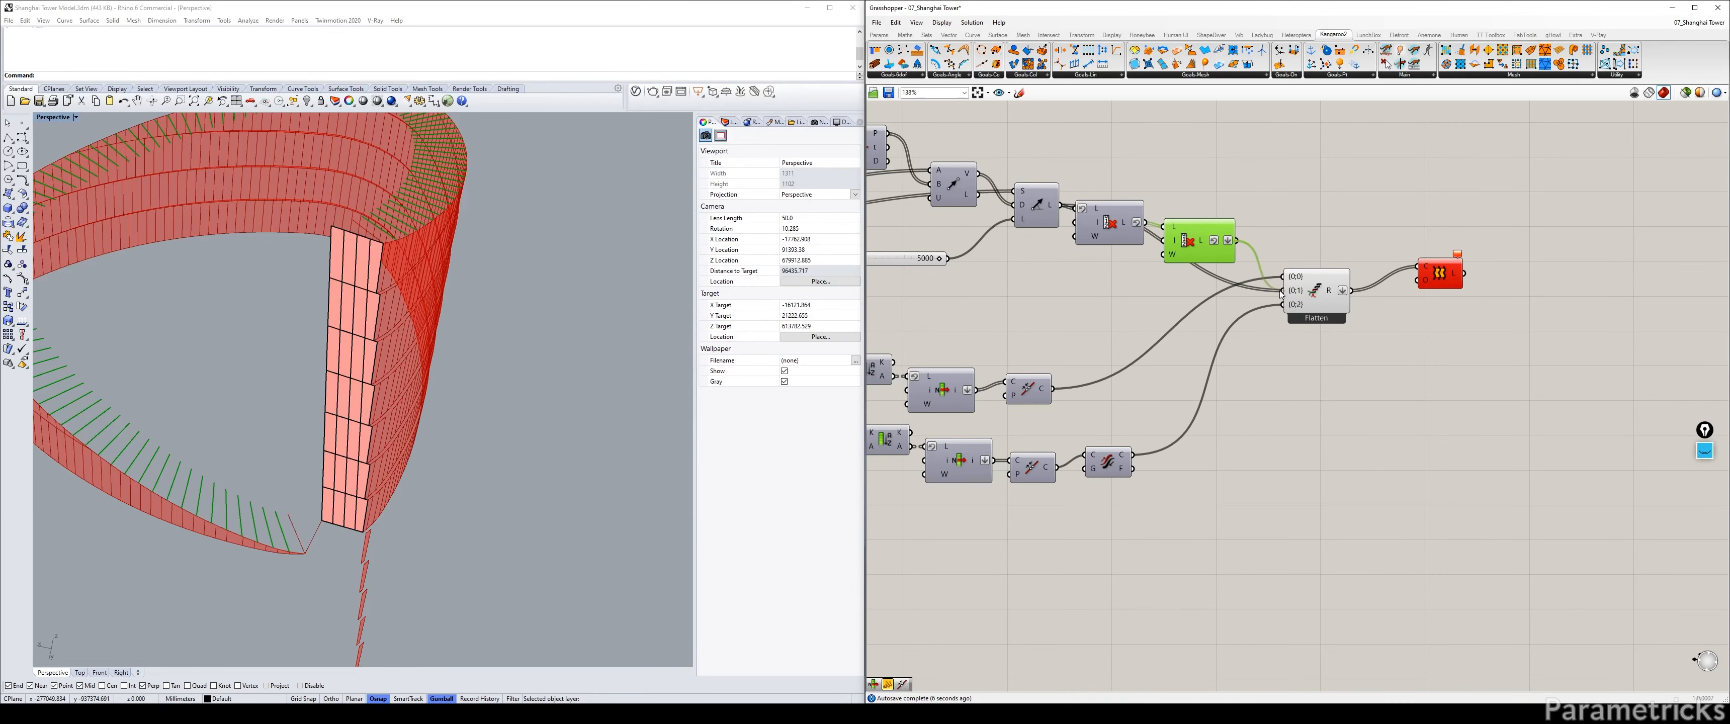
left_click(1311, 215)
left_click(1207, 239)
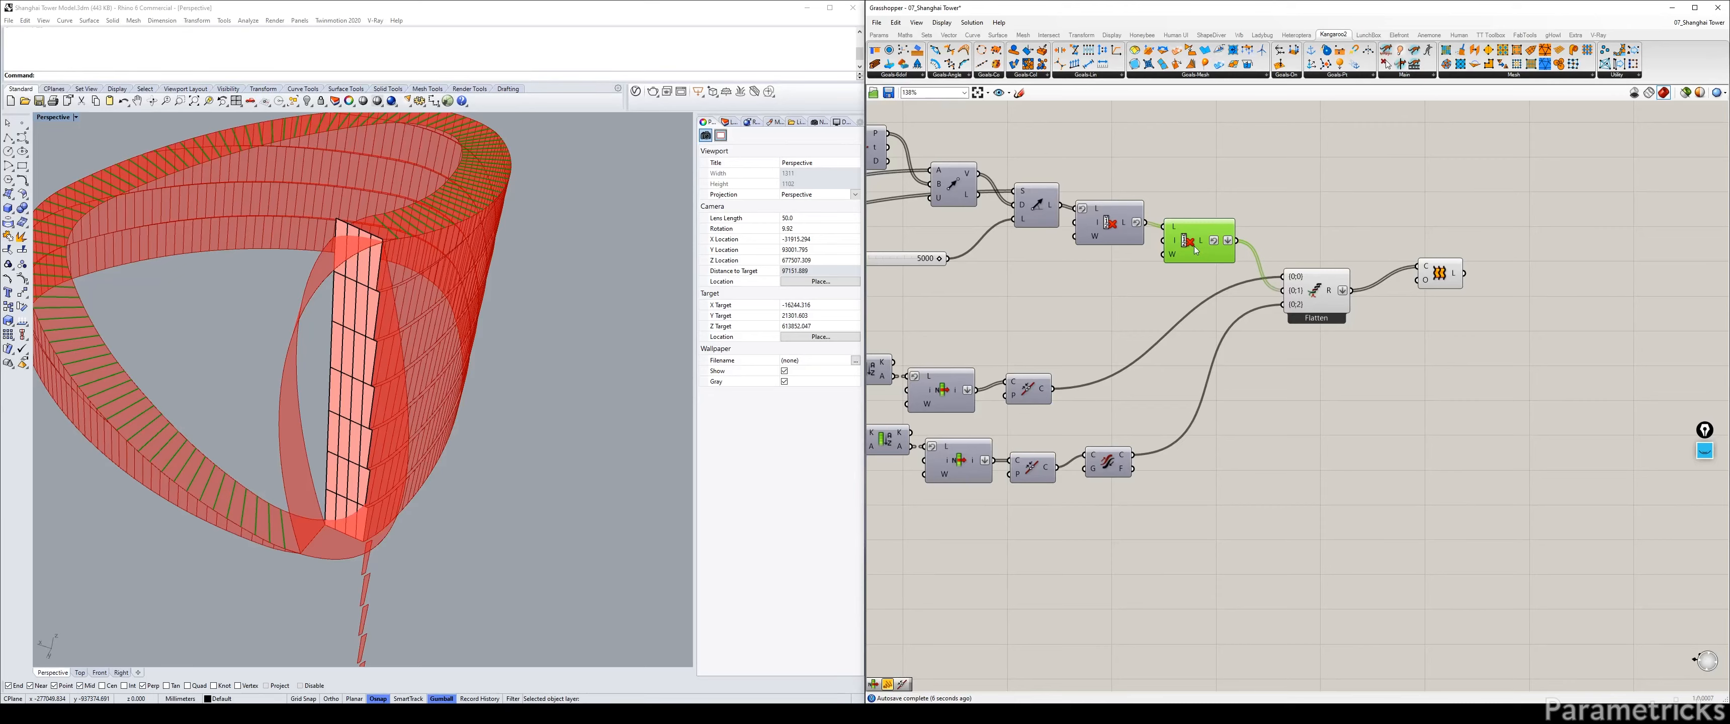
Disable Reverse and Flatten on the second Cull Index's L output.
double_click(1269, 194)
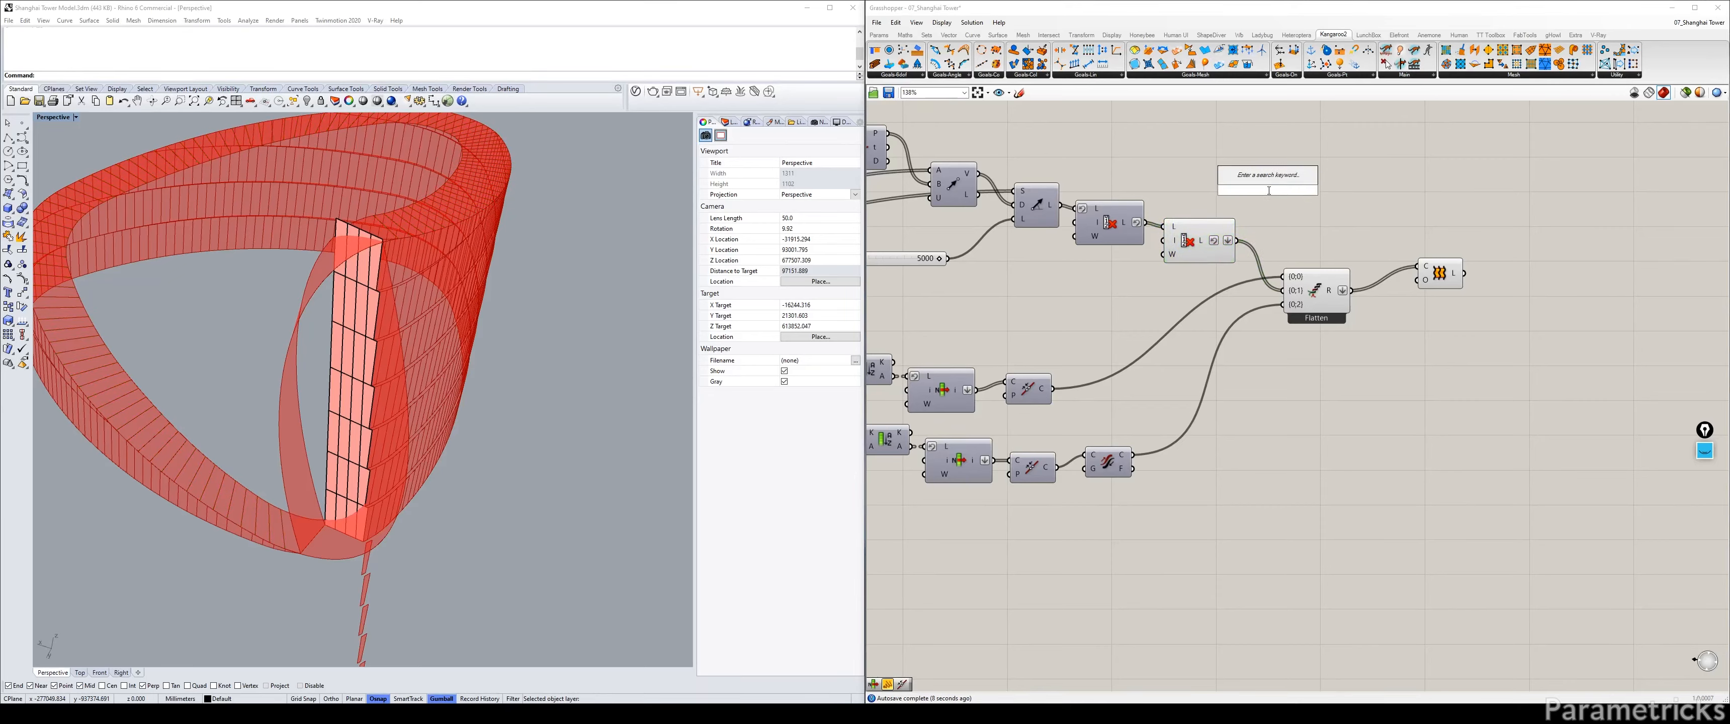
type("ITEM")
right_click(1206, 240)
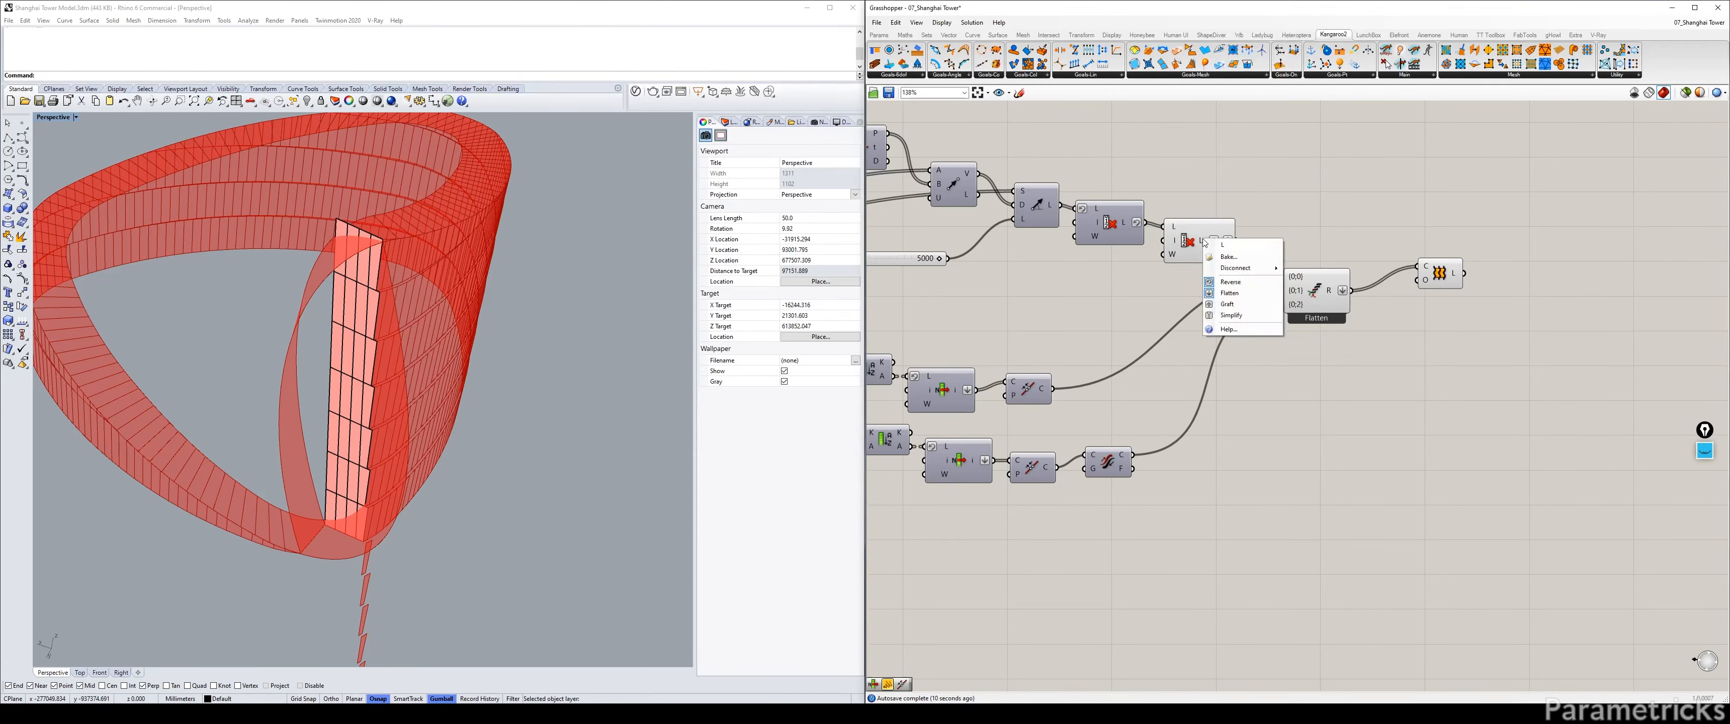
left_click(1229, 293)
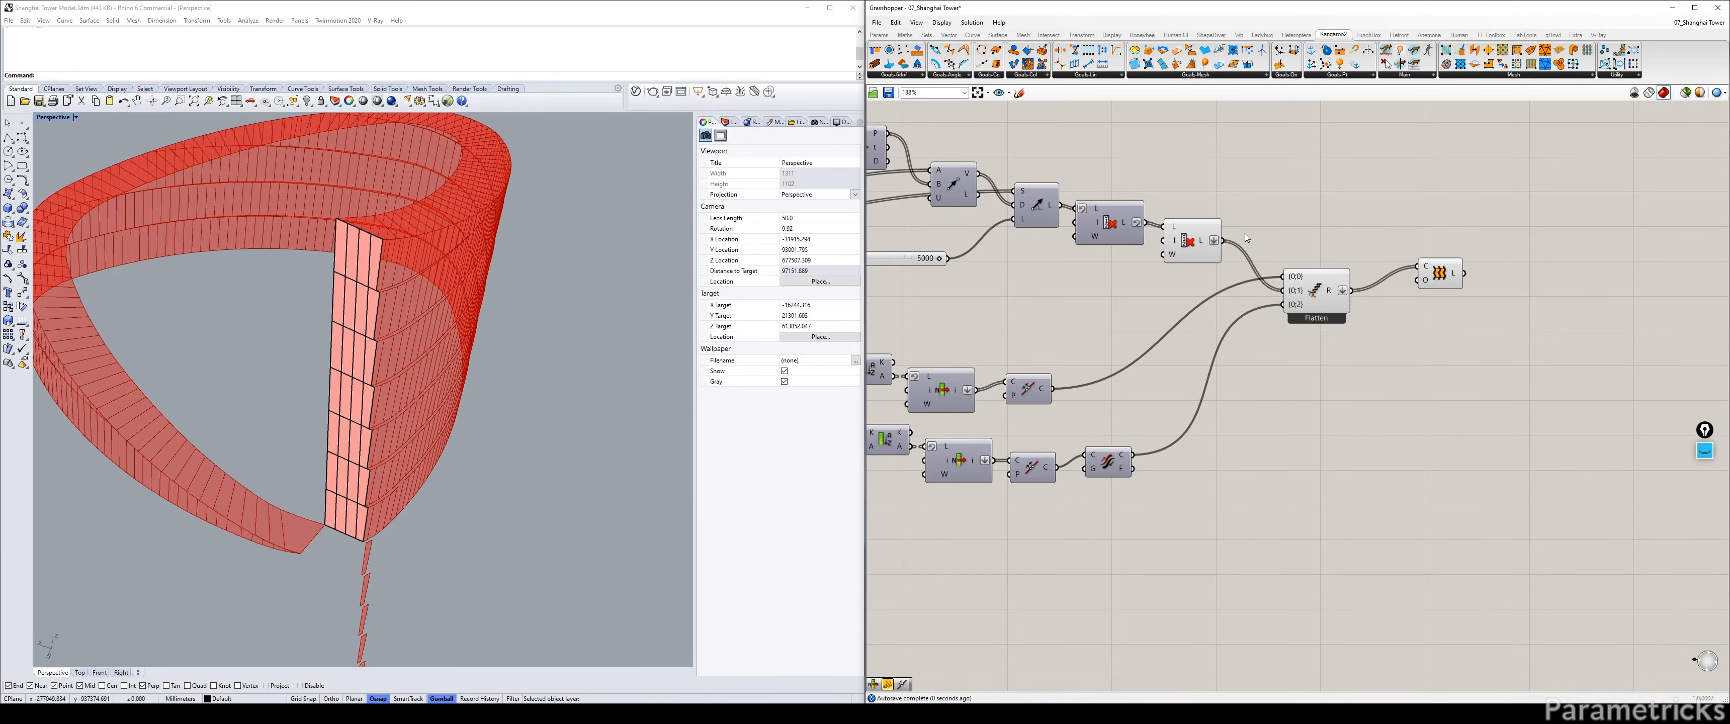
right_click(1203, 242)
left_click(1229, 293)
left_click(1193, 240)
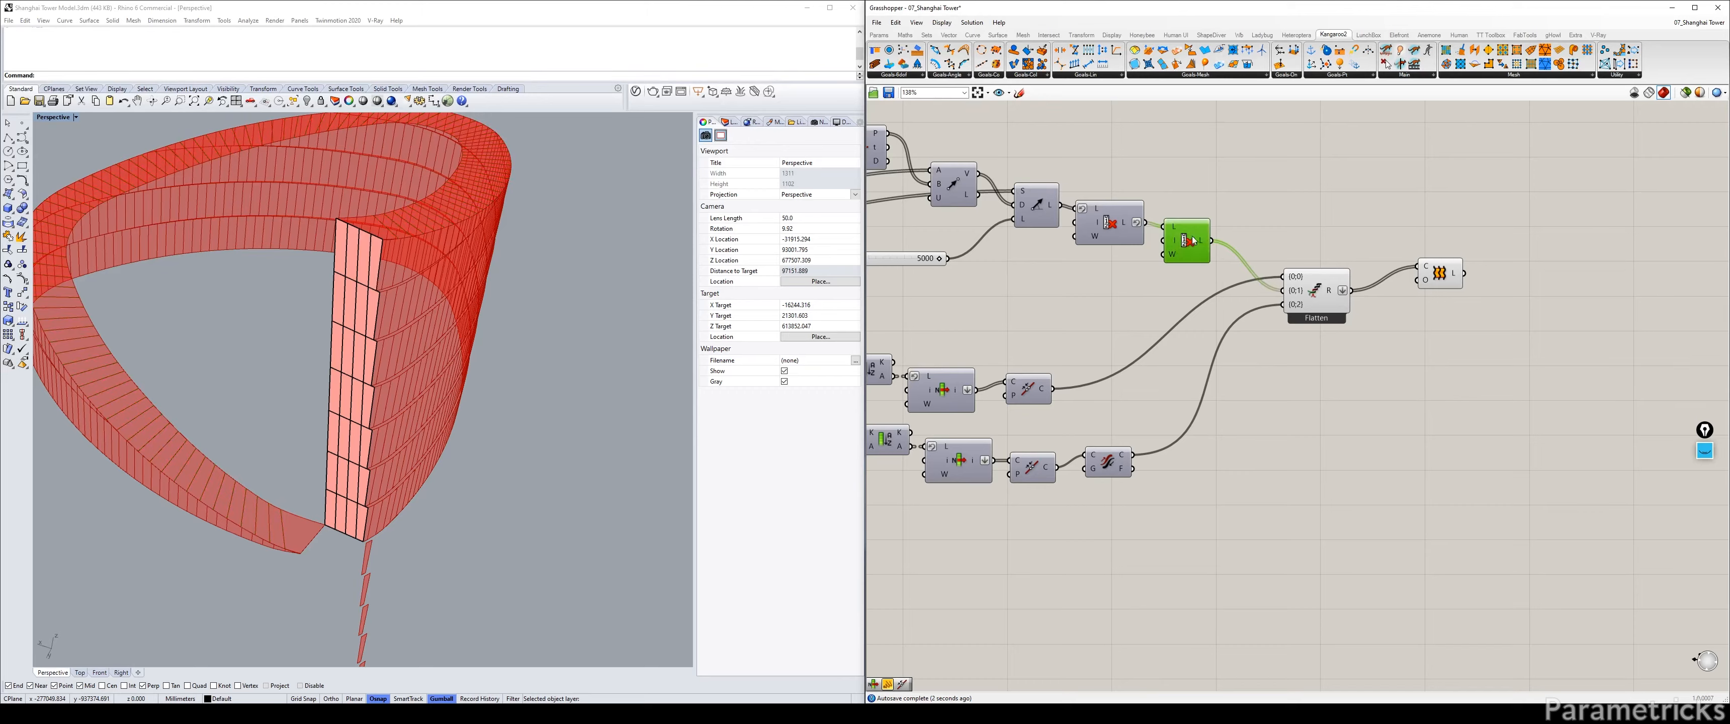
Check the Loft and Entwine results in the model, and lower the CROWN DEPTH slider to about 2660.
left_click(1418, 266)
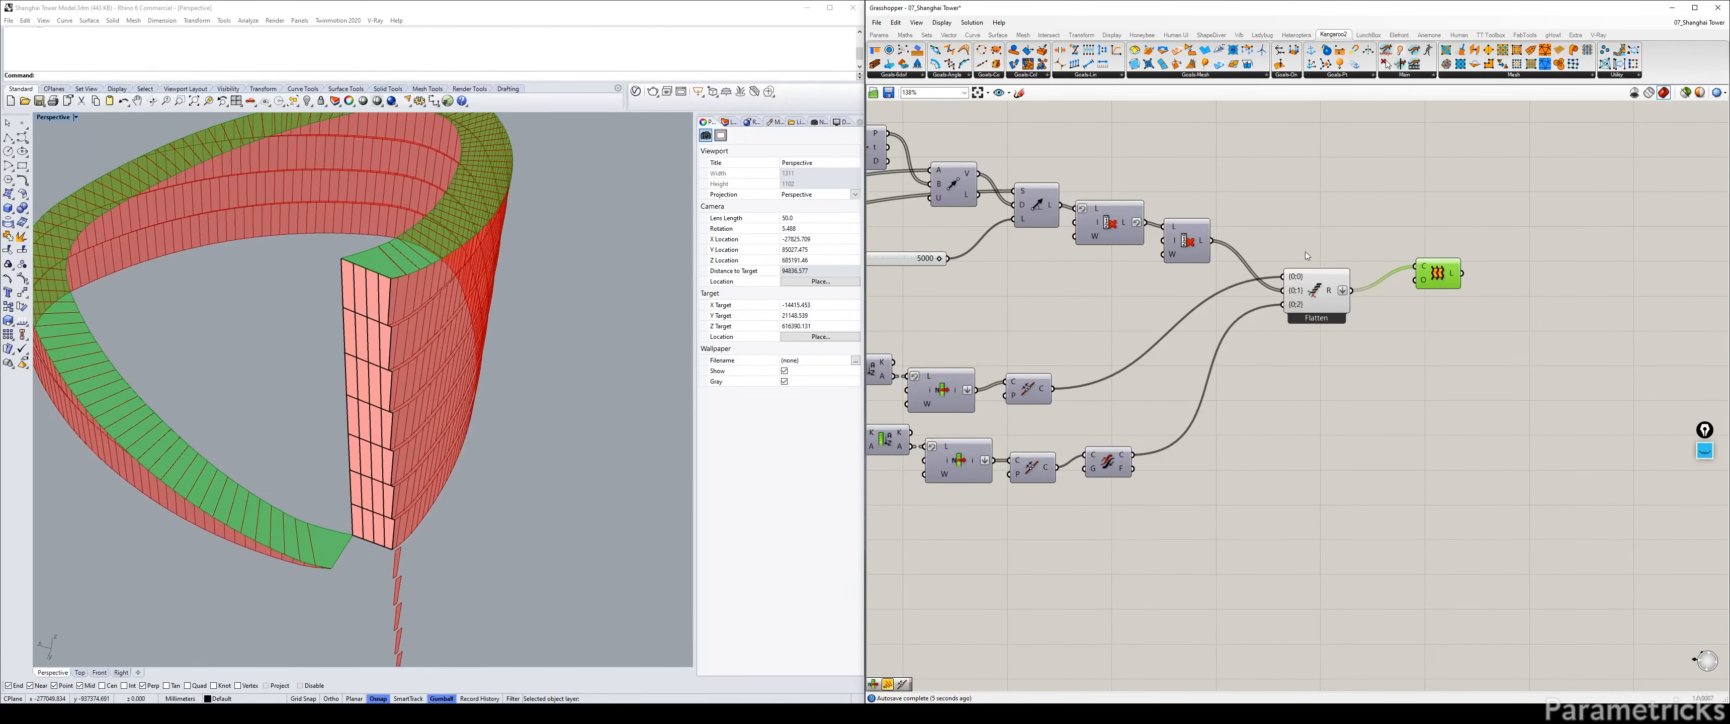
left_click(1310, 293)
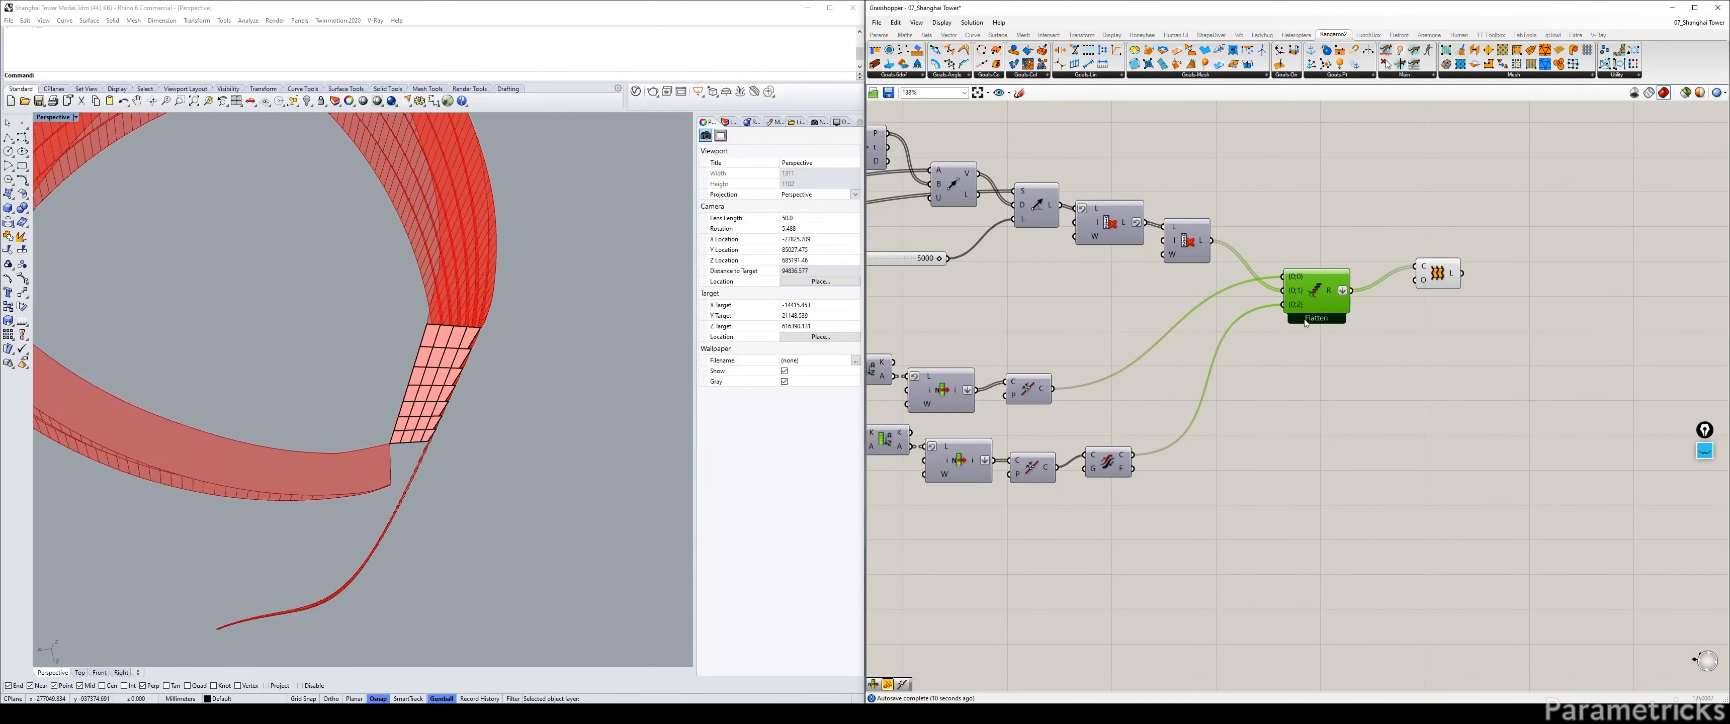
right_click_drag(1109, 260, 1250, 275)
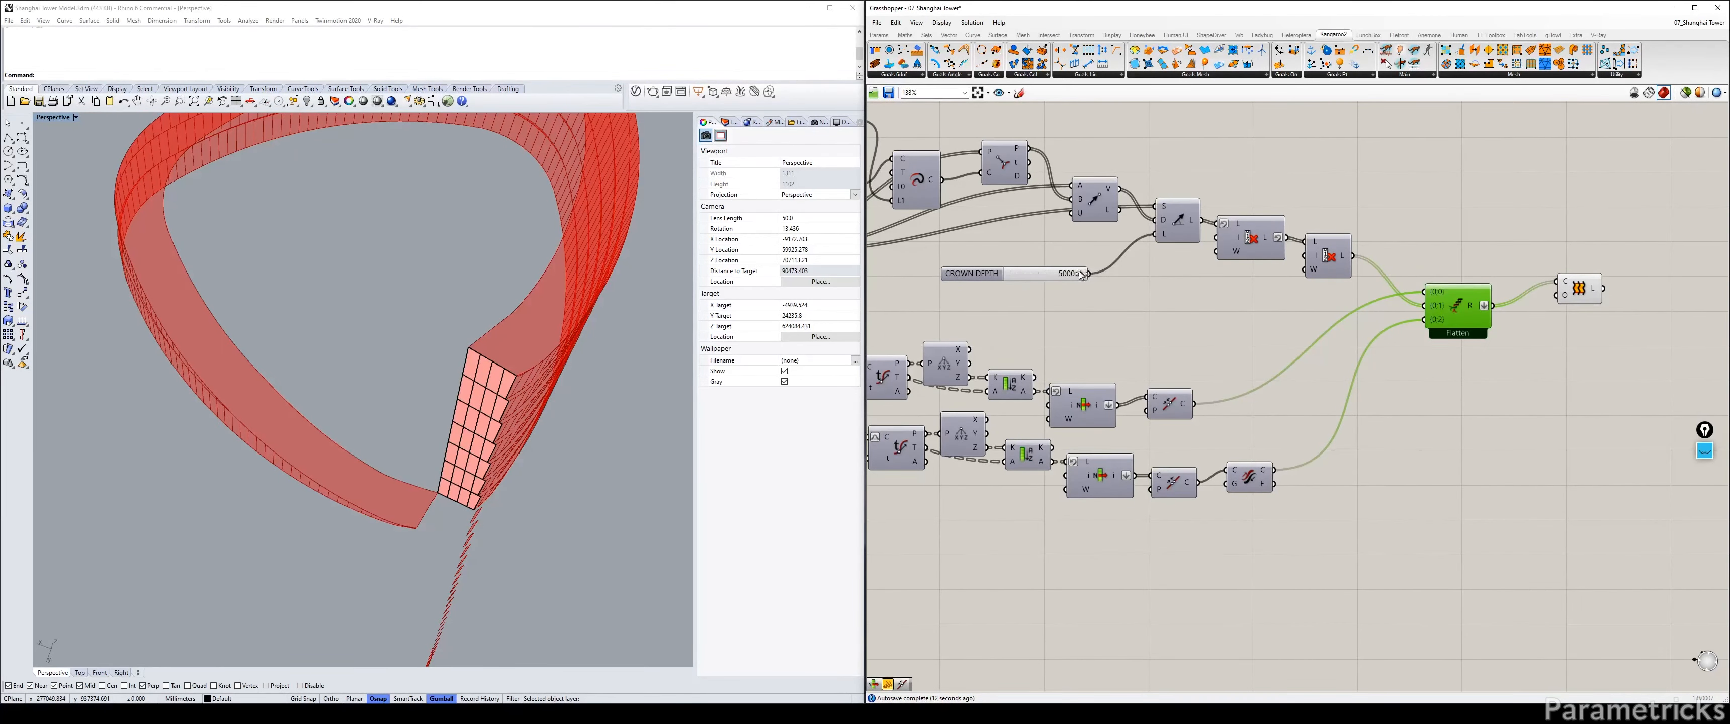
left_click_drag(1075, 276, 985, 276)
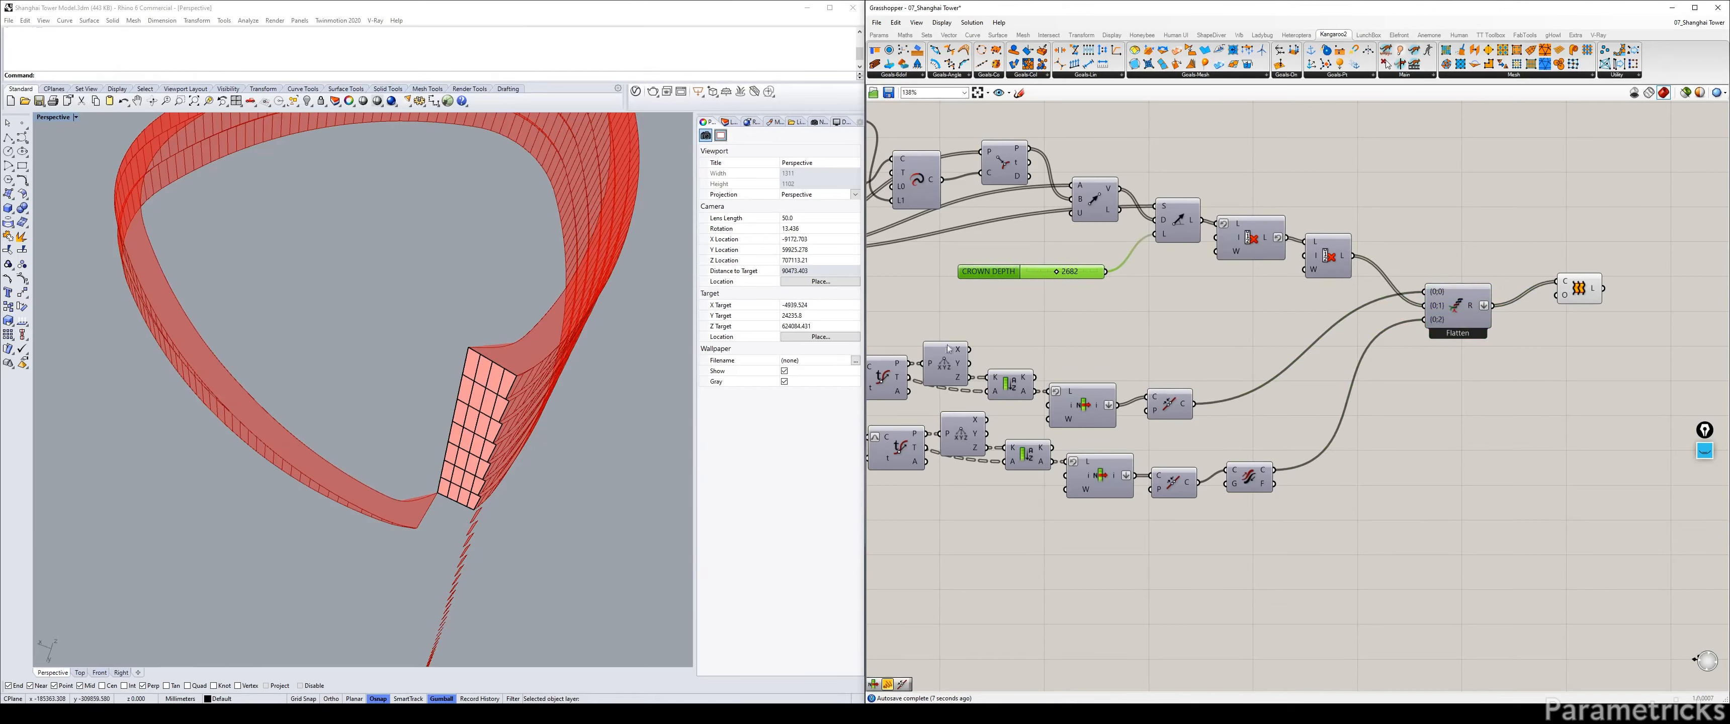
Add a Length component, feed it from the upper Join Curves and connect its output to Line SDL's L input instead of CROWN DEPTH.
left_click(1181, 402)
mouse_move(1182, 405)
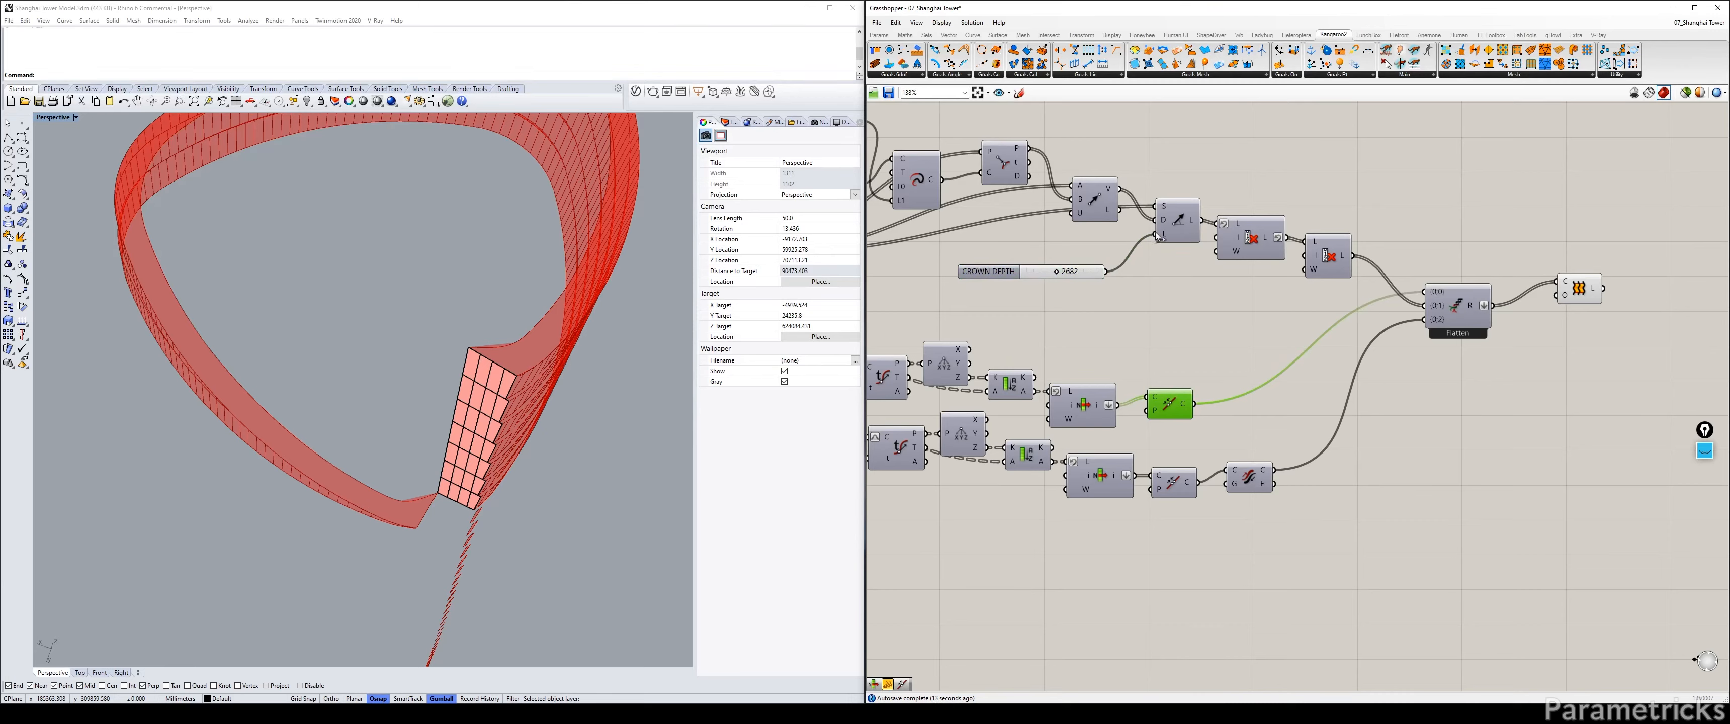
double_click(1183, 313)
type("len")
key("Return")
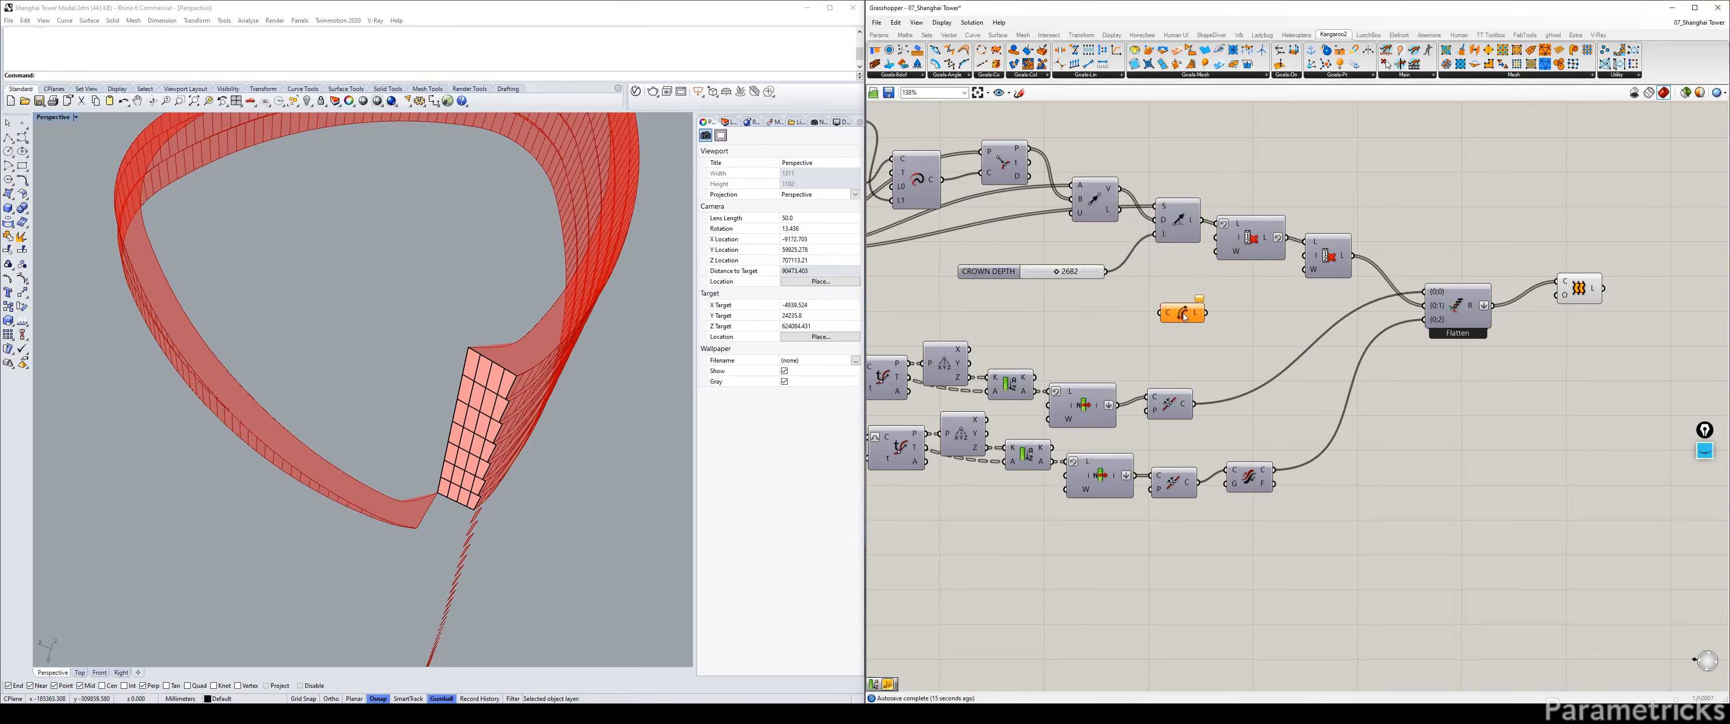
left_click_drag(1194, 404, 1150, 236)
mouse_move(1195, 316)
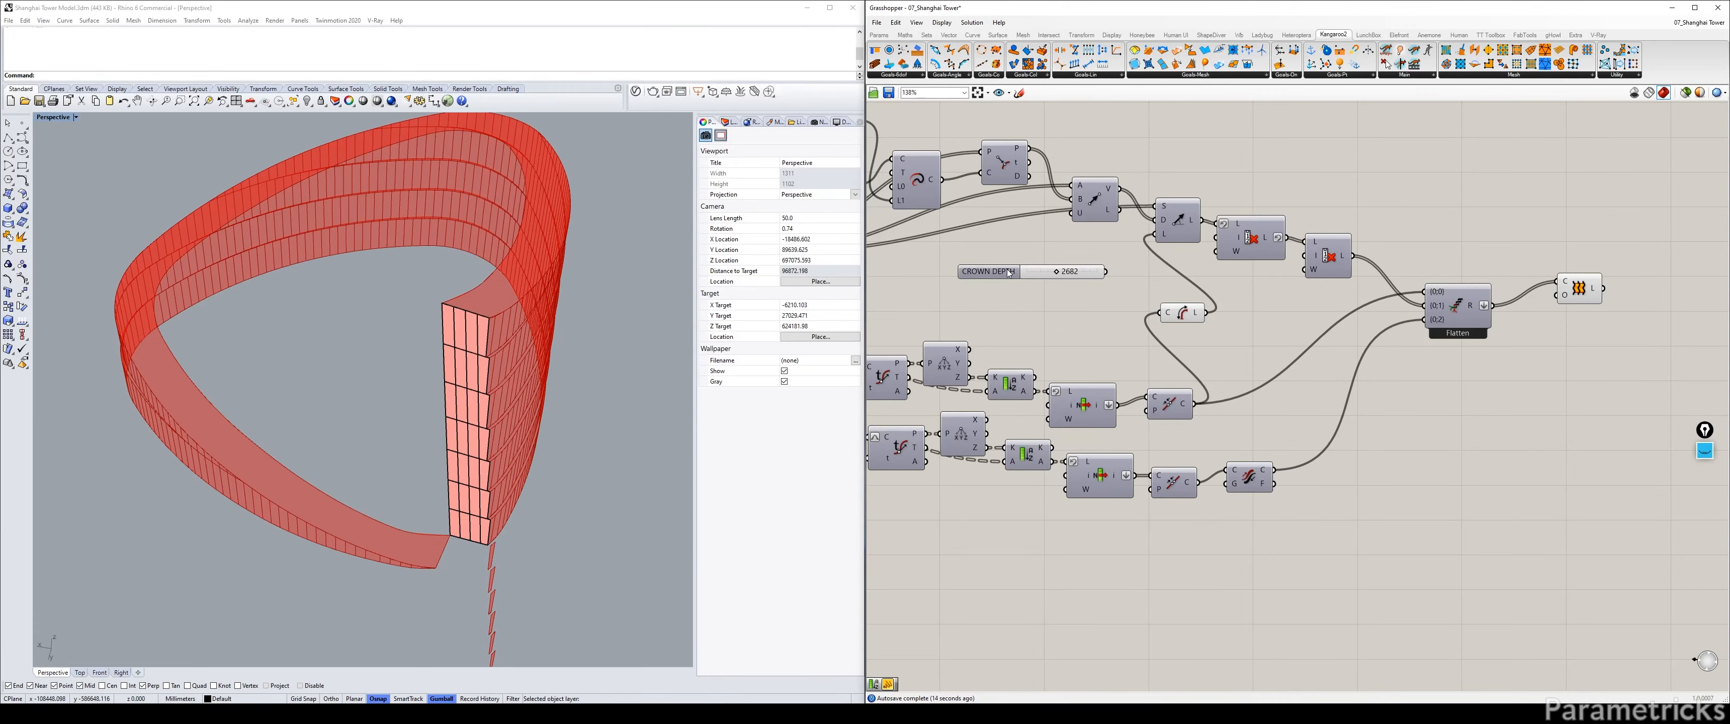
Tidy the canvas by shifting the CROWN DEPTH slider and the Length component slightly and moving Loft closer to Entwine.
left_click_drag(1008, 273, 1033, 283)
left_click_drag(1187, 317, 1179, 323)
scroll(1334, 254, "down", 4)
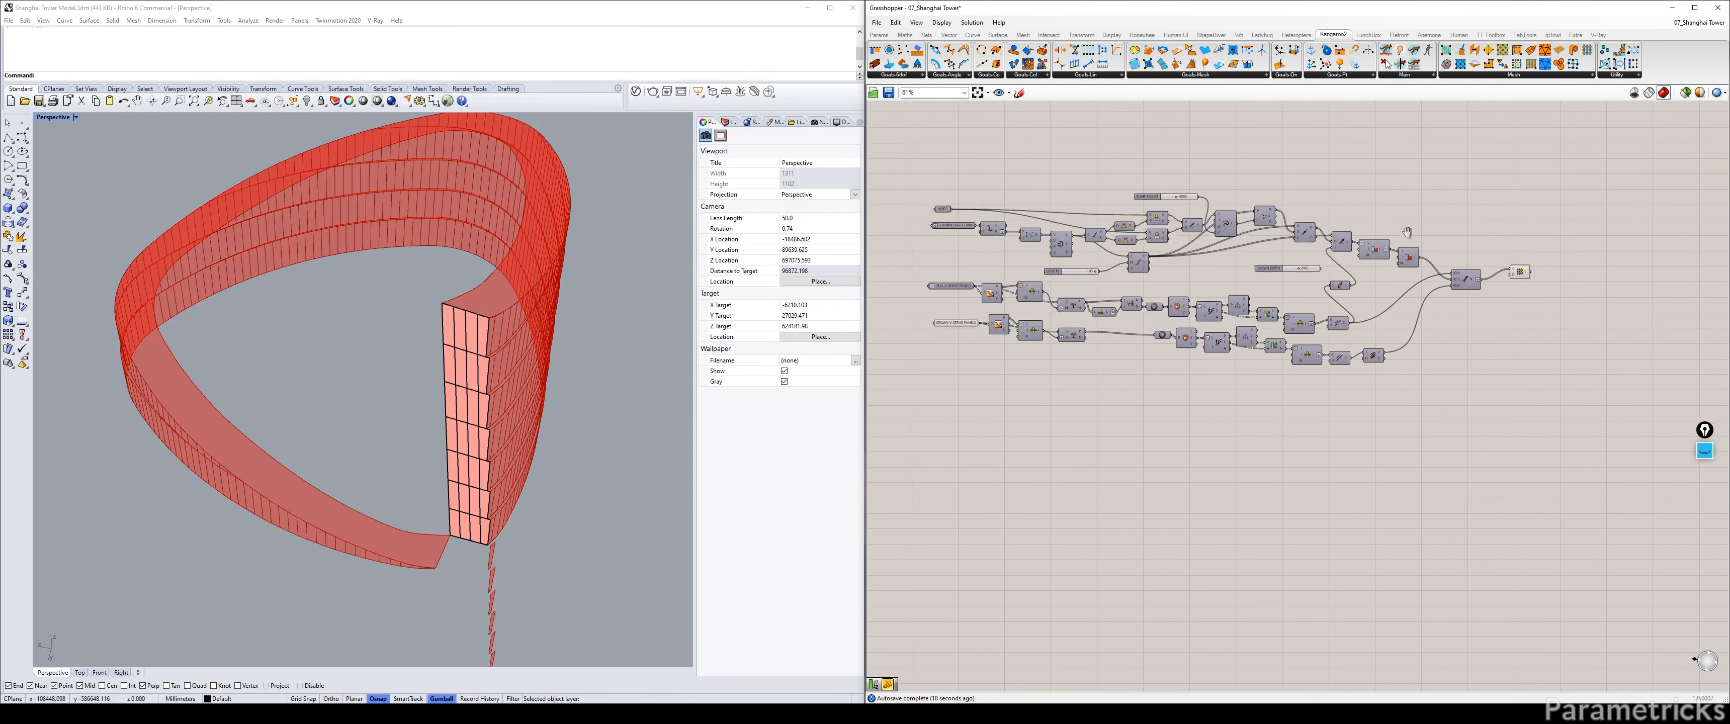
scroll(1355, 256, "up", 4)
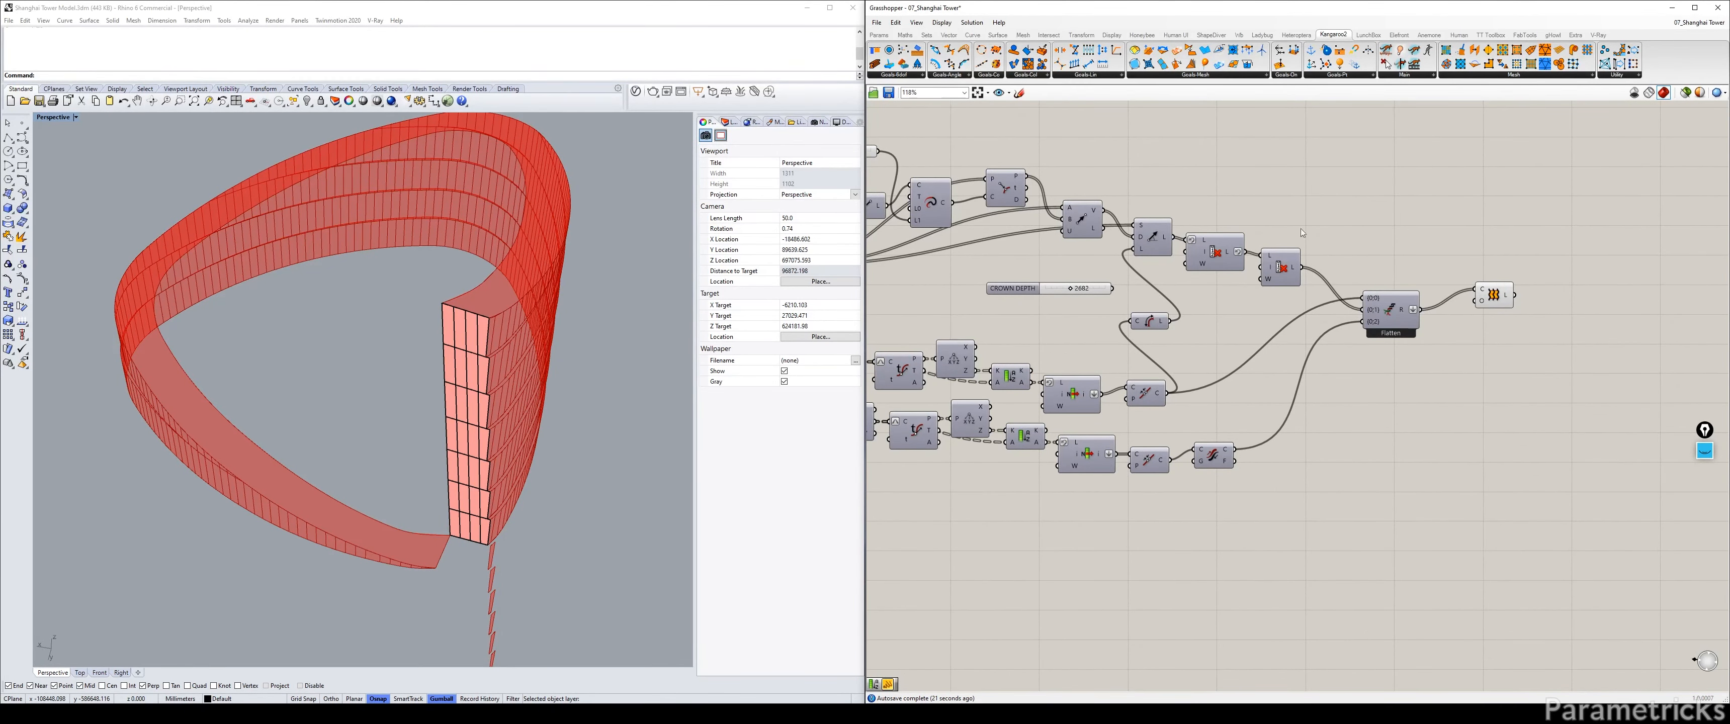
right_click_drag(1392, 242, 1080, 214)
left_click_drag(1181, 262, 1161, 272)
left_click(1178, 199)
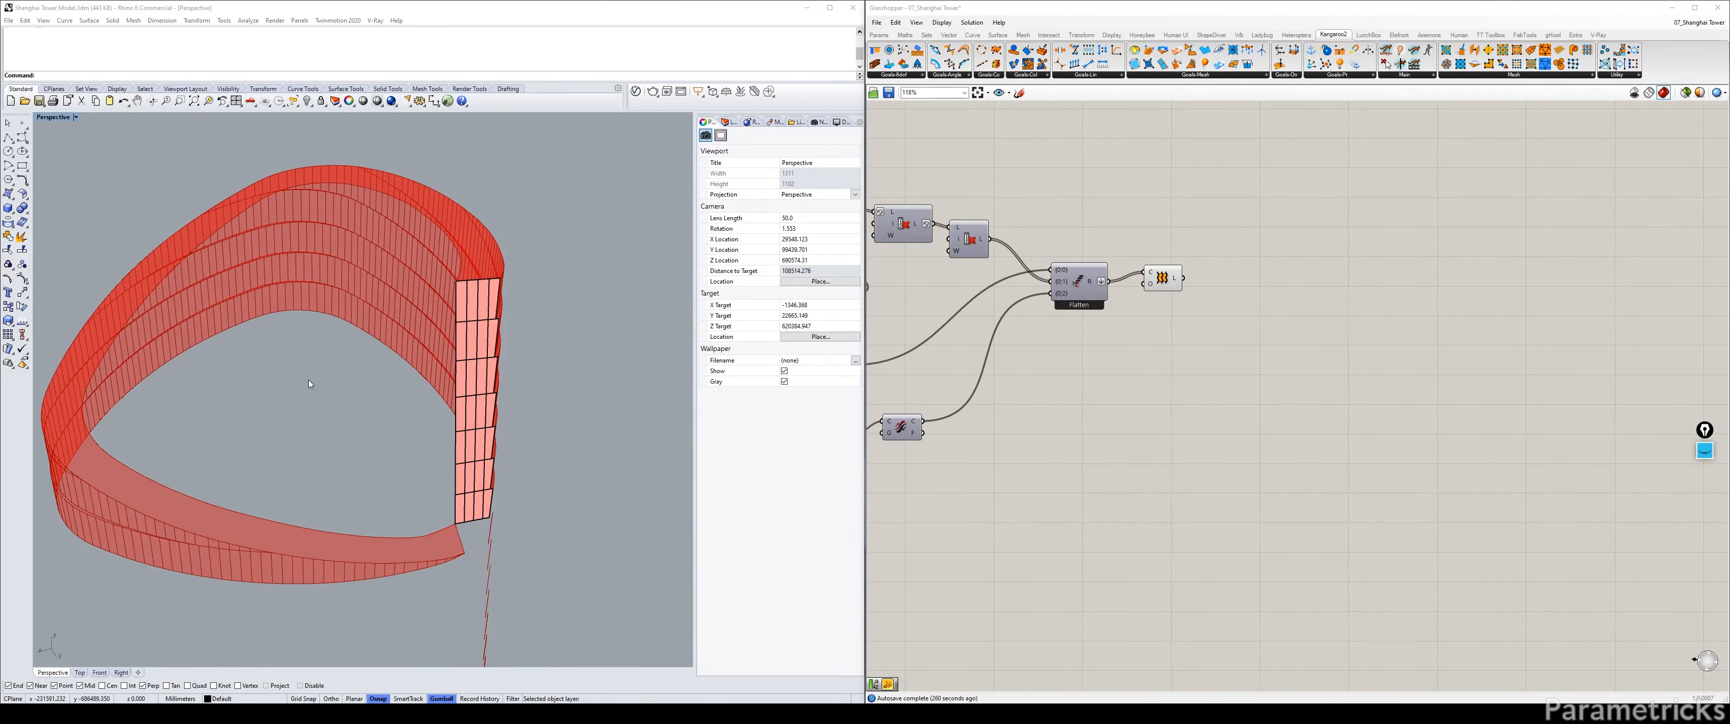
Try to bake with the default attributes, and examine the lofted crown surface beside the V-strike panels.
scroll(335, 399, "up", 2)
scroll(335, 399, "down", 6)
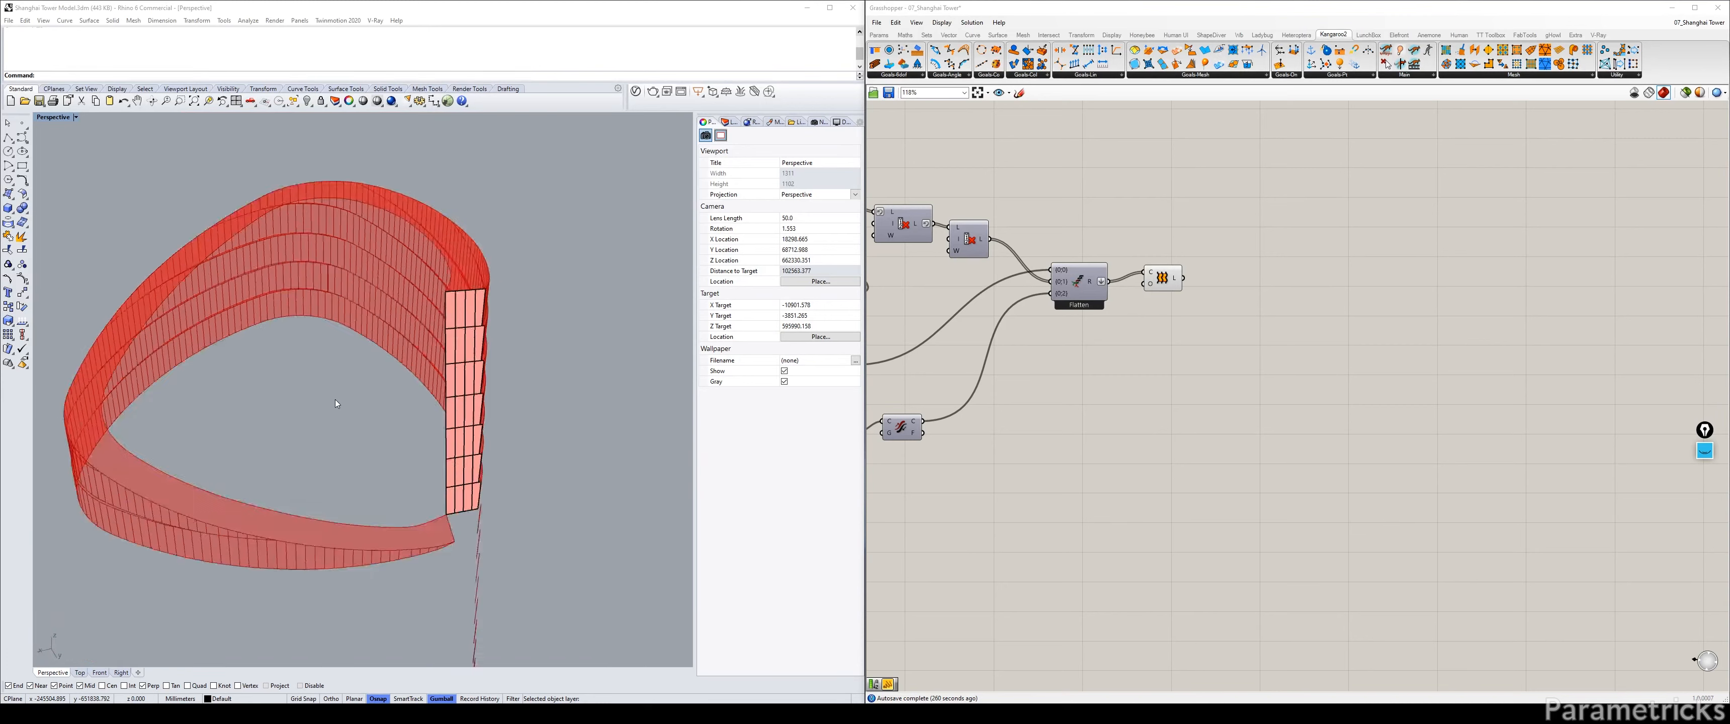
key("Insert")
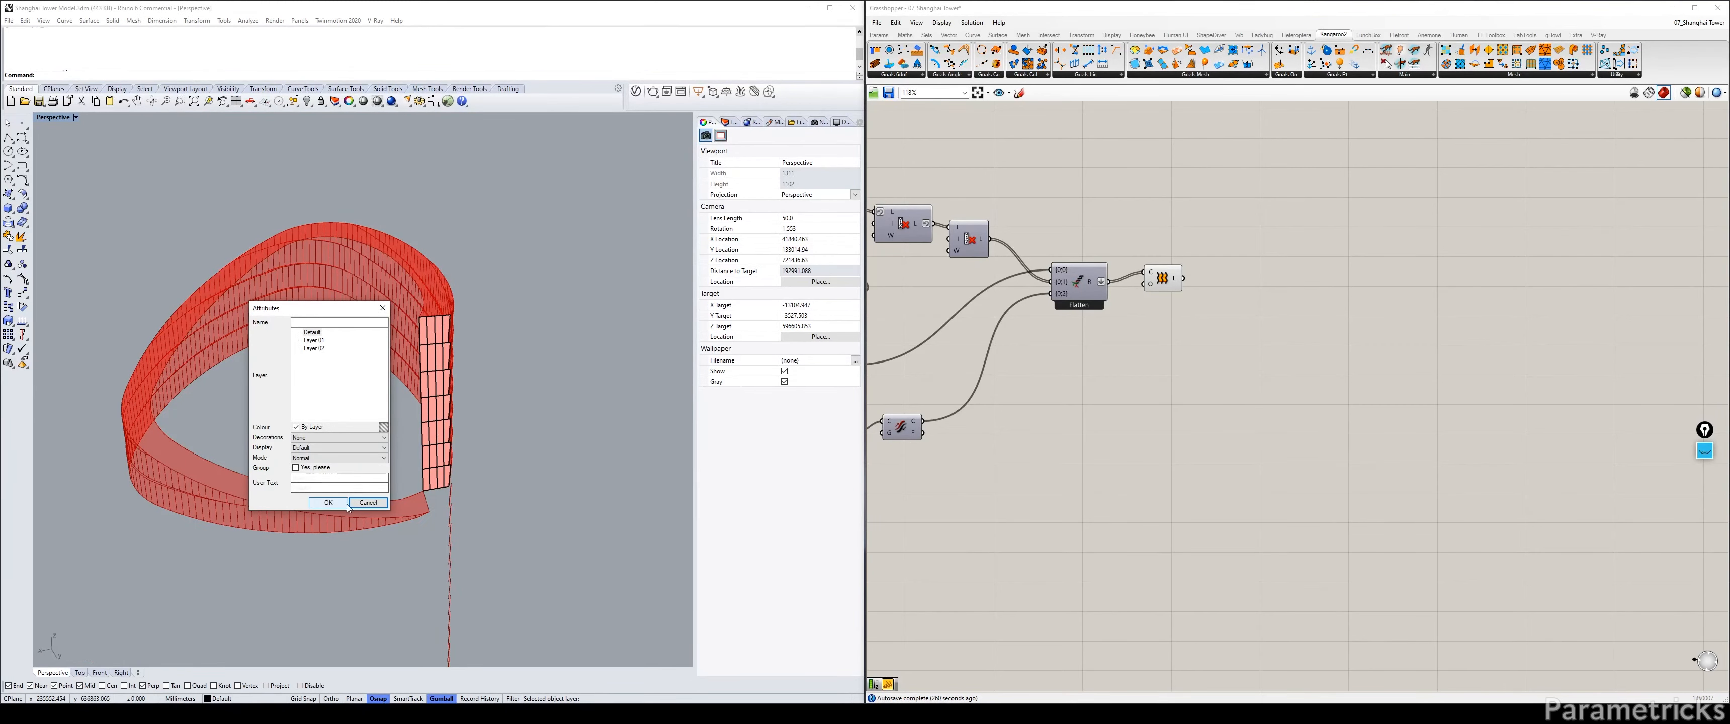
left_click(328, 502)
right_click_drag(354, 423, 431, 462)
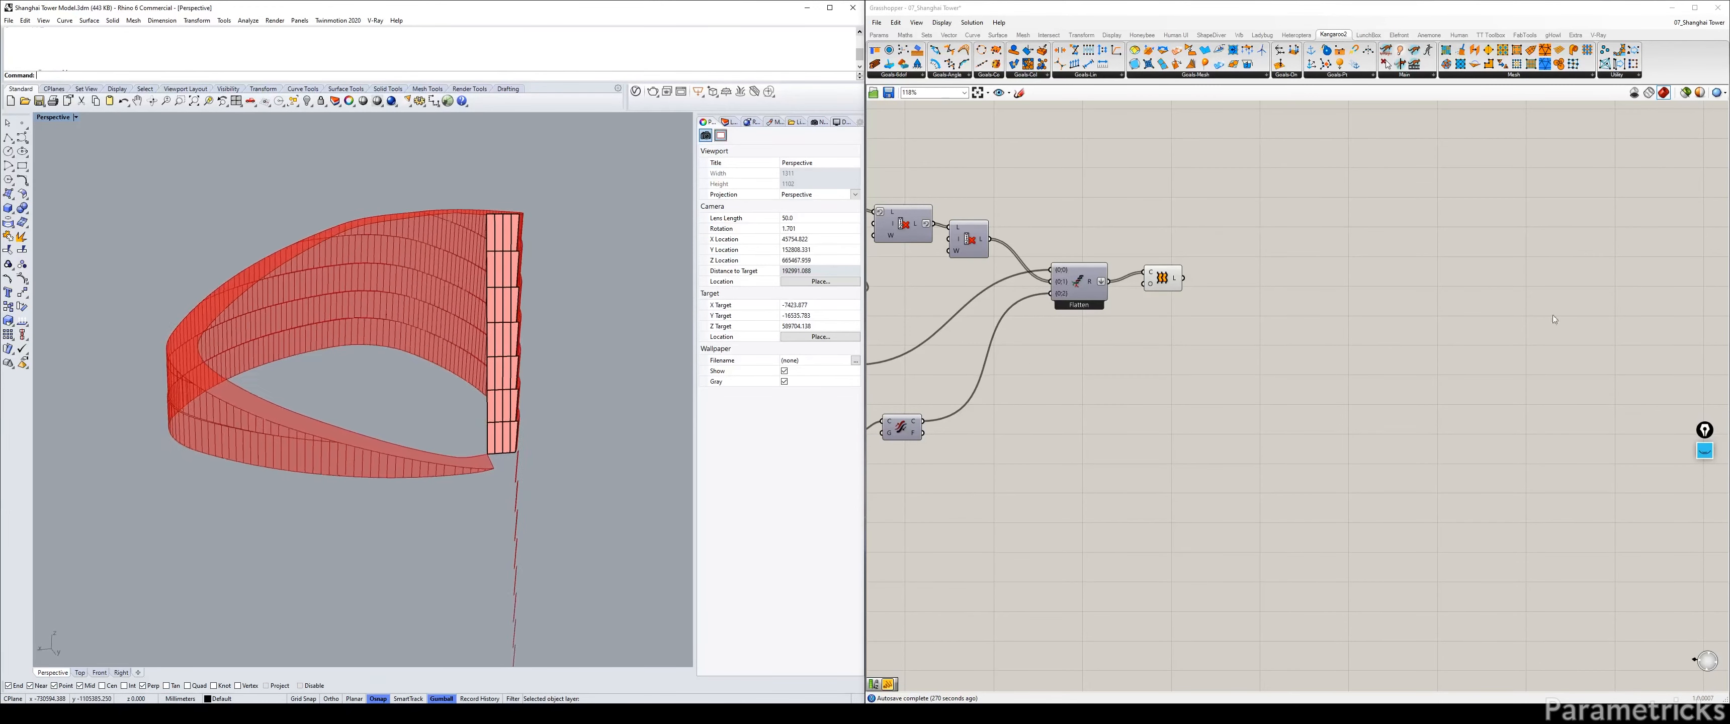
Mark the crown's lower corner, its side profile and the downward direction with freehand blue annotations, and clear them.
left_click(1702, 452)
left_click(1705, 480)
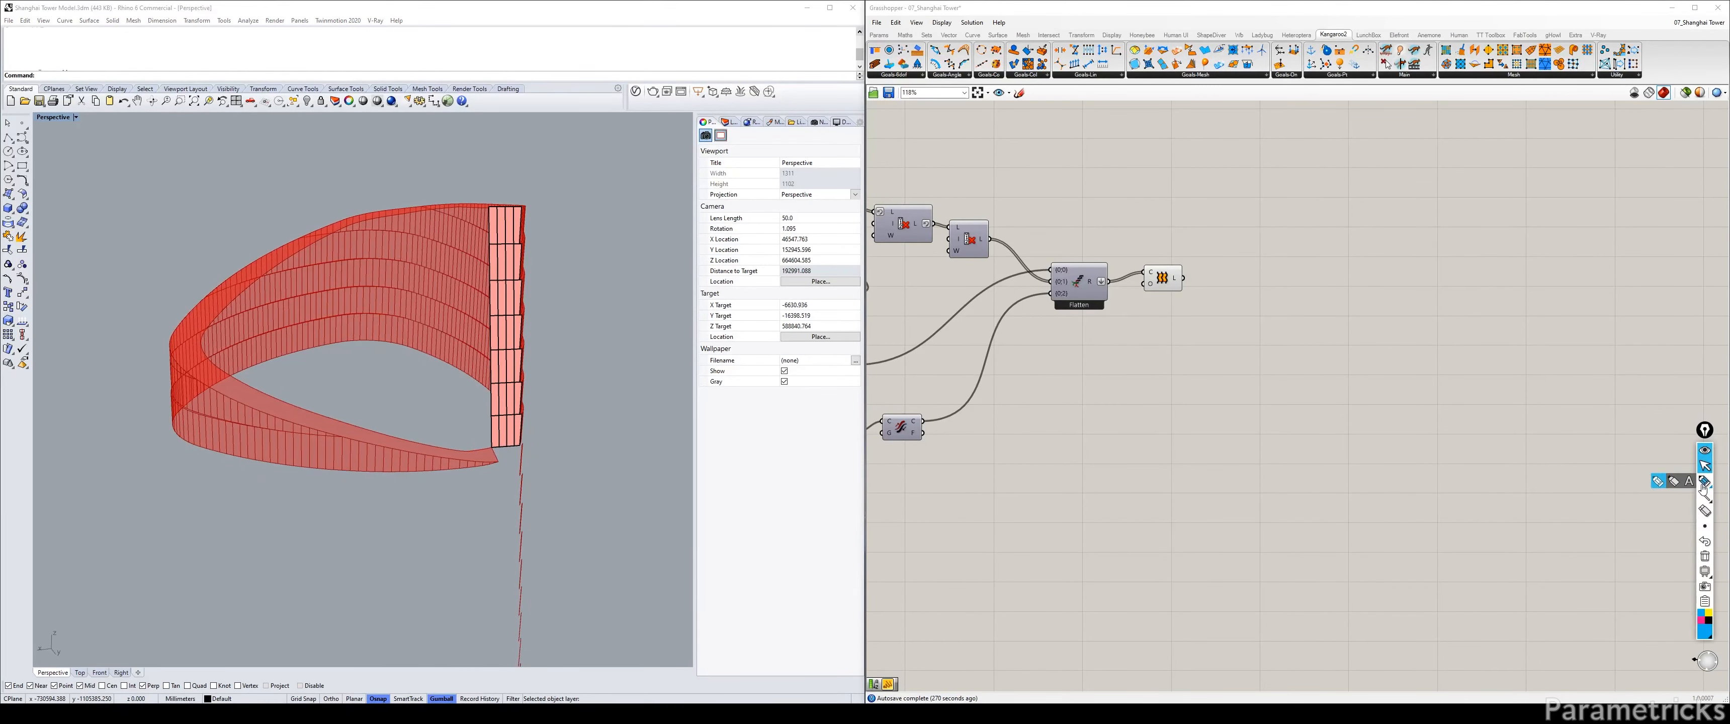
left_click_drag(489, 208, 434, 432)
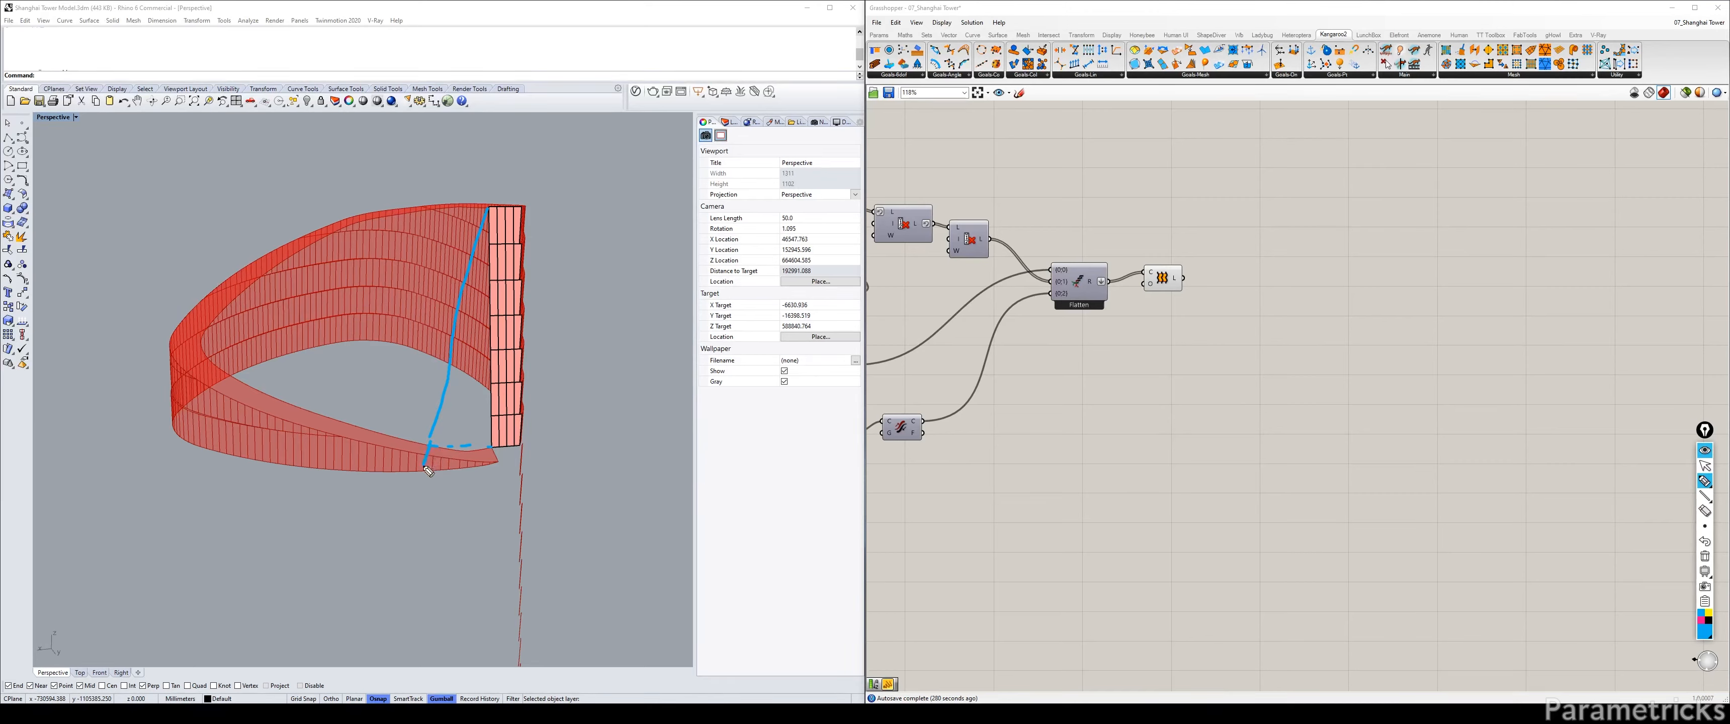
left_click_drag(416, 489, 444, 473)
left_click_drag(493, 464, 523, 460)
left_click_drag(371, 458, 386, 476)
mouse_move(492, 447)
left_mouse_down()
mouse_move(519, 446)
mouse_move(497, 462)
mouse_move(516, 446)
left_mouse_up()
left_click(1705, 465)
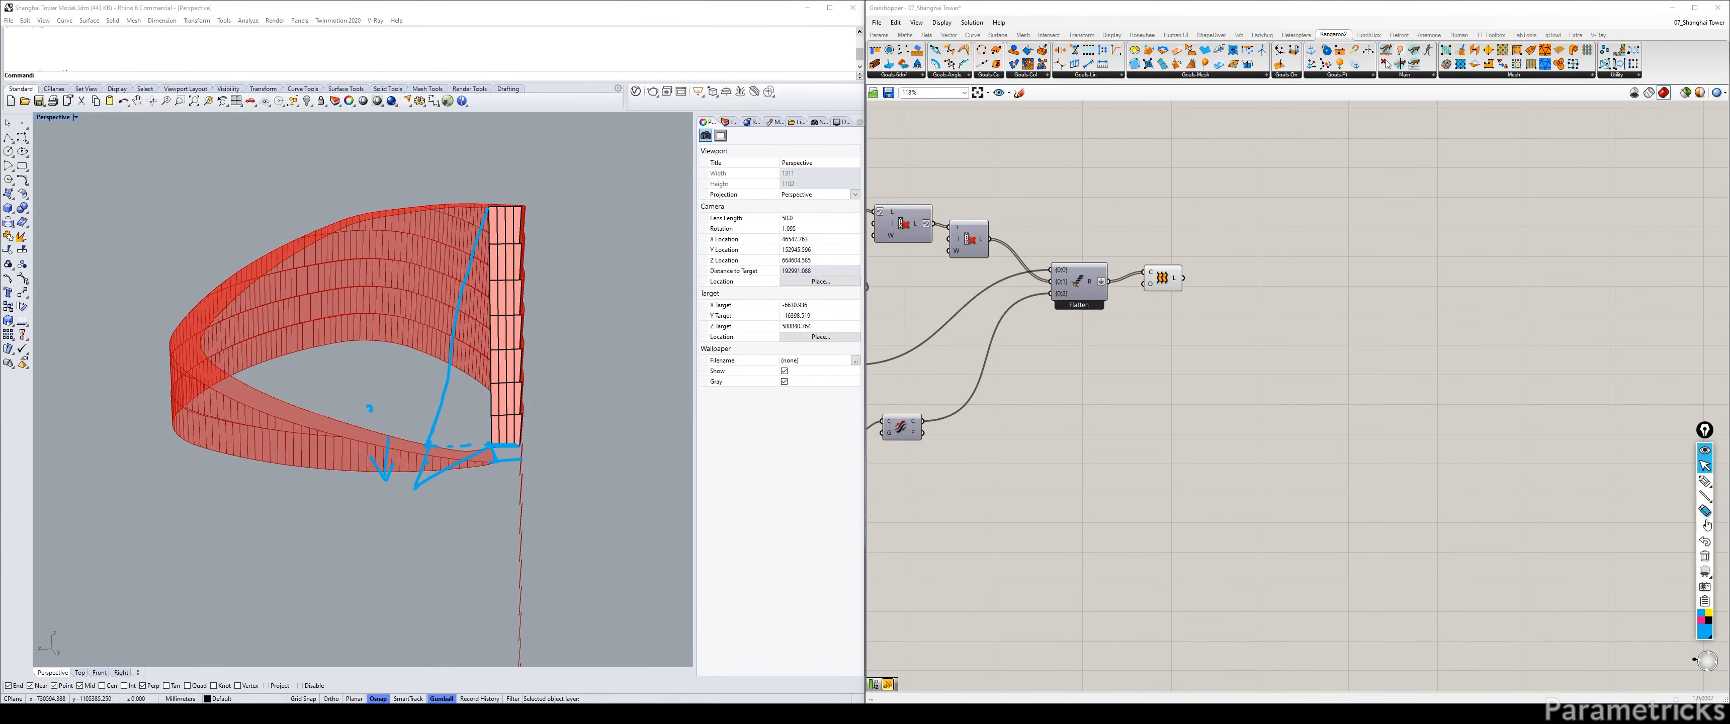
left_click(1706, 557)
left_click(1705, 452)
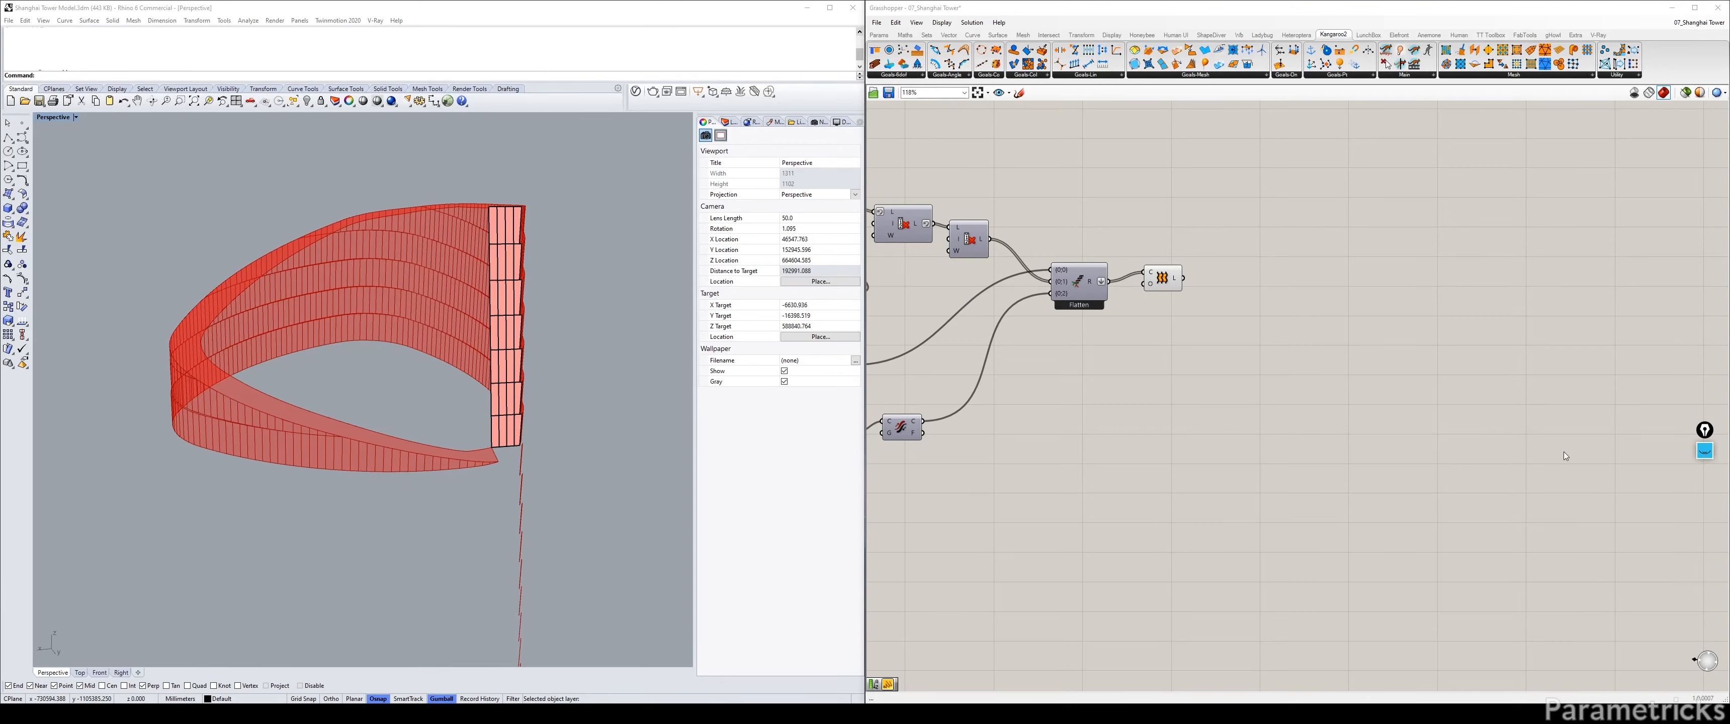
Locate the core's Extrude component and toggle its preview to compare the core with the underside of the crown.
scroll(584, 424, "down", 4)
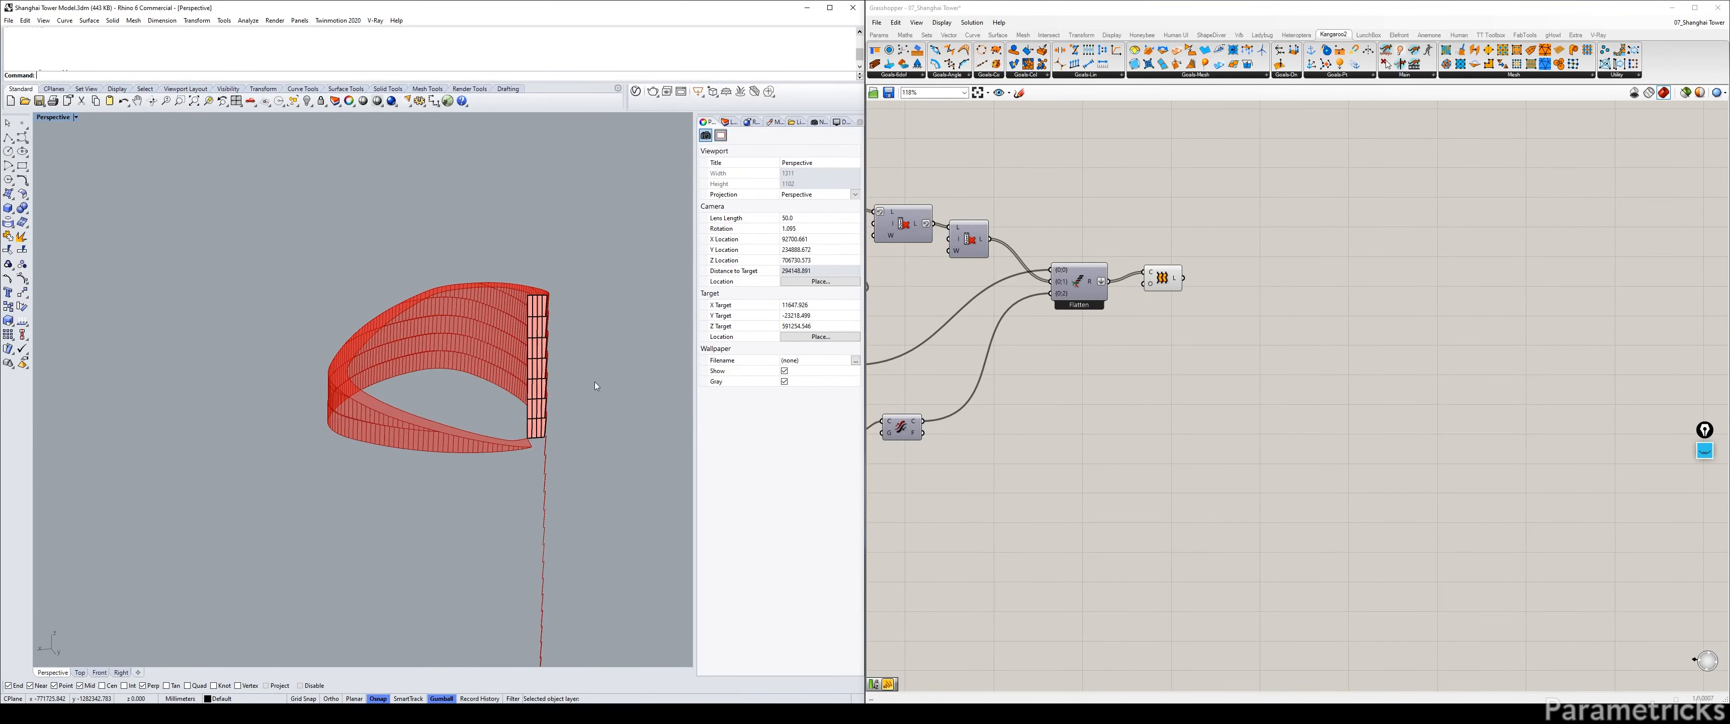
scroll(1329, 276, "down", 8)
right_click_drag(897, 243, 1369, 246)
right_click_drag(974, 248, 1239, 239)
right_click_drag(926, 218, 1273, 260)
right_click_drag(1073, 212, 1143, 348)
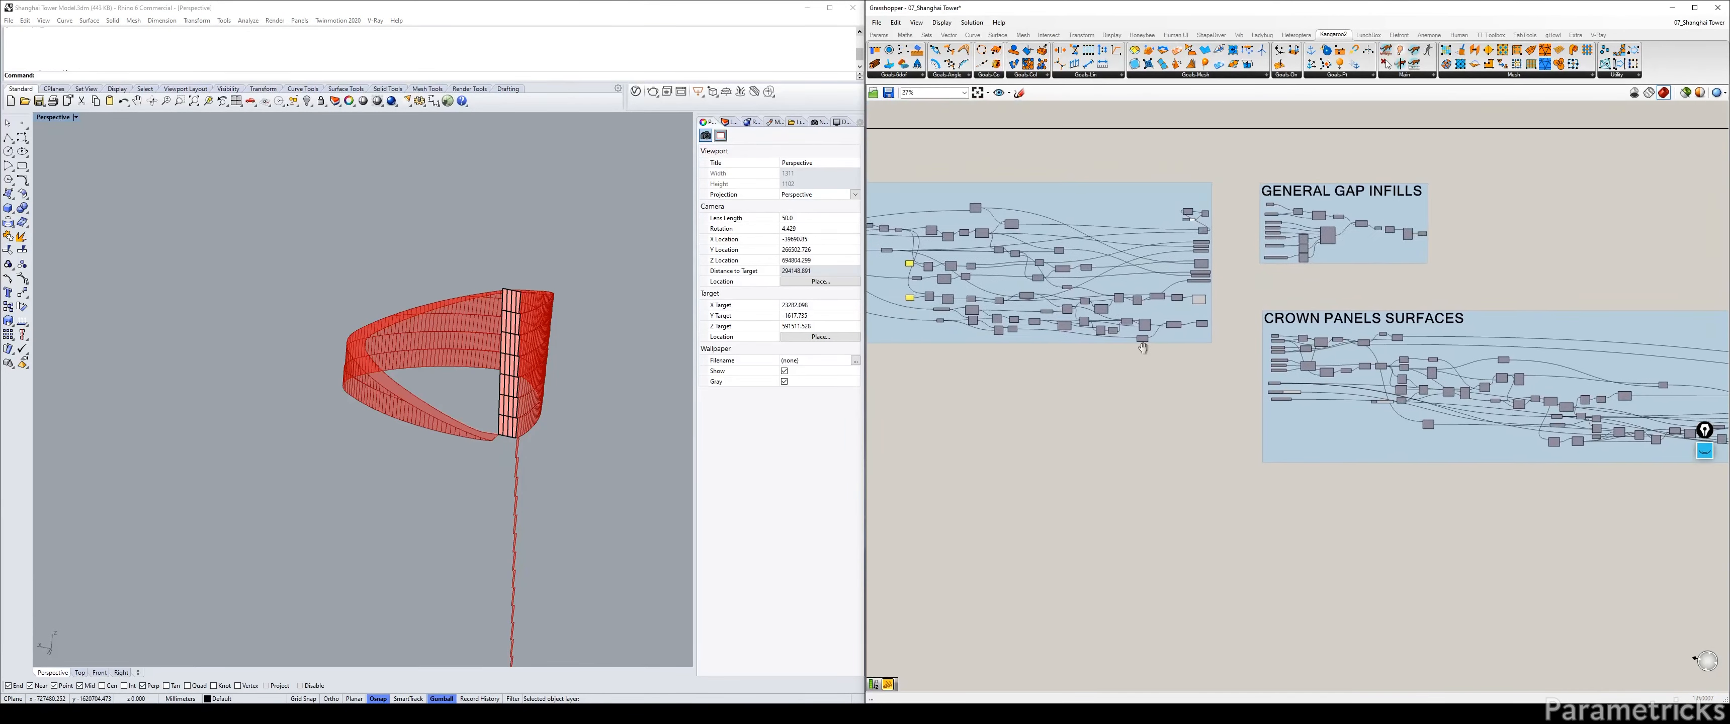
right_click_drag(1011, 286, 1206, 277)
scroll(1041, 203, "up", 7)
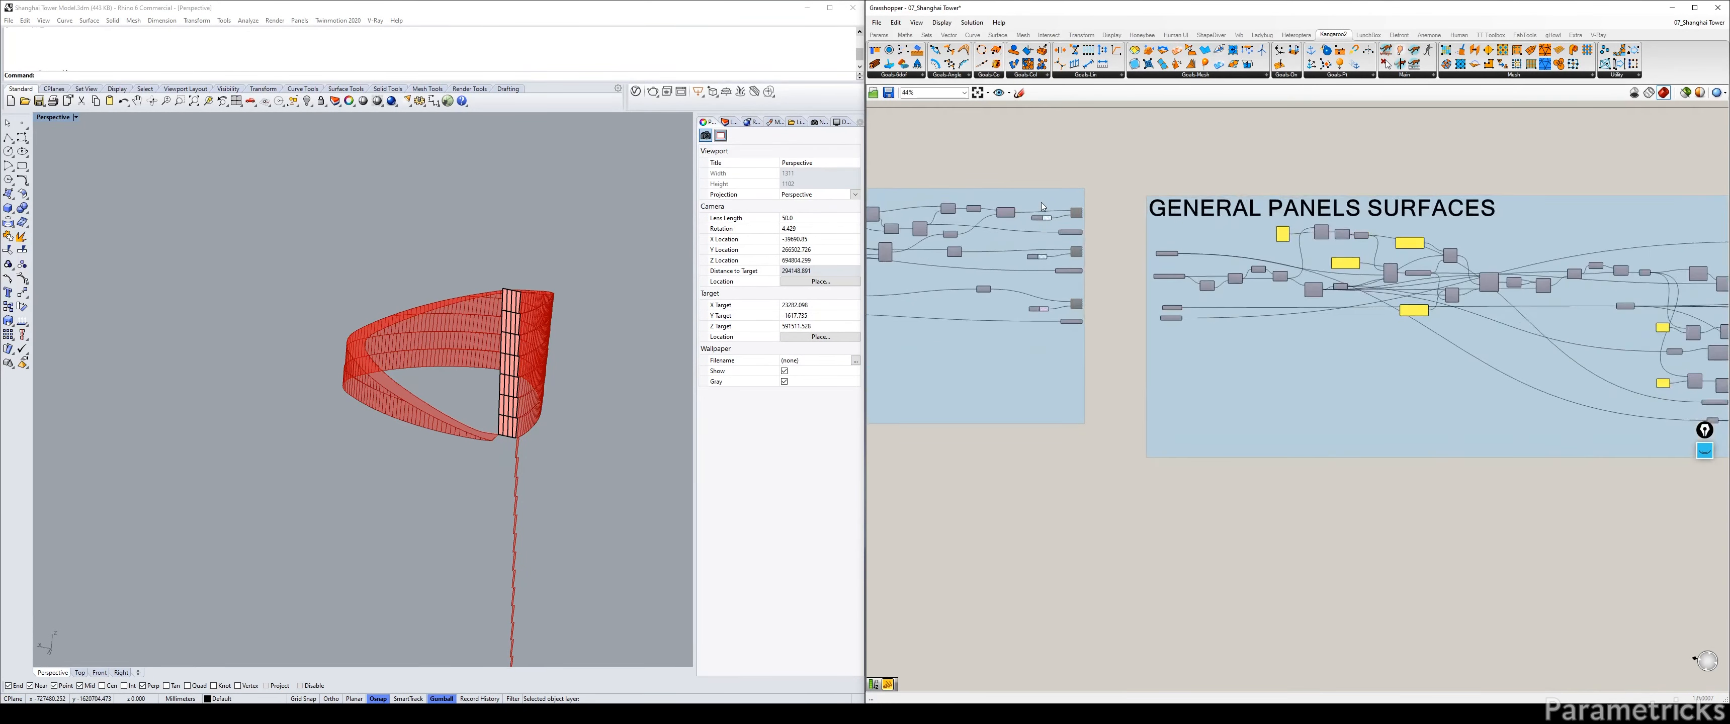
right_click_drag(1052, 216, 1342, 235)
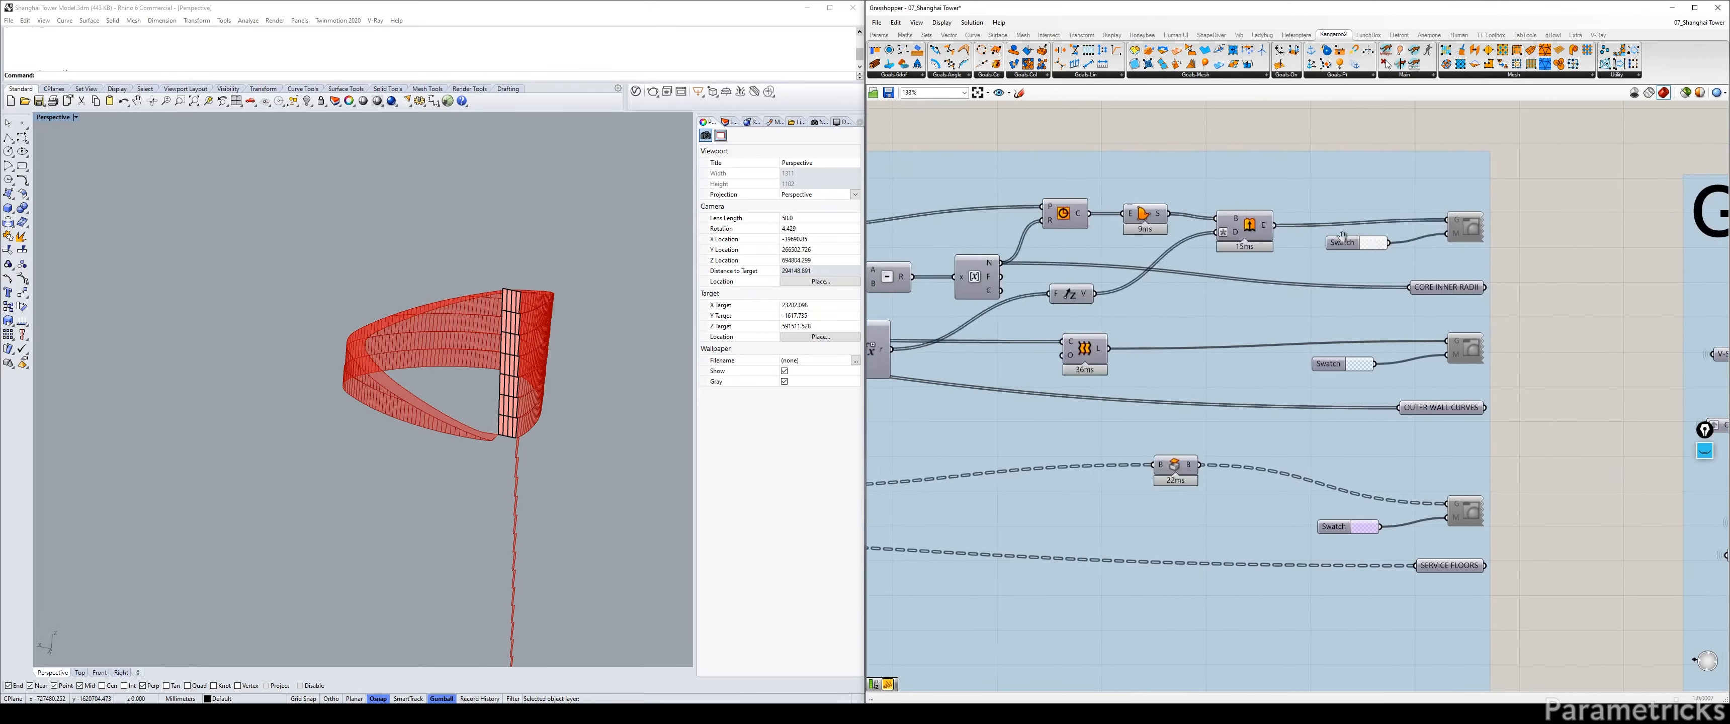
left_click(1242, 232)
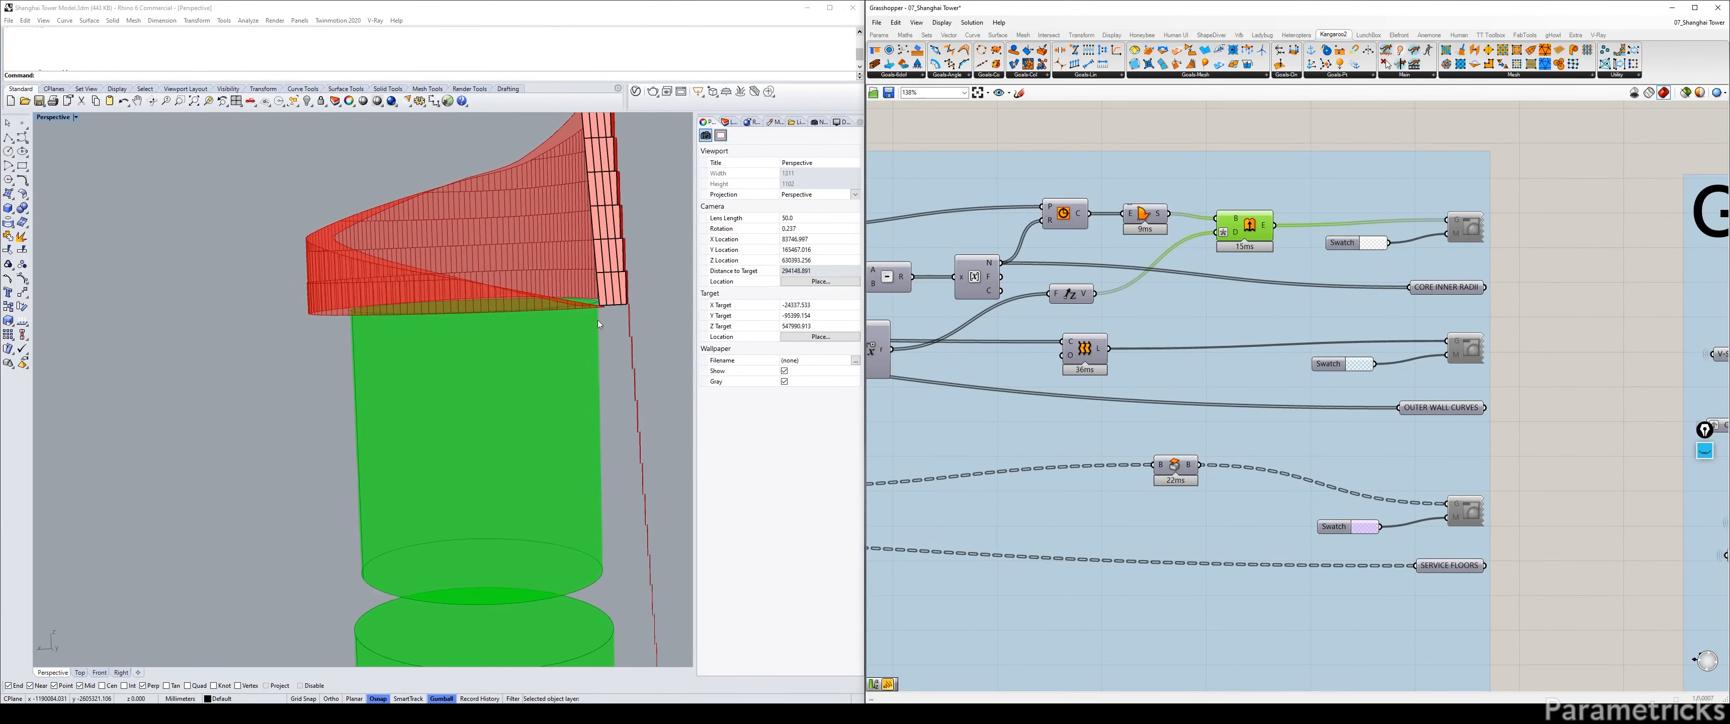
key("ctrl+q")
key("ctrl+q")
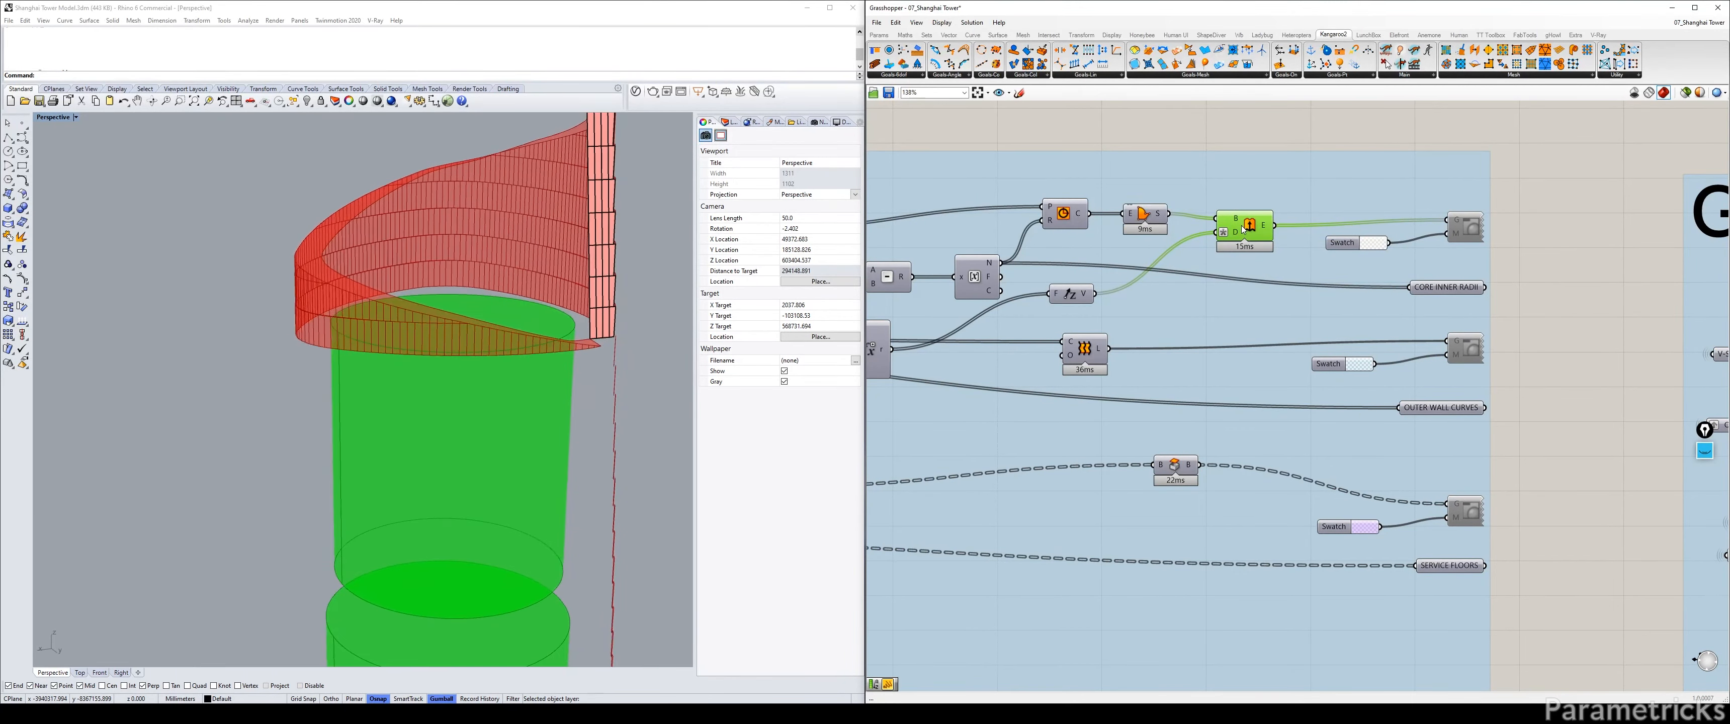
key("ctrl+q")
Align the left edges of the parameter sliders from FLOORS to V-STRIKE PANELS.
scroll(1242, 230, "down", 7)
right_click_drag(1153, 267, 1614, 255)
right_click_drag(1037, 246, 1656, 240)
right_click(1128, 238)
scroll(959, 232, "up", 3)
scroll(959, 232, "up", 5)
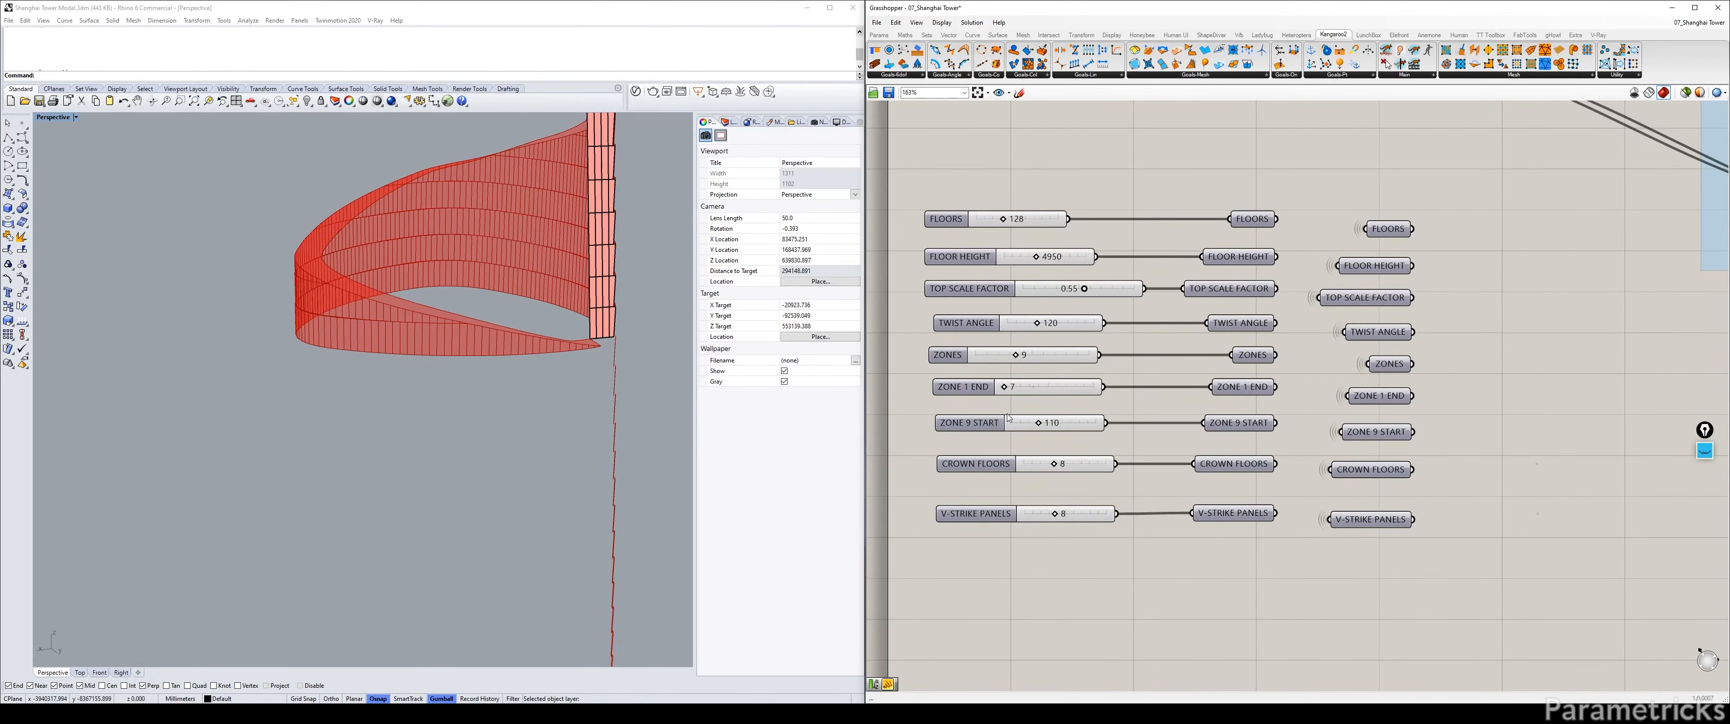
left_click_drag(994, 568, 979, 192)
left_click(1028, 203)
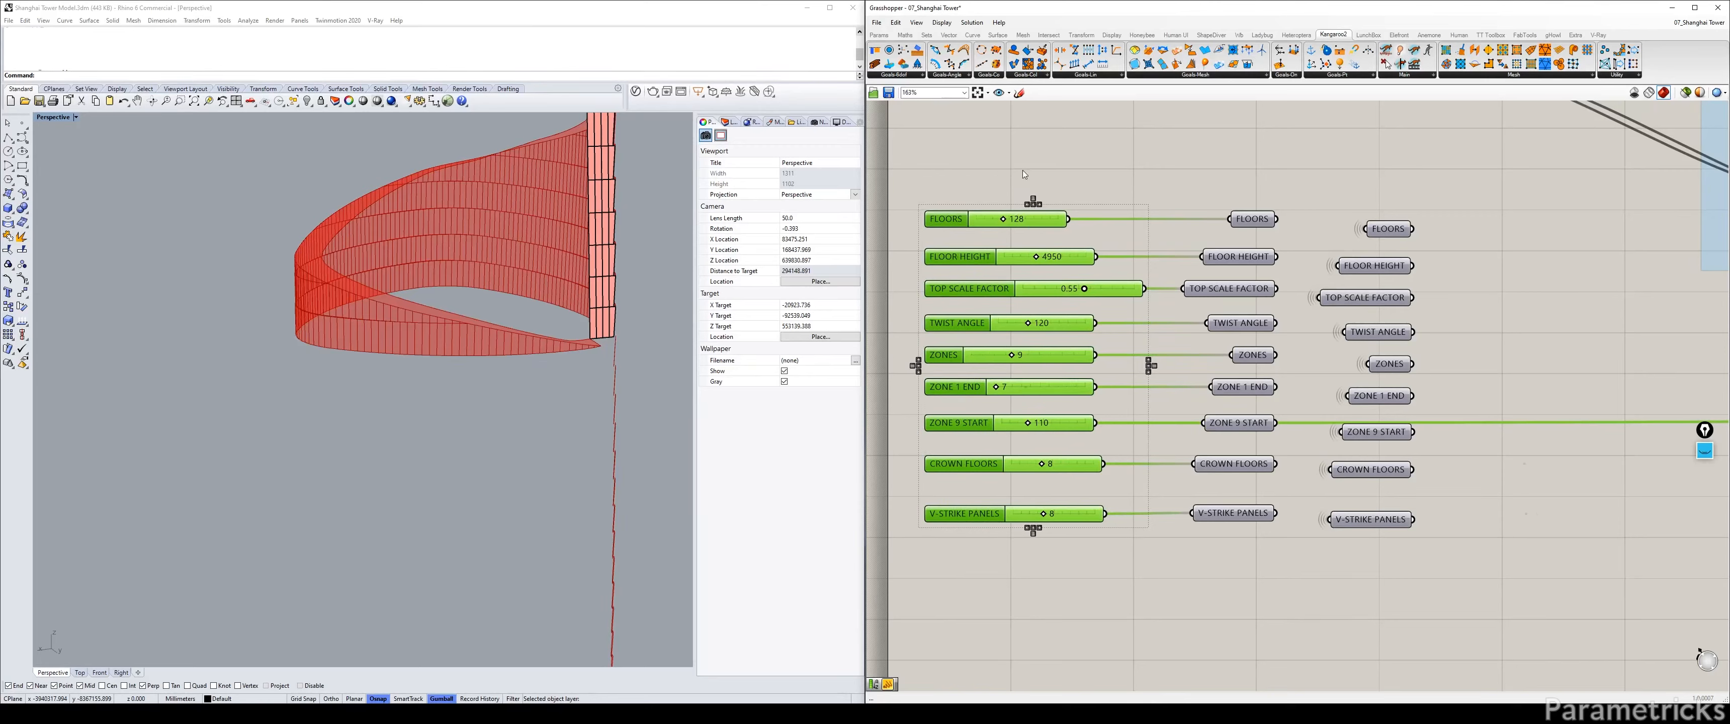
left_click(1021, 170)
left_click(947, 220)
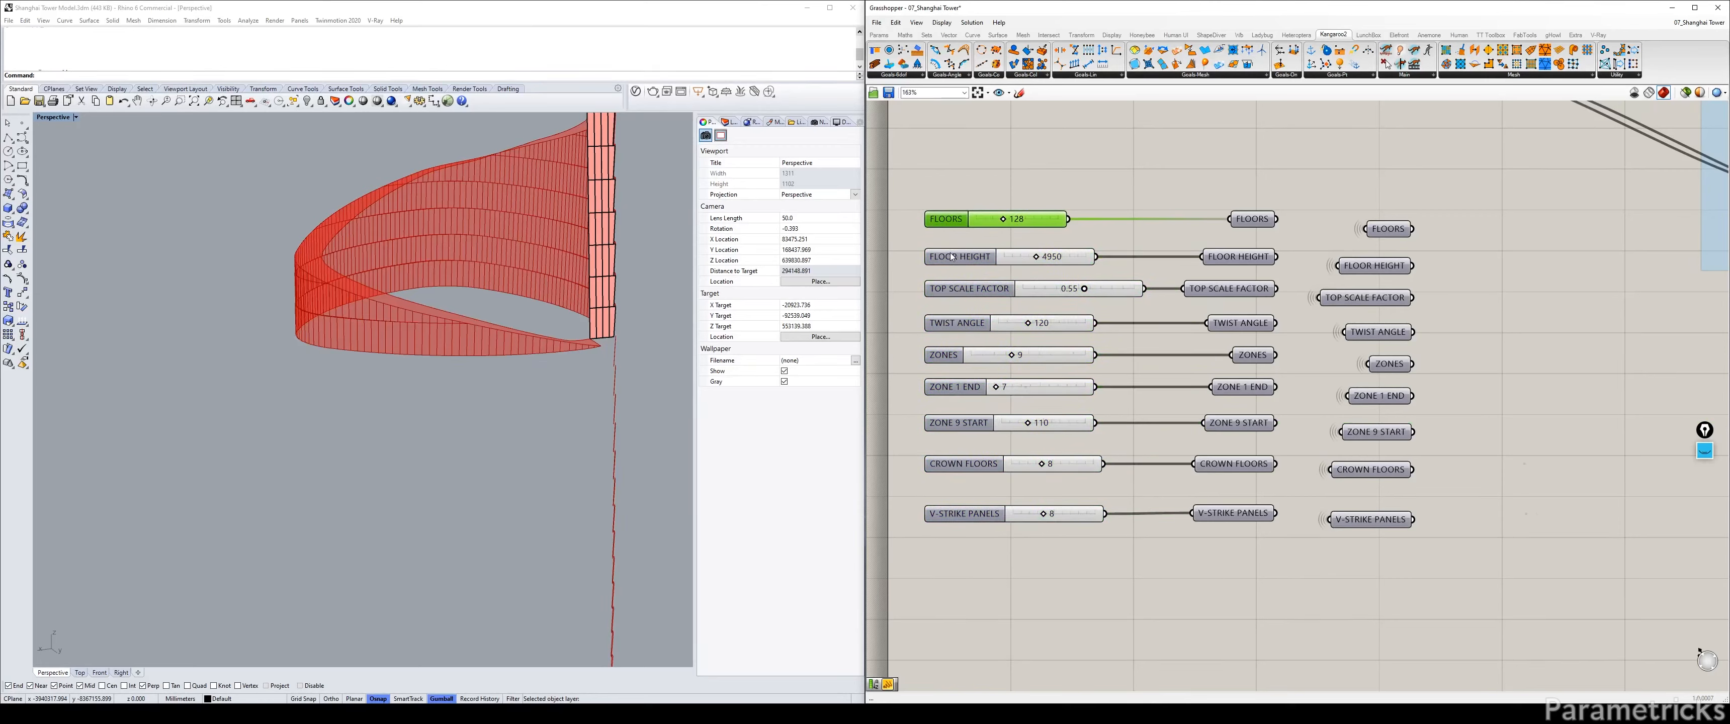
left_click(949, 257)
left_click(952, 289)
left_click(956, 323)
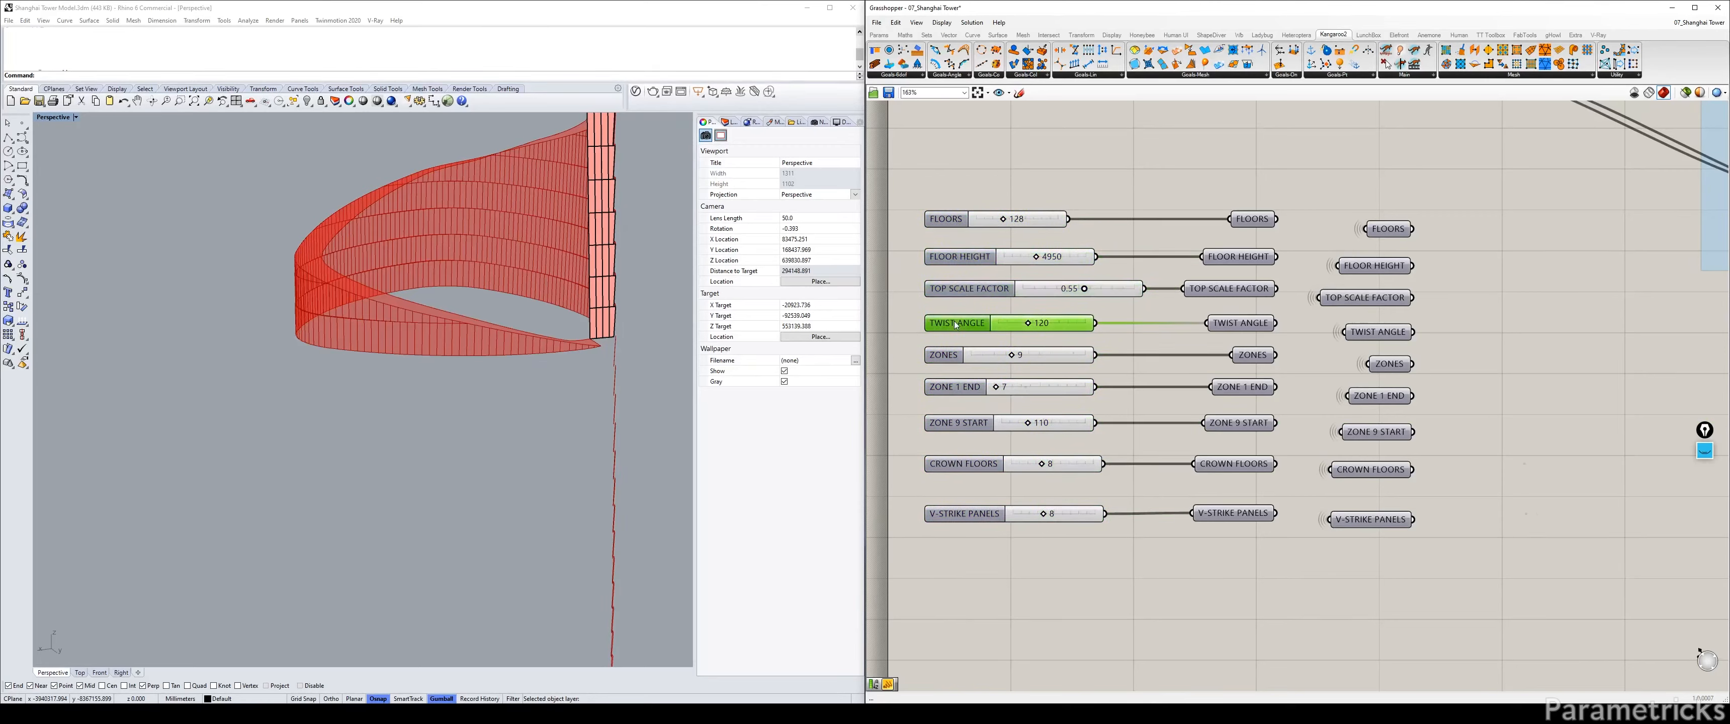
left_click(973, 428)
left_click(979, 466)
Move the V-STRIKE PANELS row down and place a copy of the CROWN FLOORS row in the gap.
right_click_drag(980, 470, 956, 301)
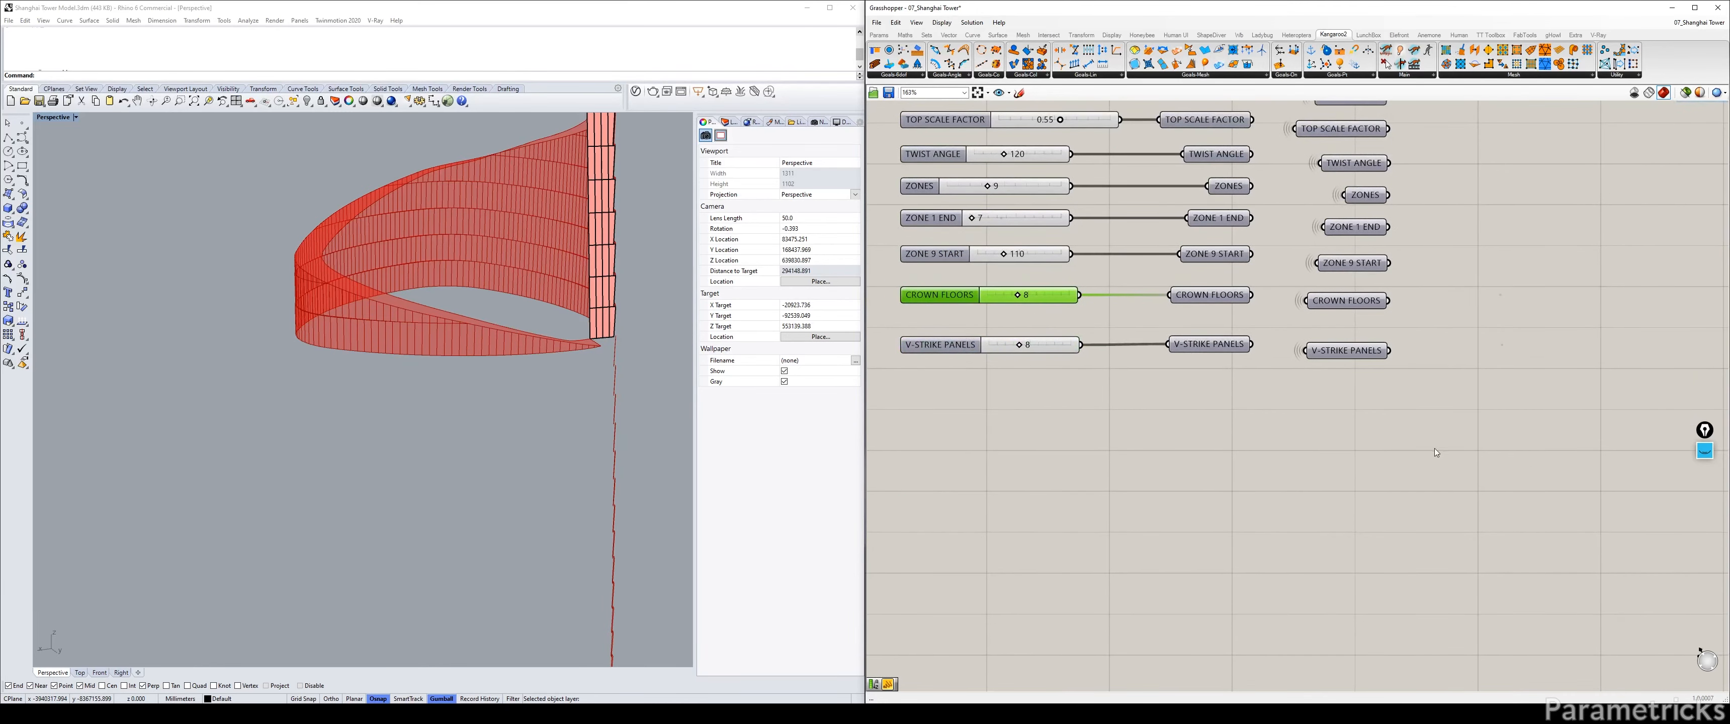
left_click_drag(1434, 449, 1005, 330)
left_click_drag(1219, 357, 1219, 399)
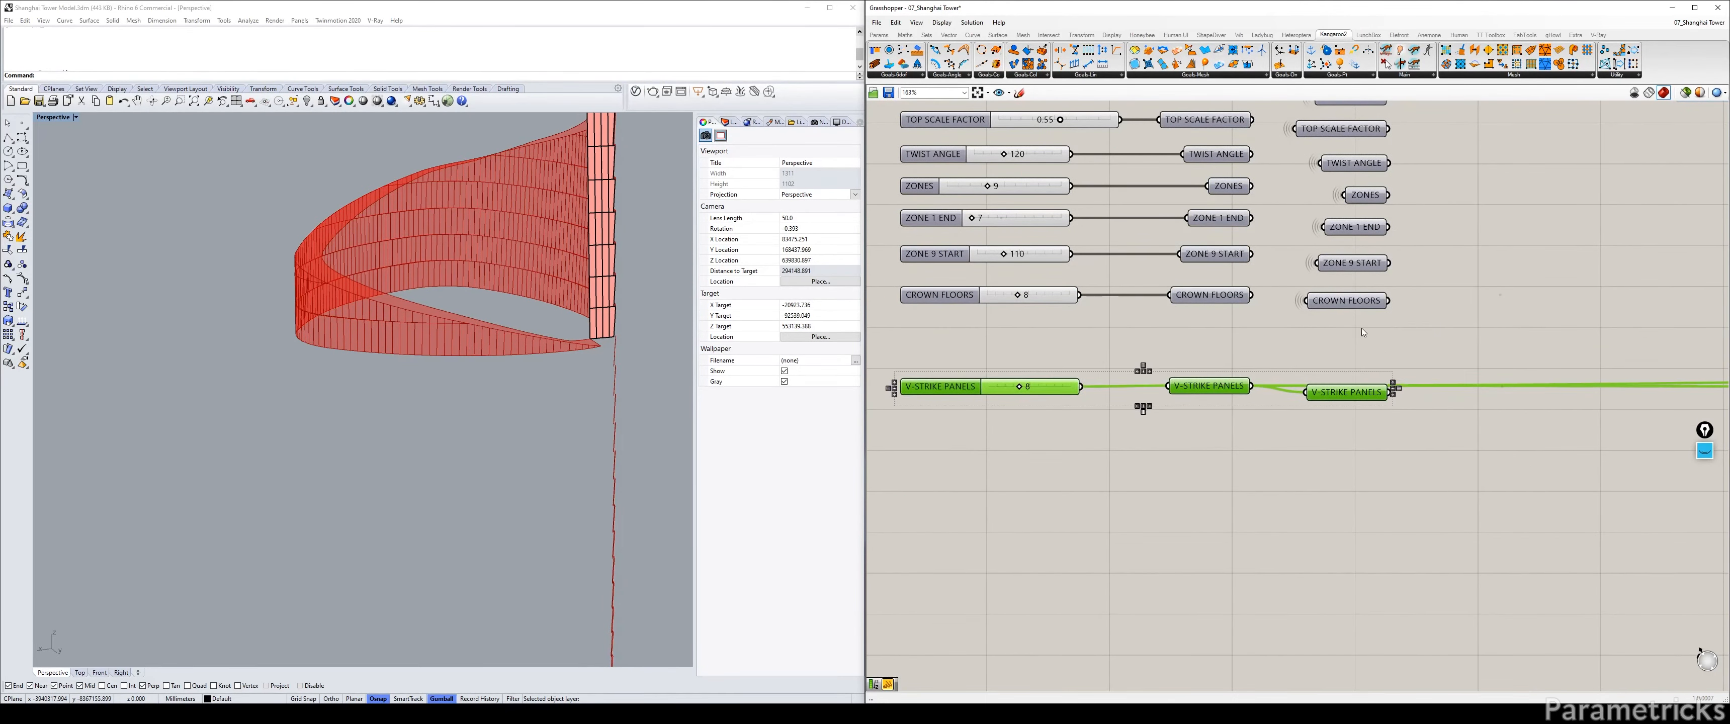
left_click_drag(1363, 323, 983, 296)
left_click_drag(1200, 298, 1203, 329, "alt")
Name the copied slider and its linked parameters CROWN FLOORS BELOW, and set the slider to 2.
right_click(932, 329)
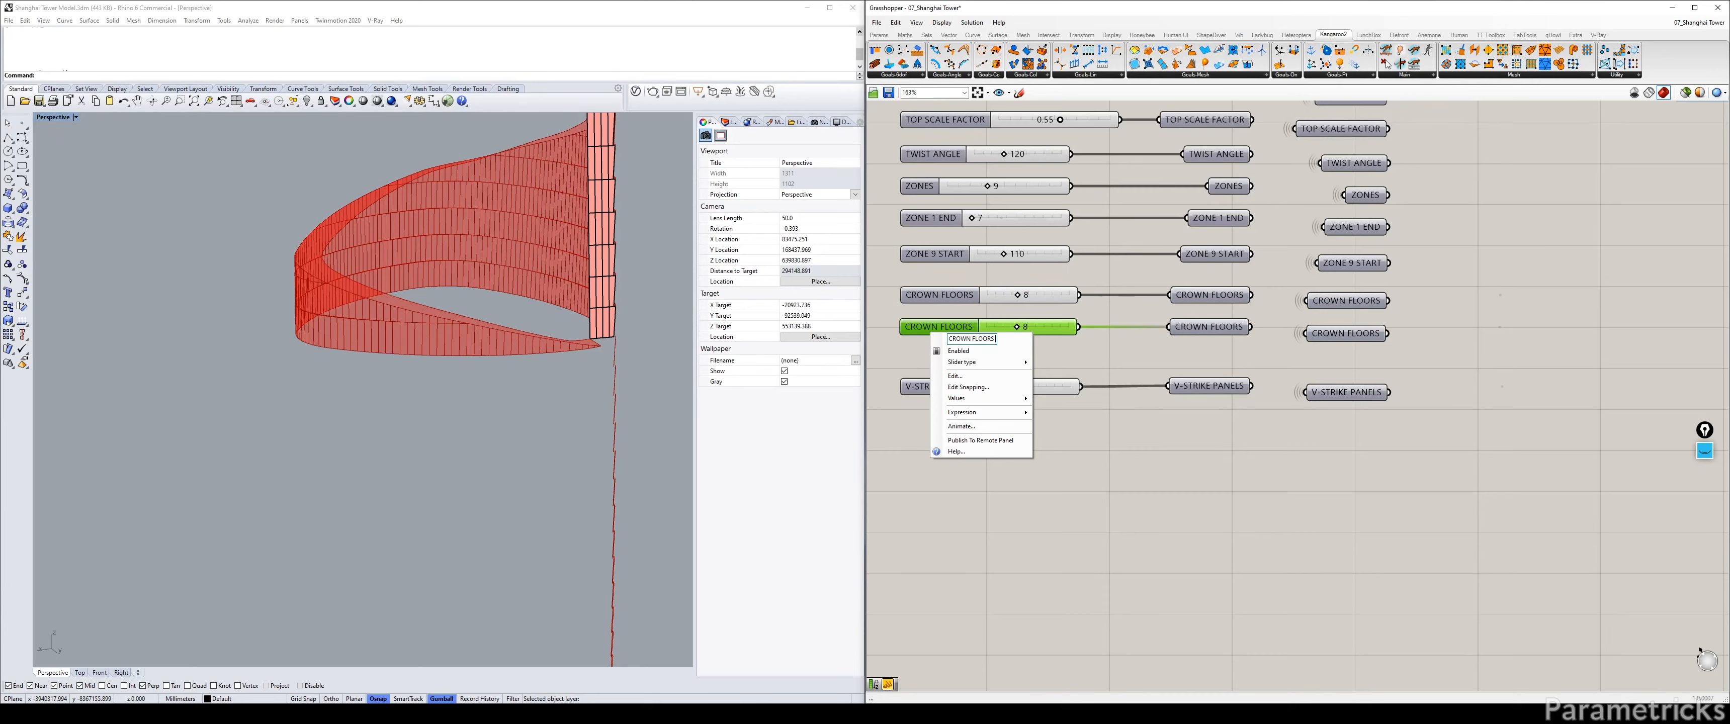
type("BELOW")
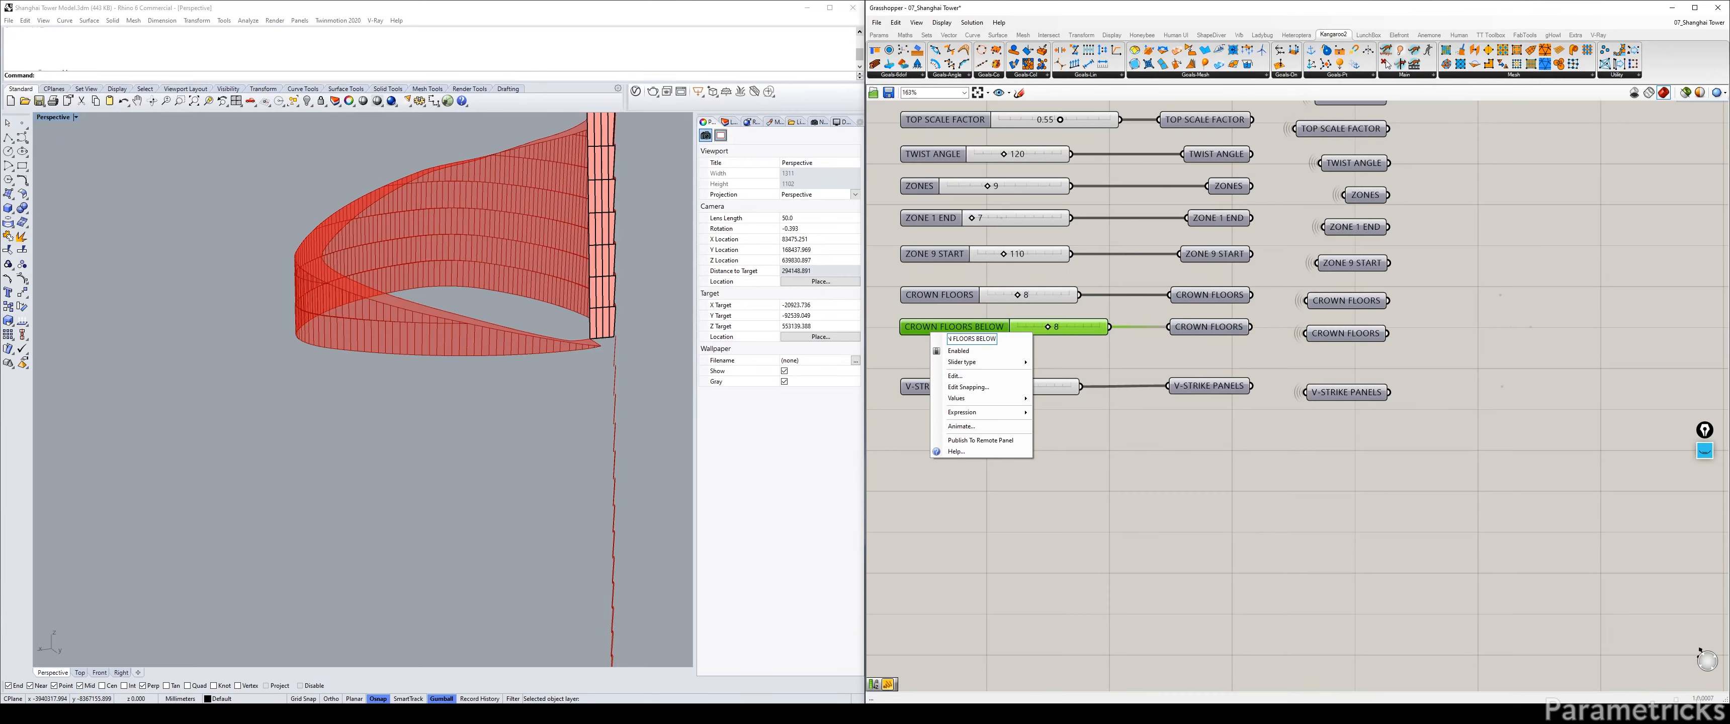
left_click(1140, 406)
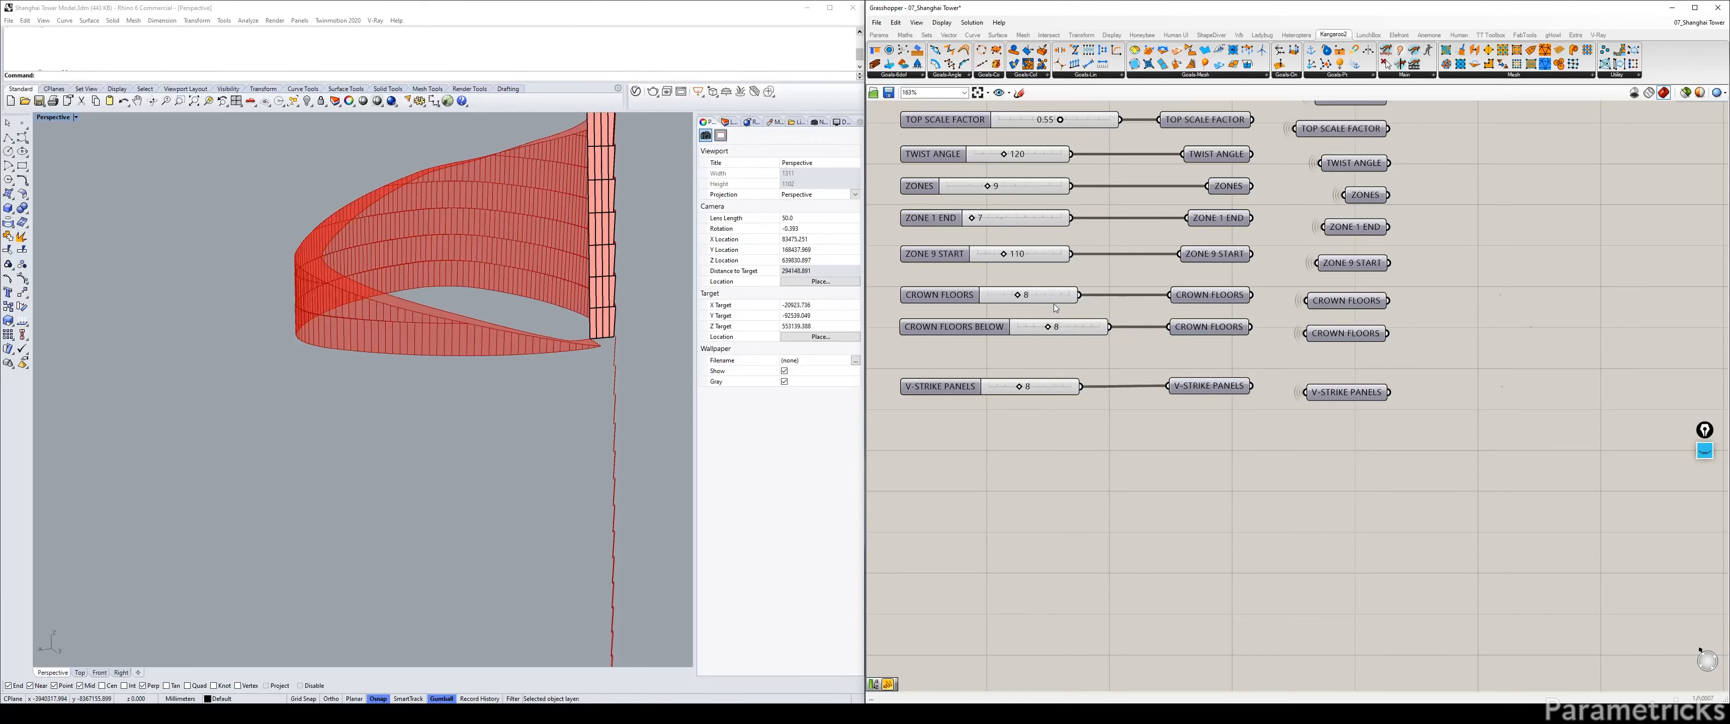
double_click(1051, 330)
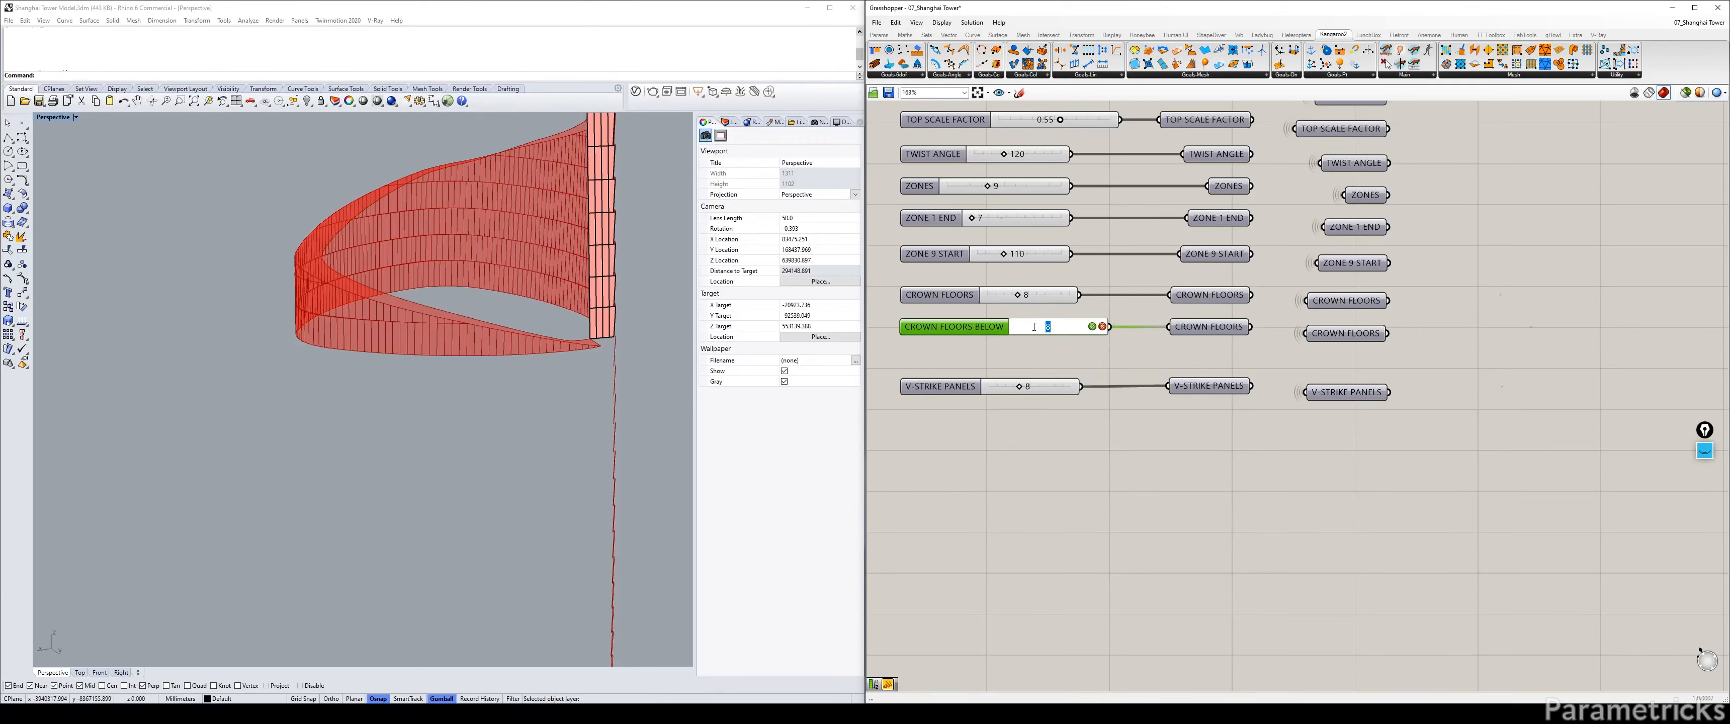
type("2")
key("Return")
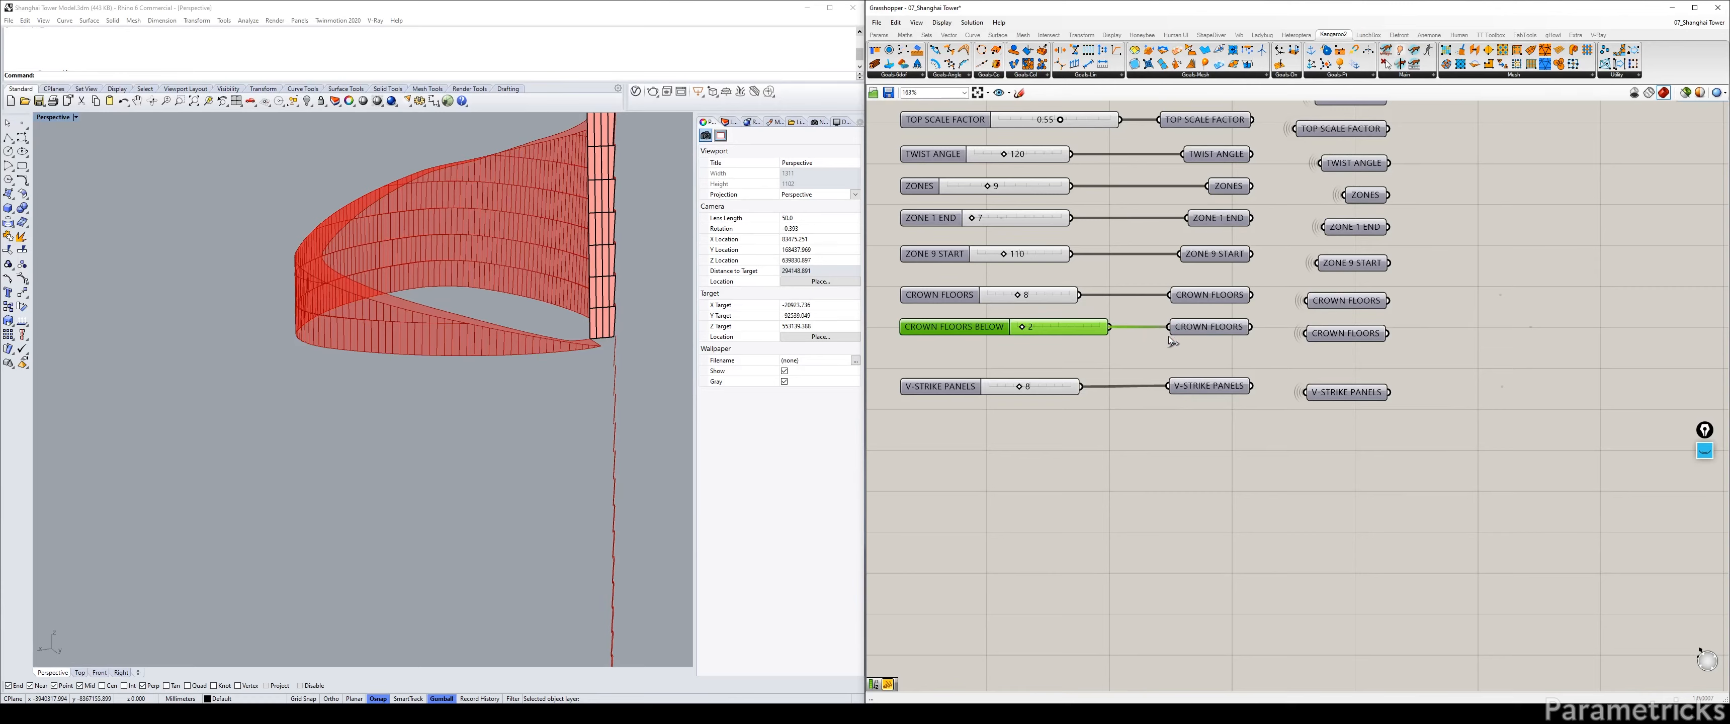
left_click_drag(1266, 328, 1316, 342)
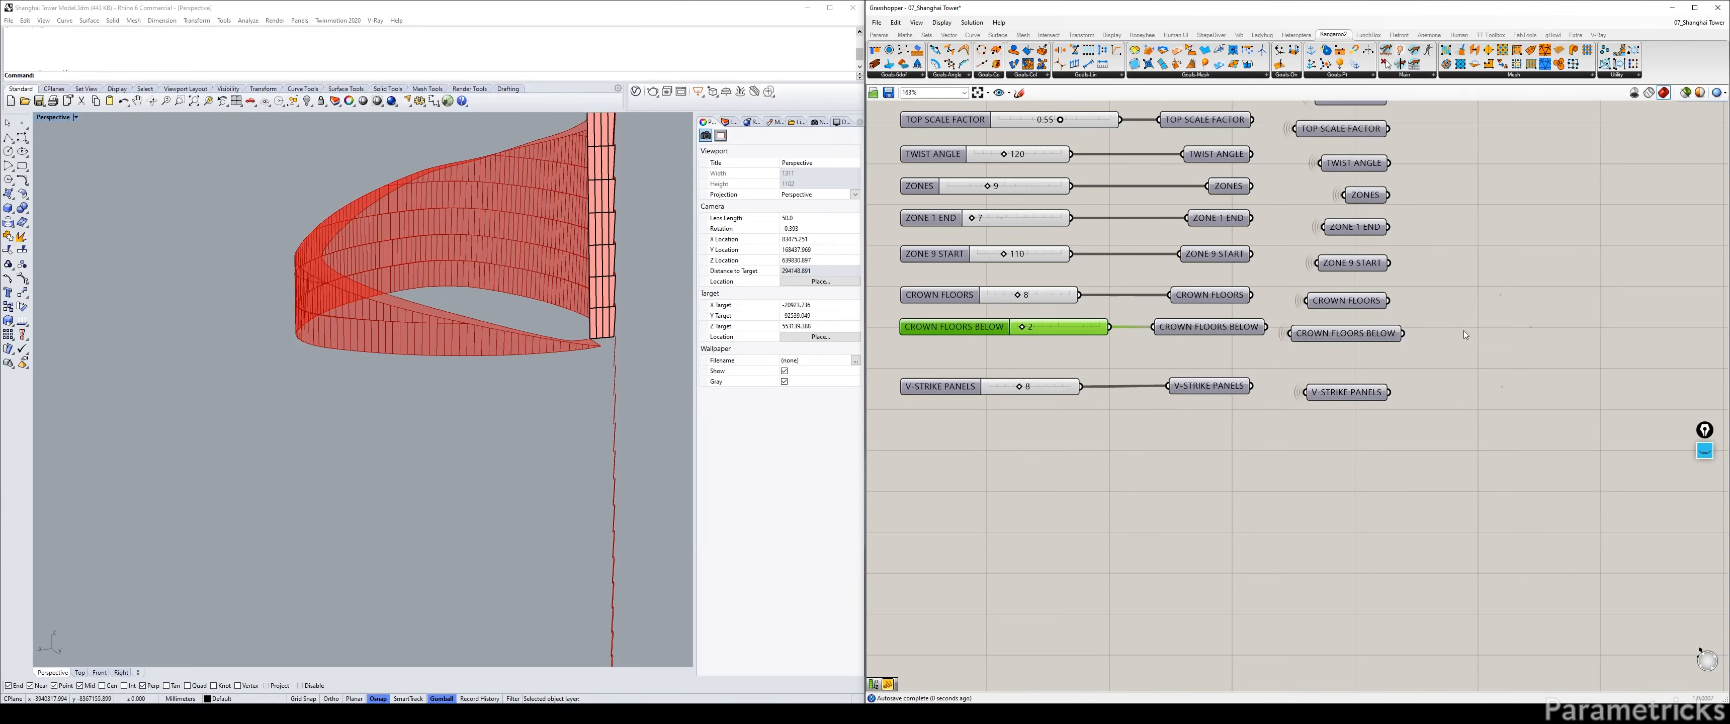
left_click(1068, 272)
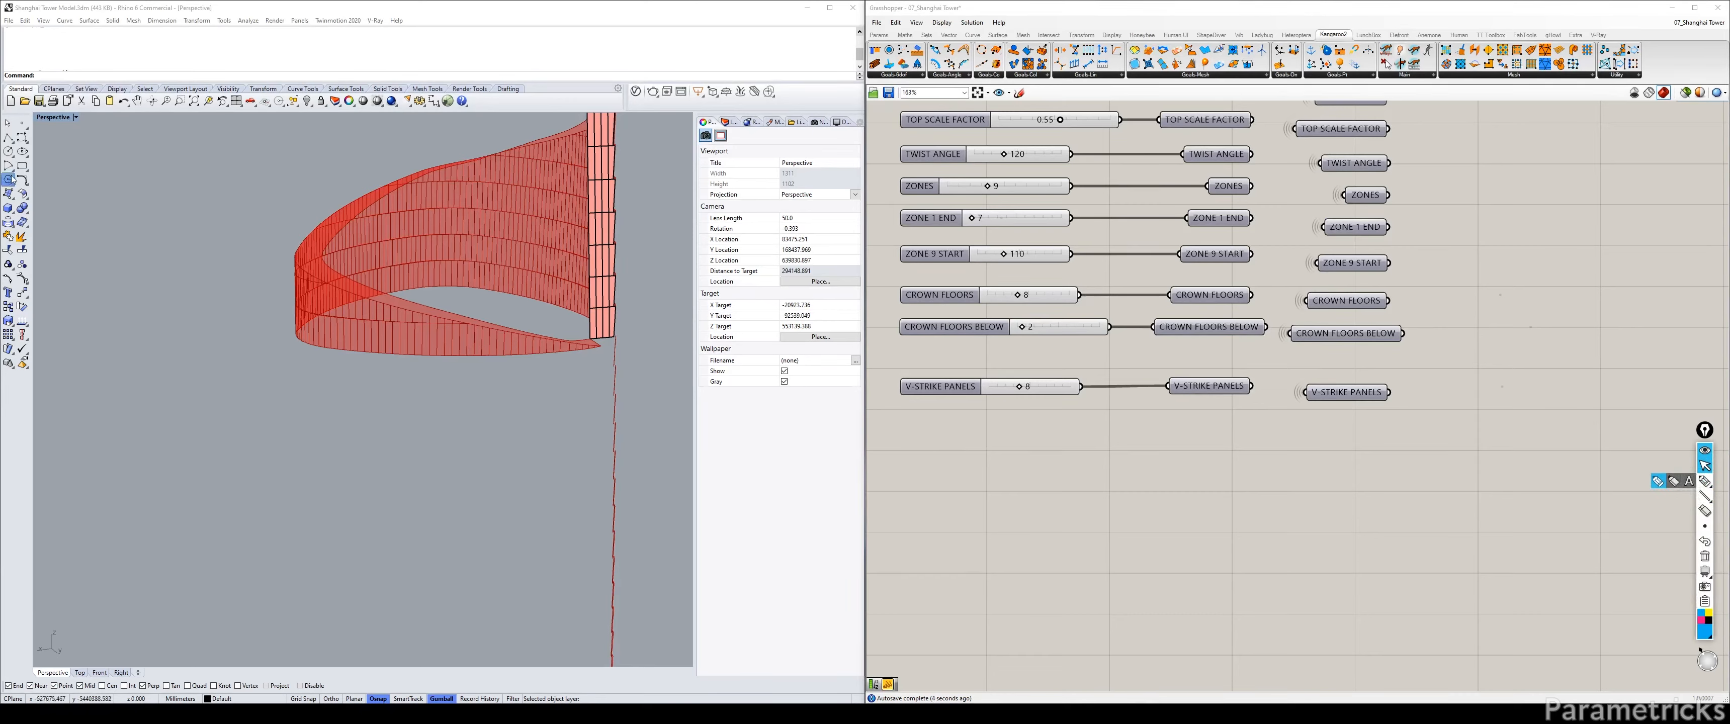
Switch the model to a maximized Front view framing the whole crown.
double_click(53, 118)
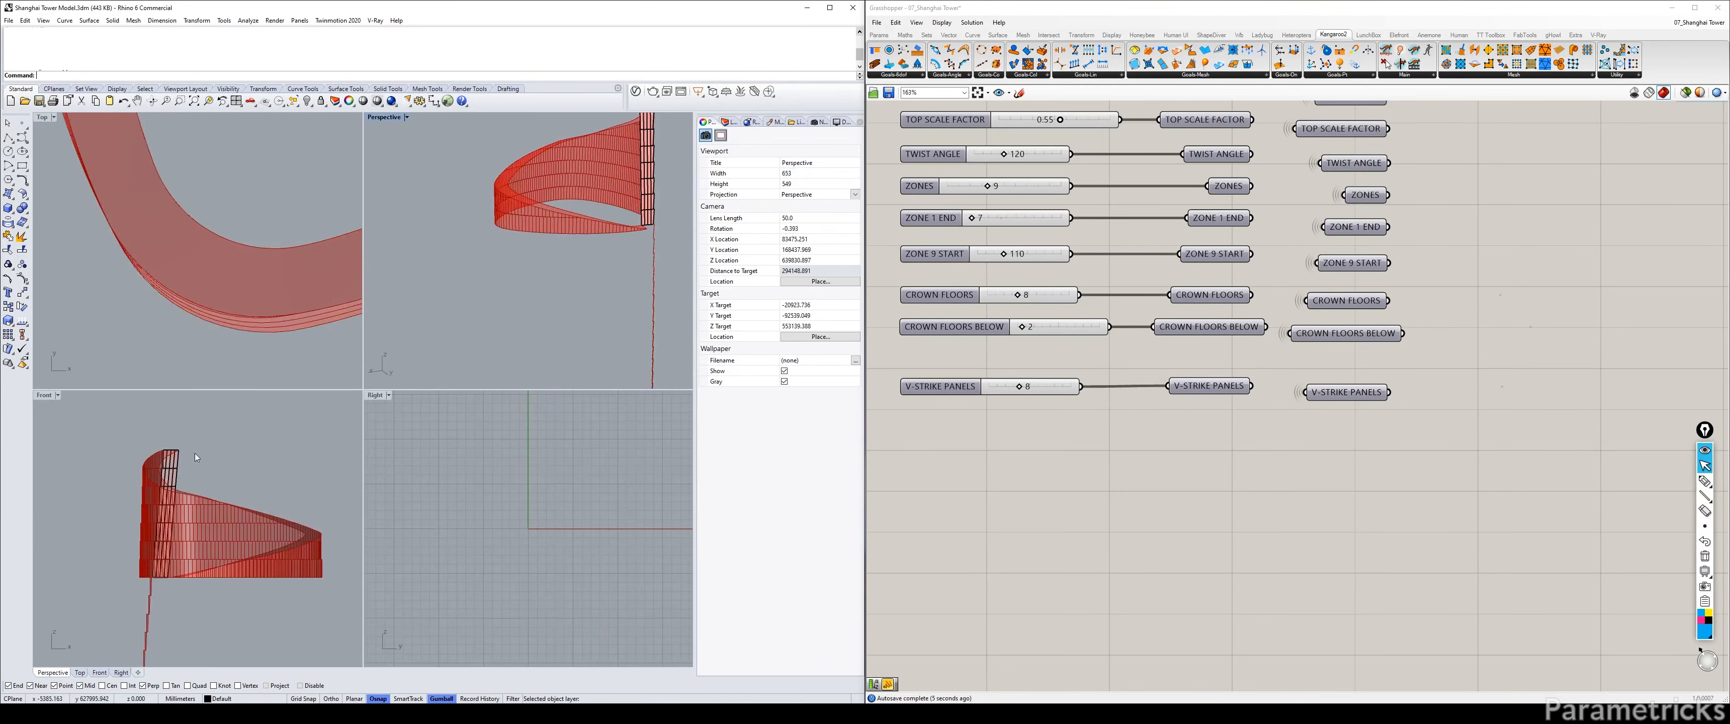
double_click(47, 397)
scroll(471, 351, "down", 8)
mouse_move(325, 370)
right_mouse_down()
mouse_move(472, 352)
mouse_move(315, 410)
right_mouse_up()
scroll(471, 352, "up", 8)
Annotate the crown's 8-floor height and the 2 floors below it, circle the ZONE 9 START value, and clear the markings.
left_click(1704, 481)
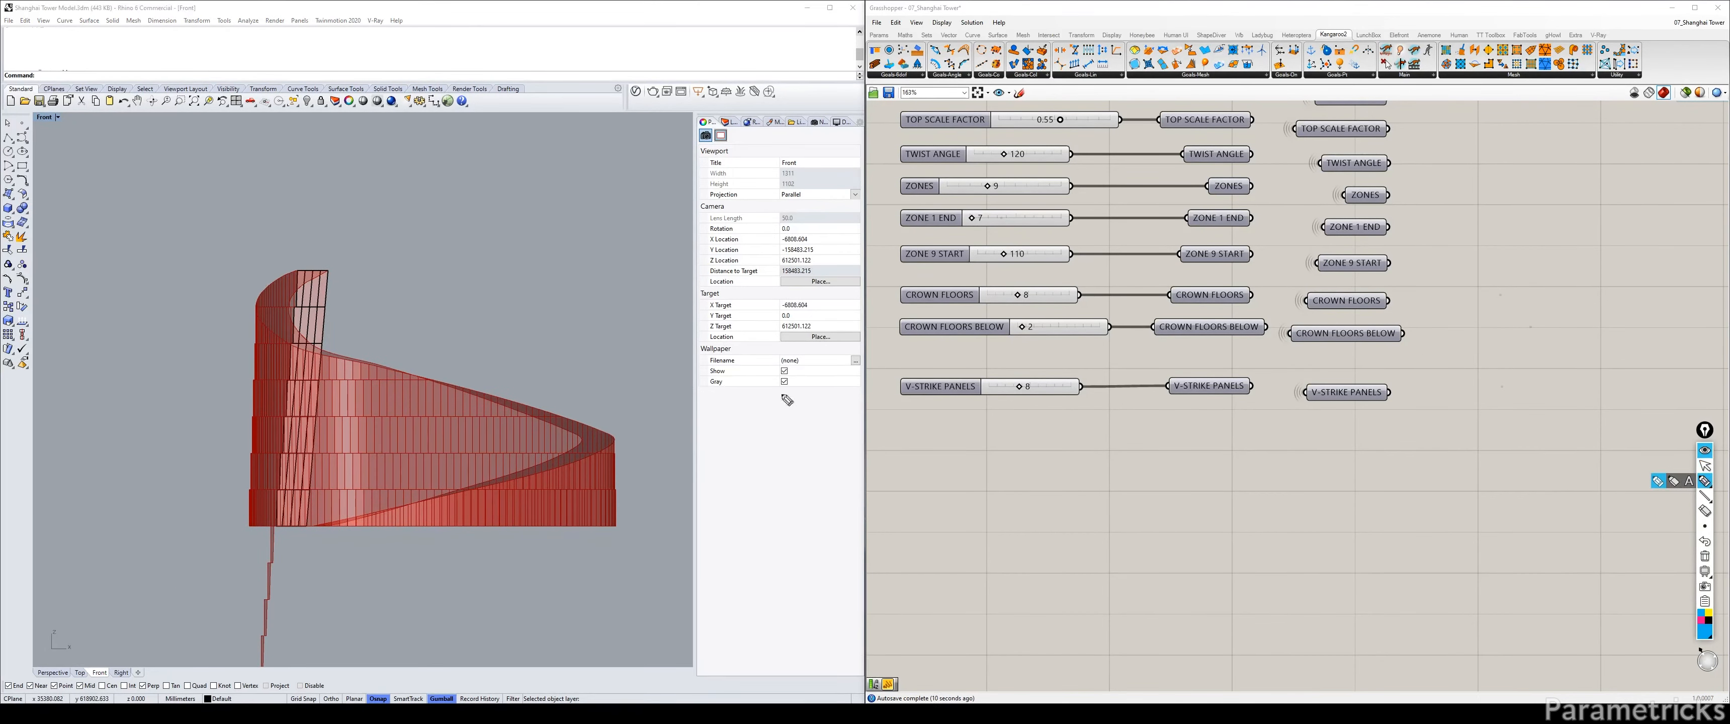
left_click_drag(293, 271, 161, 265)
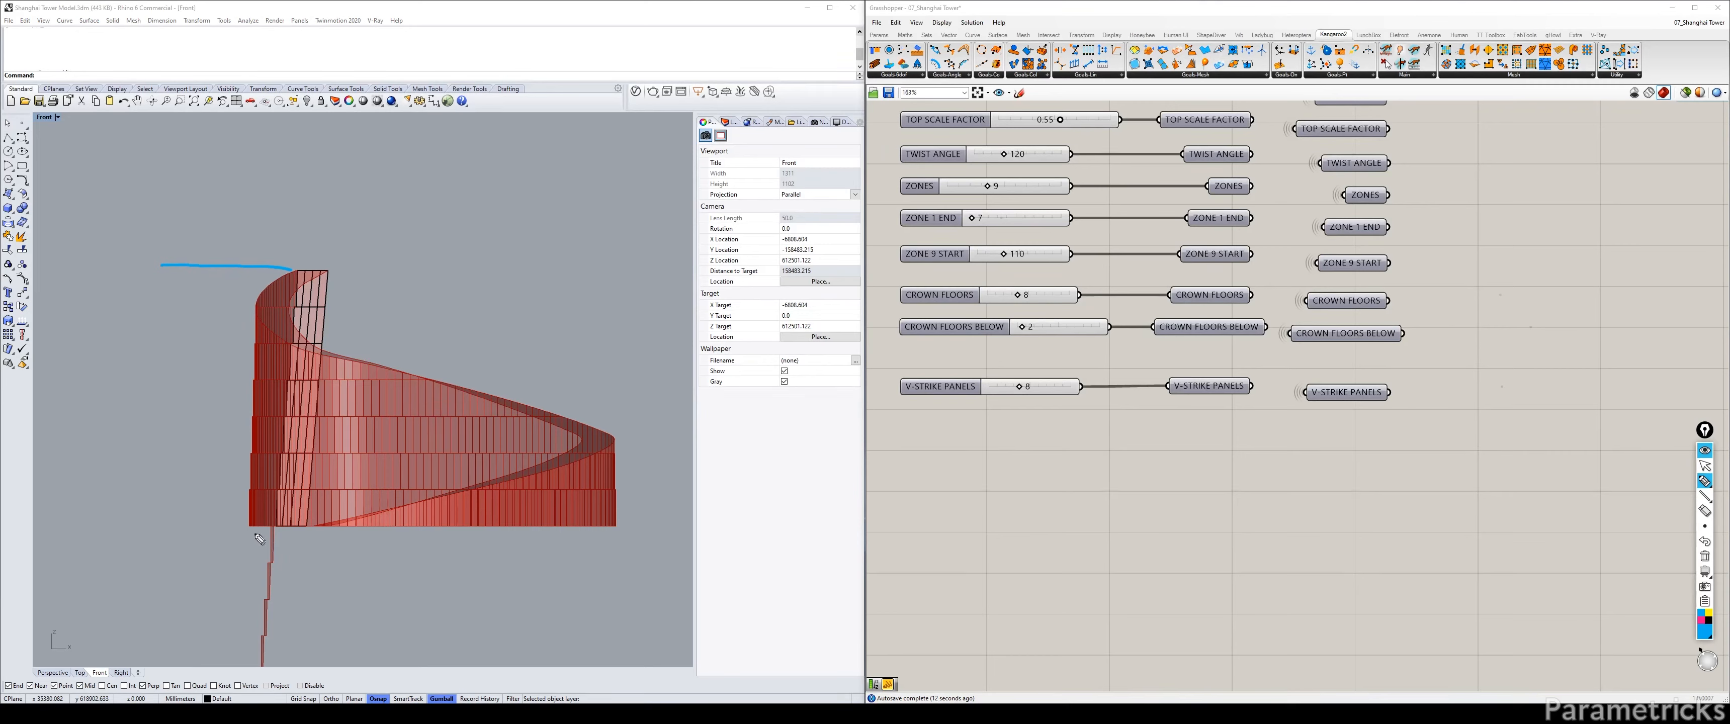
left_click_drag(249, 524, 148, 524)
mouse_move(162, 260)
left_mouse_down()
mouse_move(136, 263)
mouse_move(137, 514)
left_mouse_up()
mouse_move(120, 494)
left_mouse_down()
mouse_move(143, 529)
mouse_move(146, 508)
left_mouse_up()
left_click_drag(128, 255, 143, 277)
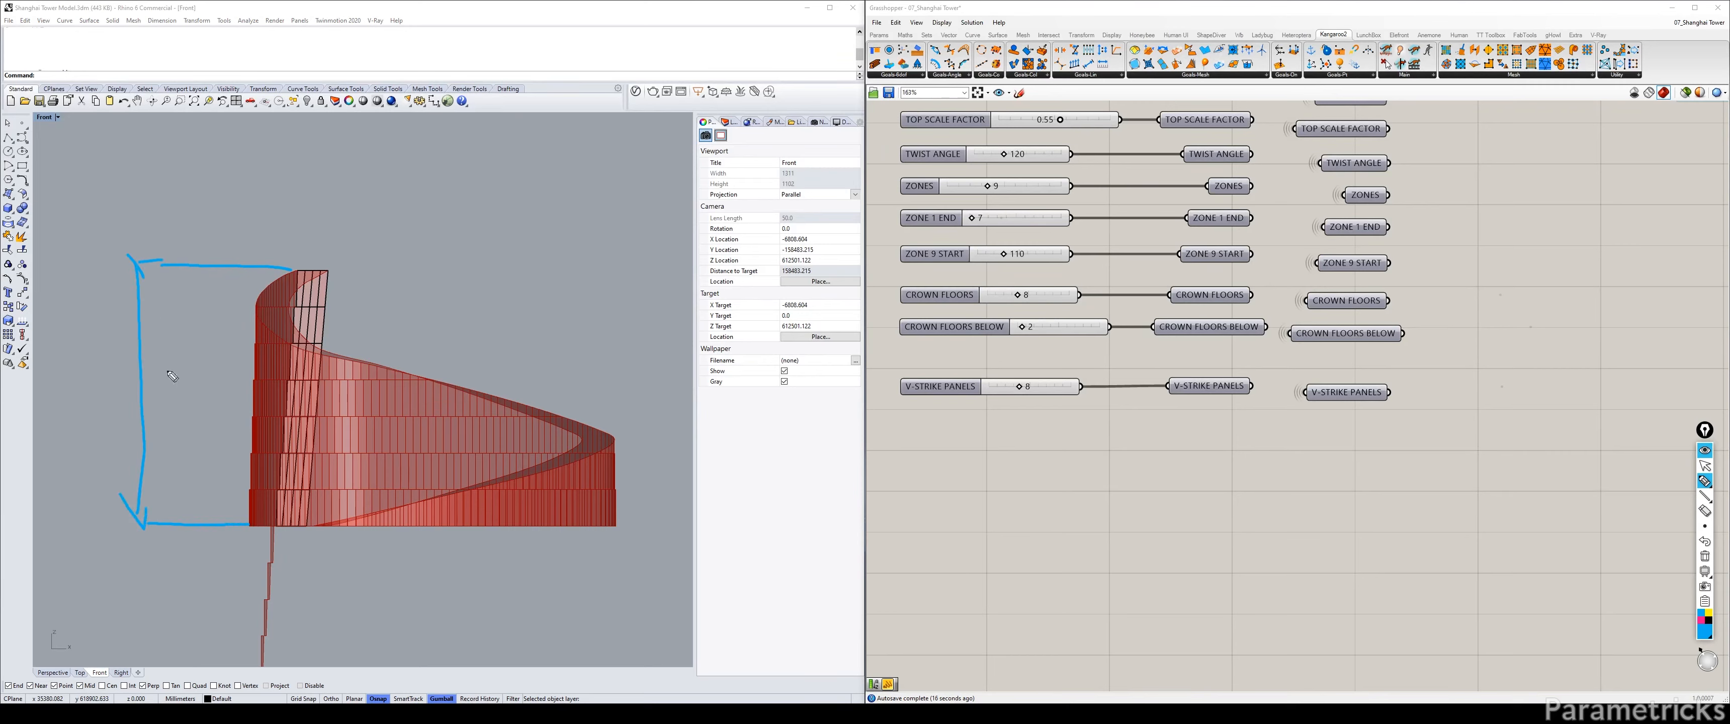
left_click_drag(171, 377, 173, 387)
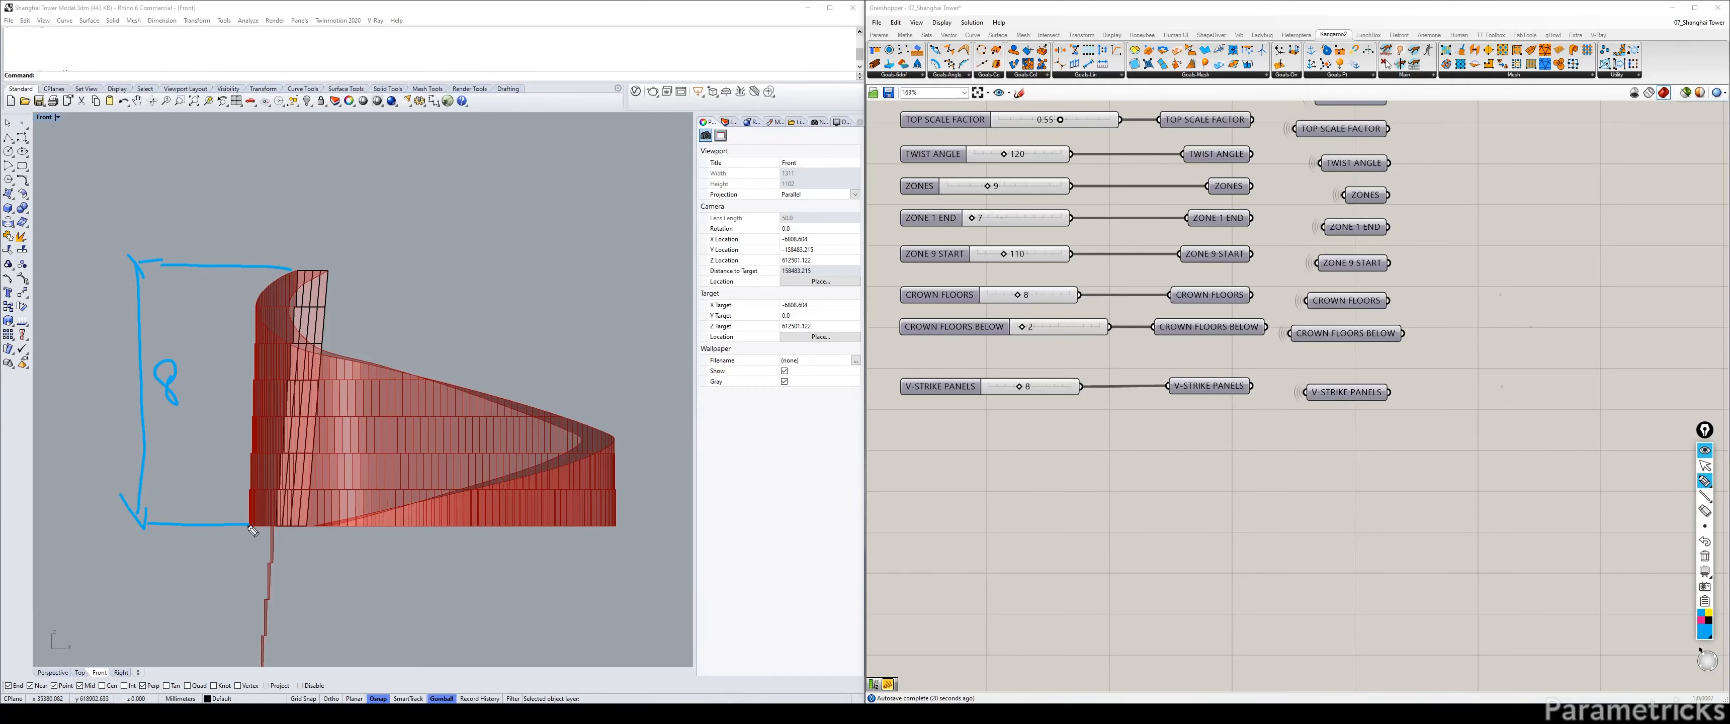
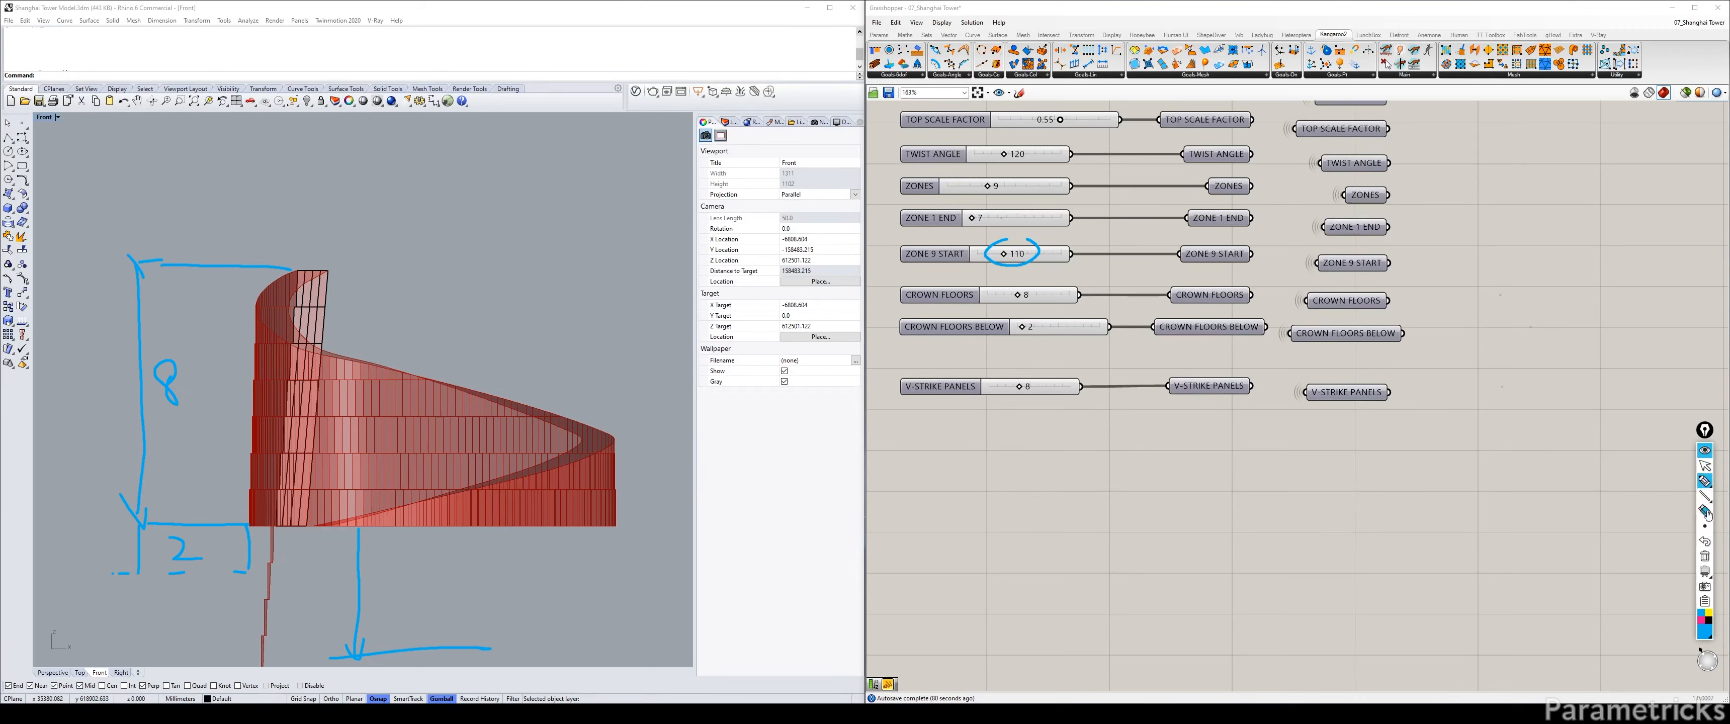
left_click(1704, 556)
left_click(1706, 466)
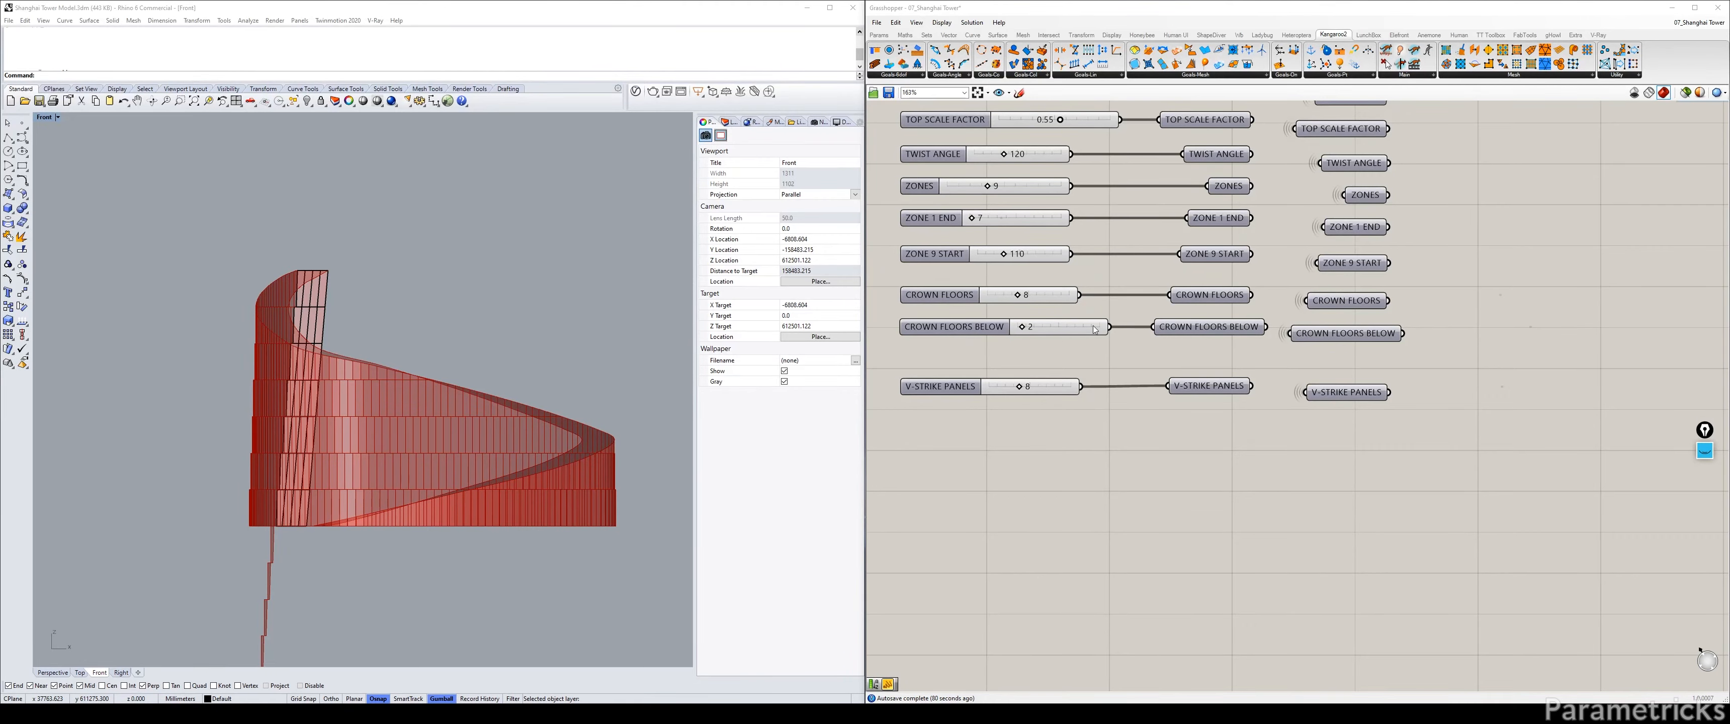
Return to the core's Extrude component and turn on its preview beneath the crown.
scroll(1088, 327, "down", 5)
scroll(1088, 327, "down", 4)
right_click(1287, 325)
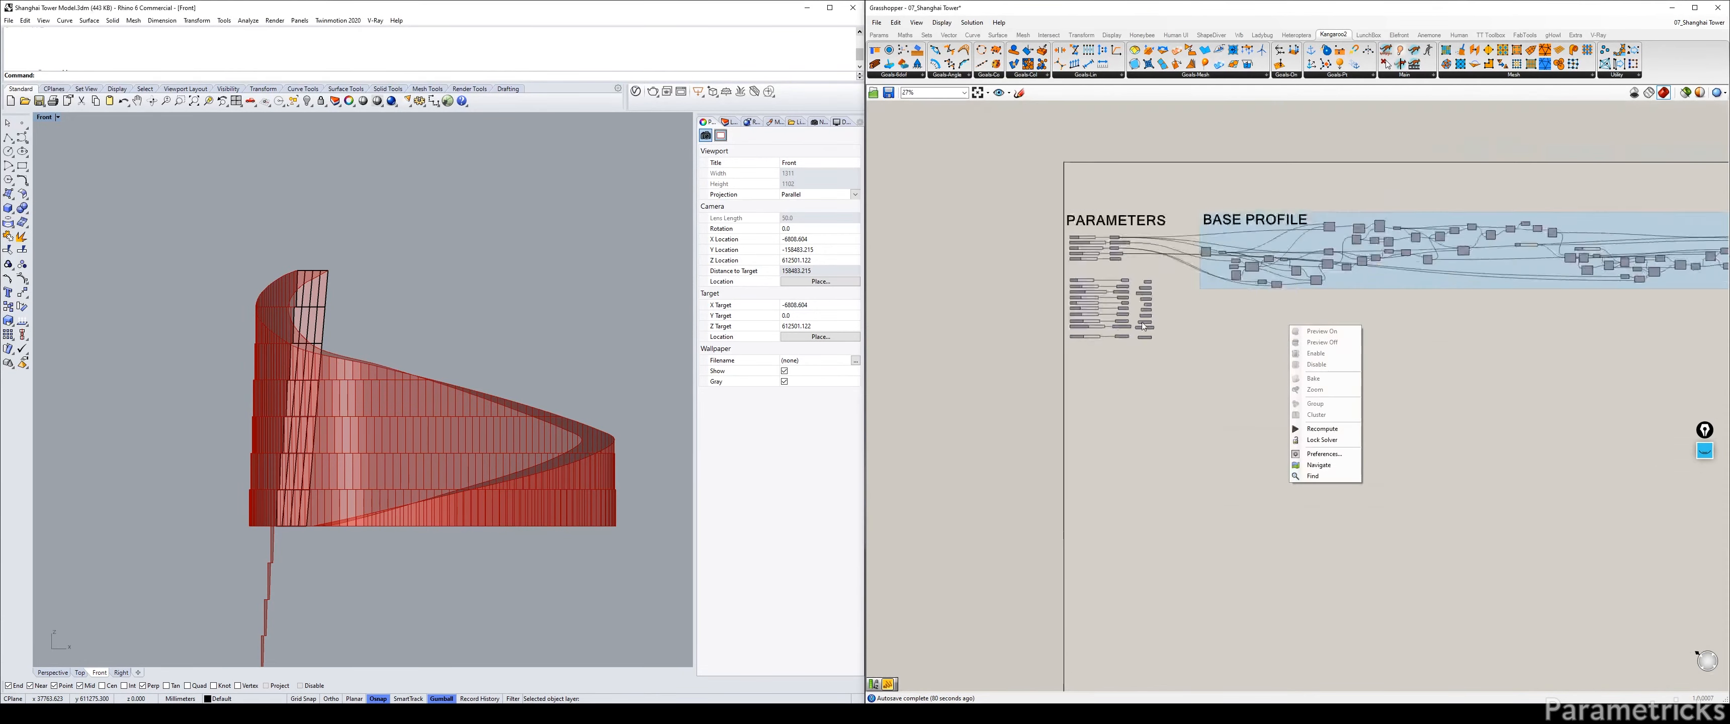
scroll(1287, 324, "down", 2)
right_click_drag(1625, 295, 981, 293)
right_click_drag(1388, 260, 1232, 261)
scroll(1232, 261, "up", 7)
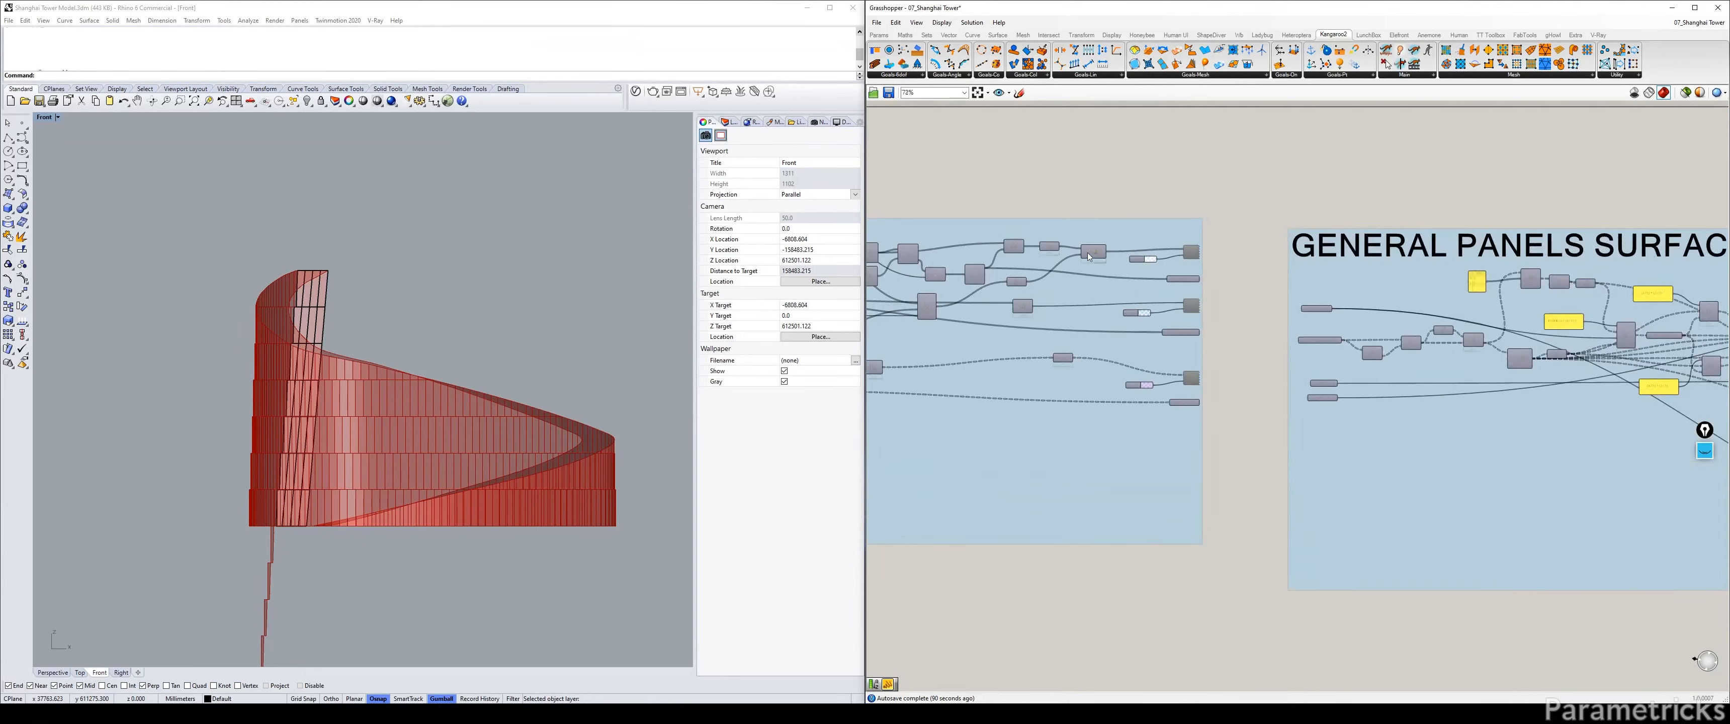
left_click(1107, 254)
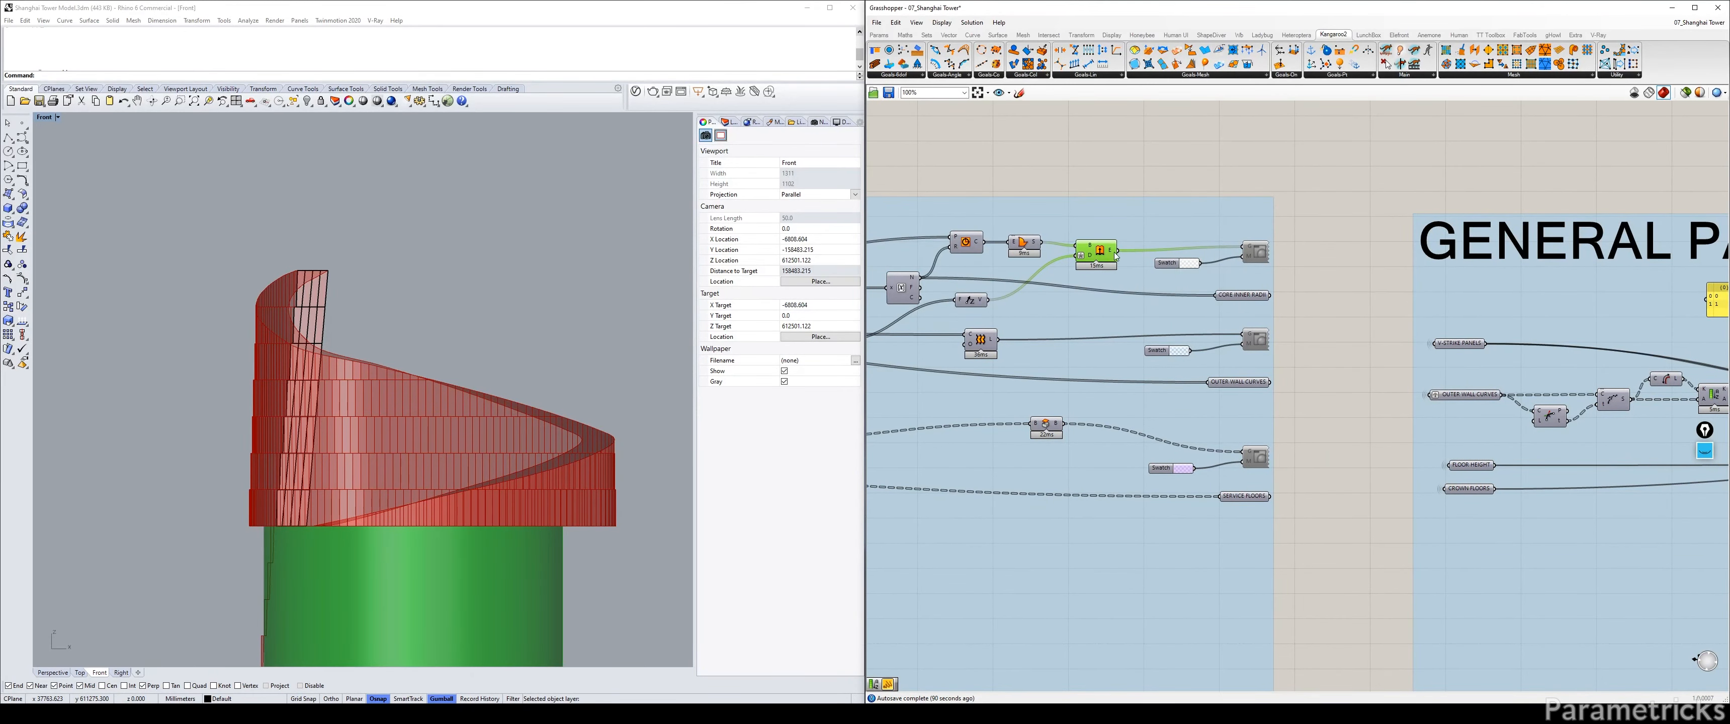
Rearrange the expression, Loft and core Extrude components at the end of the Tower Outlines group, then inspect the core below the crown.
right_click_drag(971, 307, 1068, 278)
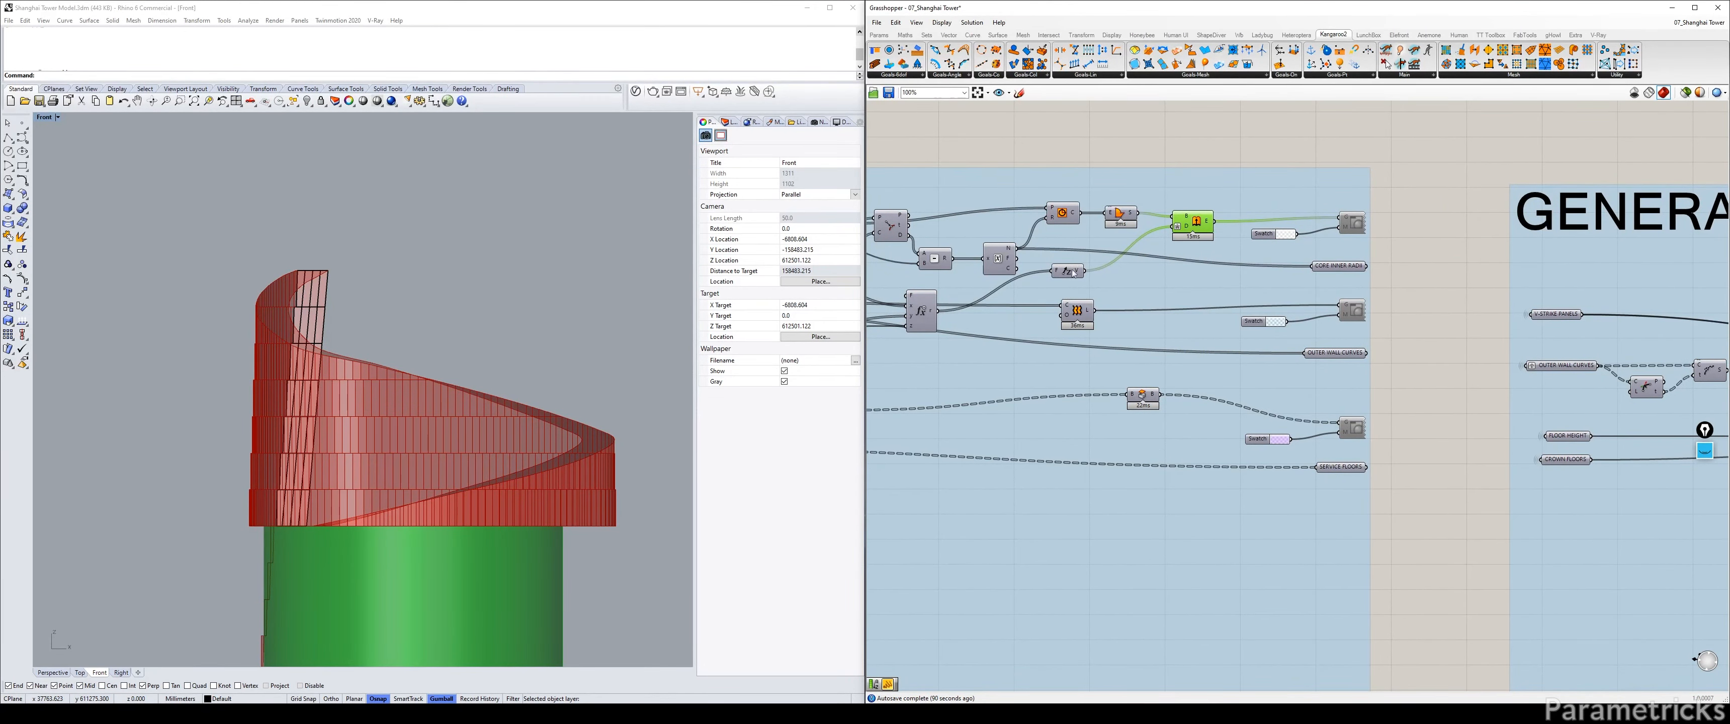
left_click_drag(924, 310, 979, 306)
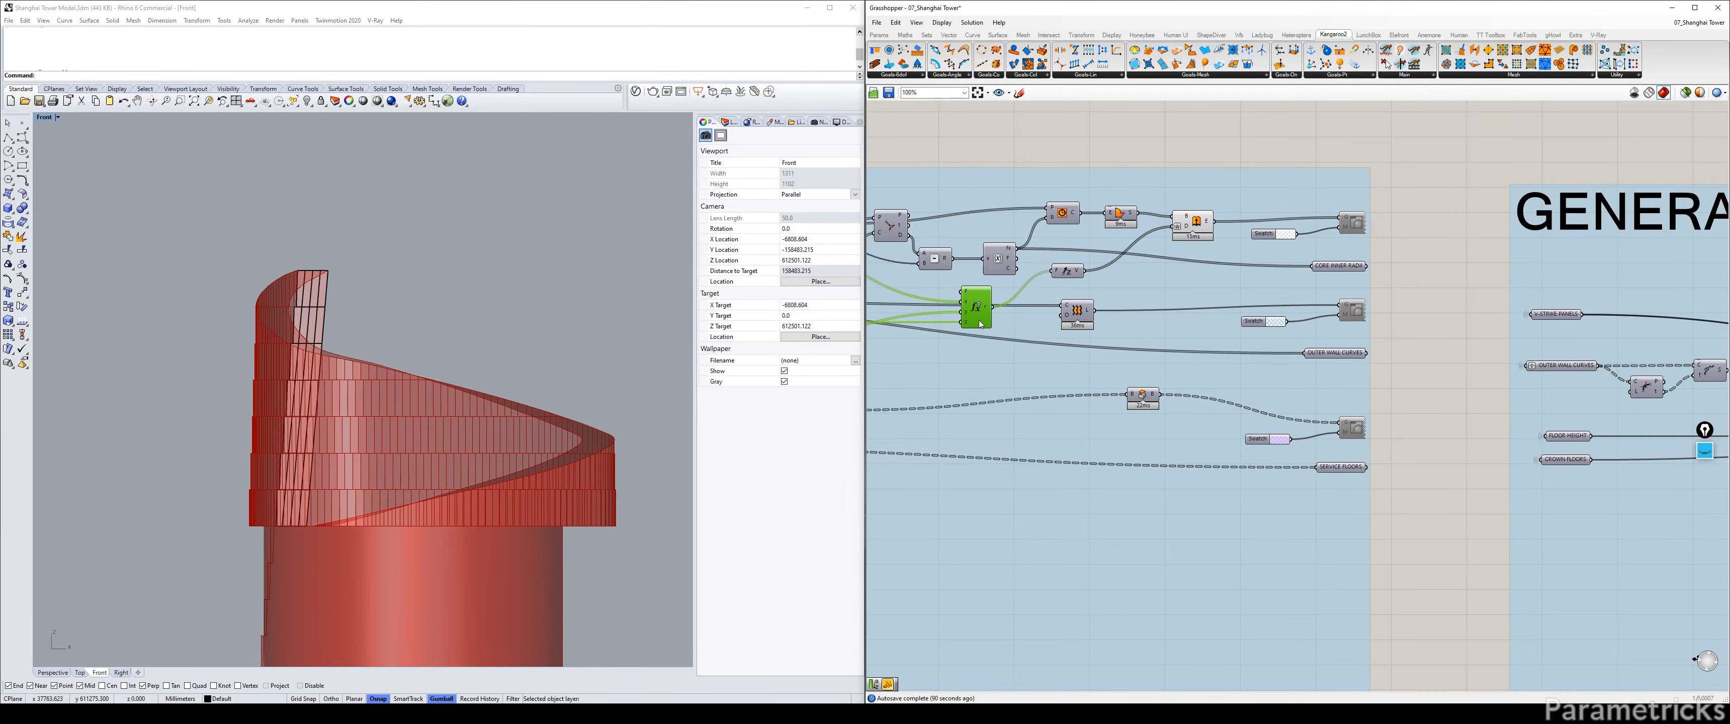
scroll(979, 325, "up", 3)
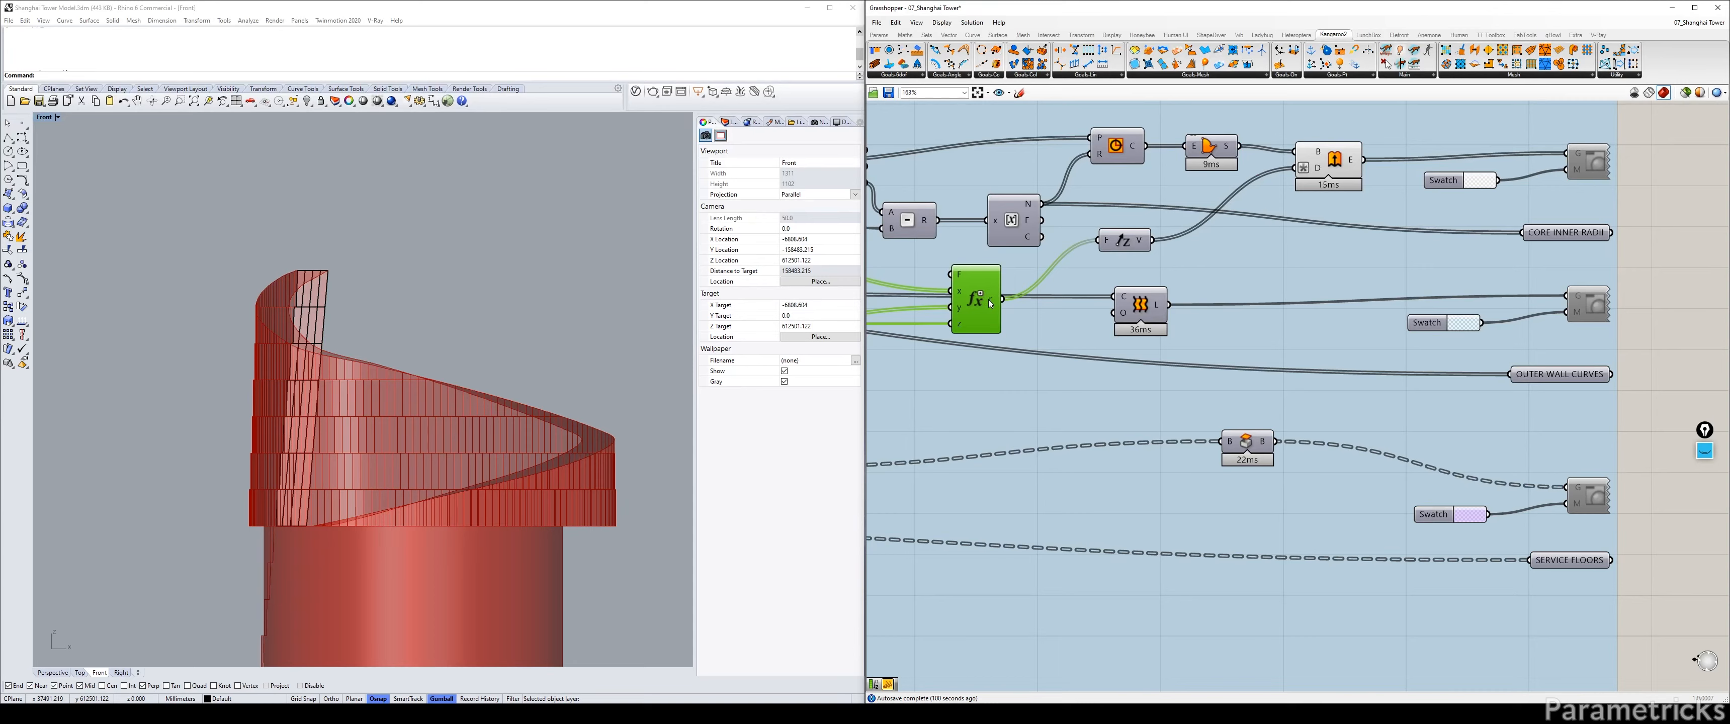
left_click(1329, 162)
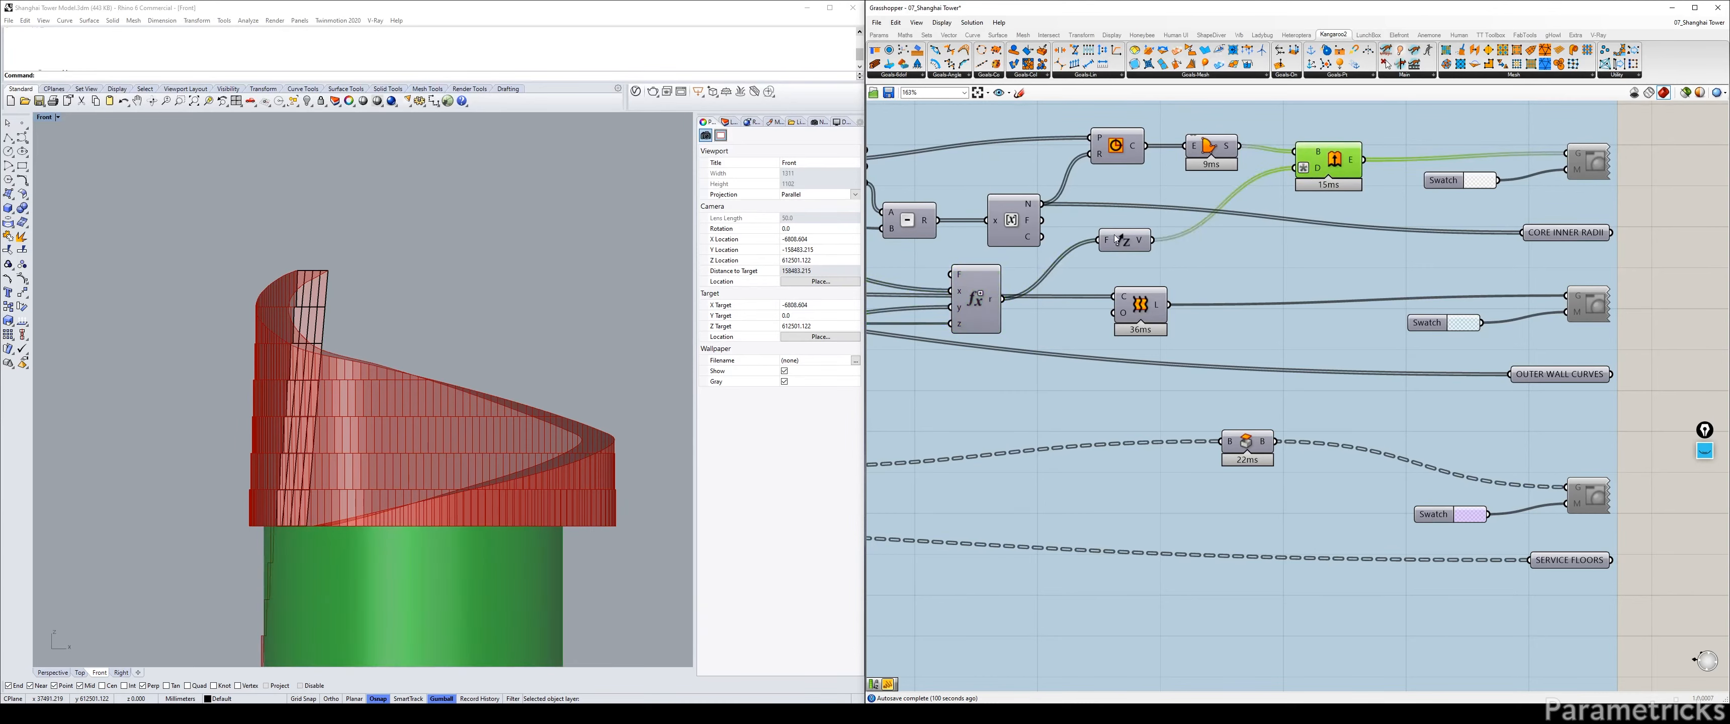
mouse_move(1137, 238)
left_click_drag(1141, 306, 1147, 396)
left_click_drag(1322, 156, 1315, 172)
scroll(641, 417, "down", 5)
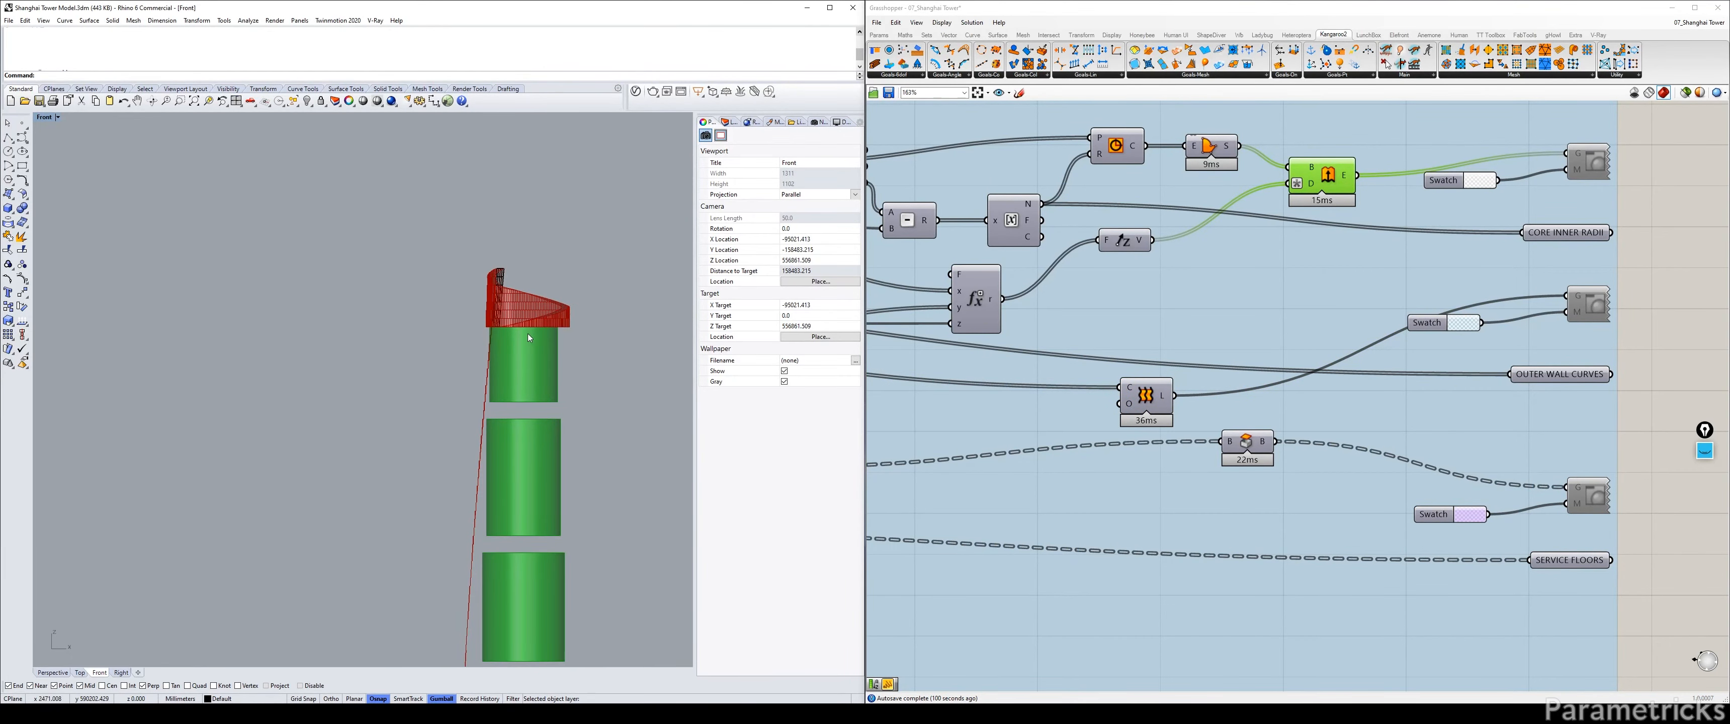
scroll(527, 332, "up", 10)
scroll(527, 330, "down", 2)
Copy the CROWN FLOORS BELOW parameter into the ungrouped definition under Crown Gap Infills, placing it below CROWN EDGE CURVE.
scroll(1191, 310, "down", 10)
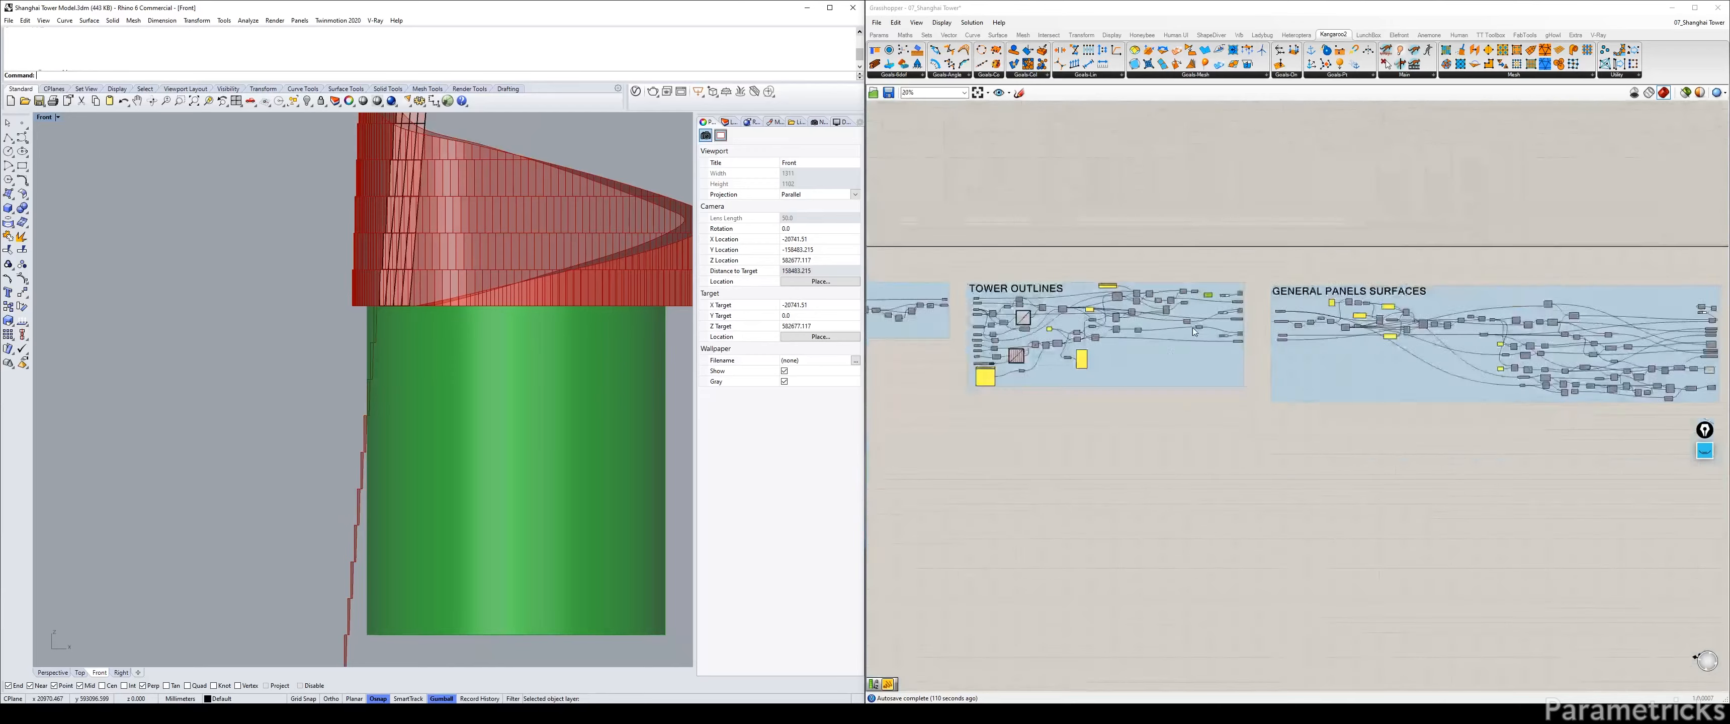
scroll(1013, 334, "up", 5)
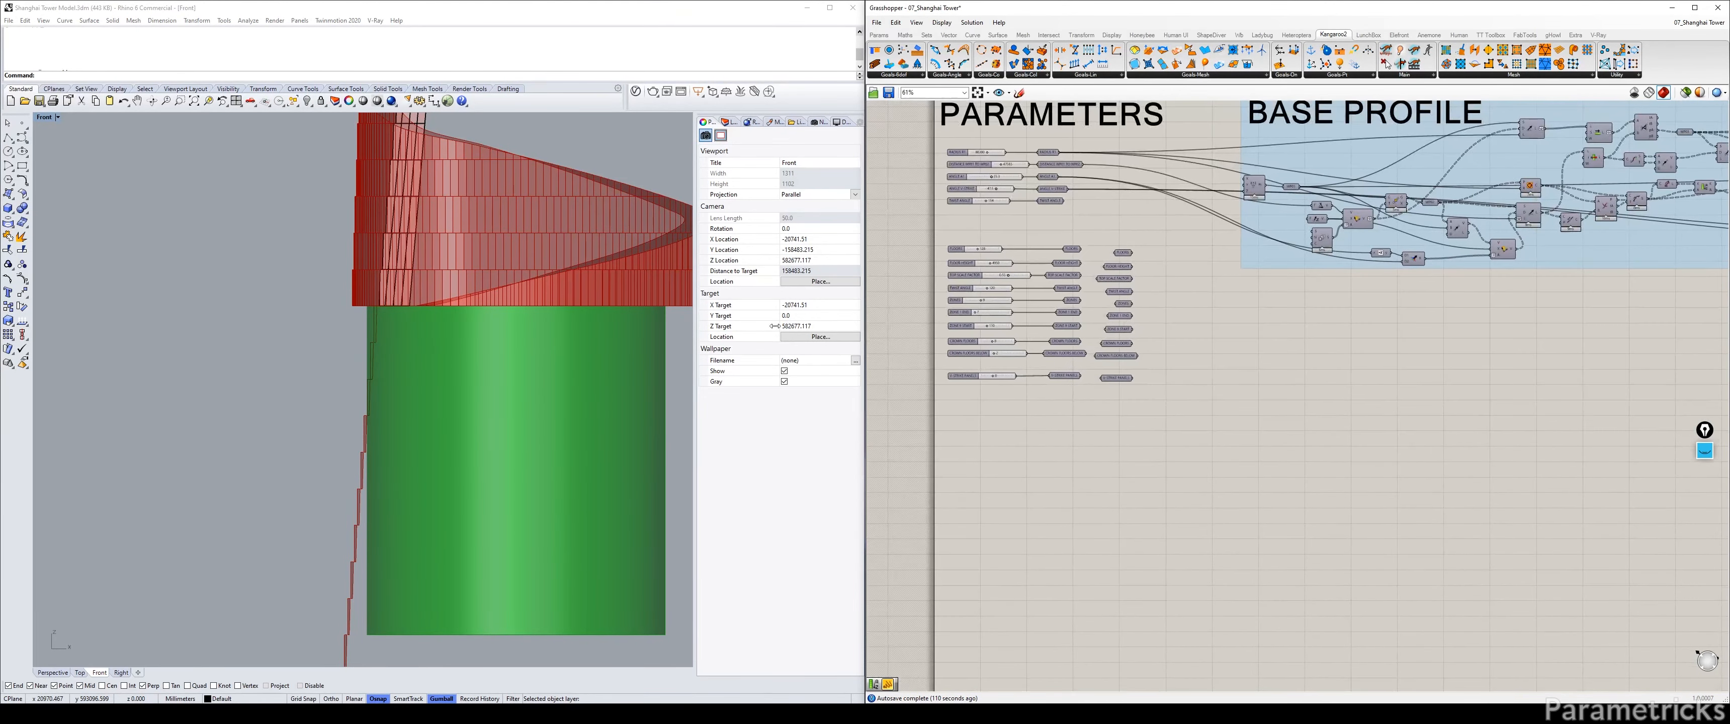
scroll(1112, 285, "up", 2)
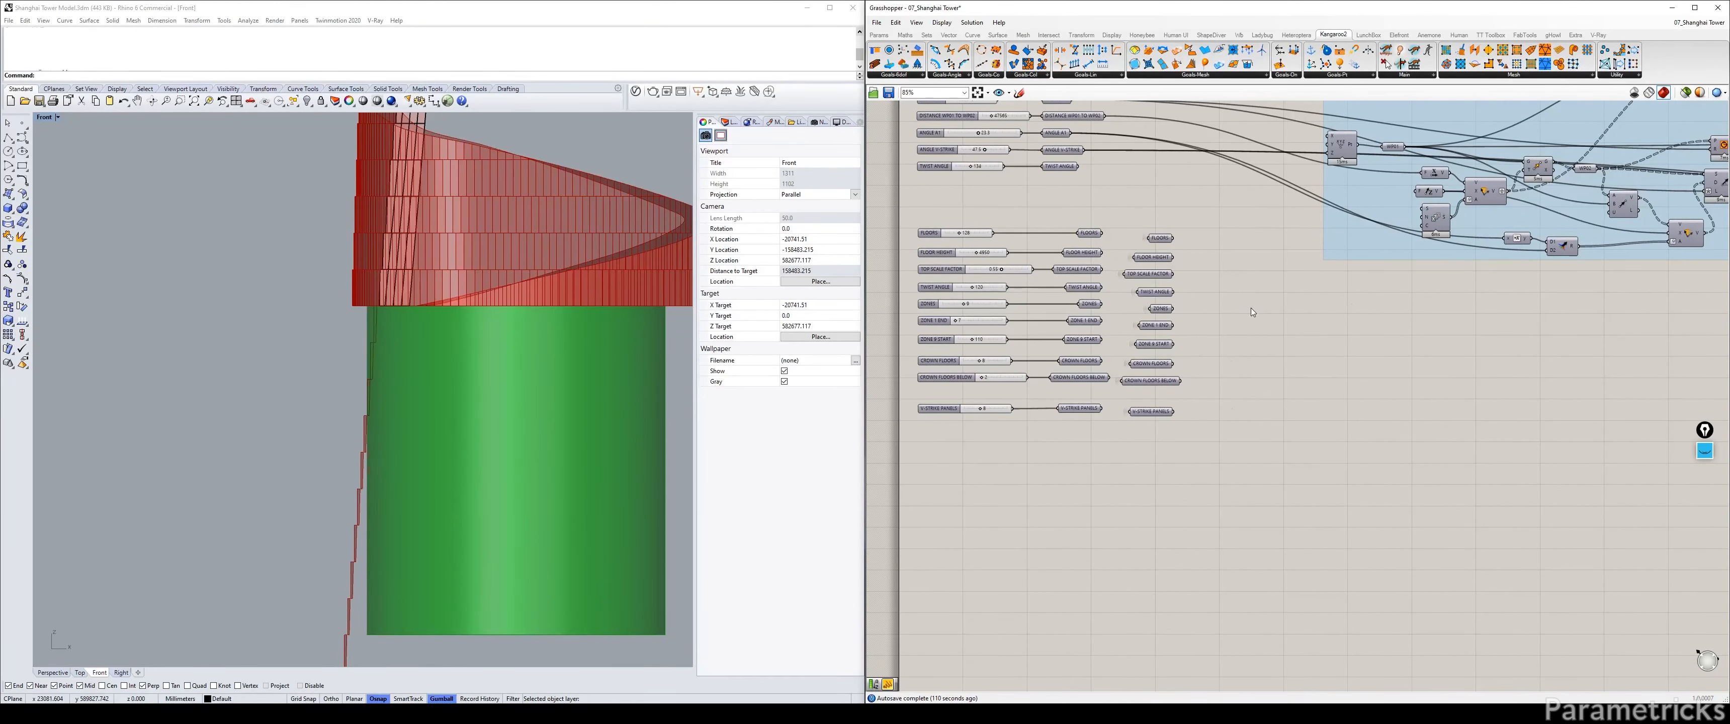
left_click(1251, 309)
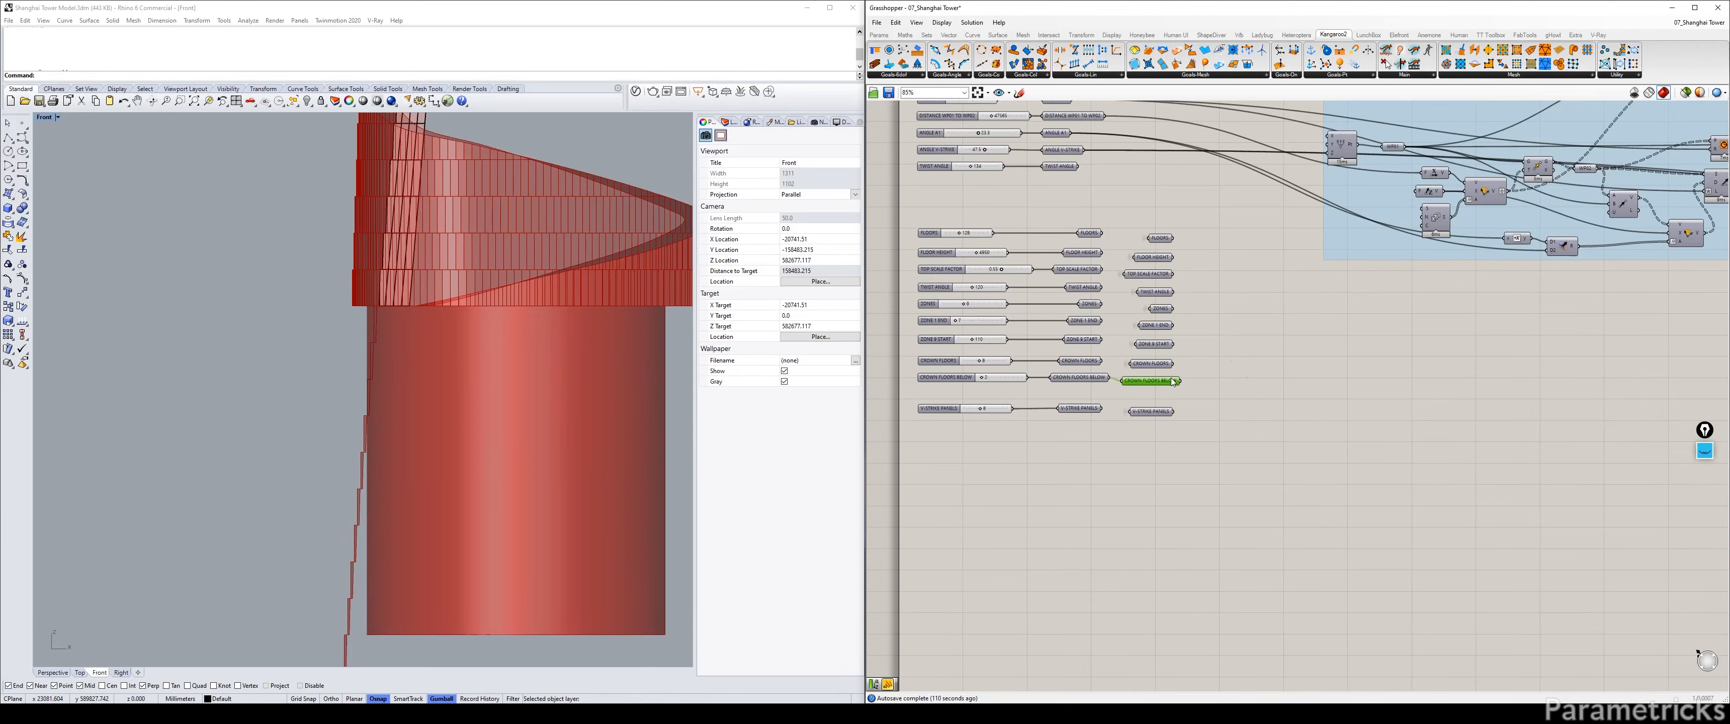
scroll(1173, 382, "down", 7)
right_click_drag(1645, 350, 1197, 327)
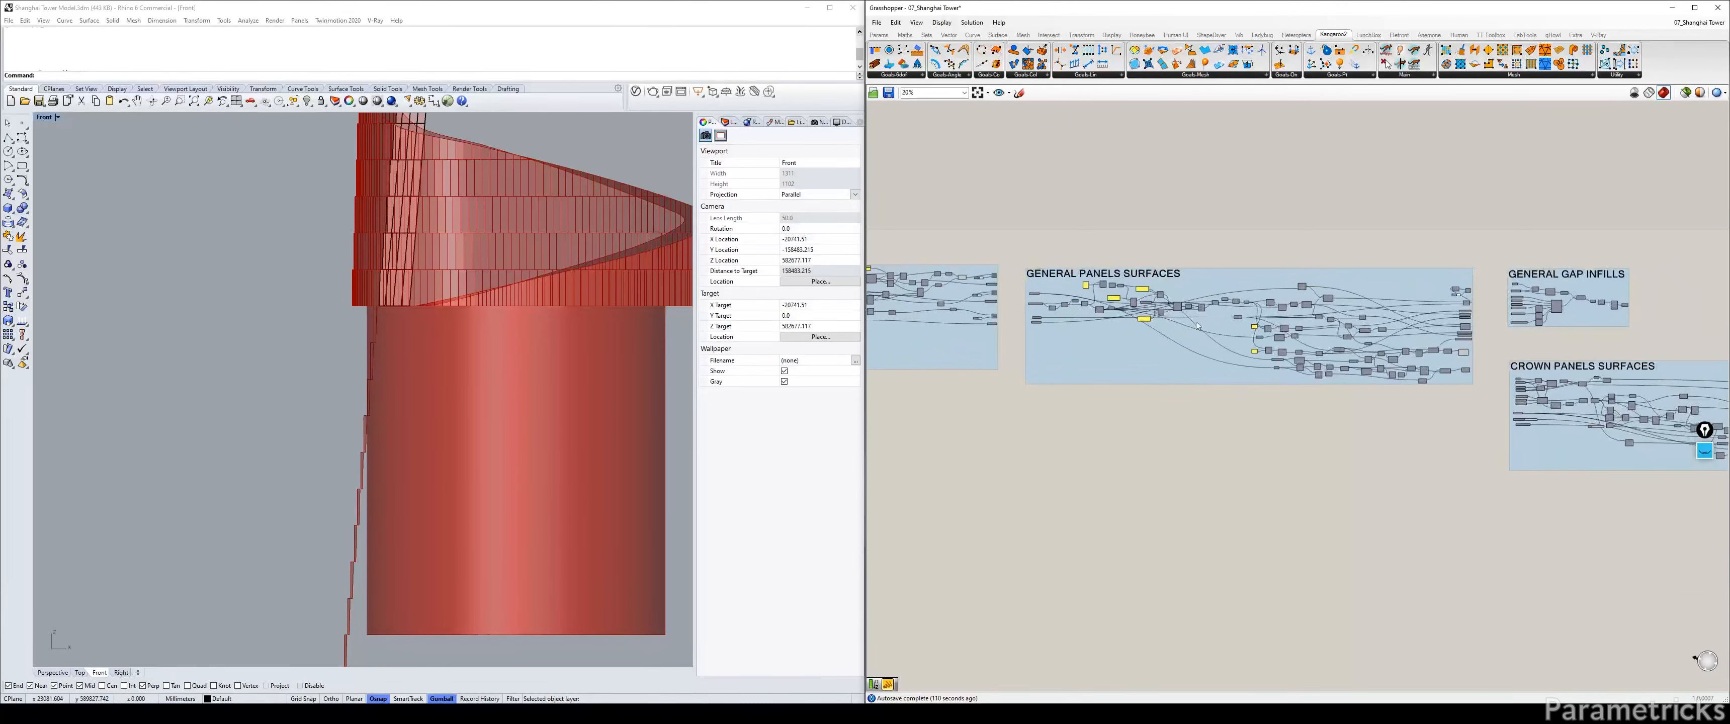
right_click_drag(1712, 370, 1288, 336)
right_click_drag(1673, 338, 1412, 326)
right_click_drag(1508, 402, 1228, 366)
scroll(1228, 367, "up", 3)
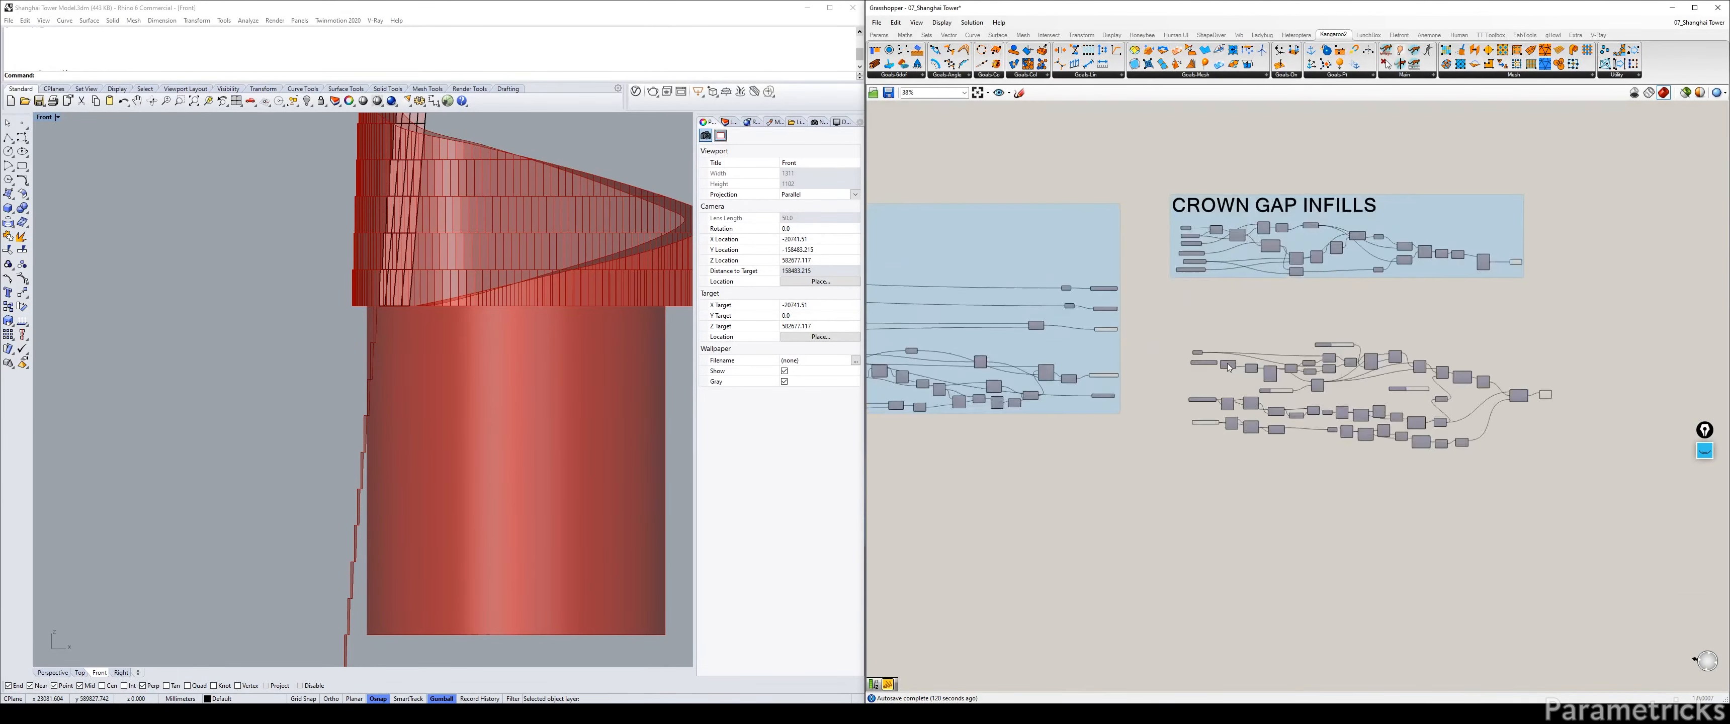
scroll(1227, 366, "up", 6)
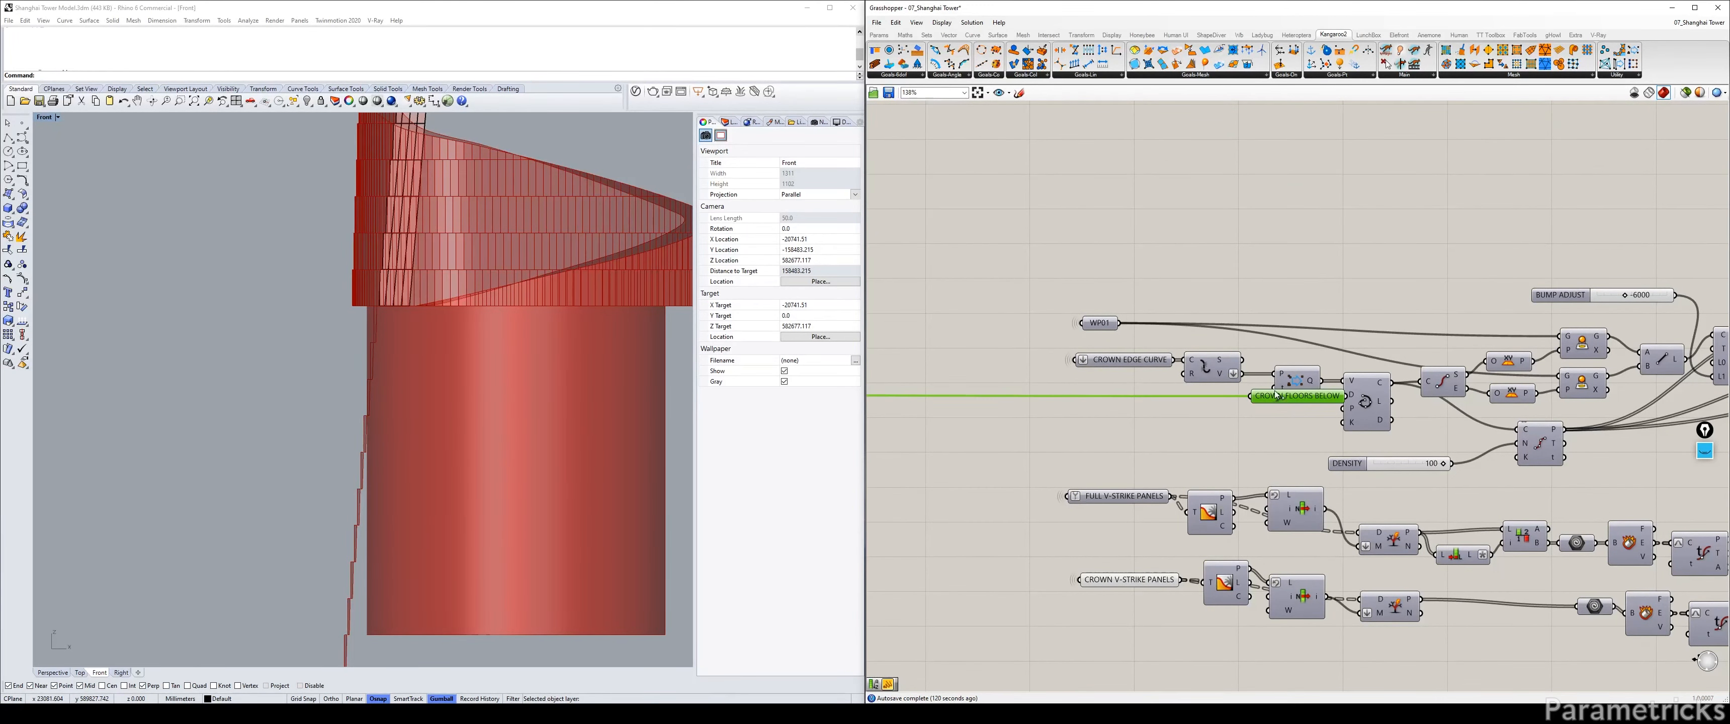
left_click_drag(1275, 391, 1100, 418)
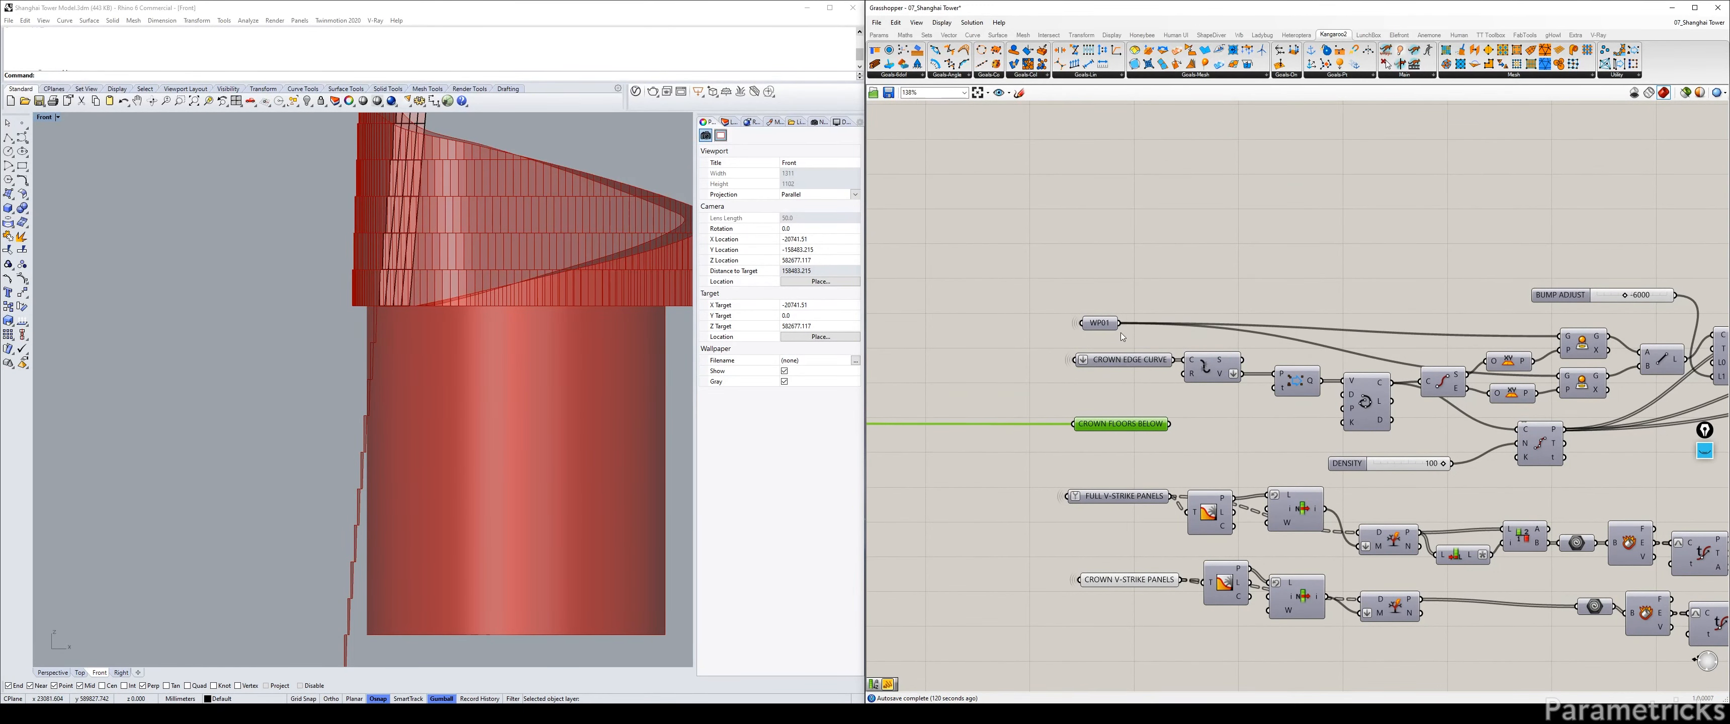
Align the left edges of the input parameters in the ungrouped crown definition.
left_click_drag(1117, 287, 1063, 632)
left_click(1115, 310)
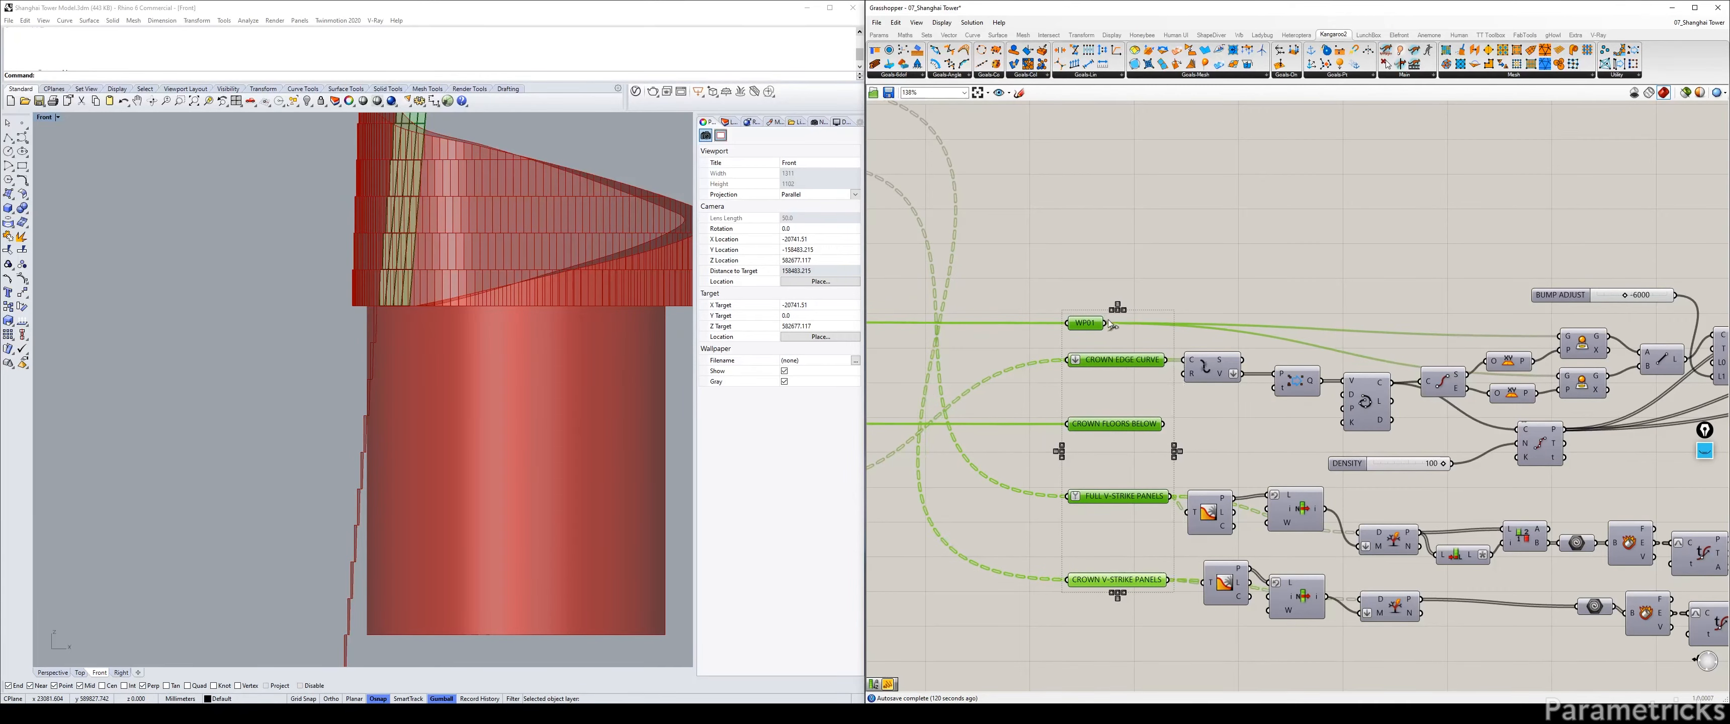
left_click(1108, 238)
Examine the input parameters of the Crown Gap Infills and Crown Panels Surfaces groups.
scroll(1108, 236, "down", 6)
right_click_drag(1095, 207, 1129, 300)
scroll(1130, 296, "up", 8)
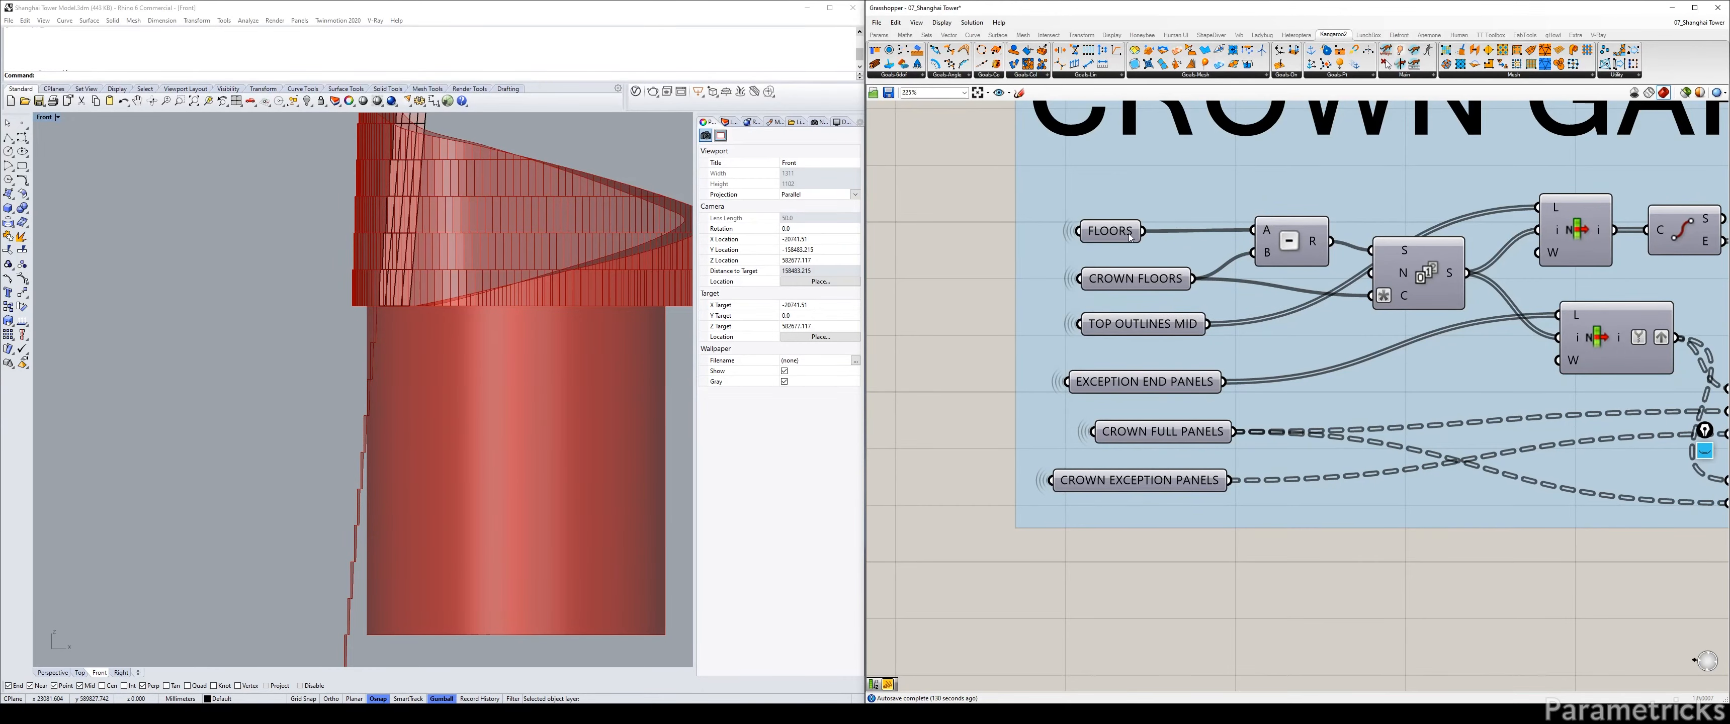
scroll(1157, 405, "down", 7)
right_click_drag(1157, 405, 1589, 309)
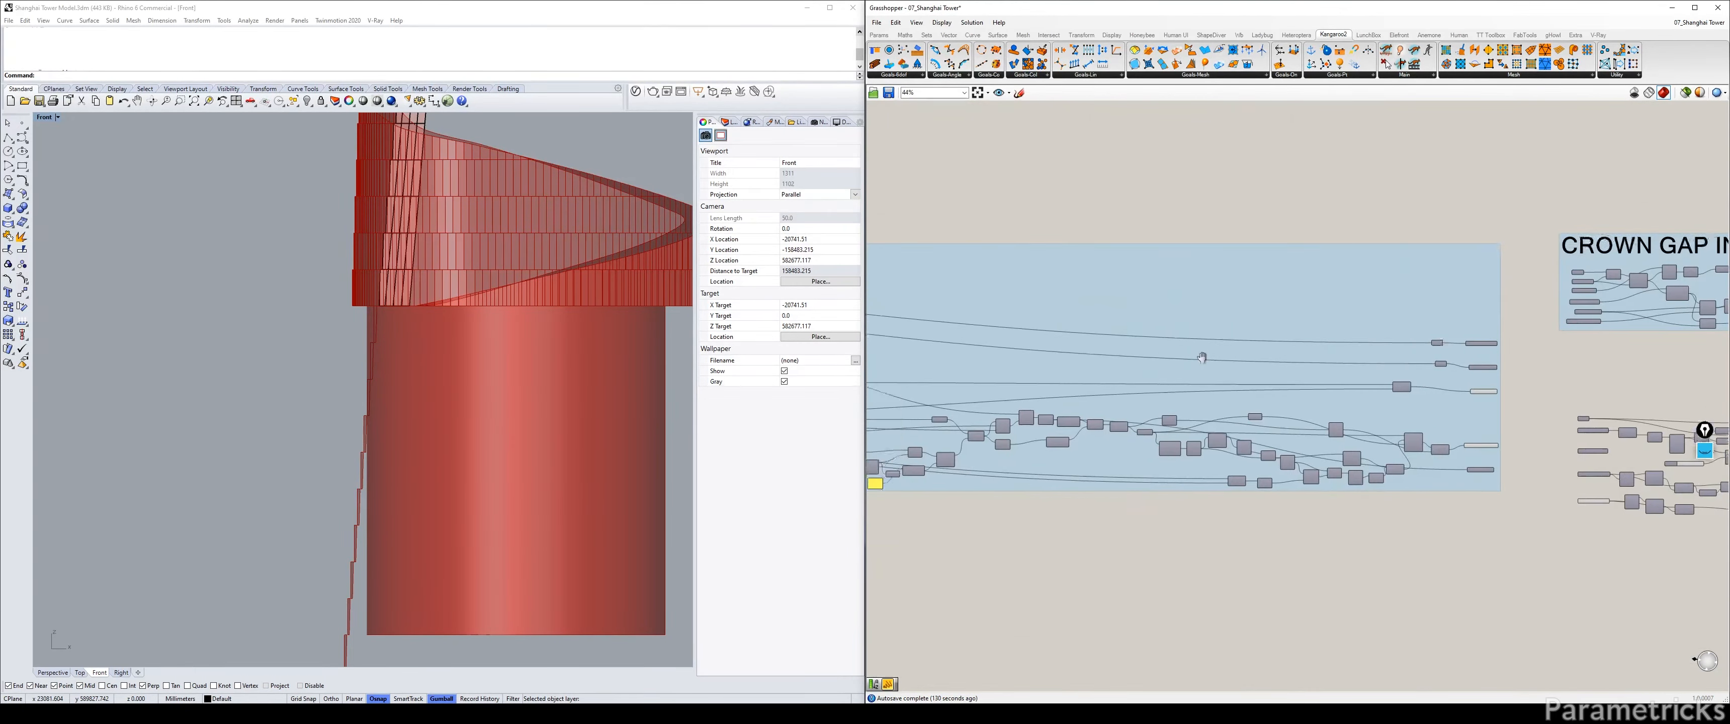
right_click_drag(926, 363, 1692, 290)
right_click_drag(934, 272, 1389, 286)
scroll(1324, 229, "up", 7)
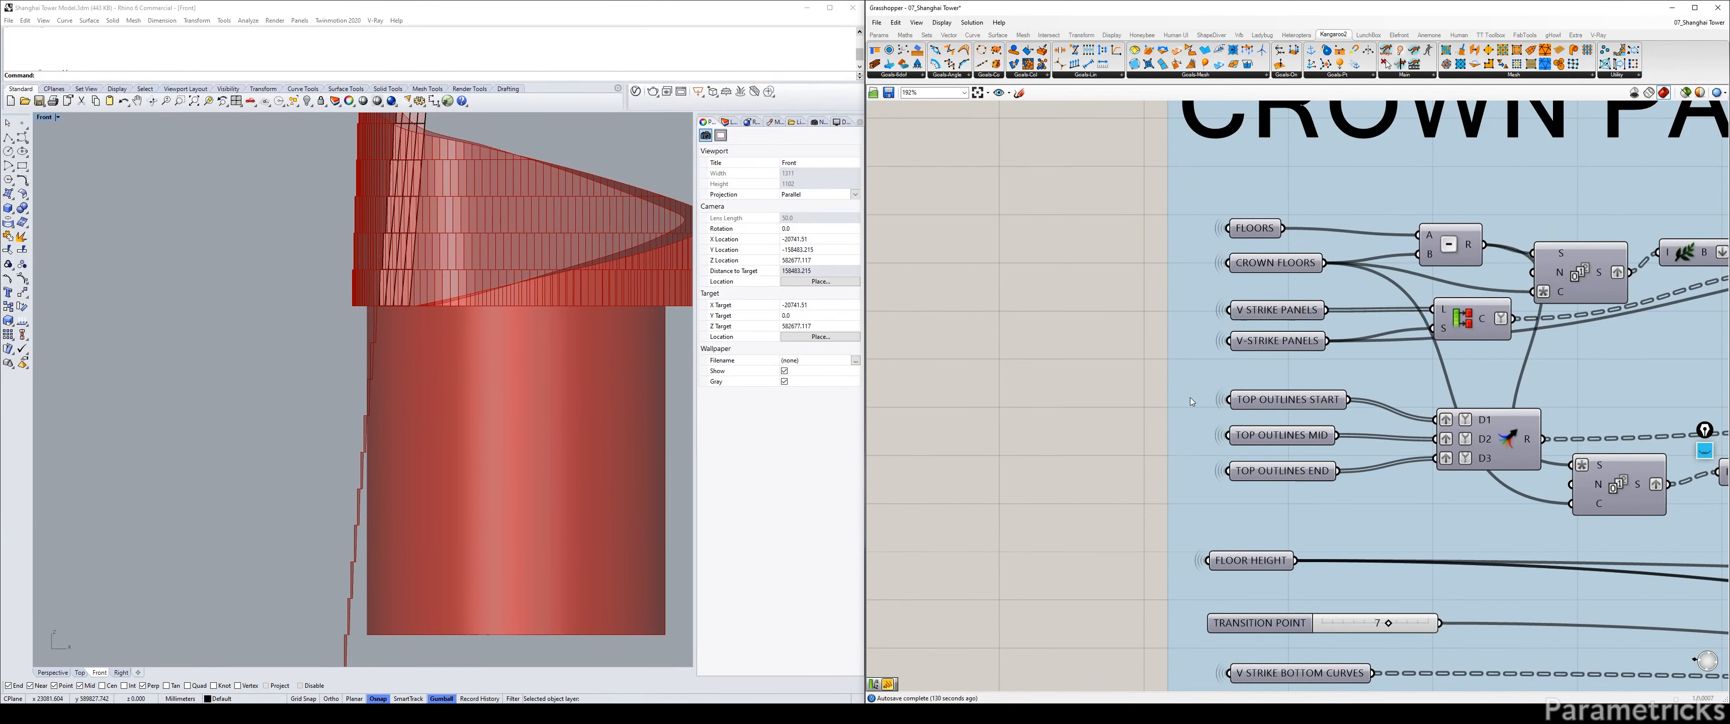
Copy the FLOOR HEIGHT parameter from the Parameters area into the ungrouped crown definition, directly below CROWN FLOORS BELOW.
scroll(1051, 348, "down", 10)
right_click_drag(1052, 348, 1401, 282)
right_click_drag(922, 305, 1283, 279)
scroll(1179, 233, "up", 9)
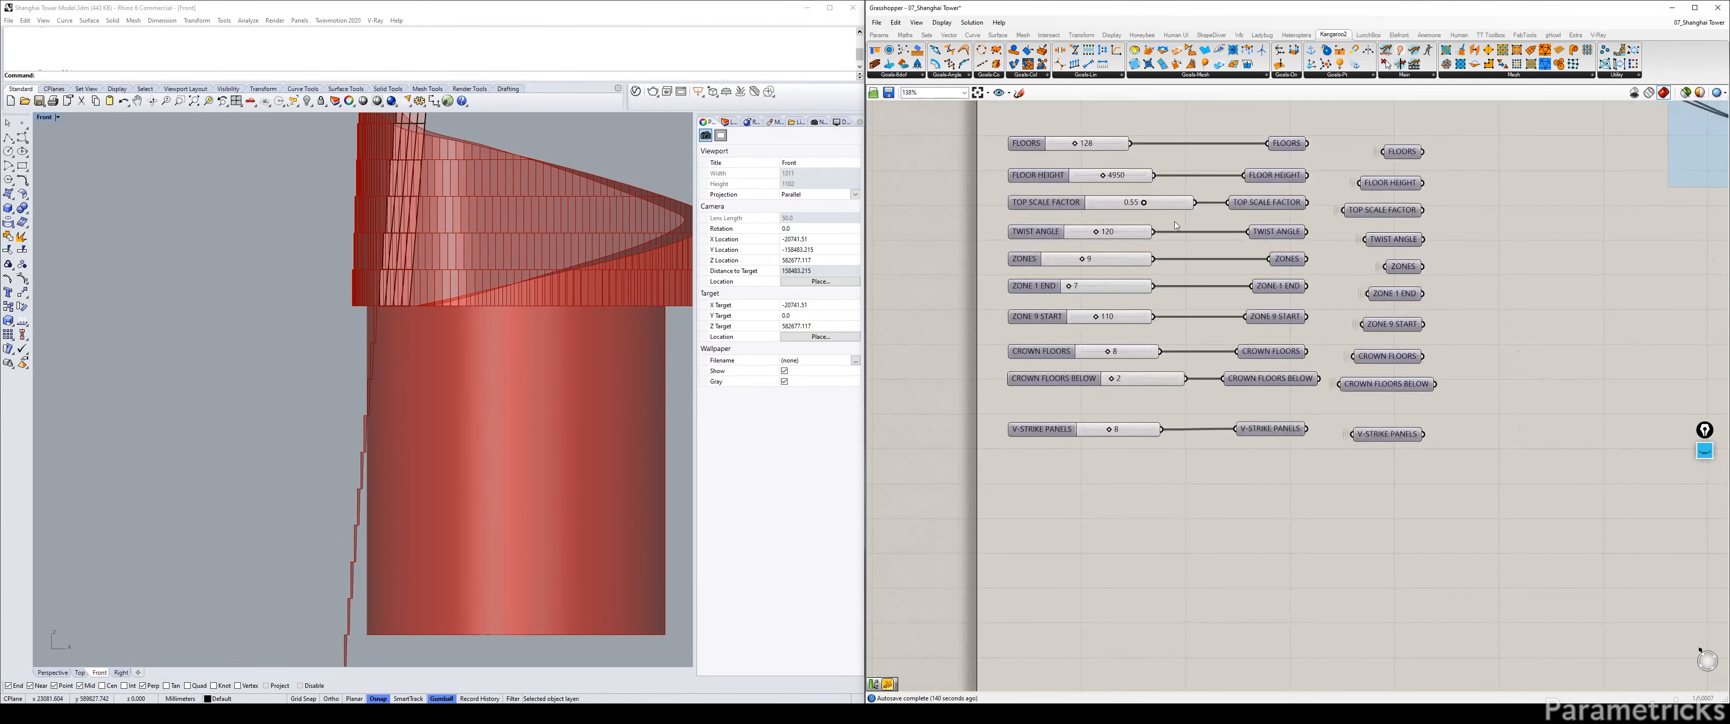
right_click_drag(1148, 340, 1061, 393)
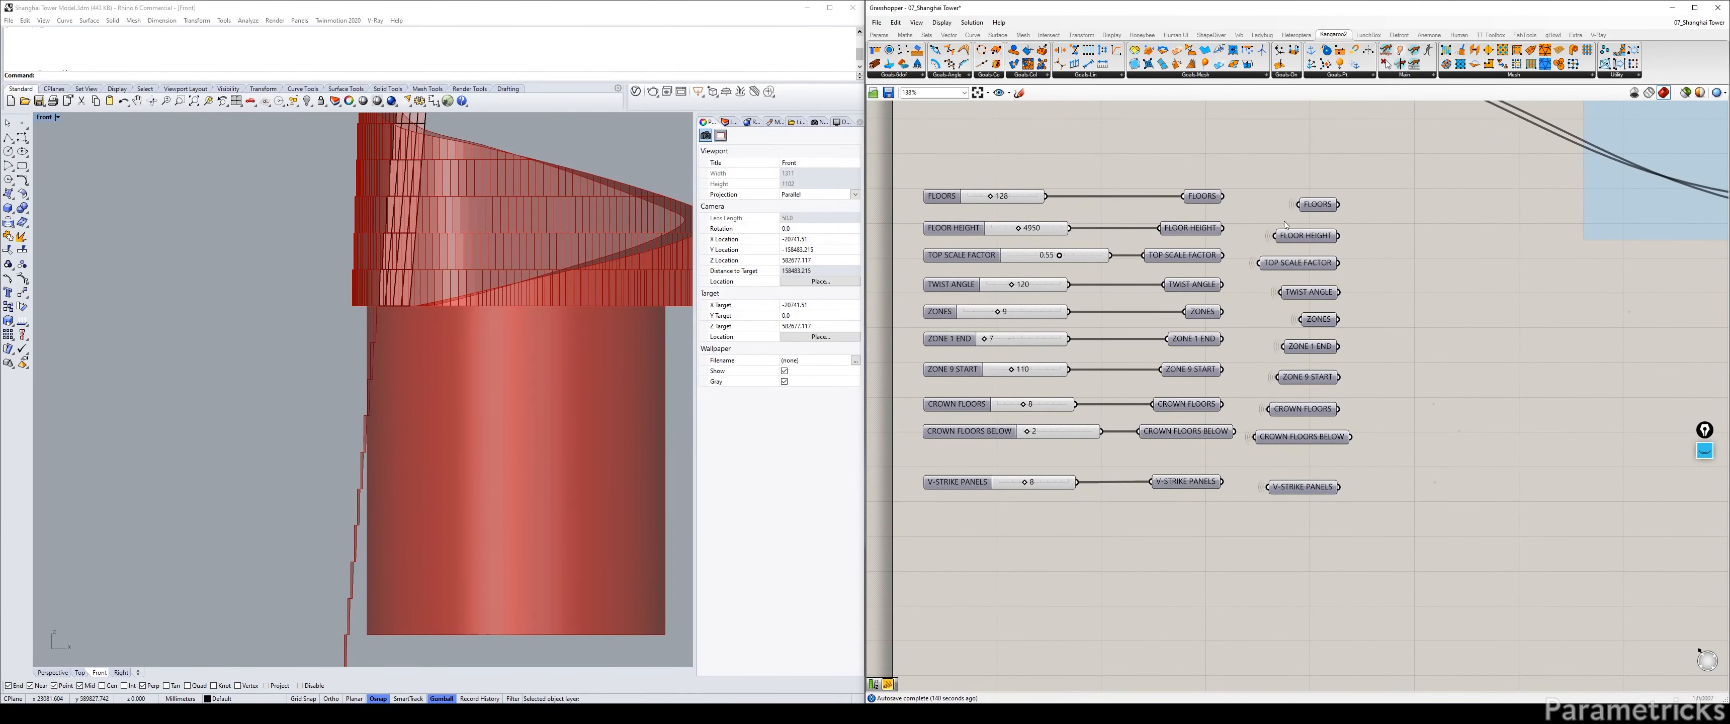
left_click(1304, 237)
scroll(1393, 252, "down", 9)
right_click_drag(1592, 302, 1258, 281)
right_click_drag(1588, 315, 1268, 288)
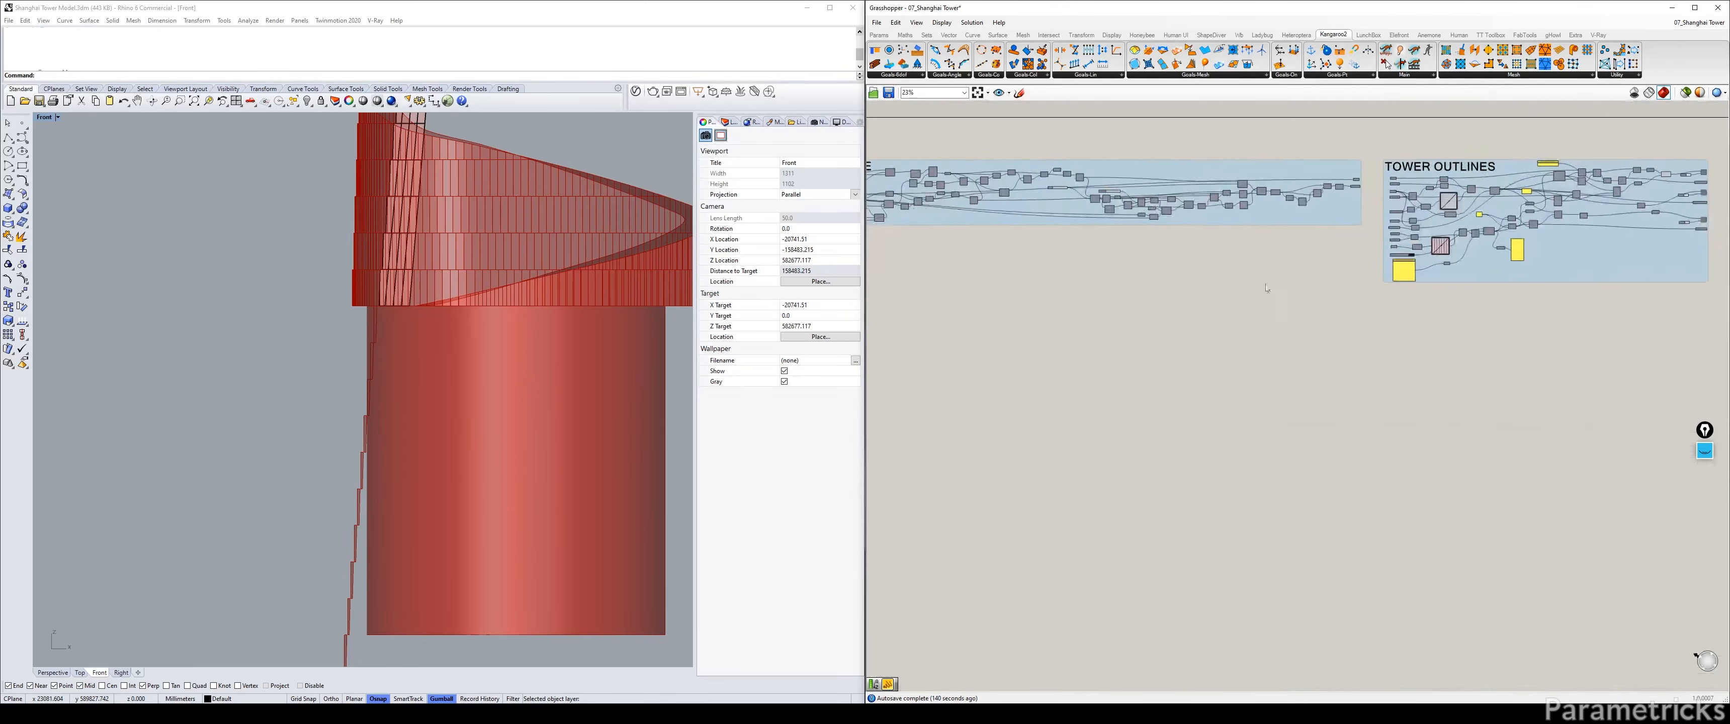
right_click_drag(1672, 301, 1046, 243)
right_click_drag(1598, 258, 1061, 257)
right_click_drag(1625, 306, 1250, 259)
right_click_drag(1602, 282, 1277, 260)
scroll(1278, 260, "up", 3)
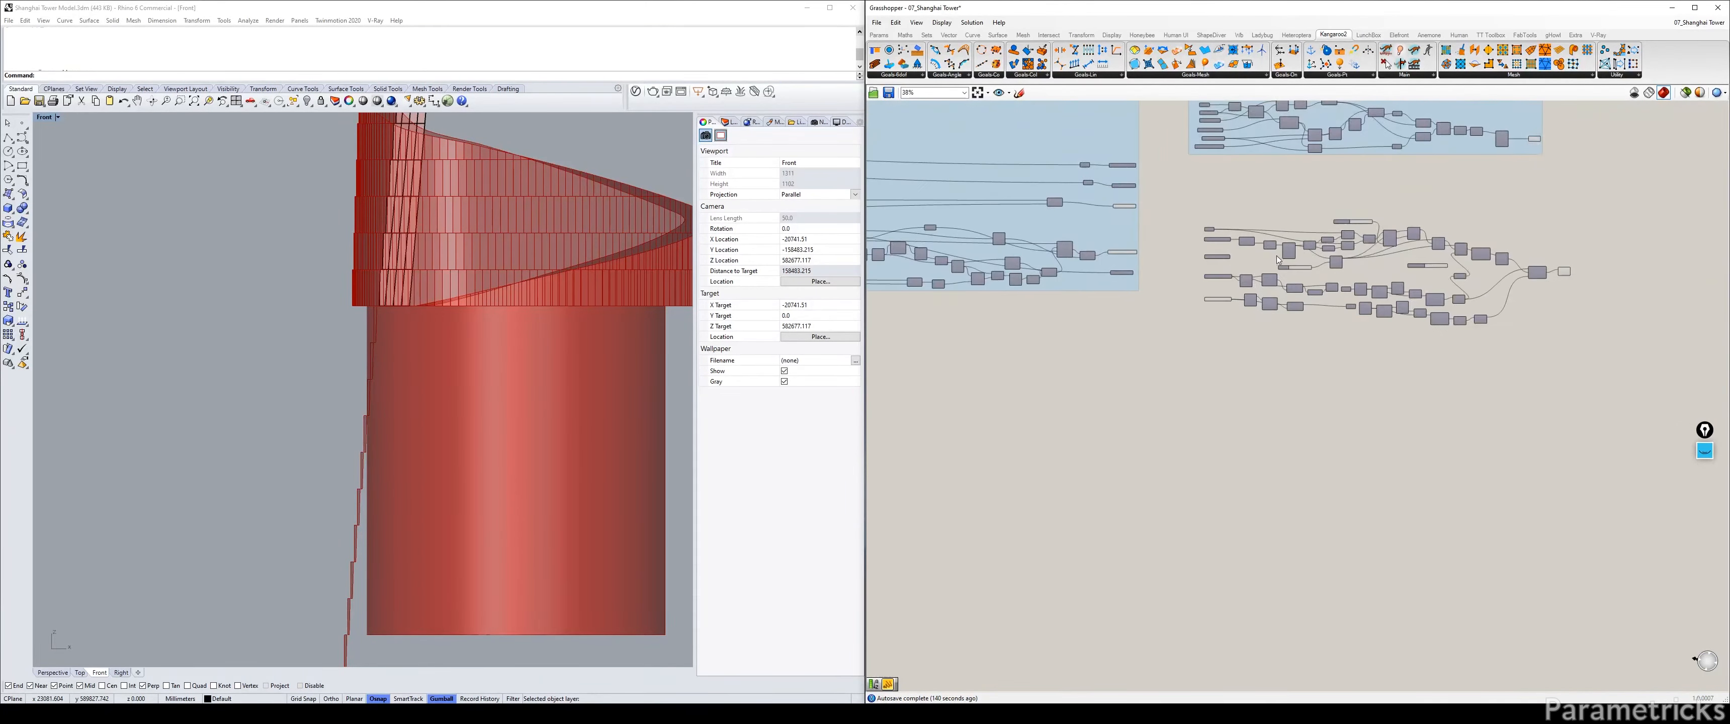
scroll(1278, 260, "up", 4)
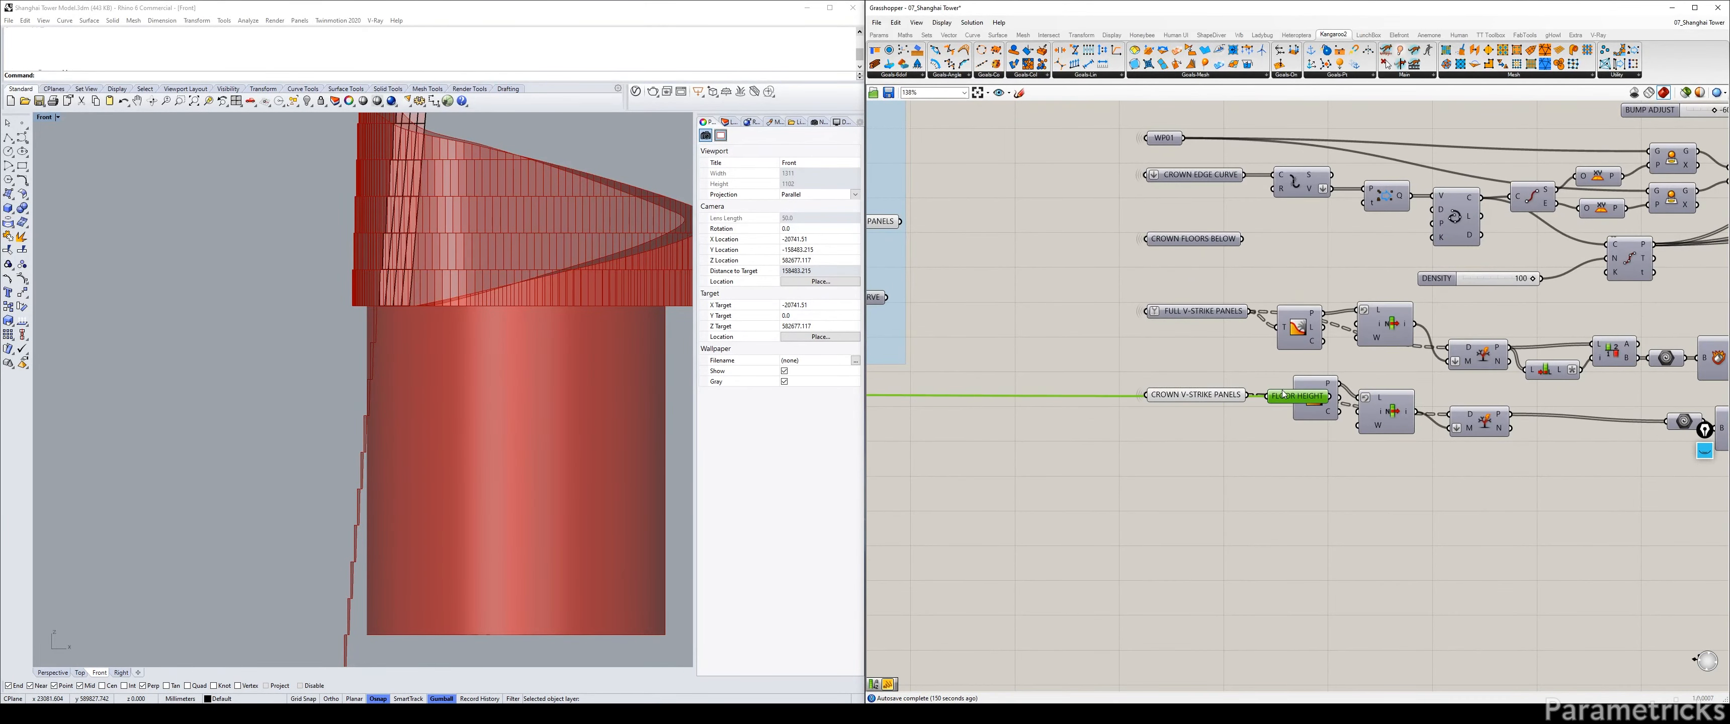
mouse_move(1282, 394)
left_mouse_down()
mouse_move(1175, 411)
mouse_move(1168, 213)
mouse_move(1168, 299)
mouse_move(1175, 242)
mouse_move(1211, 467)
left_mouse_up()
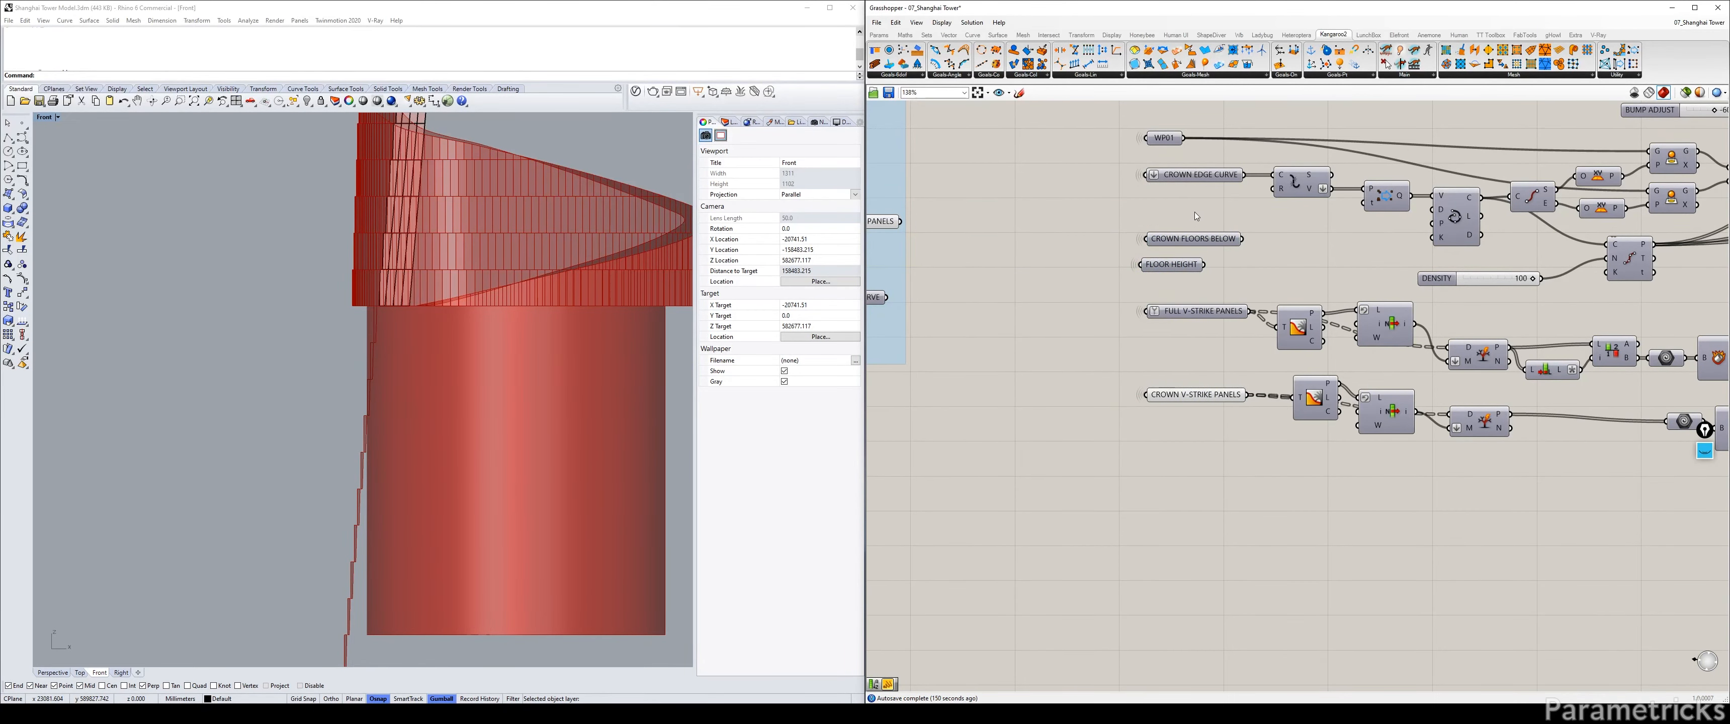
Move CROWN FLOORS BELOW and FLOOR HEIGHT into the free space under CROWN V-STRIKE PANELS, aligned one above the other.
left_click_drag(1195, 216, 1200, 511)
right_click_drag(1199, 430, 1093, 331)
left_click(1091, 388)
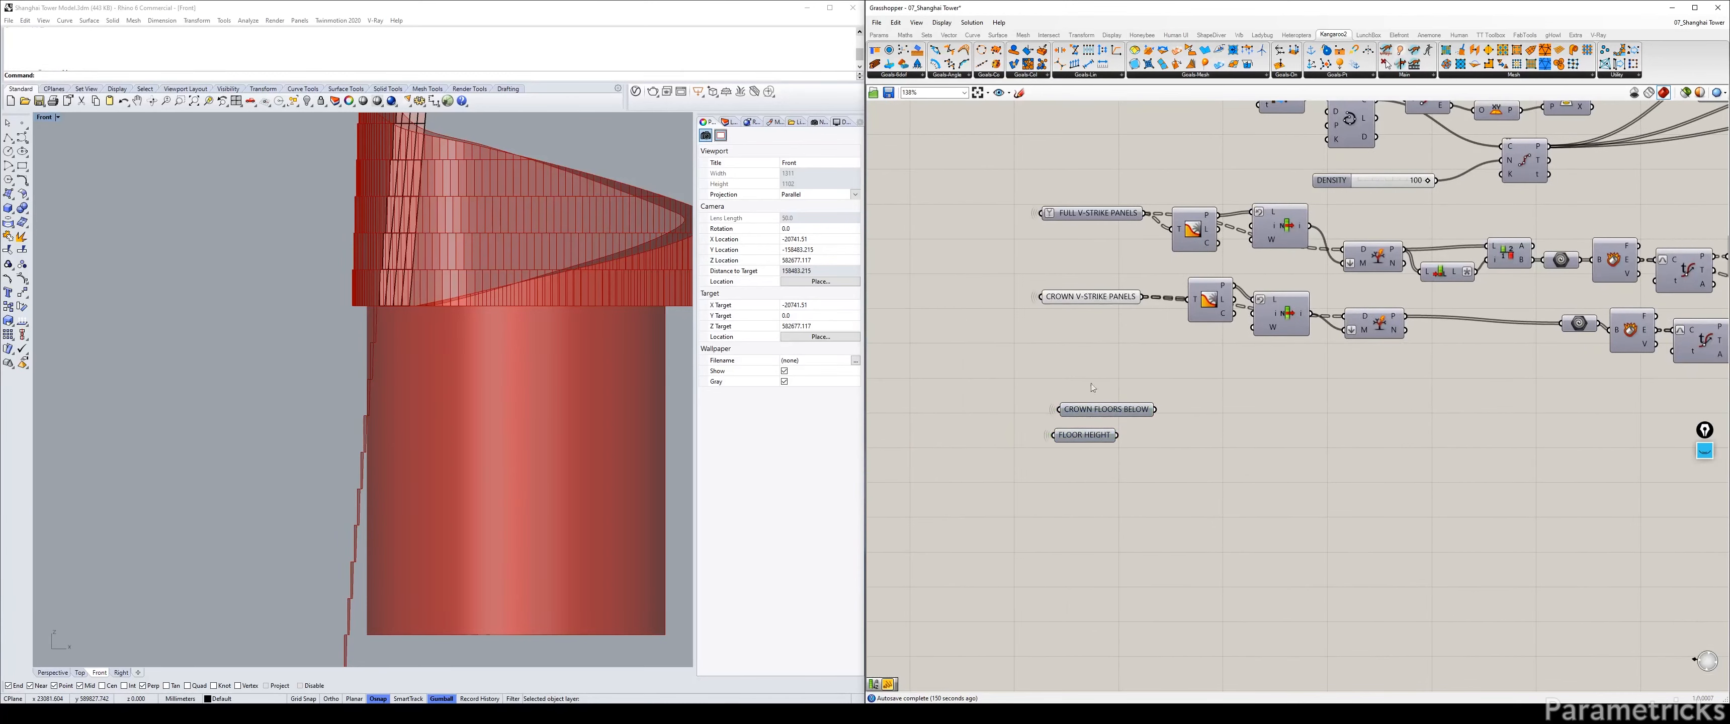
left_click(1085, 435)
right_click_drag(1085, 430, 982, 380)
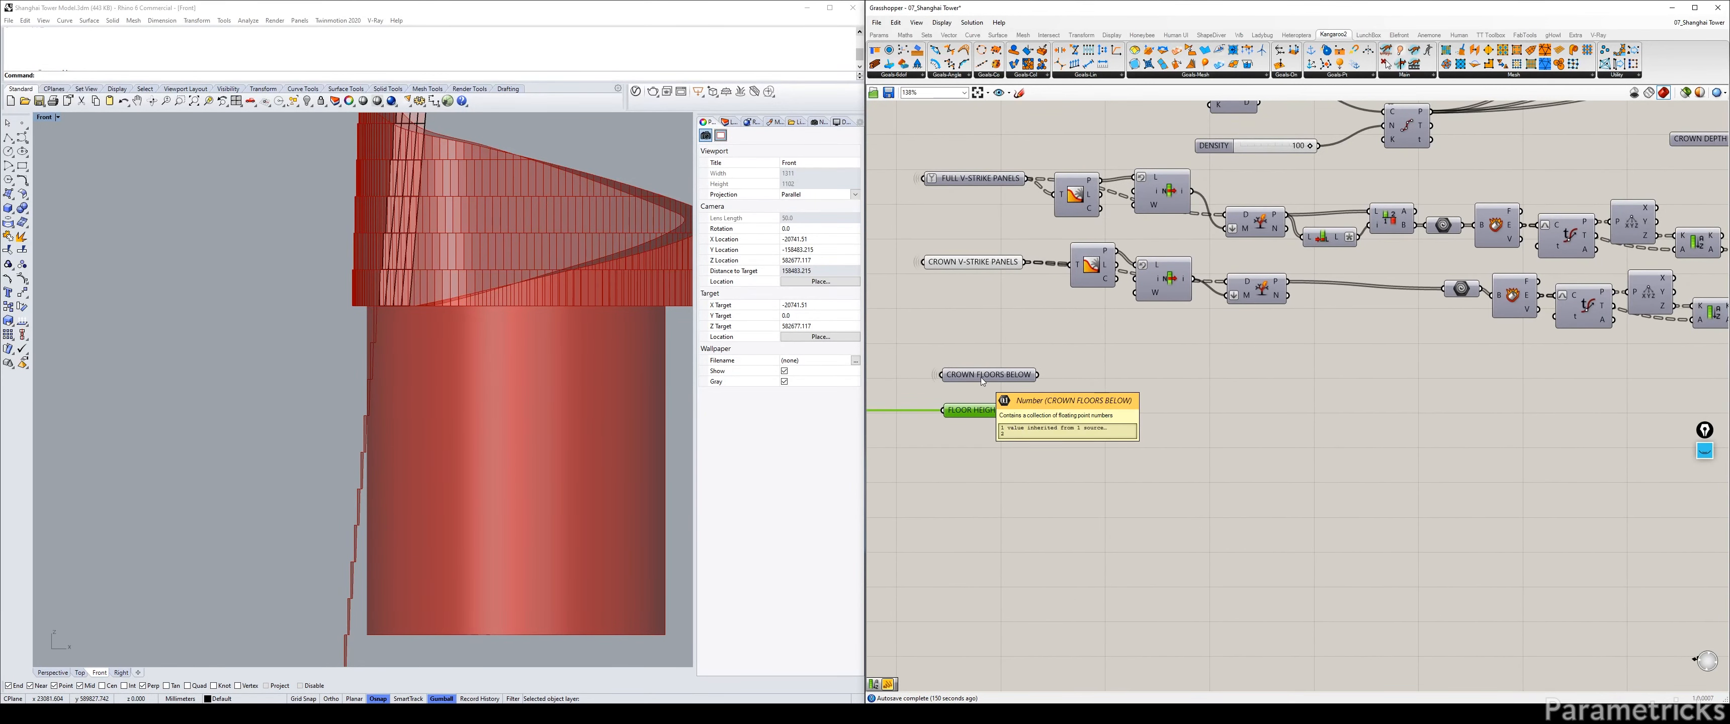
double_click(1117, 366)
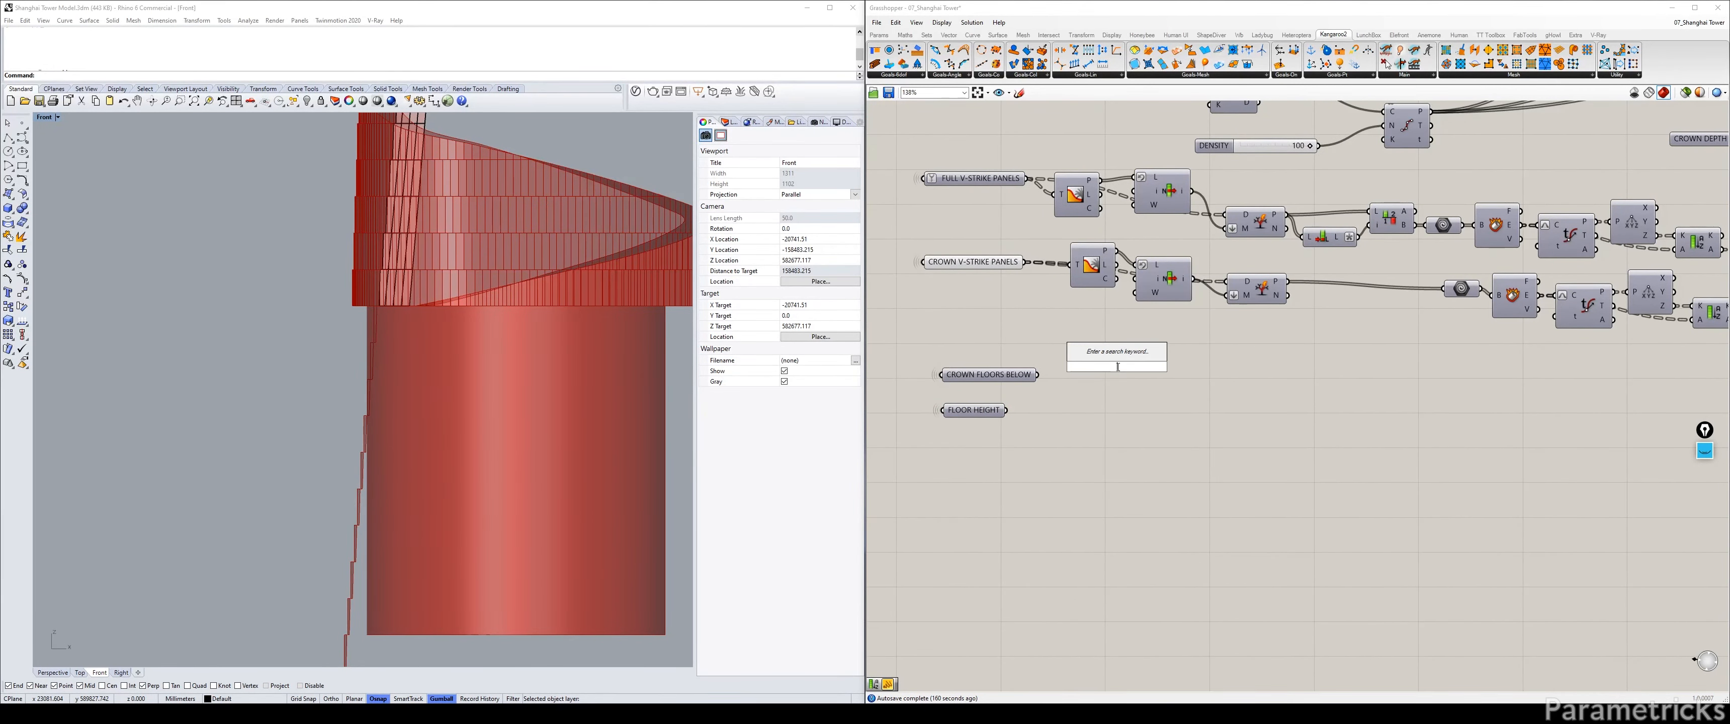
type("MUL")
key("Return")
right_click_drag(1121, 370, 1122, 366)
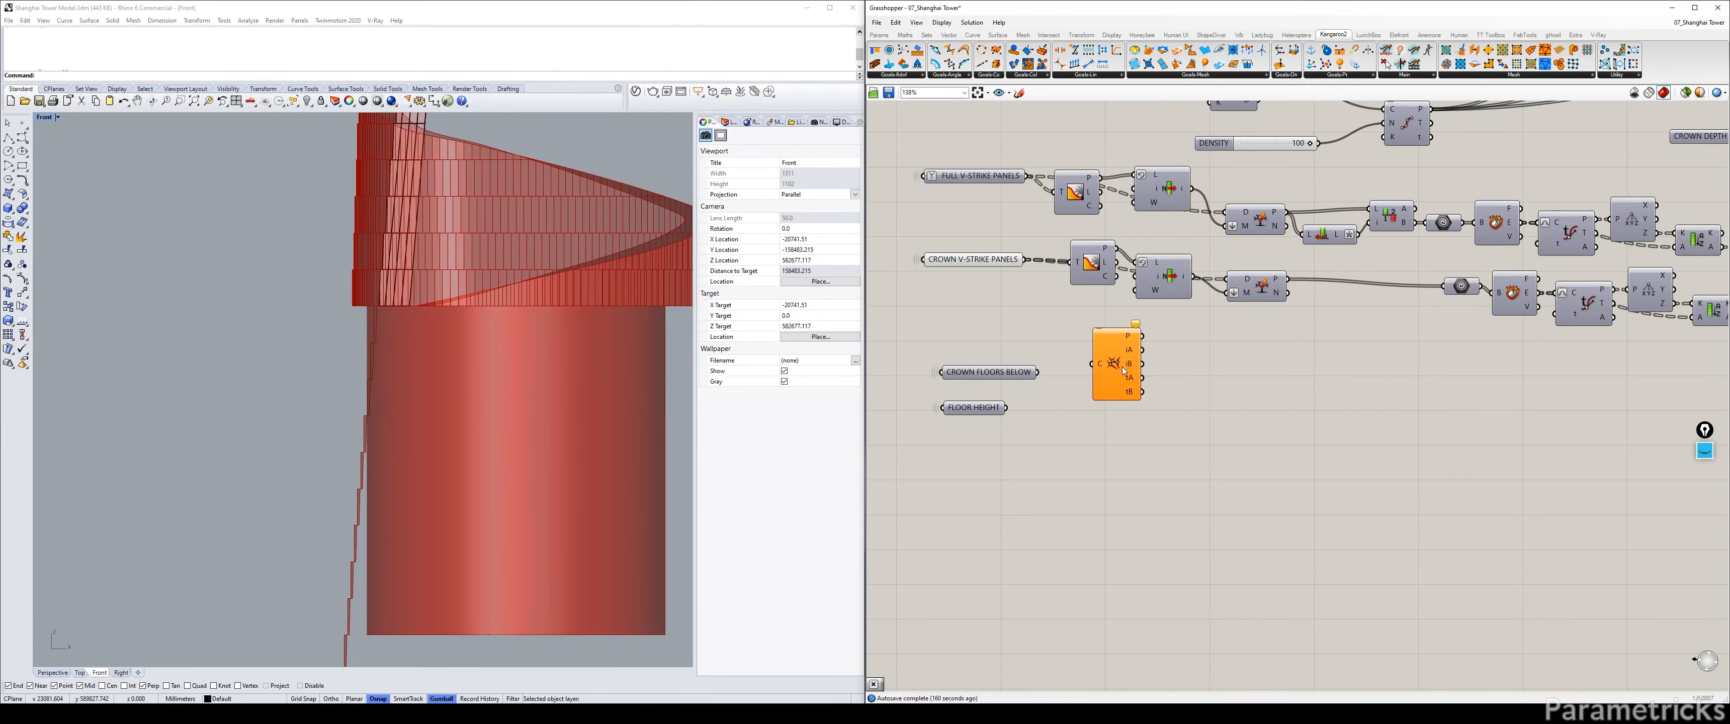
key("ctrl+z")
Add a Multiplication component with CROWN FLOORS BELOW wired to A and FLOOR HEIGHT wired to B.
double_click(1123, 367)
type("MULT")
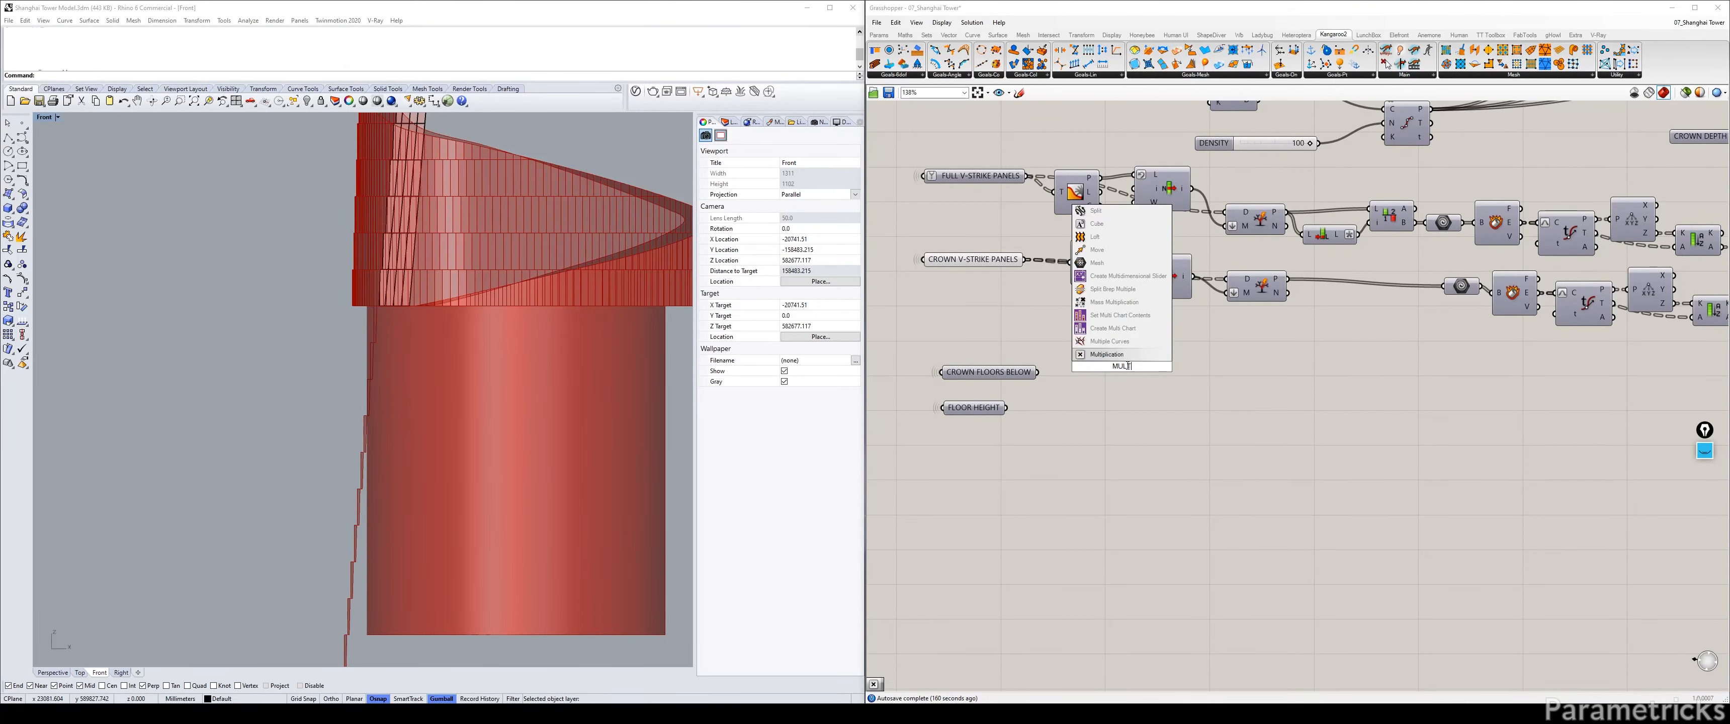
left_click(1112, 356)
scroll(1106, 356, "up", 2)
left_click_drag(1009, 383, 1095, 361)
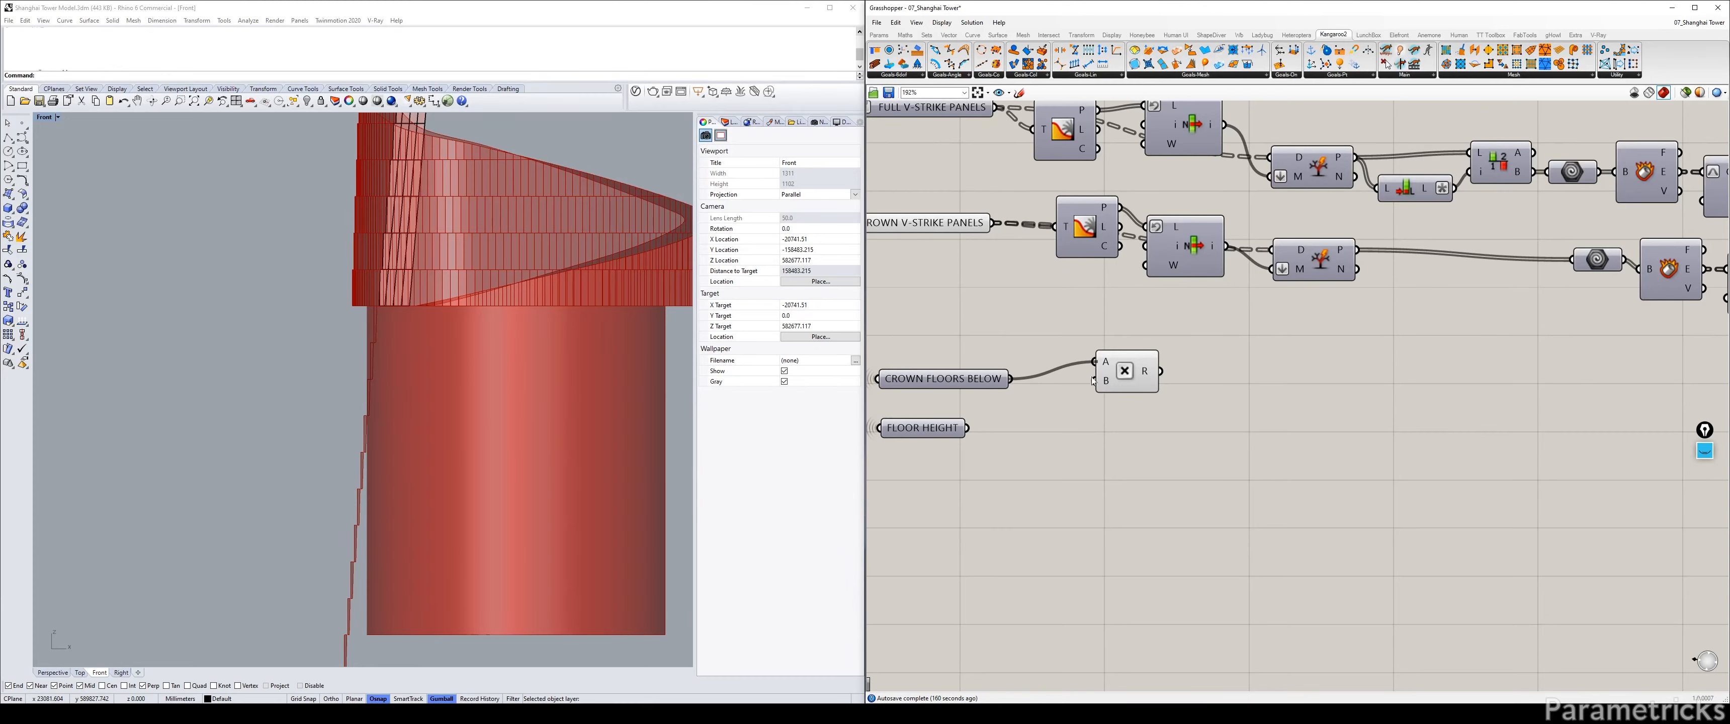
left_click_drag(966, 428, 1148, 393)
Read the multiplication result in a temporary panel, then delete the panel.
double_click(1225, 390)
type("//")
key("Return")
right_click_drag(1182, 370, 1027, 338)
left_click_drag(1027, 339, 1076, 372)
scroll(1041, 374, "down", 4)
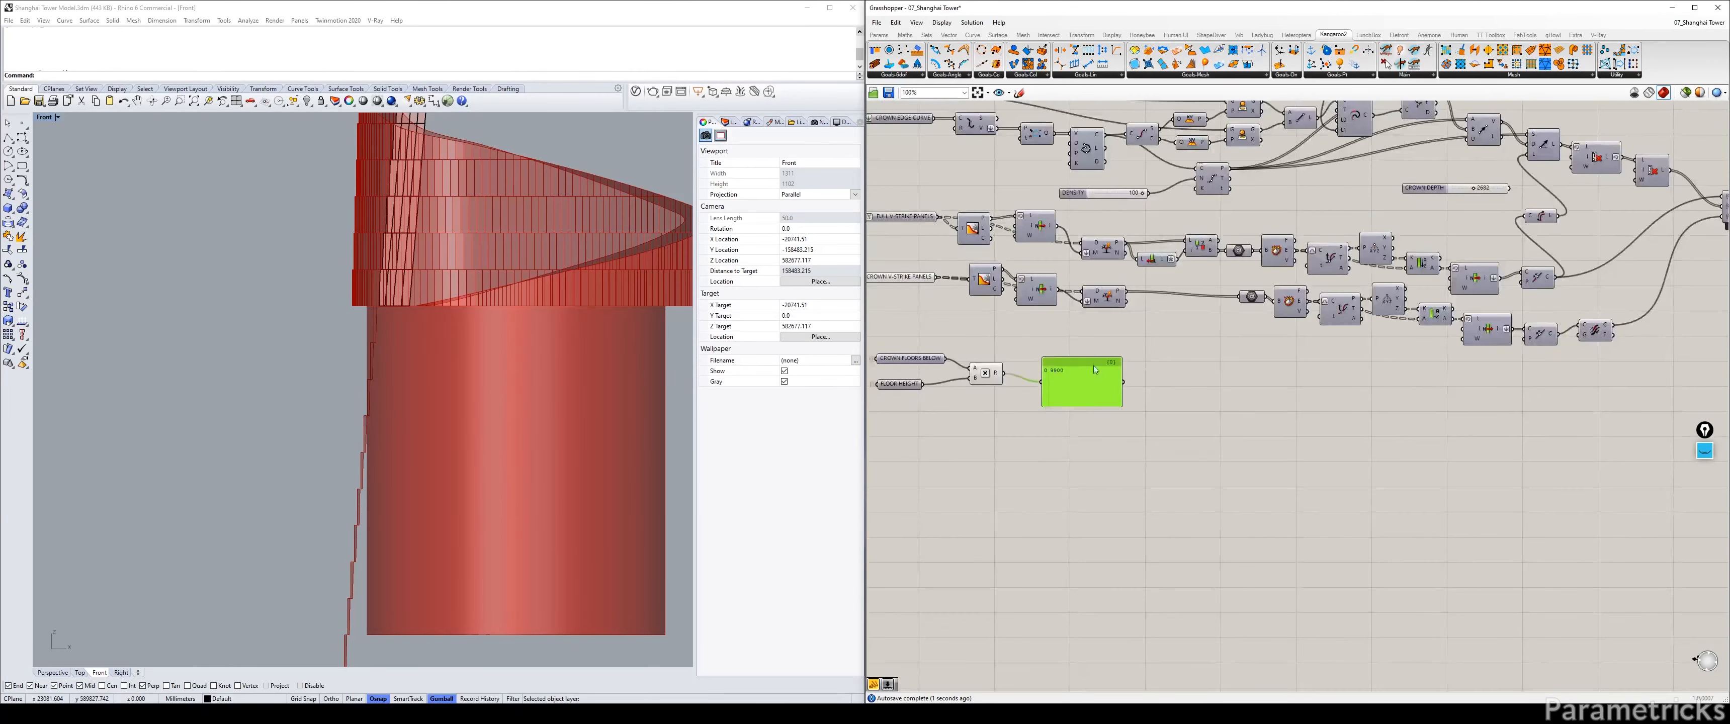
right_click_drag(1093, 365, 1175, 354)
left_click_drag(1147, 382, 1161, 398)
key("Delete")
Turn on previews for the two plane components in the crown edge curve chain, and show the model in a maximized Perspective view.
right_click_drag(1197, 362, 1209, 448)
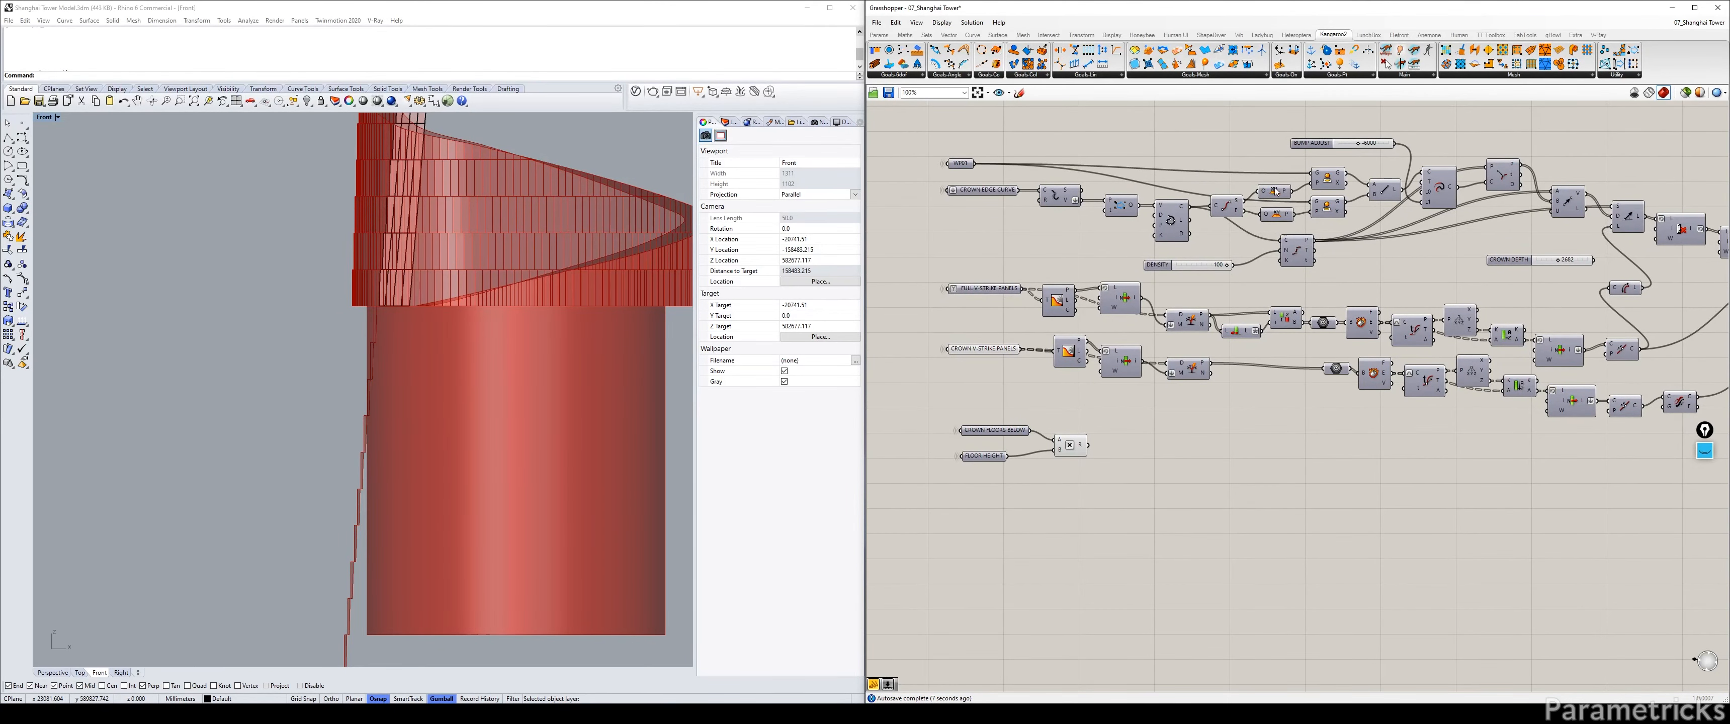
left_click(1278, 216)
double_click(45, 118)
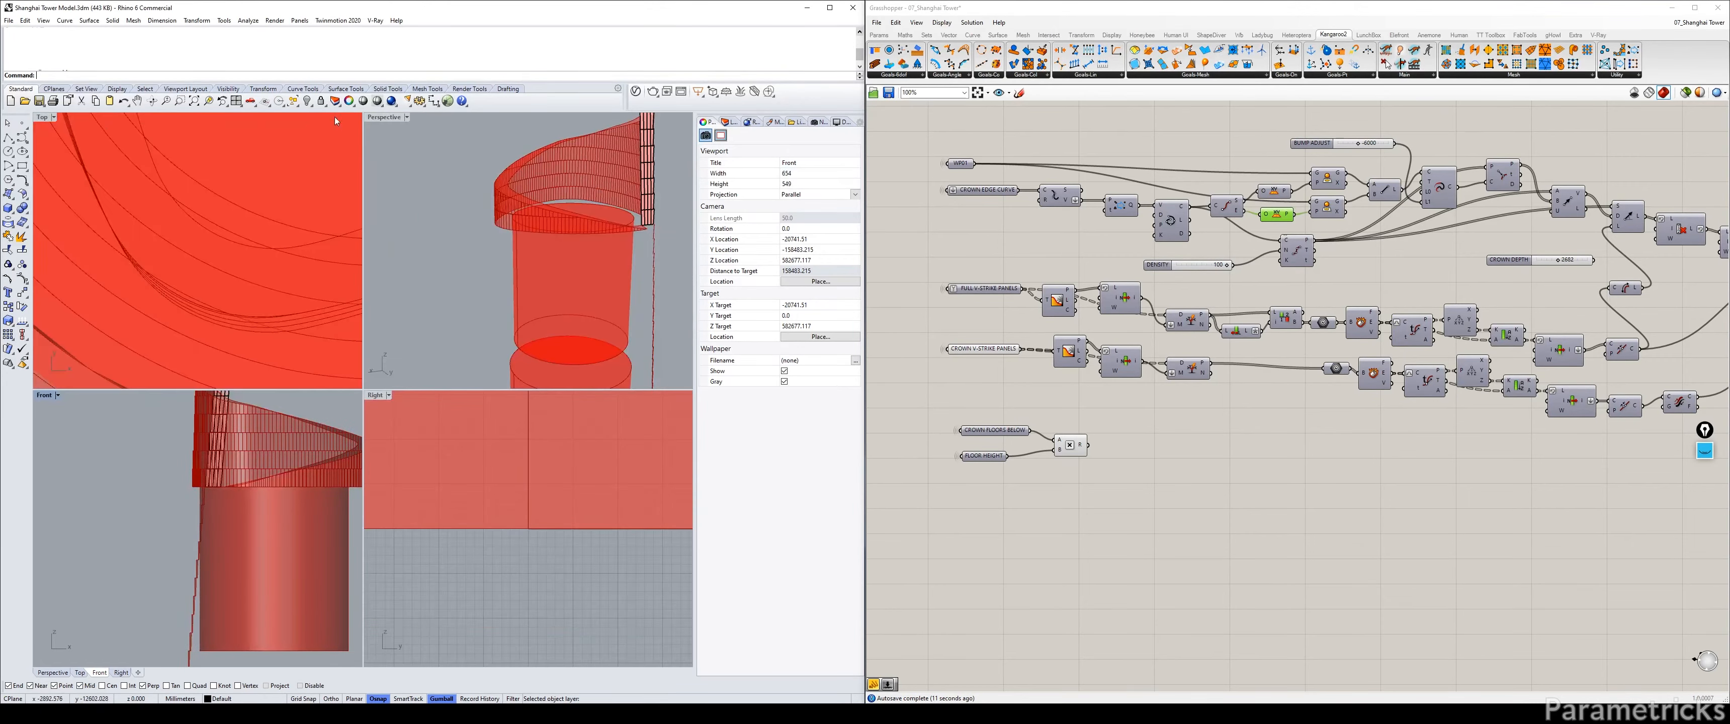
double_click(383, 118)
right_click_drag(488, 234, 531, 237)
scroll(1286, 198, "up", 3)
left_click(1269, 192)
key("ctrl+q")
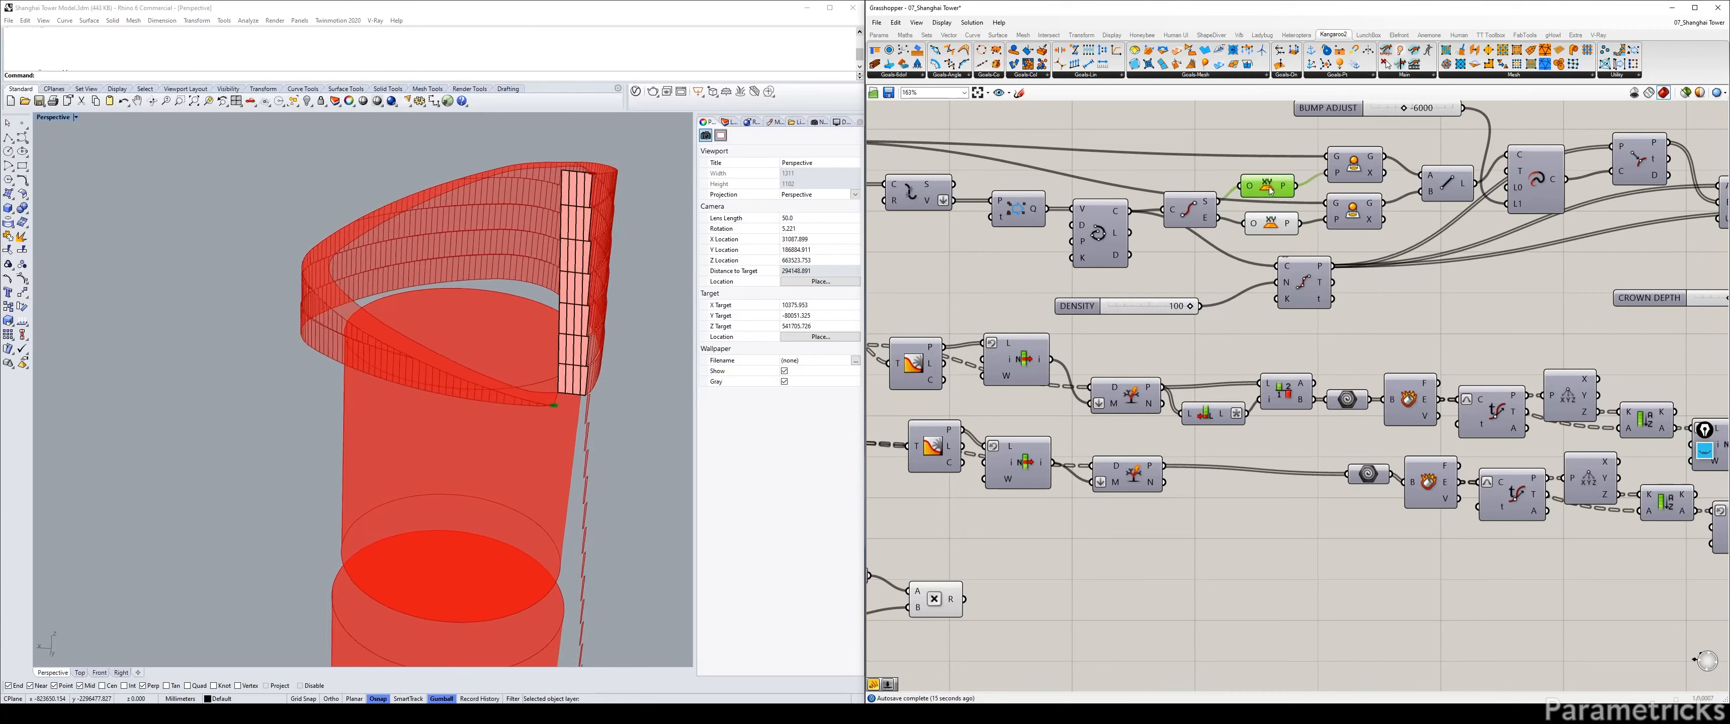
Add a Move component on the empty canvas beside the Multiplication component.
right_click_drag(1241, 579, 1177, 510)
left_click(1176, 510)
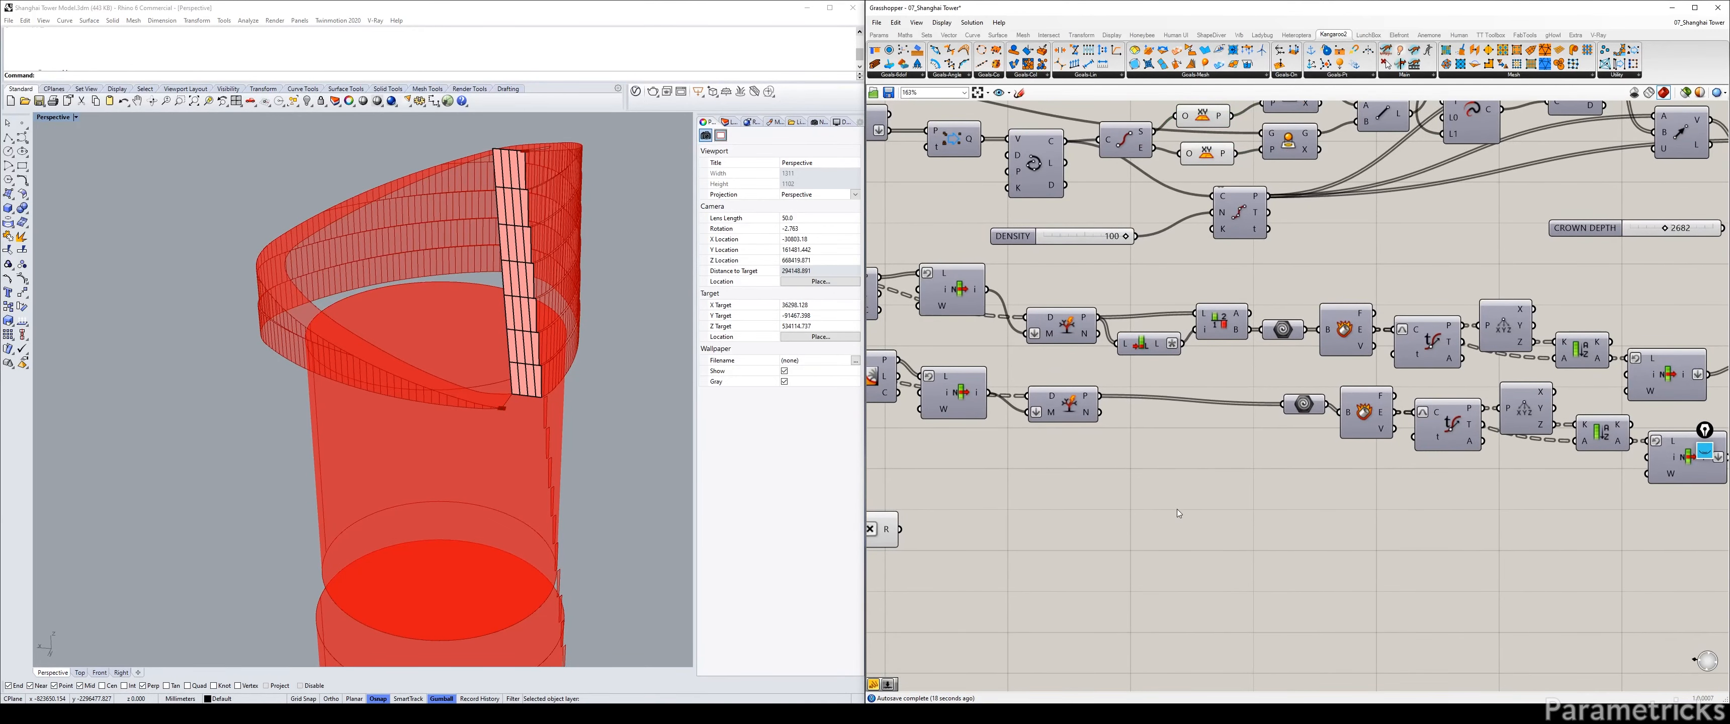
double_click(1177, 510)
type("move")
key("Return")
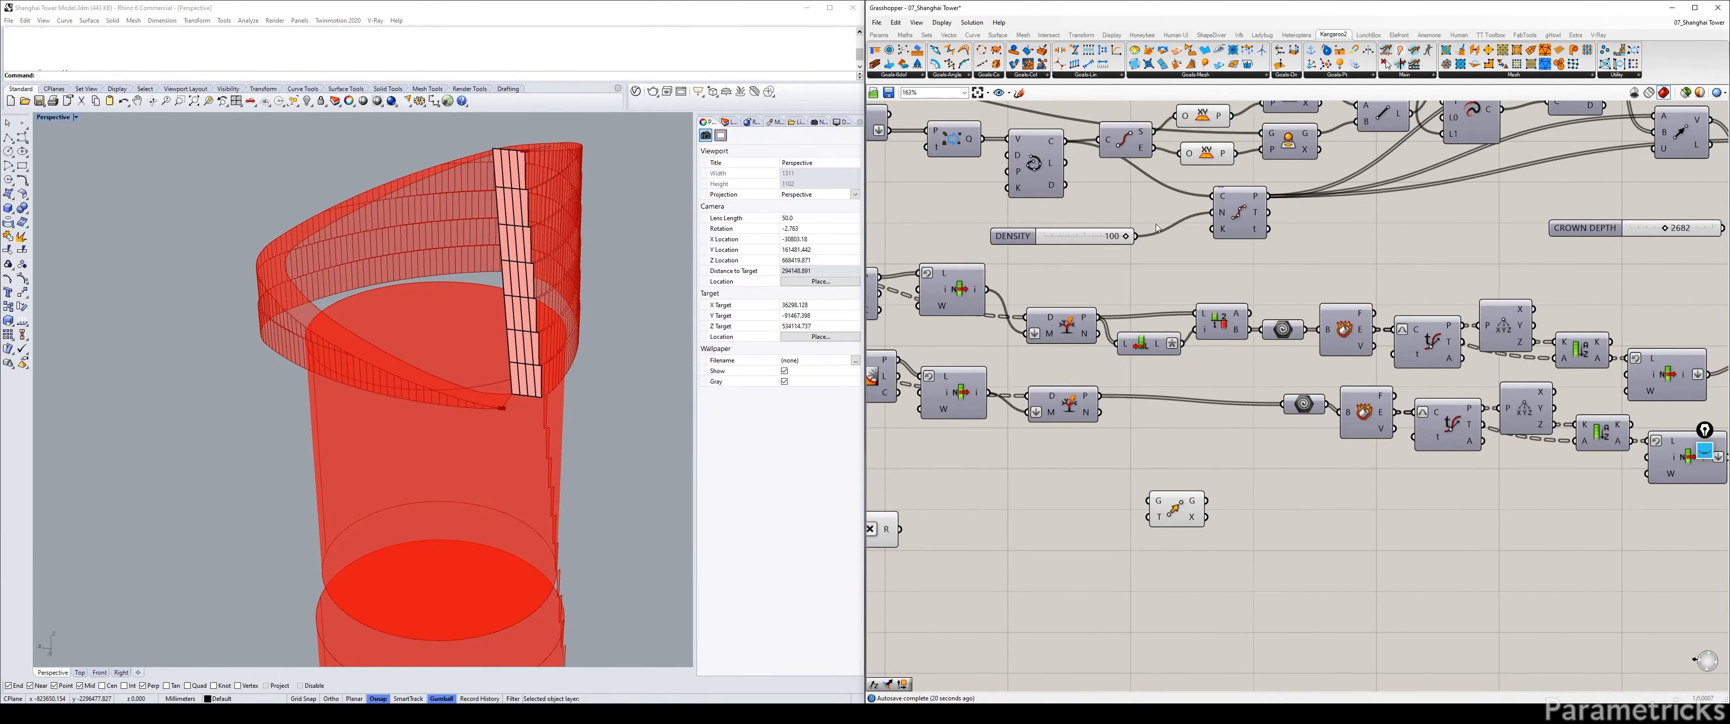
Wire the upper XY Plane into the Move component's G, and add a Unit Z component fed by the Multiplication result.
mouse_move(1230, 117)
left_mouse_down()
mouse_move(1185, 444)
mouse_move(1149, 501)
mouse_move(1383, 542)
left_mouse_up()
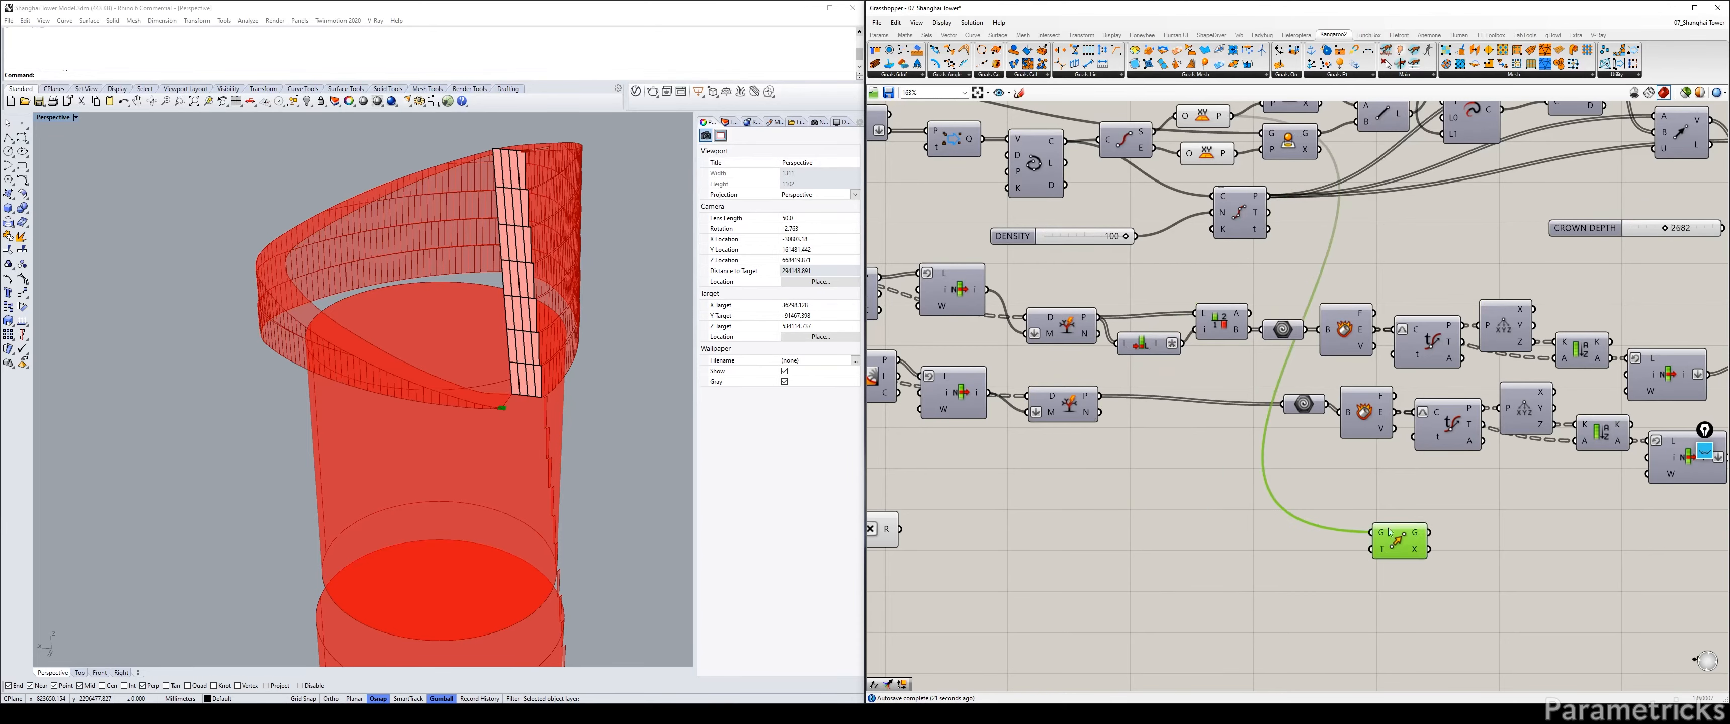
right_click_drag(1027, 532, 1134, 504)
left_click(1134, 503)
double_click(1132, 503)
type("z")
key("Return")
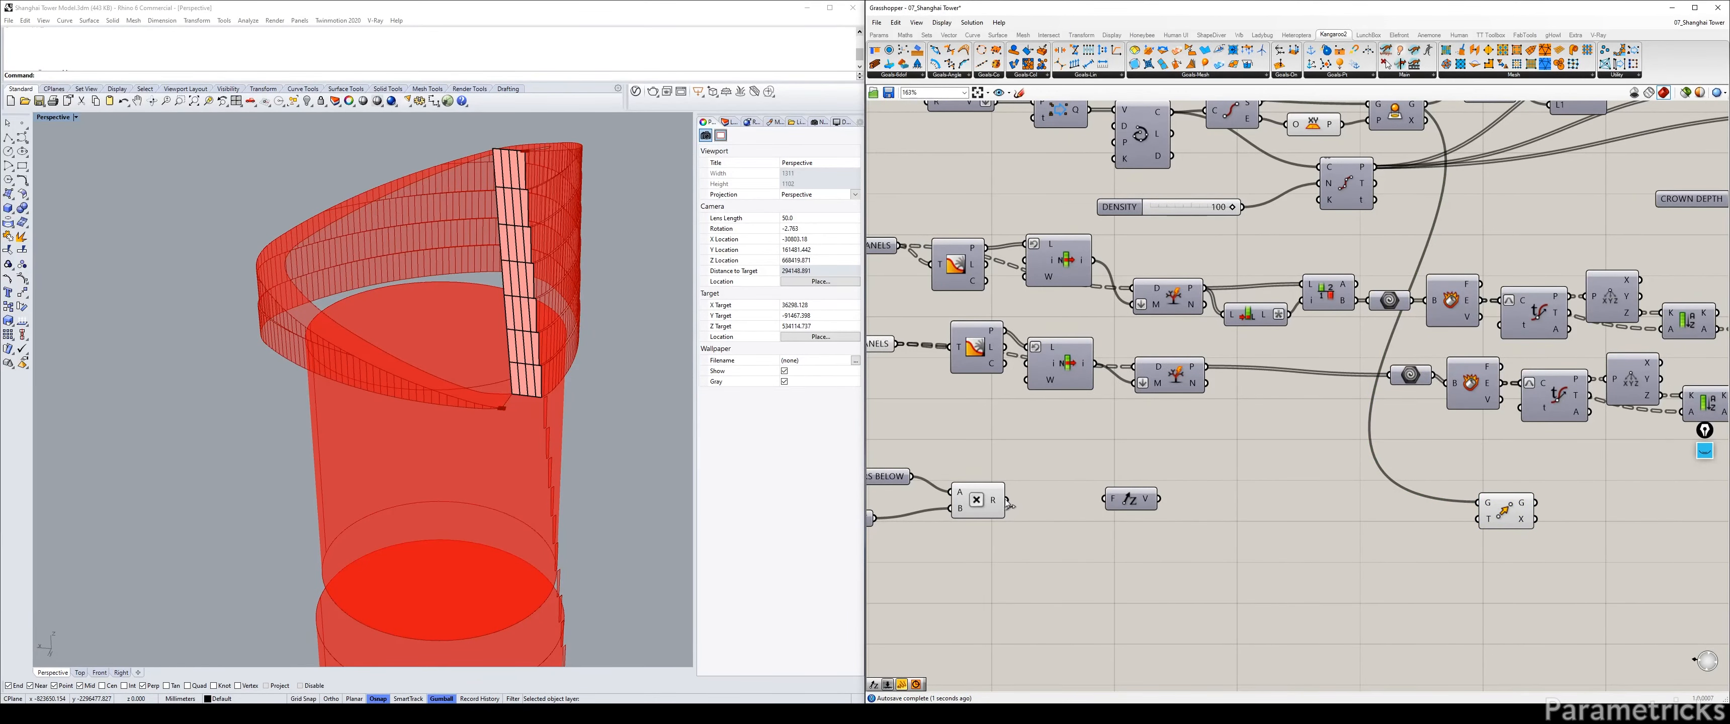
left_click_drag(1007, 500, 1111, 499)
Negate the Unit Z output with the expression -x and wire it into the Move component's T.
right_click(1151, 500)
mouse_move(1186, 570)
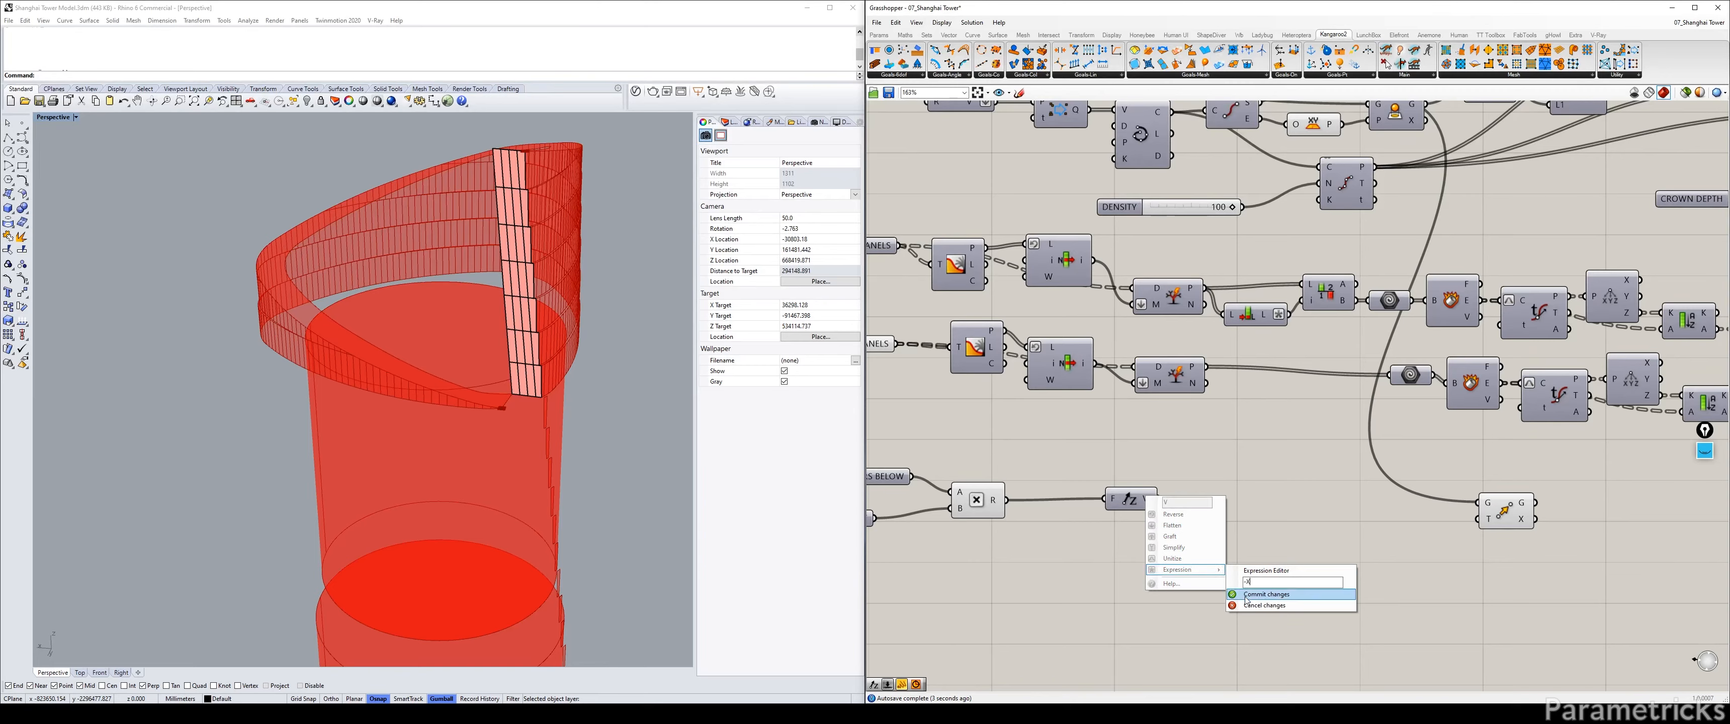
key("Return")
left_click_drag(1170, 500, 1480, 519)
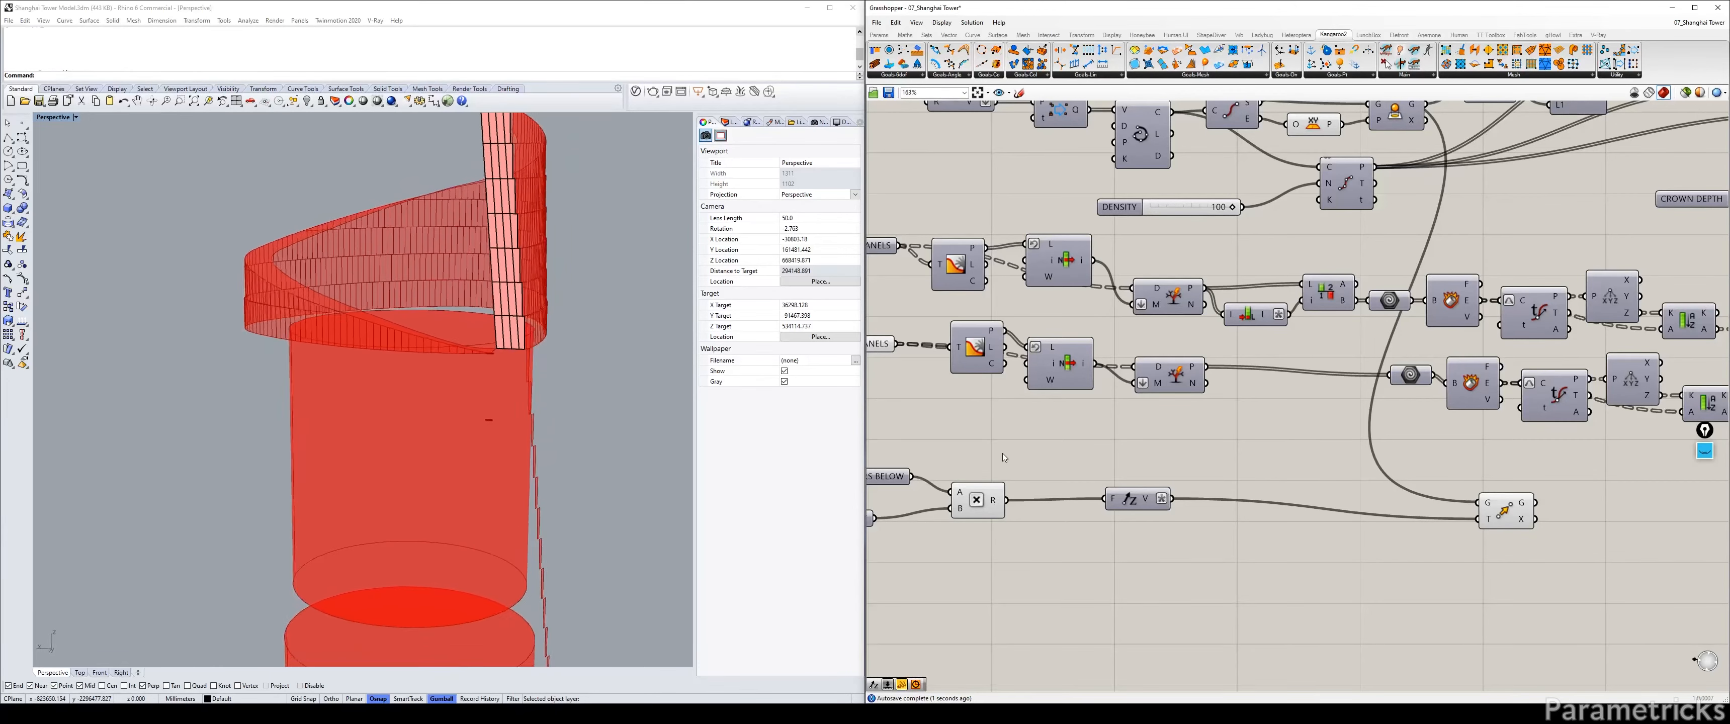
Duplicate the upper Project component and place the copy beside the Move component.
right_click_drag(1326, 476, 1165, 395)
double_click(1135, 472)
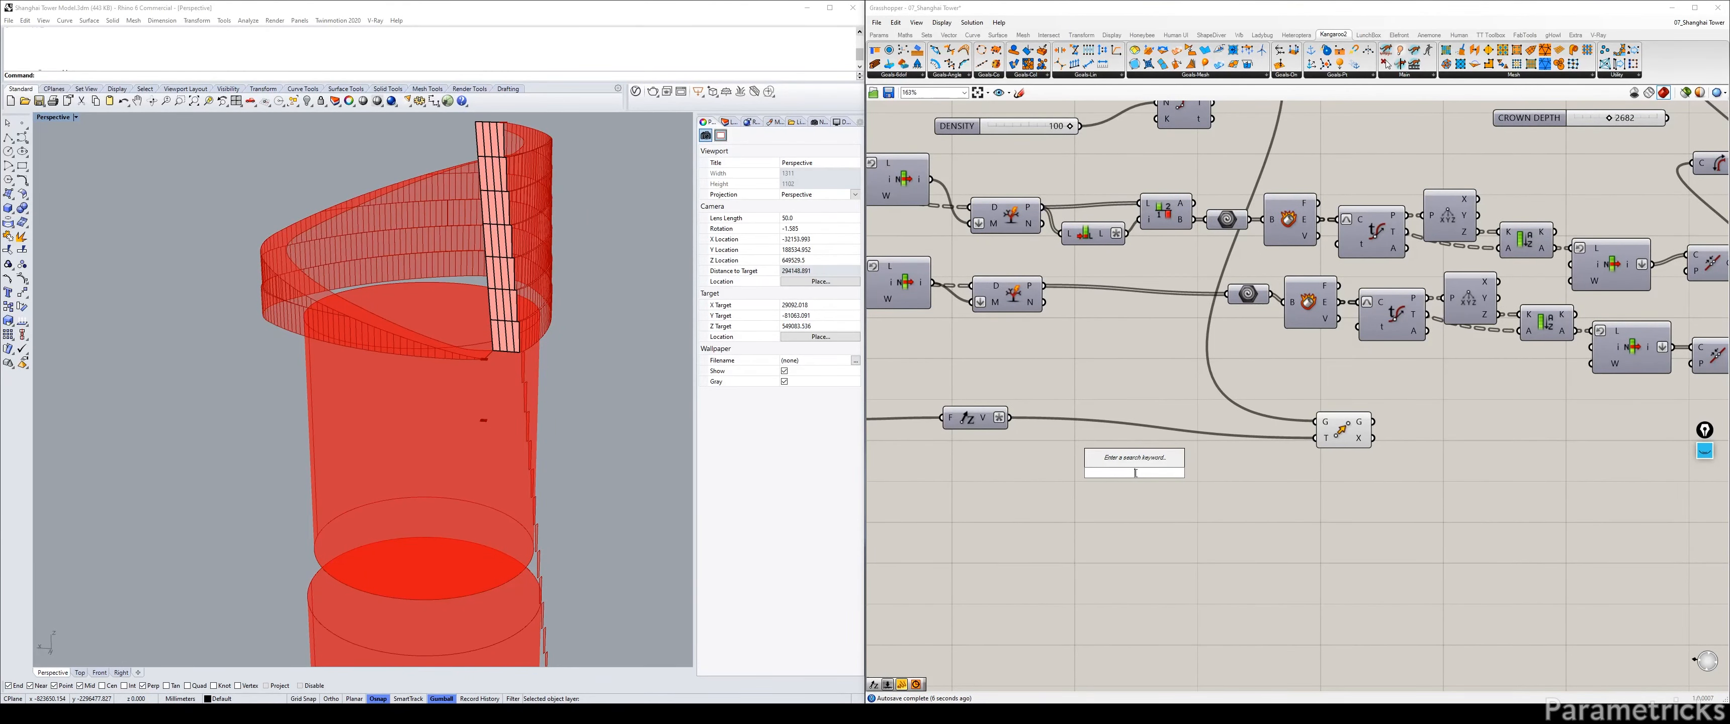
scroll(1183, 254, "down", 3)
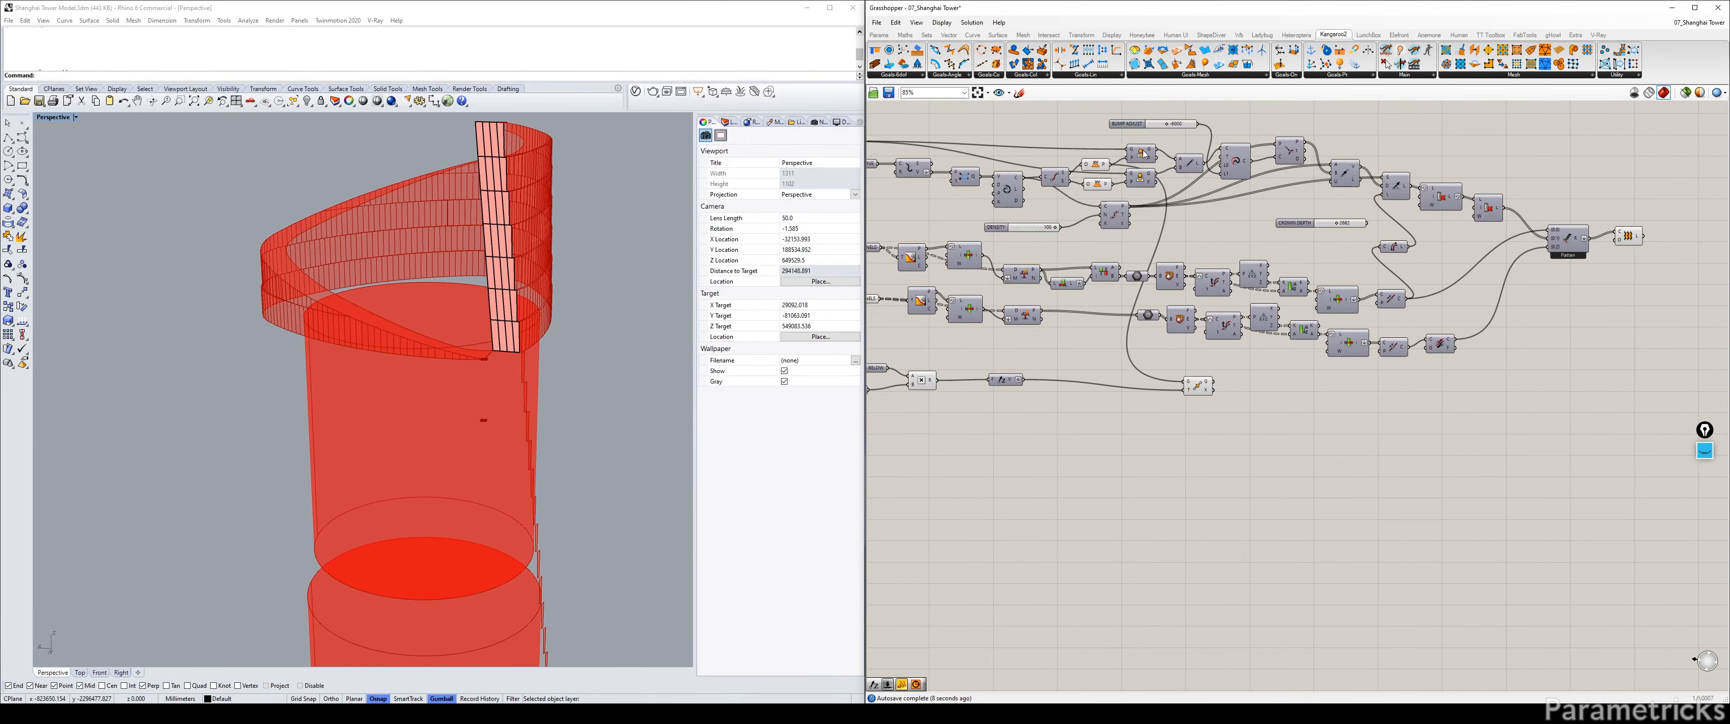
left_click_drag(1143, 154, 1250, 385)
scroll(1220, 385, "up", 4)
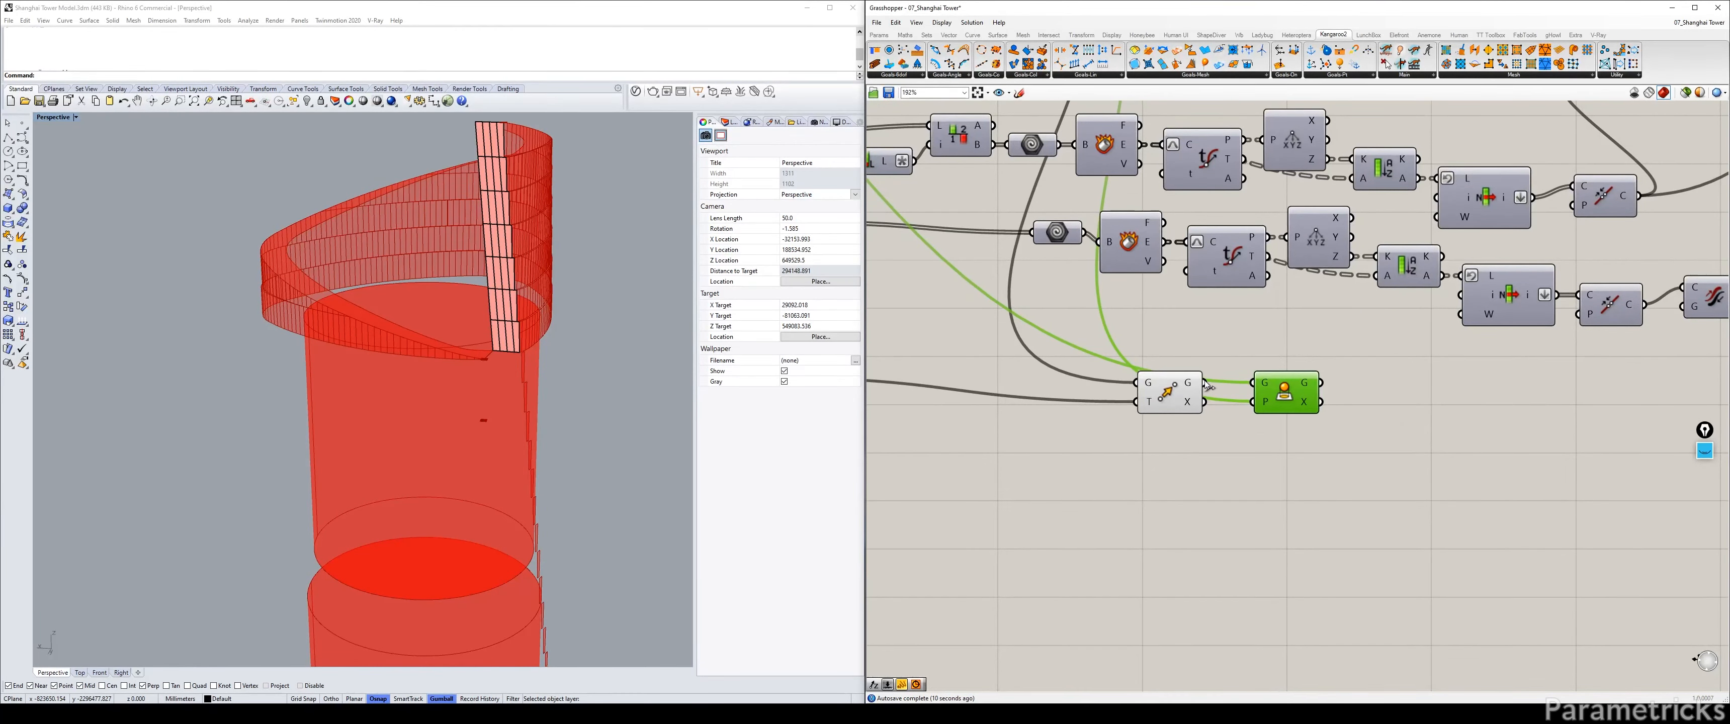
Turn off the Move preview, and wire the moved plane to the copied Project component's P and the center point to its G.
left_click(1165, 390)
key("ctrl+q")
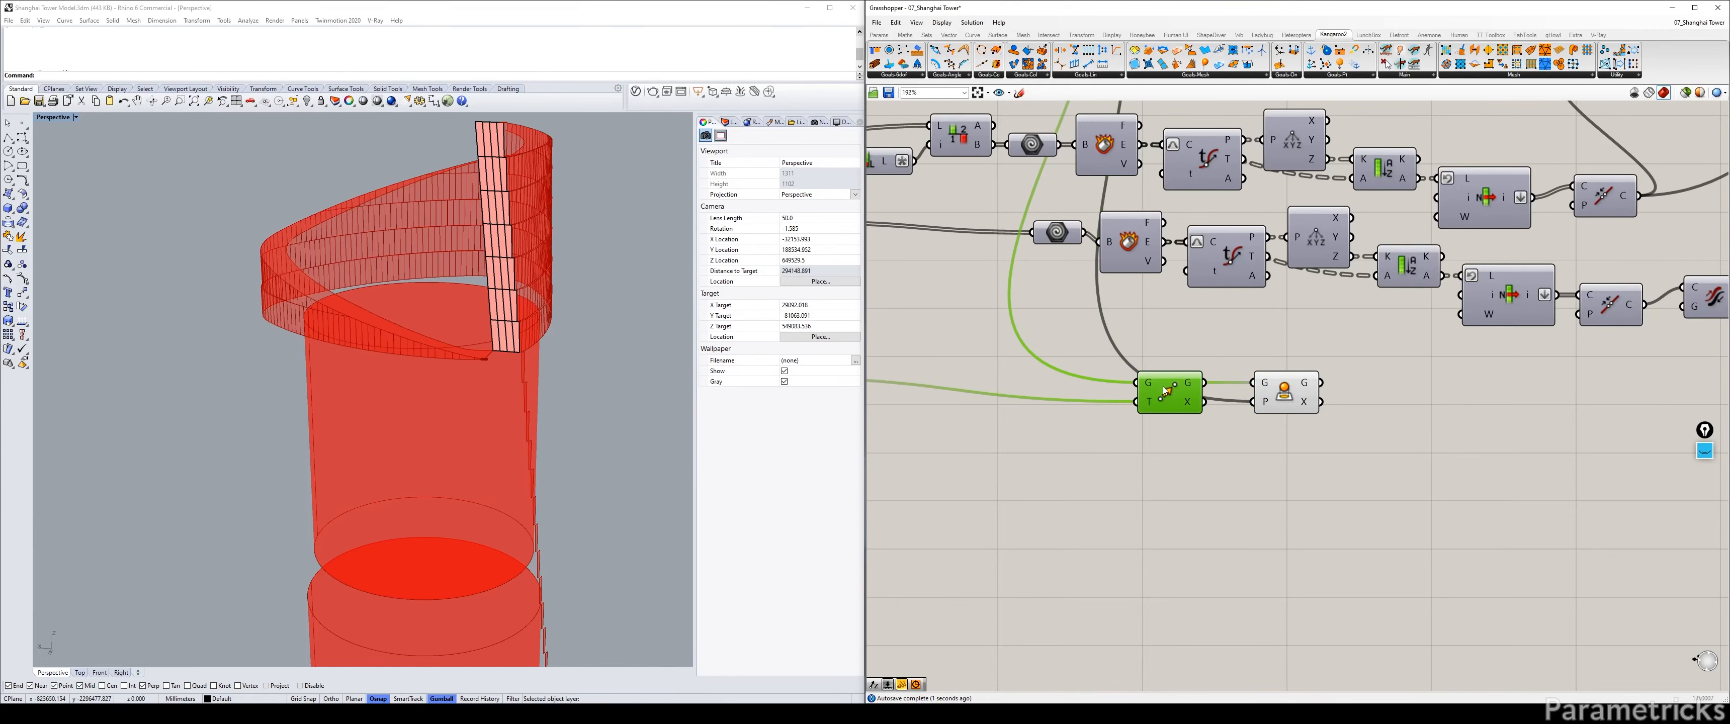
left_click_drag(1179, 389, 1253, 404)
scroll(1251, 403, "down", 3)
right_click_drag(896, 163, 1077, 246)
left_click_drag(970, 193, 1434, 476)
Reposition the Move and copied Project components next to each other beneath the crown panel chains.
right_click_drag(1450, 478, 1192, 405)
scroll(1188, 417, "up", 2)
mouse_move(1105, 424)
left_mouse_down()
mouse_move(1075, 402)
mouse_move(1093, 405)
left_mouse_up()
scroll(1096, 404, "down", 2)
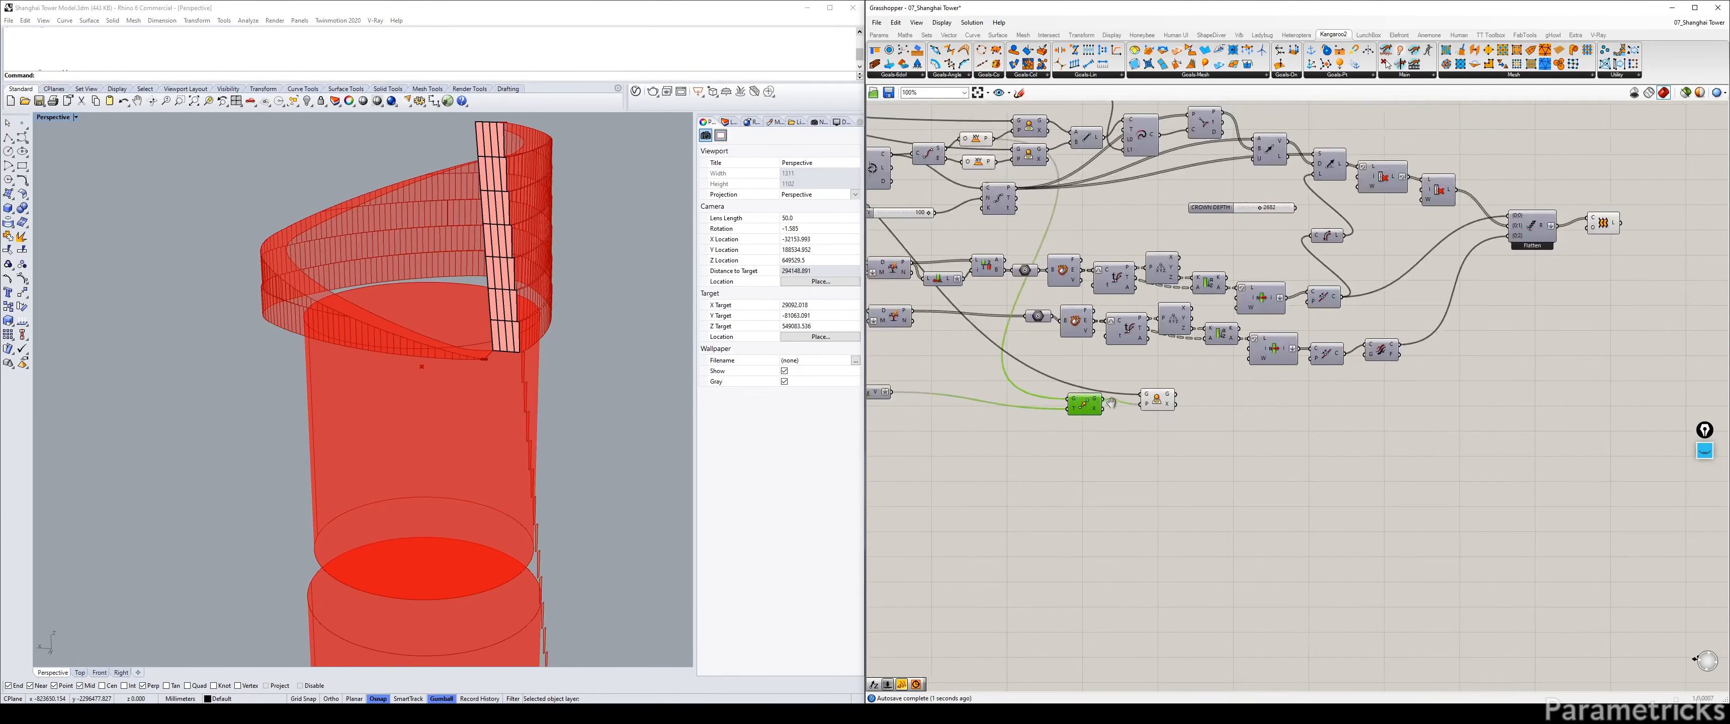
right_click_drag(1135, 412, 1206, 406)
left_click(1223, 408)
left_click_drag(1226, 411, 1270, 416)
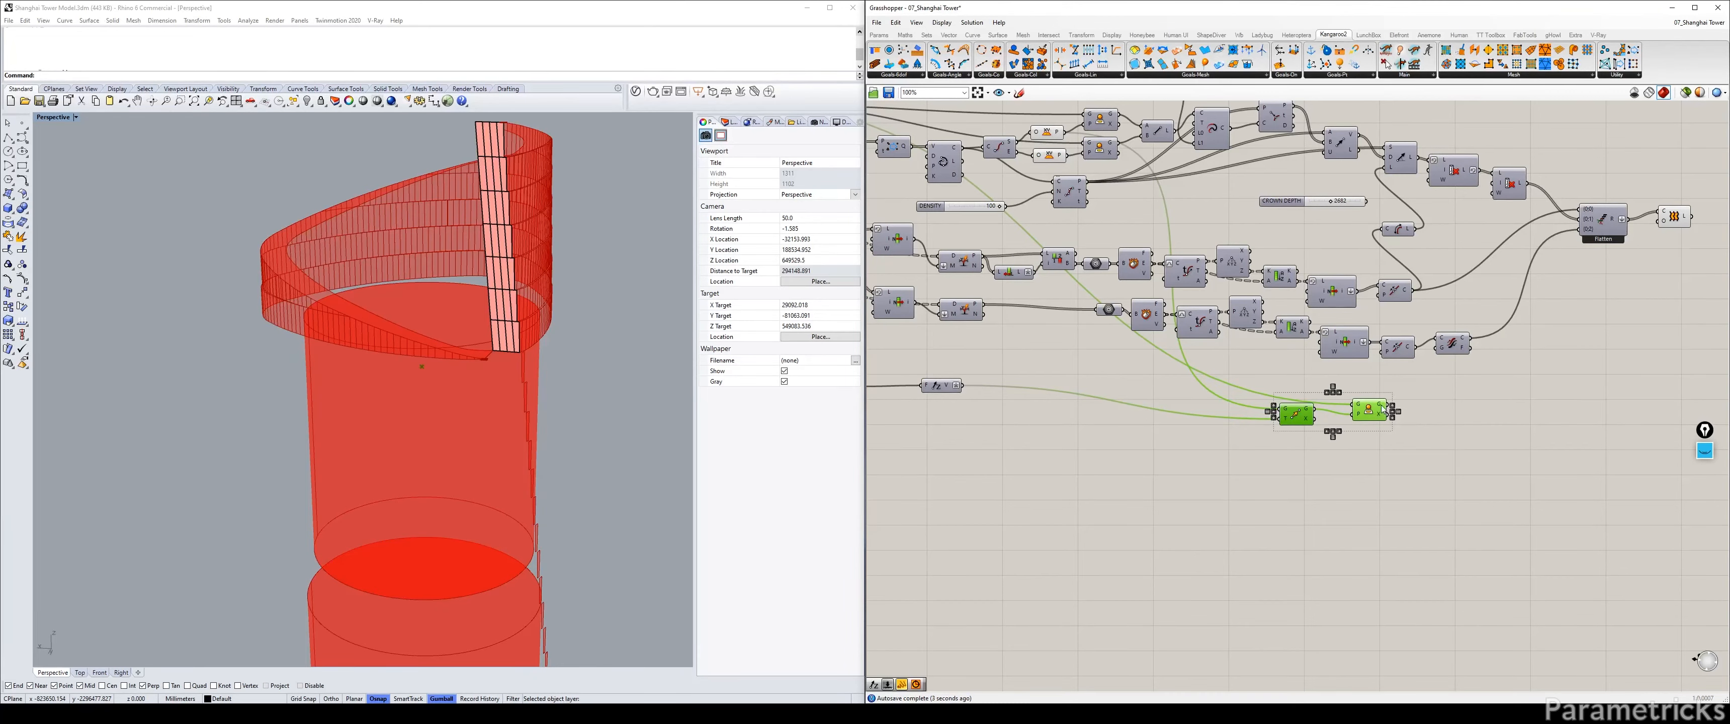
left_click_drag(1382, 409, 1337, 396)
left_click(1370, 421)
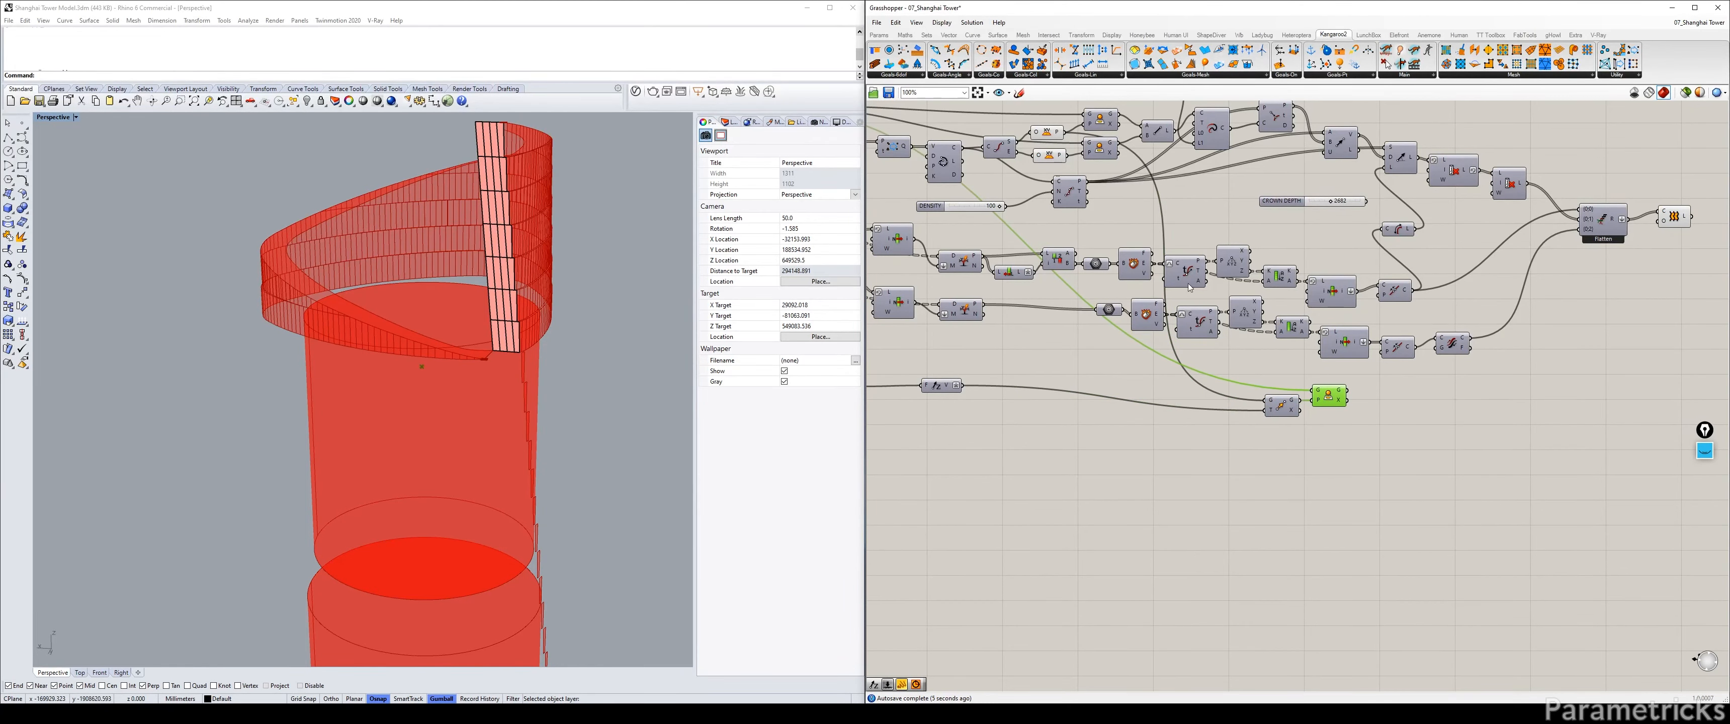
Turn off the preview of the component showing the tower's cylindrical volumes in the outlines group.
scroll(1189, 288, "down", 8)
right_click_drag(1189, 287, 1645, 322)
right_click_drag(1088, 222, 1538, 227)
scroll(1028, 158, "up", 3)
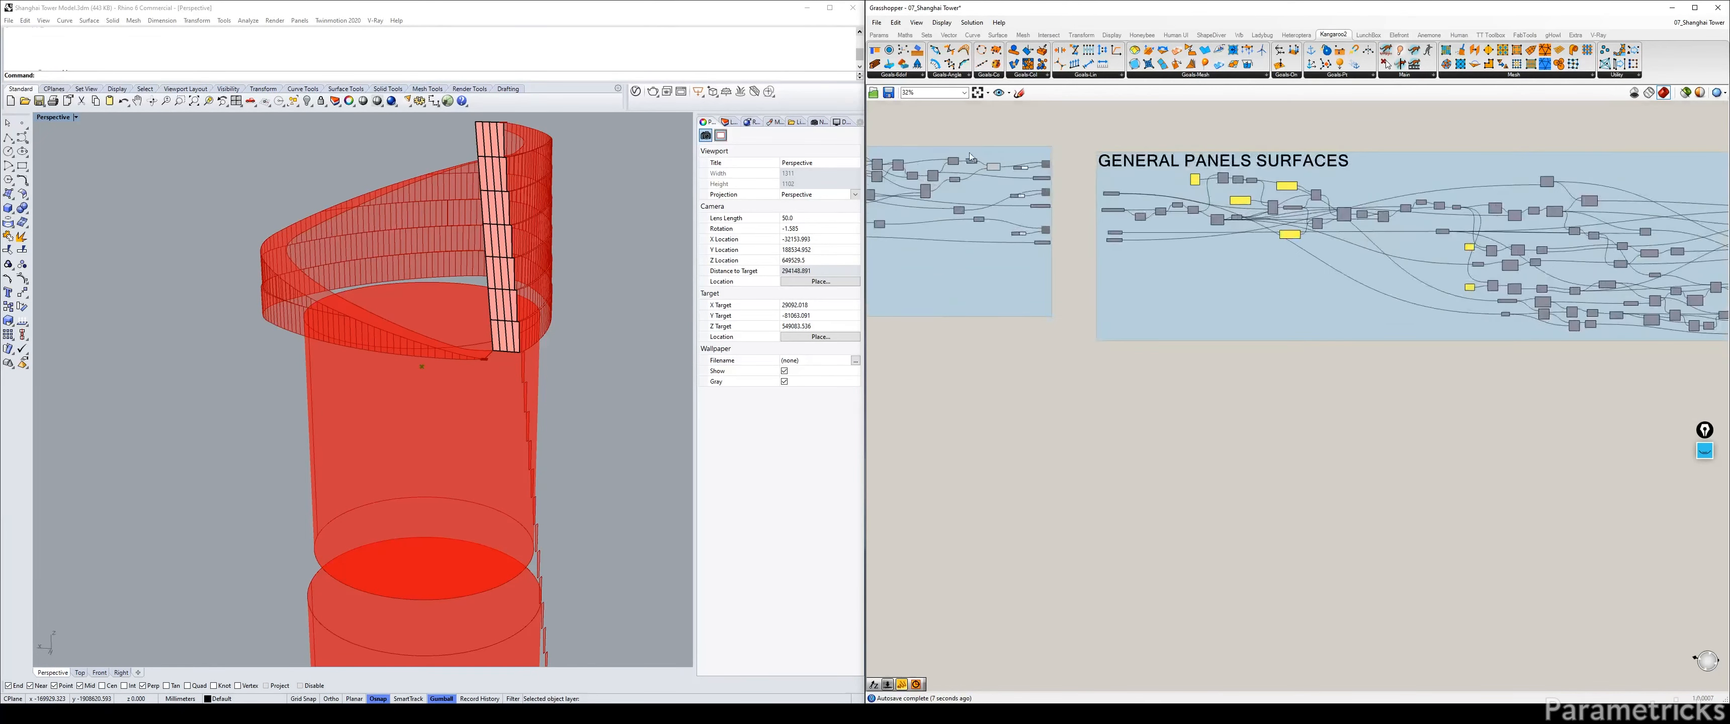
scroll(971, 156, "up", 3)
left_click(1003, 174)
key("ctrl+q")
scroll(1161, 250, "down", 5)
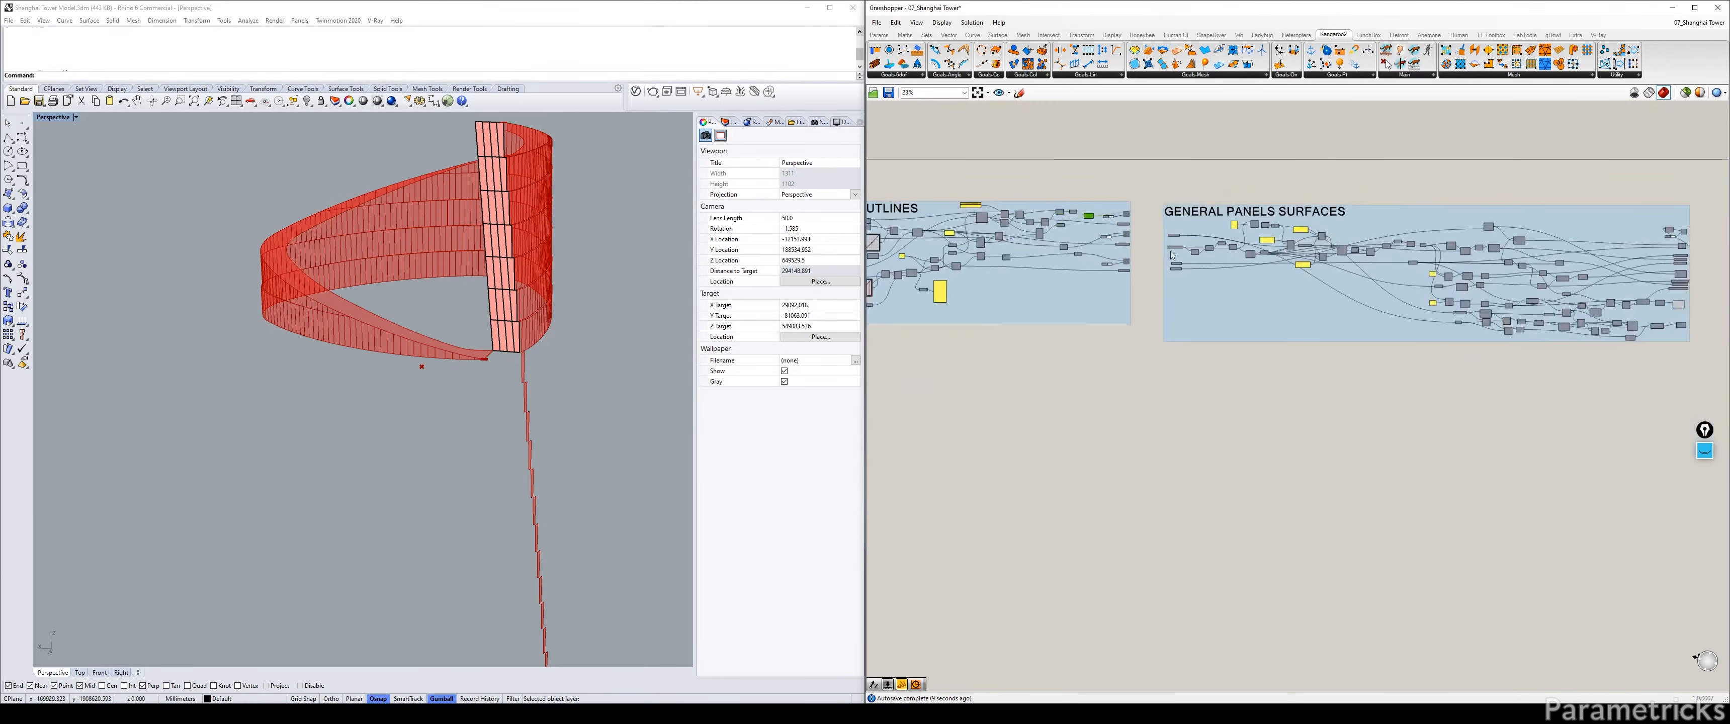
Add a Circle component beside the copied Project component, with the projected geometry wired to its plane input.
scroll(1171, 254, "down", 3)
right_click_drag(1171, 255, 936, 228)
right_click_drag(1645, 342, 1092, 274)
right_click_drag(1602, 314, 1266, 294)
scroll(957, 225, "up", 3)
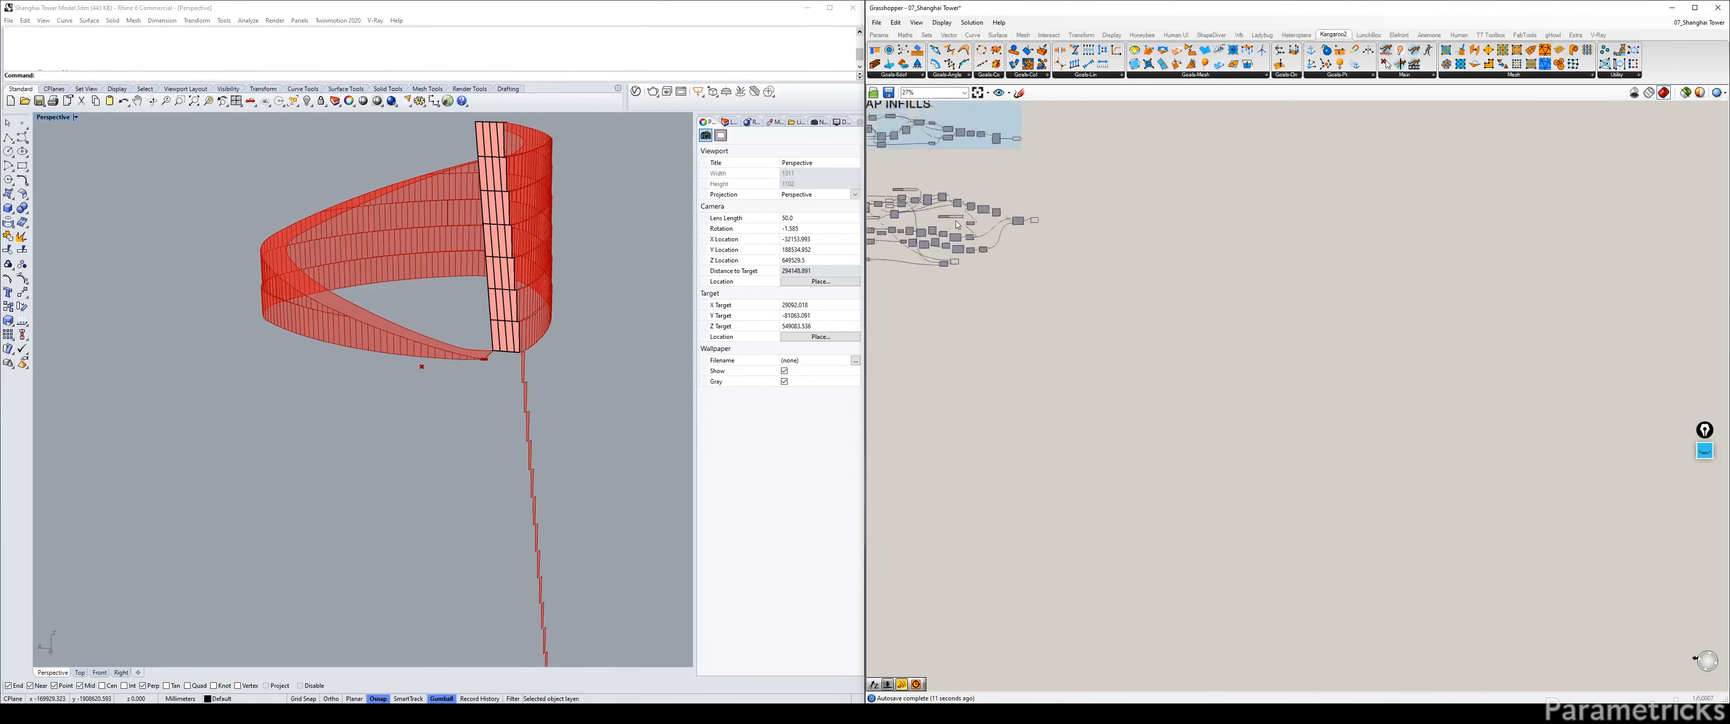
scroll(957, 224, "up", 6)
double_click(1007, 316)
type("c")
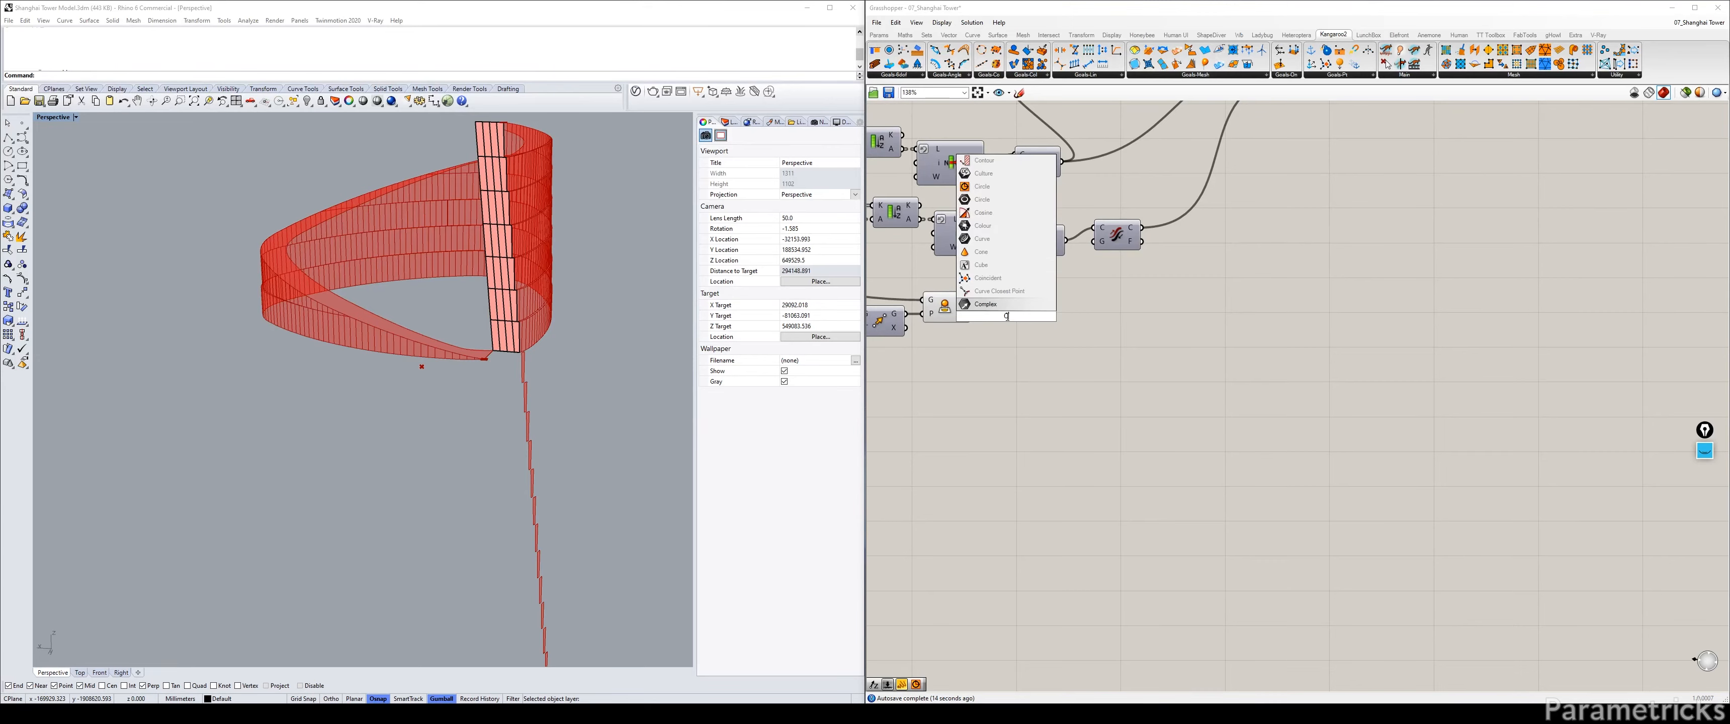
type("l")
key("Return")
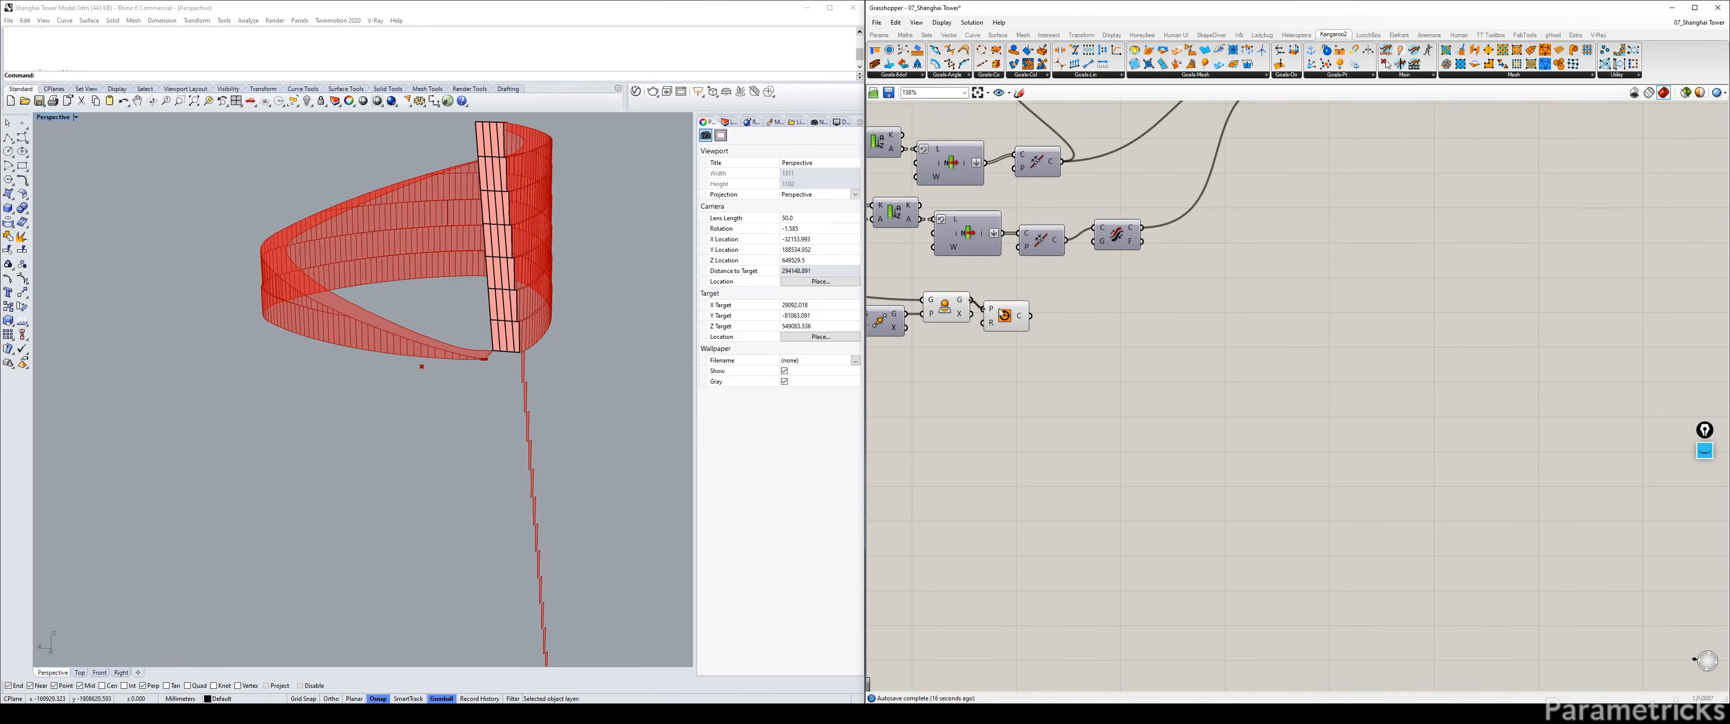
left_click_drag(1002, 314, 1032, 312)
Add a number slider with the value 15000 and wire it to the Circle component's radius.
double_click(1007, 362)
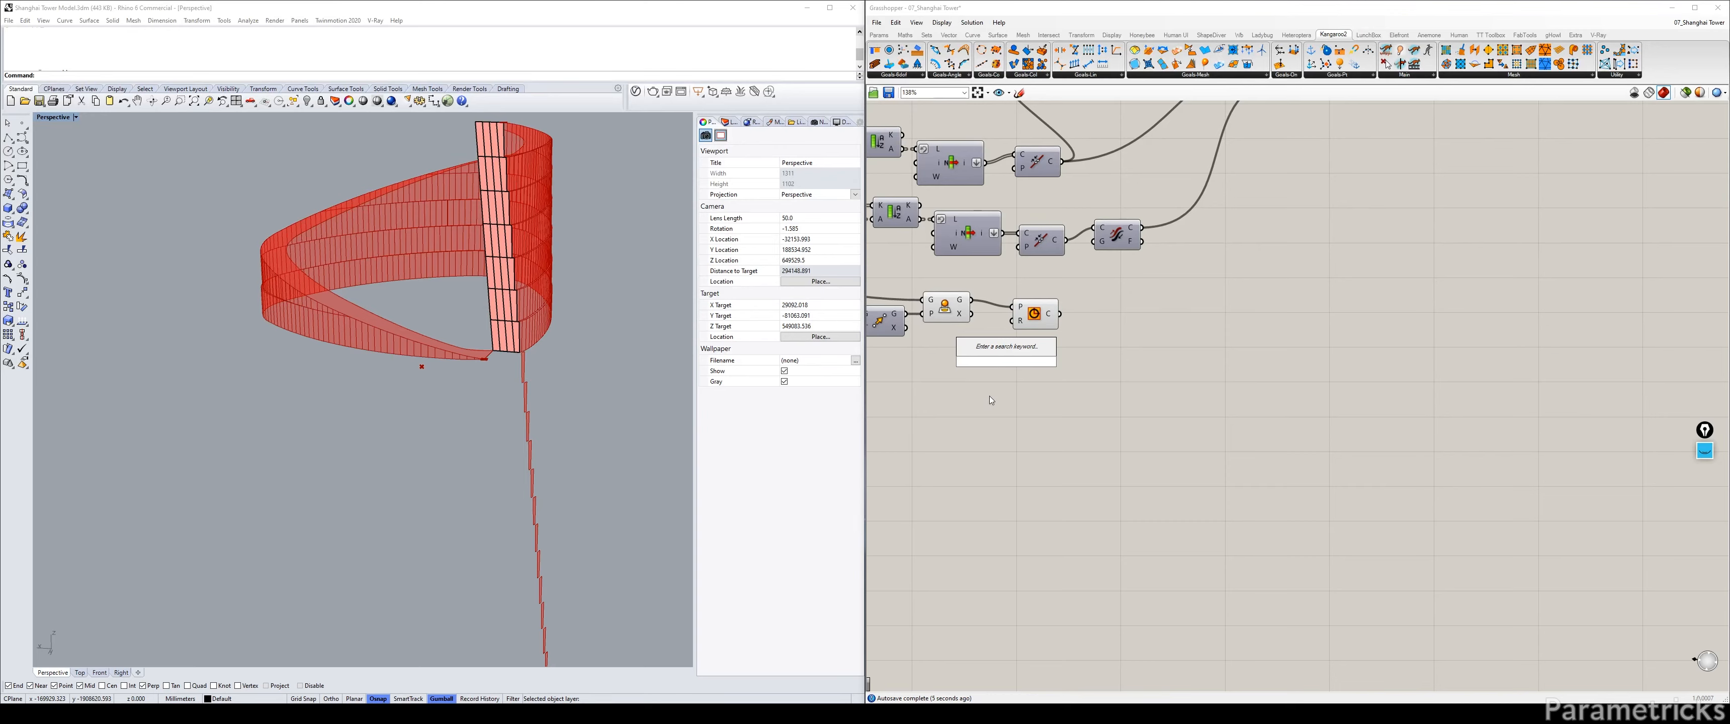
type("150000")
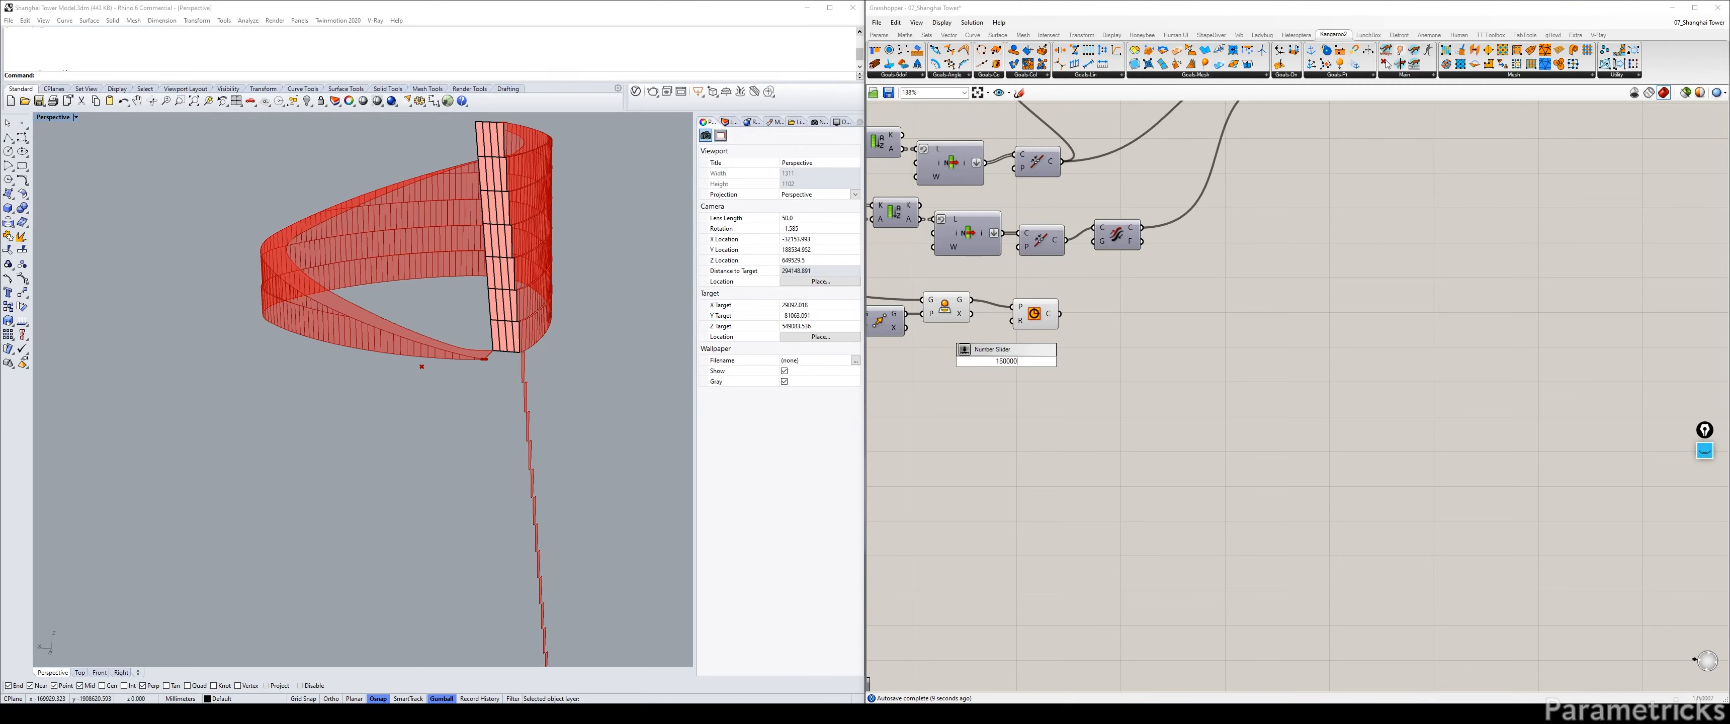
key("Return")
left_click_drag(1064, 362, 1013, 321)
Show all four viewports and reduce the circle's Radius slider to 11389.
double_click(63, 118)
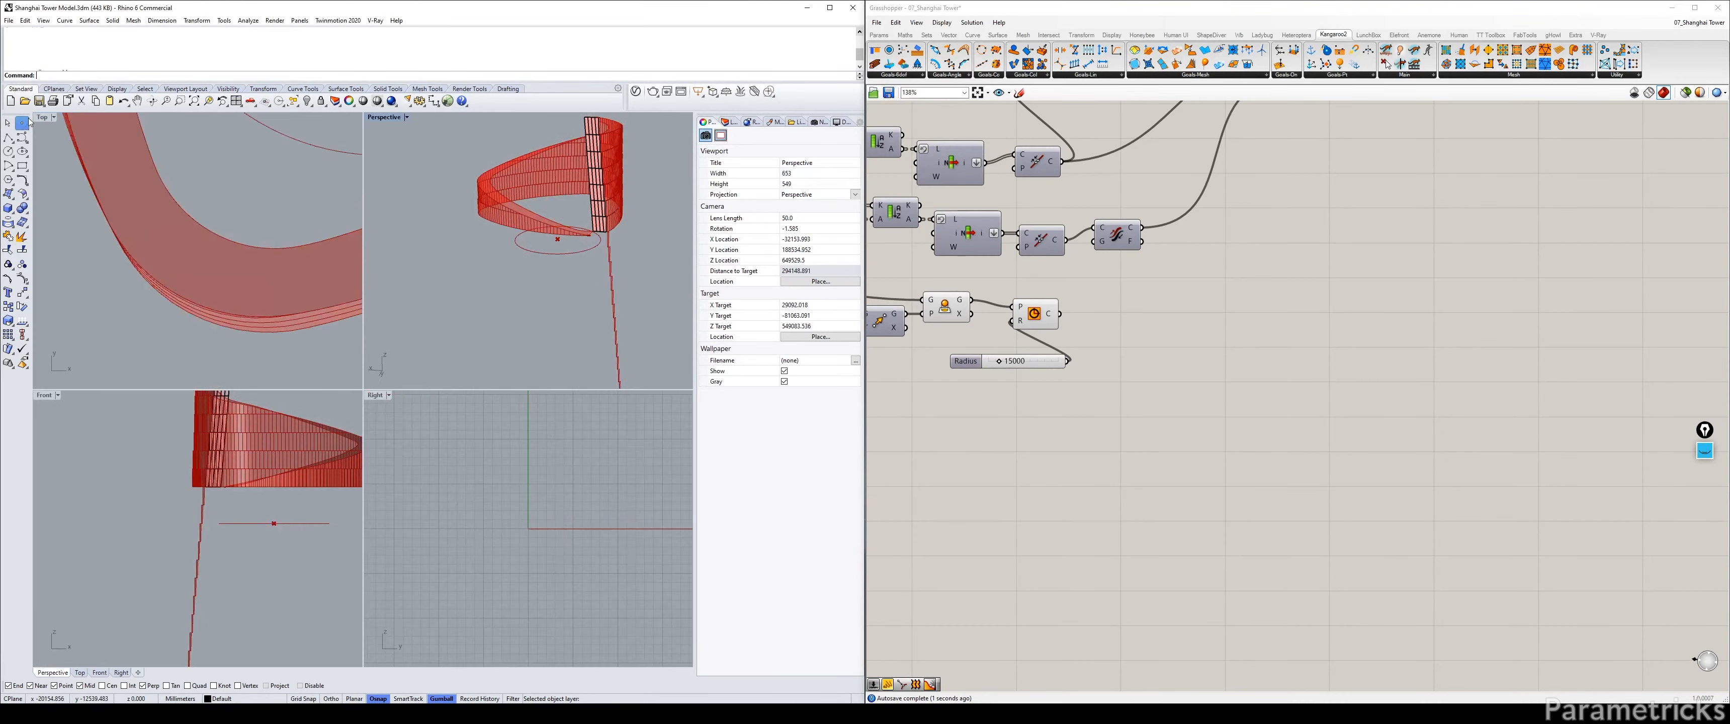
scroll(267, 305, "down", 5)
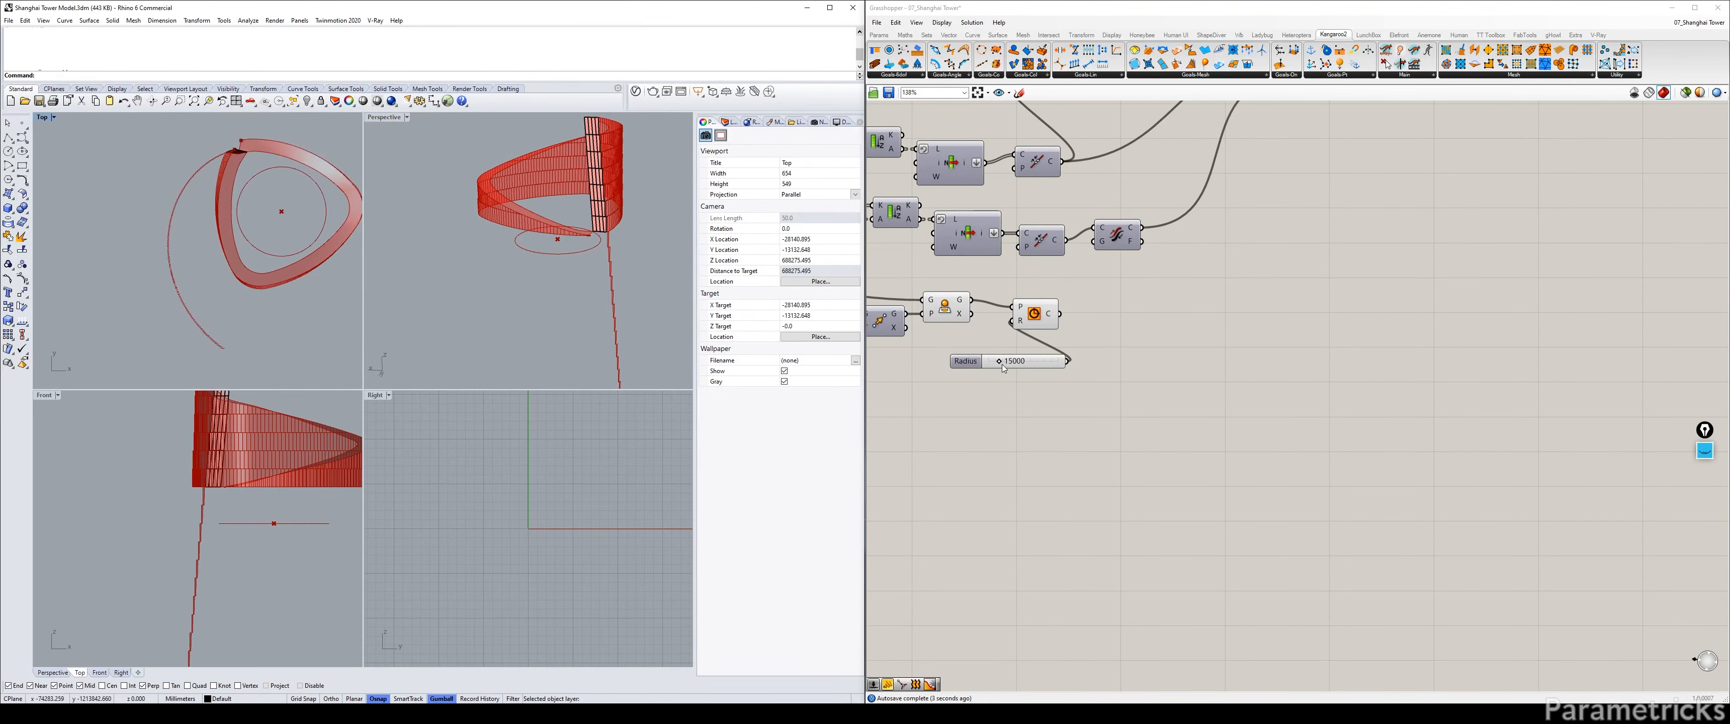
left_click_drag(999, 365, 996, 364)
Set the Radius slider's numeric domain to a minimum of 2000 and a maximum of 15000.
double_click(965, 362)
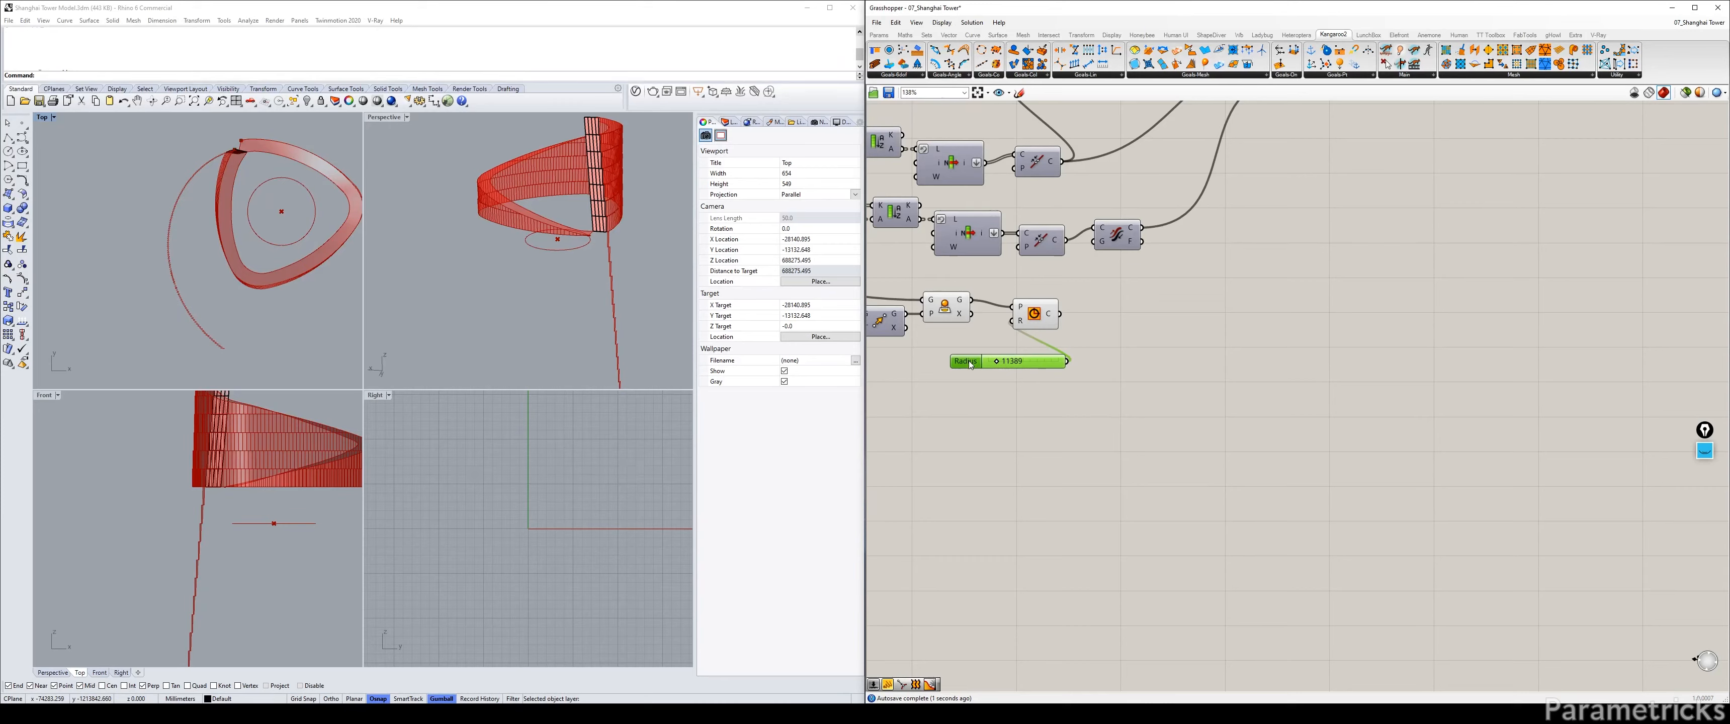
left_click(983, 388)
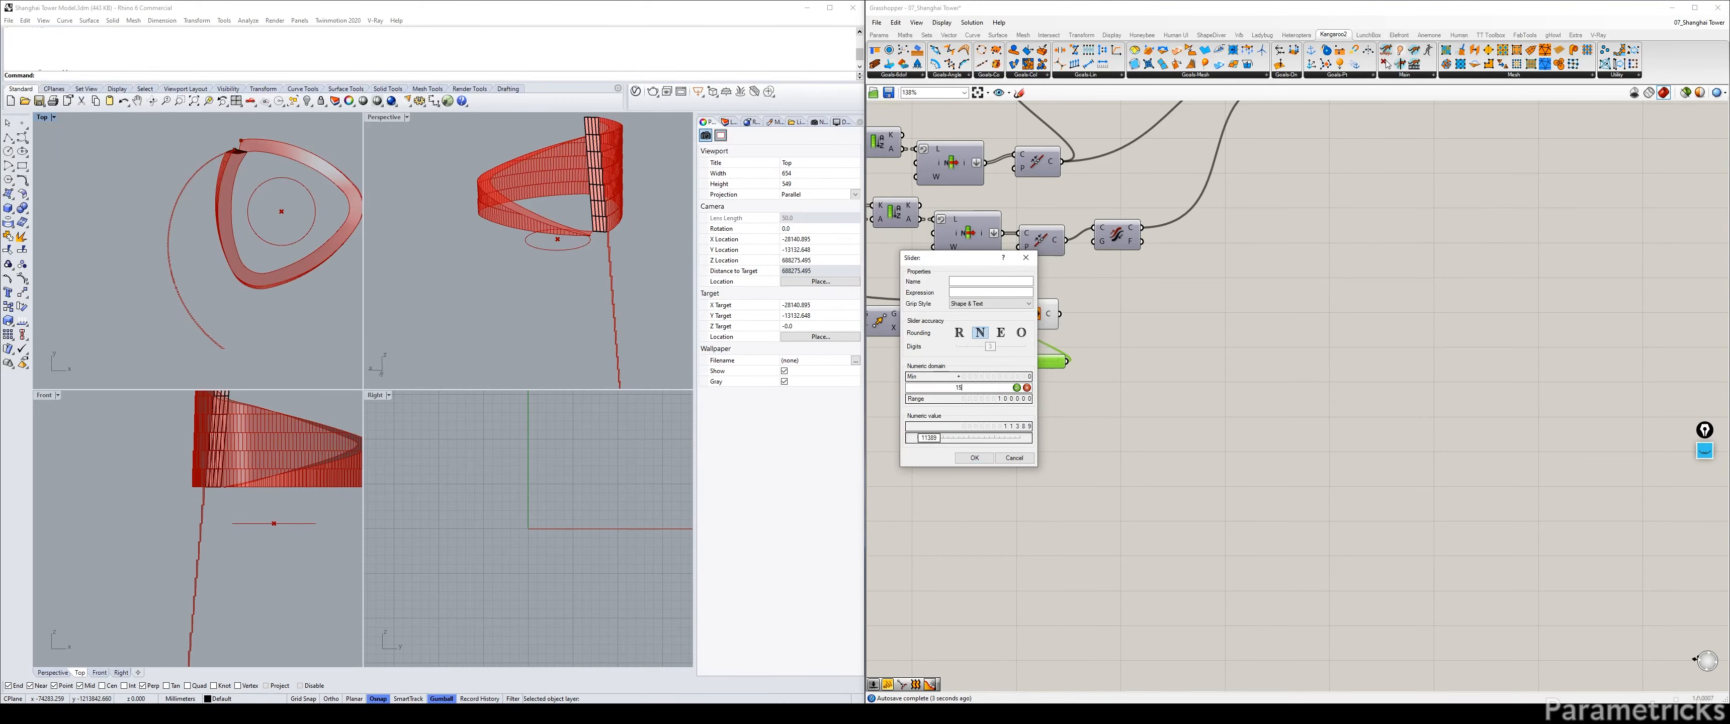
type("15000")
key("Return")
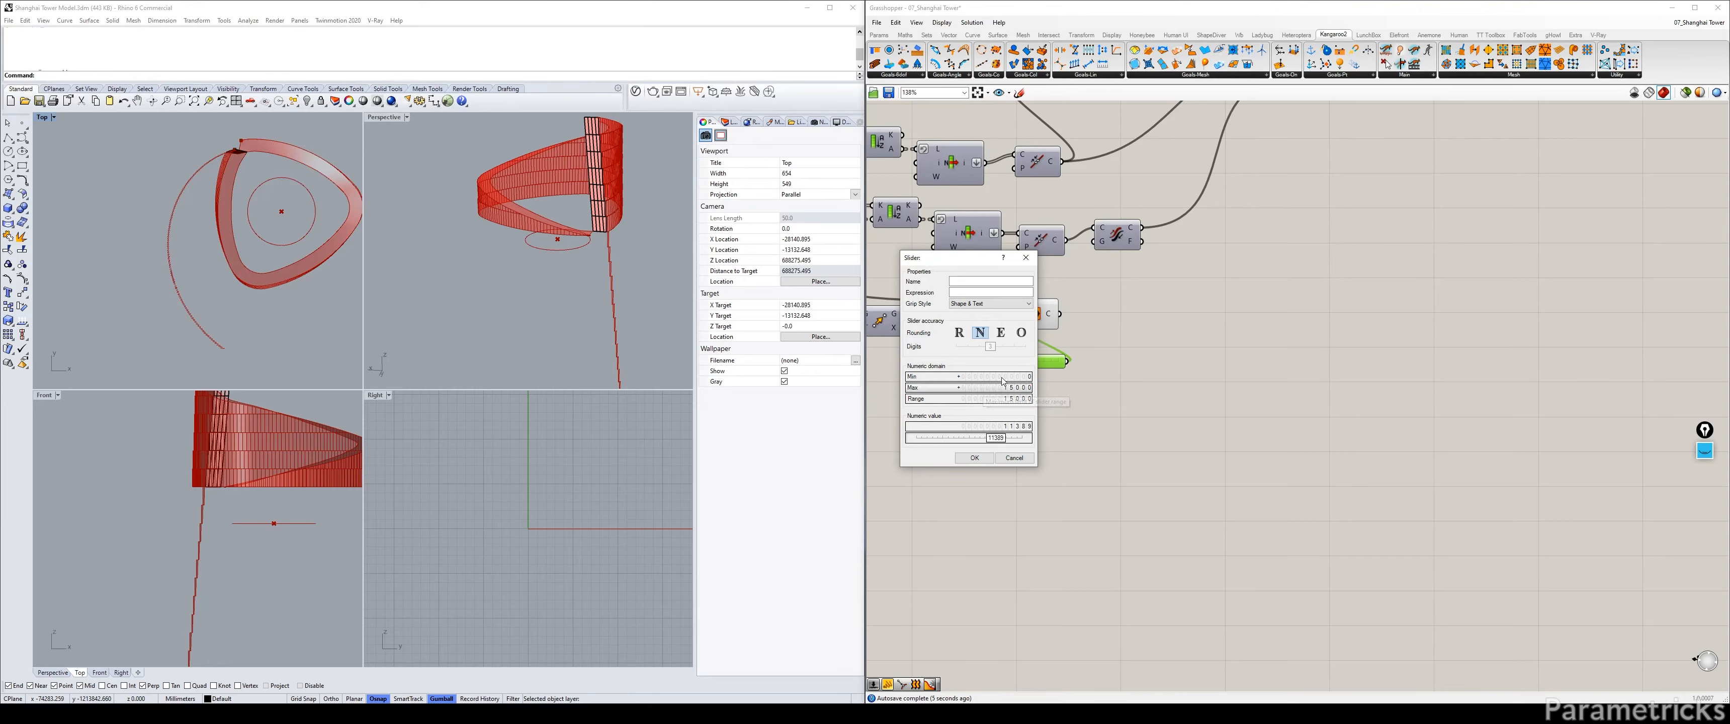
left_click(1001, 377)
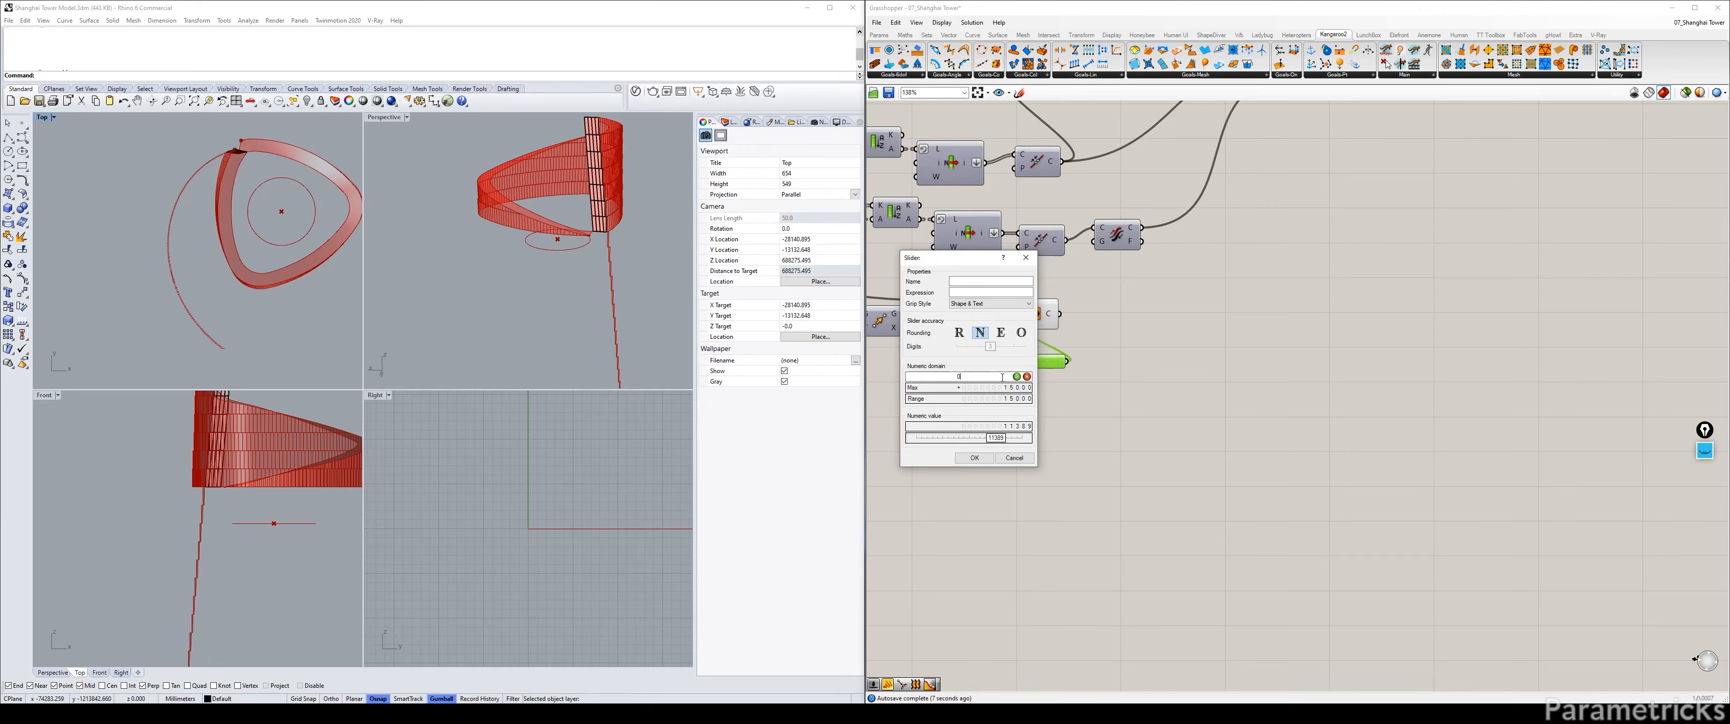
type("2000")
key("Return")
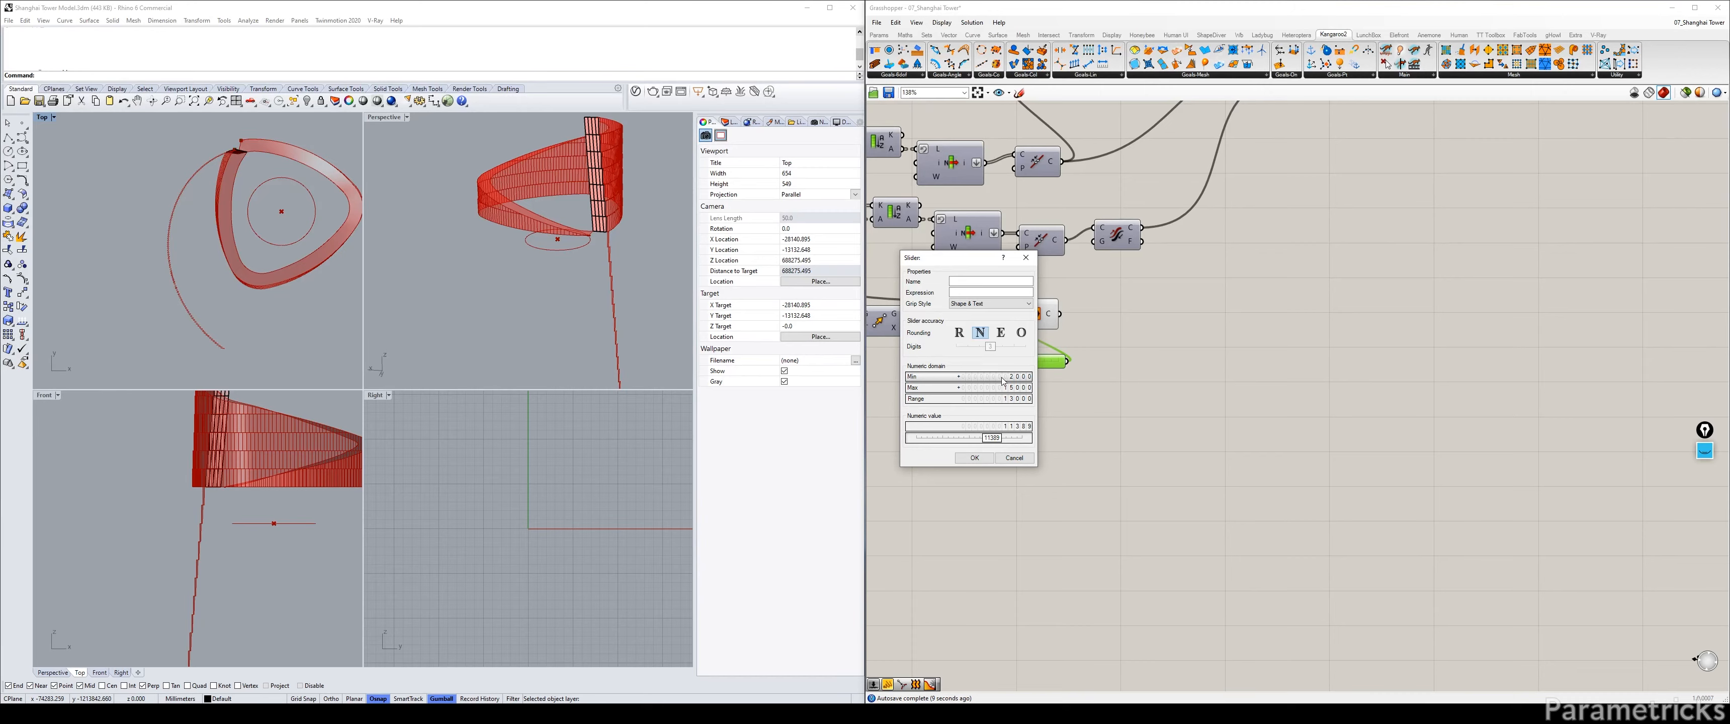
left_click(975, 458)
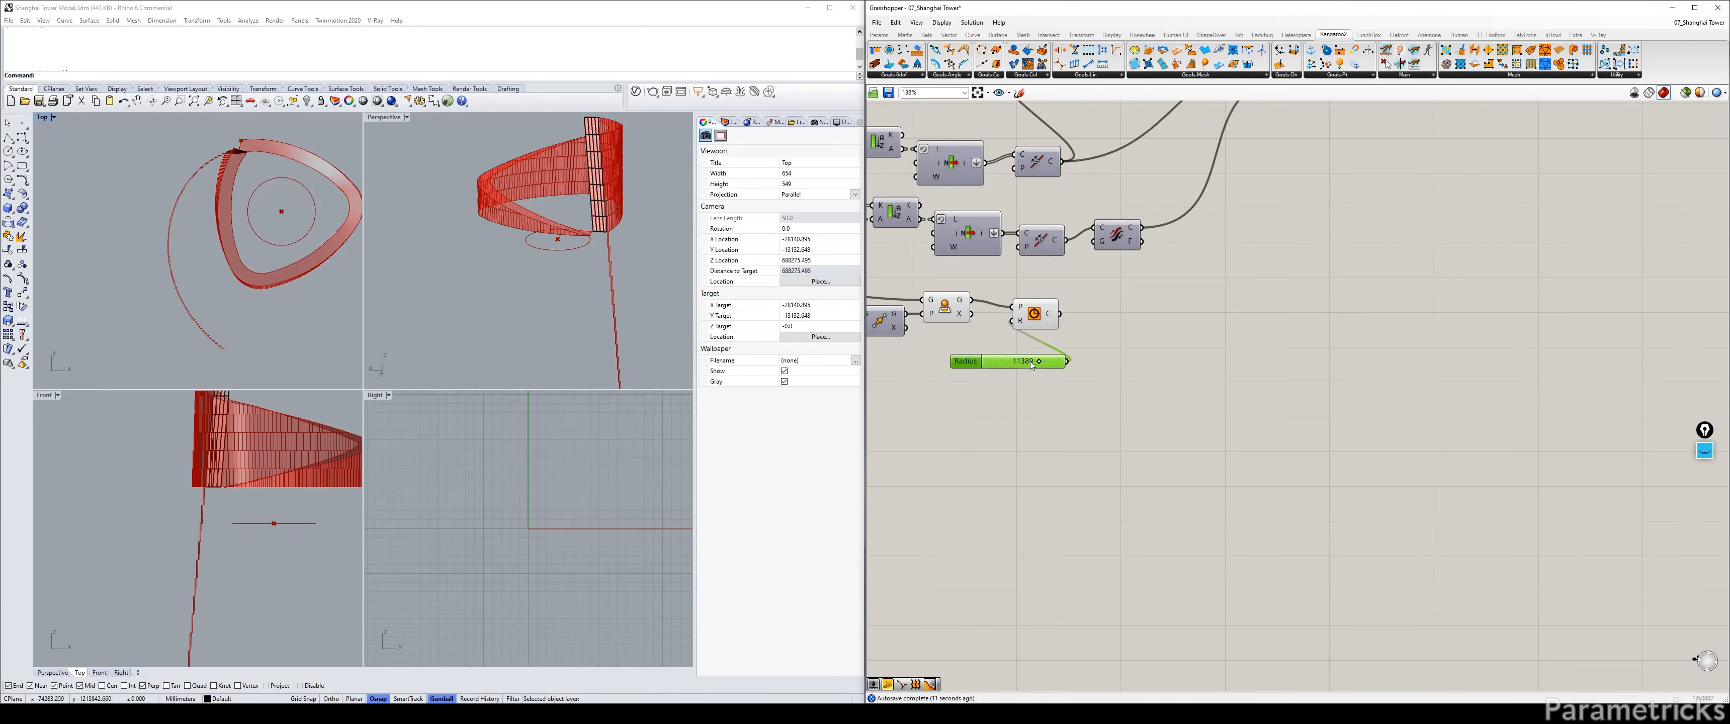
Set the Radius slider's value to 12000.
left_click_drag(1017, 363, 1606, 299)
scroll(1072, 344, "up", 3)
double_click(1168, 363)
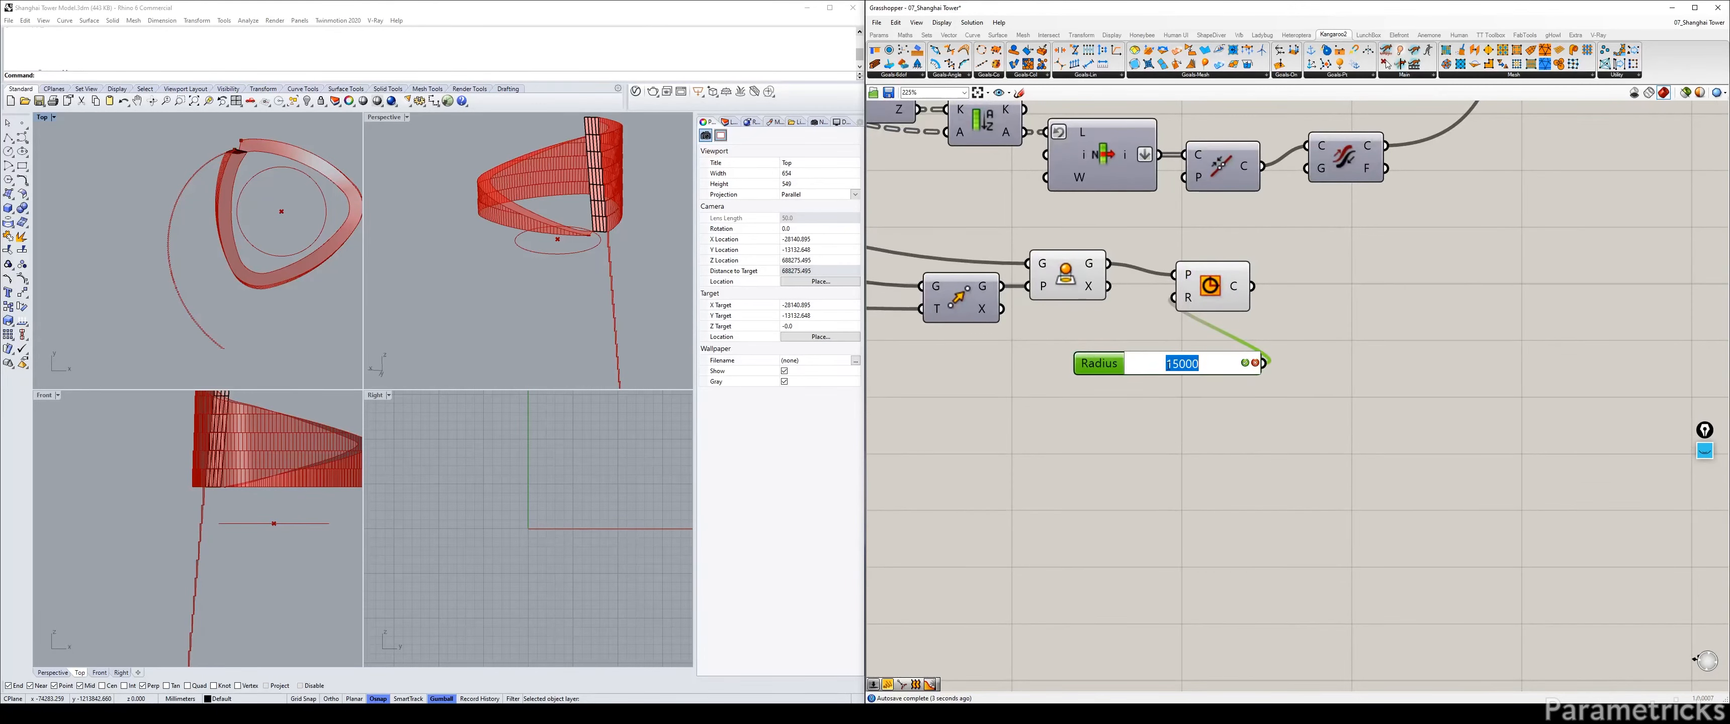
type("12000")
key("Return")
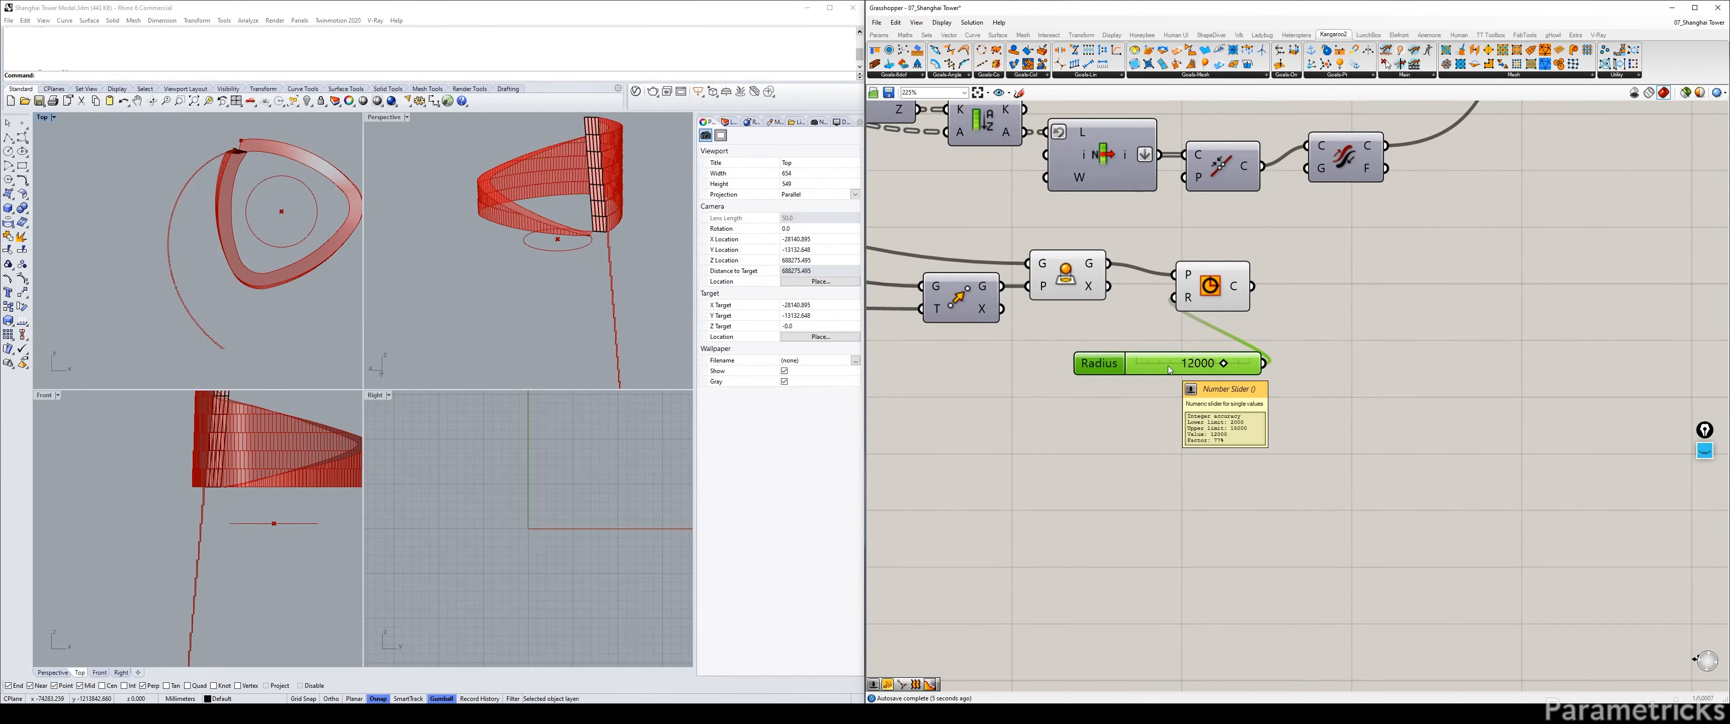
Move the Radius slider to the open canvas beneath the Unit Z component, and maximize the Perspective view.
scroll(1172, 371, "down", 4)
right_click_drag(1172, 370, 1387, 349)
left_click_drag(1364, 345, 1007, 358)
right_click_drag(1009, 357, 1198, 344)
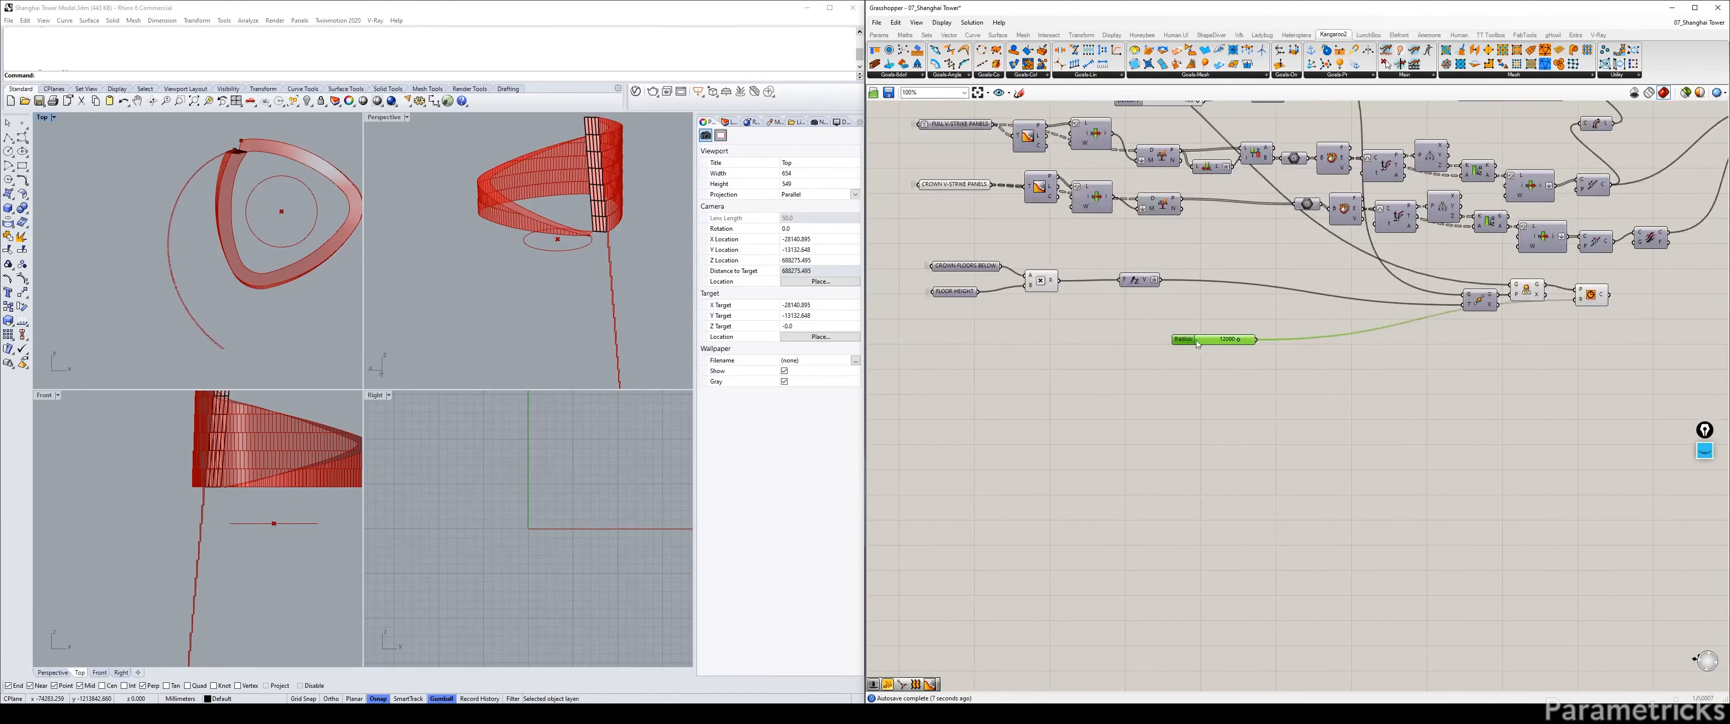
double_click(379, 119)
right_click_drag(482, 164, 531, 226)
Adjust the placement of the Move and Circle components, and set the Radius slider to 15000.
right_click_drag(1545, 303, 1279, 306)
scroll(1279, 306, "up", 2)
left_click_drag(1202, 304, 1187, 298)
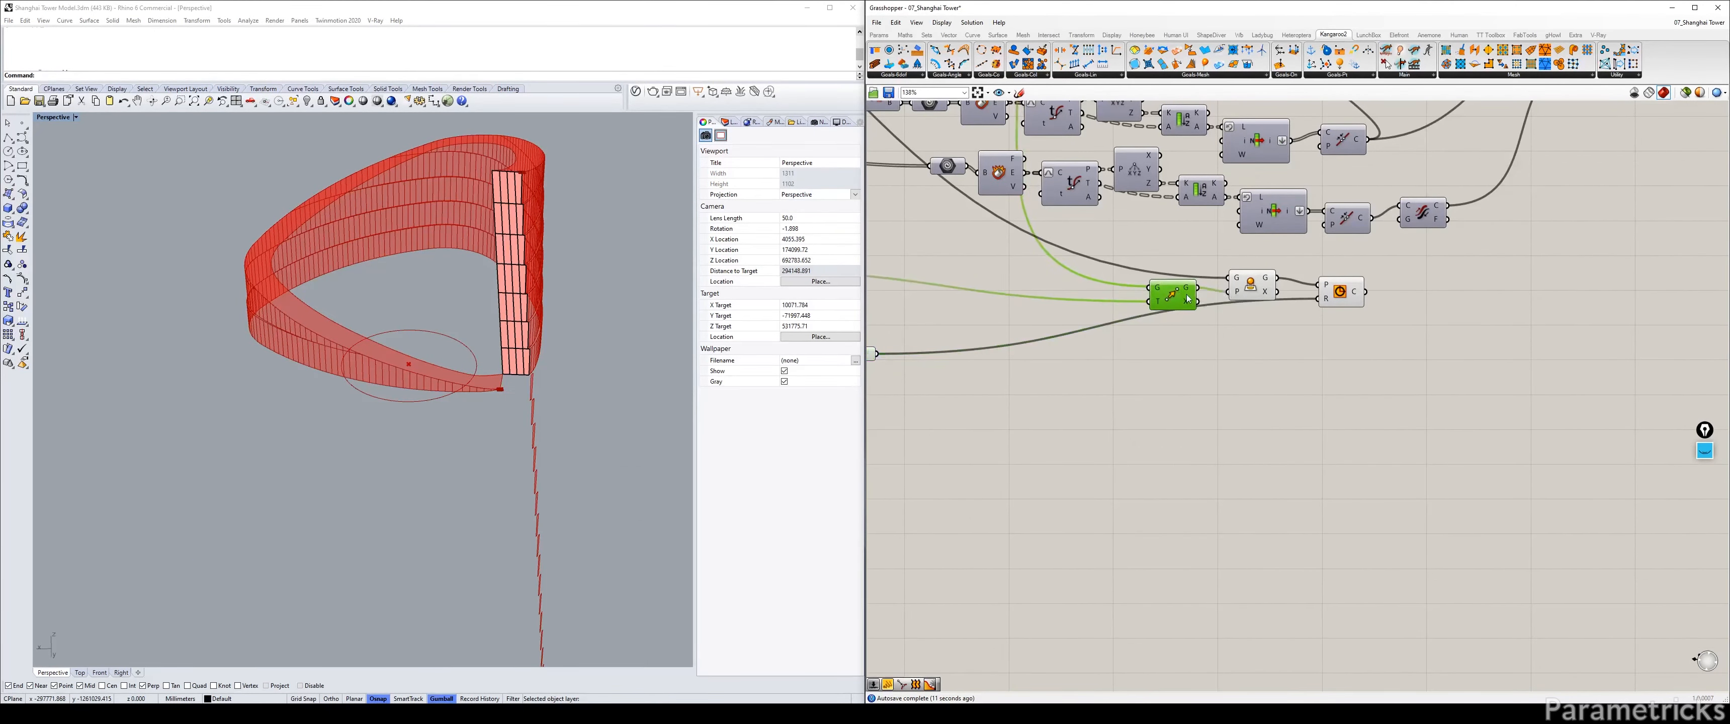
left_click_drag(1331, 298, 1331, 321)
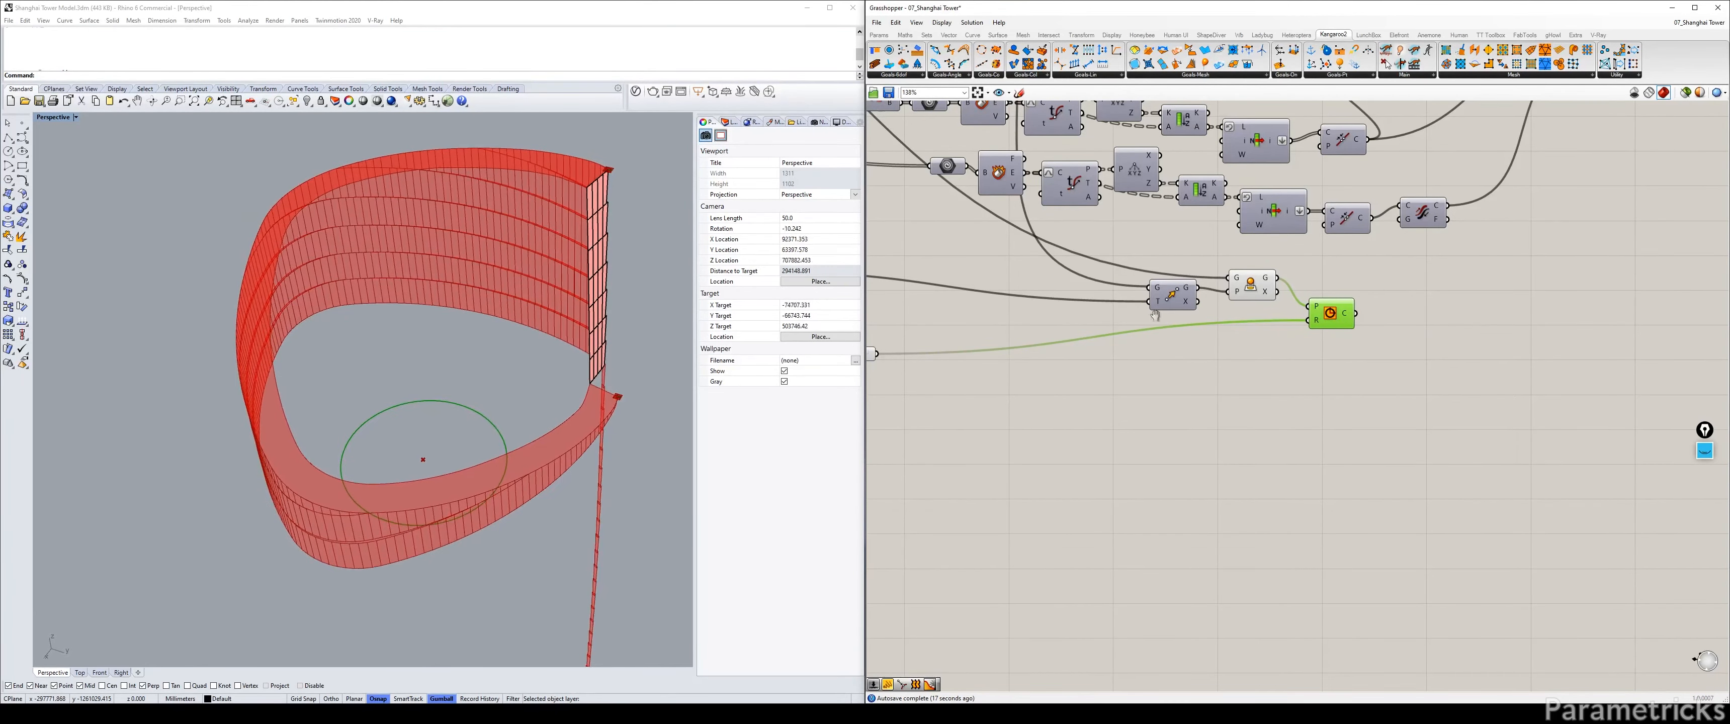
right_click_drag(1037, 368, 1222, 369)
left_click_drag(1039, 356, 1053, 355)
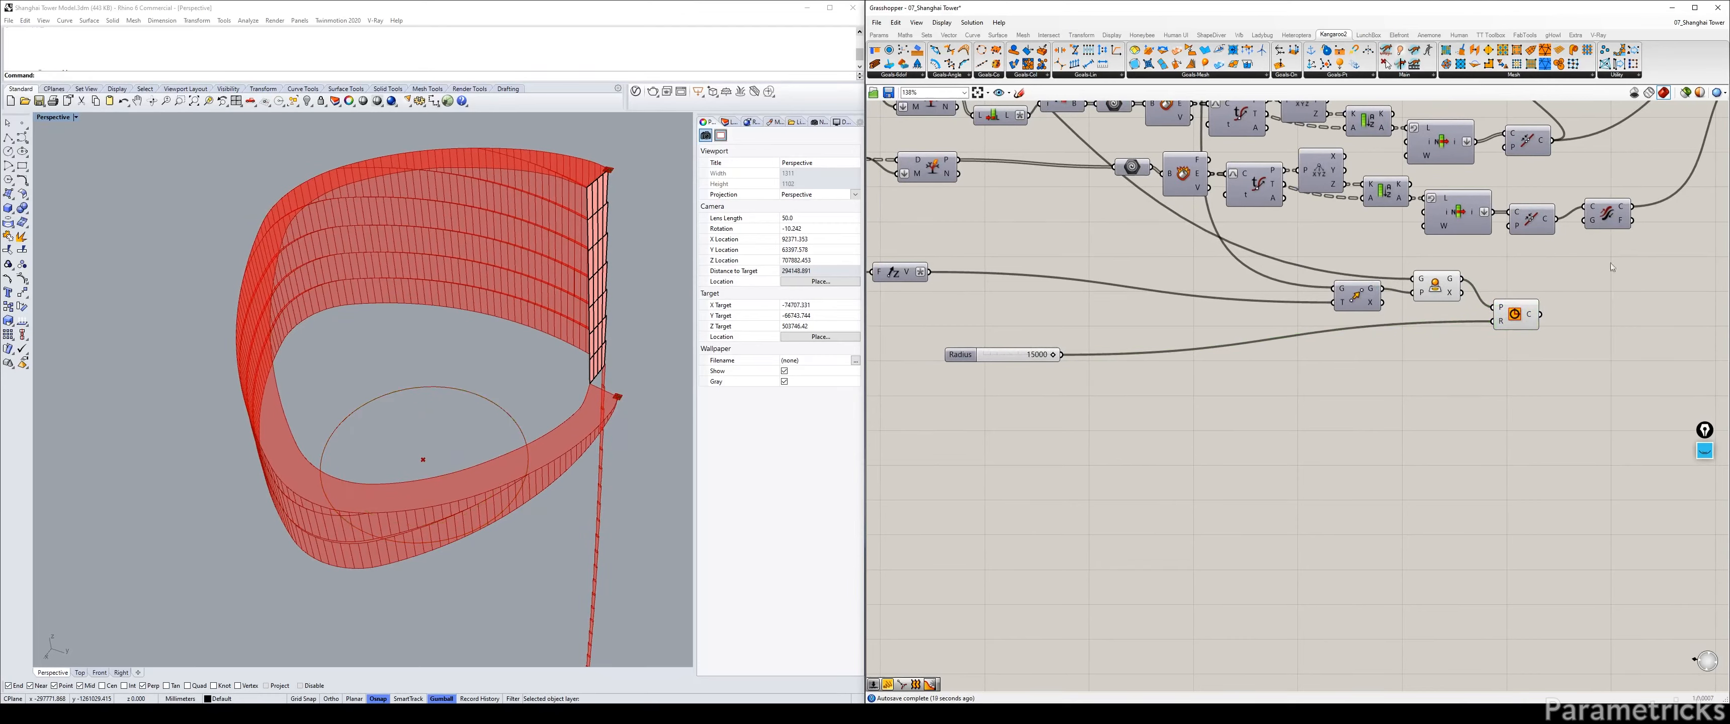
left_click(1704, 452)
left_click(1703, 483)
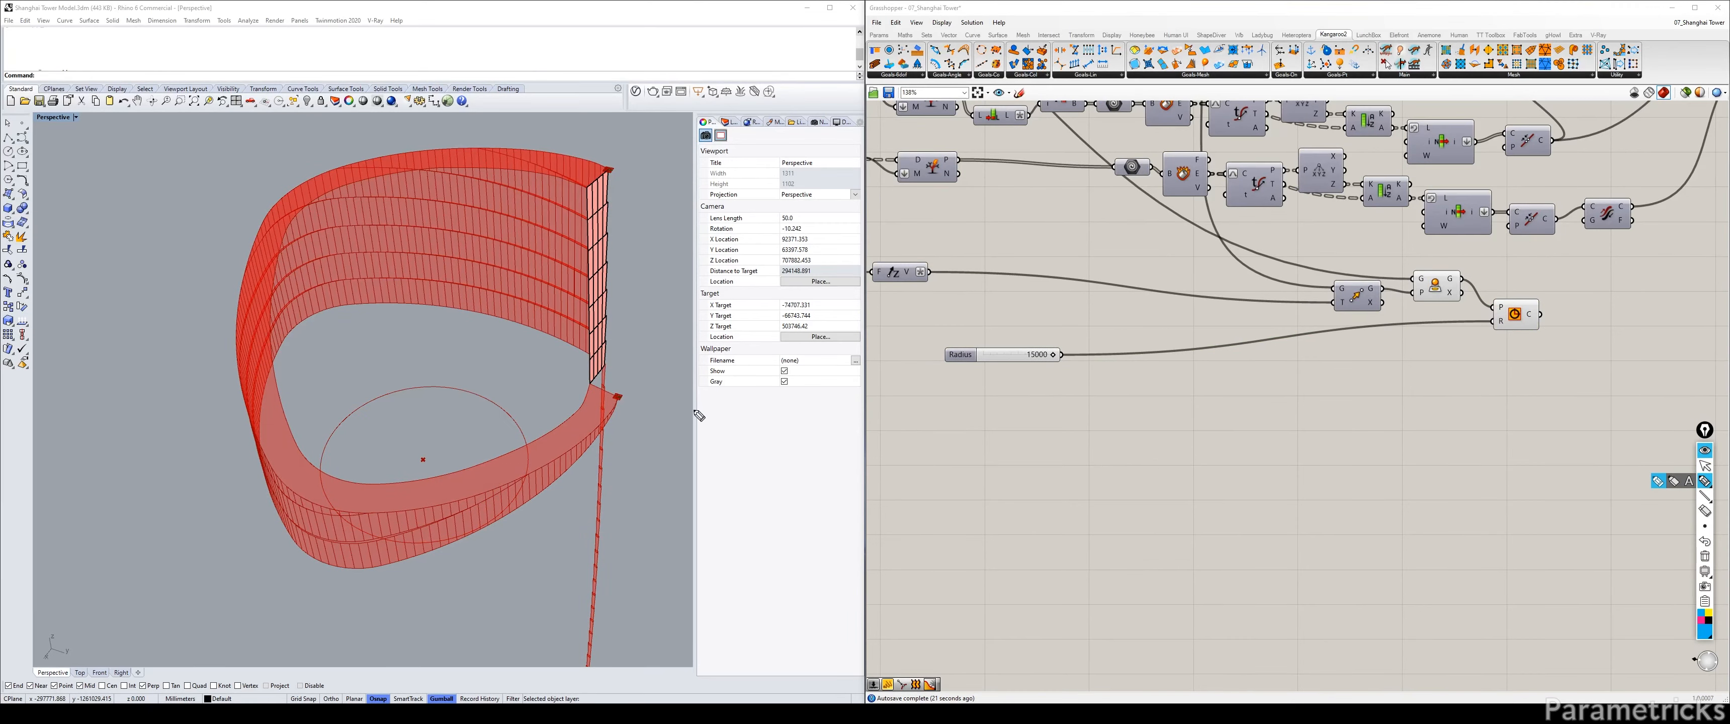
mouse_move(594, 386)
left_mouse_down()
mouse_move(531, 444)
mouse_move(593, 194)
left_mouse_up()
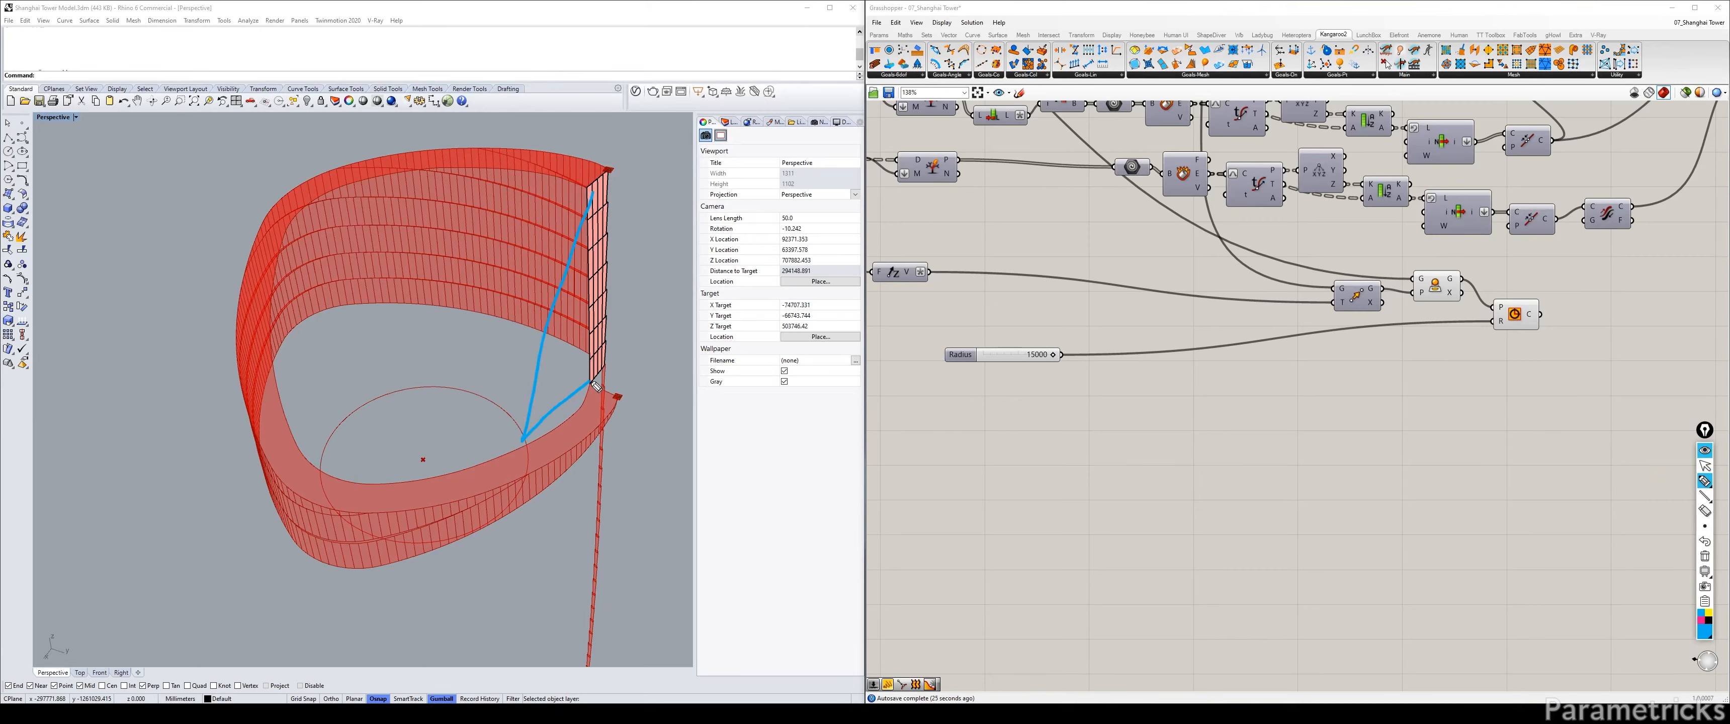
left_click_drag(591, 384, 530, 382)
left_click(1705, 557)
left_click(1706, 462)
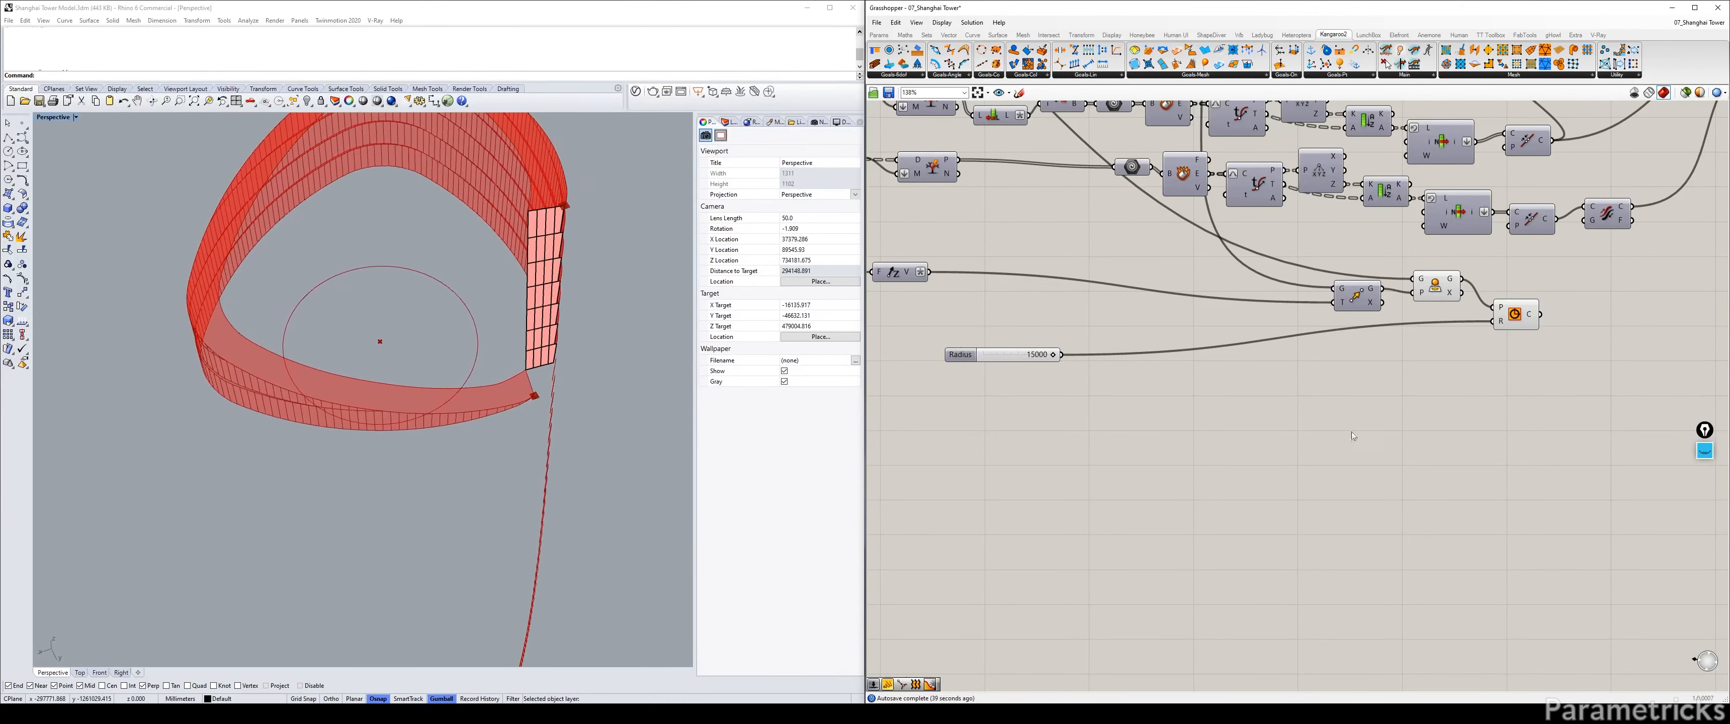
Examine which crown surface panels and brep components the crown branch uses, selecting them in the definition and model.
left_click(515, 209)
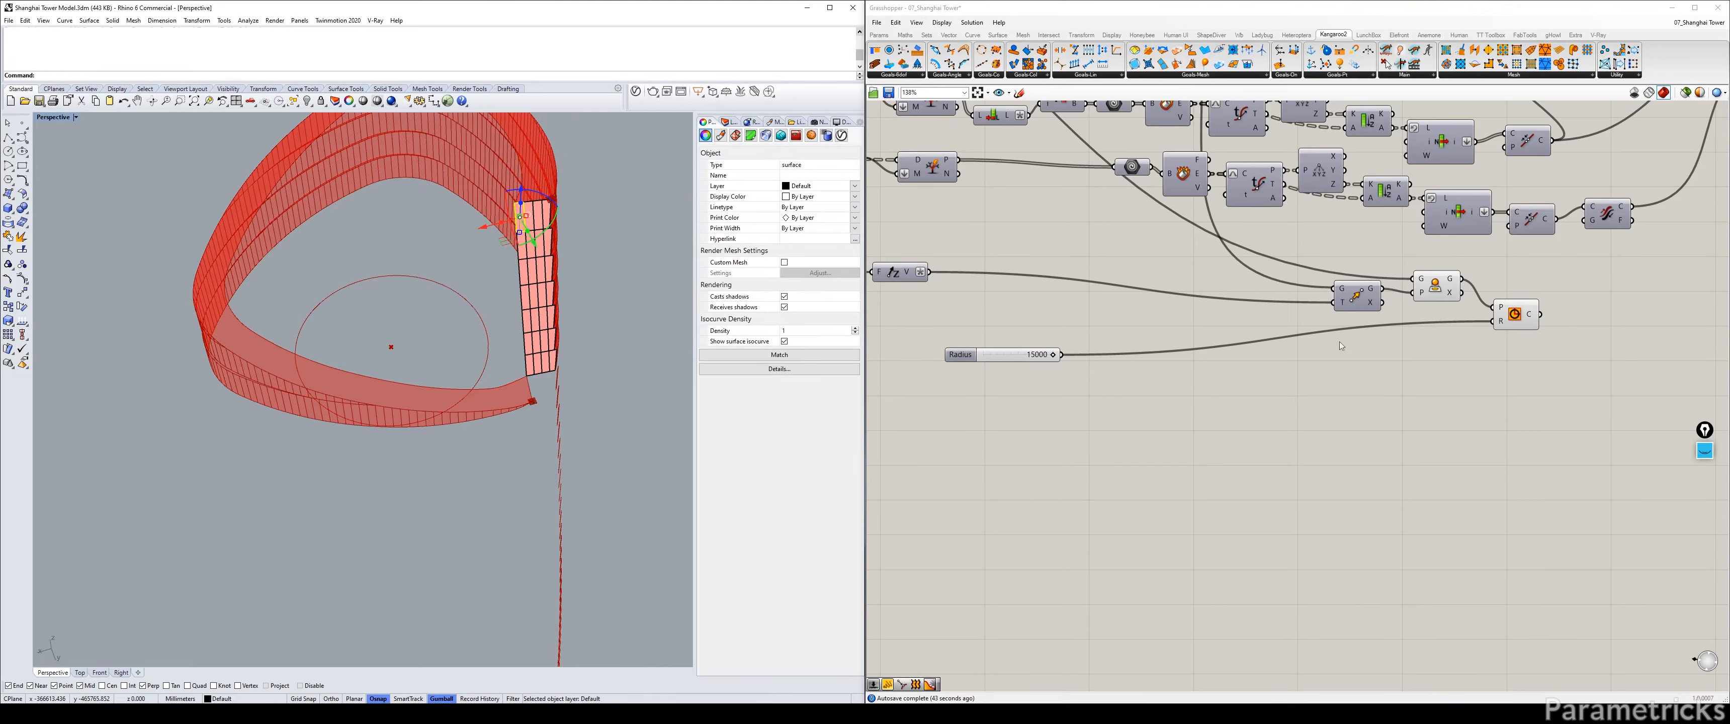
scroll(1336, 342, "down", 5)
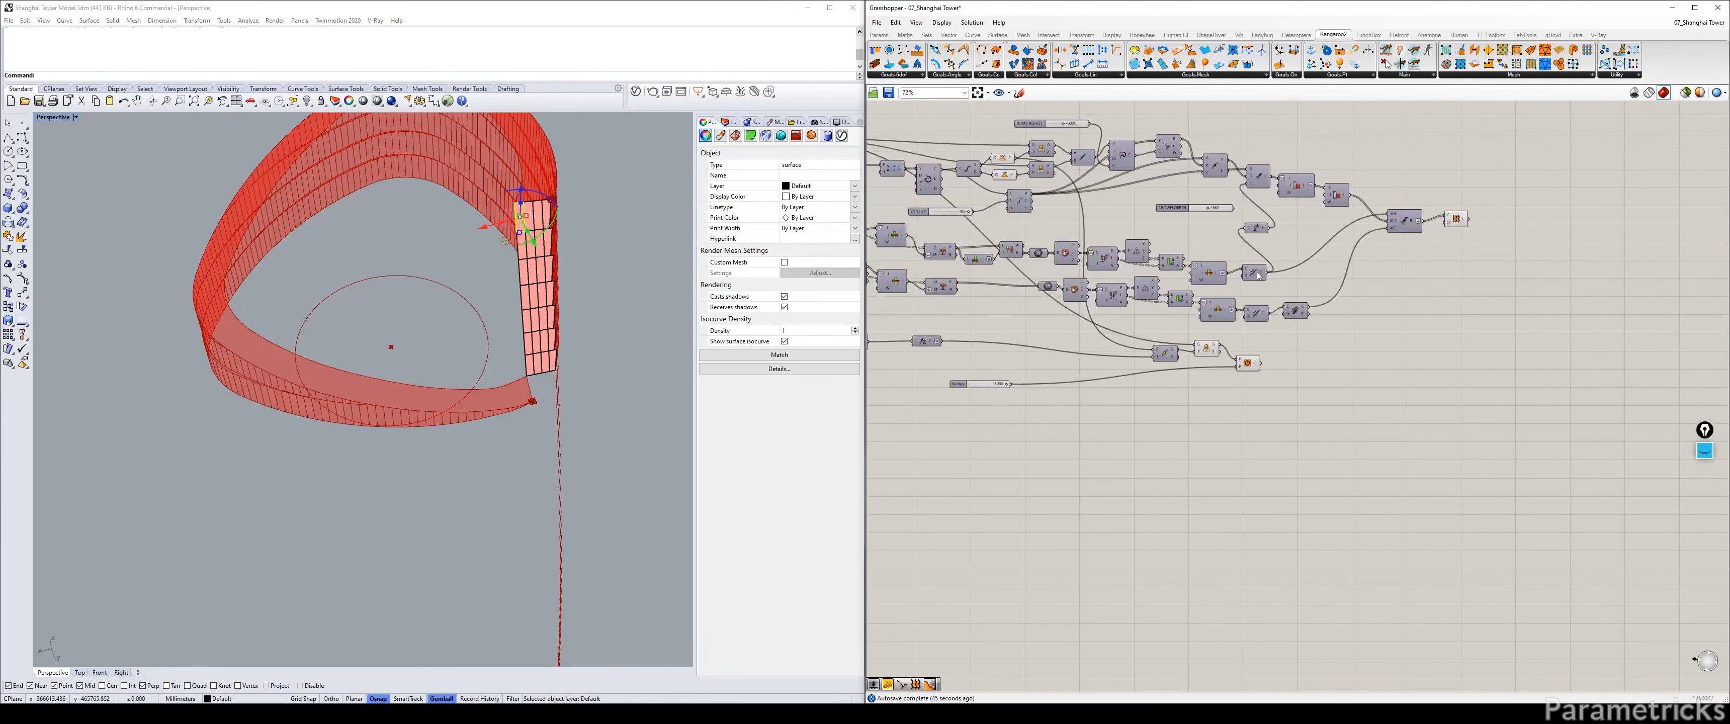
scroll(1258, 274, "up", 5)
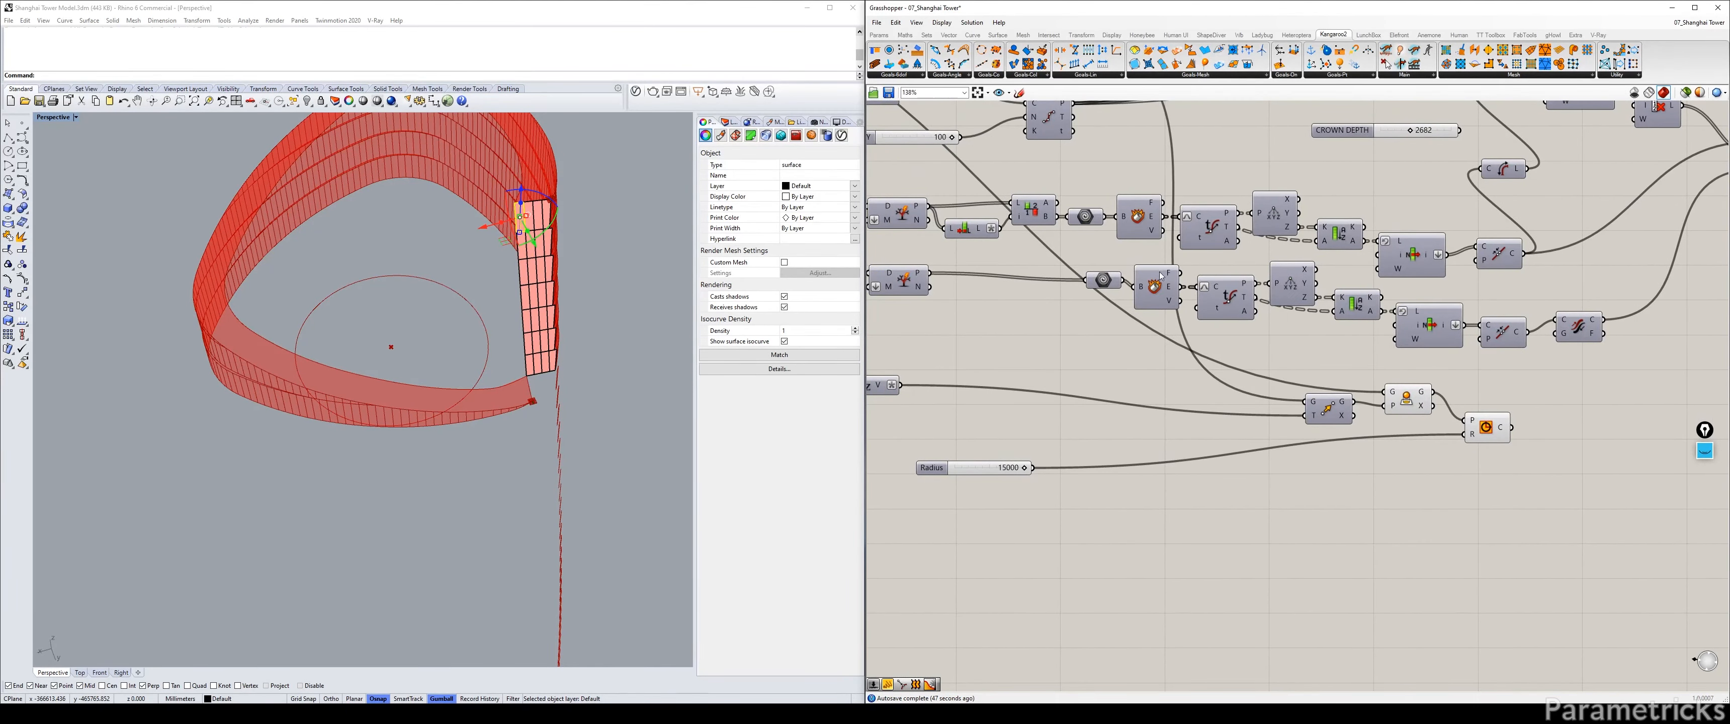
left_click(1160, 277)
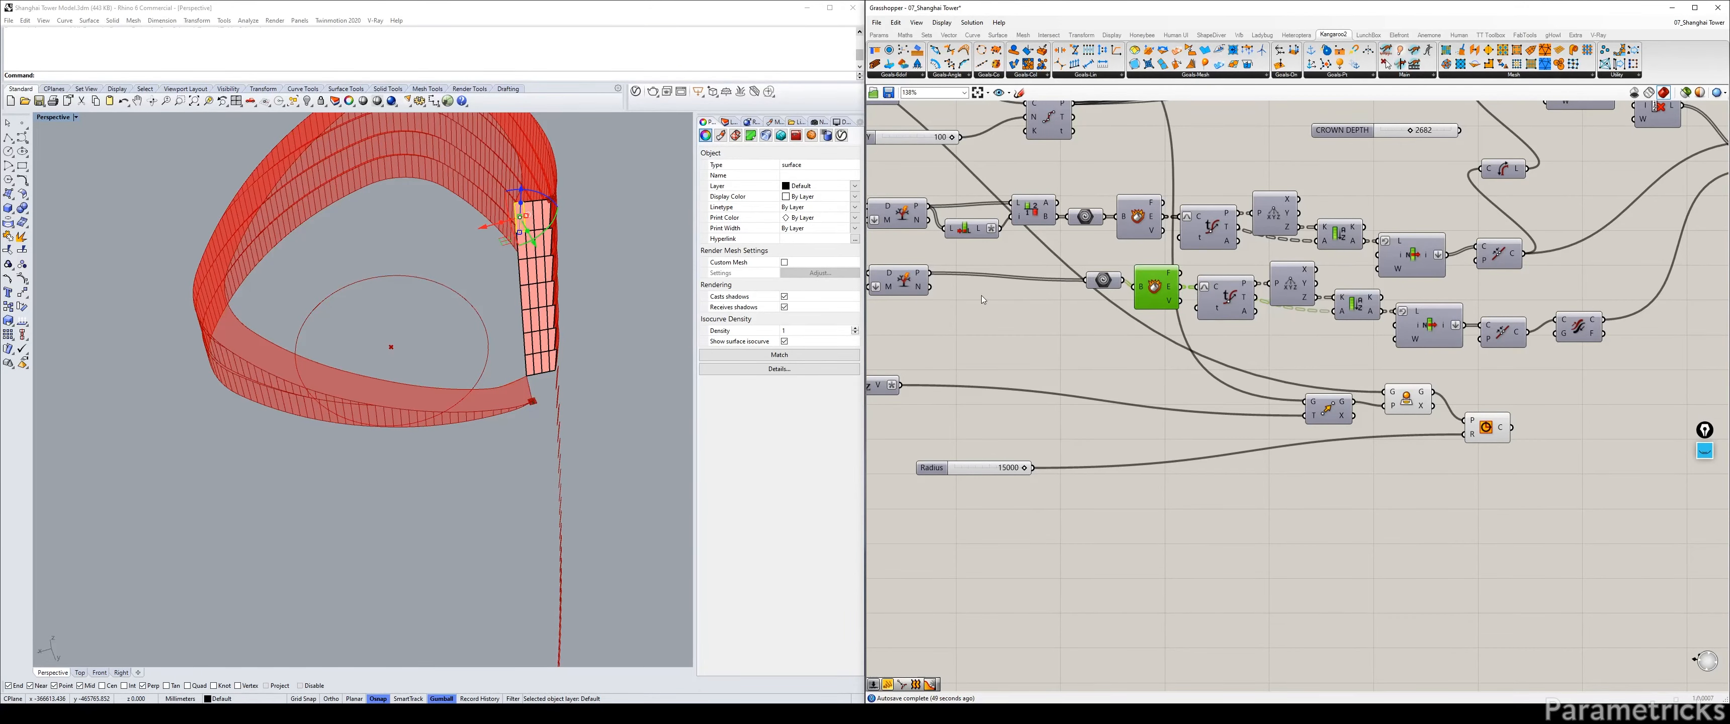
right_click_drag(983, 300, 1052, 293)
left_click(967, 272)
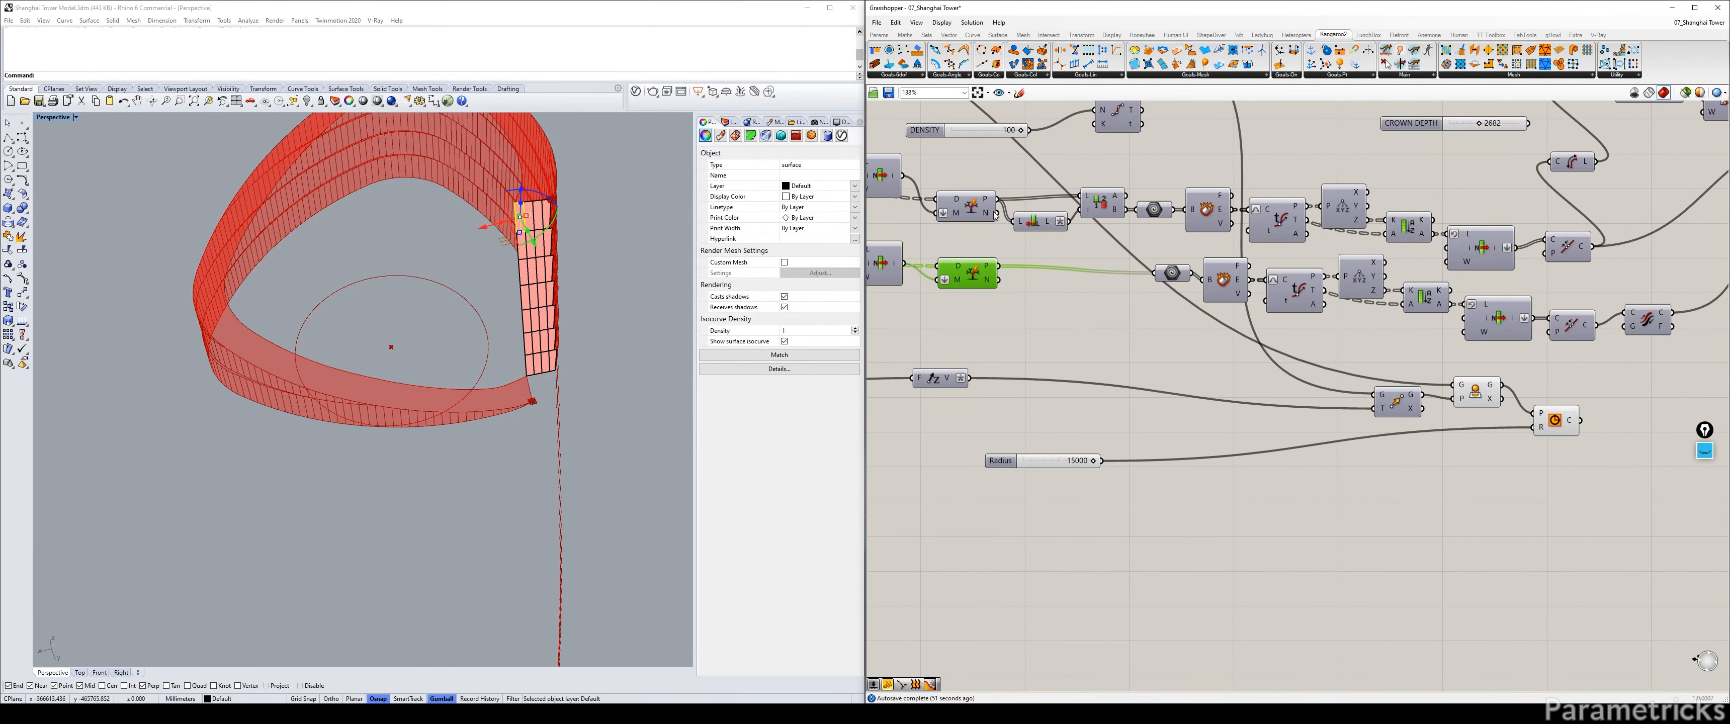
left_click(971, 208)
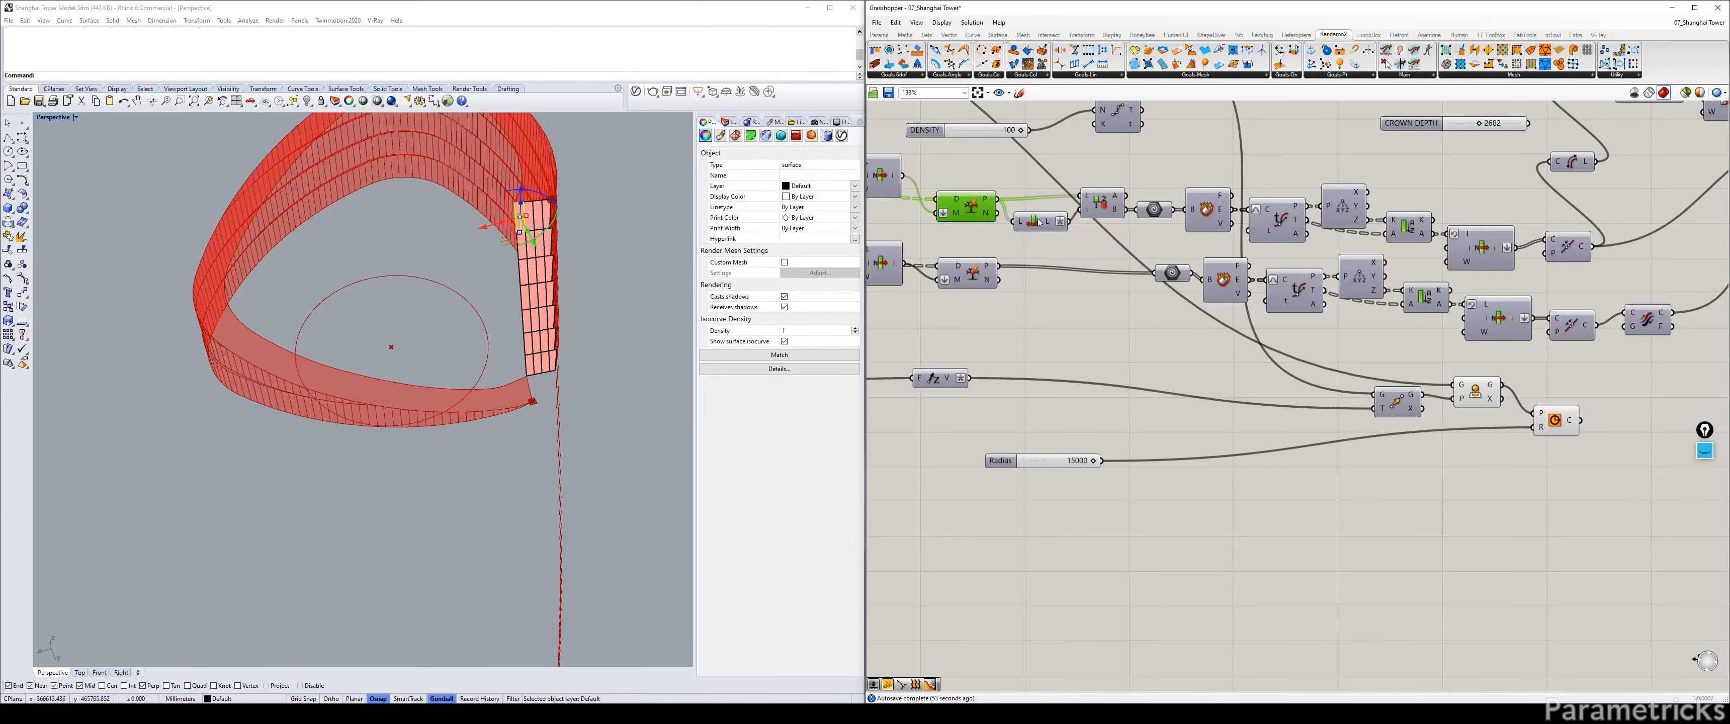
left_click(1295, 297)
left_click(1215, 282)
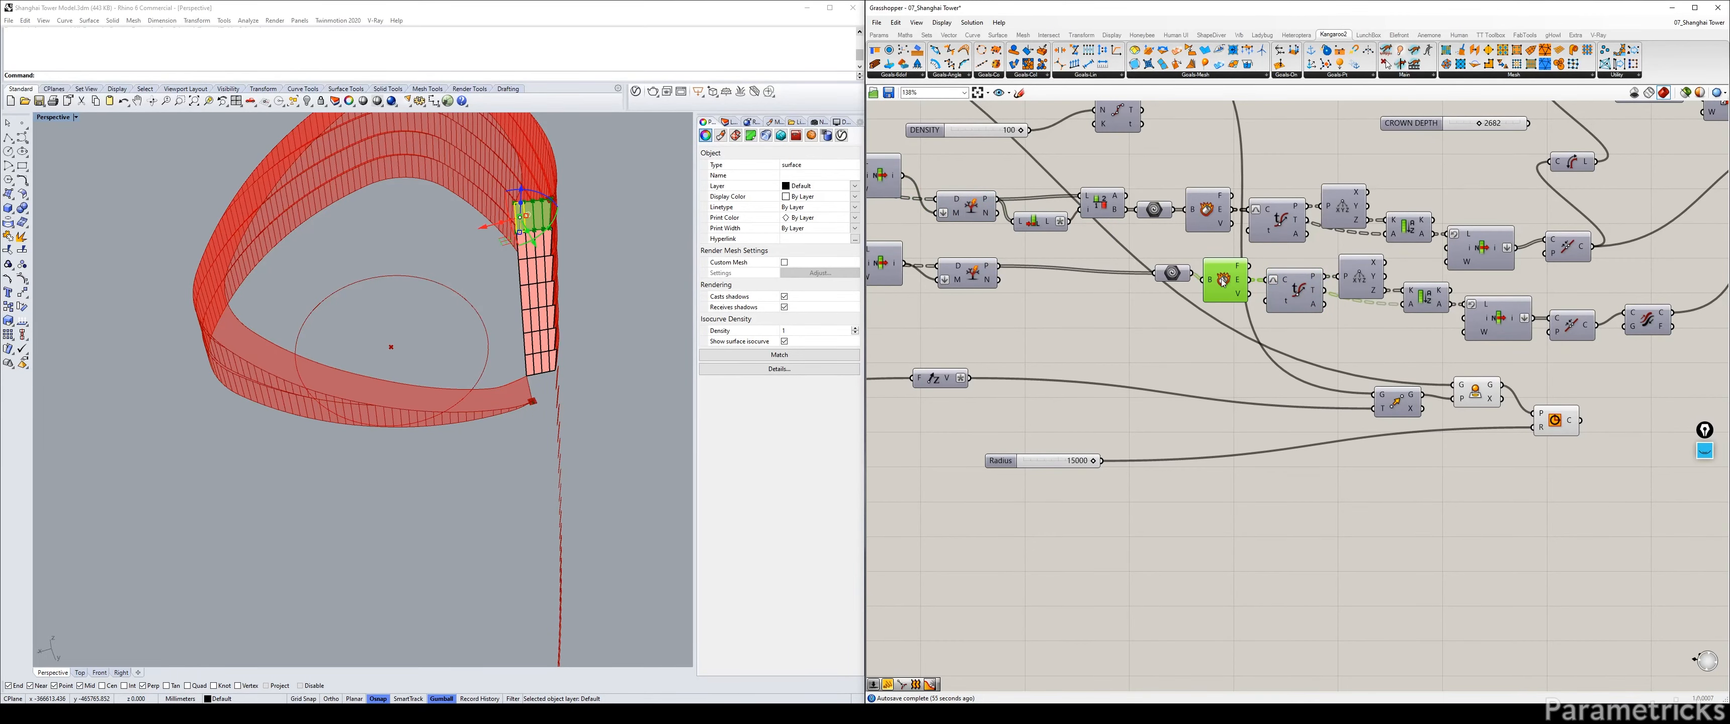
right_click_drag(977, 278, 1171, 268)
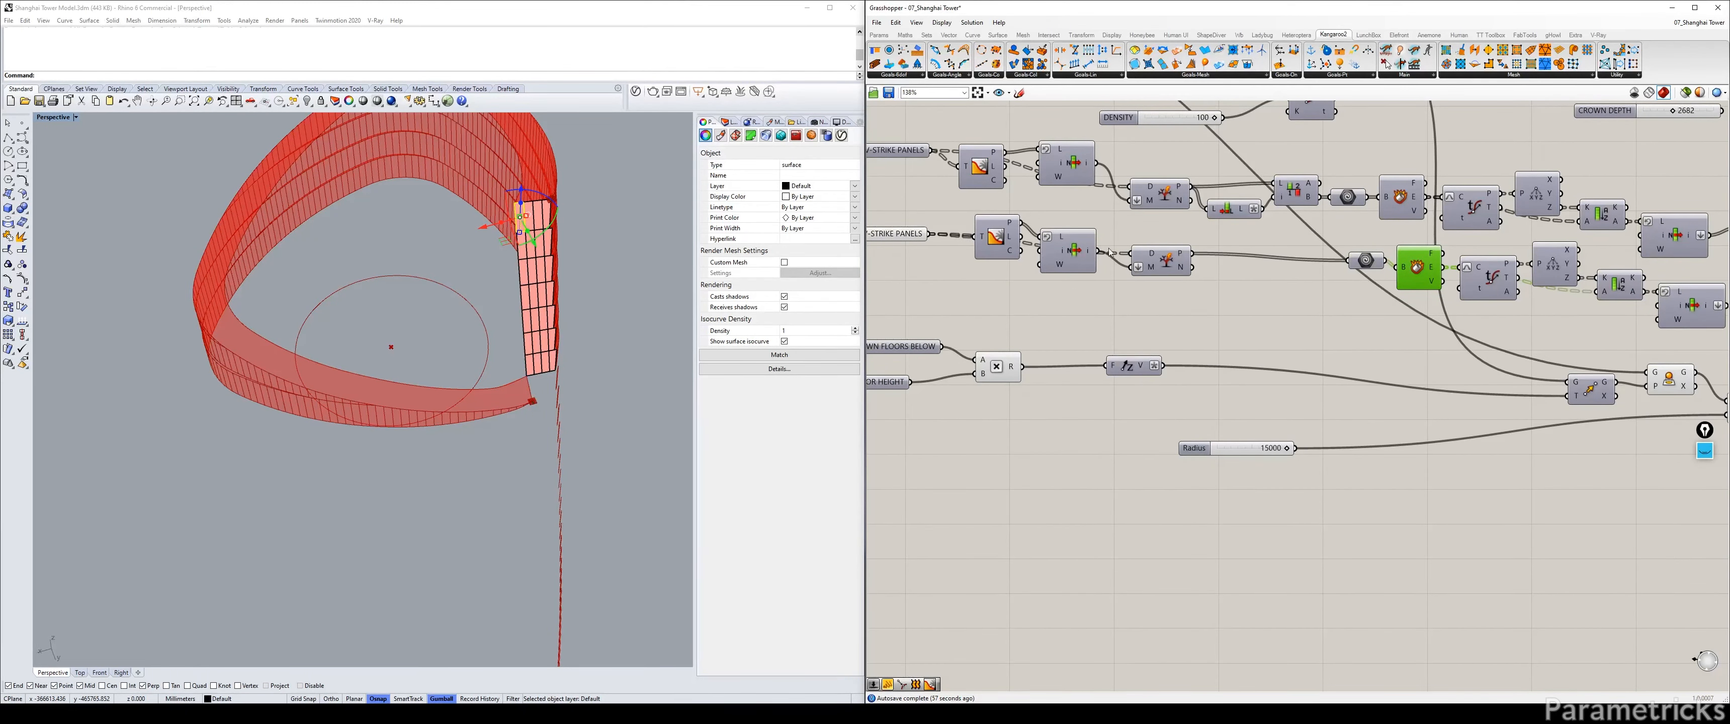
Inspect the geometry held in the CROWN V-STRIKE PANELS parameter and its data structure.
left_click(897, 233)
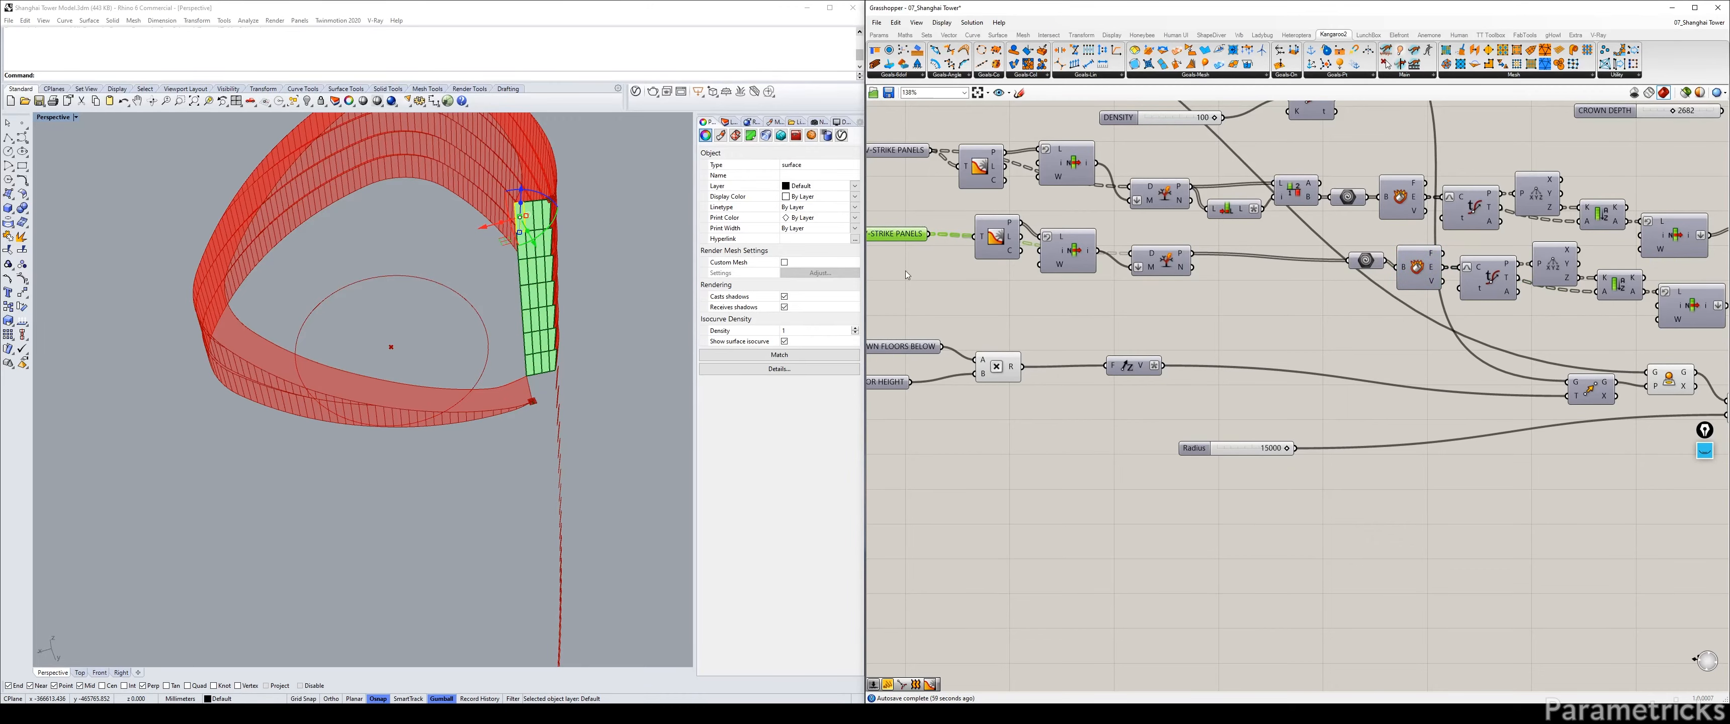
right_click_drag(905, 271, 1063, 268)
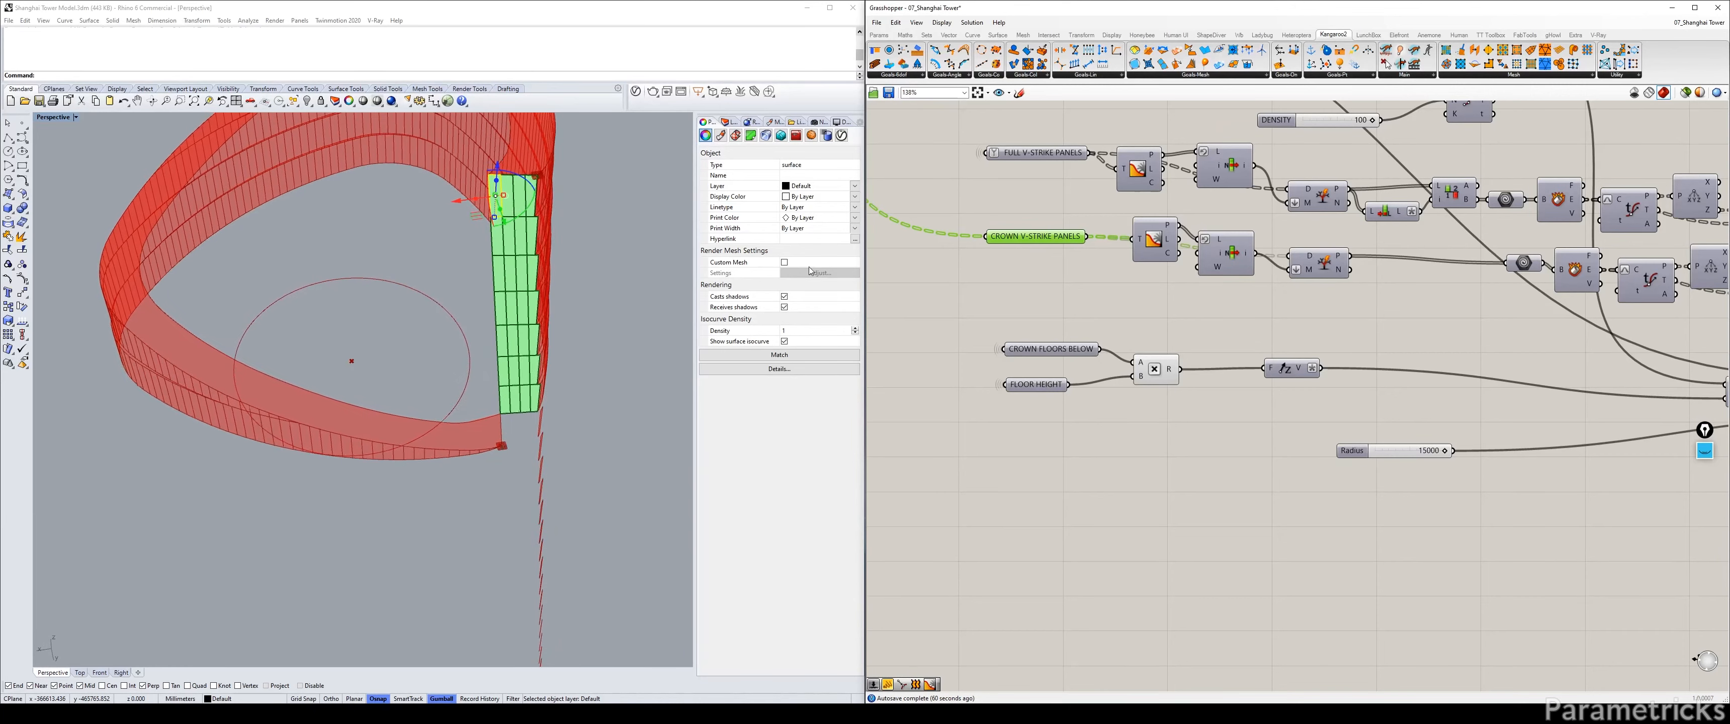
left_click(488, 187)
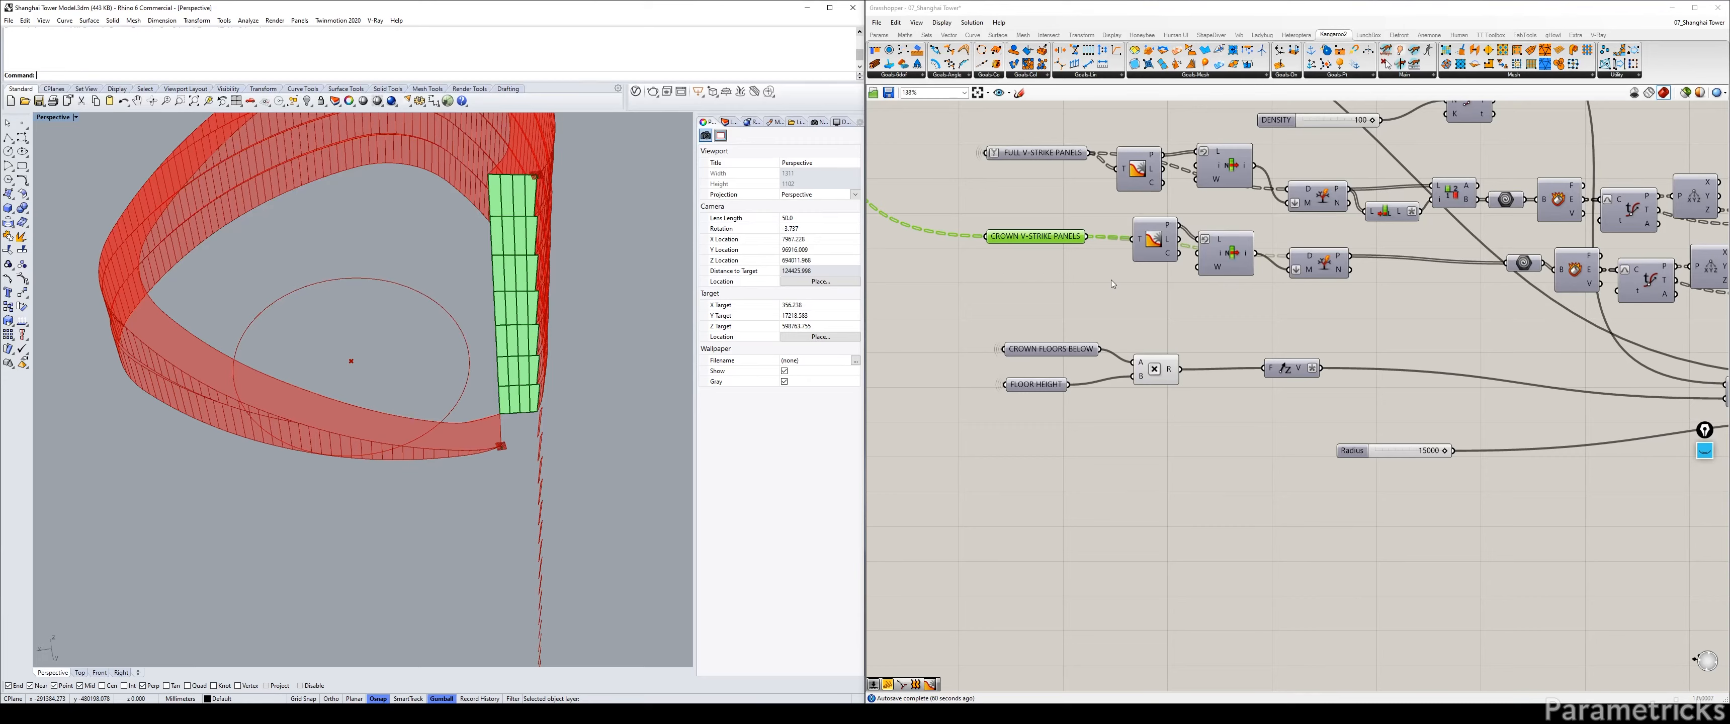
left_click(1055, 282)
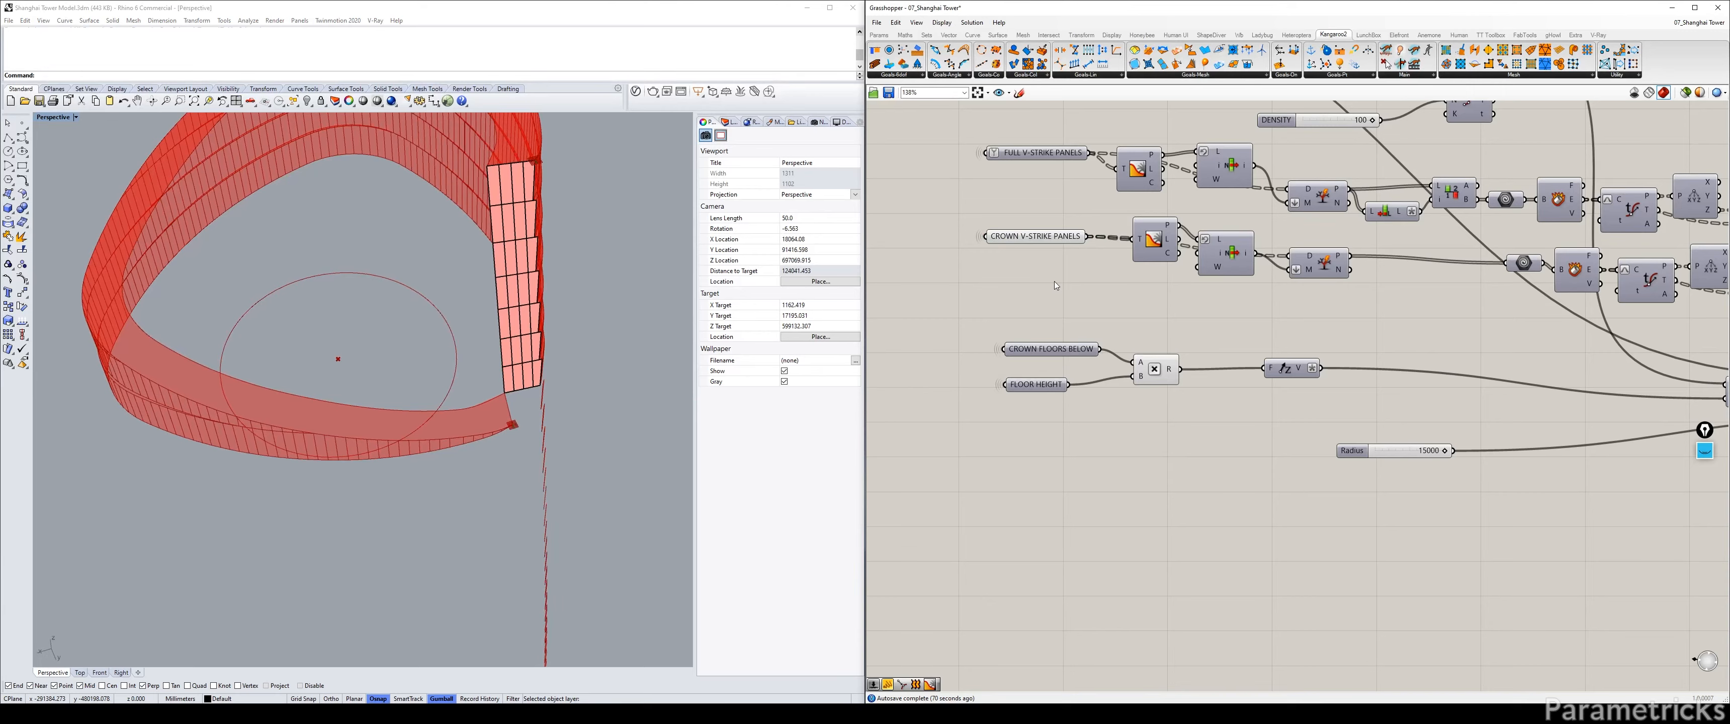
left_click(1045, 238)
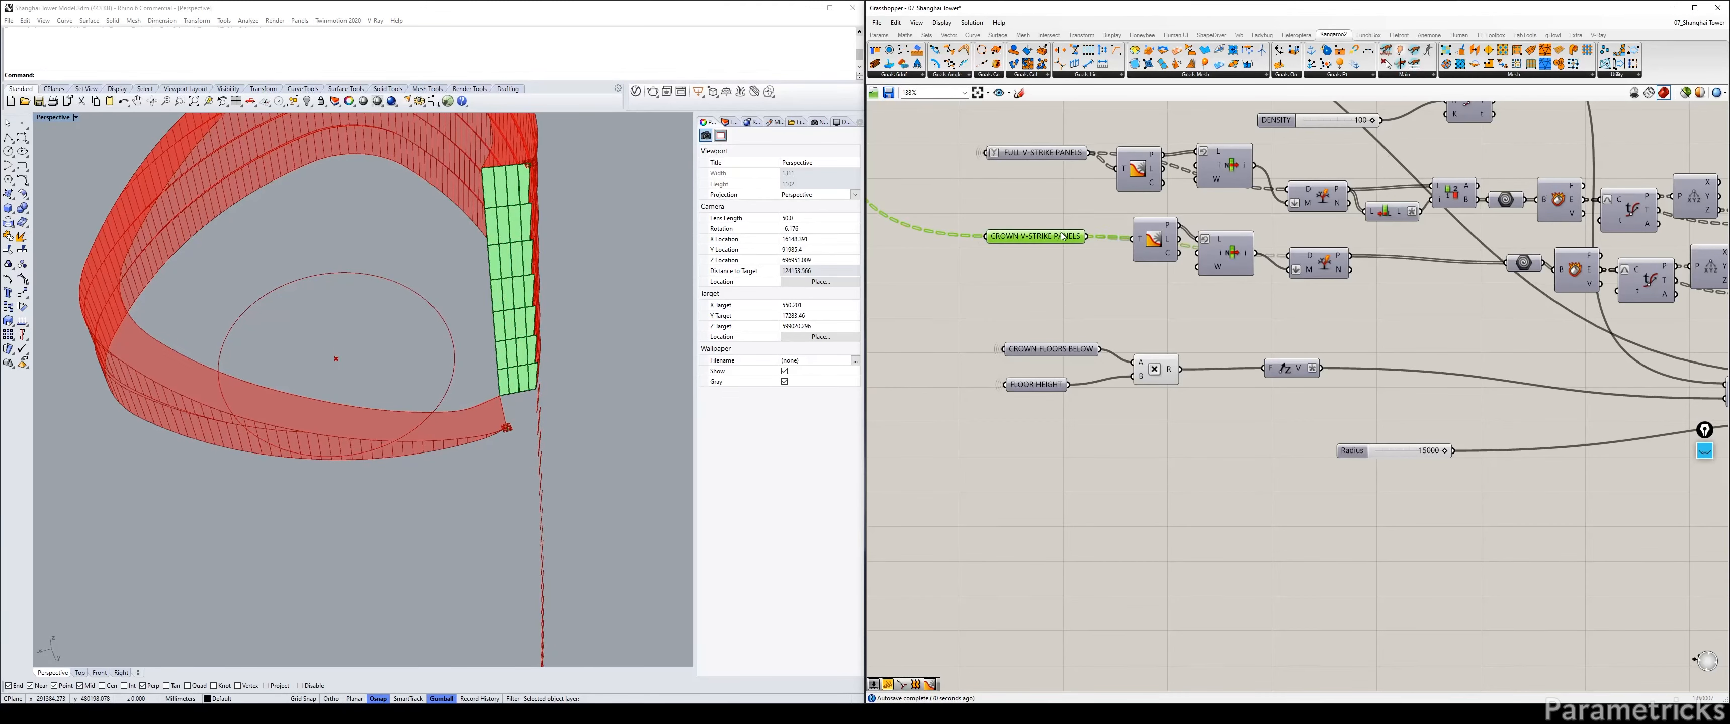
mouse_move(1060, 237)
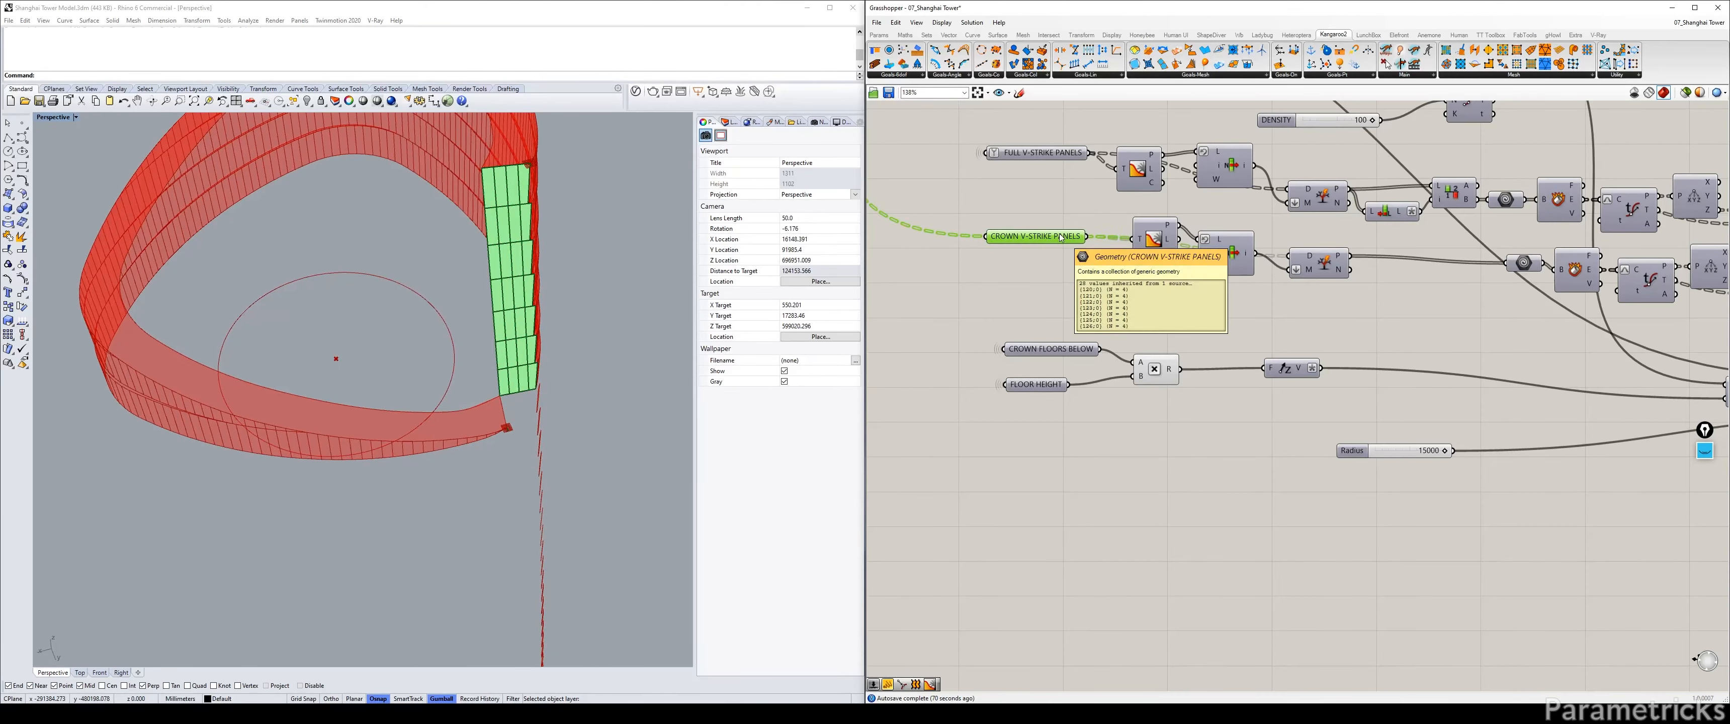
Add a List Item component fed by CROWN V-STRIKE PANELS and reverse its list input.
double_click(1051, 290)
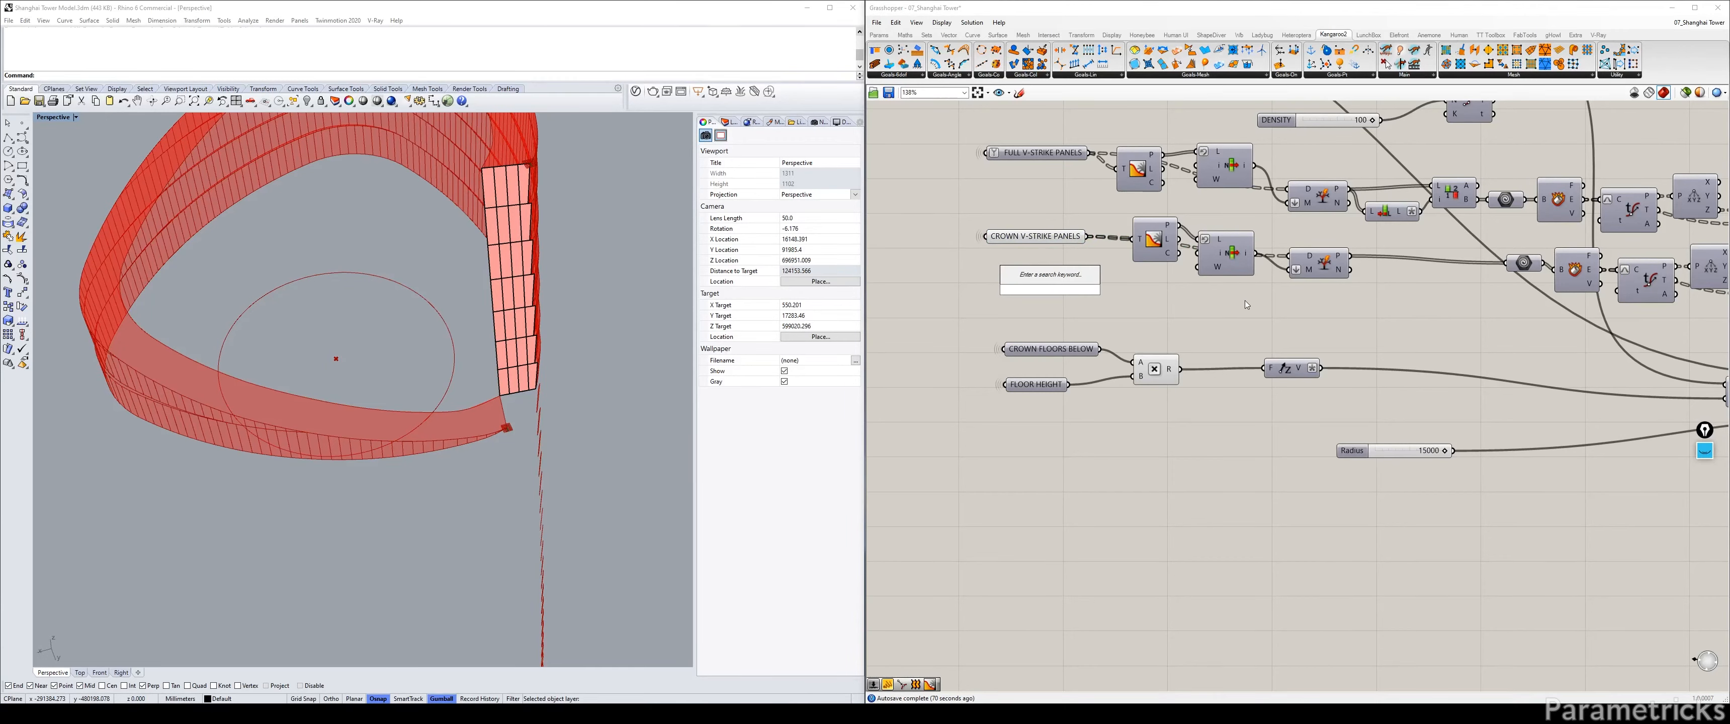
type("ITEM")
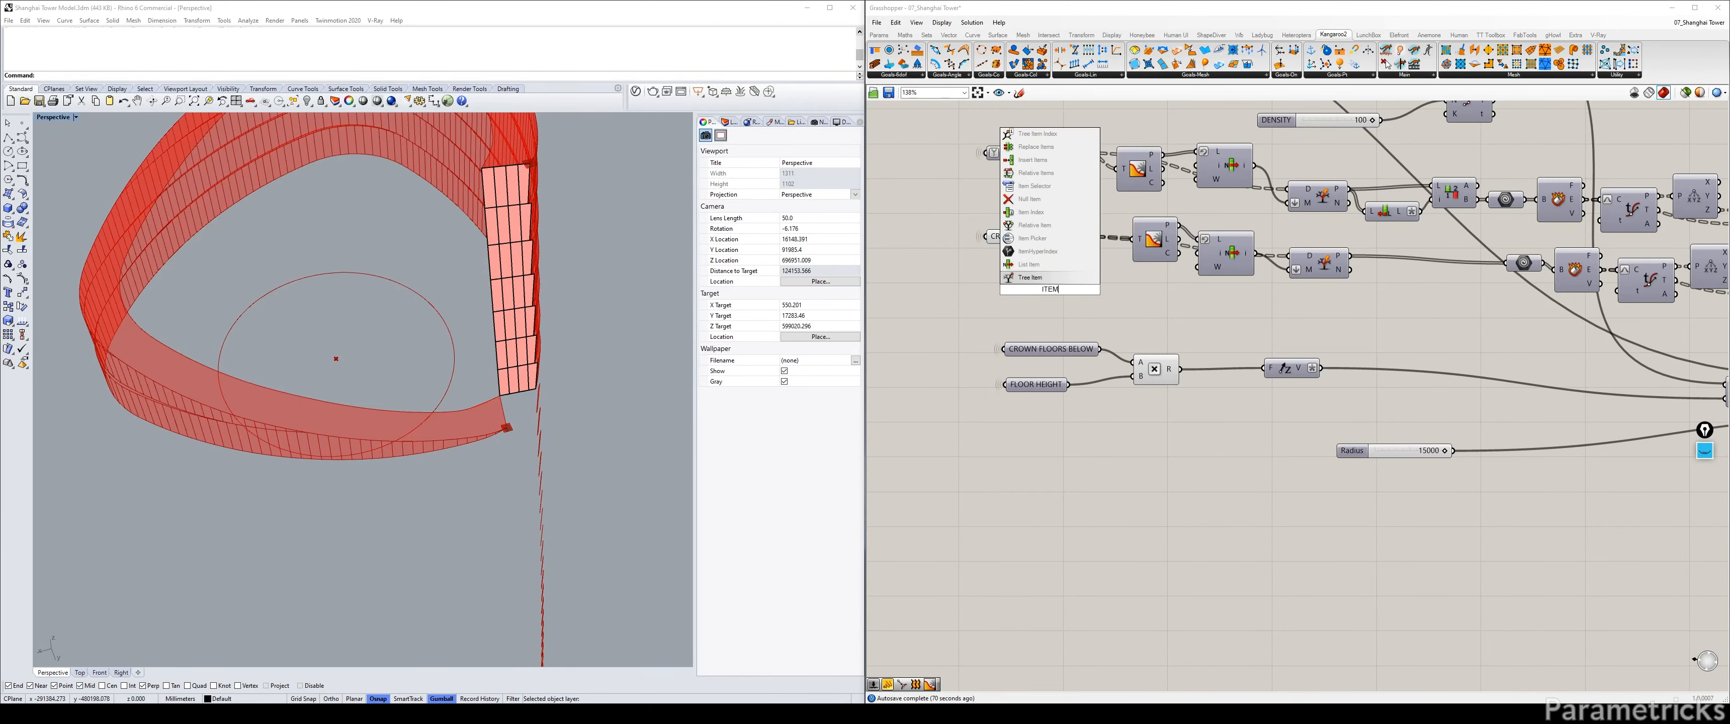
key("Up")
key("Return")
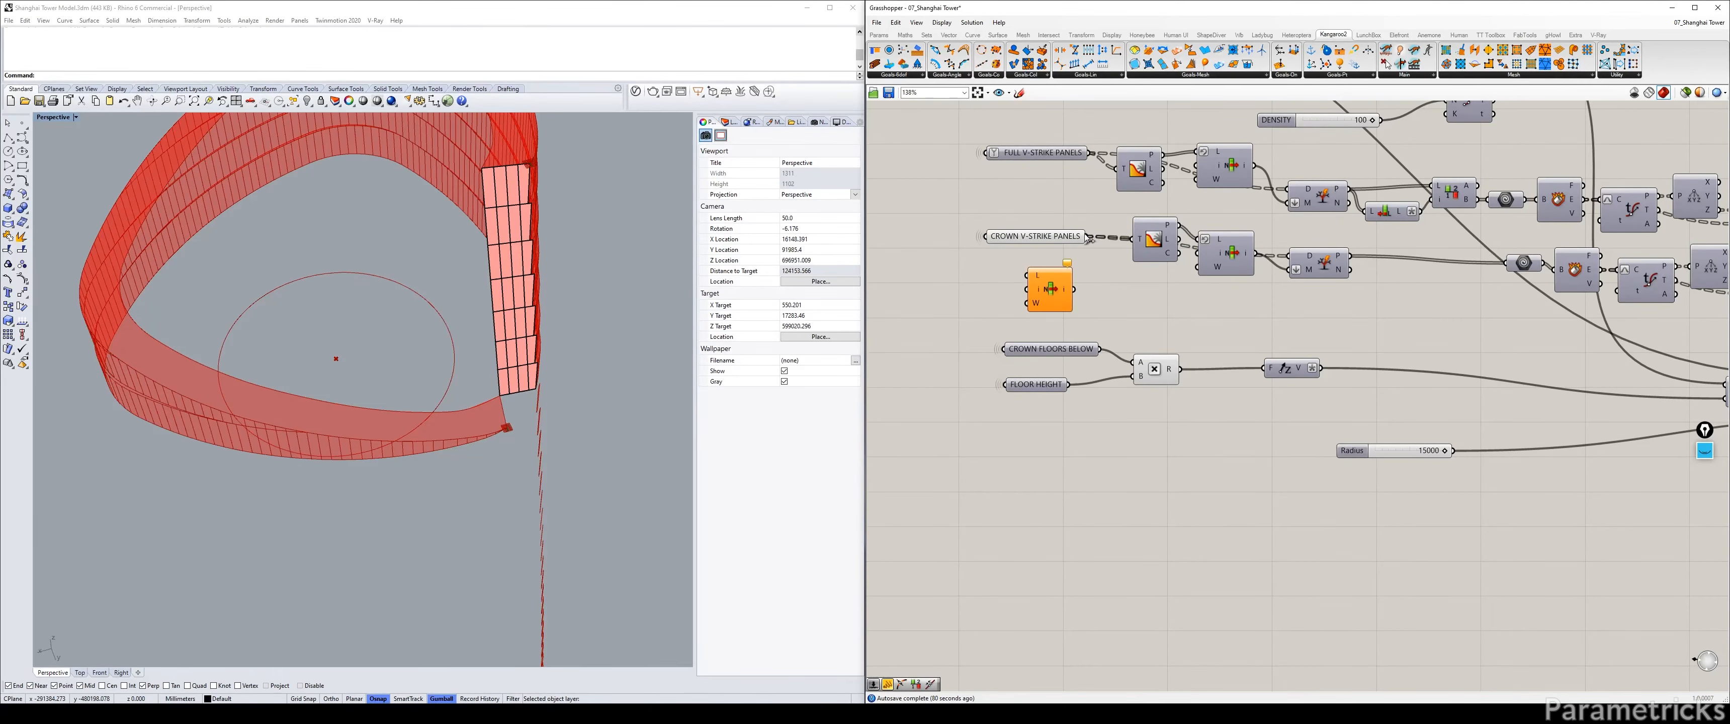
left_click_drag(1088, 239, 1165, 291)
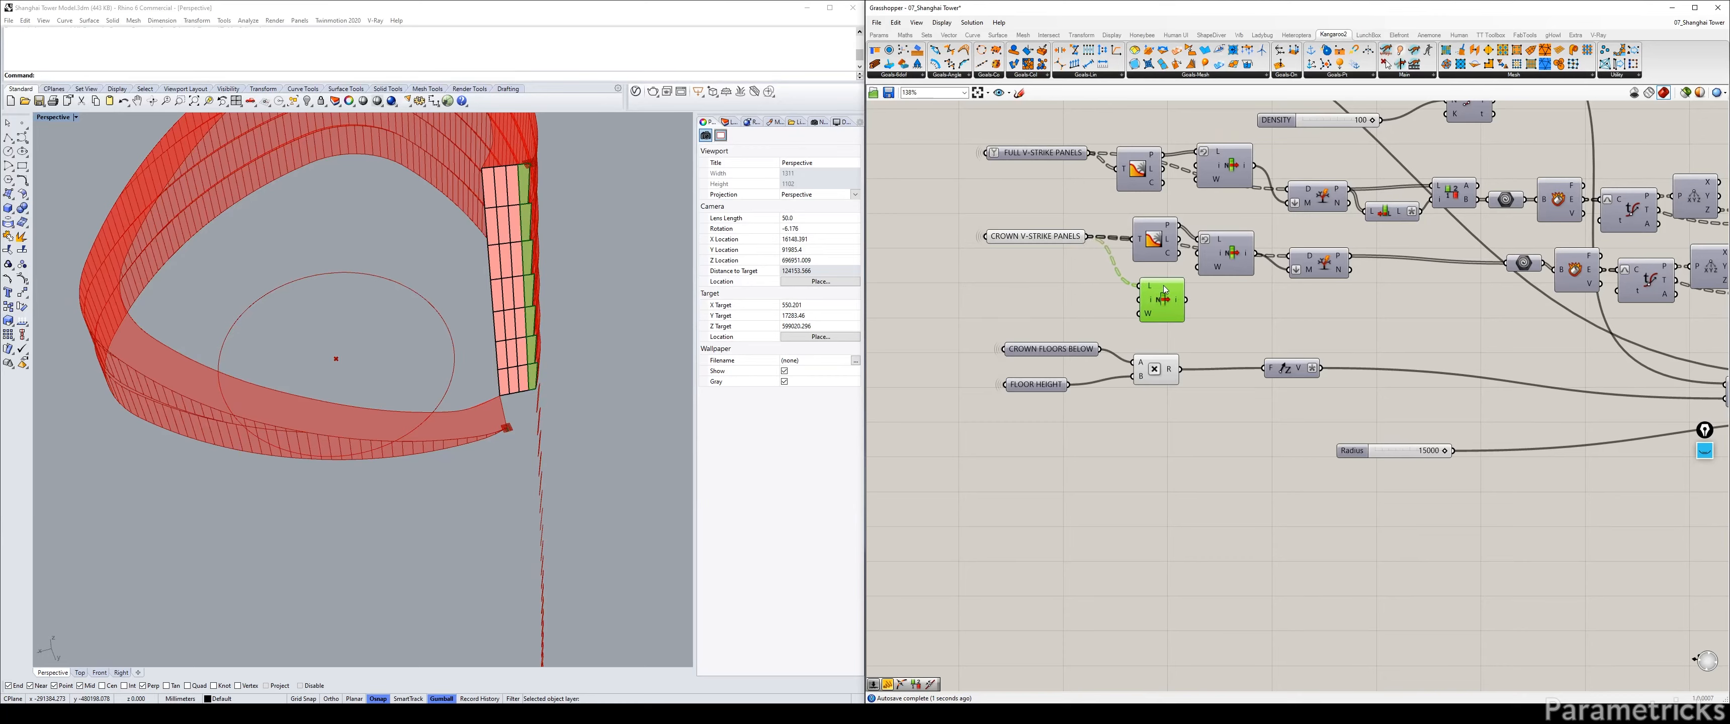
right_click(1149, 290)
left_click(1209, 373)
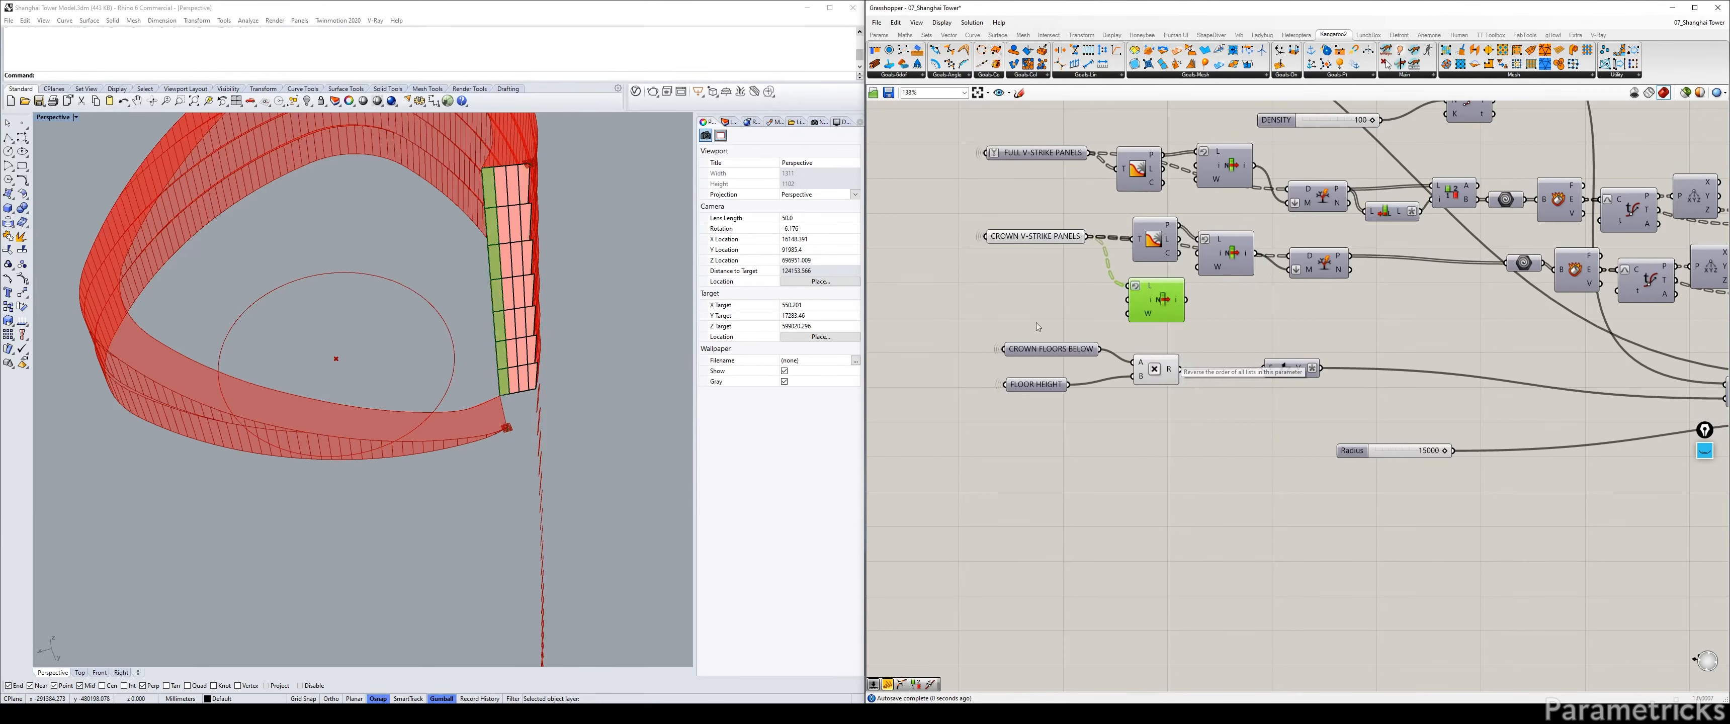
left_click_drag(1157, 310, 1211, 318)
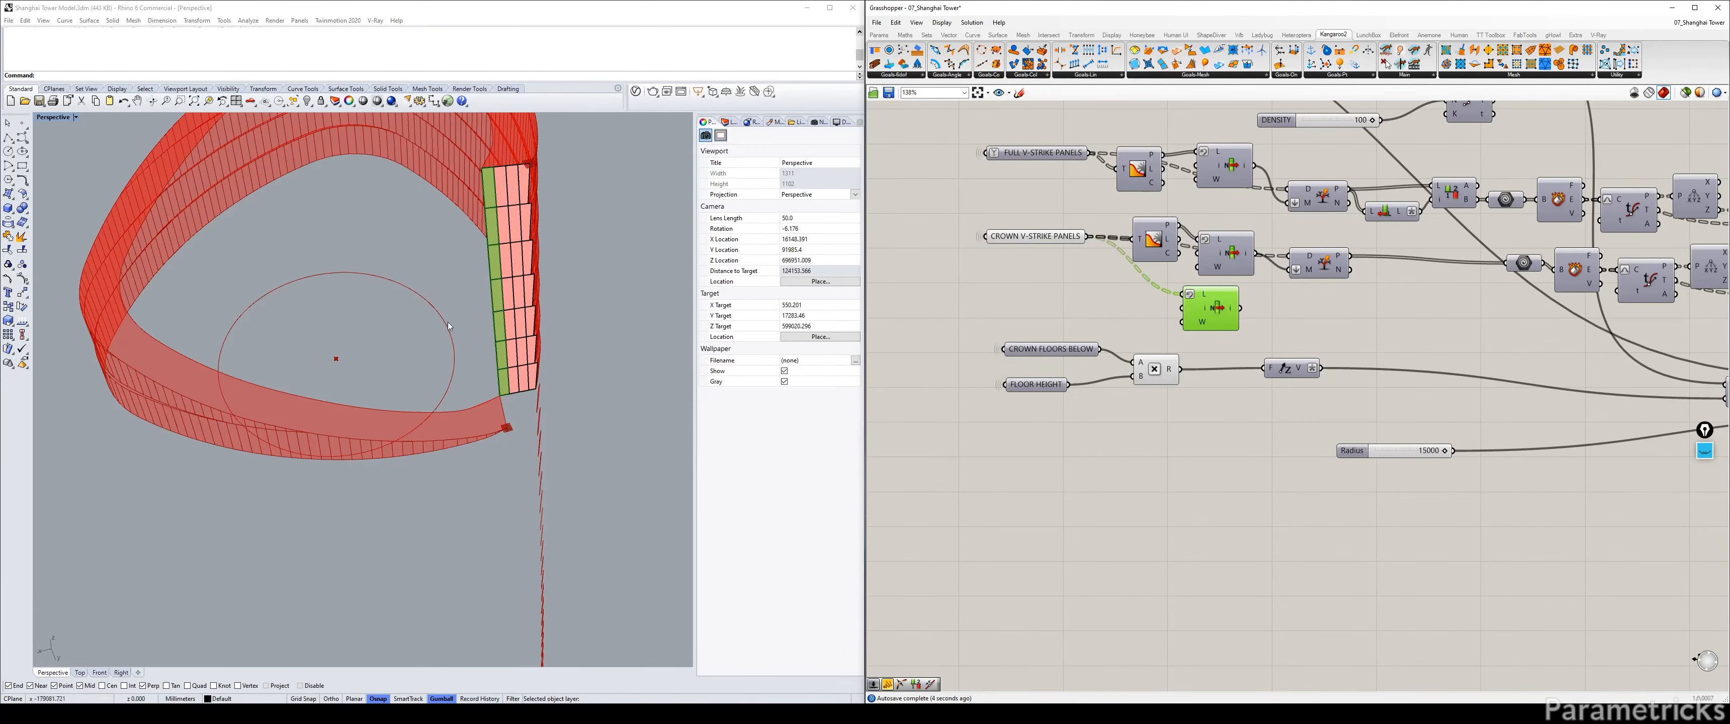
Place a copy of the crown branch's Deconstruct Brep after the new List Item, connect the item output to it, and toggle its preview.
double_click(1325, 306)
right_click_drag(1503, 316, 1409, 314)
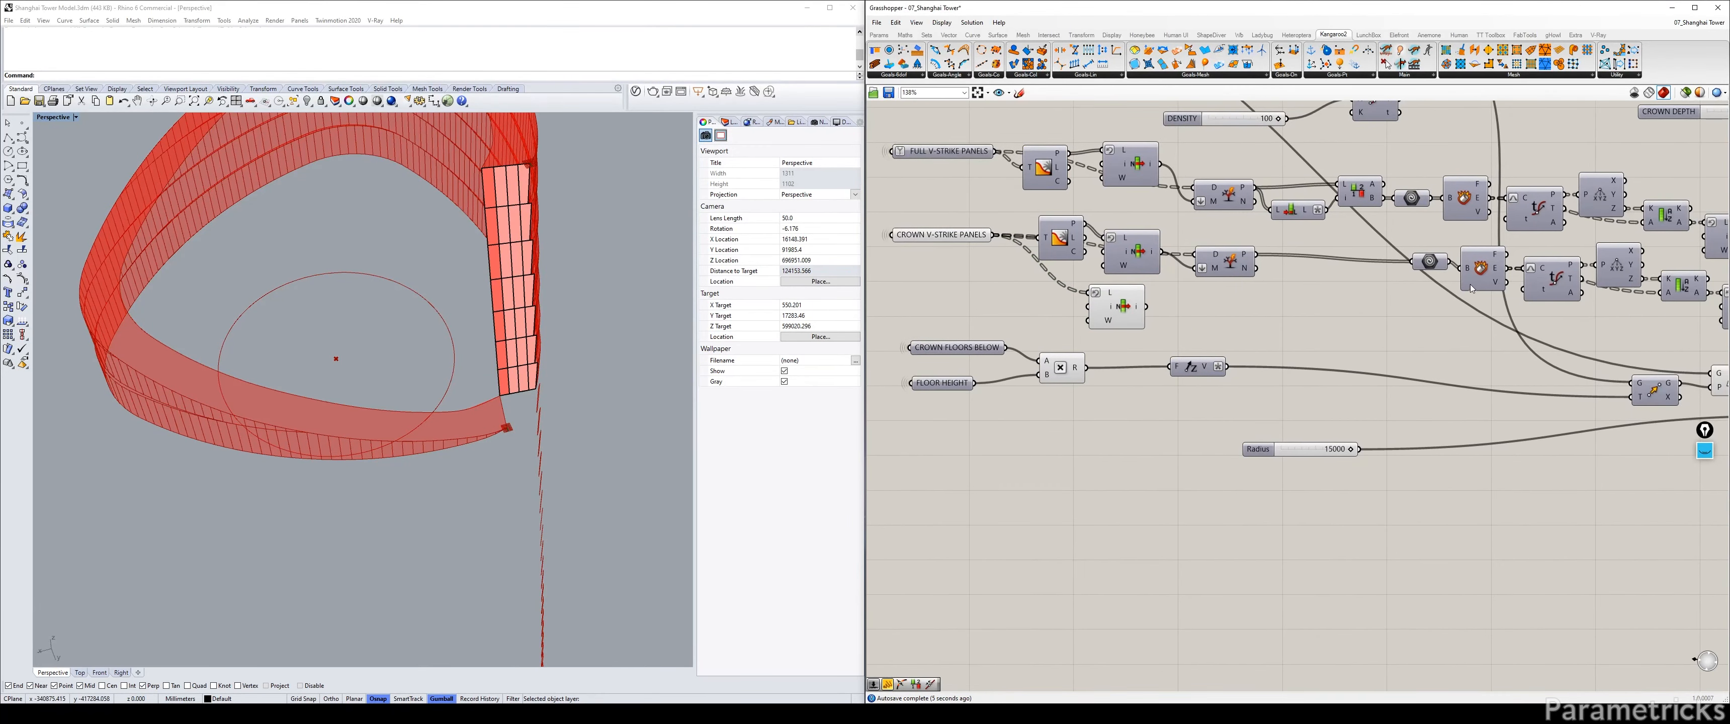
left_click_drag(1482, 277, 1289, 330, "alt")
left_click_drag(1147, 307, 1274, 322)
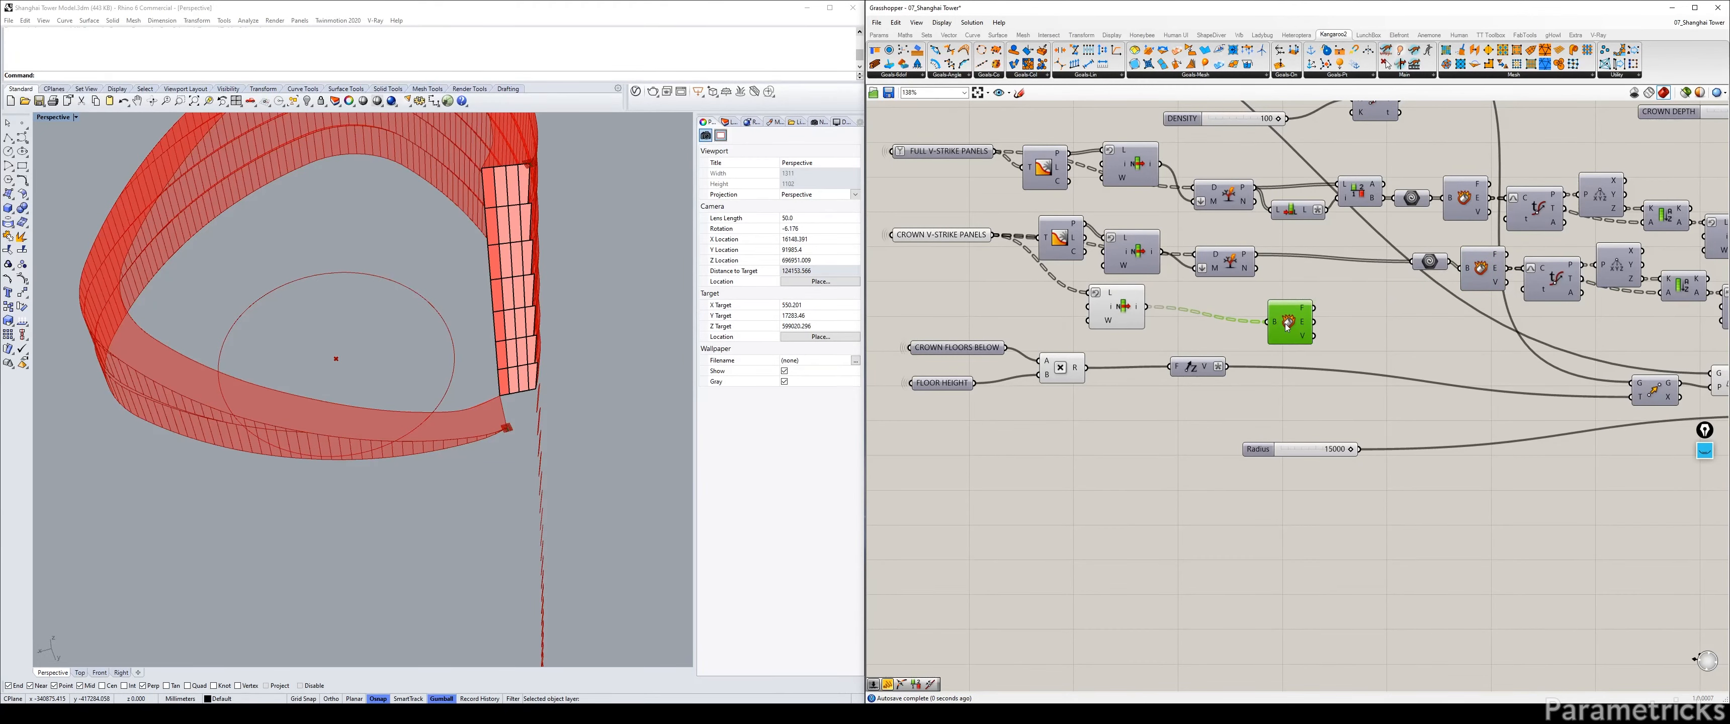
key("ctrl+q")
Copy the reversed List Item after the Deconstruct Brep copy, feed it the brep edges, and try its list input with and without Reverse.
left_click_drag(1129, 310, 1388, 344, "alt")
scroll(1367, 314, "up", 3)
left_click(1368, 316)
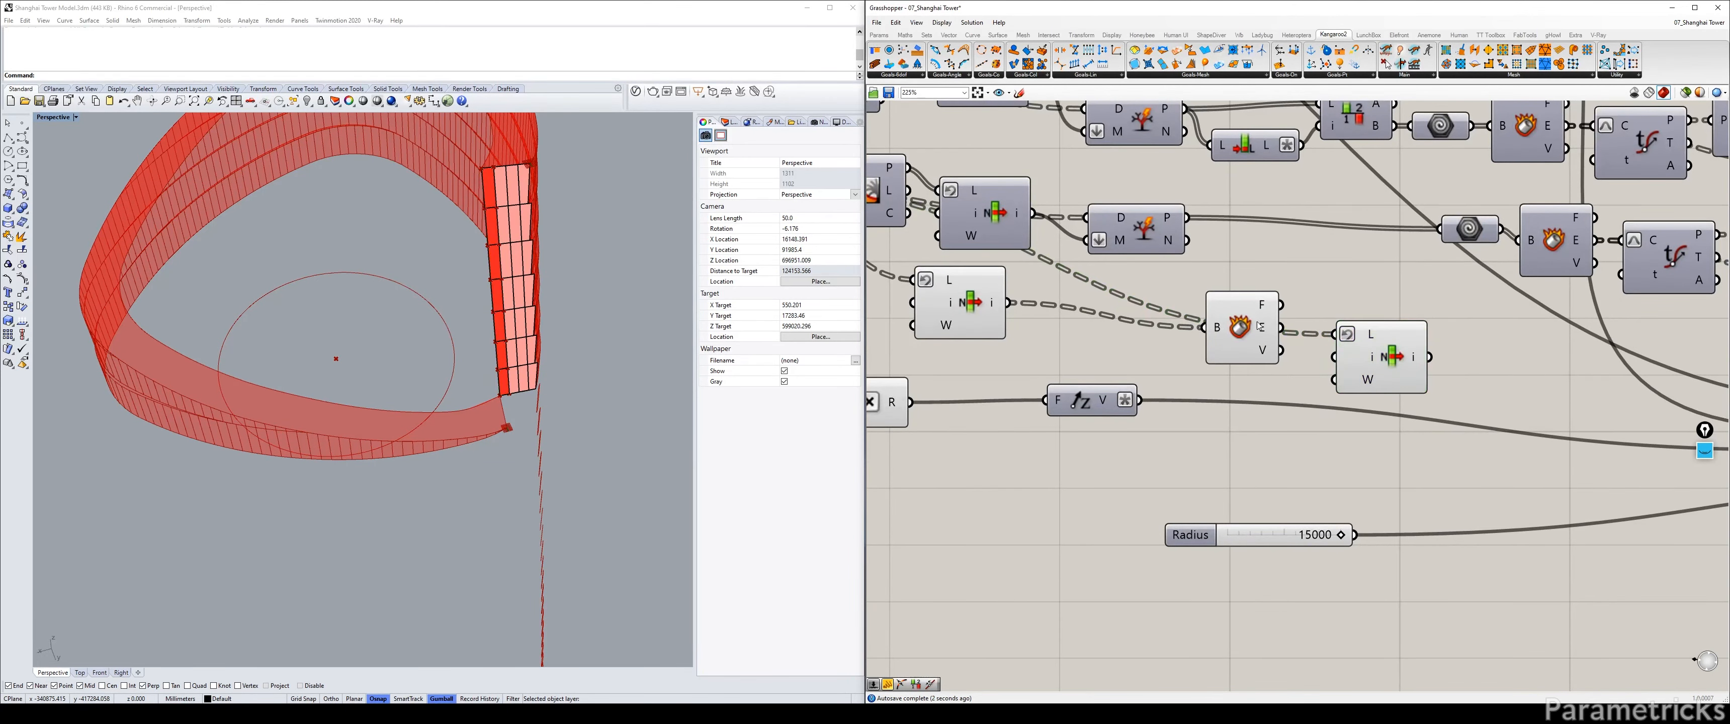
left_click(1357, 340)
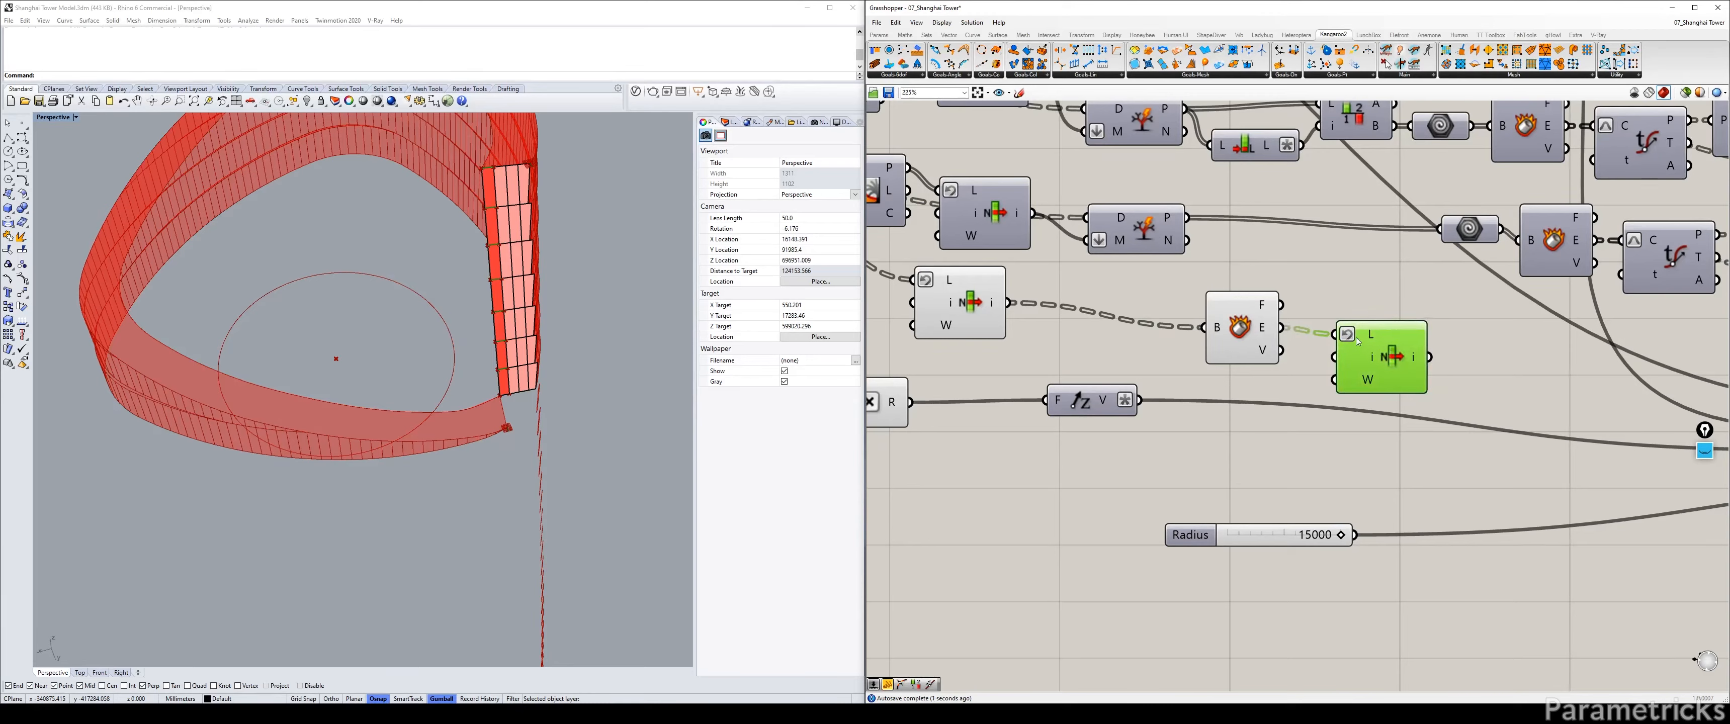
right_click(1371, 338)
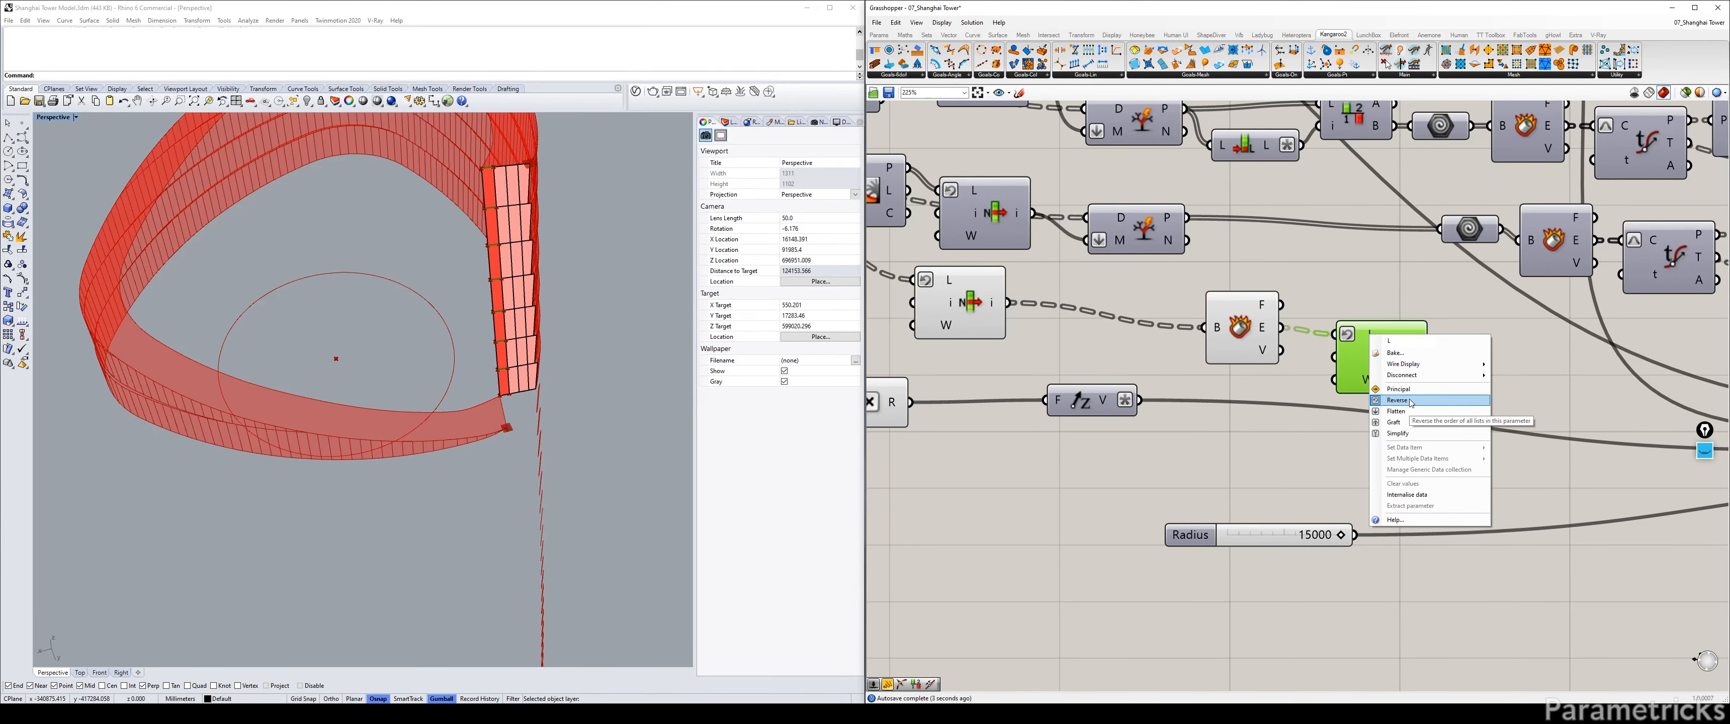
left_click(1411, 402)
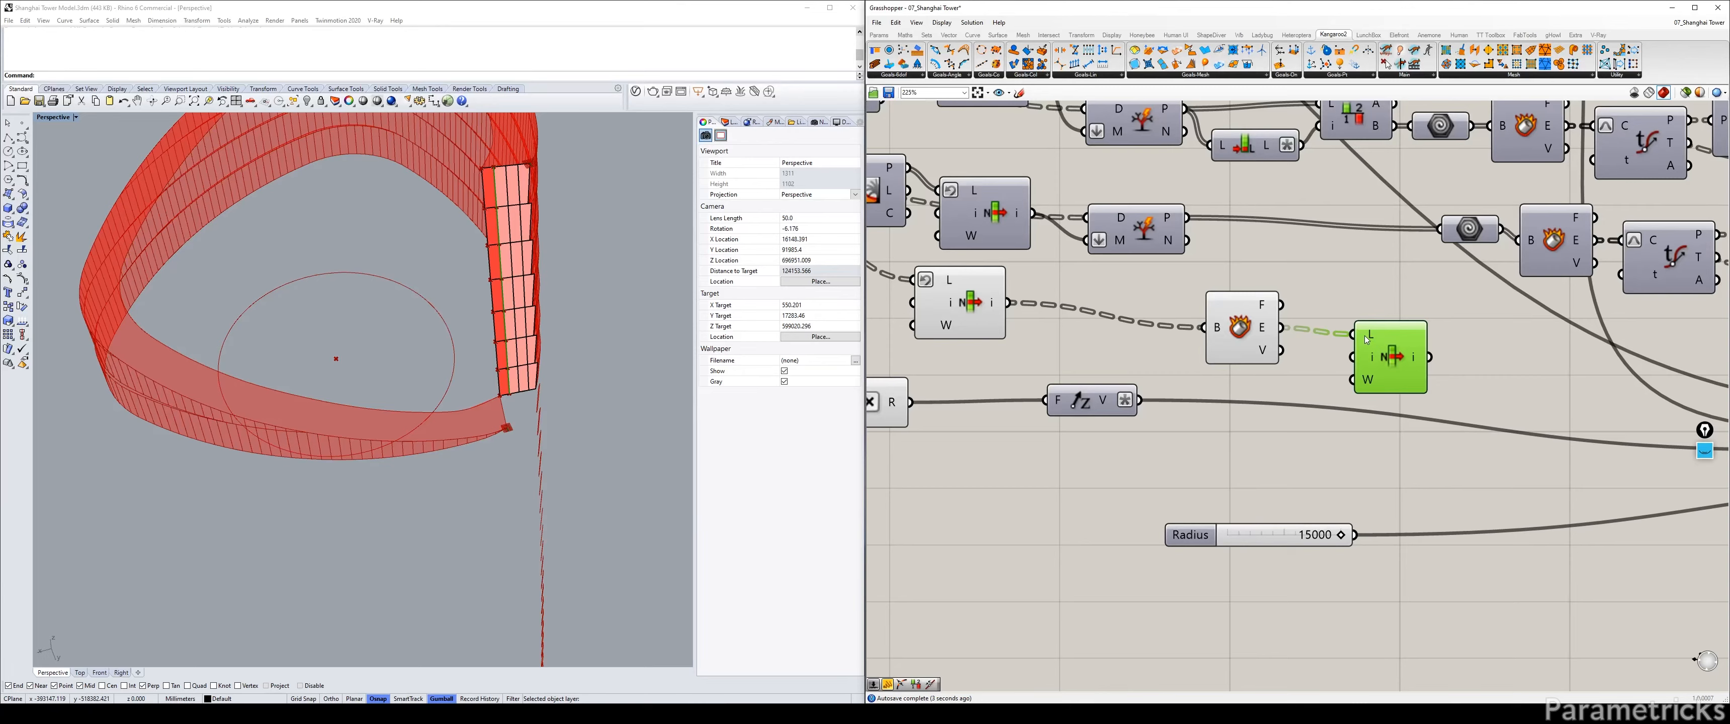
right_click(1367, 339)
left_click(1411, 402)
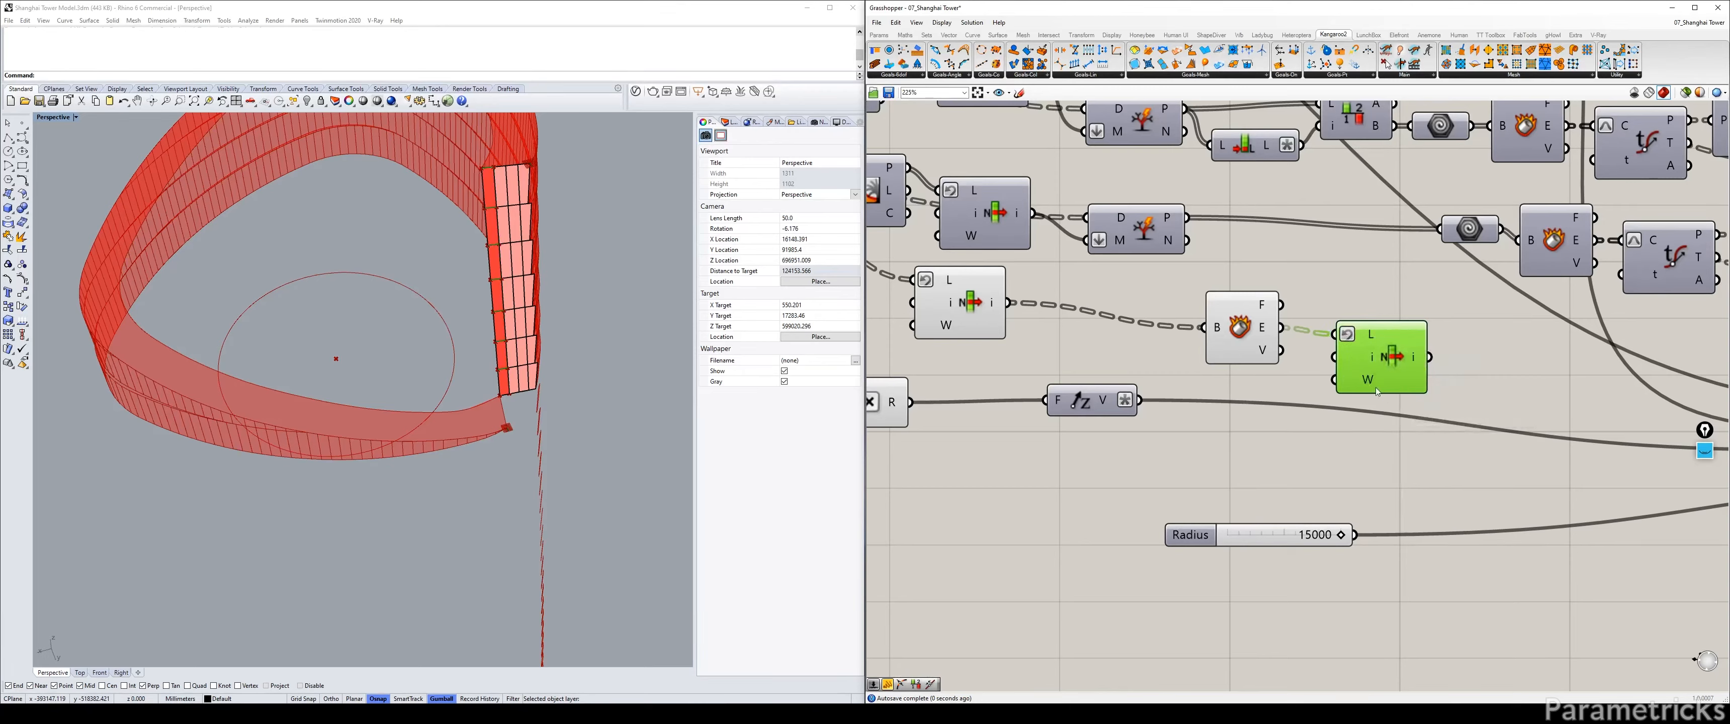
scroll(509, 371, "up", 5)
scroll(509, 371, "down", 5)
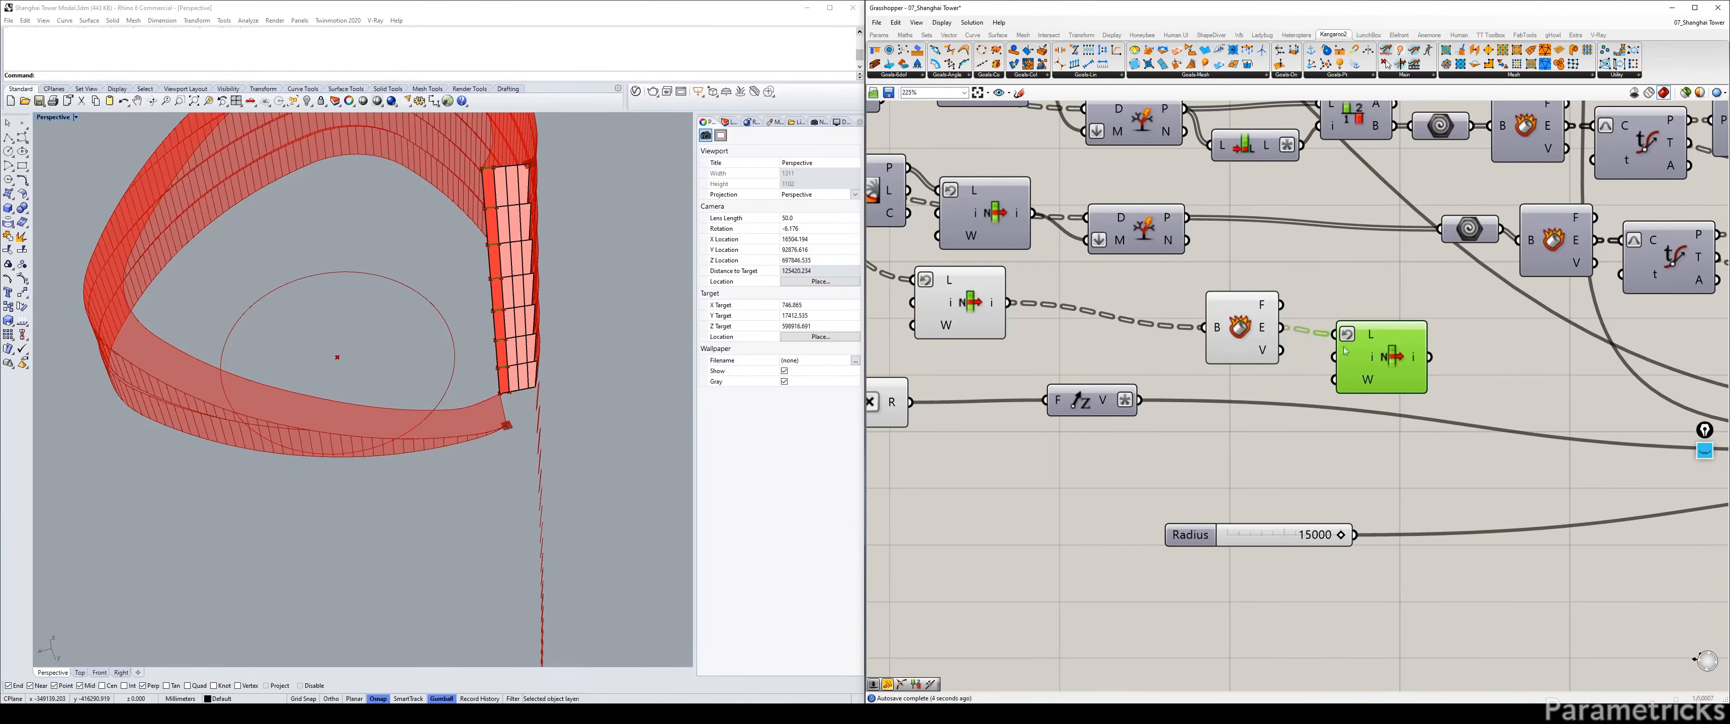
Turn off Reverse on the list input of the List Item fed by CROWN V-STRIKE PANELS.
right_click_drag(1222, 335, 1352, 339)
left_click_drag(1093, 318, 1138, 328)
scroll(1214, 344, "down", 3)
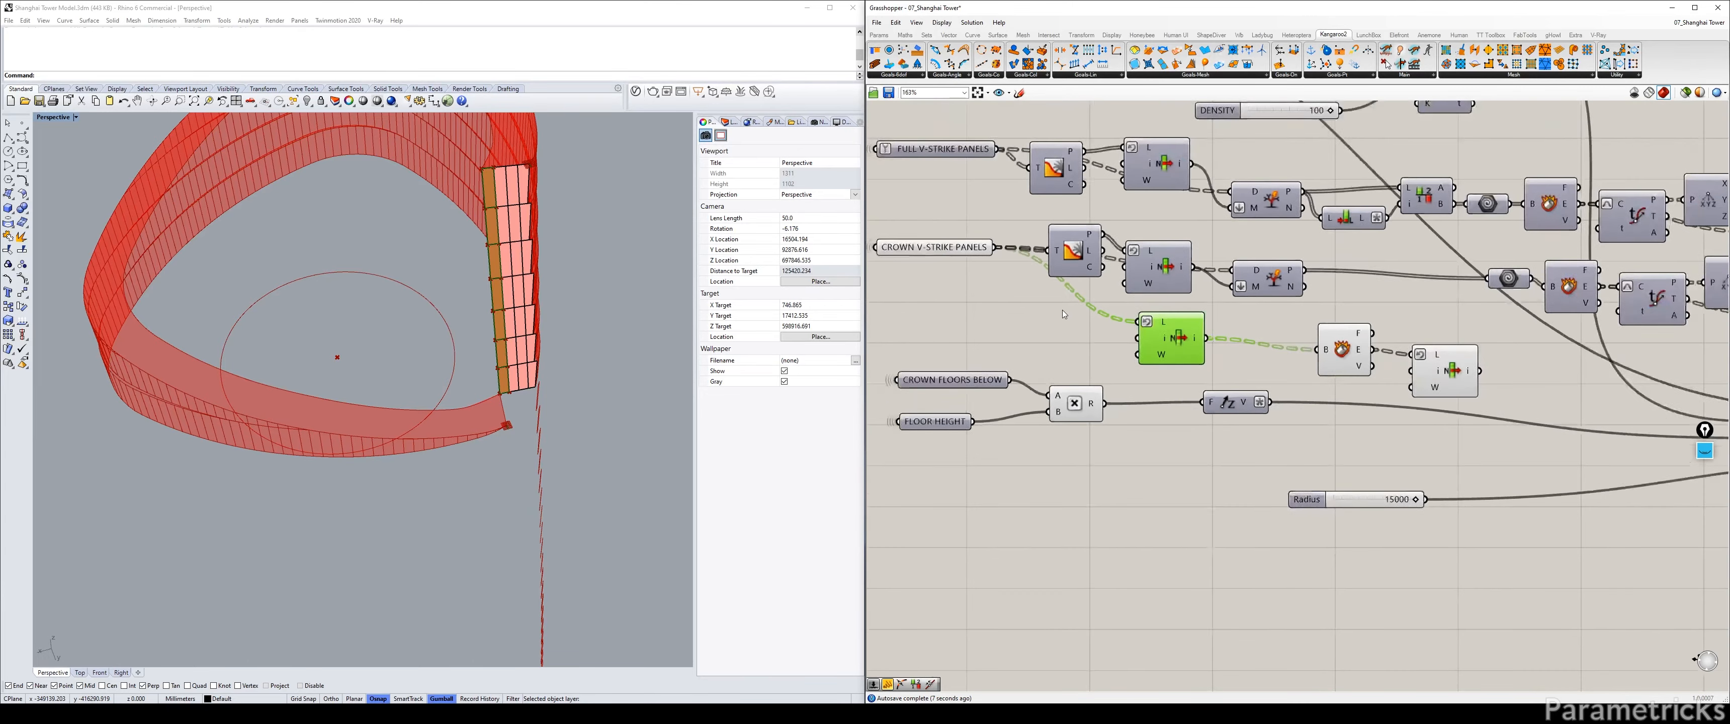
right_click(1162, 326)
left_click(1185, 389)
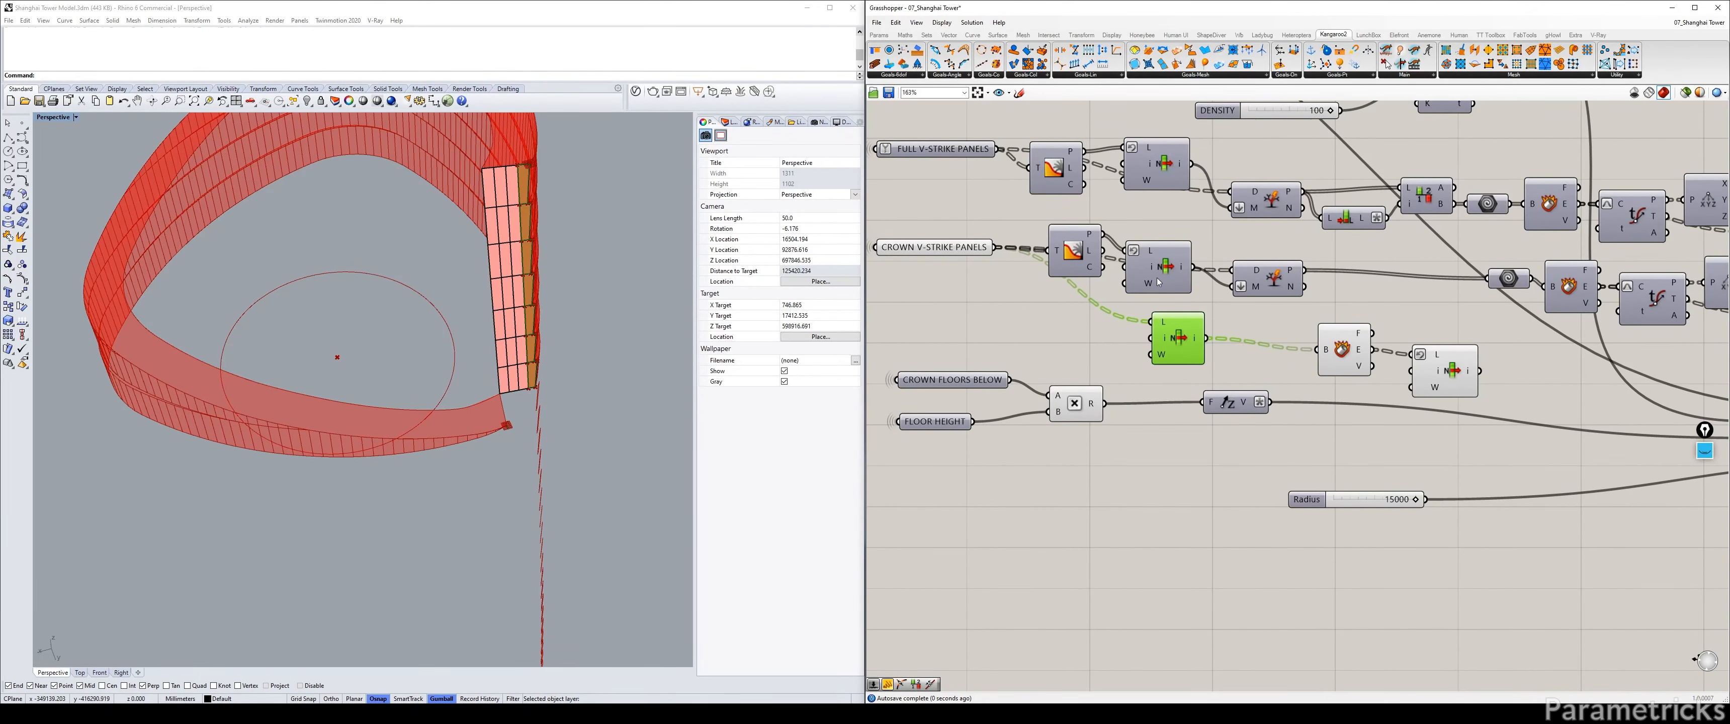
left_click_drag(1169, 317, 1130, 314)
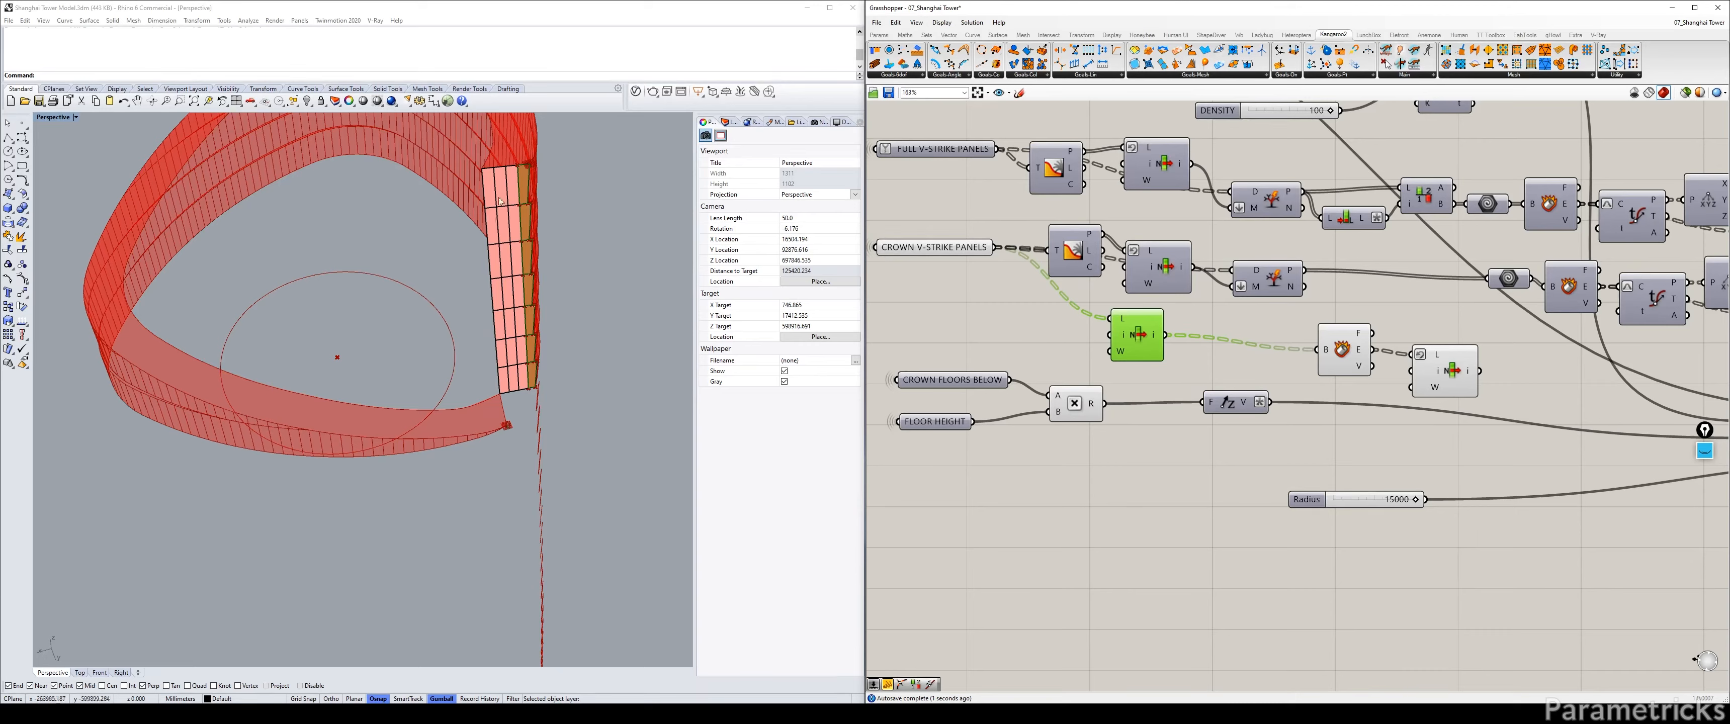
Delete the List Item after CROWN V-STRIKE PANELS, feed the panels directly into the Deconstruct Brep copy, and hide its preview.
key("Delete")
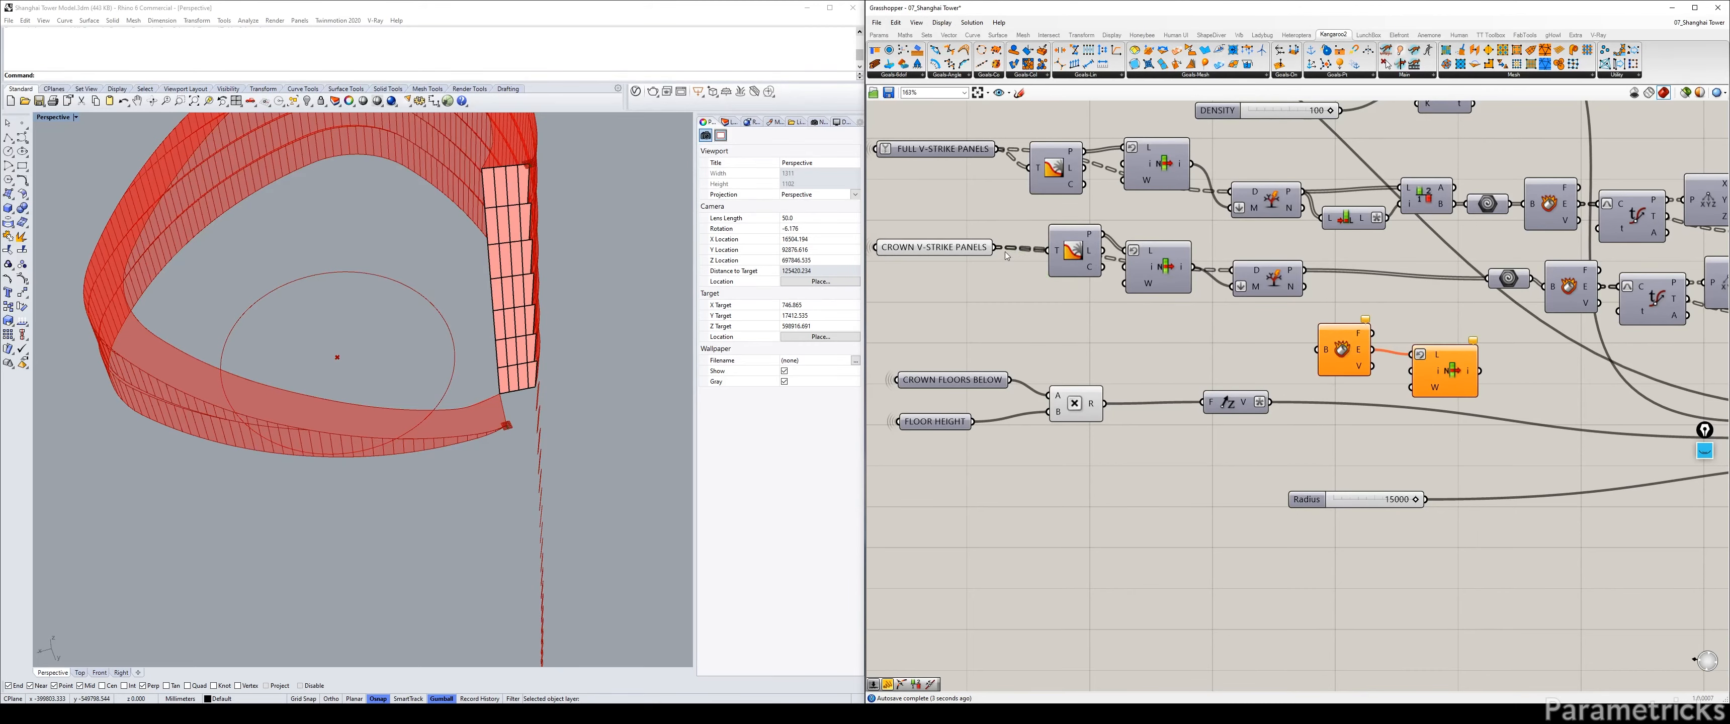
left_click_drag(998, 248, 1172, 347)
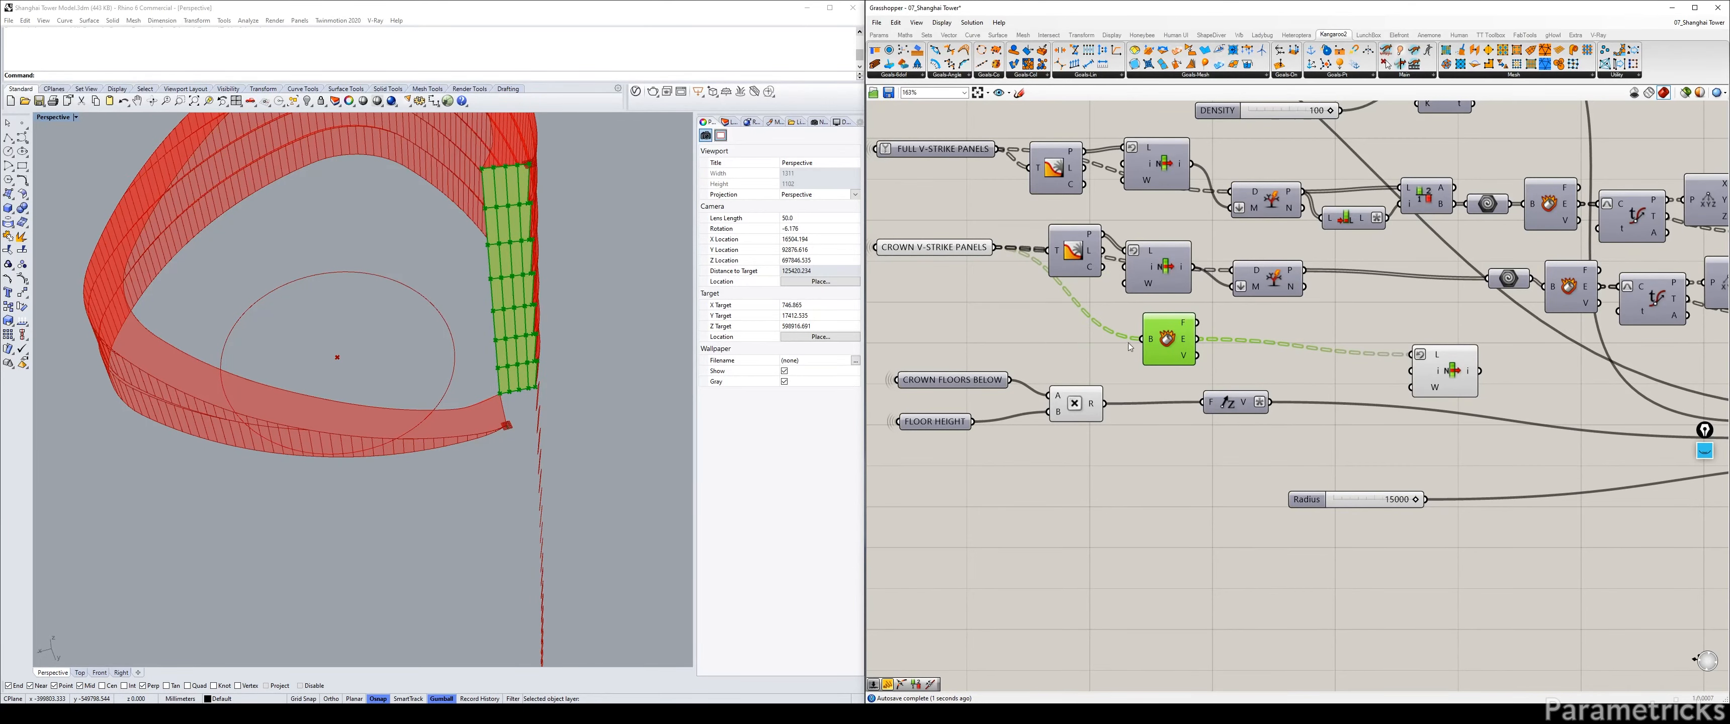
left_click(939, 252)
left_click(1170, 341)
key("ctrl+q")
Delete the remaining List Item connected to the edges output of the Deconstruct Brep copy.
right_click_drag(1269, 338, 1190, 342)
left_click_drag(1350, 369, 1191, 346)
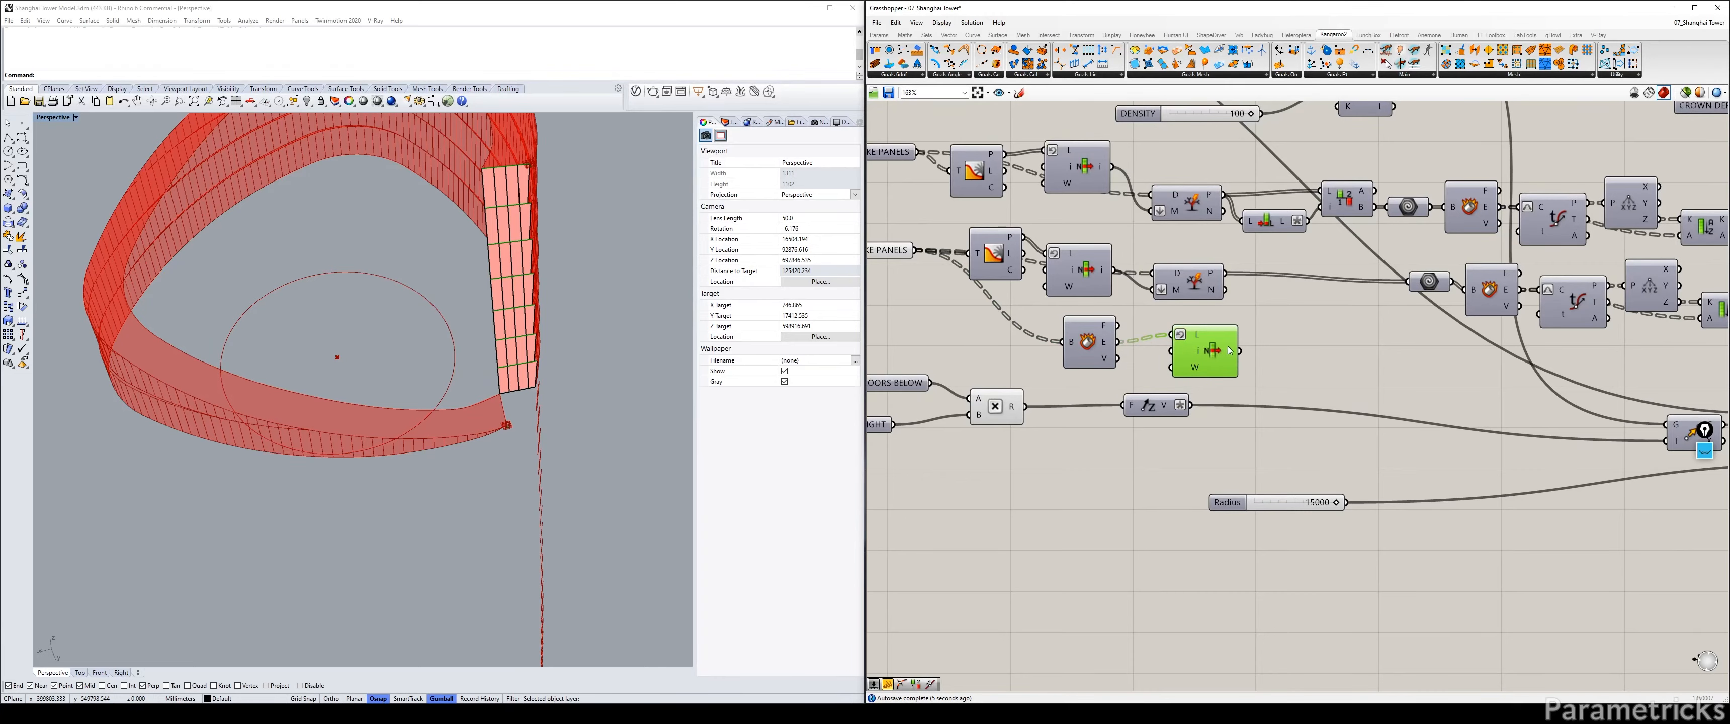
key("Delete")
scroll(1107, 345, "down", 3)
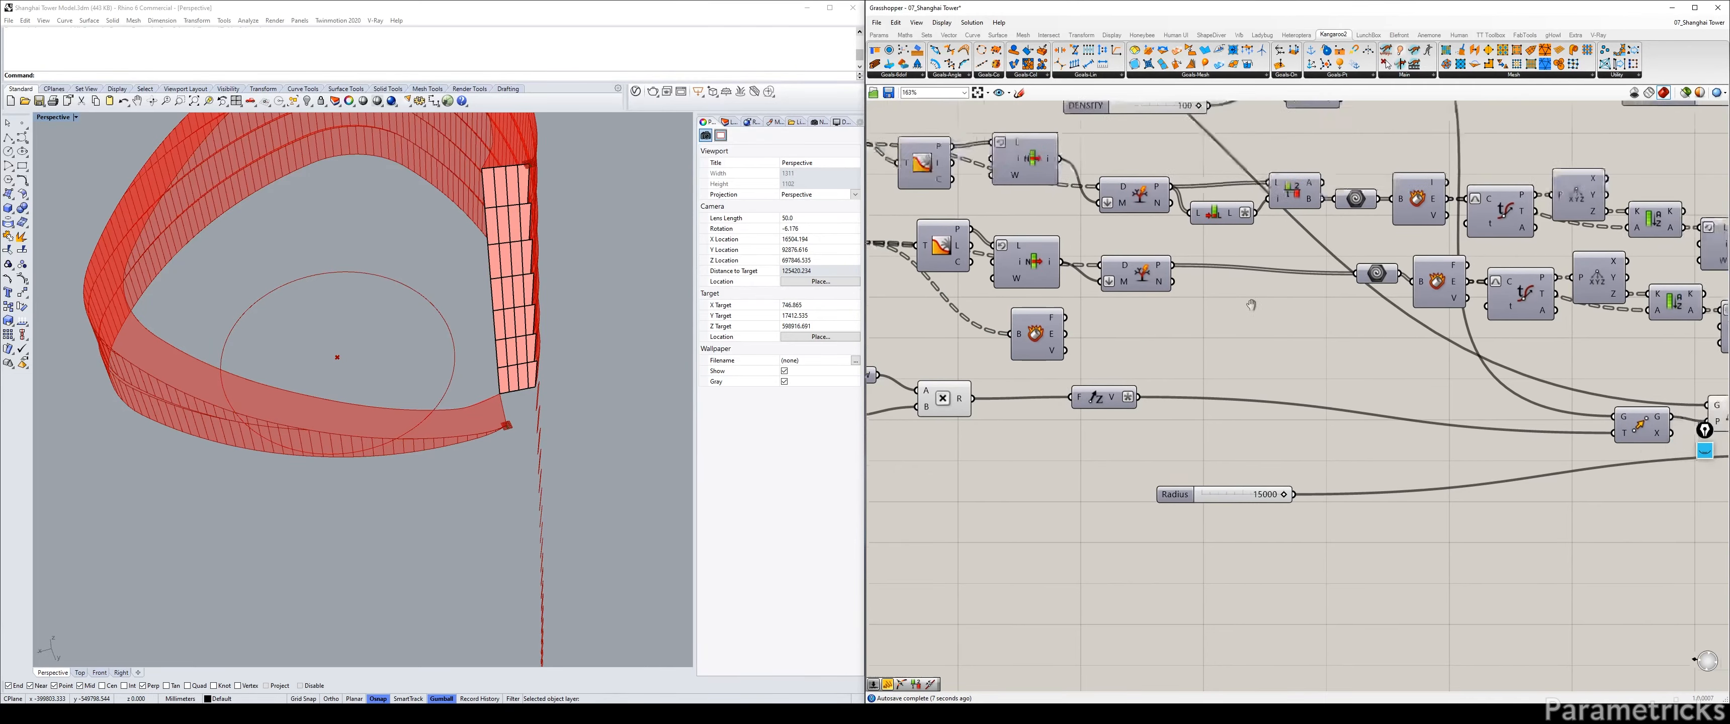
Shift the Deconstruct Brep copy and the Radius slider to make room on the canvas.
left_click_drag(1197, 372, 948, 320)
left_click_drag(1039, 346, 1039, 388)
left_click_drag(1212, 398, 1221, 433)
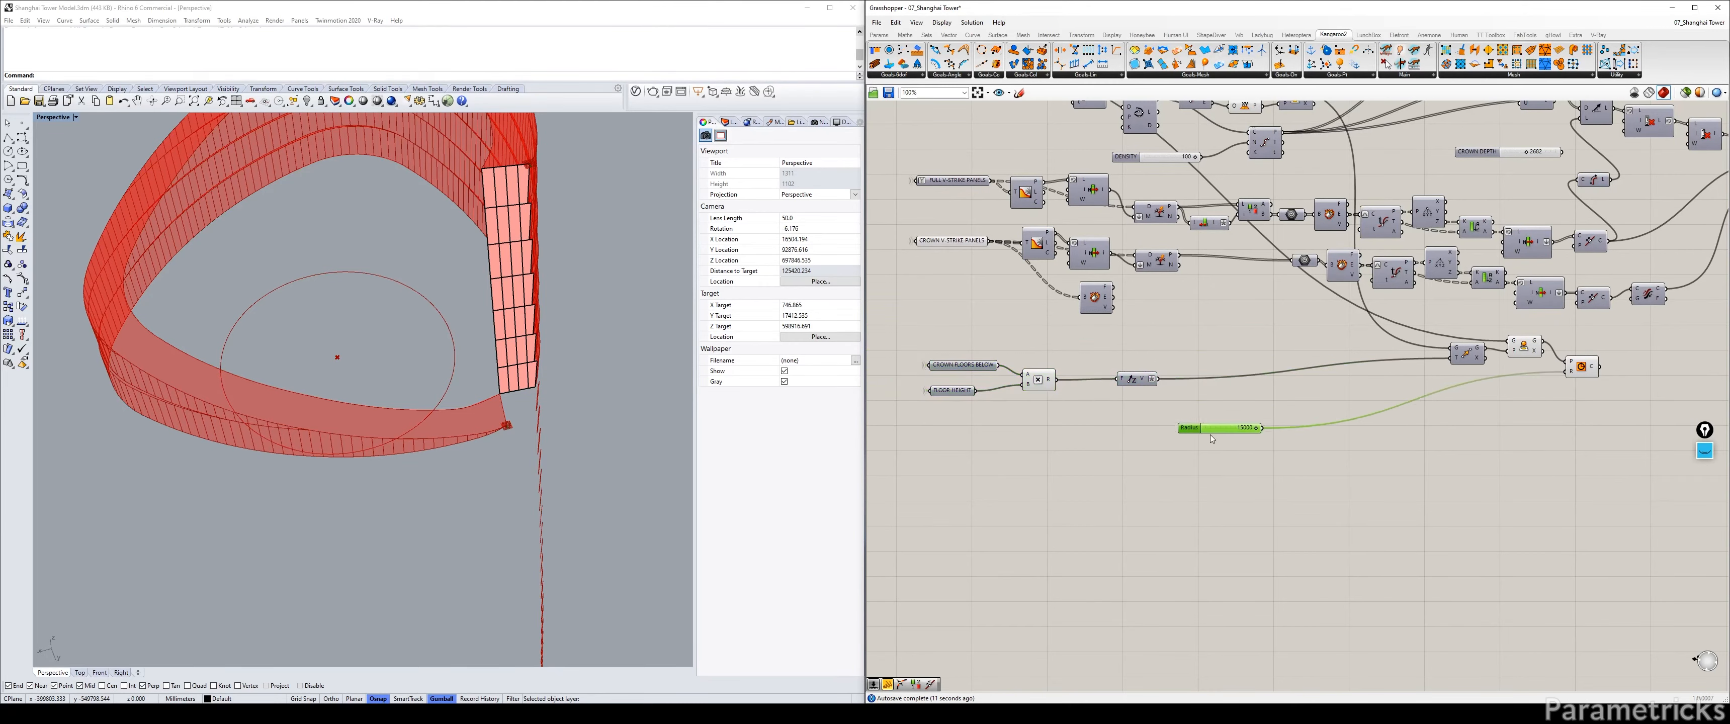
Copy the Evaluate Curve beside the Deconstruct Brep copy, feed it the brep edges, and turn on its preview.
left_click(1455, 299)
left_click_drag(1384, 231, 1146, 296, "alt")
scroll(1141, 292, "up", 2)
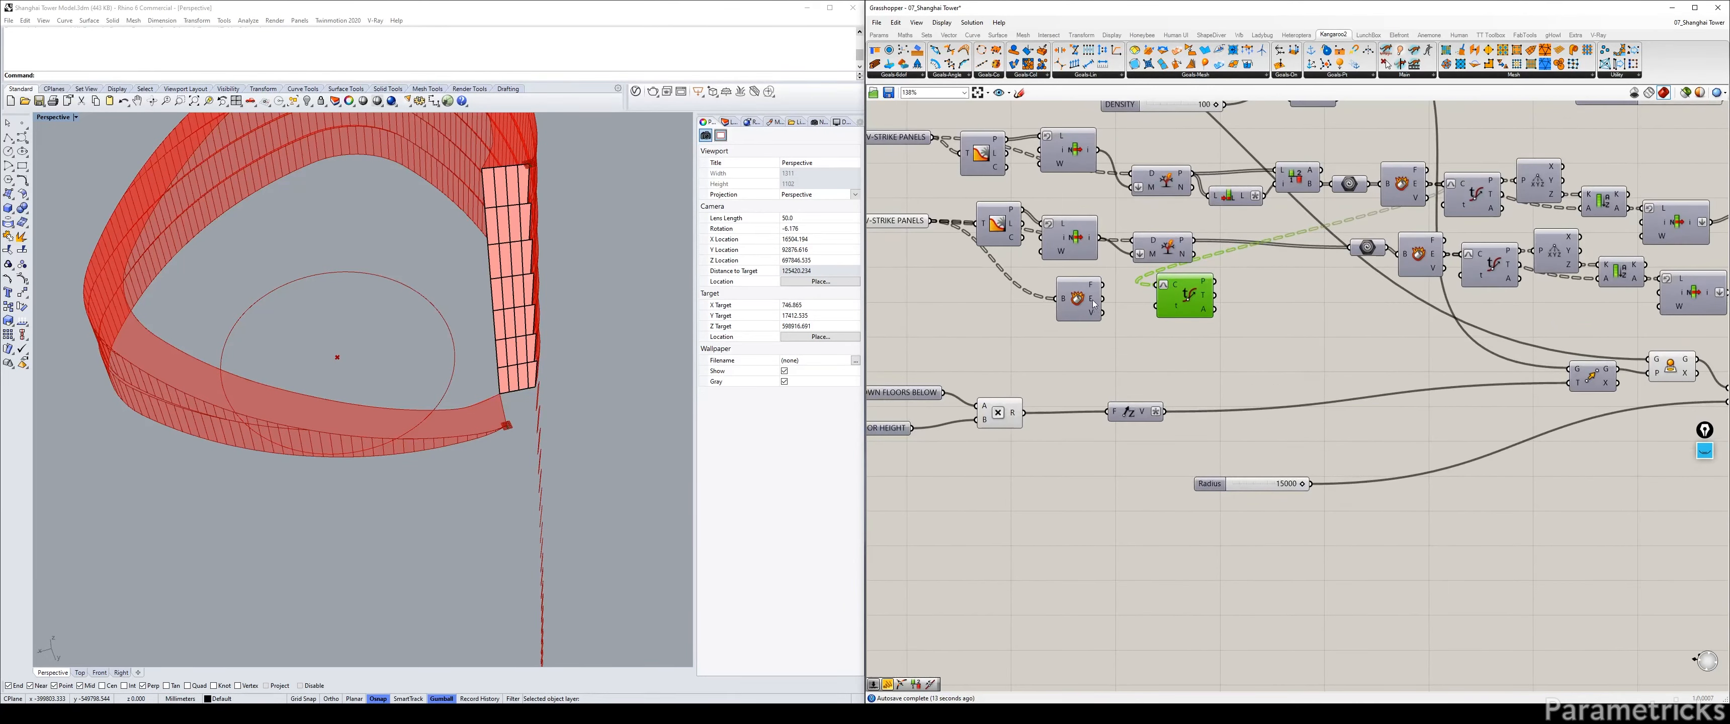
scroll(1146, 307, "down", 3)
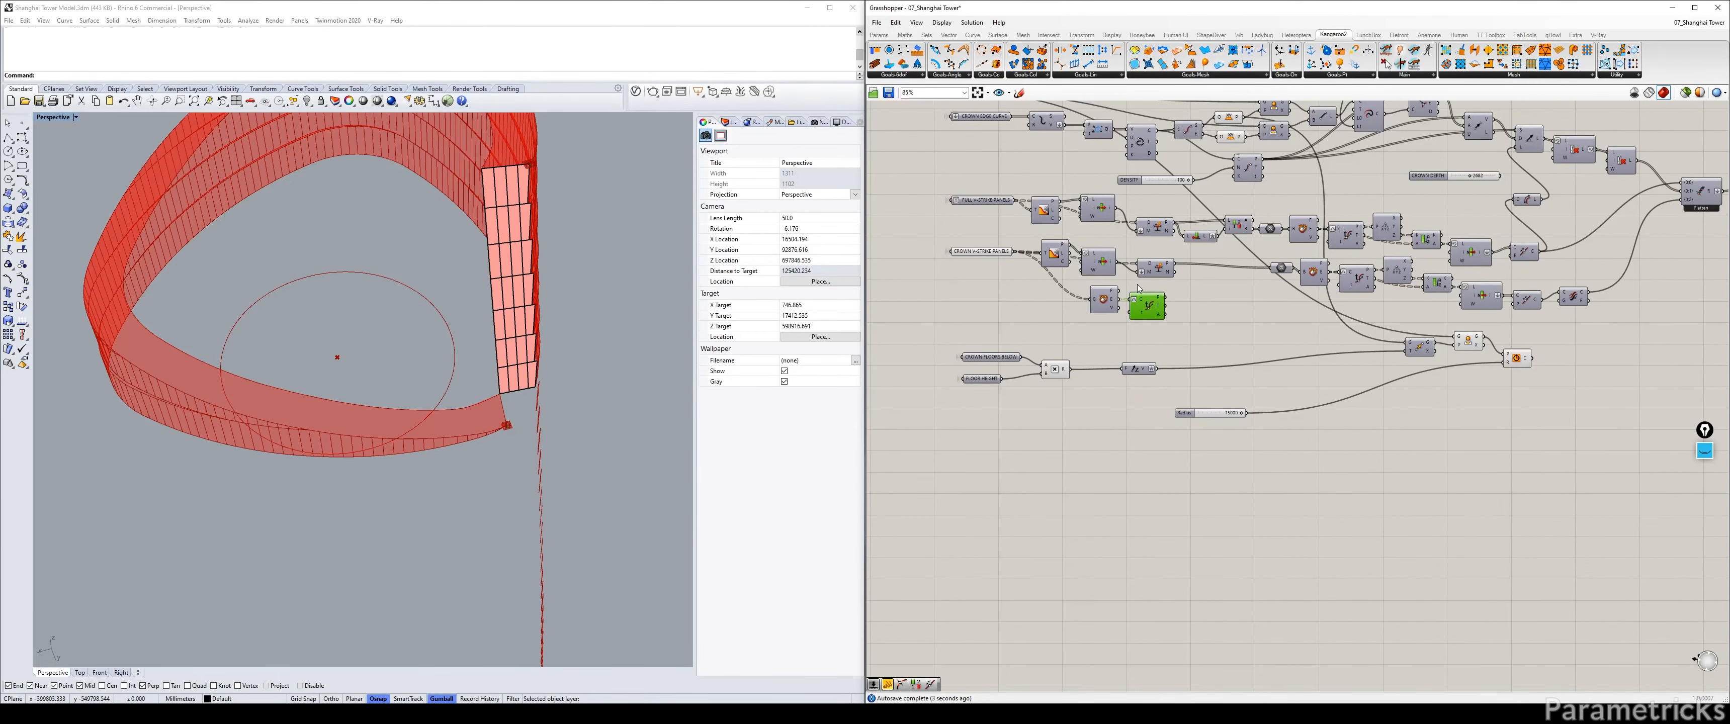
scroll(1138, 289, "up", 2)
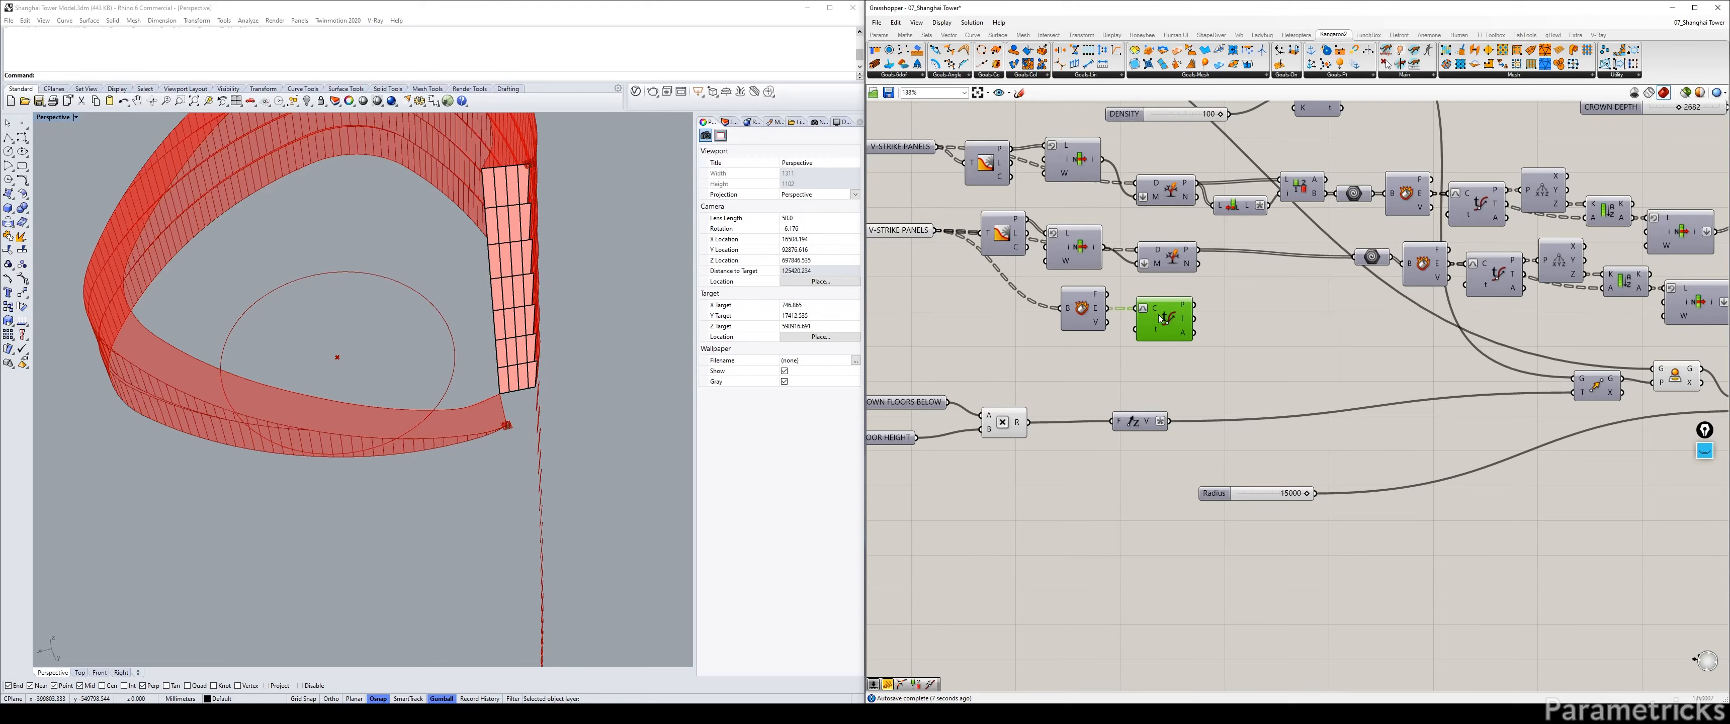
key("ctrl+q")
left_click(1250, 298)
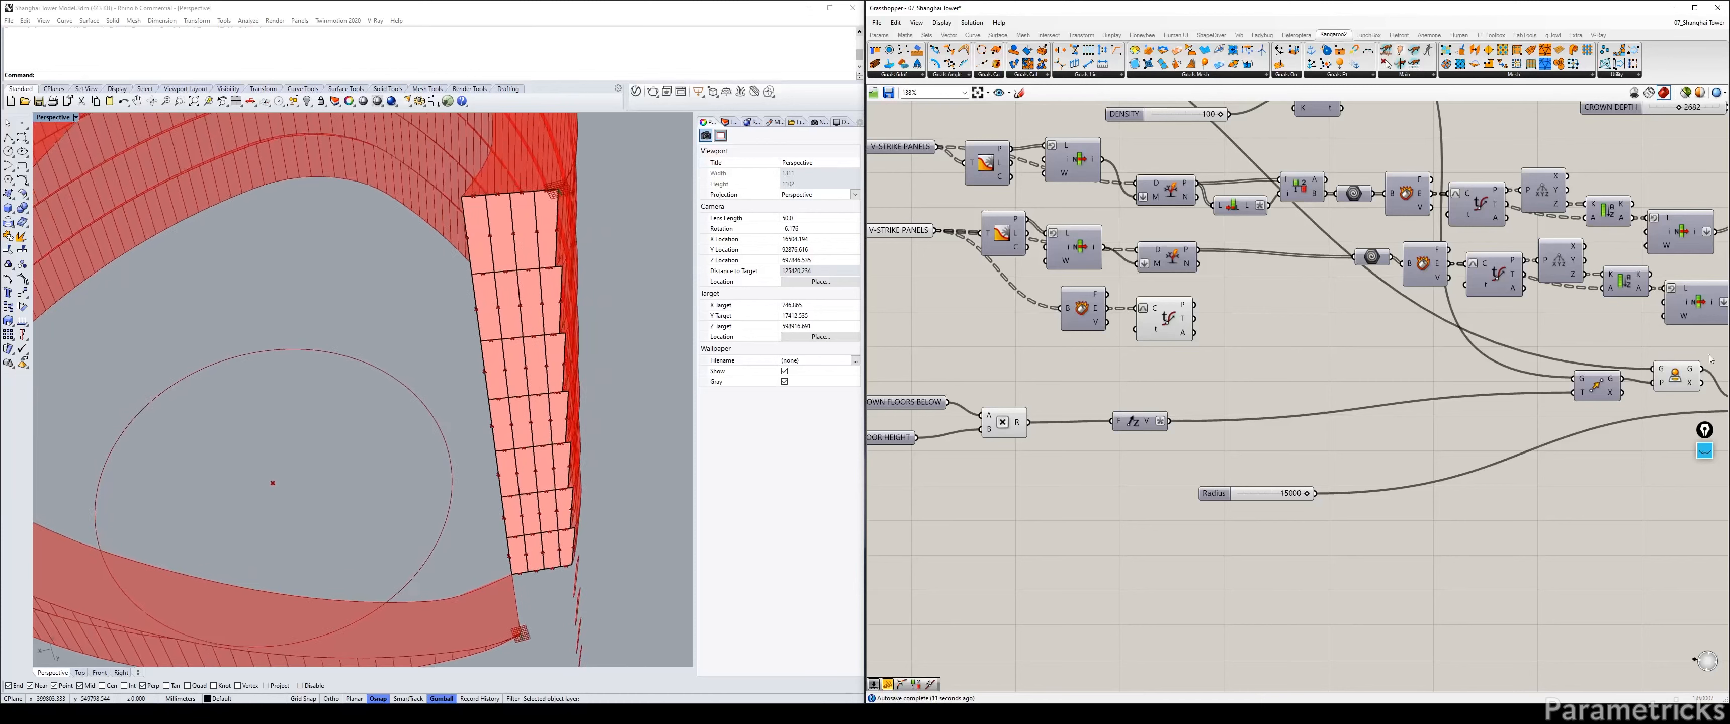
left_click(1706, 479)
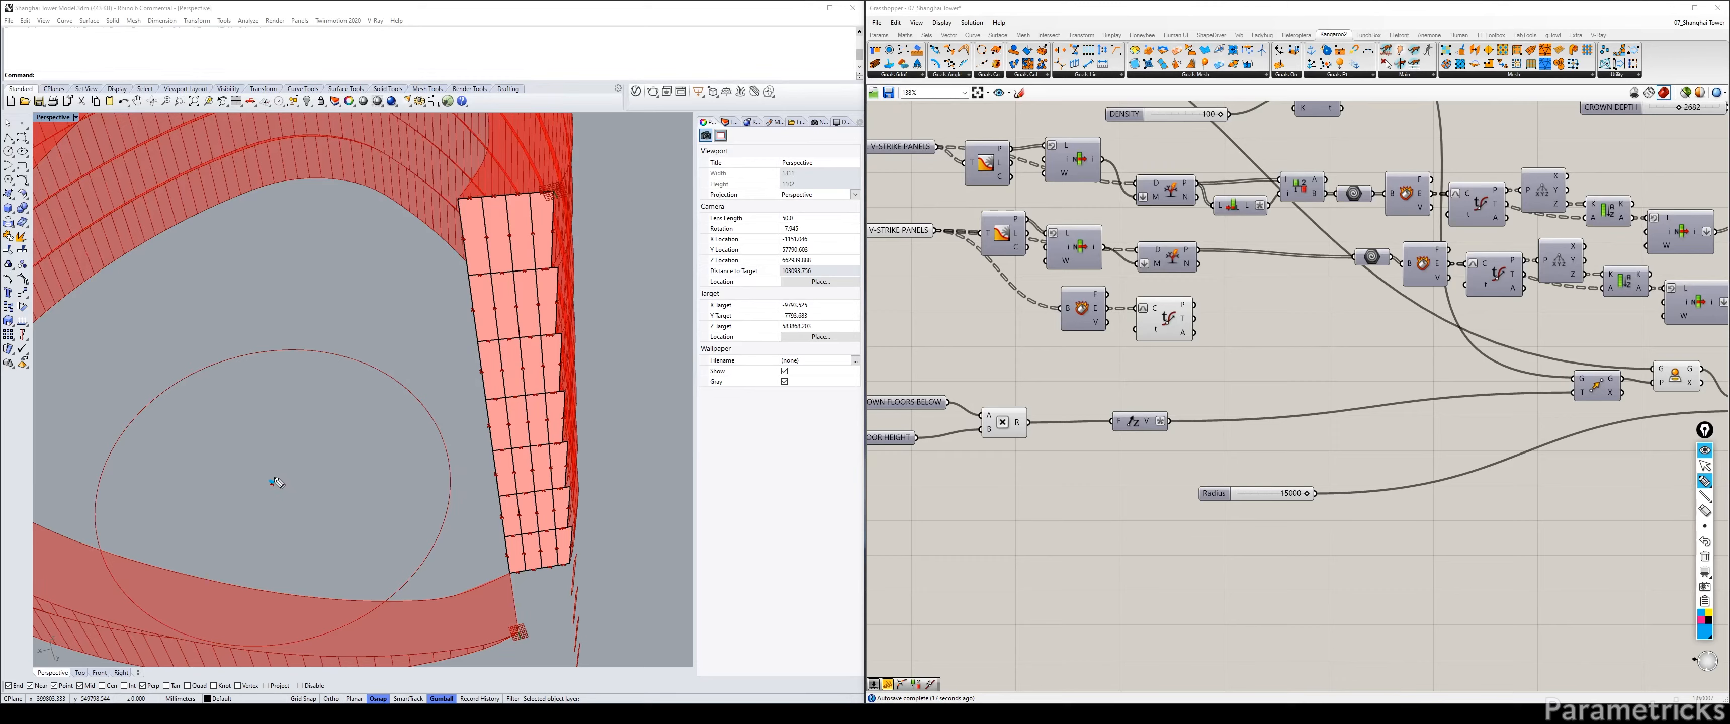
left_click_drag(274, 485, 473, 372)
left_click_drag(270, 482, 482, 421)
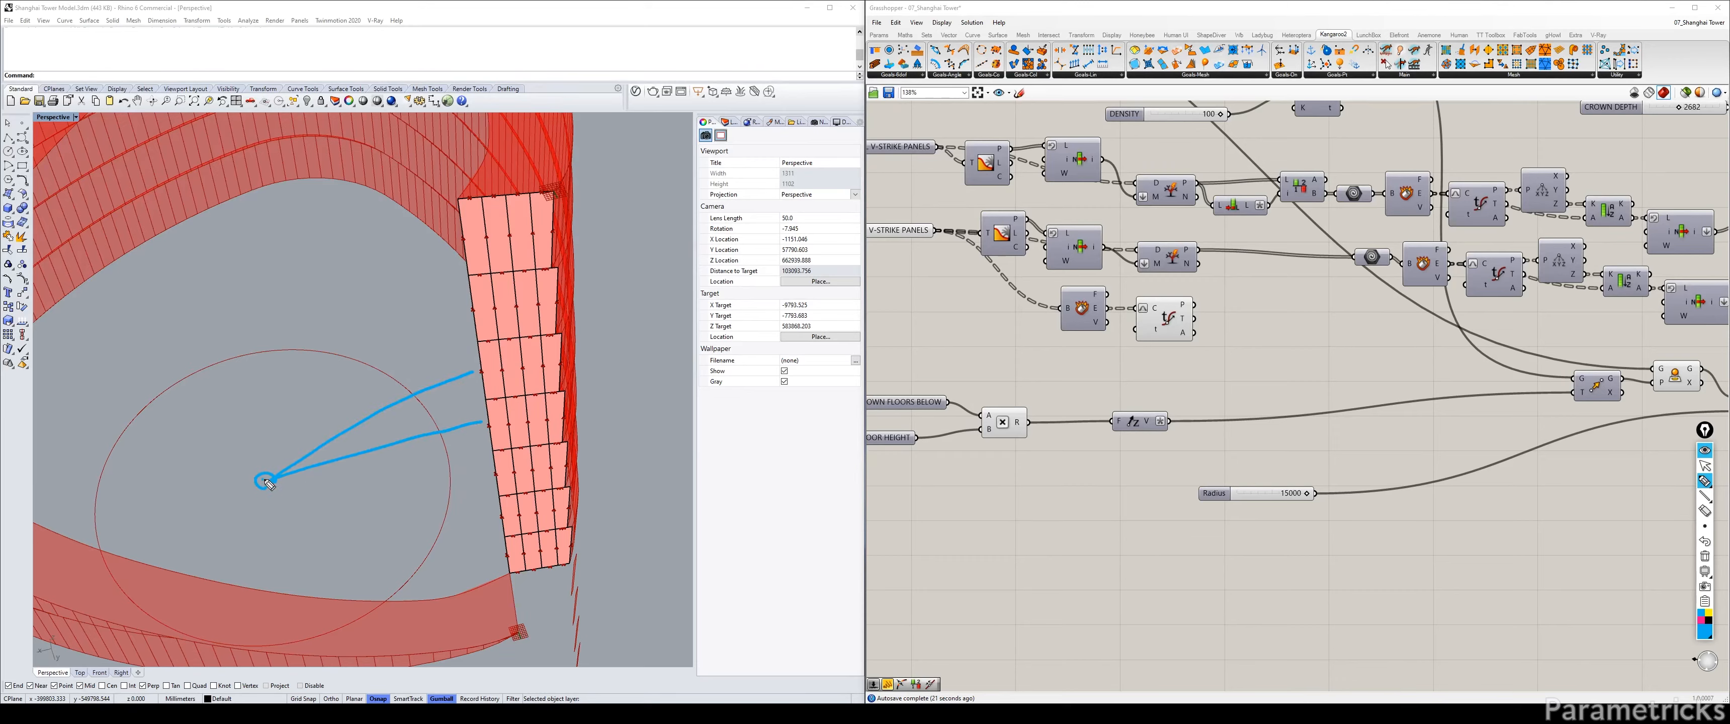
left_click_drag(272, 480, 495, 473)
left_click_drag(266, 485, 497, 509)
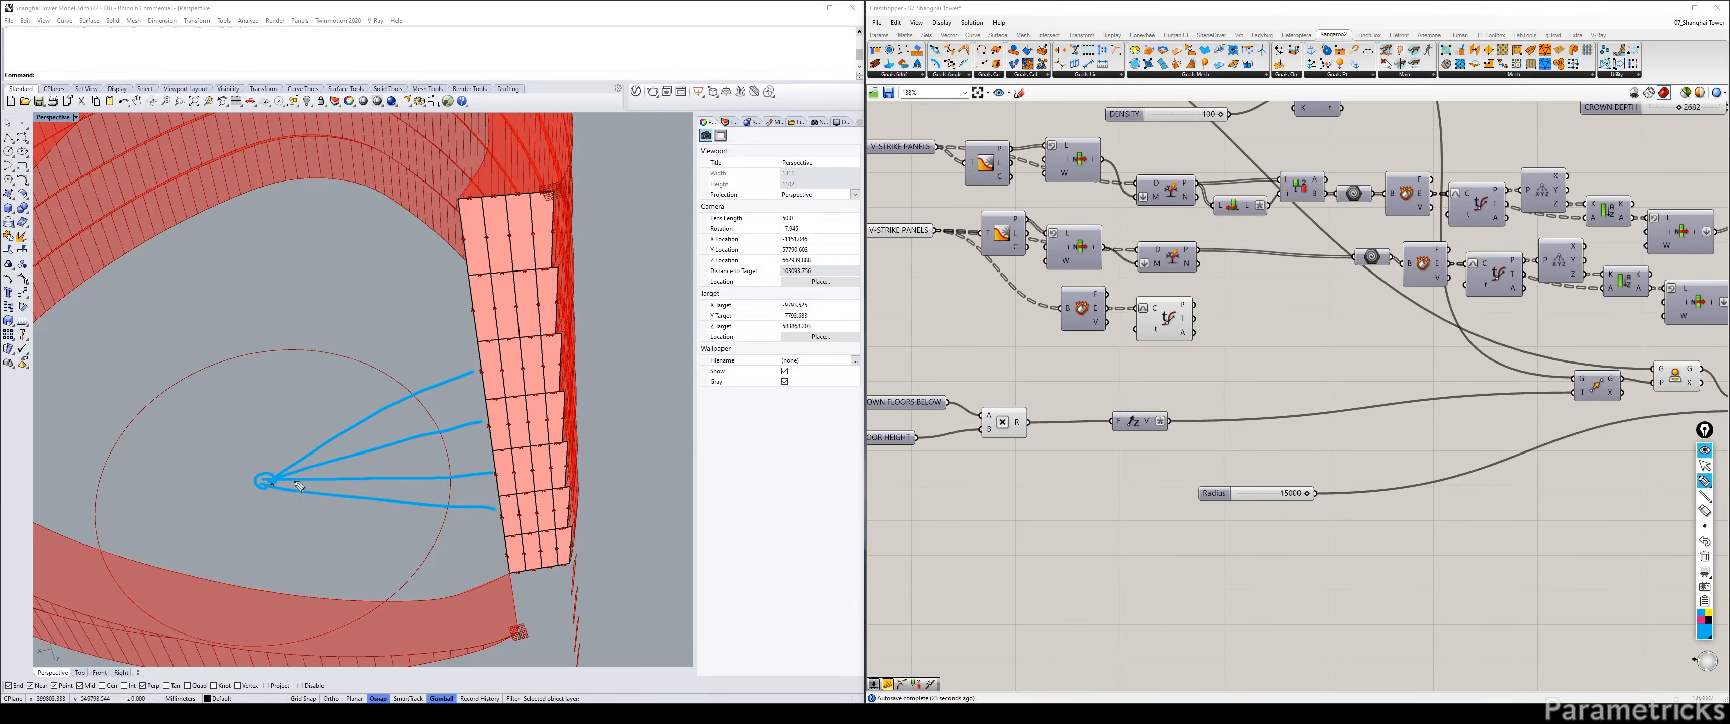
left_click_drag(272, 483, 508, 563)
mouse_move(531, 162)
left_mouse_down()
mouse_move(510, 372)
mouse_move(554, 582)
mouse_move(514, 196)
left_mouse_up()
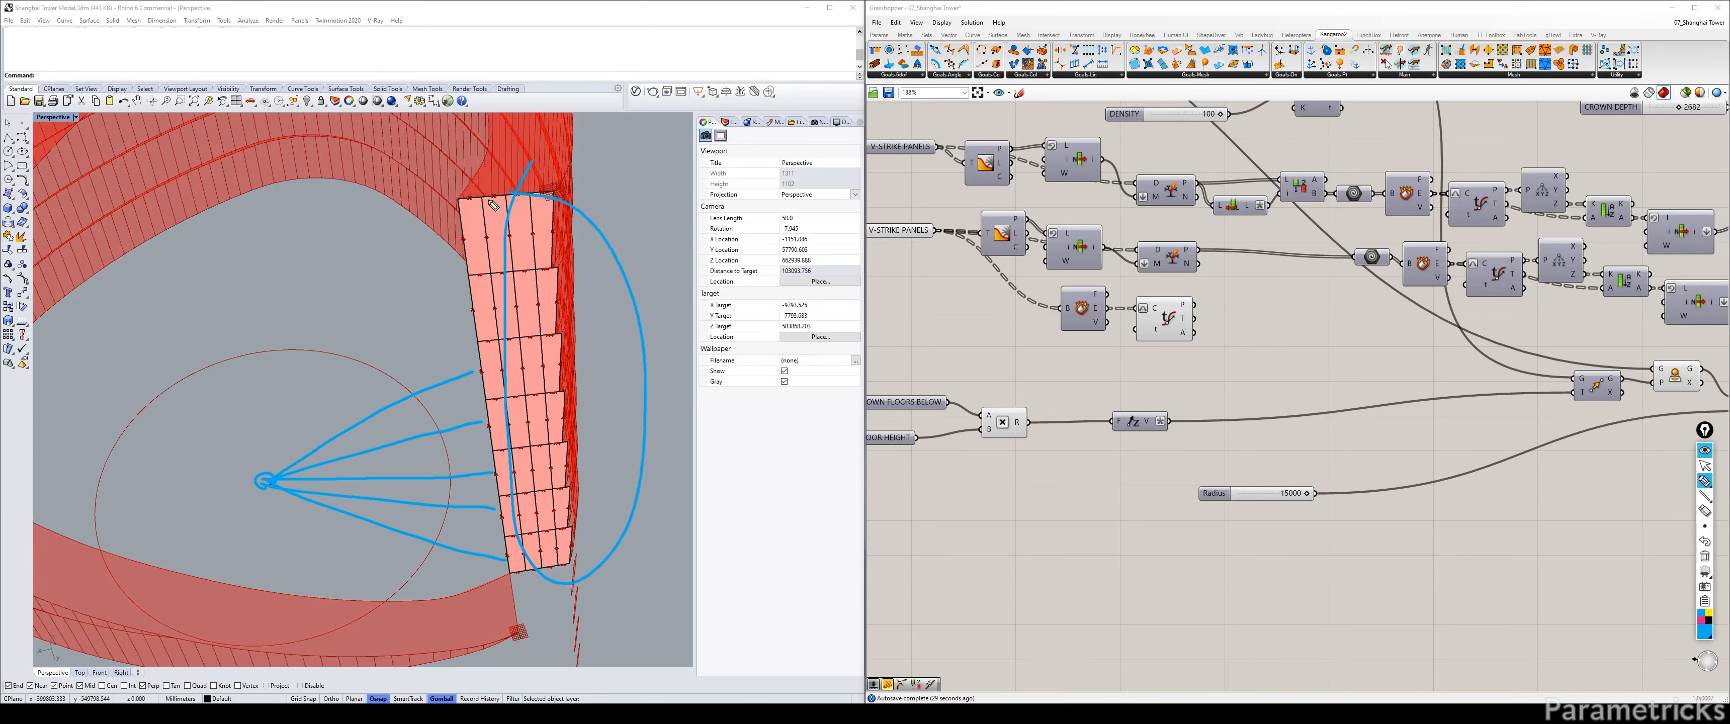
left_click(518, 570)
left_click(512, 535)
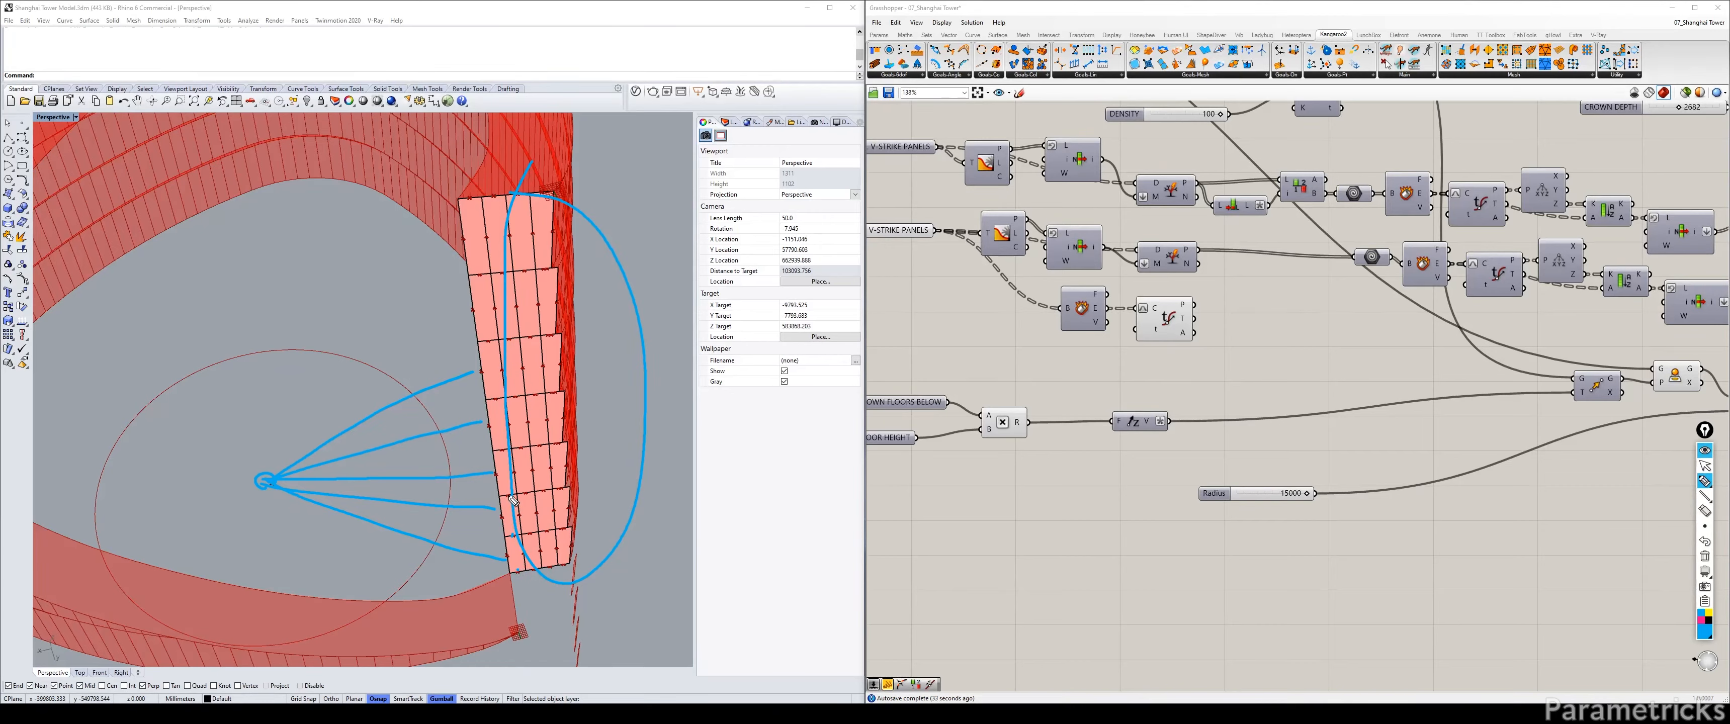
left_click(504, 450)
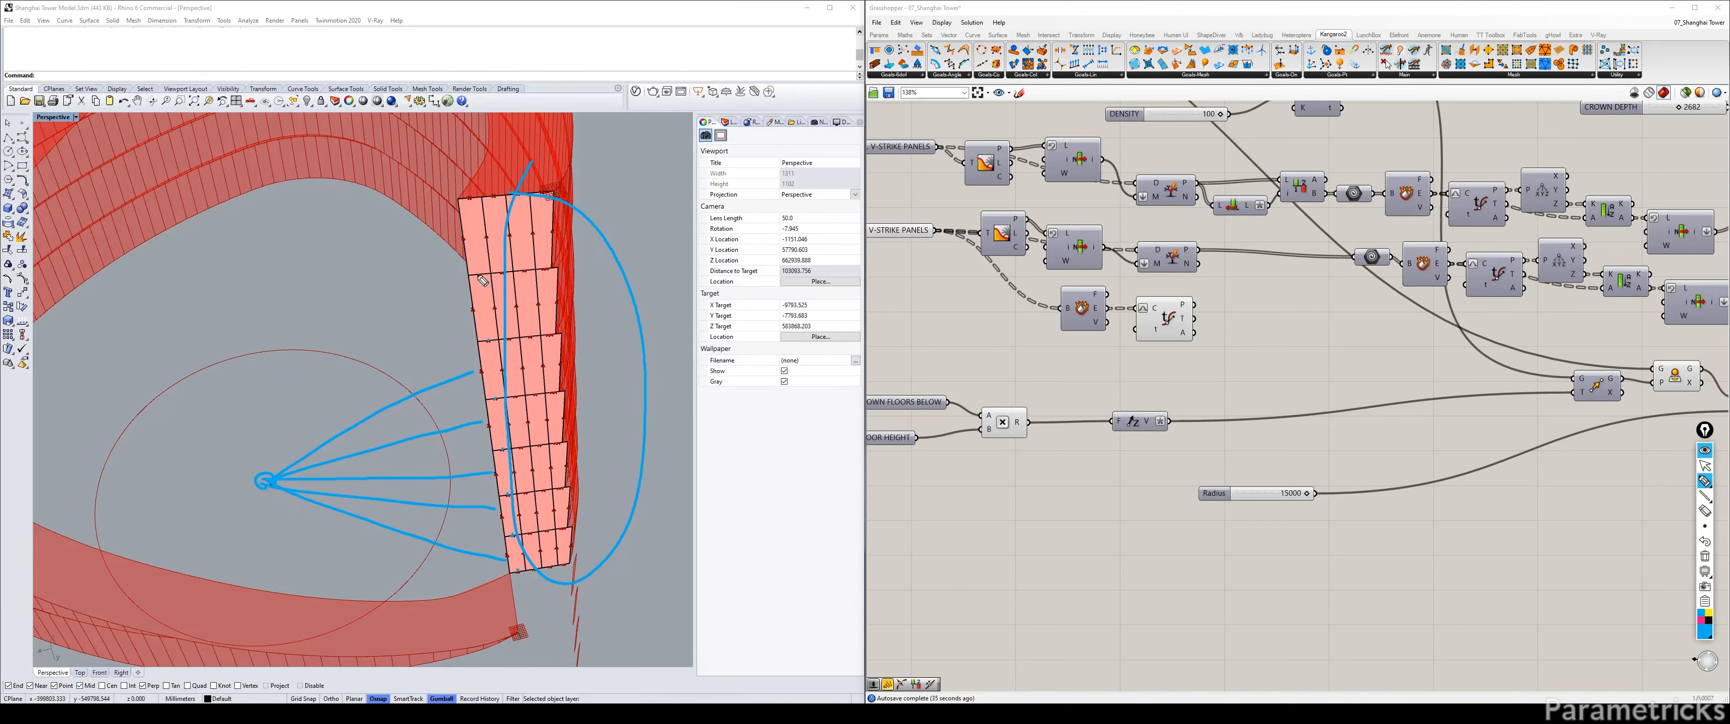
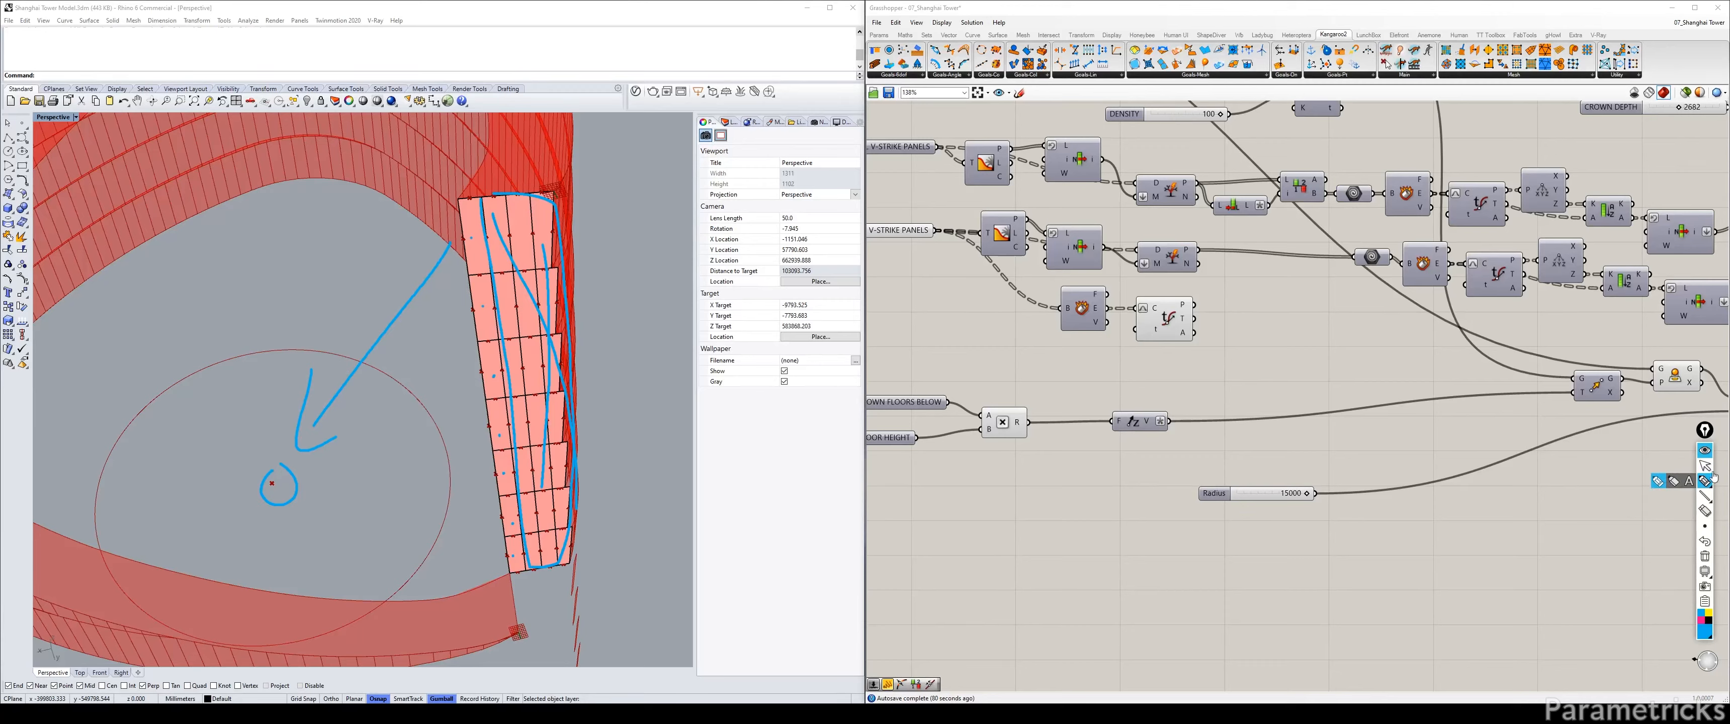
left_click(1705, 466)
mouse_move(1713, 532)
left_click(1706, 557)
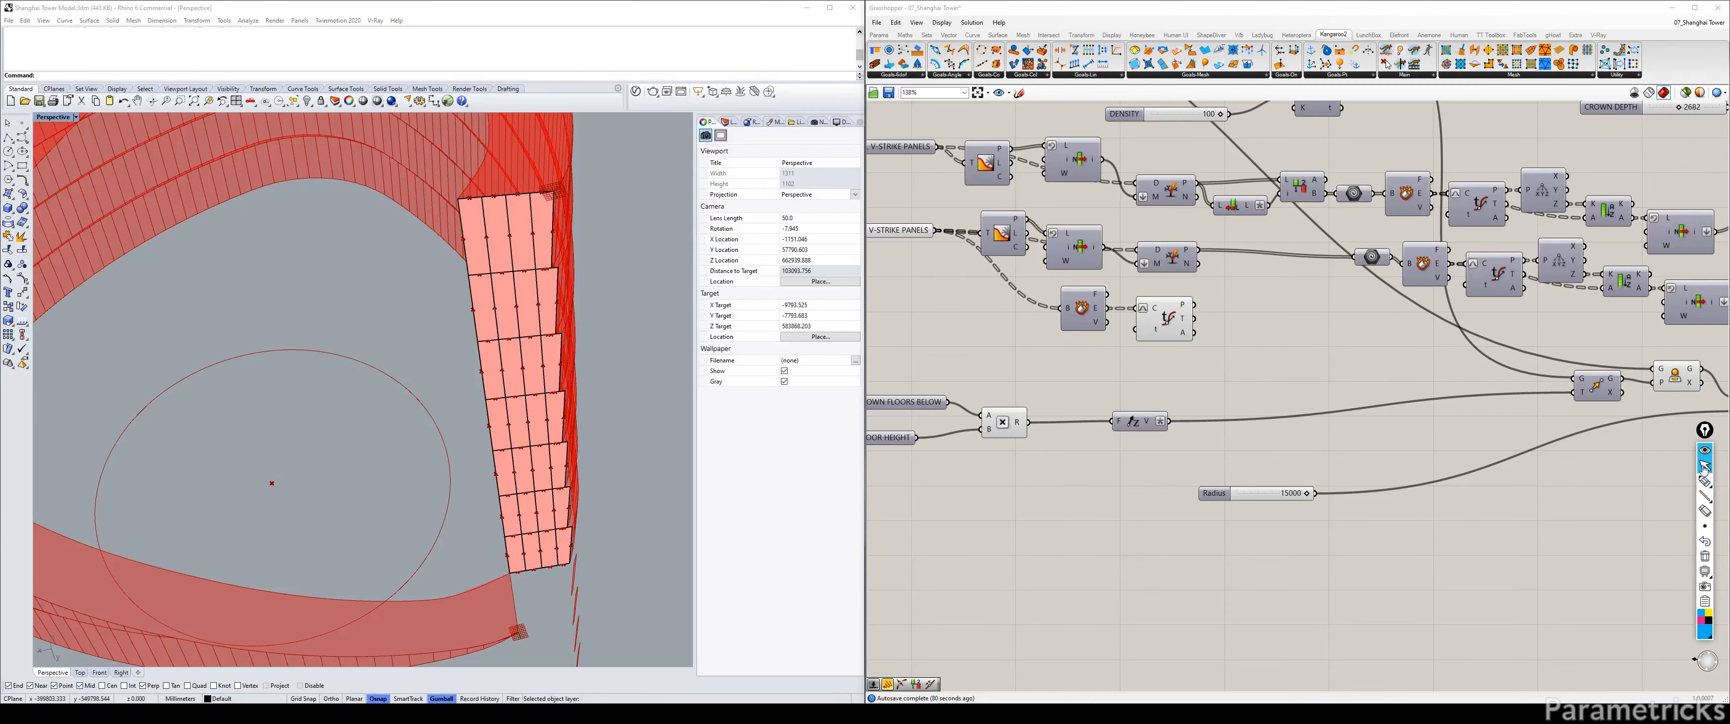
left_click(1706, 450)
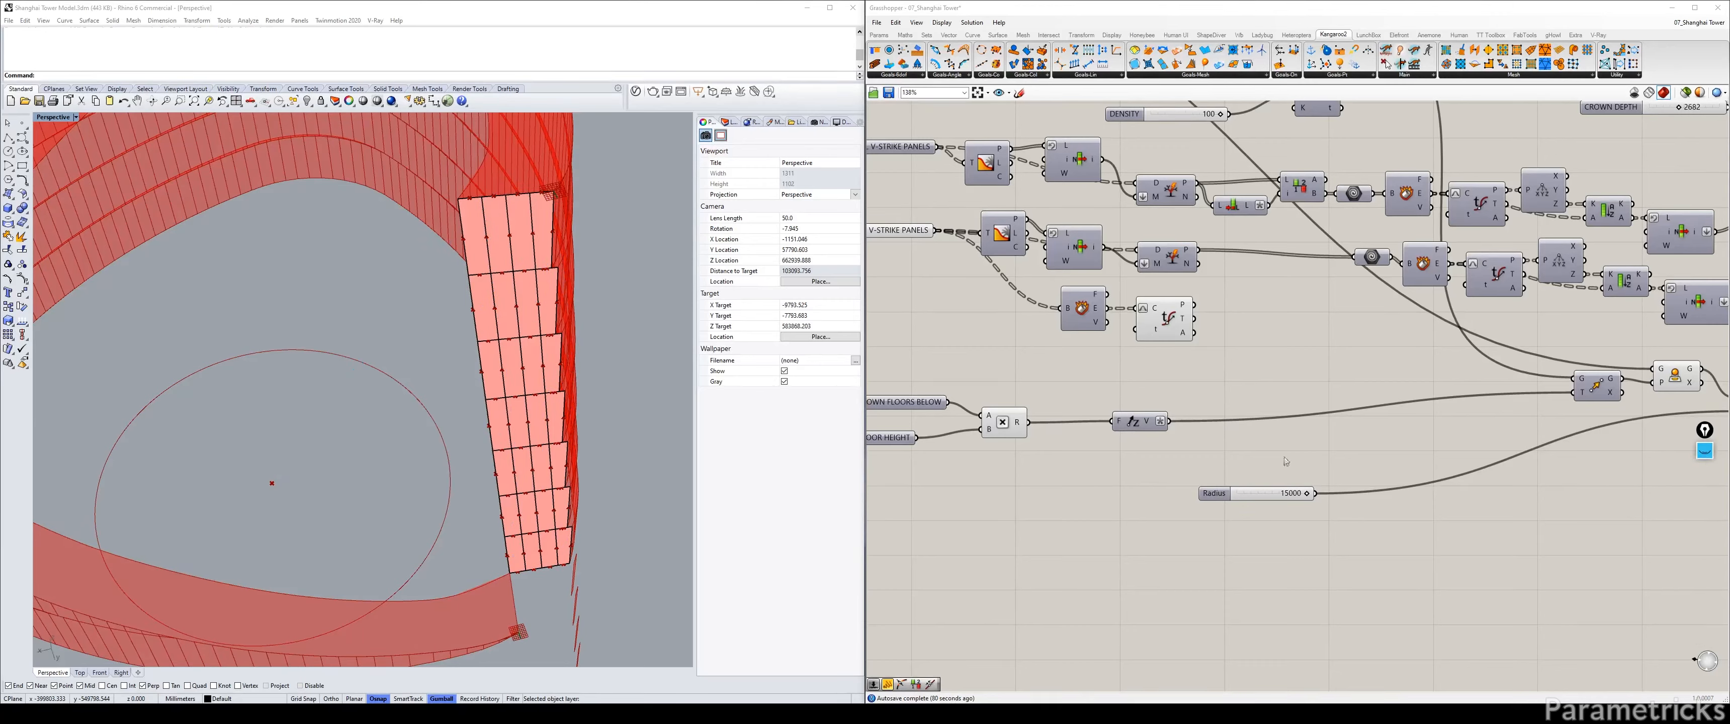
Replace the Deconstruct Brep copy with an Area component fed by CROWN V-STRIKE PANELS.
left_click(1083, 307)
key("Delete")
double_click(976, 310)
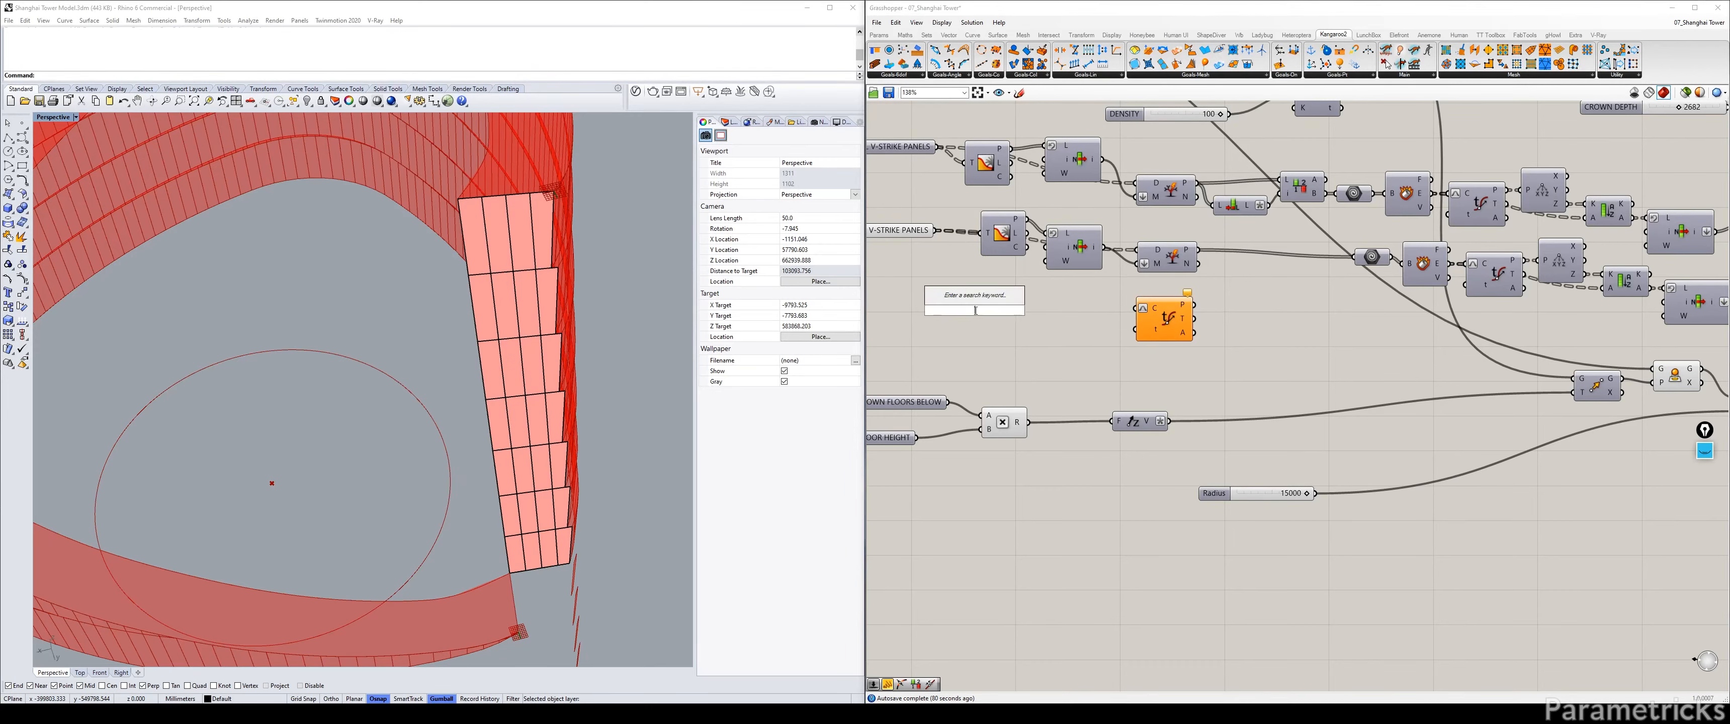
type("area")
key("Return")
left_click_drag(935, 231, 1031, 316)
Add a Brep Closest Point component and feed CROWN V-STRIKE PANELS into its brep input.
double_click(1071, 362)
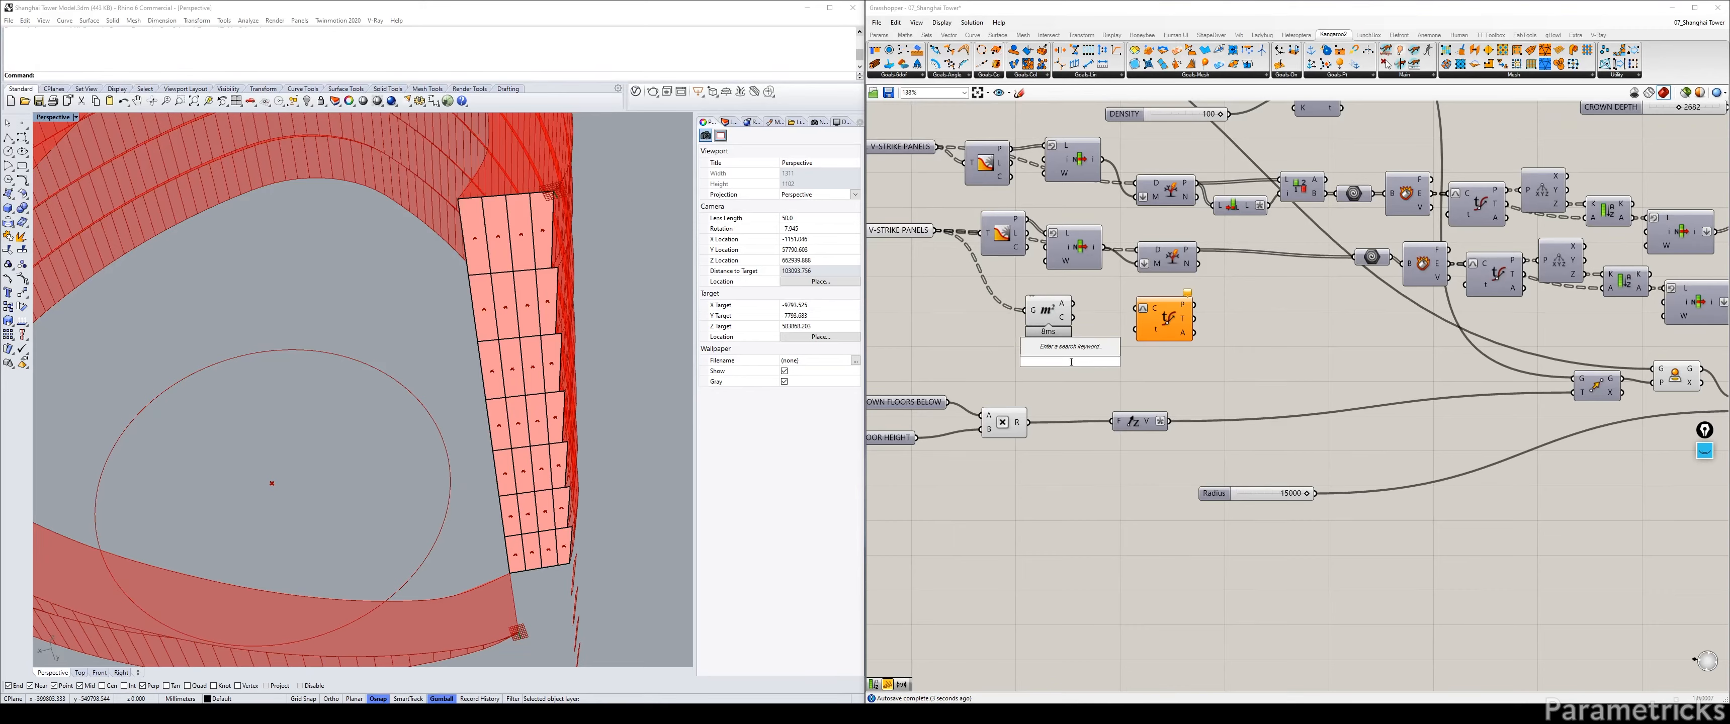
type("PON")
key("BackSpace")
type("INT CLOP")
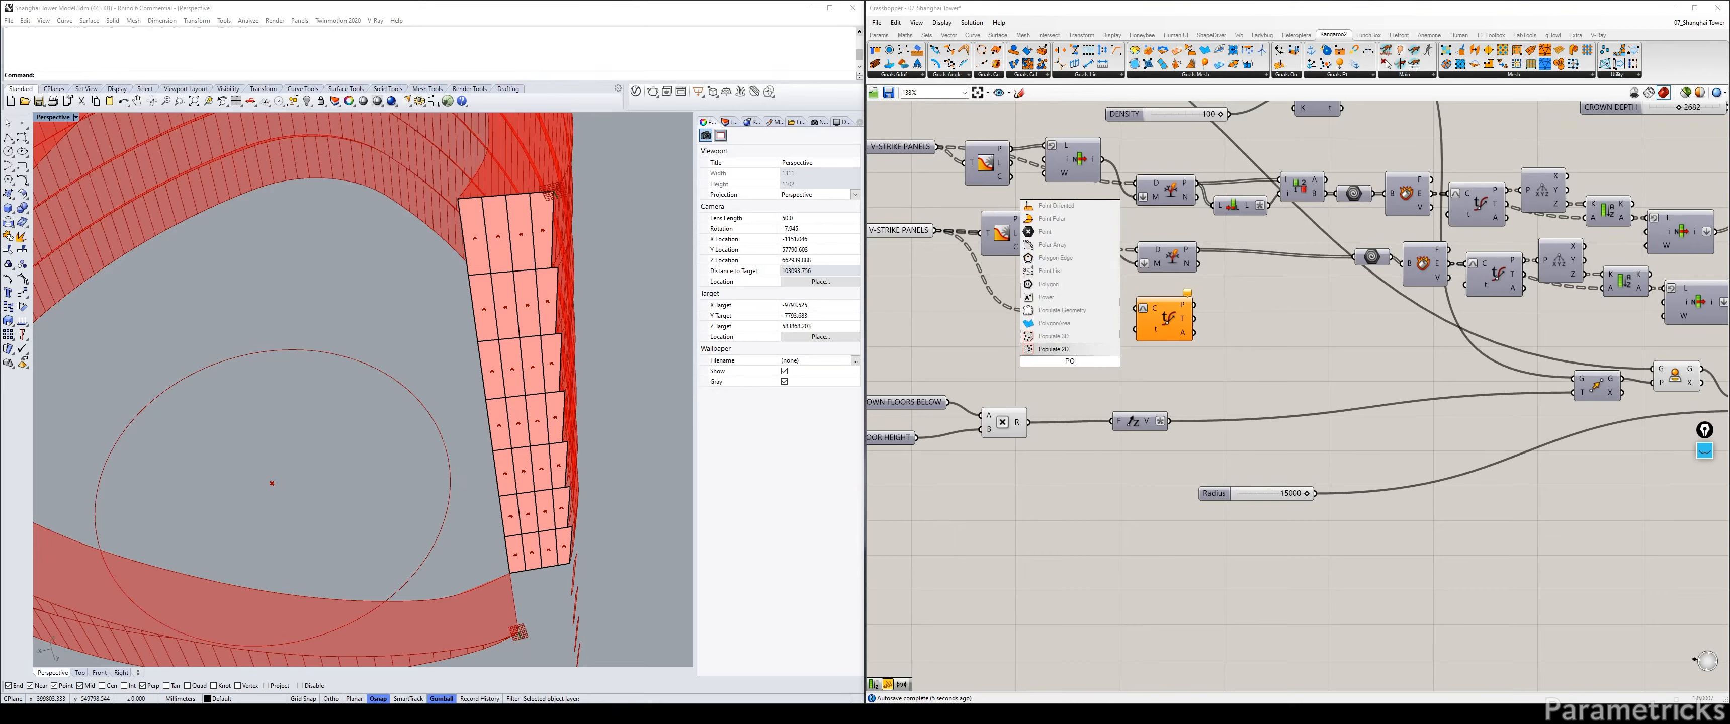
key("BackSpace")
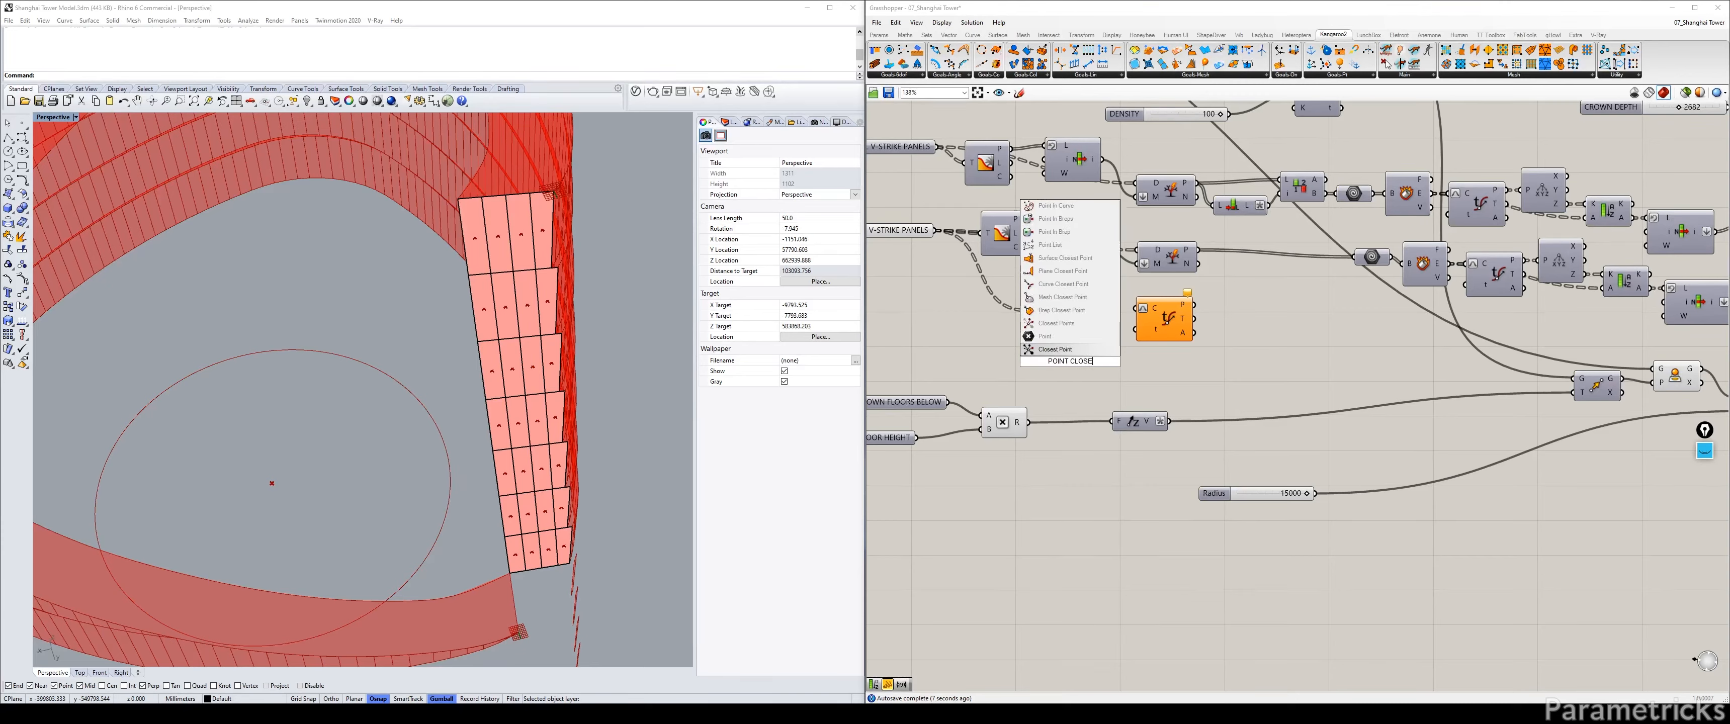
type("SES")
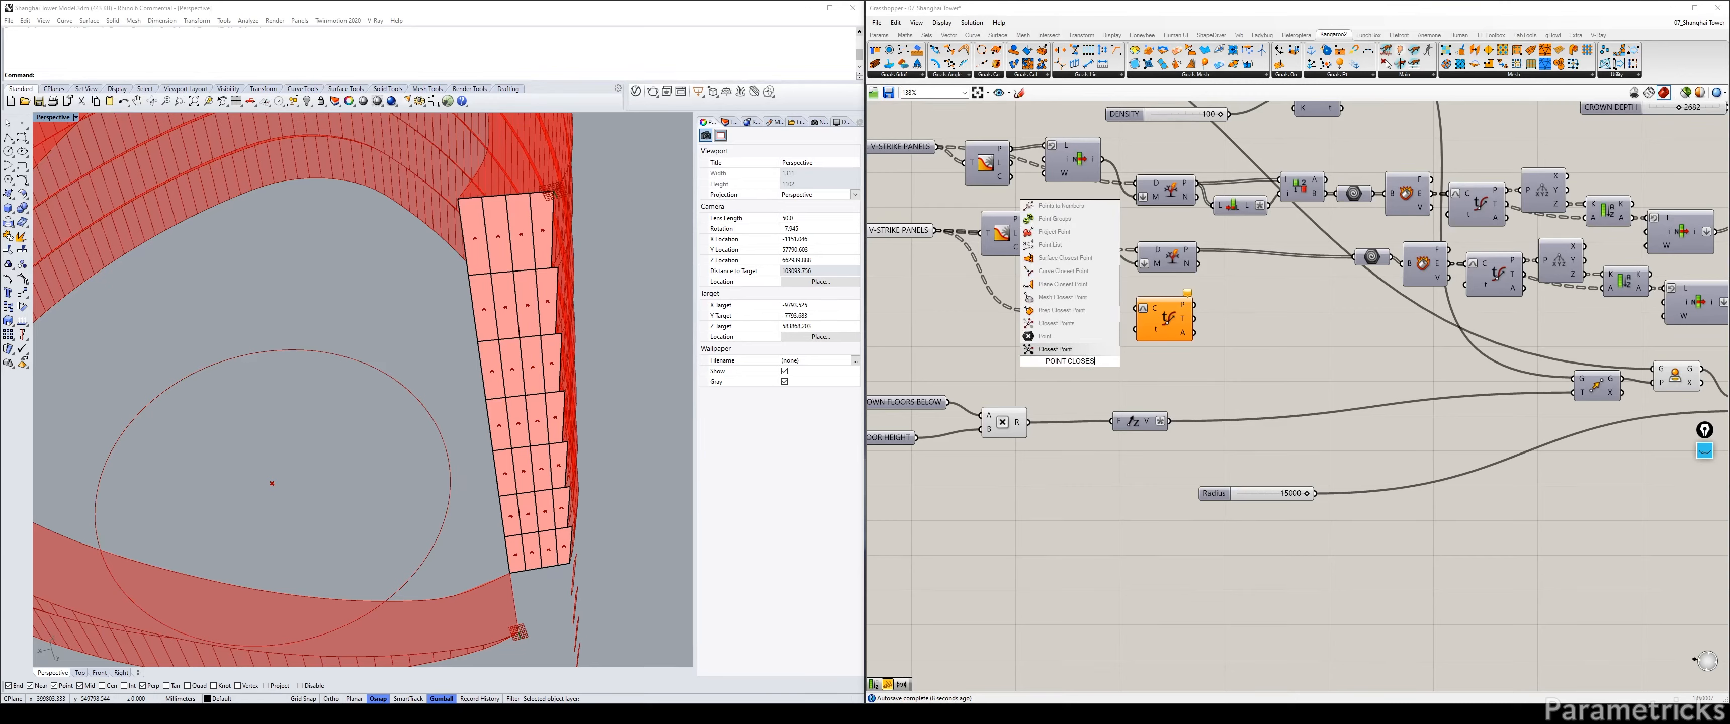
left_click(1063, 311)
left_click_drag(936, 230, 1046, 372)
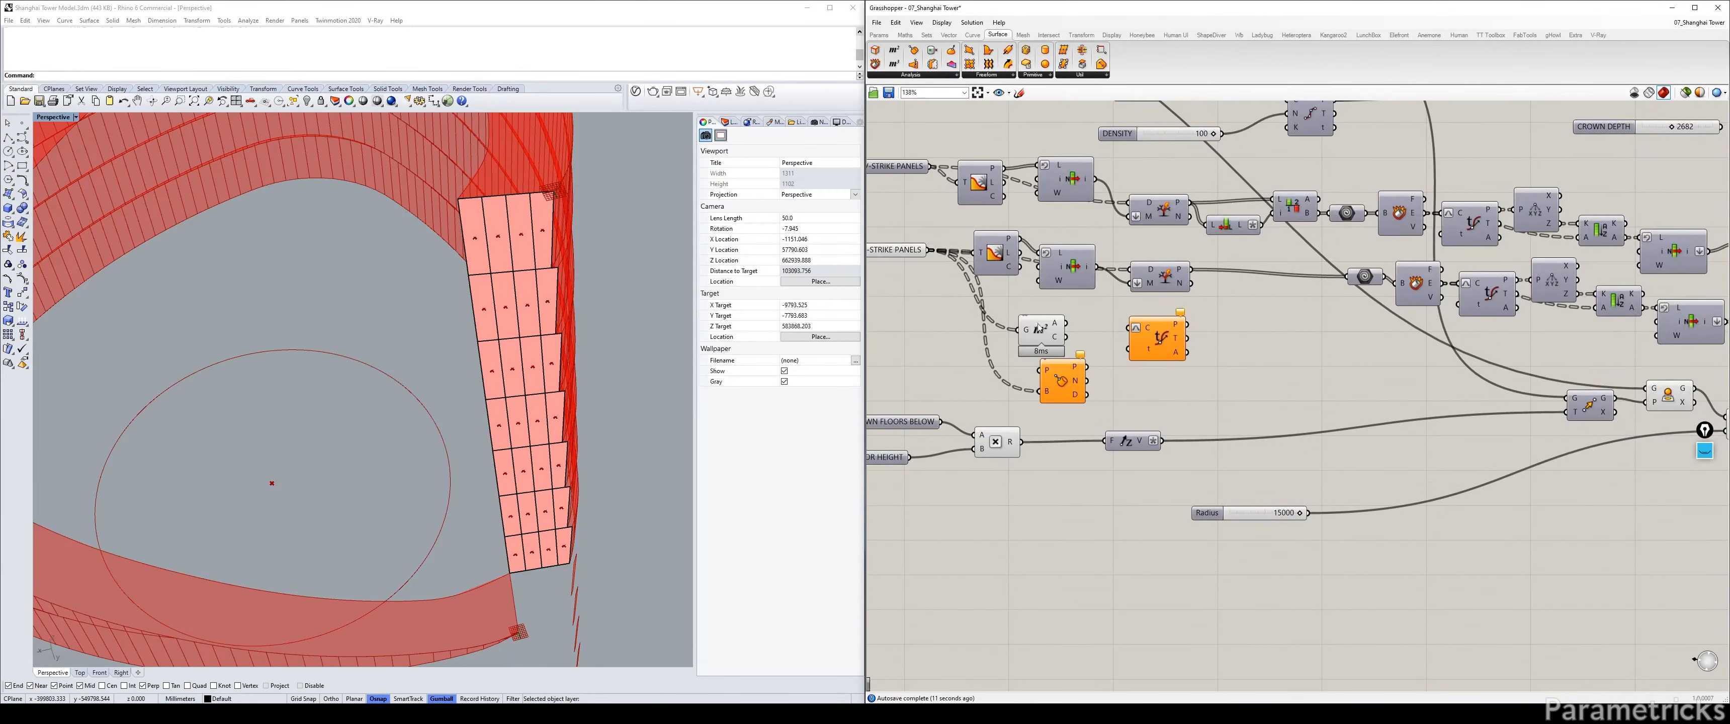
Place Brep Closest Point beside the Circle, feed it the circle's centre point, and space out the preceding components.
left_click_drag(1056, 385, 1554, 401)
scroll(1555, 401, "up", 3)
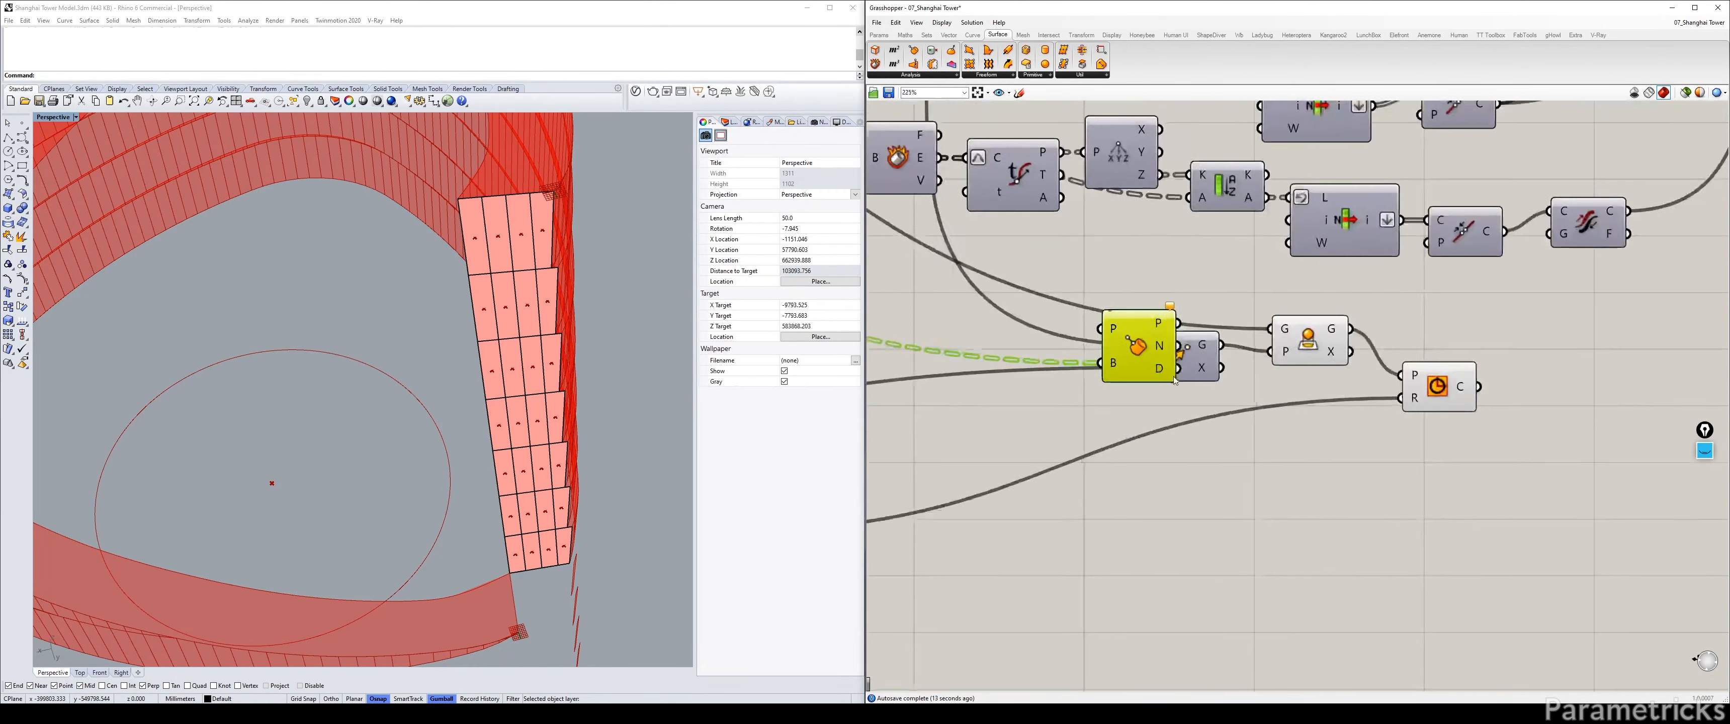
left_click_drag(1130, 350, 1327, 443)
left_click(1302, 343)
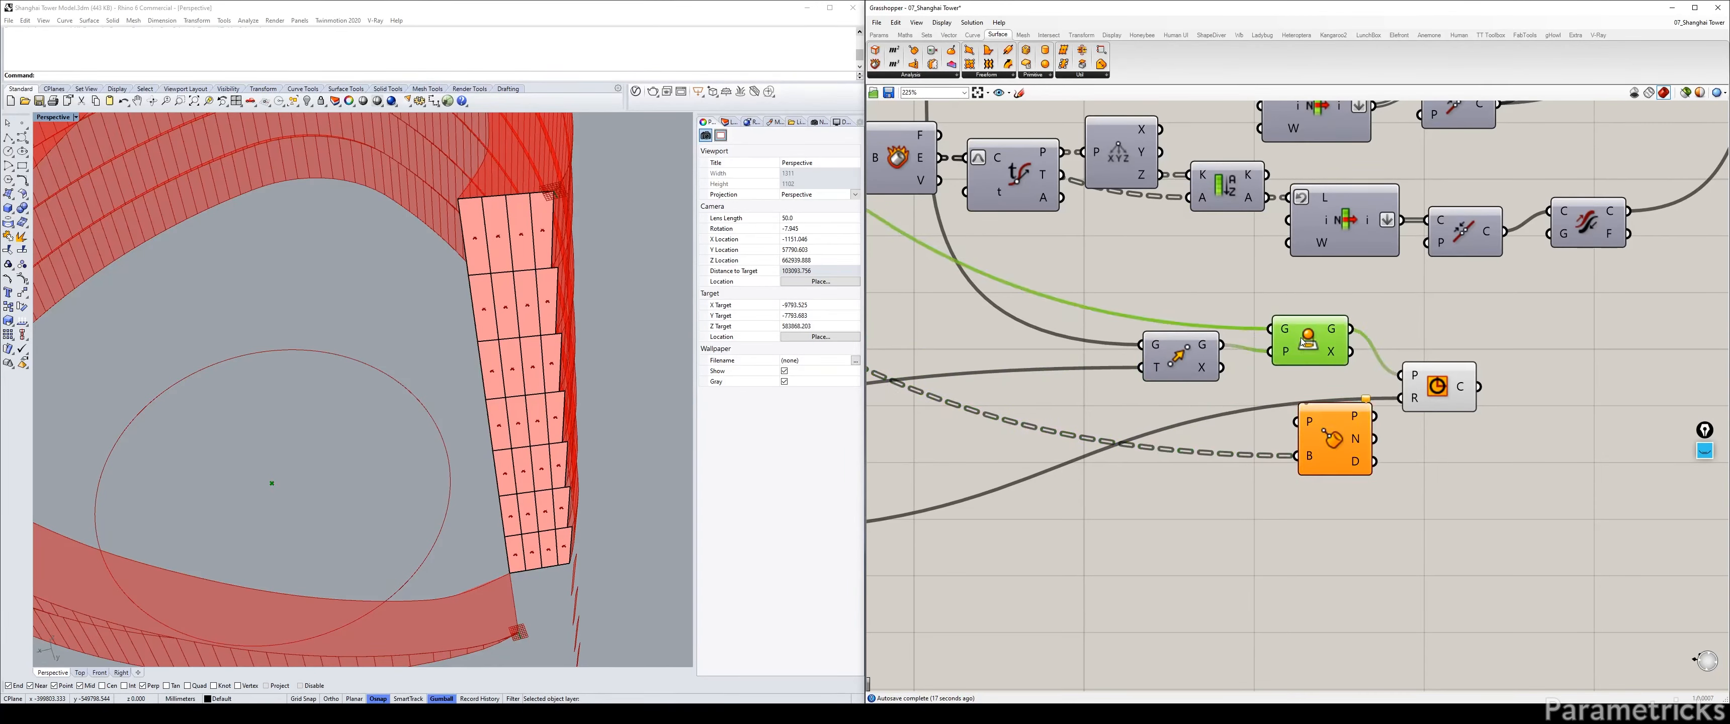
left_click_drag(1344, 336, 1444, 322)
right_click_drag(1390, 382, 1252, 376)
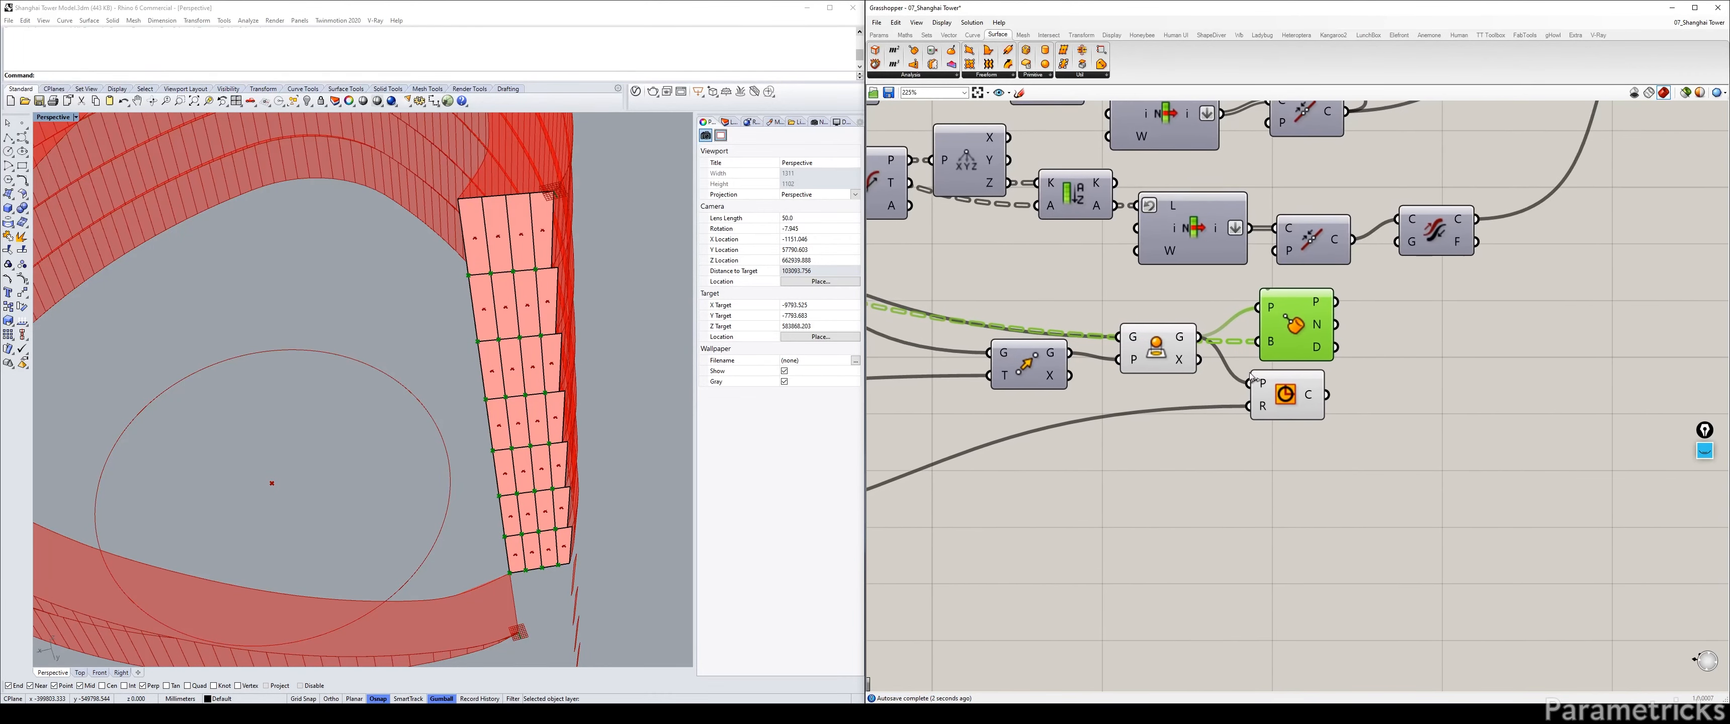
mouse_move(1317, 326)
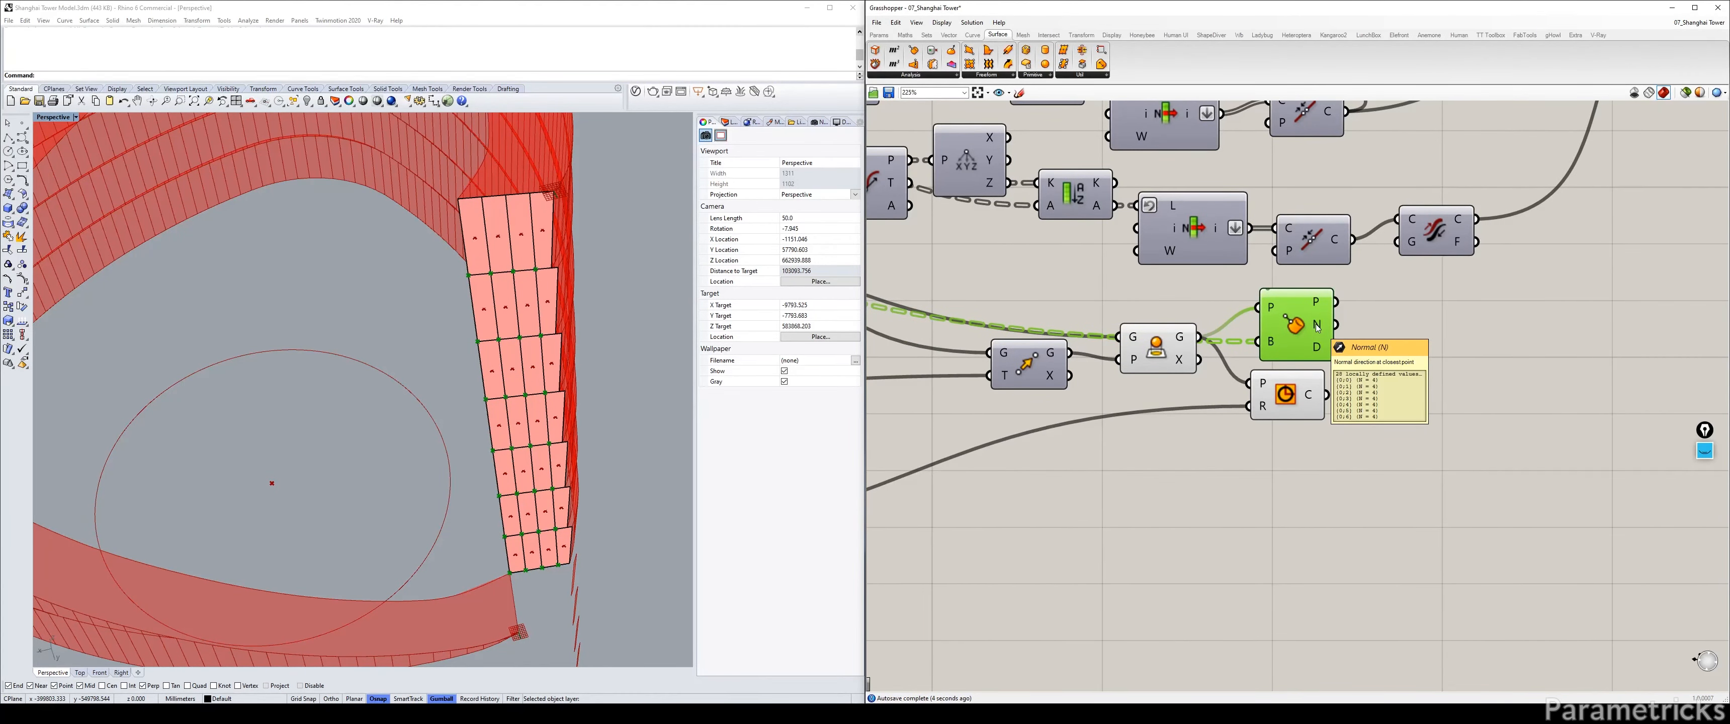
mouse_move(1314, 301)
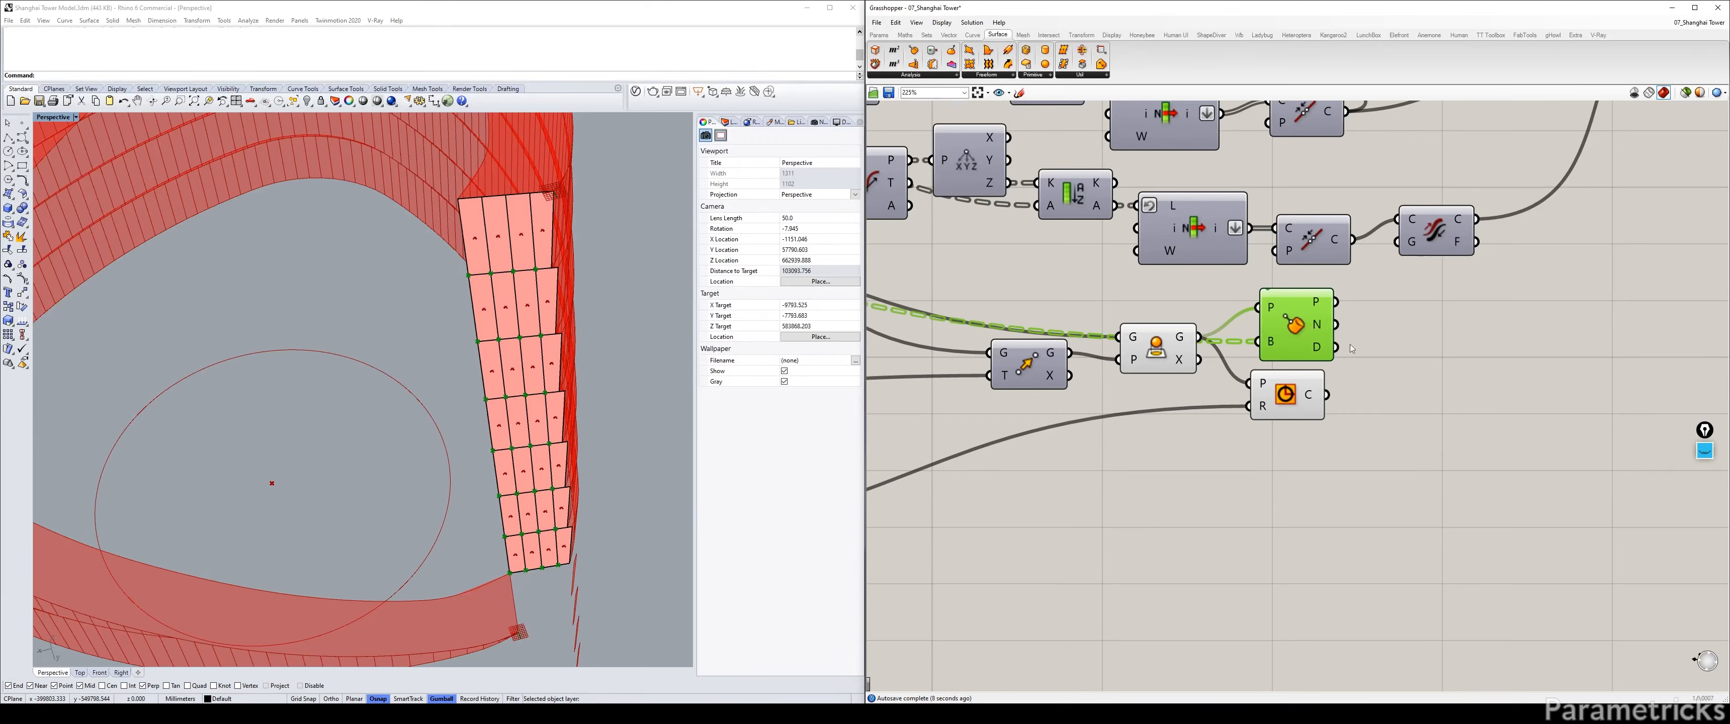
left_click_drag(1012, 379, 1005, 400)
left_click_drag(1156, 362, 1111, 382)
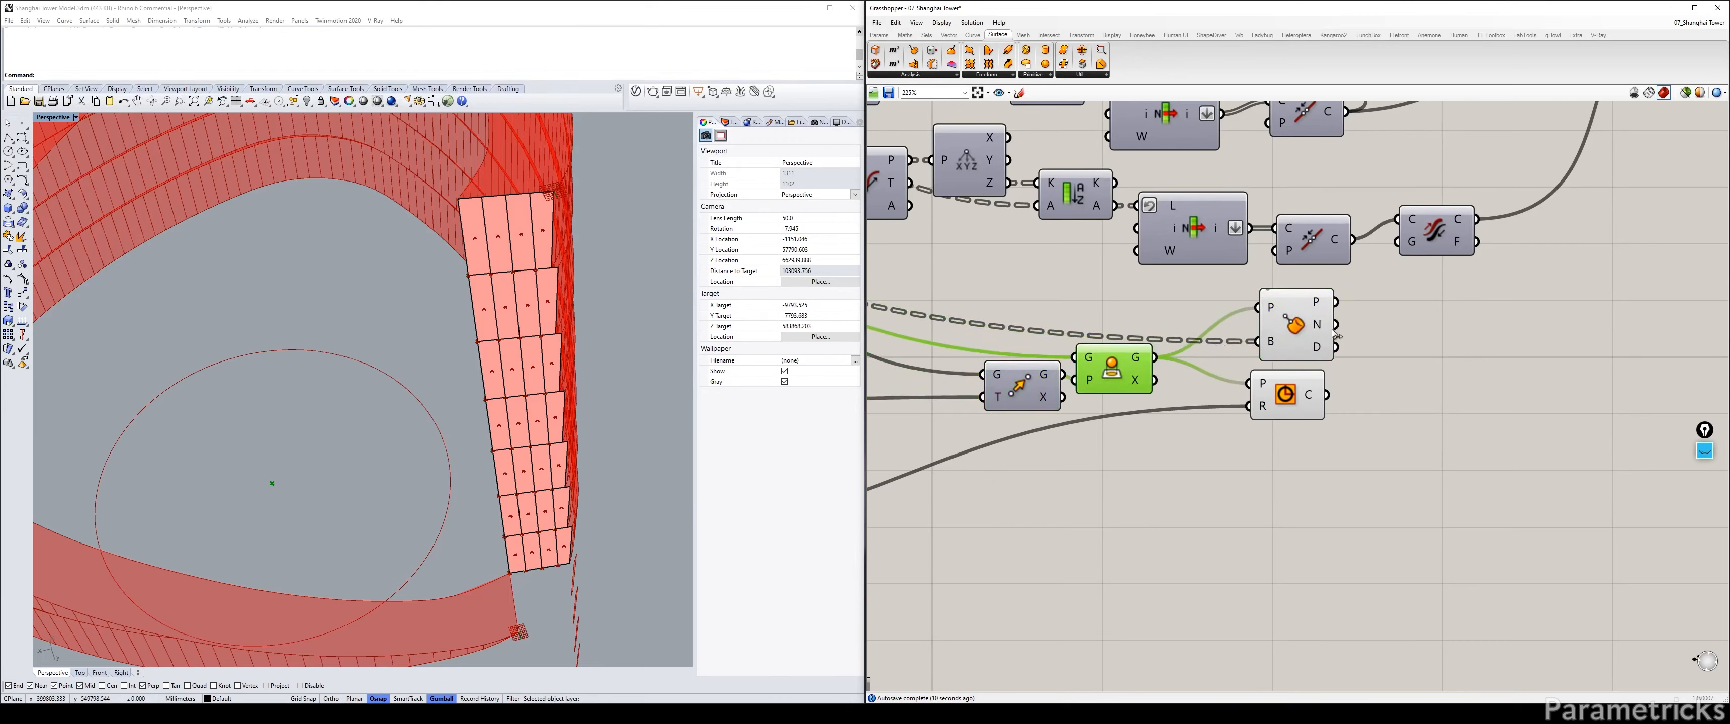
Inspect the distance output of Brep Closest Point with a temporary Panel, and delete the Panel.
left_click_drag(1315, 348, 1481, 338)
double_click(1400, 357)
type("//")
key("Return")
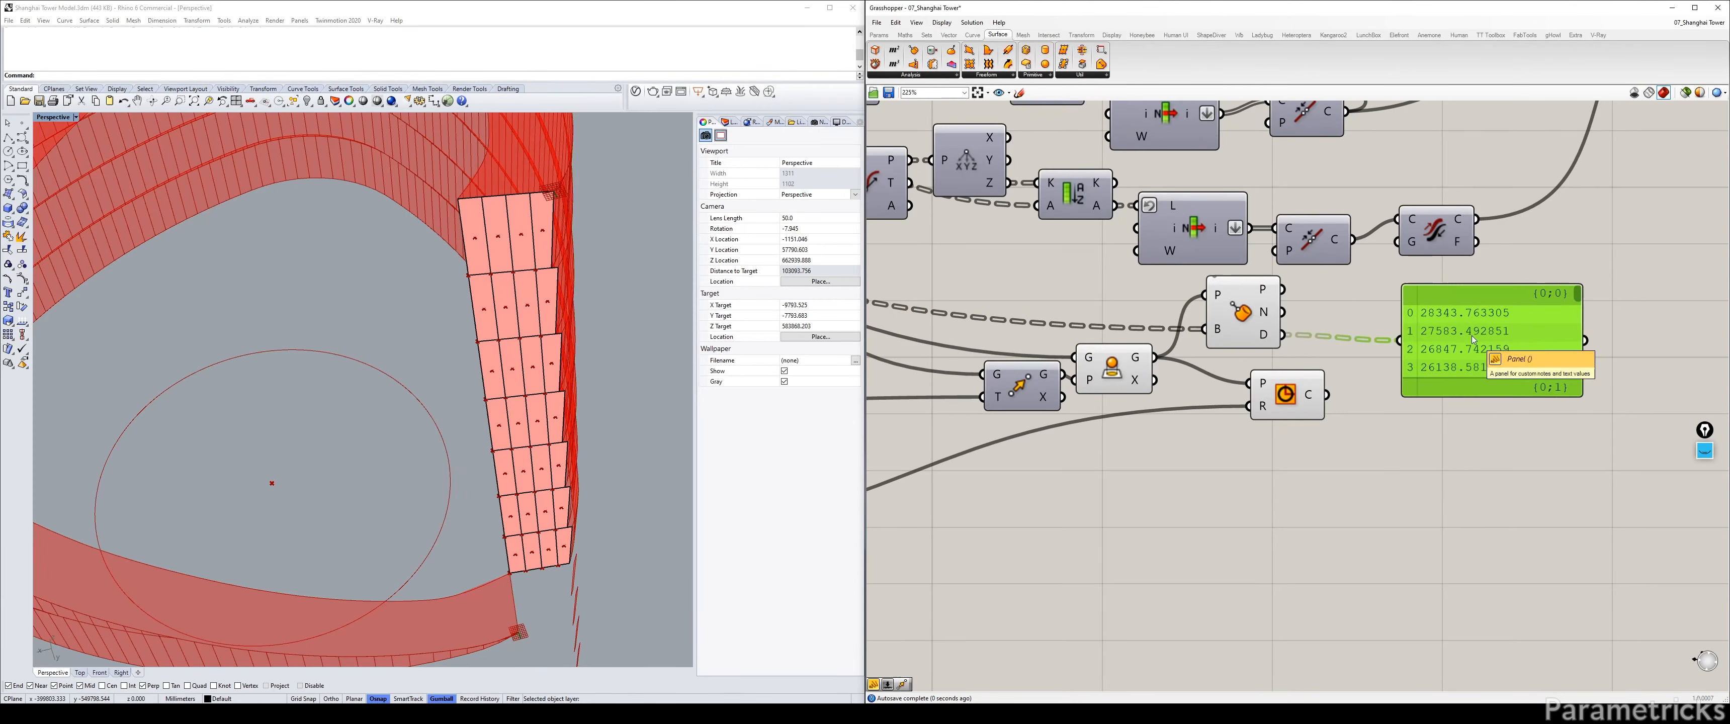
key("Delete")
Add a Sort List using the Brep Closest Point distances as keys and CROWN V-STRIKE PANELS as the values.
double_click(1462, 400)
type("sort")
key("Return")
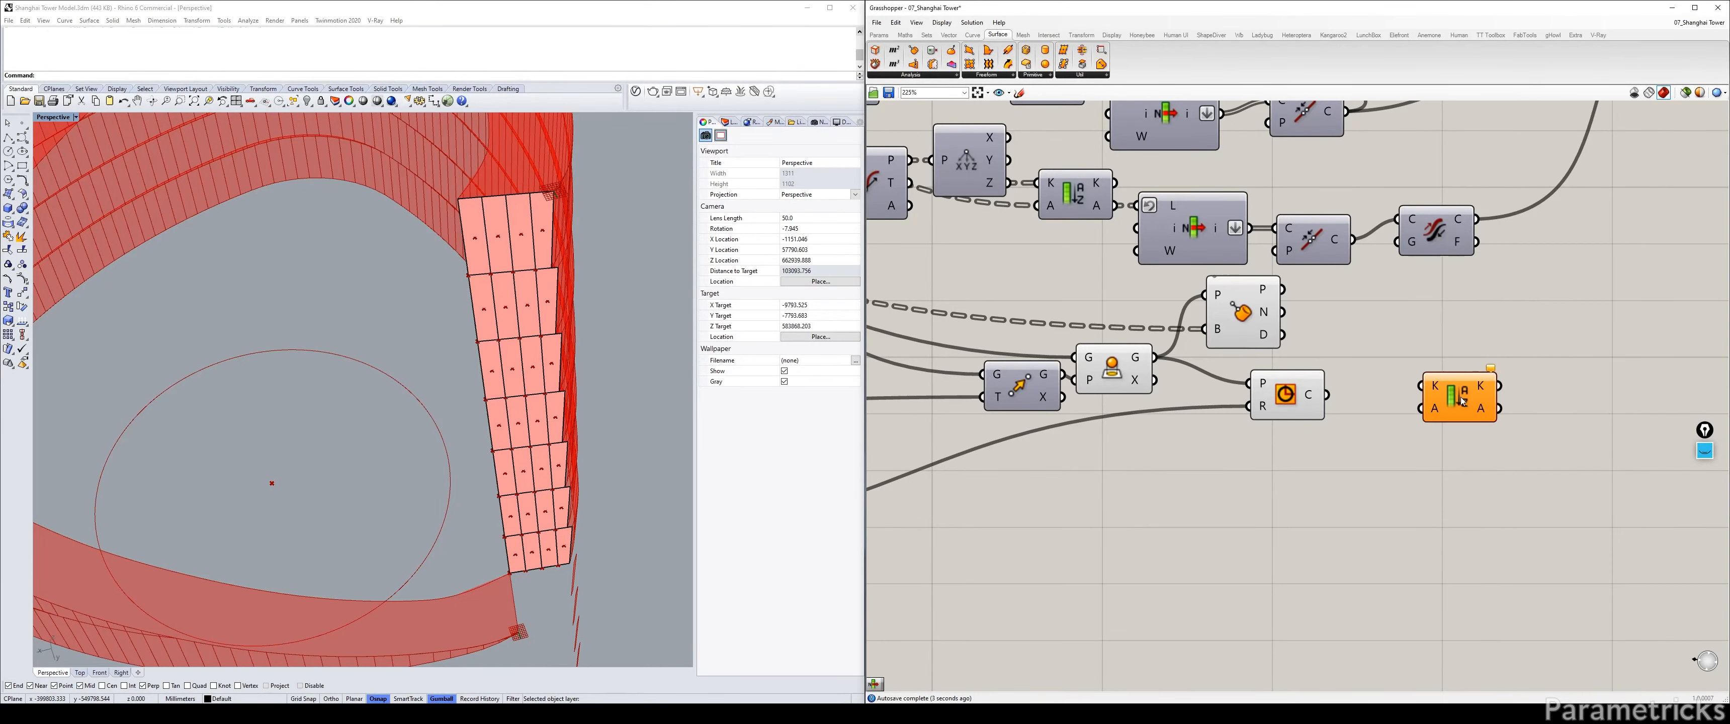
left_click_drag(1283, 334, 1421, 385)
scroll(1383, 392, "down", 3)
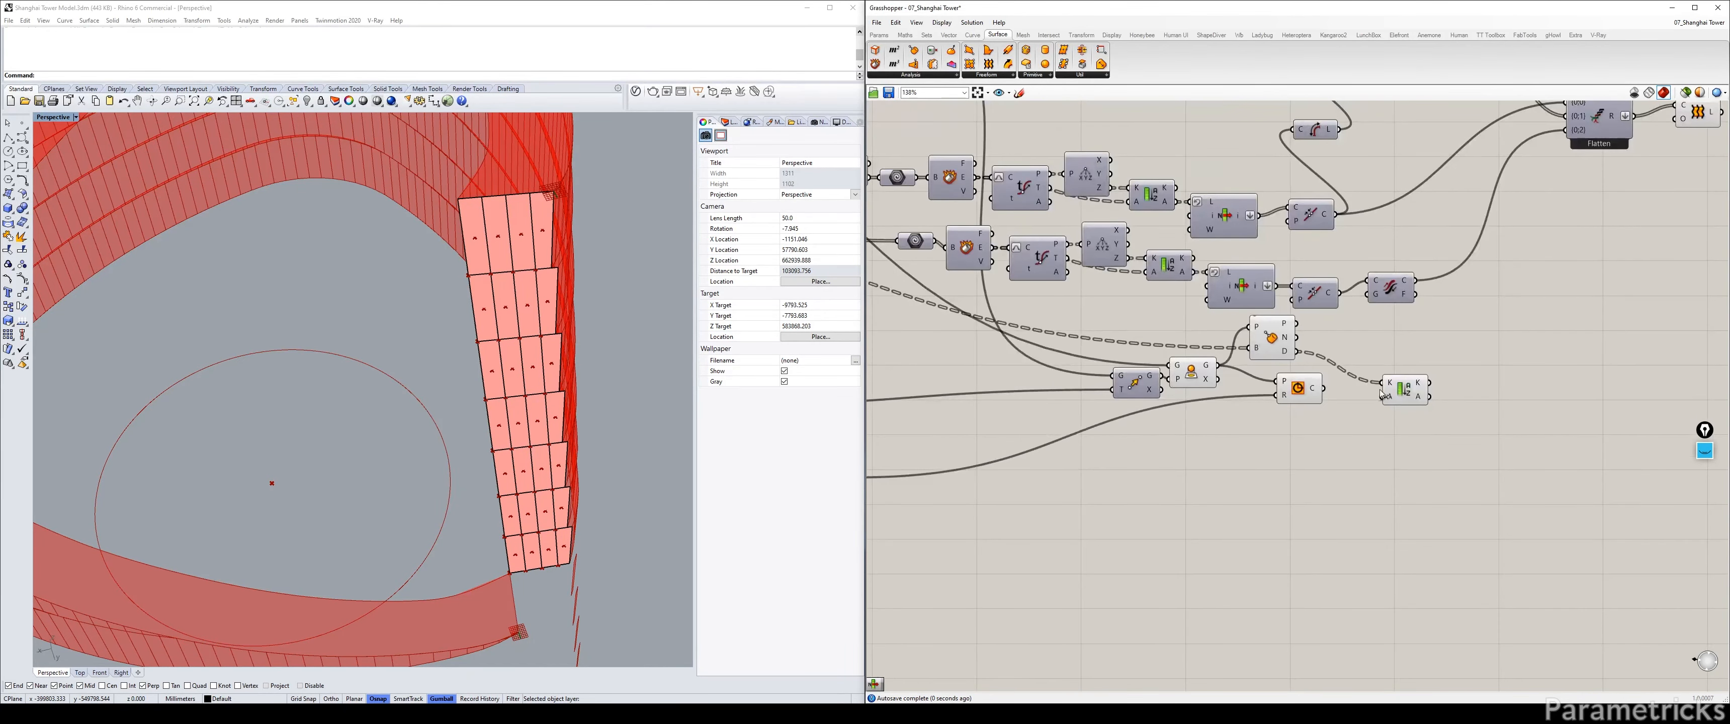
right_click_drag(973, 376, 1251, 370)
scroll(1251, 370, "down", 2)
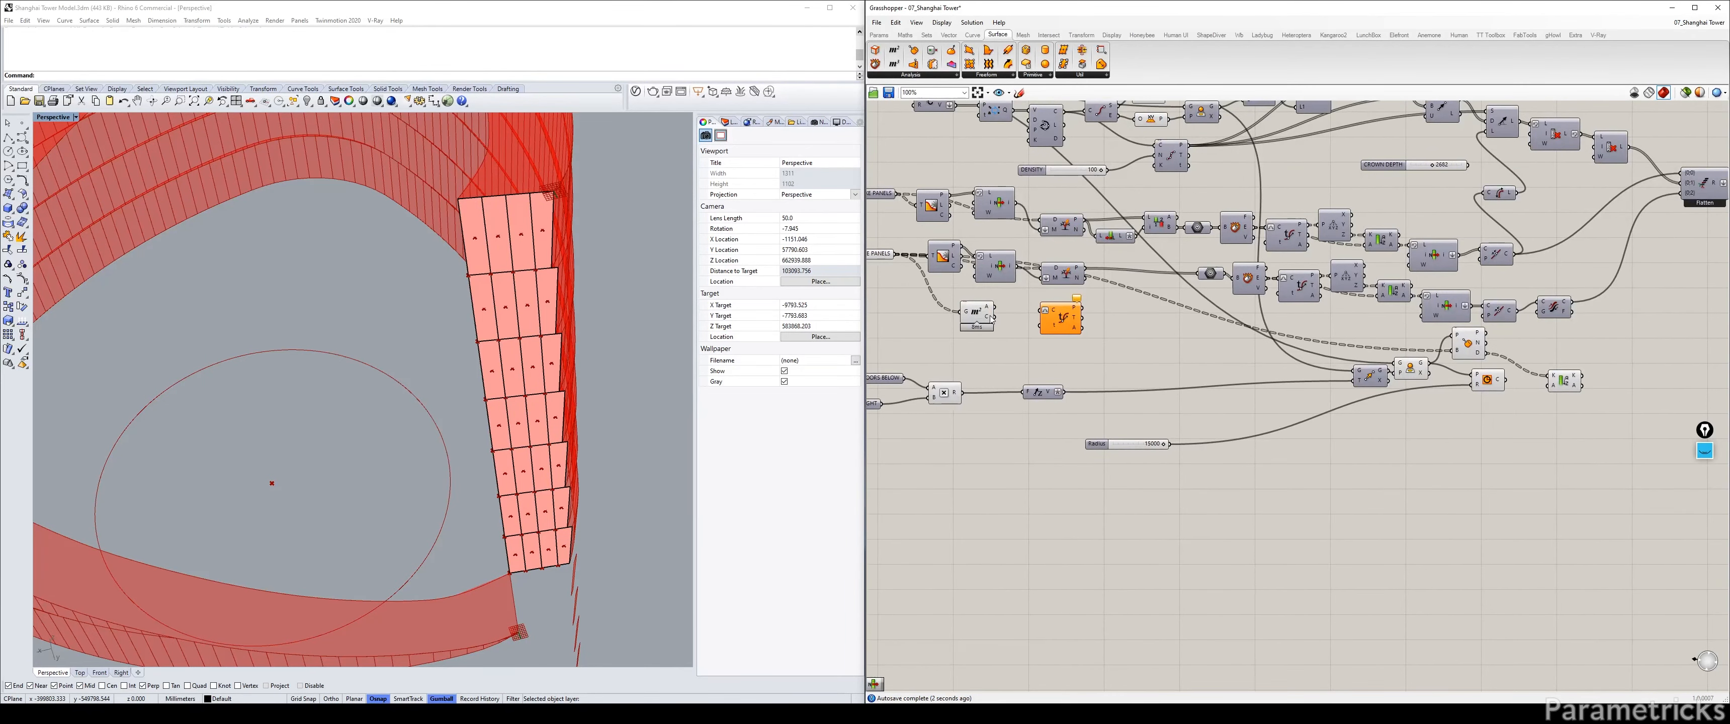
left_click_drag(899, 256, 1549, 386)
Add a List Item component below the Sort List.
double_click(1553, 424)
type("item")
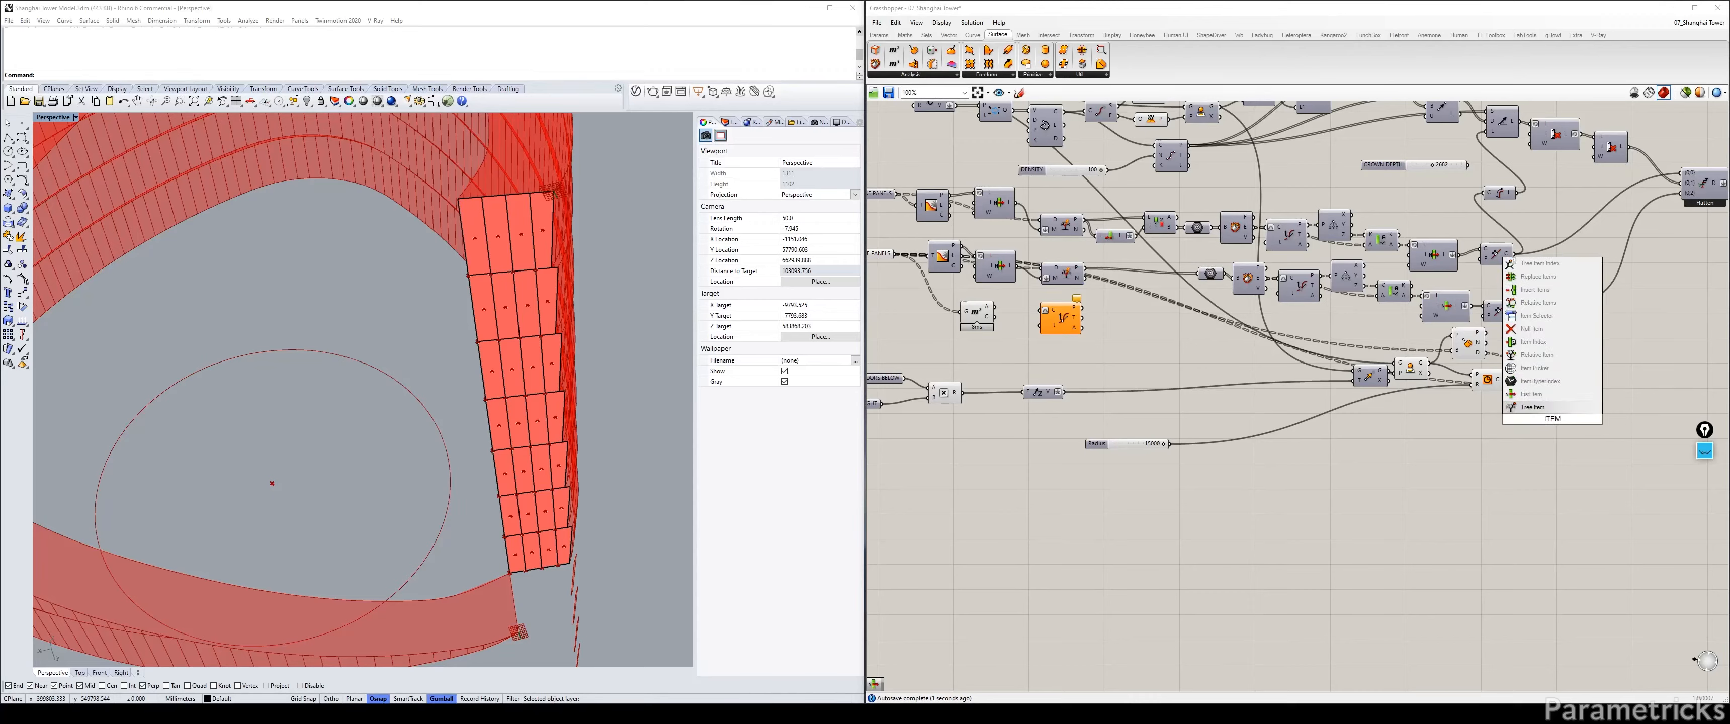
left_click(1559, 395)
Rearrange the closest-point and sorting components compactly, with the Circle and Radius slider set apart below them.
left_click_drag(1622, 446, 1336, 336)
left_click_drag(1370, 375, 1370, 437, "shift")
left_click(1443, 473)
left_click_drag(1485, 449, 1458, 538)
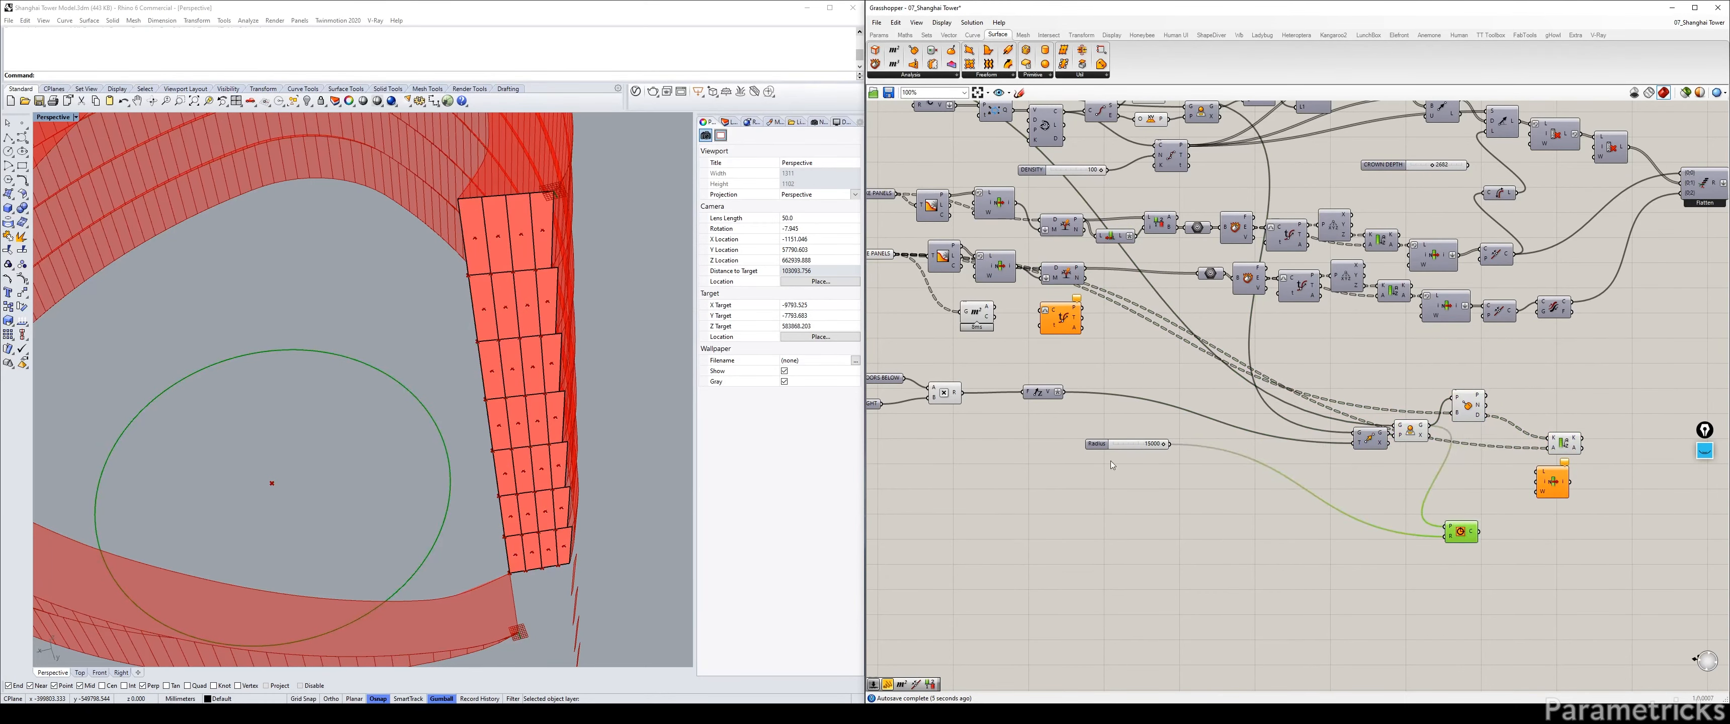
left_click_drag(1097, 444, 1111, 536)
left_click_drag(1370, 440, 1339, 346)
left_click_drag(1328, 464, 1316, 360)
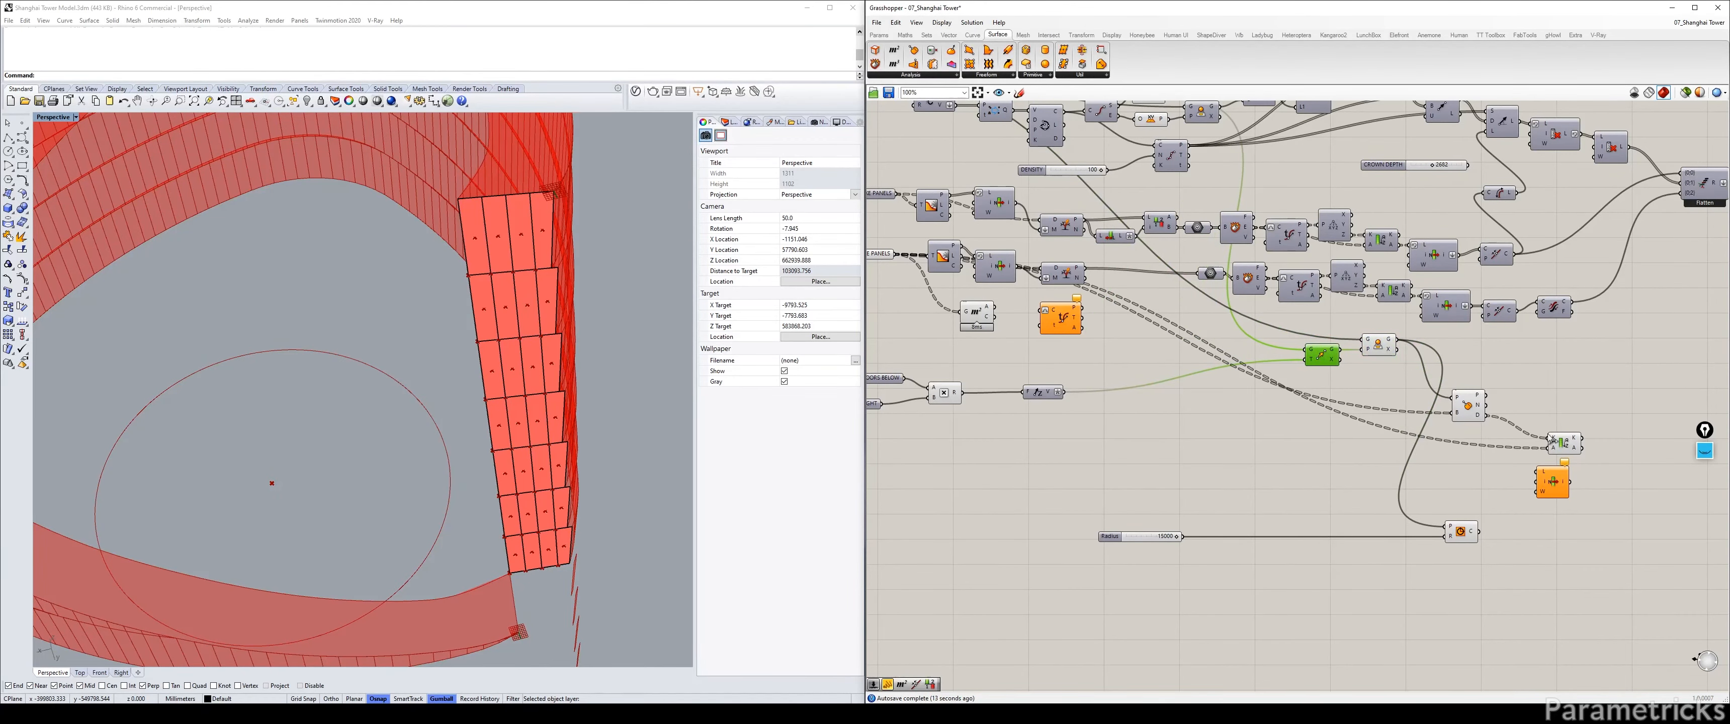
left_click_drag(1469, 407, 1464, 376)
left_click_drag(1564, 444, 1558, 393)
Place the List Item near the Sort List and feed it the sorted panels.
left_click_drag(1552, 482, 1564, 452)
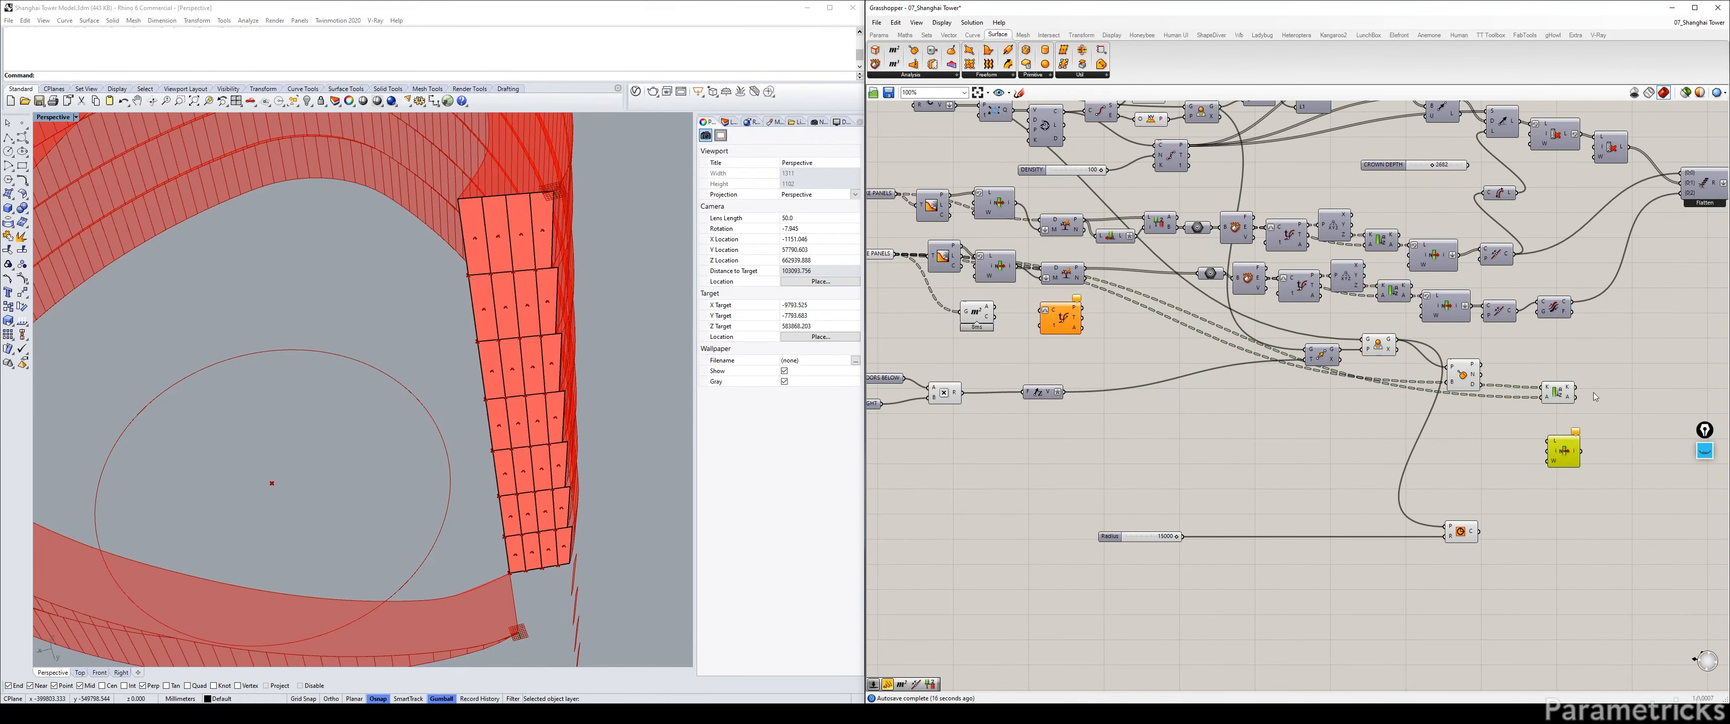
left_click_drag(1596, 397, 1604, 376)
scroll(1603, 376, "up", 4)
left_click_drag(1549, 417, 1614, 431)
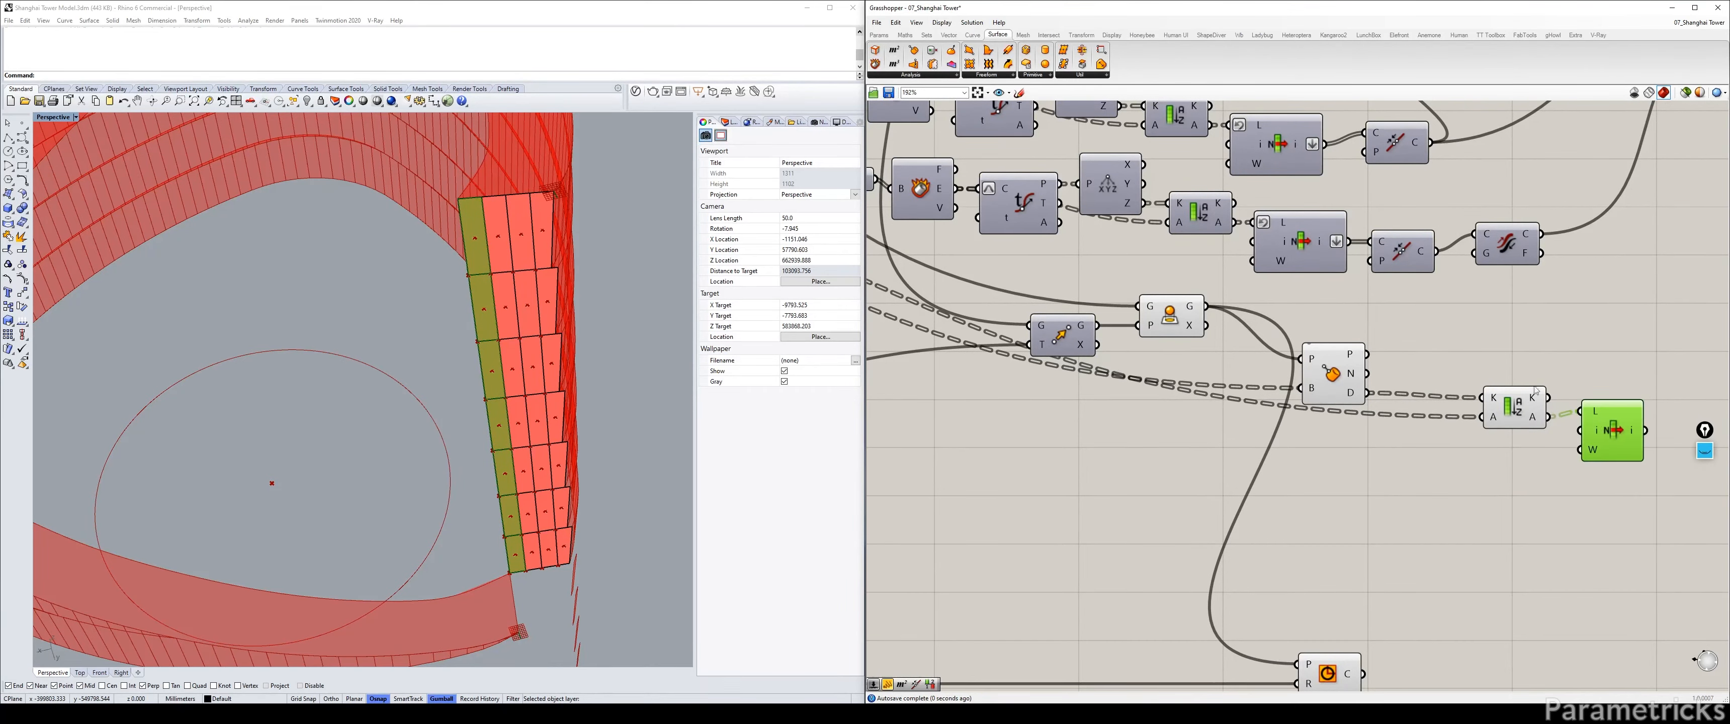
Move the Sort List up beside the Brep Closest Point and delete the unused components below the CROWN V-STRIKE PANELS branch.
left_click_drag(1521, 409, 1455, 332)
left_click(1161, 326)
scroll(1160, 326, "down", 4)
right_click_drag(1159, 326, 1426, 302)
right_click_drag(1055, 264, 1307, 258)
scroll(1307, 258, "up", 2)
left_click(1300, 256)
key("Delete")
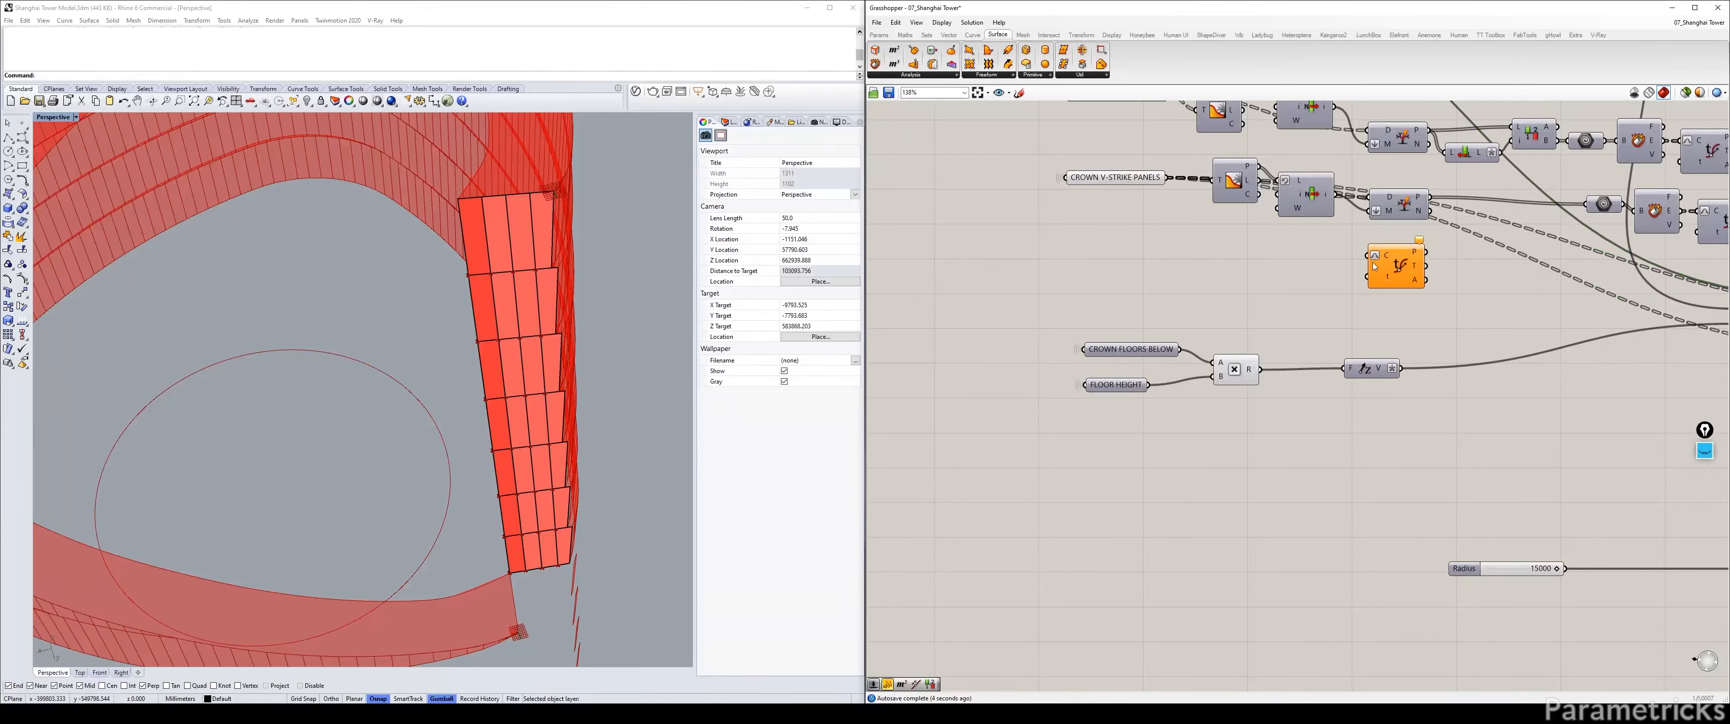
left_click(1379, 264)
key("Delete")
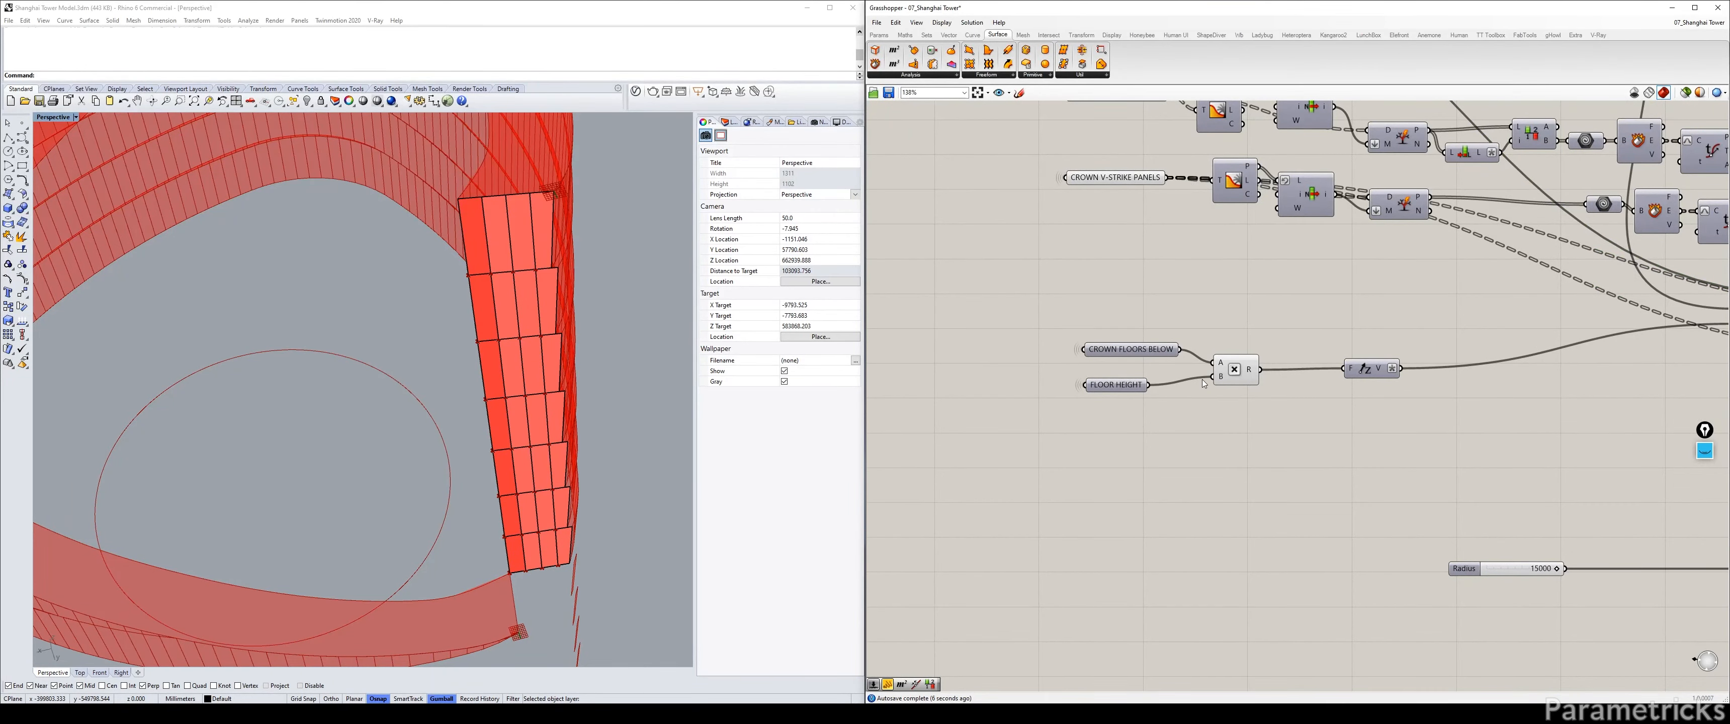
Shift the Multiplication slightly along its wire and move the CROWN FLOORS BELOW and FLOOR HEIGHT chain up beneath the crown panel branch.
left_click_drag(1240, 372, 1276, 372)
scroll(1220, 282, "down", 4)
right_click_drag(1388, 282, 895, 309)
scroll(1159, 332, "up", 5)
right_click_drag(1025, 350, 1124, 331)
scroll(1124, 332, "up", 2)
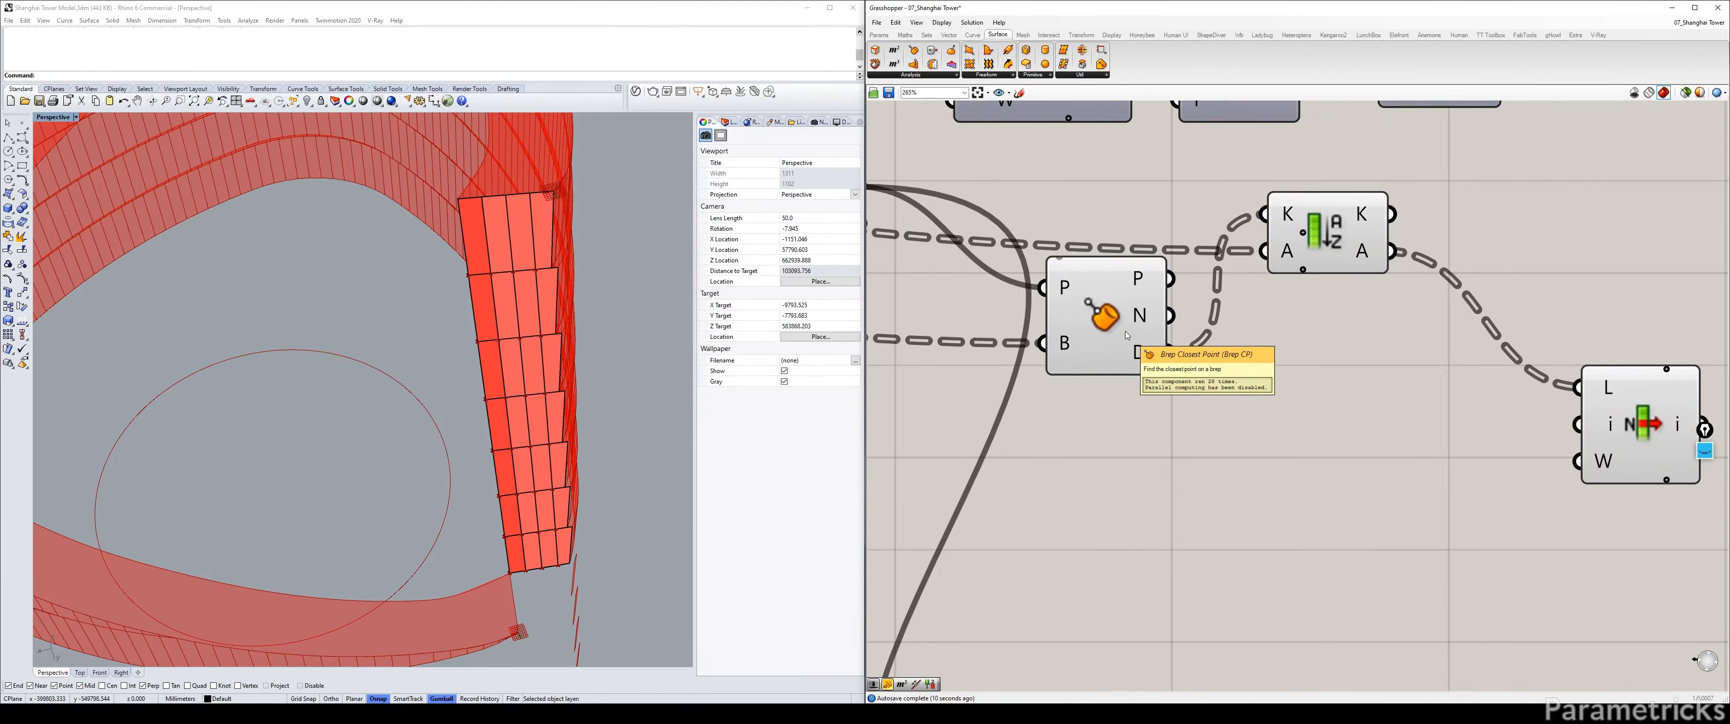
scroll(1124, 331, "down", 5)
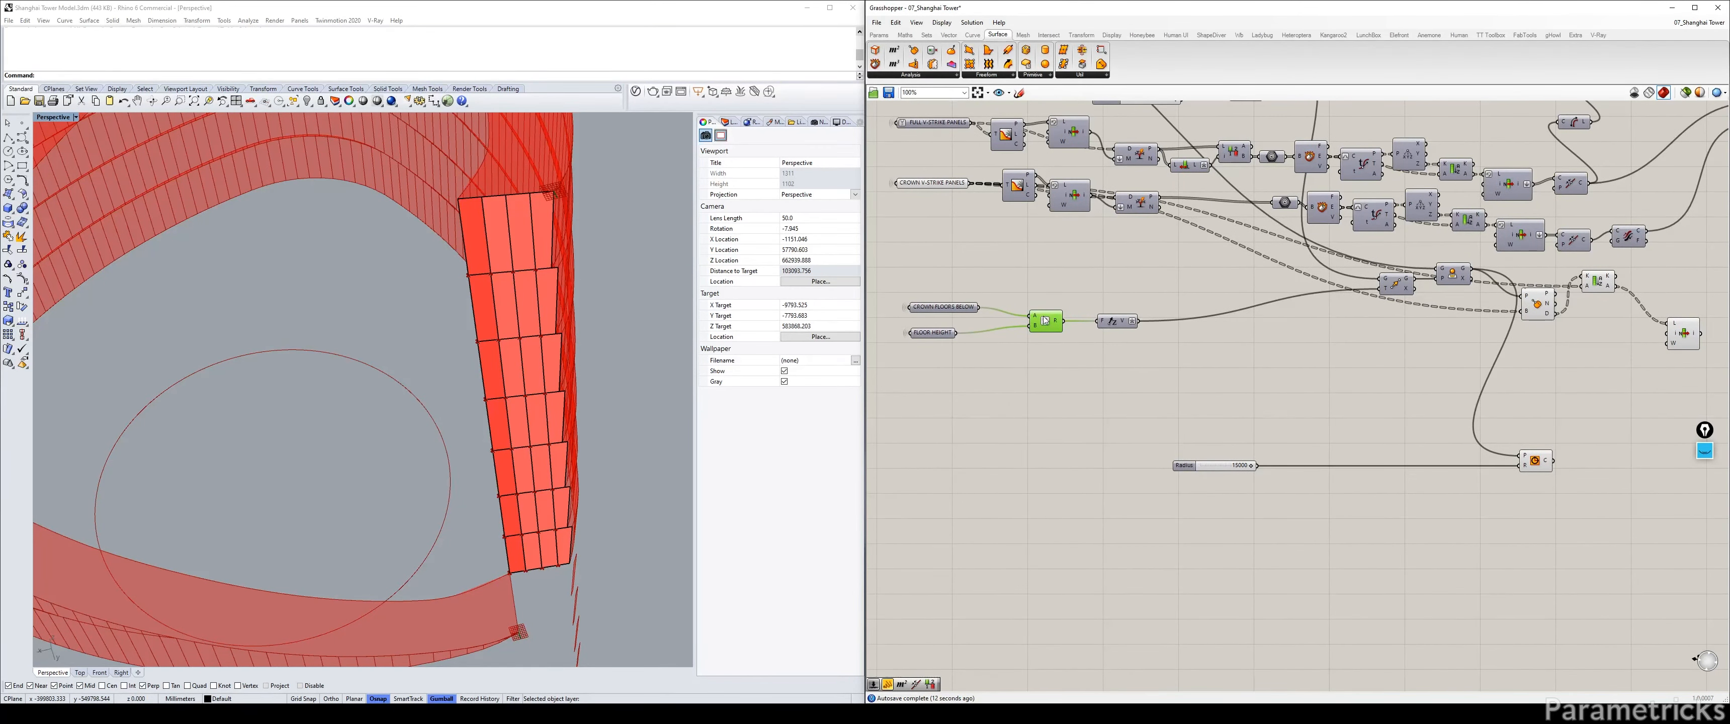
left_click_drag(1150, 360, 902, 285)
left_click_drag(1130, 325, 1122, 249)
left_click(1296, 283)
Align Brep Closest Point, Sort List and List Item compactly, and hide the previews of Project, Brep Closest Point and Sort List.
left_click(1452, 274)
scroll(1173, 314, "up", 3)
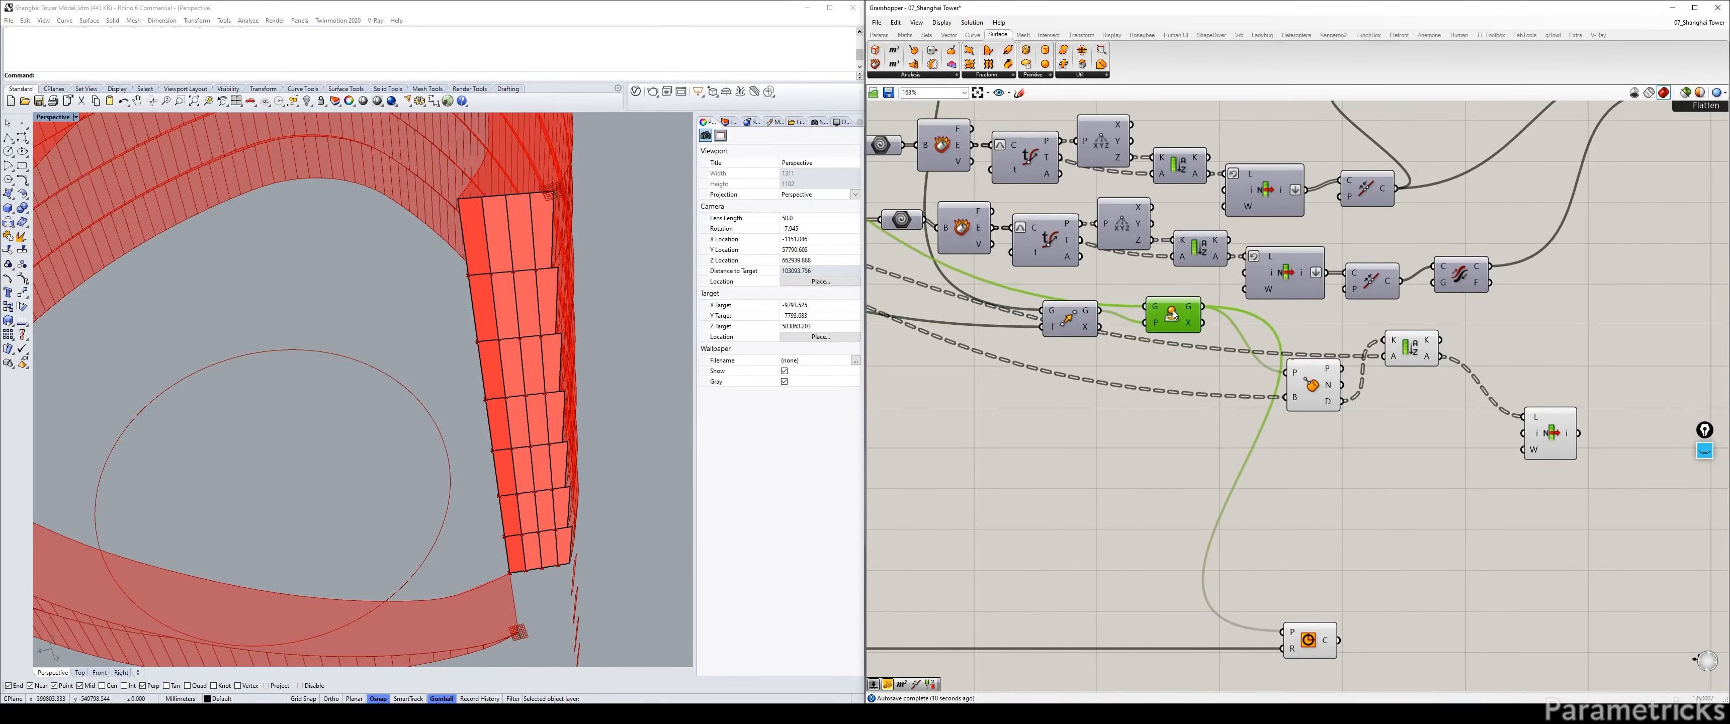
right_click_drag(1316, 383, 1144, 385)
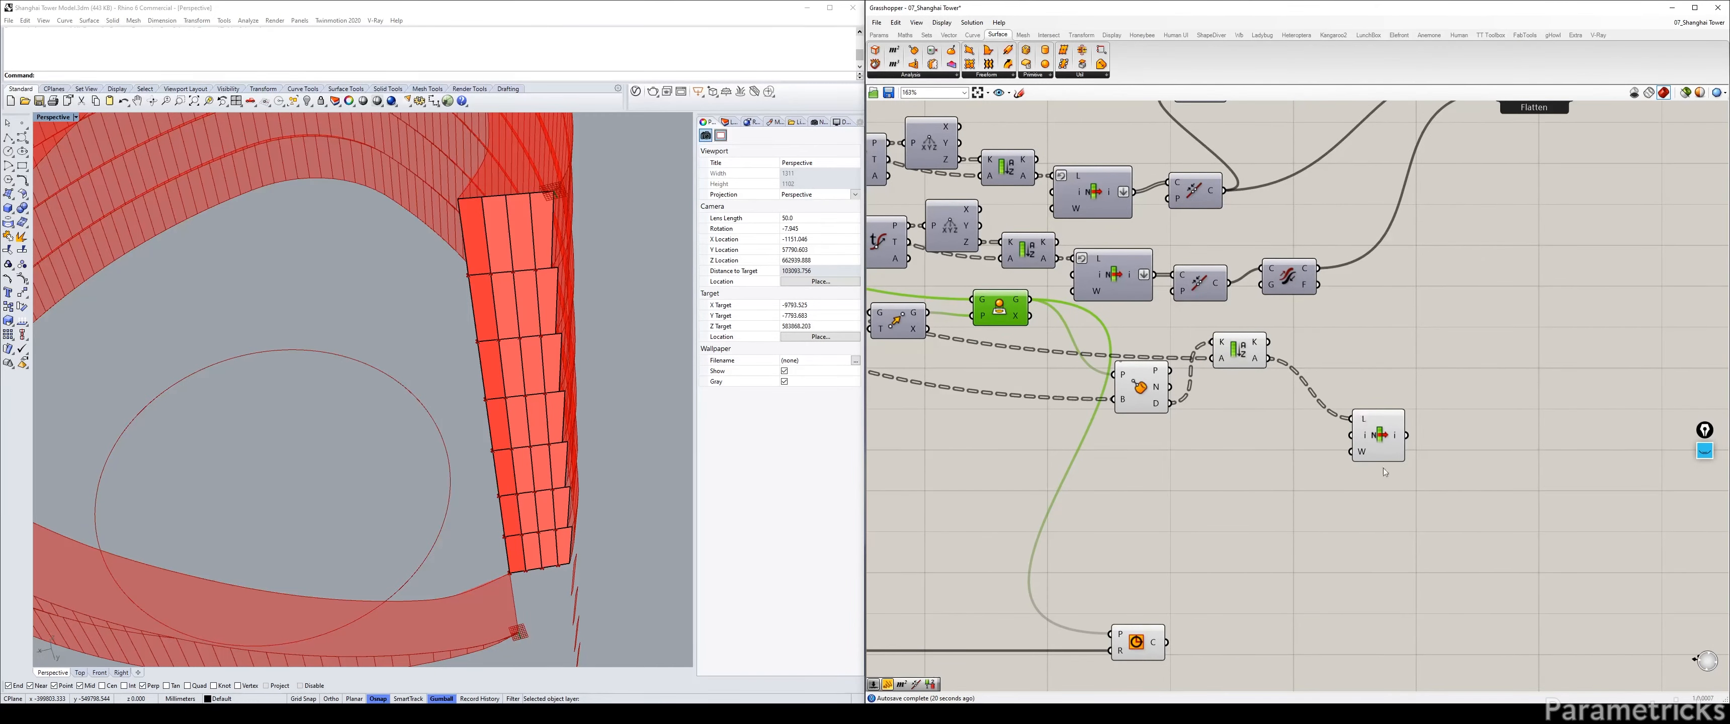
left_click_drag(1405, 486, 1141, 342)
left_click(1251, 414)
left_click_drag(1145, 388, 1162, 369)
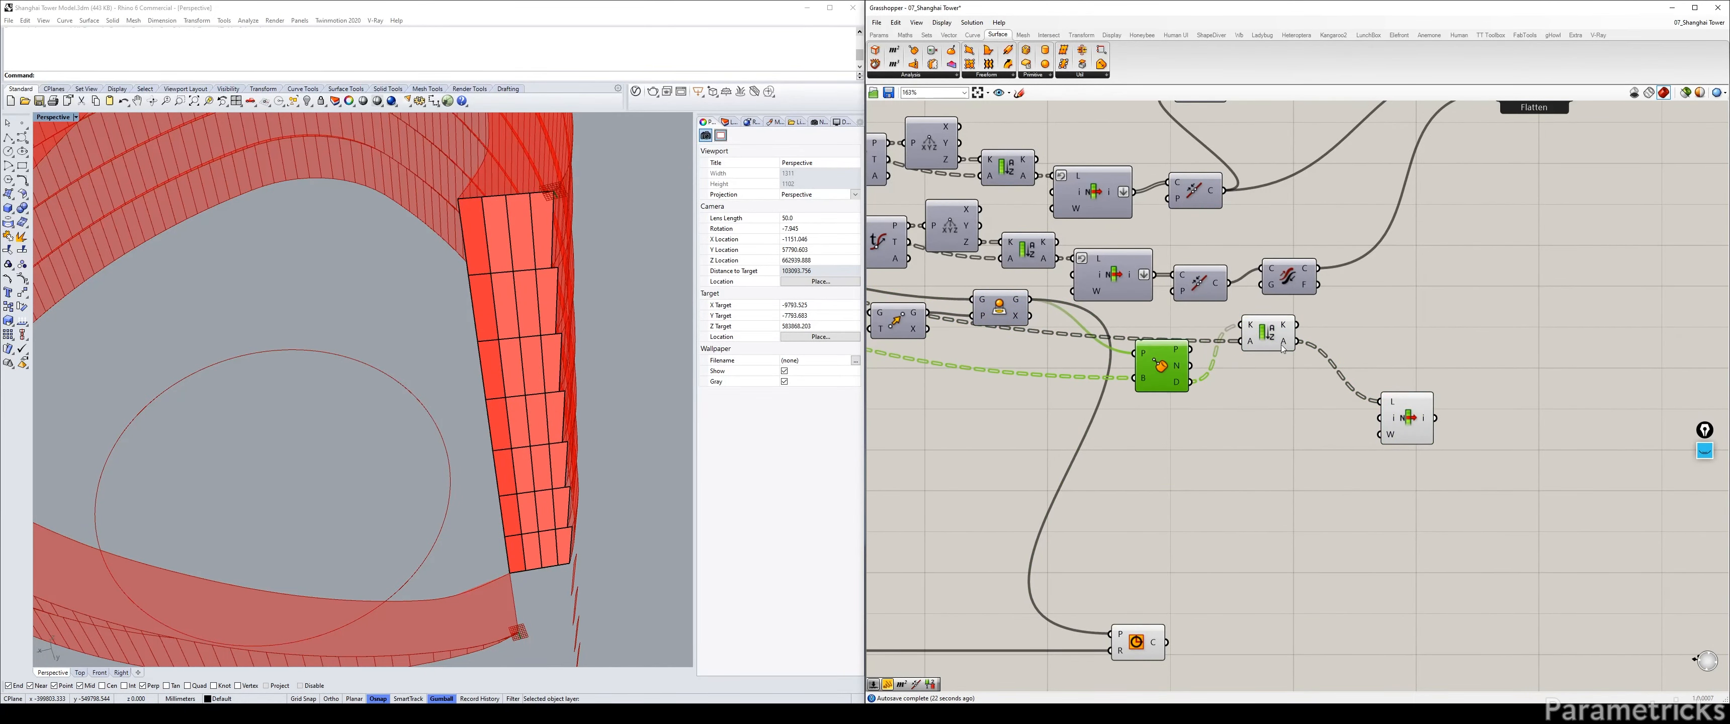
right_click_drag(1282, 348, 1149, 355)
left_click(1141, 343)
left_click_drag(1269, 419, 1243, 360)
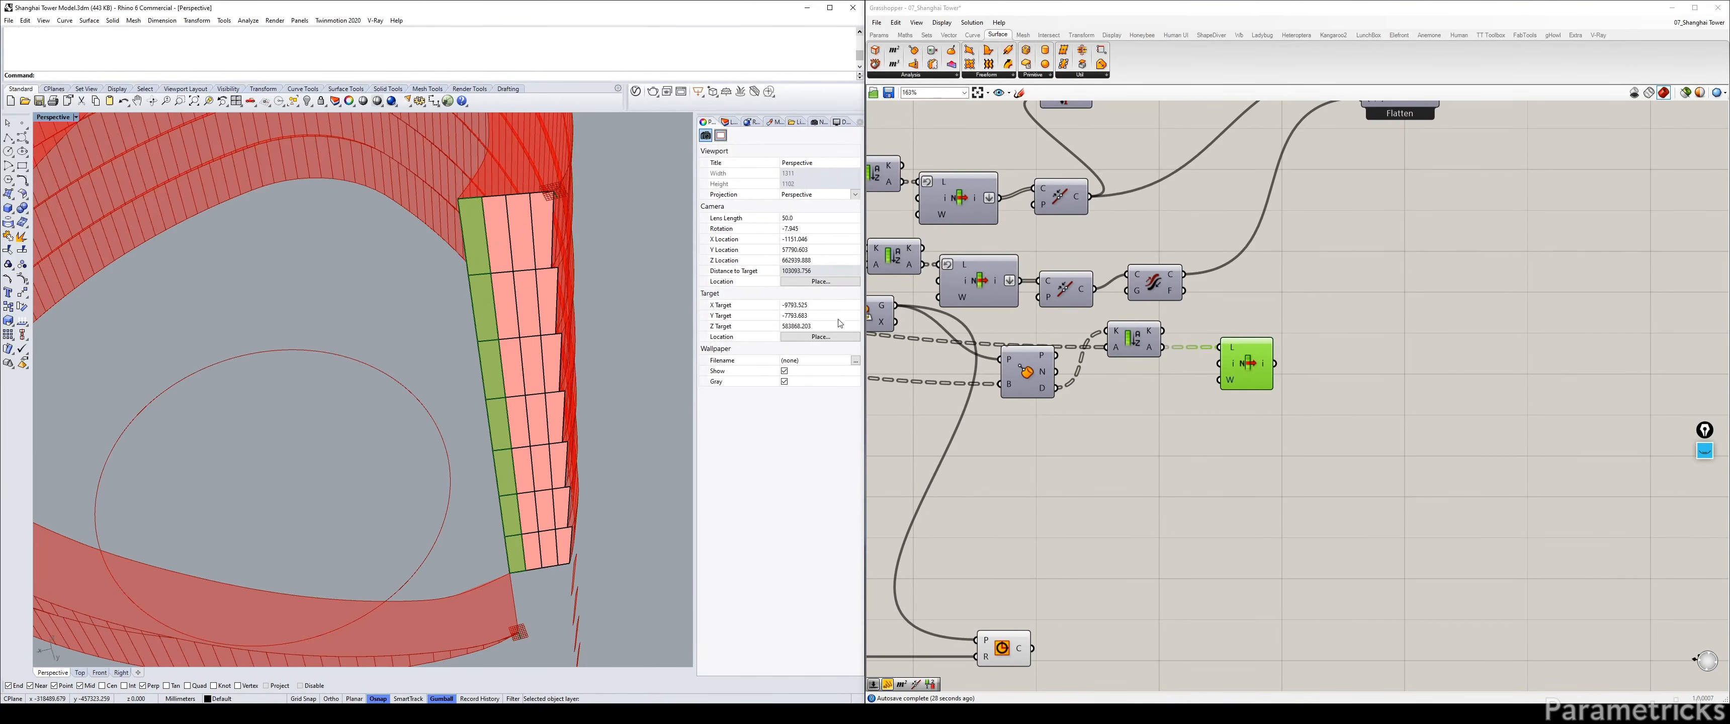
Hide the previews of the two small stacked components in the upper branch that draw the plane markers in the model.
scroll(1051, 405, "down", 3)
right_click_drag(933, 359, 1230, 325)
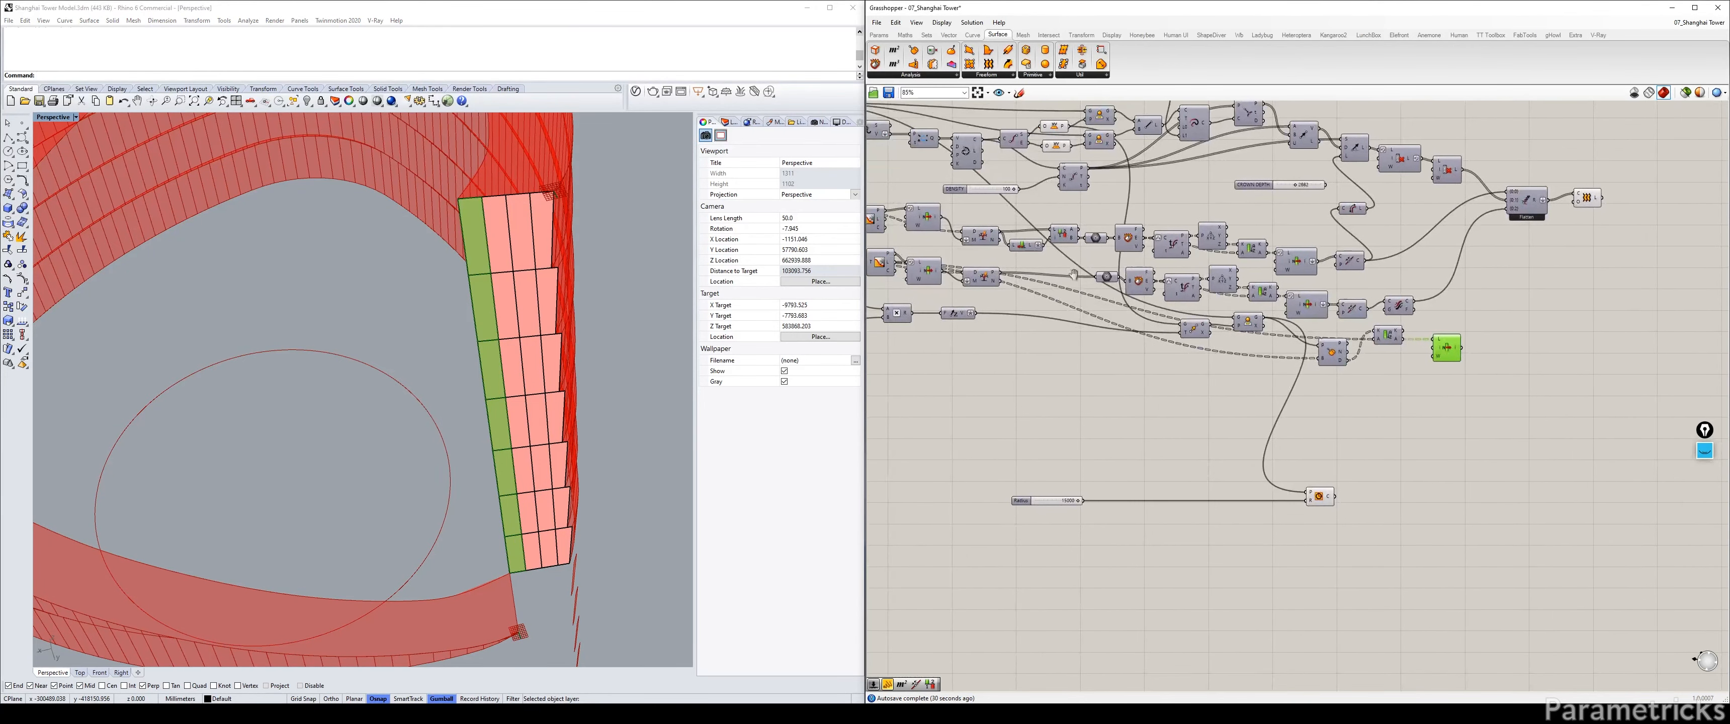
right_click_drag(1046, 120, 1139, 193)
left_click(1147, 198)
key("ctrl+q")
left_click(1149, 218)
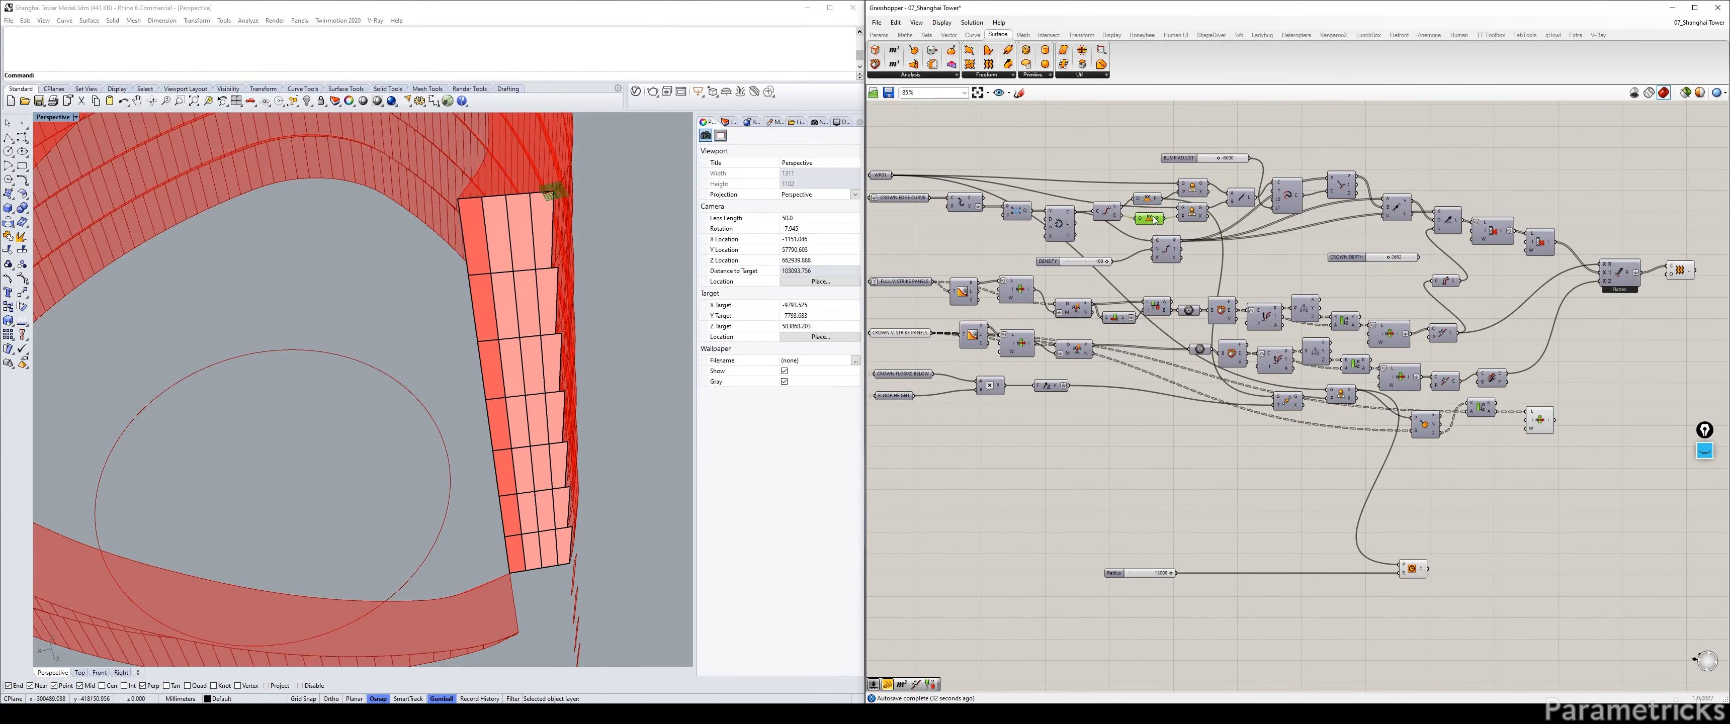
key("ctrl+q")
right_click_drag(1304, 310, 1136, 259)
right_click_drag(1369, 400, 1202, 382)
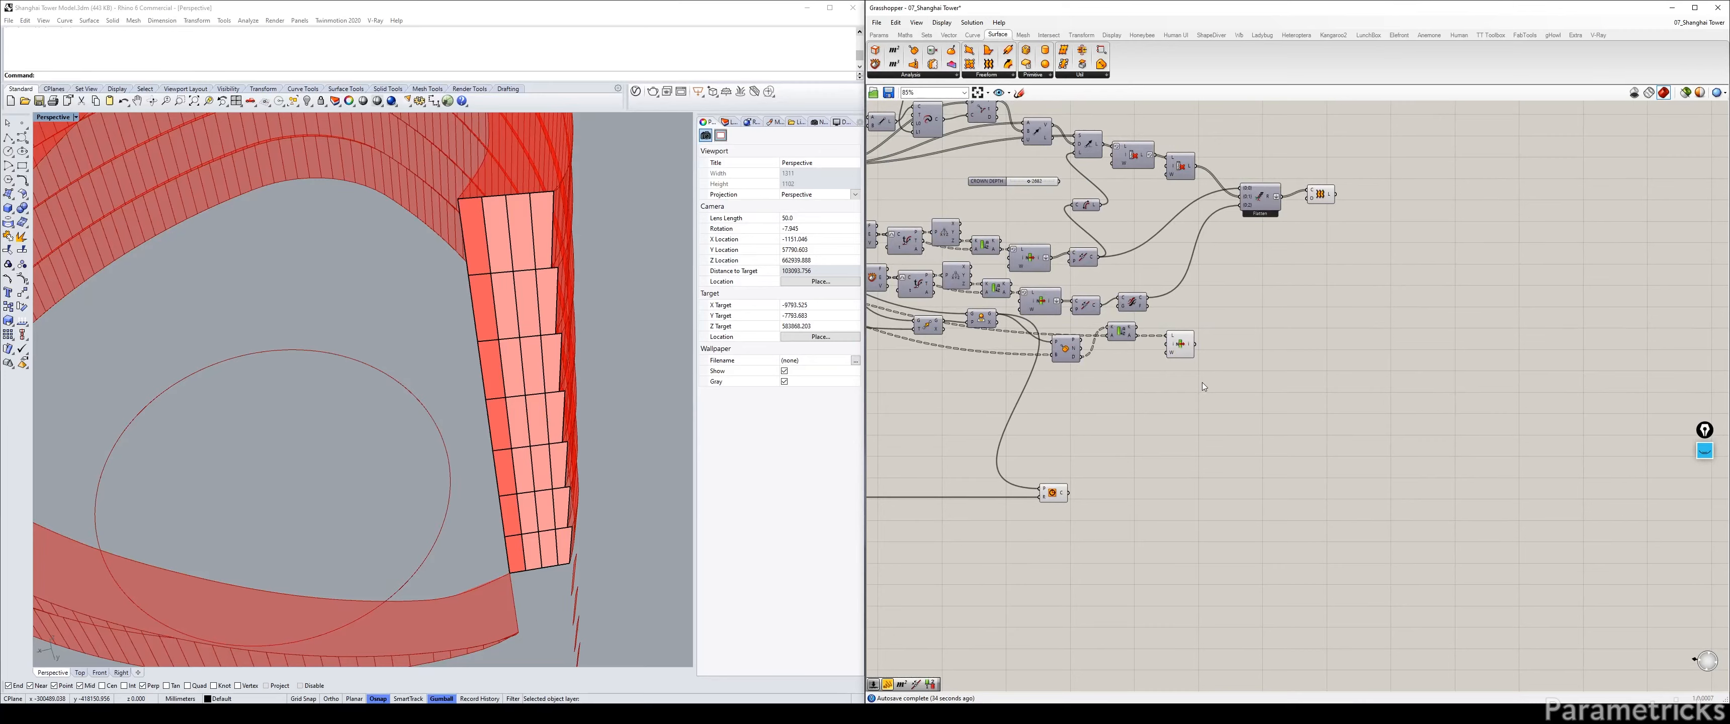
Highlight the List Item's panels in the model and move the Circle component closer beneath the List Item.
left_click(1179, 344)
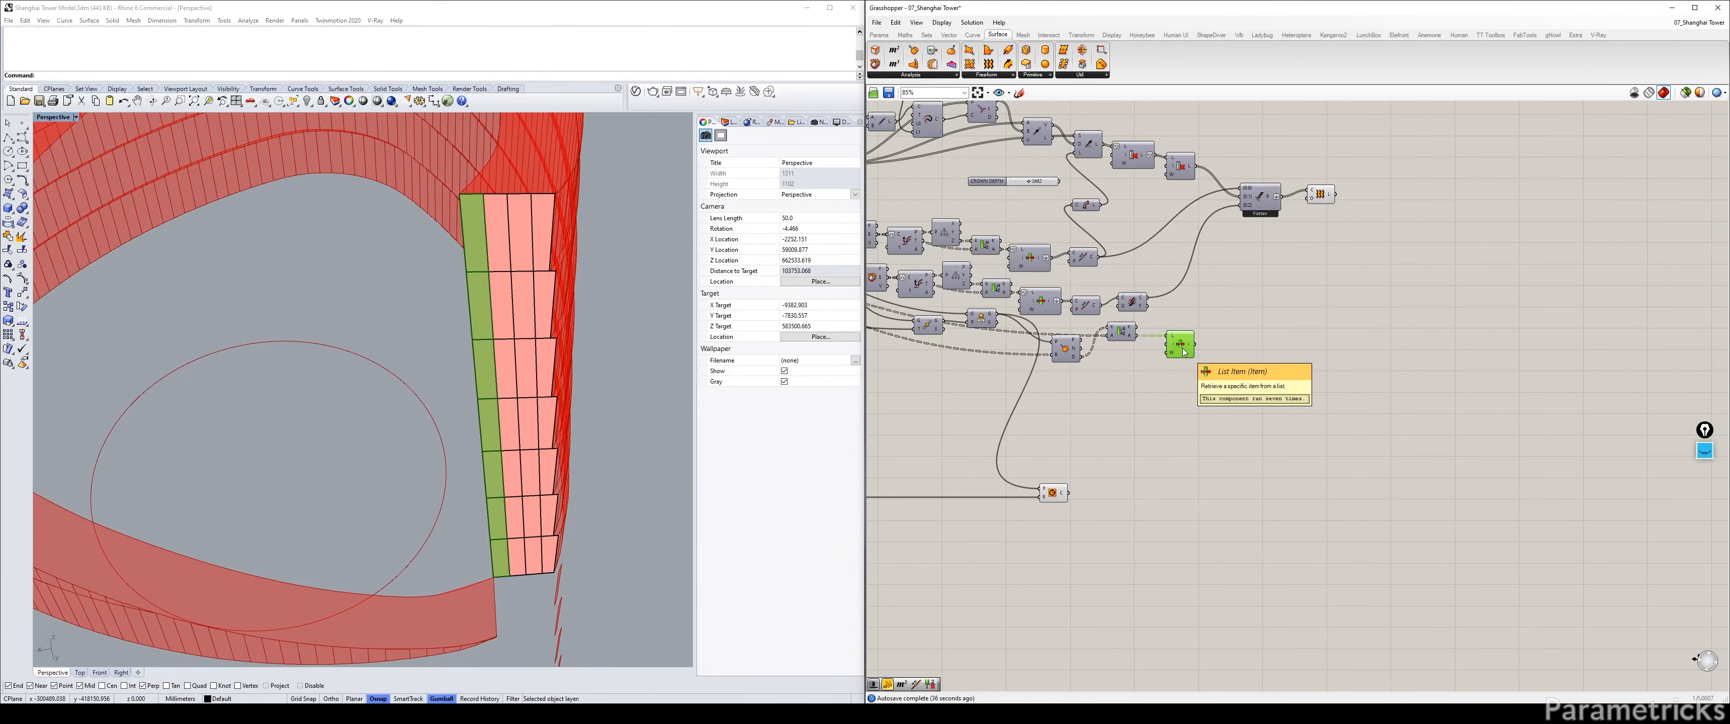
left_click_drag(1049, 503, 1138, 498)
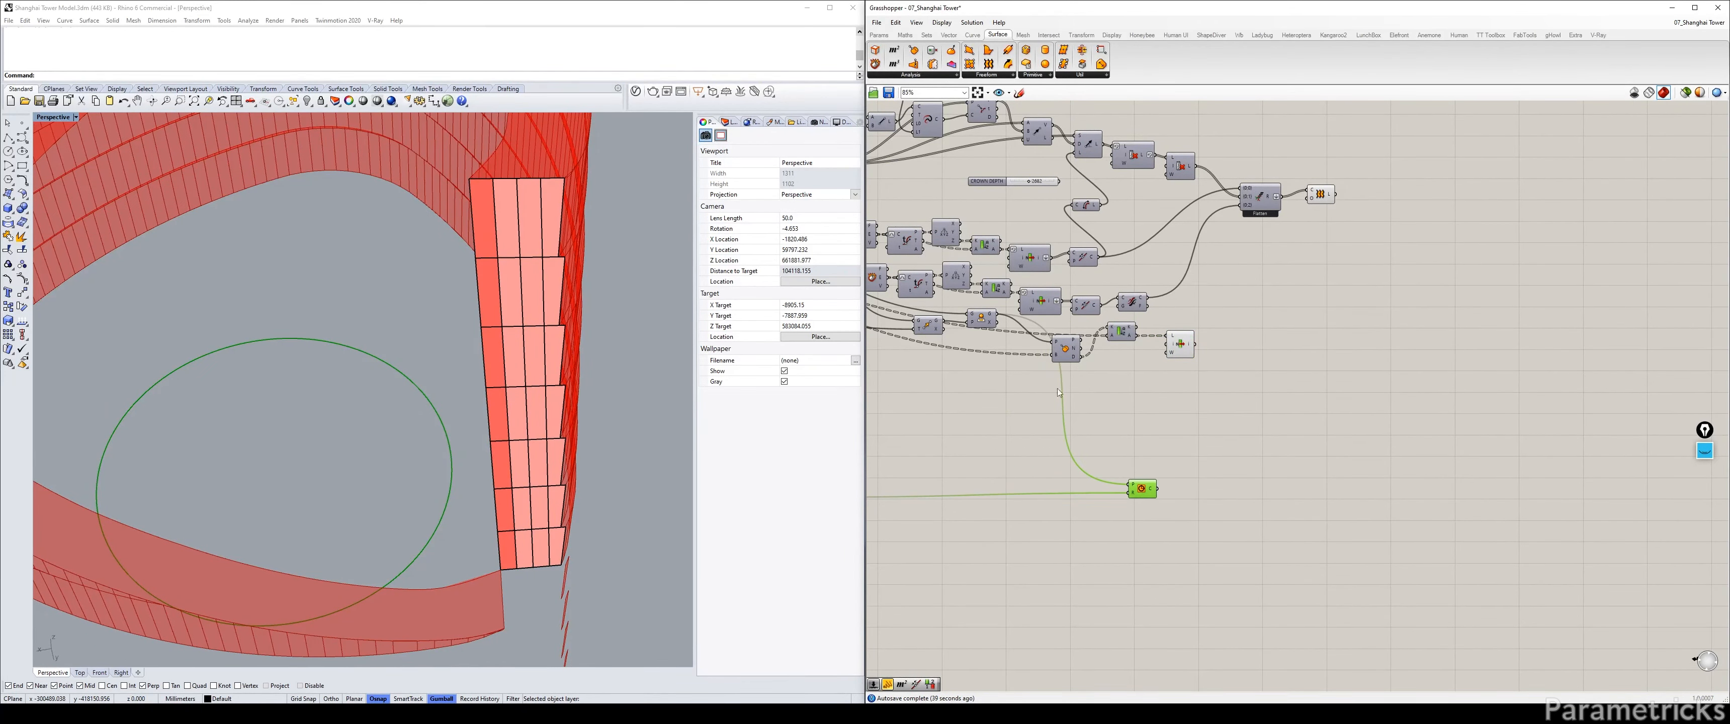
Examine the two uppermost panels of the inner column beside the circle by selecting each one in the model.
left_click(474, 198)
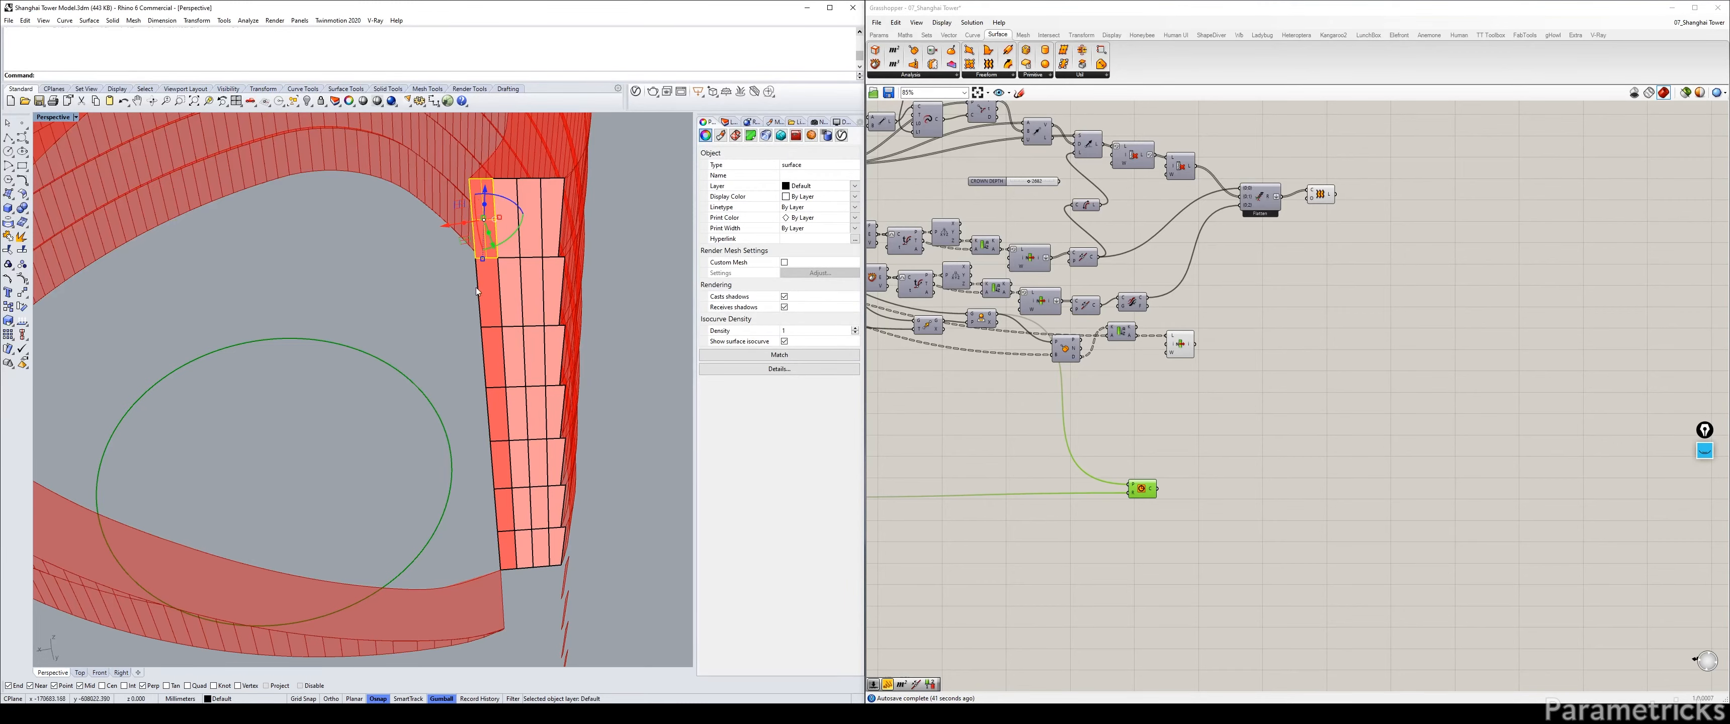
left_click(473, 265)
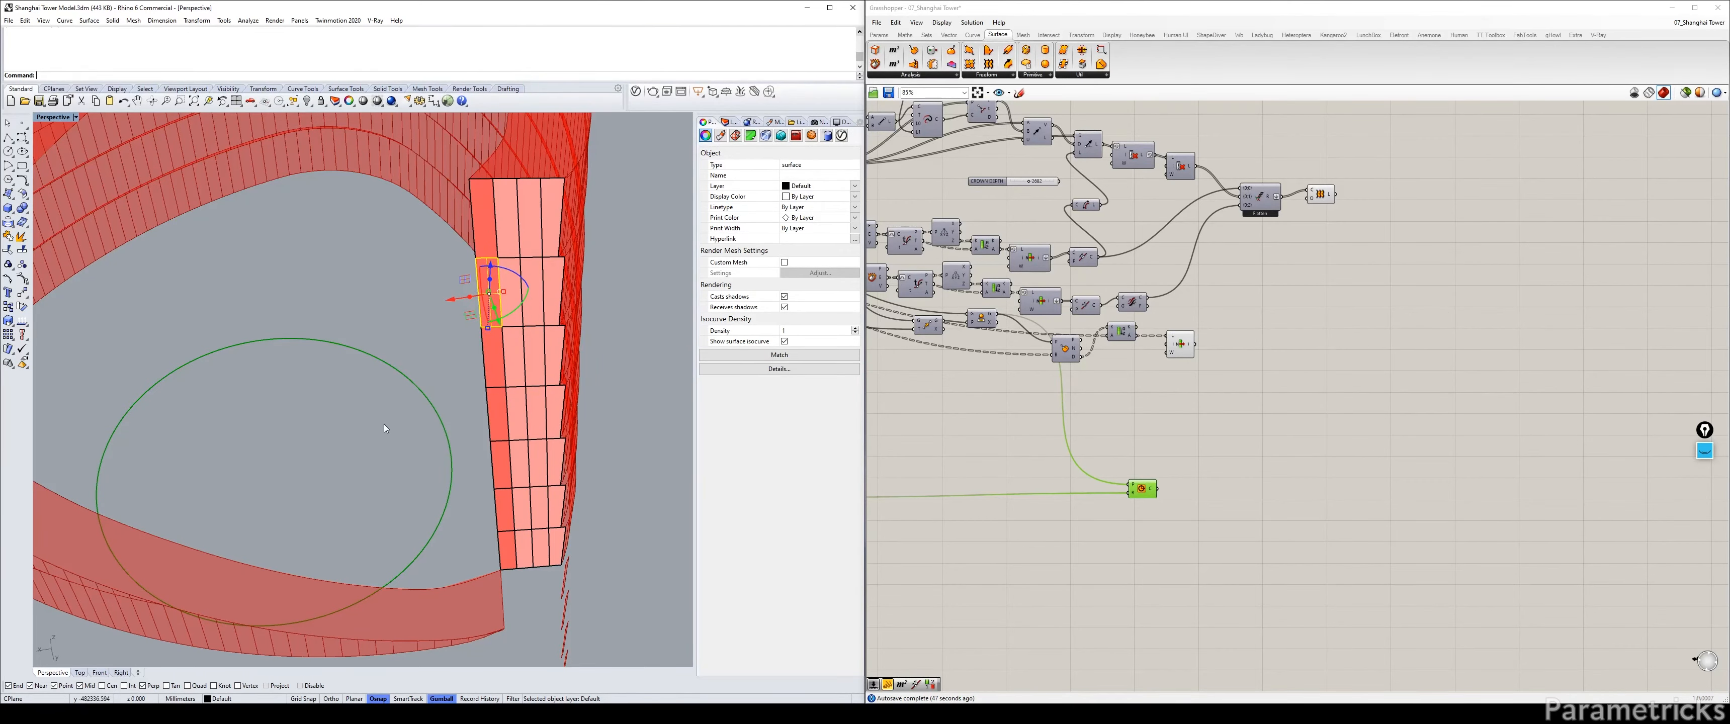
right_click_drag(940, 336, 1204, 450)
right_click_drag(938, 258, 1059, 267)
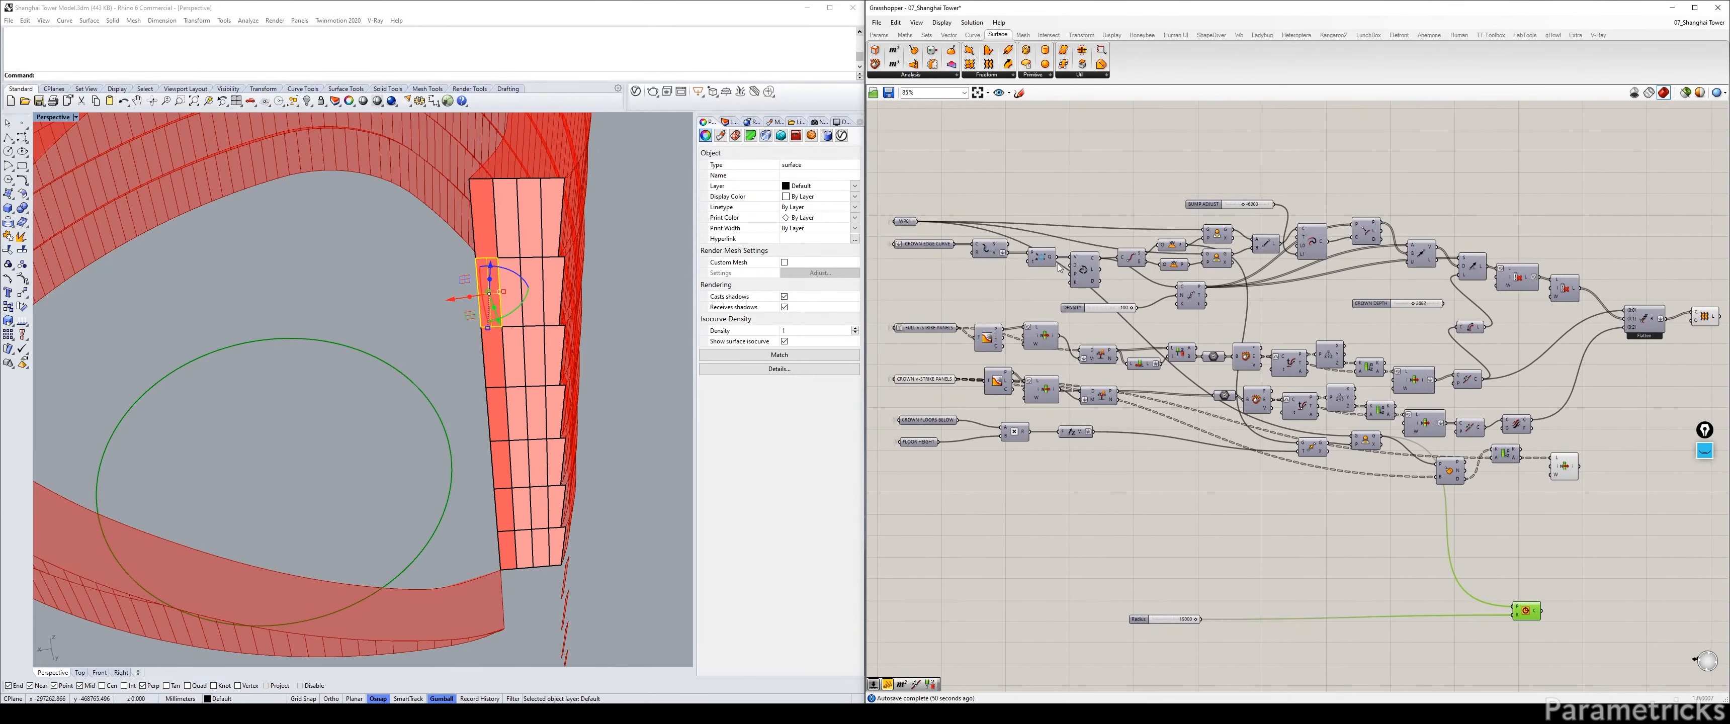
left_click(1265, 244)
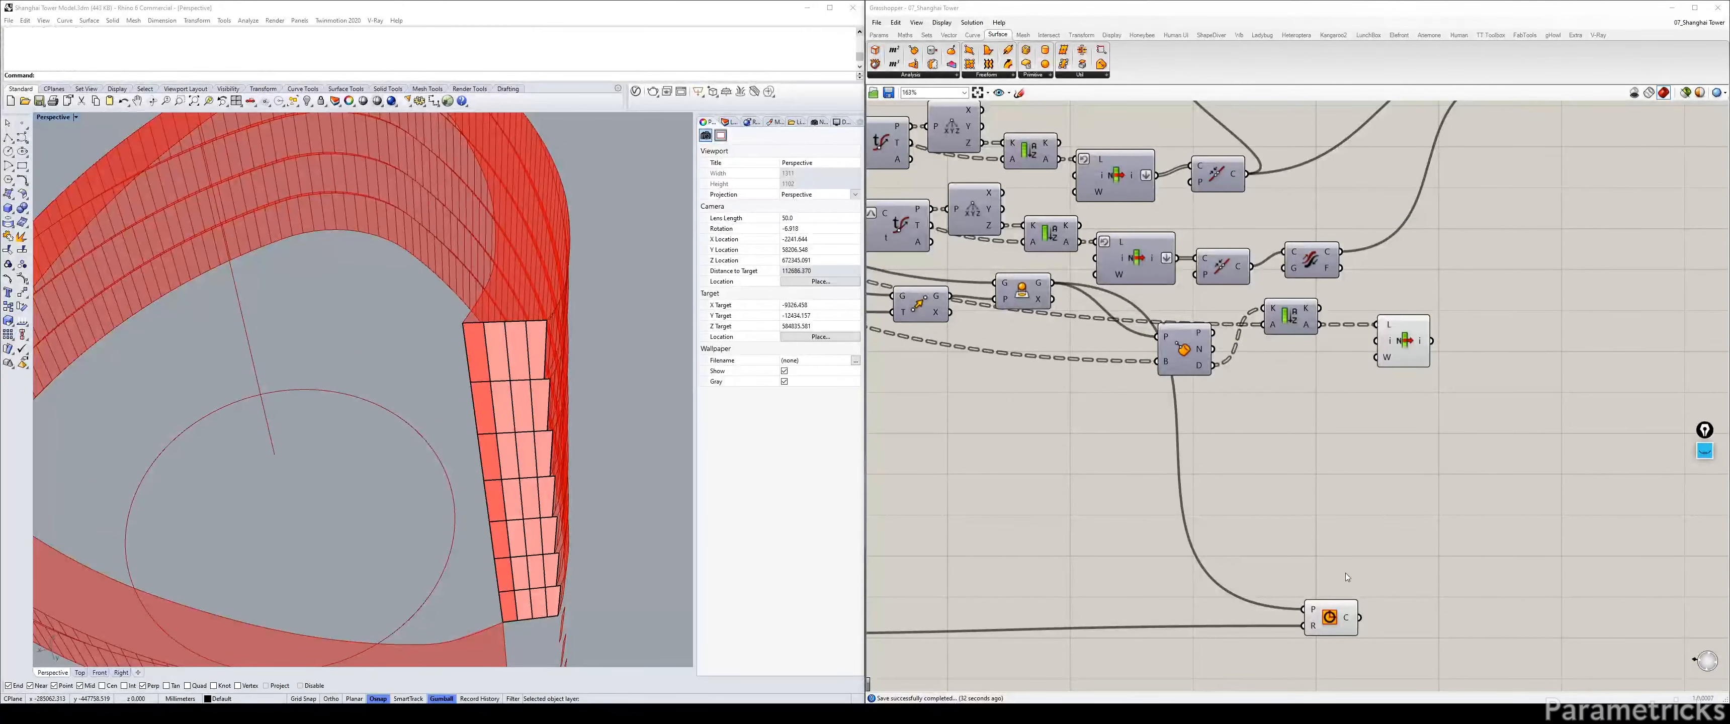
Hide the viewport preview of the central axis line component.
left_click_drag(1336, 610, 1333, 604)
scroll(1267, 426, "down", 3)
right_click_drag(1142, 313, 1210, 383)
left_click(1103, 230)
key("ctrl+q")
right_click_drag(1390, 452, 1180, 344)
scroll(1180, 344, "up", 3)
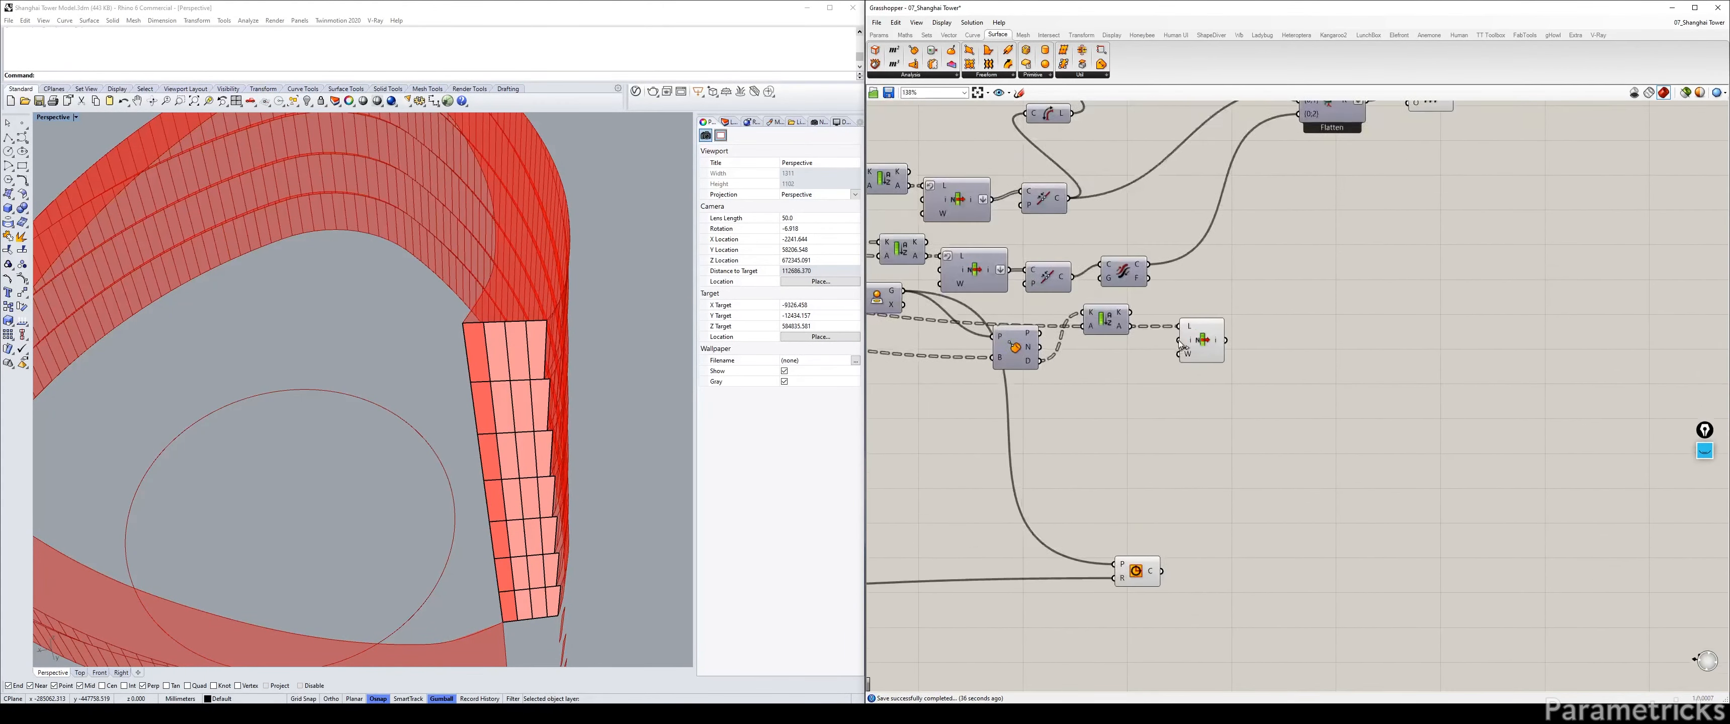
double_click(1135, 391)
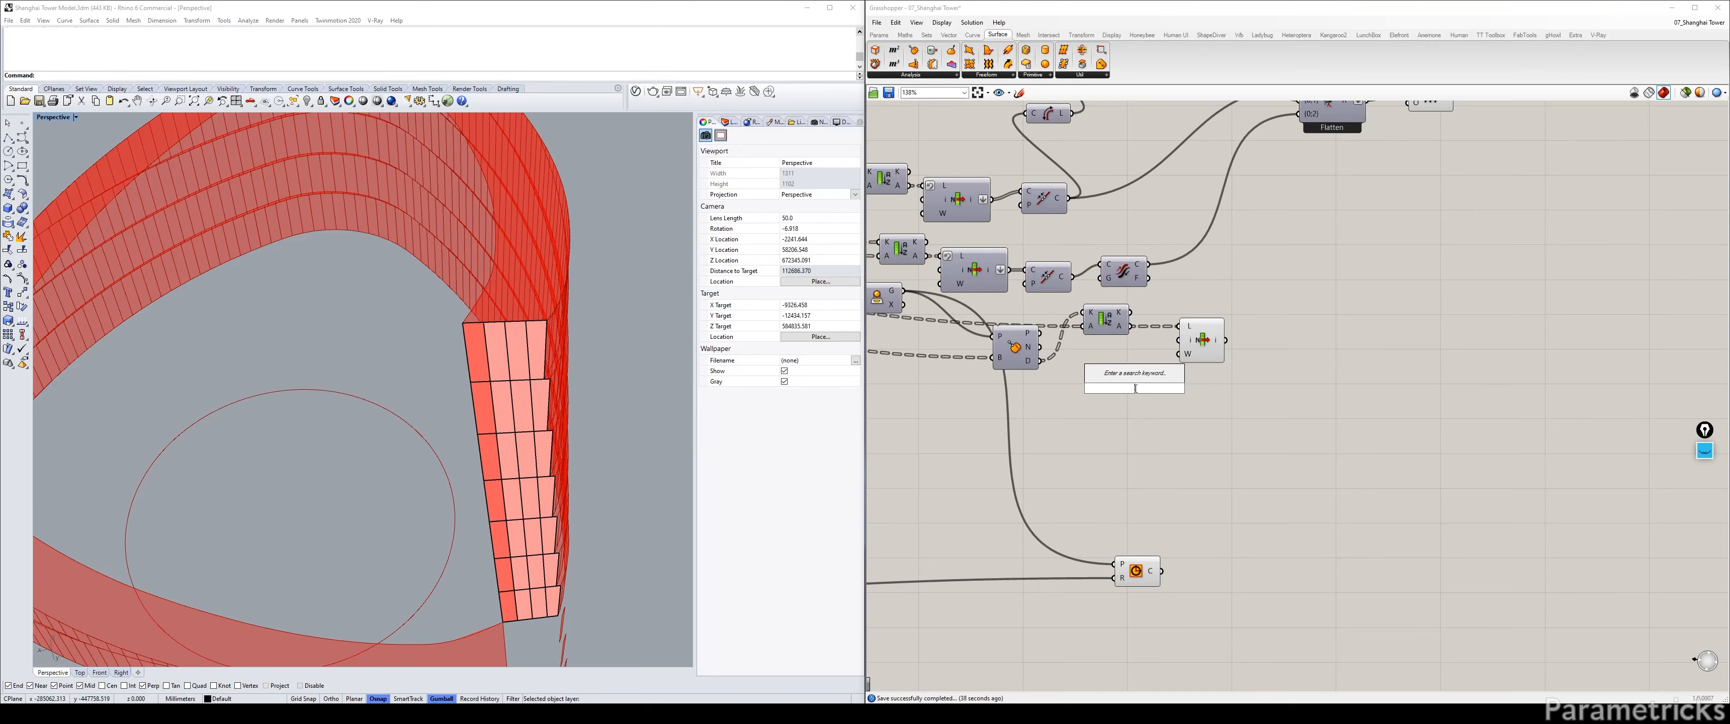
type("BRE DDECON")
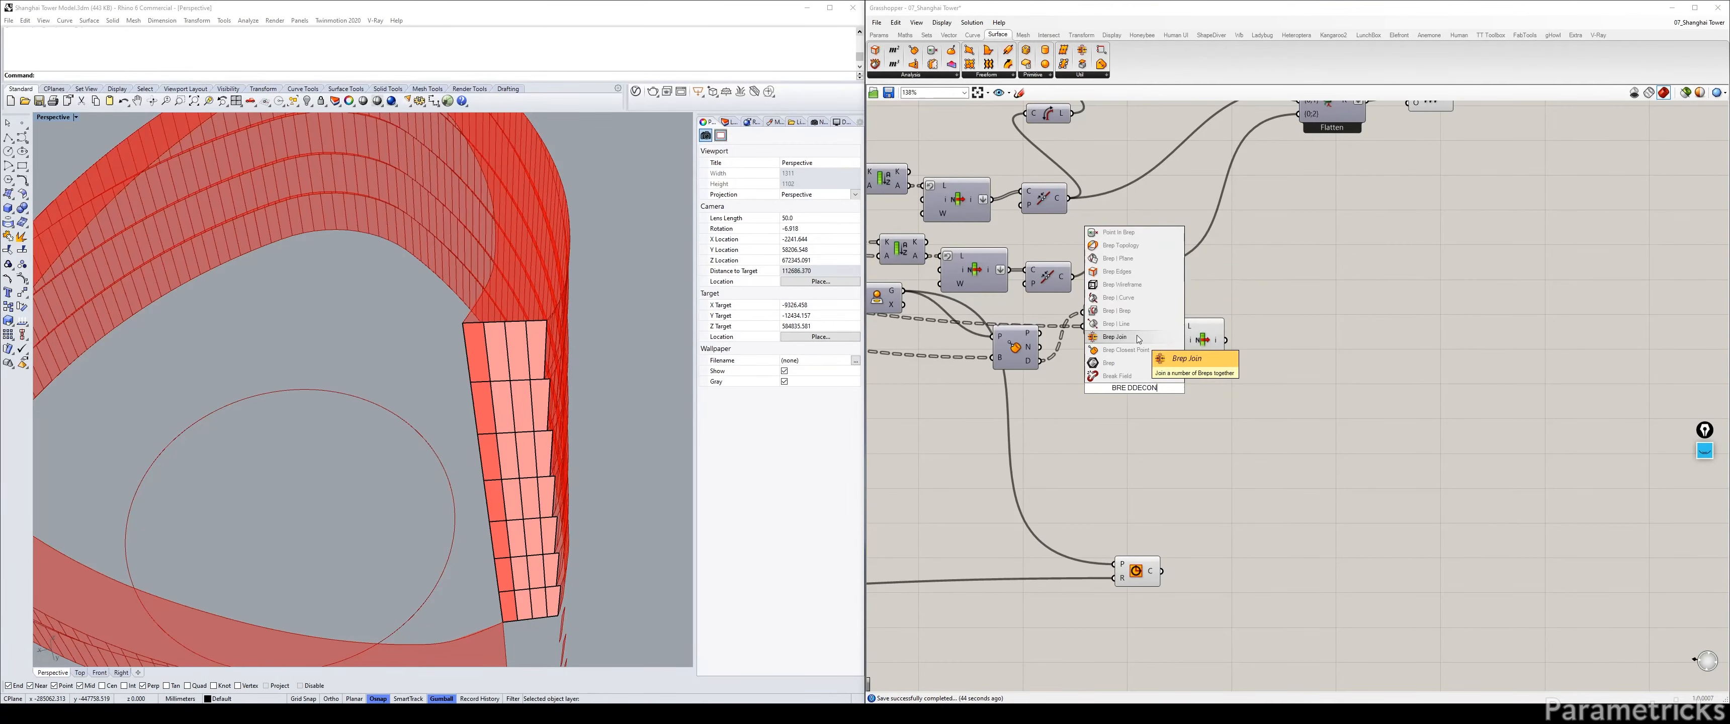
Duplicate the existing Deconstruct Brep component, feed it from the last List Item's output and hide the List Item preview.
right_click_drag(974, 288, 1159, 294)
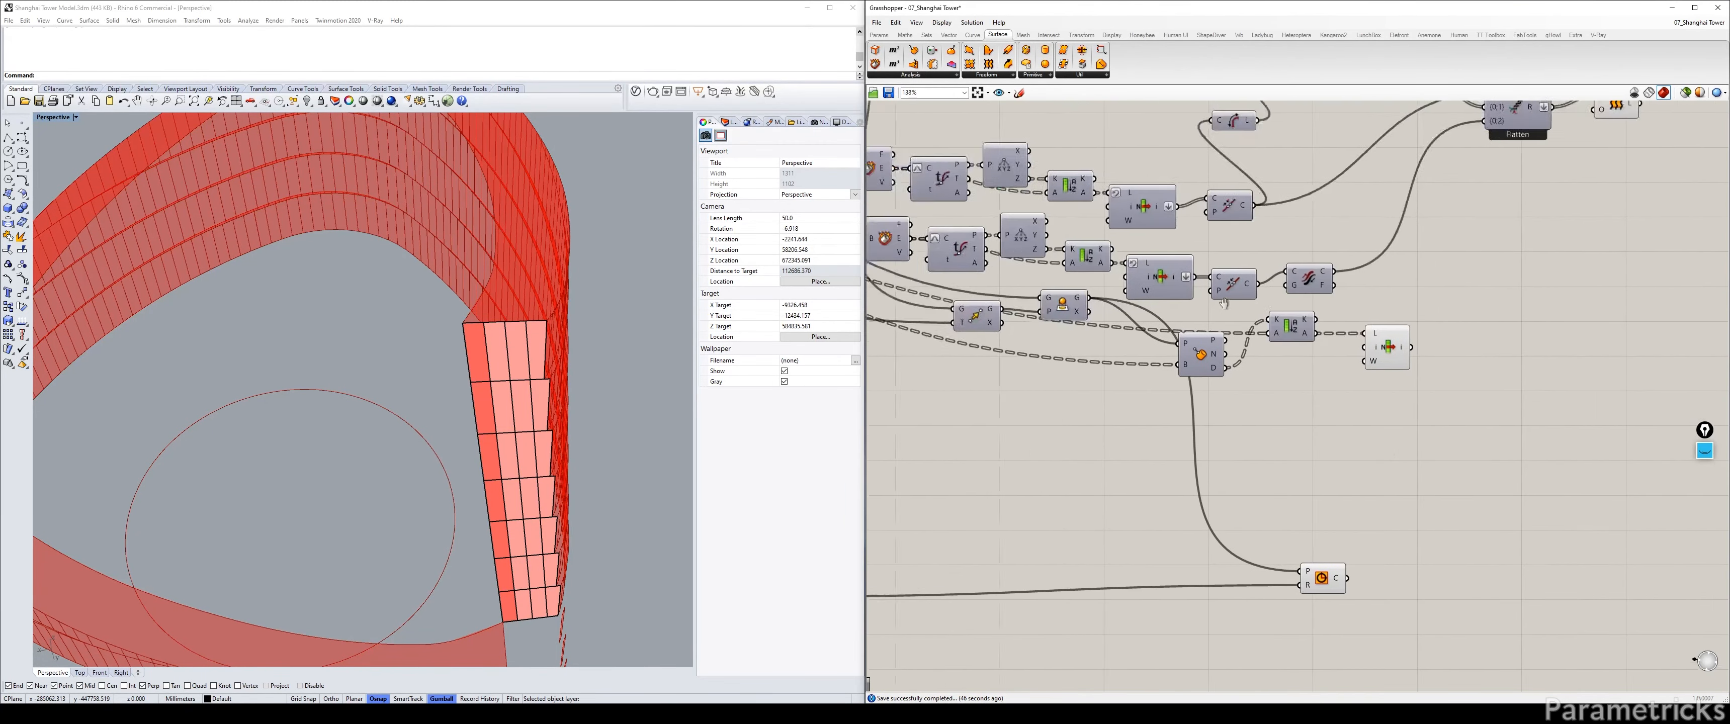
scroll(1160, 290, "down", 4)
right_click_drag(1037, 284, 1155, 286)
left_click(1141, 264)
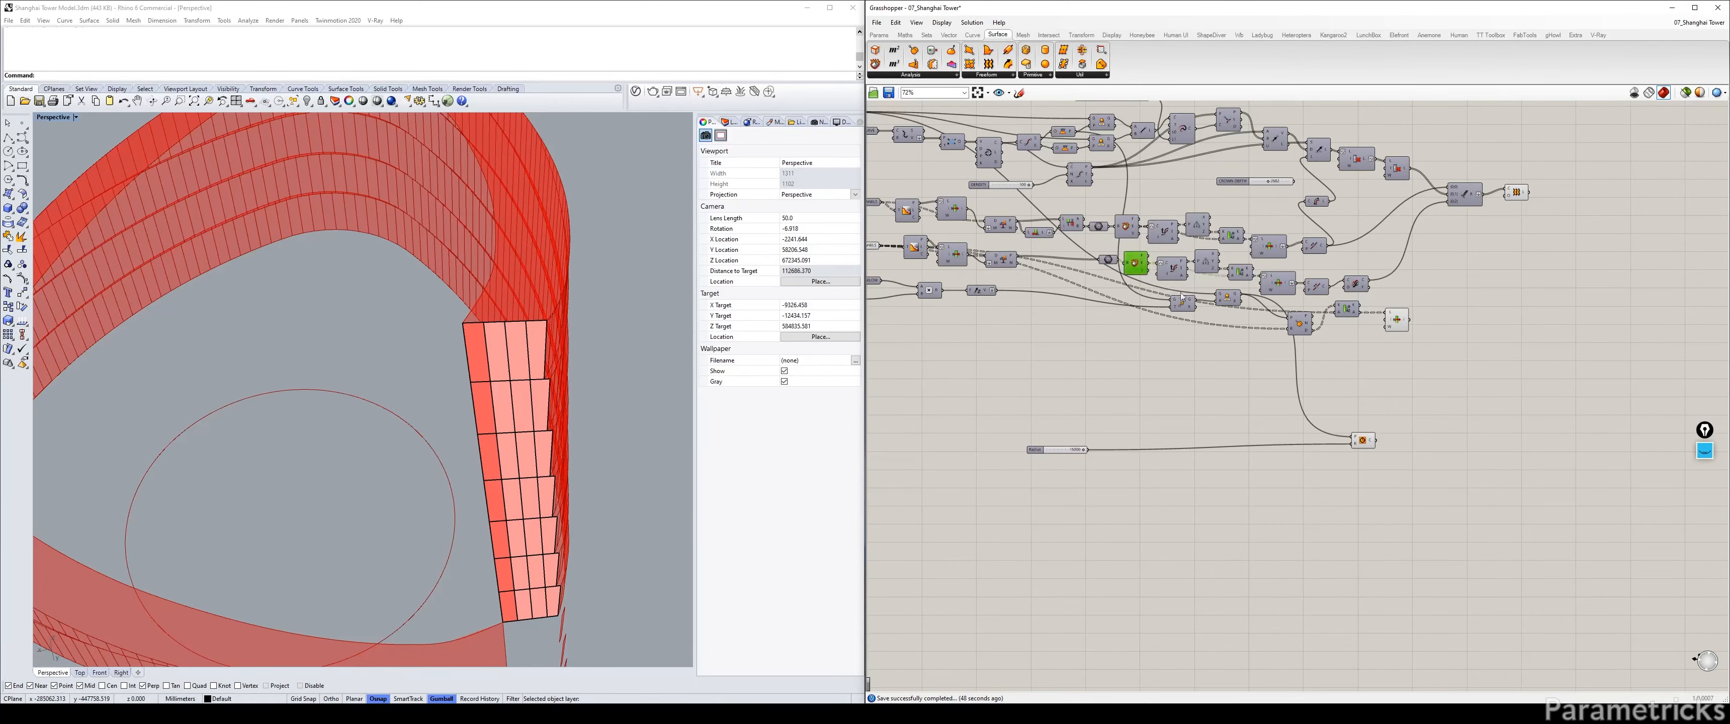
key("ctrl+c")
key("ctrl+v")
scroll(1424, 329, "up", 4)
left_click_drag(1373, 311, 1333, 312)
left_click(1343, 311)
key("ctrl+q")
Duplicate an Evaluate Curve component and connect Deconstruct Brep's edges output to its curve input.
double_click(1342, 350)
right_click_drag(1121, 352, 1153, 360)
left_click(983, 227)
left_click_drag(972, 221, 1543, 352)
scroll(1487, 330, "up", 5)
left_click_drag(1435, 306, 1557, 342)
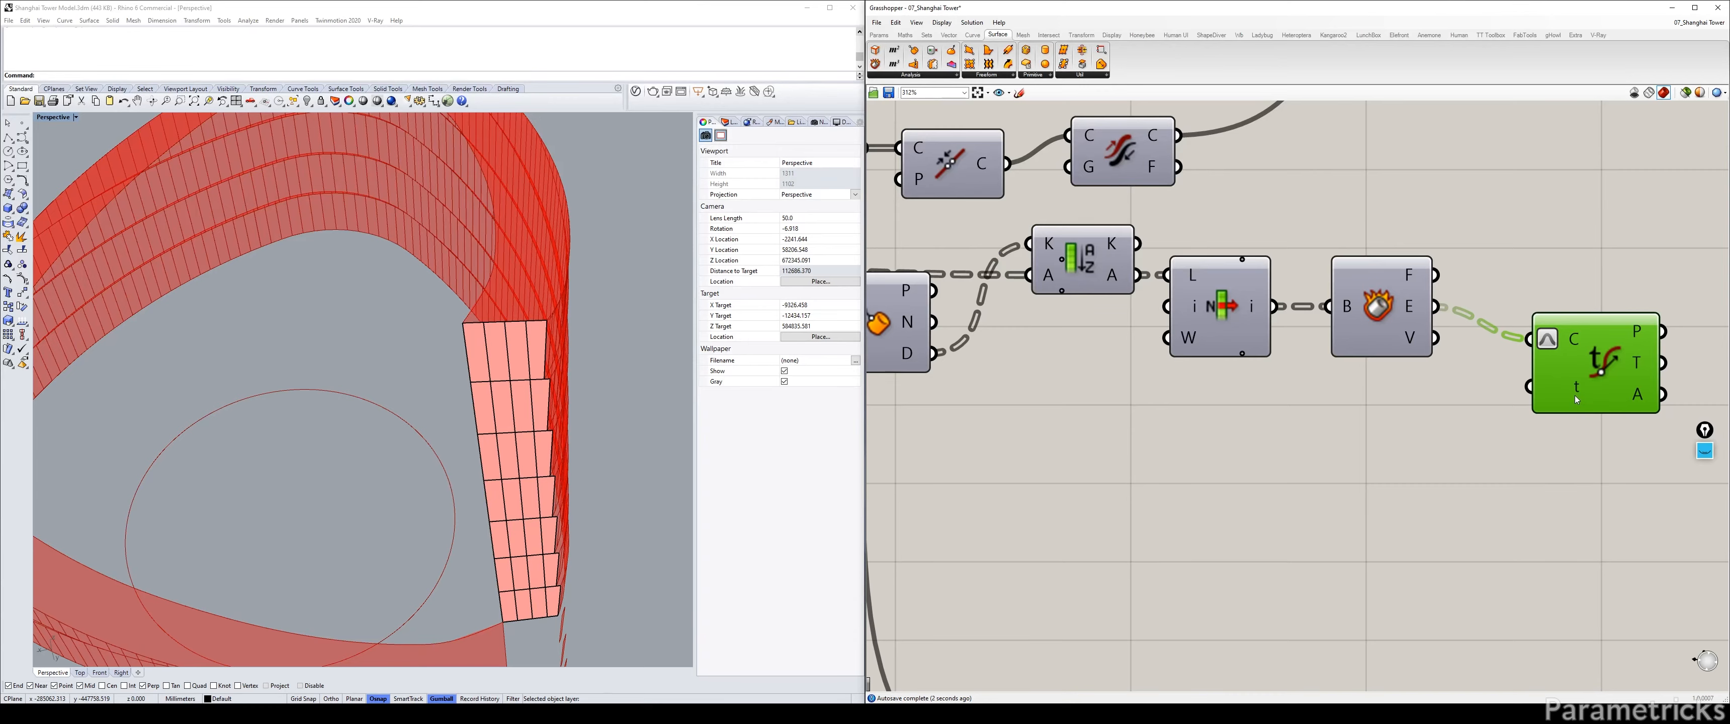
mouse_move(1575, 396)
left_click_drag(1574, 346, 1527, 312)
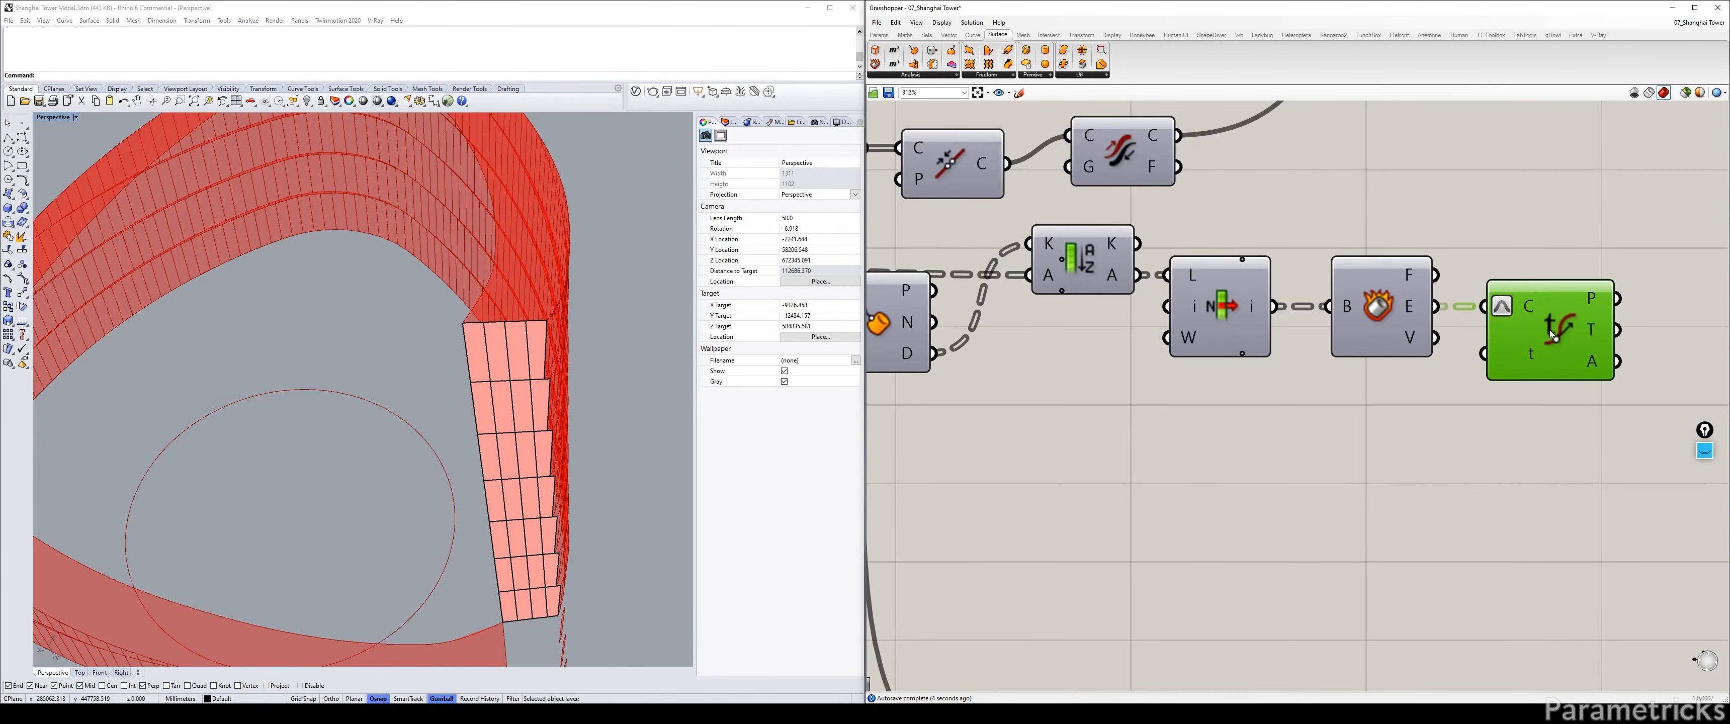
left_click(1462, 415)
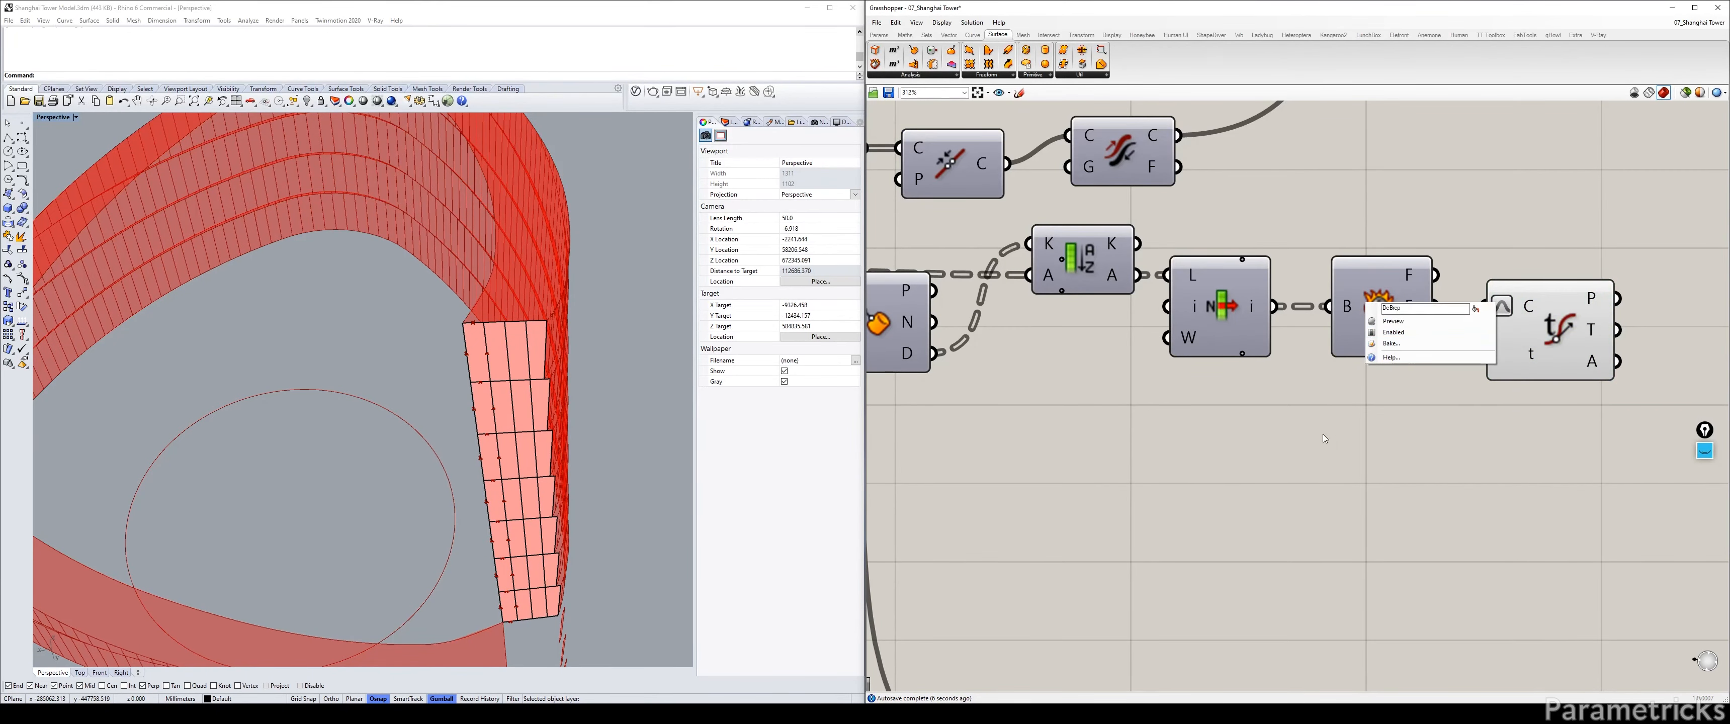
Add a Curve Closest Point component near the Deconstruct Brep component.
right_click_drag(1323, 434, 1267, 401)
double_click(1267, 402)
type("POINT CLOSES")
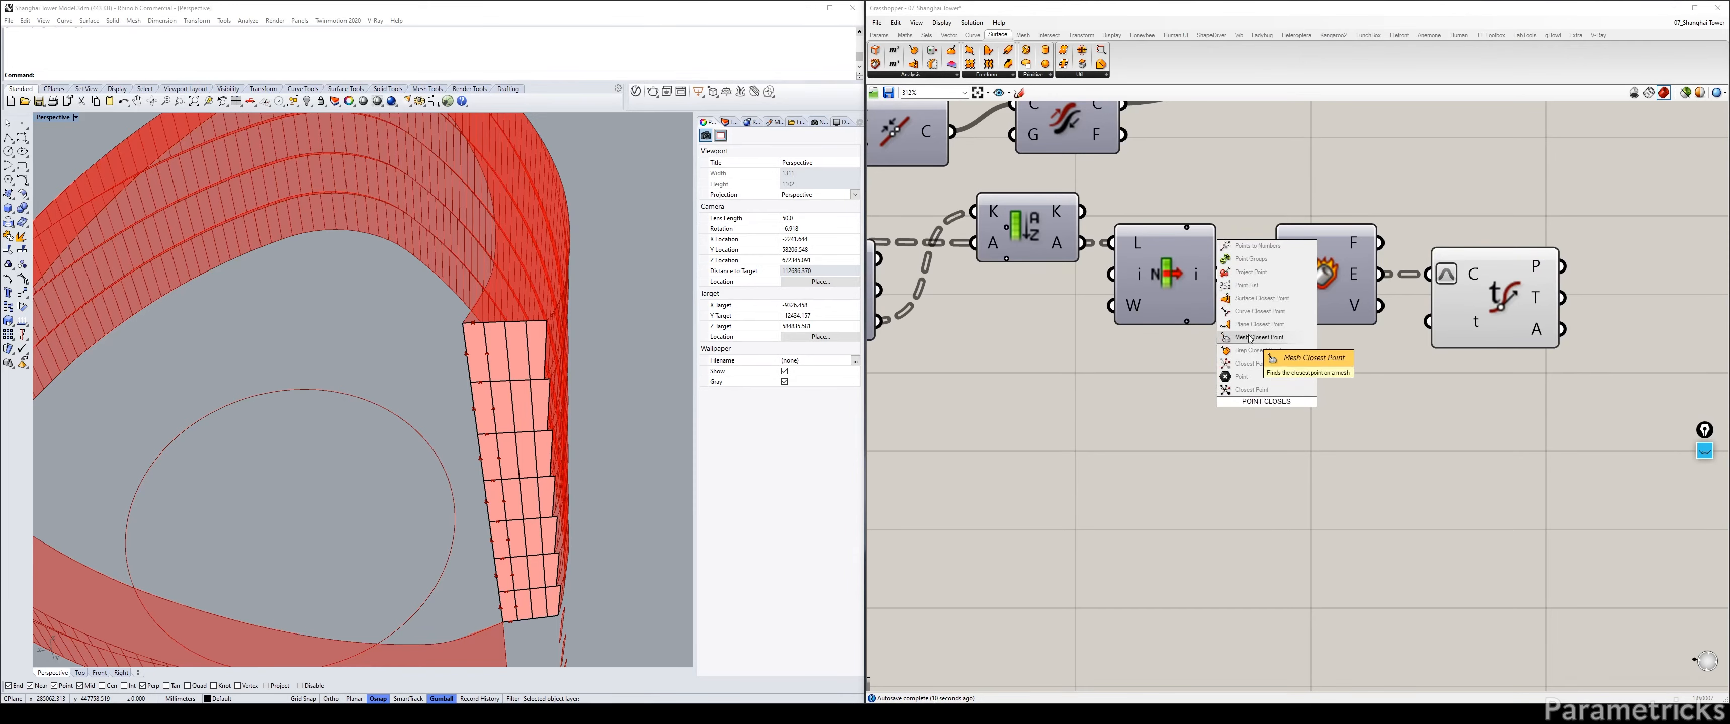
left_click(1285, 313)
left_click_drag(1292, 368, 1325, 375)
Connect the central axis line to Curve Closest Point's curve input and hide the line's preview.
scroll(1325, 375, "down", 9)
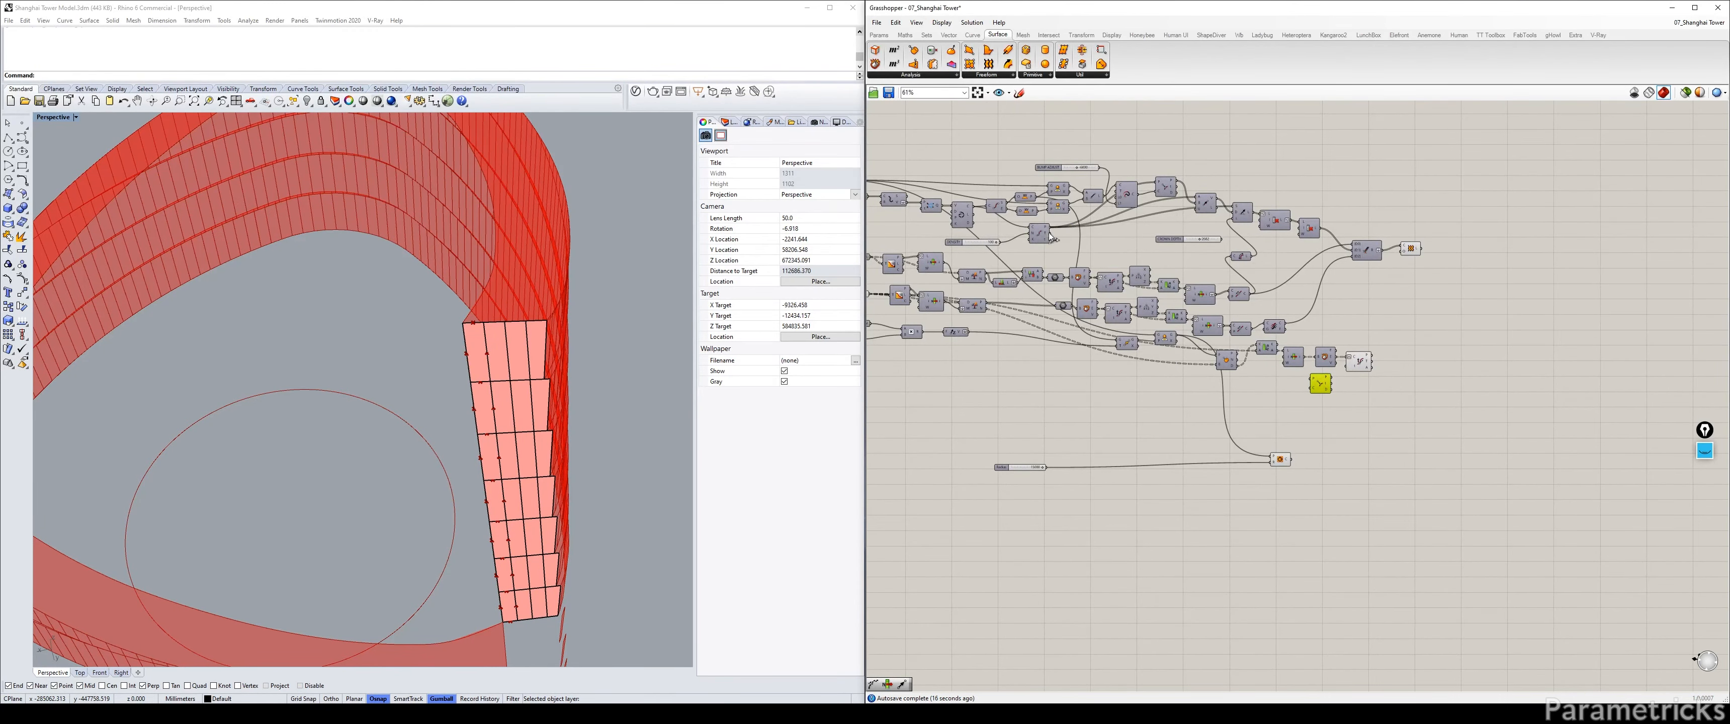
scroll(1007, 219, "up", 2)
right_click_drag(935, 212, 968, 213)
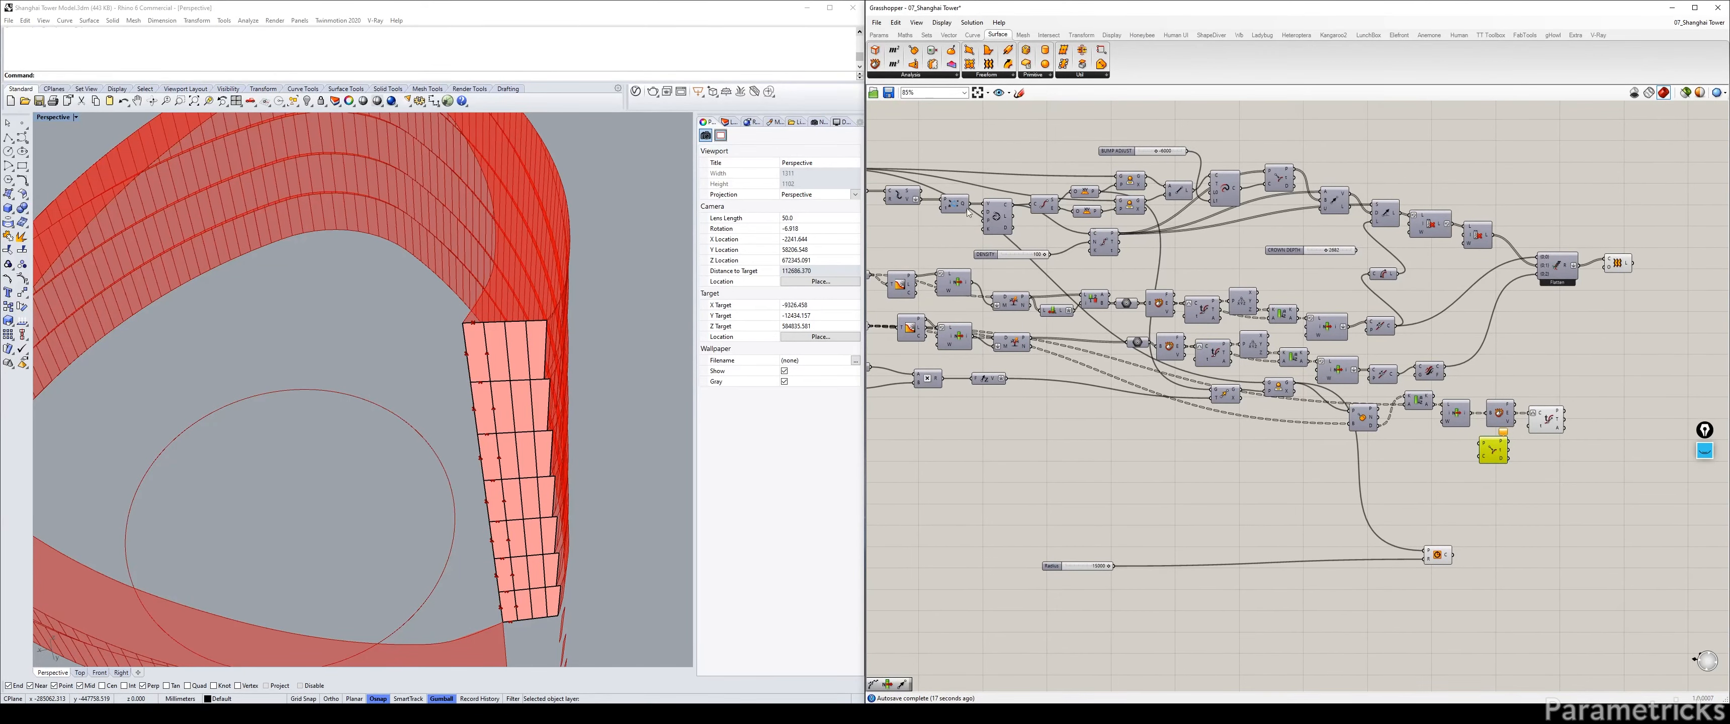
left_click(1180, 195)
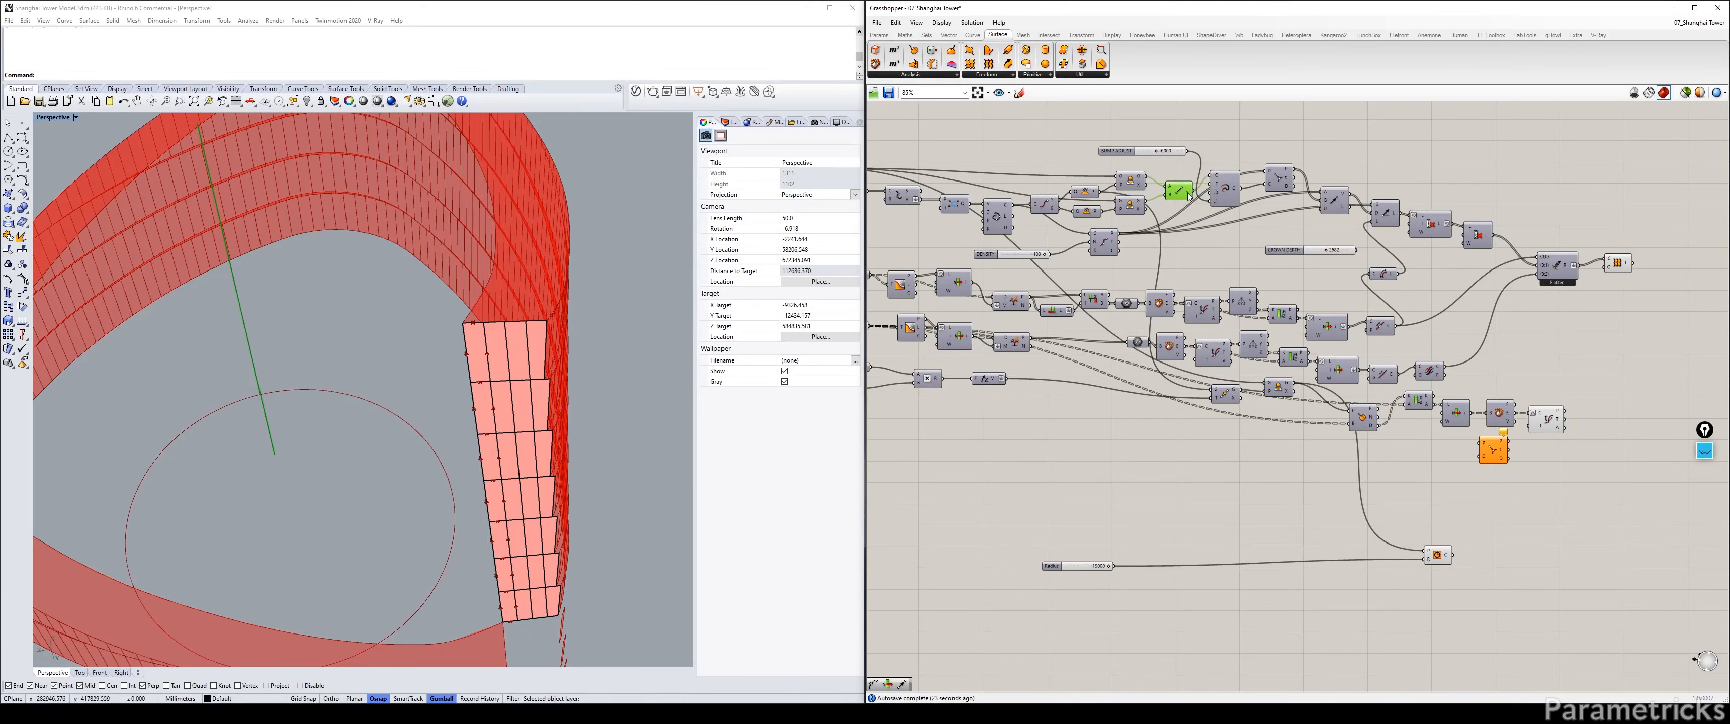
left_click_drag(1189, 195, 1483, 456)
key("ctrl+q")
right_click_drag(1490, 448, 1163, 388)
scroll(1164, 388, "up", 5)
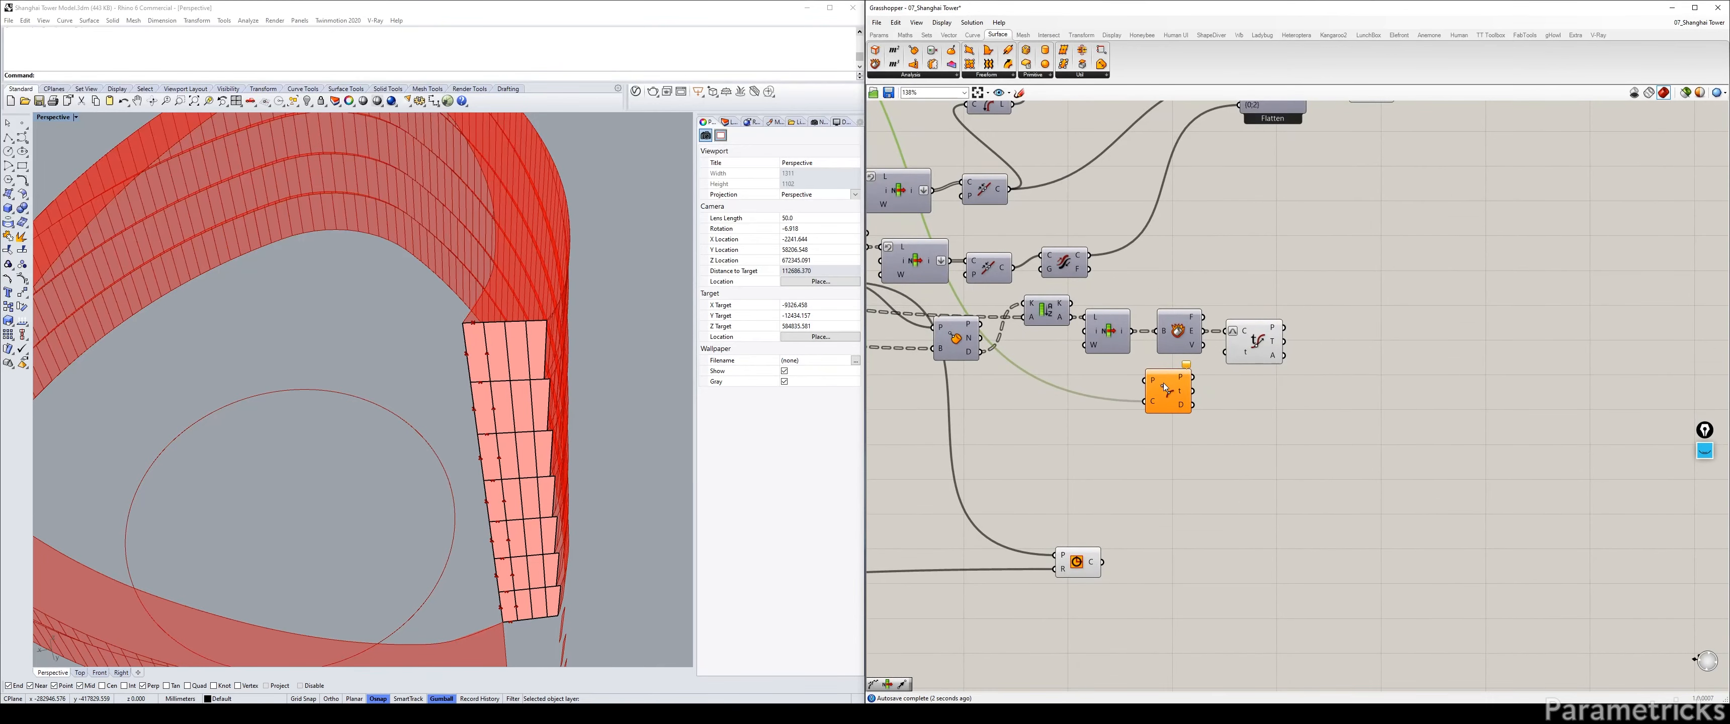
right_click_drag(1075, 257, 1384, 509)
left_click(1047, 223)
Place Curve Closest Point after Evaluate Curve and connect the evaluated points to its point input.
scroll(1063, 229, "down", 2)
right_click_drag(1344, 441, 1184, 344)
scroll(1184, 343, "up", 3)
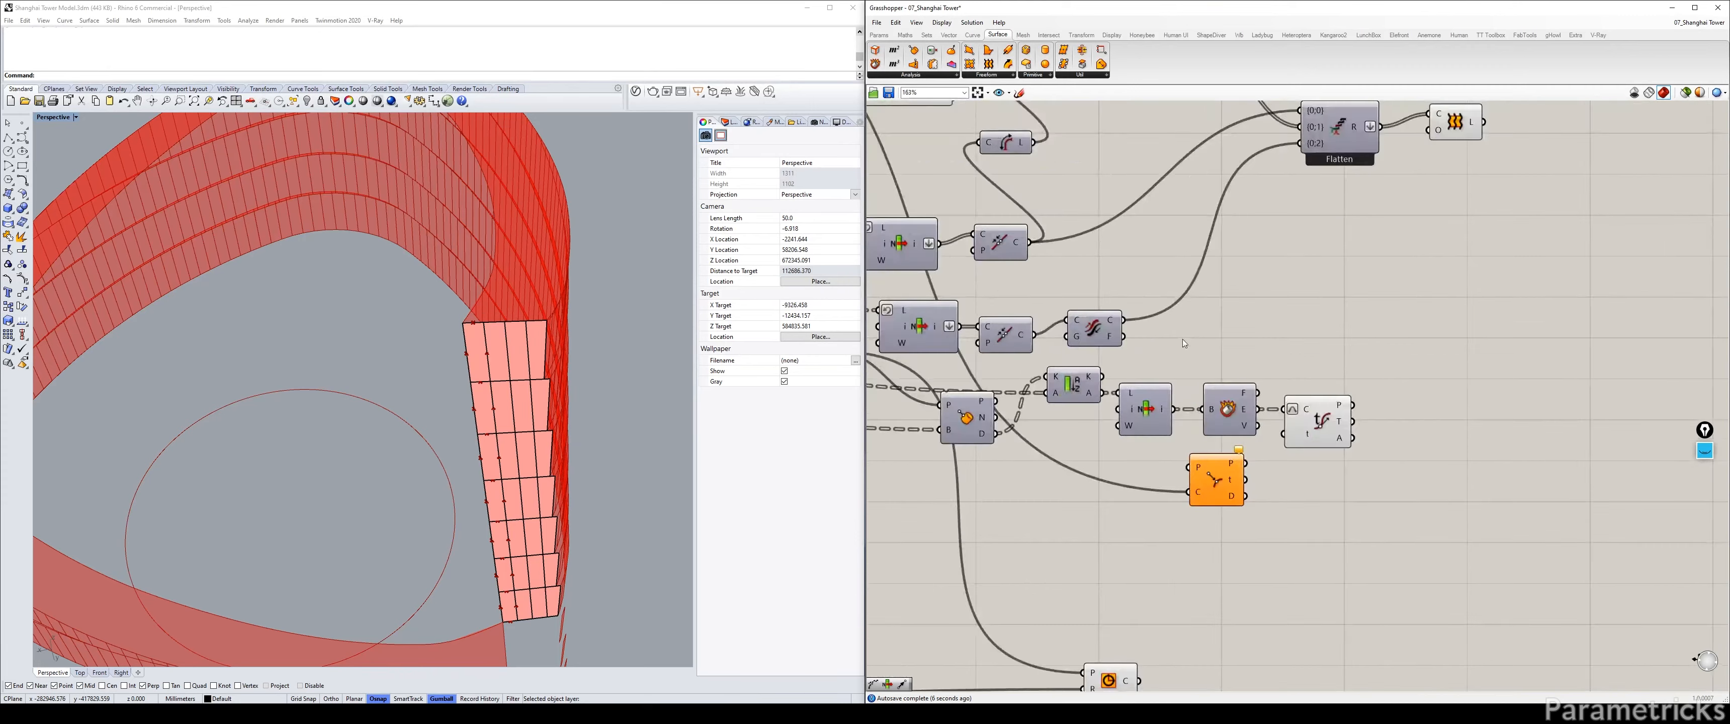
left_click_drag(1211, 486, 1450, 458)
scroll(1415, 402, "up", 2)
left_click_drag(1328, 407, 1411, 366)
Add a Sort List component with the closest-point distances as keys and the Deconstruct Brep edges as values.
double_click(1432, 488)
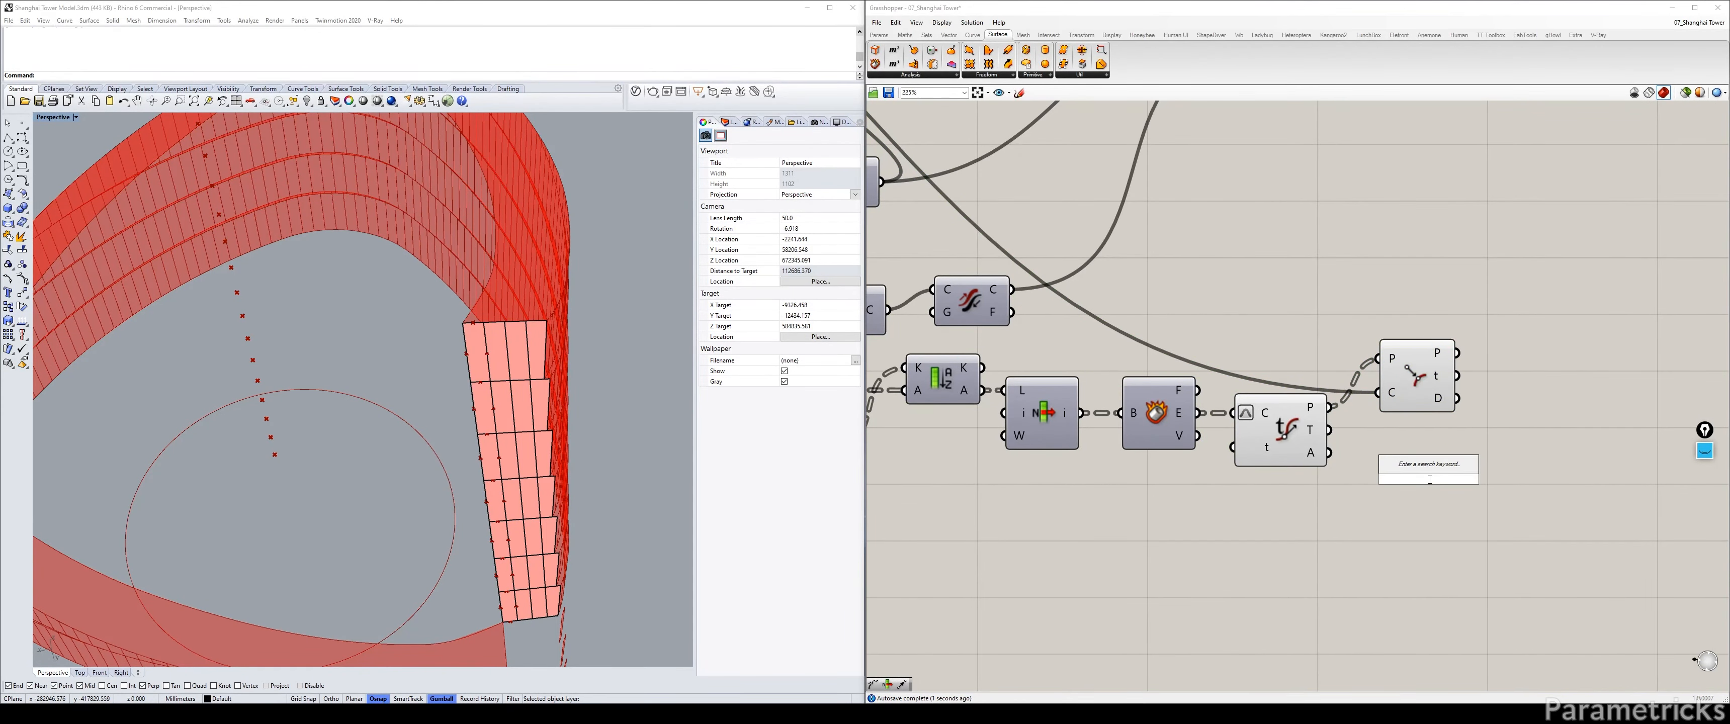
type("SORT")
key("Return")
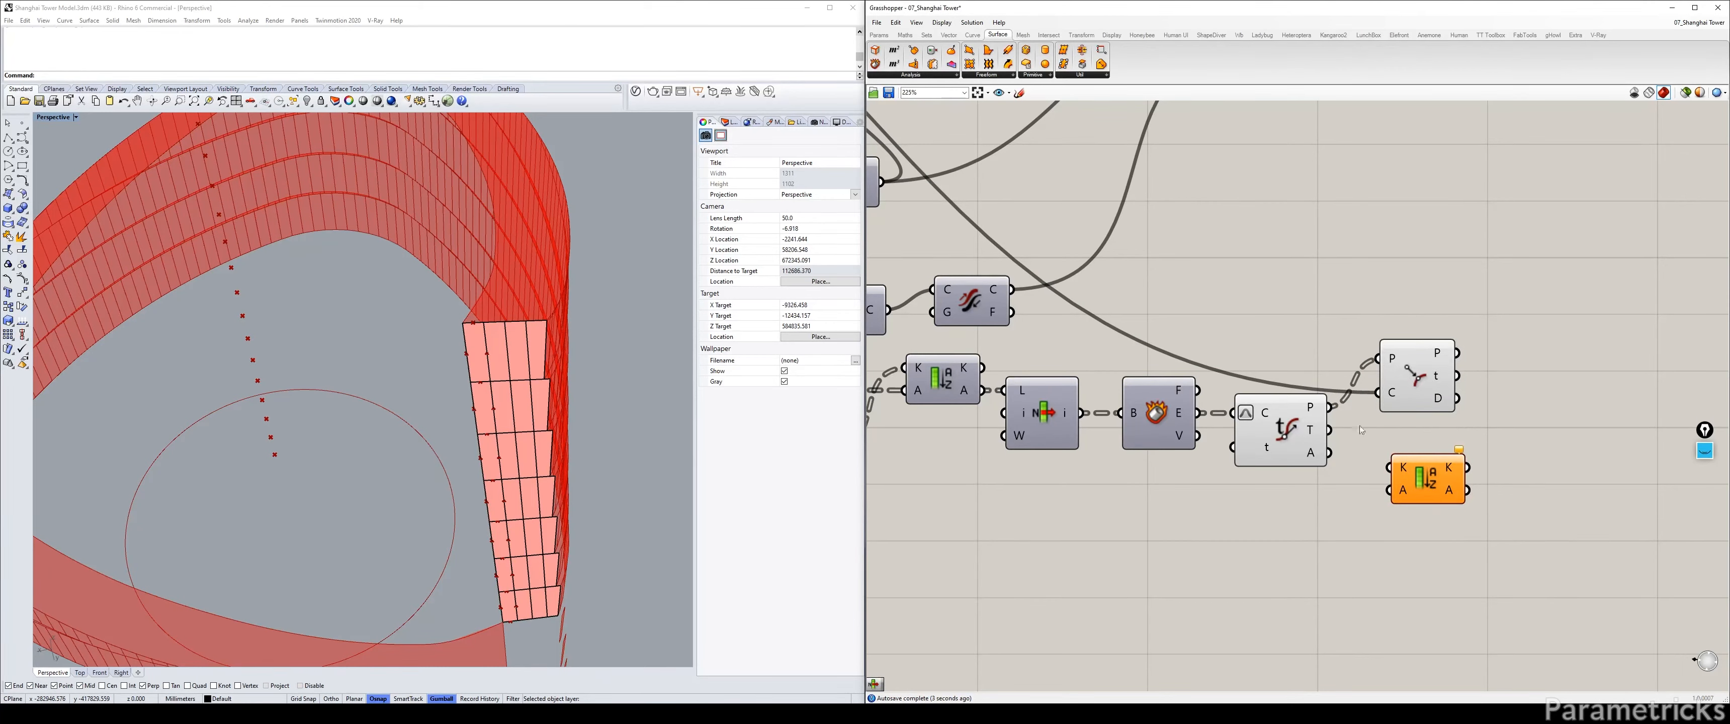
left_click_drag(1468, 396, 1389, 467)
right_click_drag(1389, 466, 1337, 436)
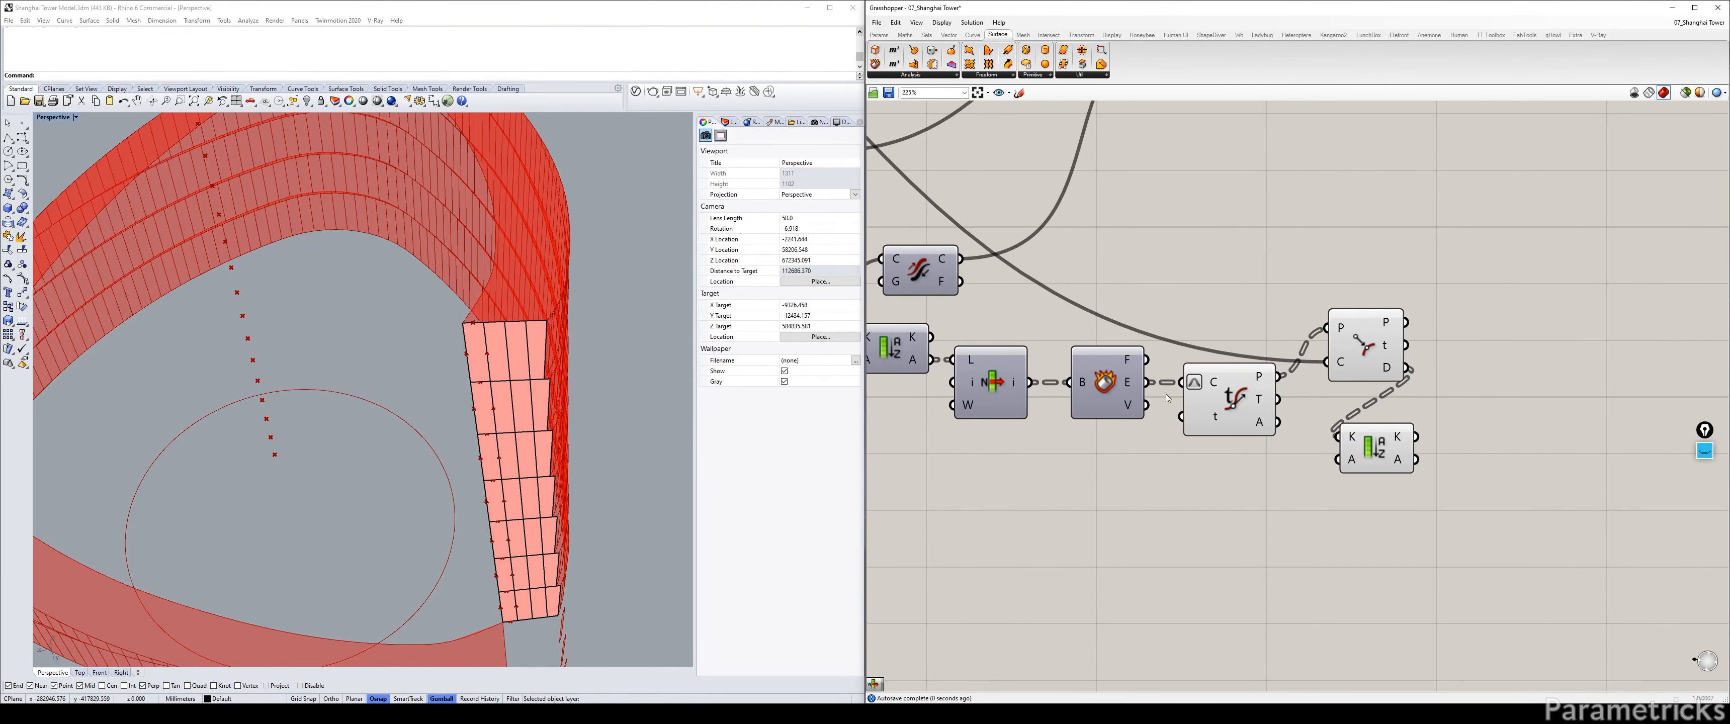
left_click_drag(1146, 382, 1471, 402)
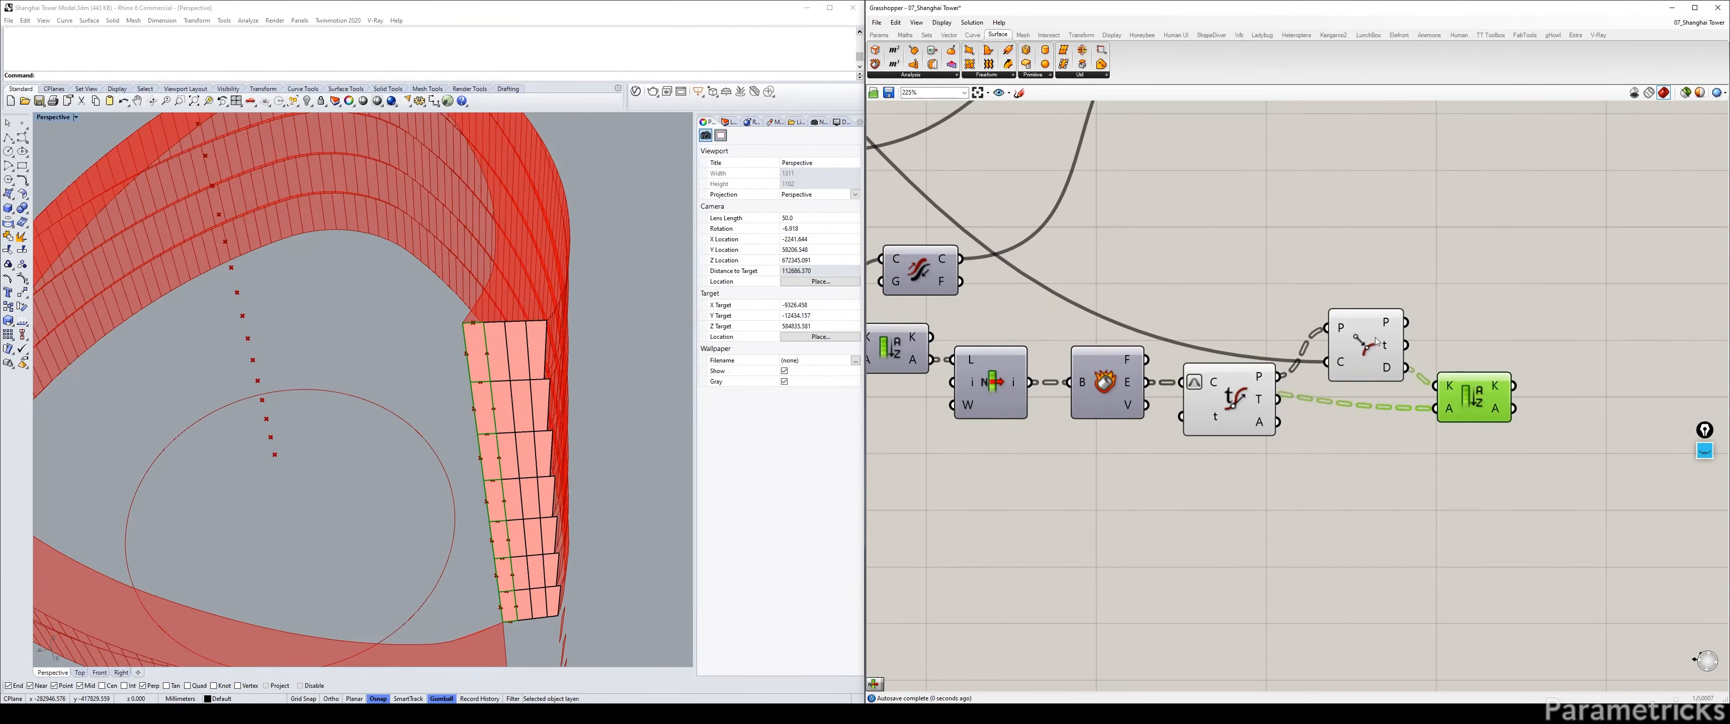
left_click_drag(1367, 363, 1355, 356)
Add a List Item component after Sort List and feed it the sorted edges.
double_click(1357, 451)
type("ITEM")
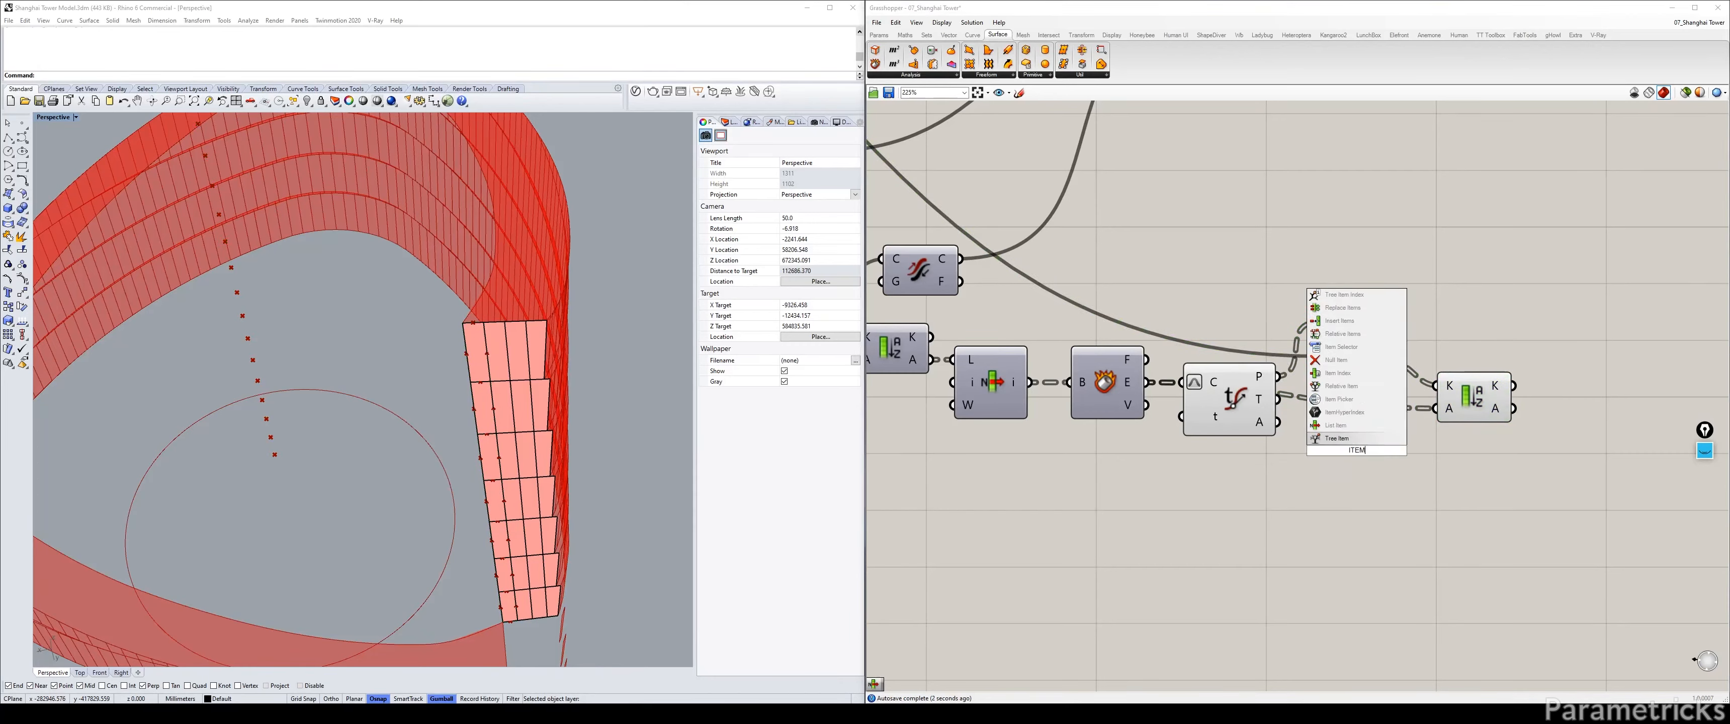
left_click(1357, 426)
left_click_drag(1377, 450, 1614, 454)
left_click_drag(1514, 407, 1578, 431)
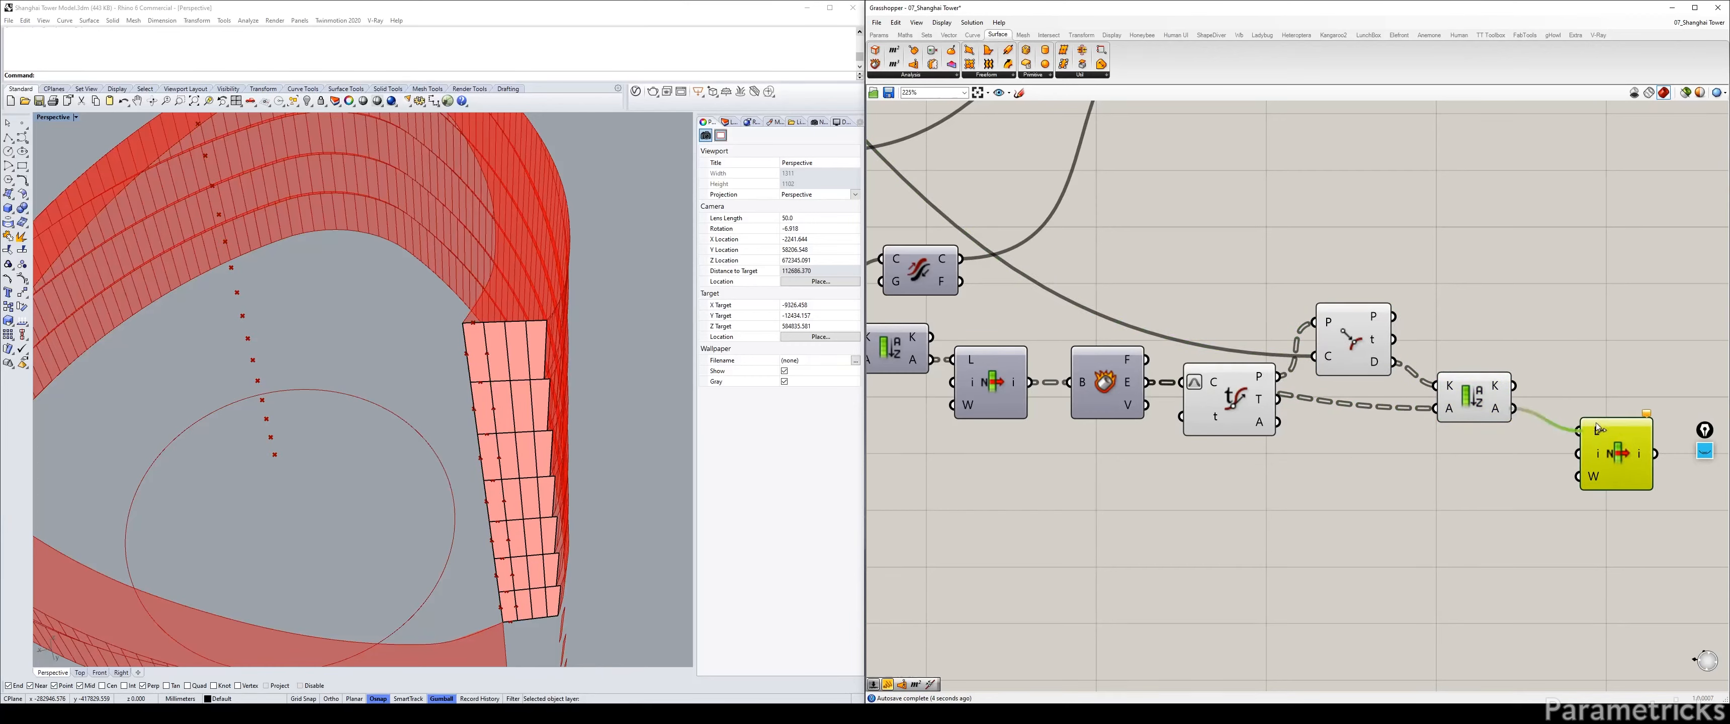
Hide the previews of the new Evaluate Curve, Curve Closest Point and Sort List components.
left_click(1229, 406)
left_click(1351, 346)
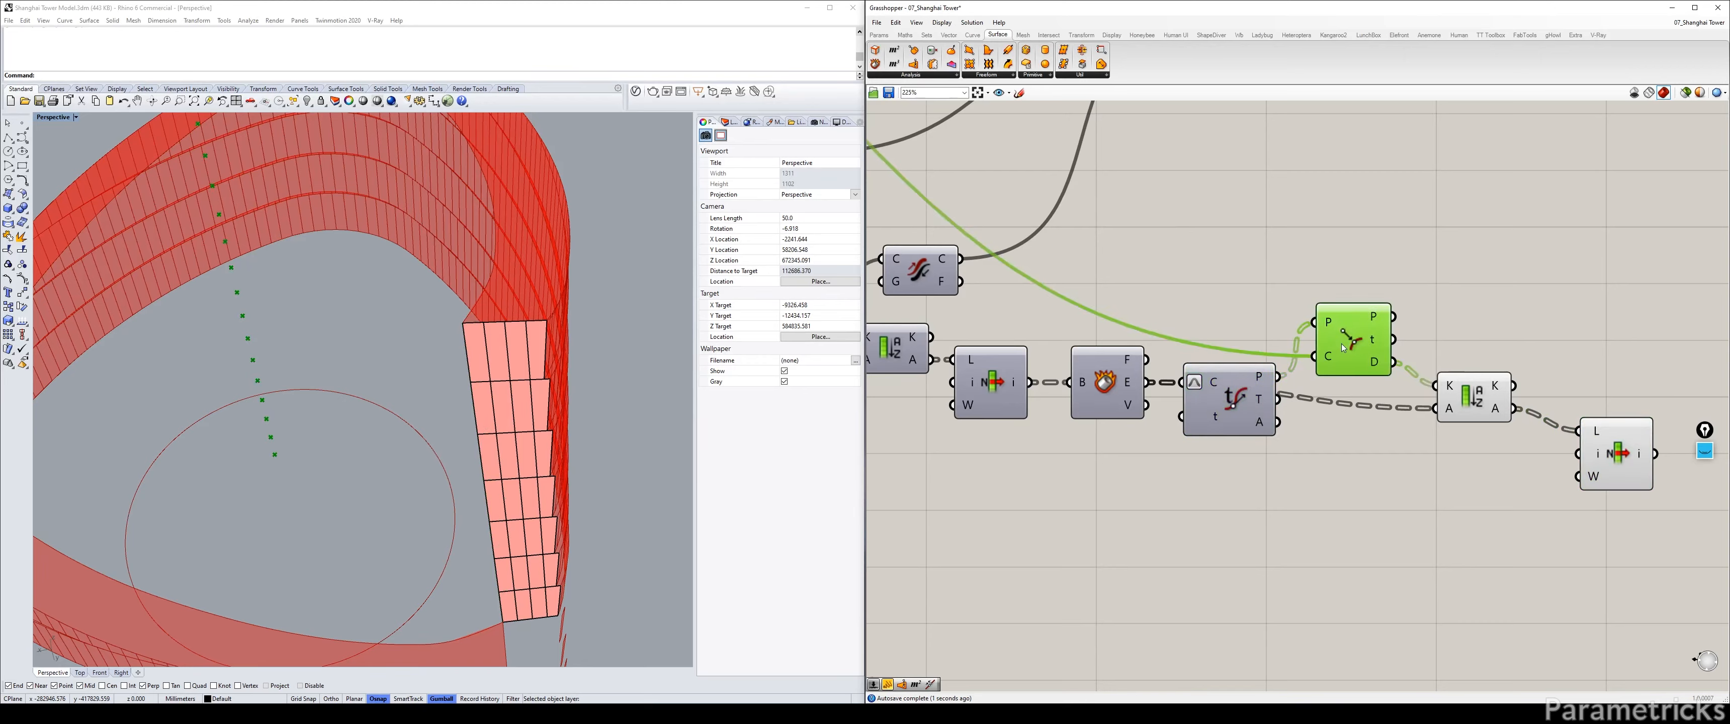
left_click(1472, 396)
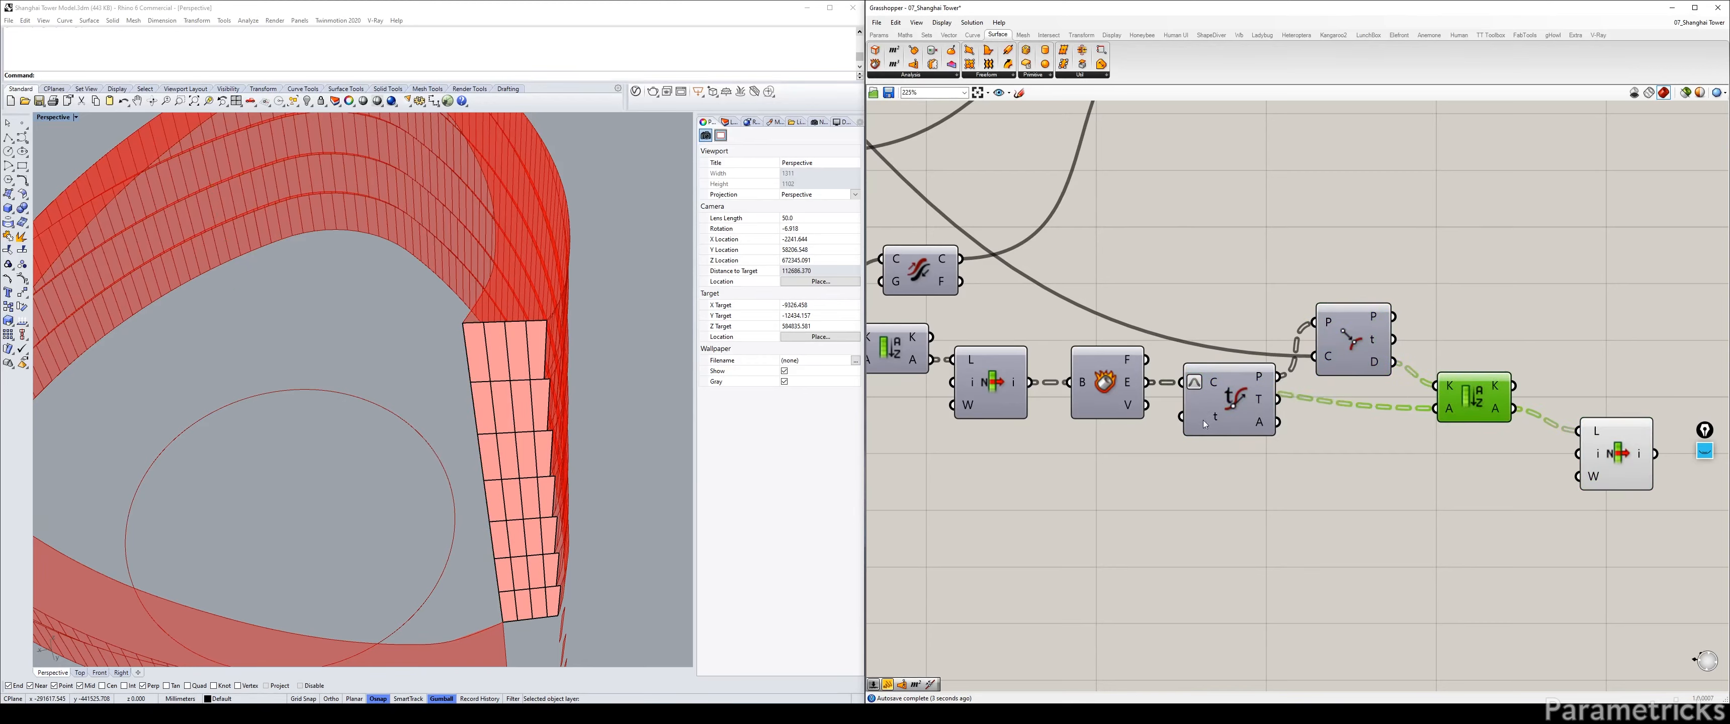
left_click_drag(1608, 479, 1603, 478)
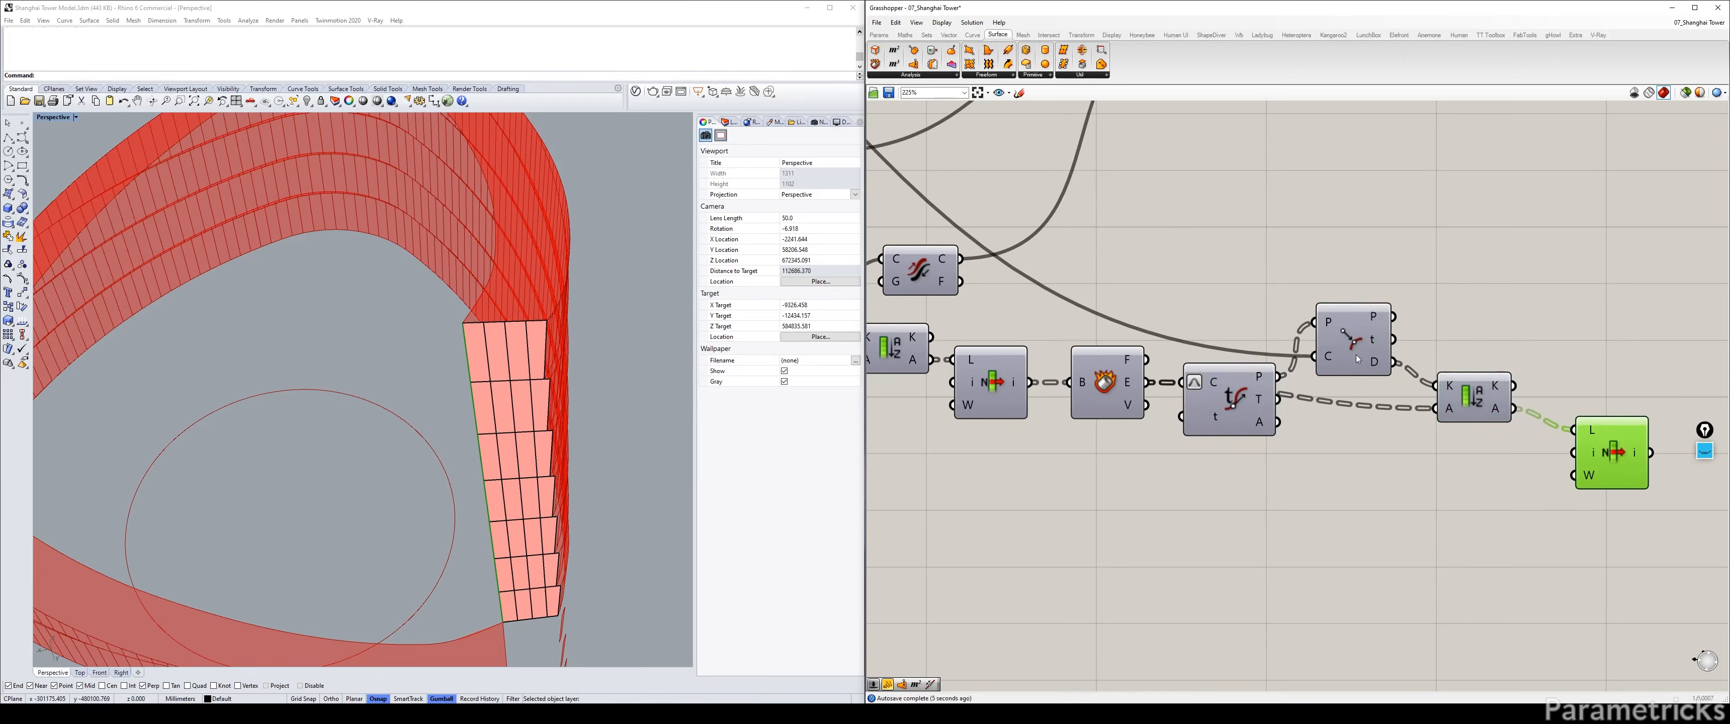
Move the last List Item closer to Sort List and flatten its output.
scroll(352, 342, "down", 3)
right_click_drag(353, 343, 339, 334)
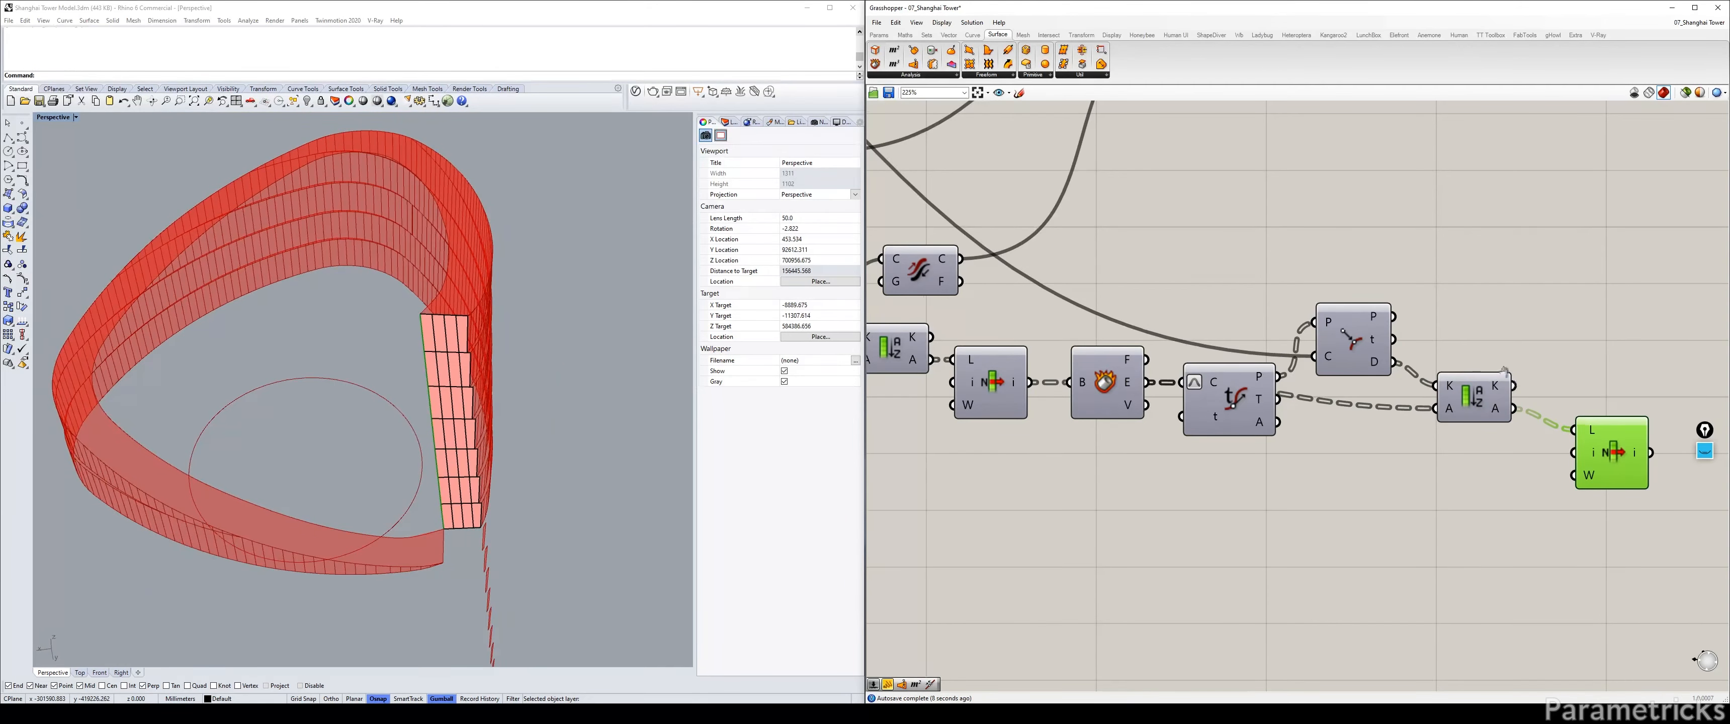
right_click_drag(1520, 381, 1192, 302)
left_click_drag(1314, 376, 1286, 340)
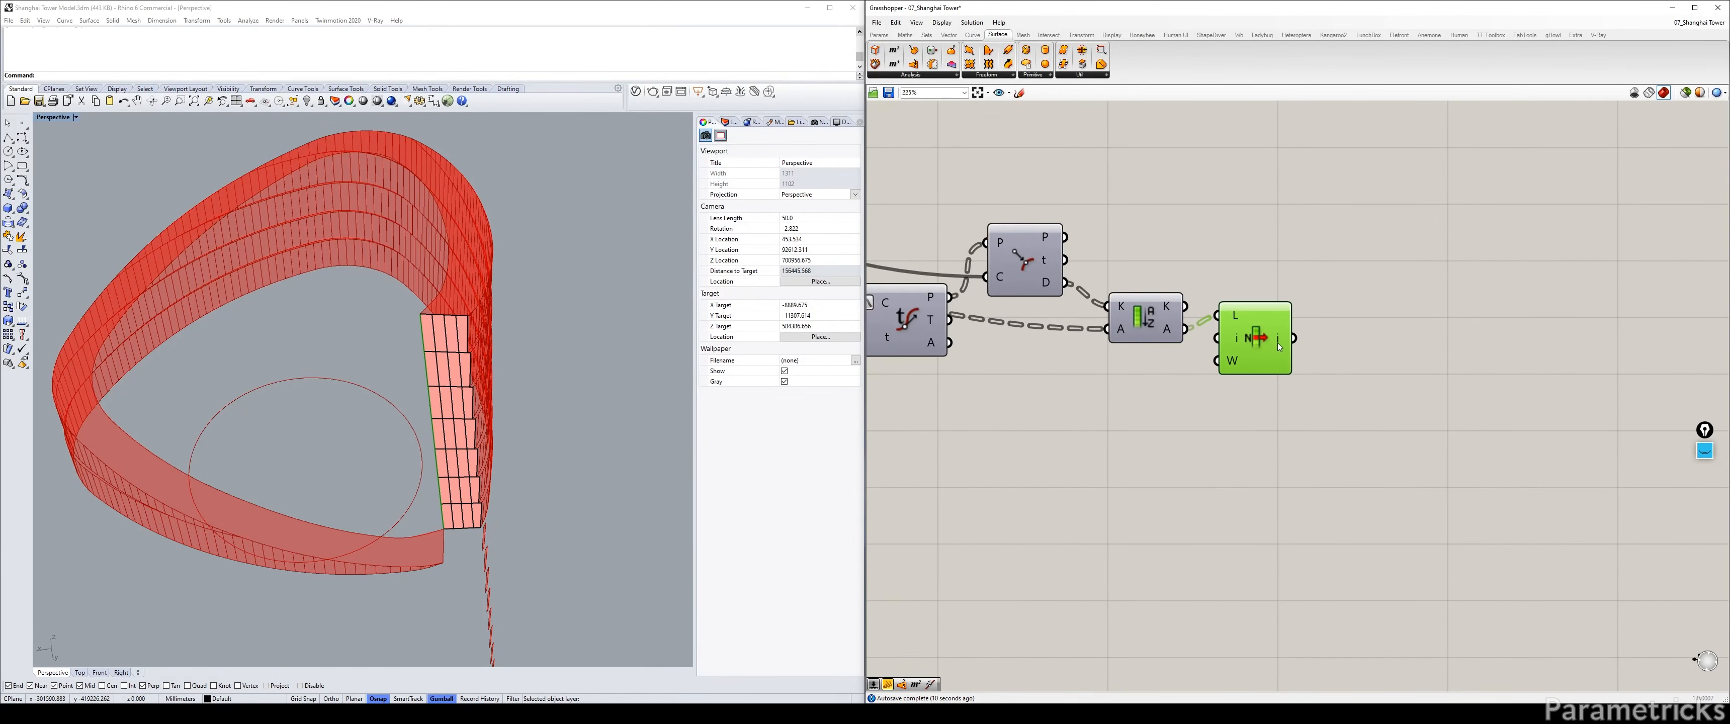
right_click(1277, 340)
left_click(1327, 382)
Add a Join Curves component fed by the flattened List Item output and hide the List Item preview.
double_click(1370, 352)
type("JO")
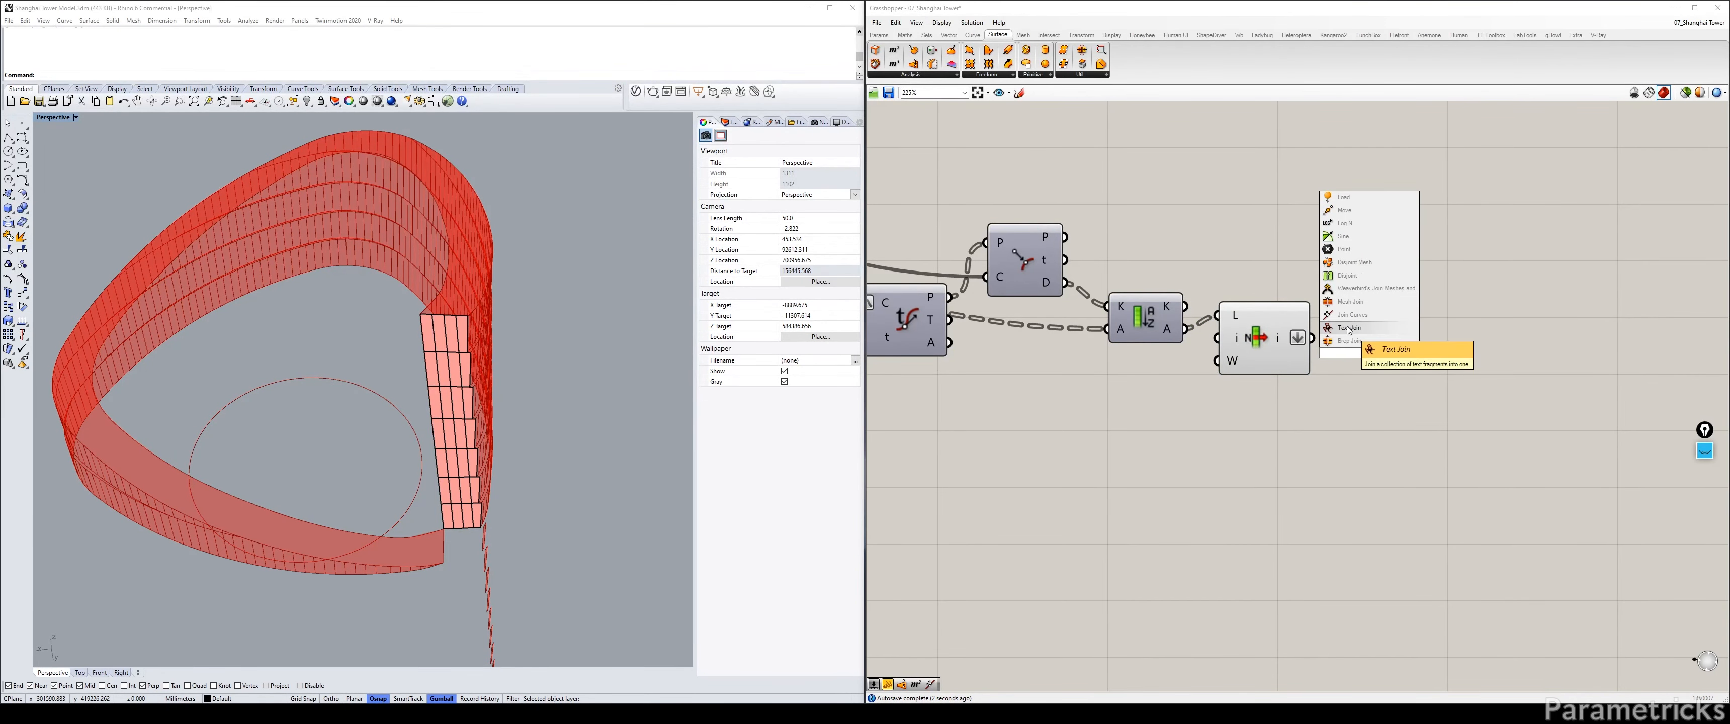
left_click(1353, 342)
mouse_move(1357, 354)
left_mouse_down()
mouse_move(1359, 334)
mouse_move(1377, 345)
left_mouse_up()
left_click(1240, 339)
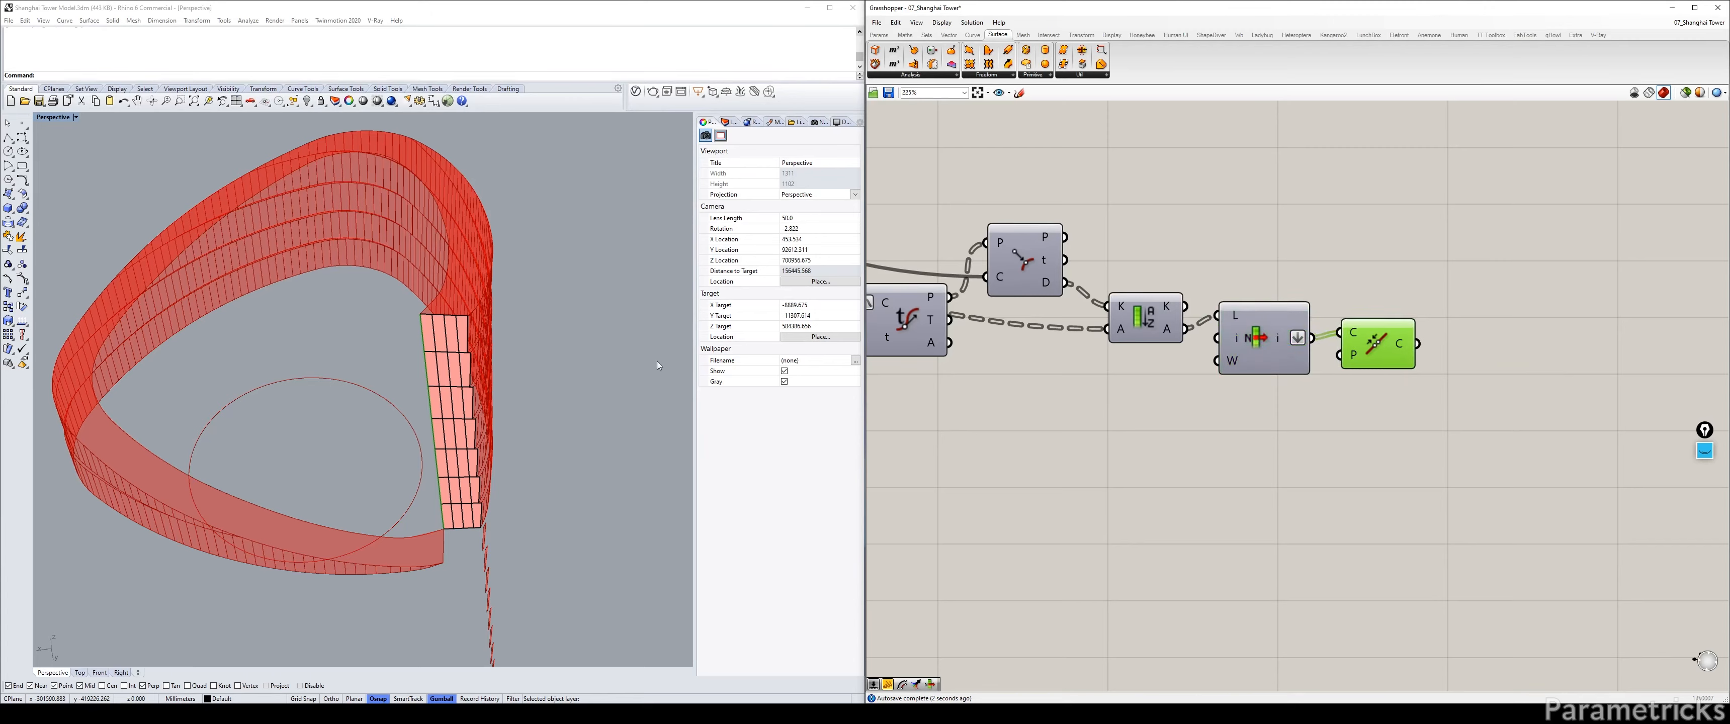
Delete the baked surfaces along the inner column of the panel strip in the Rhino viewport.
left_click(435, 334)
key("Delete")
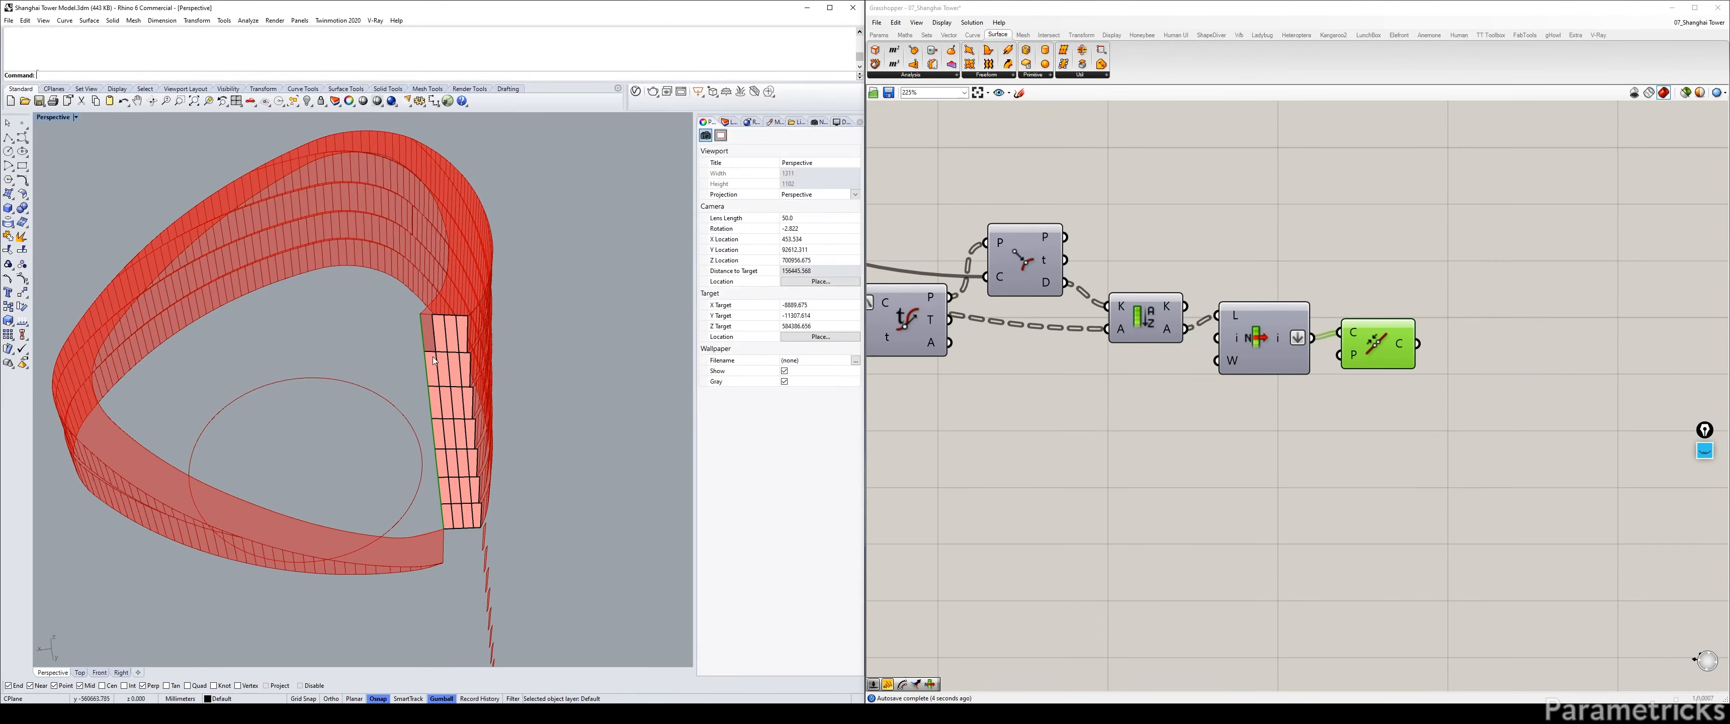
left_click(432, 369)
key("Delete")
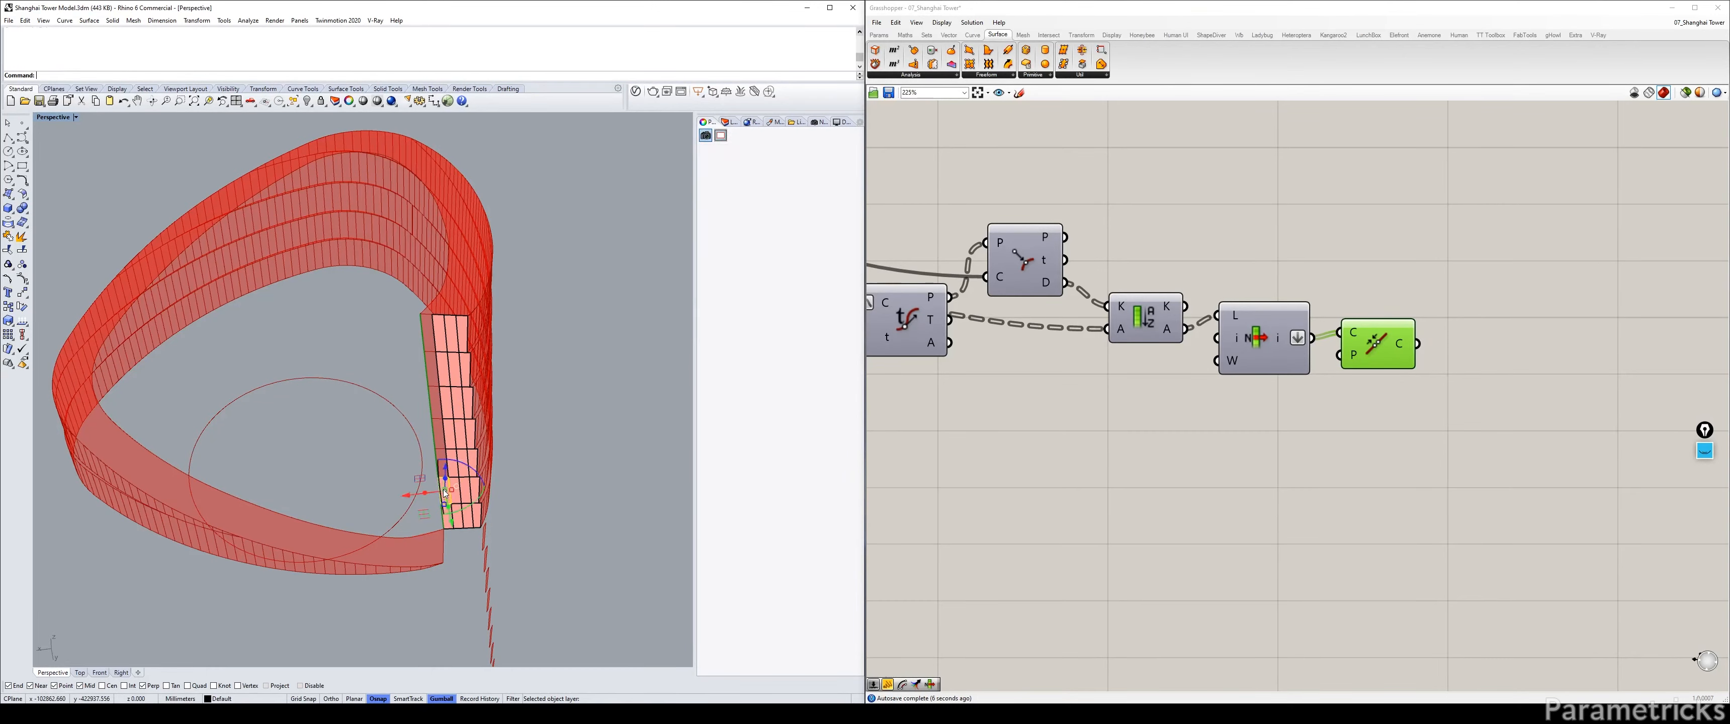
left_click(447, 519)
key("Delete")
scroll(444, 334, "up", 5)
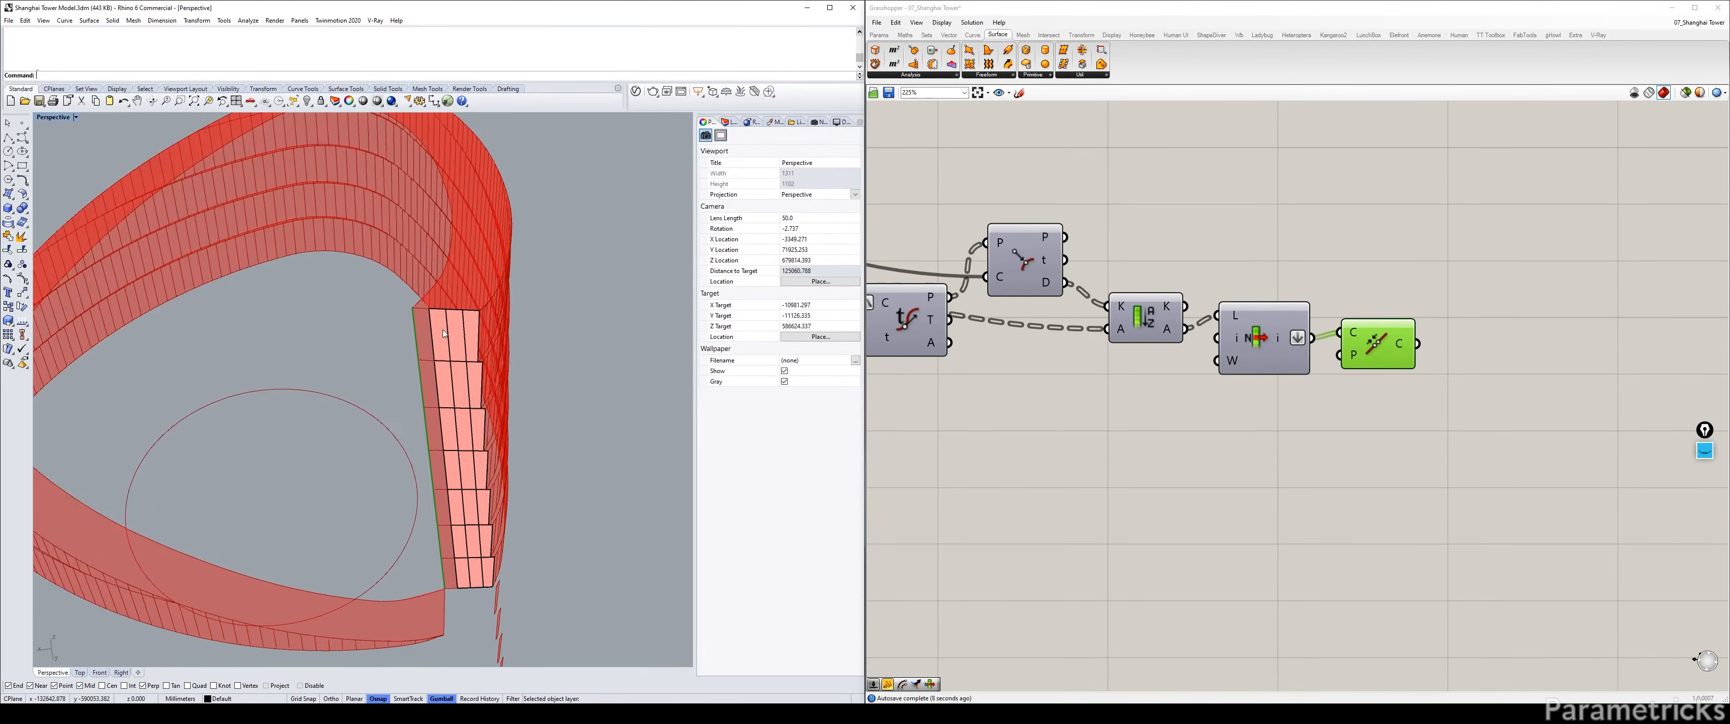
scroll(444, 334, "up", 5)
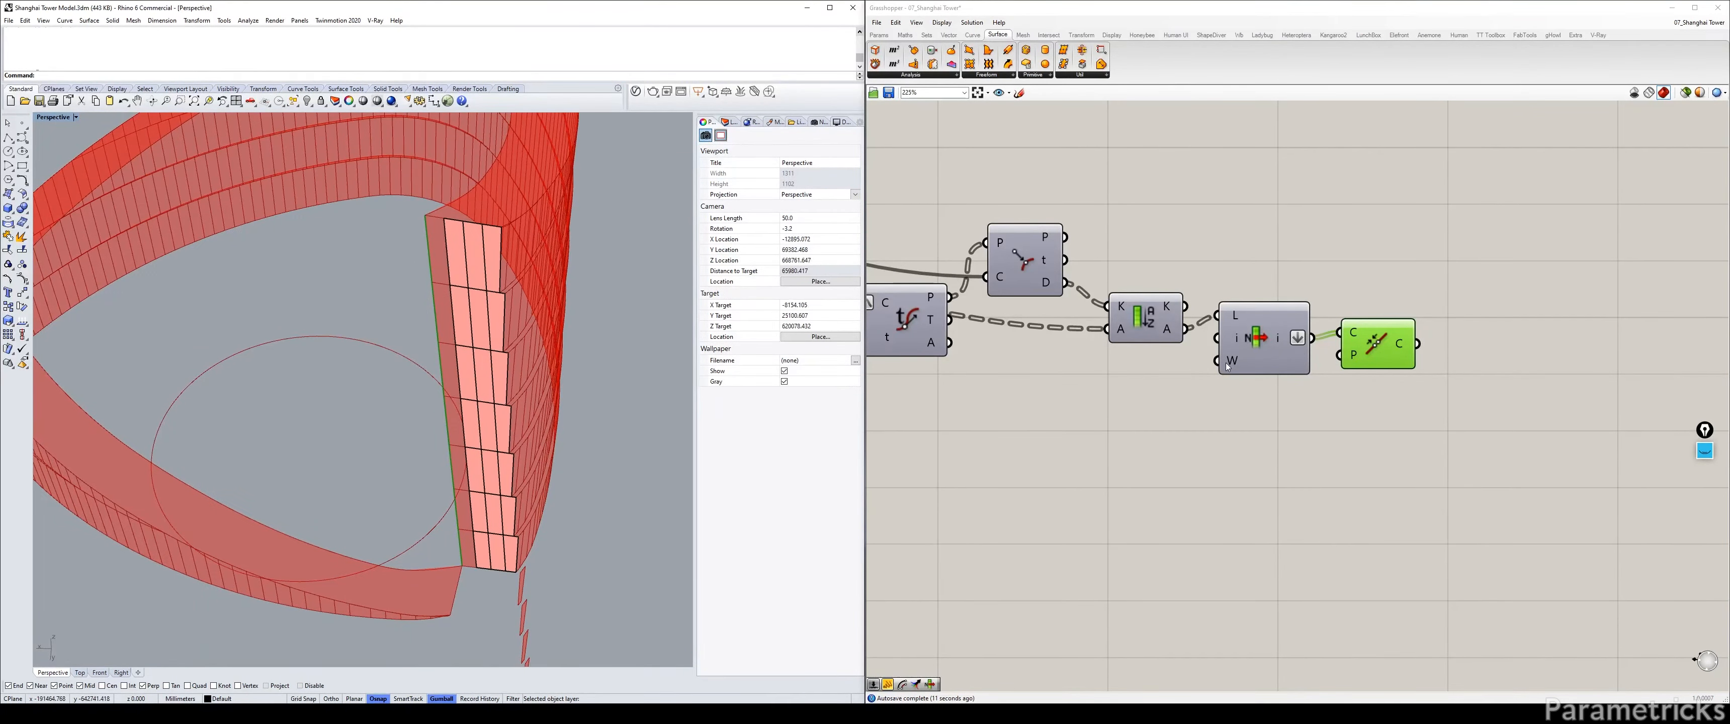
Toggle the CROWN V-STRIKE PANELS geometry preview off and back on to check the panels beneath it.
scroll(1239, 403, "down", 5)
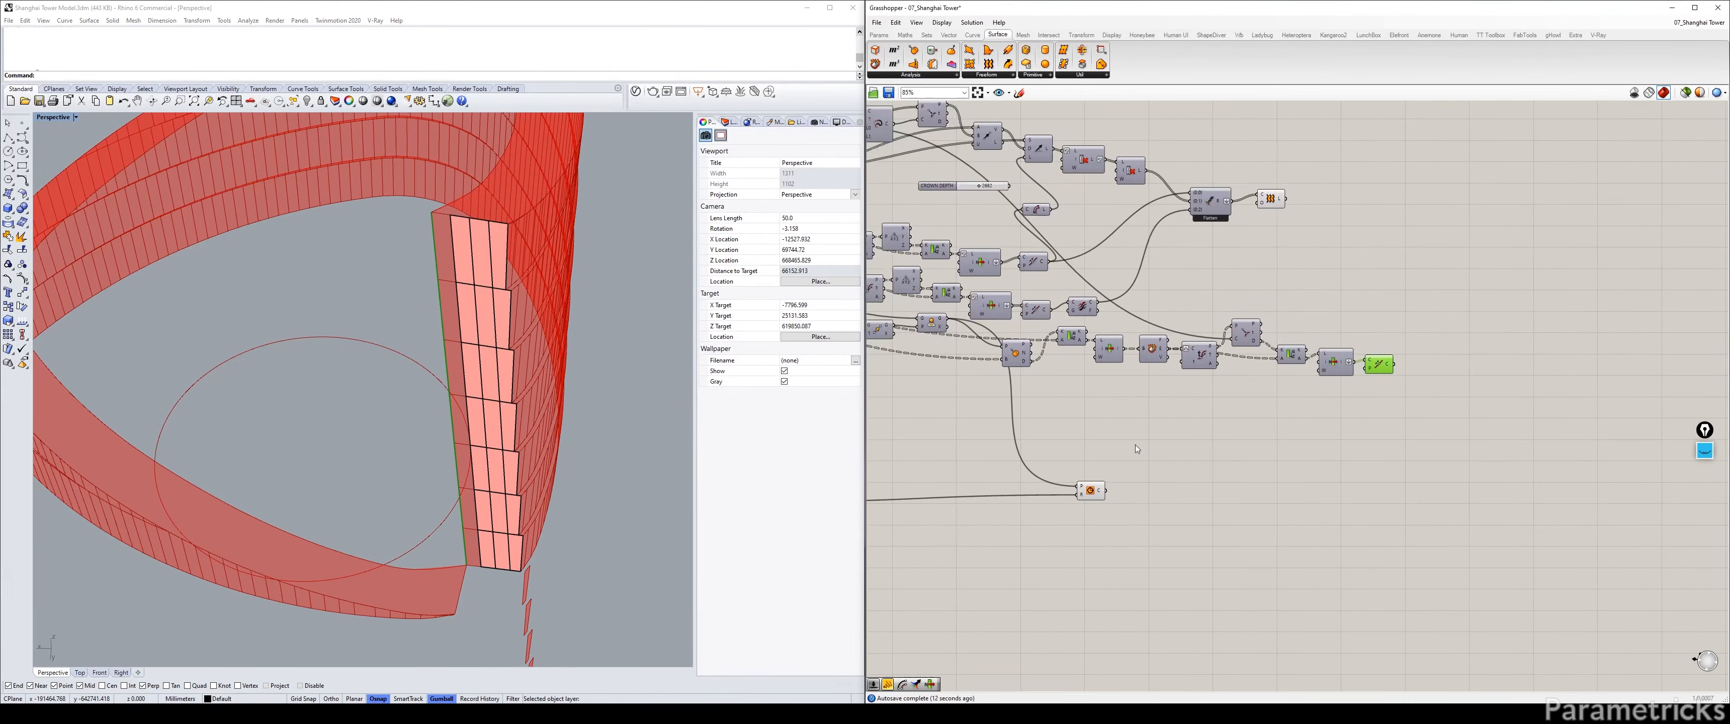
left_click(1096, 496)
left_click(1379, 365)
scroll(1267, 331, "down", 2)
right_click_drag(1267, 331, 1428, 327)
right_click_drag(1279, 277, 1448, 290)
right_click_drag(1003, 304, 989, 311)
left_click(1025, 296)
key("ctrl+q")
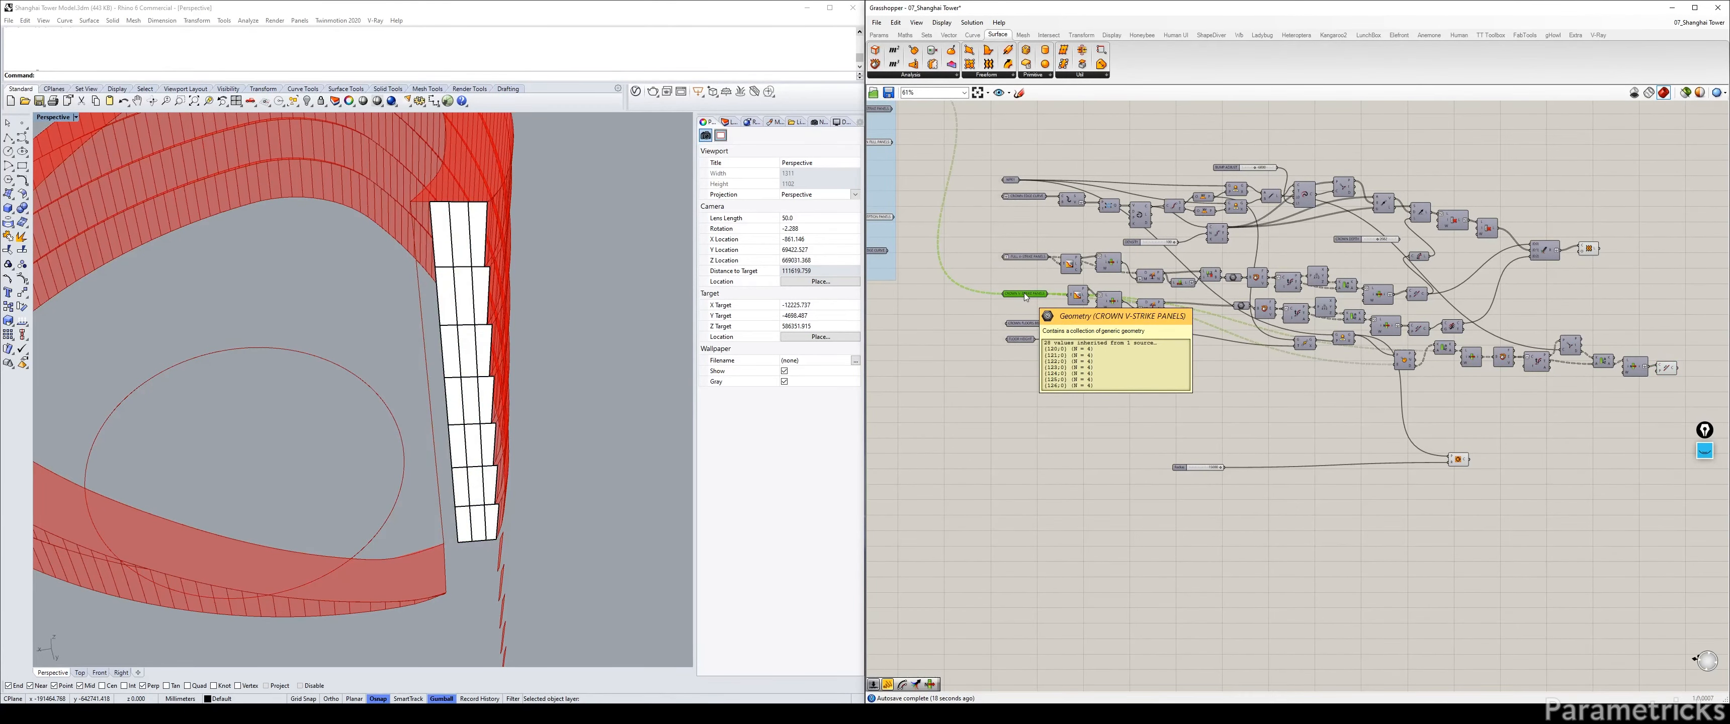
key("ctrl+q")
Select the Join Curves component and examine the joined panel edge curve against the crown geometry.
right_click_drag(1651, 369, 1251, 366)
scroll(1251, 366, "up", 3)
left_click_drag(1278, 365, 1279, 371)
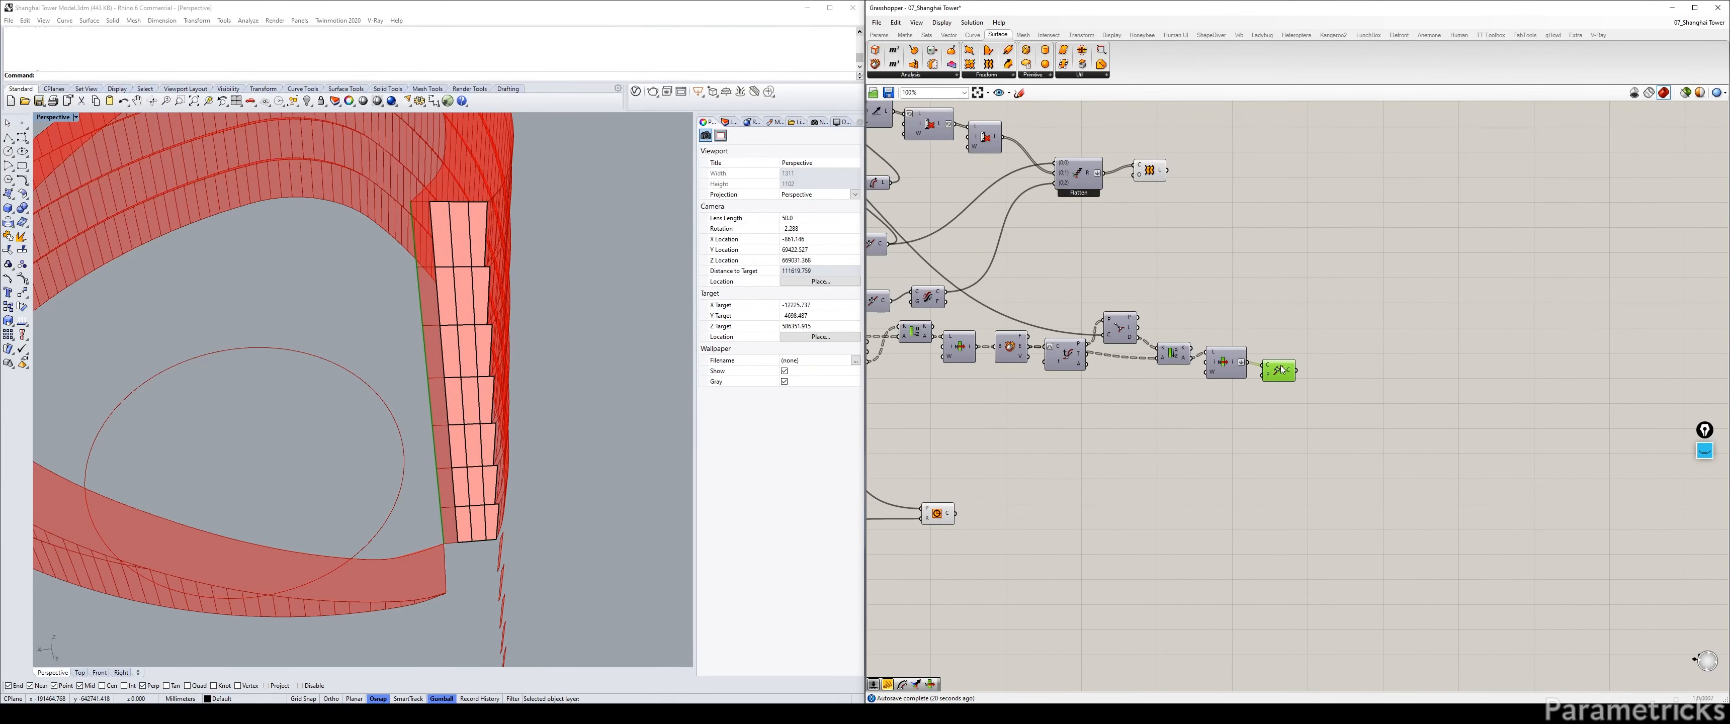
left_click(1305, 378)
left_click(1270, 371)
scroll(1271, 370, "down", 4)
right_click_drag(1271, 370, 1505, 352)
scroll(1152, 298, "up", 4)
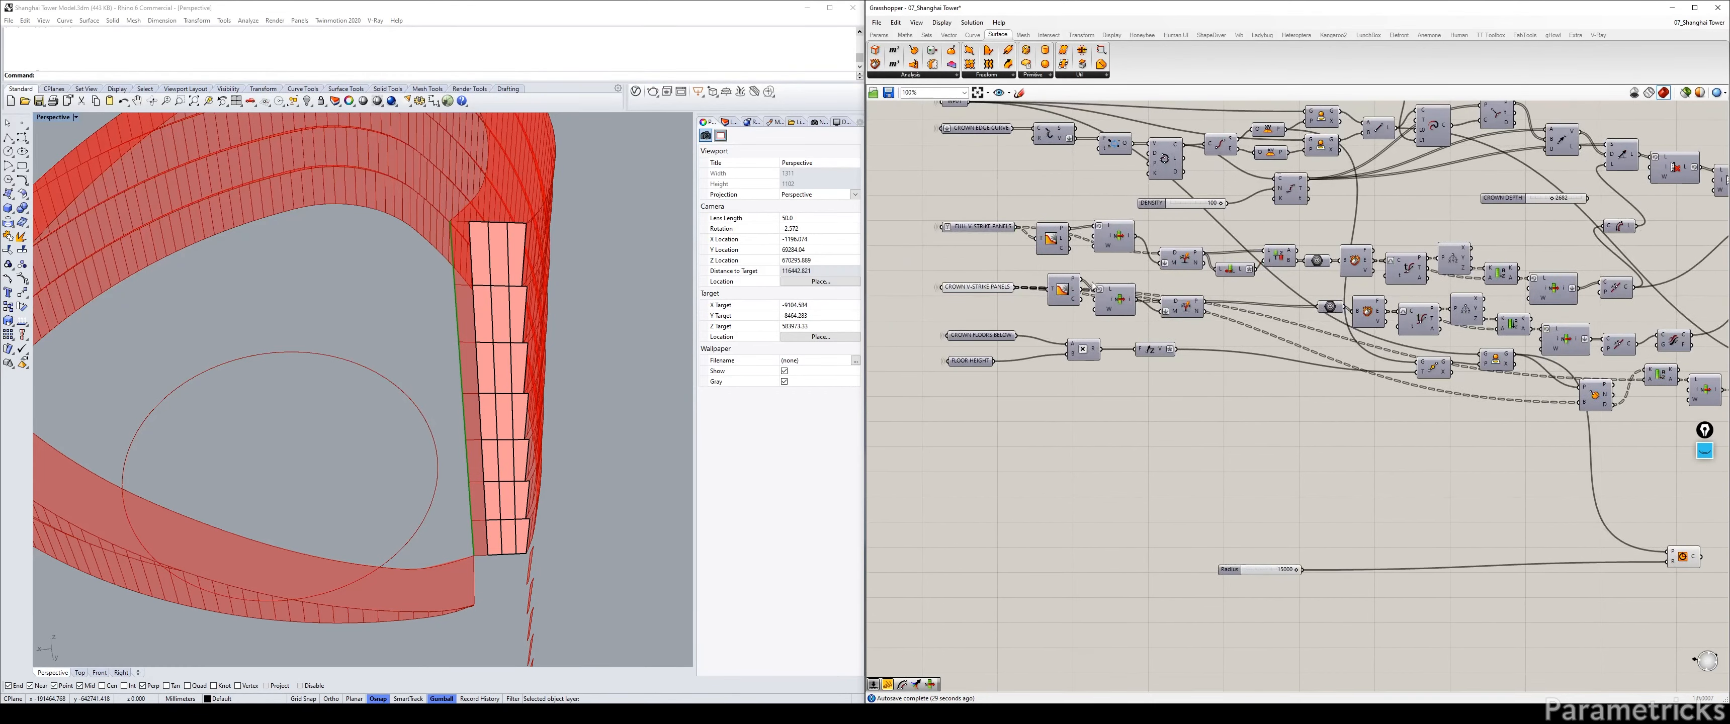
Trace the component chain from the CROWN V-STRIKE PANELS input through the definition, inspecting the components along the way.
scroll(1102, 293, "up", 2)
left_click(1053, 291)
left_click(1131, 307)
right_click_drag(1259, 320, 896, 318)
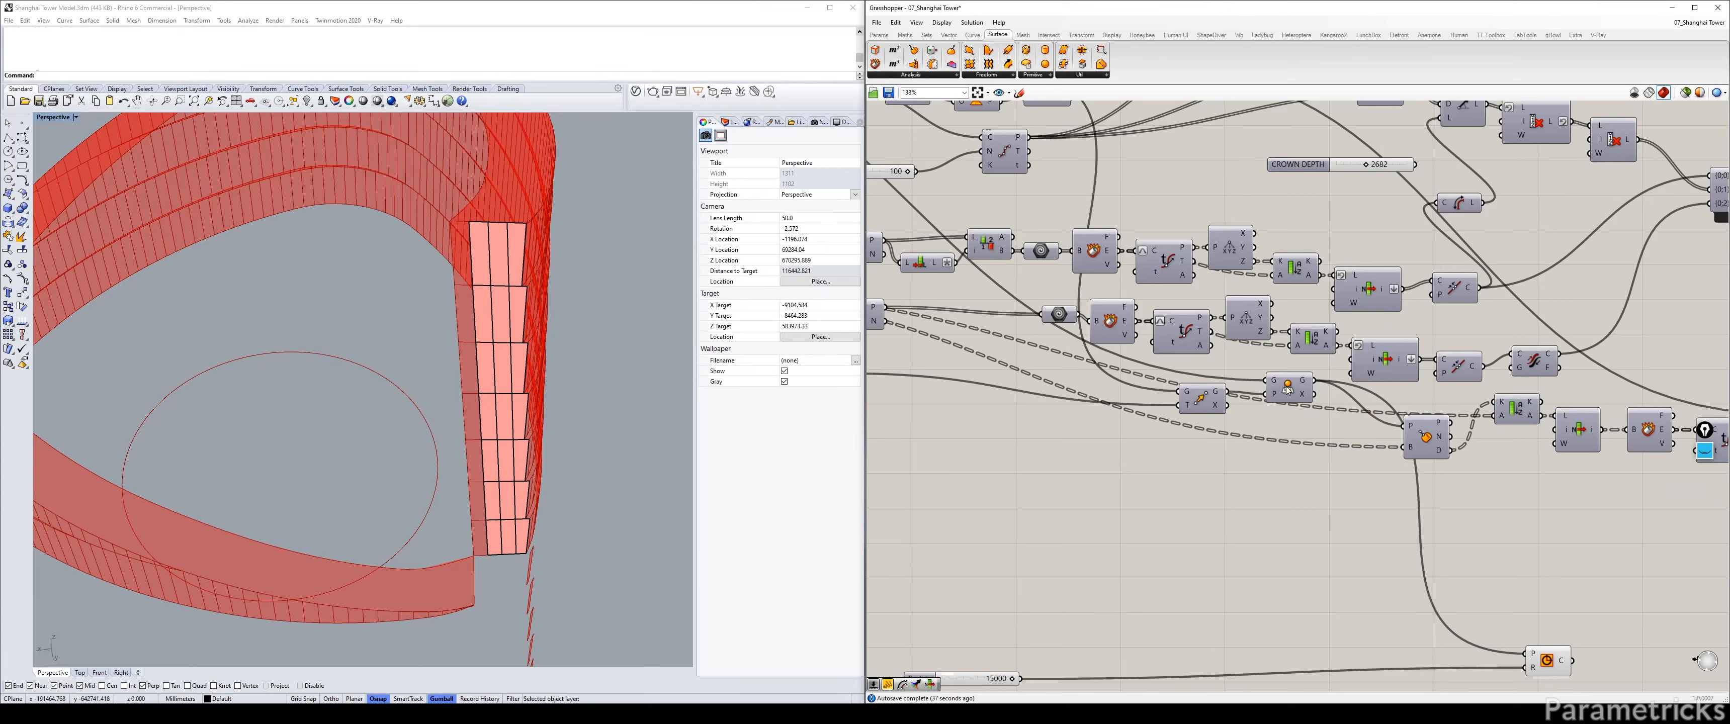
left_click(1059, 313)
mouse_move(1448, 386)
right_mouse_down()
mouse_move(1142, 365)
mouse_move(1434, 369)
right_mouse_up()
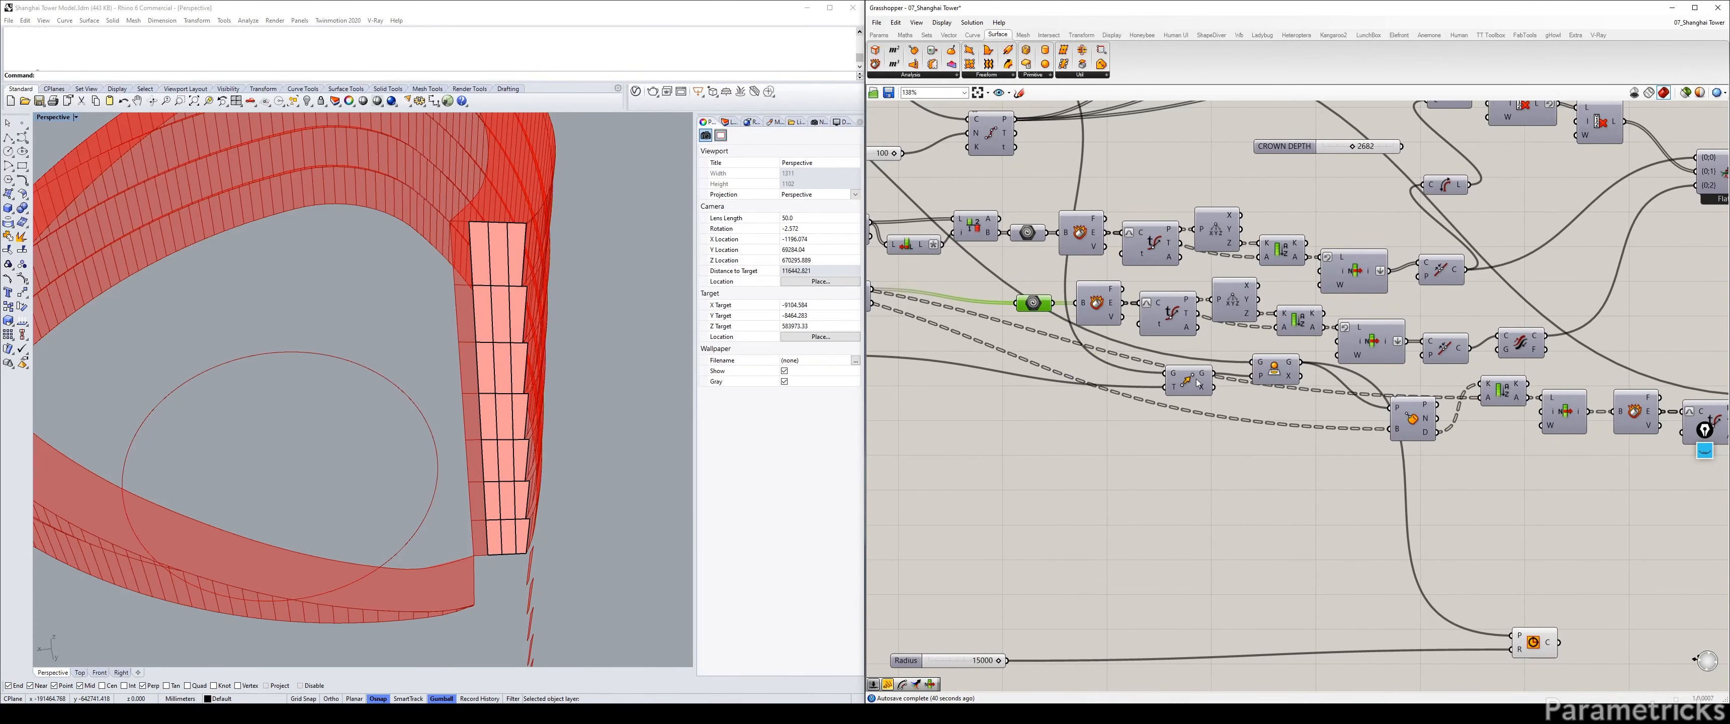
left_click_drag(1198, 384, 1207, 387)
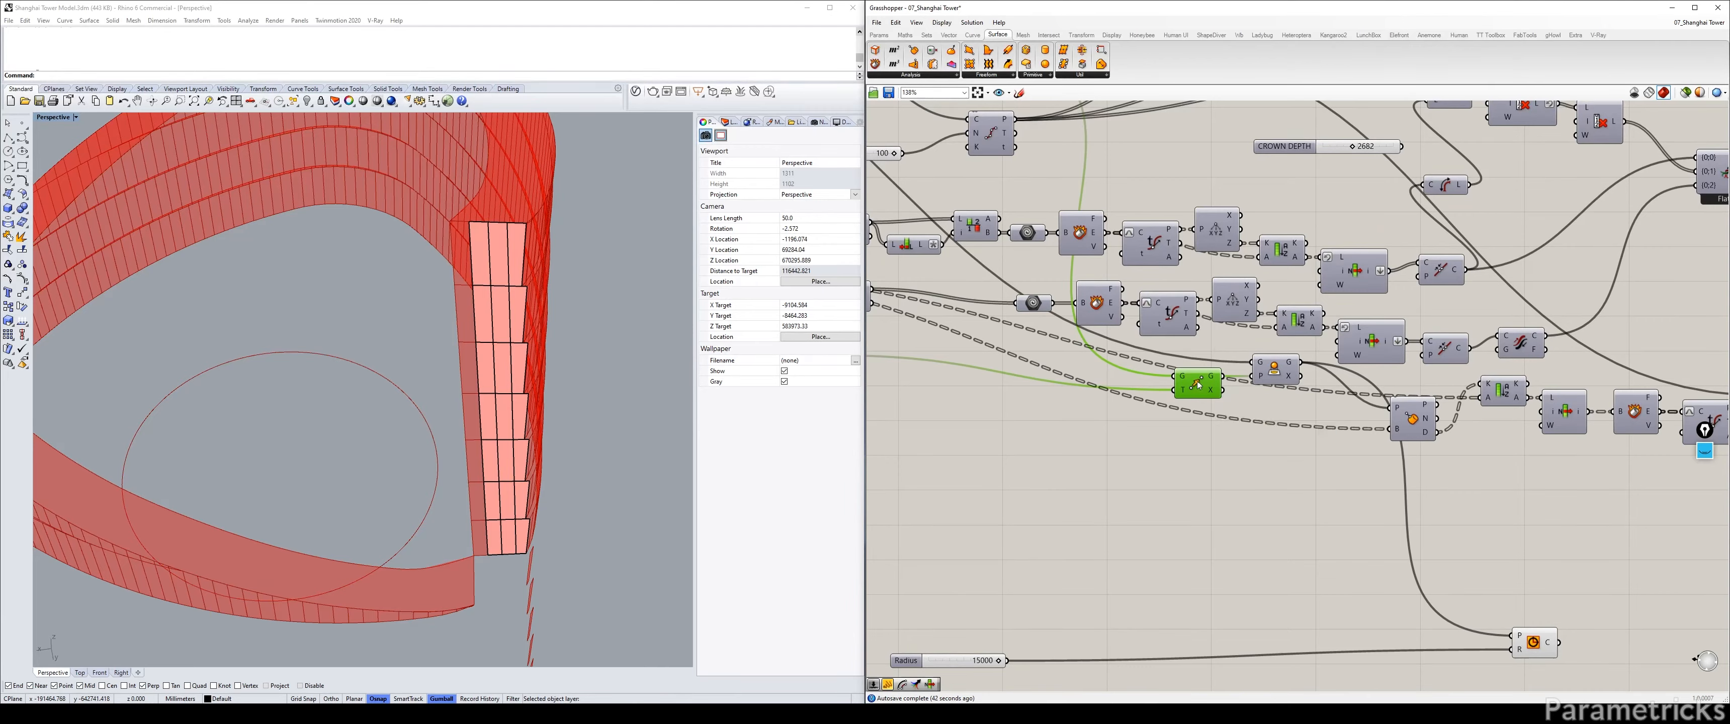
scroll(1274, 369, "down", 5)
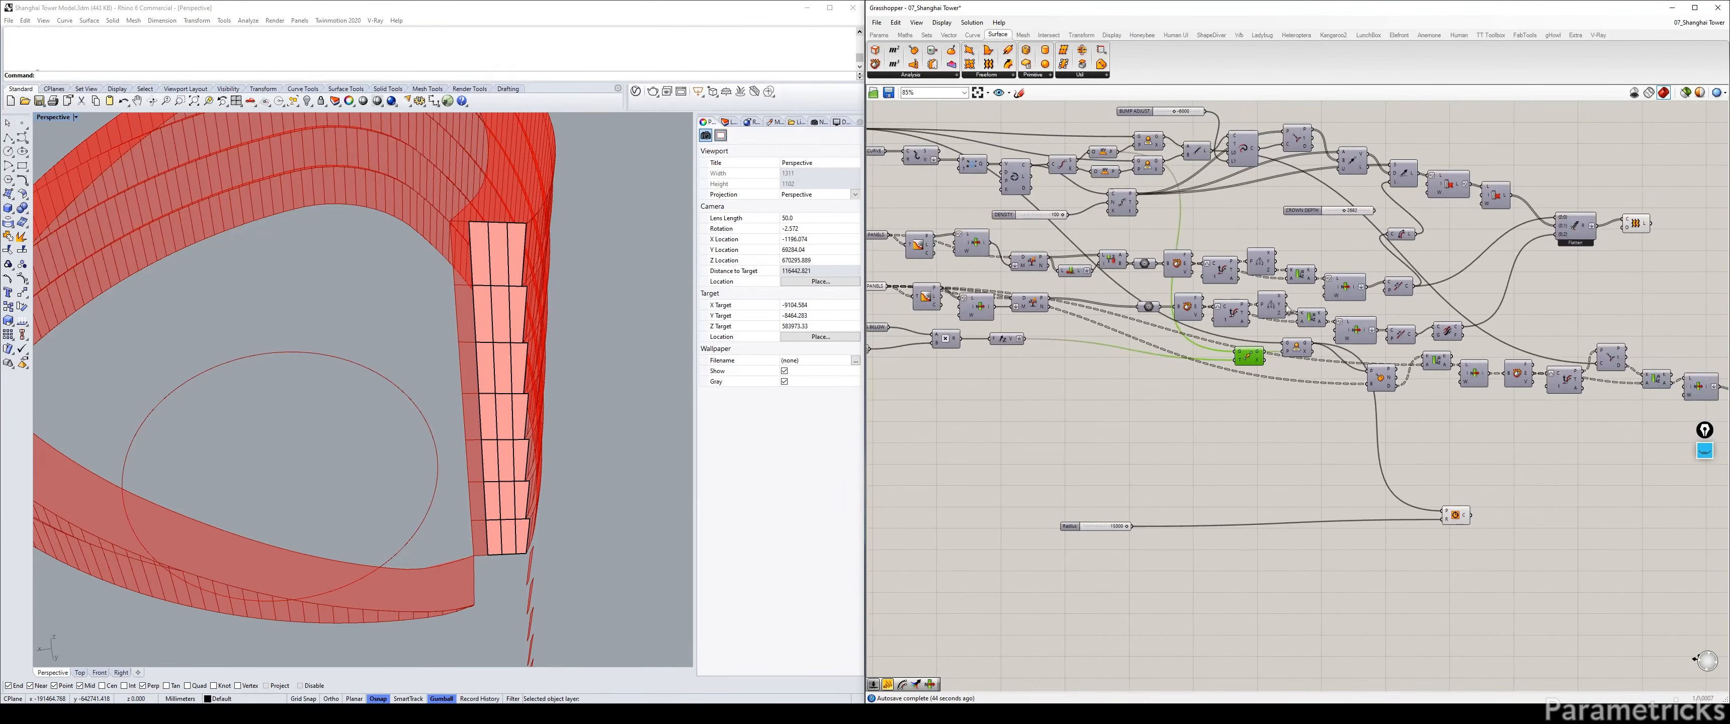
Nudge the Join Curves component closer to List Item and check the joined edge curve against the crown panels.
scroll(1283, 291, "up", 4)
left_click(1259, 416)
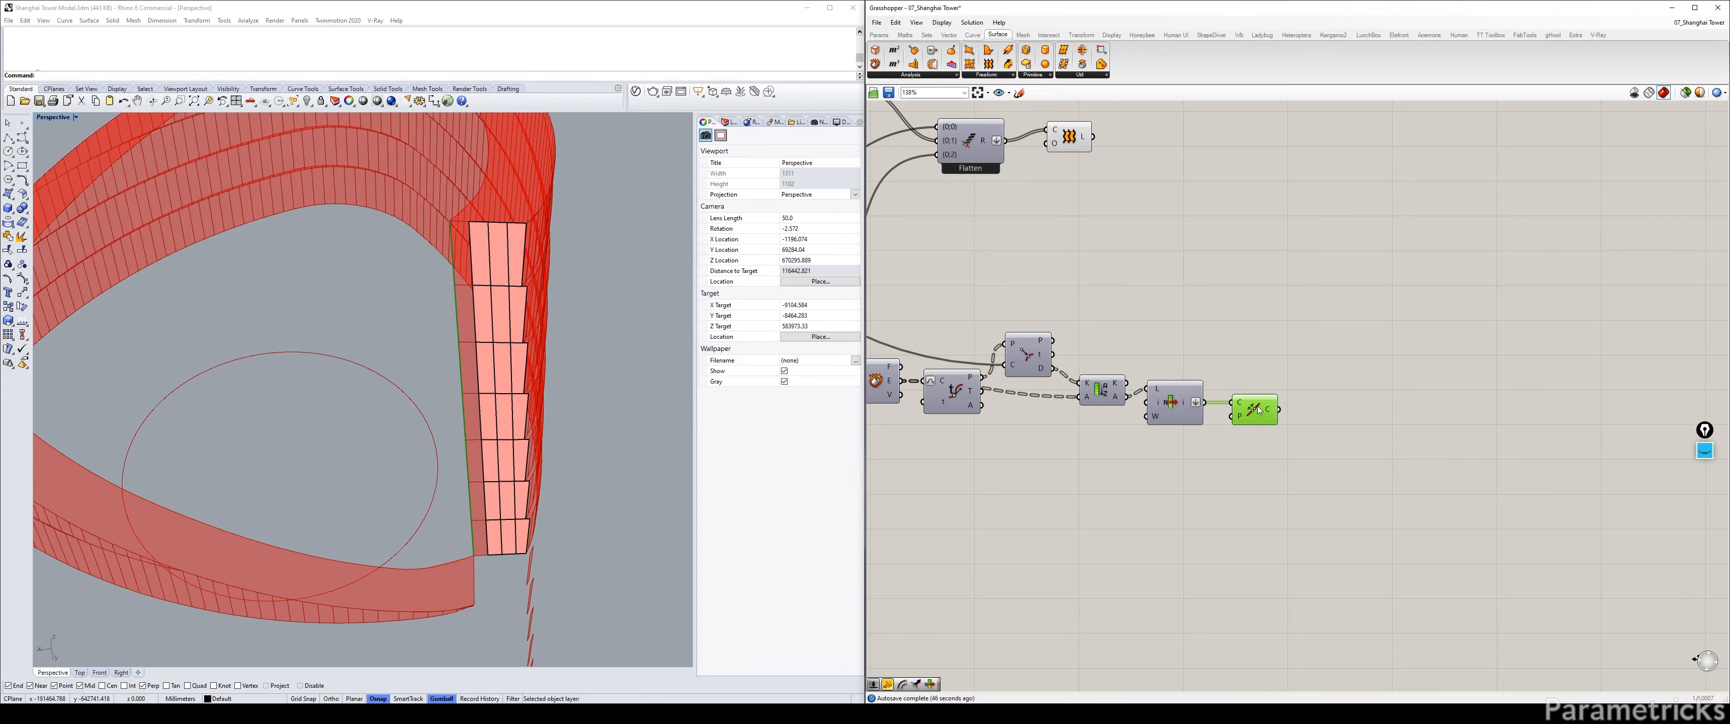
left_click_drag(1259, 415, 1251, 412)
left_click(1255, 388)
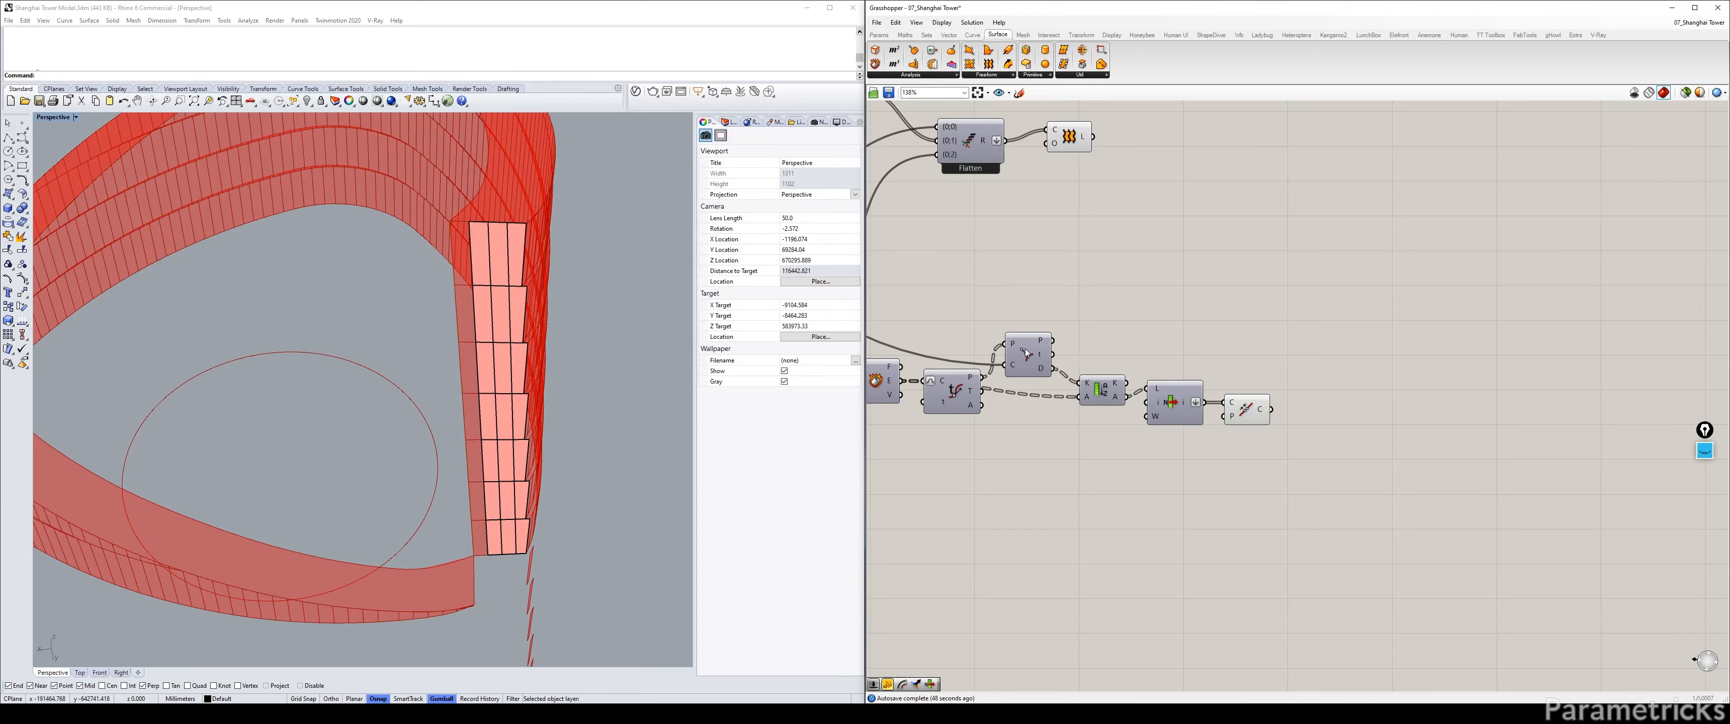
left_click_drag(1114, 394, 1180, 406)
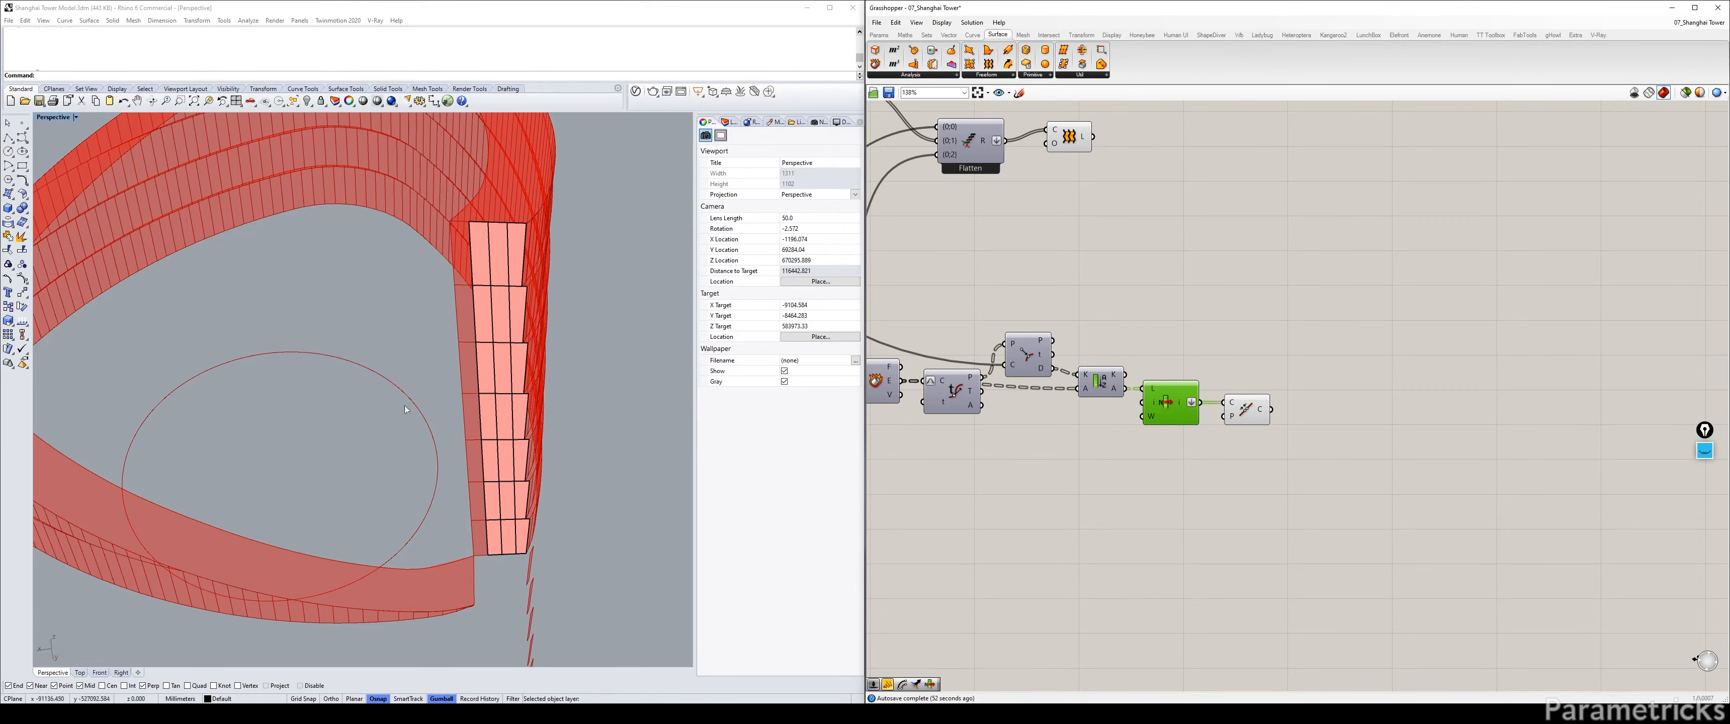
scroll(374, 388, "down", 1)
right_click_drag(374, 388, 433, 548)
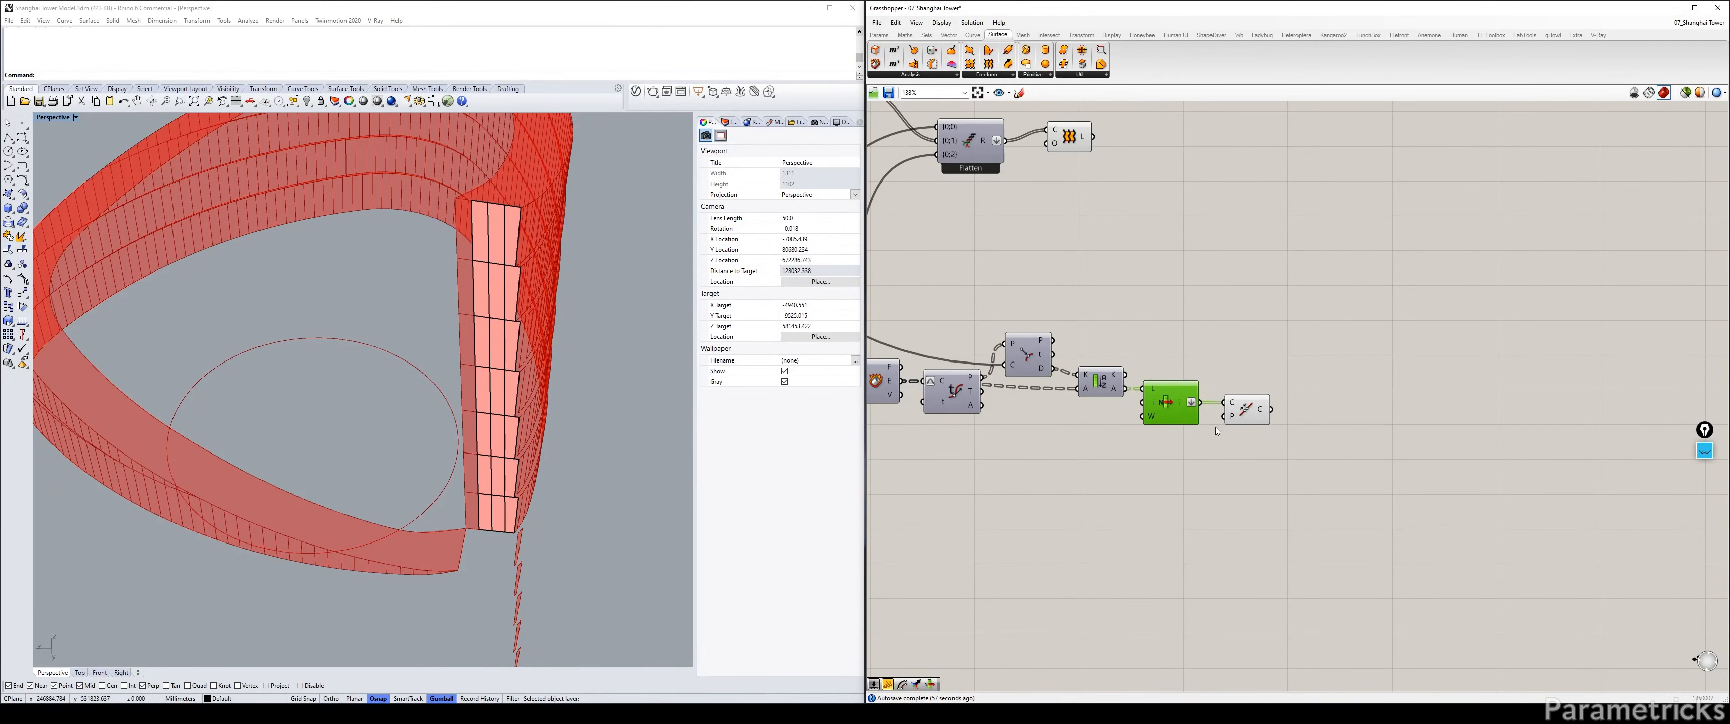
left_click_drag(1261, 403, 1255, 403)
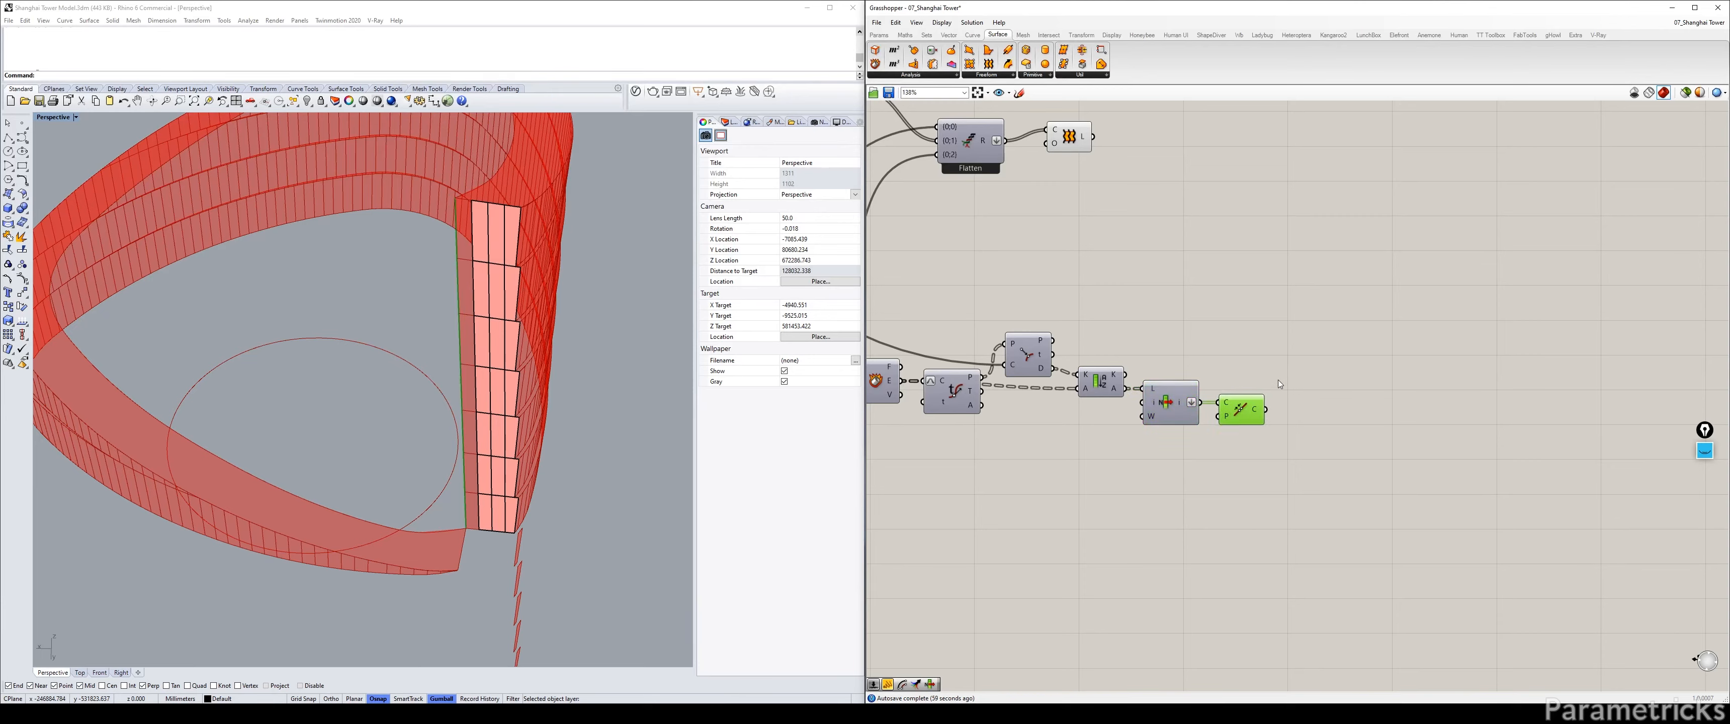
left_click(1302, 444)
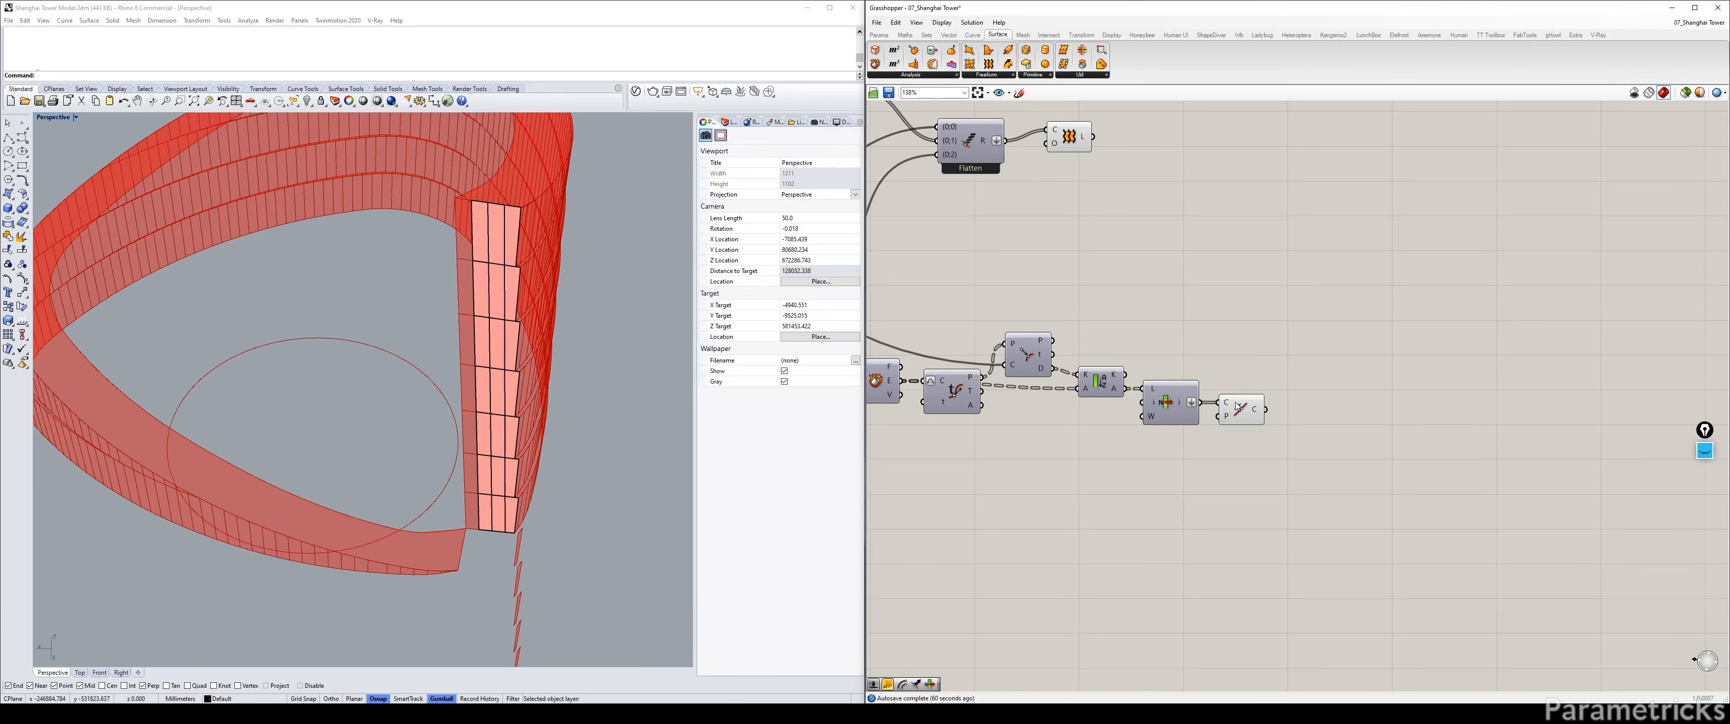
left_click_drag(1241, 414, 1237, 414)
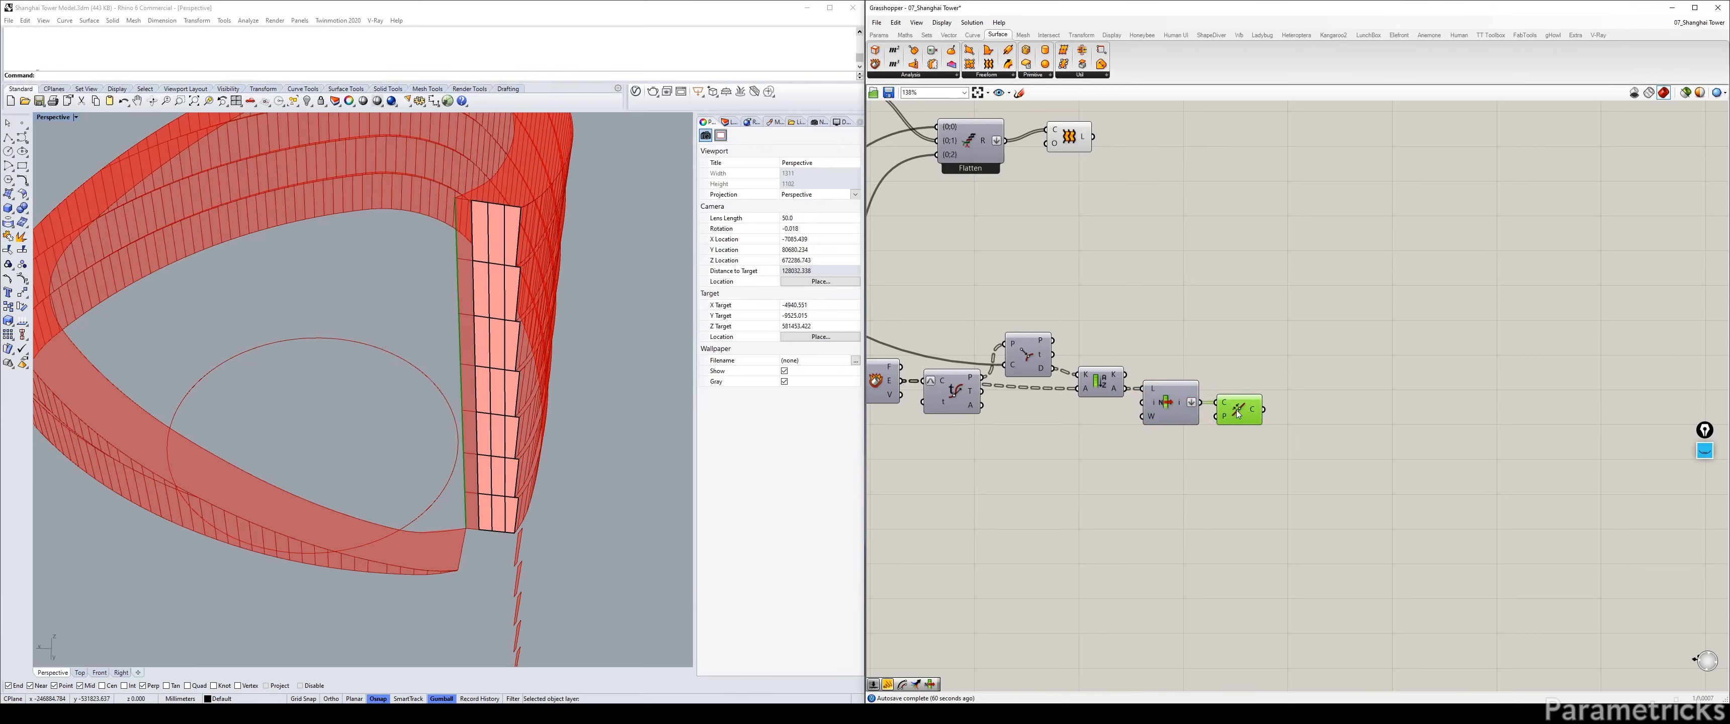
left_click(1180, 465)
Move the Circle component just below Join Curves and bring its Radius slider closer to the main definition.
scroll(1045, 435, "down", 3)
right_click_drag(894, 440, 1182, 384)
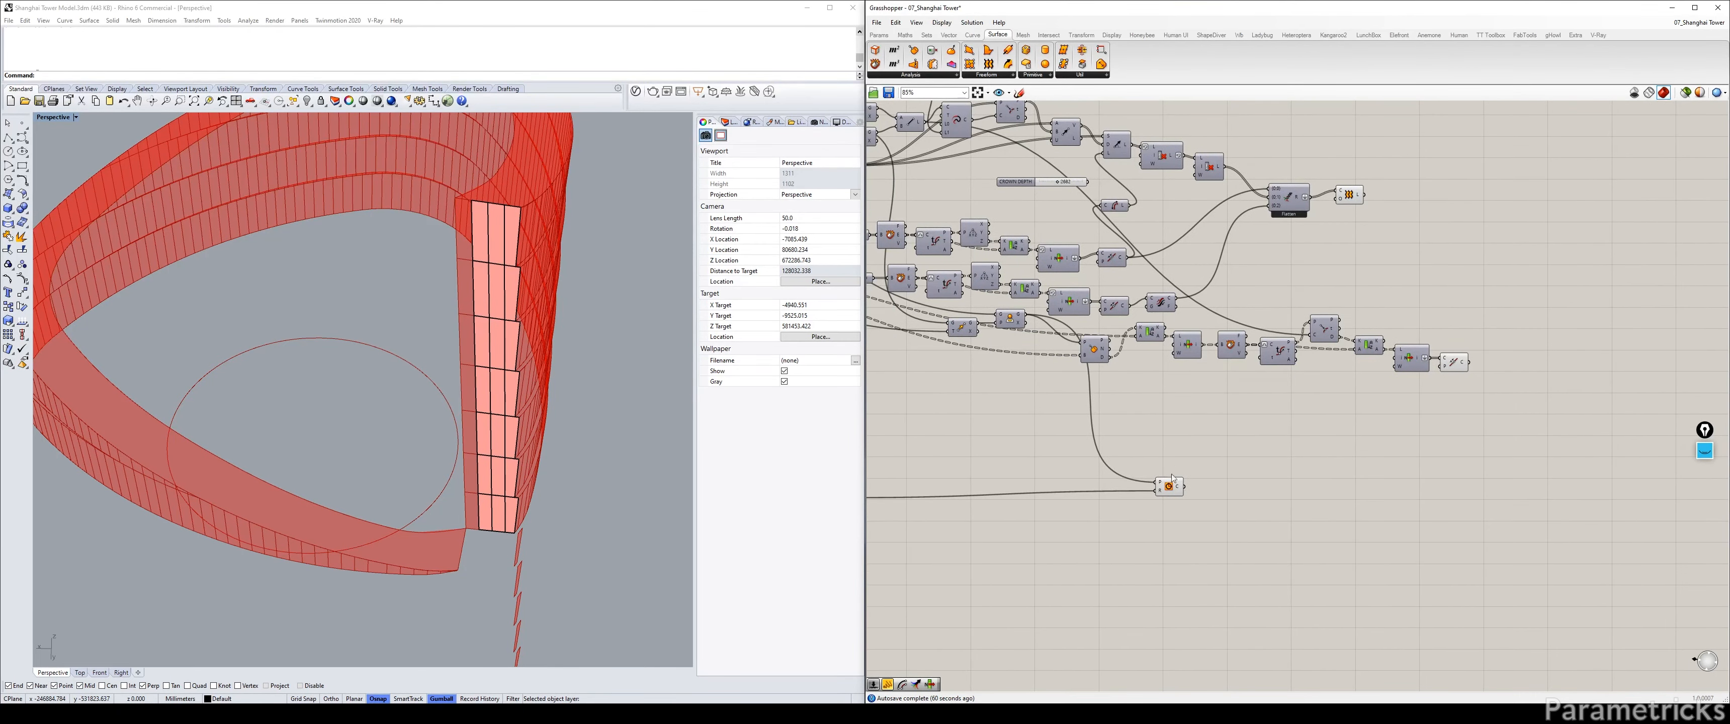
left_click_drag(1098, 354, 1093, 358)
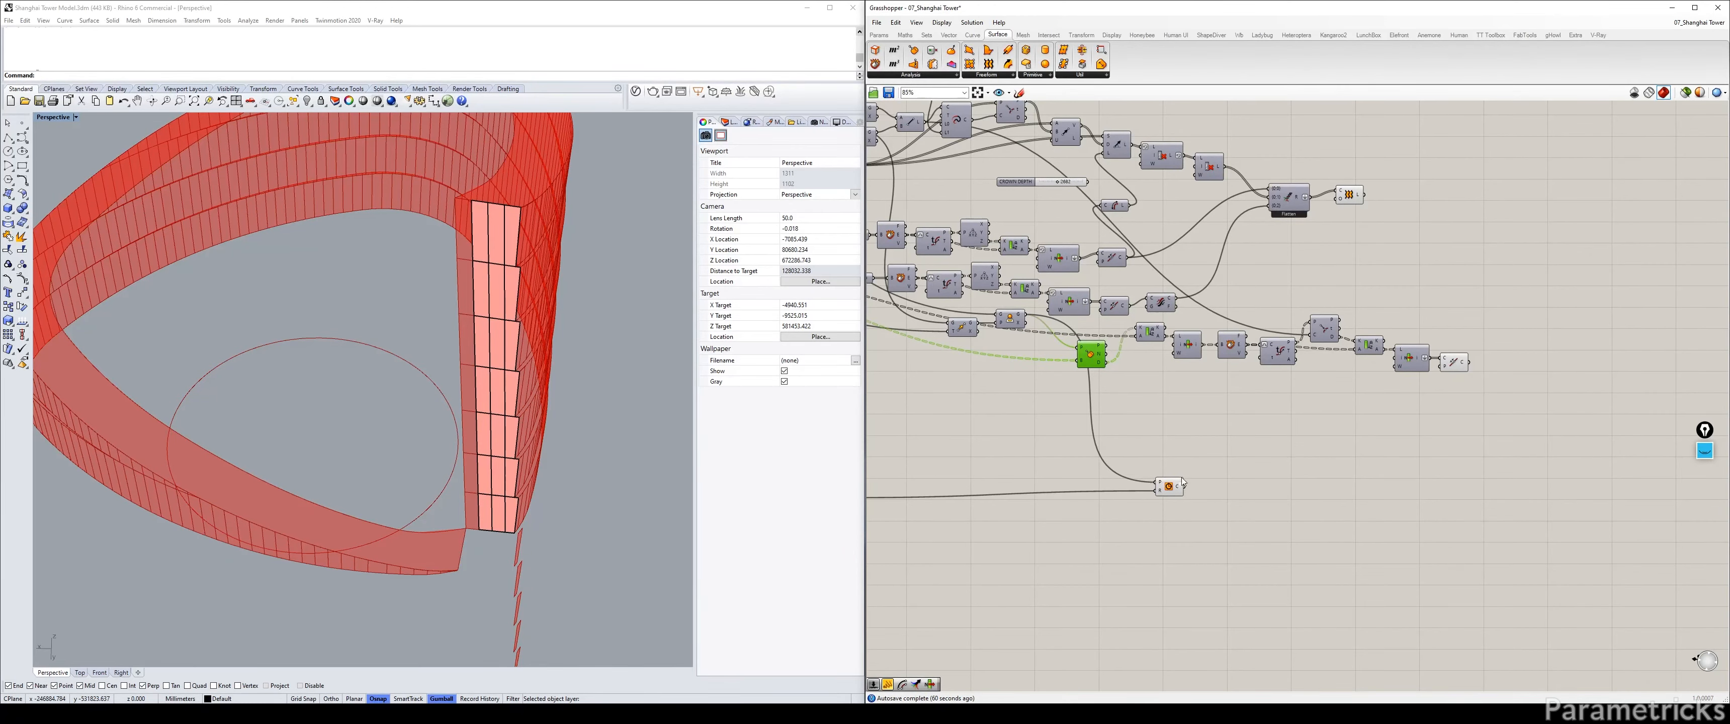
left_click_drag(1173, 490, 1438, 405)
right_click_drag(1068, 450, 1318, 435)
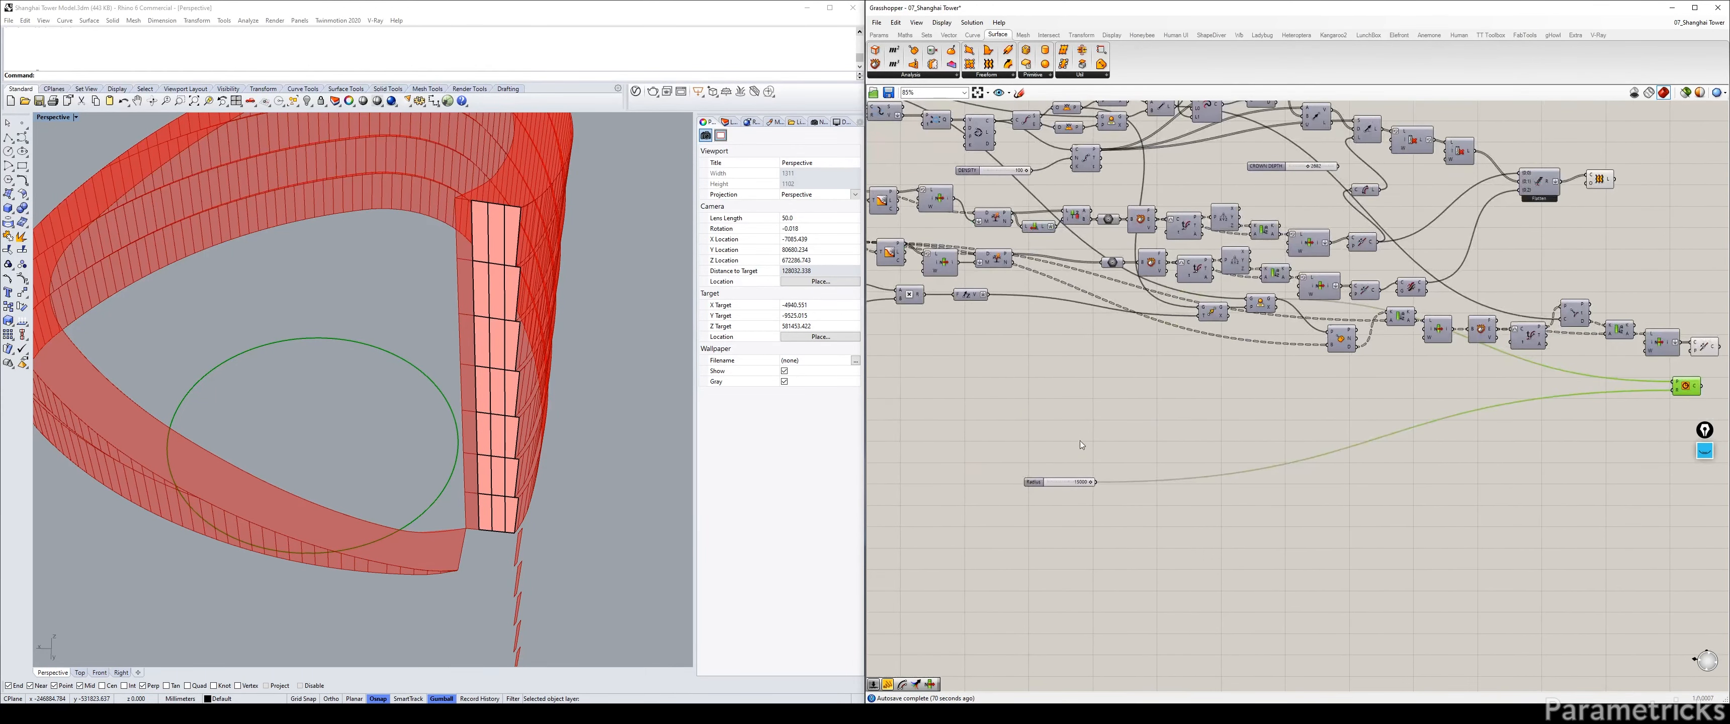
left_click_drag(1064, 485, 1177, 450)
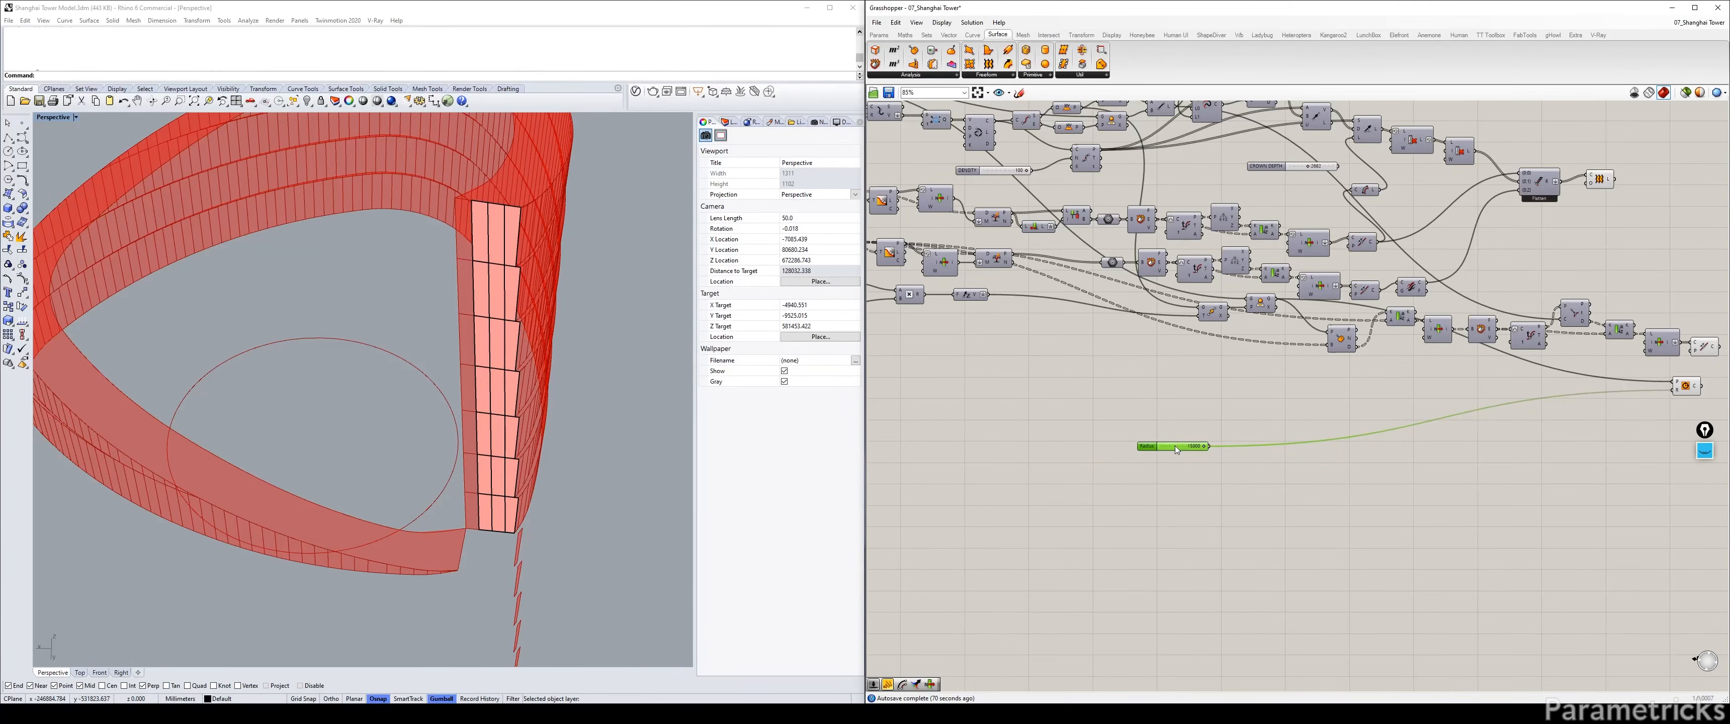
Rename the circle's Radius slider as INNER RADIUS.
scroll(1176, 450, "up", 4)
right_click(1154, 449)
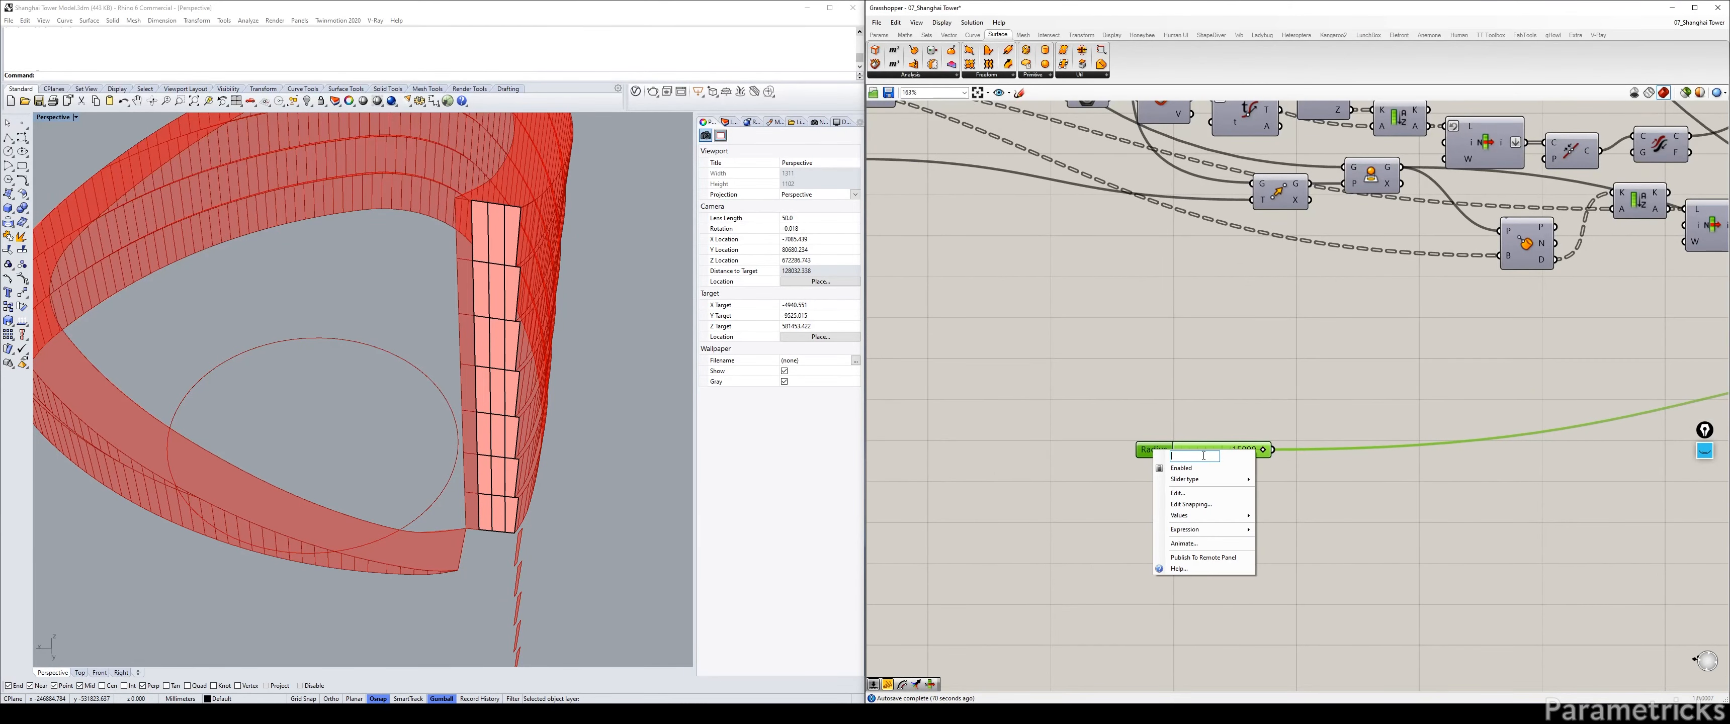
type("inne")
key("BackSpace")
key("BackSpace")
key("BackSpace")
type("INNER RADIUS")
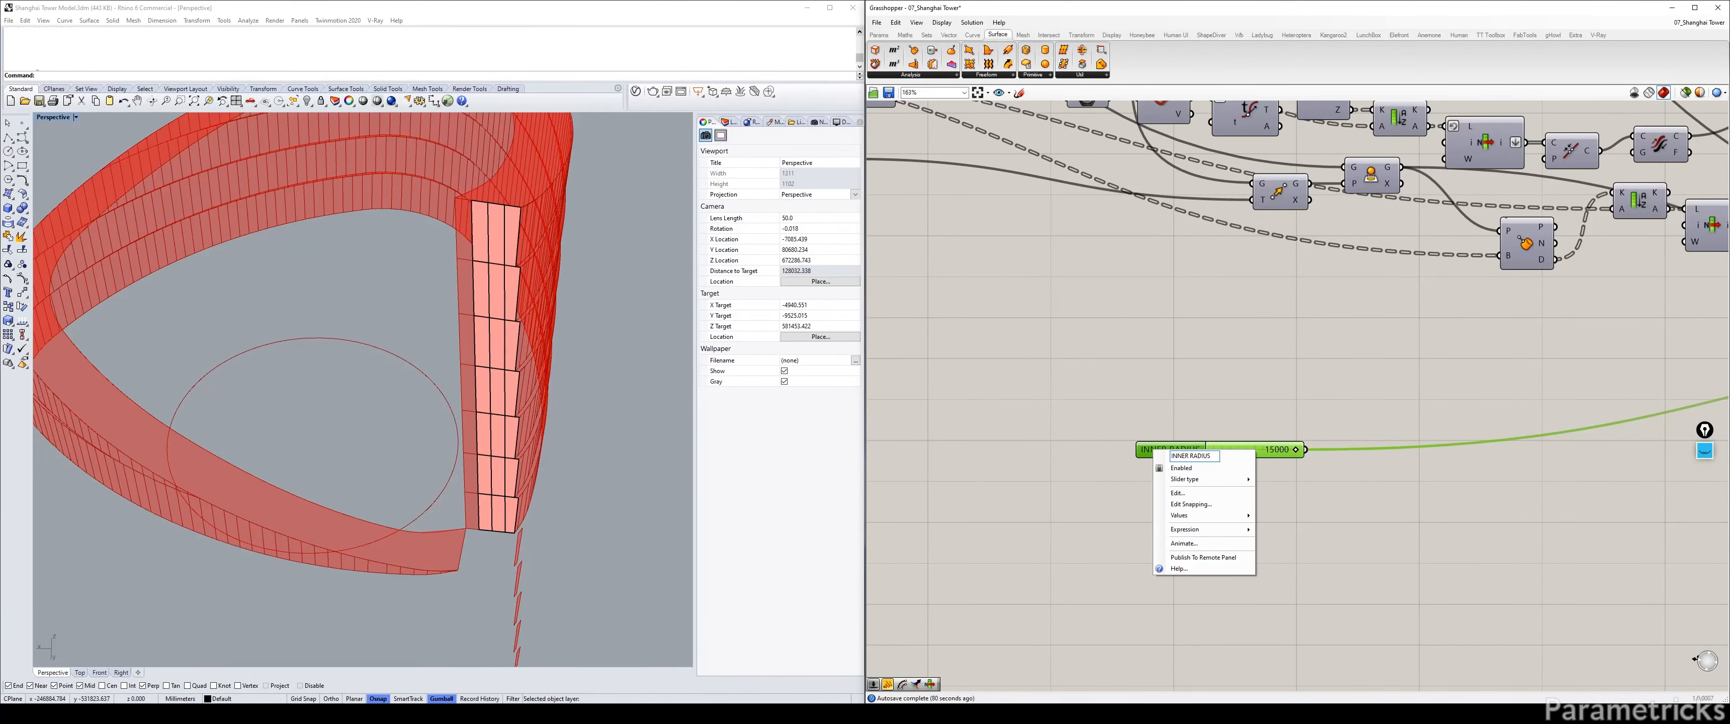
key("Return")
Compare the joined panel edge curve with the inner circle in the Rhino perspective viewport.
scroll(1215, 374, "down", 6)
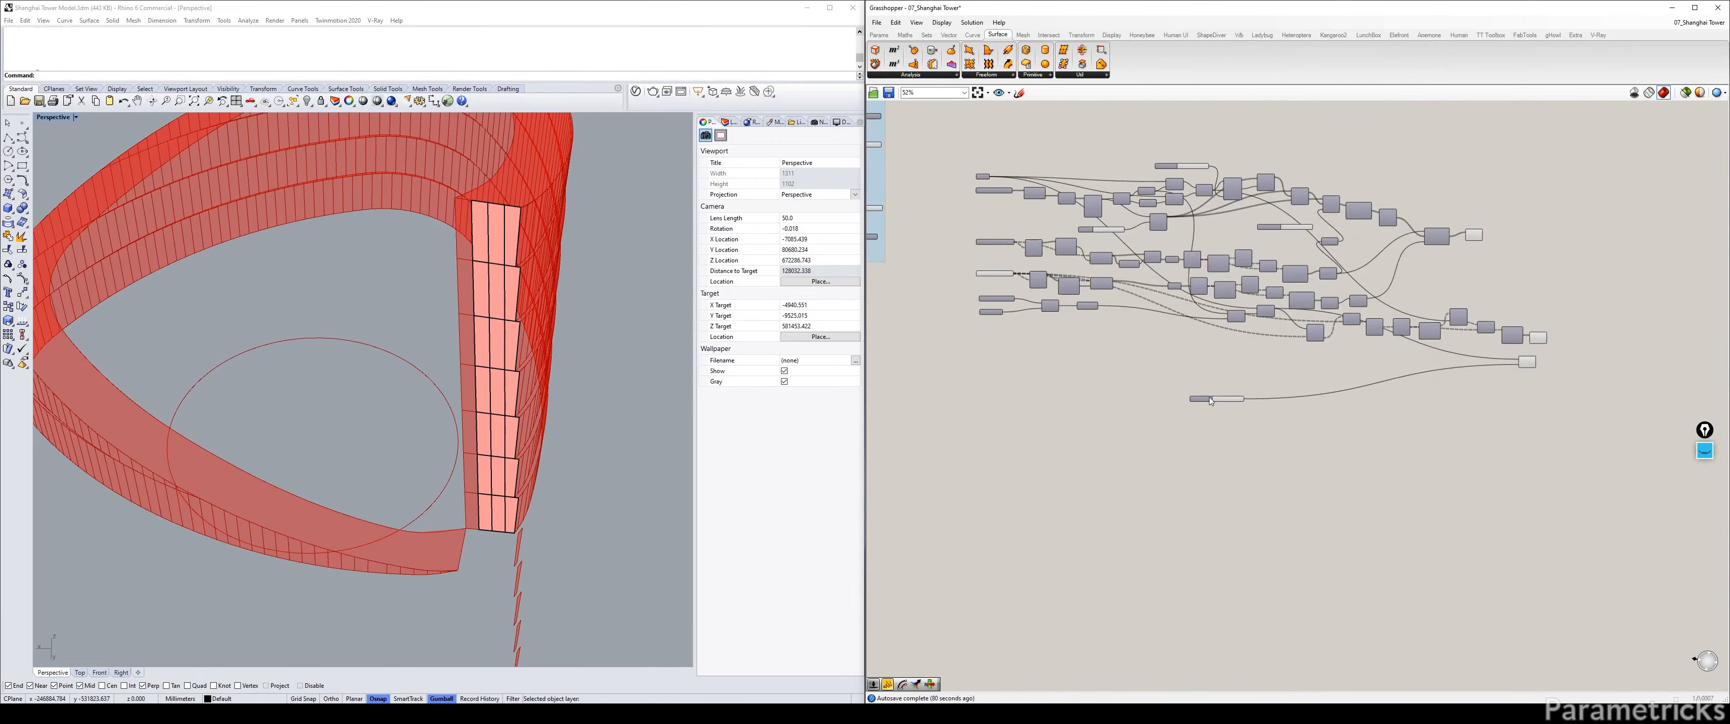
scroll(1116, 353, "up", 7)
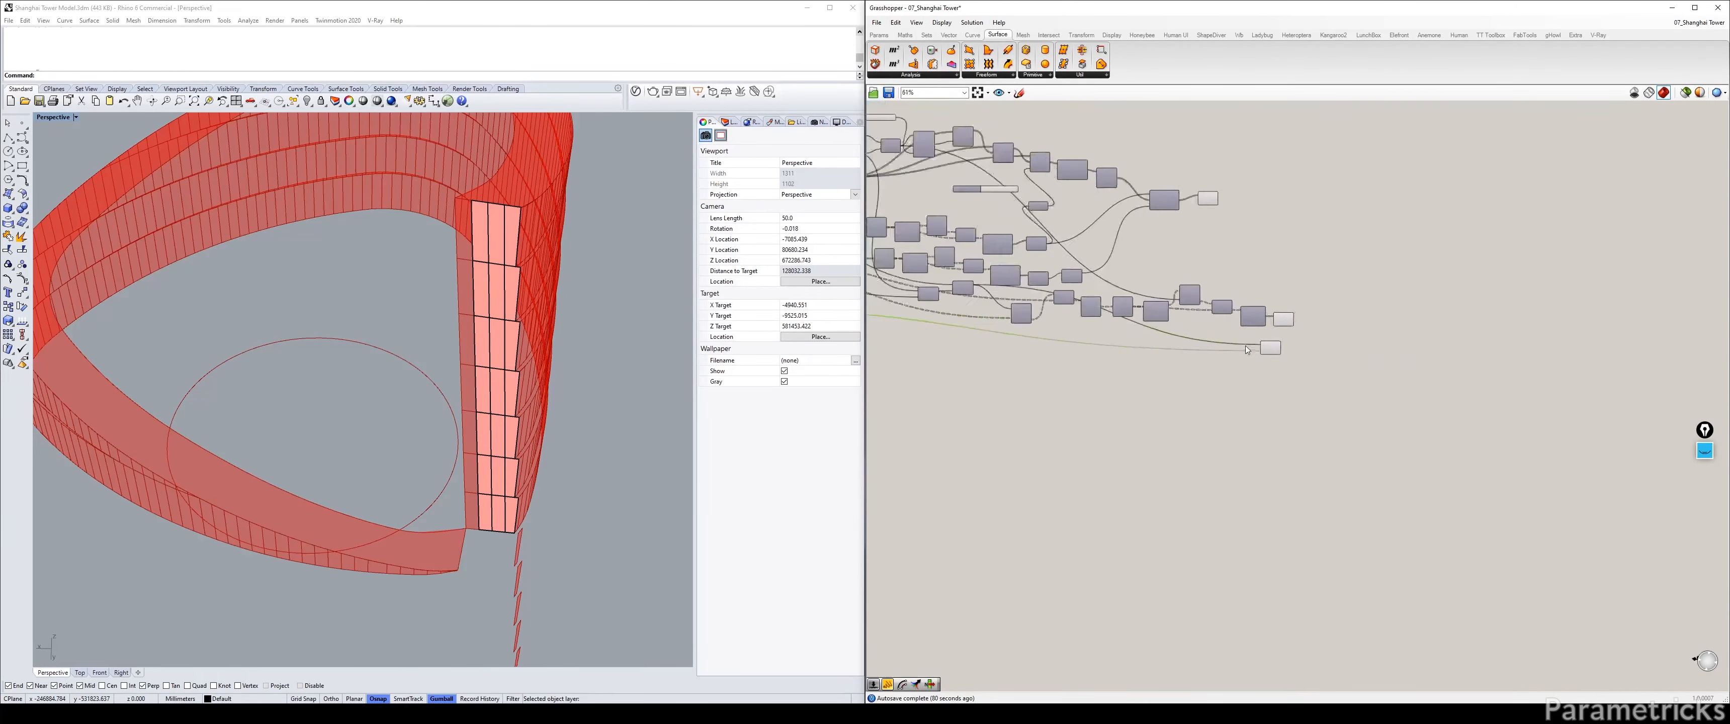
left_click(1370, 270)
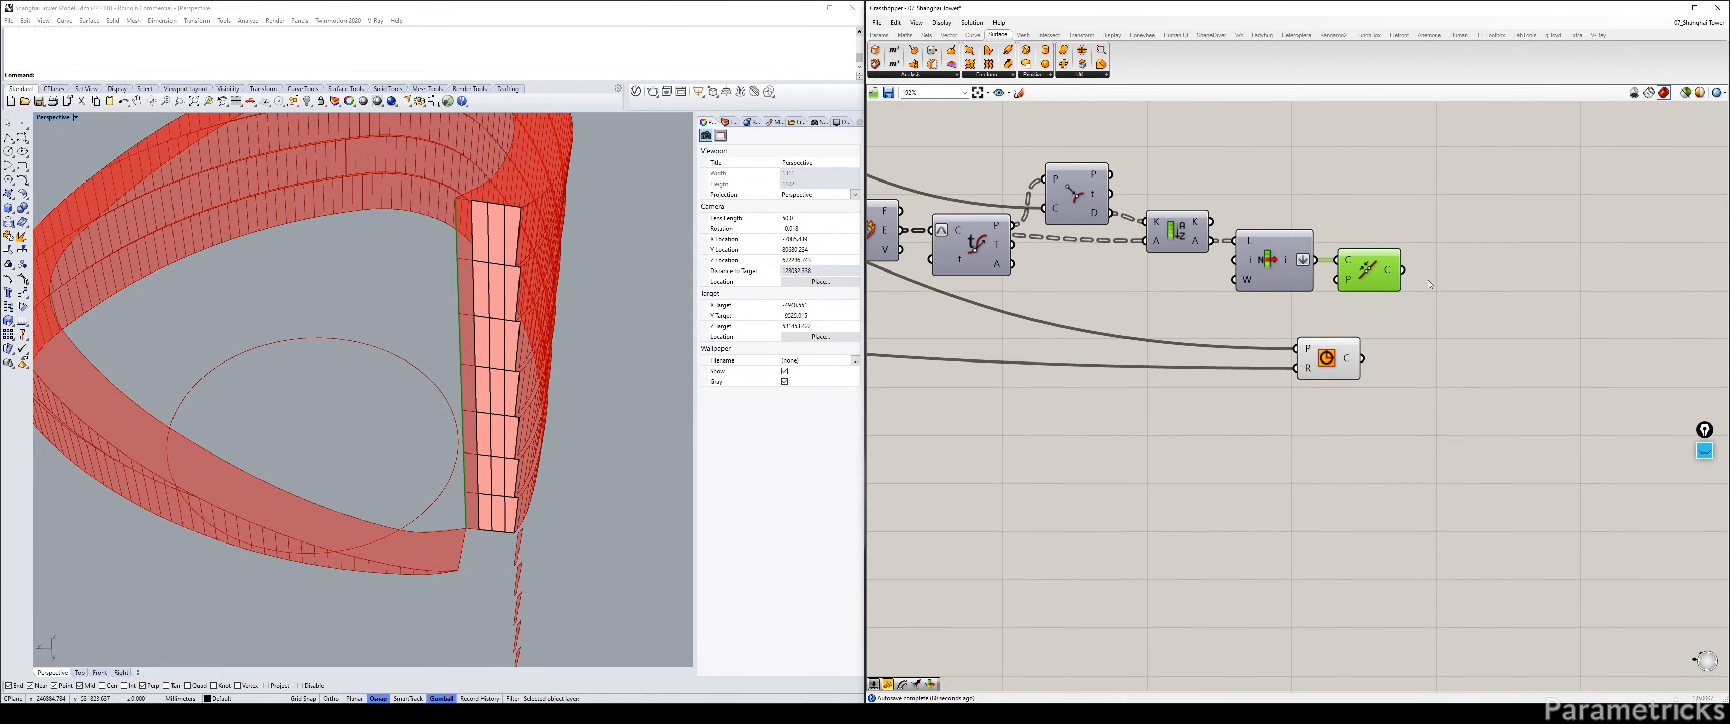
right_click_drag(1458, 290, 1234, 333)
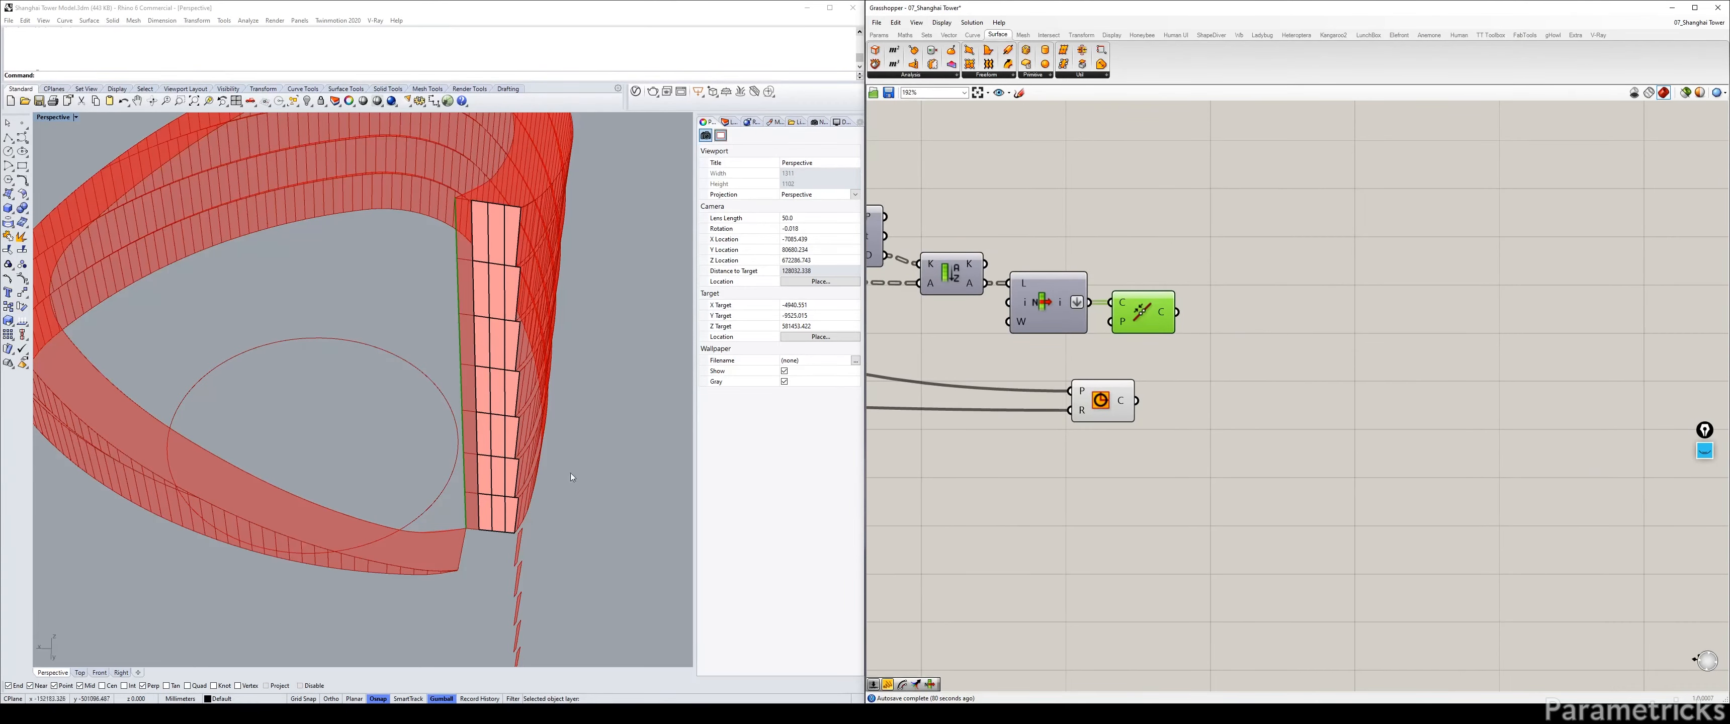
right_click_drag(665, 496, 867, 430)
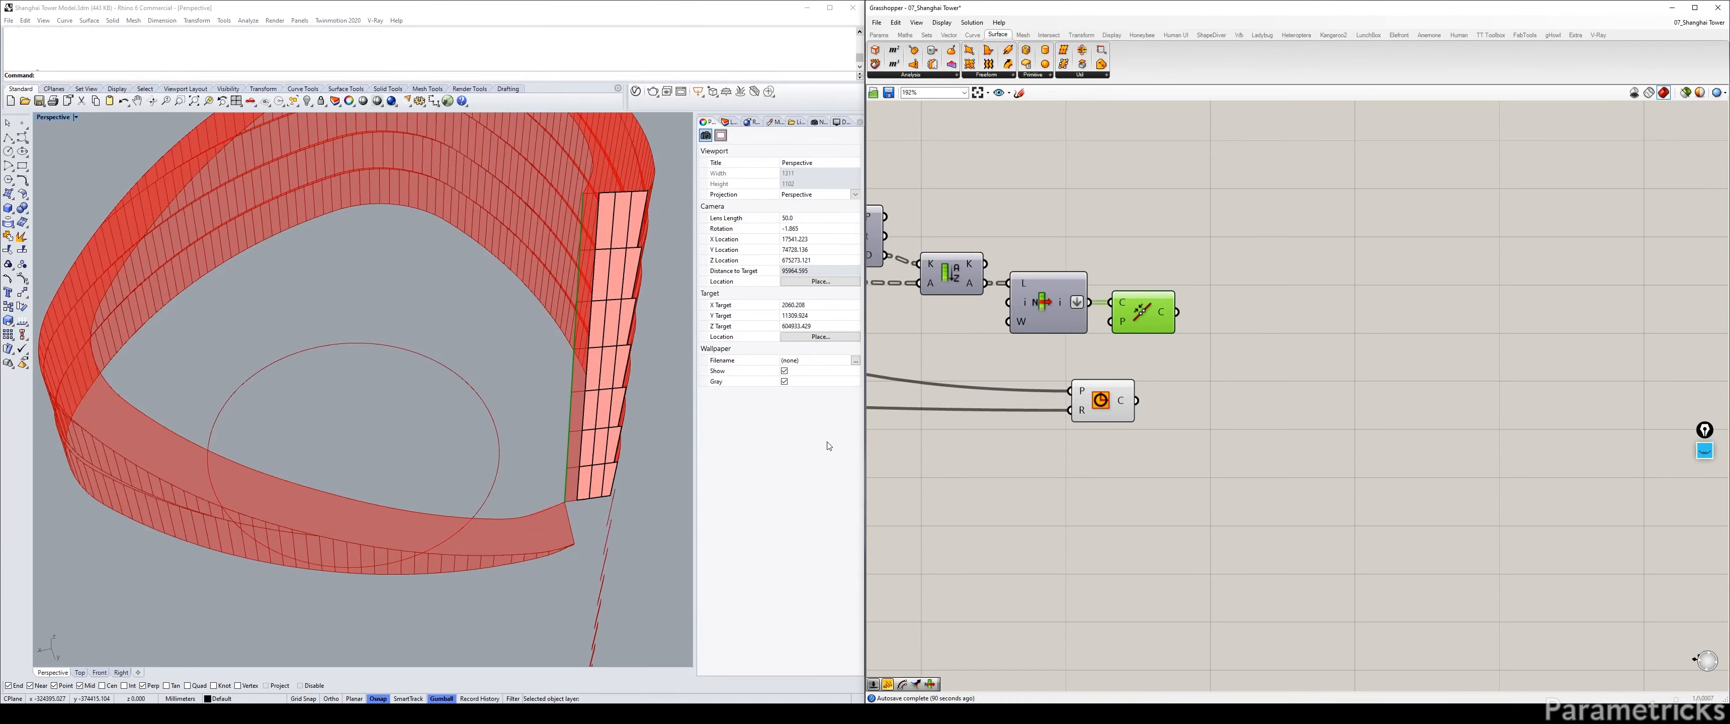
double_click(1243, 382)
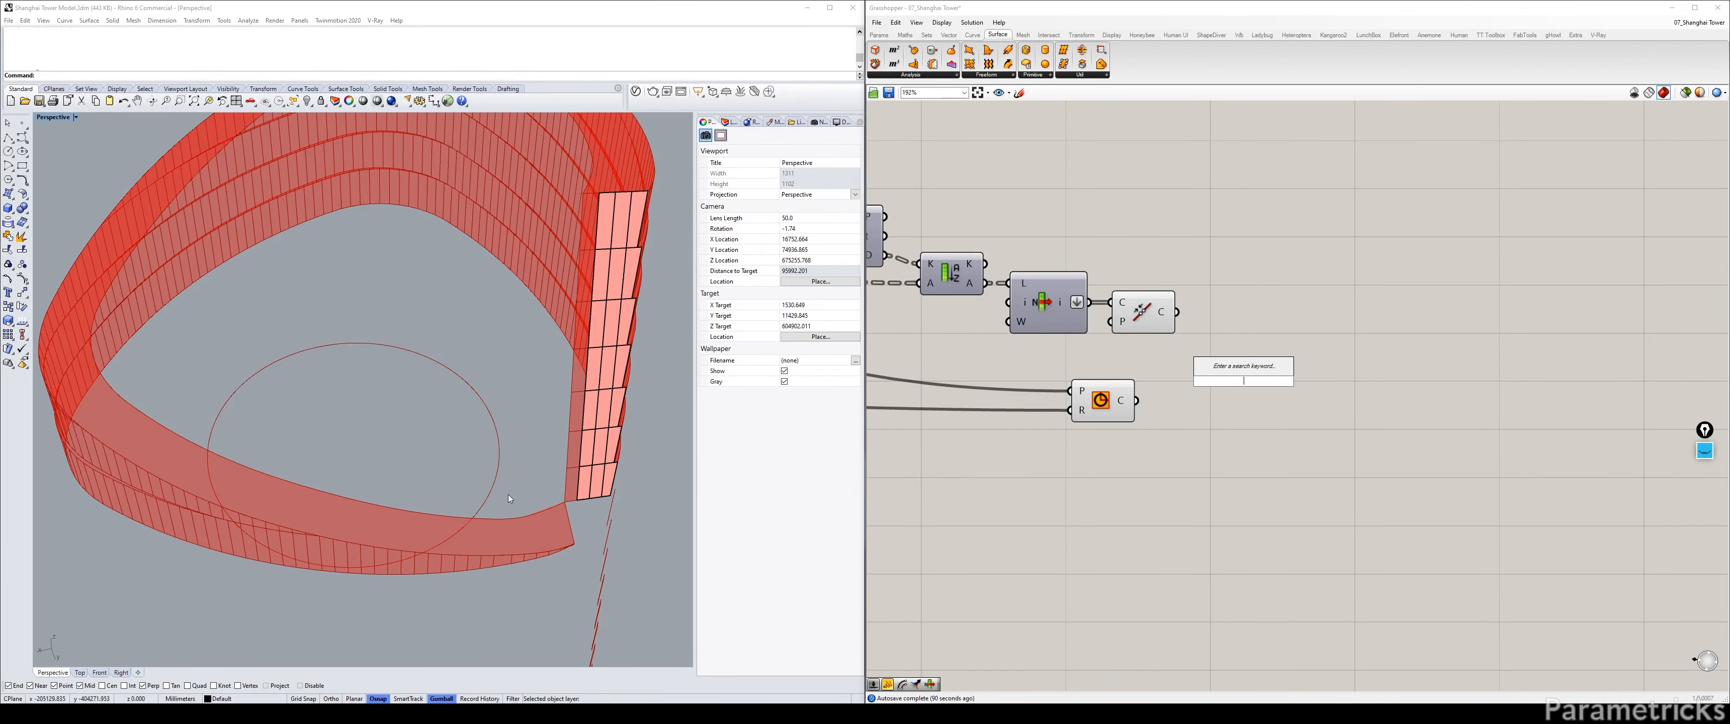
left_click(1140, 223)
double_click(1139, 227)
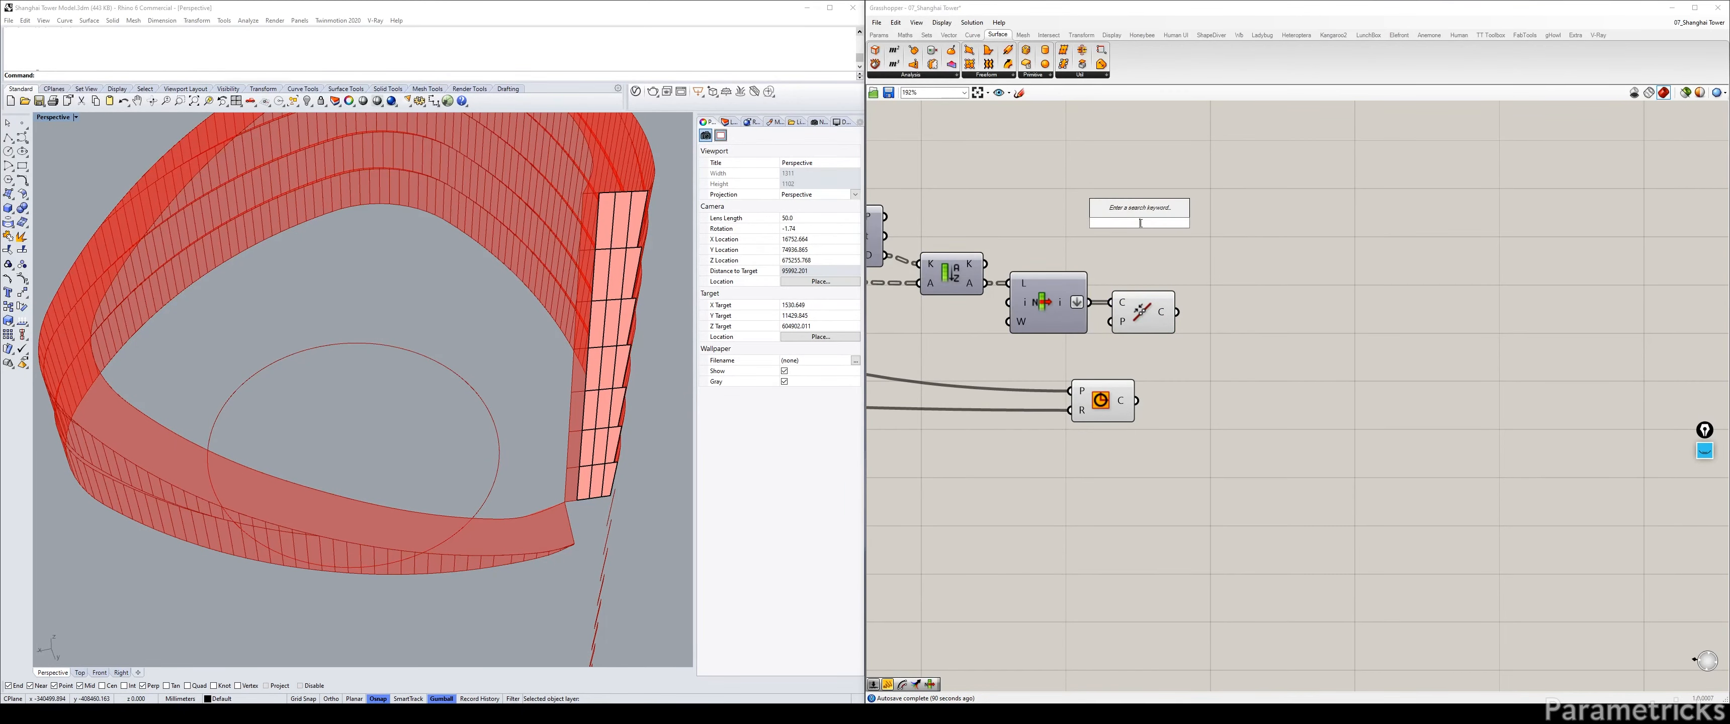
left_click(1092, 406)
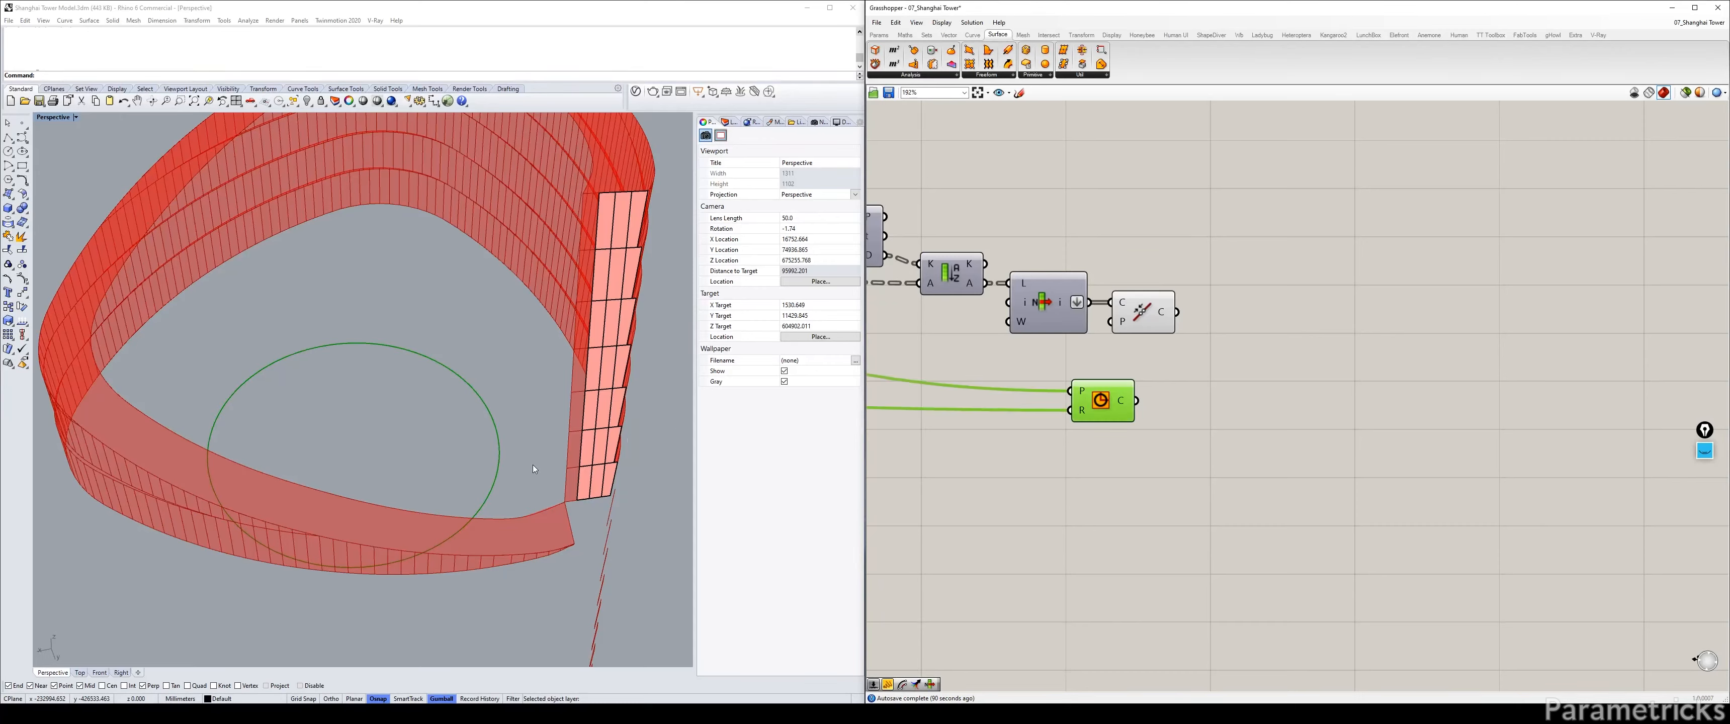
Add a Curve Proximity component with the Join Curves output as curve A and the Circle output as curve B.
double_click(1220, 424)
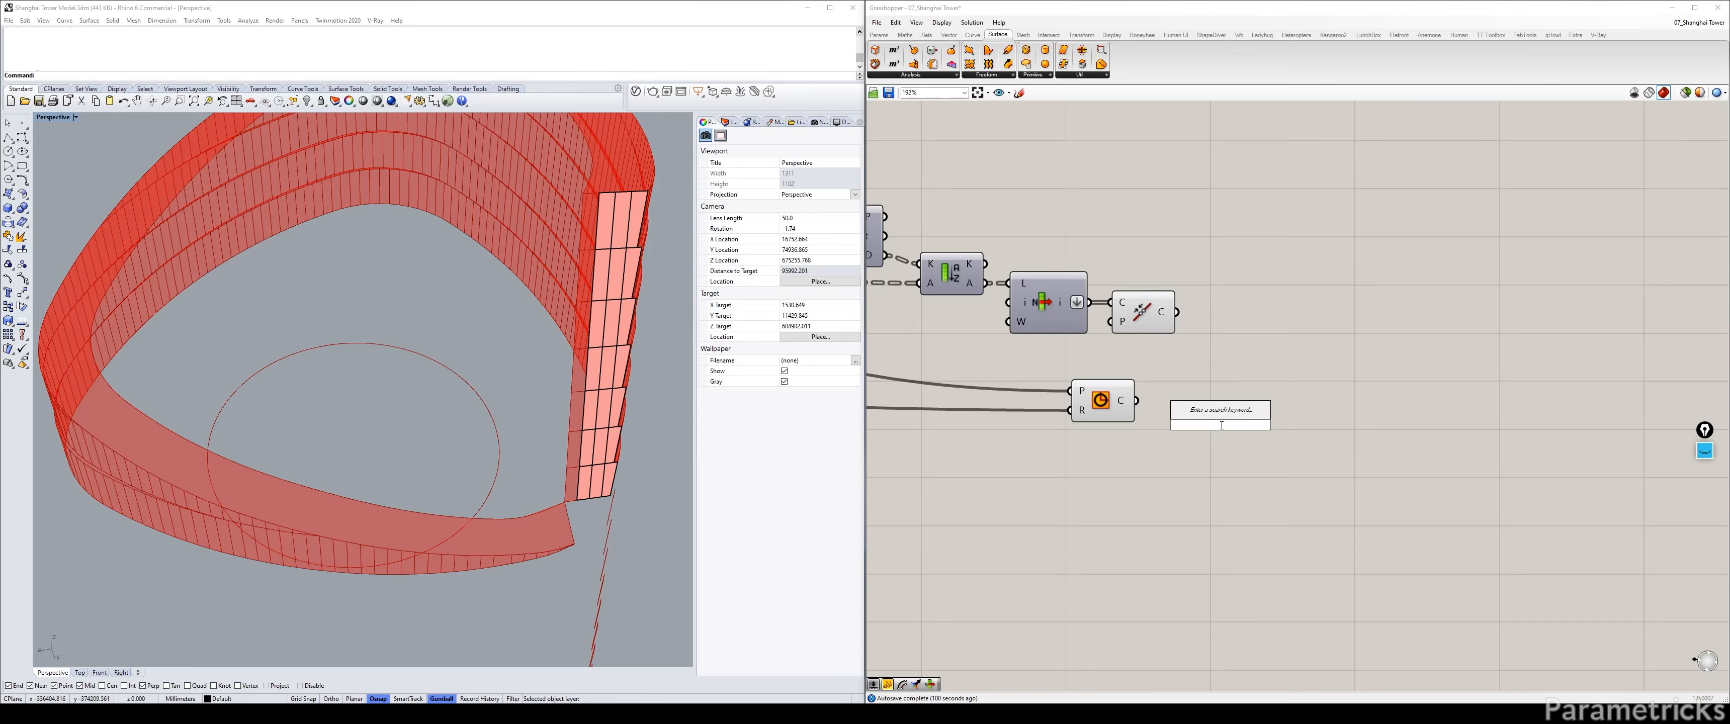
type("PROX")
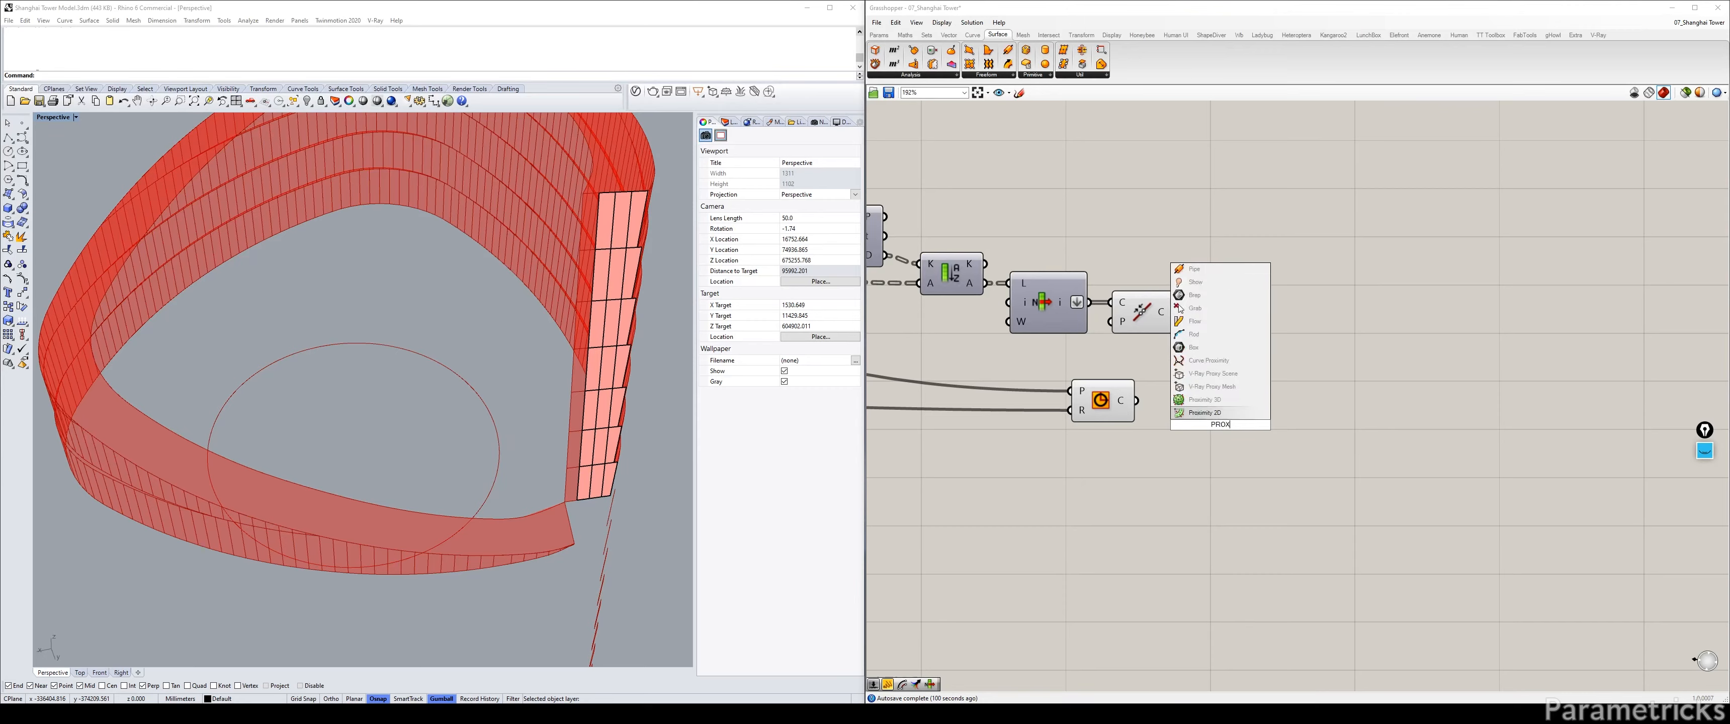
left_click(1206, 360)
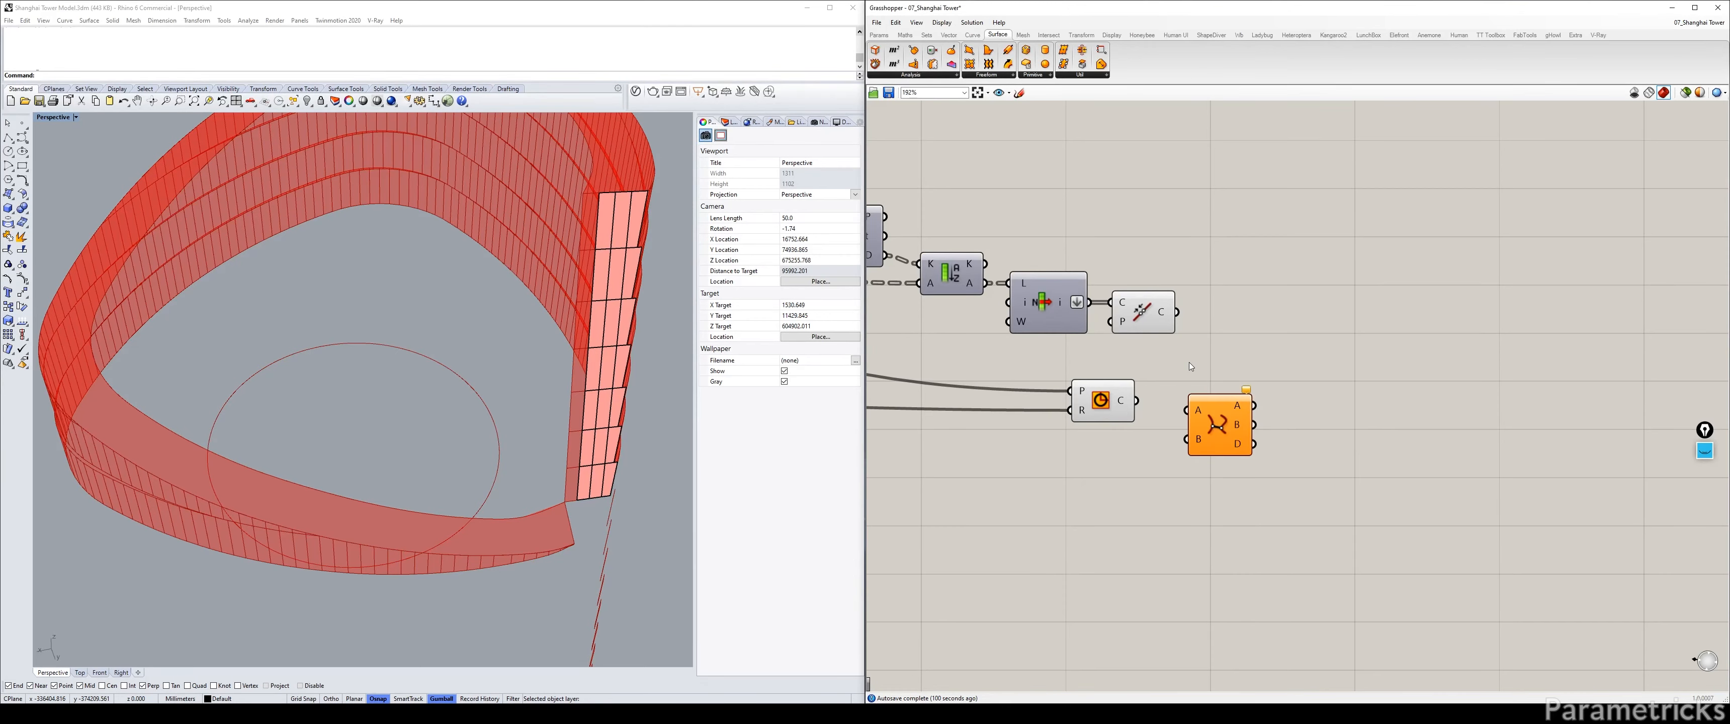
left_click_drag(1177, 312, 1243, 347)
Add a Line component between the A and B points of Curve Proximity.
left_click(1375, 368)
double_click(1375, 368)
type("line")
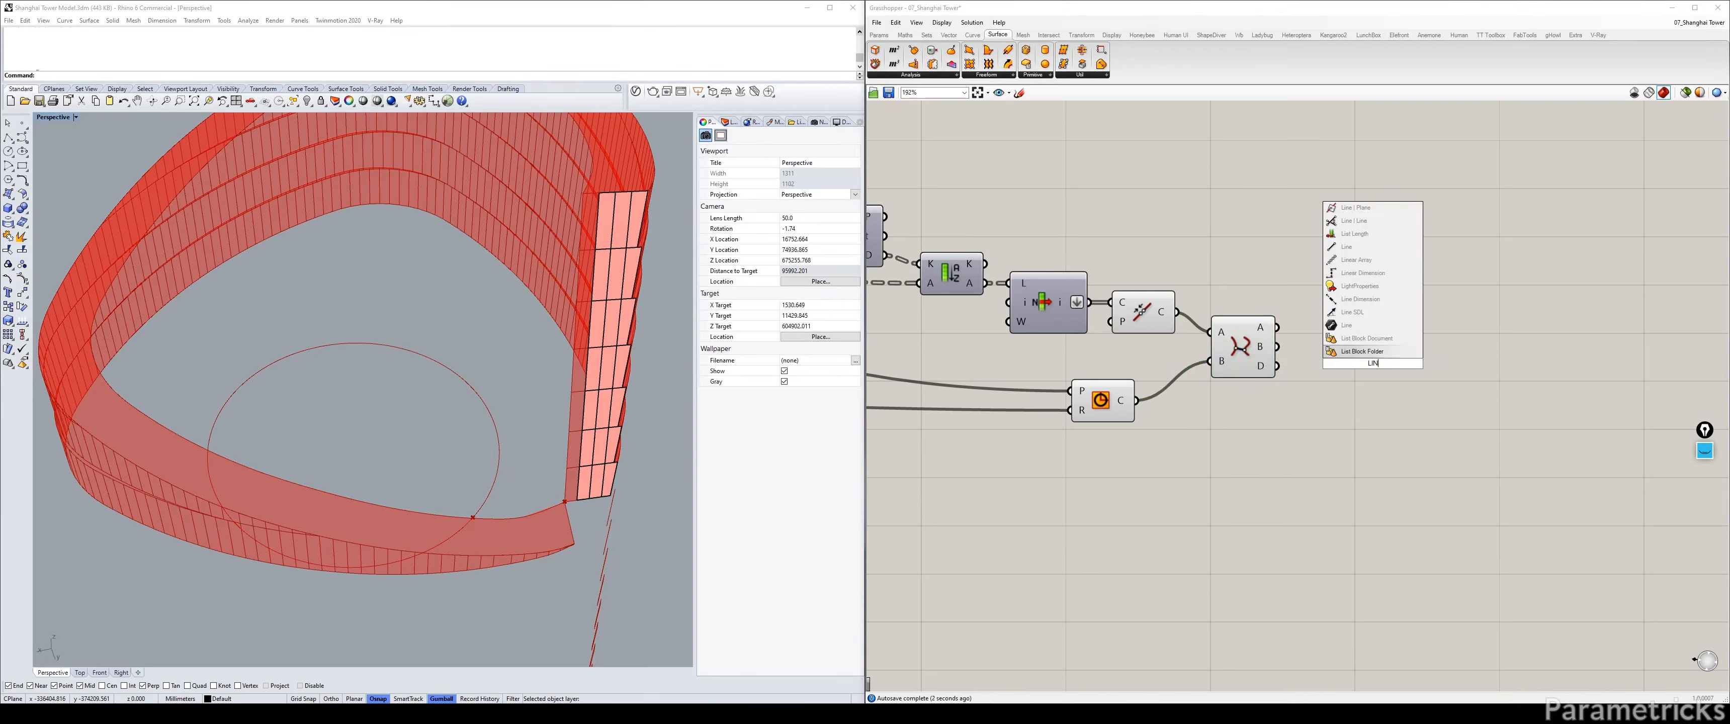
left_click(1350, 338)
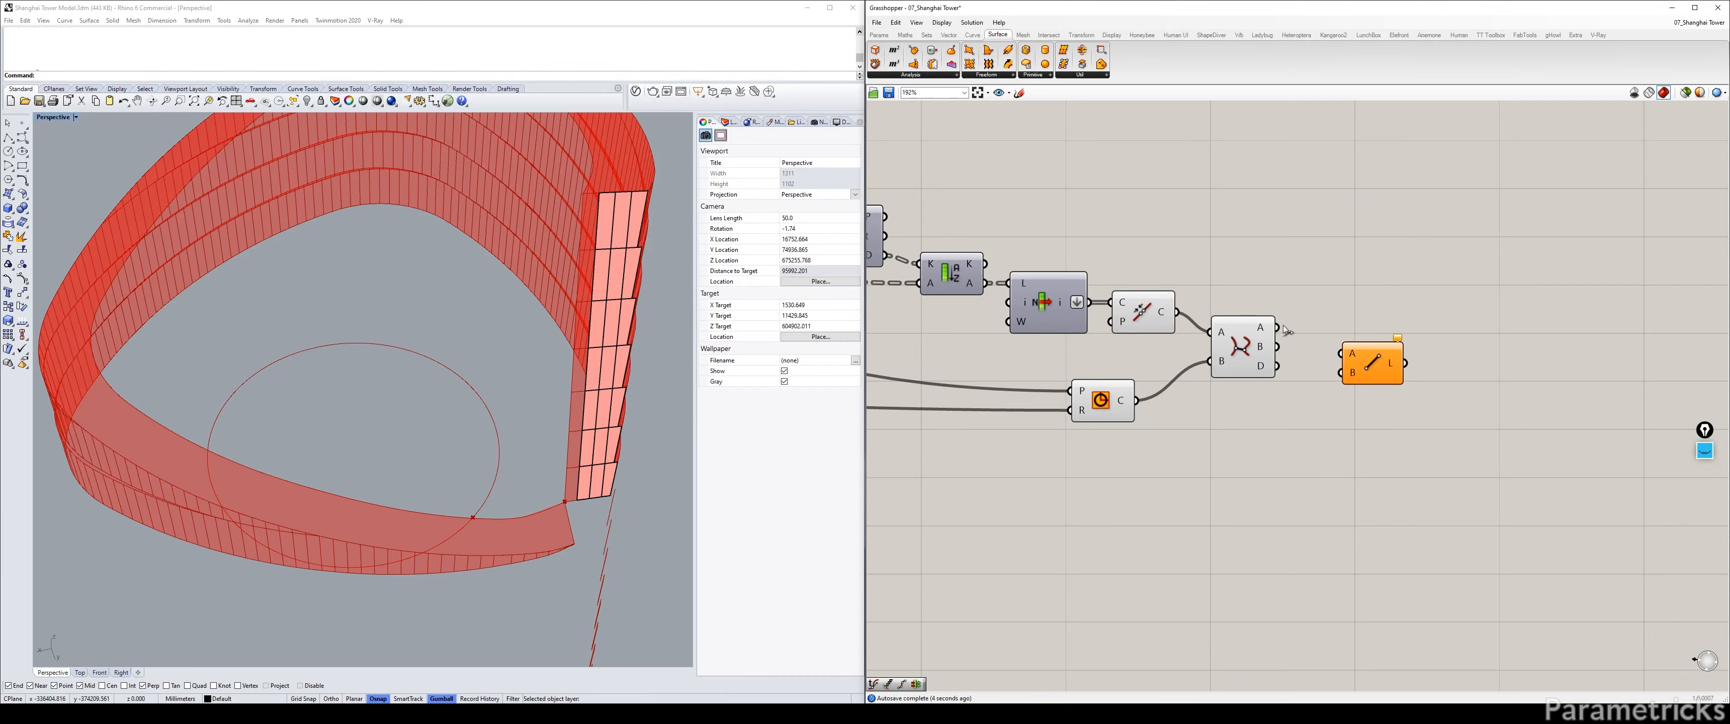
left_click_drag(1277, 328, 1284, 355)
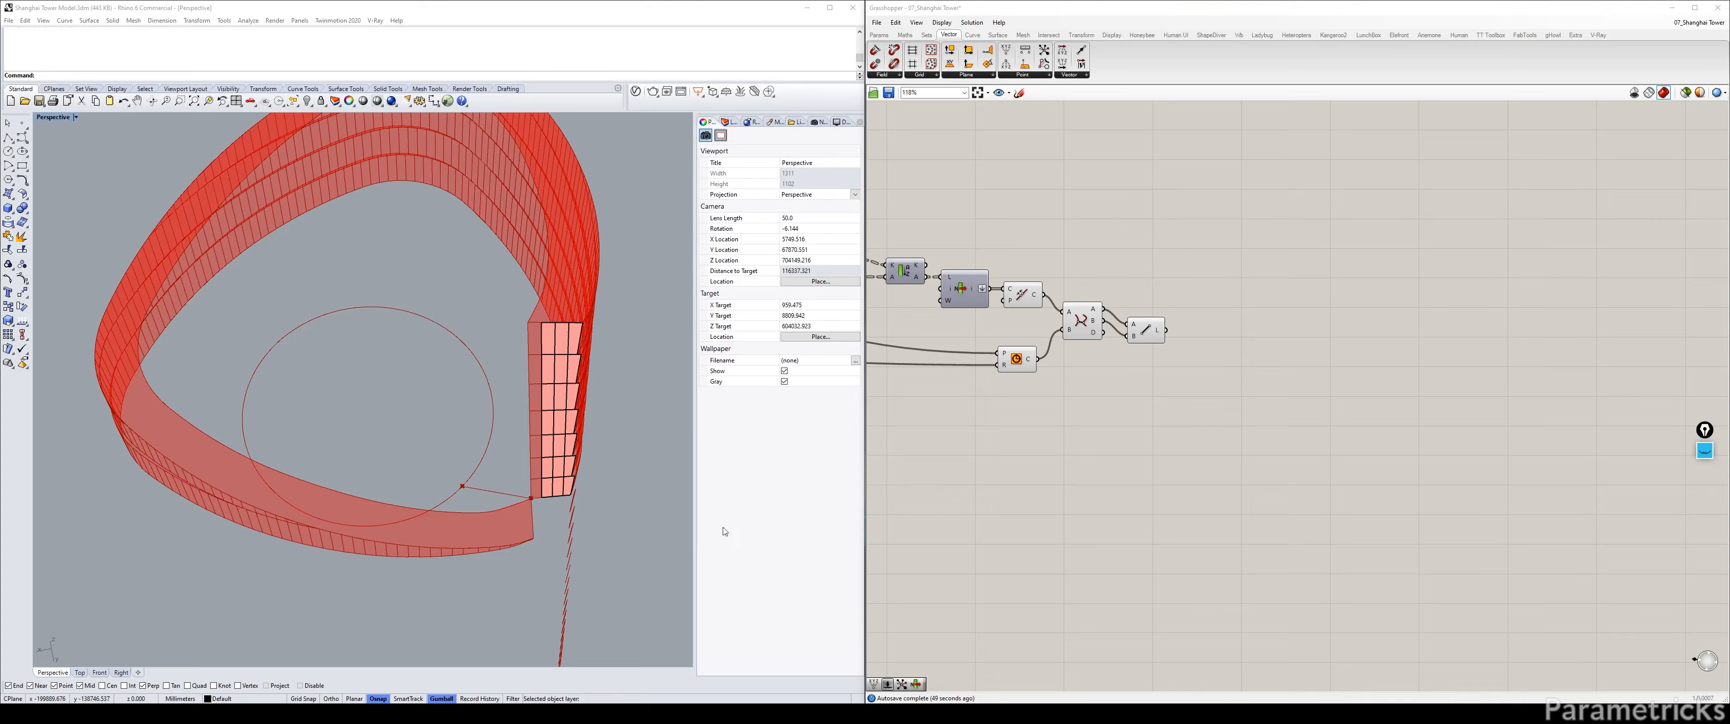
Switch to the Shanghai Tower image results in the browser and circle the tower's crown in the enlarged aerial photo with the annotation pen.
left_click(657, 713)
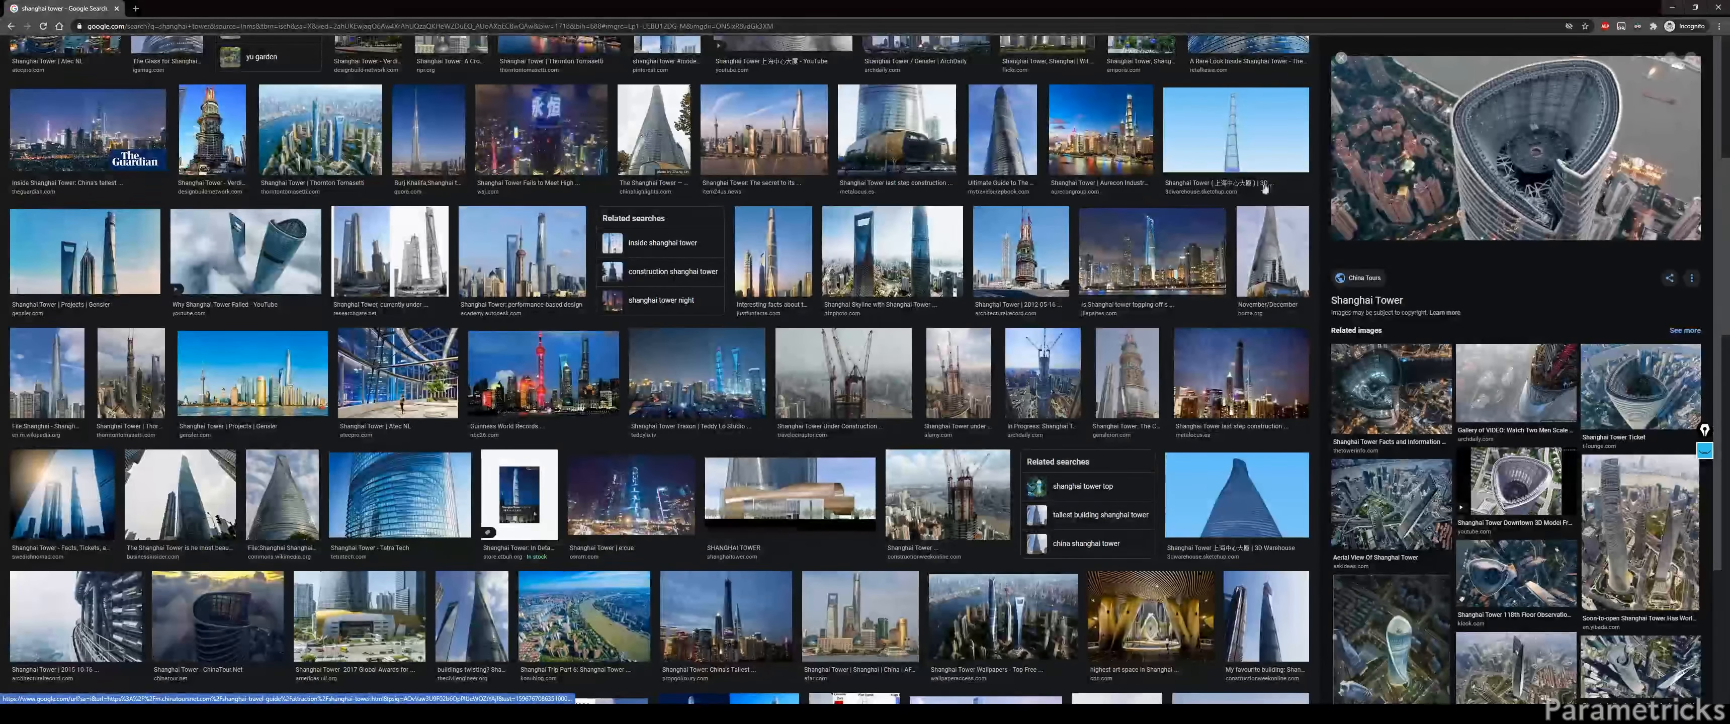
left_click(1704, 448)
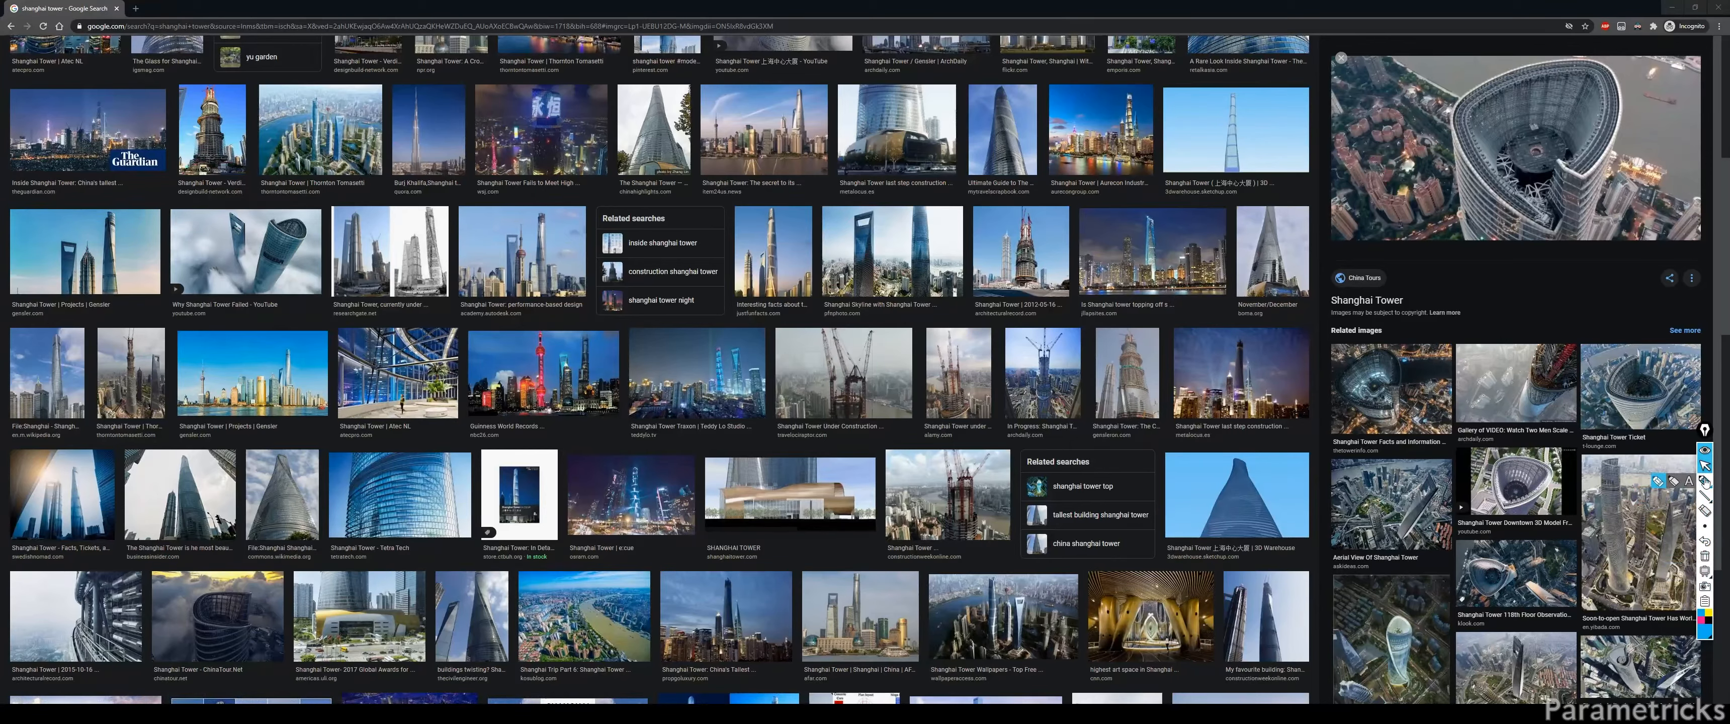
left_click(1704, 481)
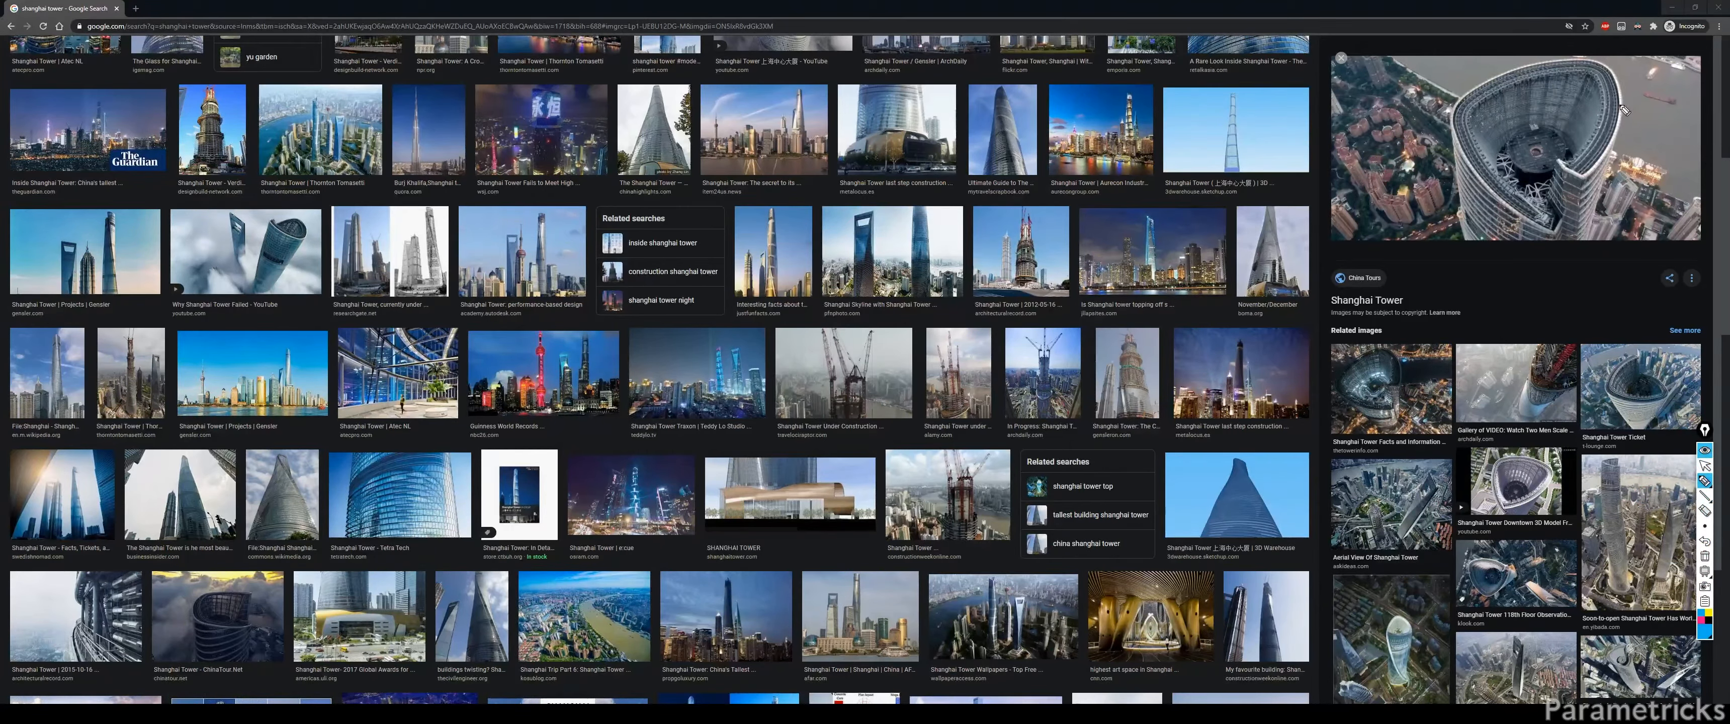
mouse_move(1615, 80)
left_mouse_down()
mouse_move(1636, 188)
mouse_move(1612, 78)
left_mouse_up()
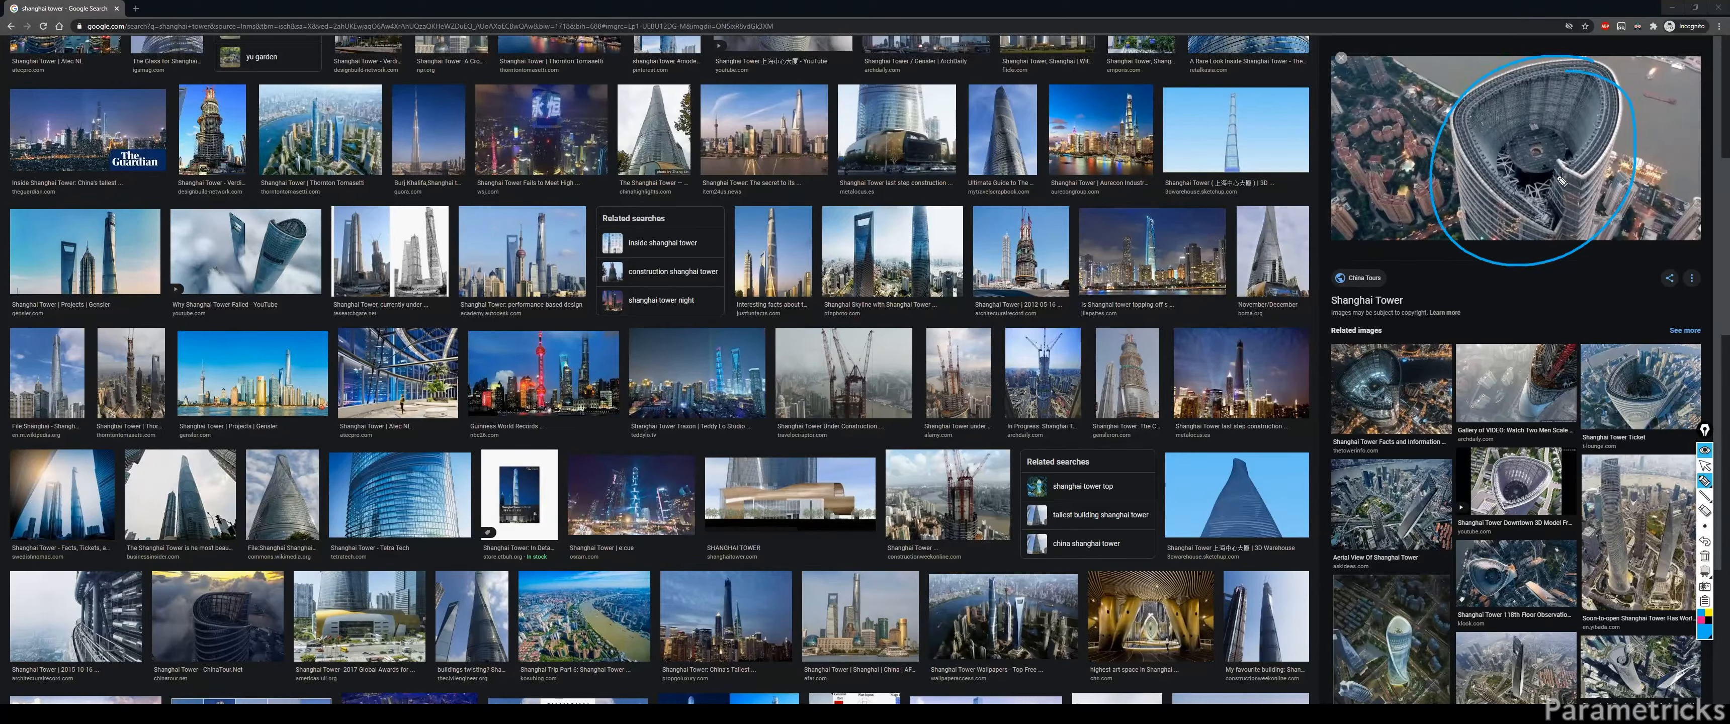
Mark the crown's opening in the aerial photo, clear all pen annotations and switch back to Rhino and Grasshopper.
mouse_move(1544, 194)
left_mouse_down()
mouse_move(1558, 212)
mouse_move(1559, 161)
left_mouse_up()
left_click_drag(1569, 149, 1552, 202)
left_click(1705, 466)
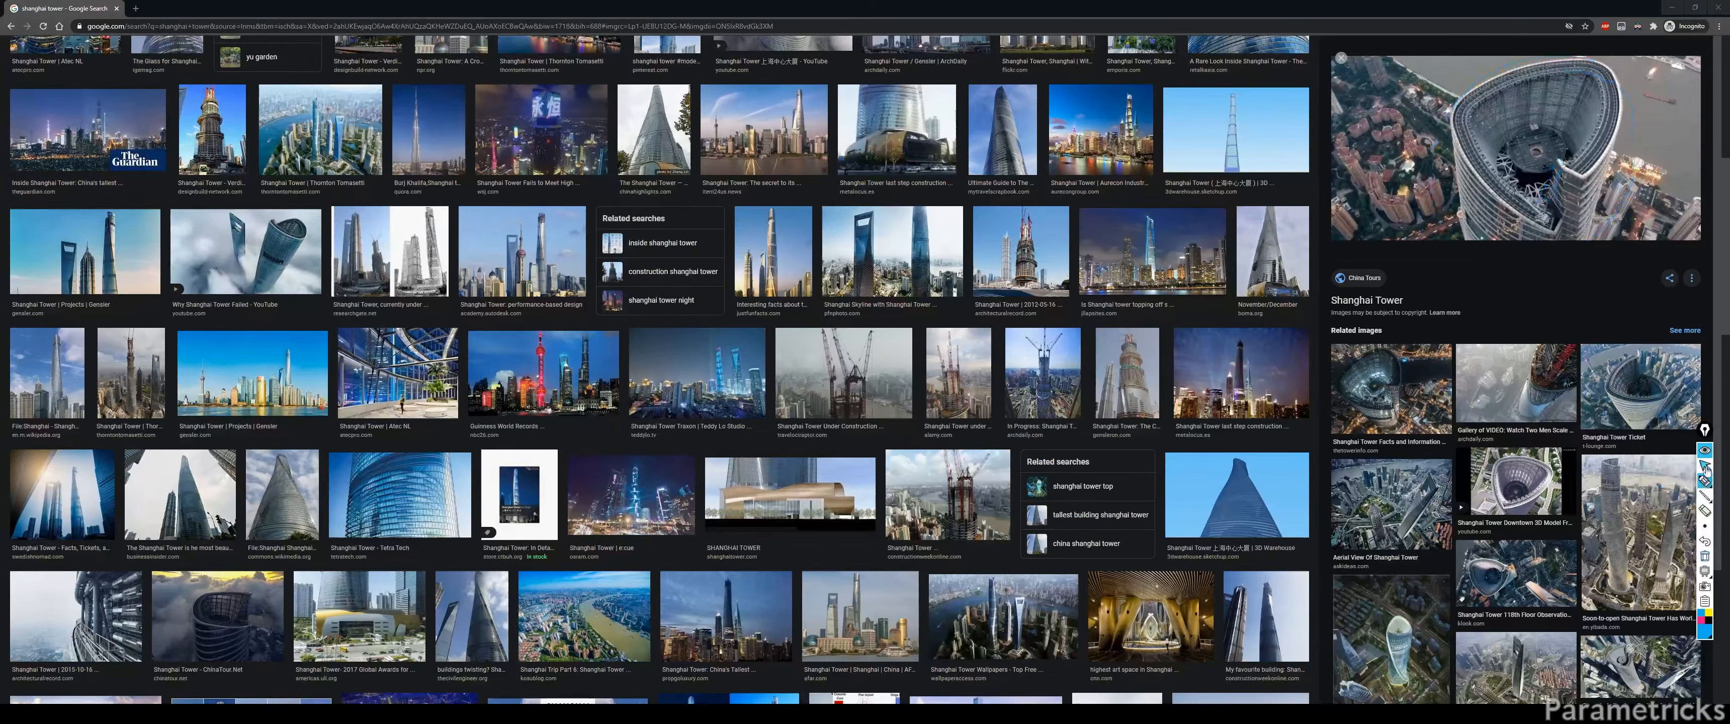
left_click(1705, 451)
left_click(1672, 8)
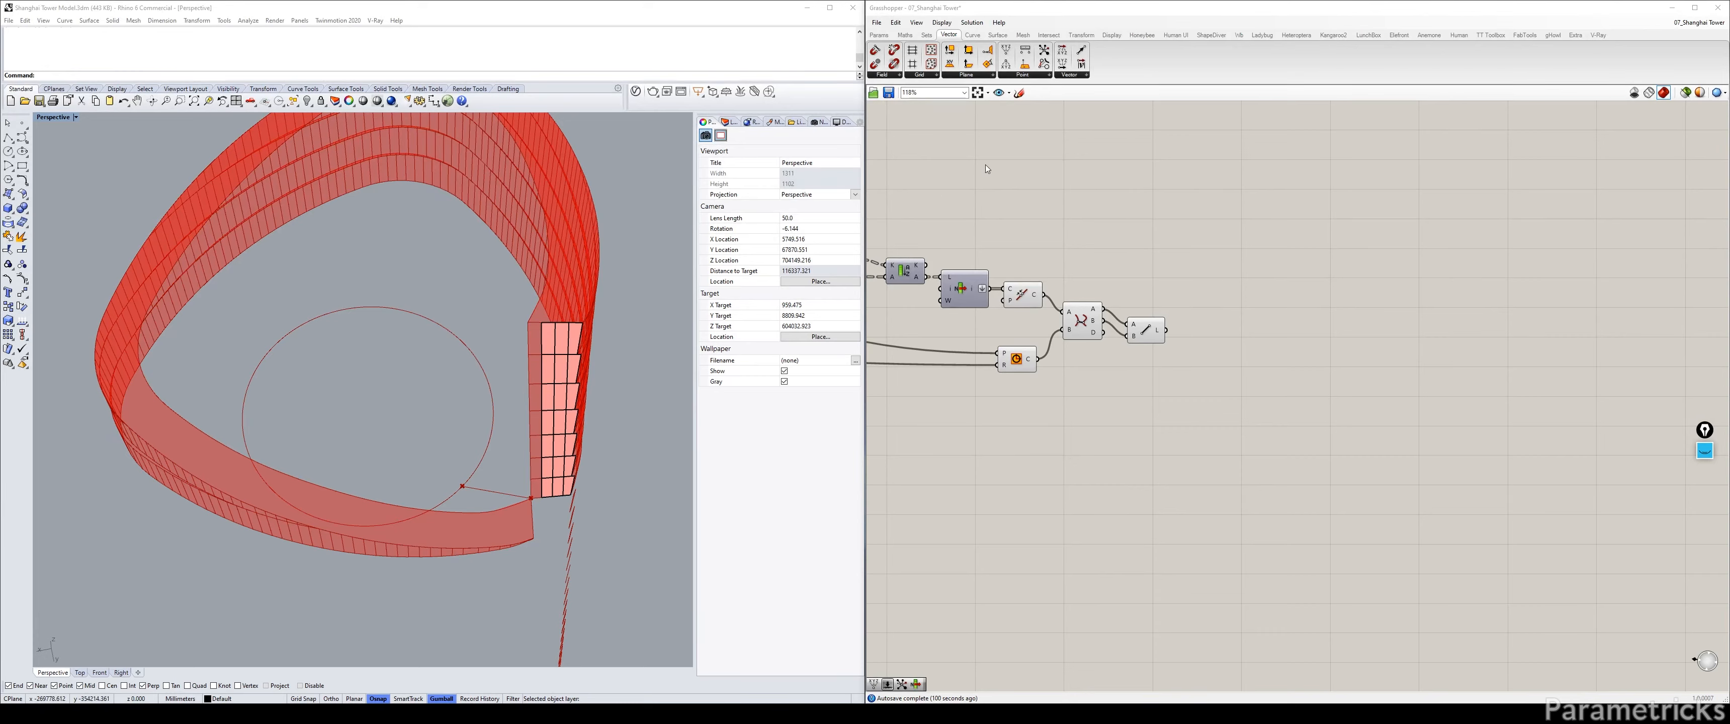
Add a Plane 3Pt component on the empty canvas above the Curve Proximity and Line components.
left_click(971, 75)
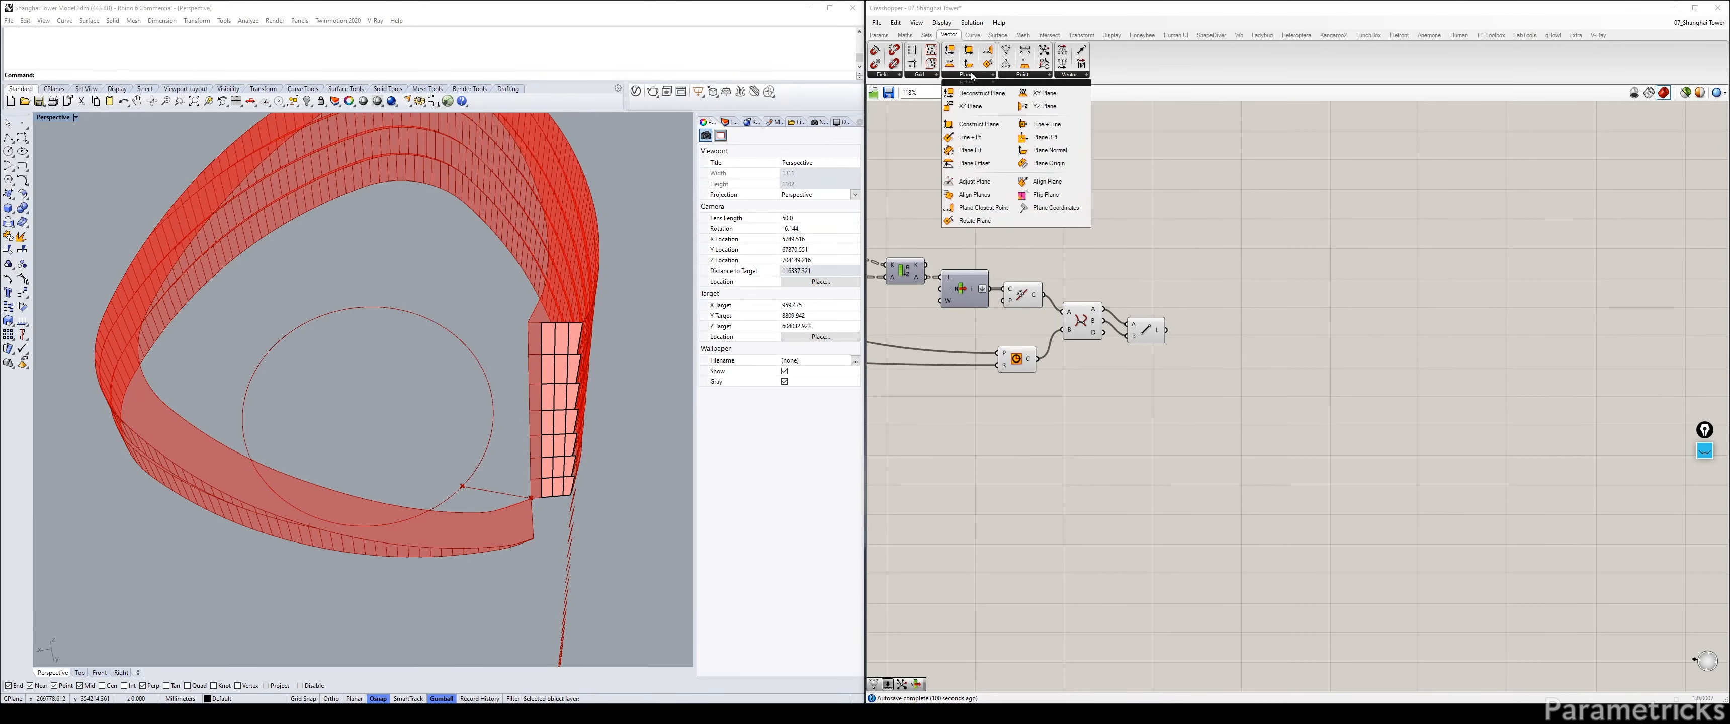
left_click(1057, 144)
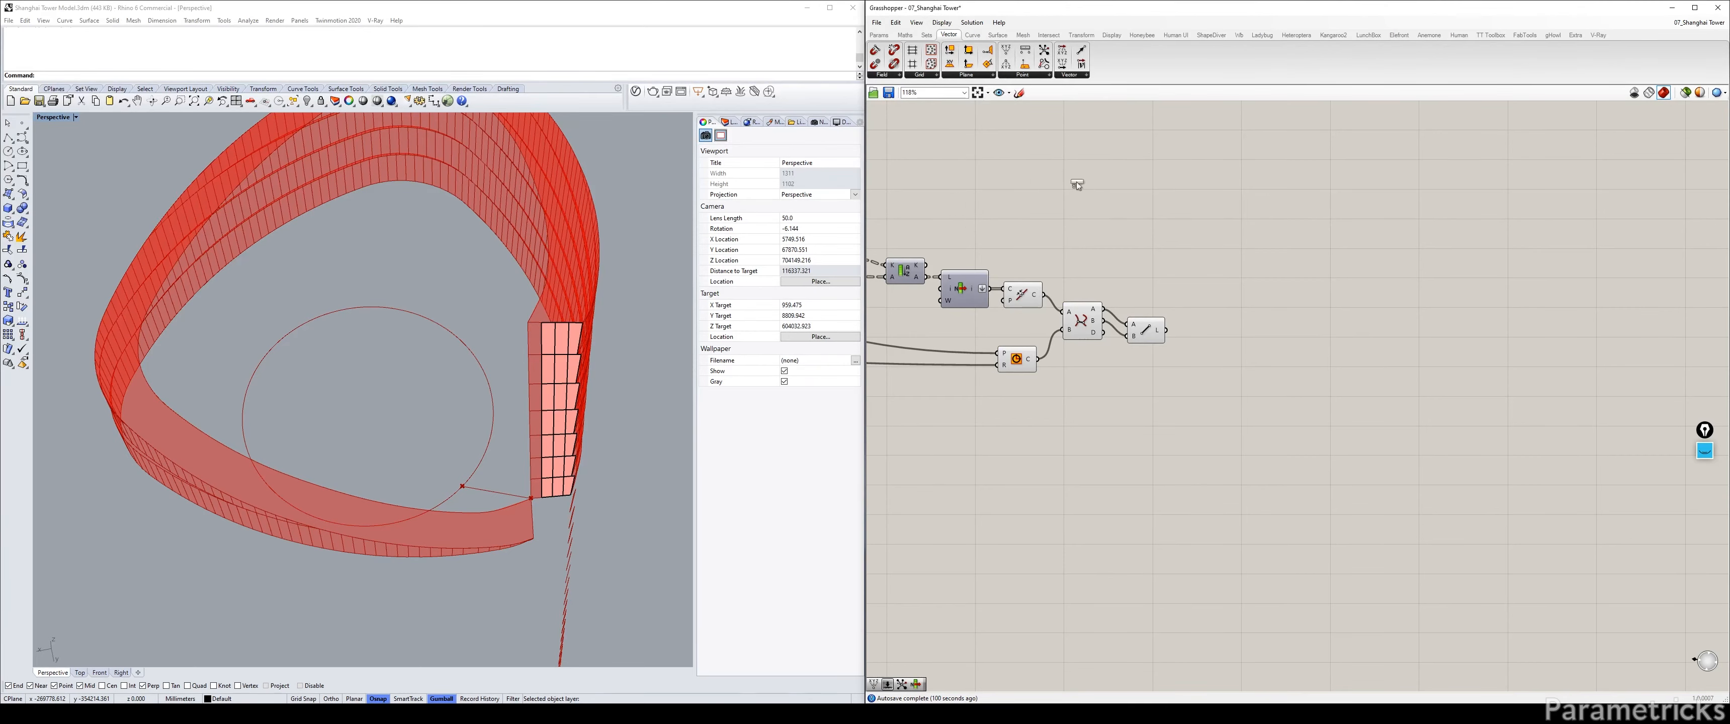
left_click(1120, 241)
left_click(1081, 322)
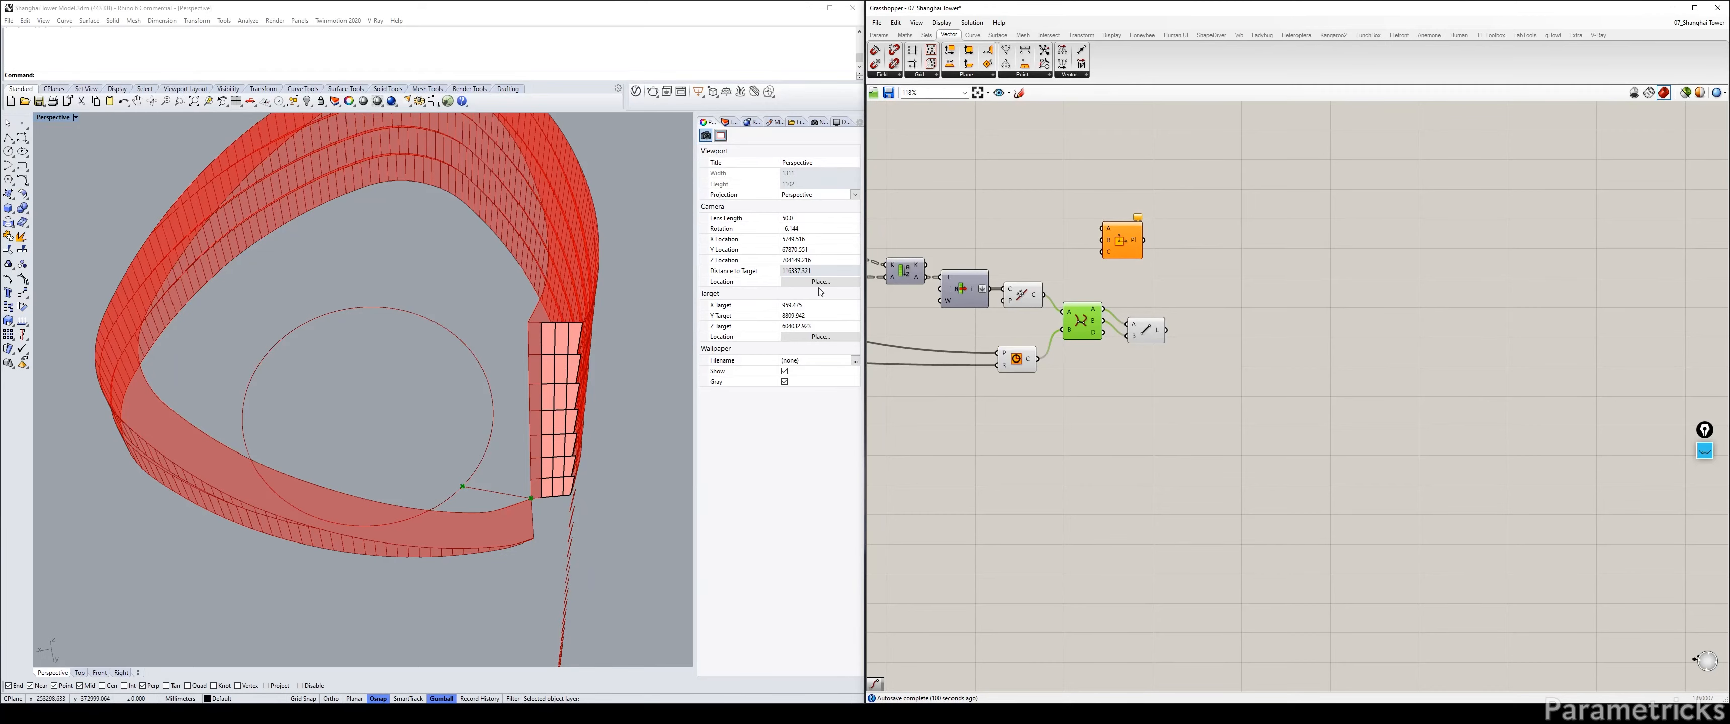
left_click_drag(1127, 240, 1200, 242)
Add an End Points component fed by the Join Curves output.
double_click(1128, 229)
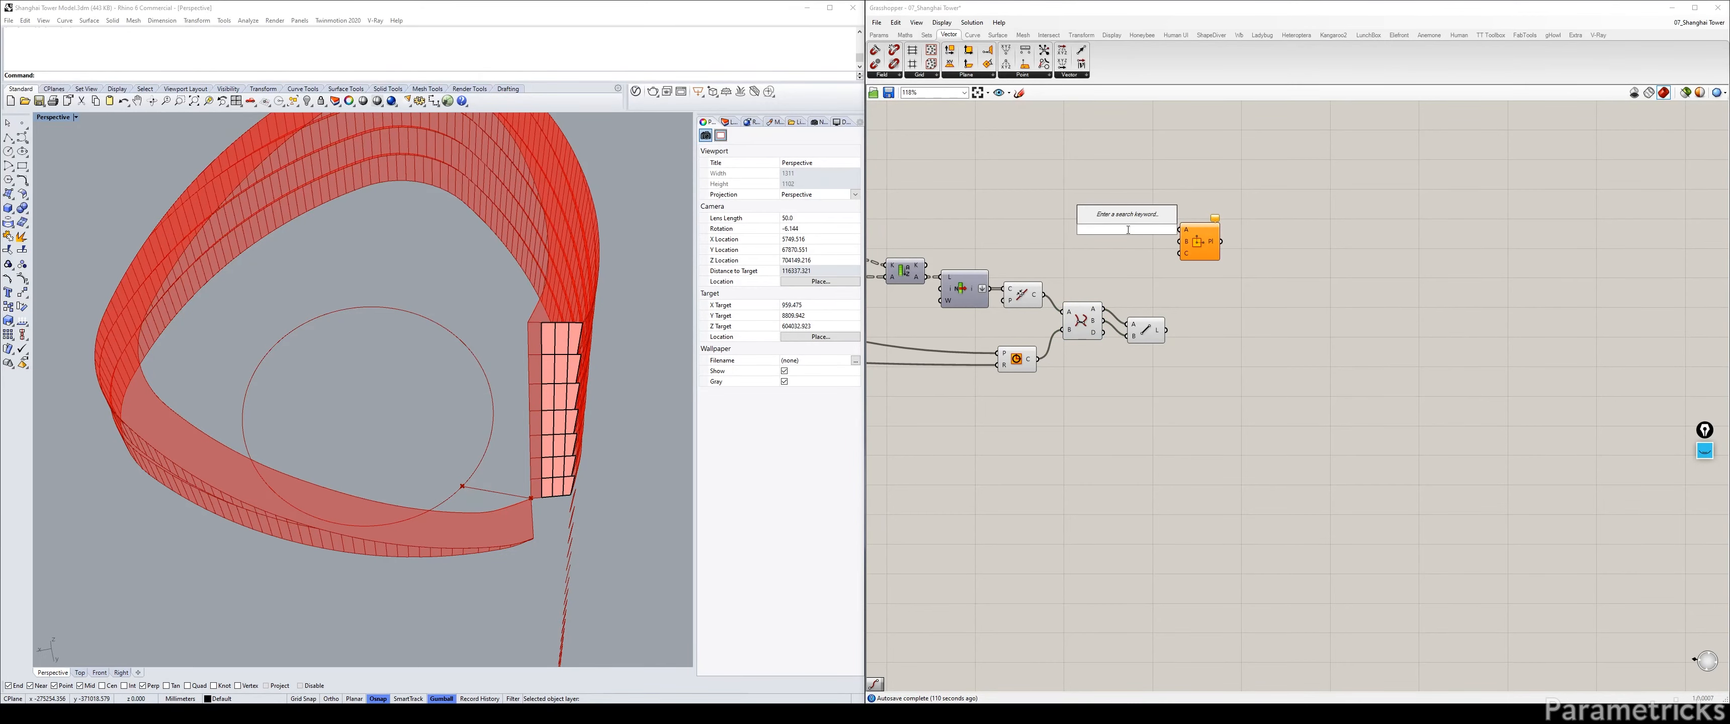
type("end")
key("Return")
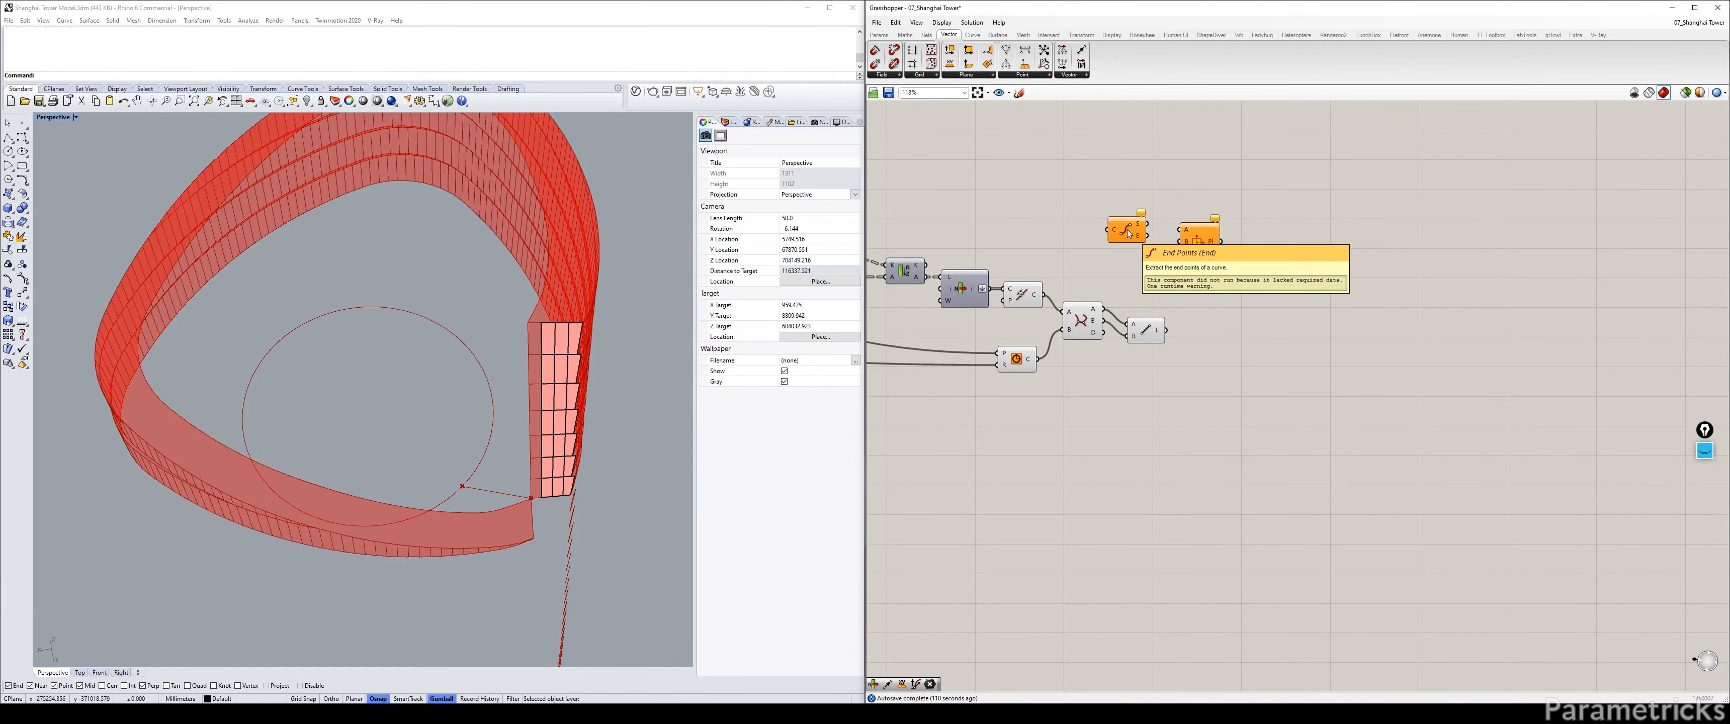
scroll(1076, 268, "up", 4)
left_click_drag(1013, 319, 1087, 273)
right_click_drag(1162, 260, 1060, 252)
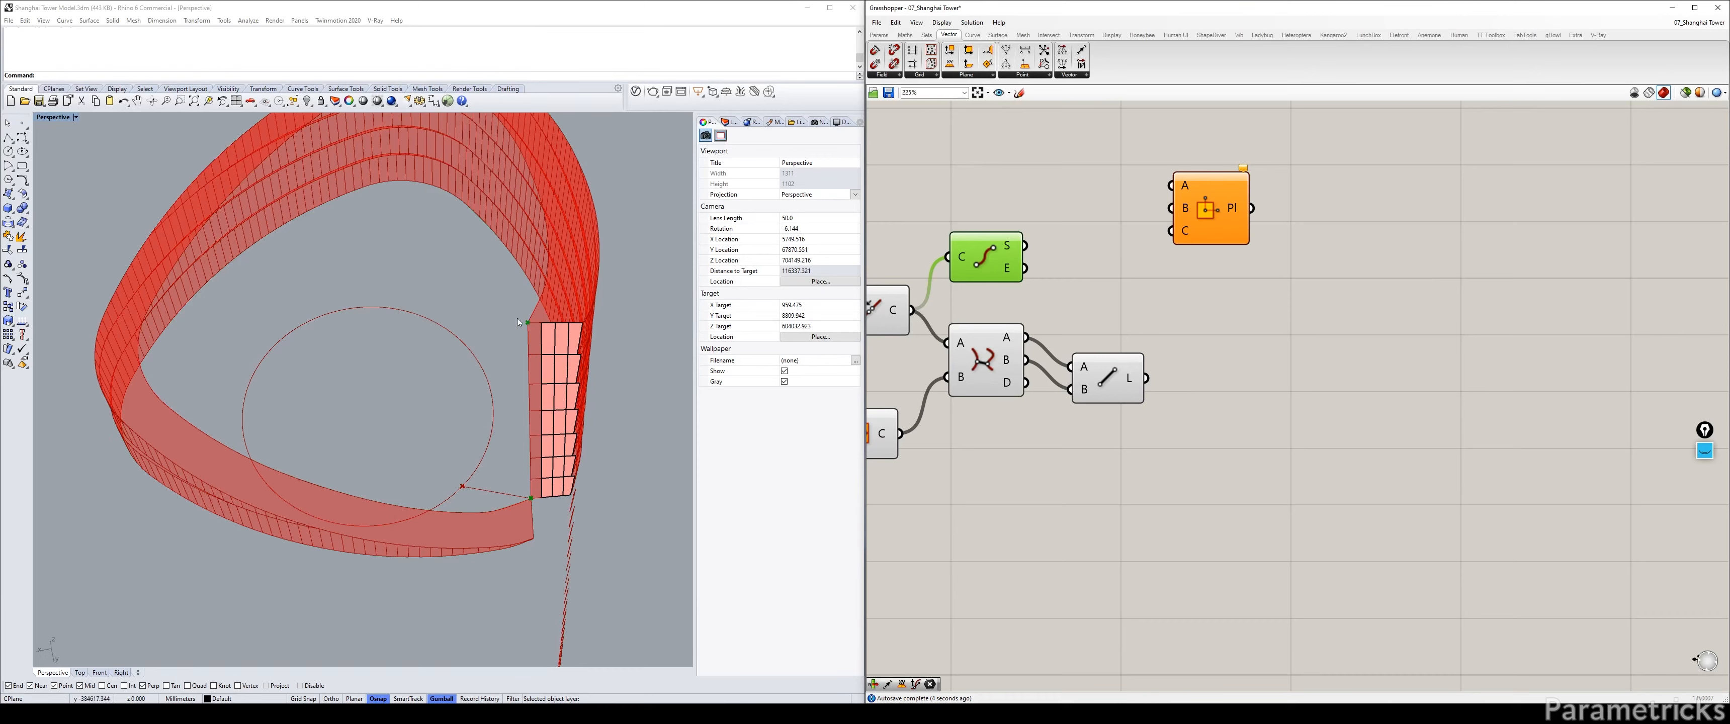
Collect both the start and end outputs of End Points in a Point parameter, moving Plane 3Pt away to make room.
double_click(1112, 210)
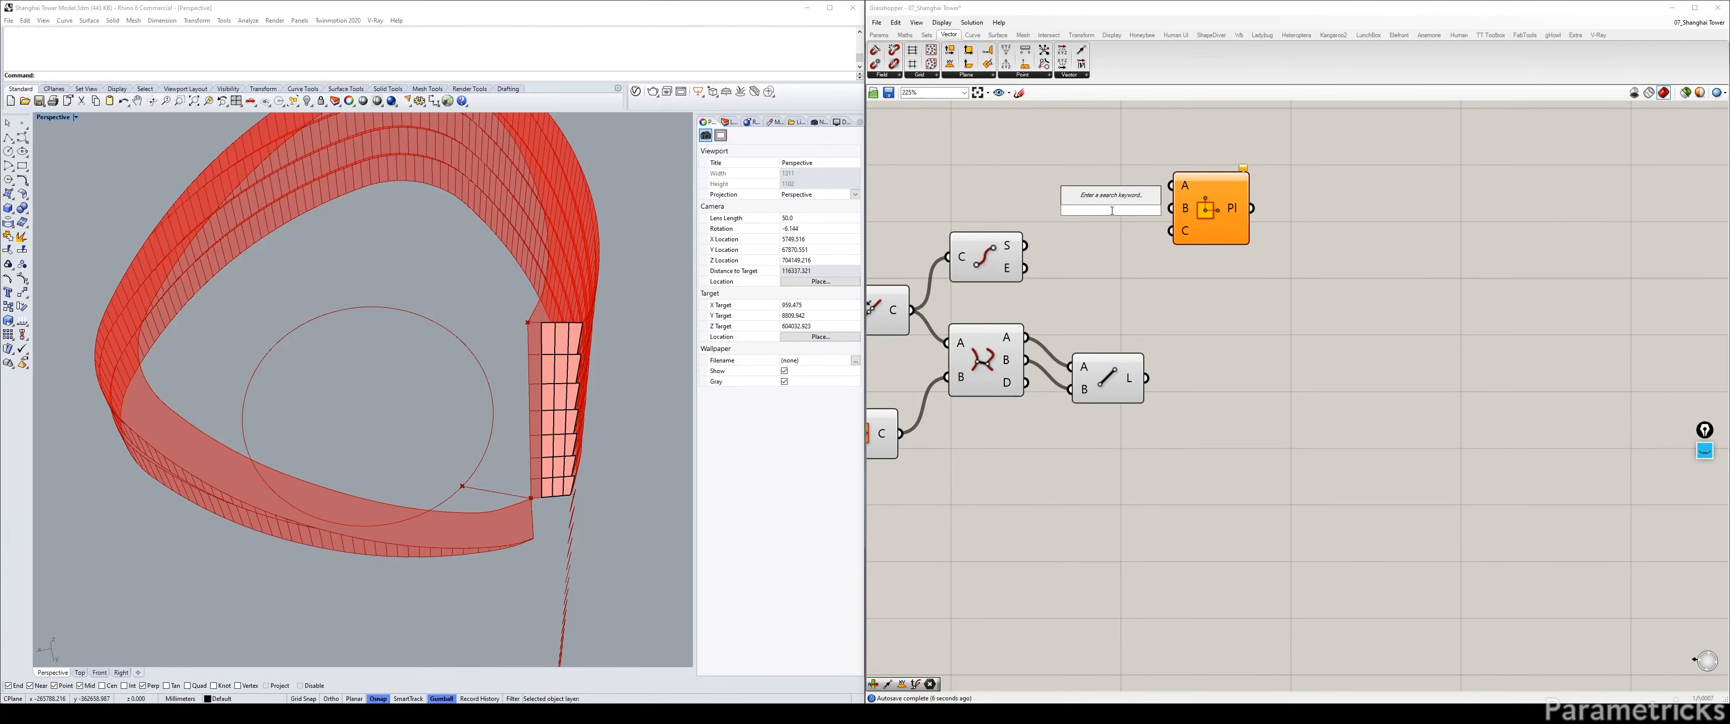
type("point")
key("Return")
left_click_drag(1110, 215, 1074, 254)
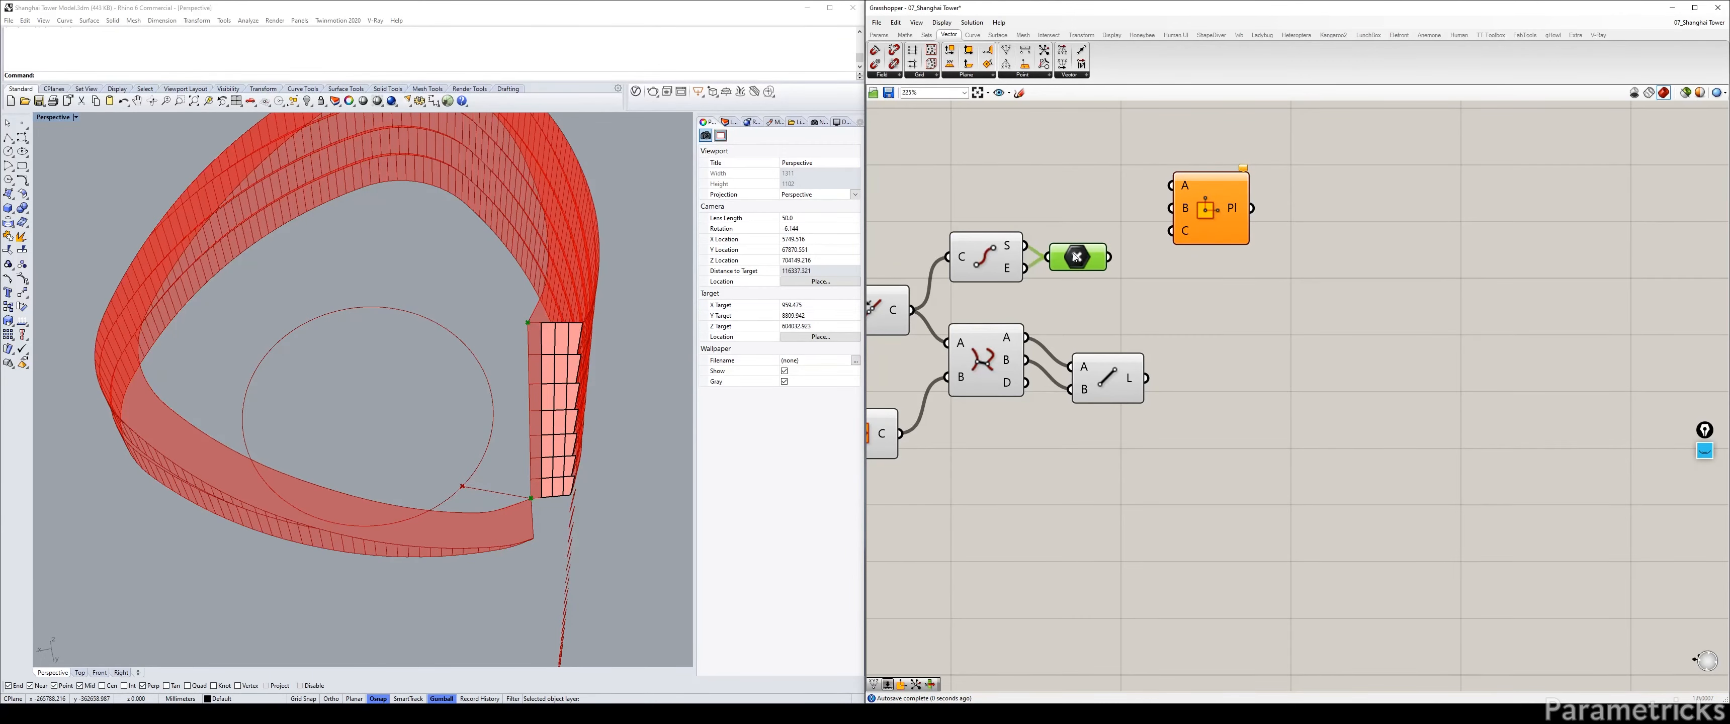
right_click_drag(1151, 228, 1051, 216)
left_click_drag(1091, 196, 1190, 193)
right_click_drag(1043, 222, 1120, 209)
Add a Deconstruct component fed by the collected end points in the Point parameter.
double_click(1120, 210)
type("decon b")
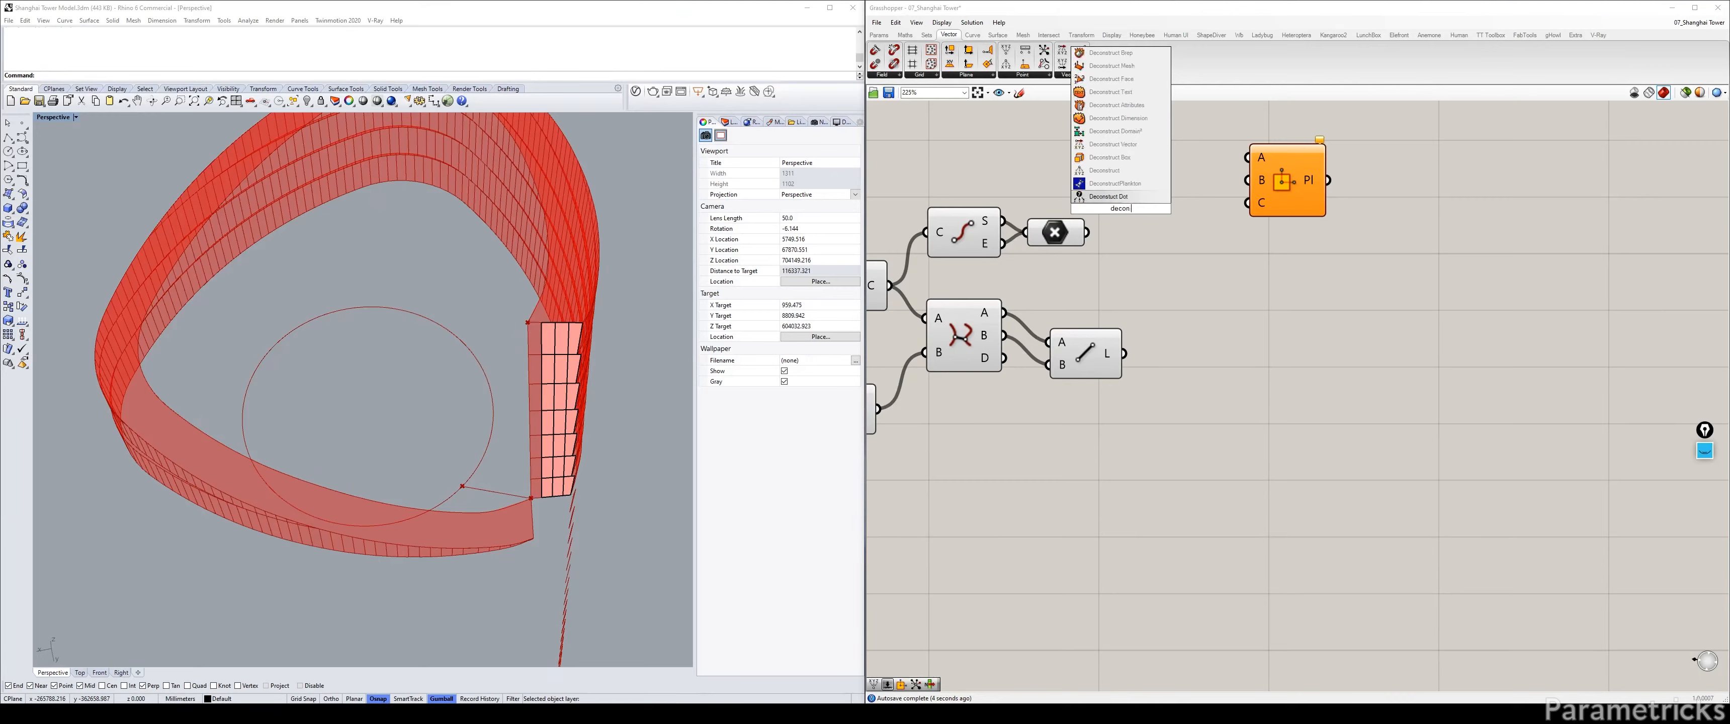
key("BackSpace")
key("BackSpace")
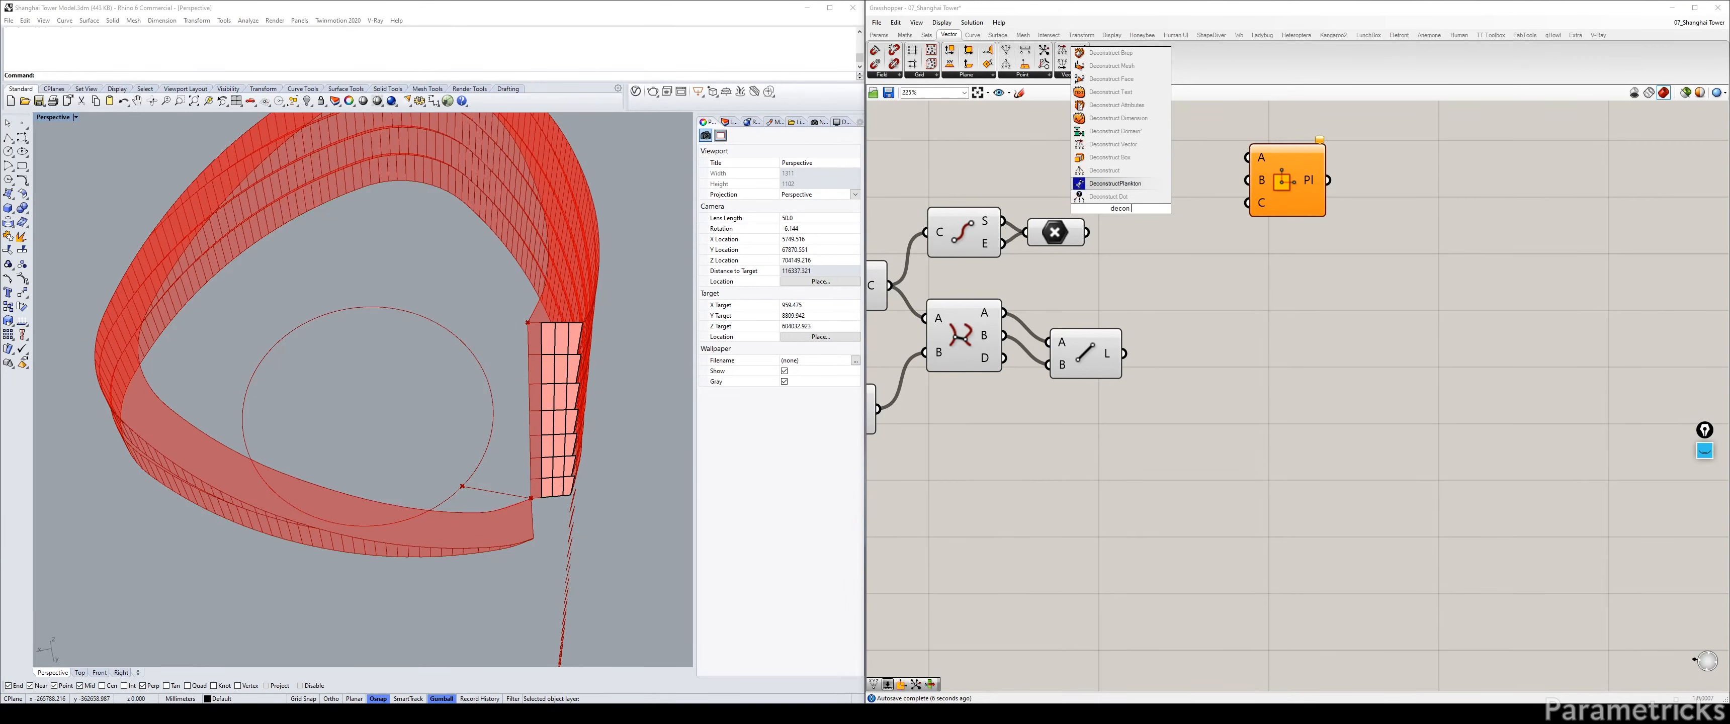
left_click(1105, 170)
left_click_drag(1087, 232, 1107, 226)
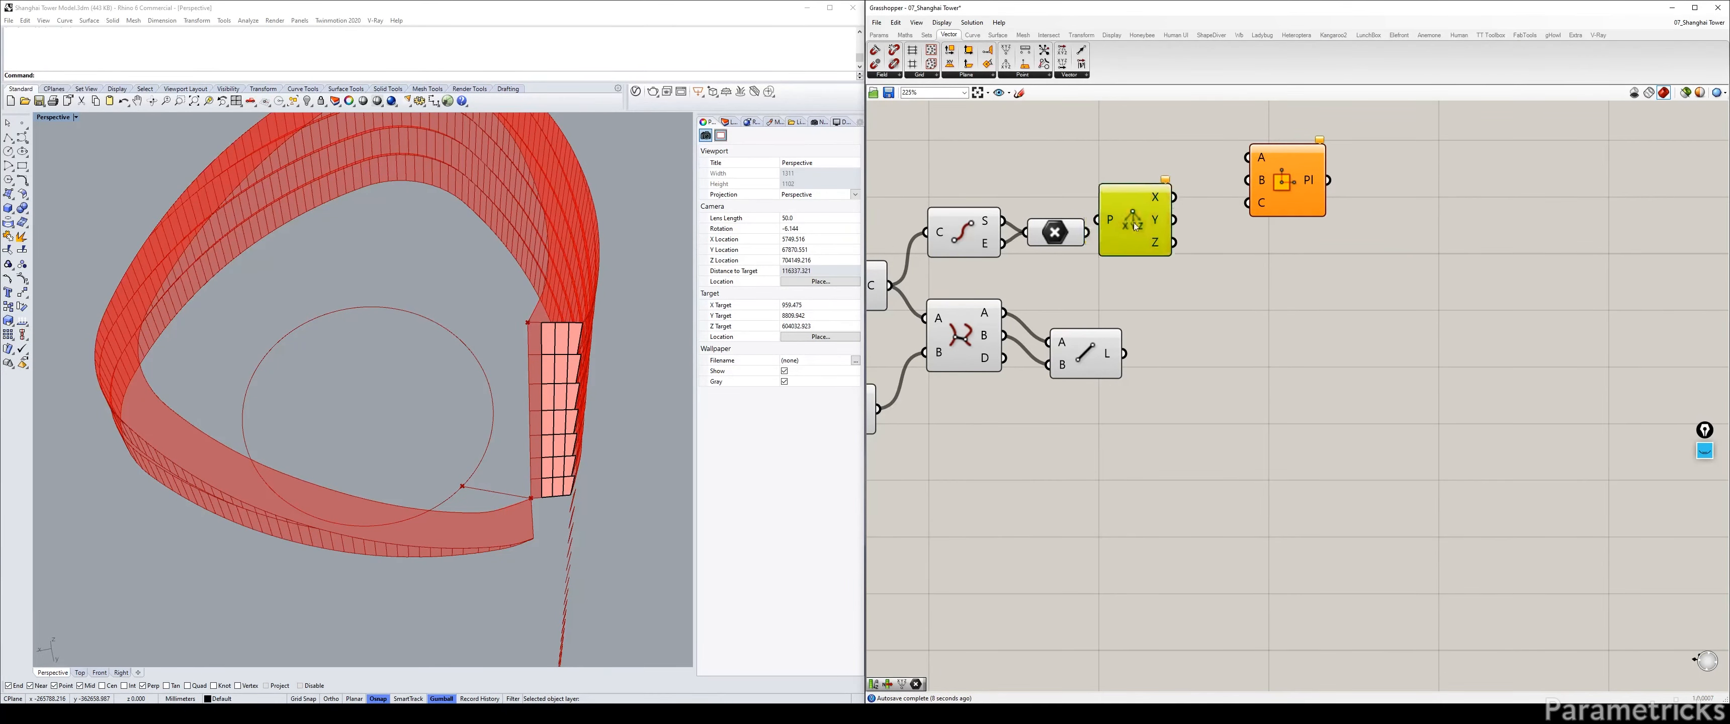
scroll(1132, 222, "down", 3)
Add a Sort List component with the Z coordinates as keys and the collected points as values, and shift Plane 3Pt aside.
double_click(1146, 155)
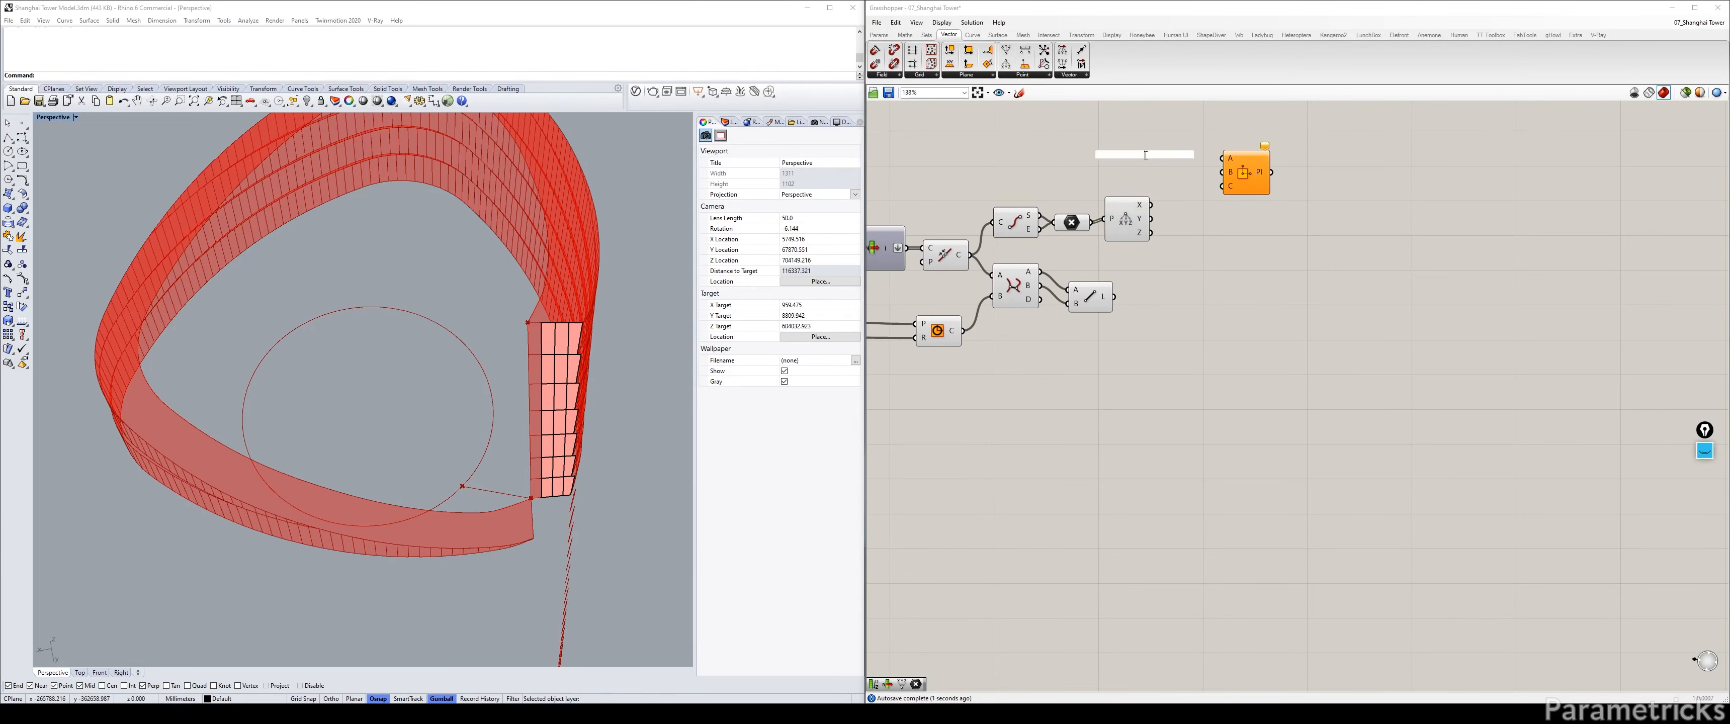
type("sort")
key("Return")
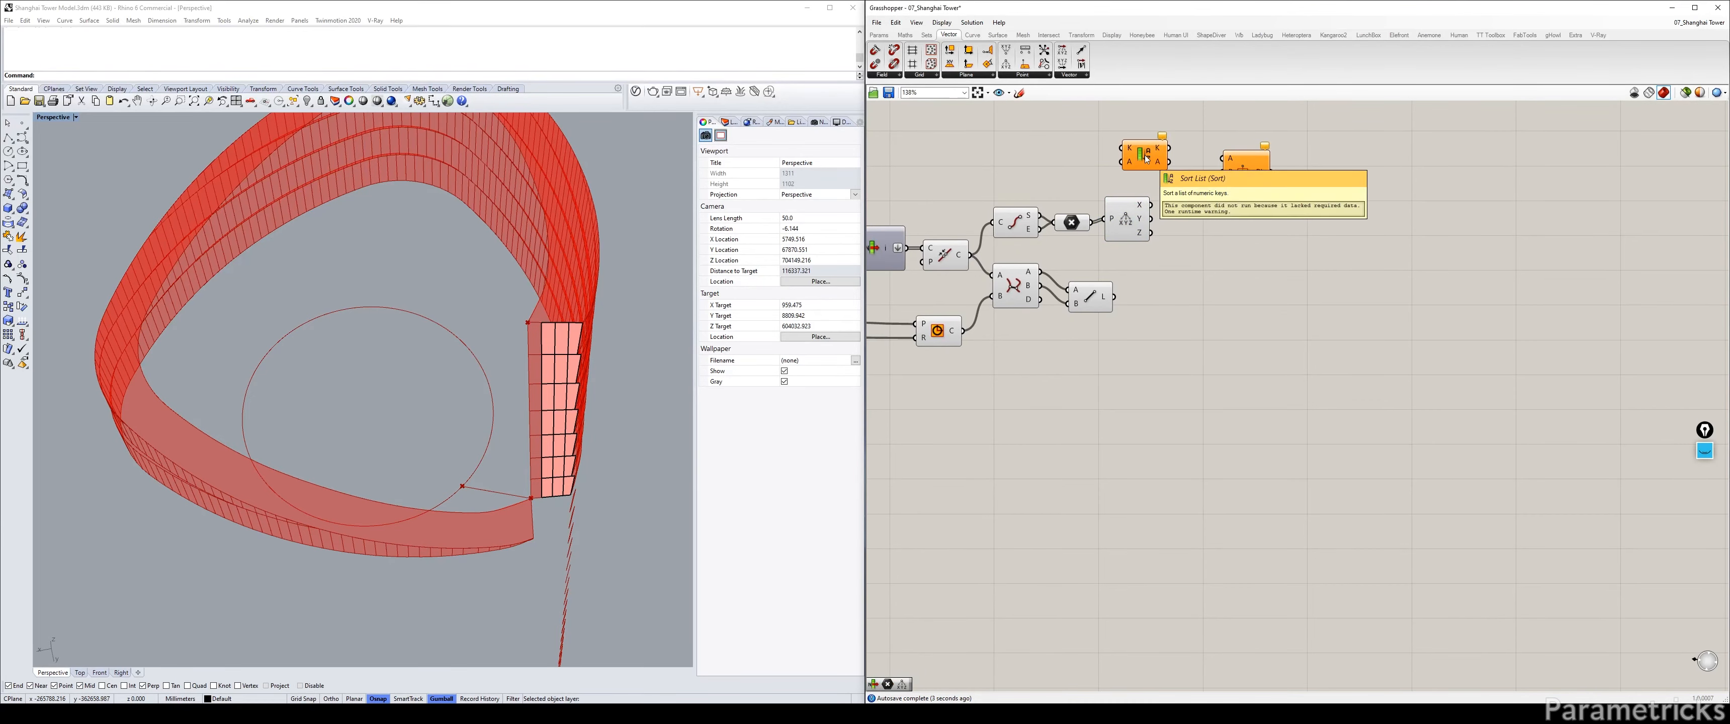
mouse_move(1144, 156)
left_mouse_down()
mouse_move(1186, 231)
mouse_move(1131, 168)
left_mouse_up()
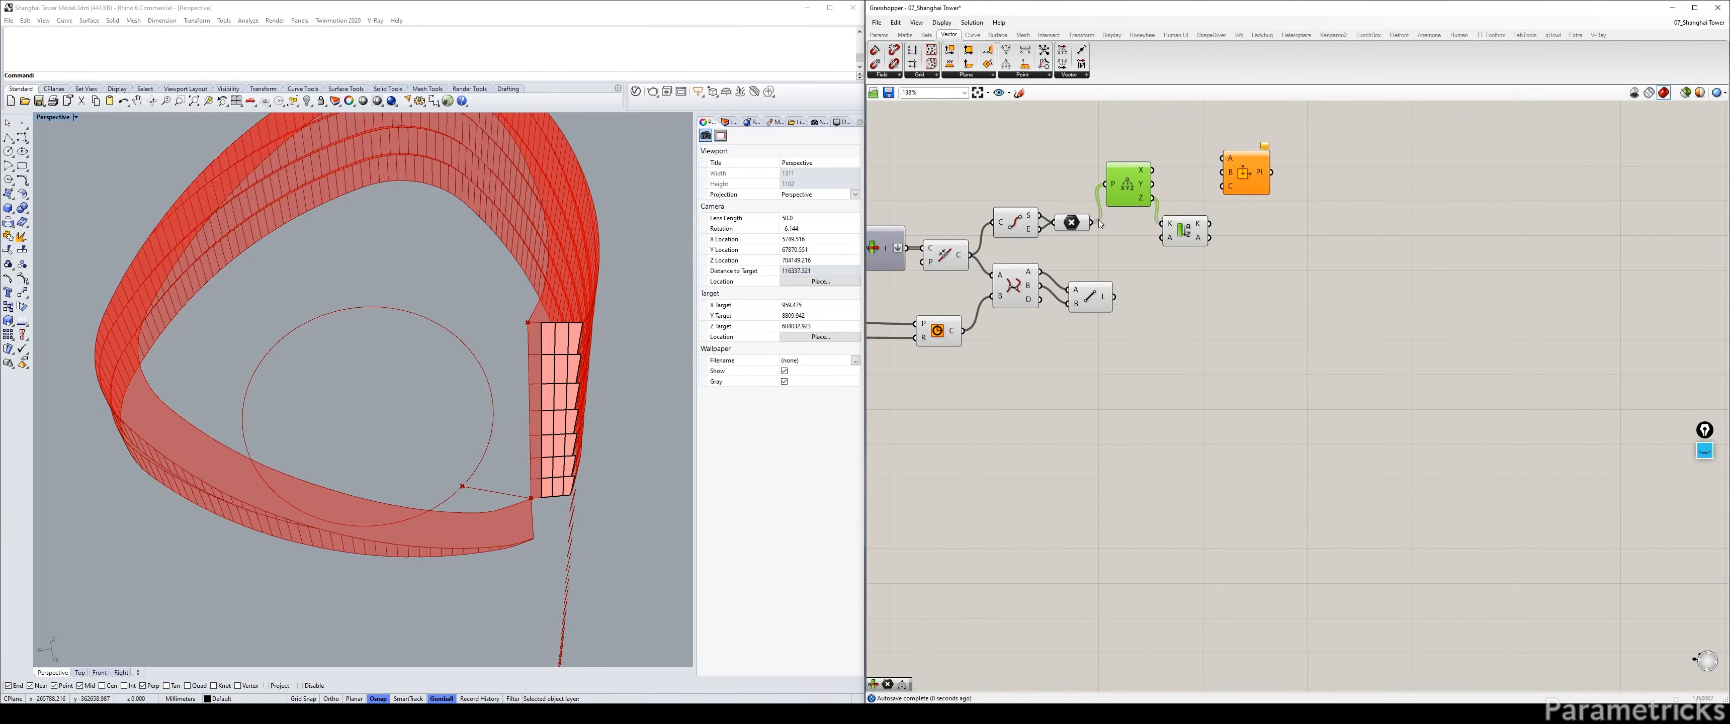
left_click_drag(1092, 222, 1187, 209)
left_click(1255, 174)
left_click_drag(1255, 175, 1282, 199)
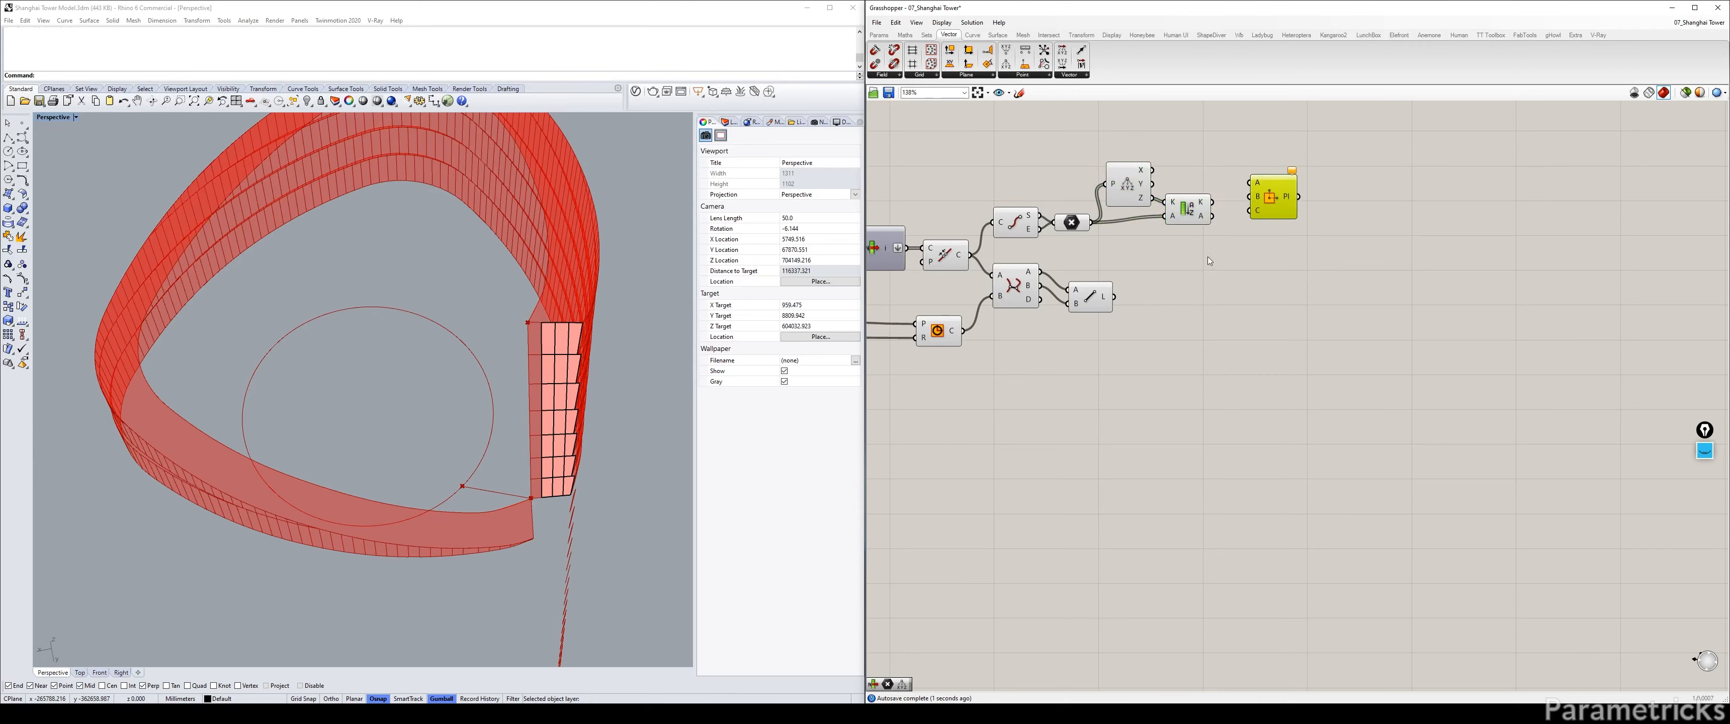
Add a List Item component fed by the sorted points and flatten its list input.
double_click(1208, 255)
type("item")
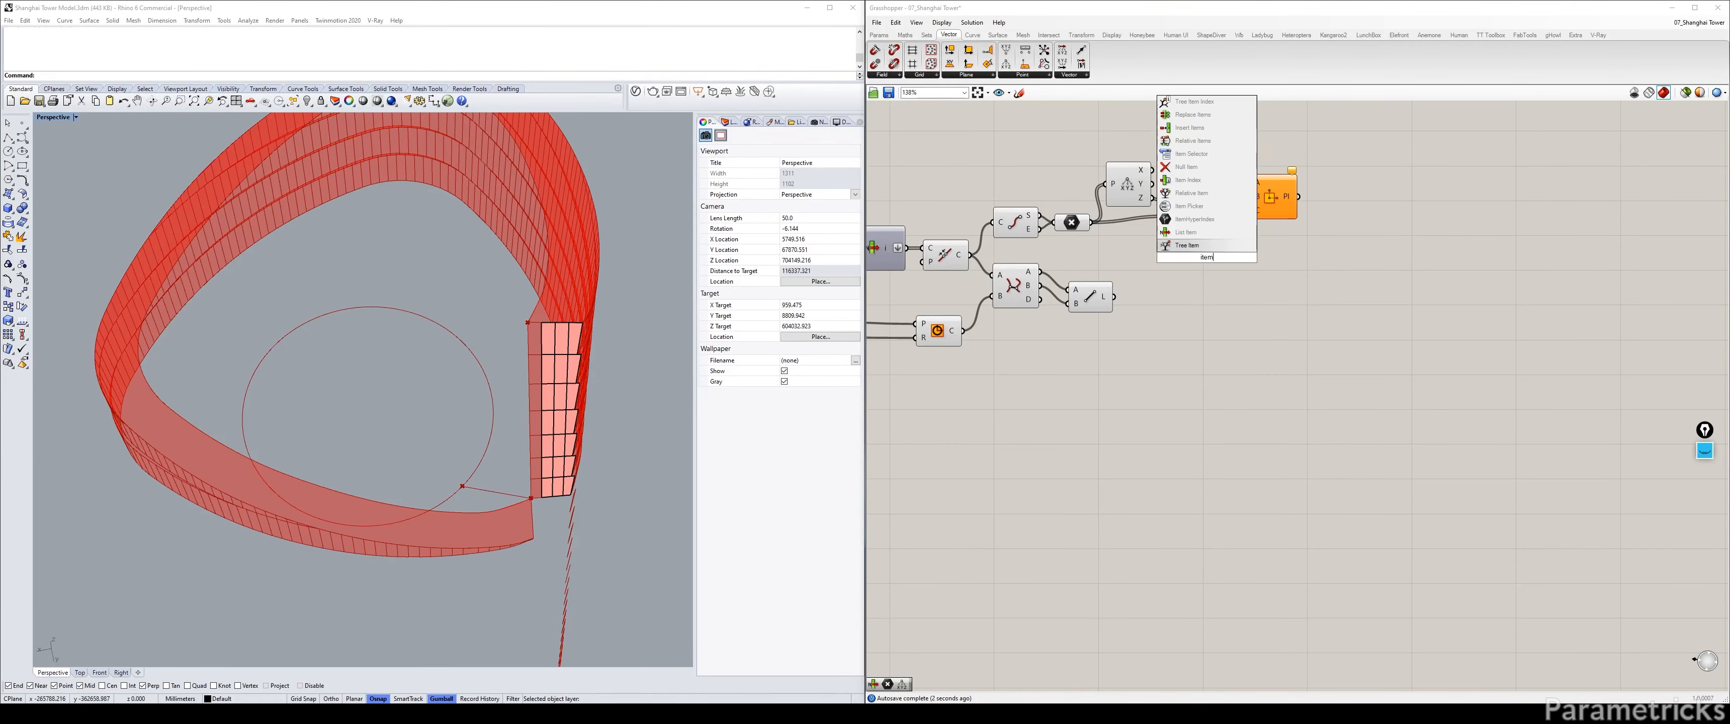
left_click(1207, 232)
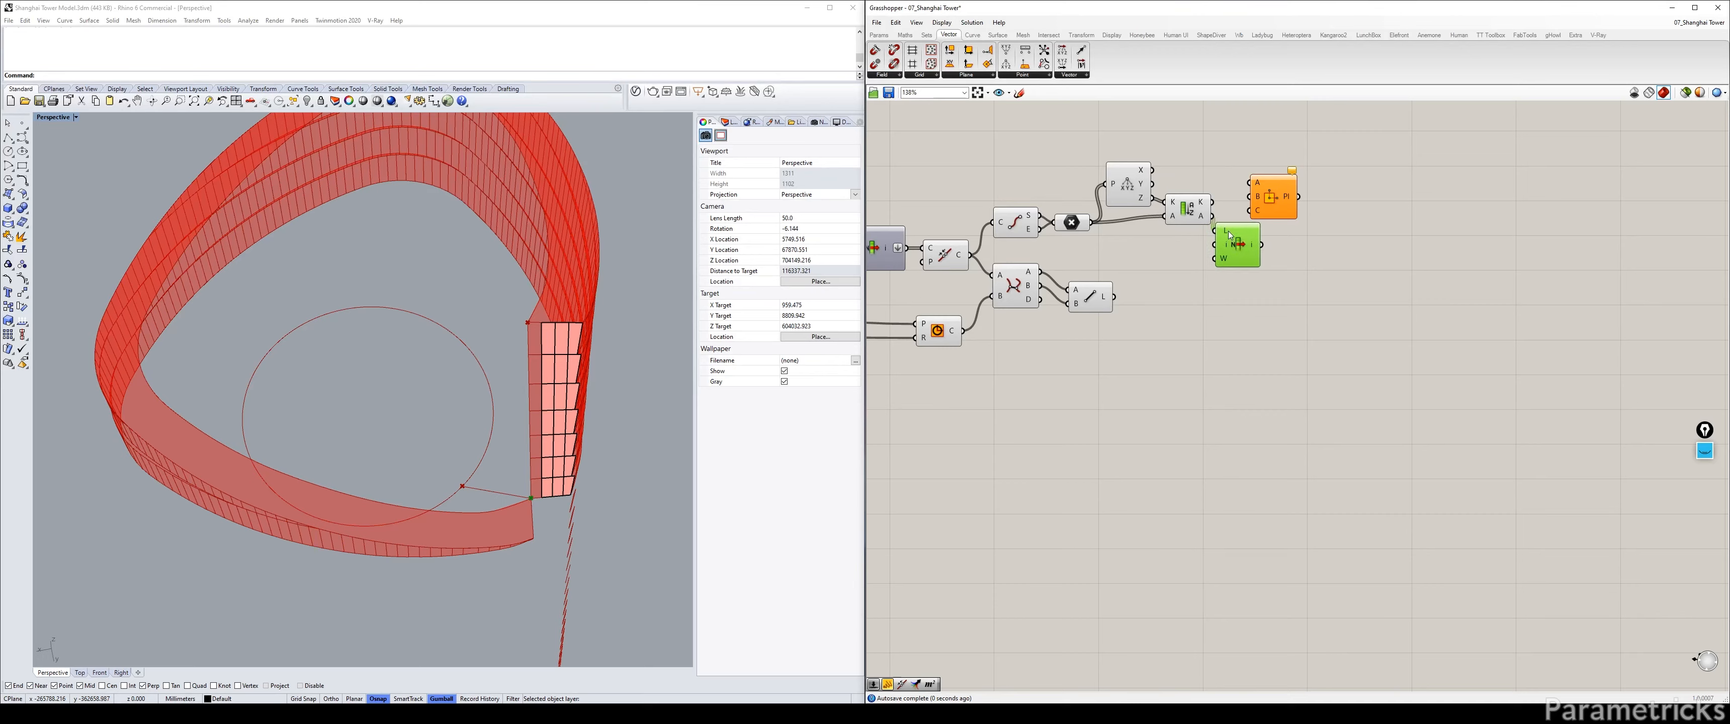
right_click(1230, 236)
left_click(1255, 309)
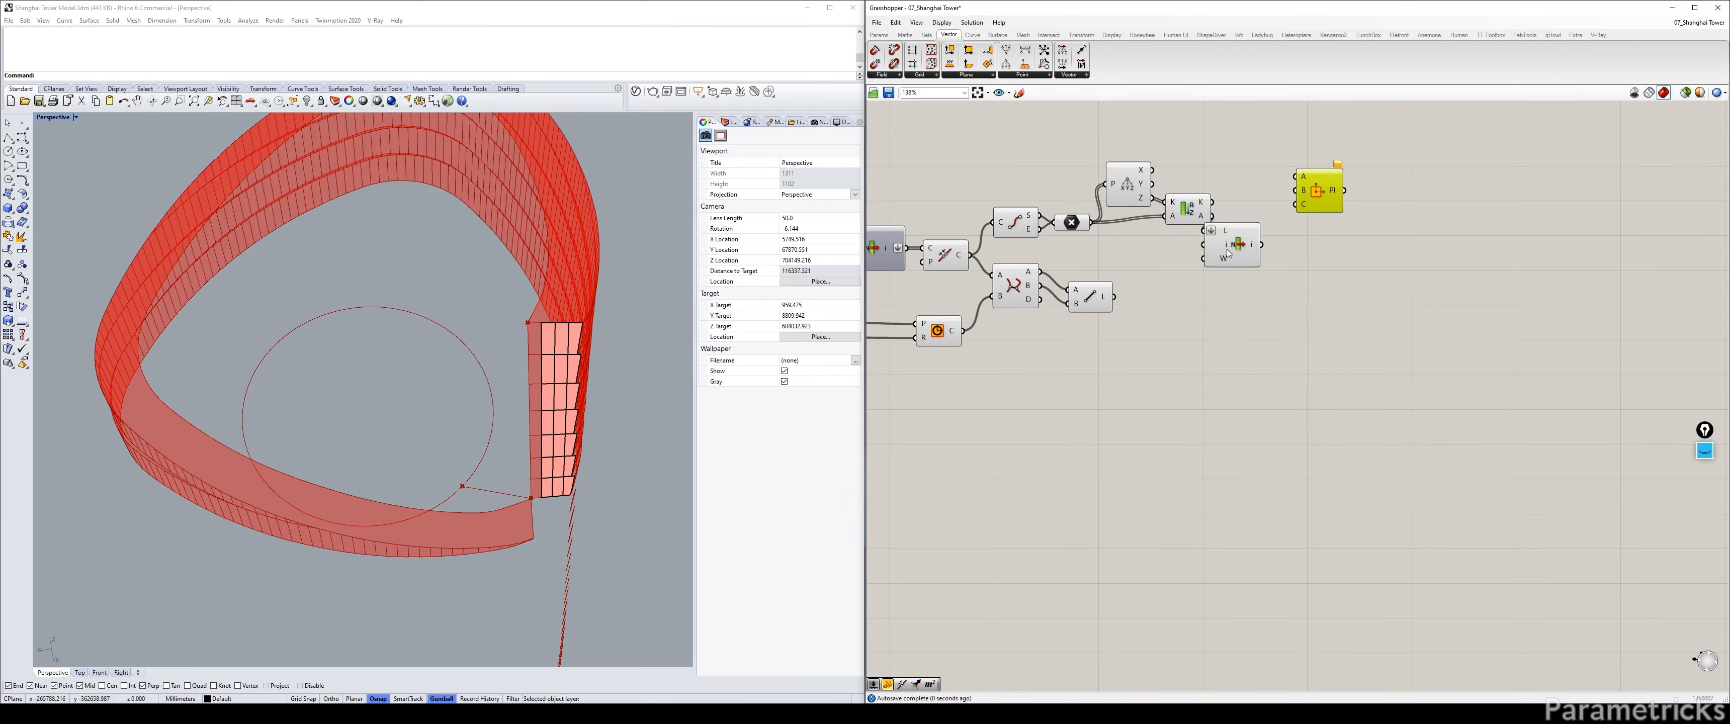
left_click_drag(1227, 254, 1256, 246)
Hide the preview of the End Points, Point, Deconstruct and Sort List components while leaving List Item previewed.
left_click_drag(1241, 144, 1005, 246)
middle_click(1016, 220)
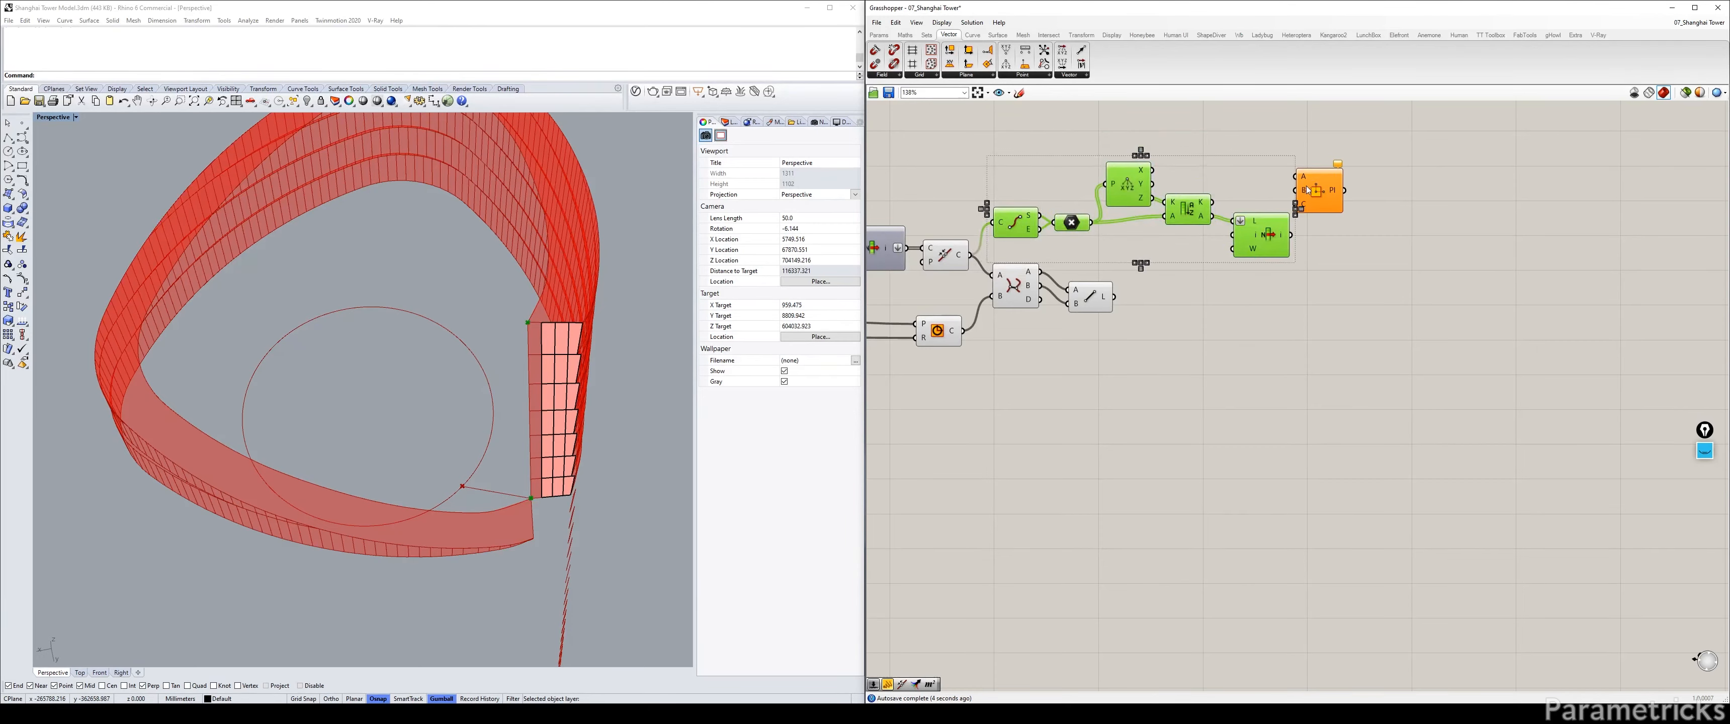
left_click_drag(1318, 176, 1348, 183)
left_click_drag(1251, 120, 1009, 235)
middle_click(1049, 190)
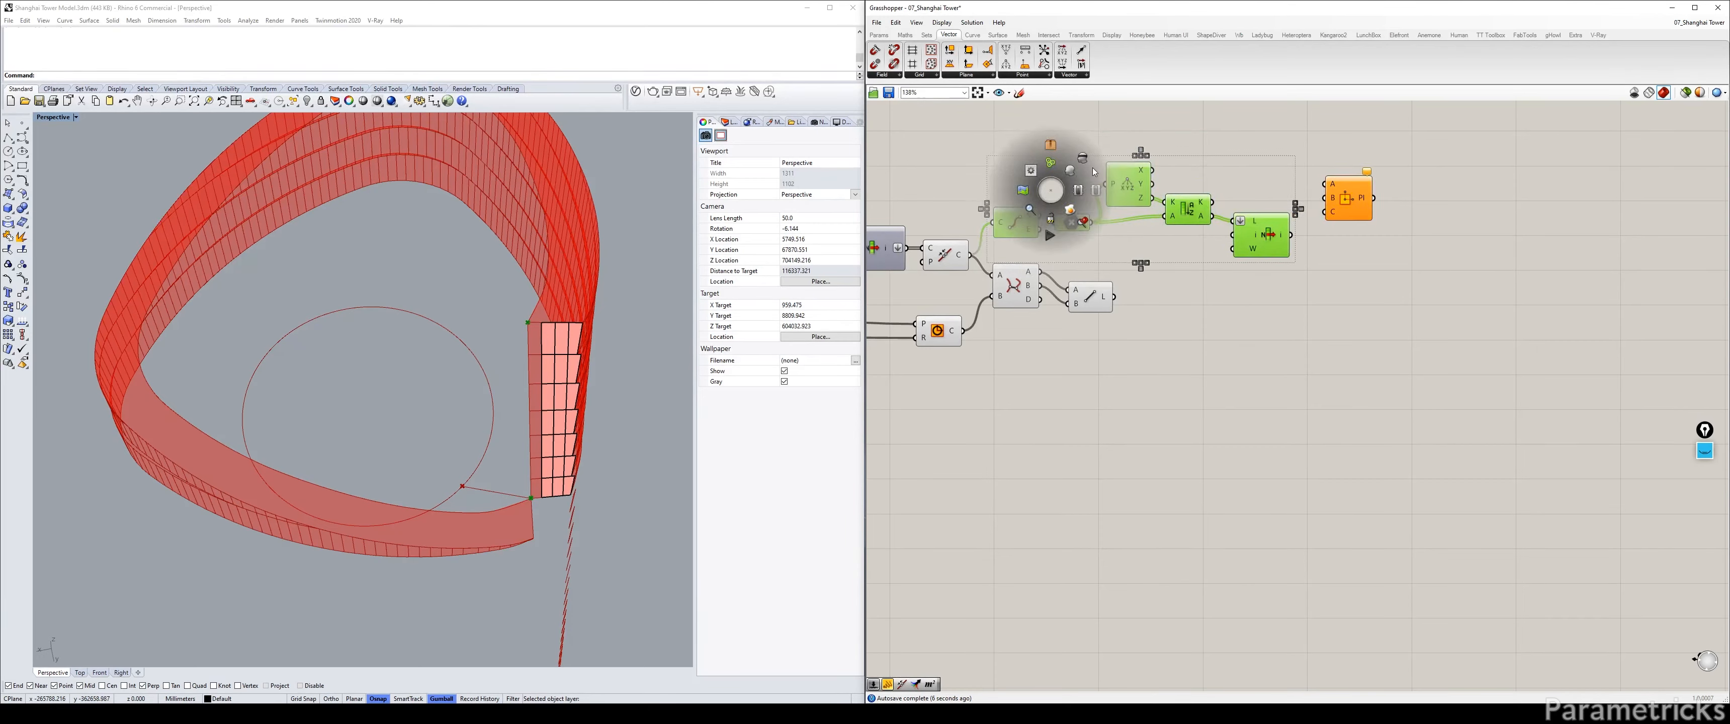
left_click(1076, 162)
left_click(1158, 147)
left_click(1263, 242)
key("ctrl+q")
left_click(1266, 168)
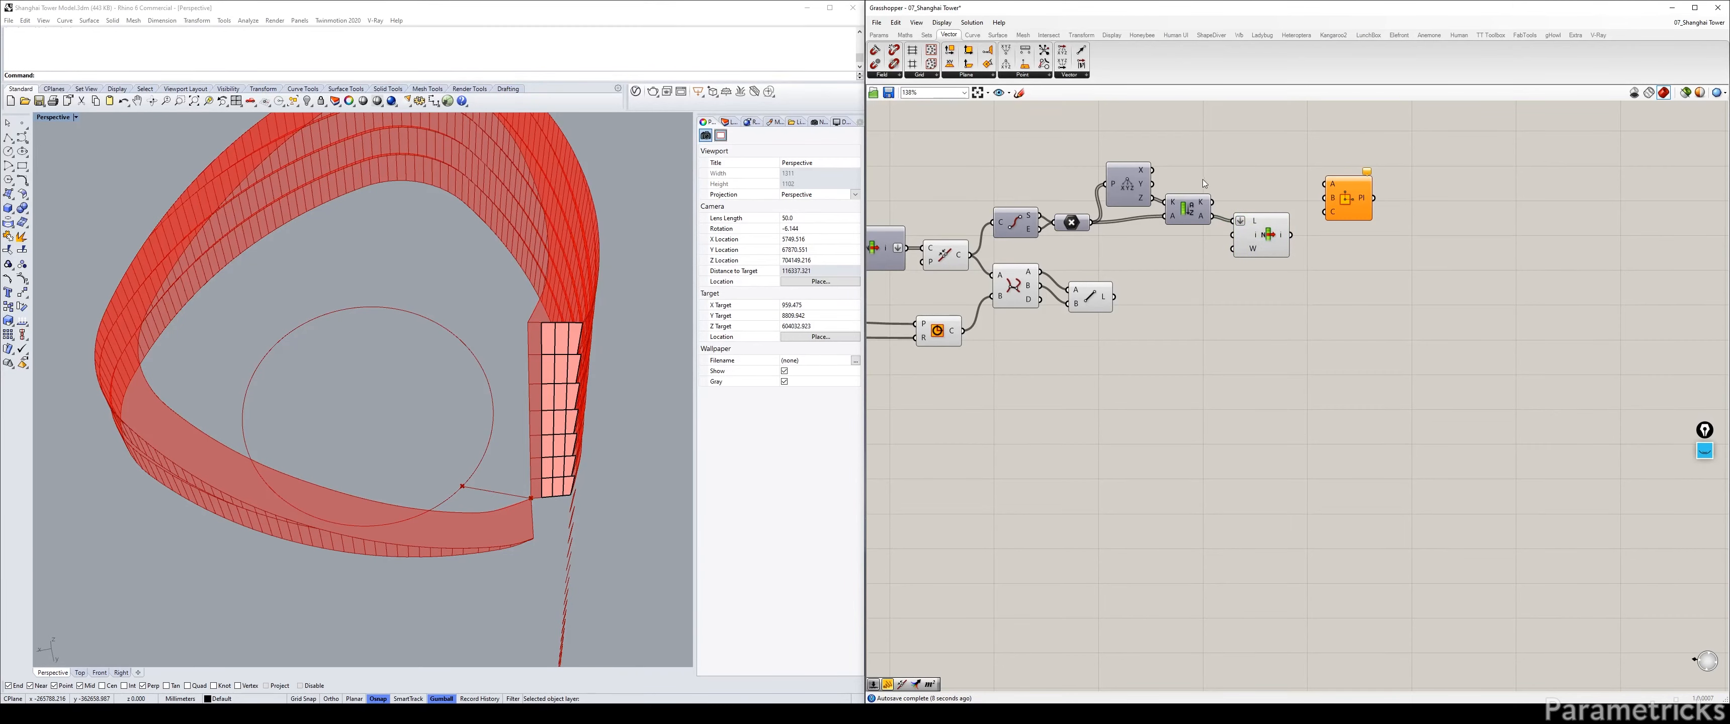
Reverse the List Item's list input and remove its flatten setting.
right_click_drag(1202, 182, 1054, 188)
left_click(1122, 246)
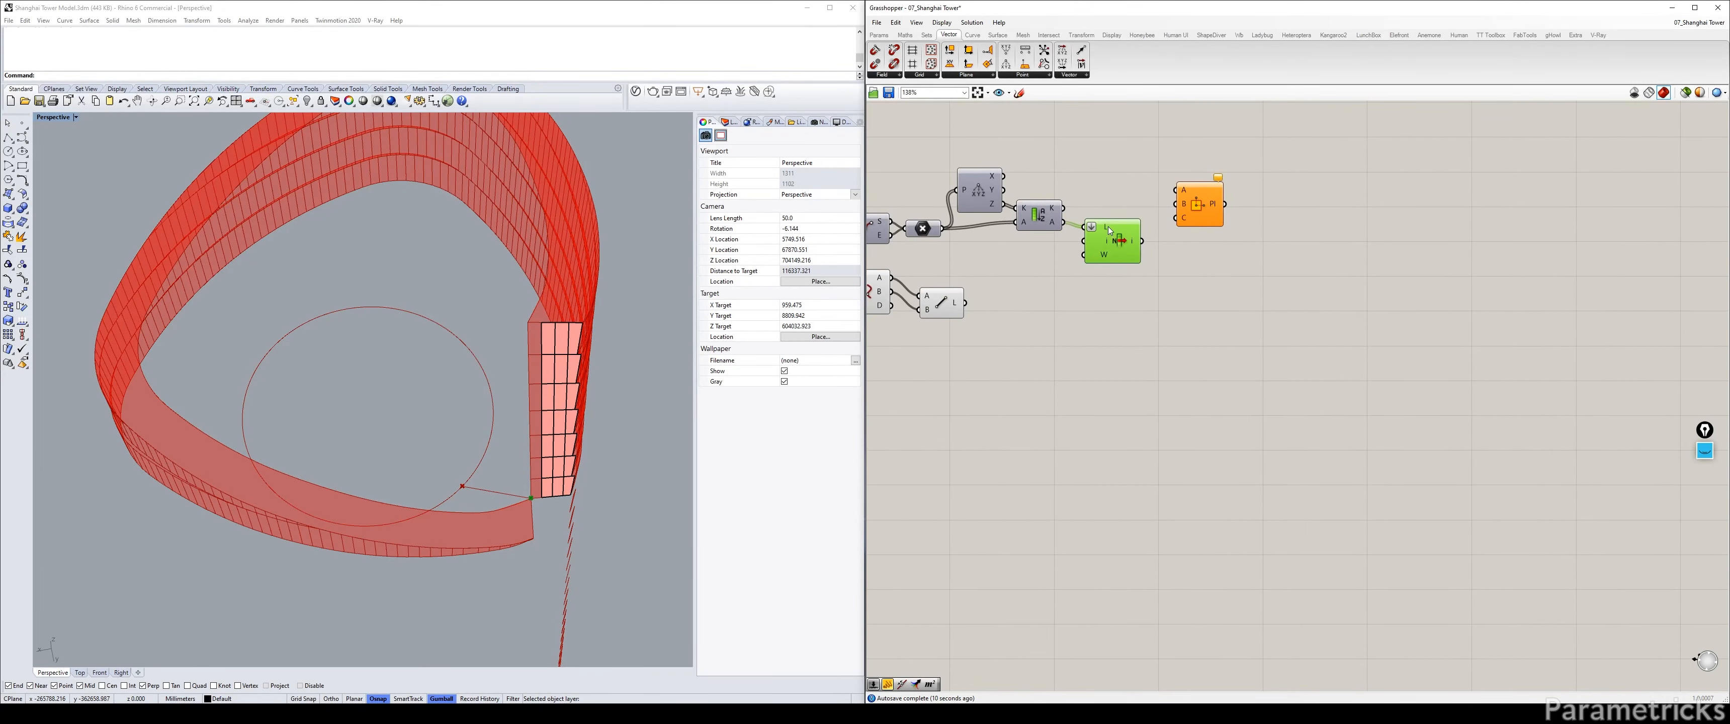
right_click(1108, 234)
left_click(1129, 303)
right_click(1104, 228)
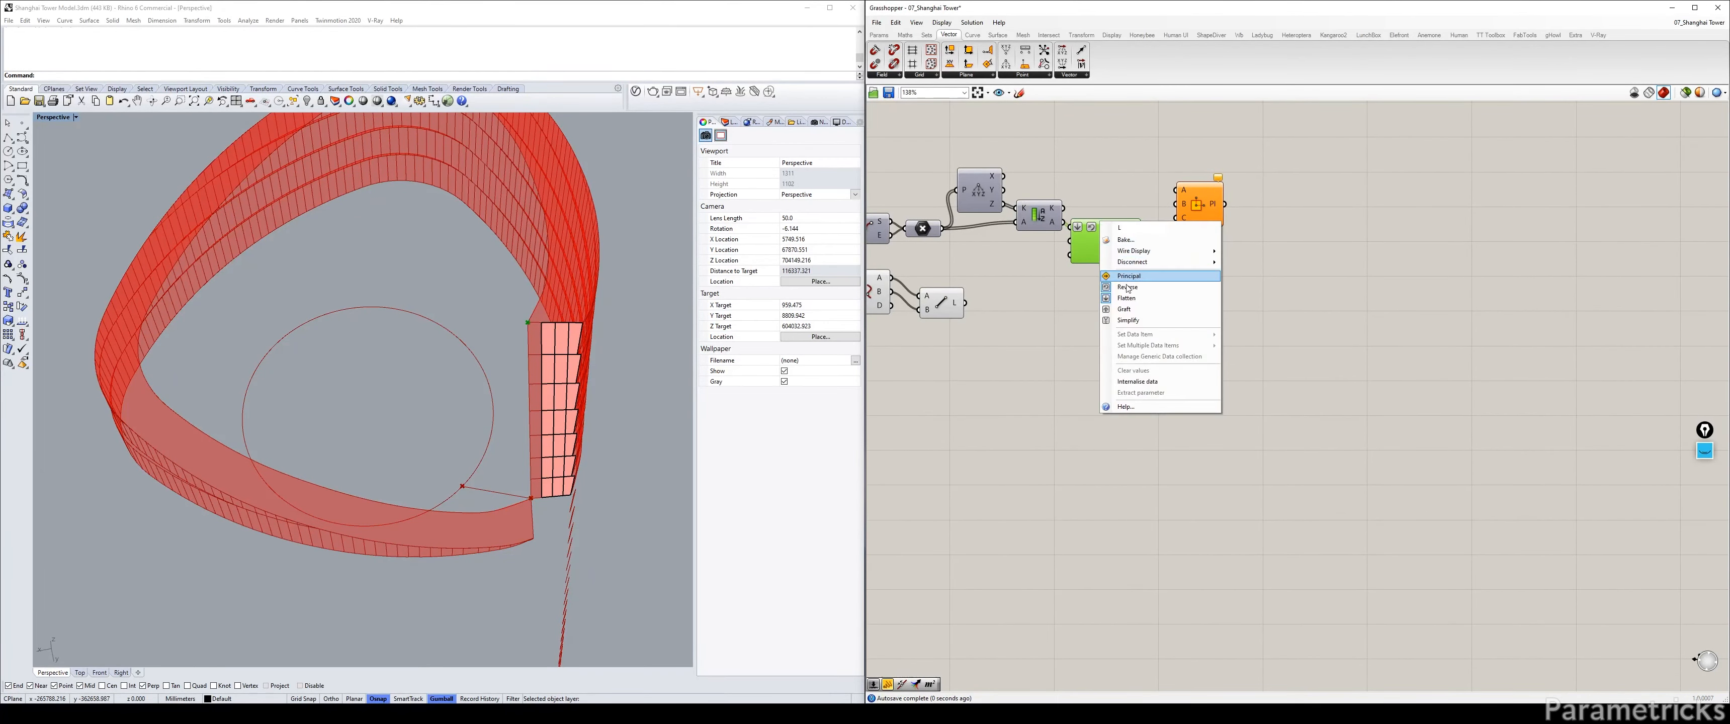
left_click(1129, 303)
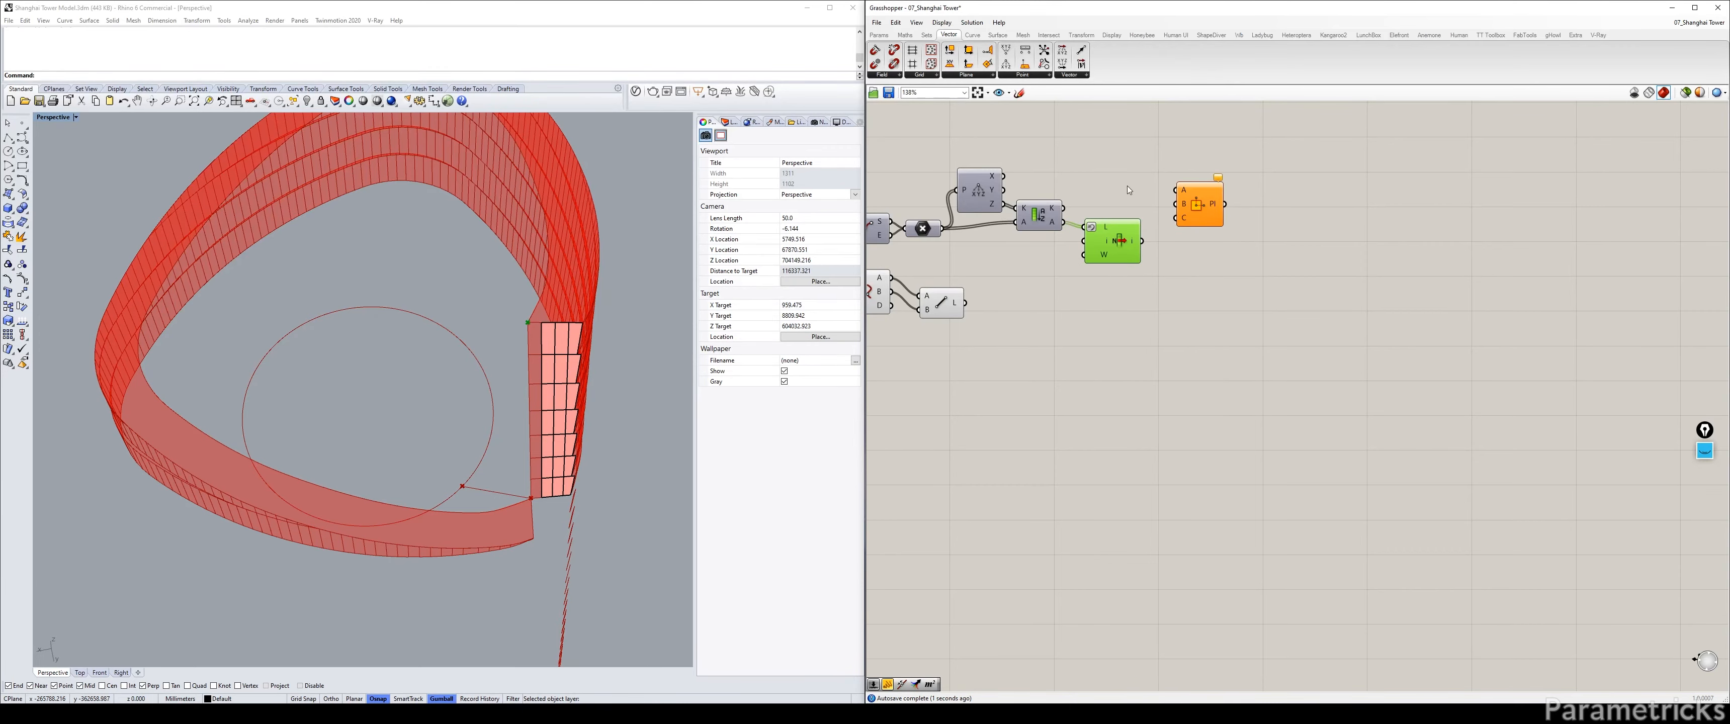
Connect List Item to input A of Plane 3Pt, and Curve Proximity's A and B points to inputs B and C.
left_click_drag(1199, 214, 1254, 227)
right_click_drag(1141, 258, 1257, 261)
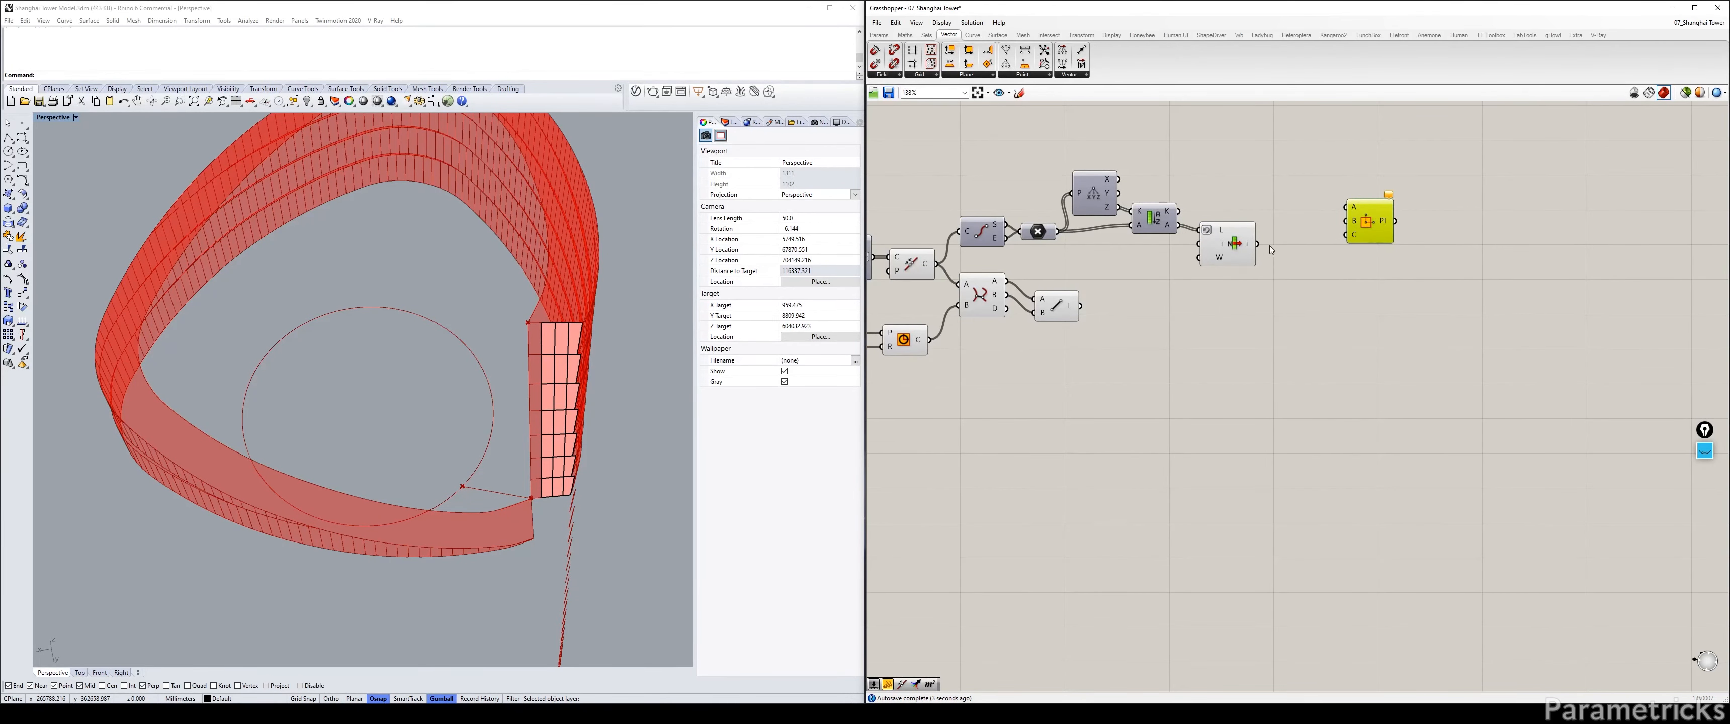
left_click_drag(1258, 244, 1357, 276)
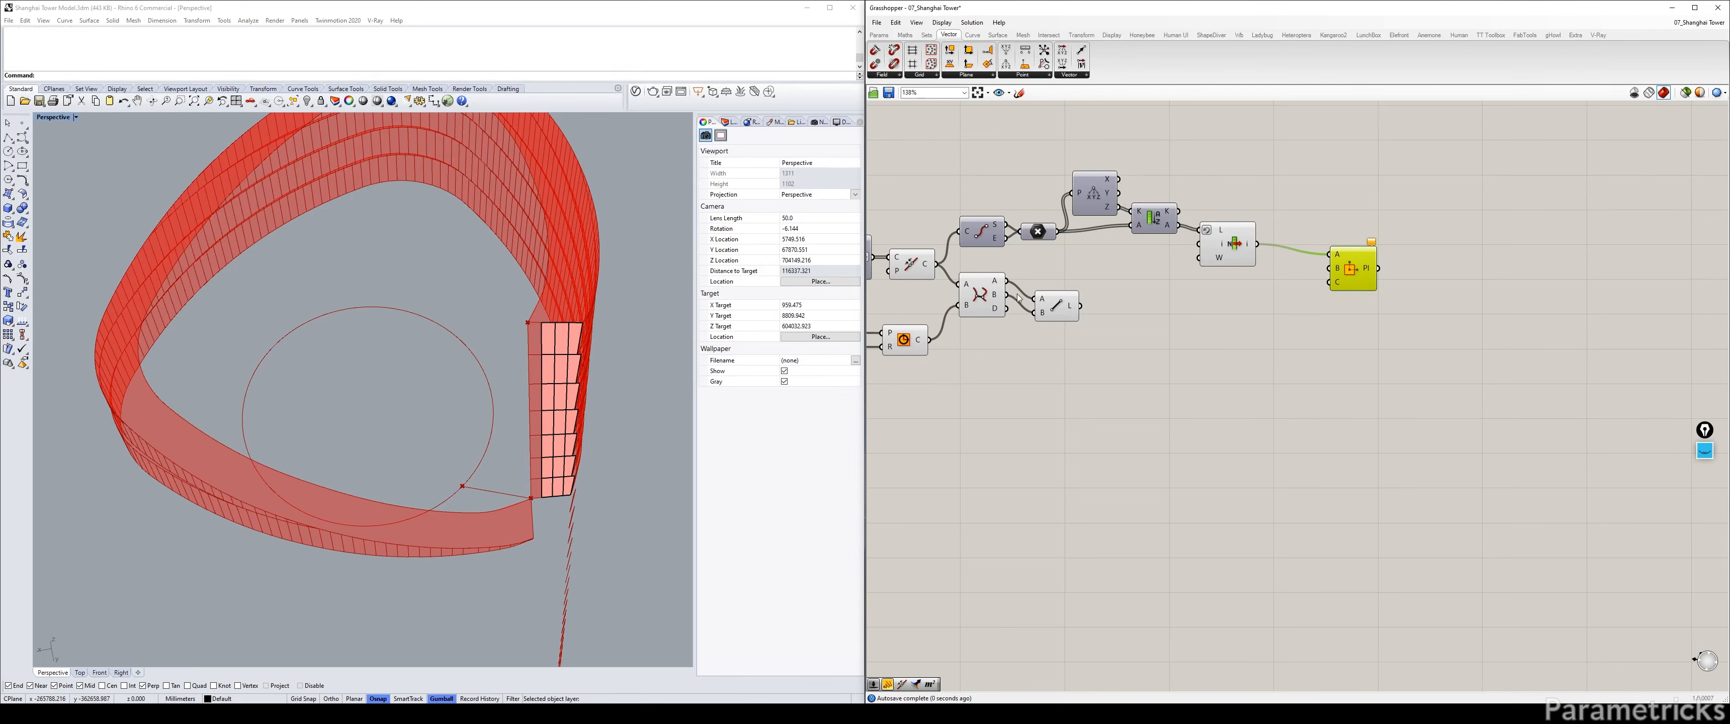
left_click(985, 306)
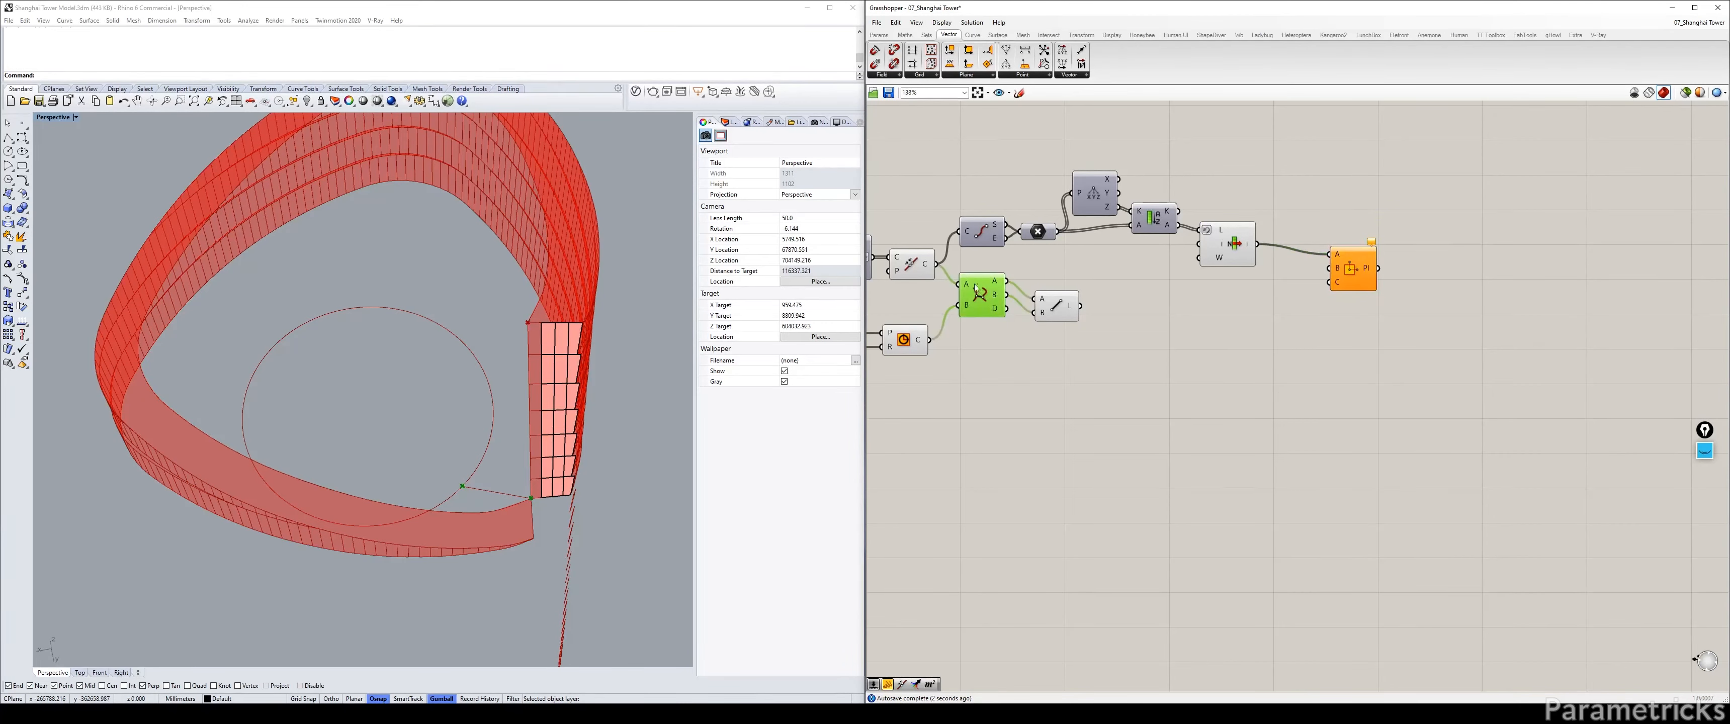
left_click(907, 265)
left_click_drag(1009, 285, 1327, 276)
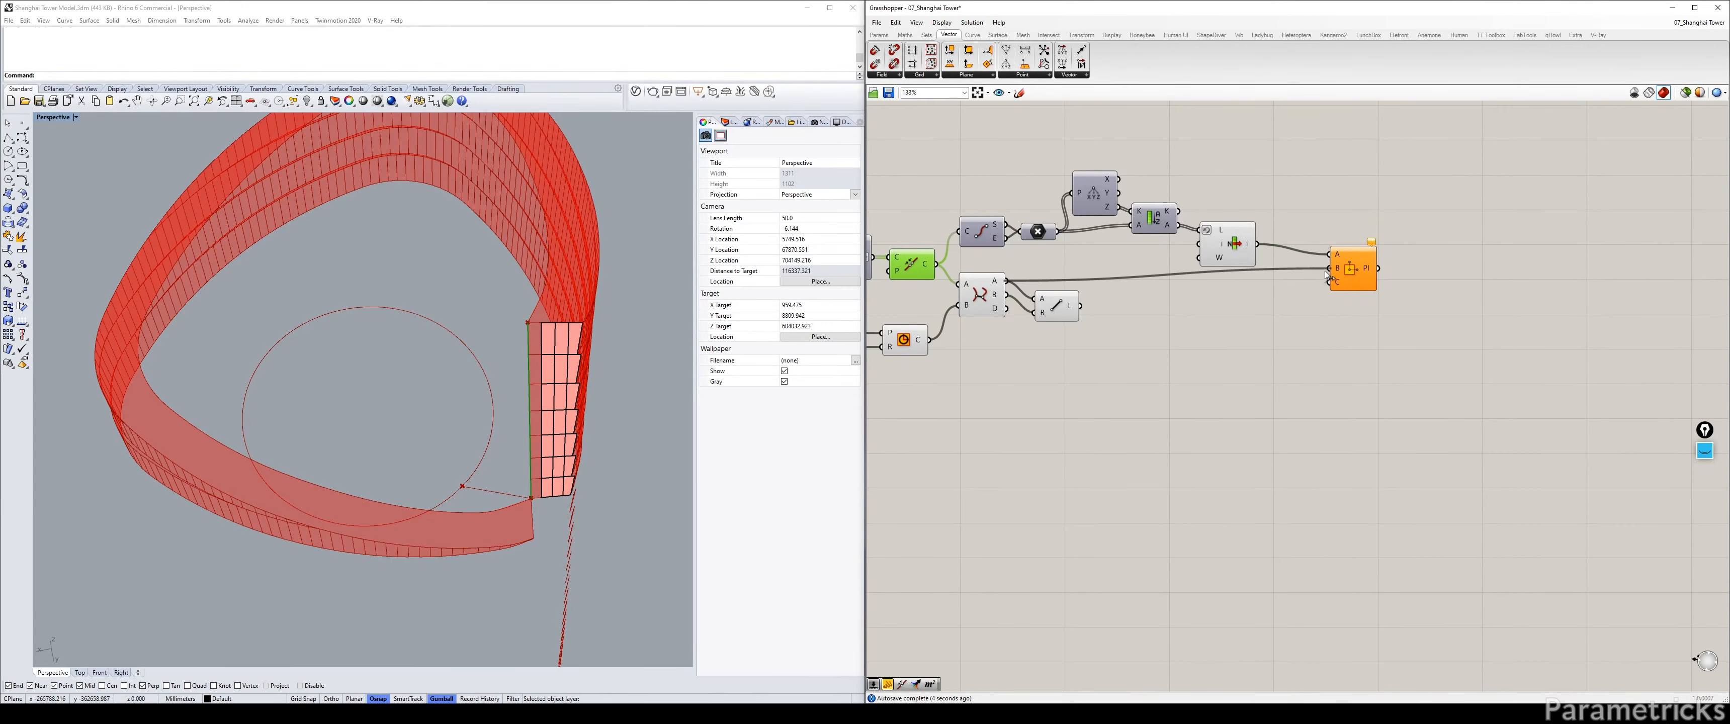
left_click_drag(1008, 296, 1329, 282)
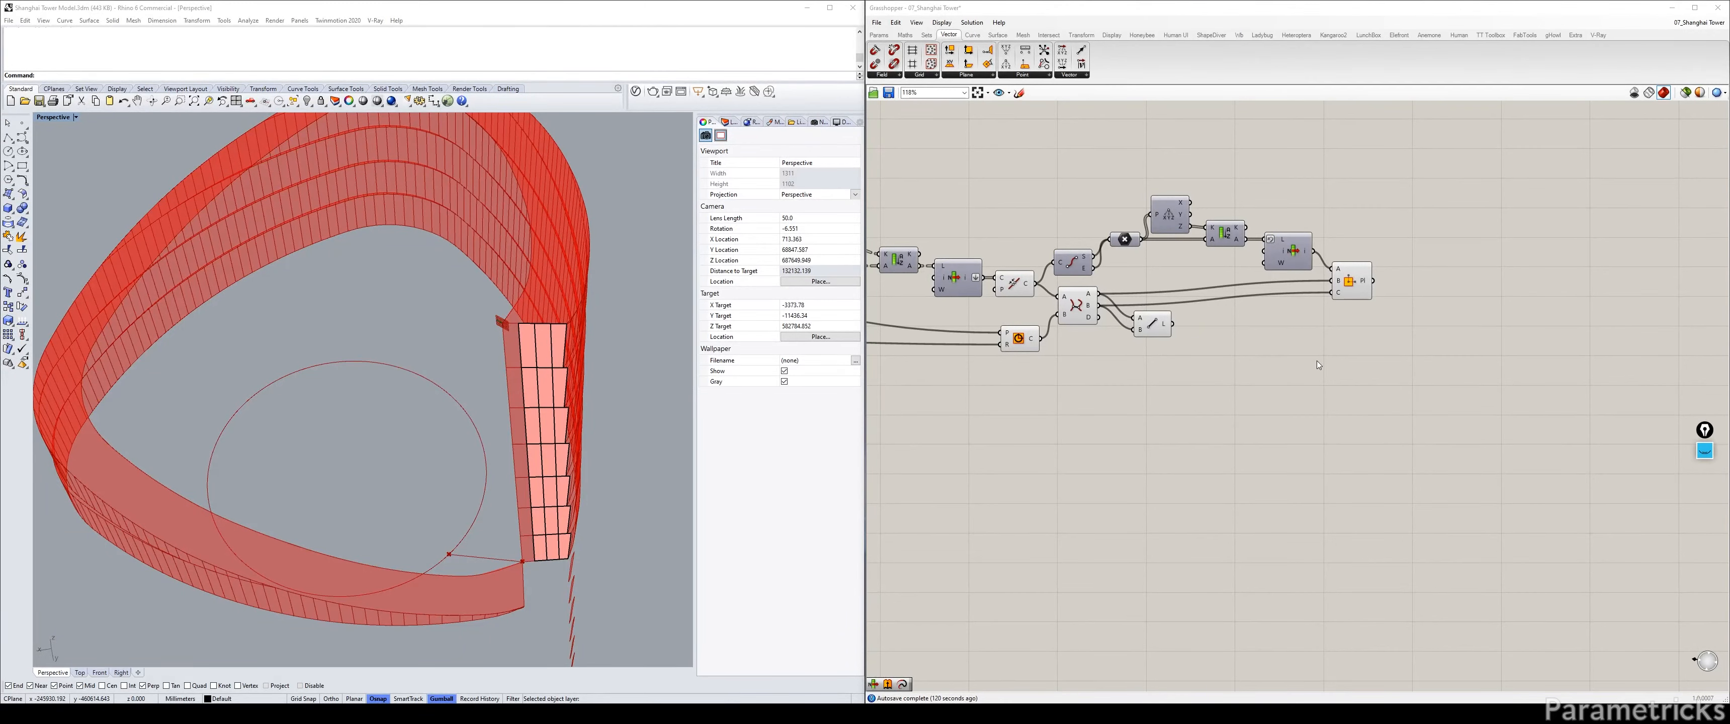
Add a Deconstruct Plane component fed by the Plane 3Pt output.
left_click(1316, 361)
left_click(1337, 277)
right_click_drag(1265, 347, 1204, 383)
double_click(1301, 396)
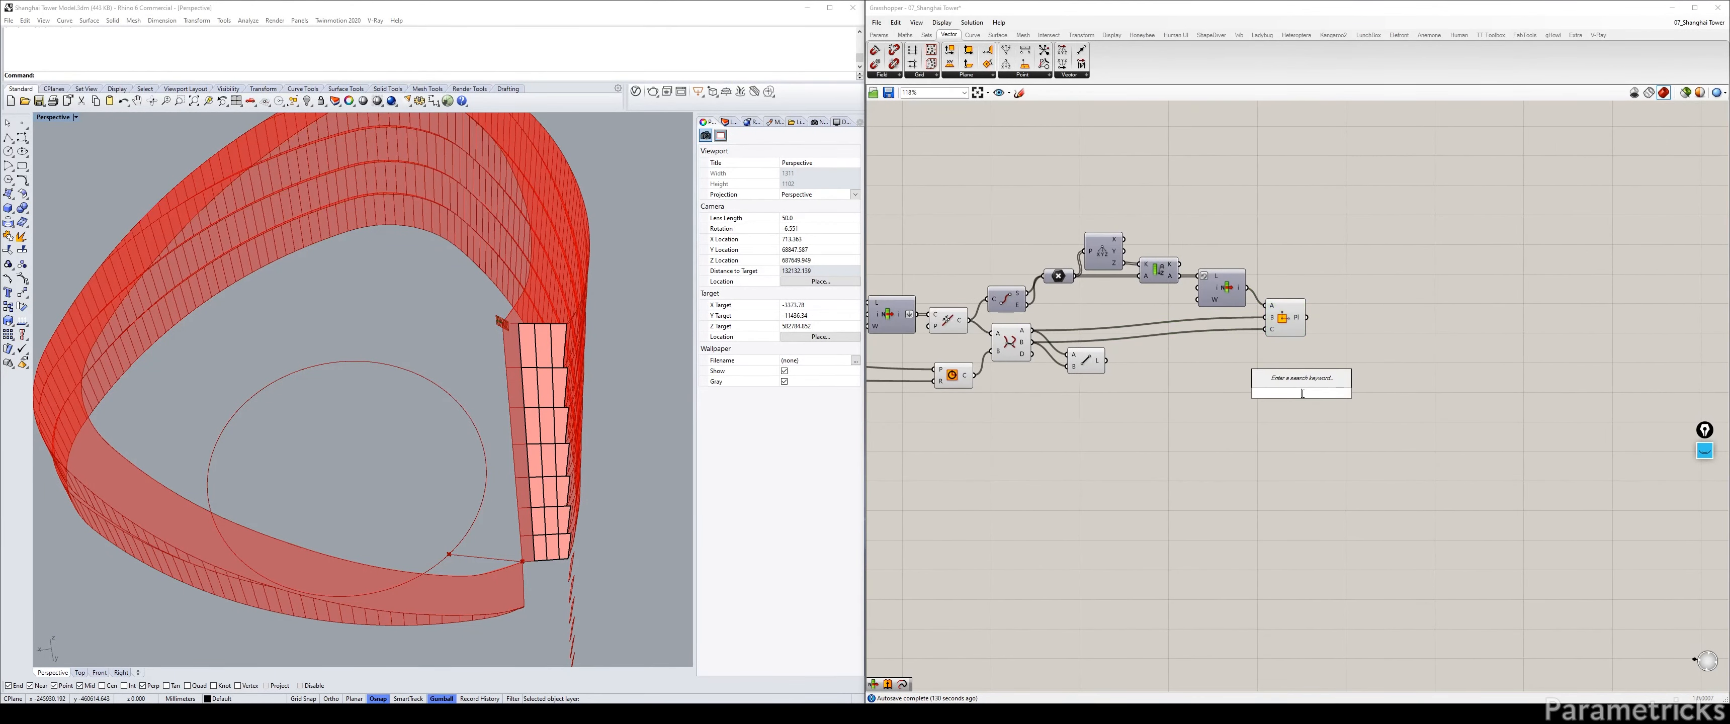
type("deocn plane")
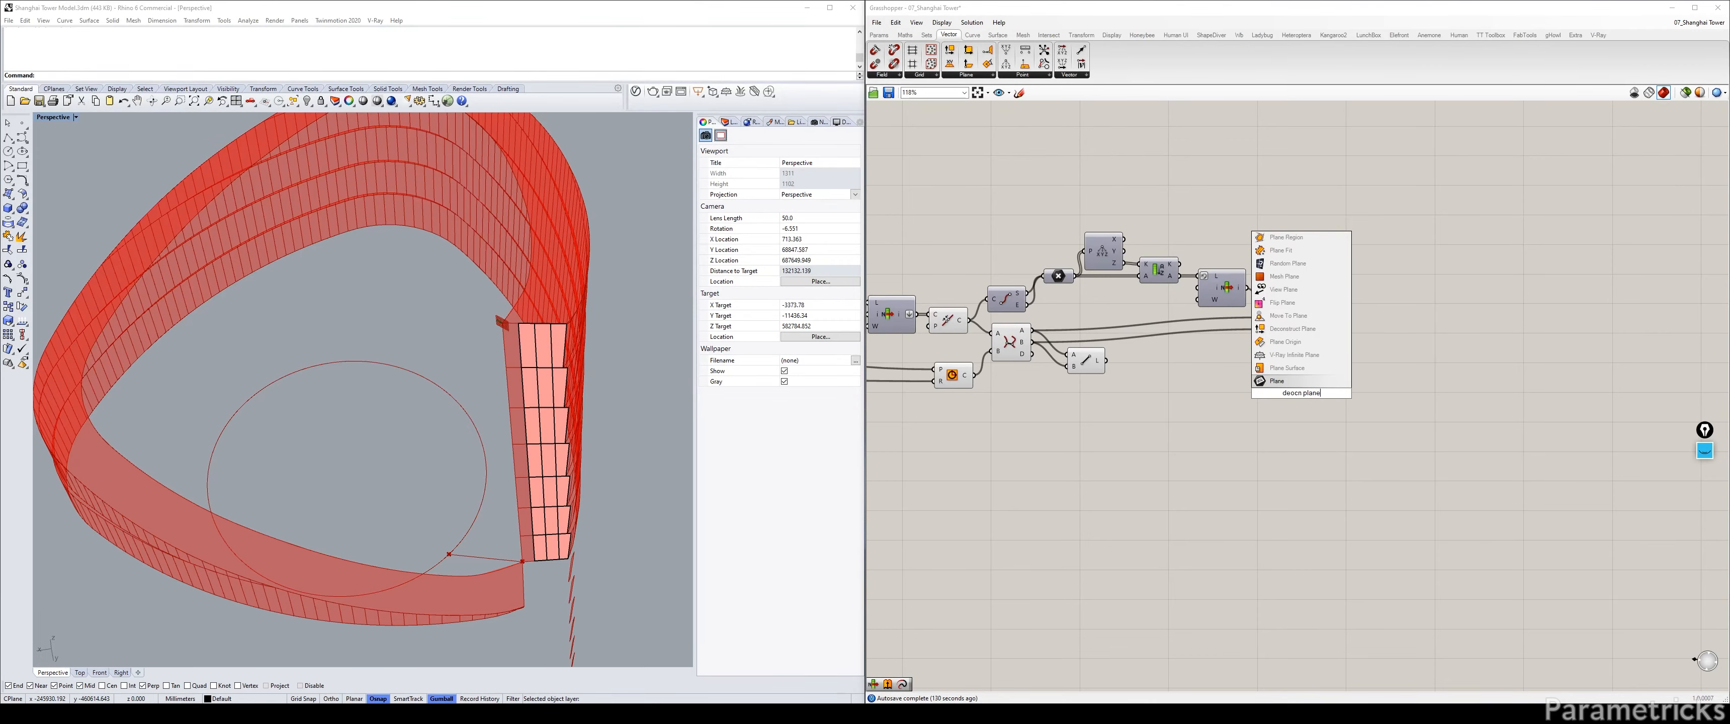
key("Up")
key("Up")
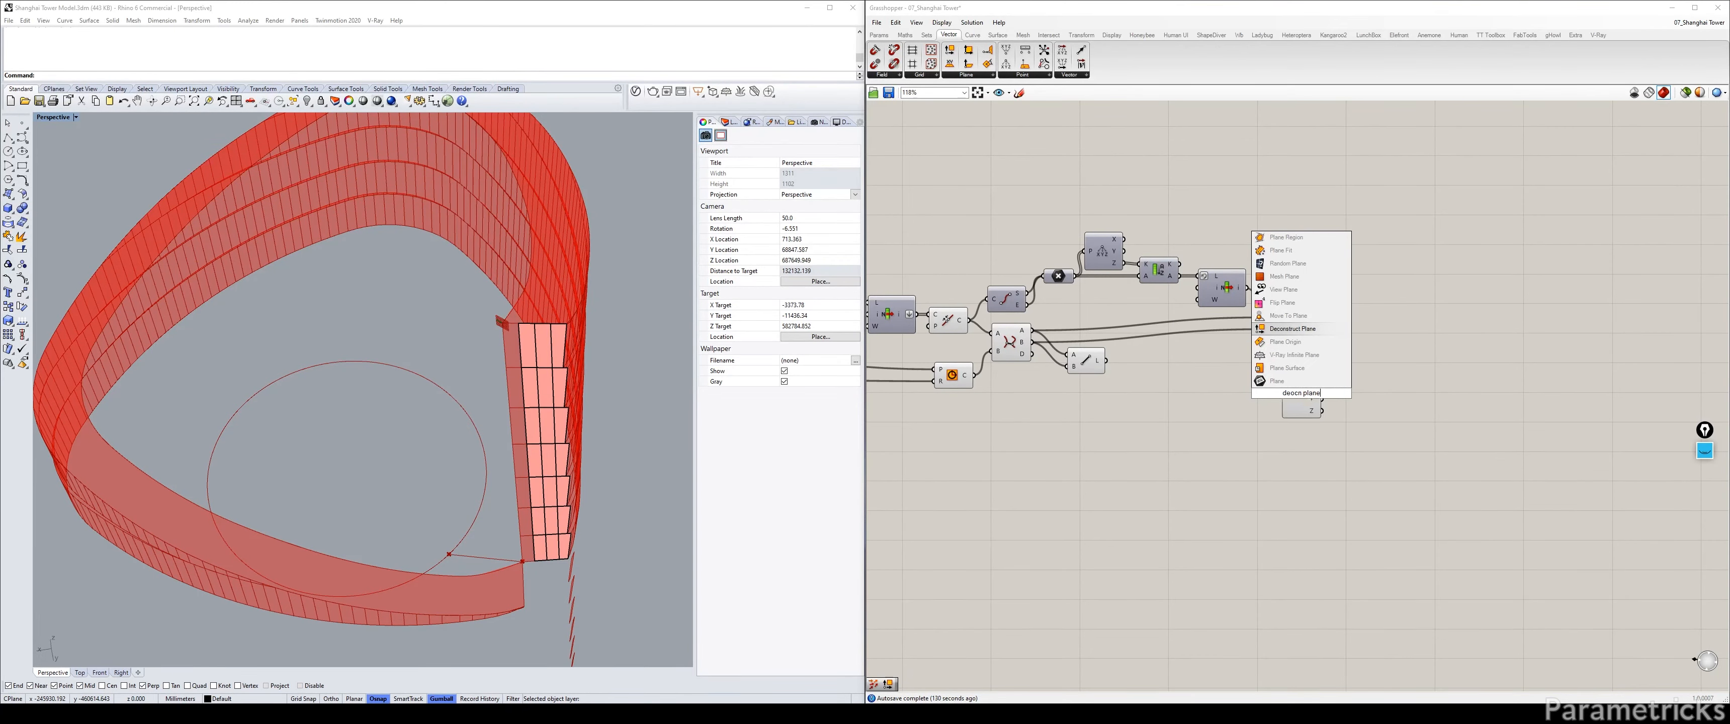
key("Return")
scroll(1316, 305, "up", 3)
left_click_drag(1284, 334, 1336, 330)
right_click_drag(1458, 347, 1372, 342)
Add a Line SDL component starting at the List Item point and directed along Deconstruct Plane's Y axis.
double_click(1388, 316)
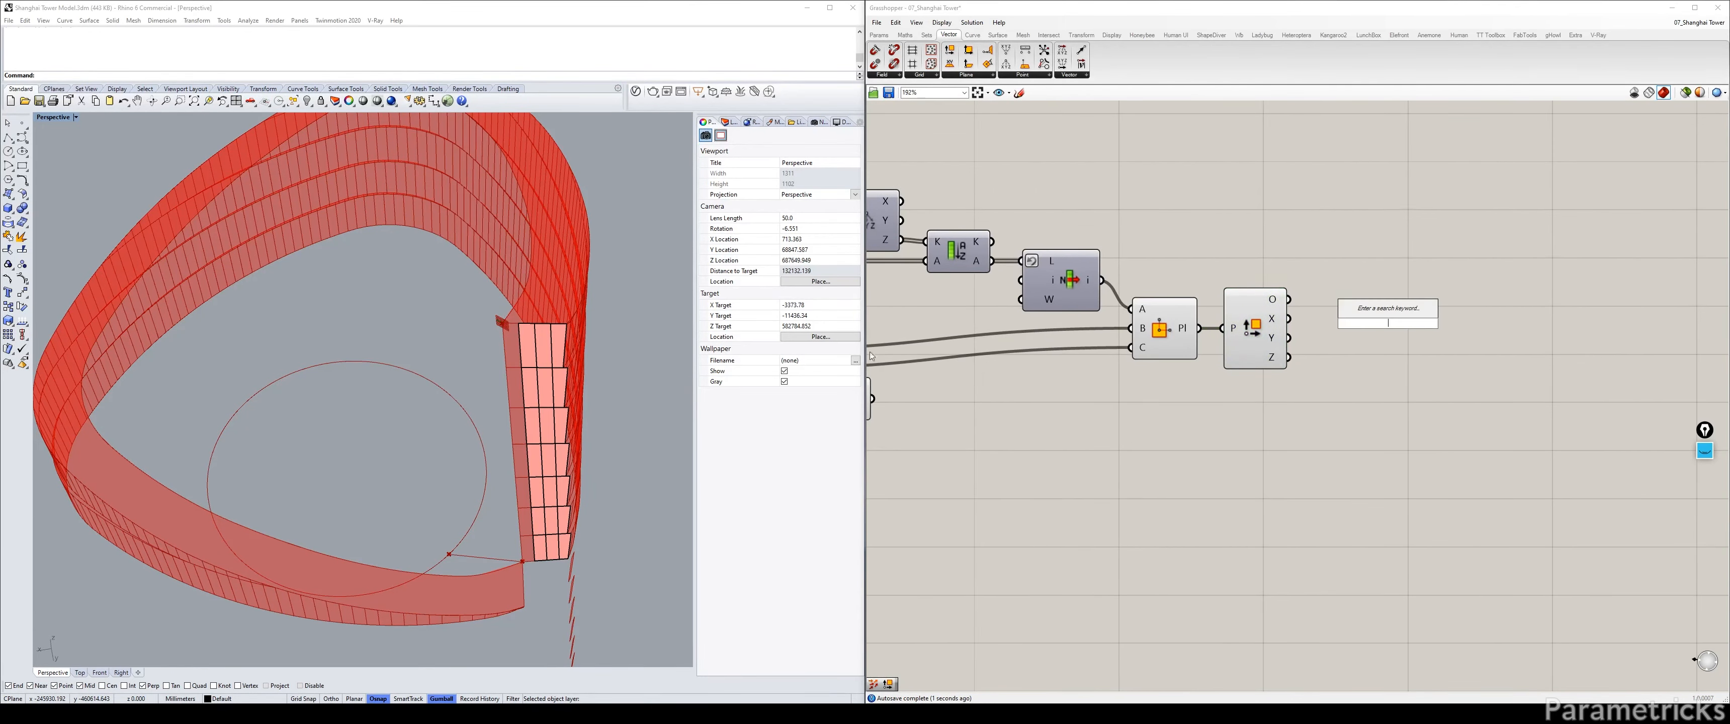
double_click(1367, 454)
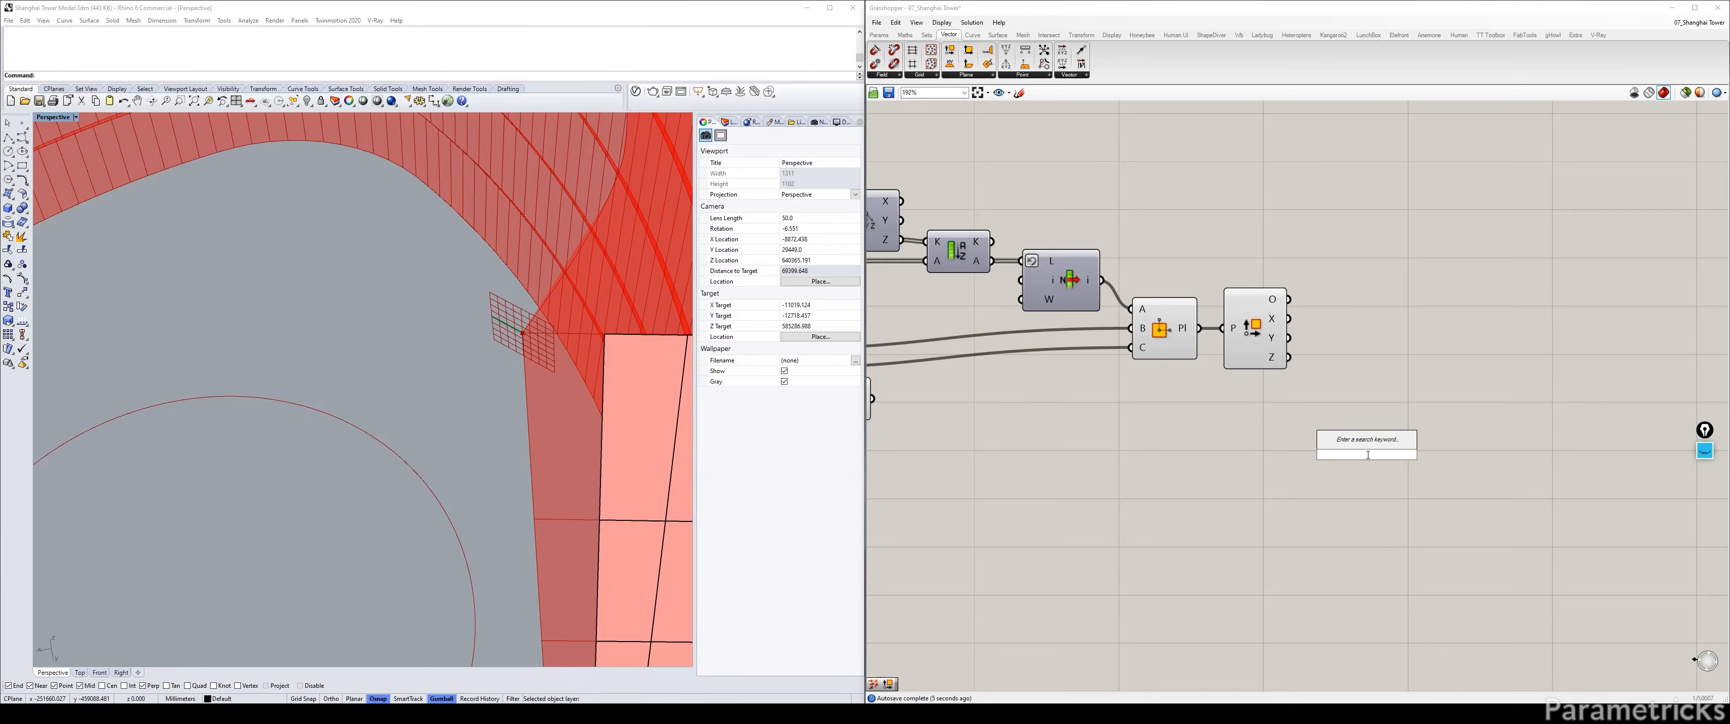
type("sdl")
key("Return")
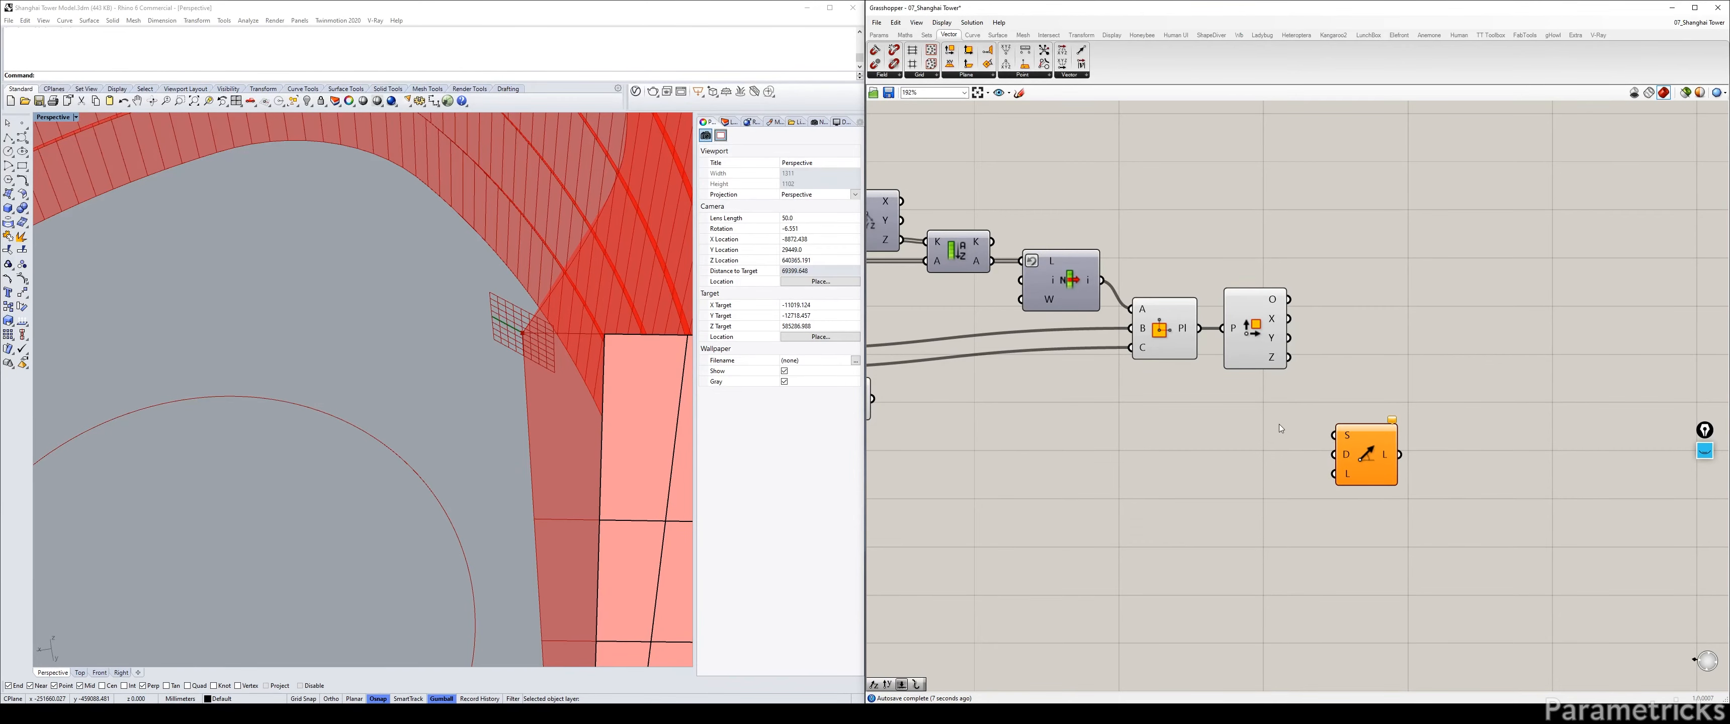
left_click(1096, 282)
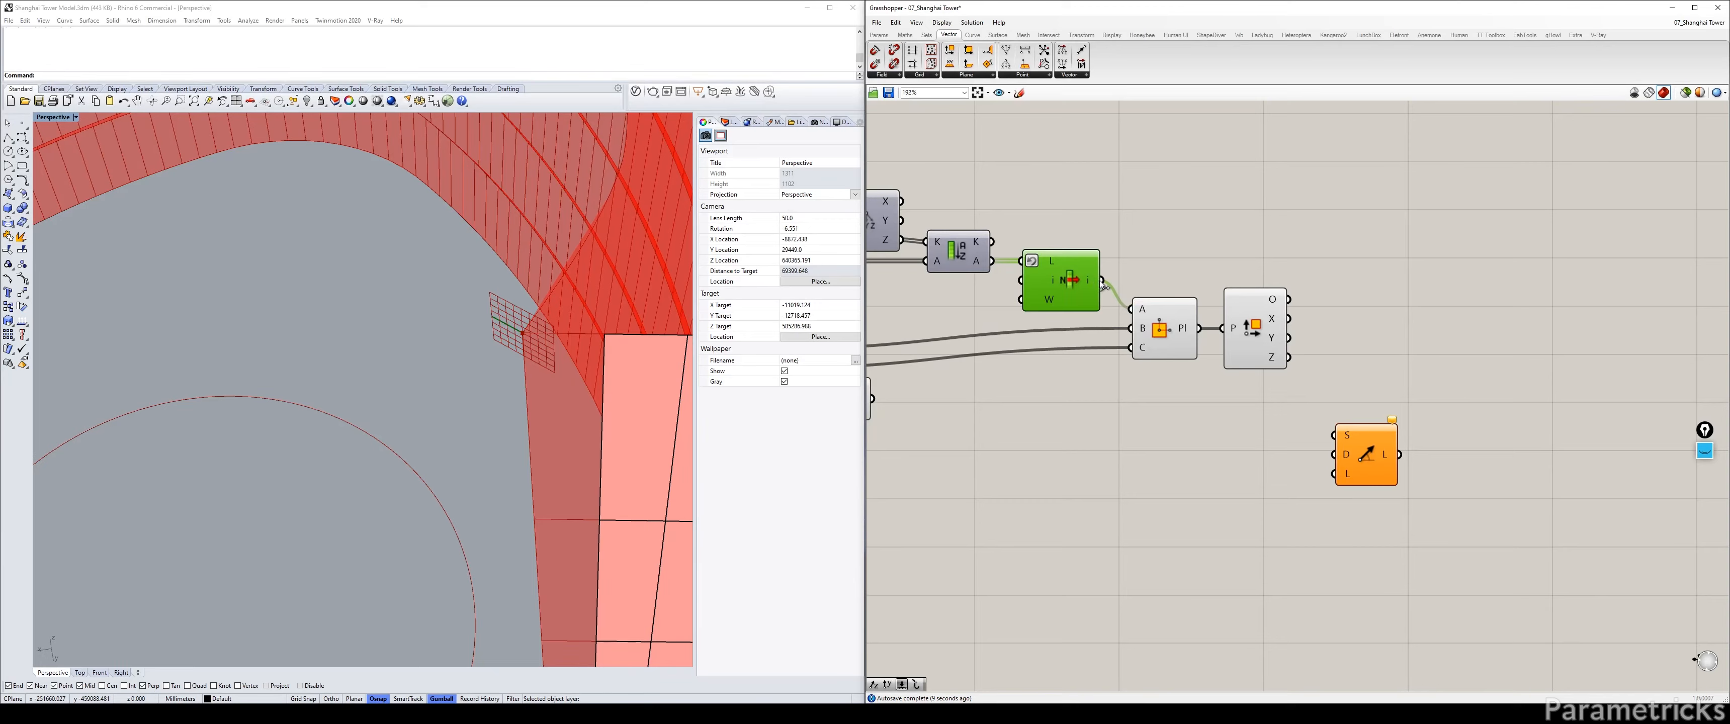
left_click_drag(1101, 281, 1424, 286)
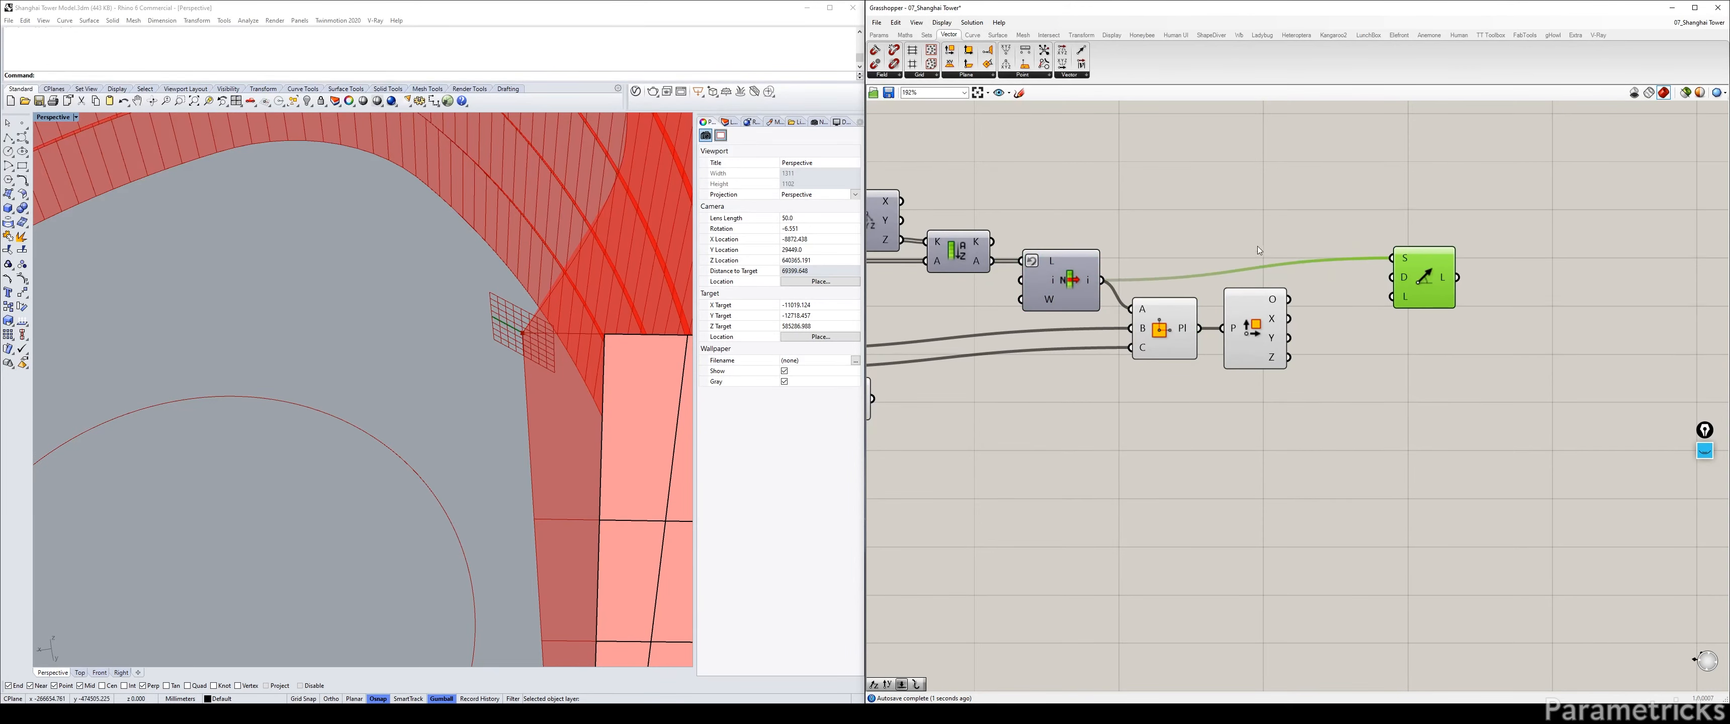
left_click_drag(1290, 338, 1391, 277)
Add a number slider ranging from 1000 to 3000 and connect it to Line SDL's length input.
double_click(1275, 399)
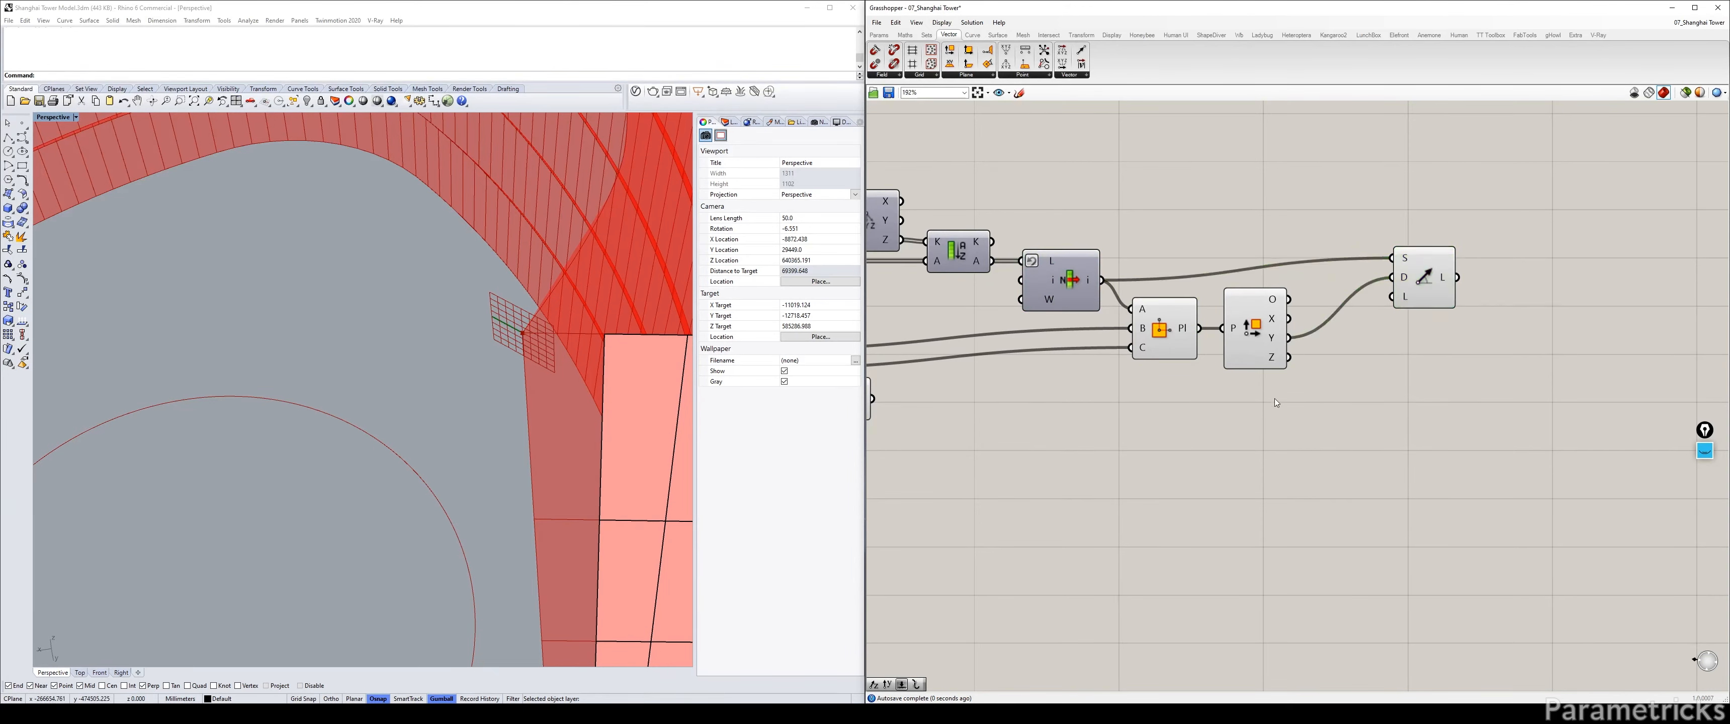
type("1000<3000")
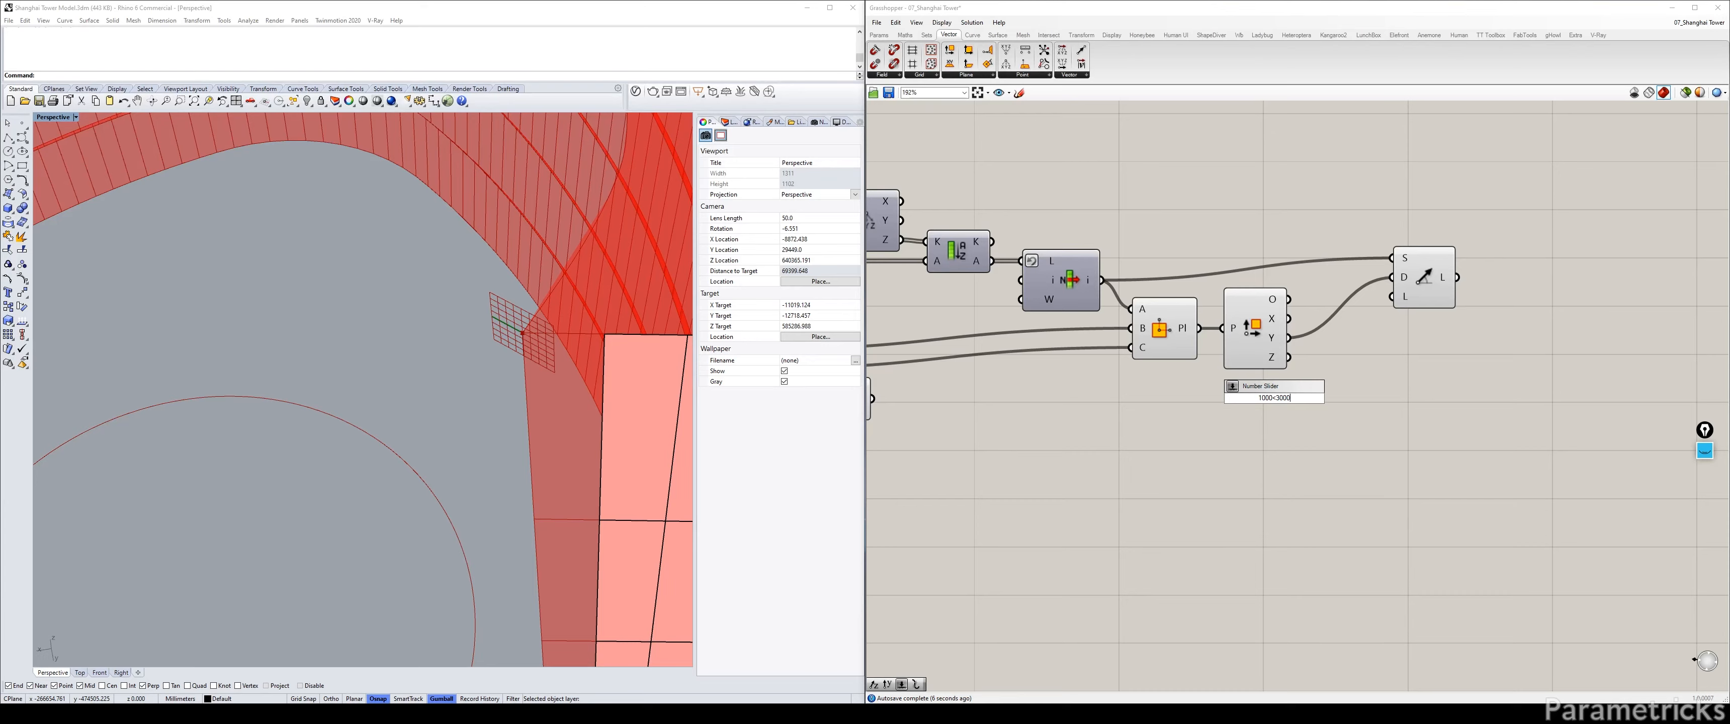
key("Return")
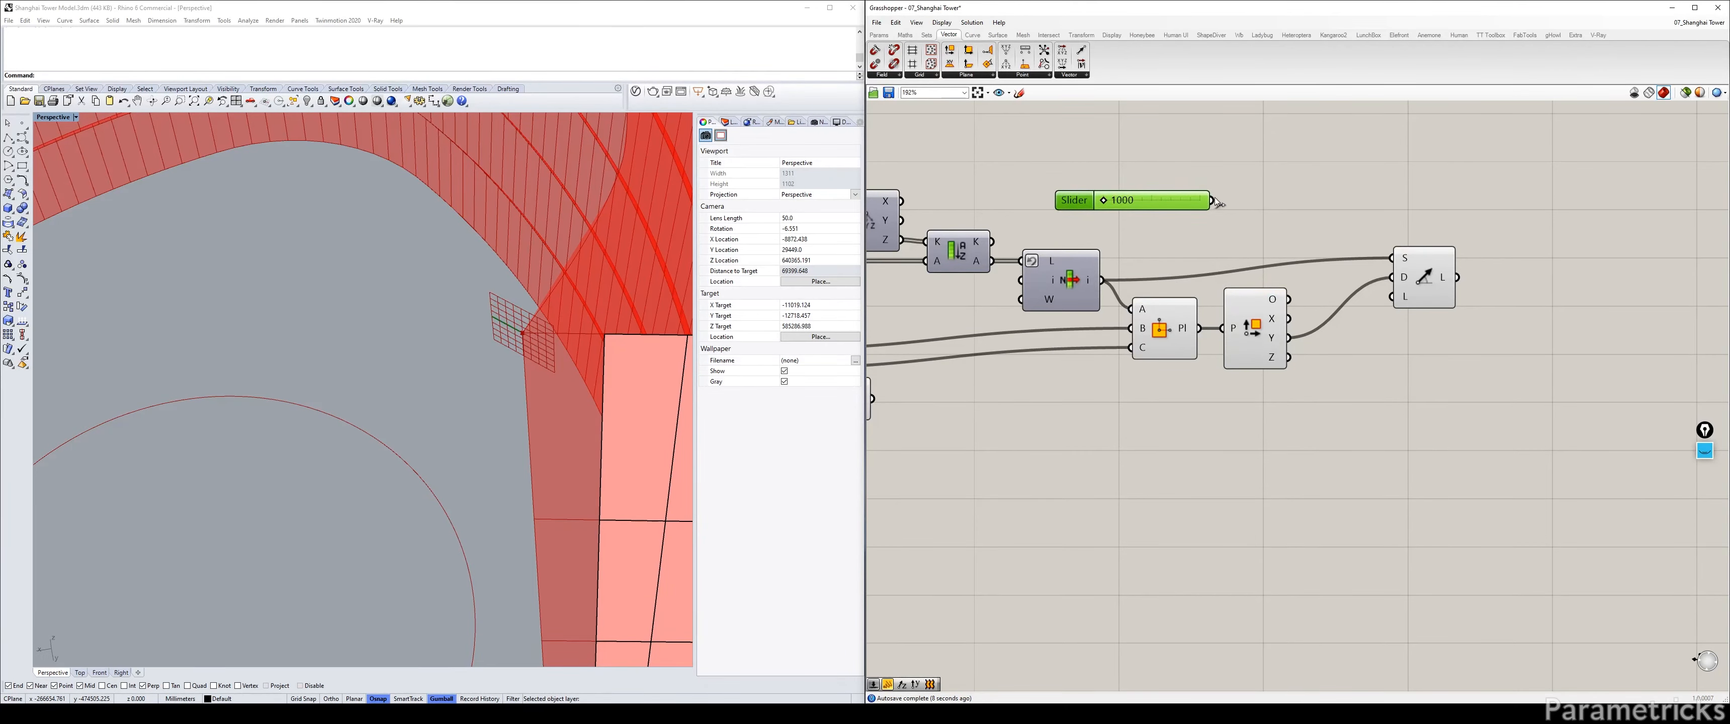
left_click_drag(1214, 201, 1392, 296)
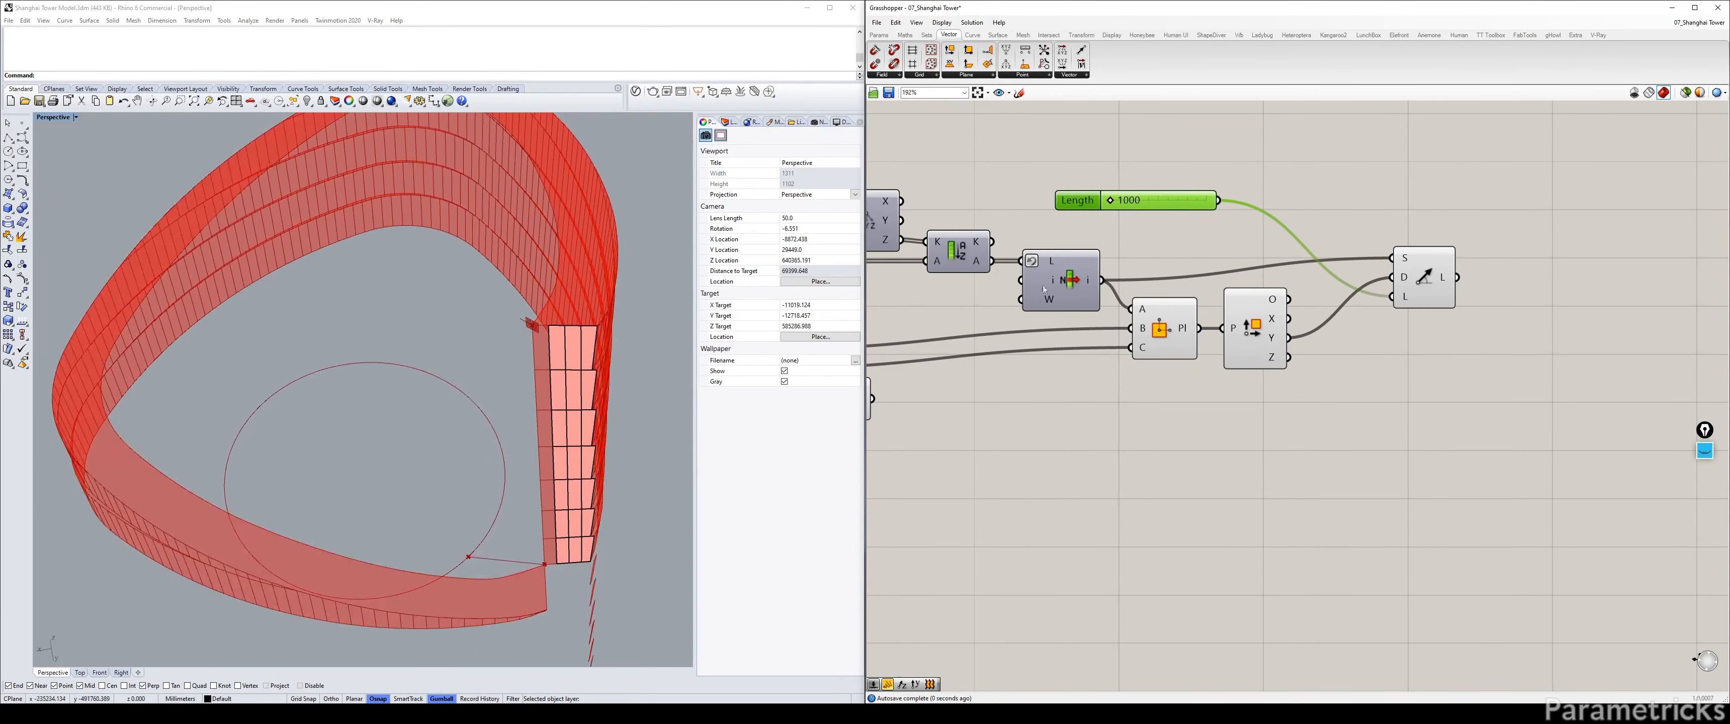
Hide the preview of Plane 3Pt and Deconstruct Plane, and set the Length slider to 3000.
left_click(1161, 336)
left_click(1267, 338)
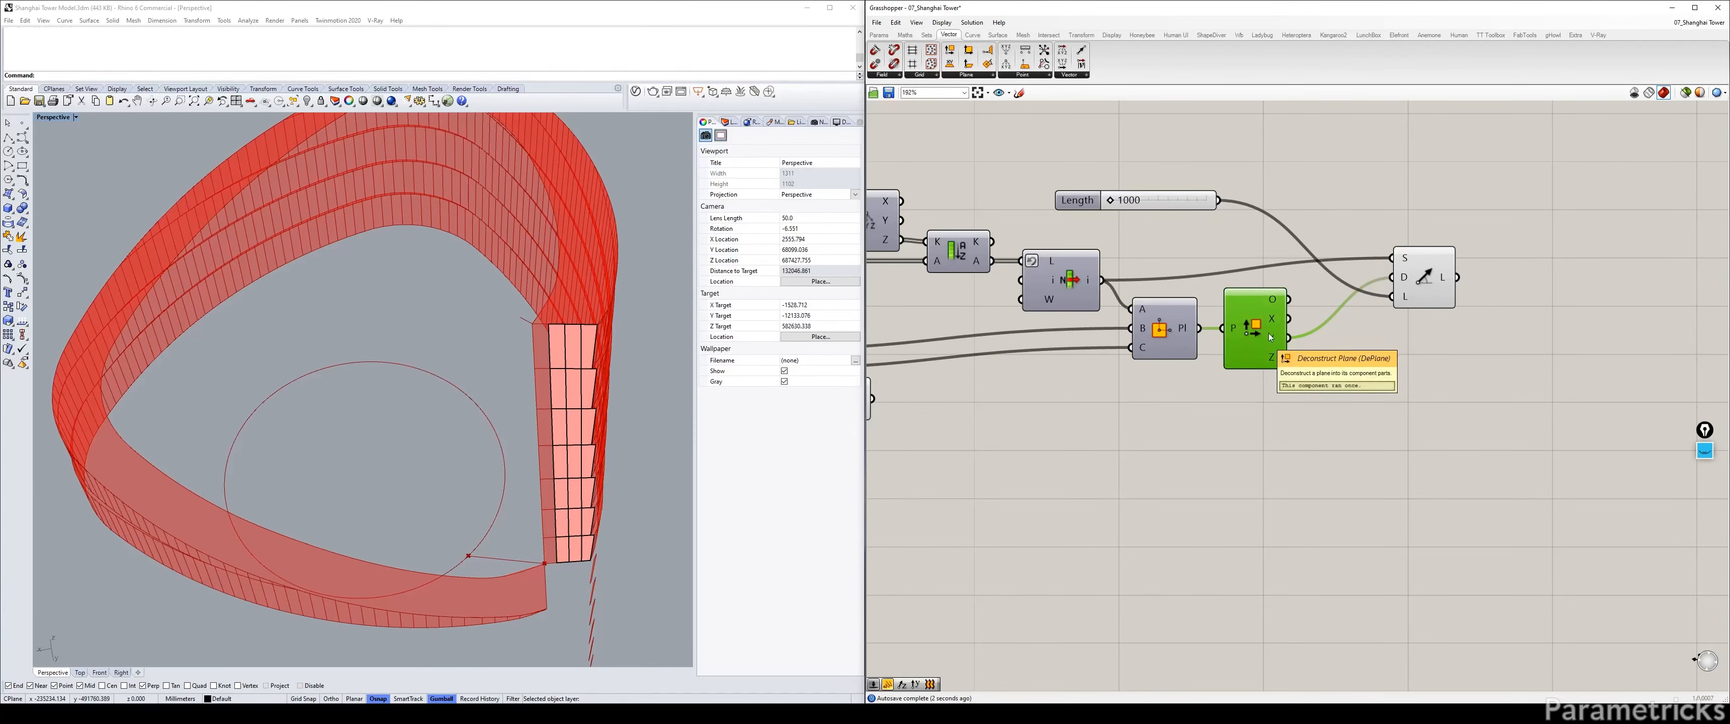
double_click(1307, 165)
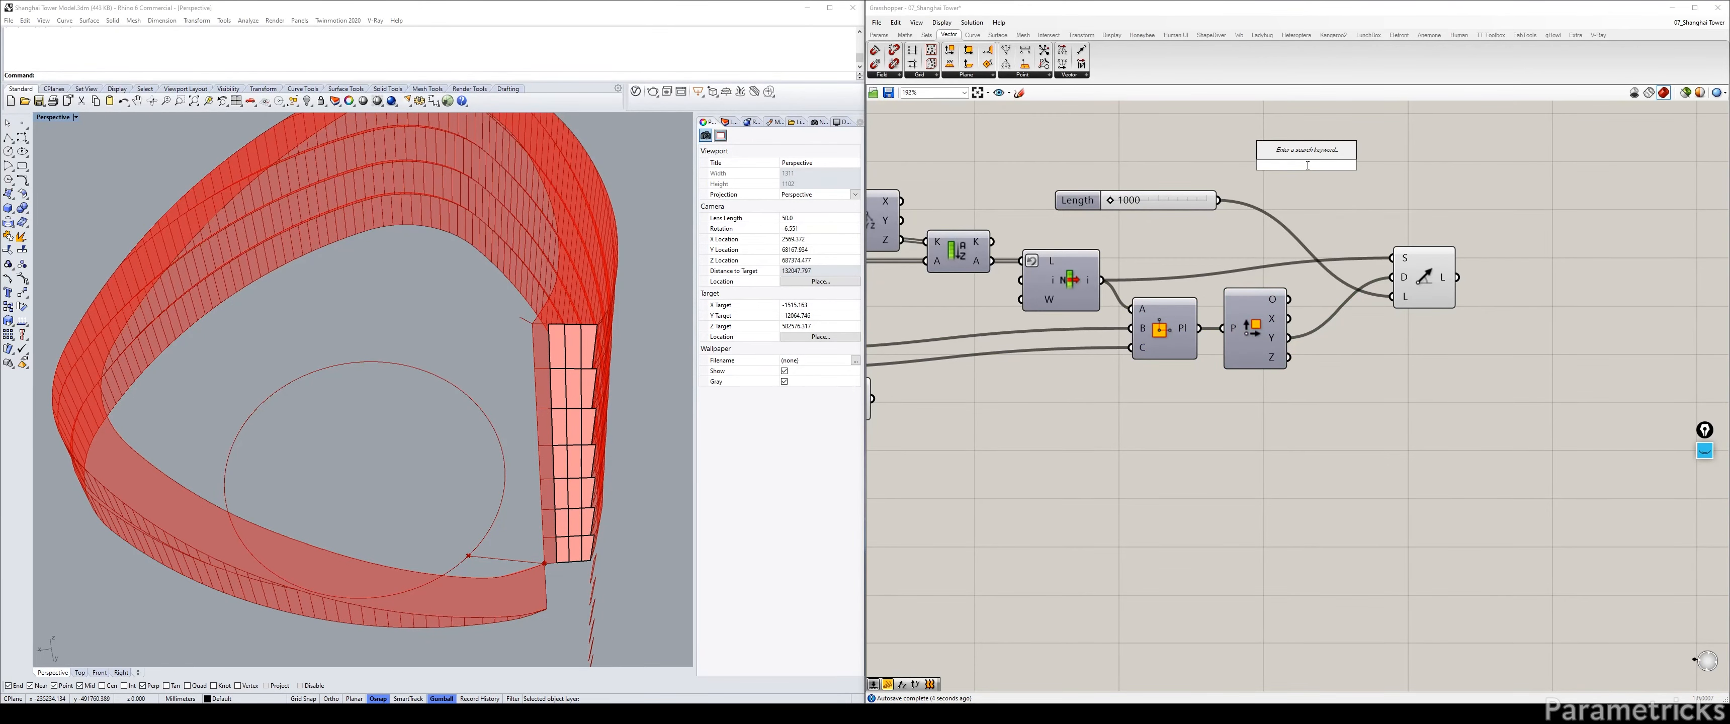
left_click_drag(1111, 201, 1229, 199)
right_click_drag(1368, 175, 1216, 177)
double_click(1254, 184)
type("load")
key("Return")
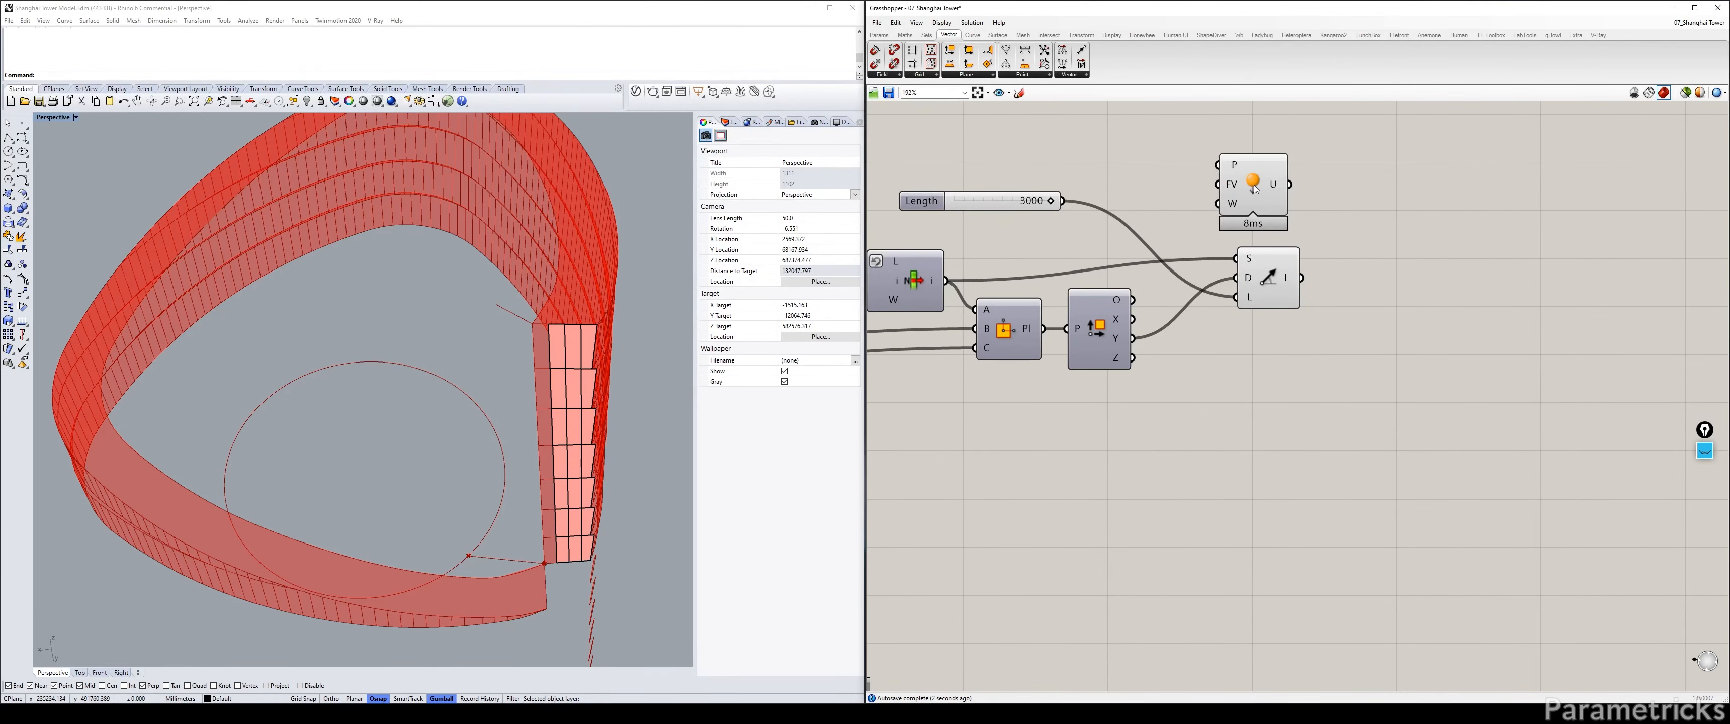
key("ctrl+z")
Add a Loft component fed by the Line SDL output and simplify its curve input.
double_click(1254, 185)
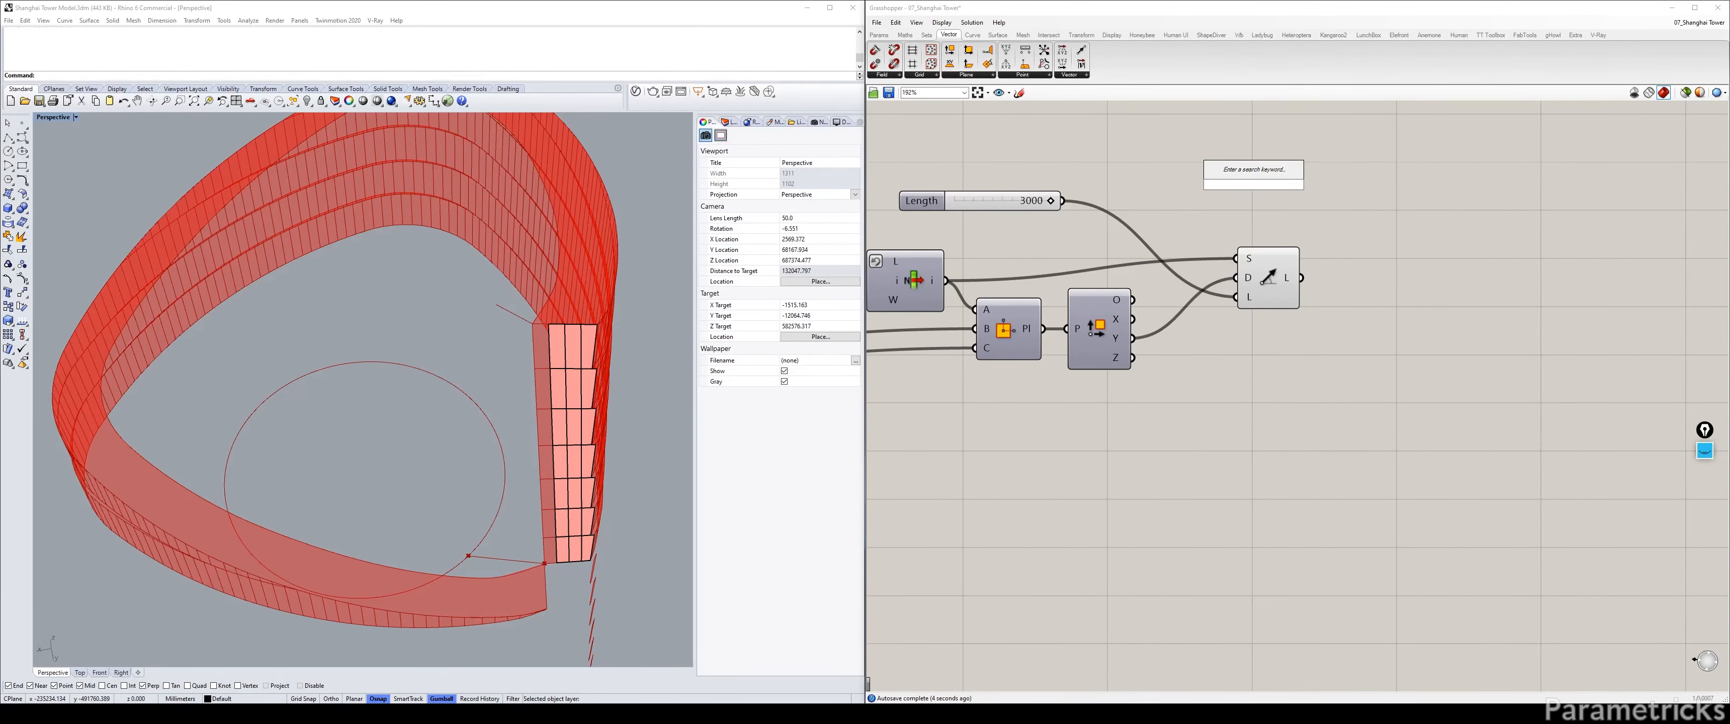
type("loft")
key("Return")
left_click_drag(1249, 193, 1338, 246)
left_click_drag(1366, 256, 1388, 300)
right_click(1366, 287)
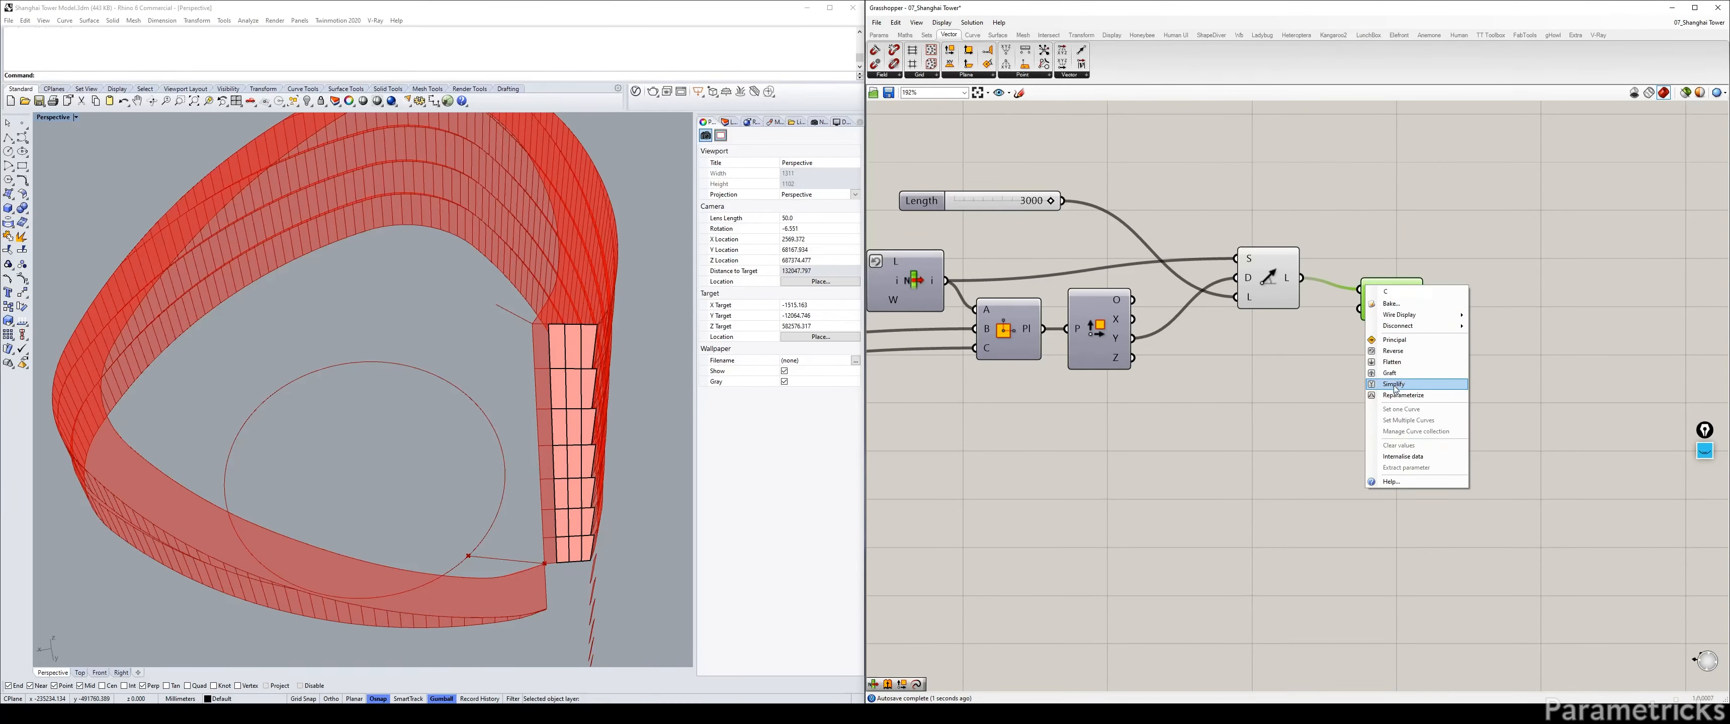
left_click(1395, 384)
scroll(1395, 362, "down", 3)
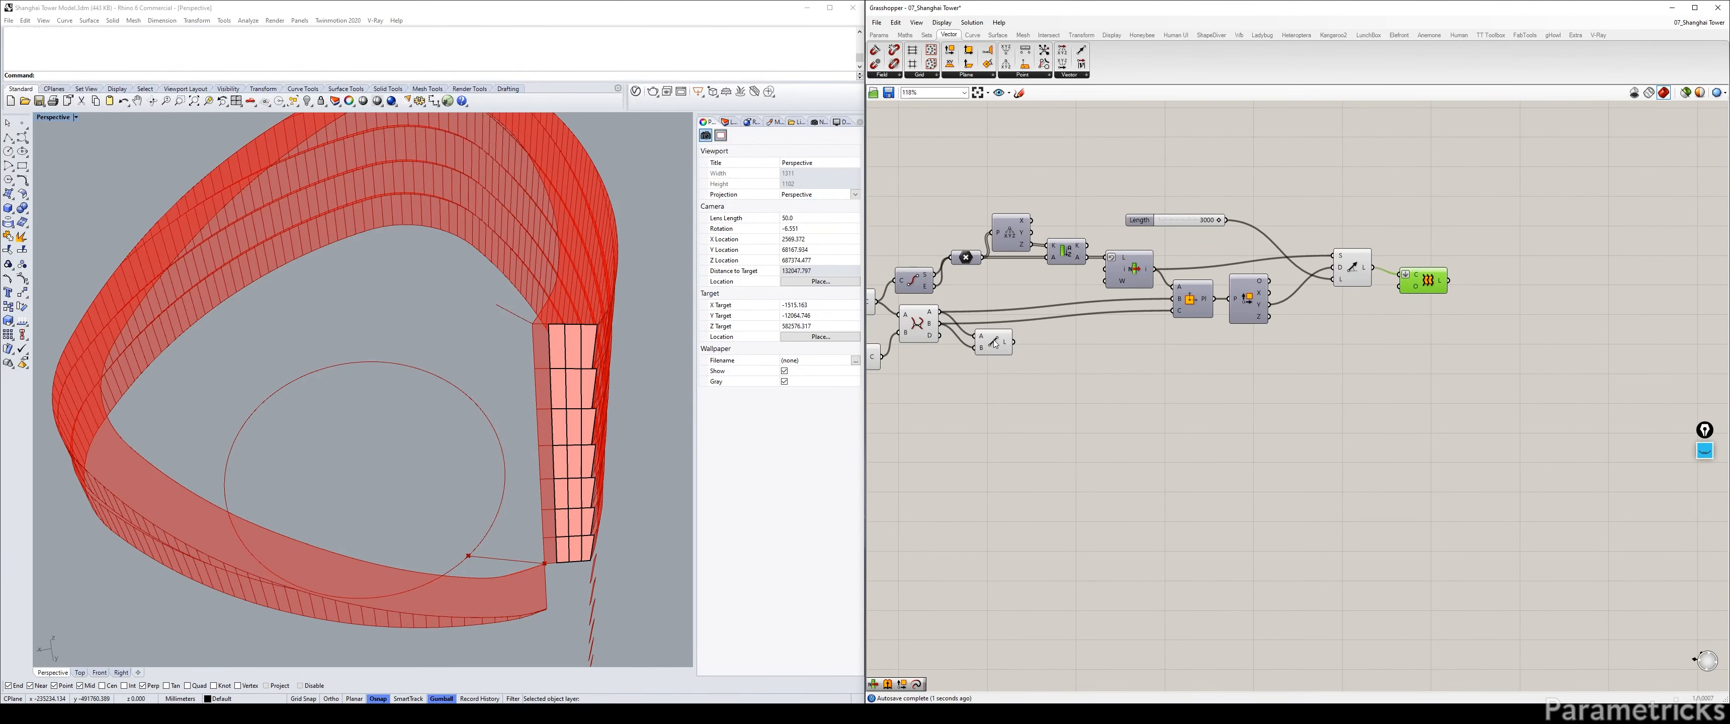
Connect the Line between the Curve Proximity points as a second curve of the Loft, and place the Loft slightly lower.
left_click(995, 342)
left_click_drag(1013, 342, 1403, 278, "shift")
right_click_drag(1406, 310, 1216, 323)
left_click_drag(1236, 294, 1247, 326)
right_click_drag(1107, 345, 1275, 326)
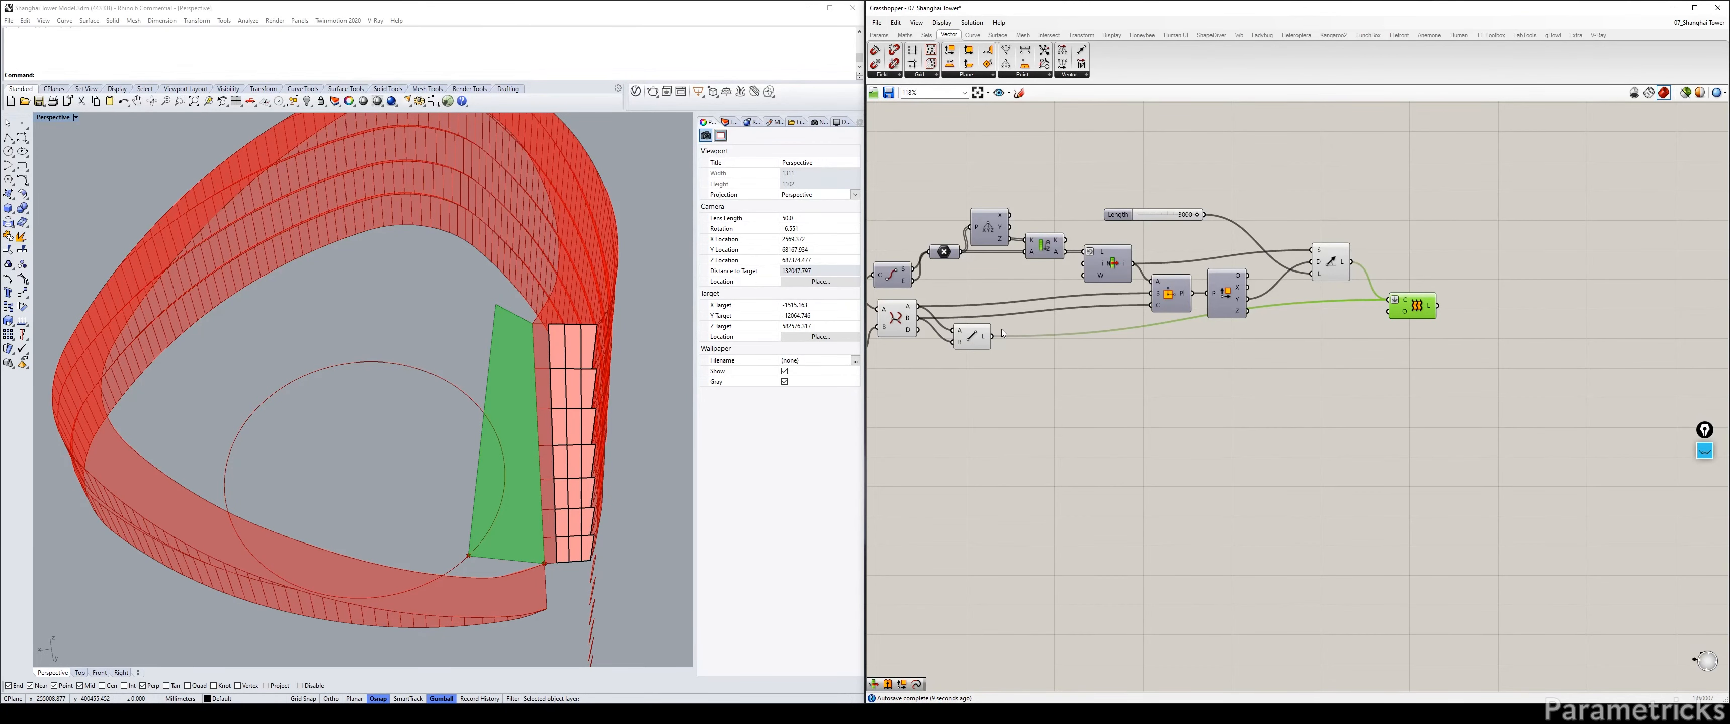
Move the Line component slightly farther away from Curve Proximity.
right_click_drag(980, 338, 1155, 323)
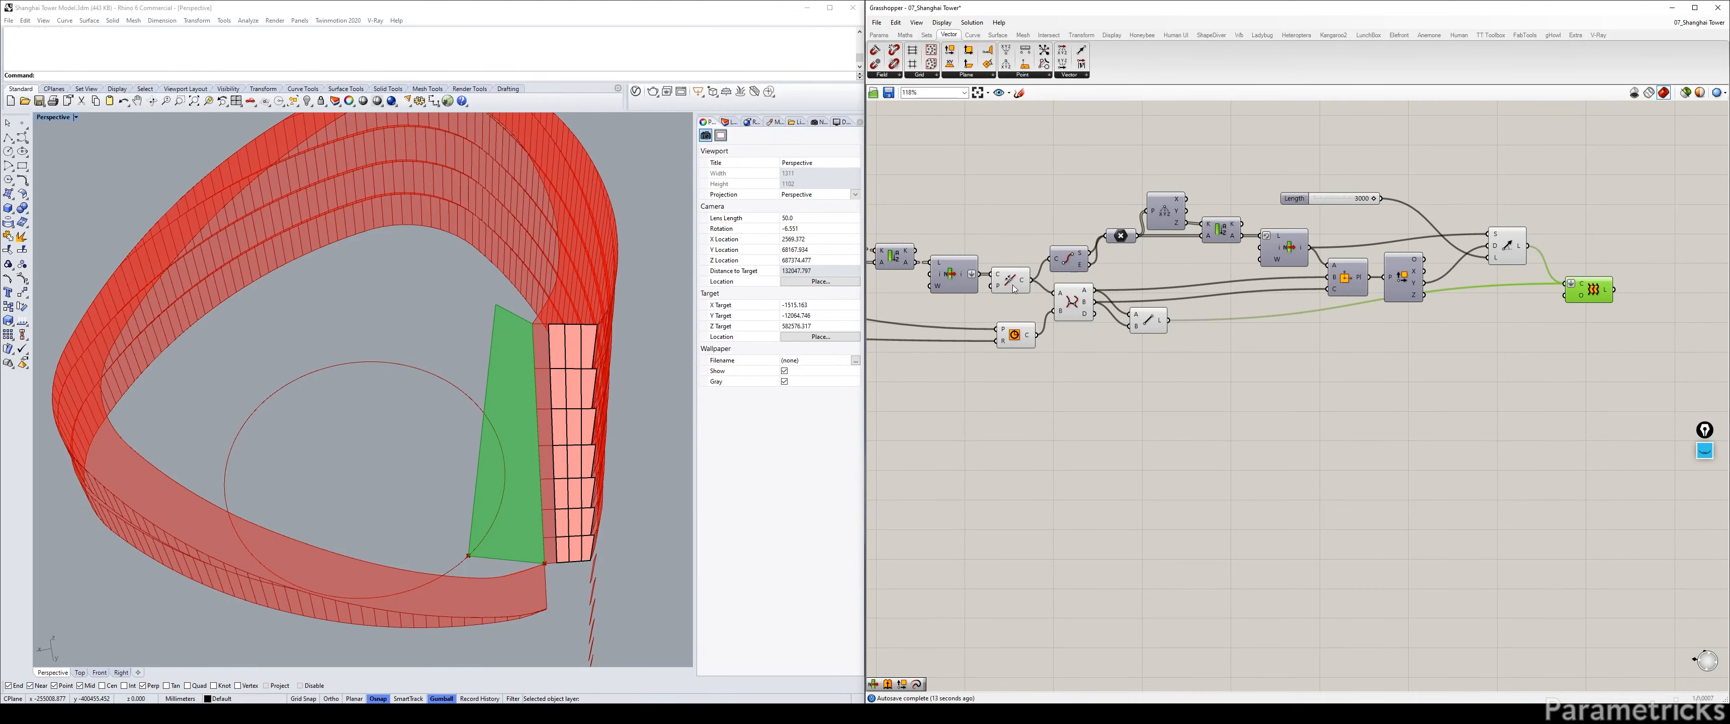
right_click_drag(1013, 289, 921, 293)
left_click(973, 310)
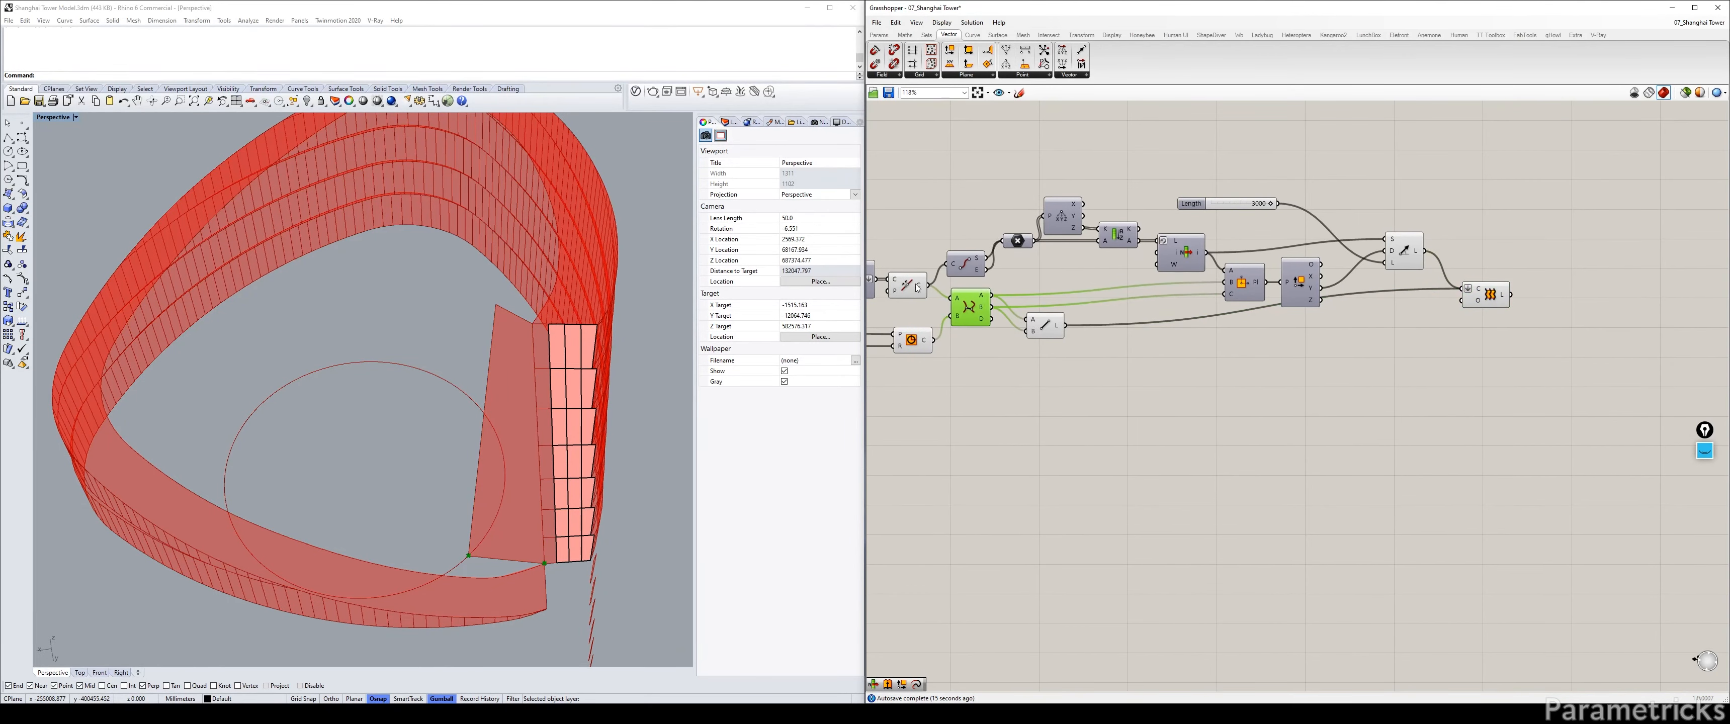
left_click_drag(1040, 321, 1079, 315)
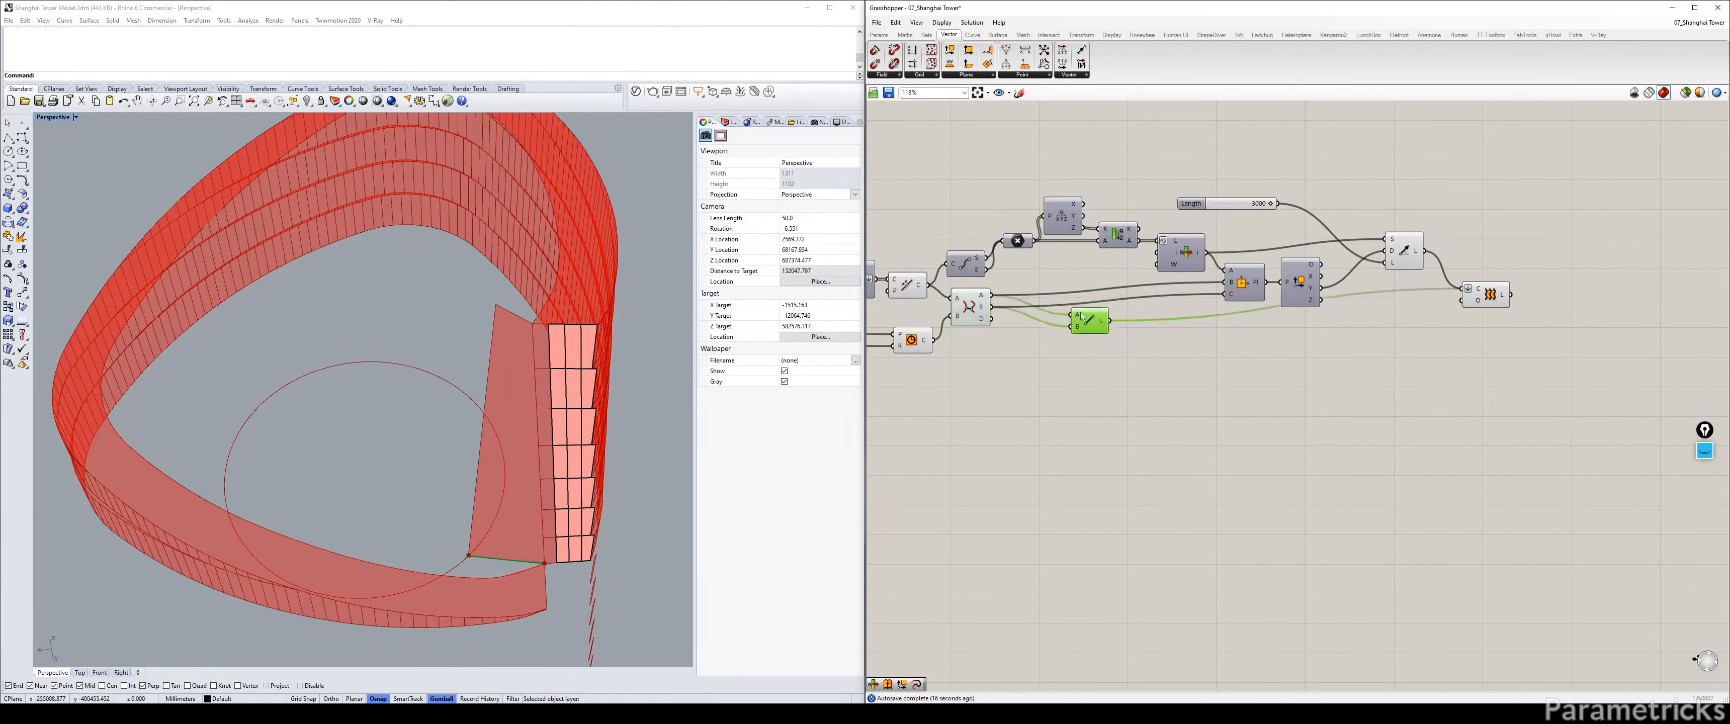
Hide the preview of Join Curves, Curve Proximity, Line and Line SDL while leaving the Loft previewed.
left_click(911, 290)
left_click(969, 307)
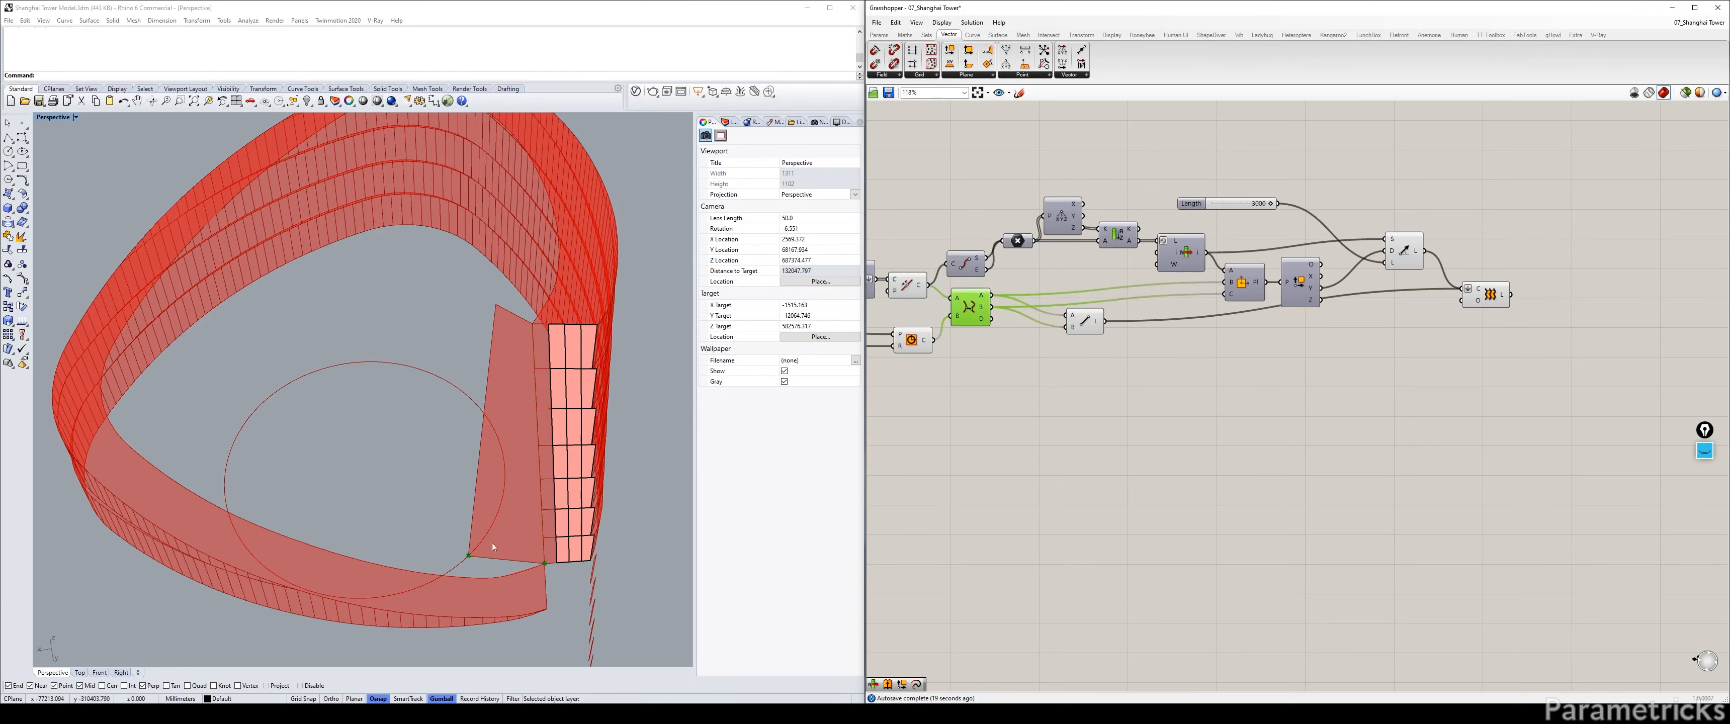
left_click(1404, 255)
left_click(1200, 255)
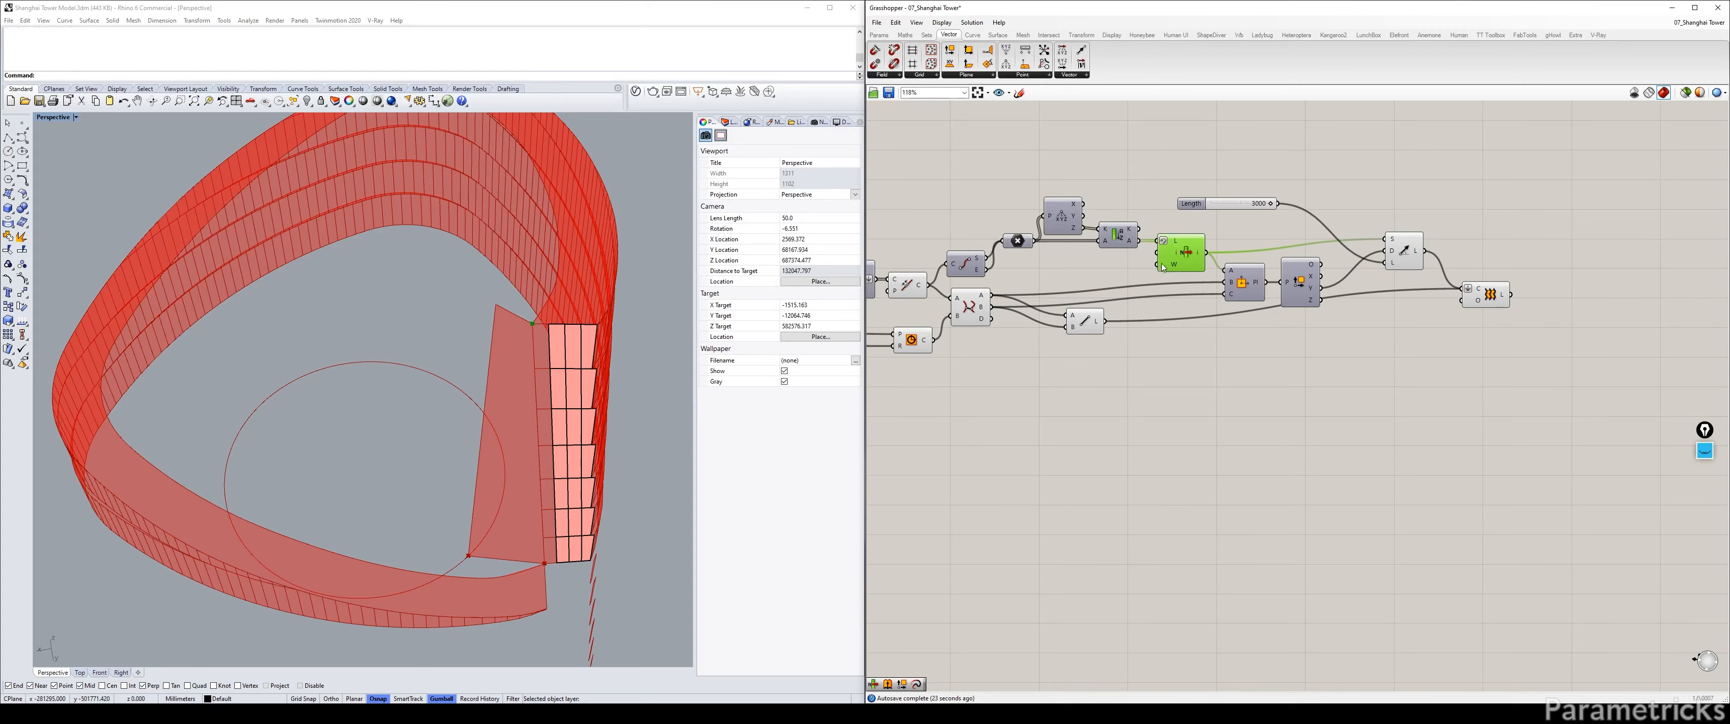
left_click(914, 288)
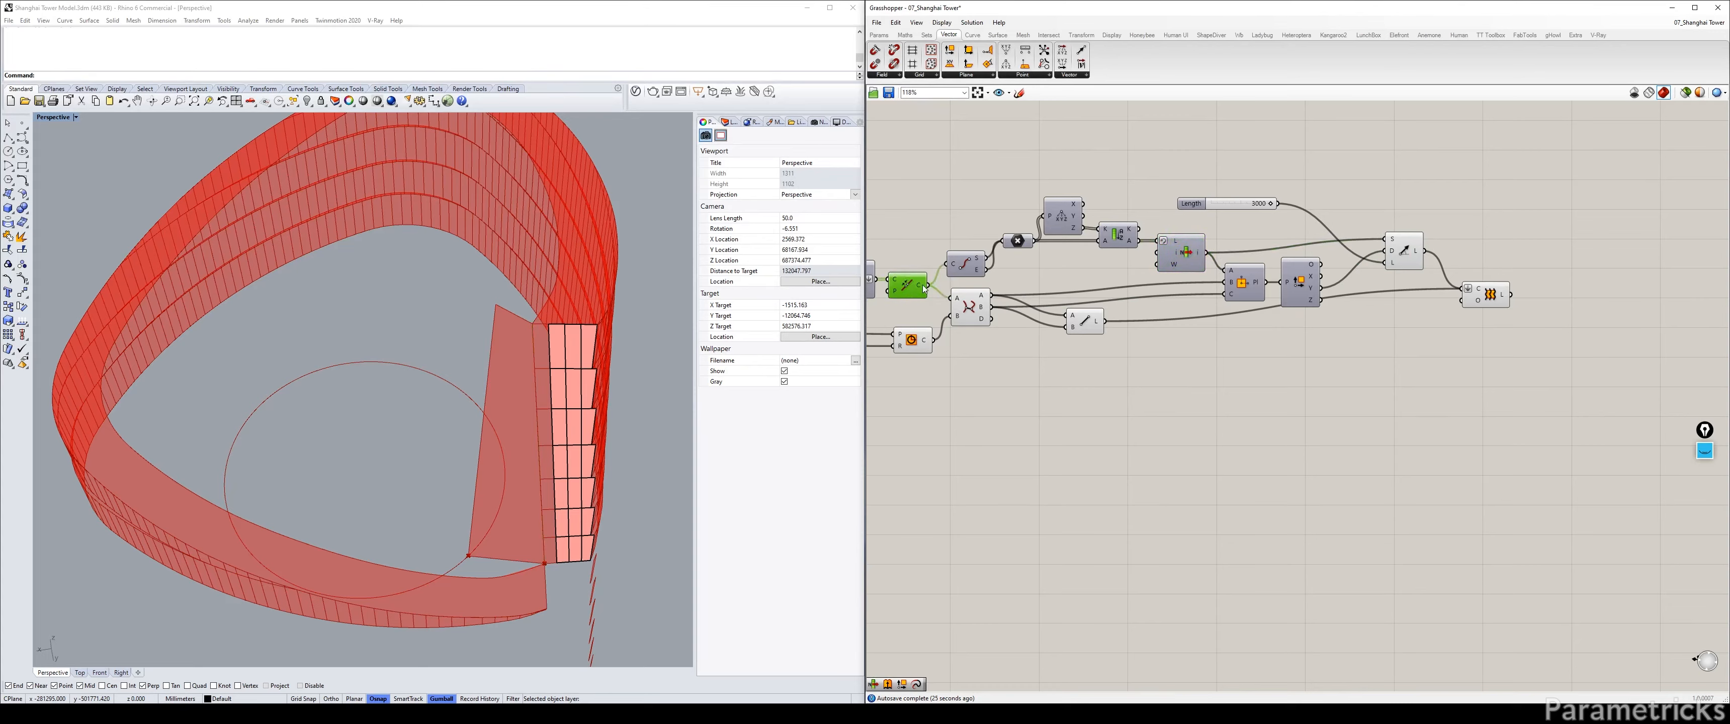
left_click(971, 304)
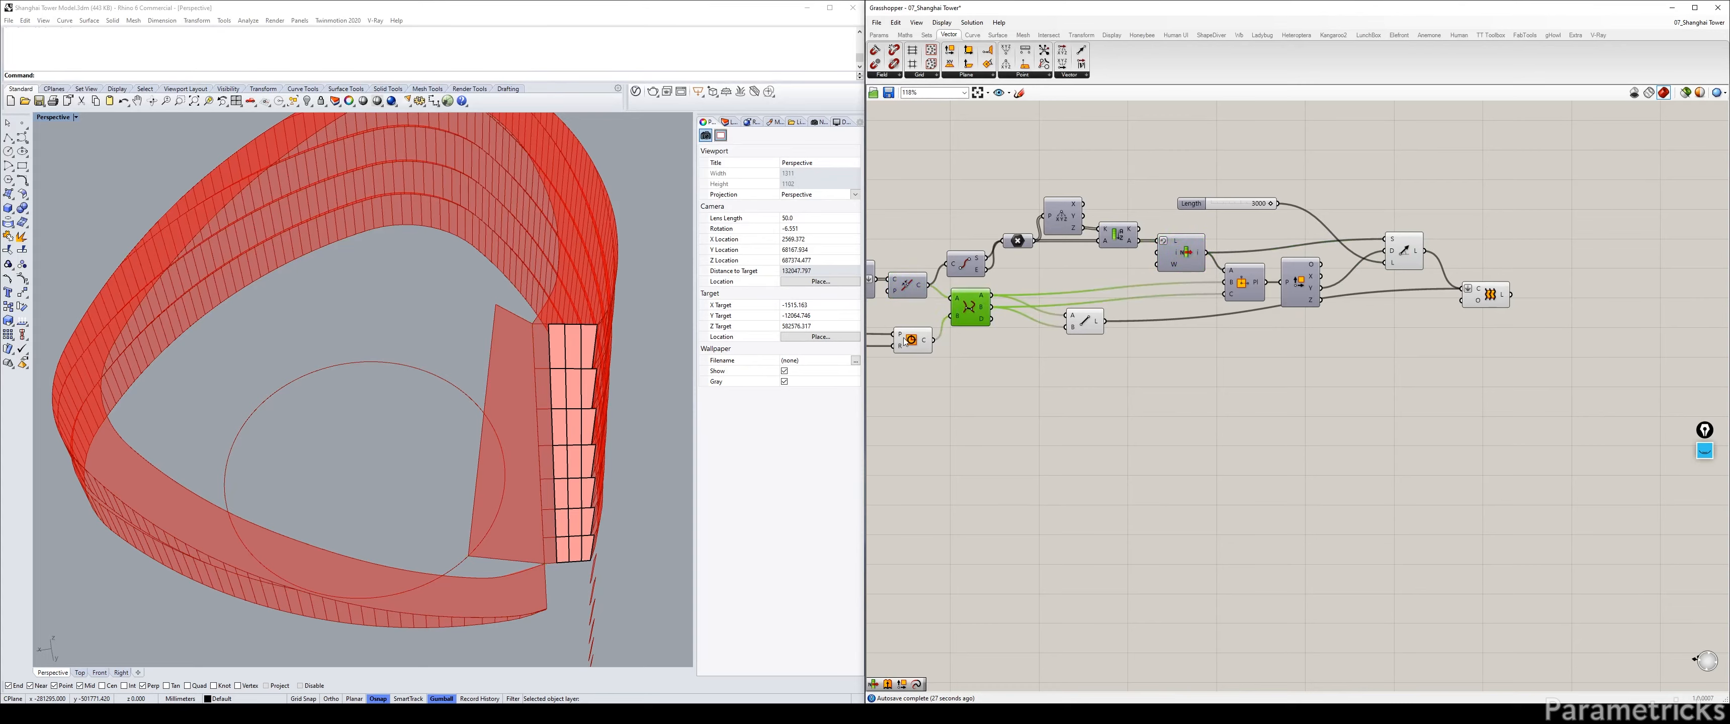
left_click(1094, 326)
right_click_drag(1426, 264, 1207, 272)
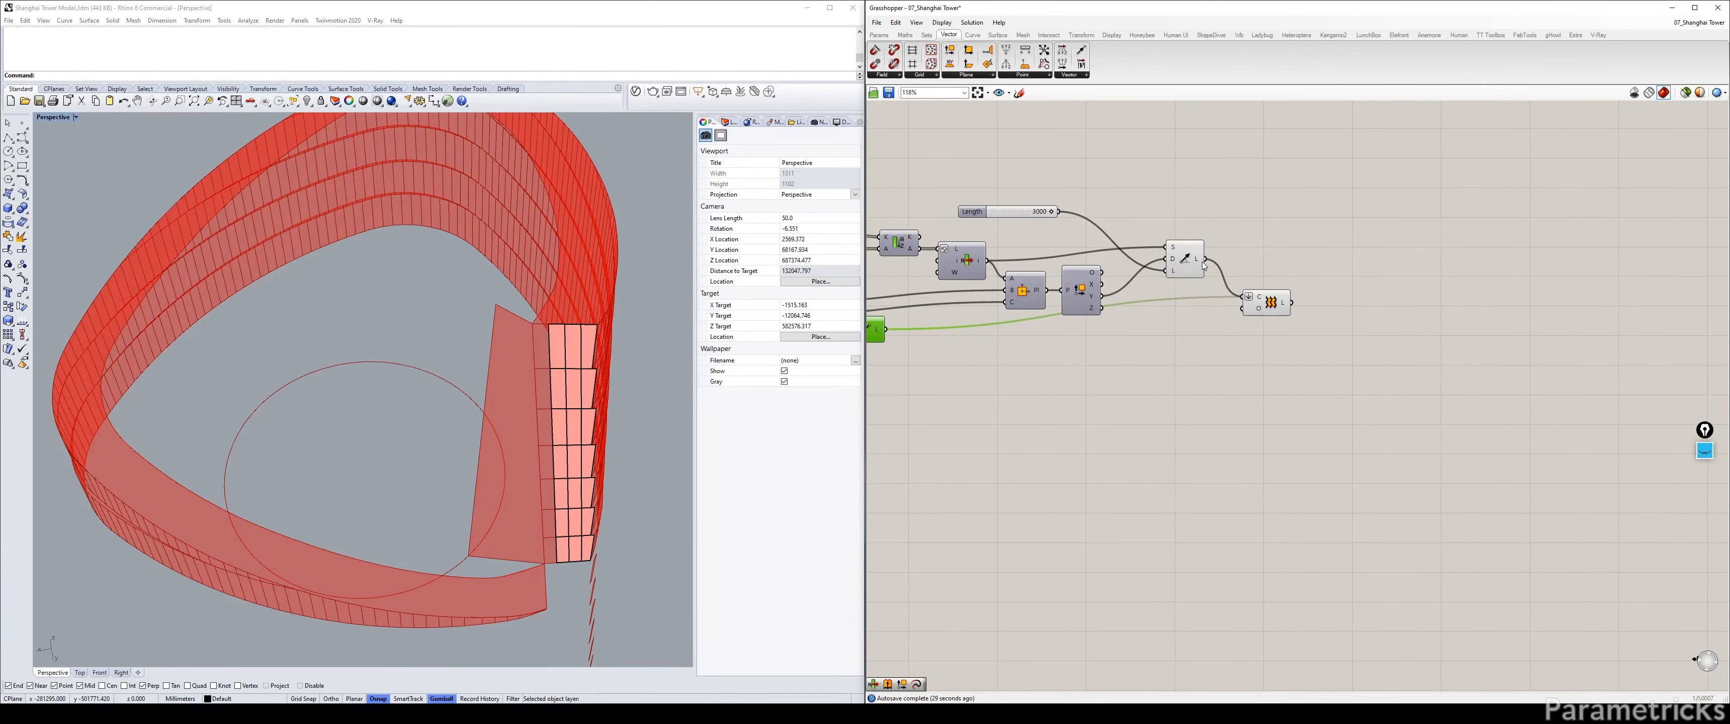
left_click(1202, 266)
left_click(1274, 305)
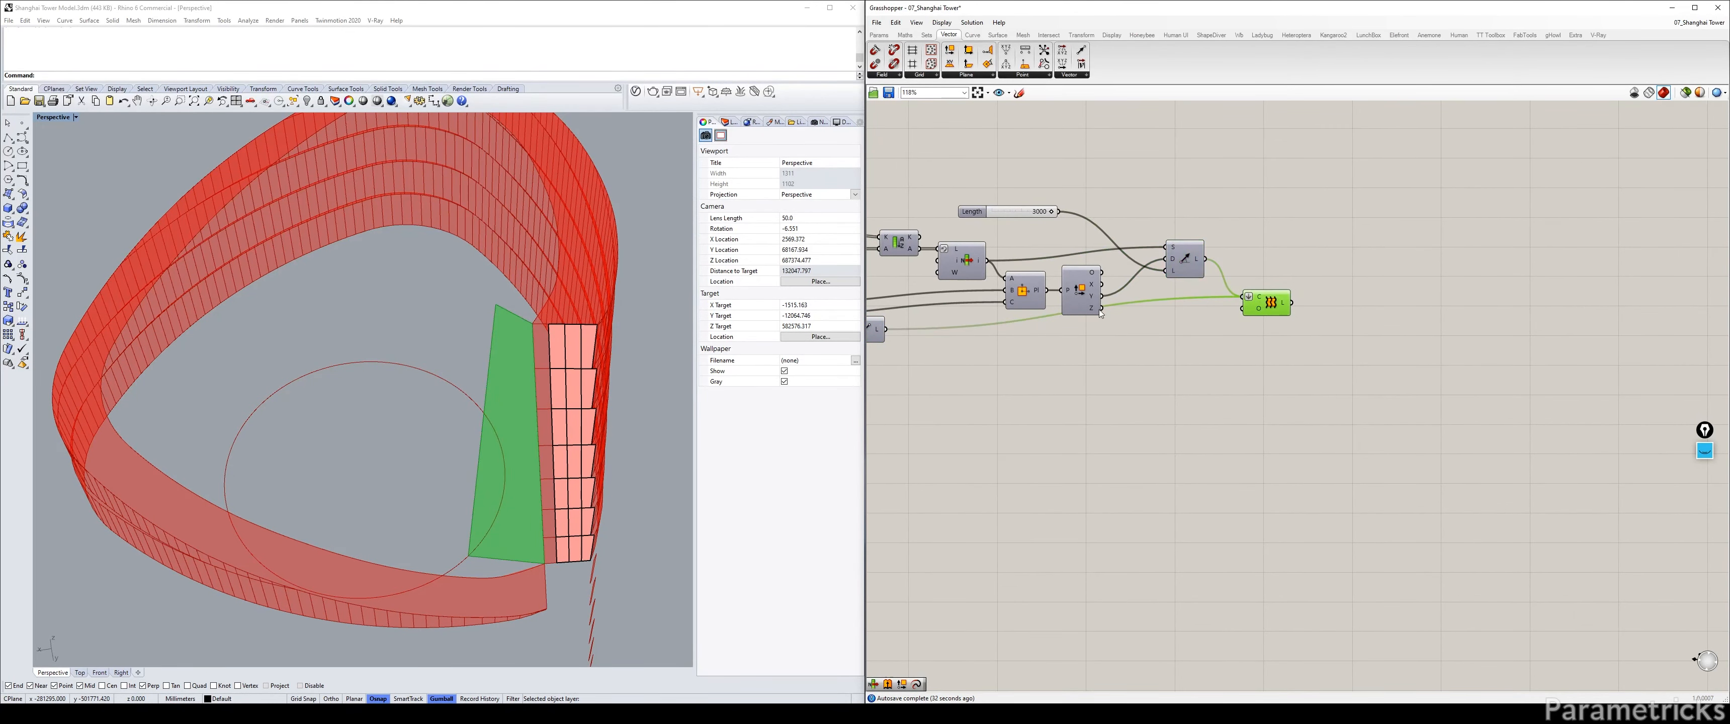
Set the Length slider of the Line SDL to 2500.
left_click_drag(1048, 212, 1014, 214)
double_click(1035, 213)
type("2500")
key("Return")
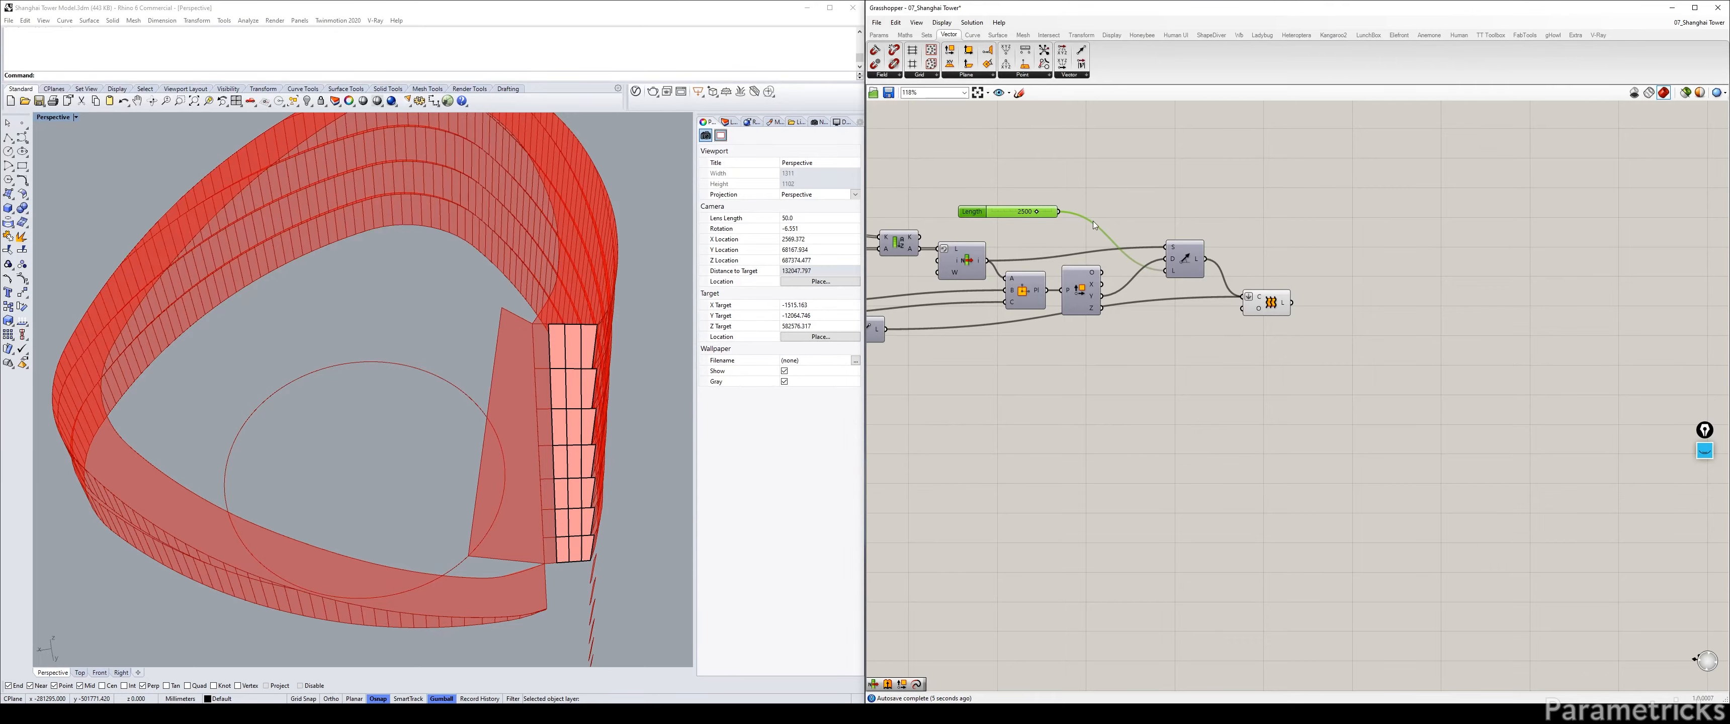
left_click(1033, 412)
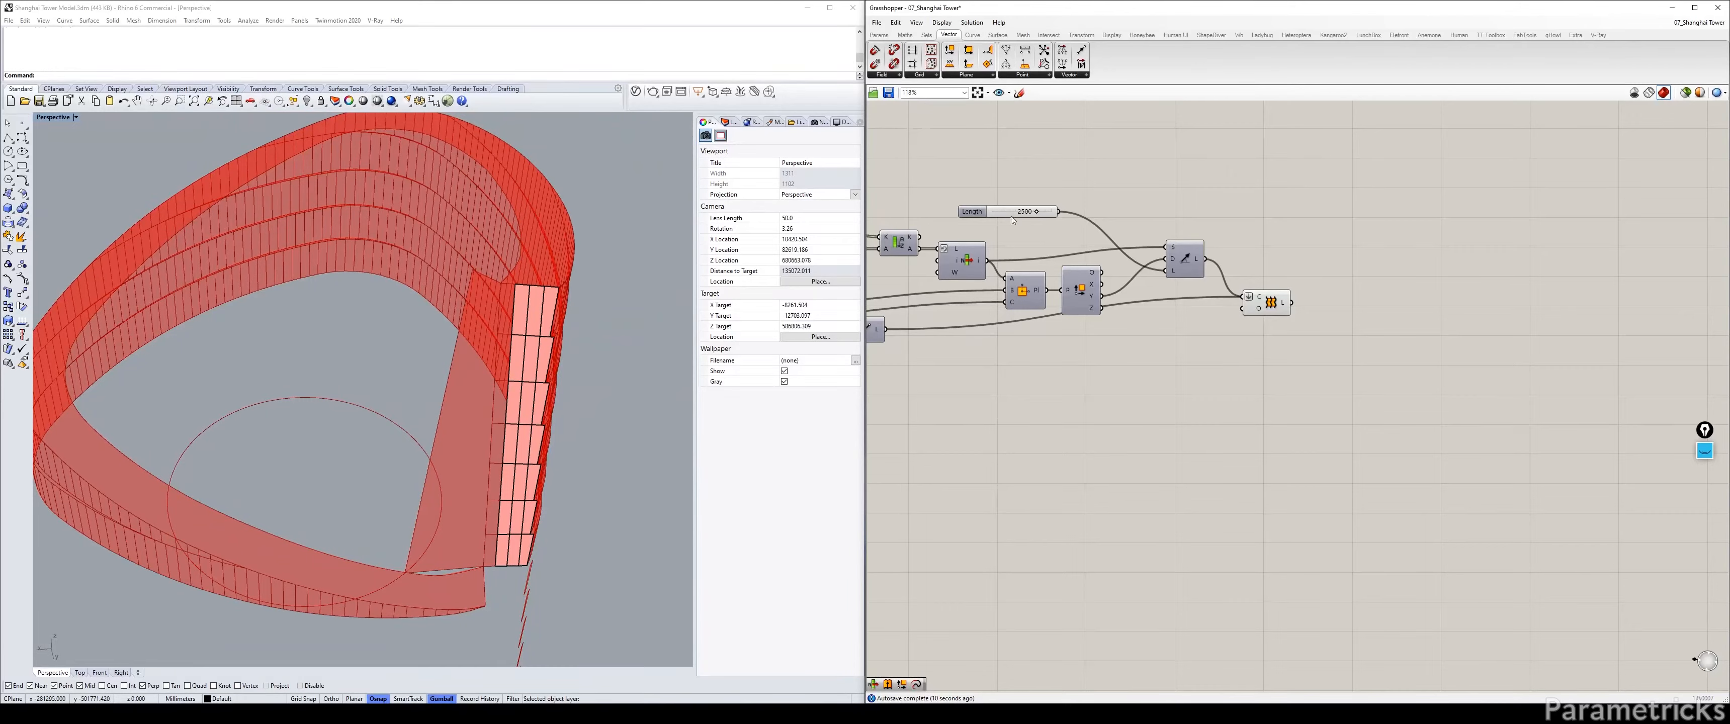
Set the Length slider of the Line SDL to 1500.
double_click(1008, 212)
type("15")
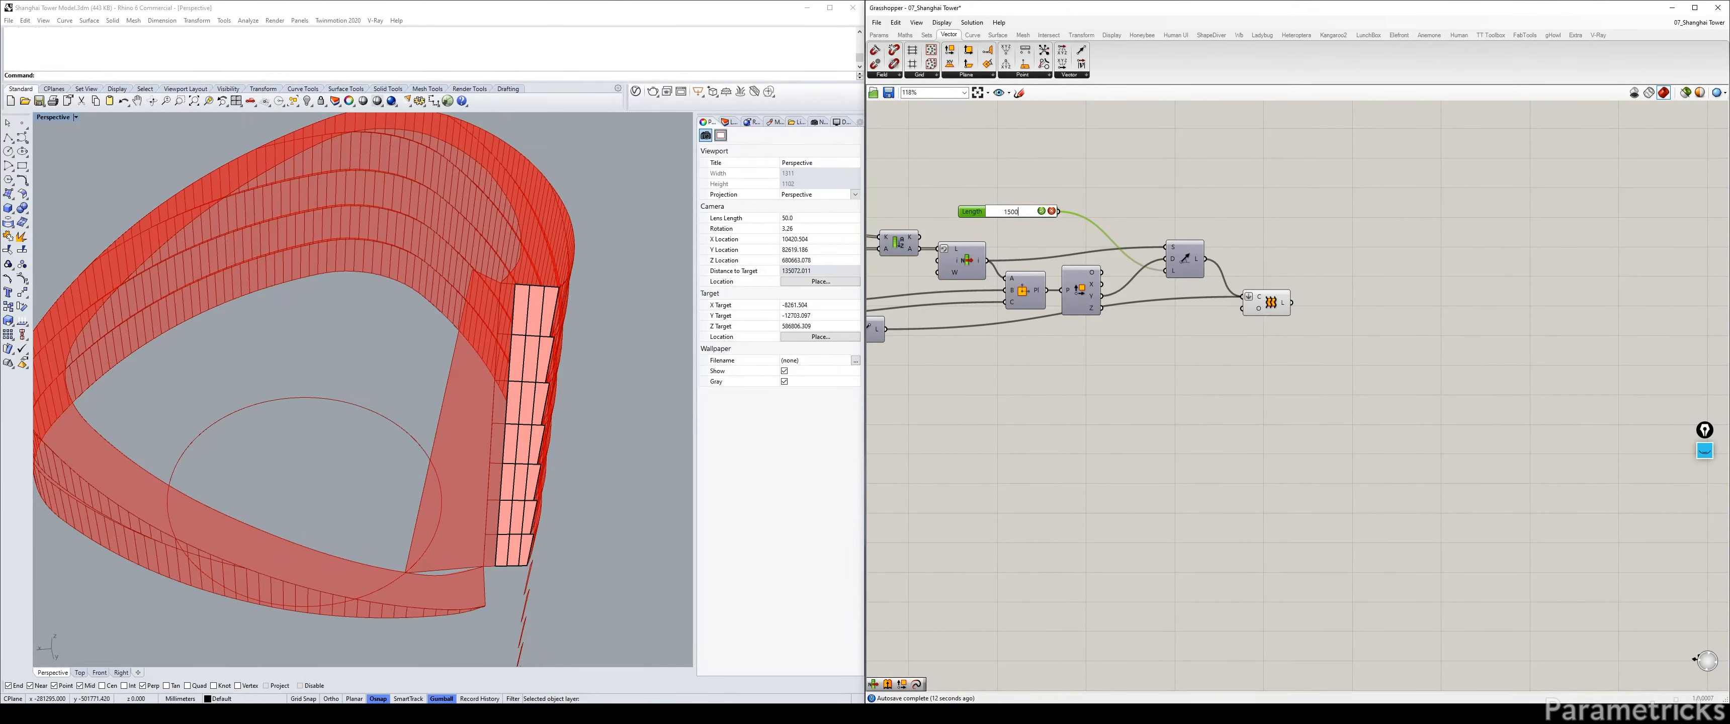
type("00")
key("Return")
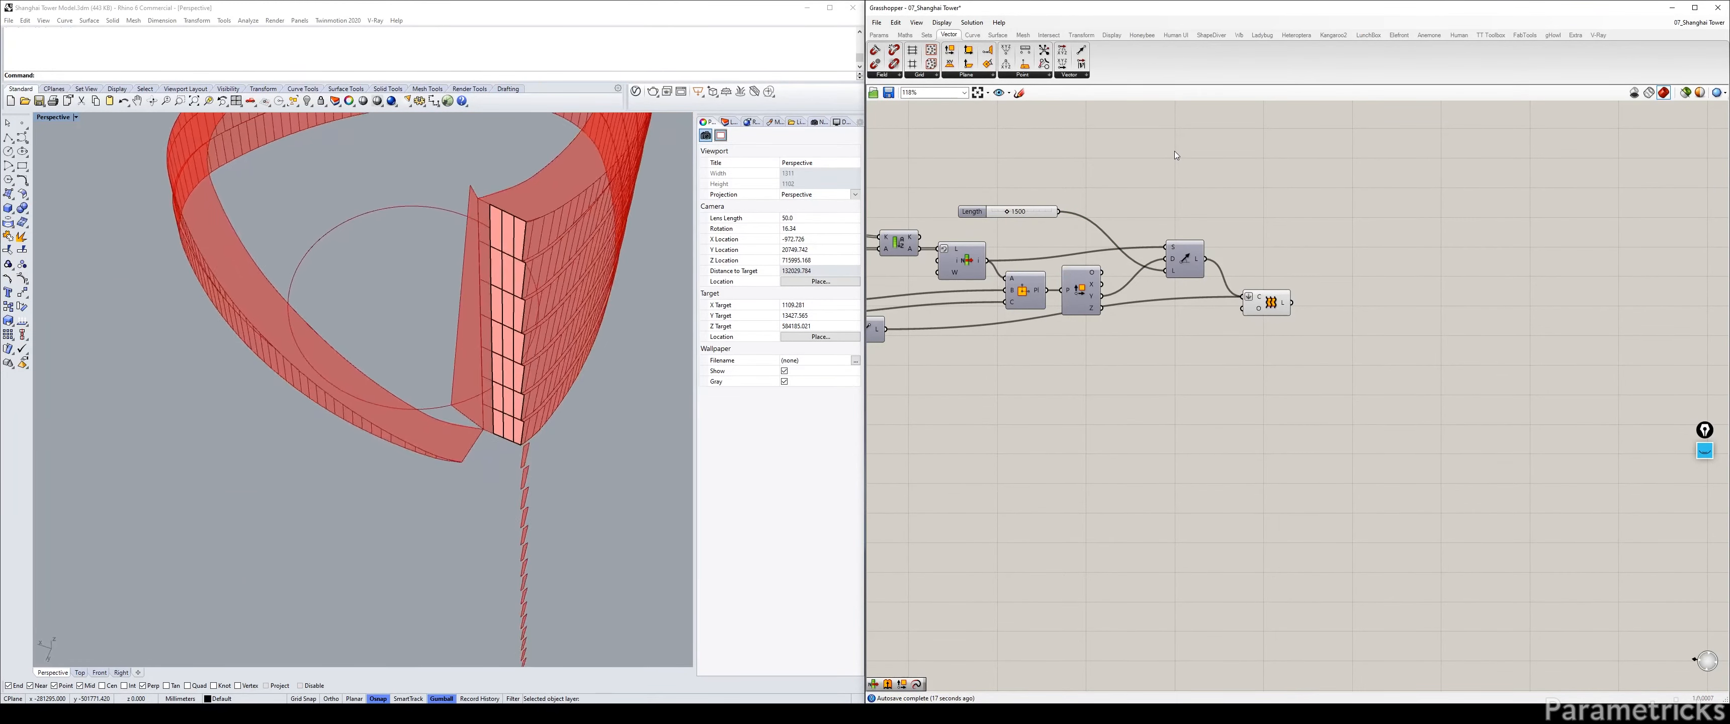
Examine the new loft beside the V-strike panels and the surrounding definition, selecting the Loft components to identify their surfaces.
scroll(1137, 196, "down", 3)
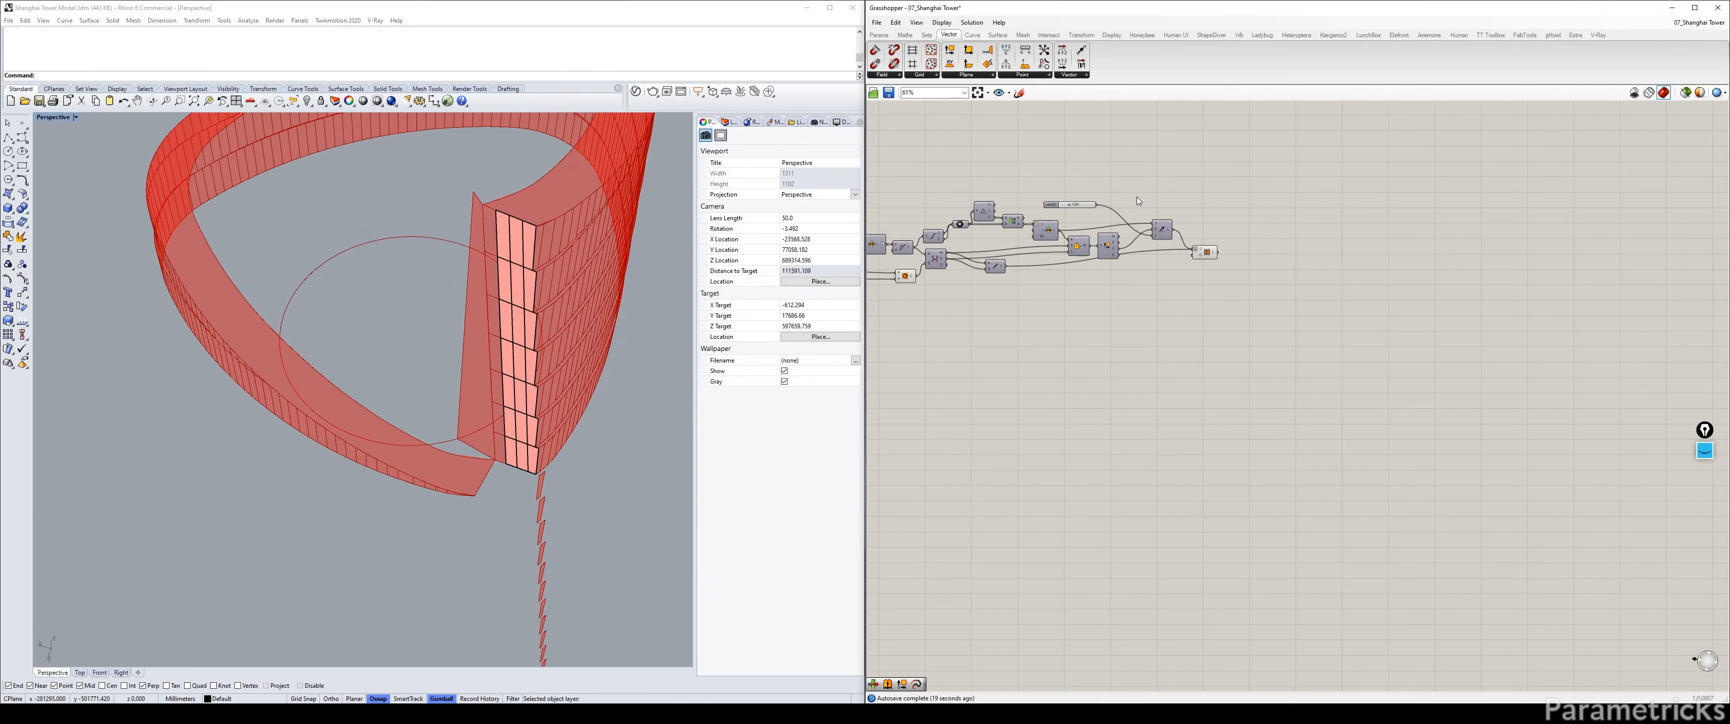
scroll(1137, 196, "down", 2)
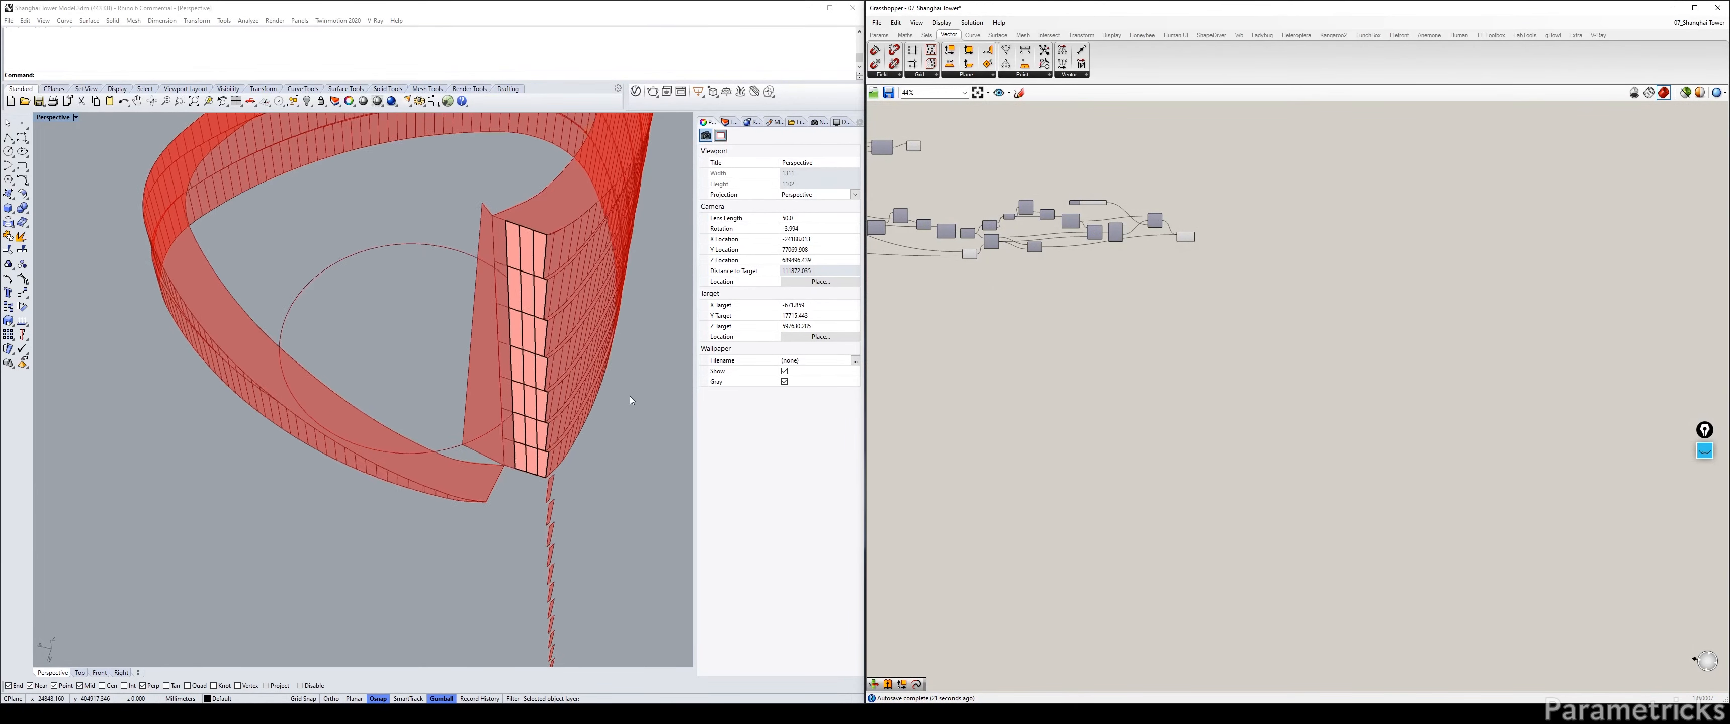
right_click_drag(1164, 208, 1207, 262)
scroll(1210, 264, "up", 4)
right_click_drag(1246, 304, 1361, 301)
right_click_drag(990, 234, 1231, 297)
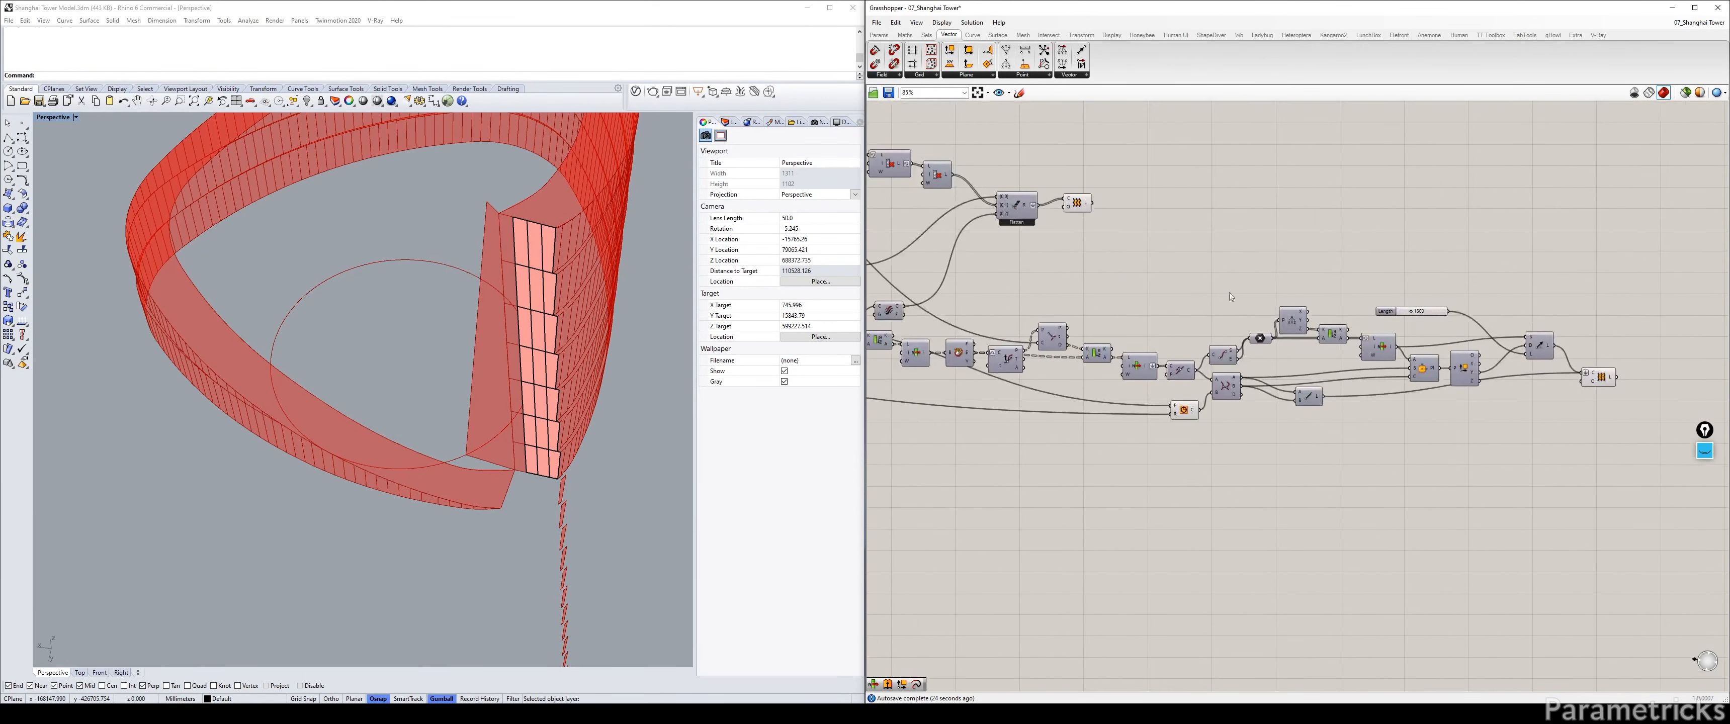
left_click(1080, 204)
right_click_drag(1586, 342, 1245, 343)
left_click(1259, 378)
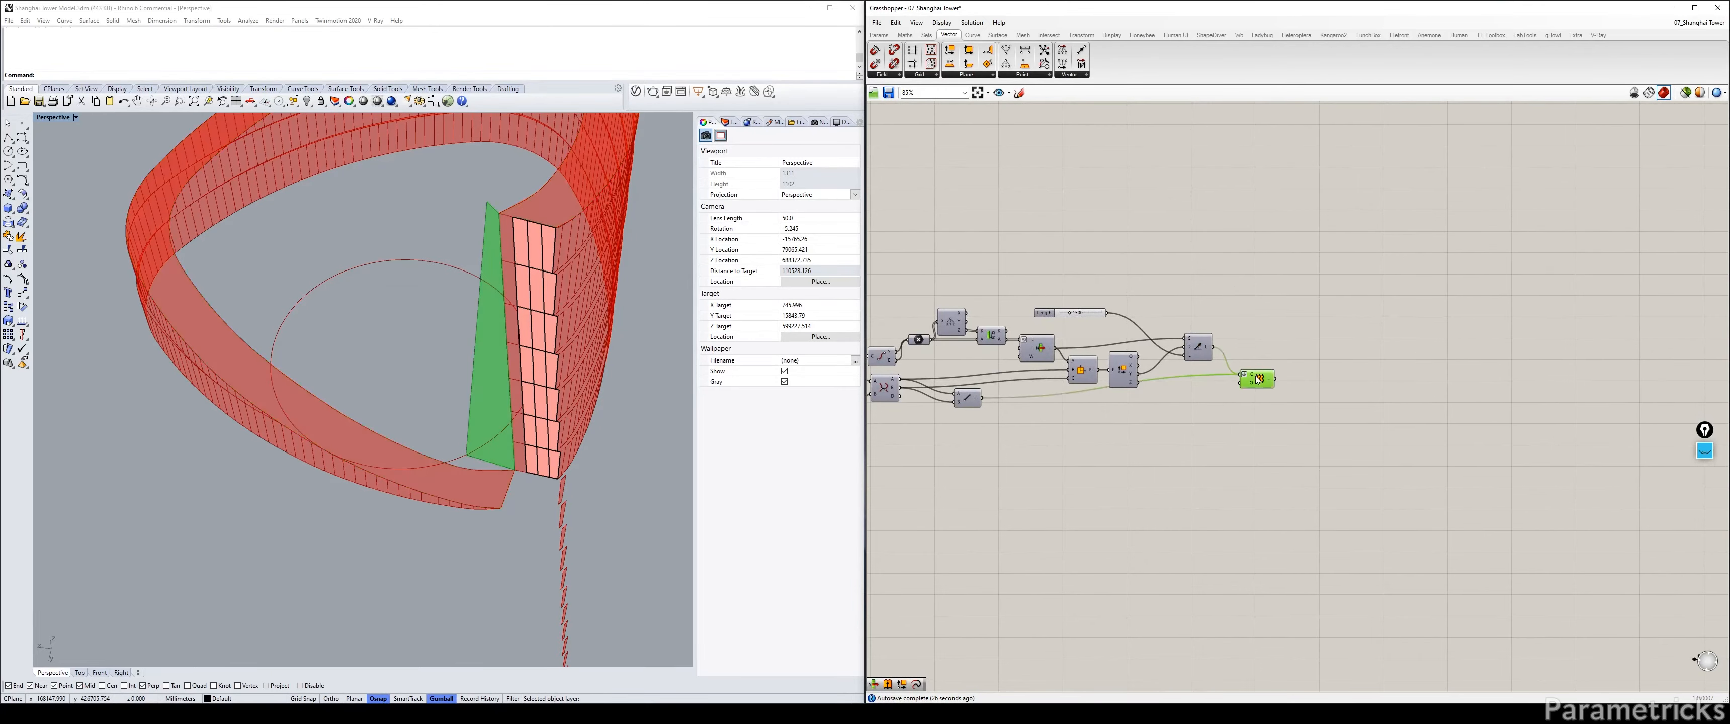
left_click(1287, 320)
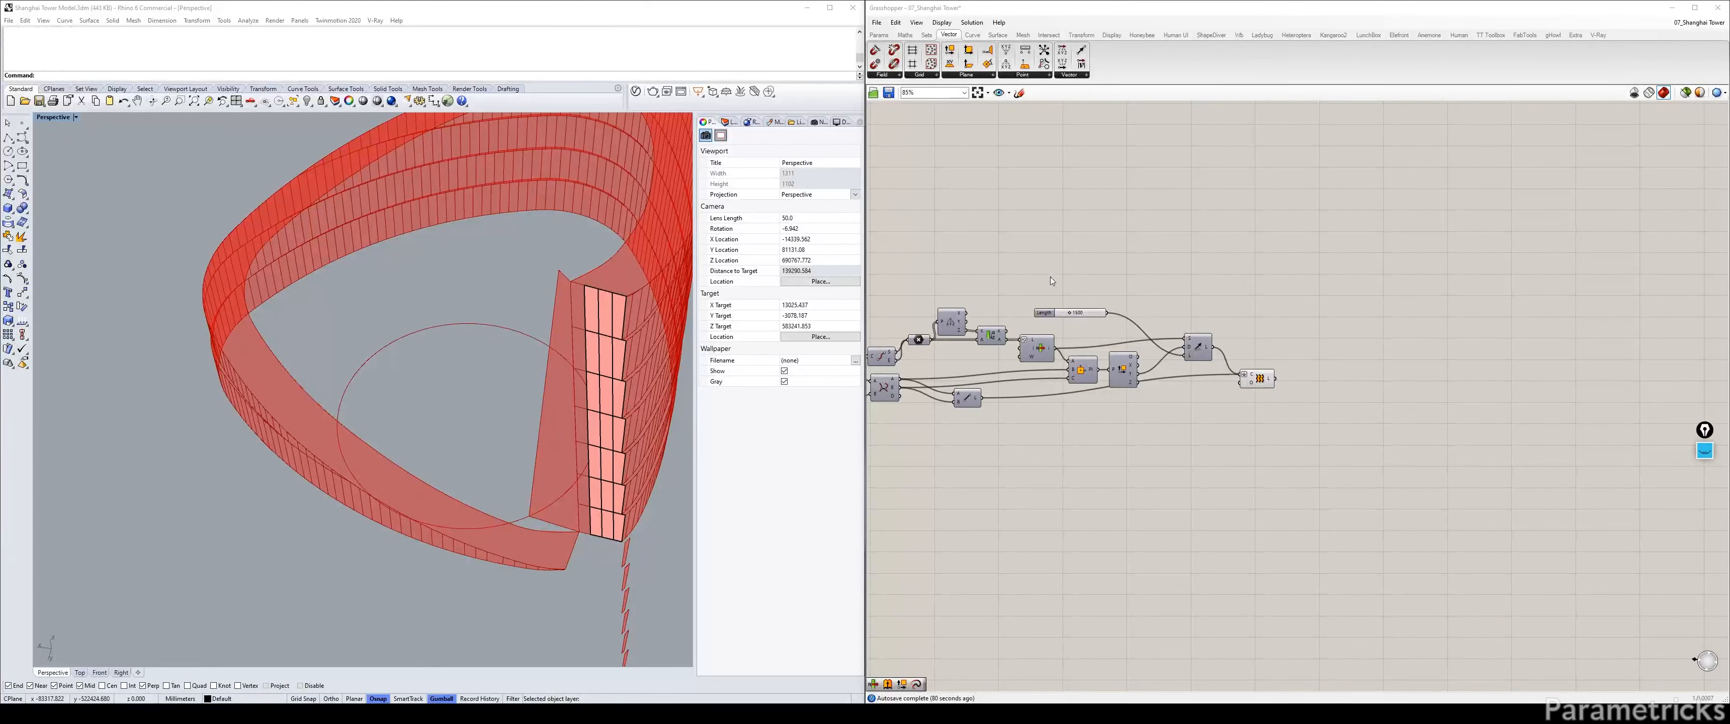
left_click(1097, 244)
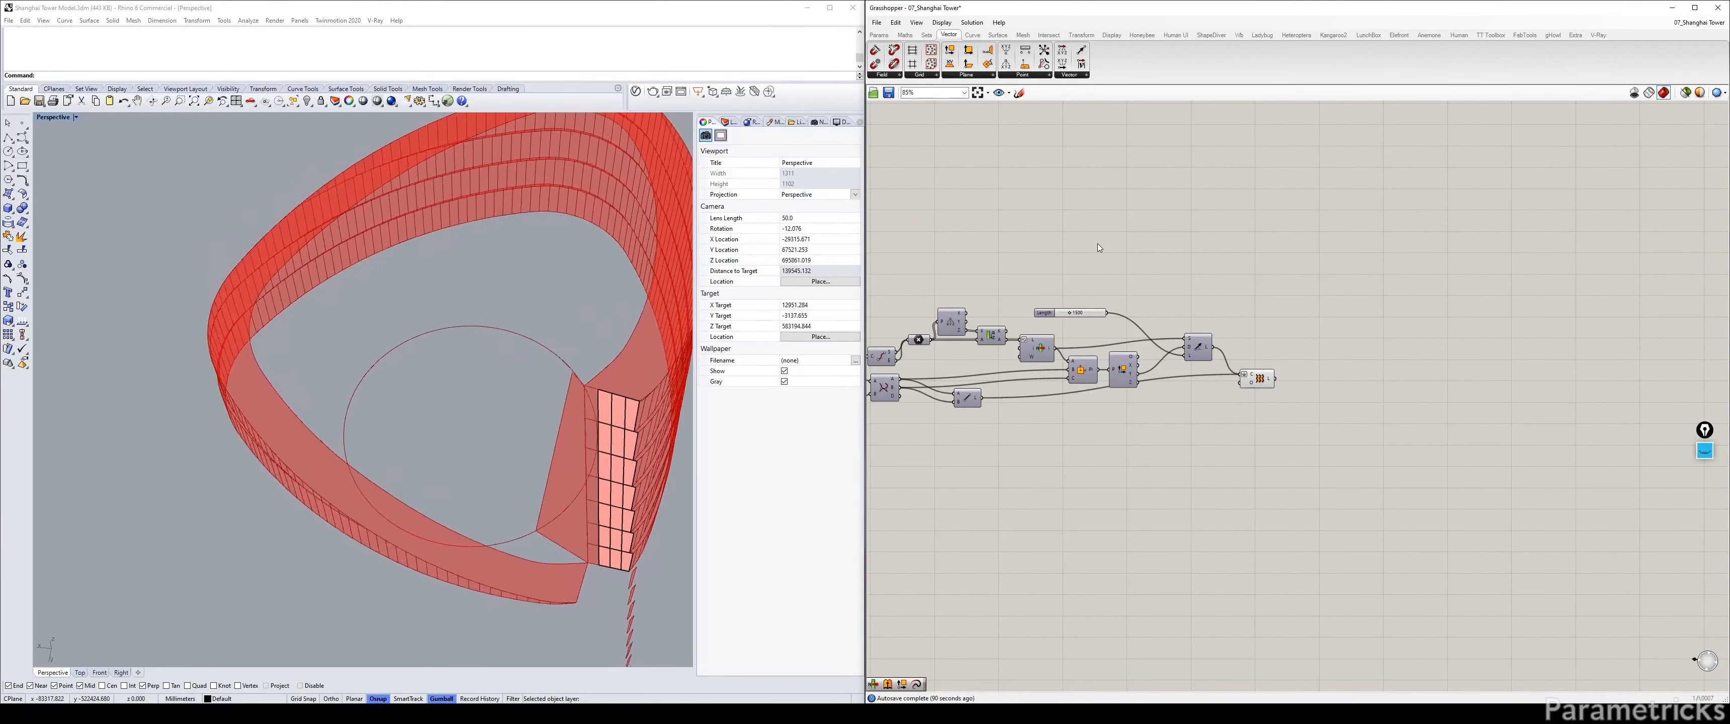
Check where the inner circle starts by feeding it into a temporary Point On Curve component set to 0.000, and delete that component.
right_click_drag(1097, 244, 1208, 202)
scroll(1255, 303, "up", 3)
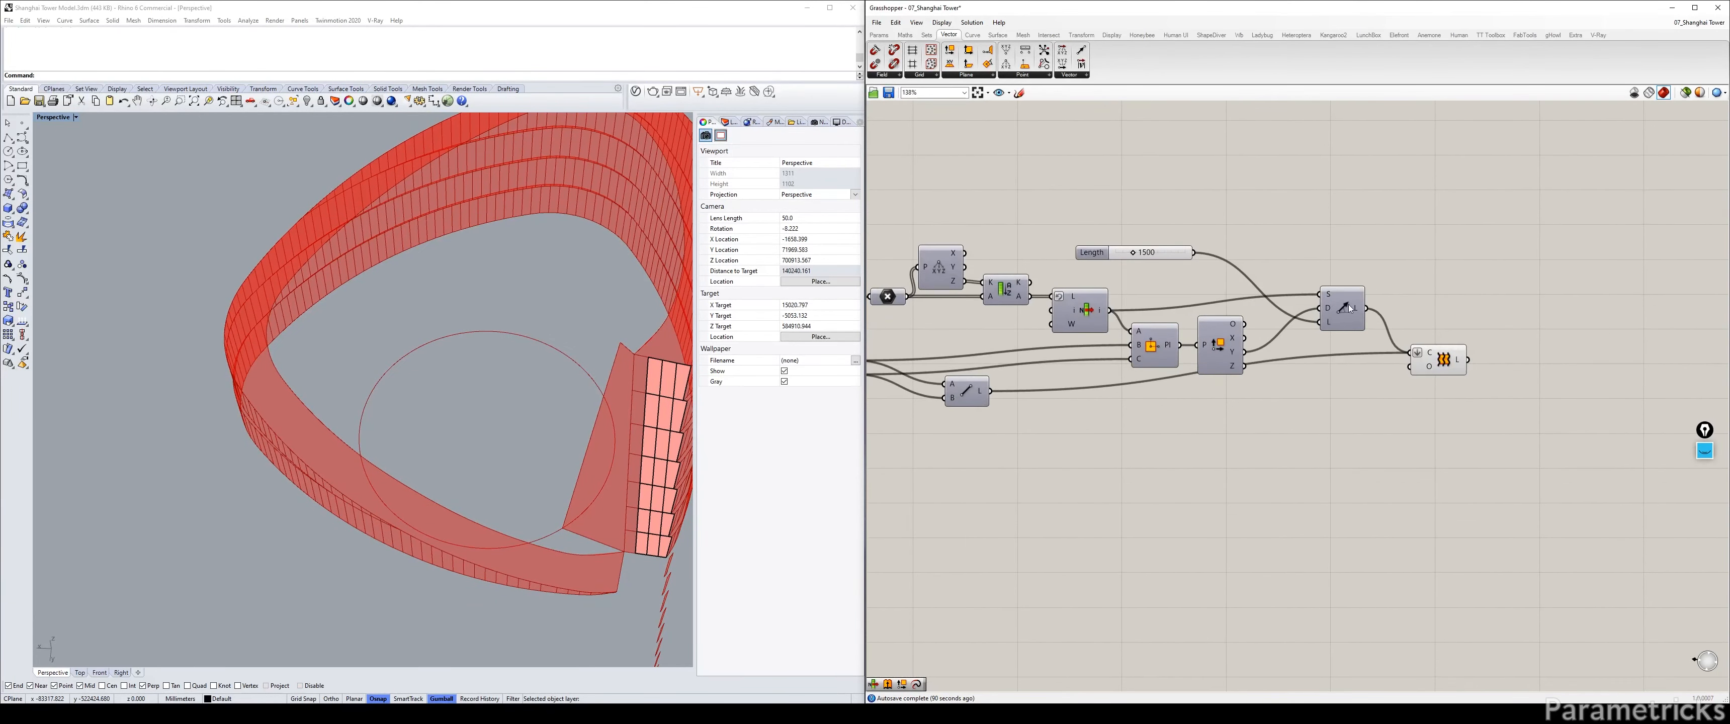
right_click_drag(1097, 365, 1257, 334)
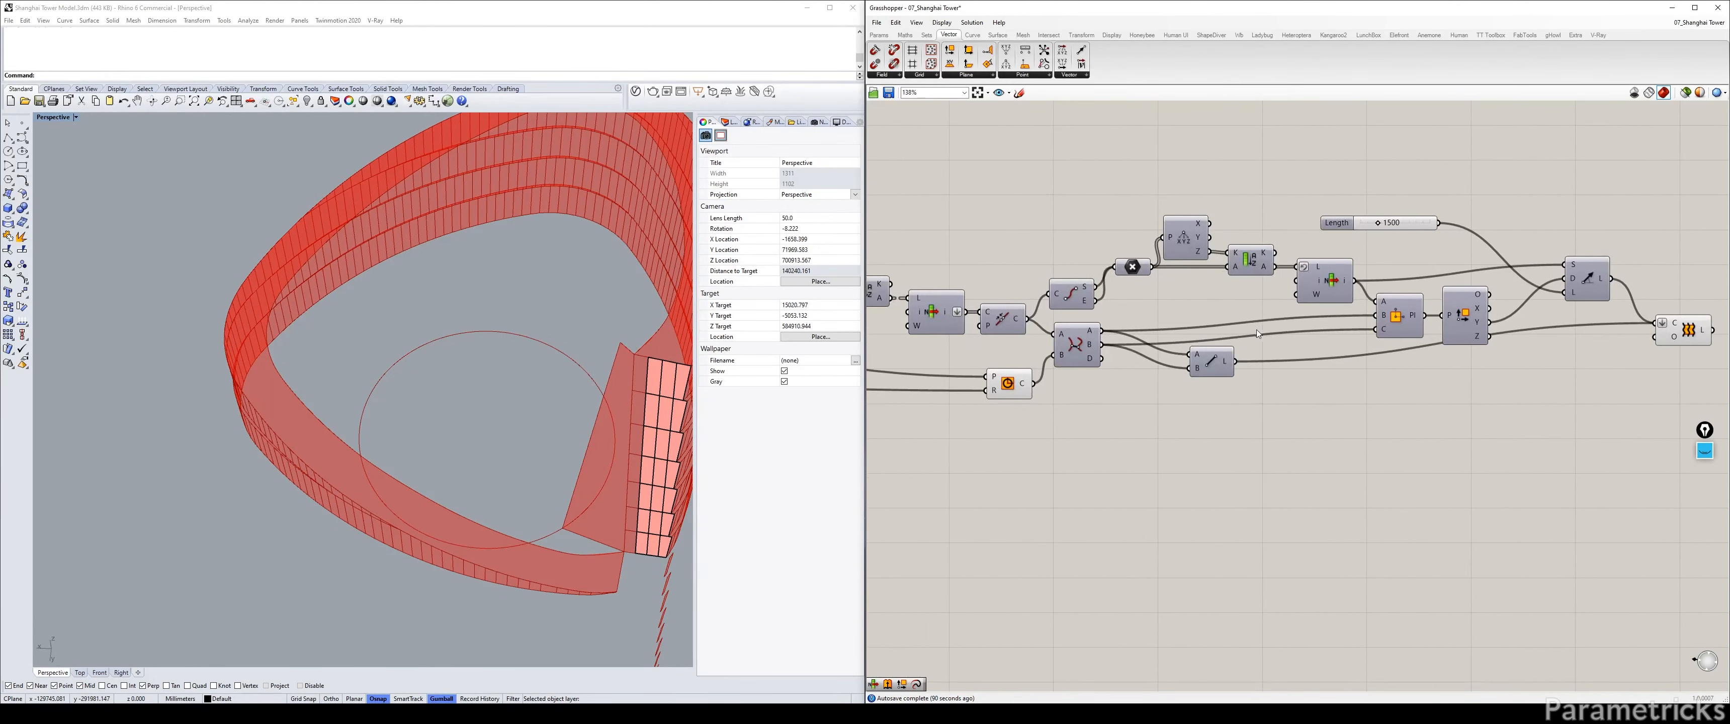
left_click_drag(1031, 379, 1019, 377)
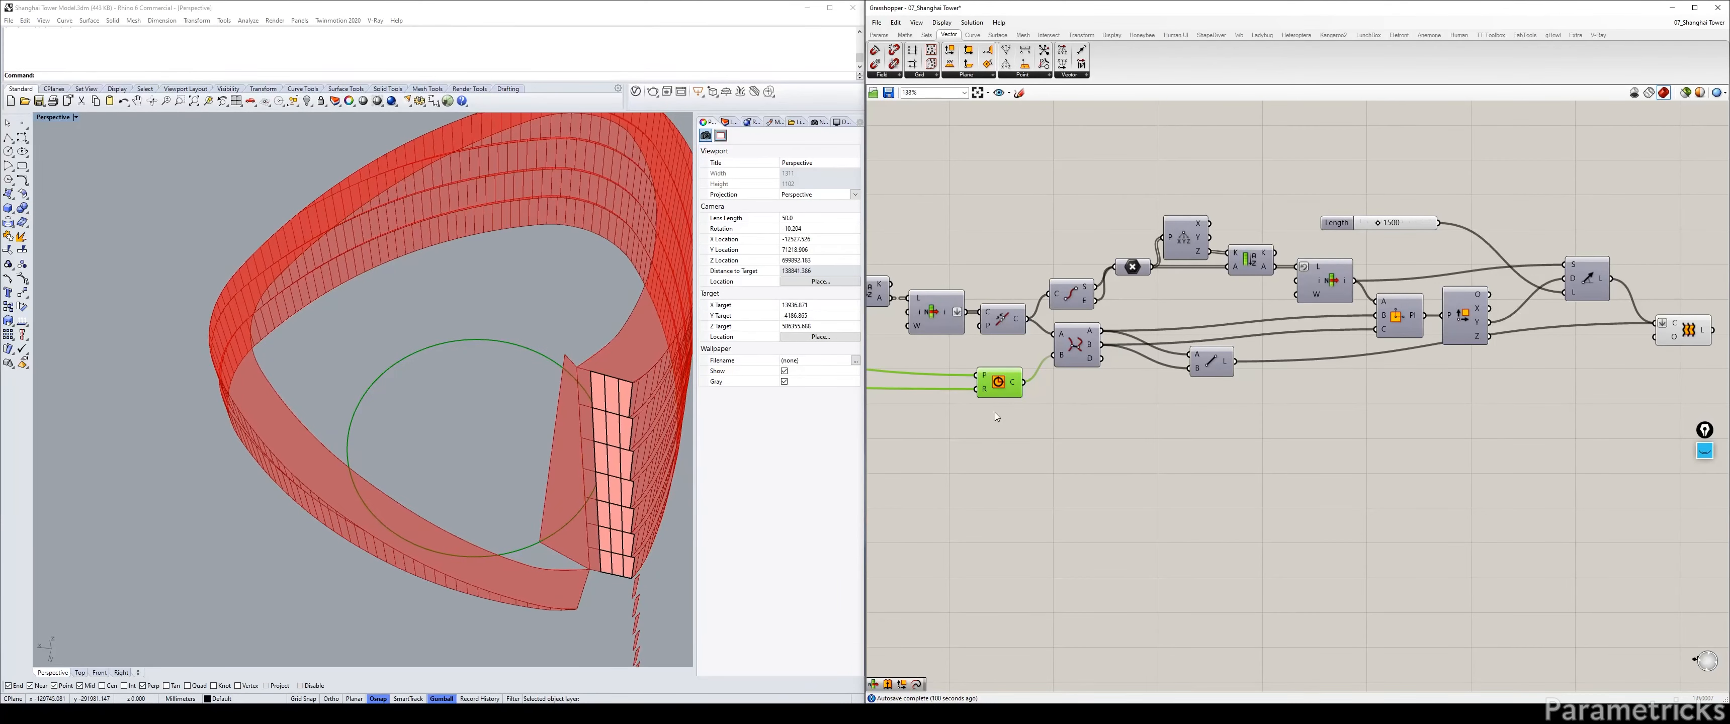
double_click(1089, 435)
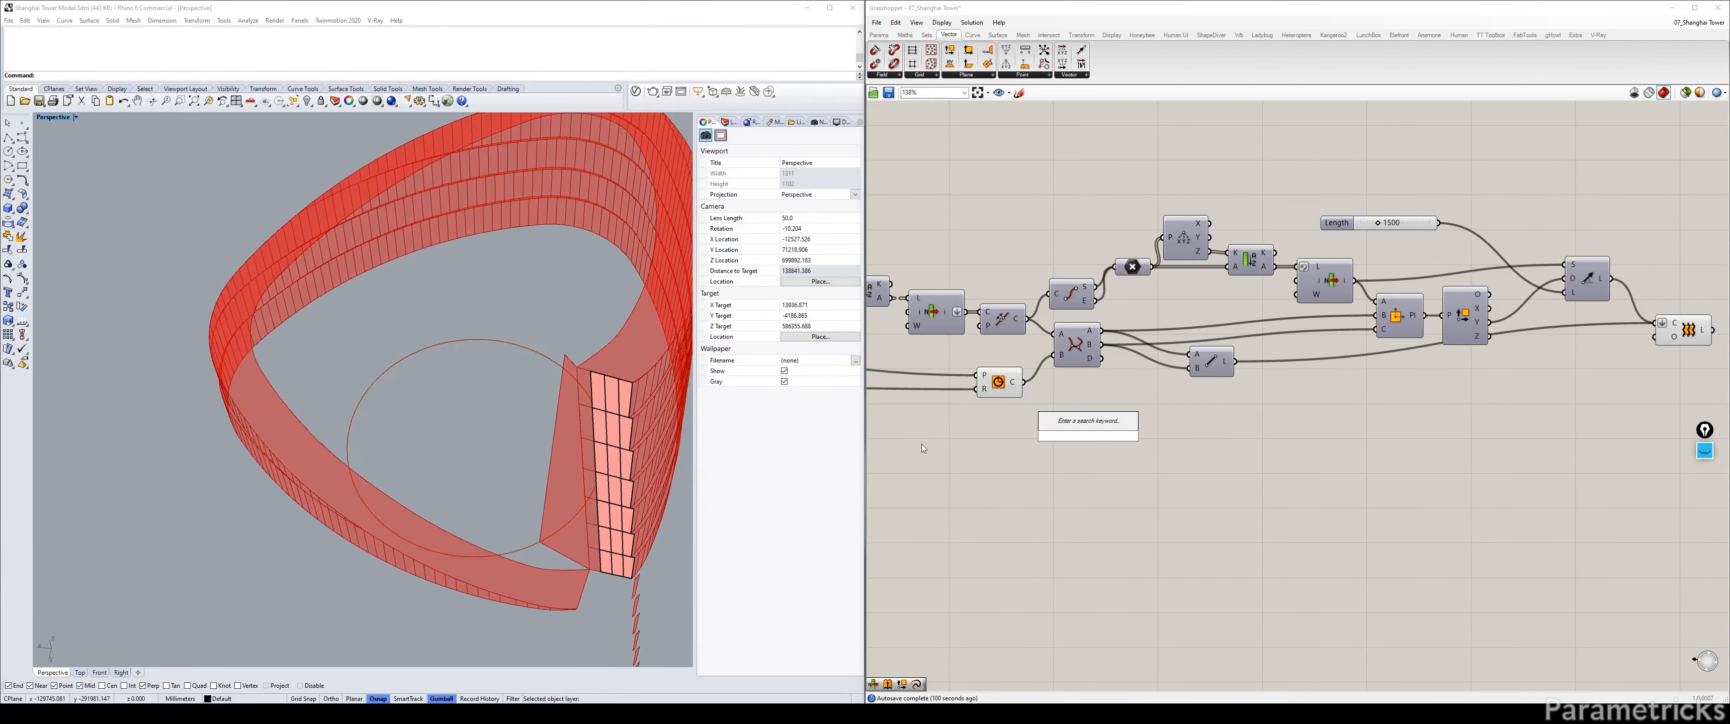
type("curve on")
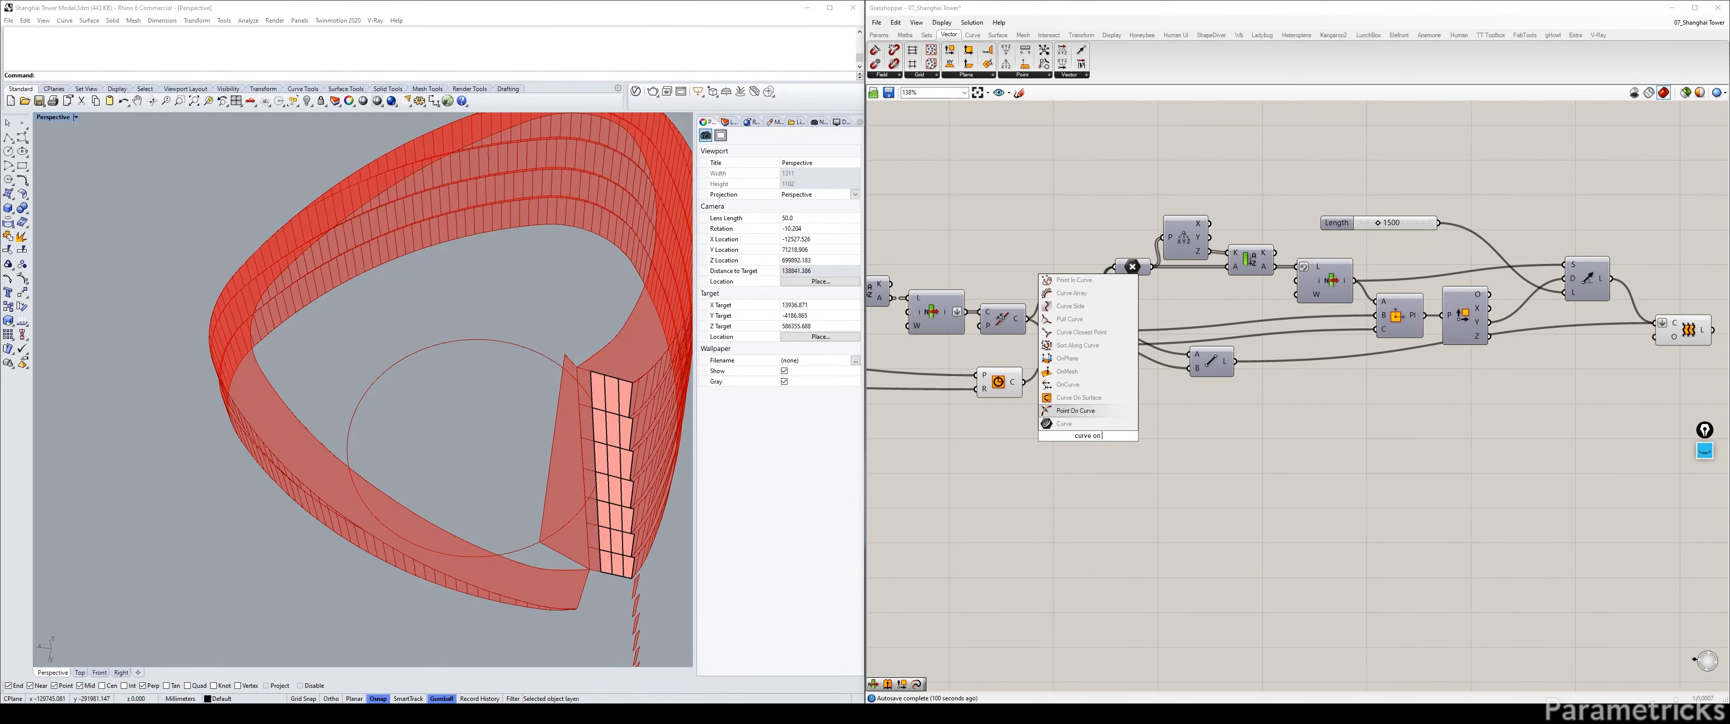
left_click(1076, 411)
scroll(985, 388, "up", 1)
left_click_drag(1028, 383, 1047, 448)
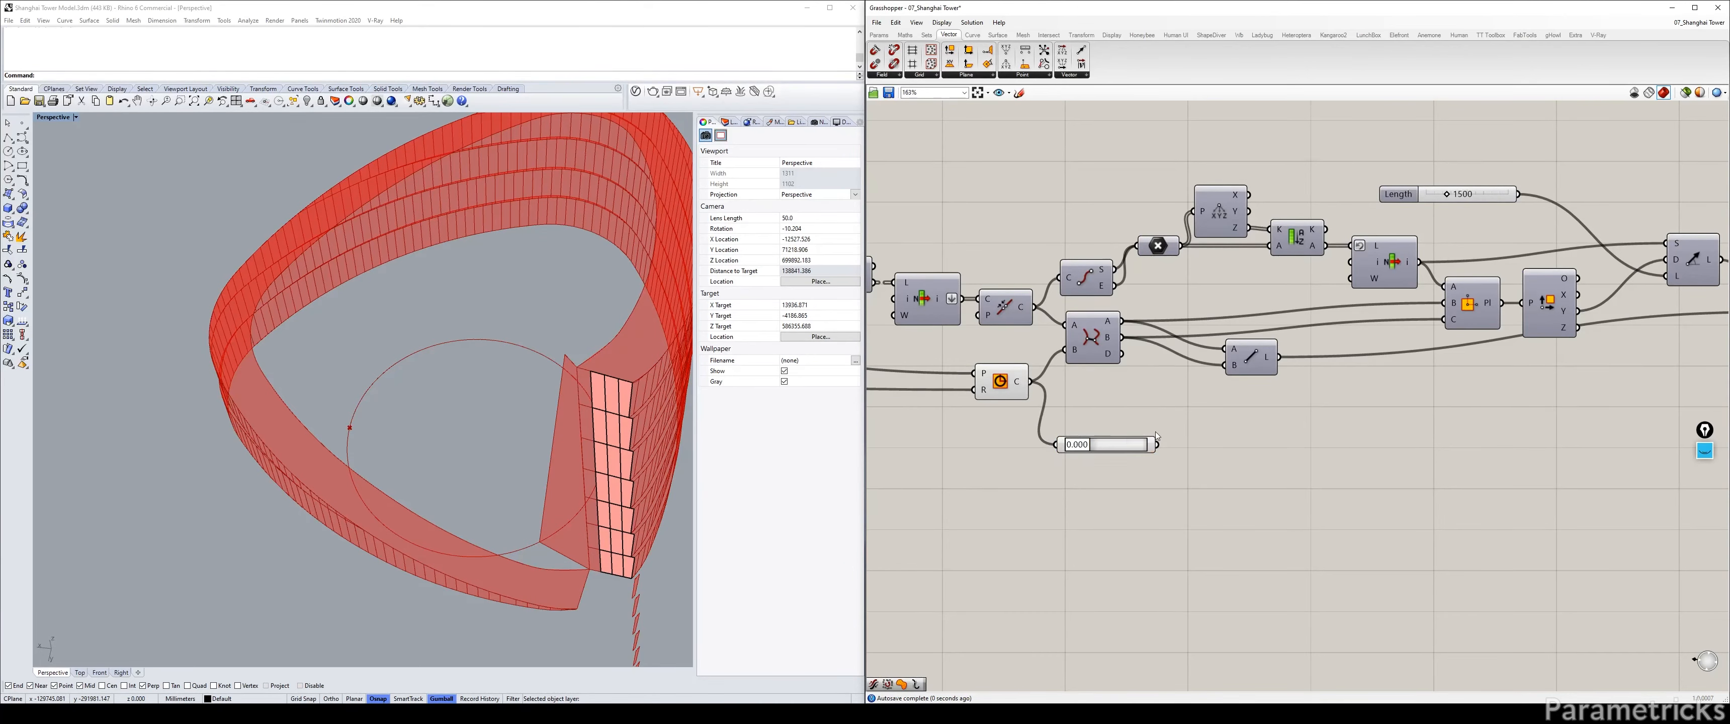
left_click_drag(986, 389, 961, 394)
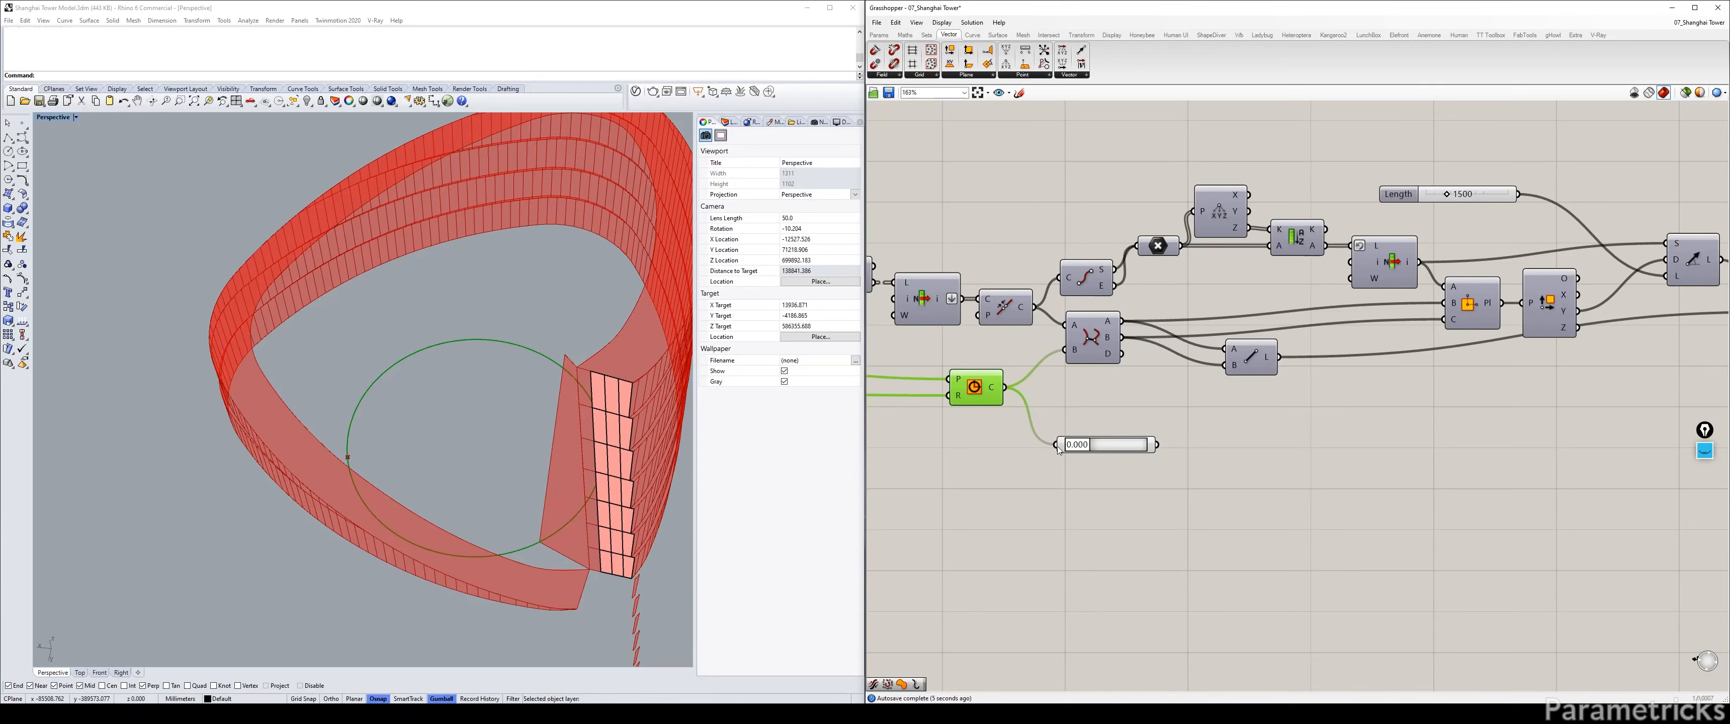
left_click(1115, 445)
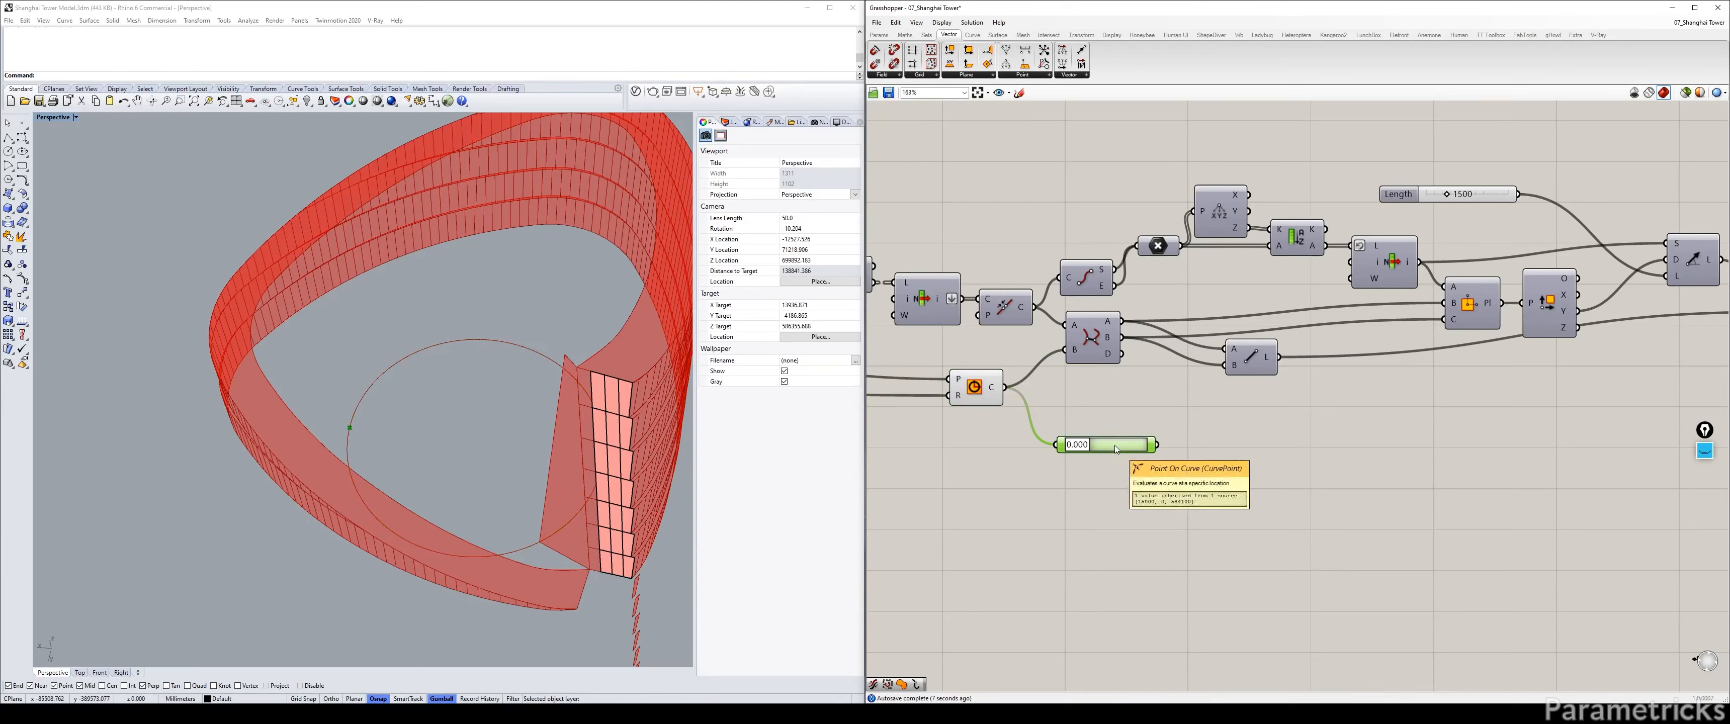
key("Delete")
Add a Seam component above the Length slider and feed the inner circle into its curve input.
double_click(1112, 446)
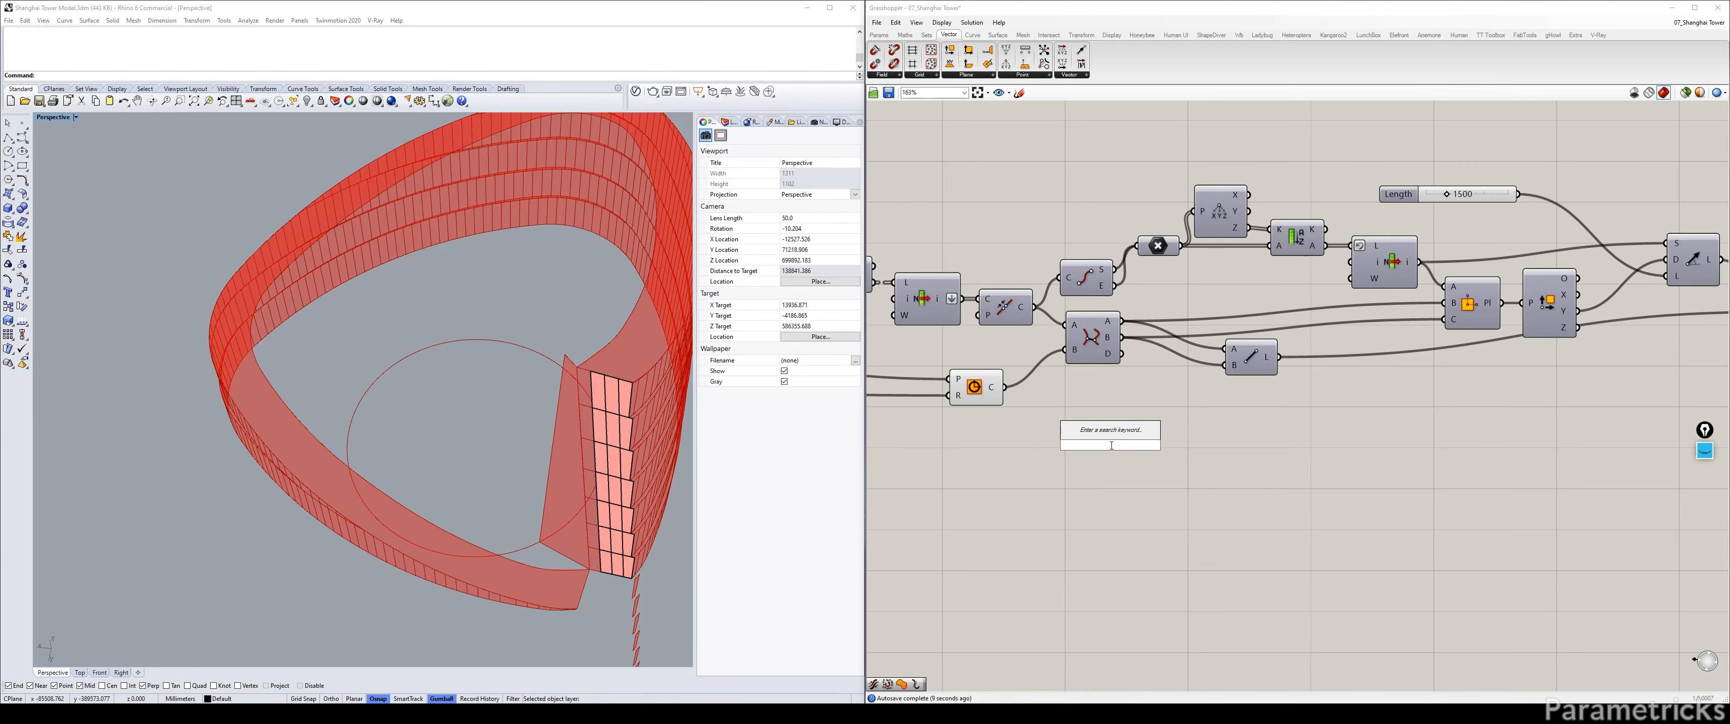
type("move")
key("Up")
key("Up")
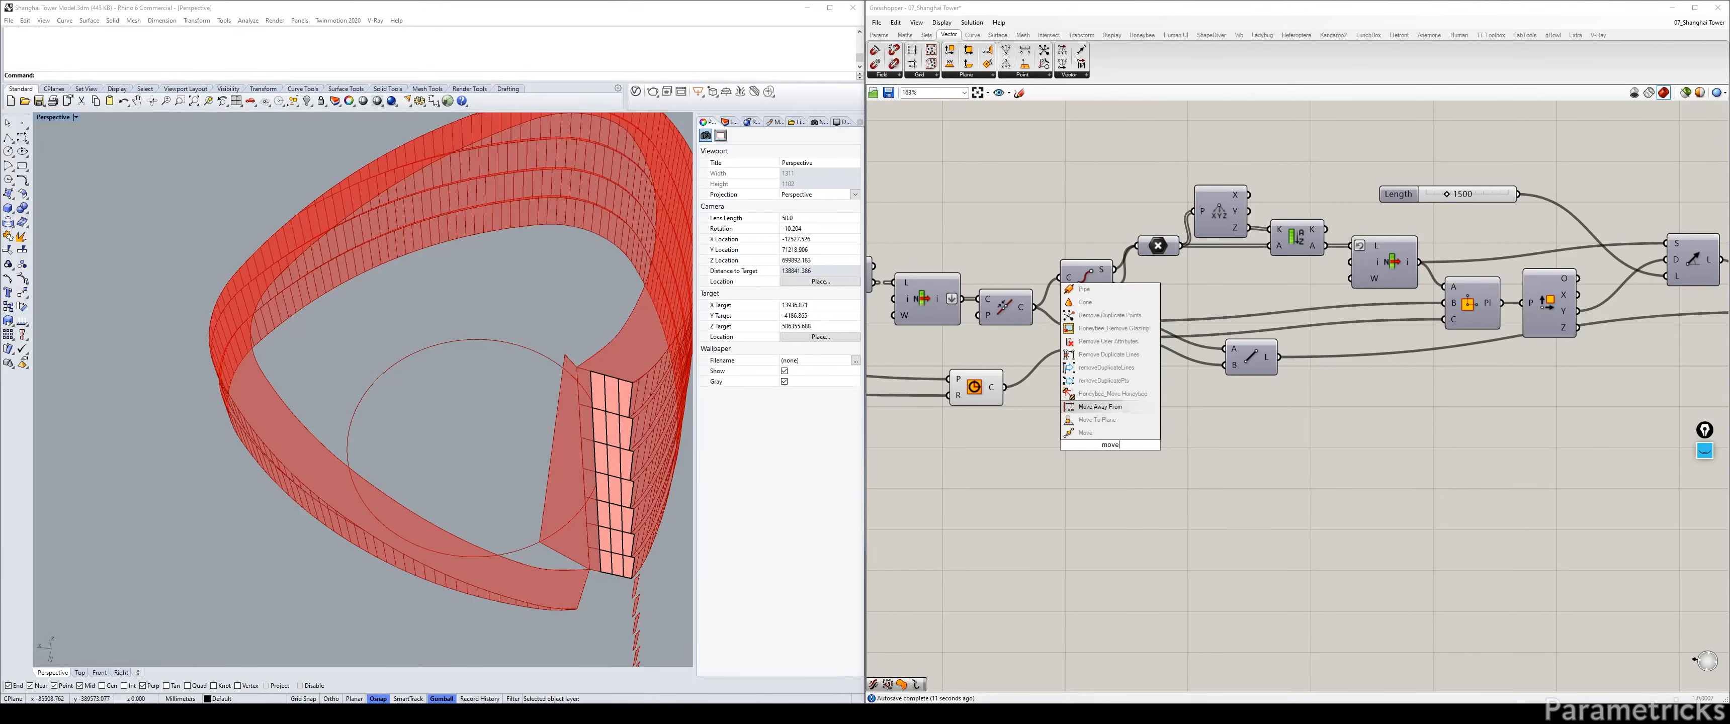
type("sea")
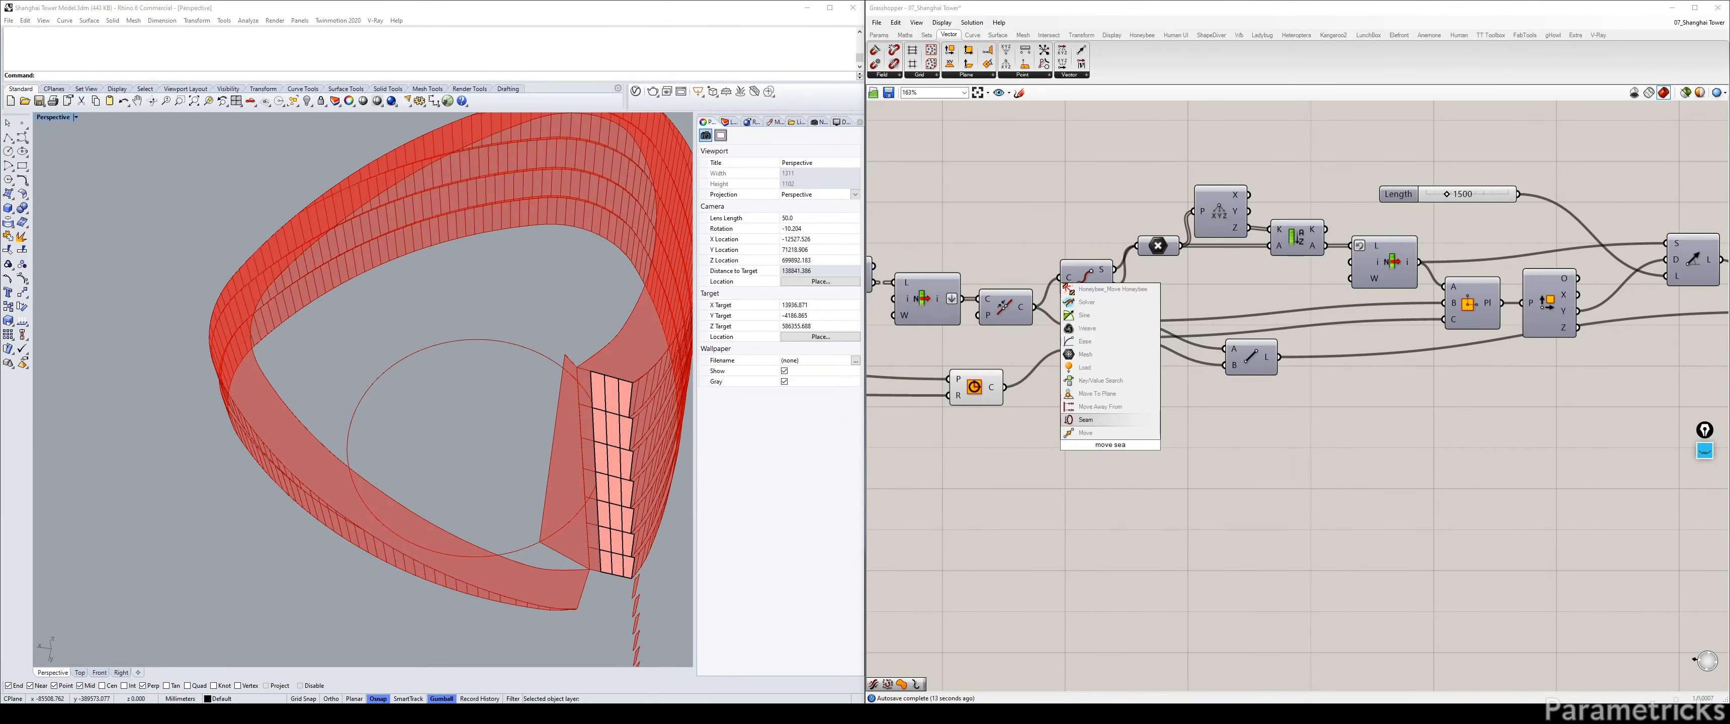
key("Return")
left_click_drag(1004, 387, 1327, 127)
right_click_drag(1327, 127, 1244, 228)
left_click_drag(1246, 227, 1269, 188)
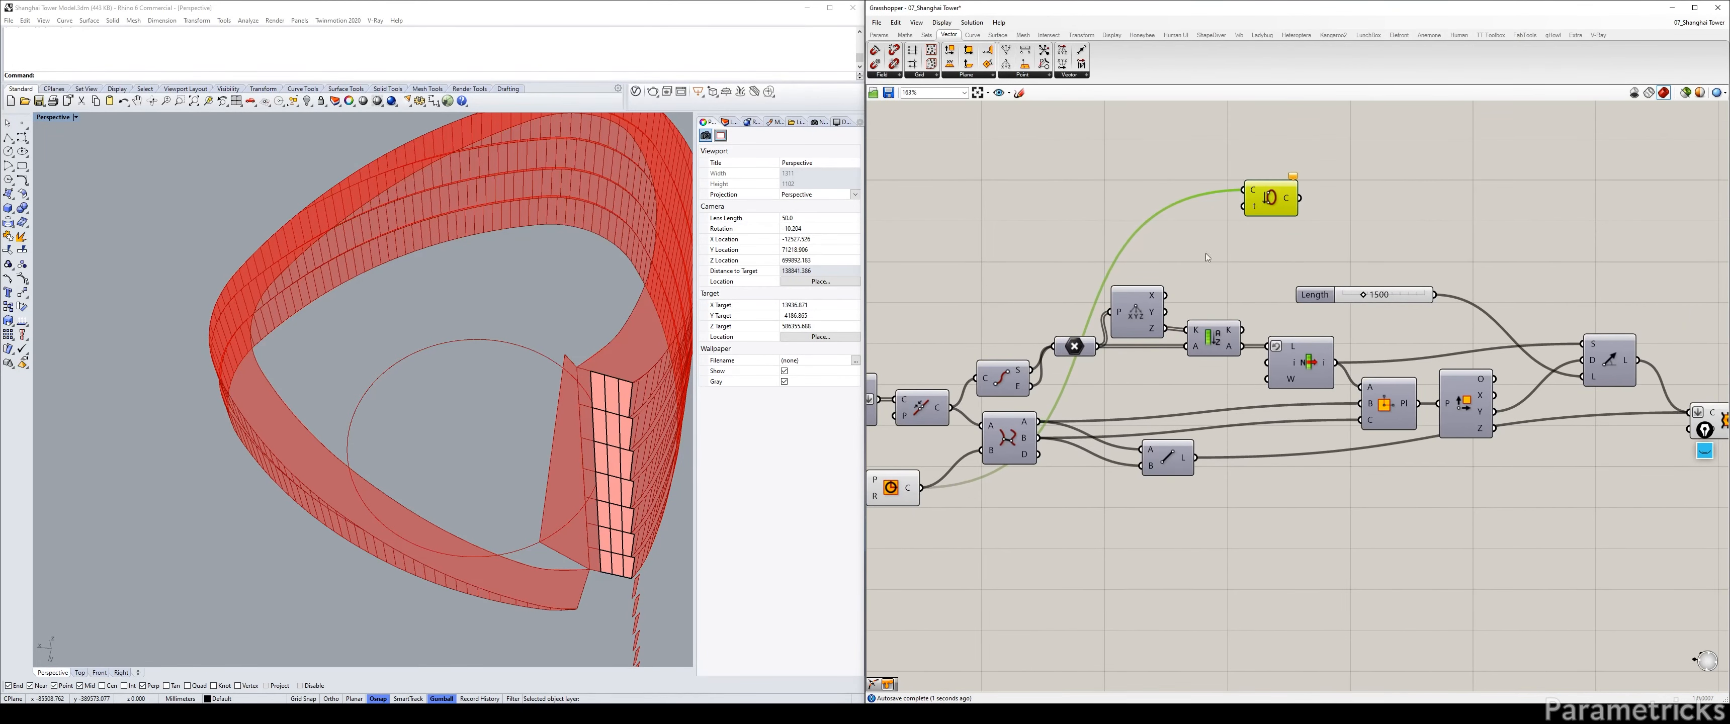
Add a Curve Closest Point component near the Seam component, shifting Curve Proximity slightly aside.
left_click(1011, 444)
right_click_drag(970, 447, 1071, 435)
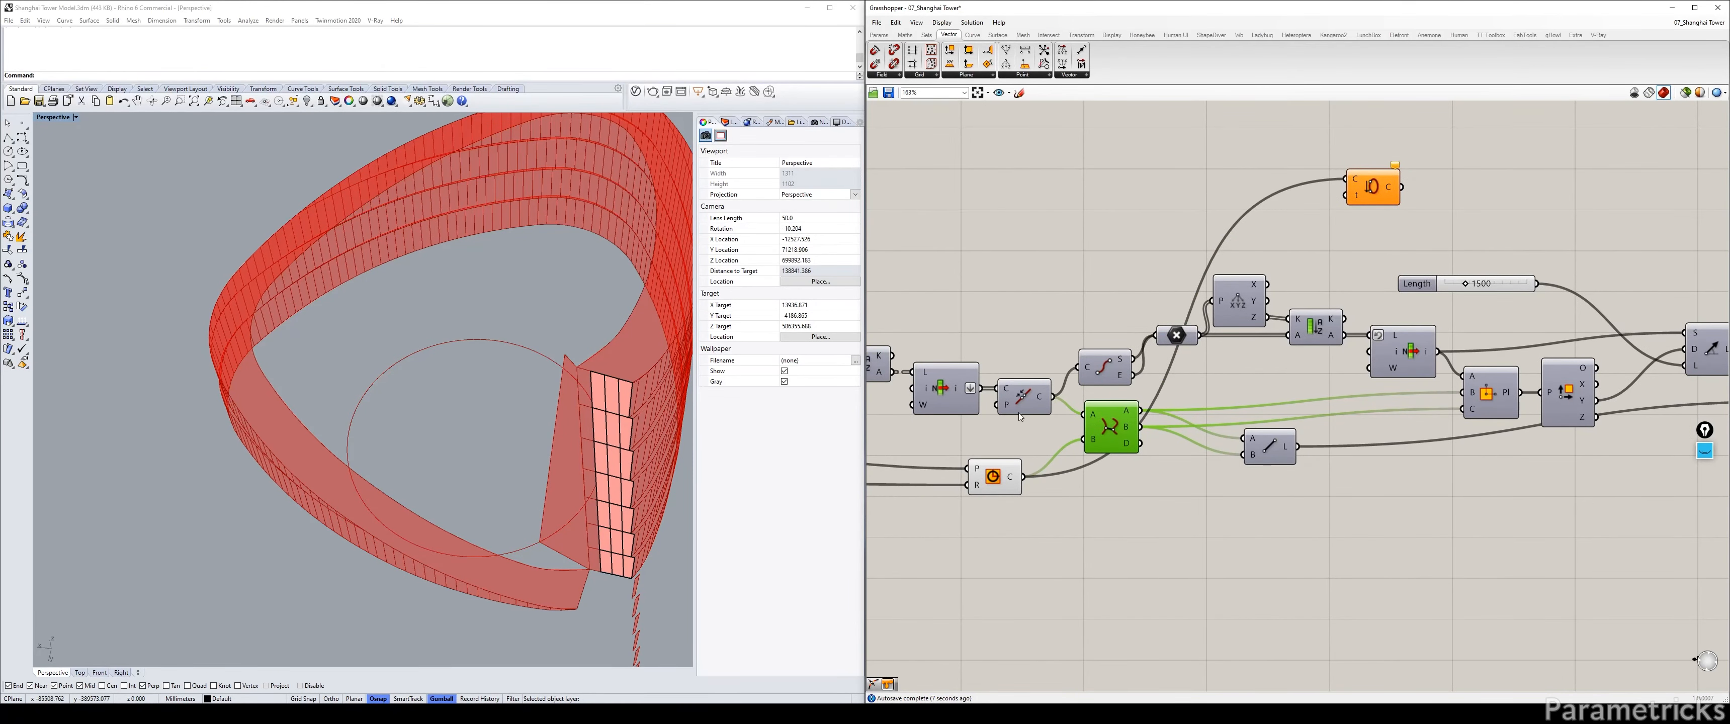
mouse_move(1118, 438)
left_mouse_down()
mouse_move(1157, 444)
mouse_move(1093, 446)
left_mouse_up()
double_click(1140, 480)
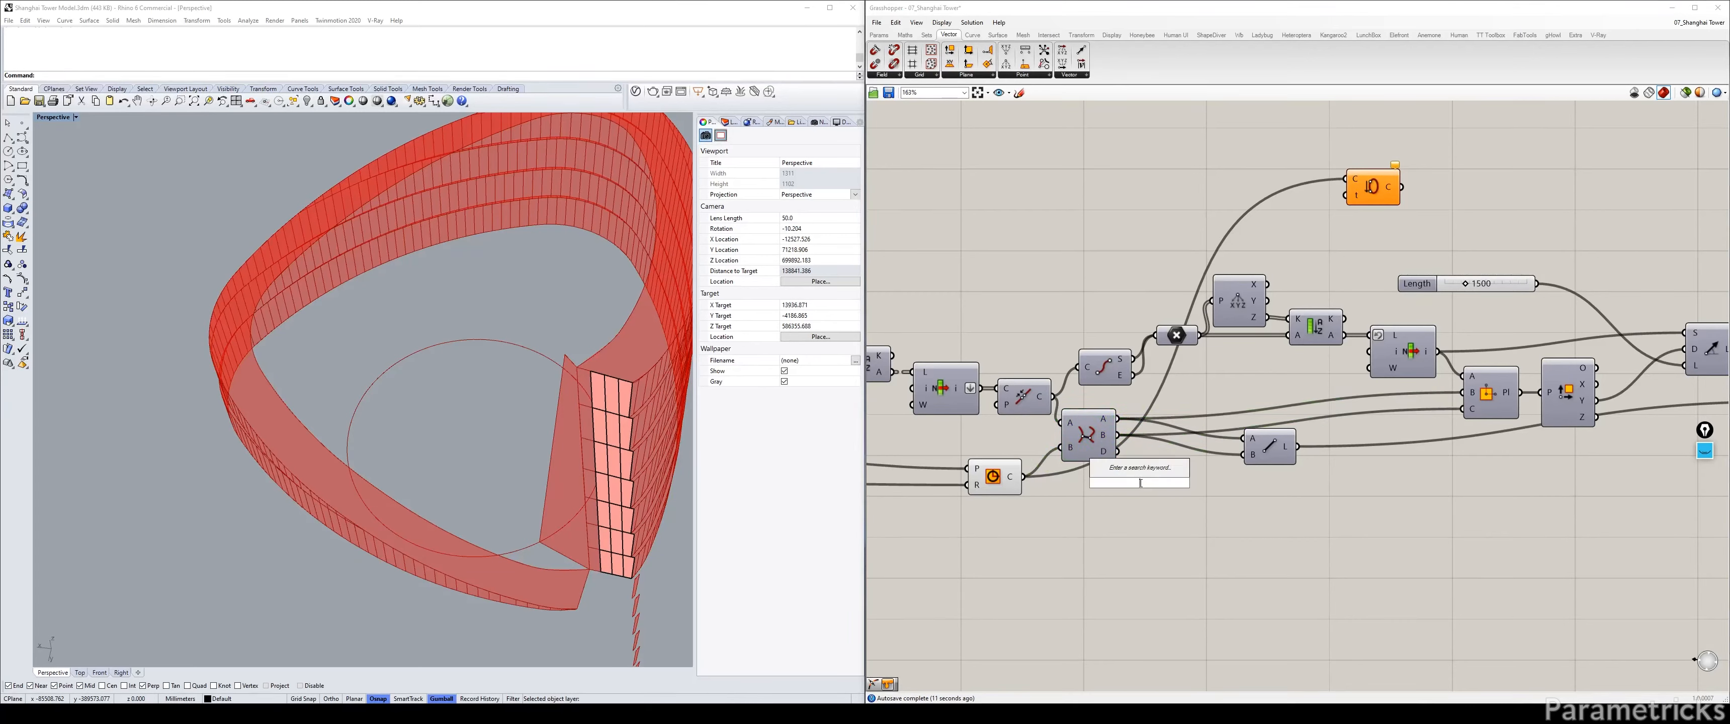
type("point c")
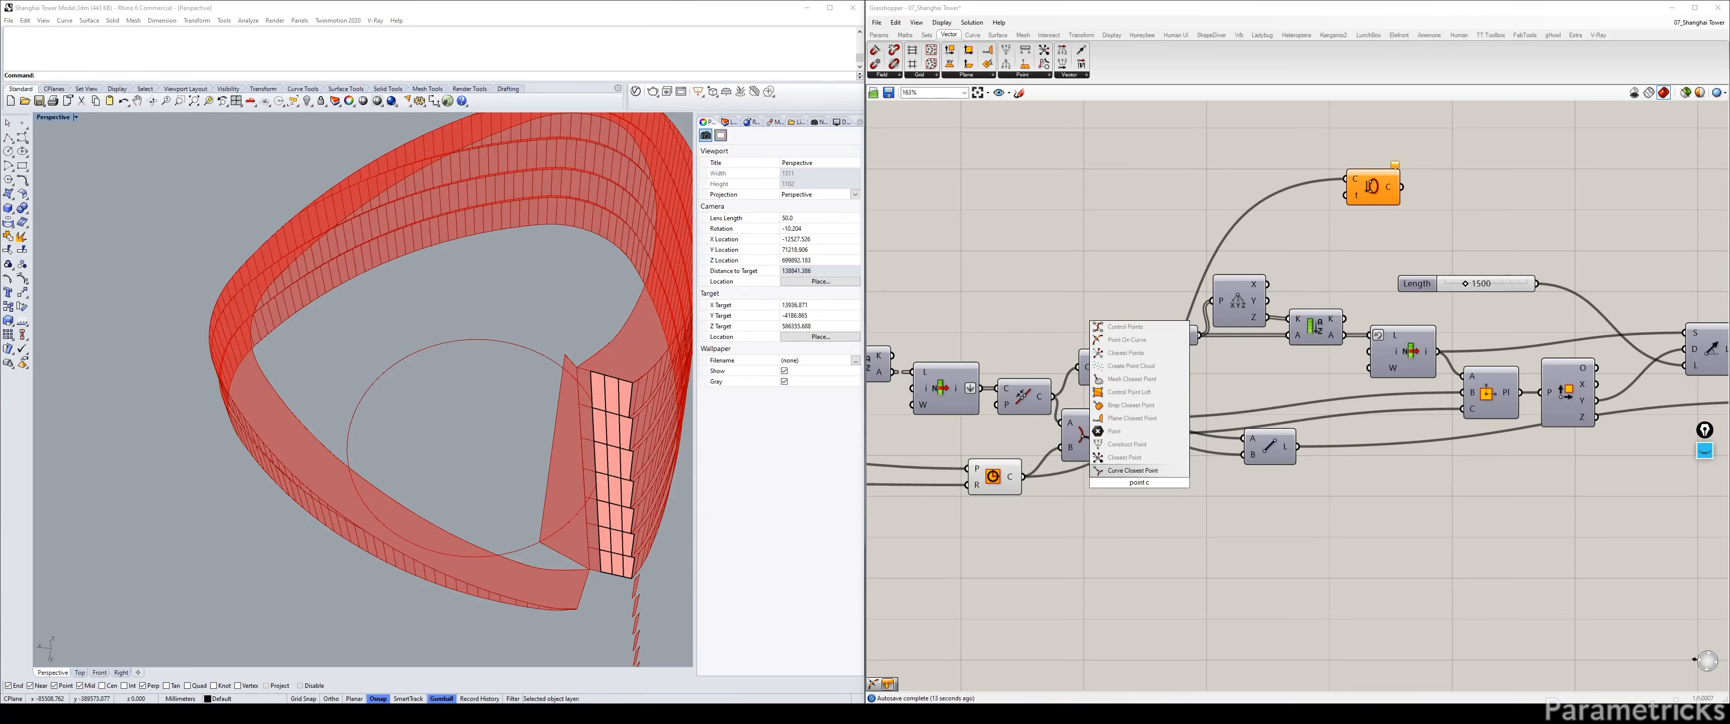
type("lose")
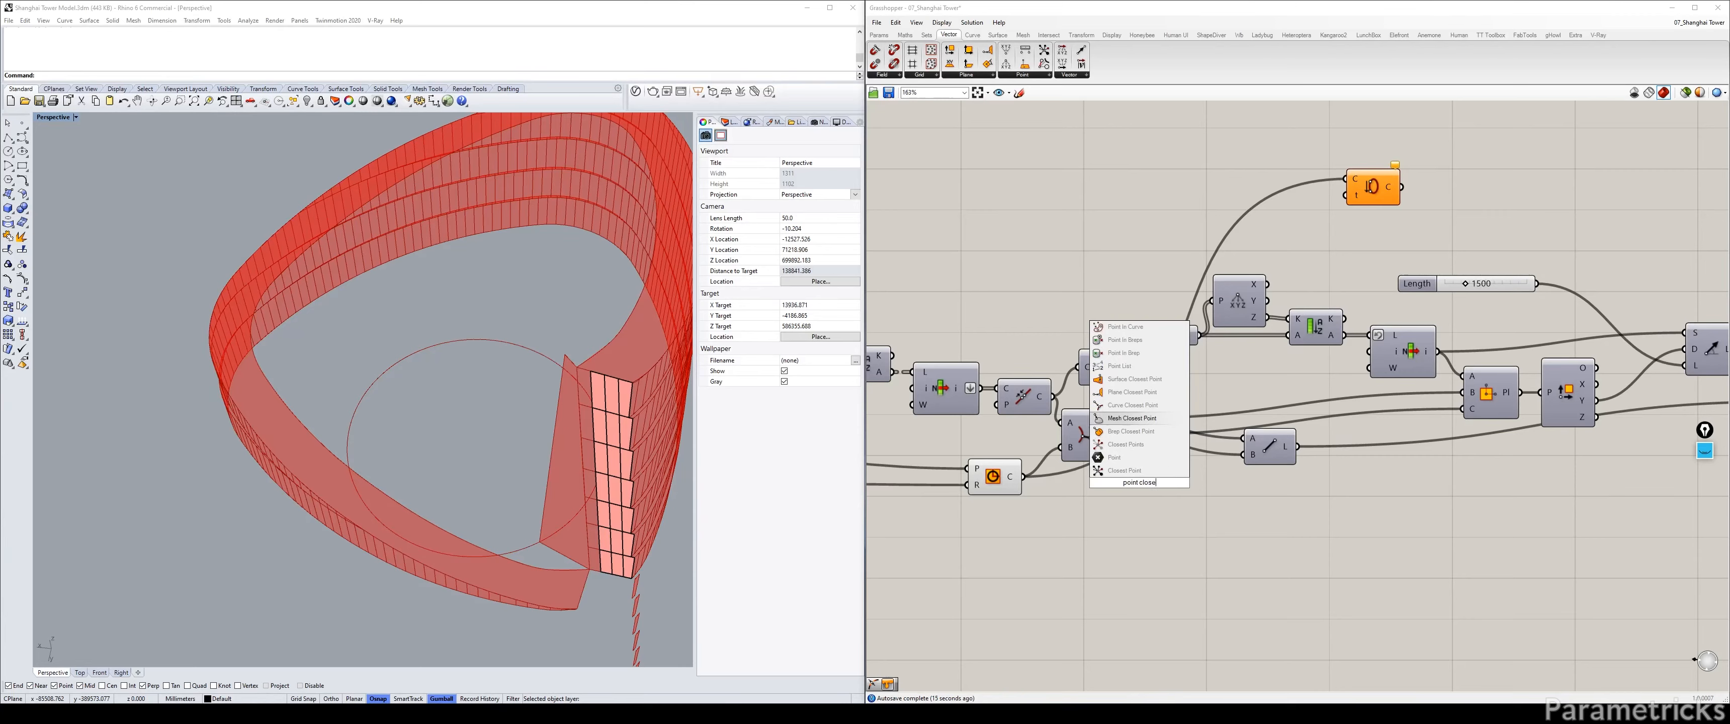
left_click(1132, 405)
left_click_drag(1138, 484, 1161, 212)
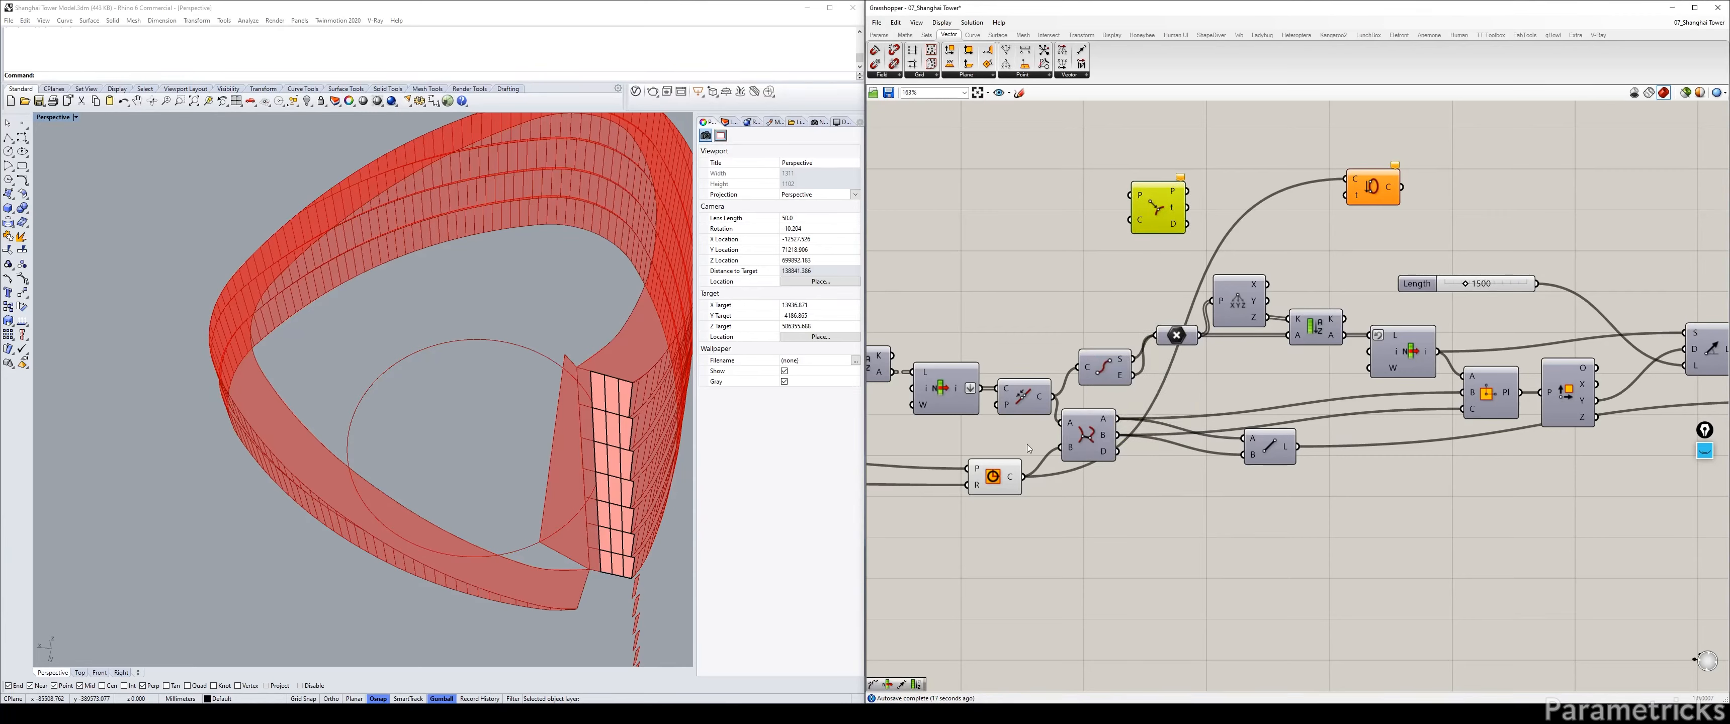
Feed the inner circle into Curve Closest Point's curve input and Curve Proximity's B output into its point input.
left_click_drag(1023, 476, 1245, 216)
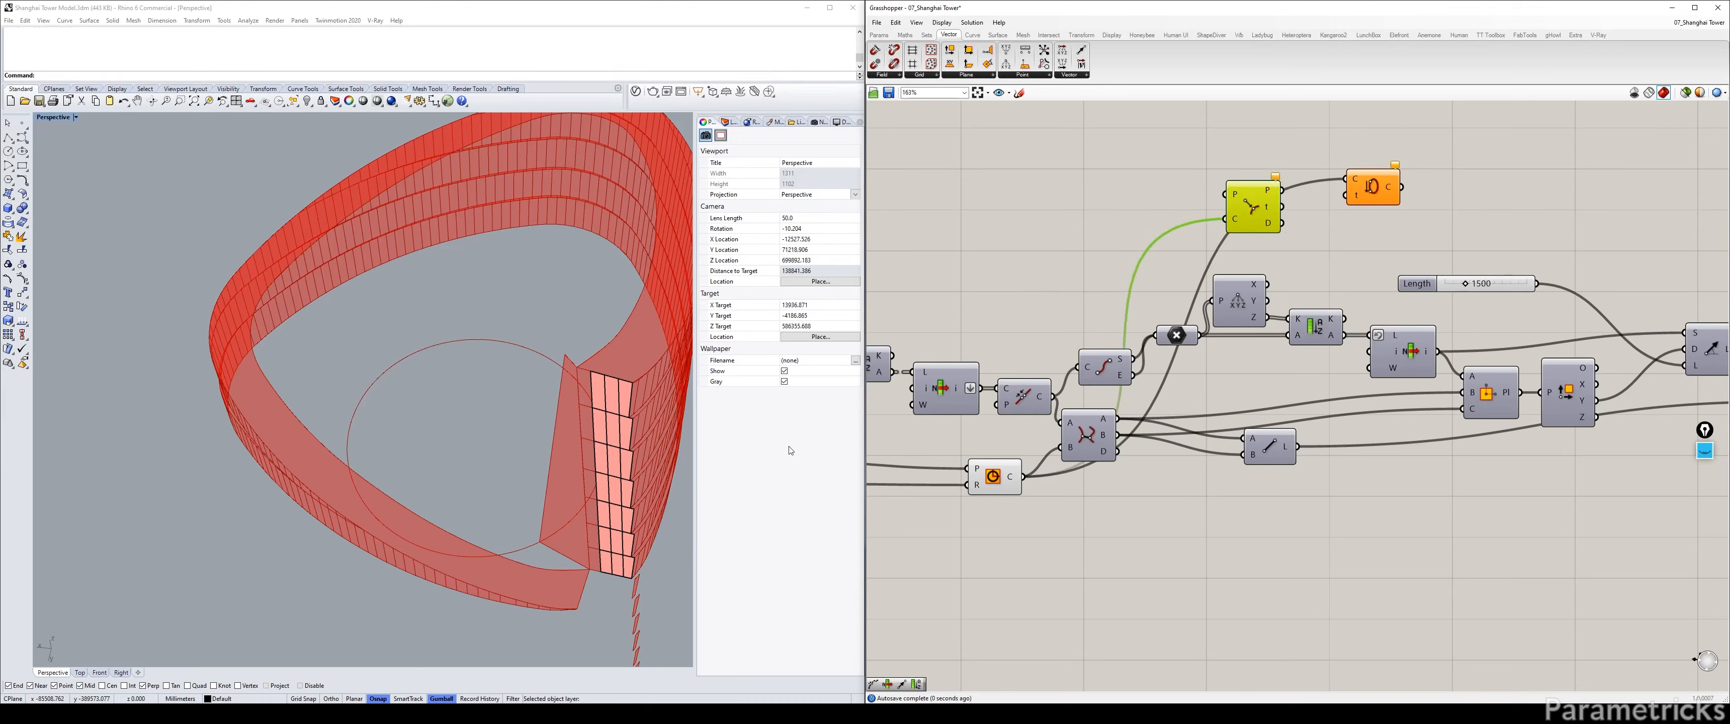
left_click(1109, 445)
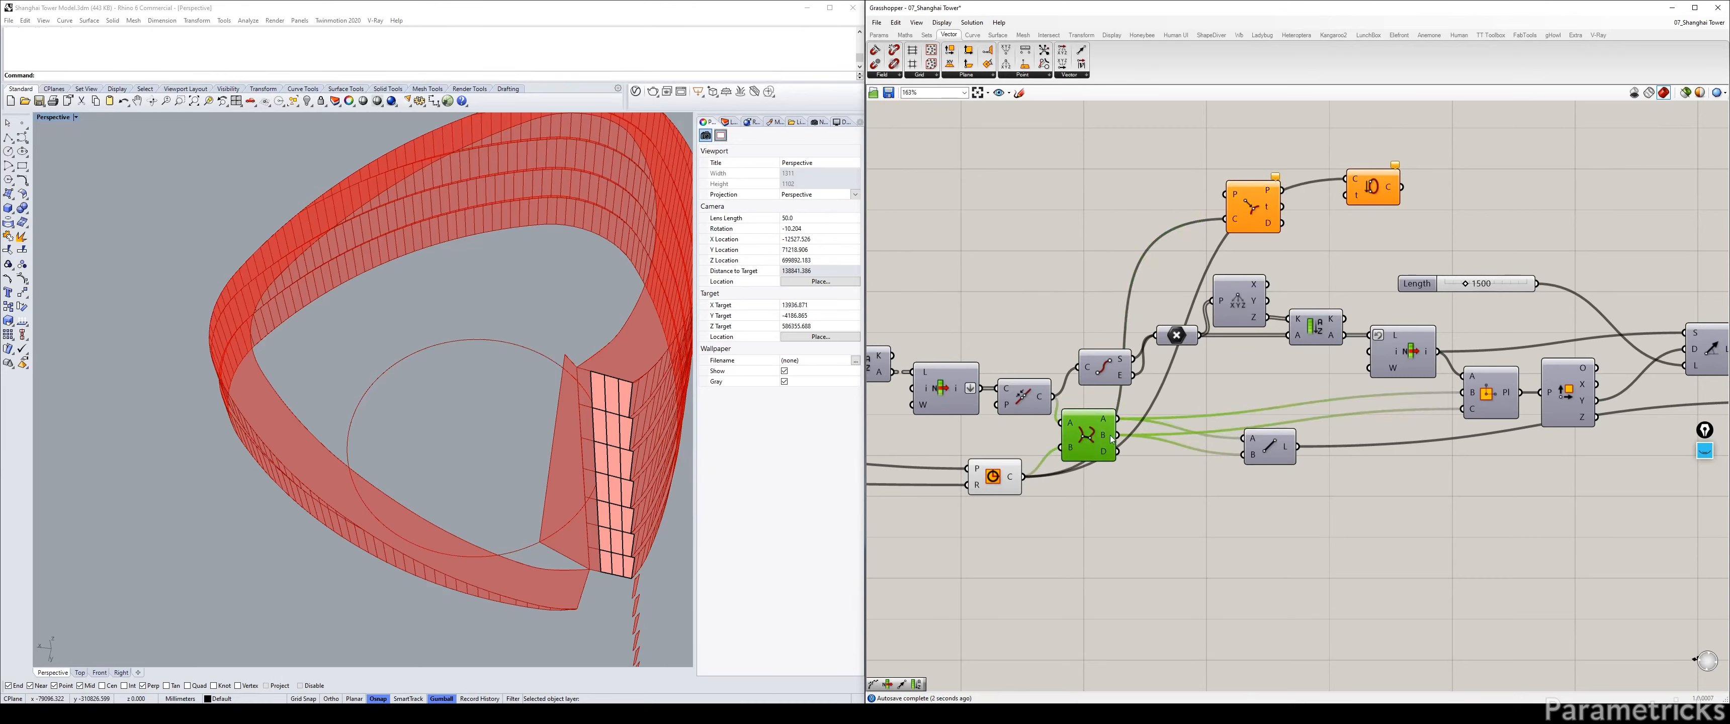
left_click_drag(1118, 435, 1225, 194)
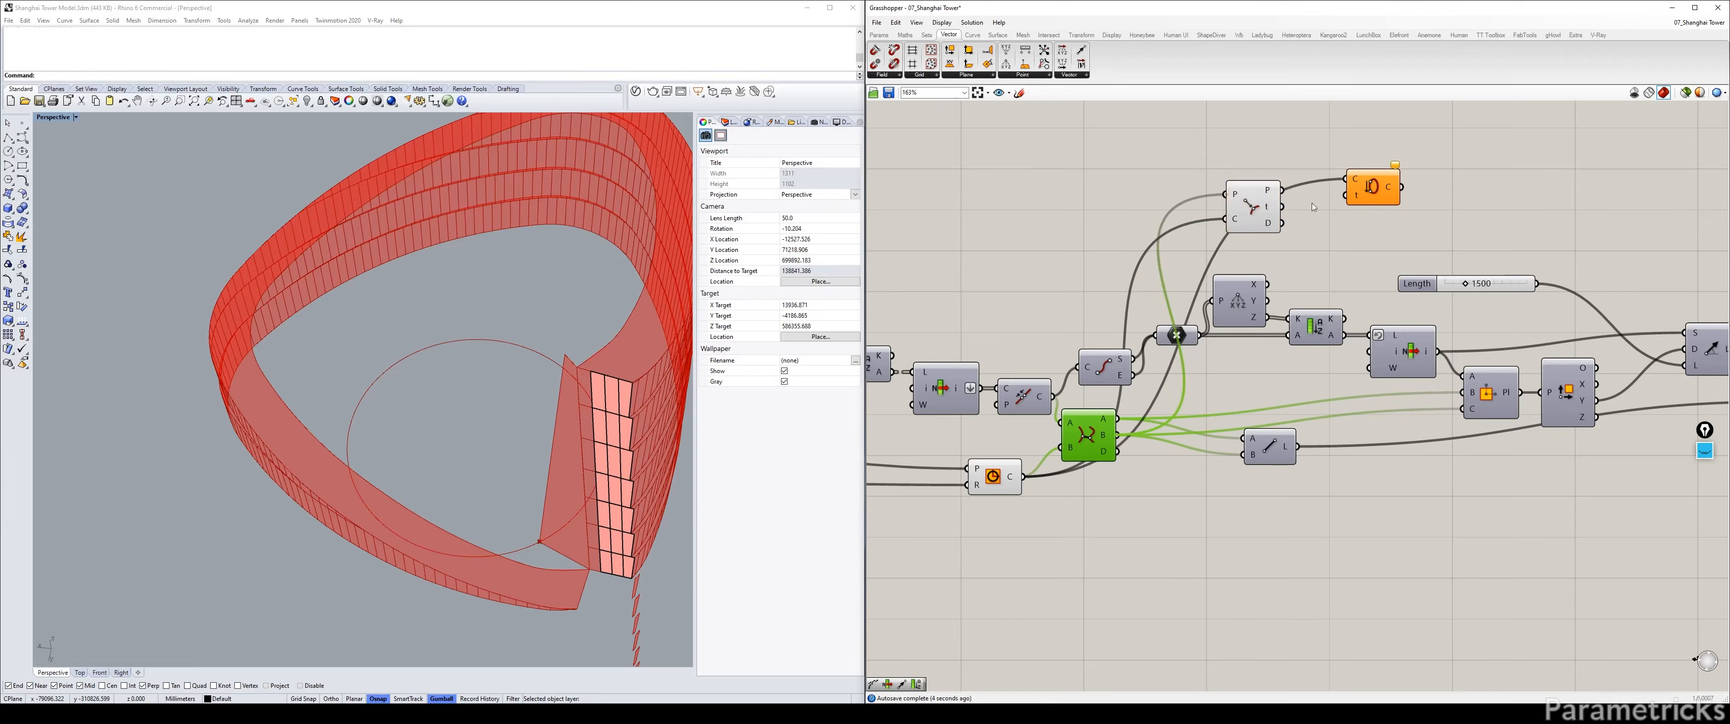
Connect Curve Closest Point's t output to Seam's t input and arrange the two components next to each other.
right_click_drag(1377, 235, 1087, 262)
left_click_drag(1083, 216, 1135, 203)
left_click_drag(992, 233, 1109, 210)
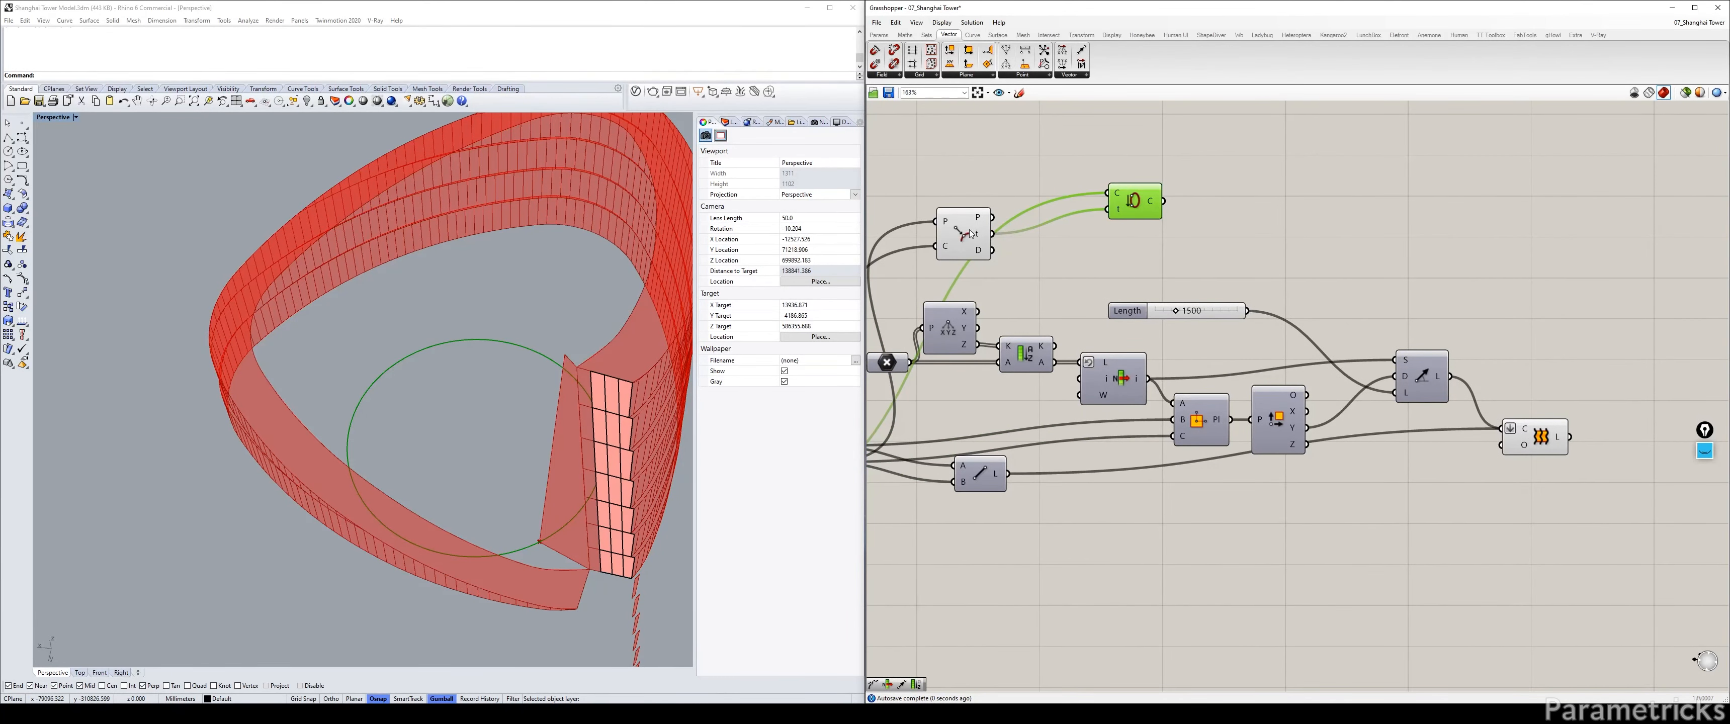
left_click_drag(971, 233, 1046, 210)
Check the re-seamed circle's start with a temporary Point On Curve component at 0.000 and 0.123, and delete that component.
double_click(1312, 195)
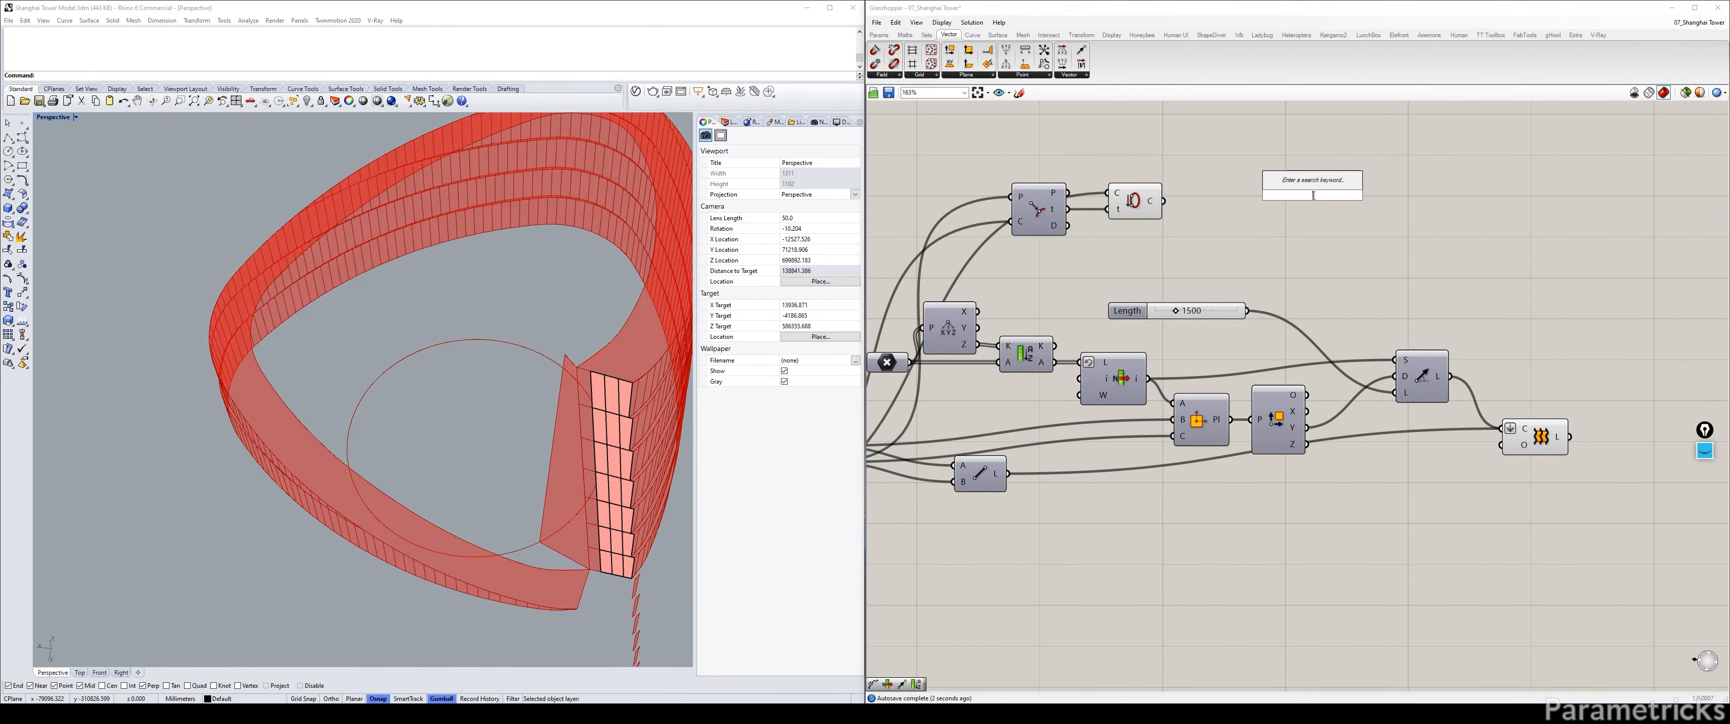
type("curve o")
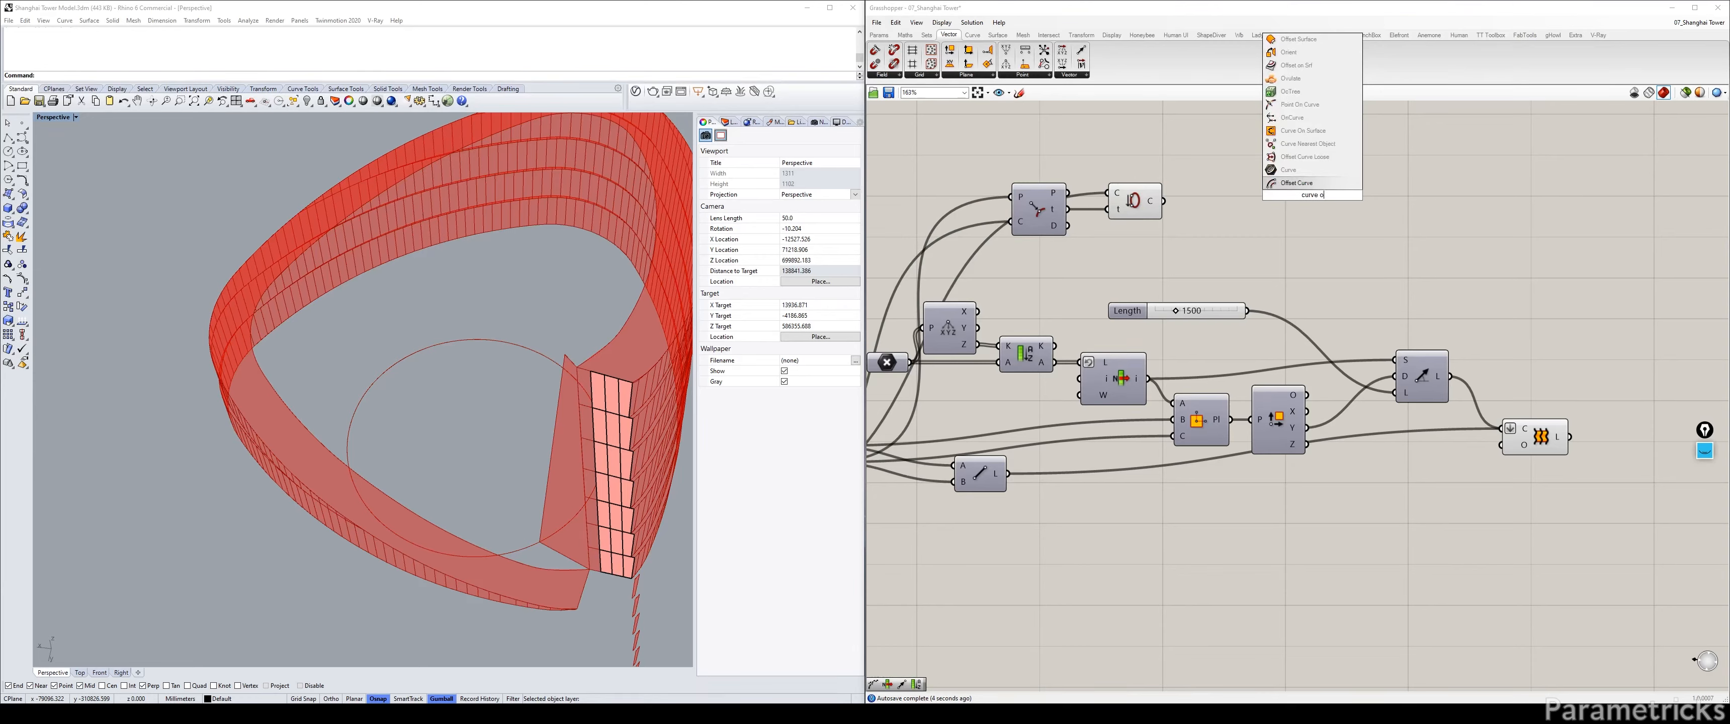
left_click(1333, 106)
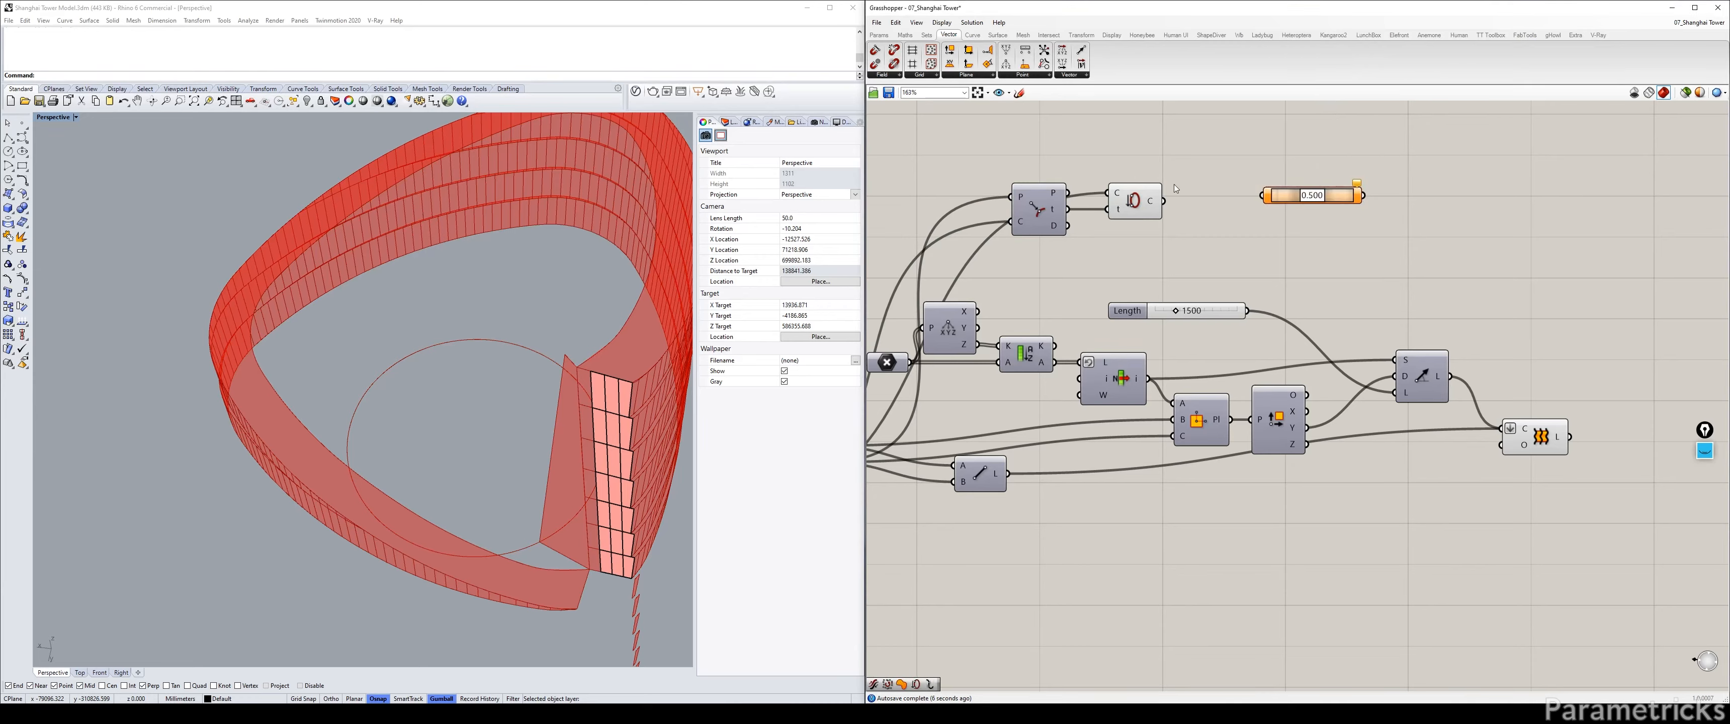
left_click_drag(1163, 201, 1286, 203)
left_click_drag(1163, 201, 1259, 196)
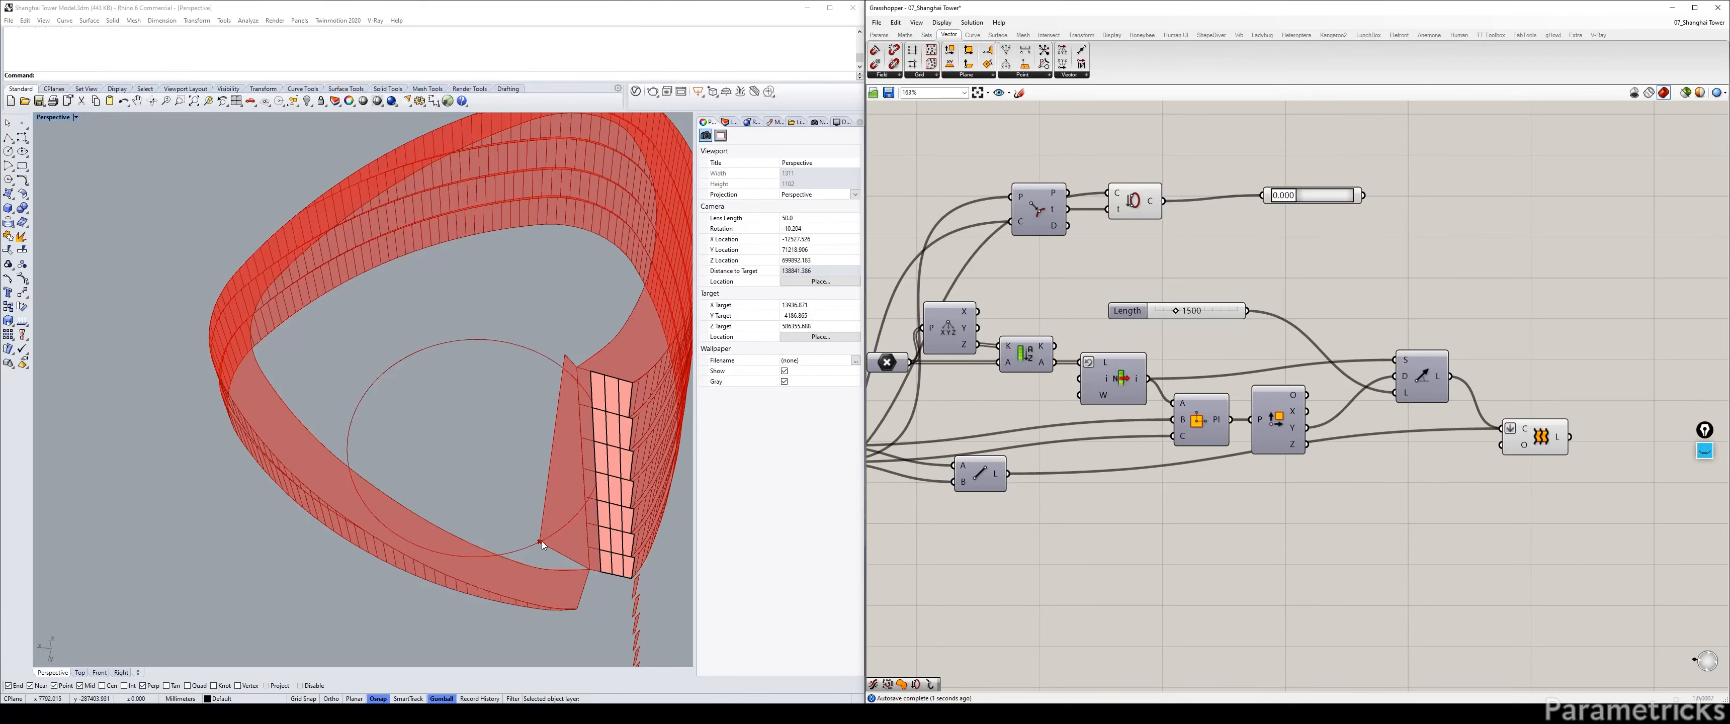
mouse_move(1284, 196)
left_mouse_down()
mouse_move(1340, 196)
mouse_move(1288, 200)
left_mouse_up()
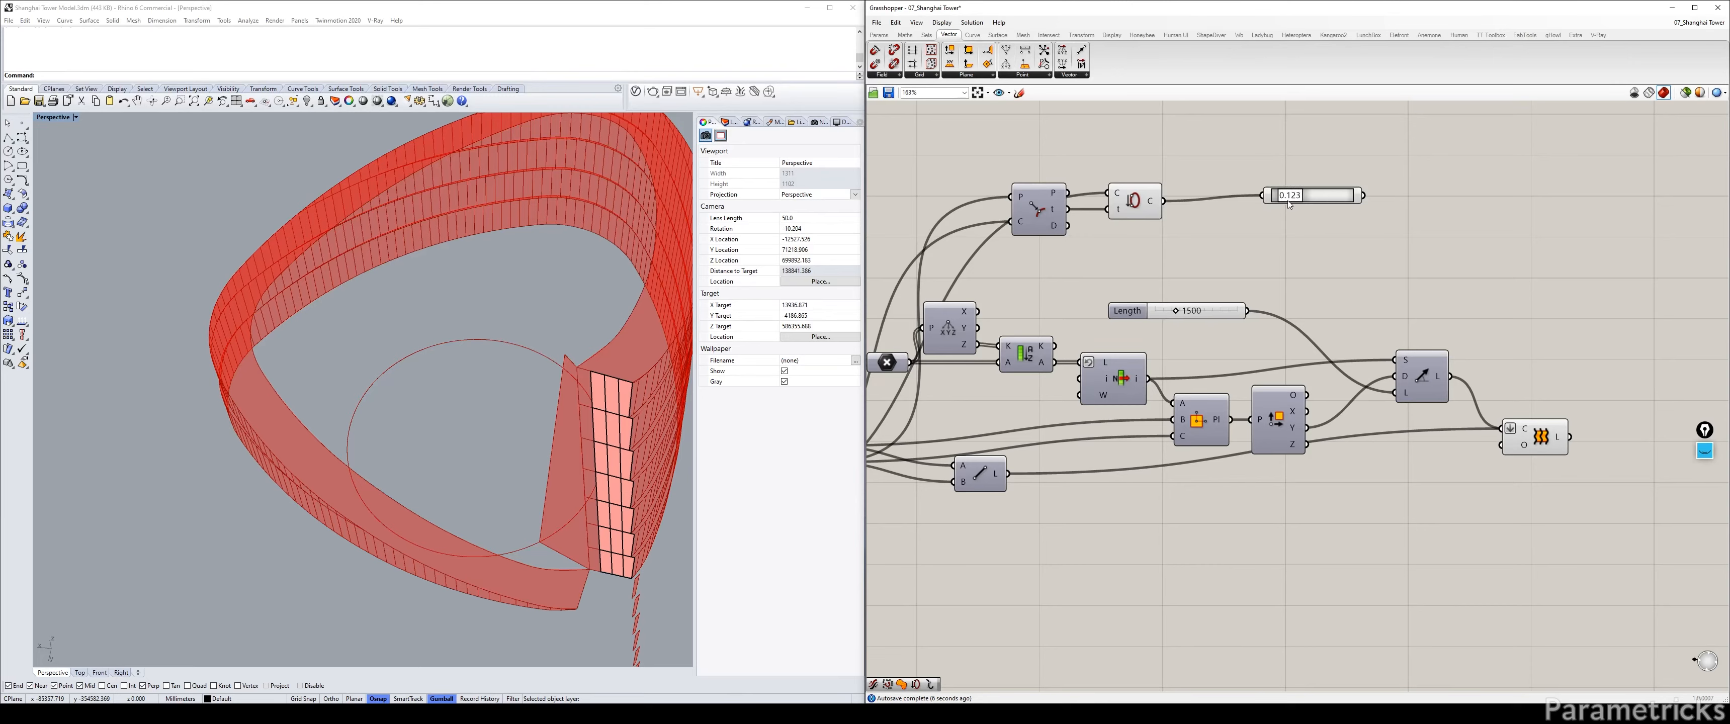
left_click(1316, 196)
key("Delete")
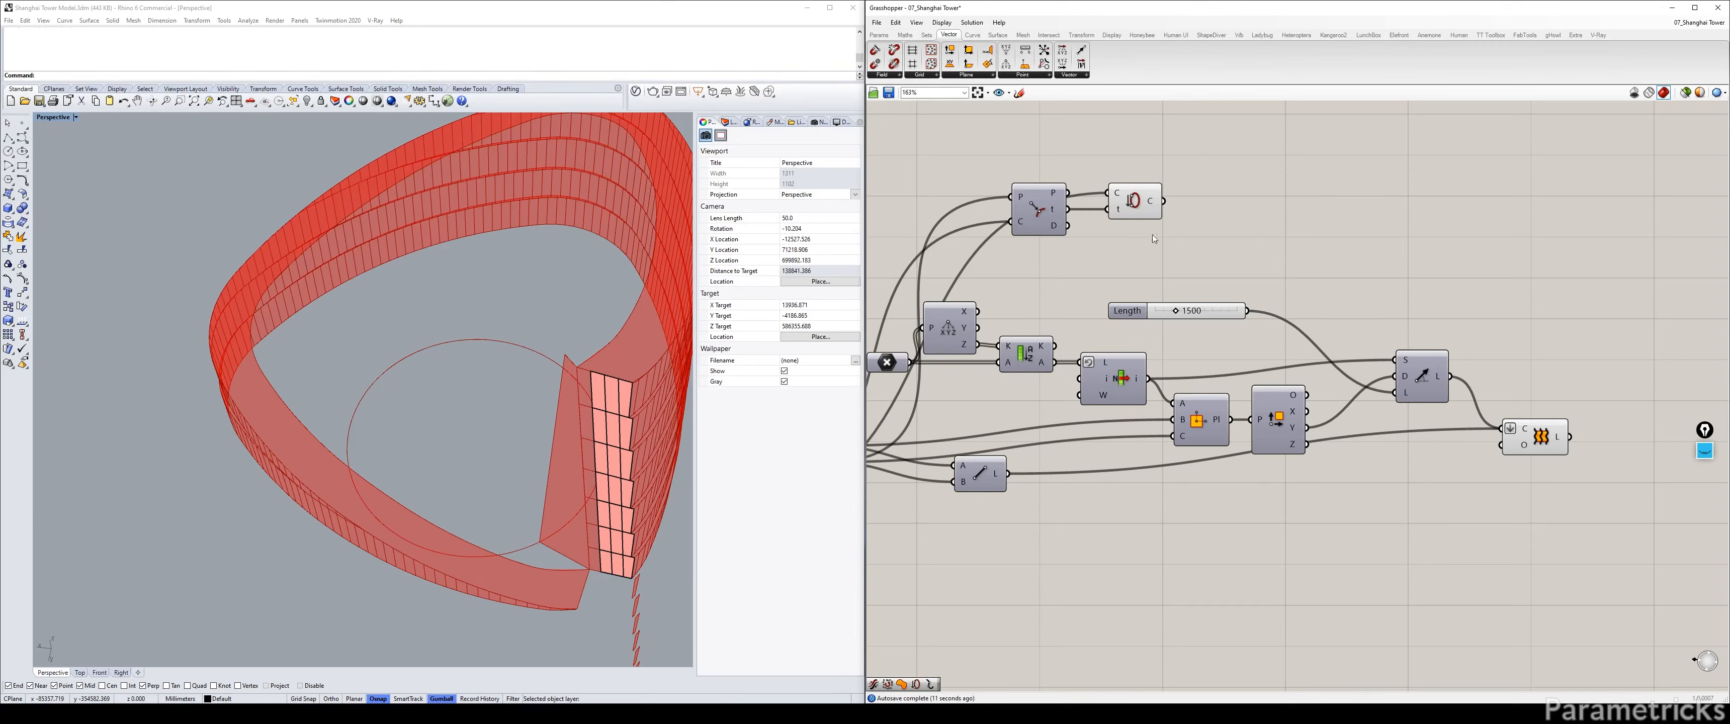
Add a Divide Curve component and feed the Seam component's output curve into it.
left_click(1135, 201)
double_click(1254, 183)
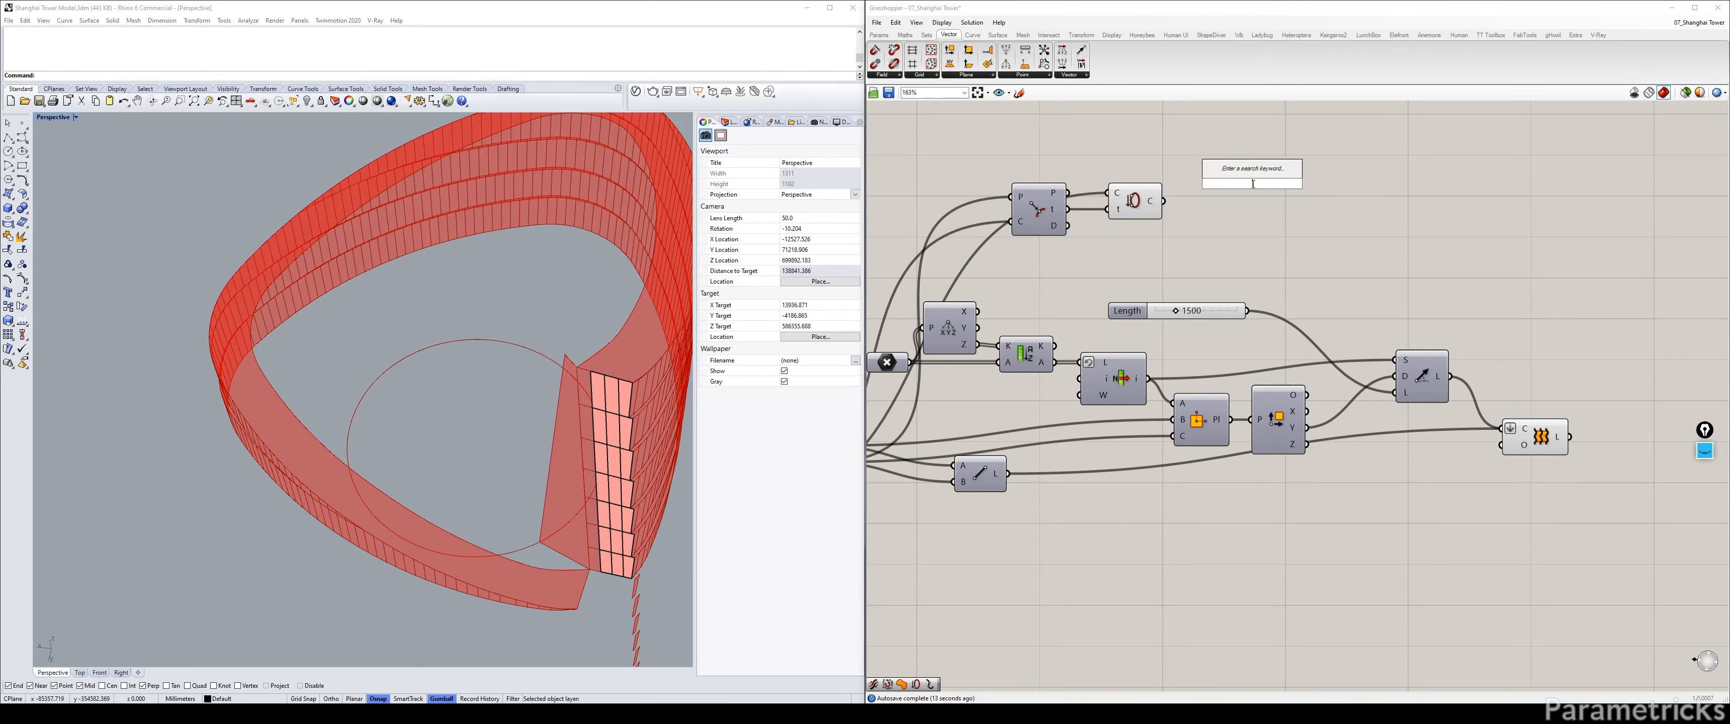
type("divide")
key("Return")
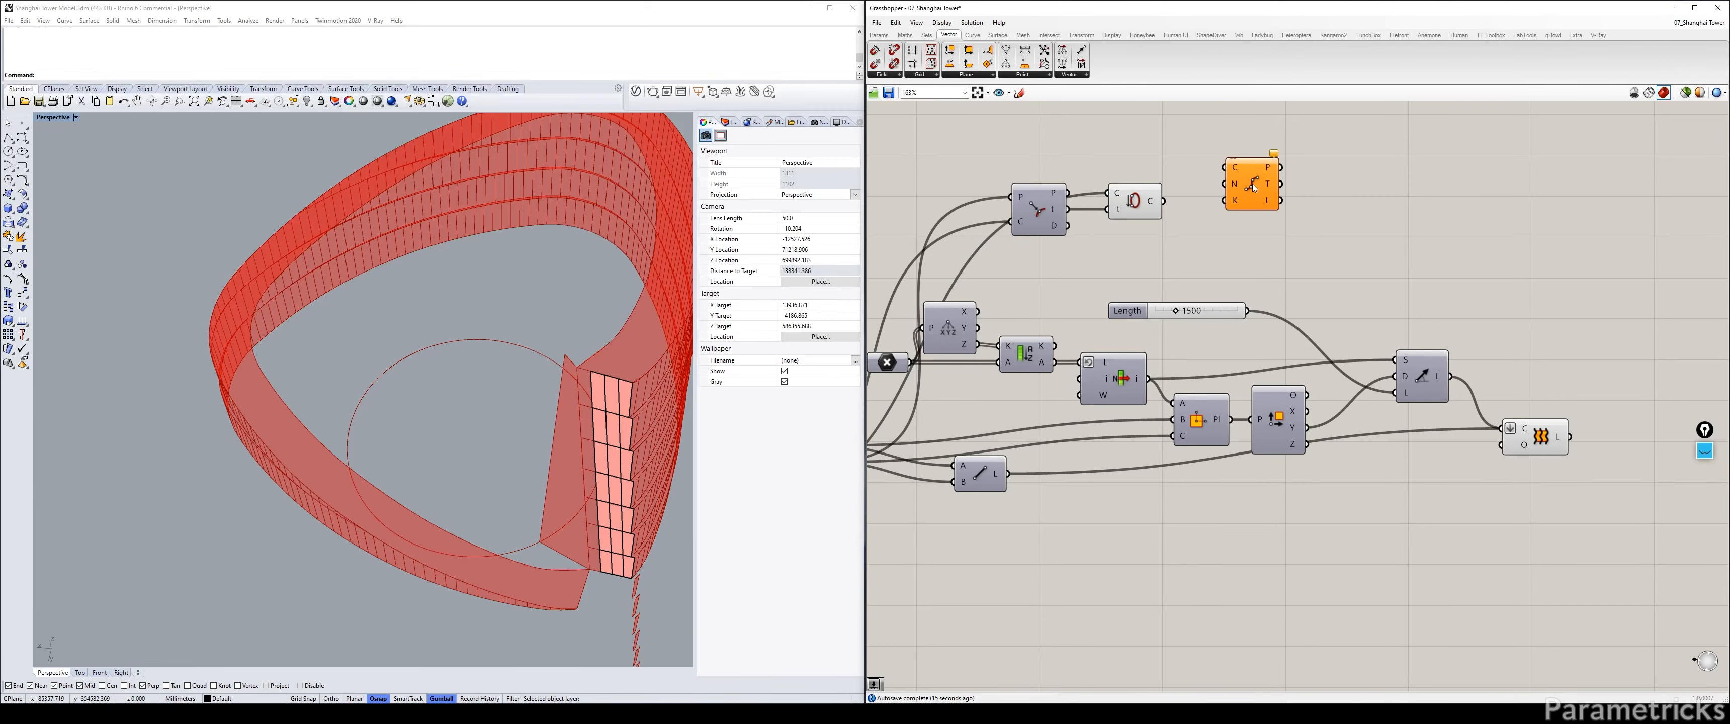
left_click_drag(1164, 200, 1281, 206)
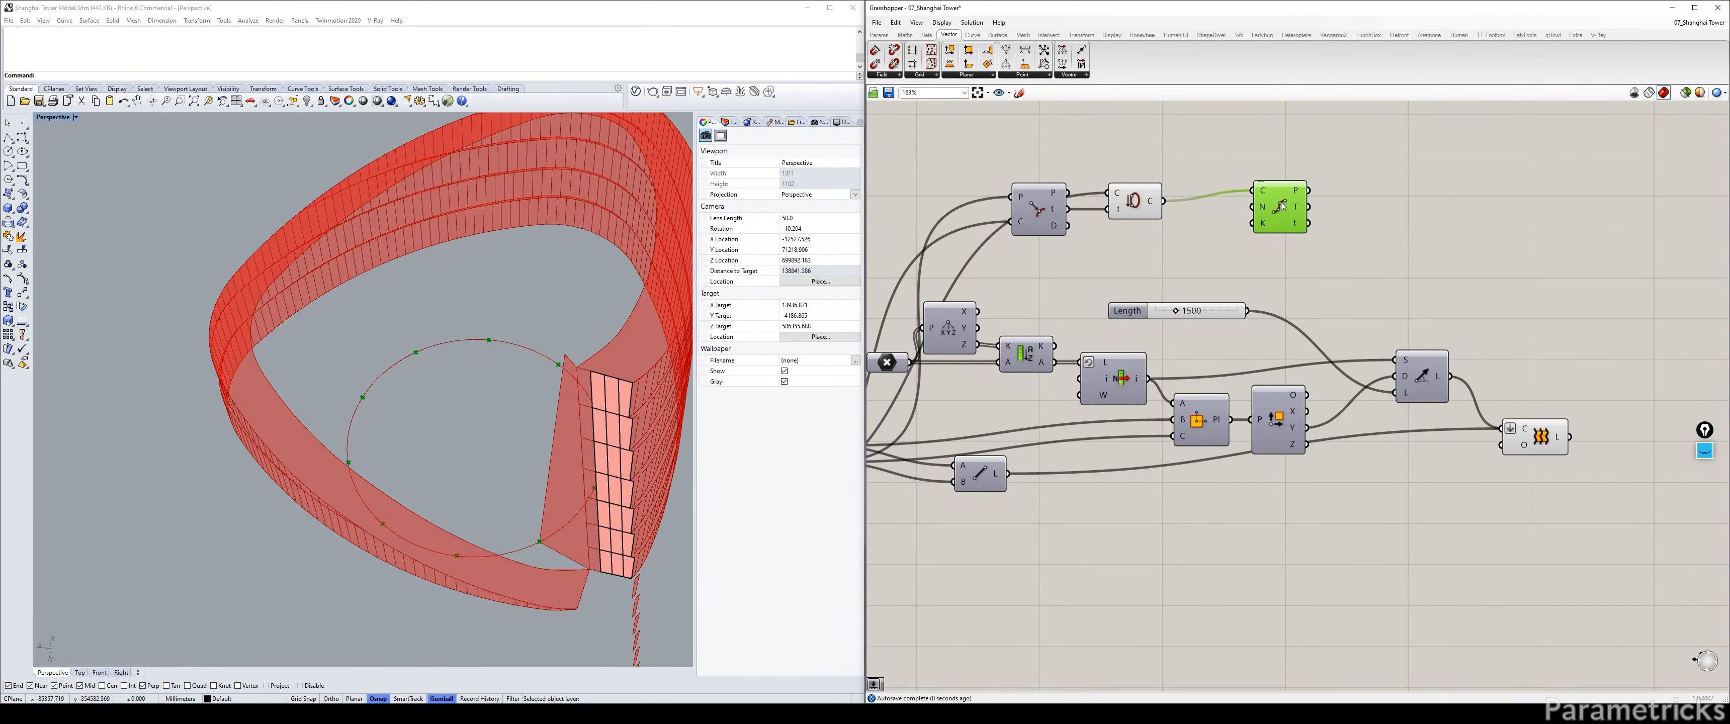
Locate the earlier Divide Curve driven by the DENSITY slider and select it to examine its division points.
scroll(1139, 248, "down", 5)
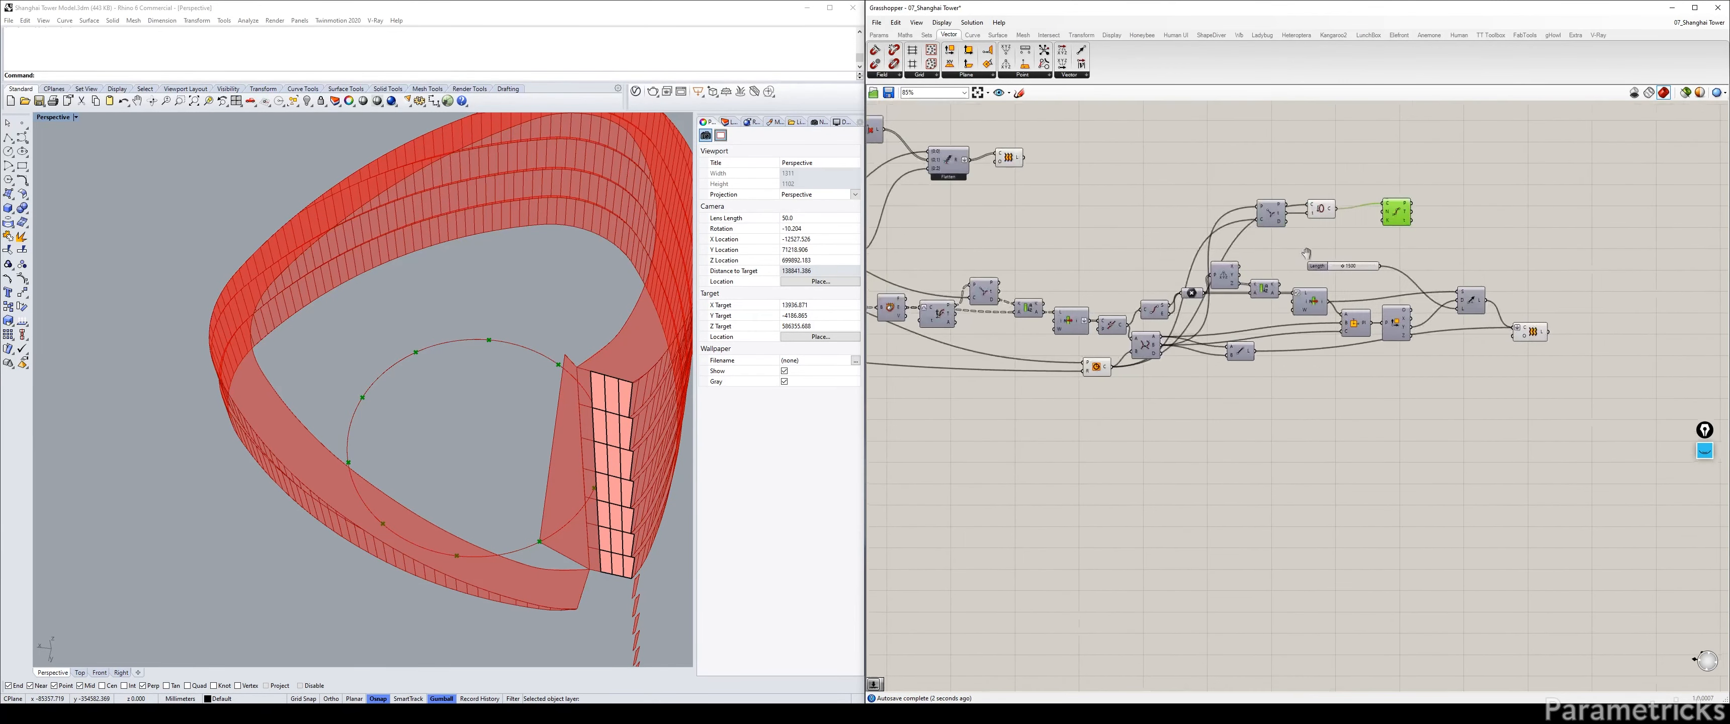
right_click_drag(957, 208, 1174, 174)
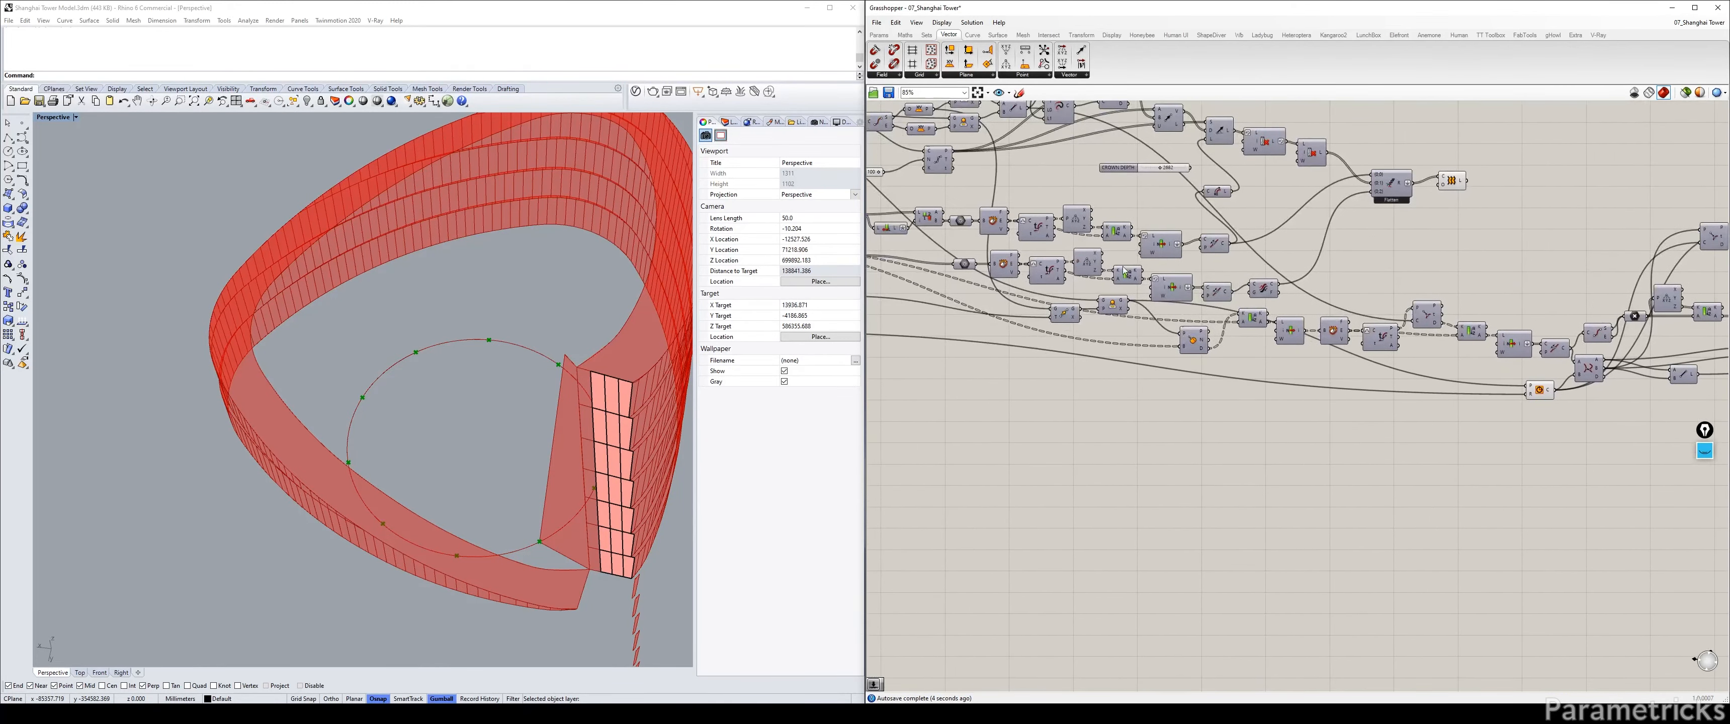
right_click_drag(926, 324, 1174, 302)
scroll(1173, 301, "down", 1)
scroll(971, 283, "up", 3)
right_click_drag(971, 282, 1031, 339)
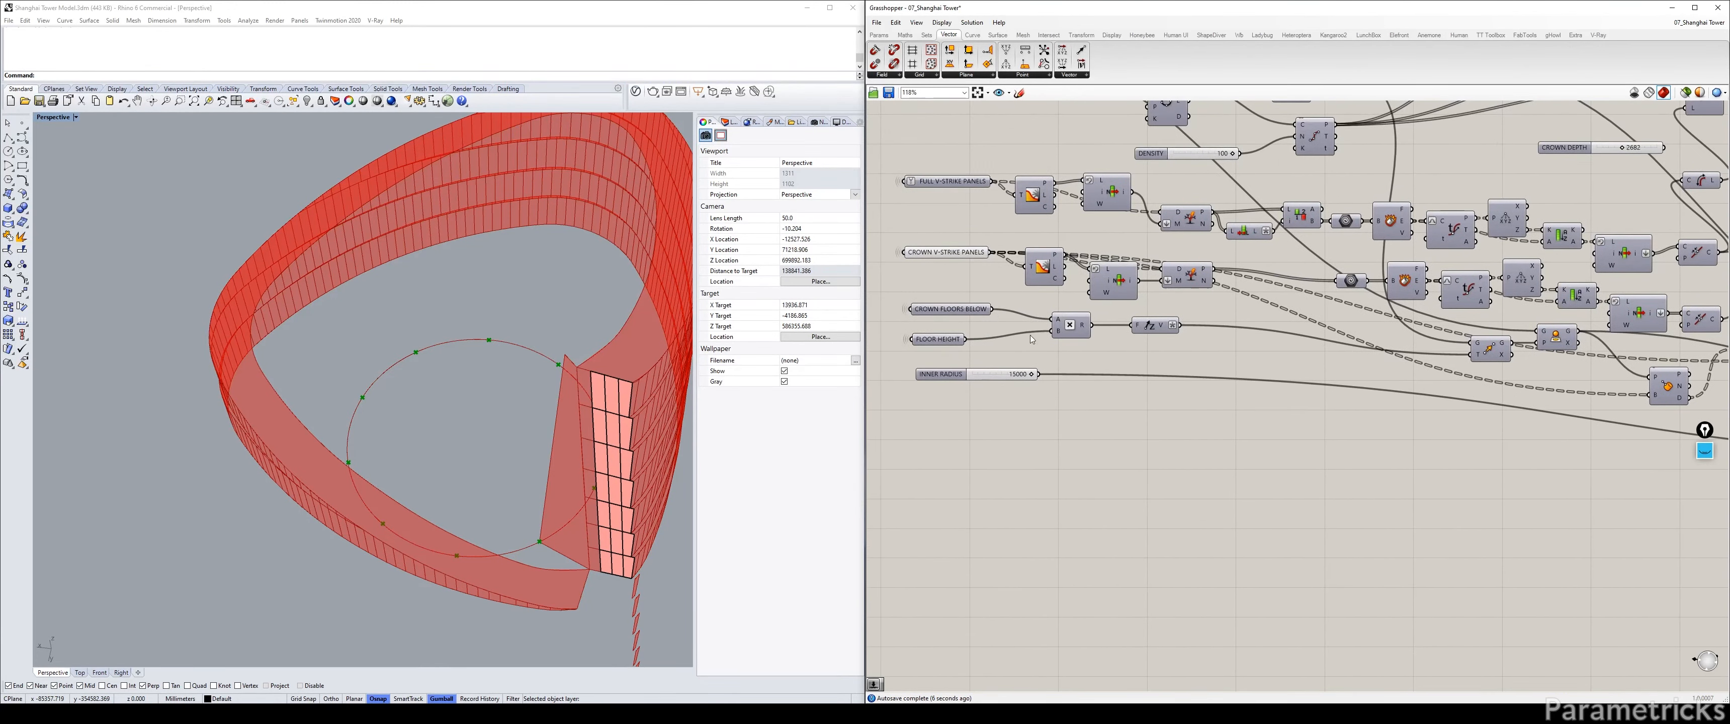
right_click_drag(1228, 255, 1105, 357)
scroll(1095, 306, "up", 1)
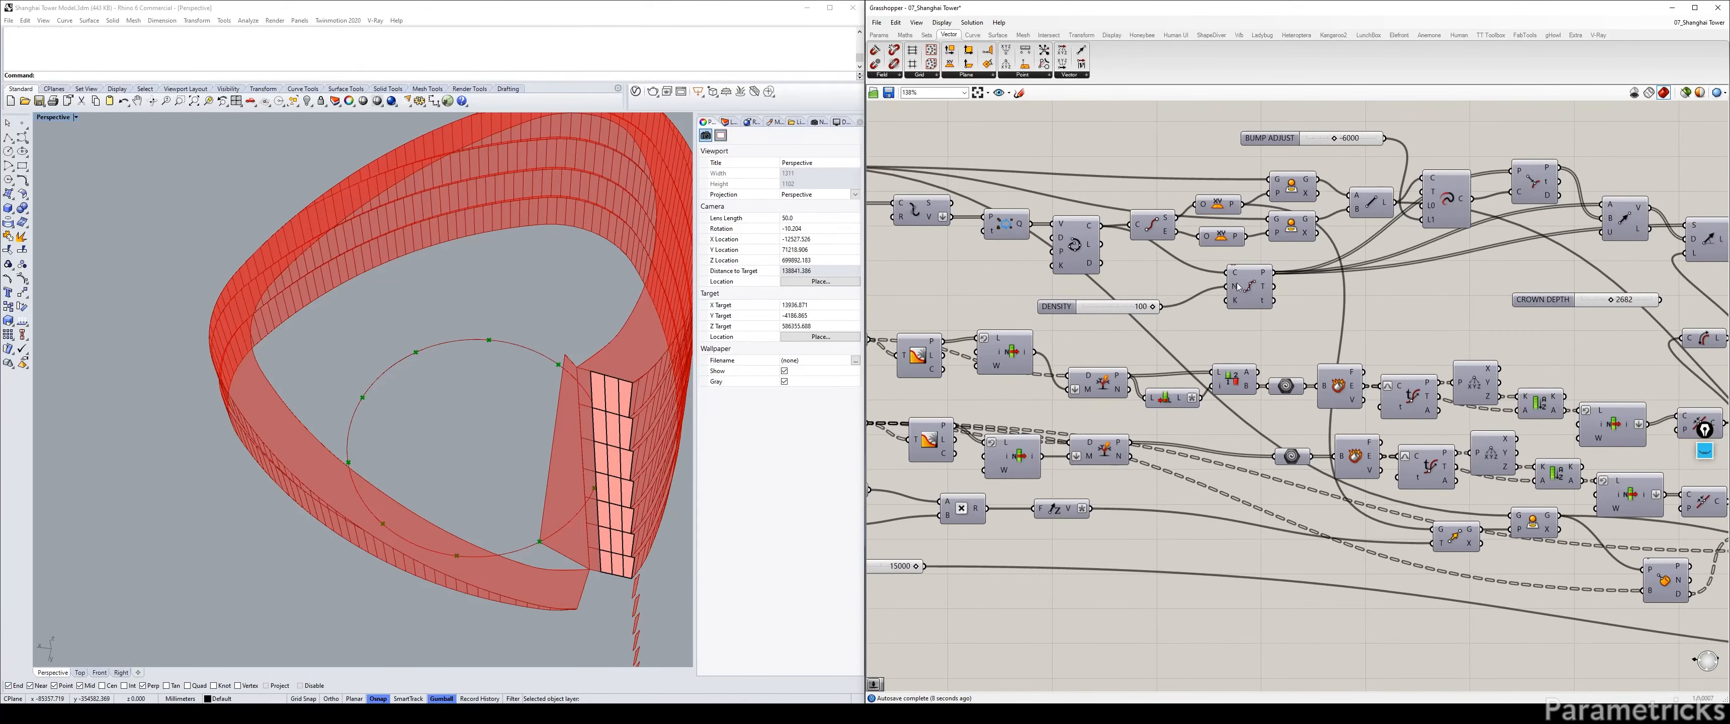
left_click(1252, 281)
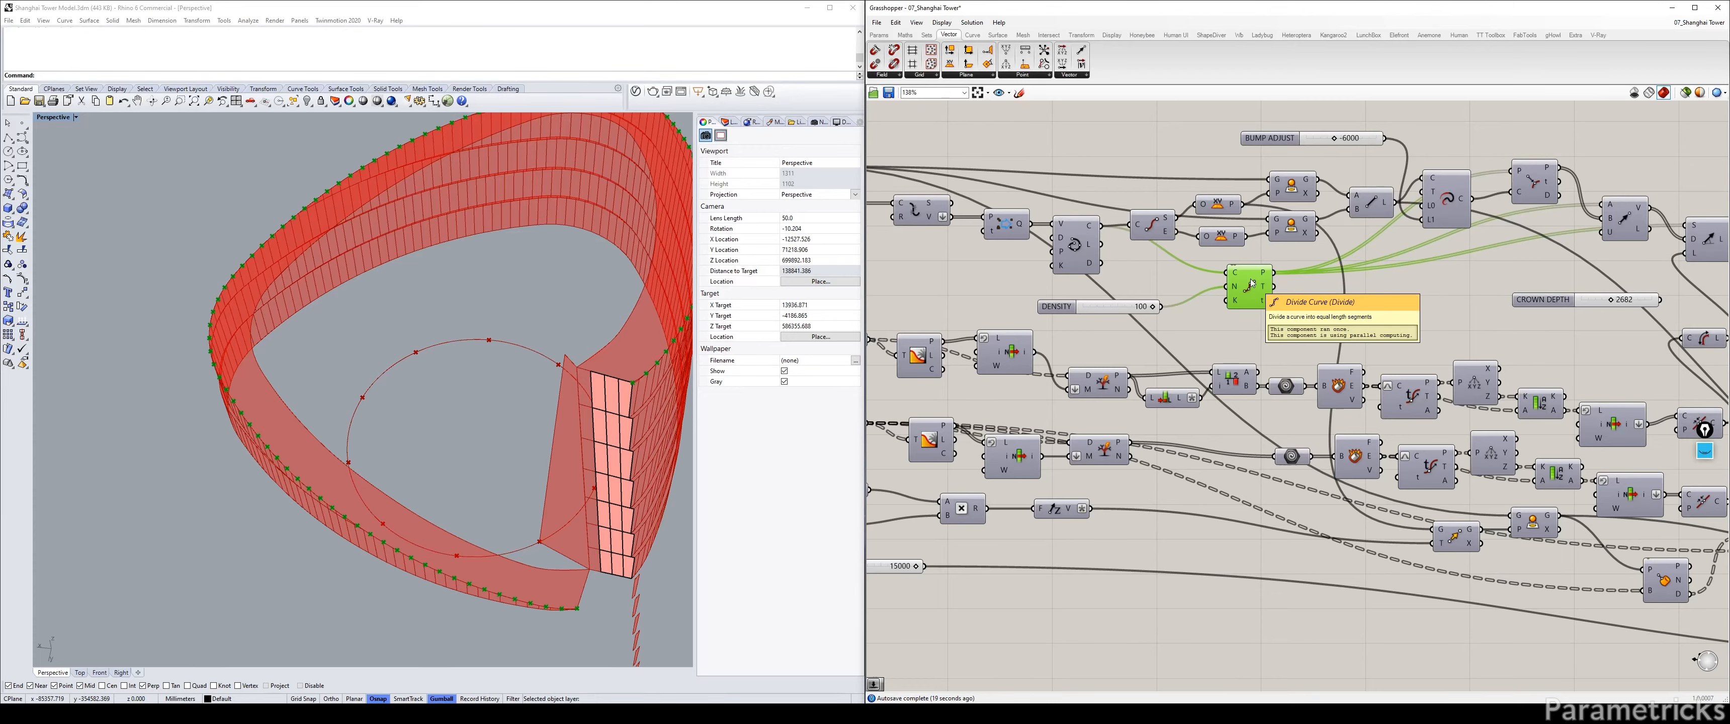
Examine the DENSITY slider and the Divide Curve component it drives, and switch off that component's preview.
right_click_drag(1320, 302, 1275, 290)
left_click_drag(1031, 294, 1045, 281)
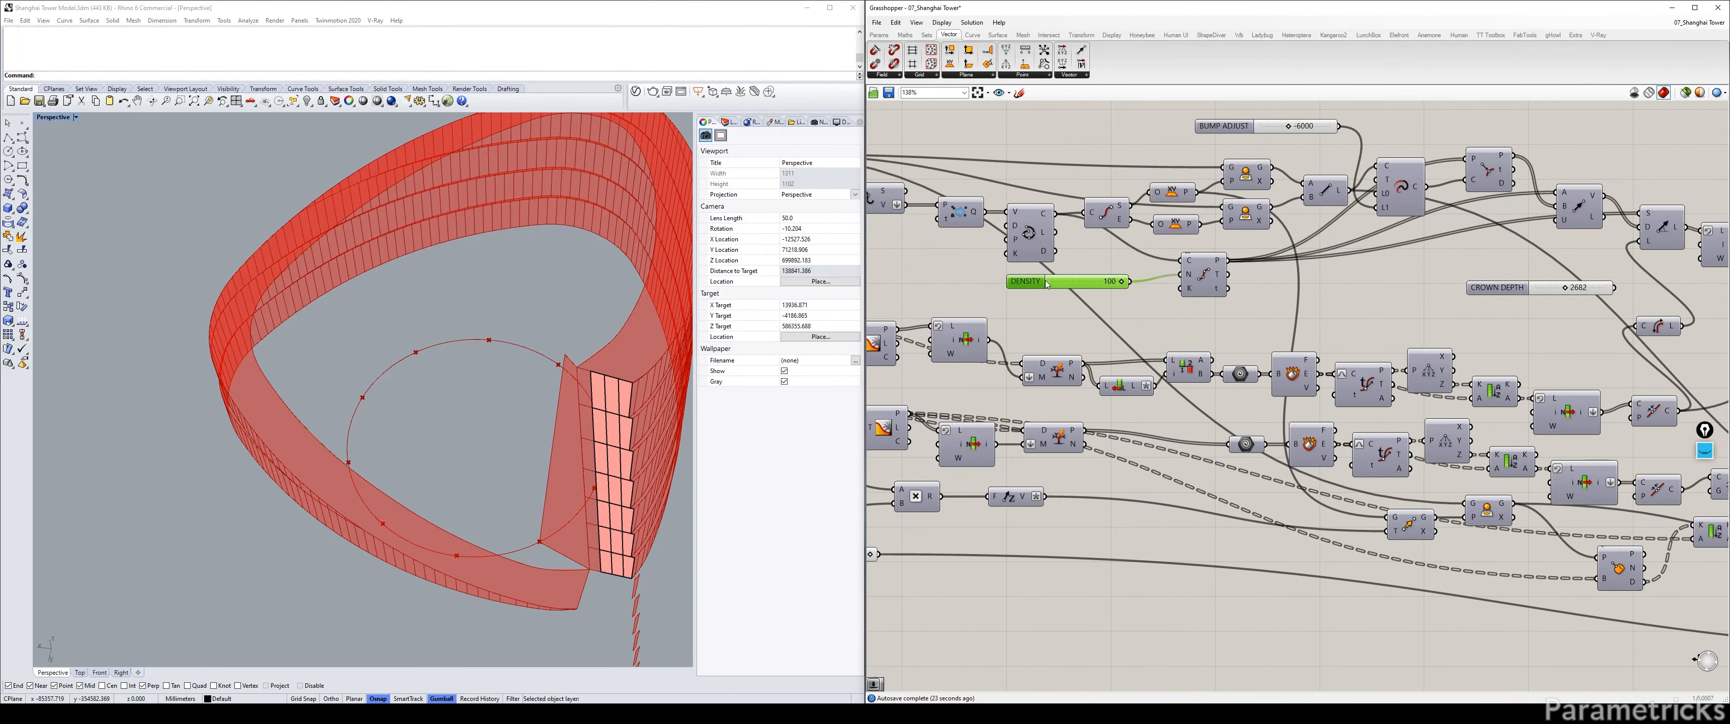
right_click_drag(1385, 287, 1122, 292)
left_click(1122, 292)
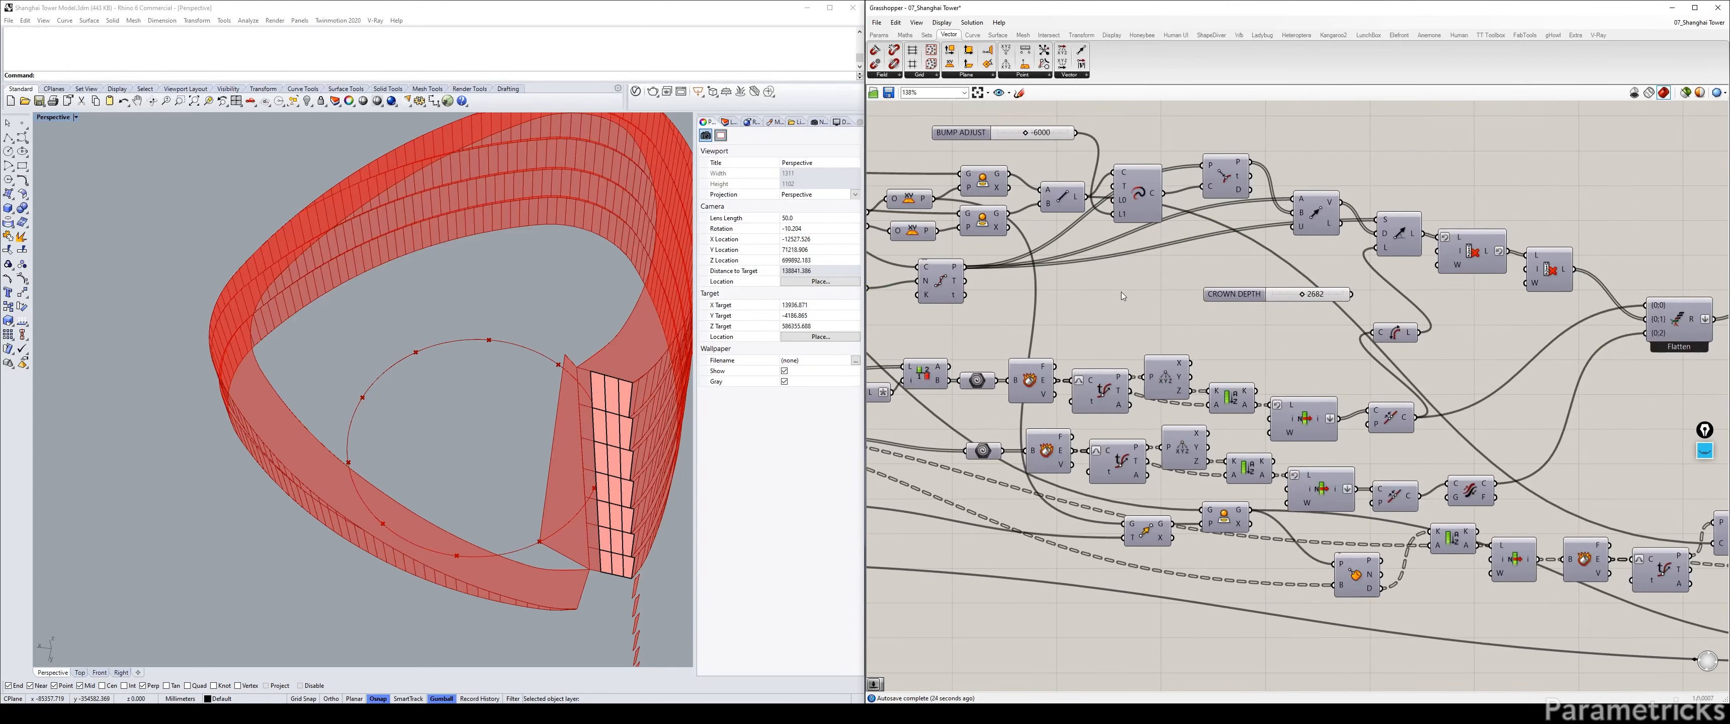
left_click(948, 277)
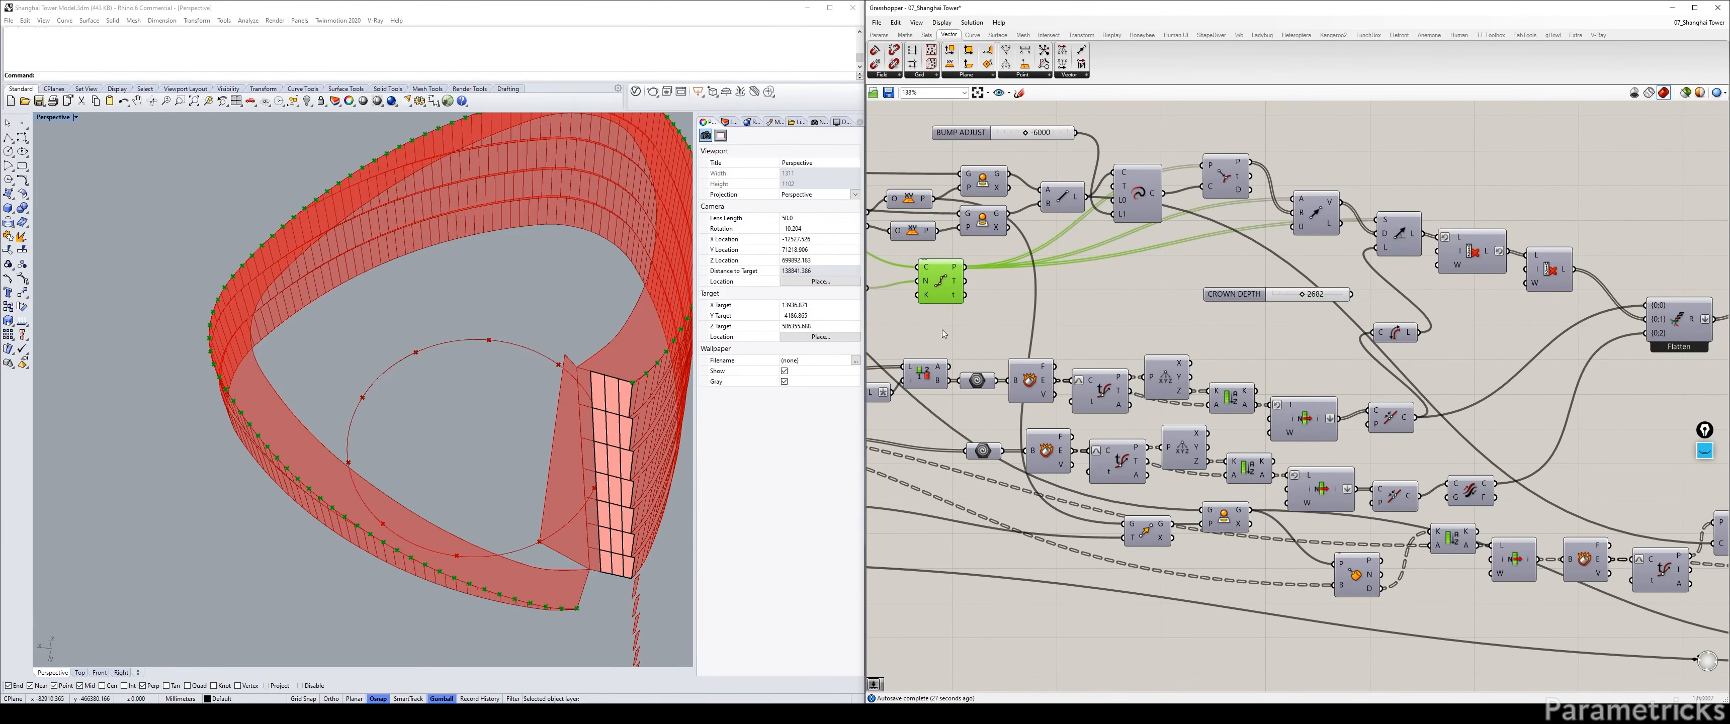
key("ctrl+q")
Follow the chain through Cull Index to the flattened Entwine component, and move the Loft component away to free space beside Entwine.
right_click_drag(1715, 325, 1305, 300)
left_click(1376, 292)
right_click_drag(1463, 288, 1399, 262)
left_click(1079, 222)
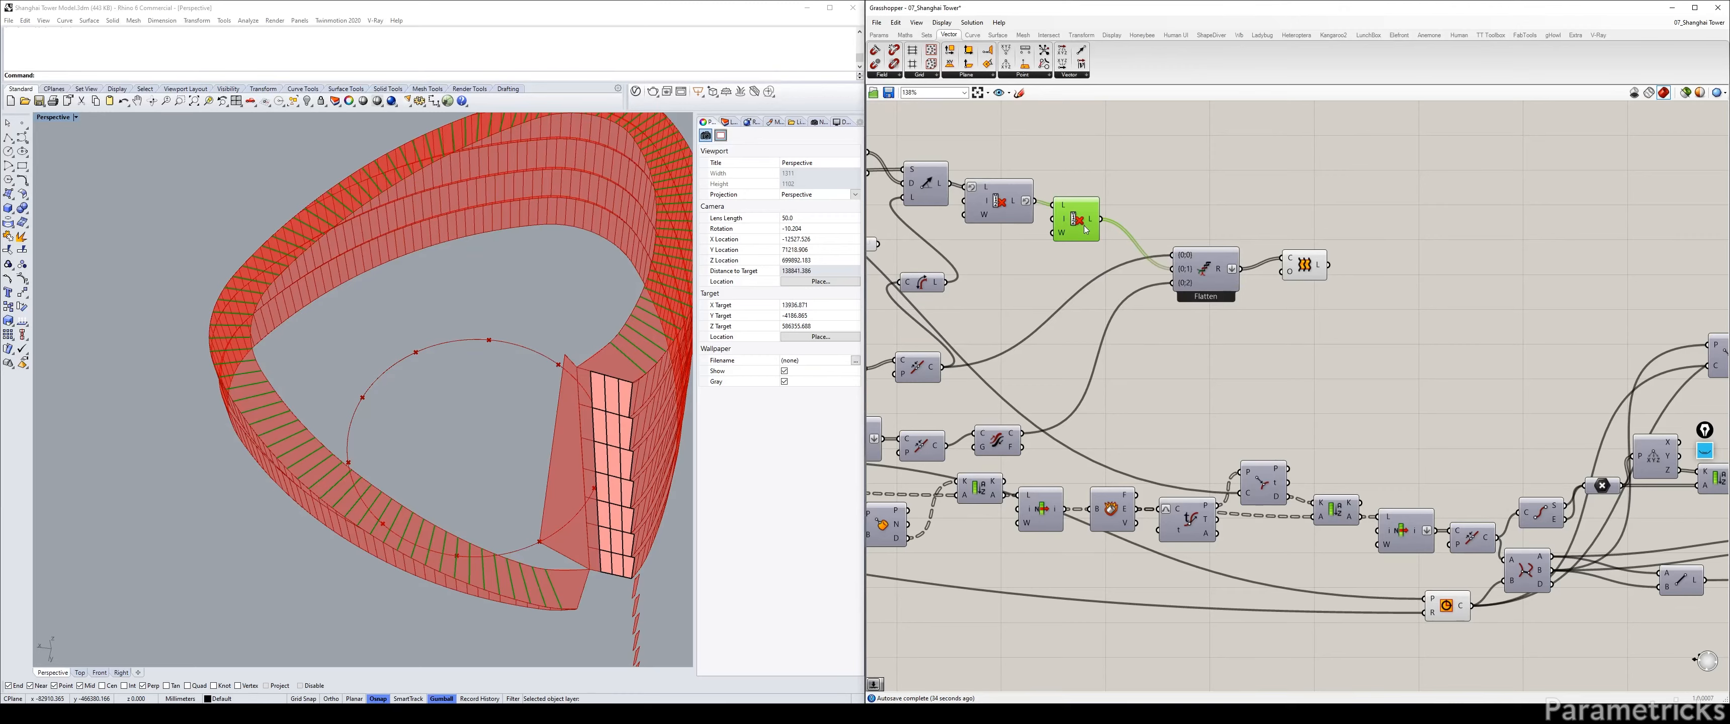
left_click(1196, 268)
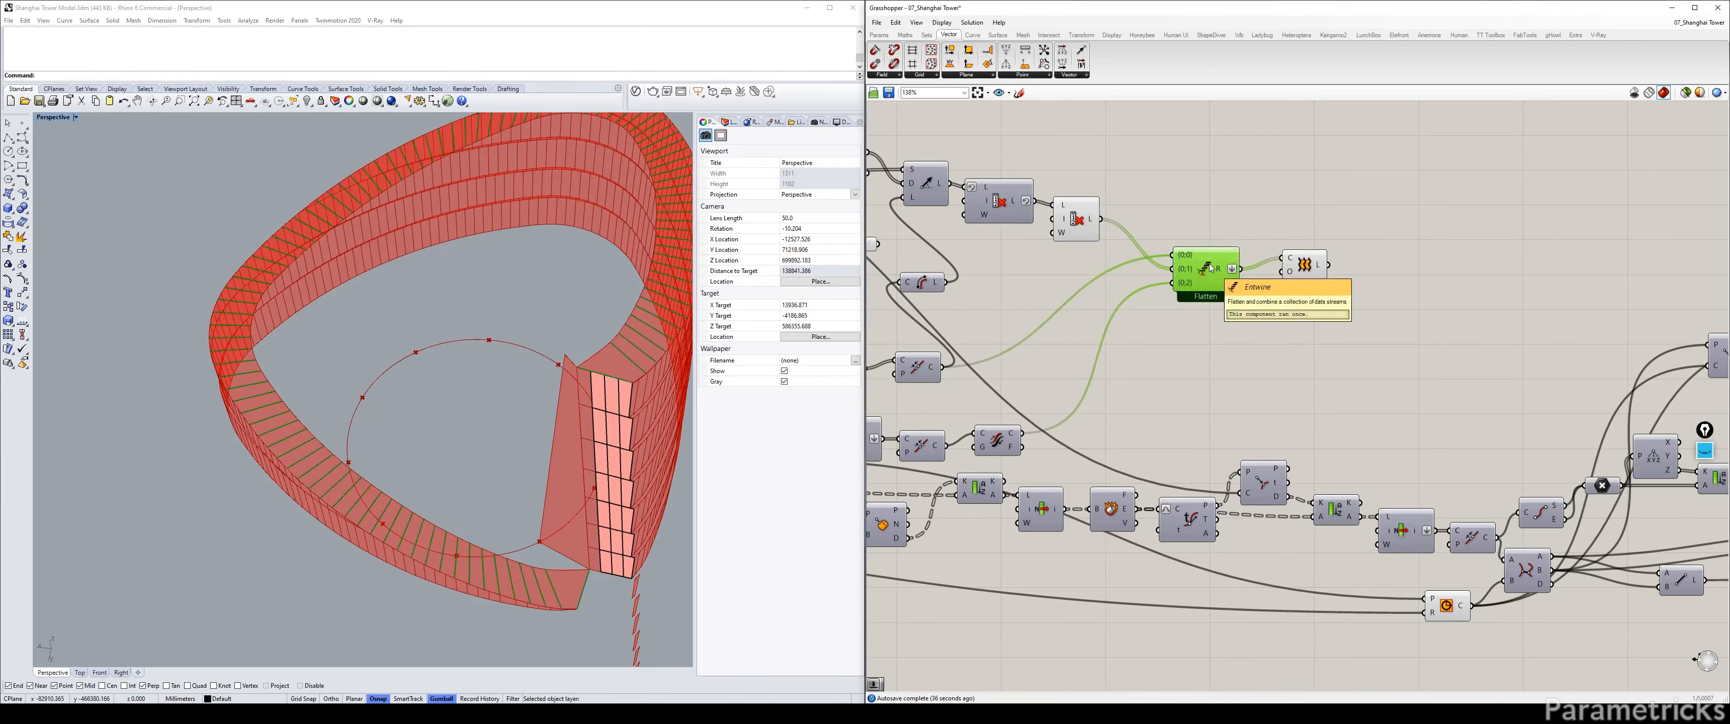
left_click_drag(1316, 258, 1367, 295)
right_click_drag(1377, 287, 1093, 274)
Add an Evaluate Curve component and feed the Entwine component's output into its C input.
double_click(1169, 214)
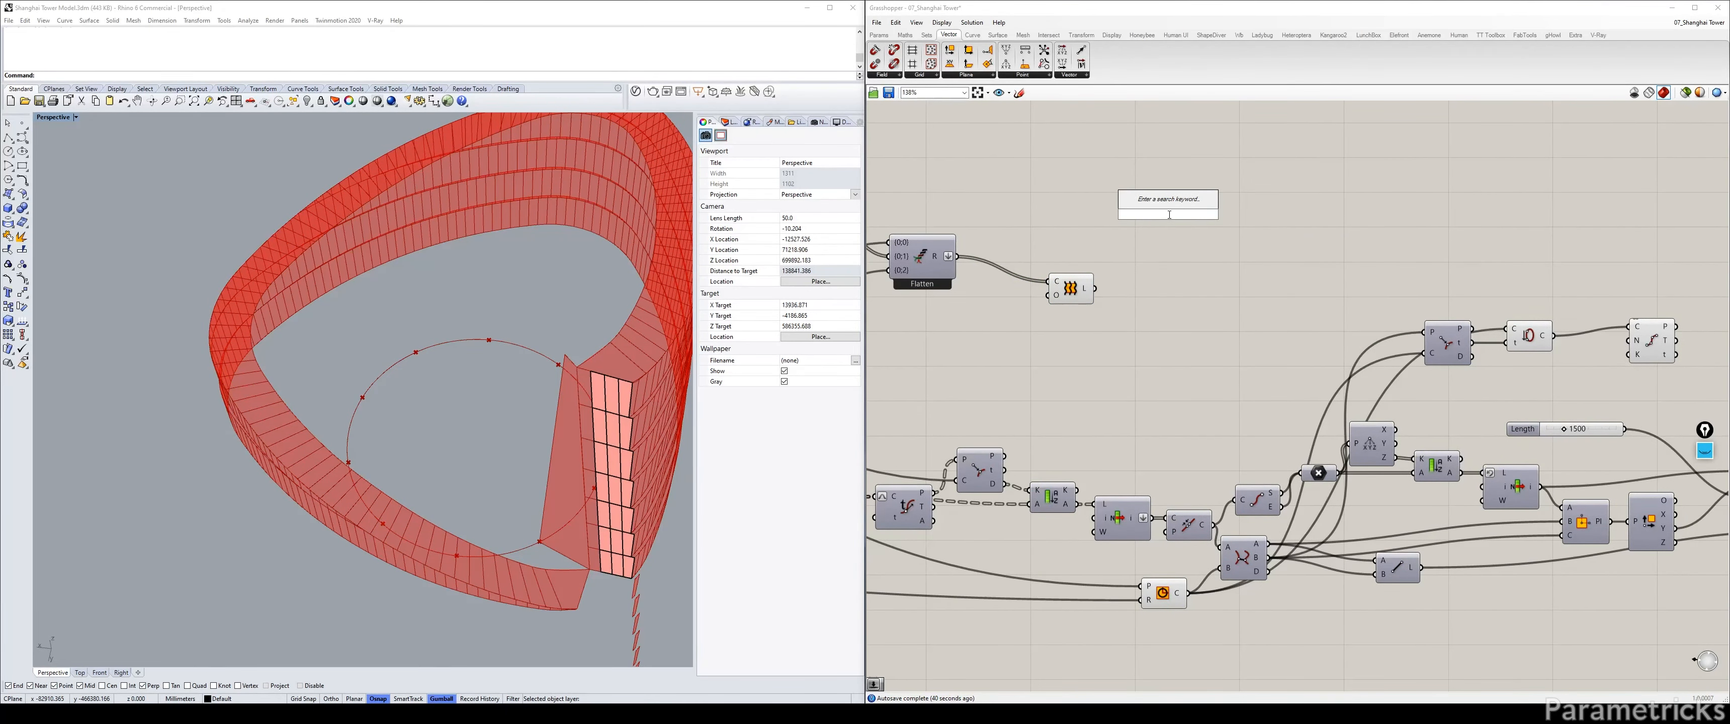
type("crv eva")
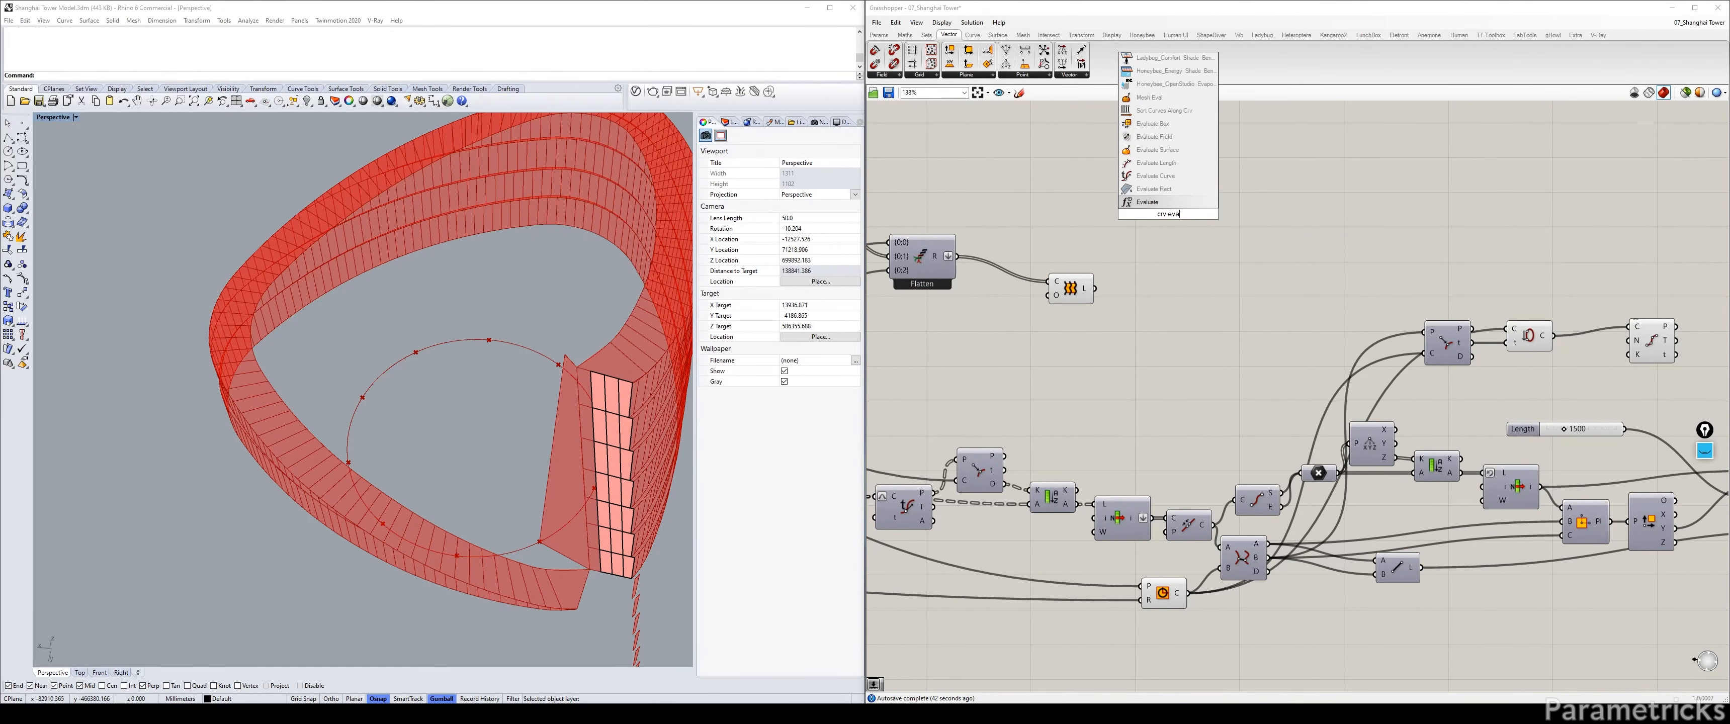
key("Up")
key("Up")
key("Return")
left_click_drag(959, 256, 1273, 212)
Reparameterize the Evaluate Curve's C input and set its t input to 1.
right_click(1147, 204)
left_click(1197, 313)
right_click(1250, 223)
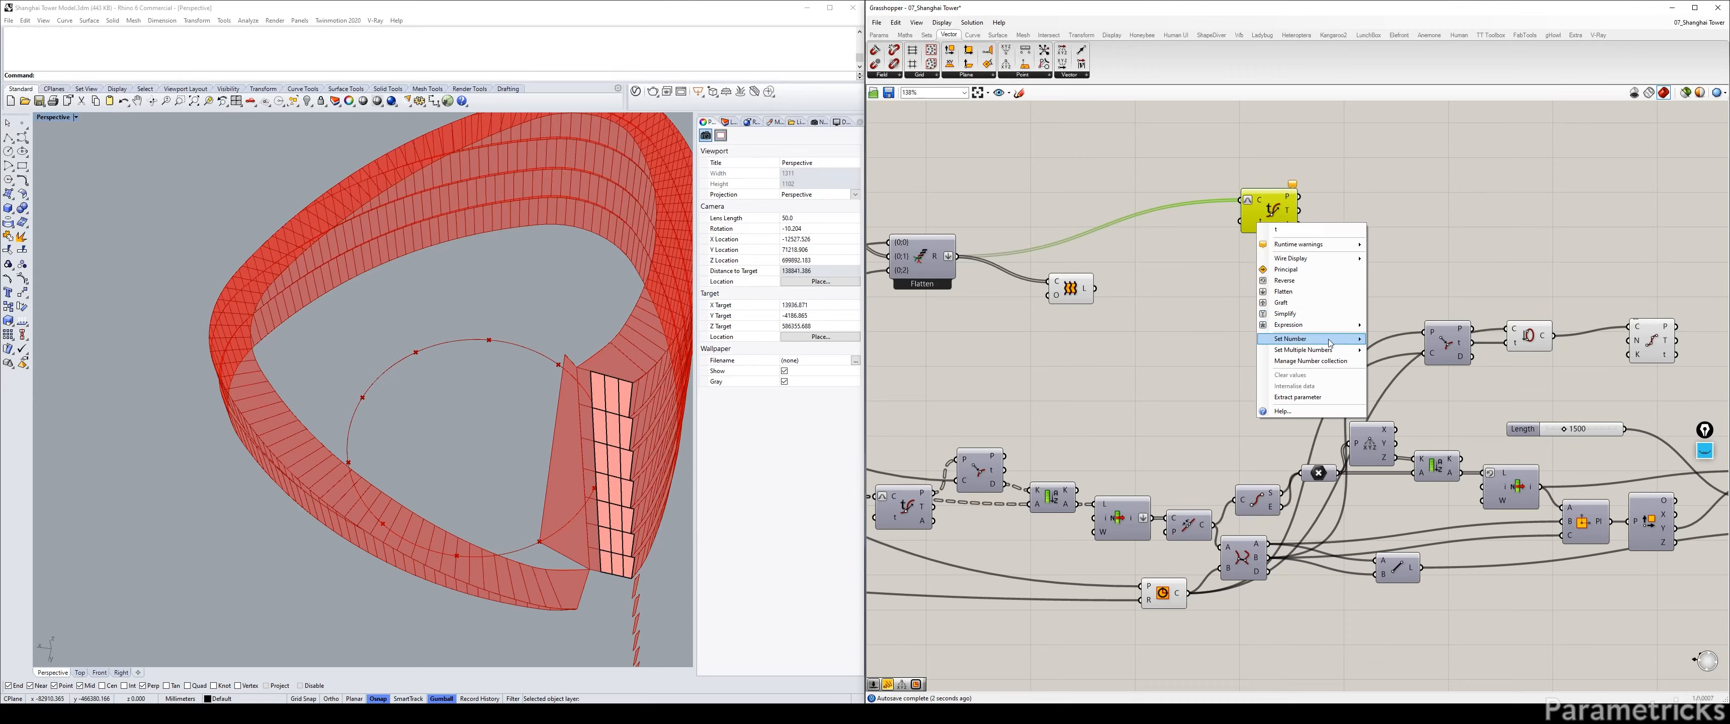
mouse_move(1330, 340)
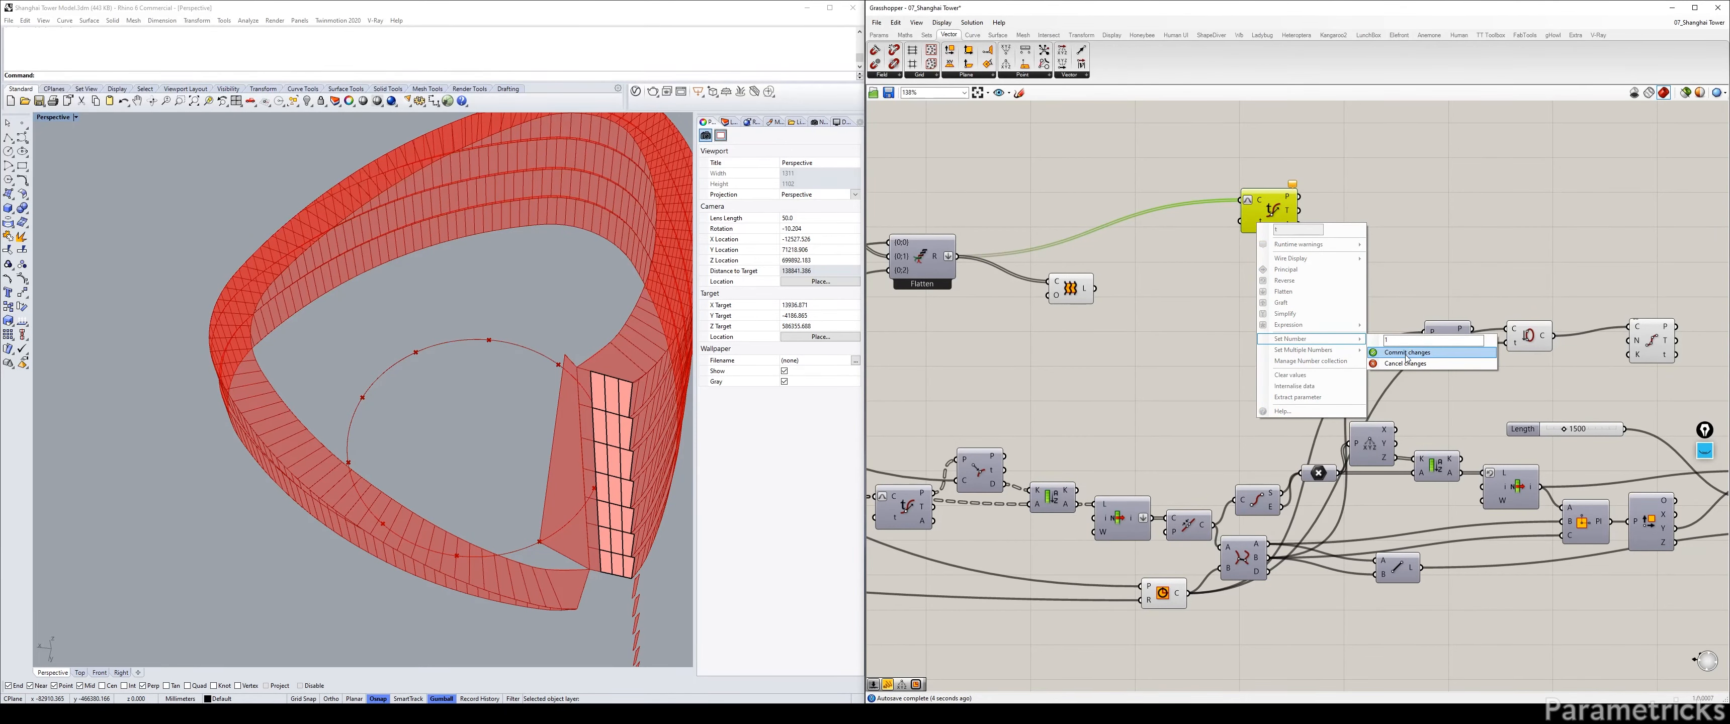
key("Return")
Hide the preview of the Cull Index feeding Entwine, and place Evaluate Curve above the inner circle's Curve Closest Point component.
right_click_drag(893, 376, 1111, 346)
left_click(1008, 176)
right_click_drag(1007, 180, 1169, 215)
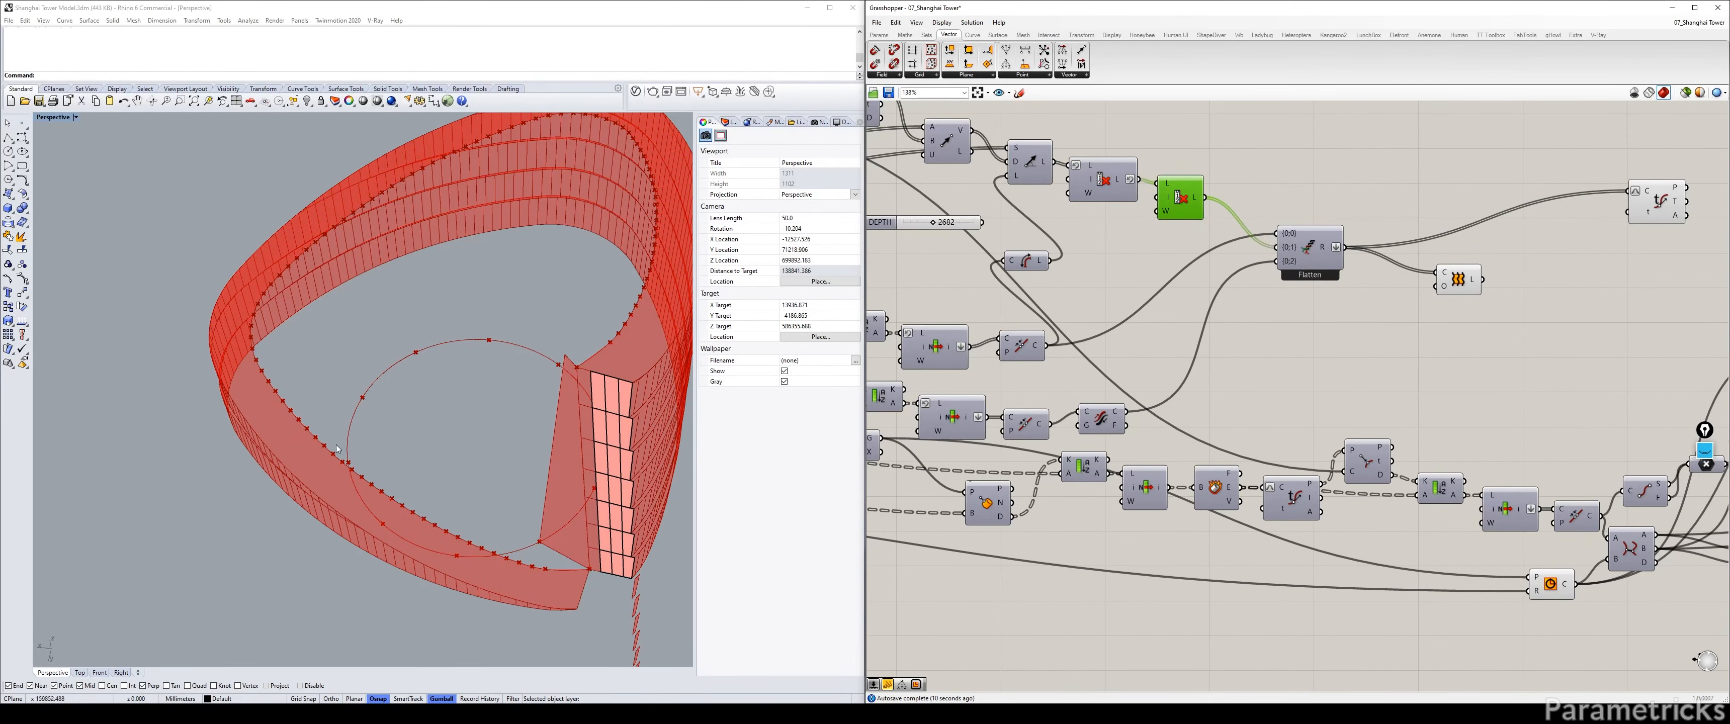
right_click_drag(1180, 242, 739, 277)
left_click_drag(1229, 257, 1481, 259)
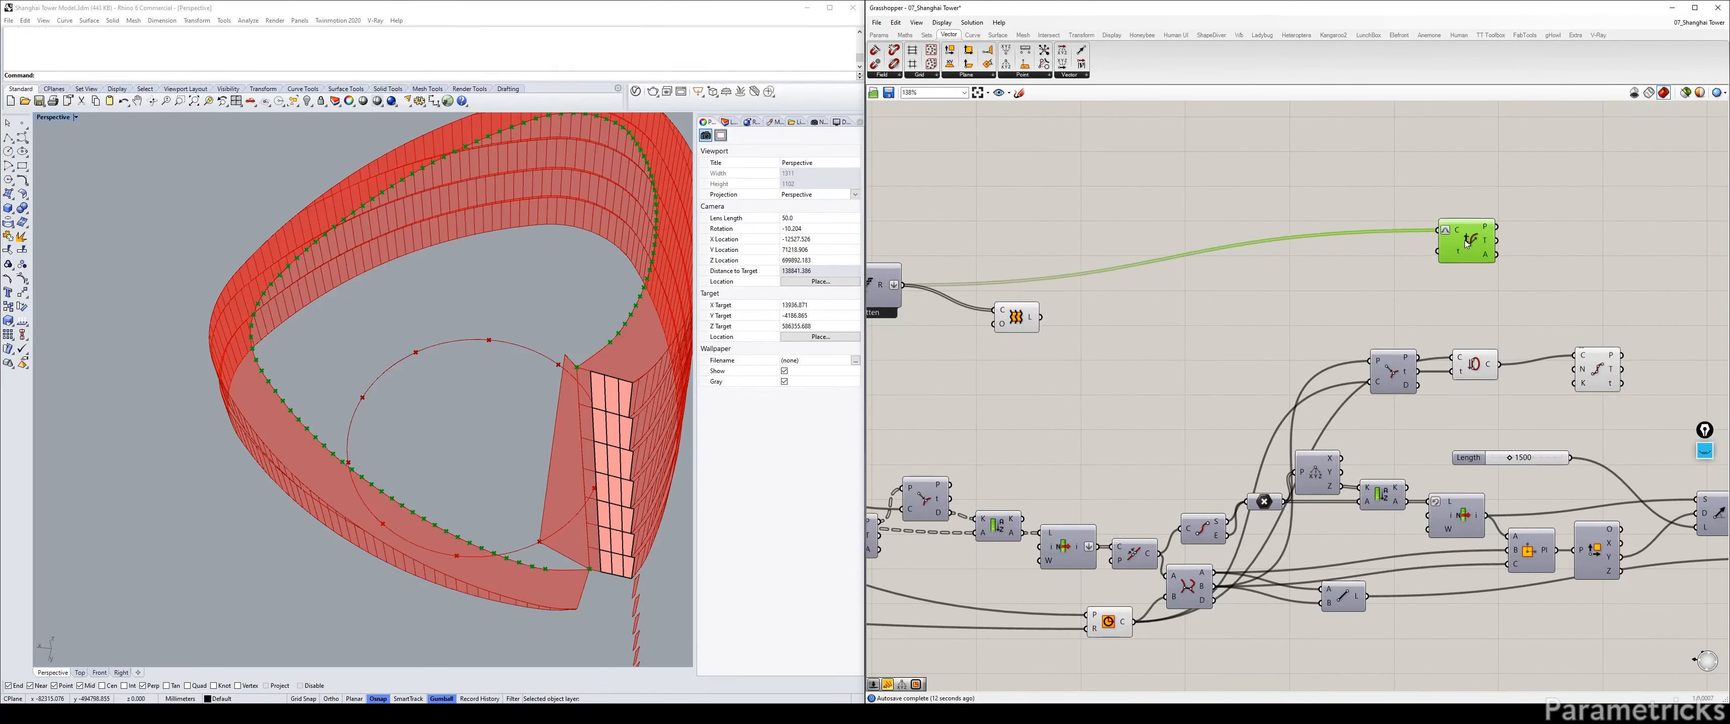
right_click_drag(1482, 259, 1066, 240)
left_click_drag(1067, 233, 980, 264)
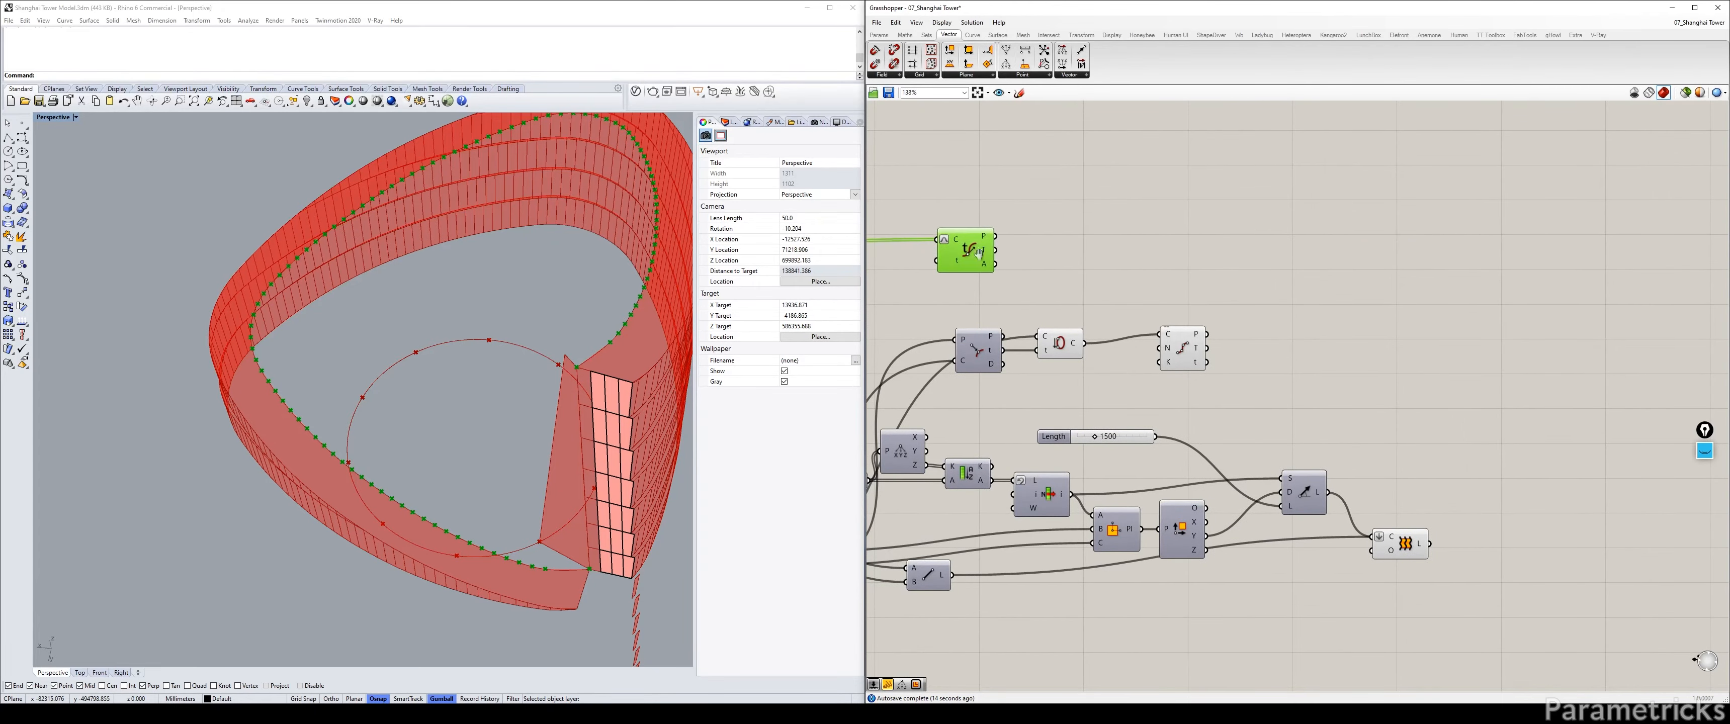
right_click_drag(979, 264, 1053, 248)
scroll(1057, 239, "up", 3)
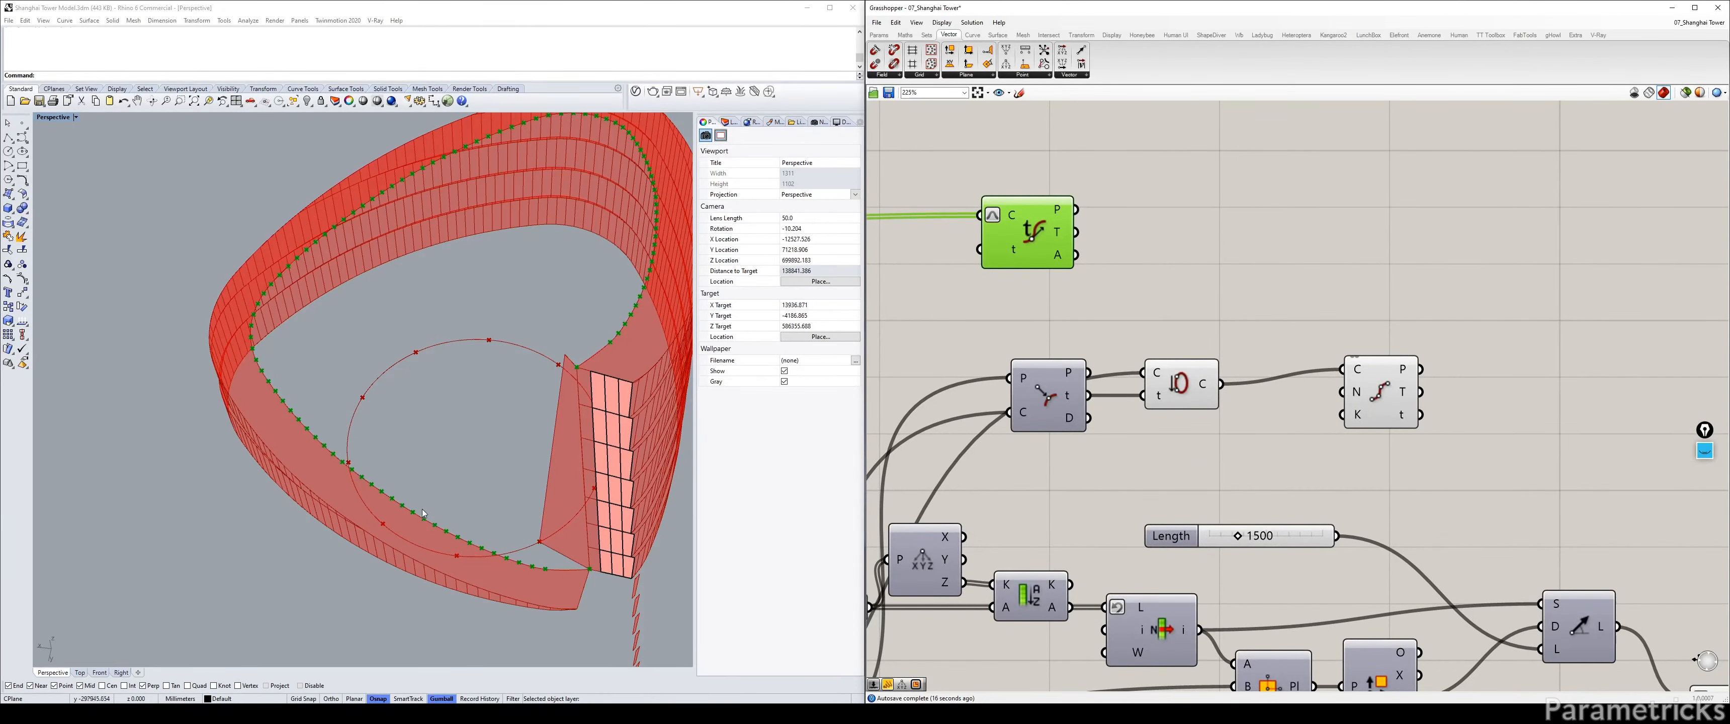
Compare the Evaluate Curve's points with the inner circle's division points, and add a List Length component.
double_click(1144, 210)
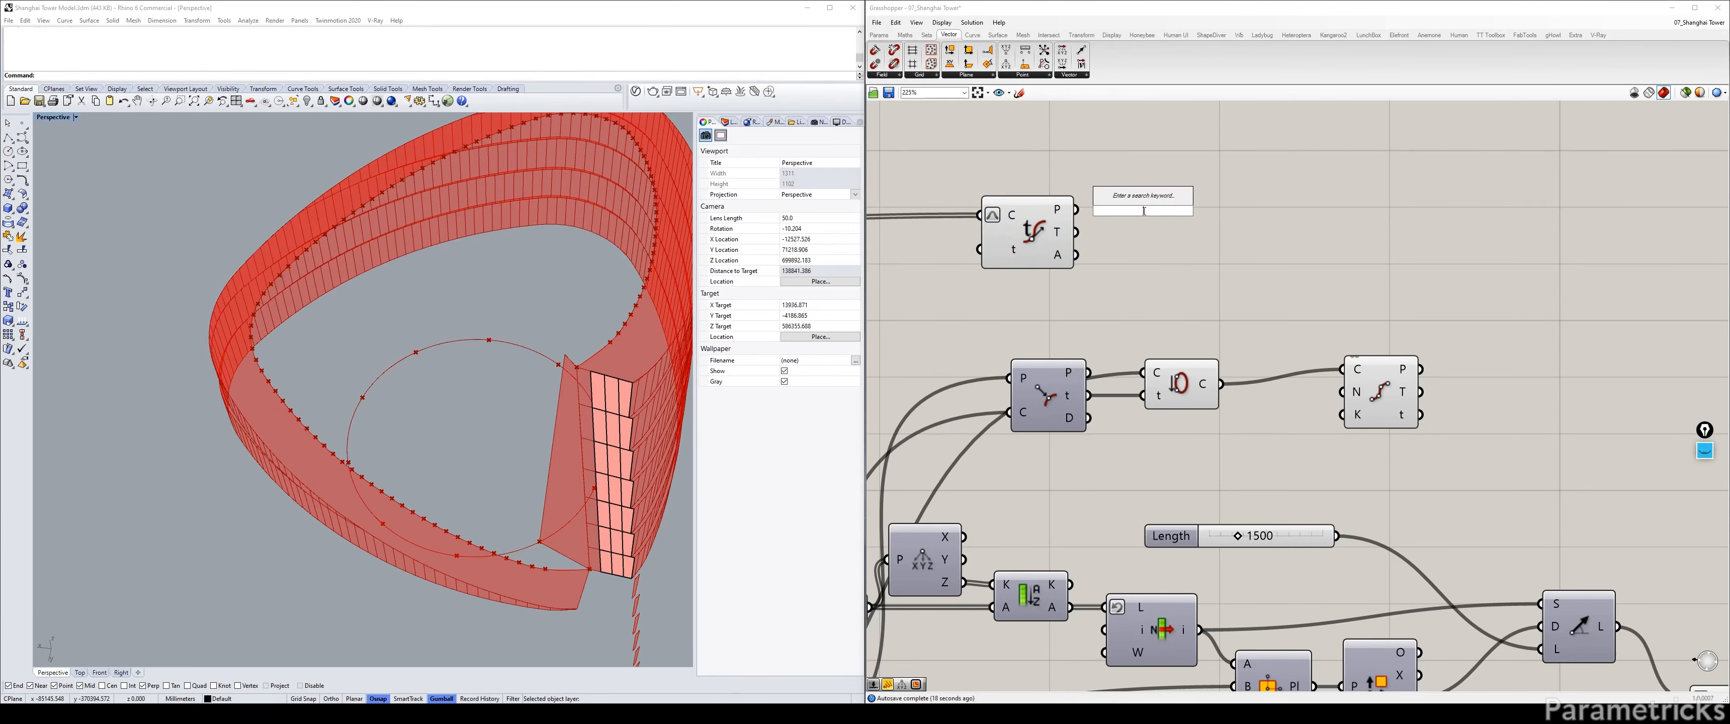
right_click_drag(1191, 250, 1079, 296)
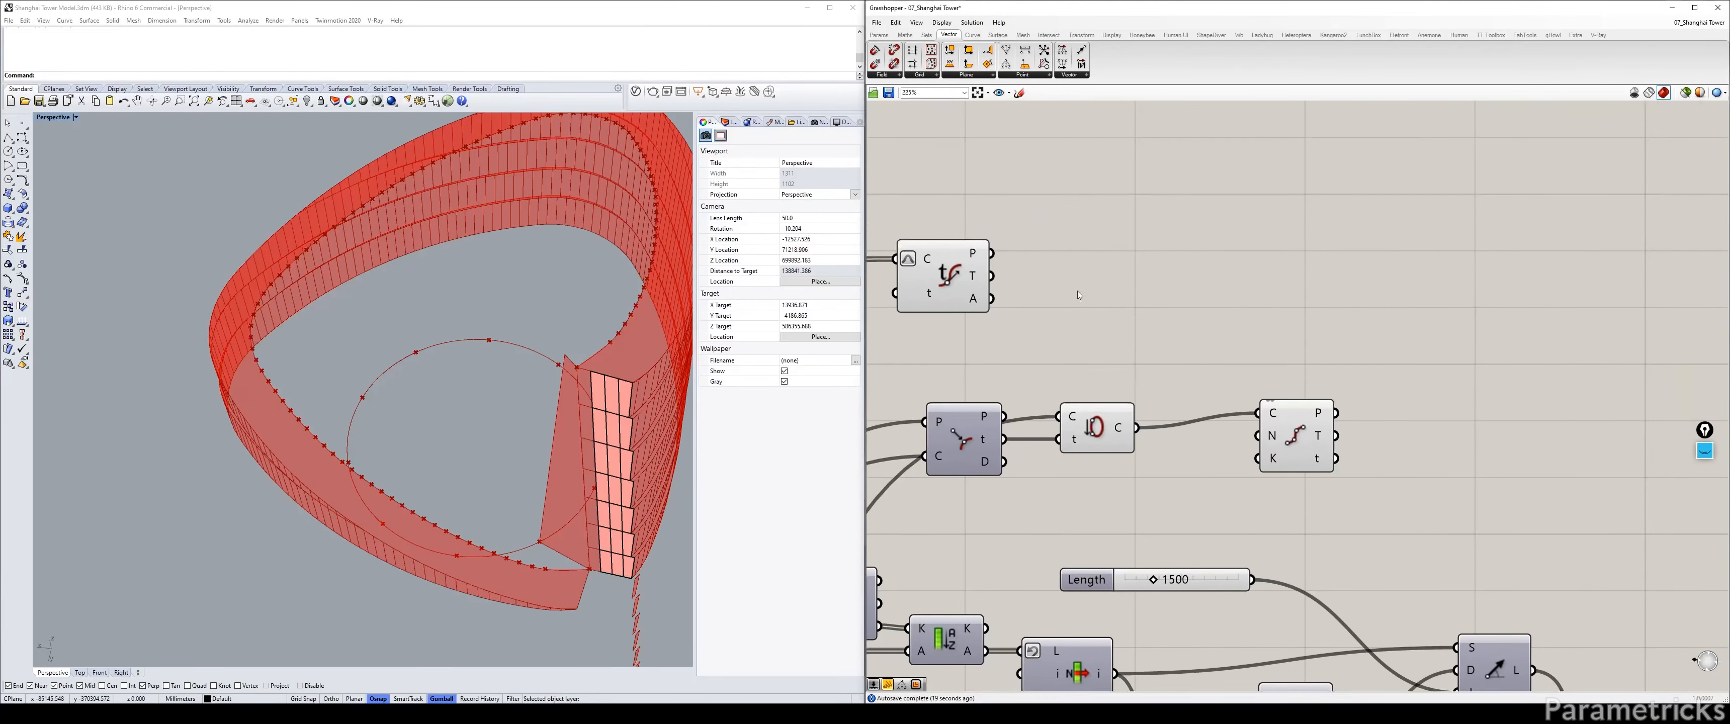
left_click(937, 284)
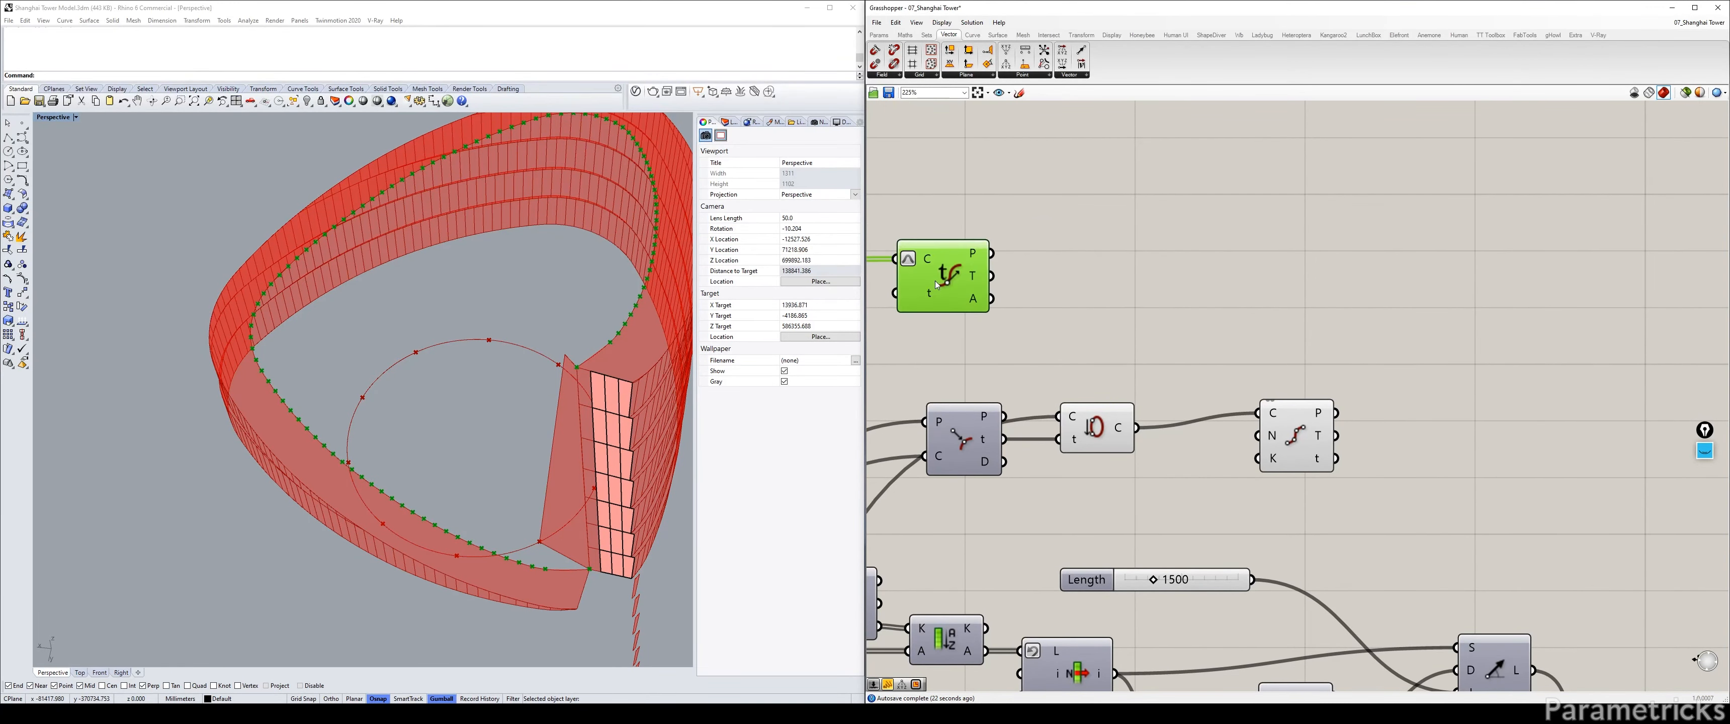
mouse_move(974, 253)
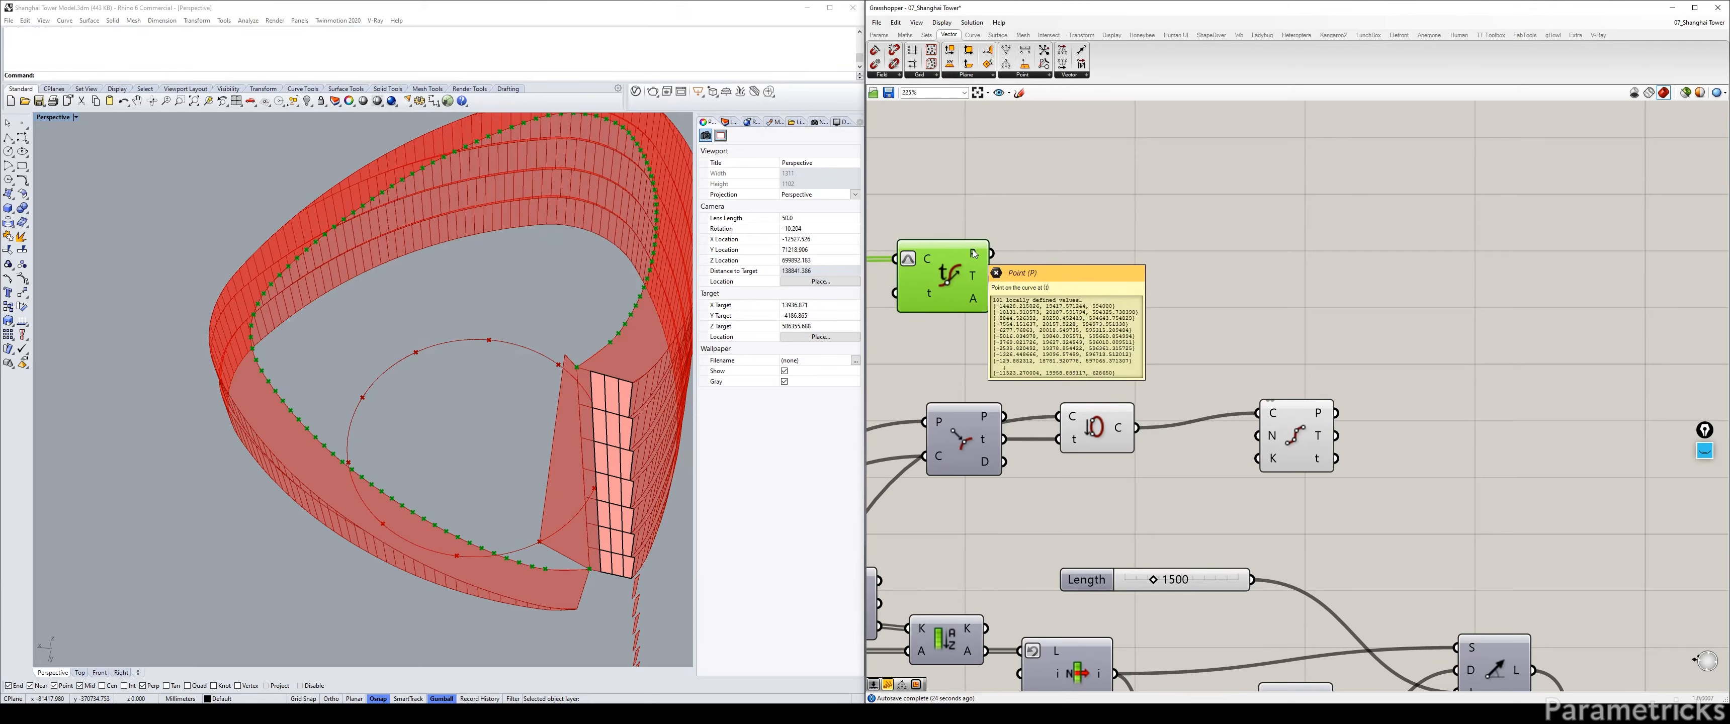
left_click(1275, 437)
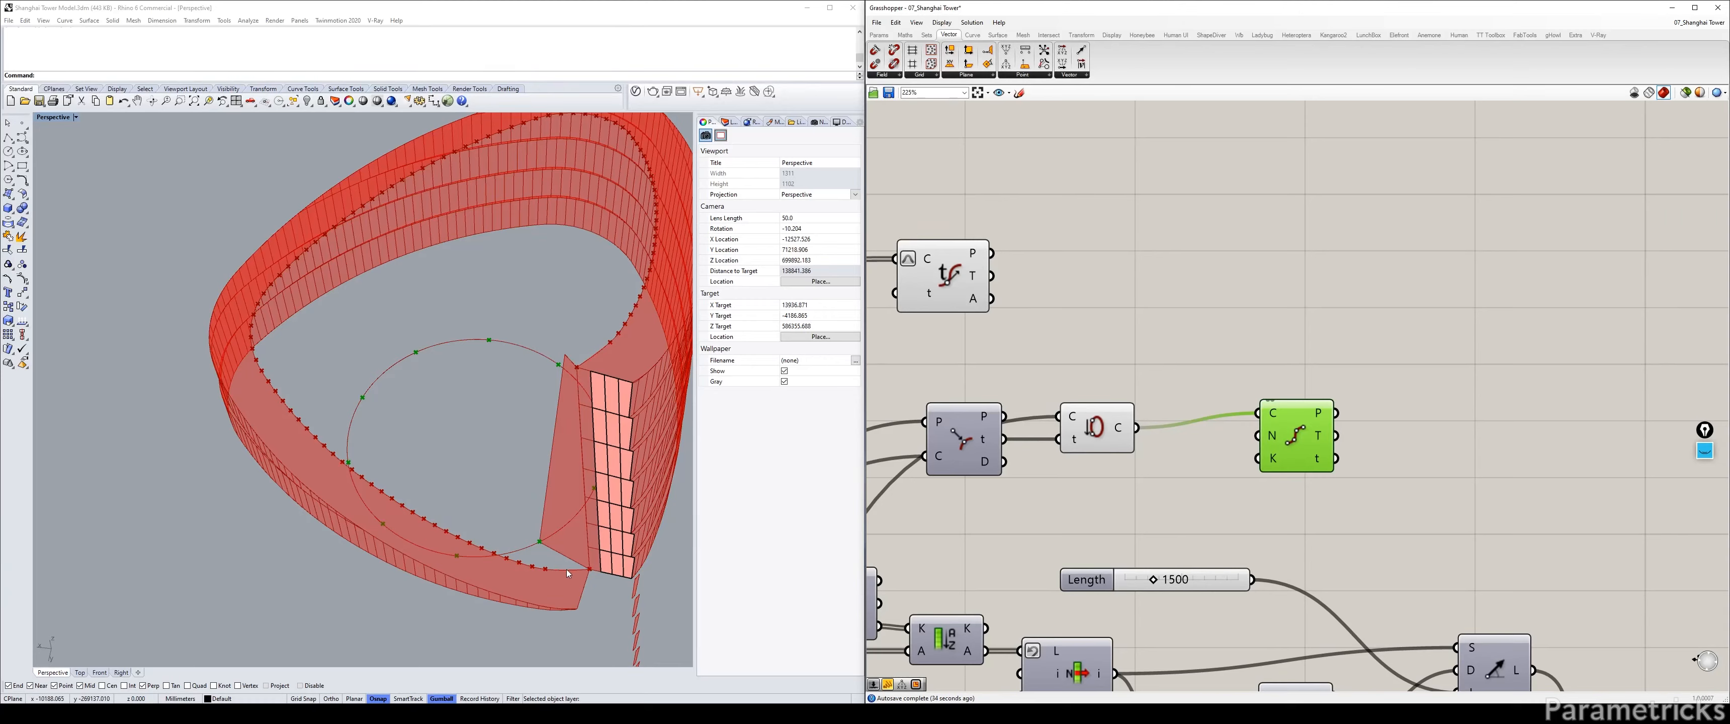
double_click(1136, 238)
type("lng")
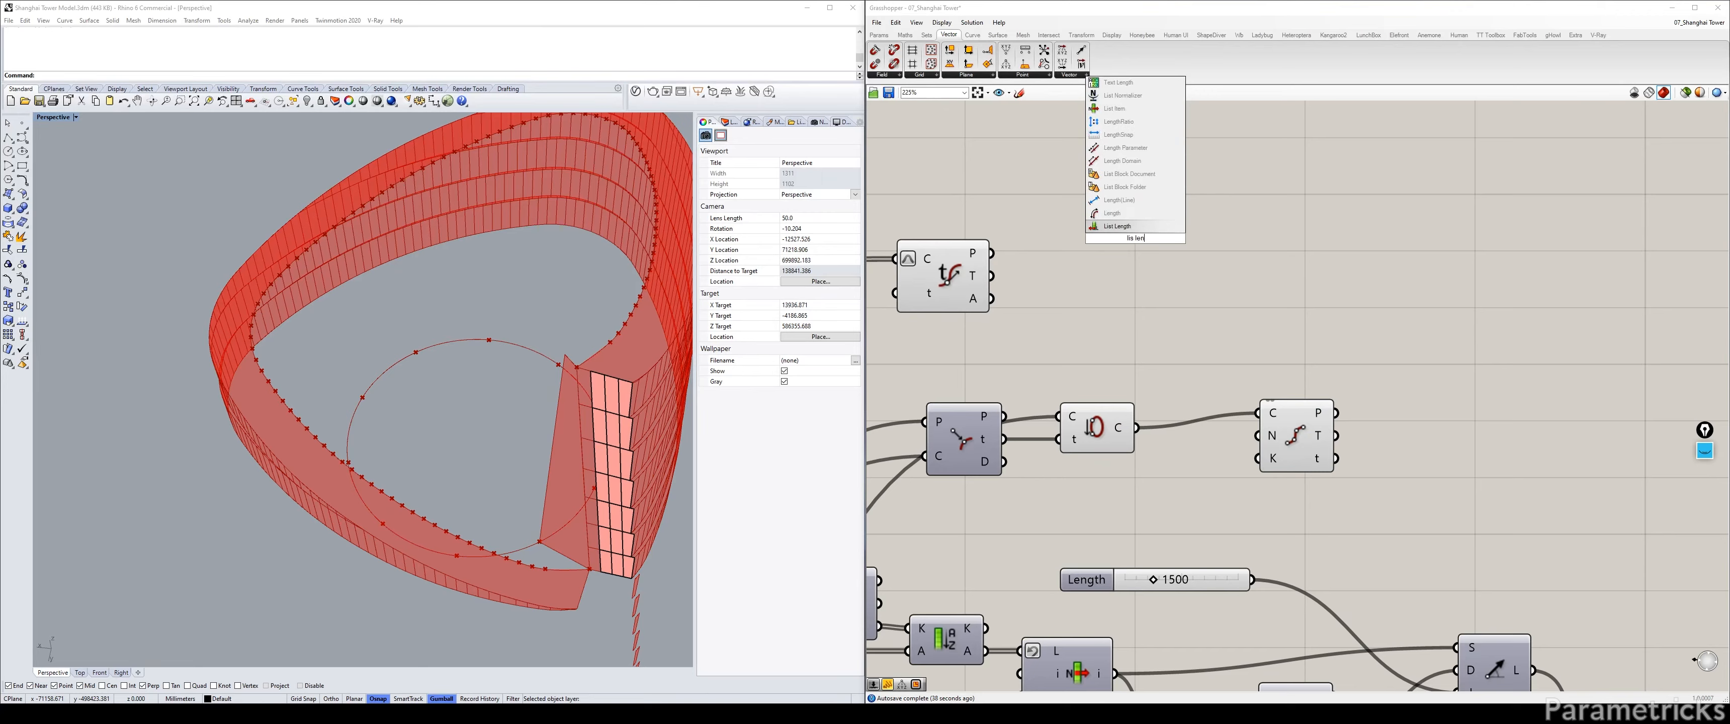
key("Return")
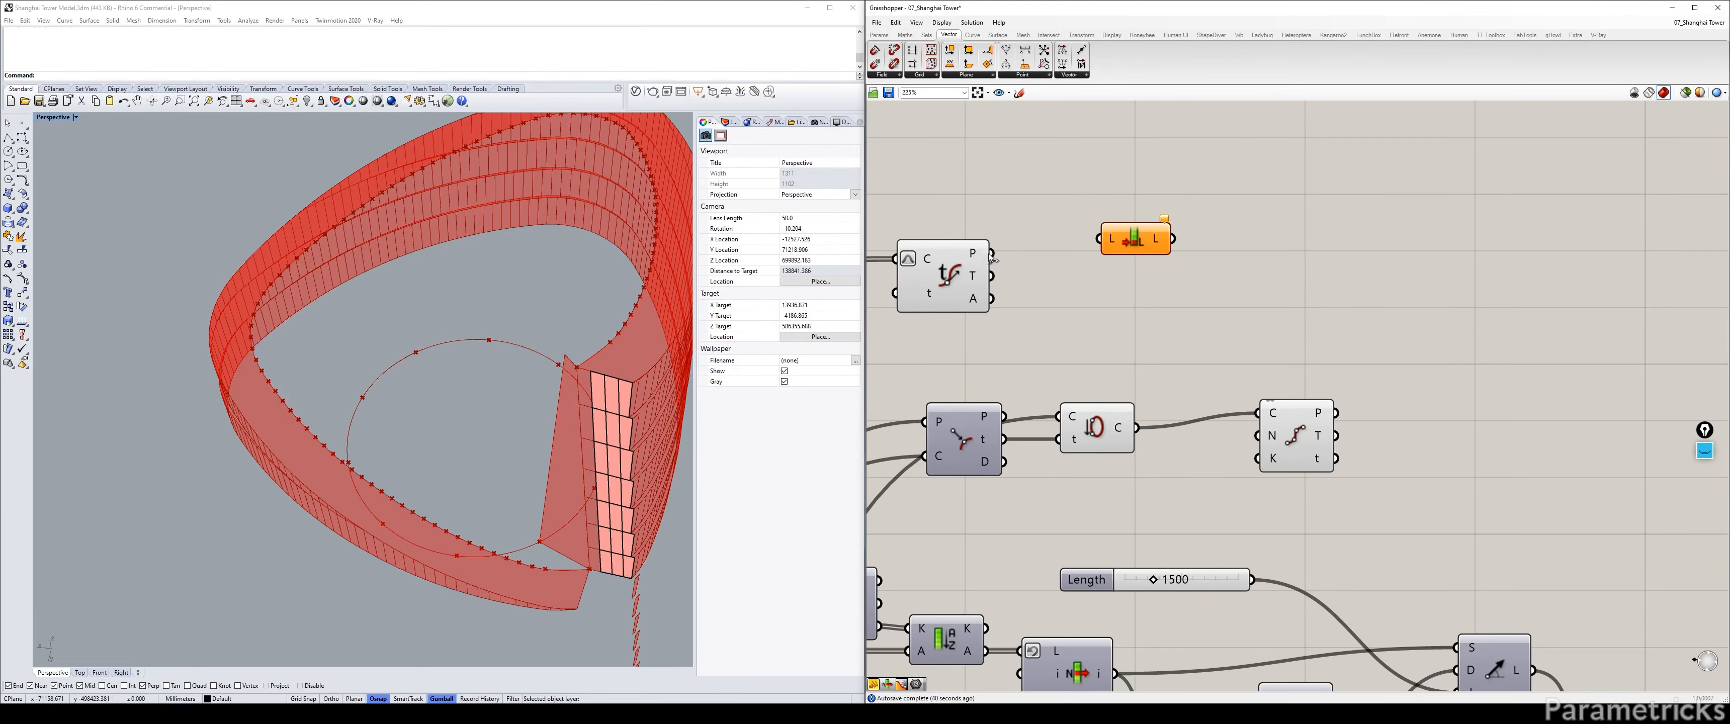
Feed Evaluate Curve's points into List Length, connect its output to the circle's Divide Curve N input, and rearrange both components.
left_click_drag(991, 252, 1099, 238)
left_click_drag(1135, 242, 1144, 330)
left_click_drag(1260, 428, 1280, 369)
left_click_drag(1180, 326, 1279, 377)
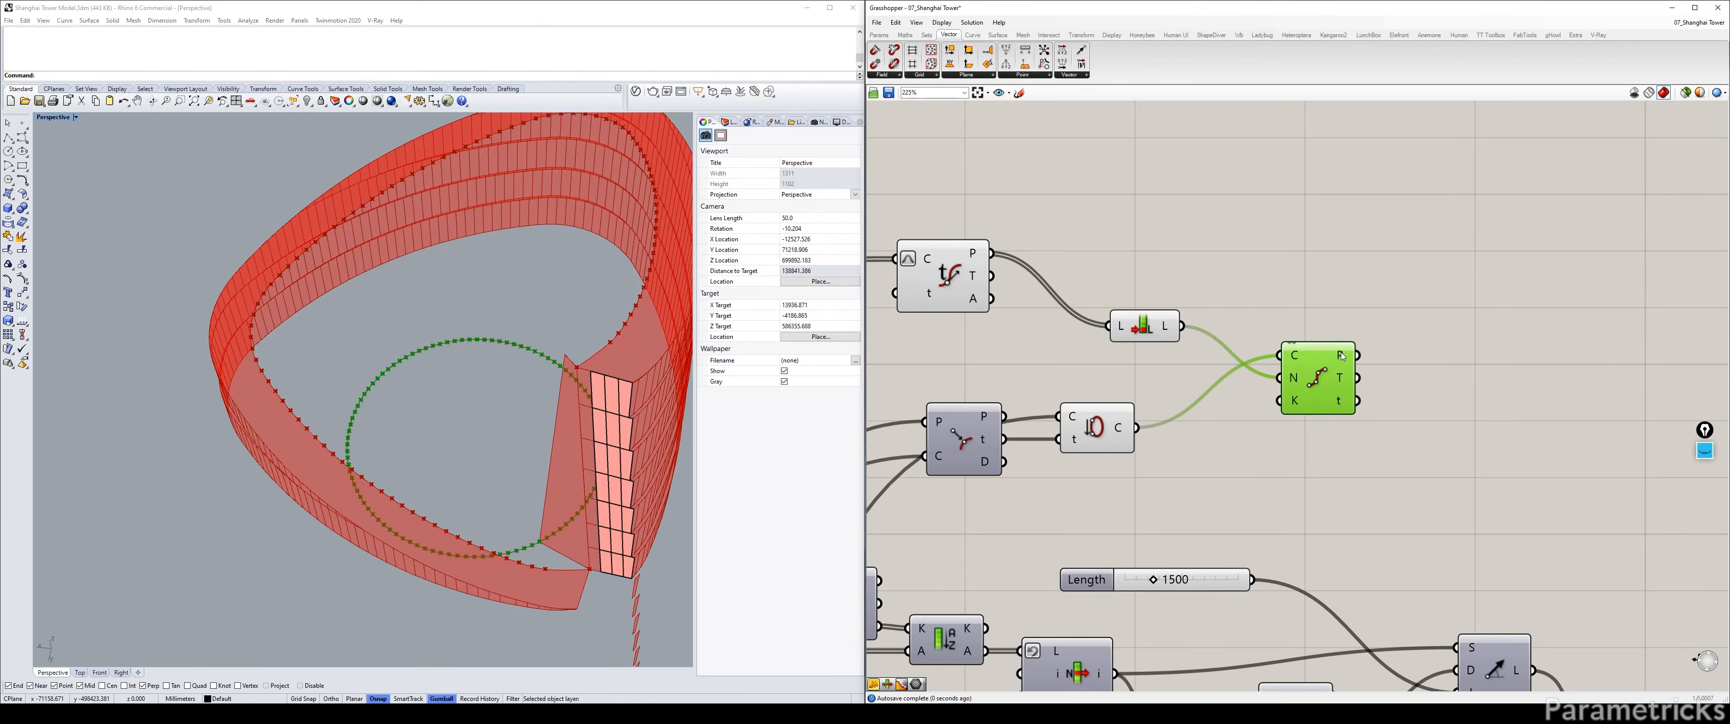
mouse_move(1342, 356)
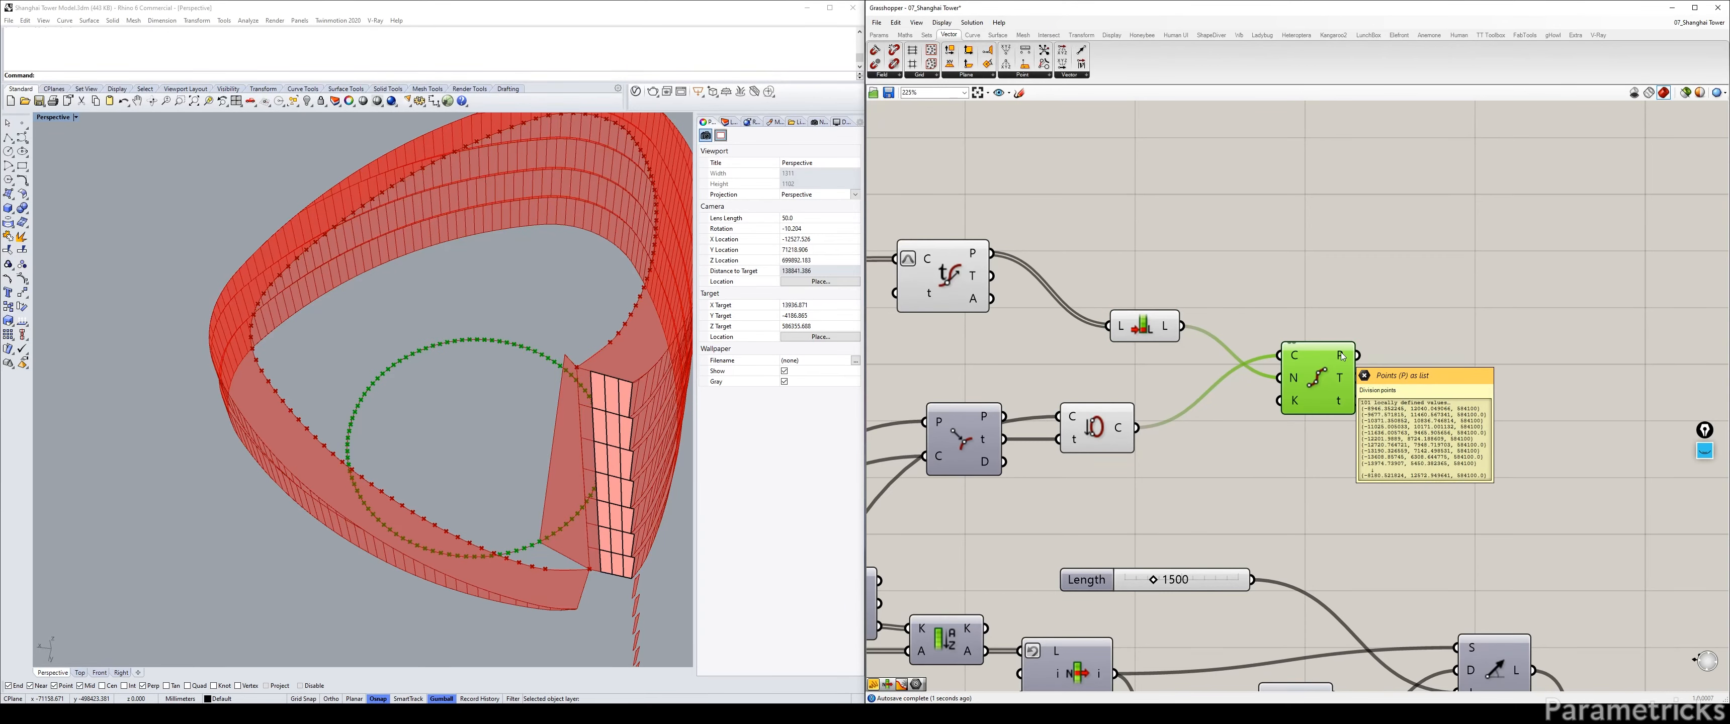
Add a Line component and position it beyond the Evaluate Curve and Divide Curve components.
left_click(971, 259)
double_click(1252, 234)
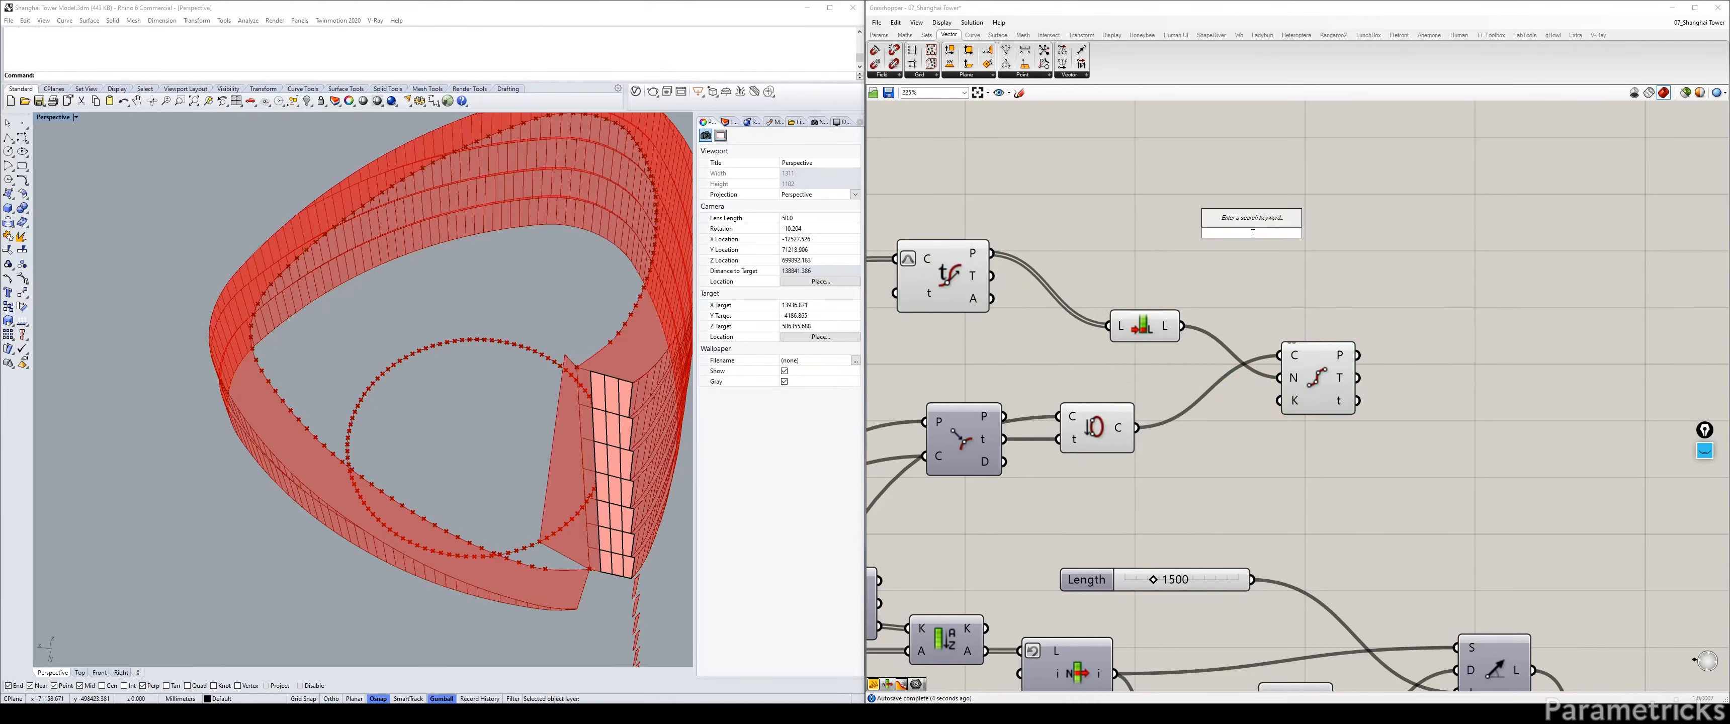
type("line")
key("Up")
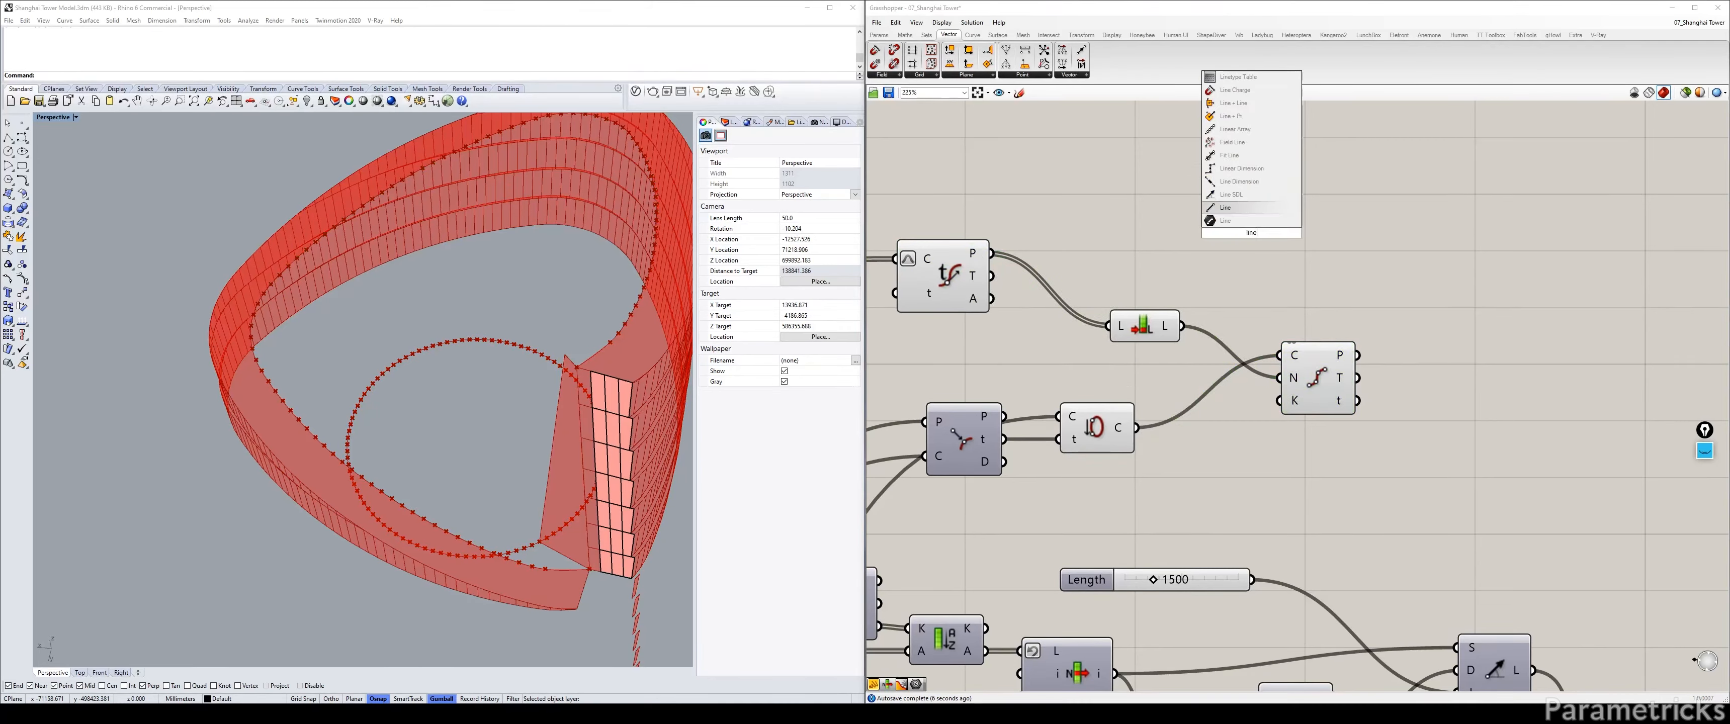
key("Return")
left_click_drag(1232, 248, 1371, 250)
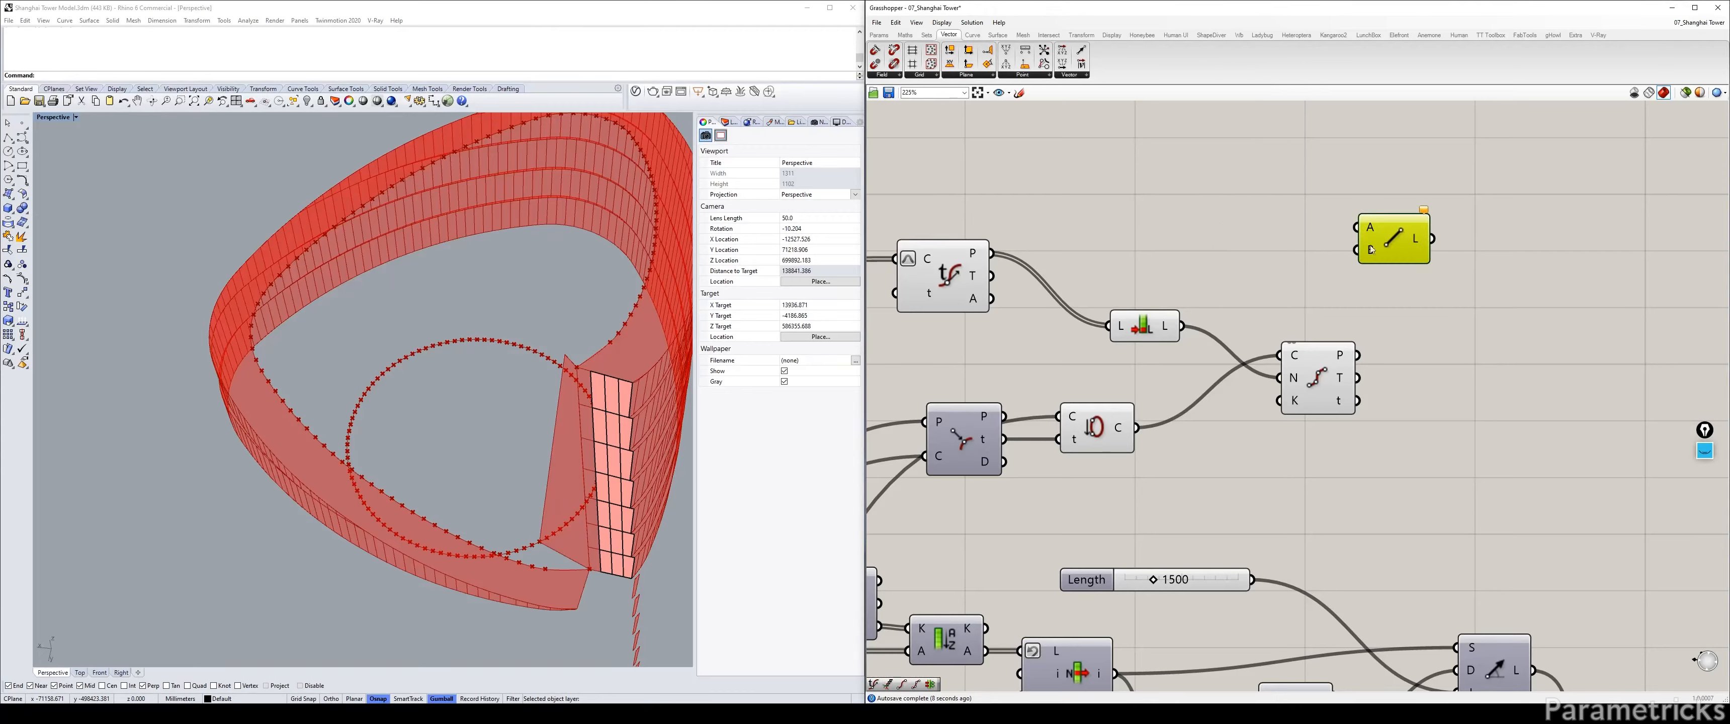
Connect Divide Curve's points to the Line's A input and Evaluate Curve's points to its B input.
left_click(1344, 362)
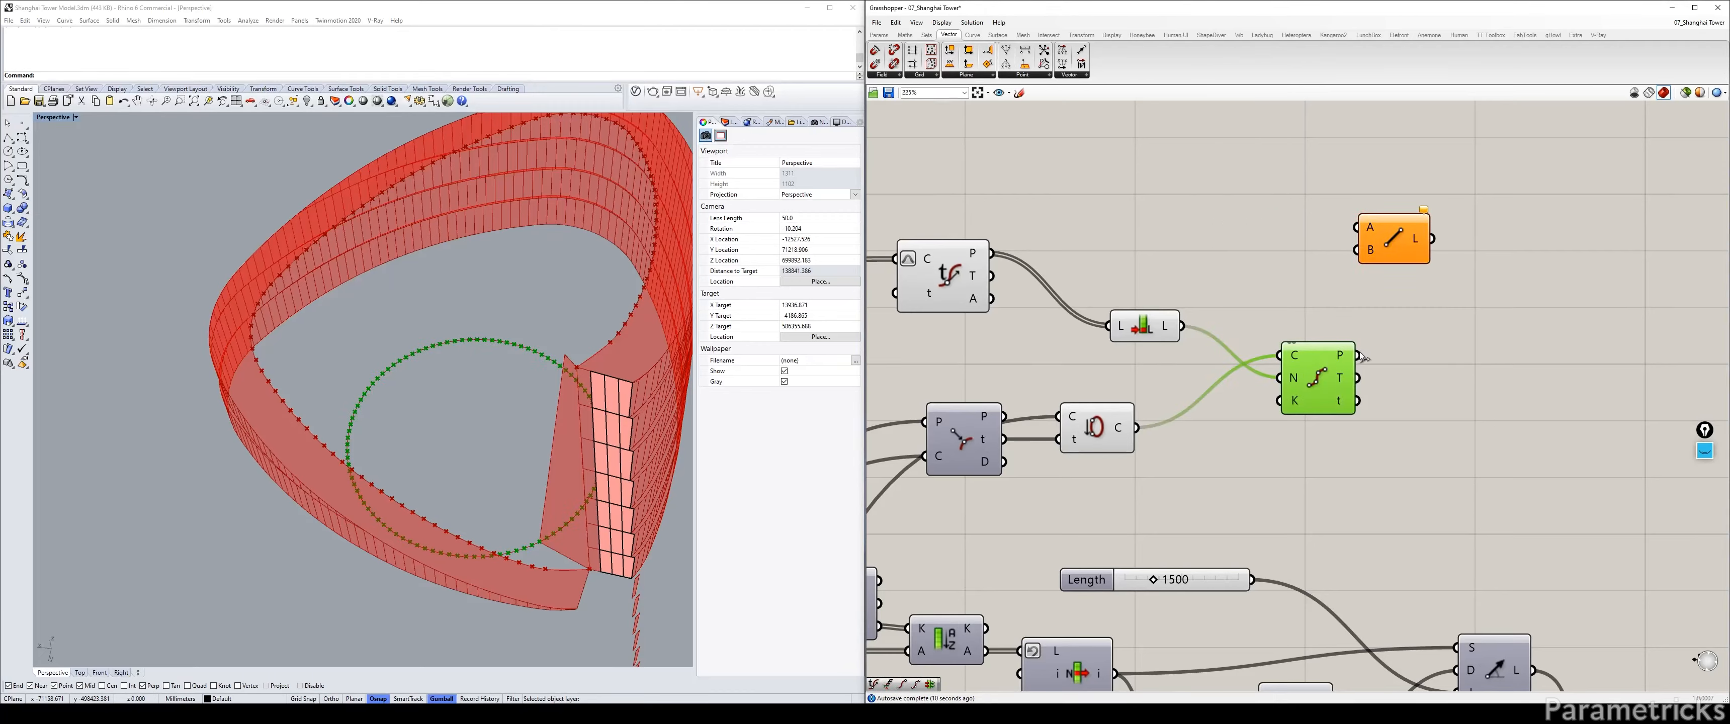
left_click_drag(1358, 355, 996, 258)
left_click(963, 272)
left_click(1080, 187)
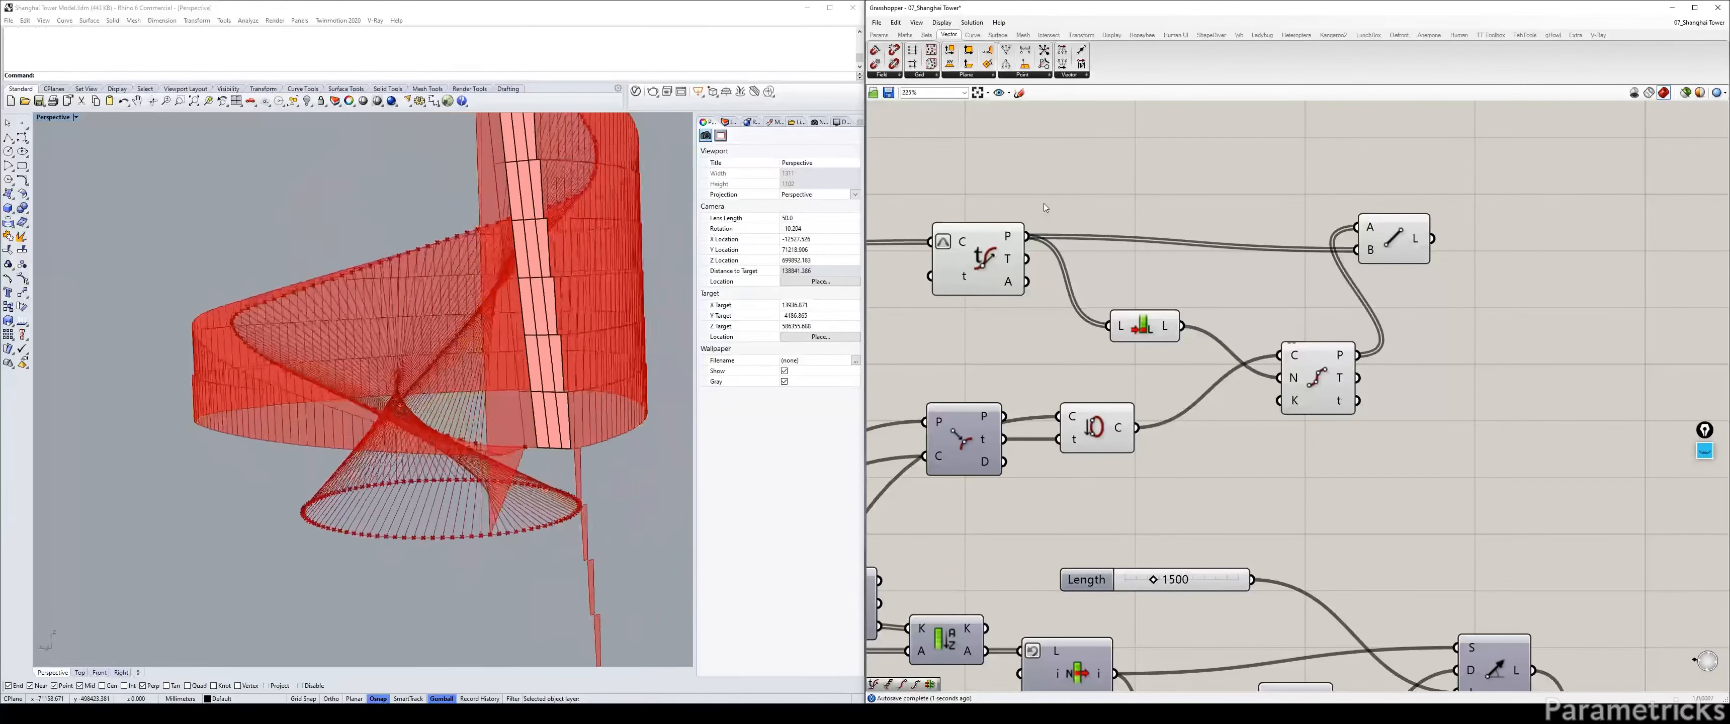
Insert a Flip Curve component between the Seam component's output and the Divide Curve's C input.
left_click(1095, 430)
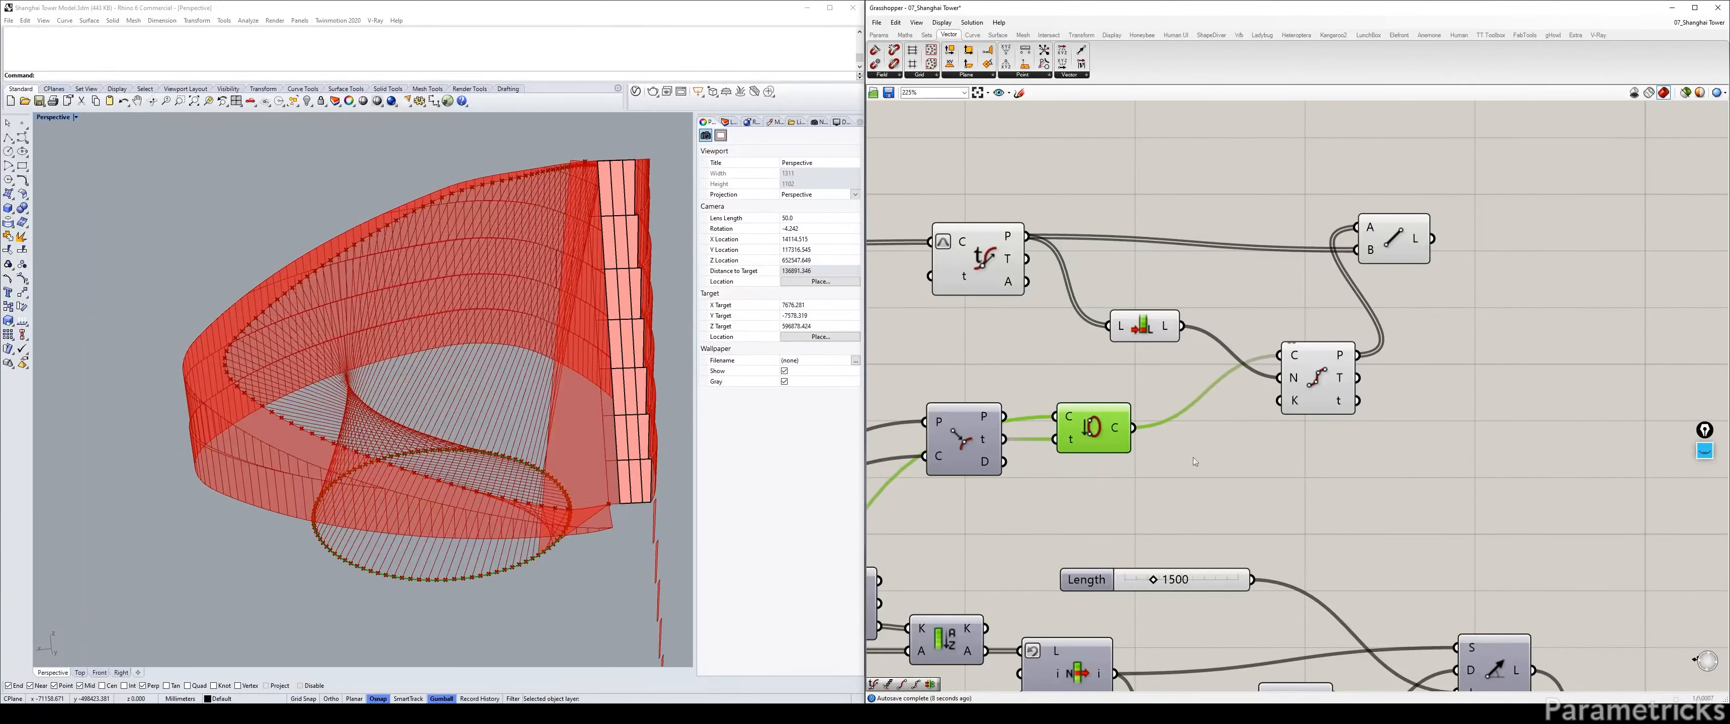
double_click(1242, 464)
type("flip")
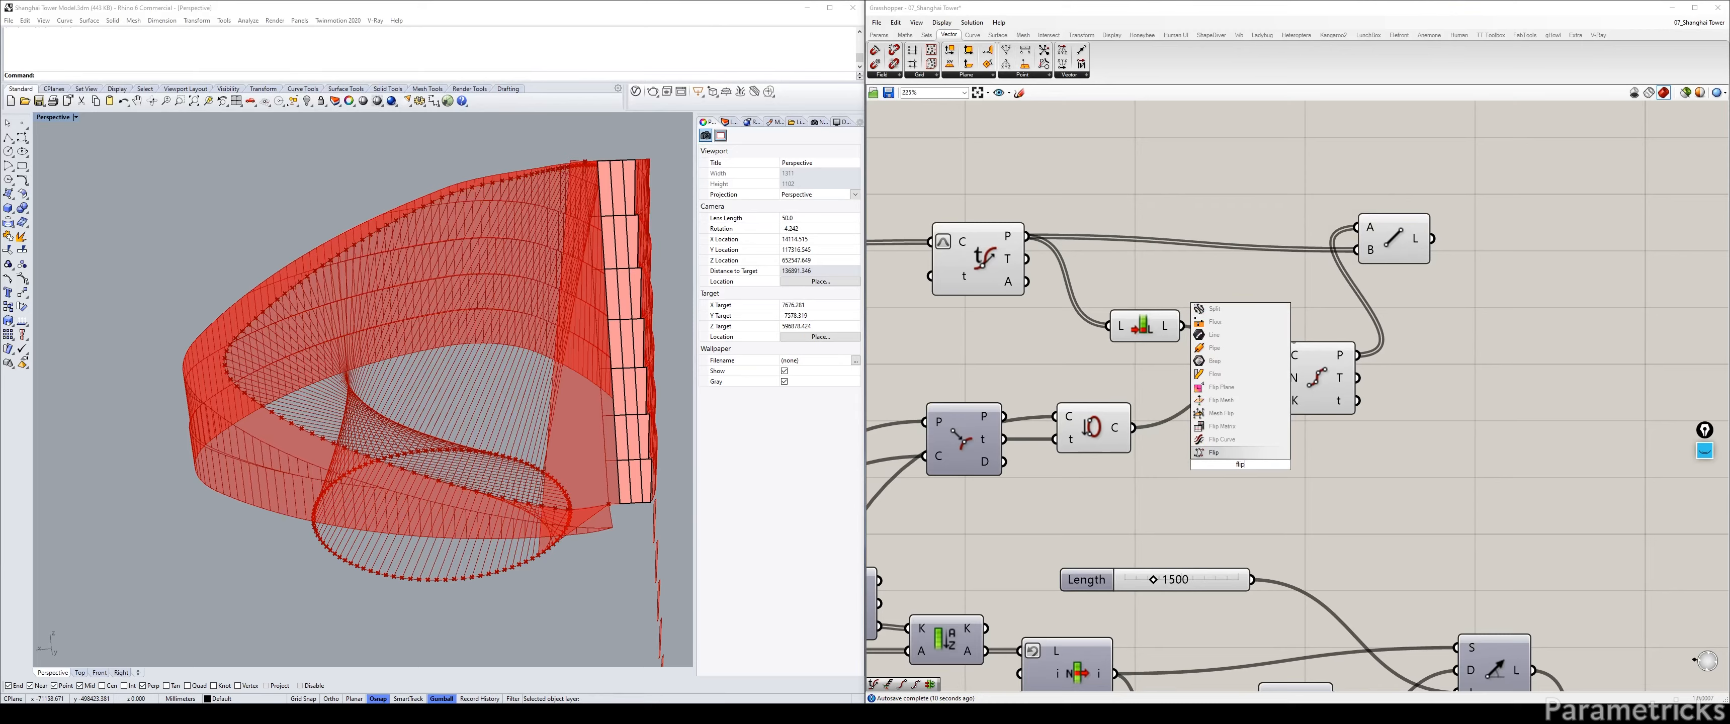
left_click(1222, 452)
left_click_drag(1133, 428, 1280, 356)
left_click_drag(1241, 472, 1213, 438)
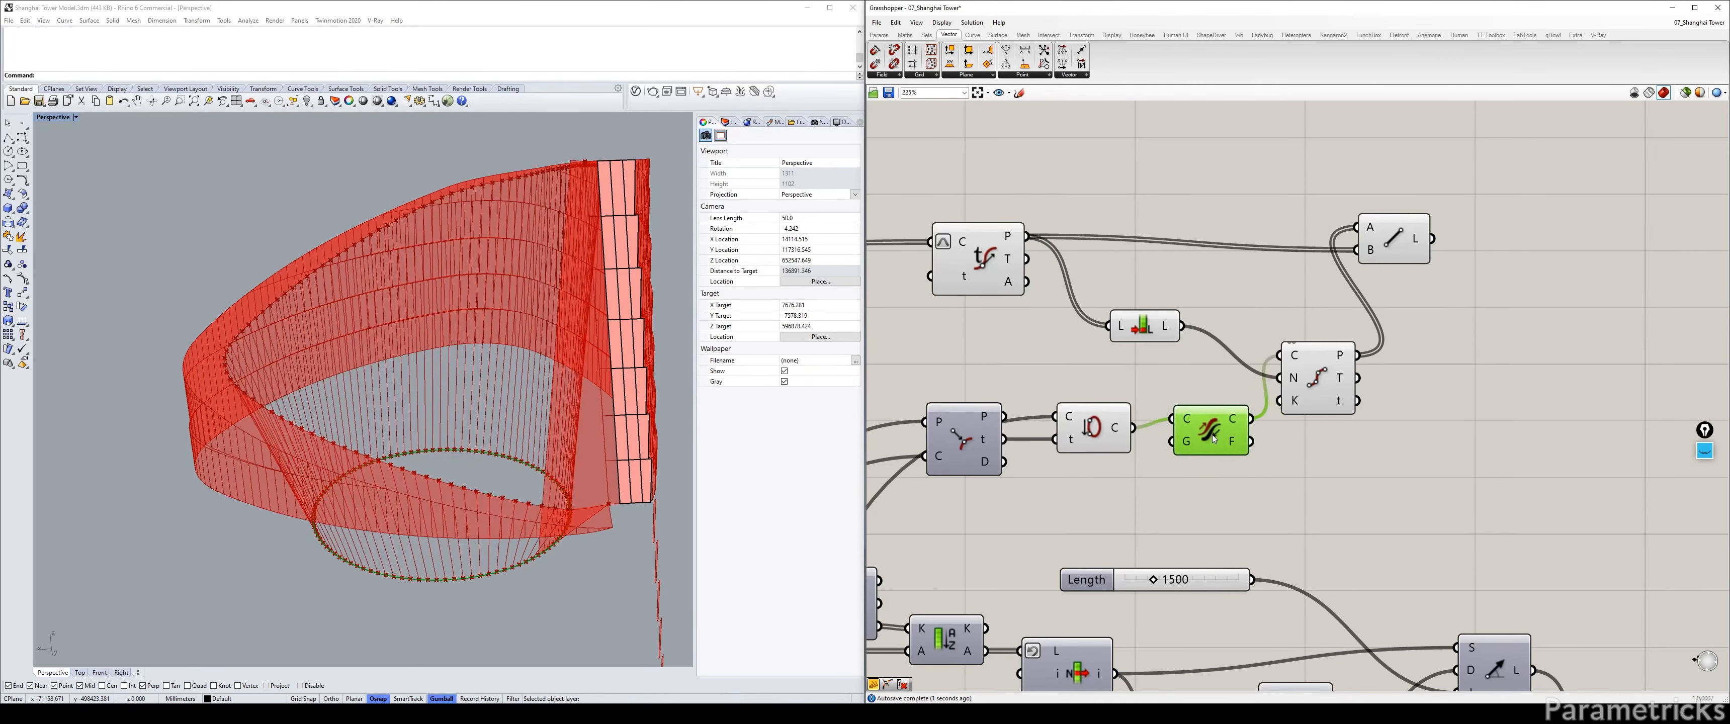
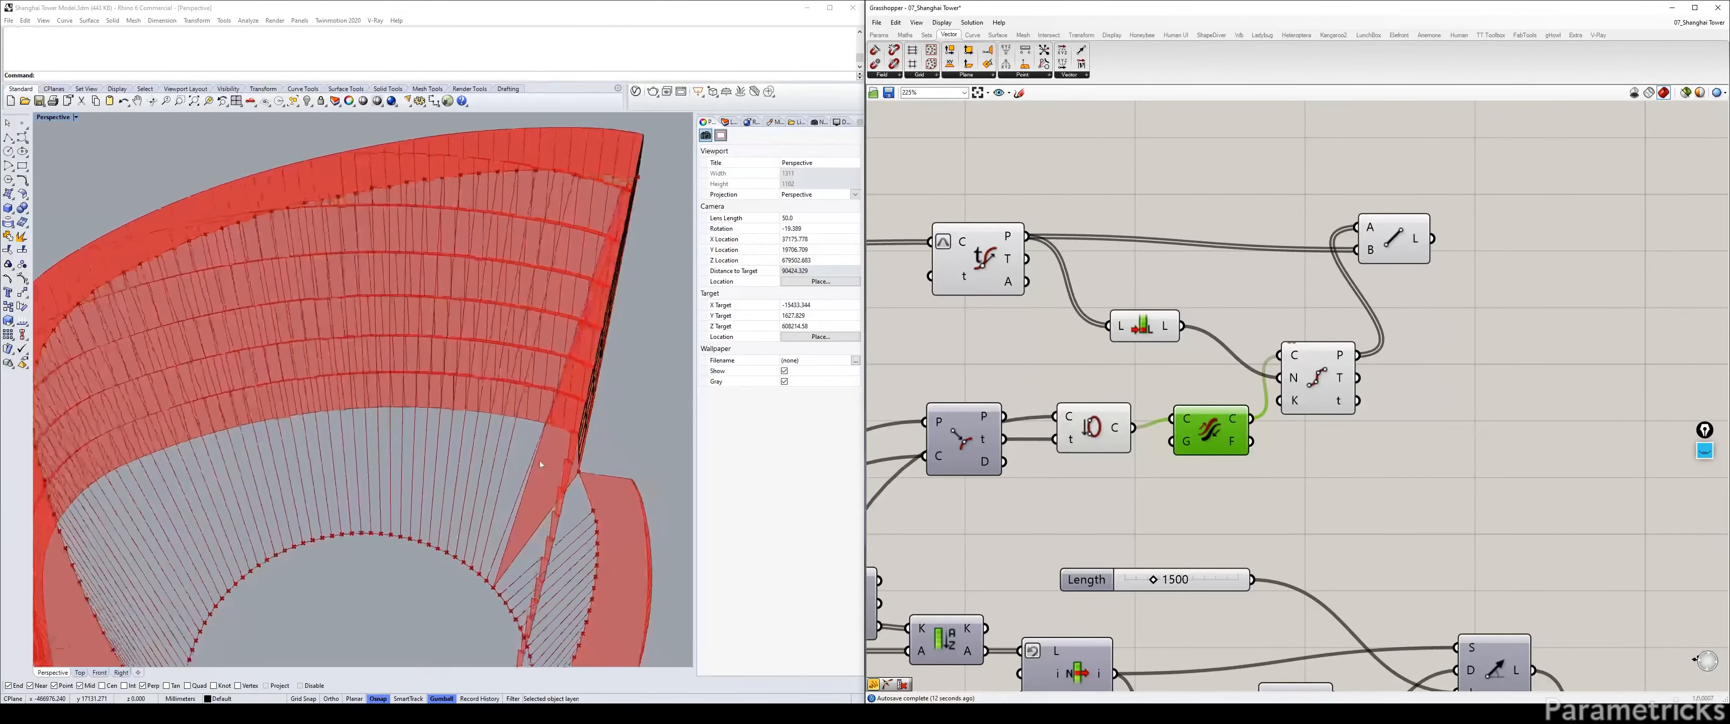
Inspect the connecting lines around the V-strike's closest point and reposition the Line component.
right_click_drag(554, 458, 550, 423)
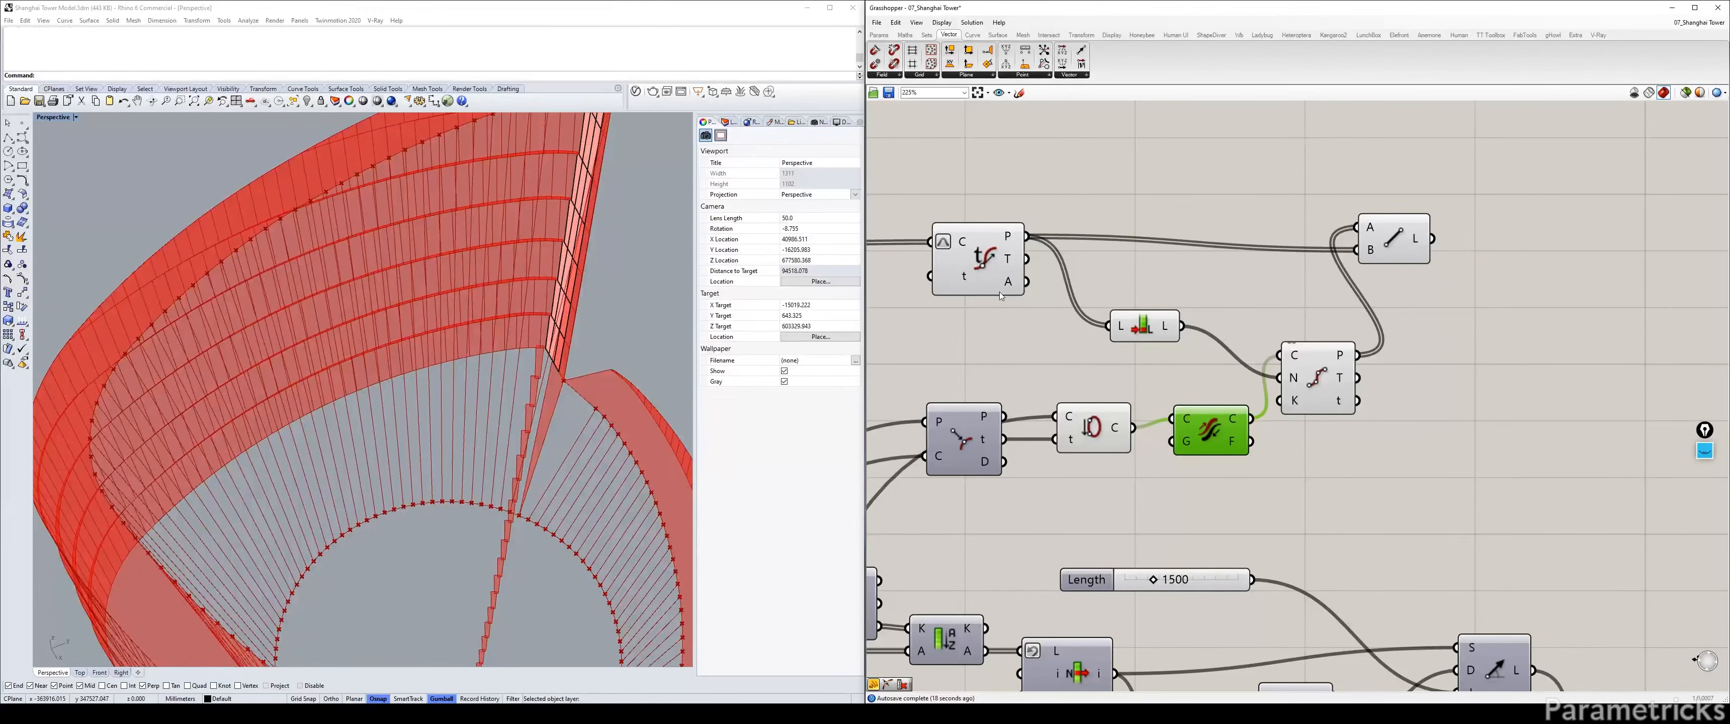
left_click(987, 262)
right_click_drag(602, 421, 498, 506)
right_click_drag(1417, 298, 1310, 296)
left_click_drag(1290, 232, 1360, 205)
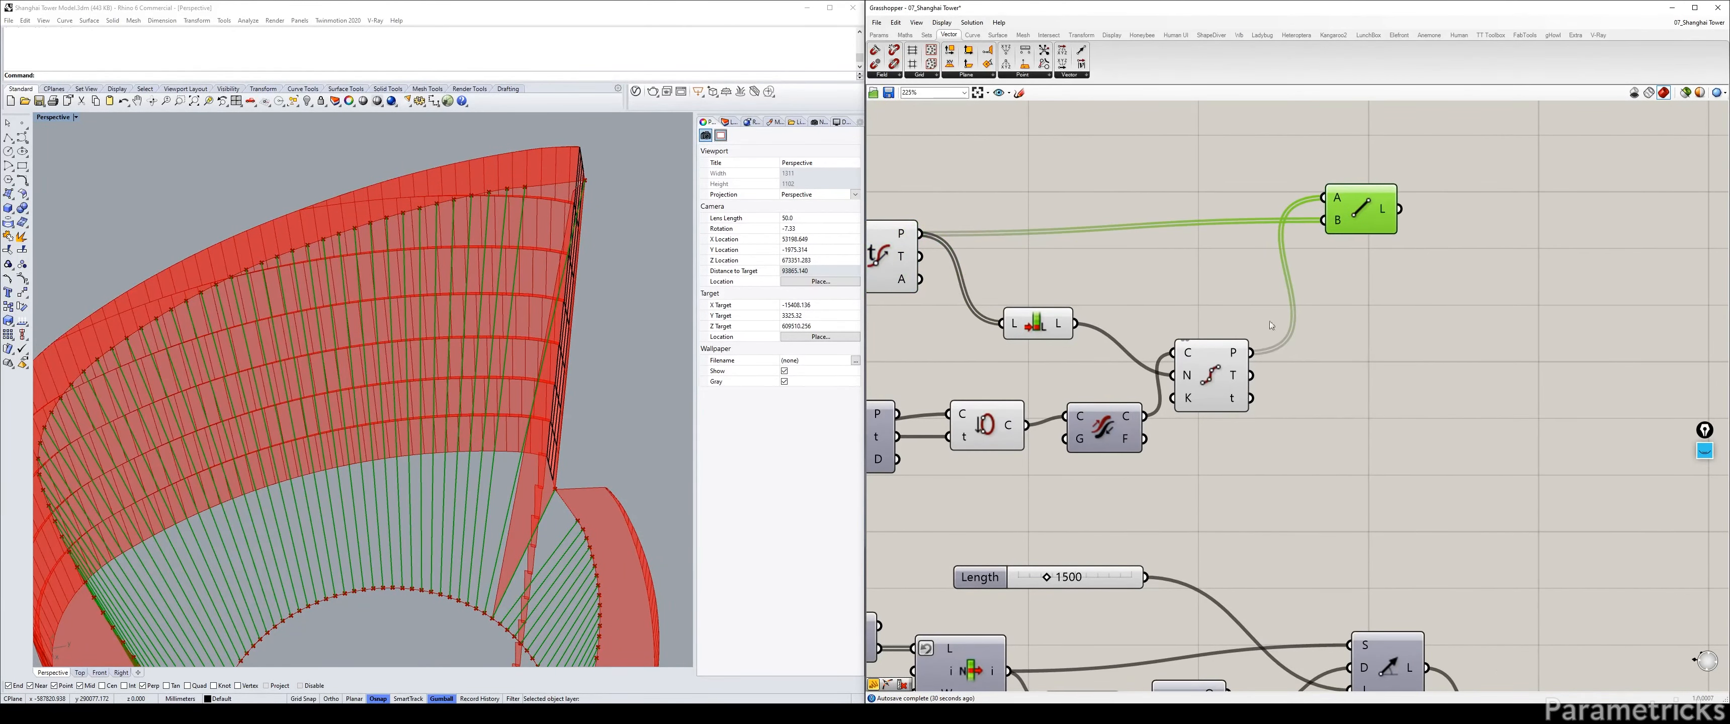
Add a Cull Index component, feed the Line component's output into its L input, and set its index integer.
double_click(1383, 332)
type("cul")
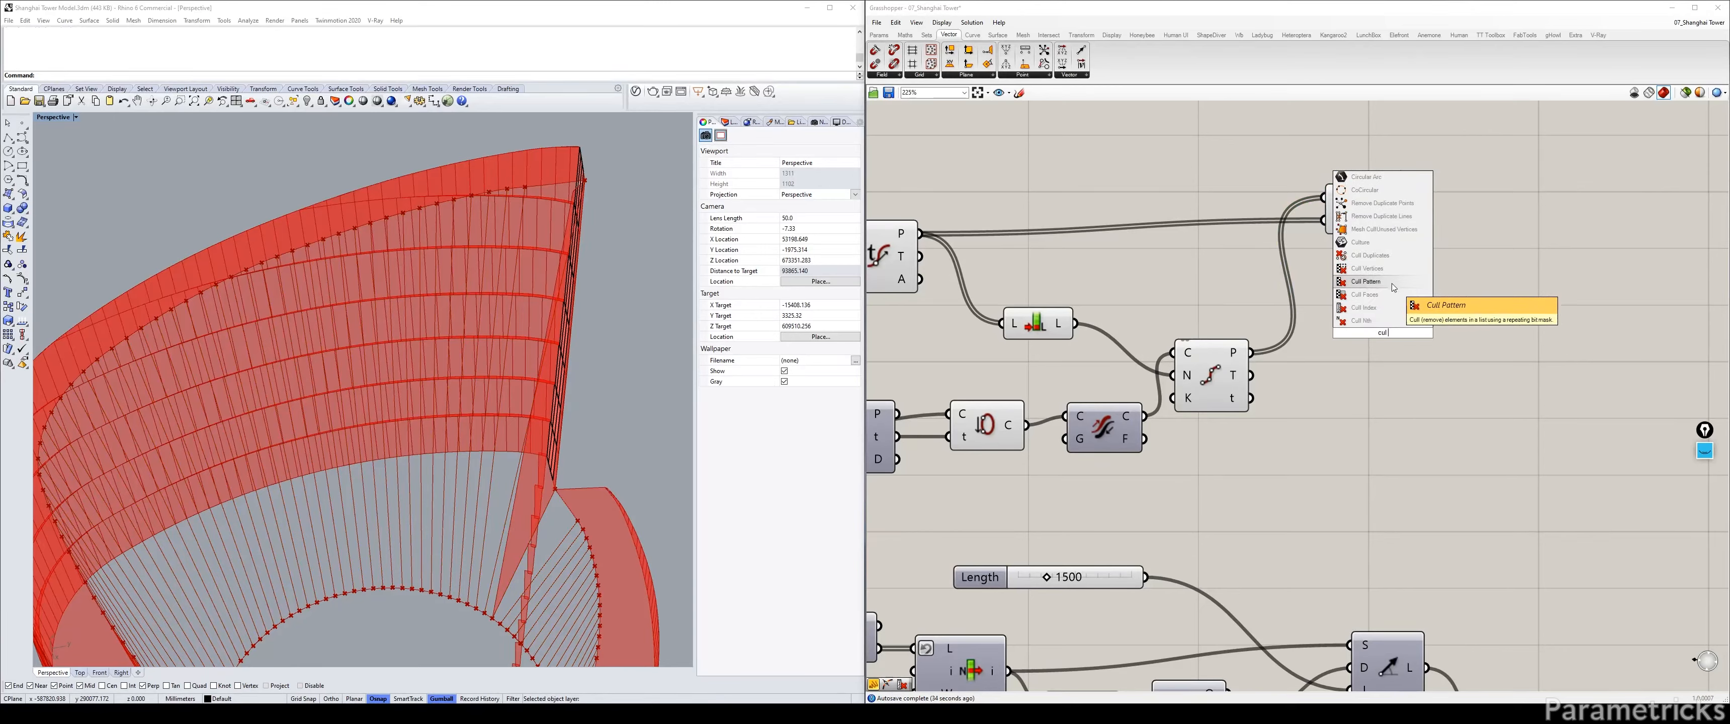
left_click(1363, 307)
left_click_drag(1399, 208, 1338, 230)
right_click(1439, 227)
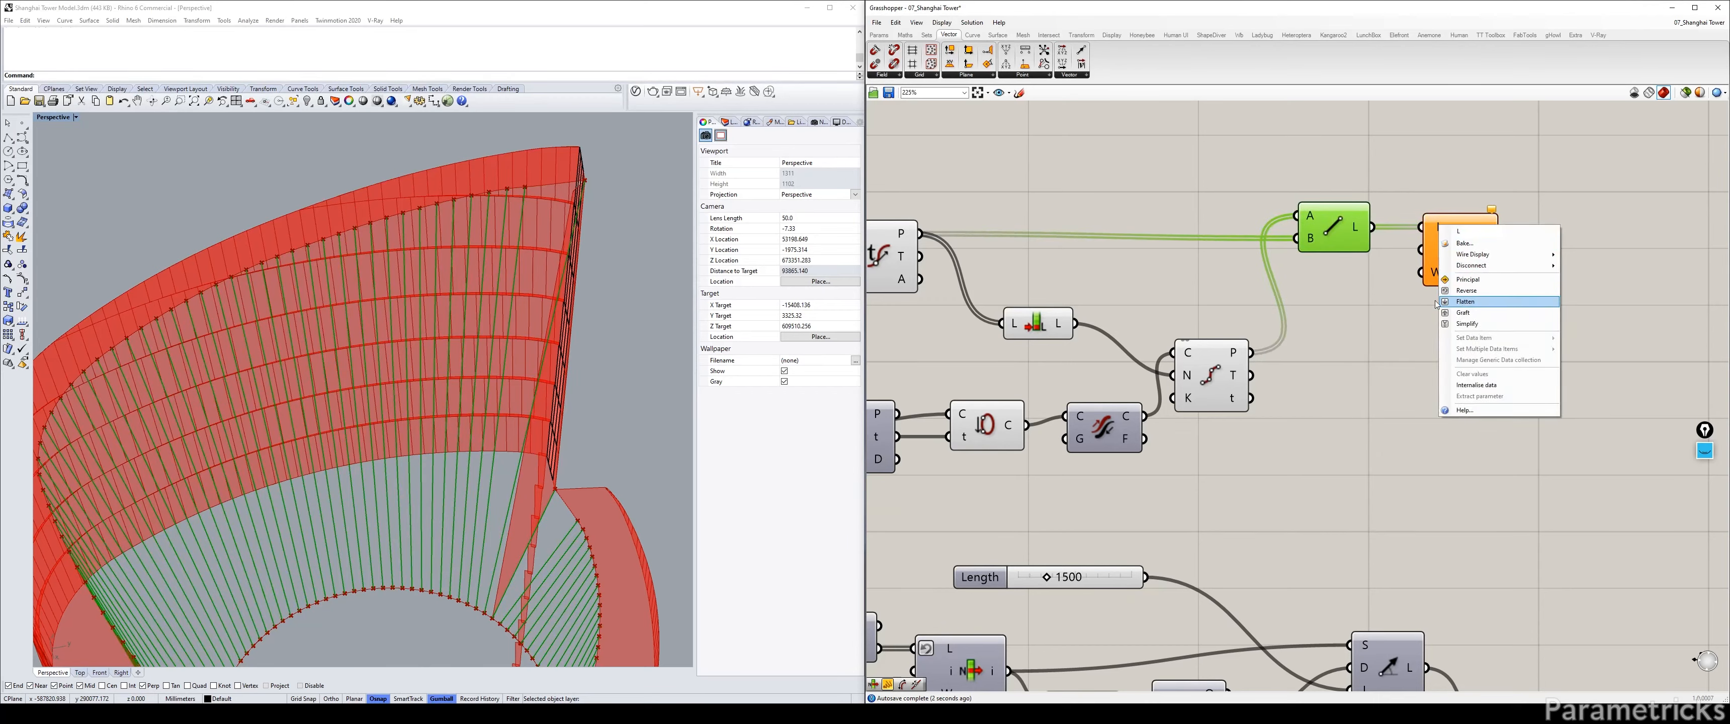
left_click(1532, 283)
right_click(1438, 249)
mouse_move(1481, 366)
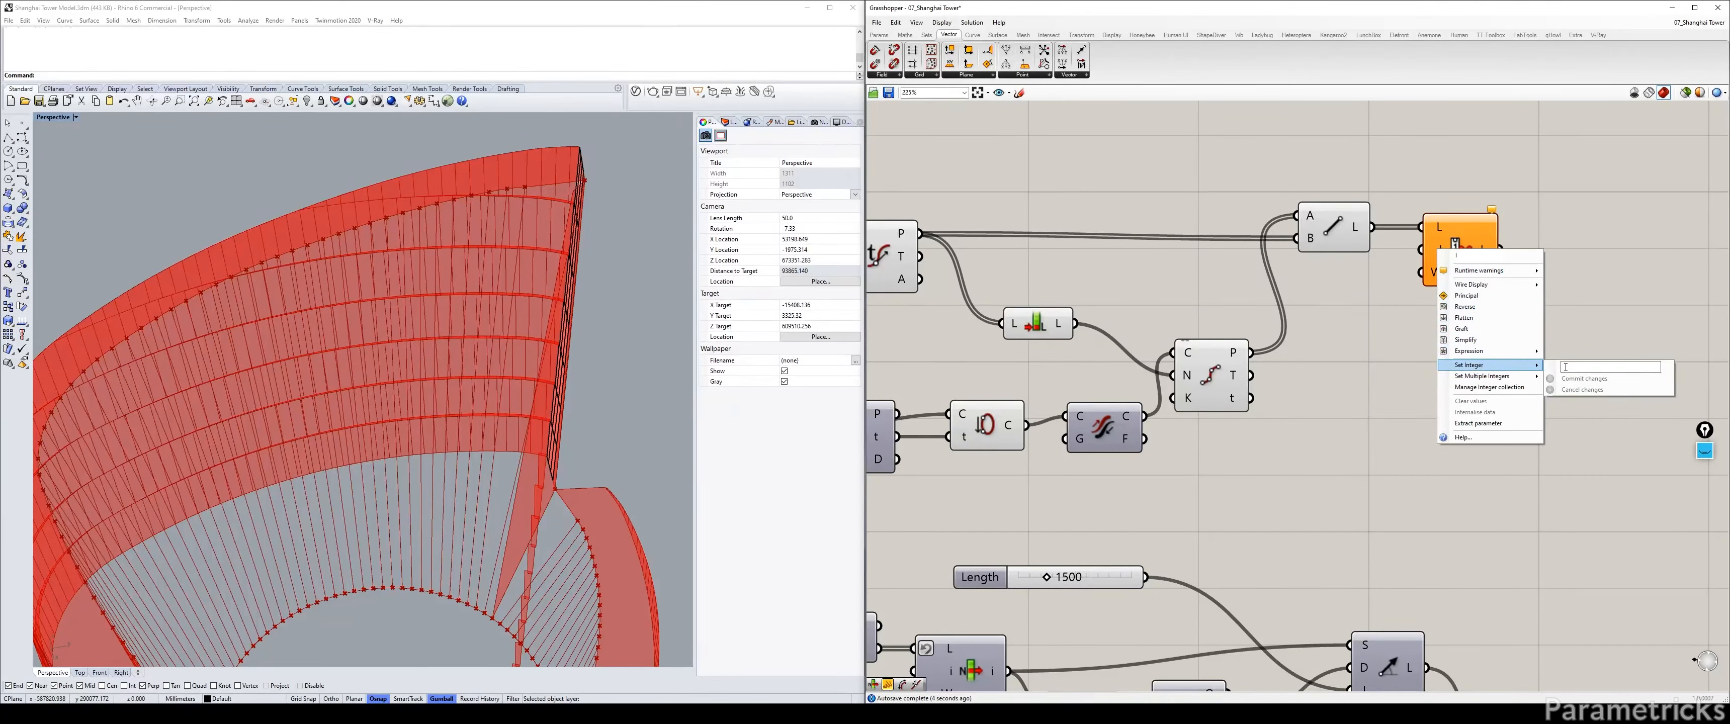
key("Return")
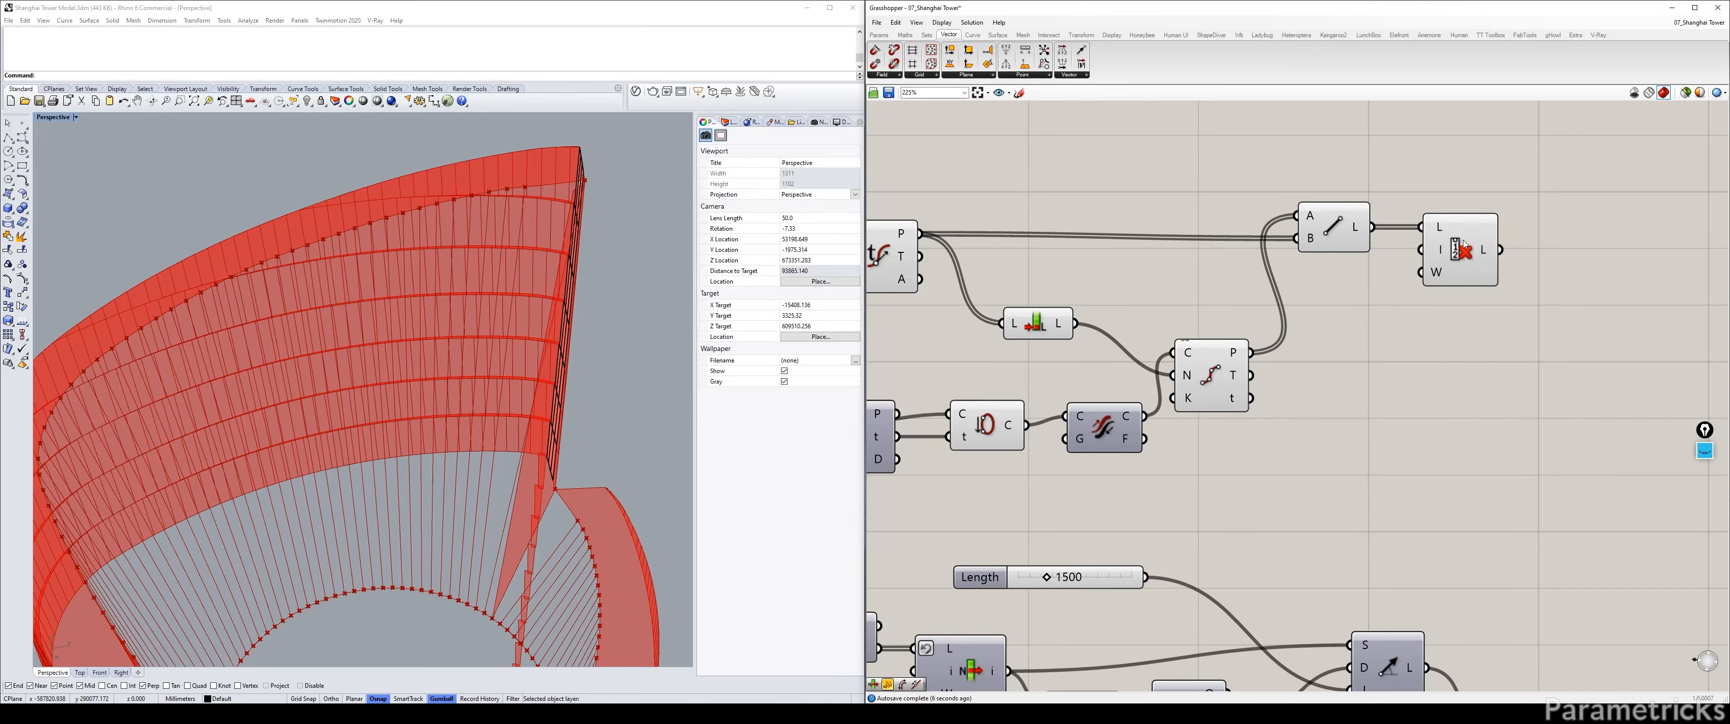
Reverse the Cull Index's L input and L output, and hide the Line component's preview.
right_click(1440, 231)
left_click(1499, 316)
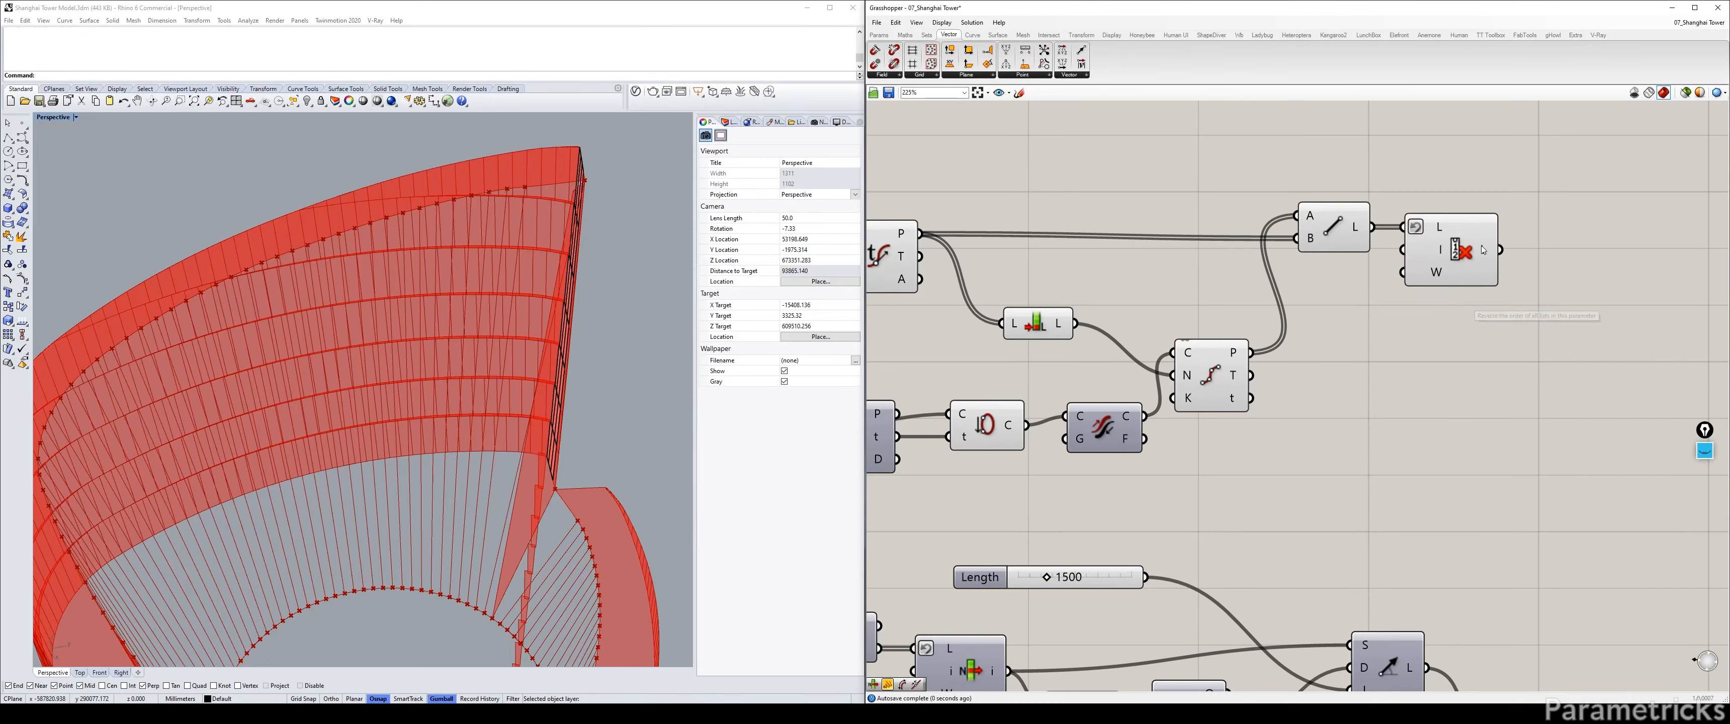
right_click(1488, 249)
left_click(1512, 277)
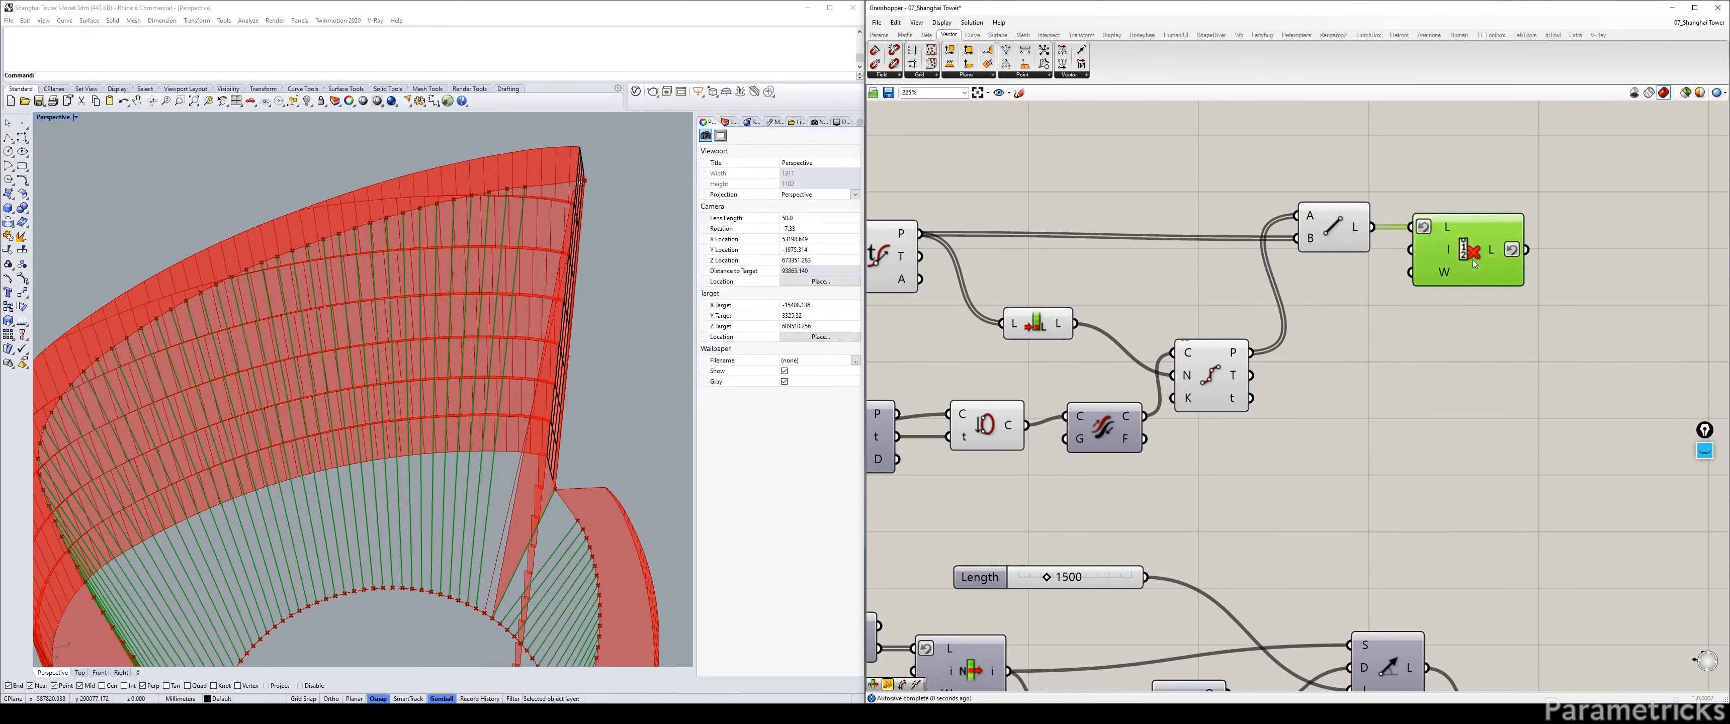
left_click(1334, 224)
left_click(1438, 249)
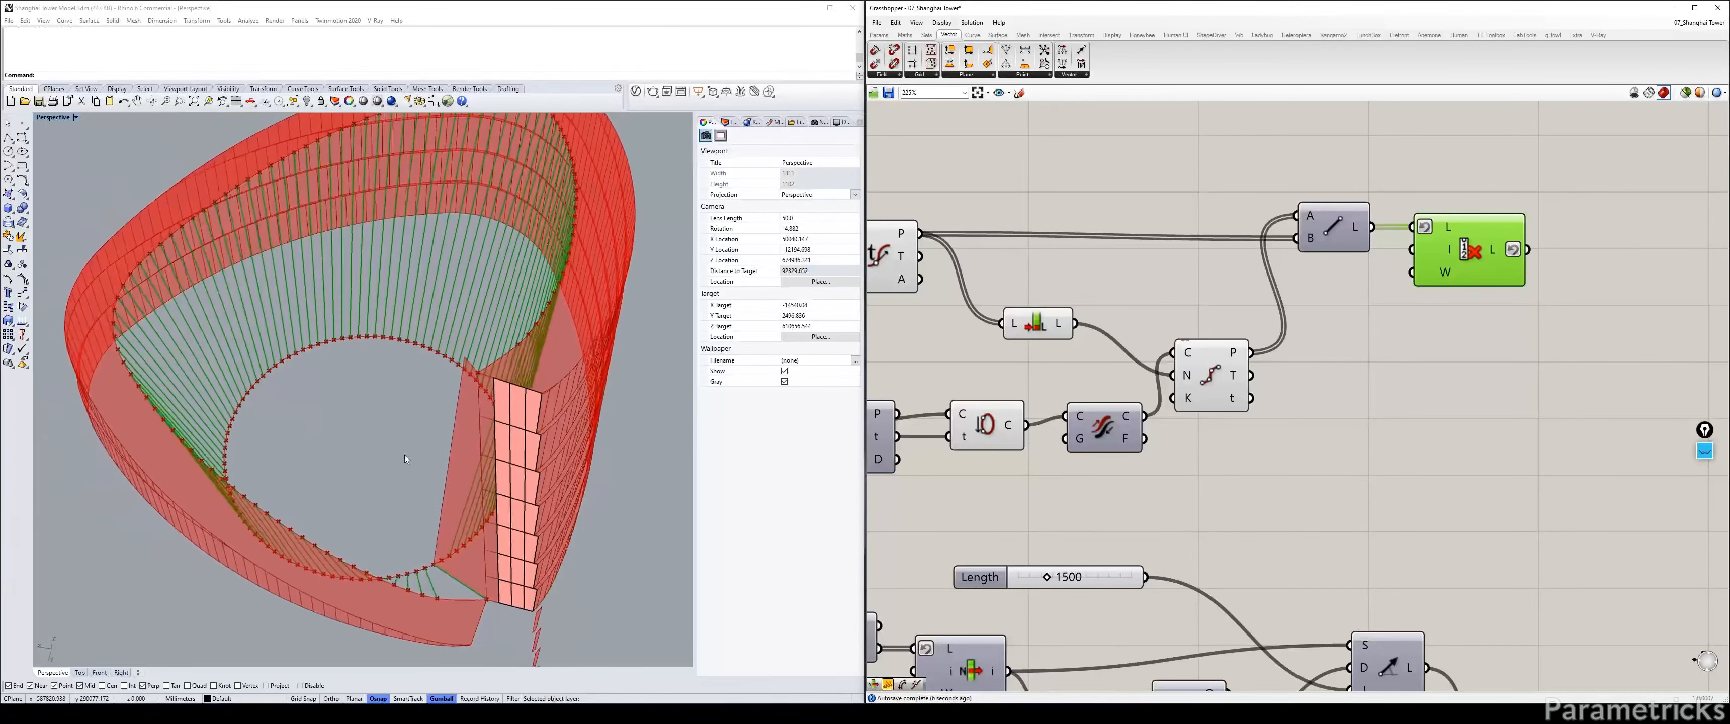
Add an Interpolate component and connect Evaluate Curve's points to its V input.
right_click_drag(874, 268, 1068, 278)
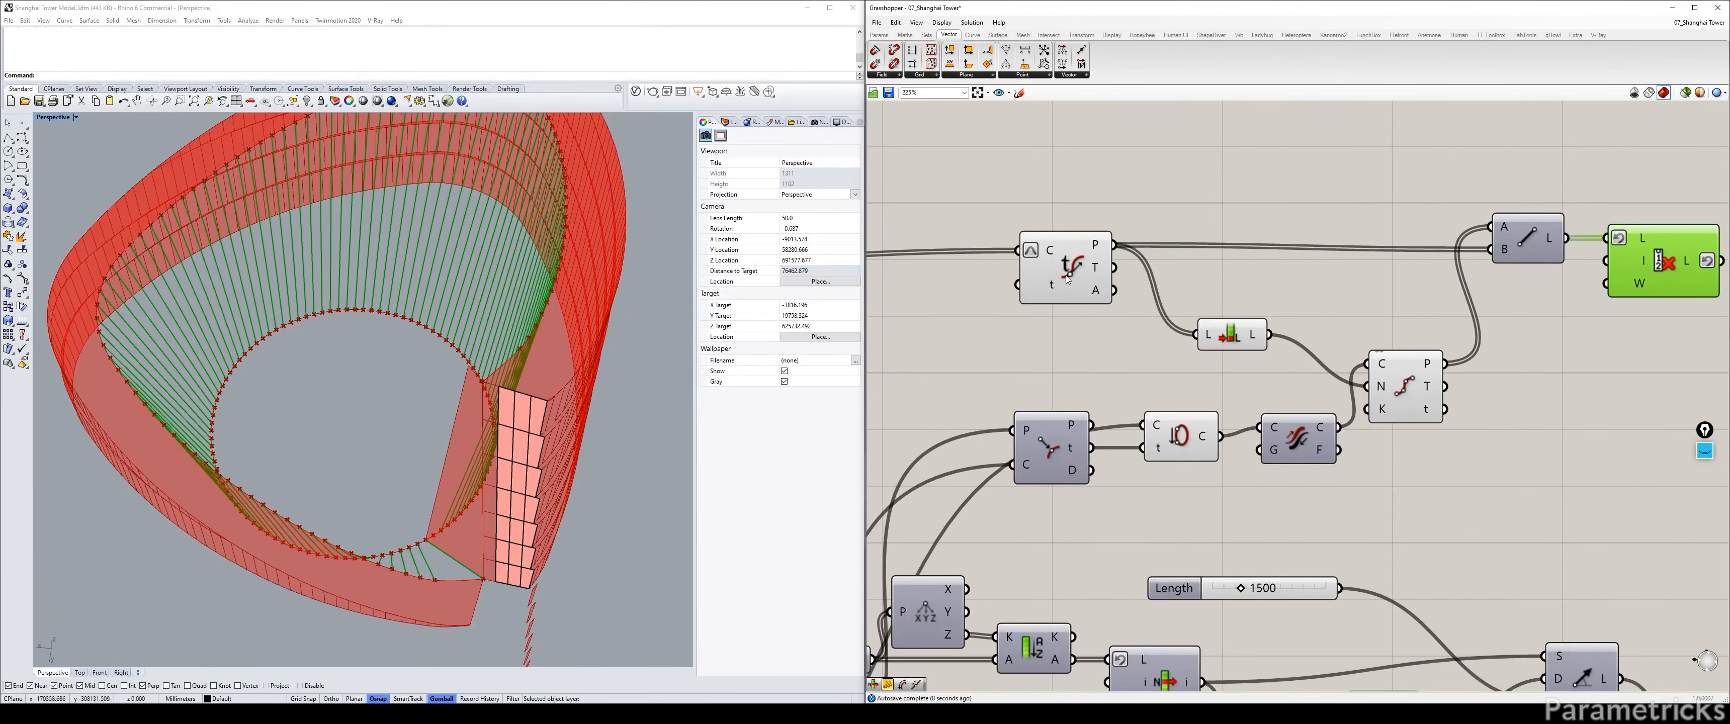
left_click_drag(1067, 278, 1001, 284)
mouse_move(1029, 254)
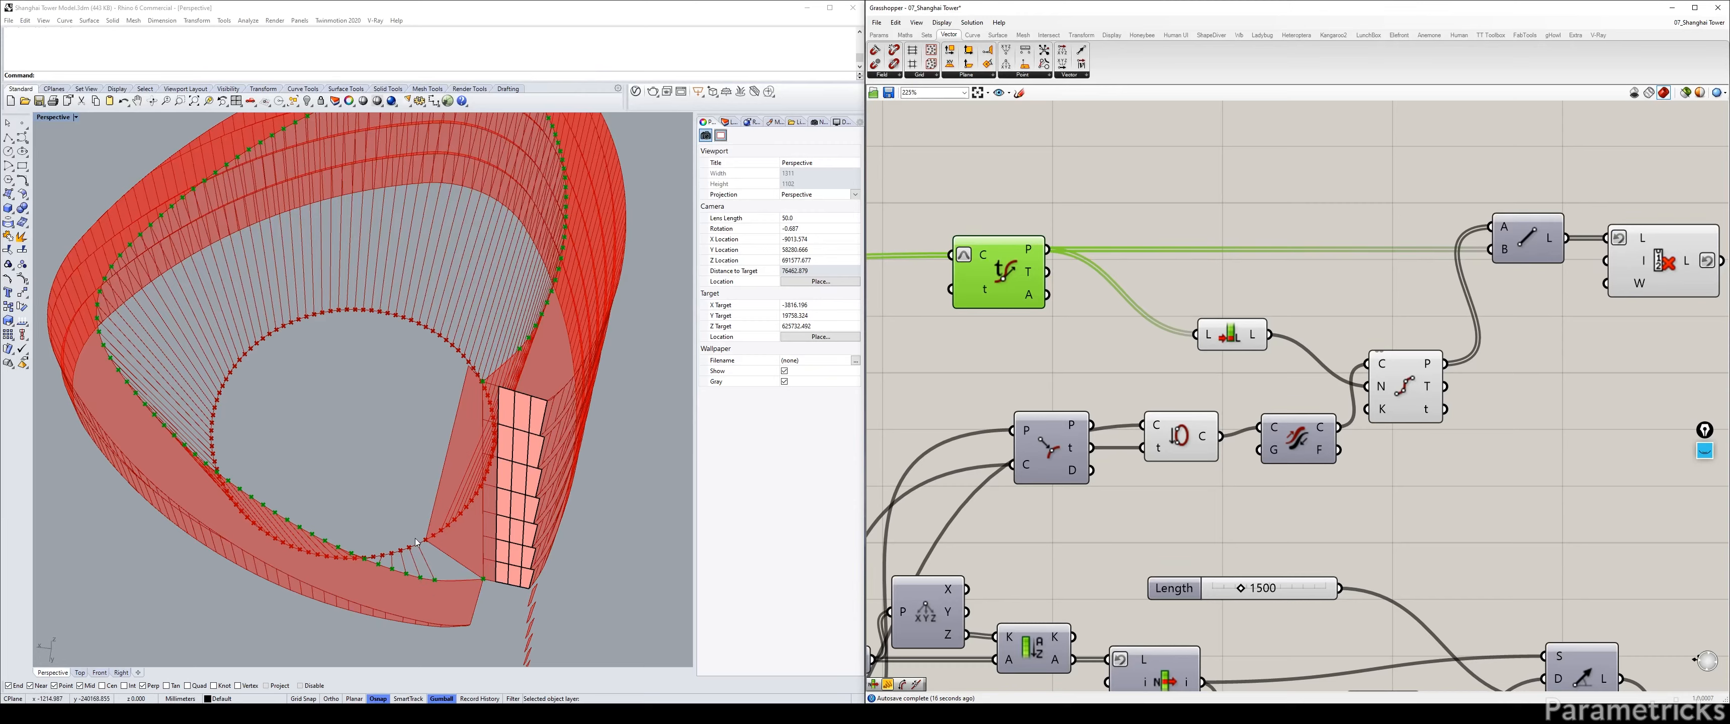
double_click(1065, 176)
type("inter")
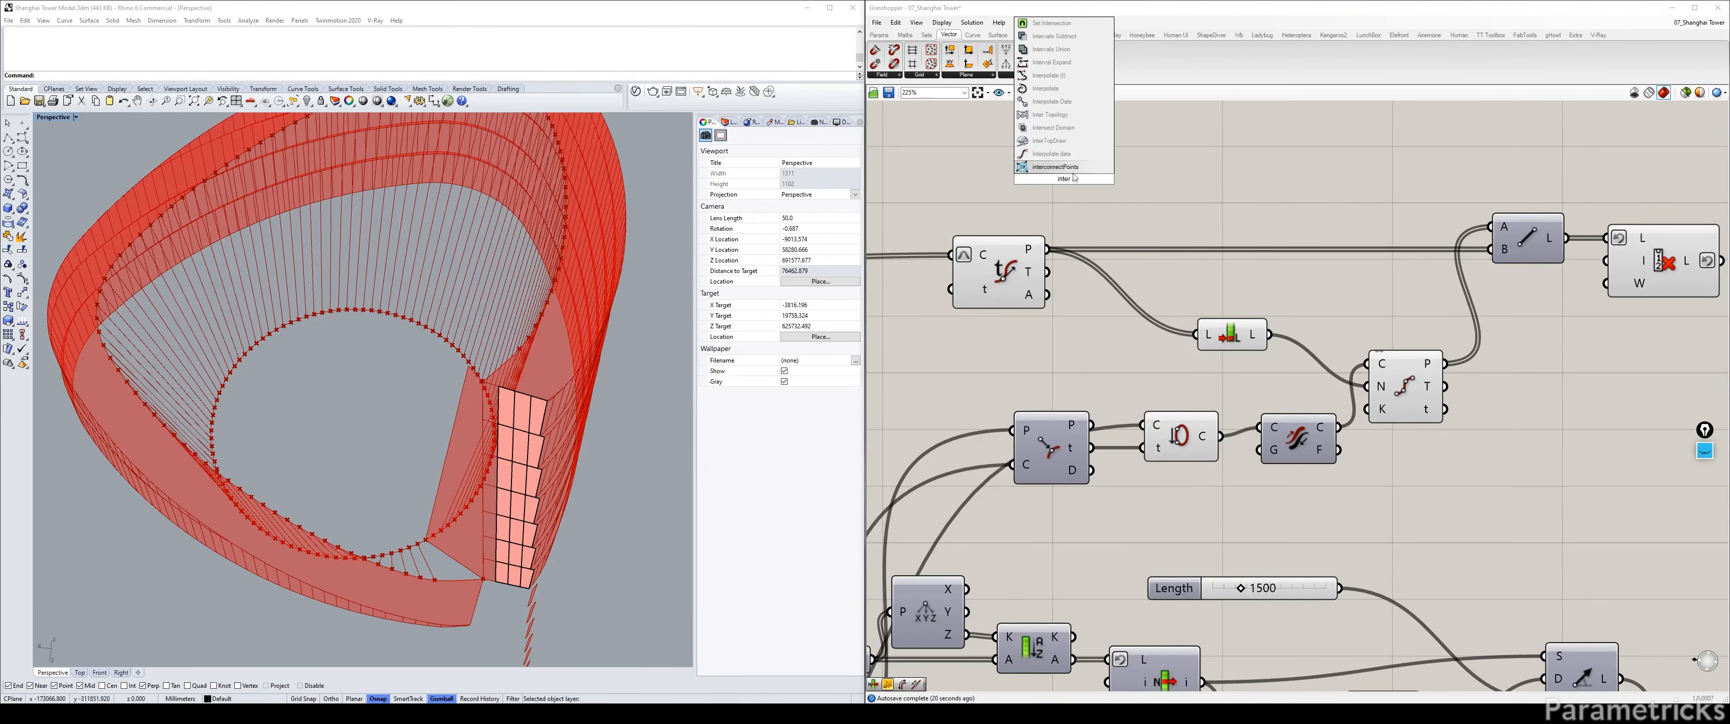
left_click(1061, 90)
left_click_drag(1047, 249, 1168, 176)
double_click(1052, 154)
key("Escape")
Shift the Evaluate Curve and Interpolate components back to make room before the Line component.
right_click_drag(987, 284, 1151, 222)
scroll(1151, 222, "down", 4)
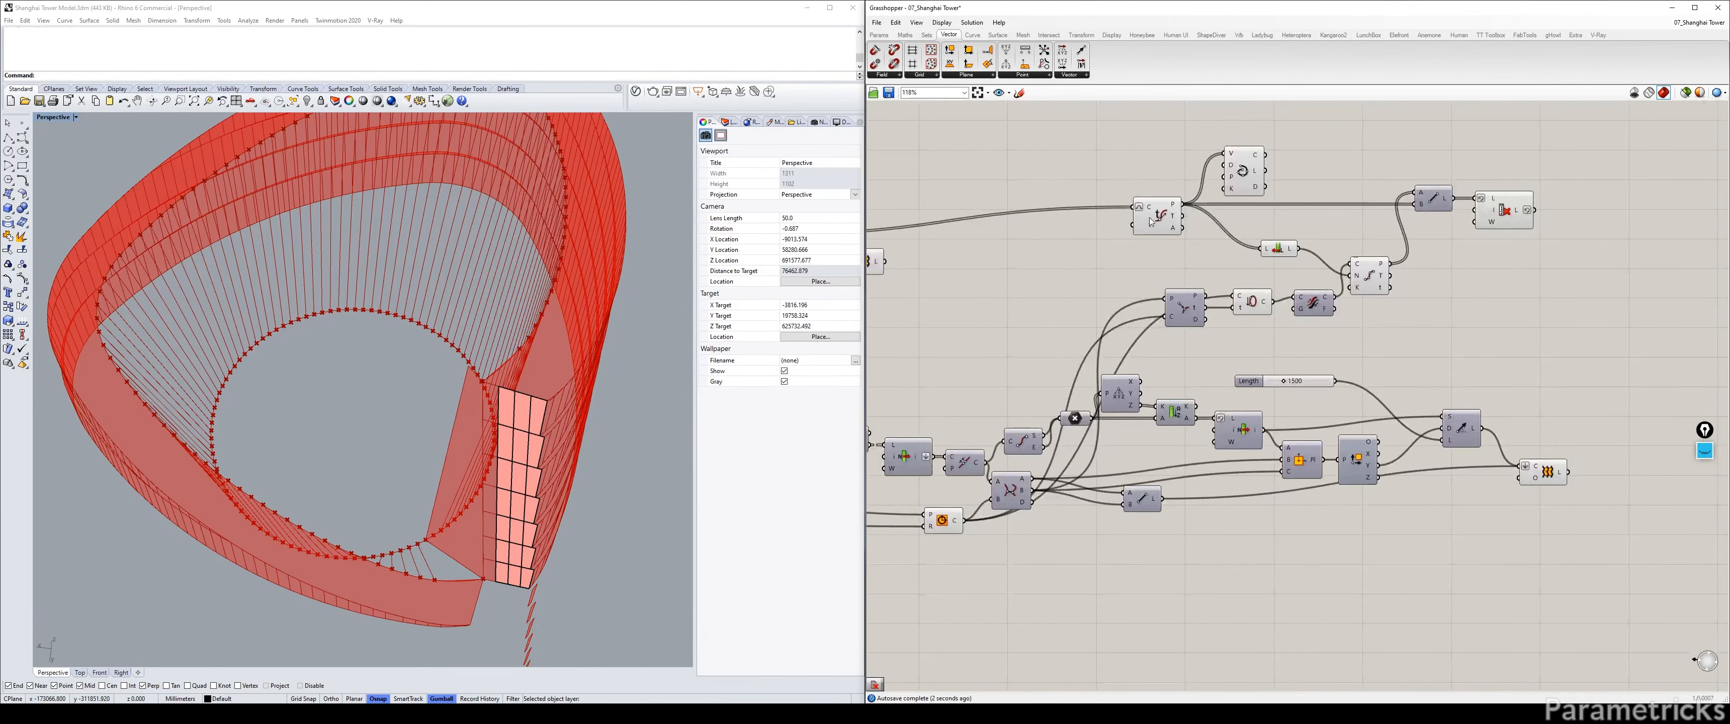
left_click_drag(1150, 222, 1016, 215)
left_click_drag(1228, 181, 1148, 182)
double_click(1052, 138)
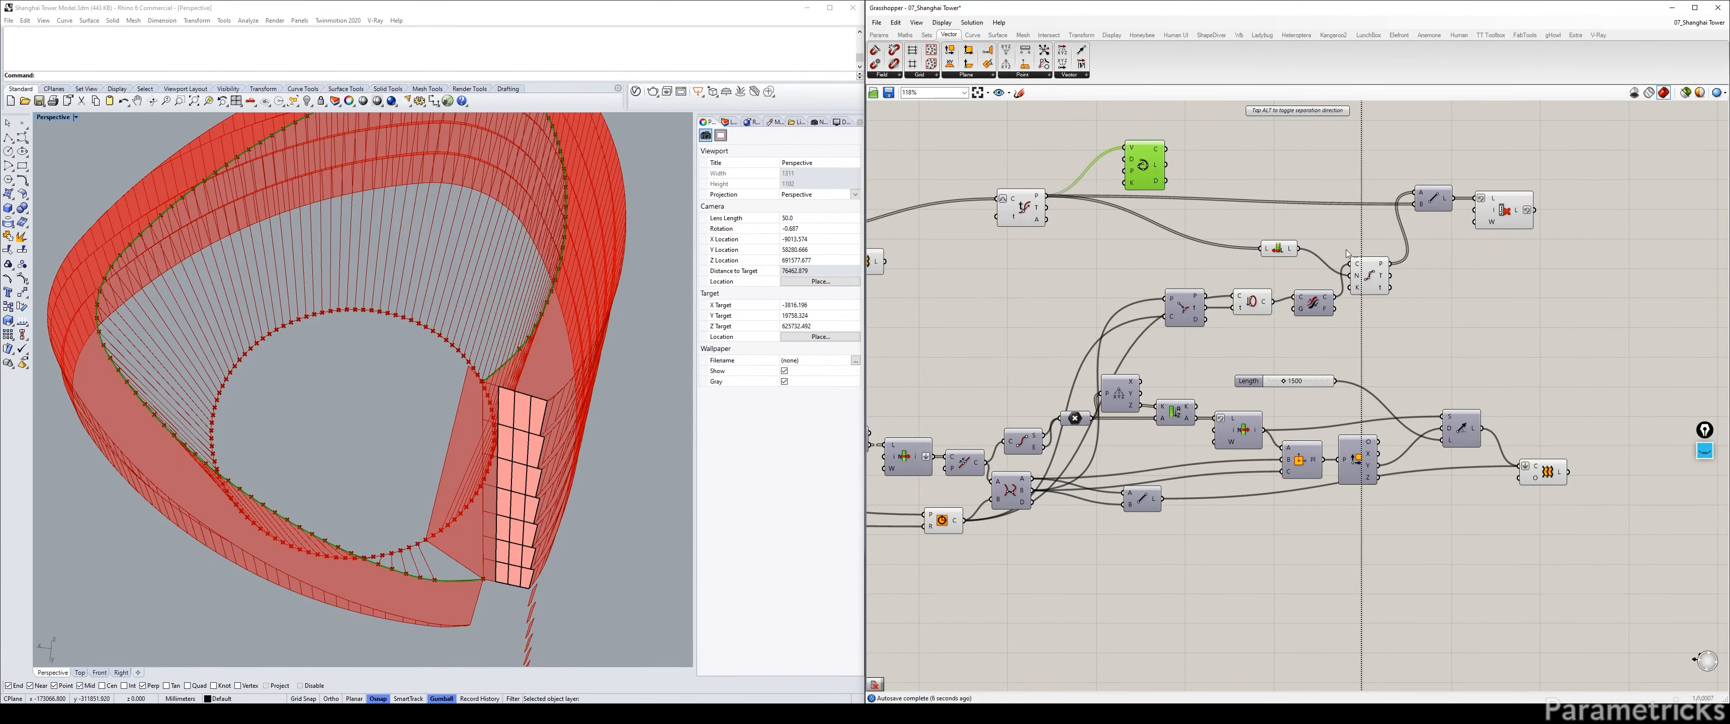
Duplicate the Divide Curve component beside Interpolate and connect the interpolated curve to the copy's C input.
left_click_drag(1361, 329, 1308, 329, "alt")
key("ctrl+z")
left_click_drag(1377, 278, 1254, 188, "alt")
scroll(1166, 172, "up", 4)
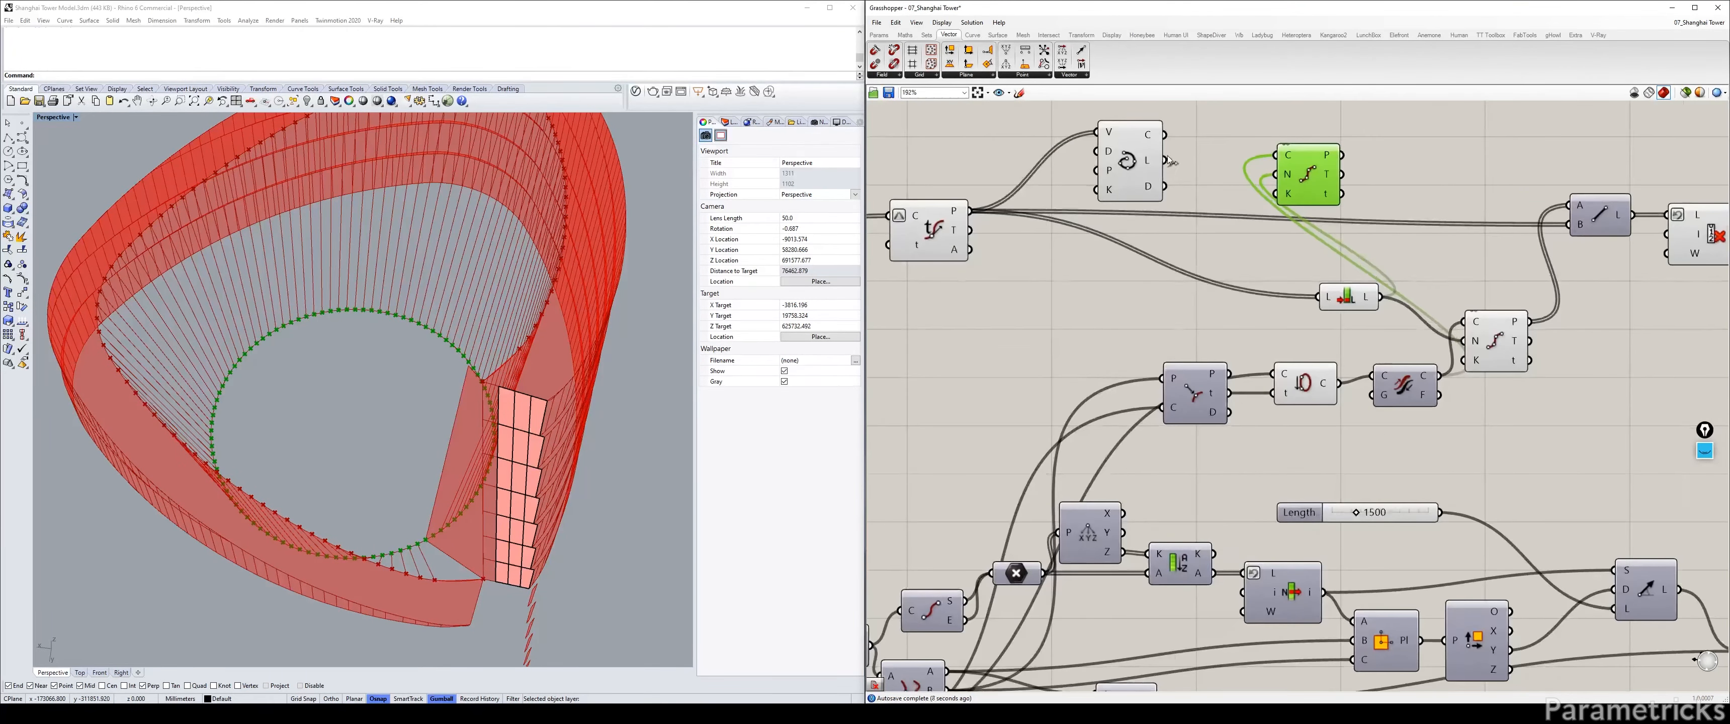
left_click_drag(1165, 135, 1262, 174)
Add a number slider set to 100 and connect it to the N inputs of both Divide Curve components.
right_click_drag(943, 136, 997, 191)
double_click(997, 191)
type("100")
key("Return")
left_click_drag(1075, 191, 1317, 249)
left_click_drag(1074, 190, 1526, 398)
Rearrange the List Length, copied Divide Curve and Interpolate components, and connect the copy's points to the Line's B input.
left_click_drag(1403, 352, 1233, 346)
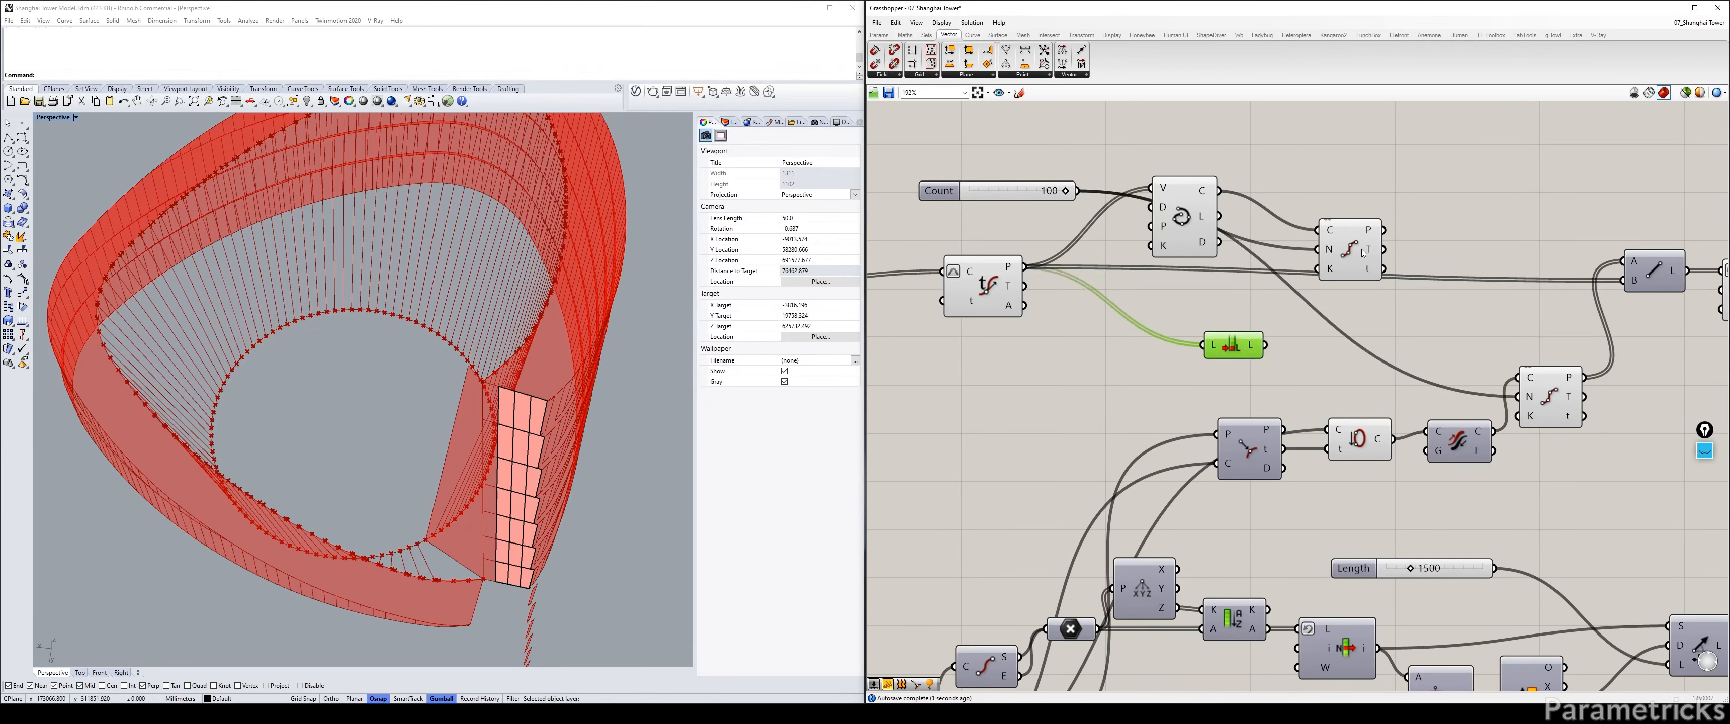
left_click_drag(1345, 250, 1336, 275)
left_click_drag(1185, 218, 1115, 268)
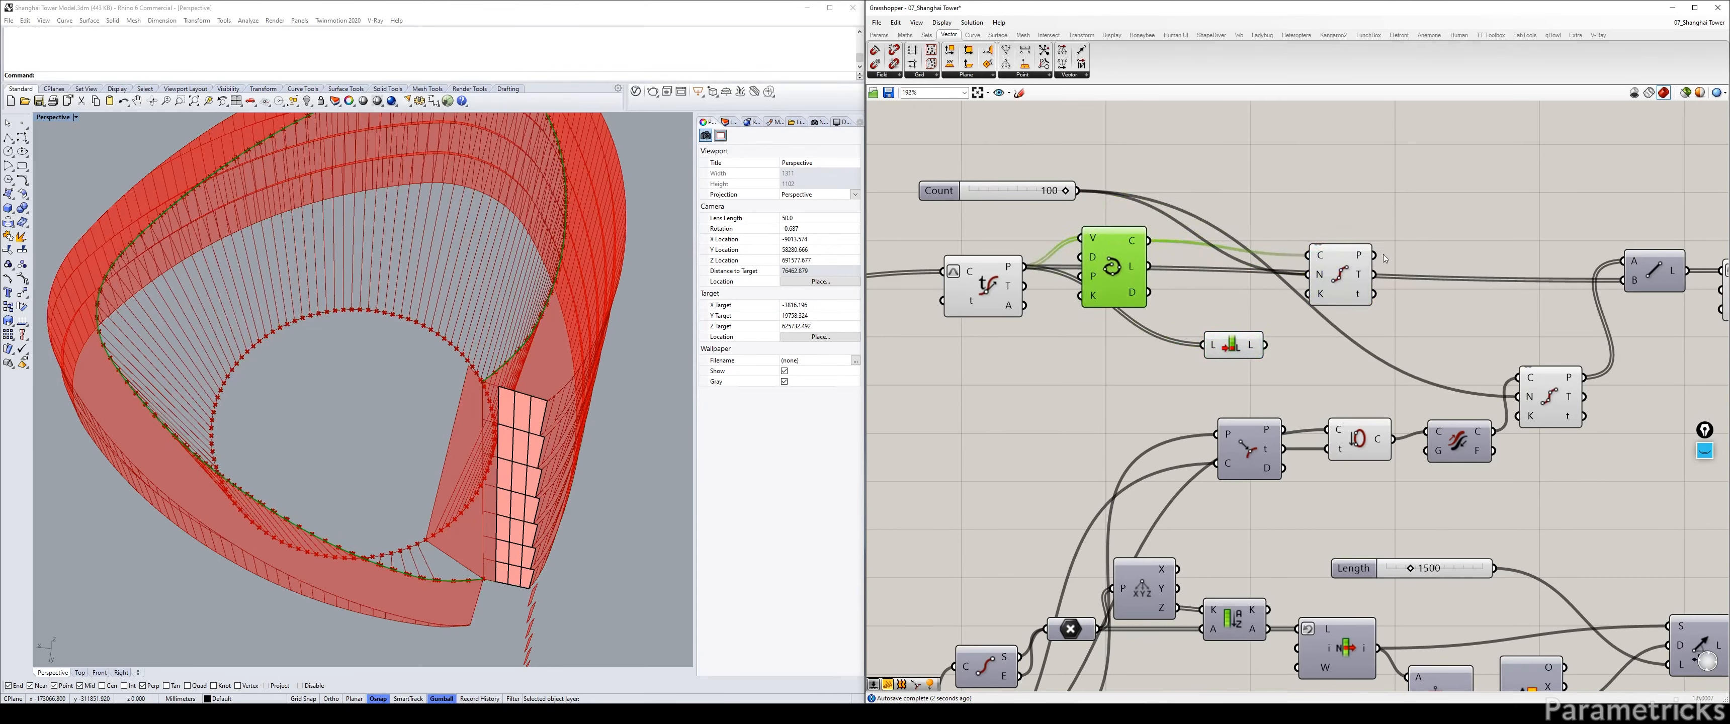
left_click_drag(1375, 256, 1634, 292)
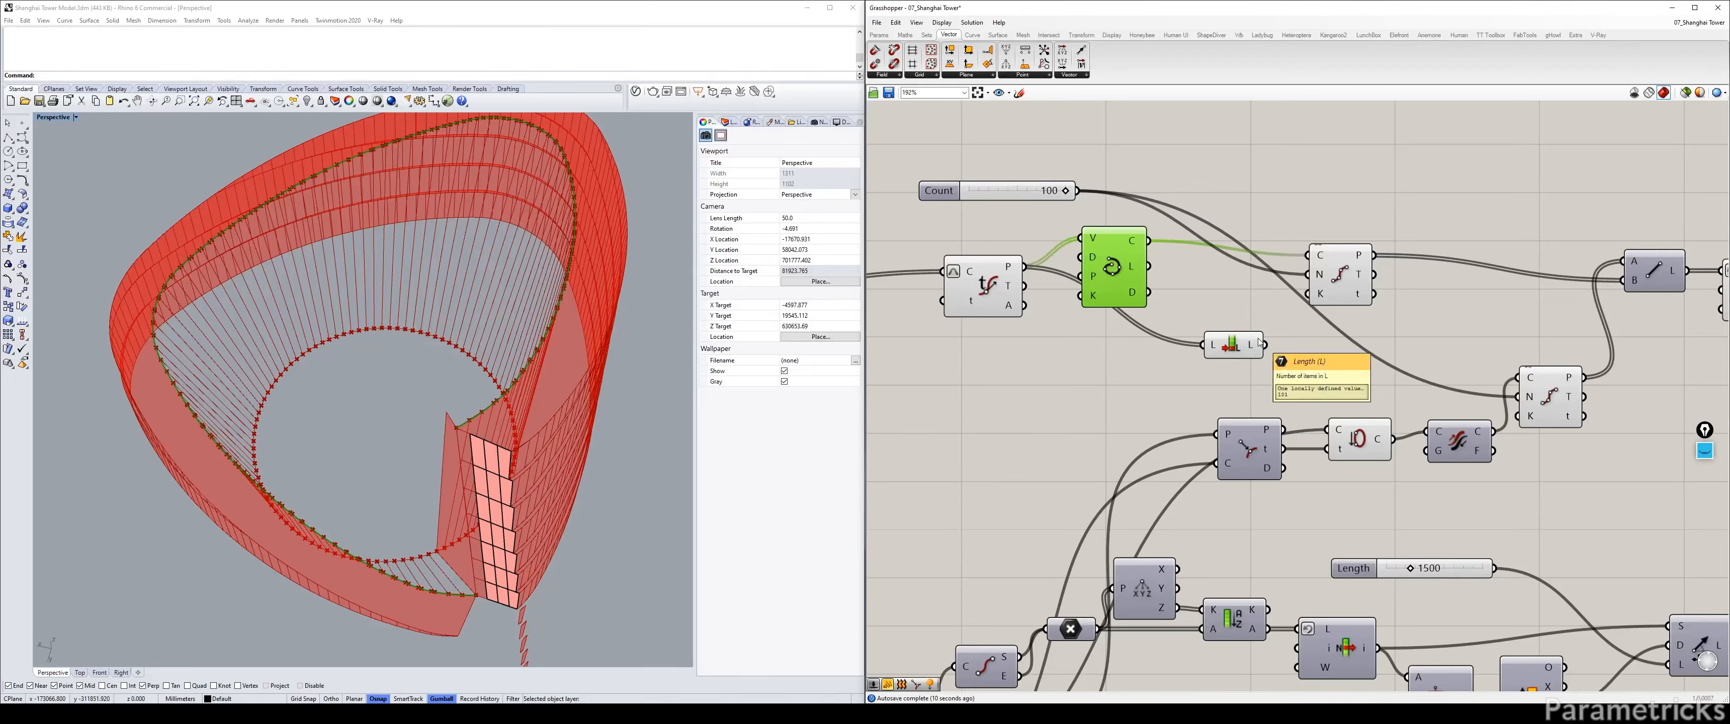
Try feeding List Length into the circle's Divide Curve and Evaluate Curve's points into the Line's B input.
left_click_drag(1266, 346, 1517, 396)
left_click_drag(1024, 266, 1520, 378)
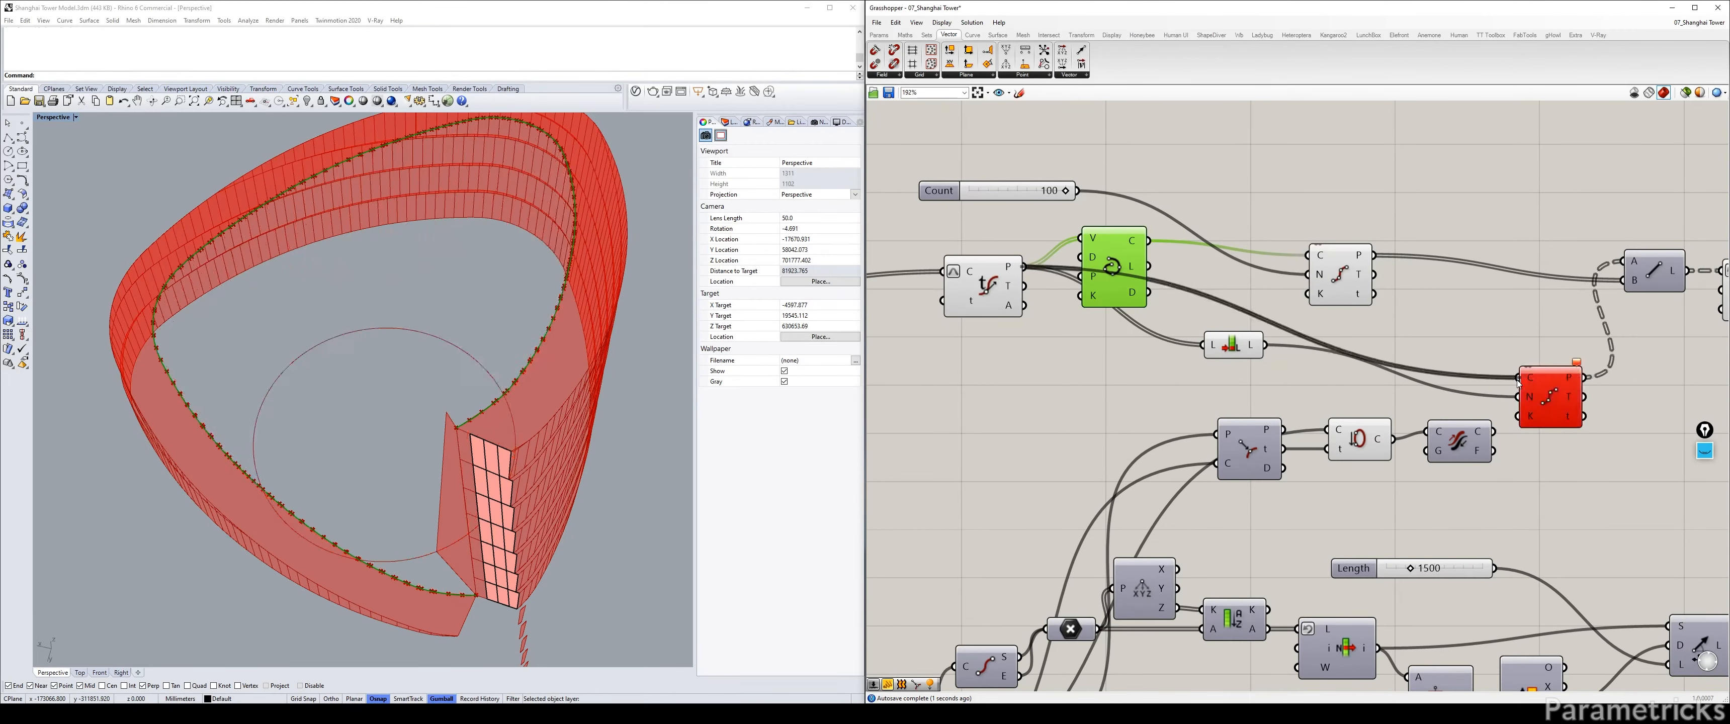
left_click_drag(1245, 345, 1246, 361)
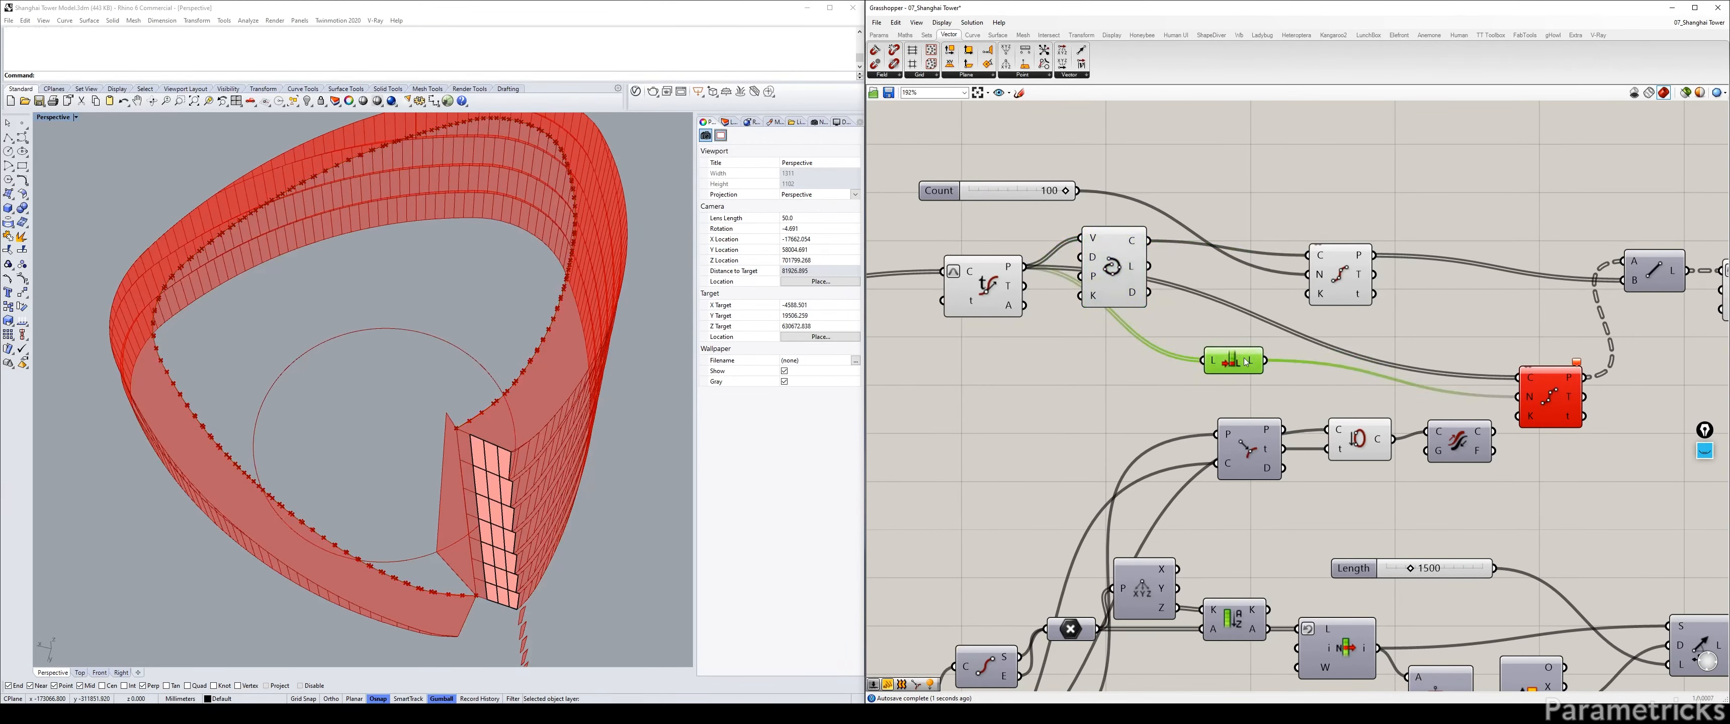
left_click_drag(1126, 267, 1170, 241)
left_click_drag(1005, 279, 1041, 283)
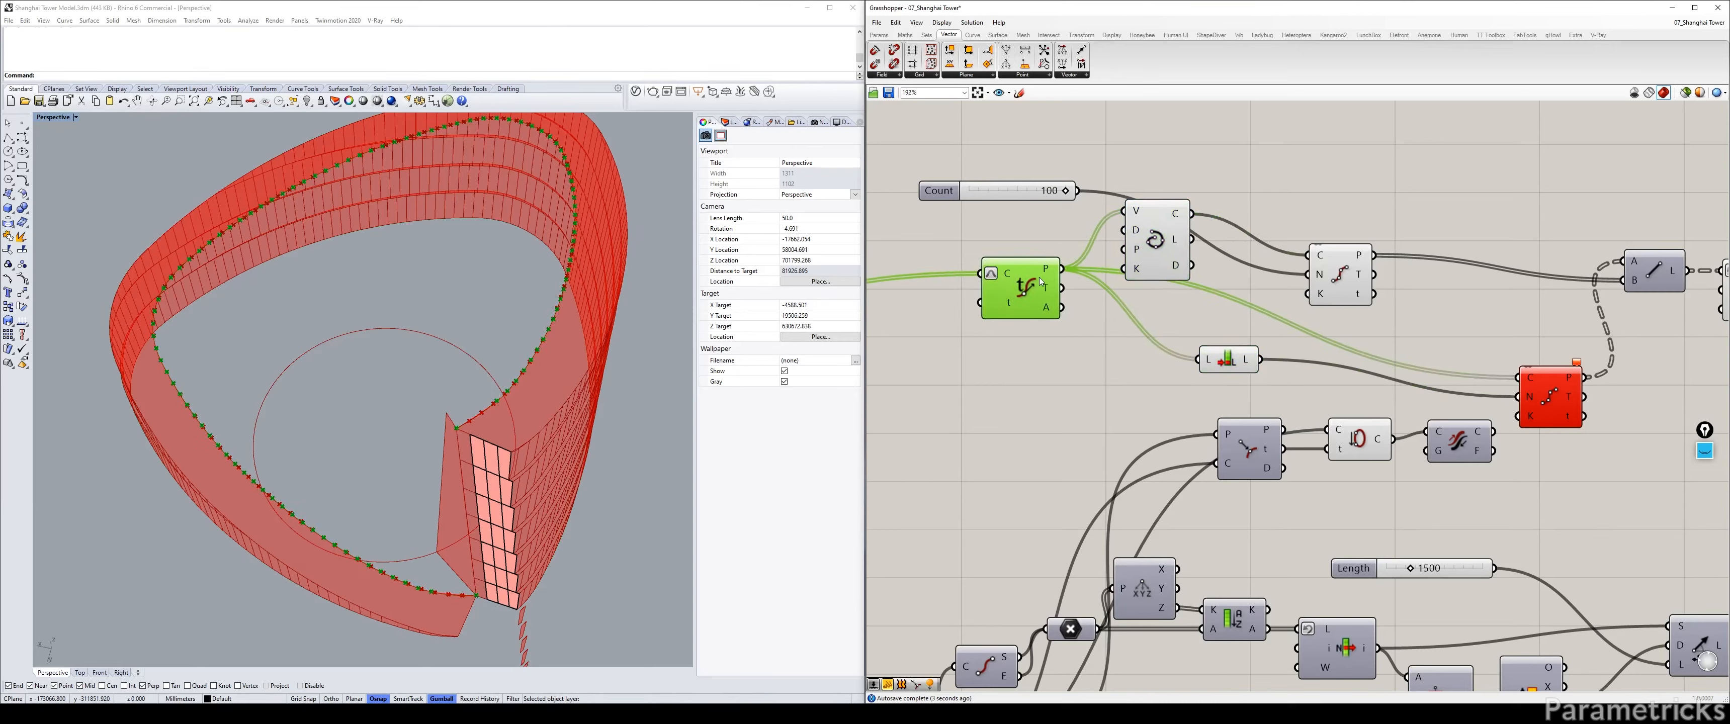
left_click_drag(1494, 432, 1518, 377)
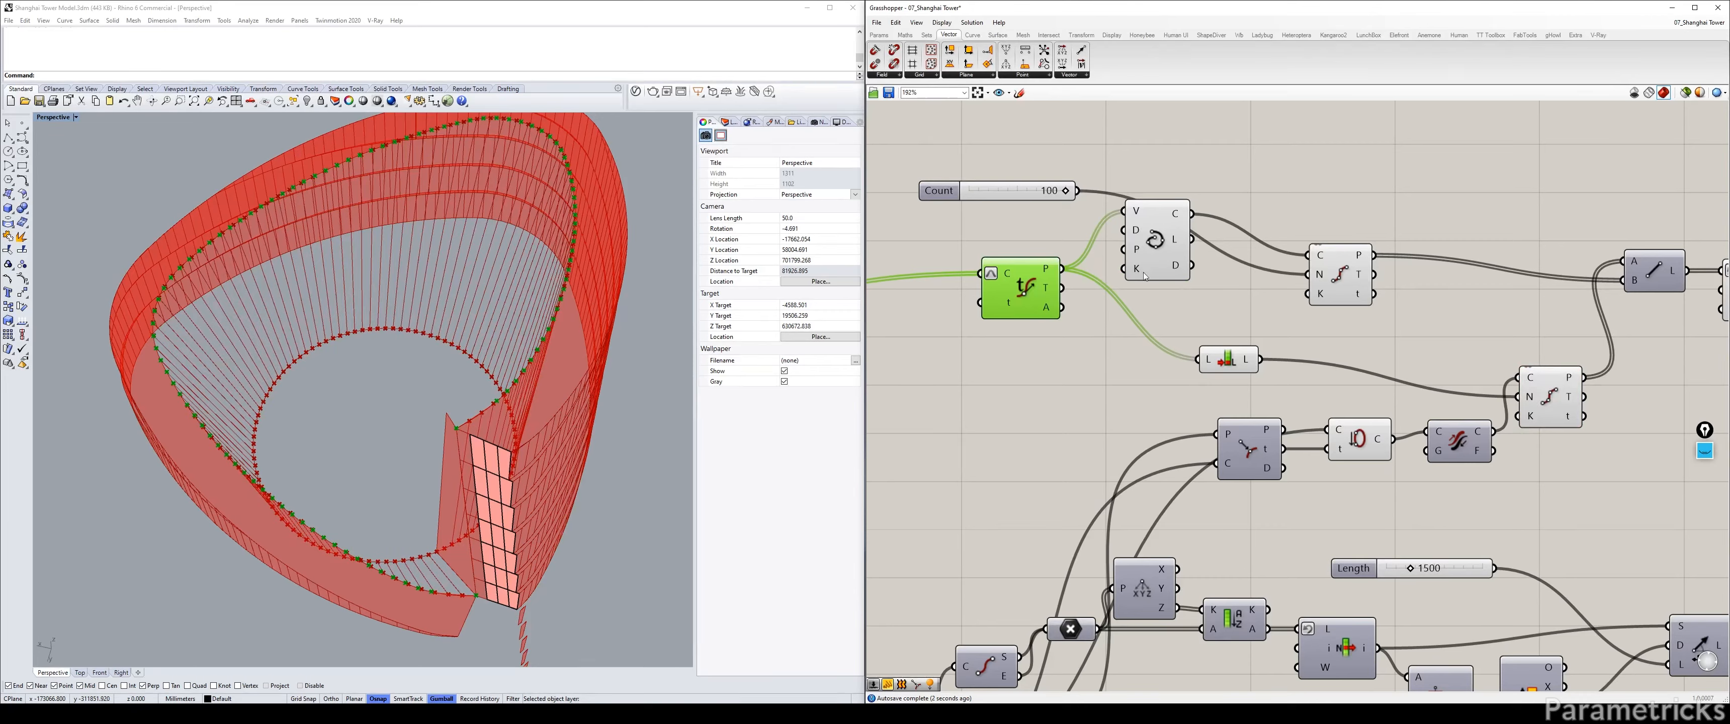
left_click_drag(1062, 268, 1307, 275)
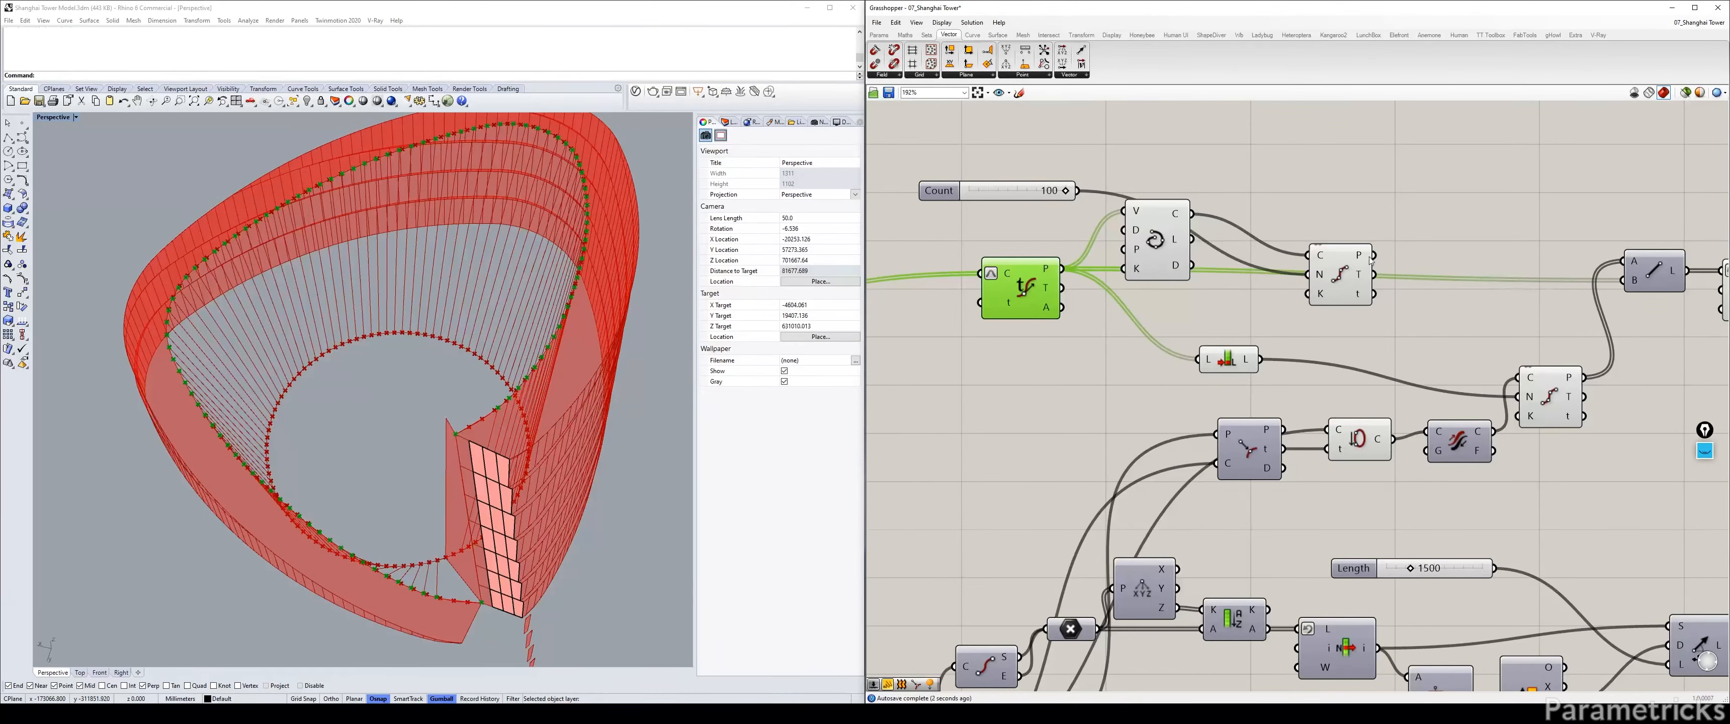
left_click_drag(1374, 256, 1624, 280)
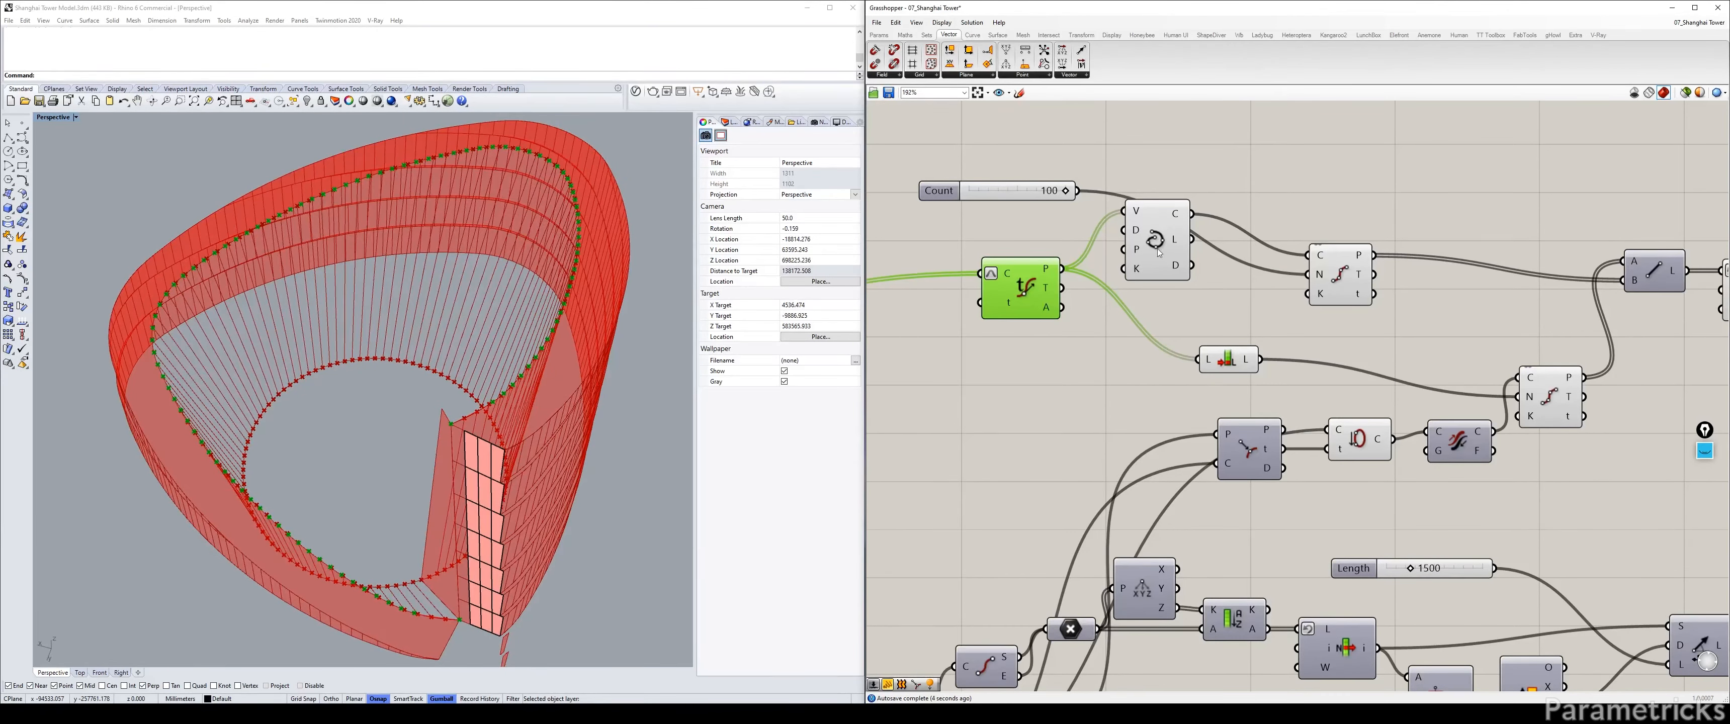
Reconnect the Count slider to the circle's Divide Curve N input, lower it to 38, and tidy the nearby components.
left_click_drag(1166, 242, 1176, 264)
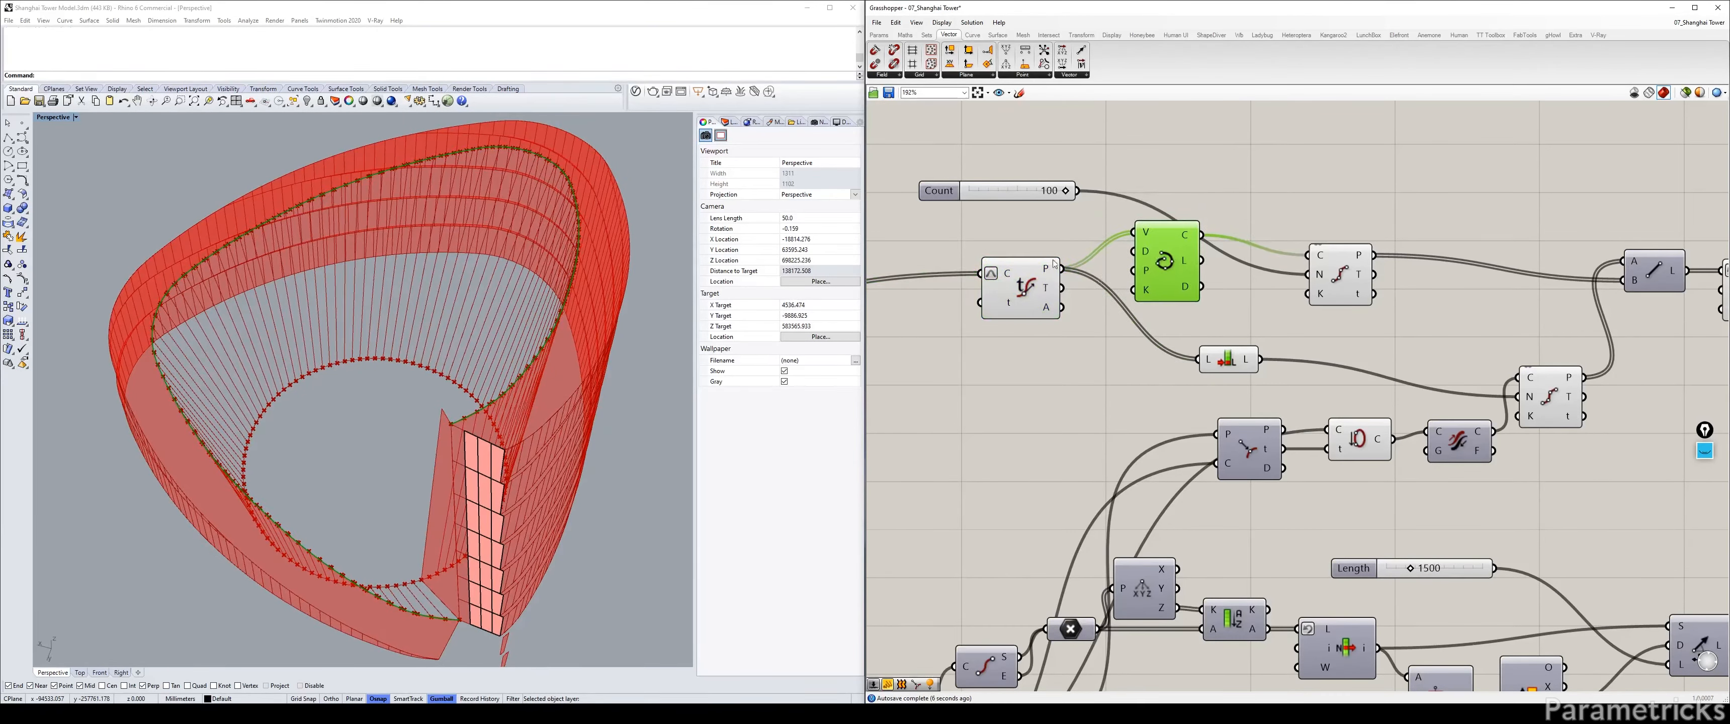
left_click(1048, 206)
left_click_drag(1031, 187, 1053, 188)
left_click_drag(1228, 358, 1159, 319)
left_click_drag(1080, 202, 1518, 397)
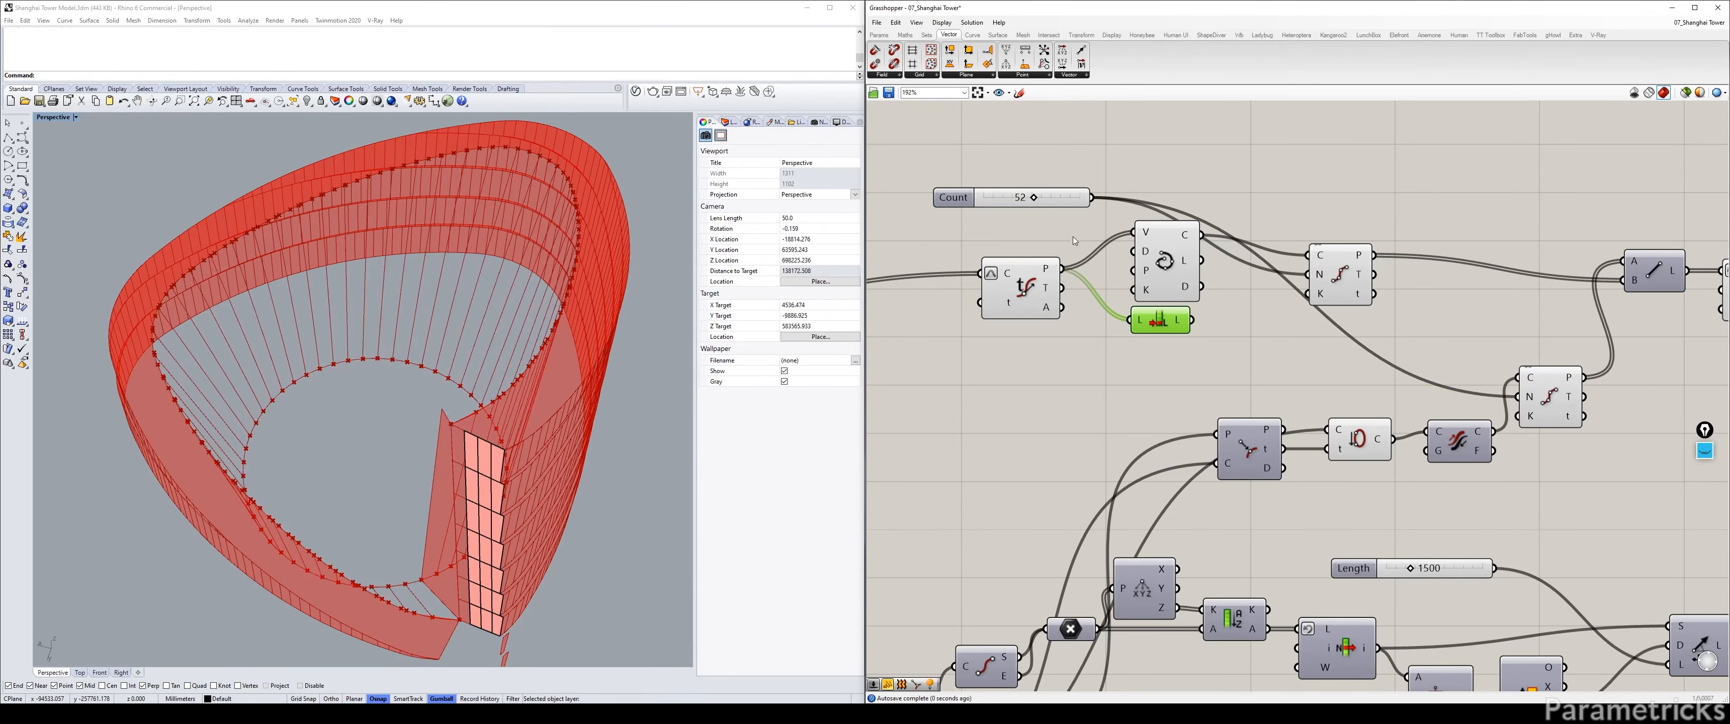
left_click_drag(1037, 198, 1024, 197)
Rename the Count slider to "VERTICAL STEEL RODS DENSITY".
right_click(1022, 198)
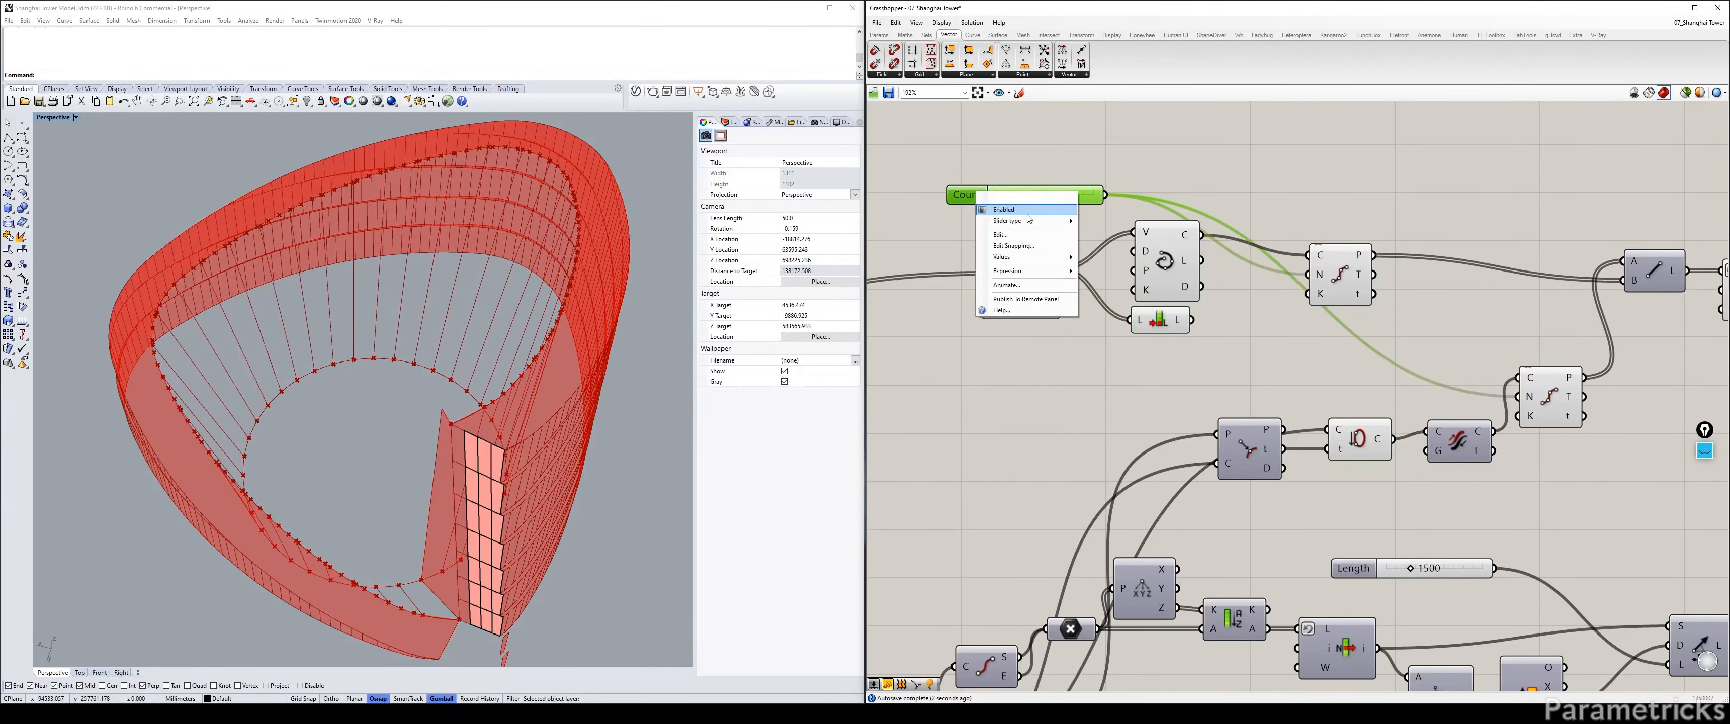
type("ST")
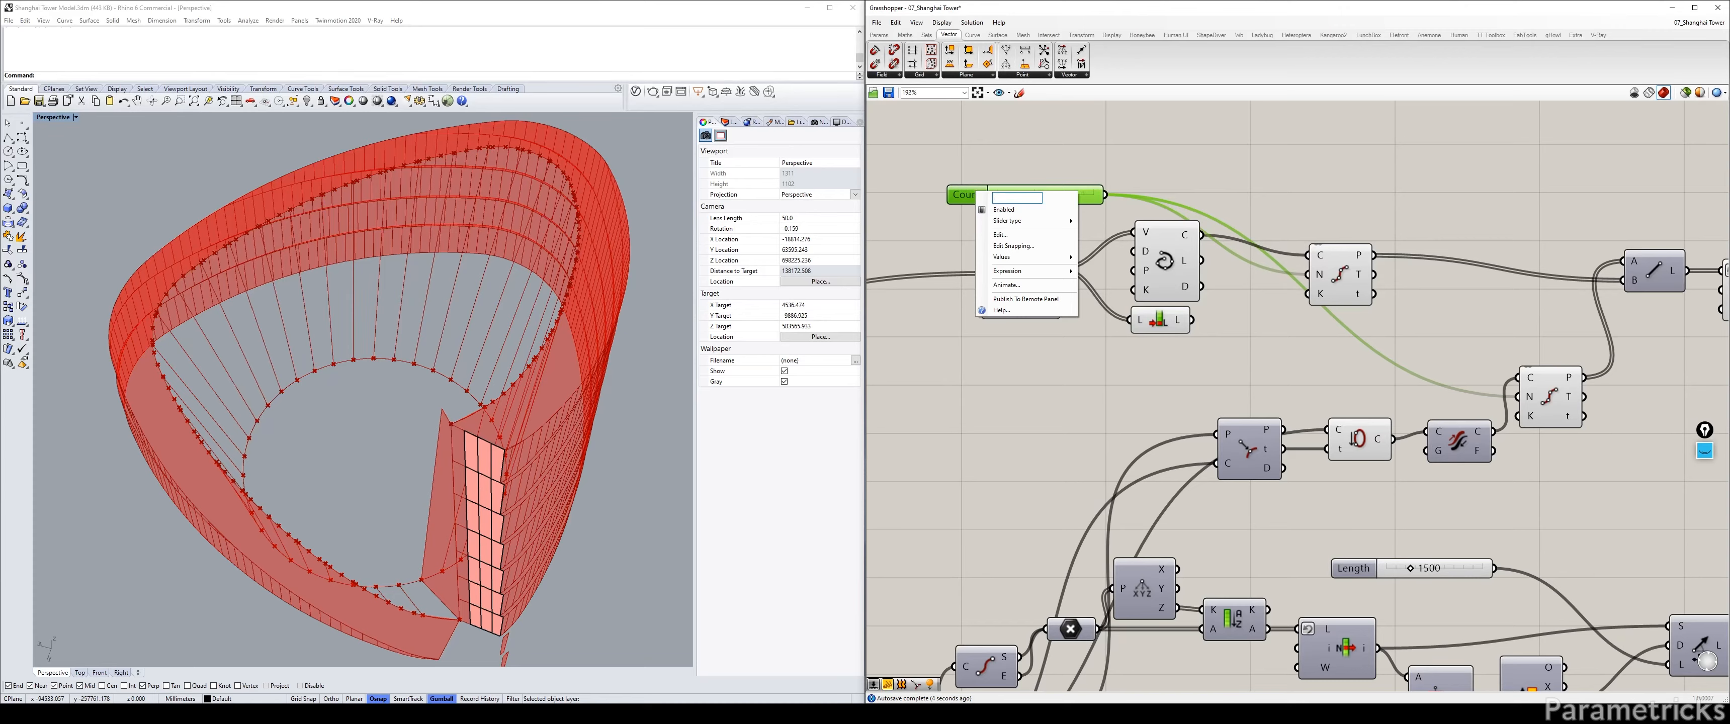
type("EEL RODS")
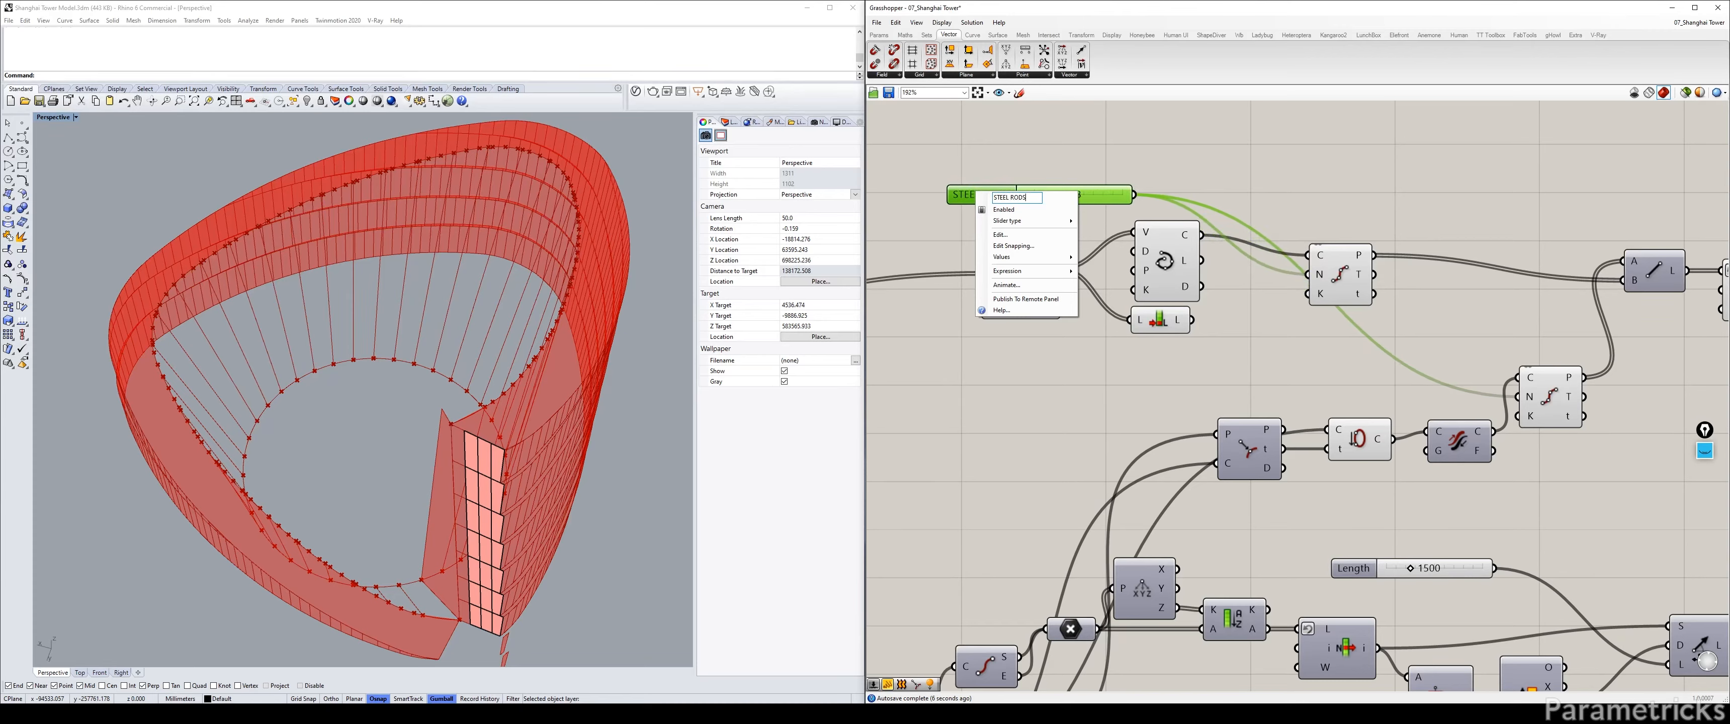
key("BackSpace")
key("BackSpace")
key("BackSpace")
key("BackSpace")
key("BackSpace")
type("VERTICAL STEEL ")
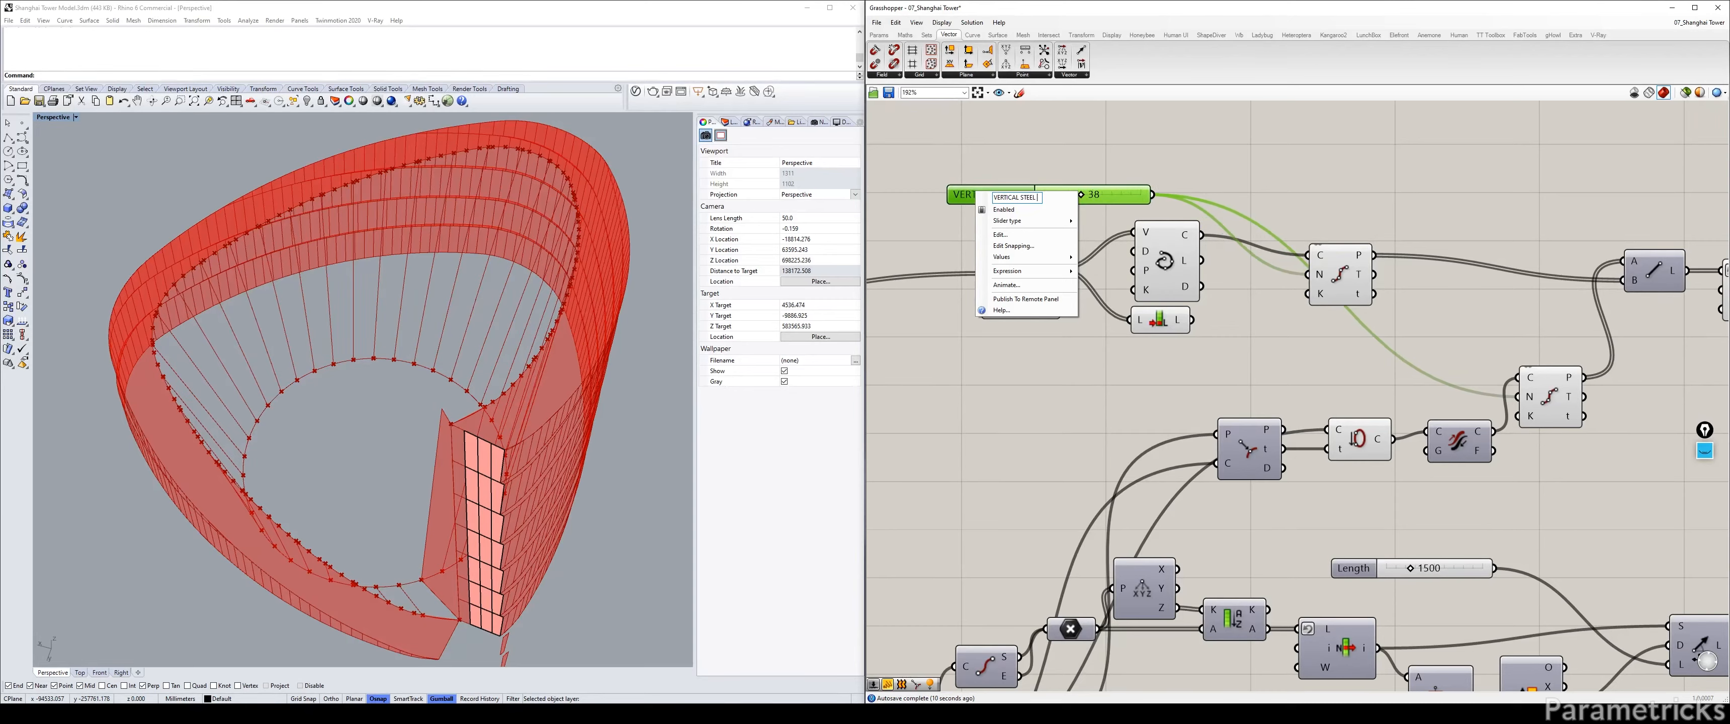
type("RODS DENSIR")
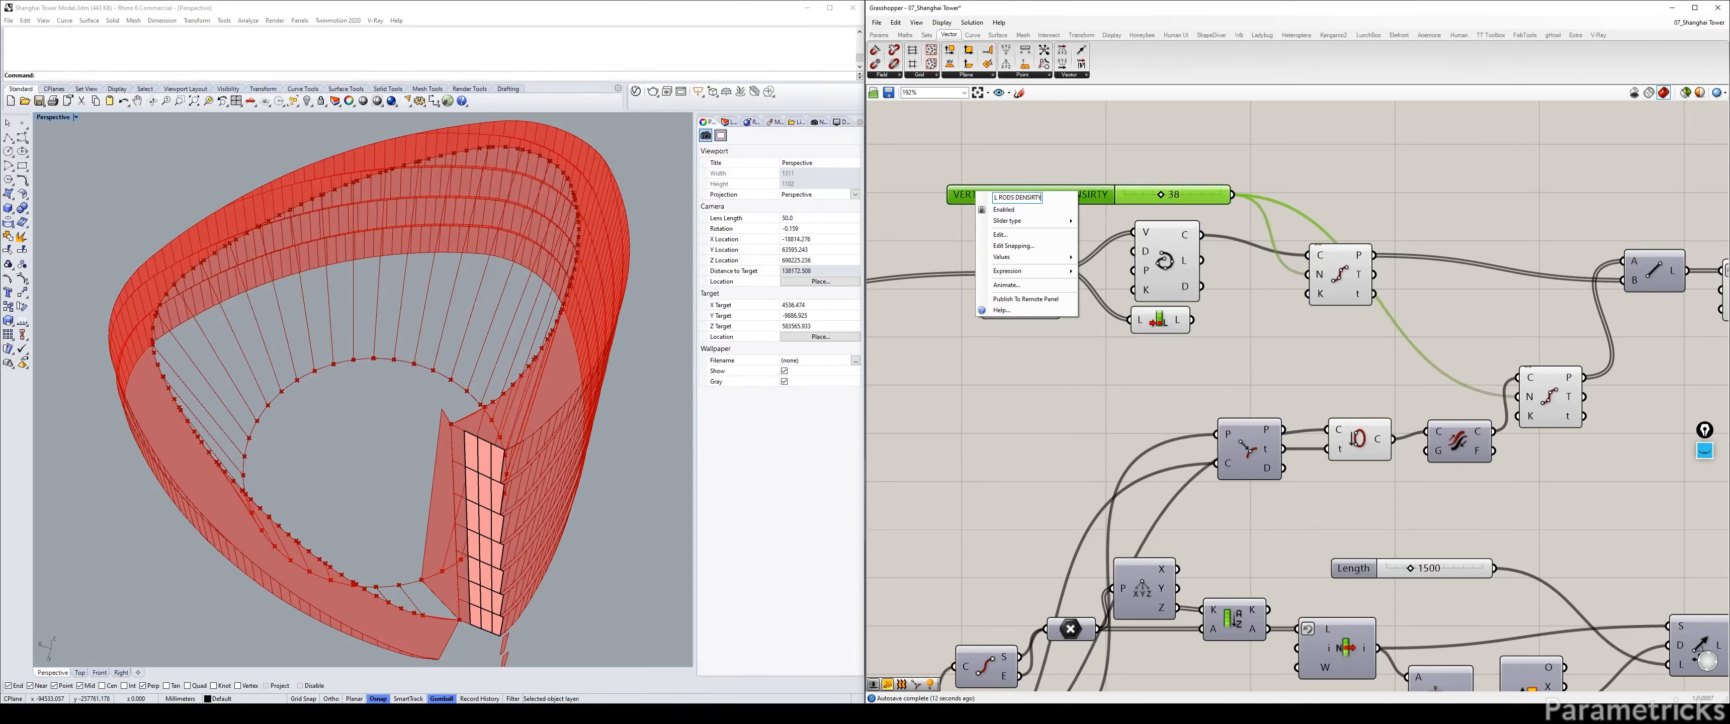
key("BackSpace")
type("TY")
left_click(1132, 142)
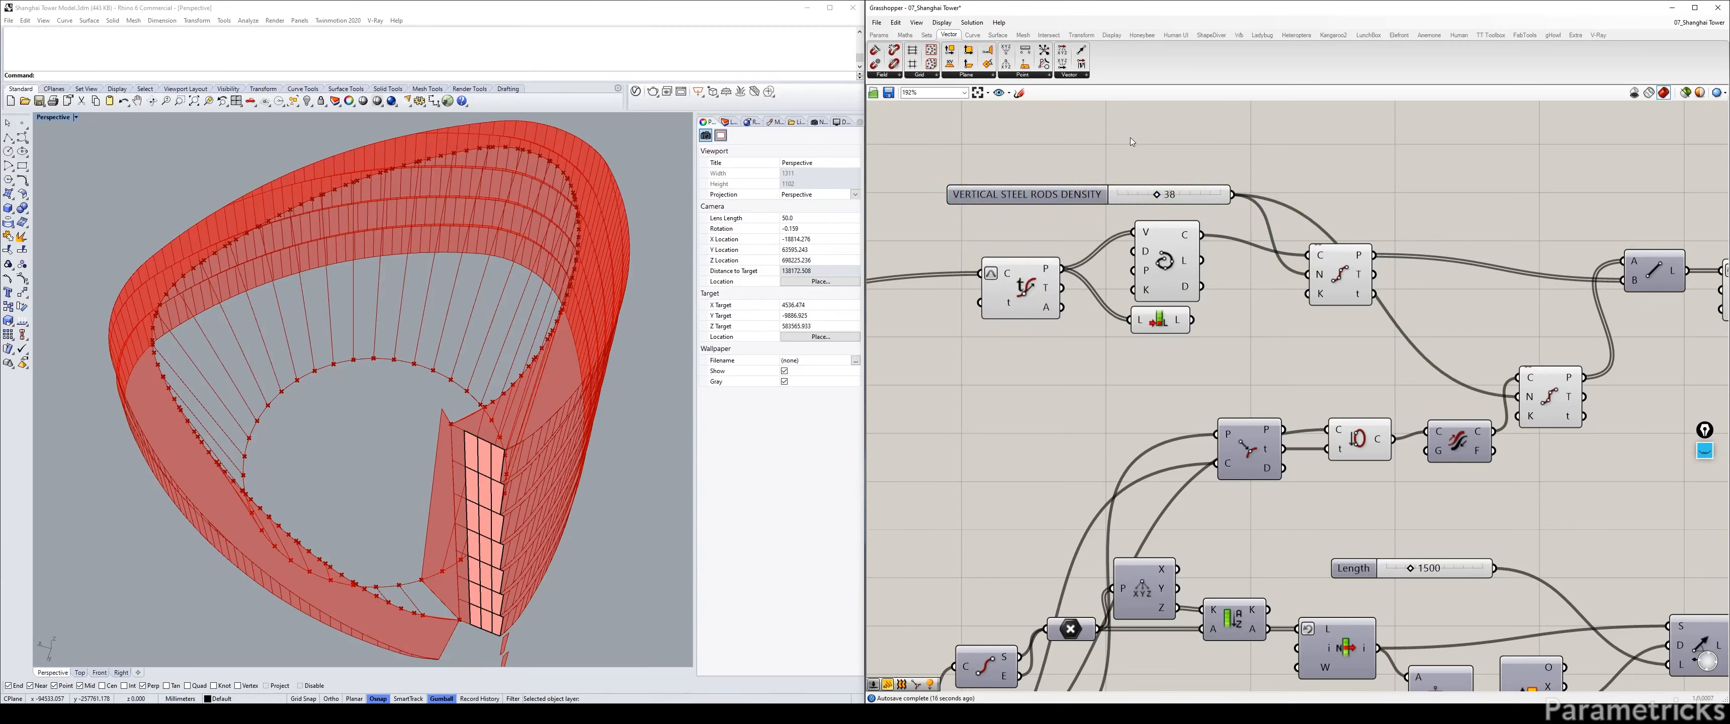
Set the VERTICAL STEEL RODS DENSITY slider to 50.
double_click(1165, 194)
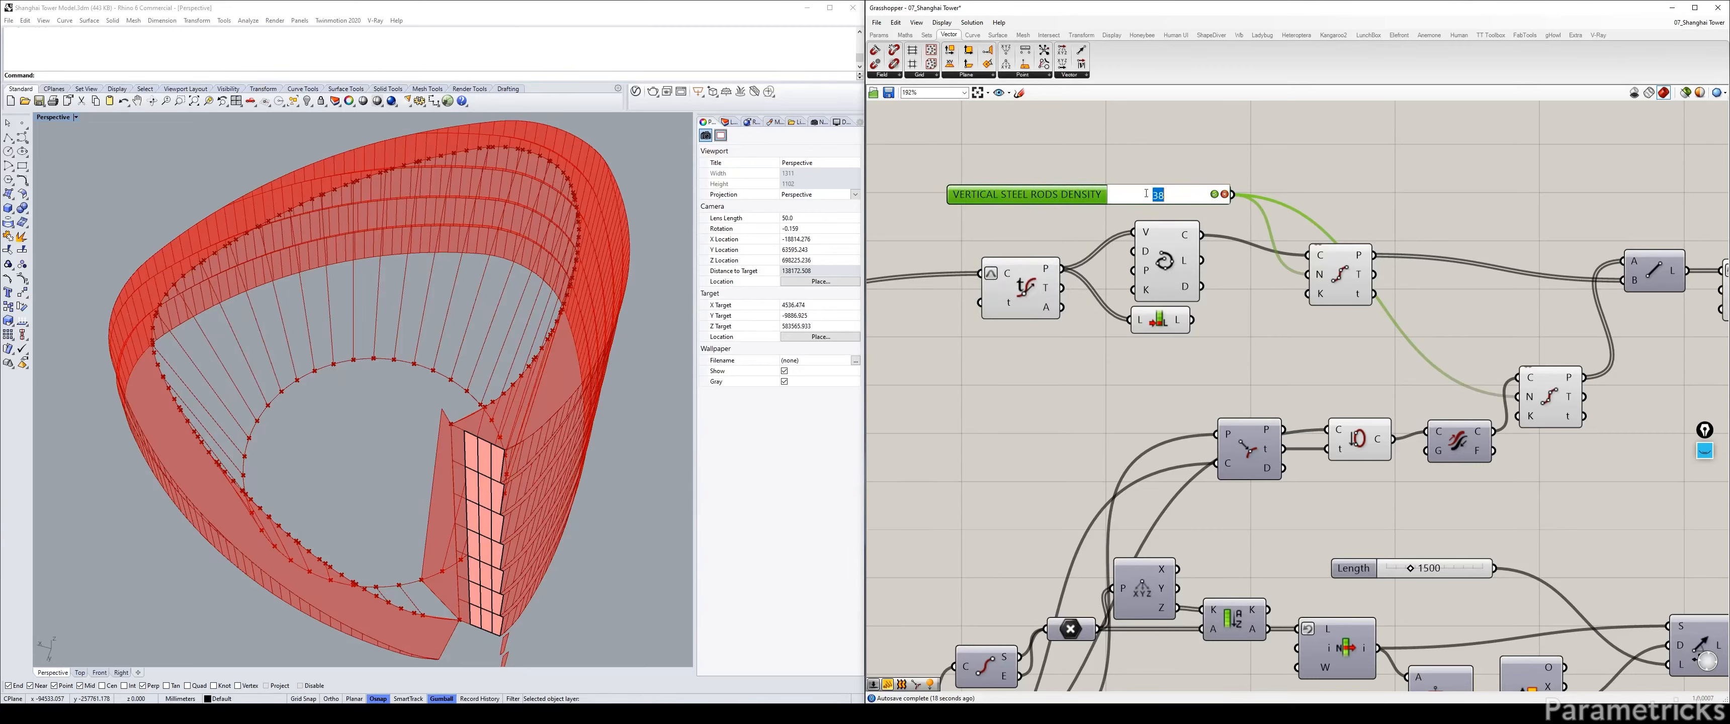
type("50")
key("Return")
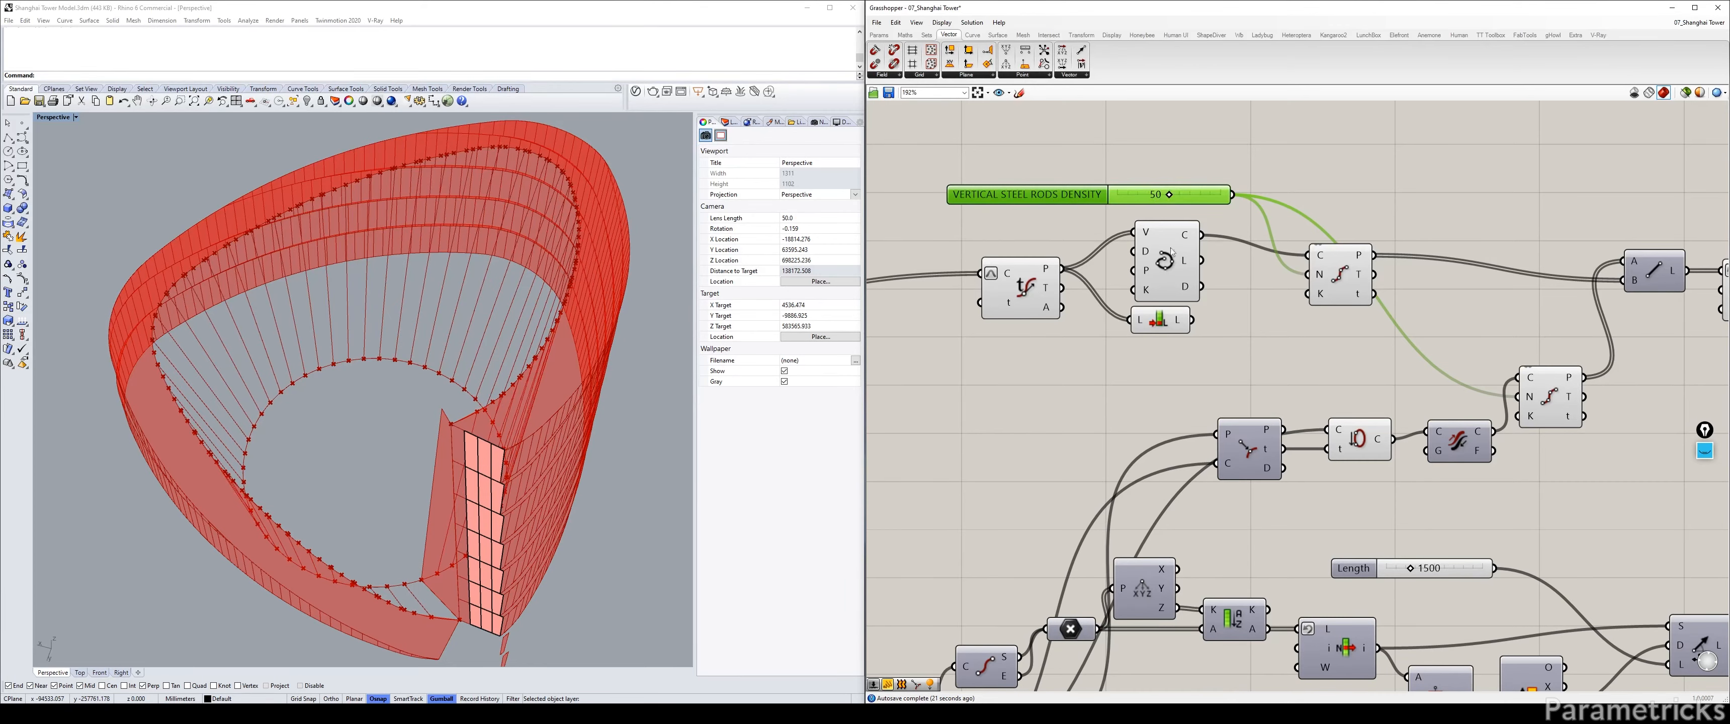
Hide the Interpolate and Evaluate Curve previews, delete the List Length component, and close up the gaps between the remaining components.
left_click(1153, 261)
left_click(1022, 288)
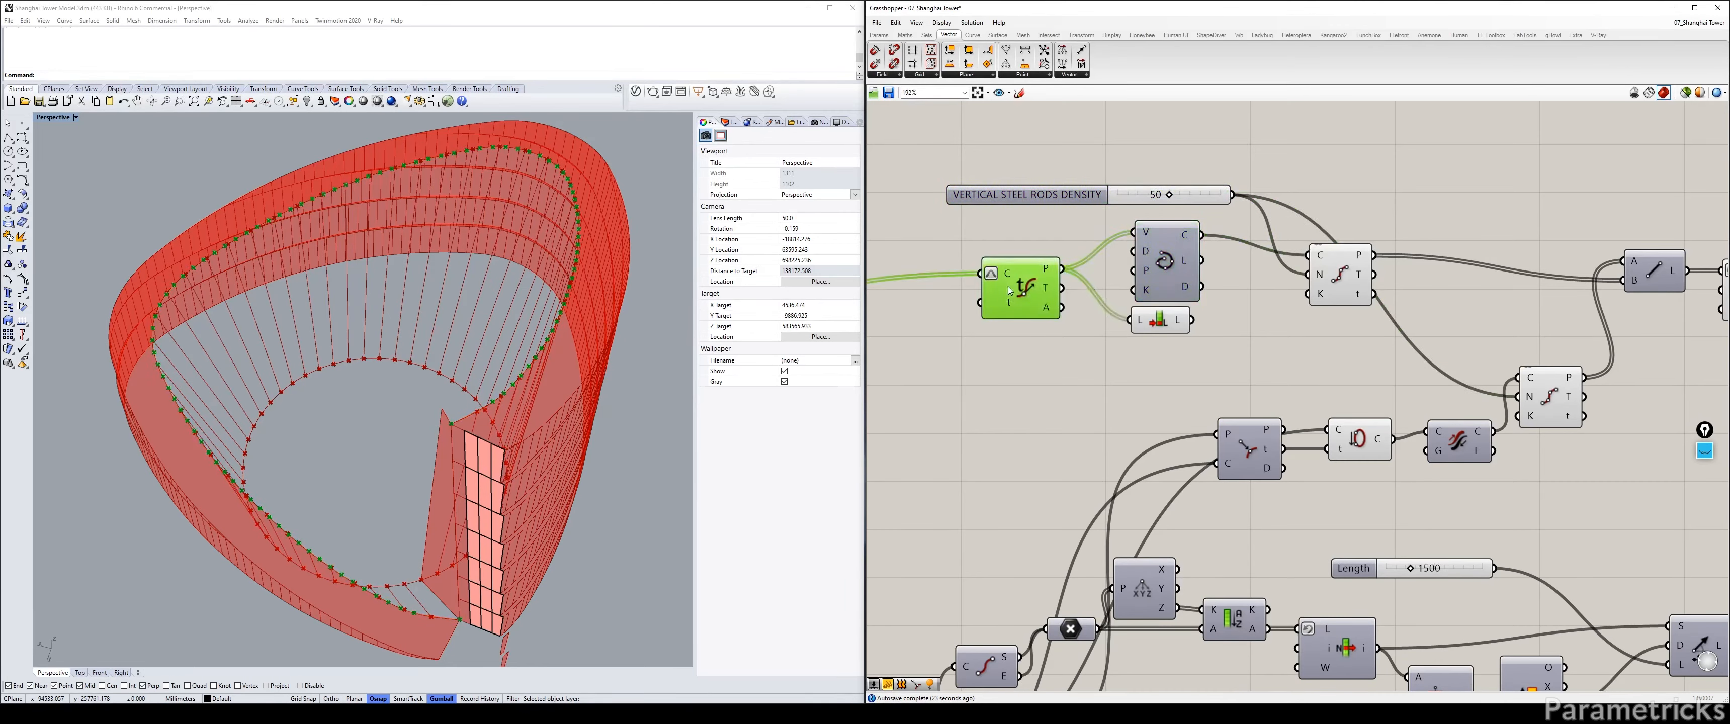
left_click(1160, 322)
key("Delete")
left_click_drag(1166, 263, 1166, 283)
left_click_drag(1355, 272, 1294, 277)
Hide the previews of the Seam and both Divide Curve components, and reposition the Cull Index and the density slider.
left_click(1356, 442)
right_click_drag(1519, 382, 1241, 385)
left_click(1268, 398)
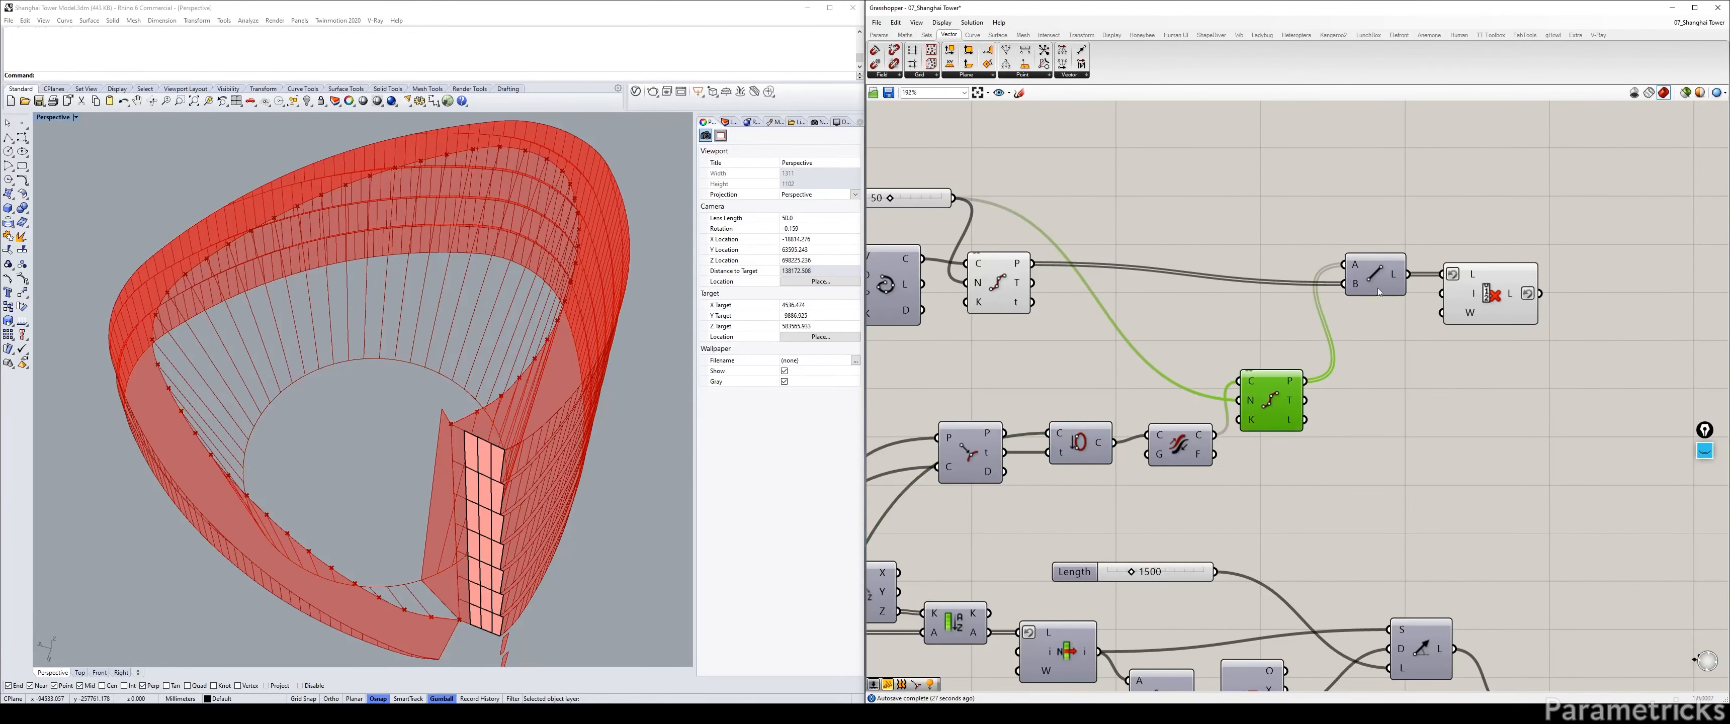
left_click(1369, 300)
left_click(998, 283)
left_click_drag(1494, 296, 1488, 315)
right_click_drag(890, 212, 1157, 201)
left_click_drag(1065, 194, 963, 182)
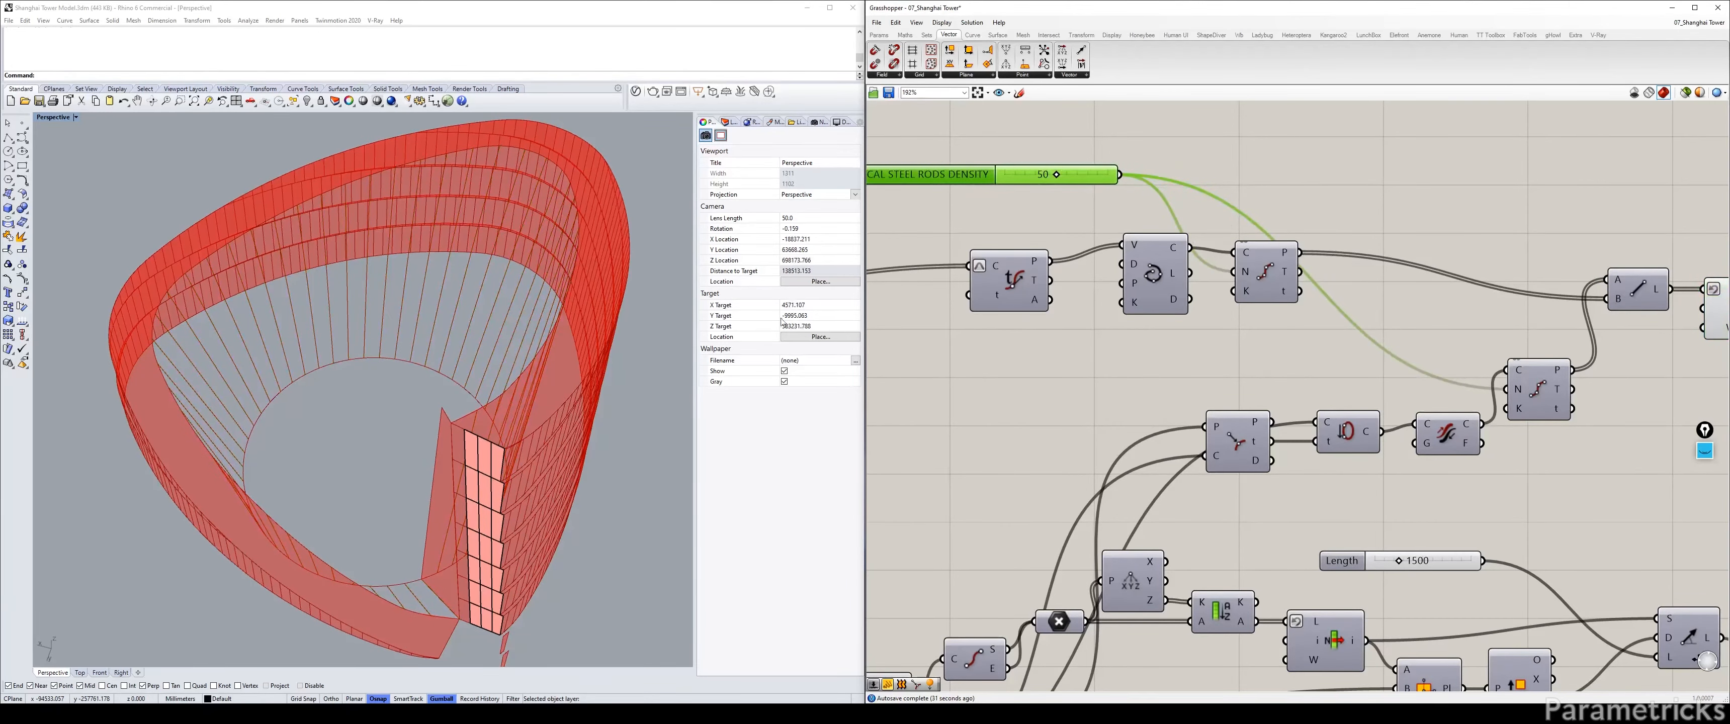
Set the VERTICAL STEEL RODS DENSITY slider to 80 and inspect the culled rod lines in the model.
left_click(1274, 202)
right_click_drag(1273, 202, 1079, 209)
right_click_drag(873, 188, 1055, 190)
left_click_drag(1047, 186, 1078, 186)
left_click(1263, 184)
scroll(1278, 243, "down", 3)
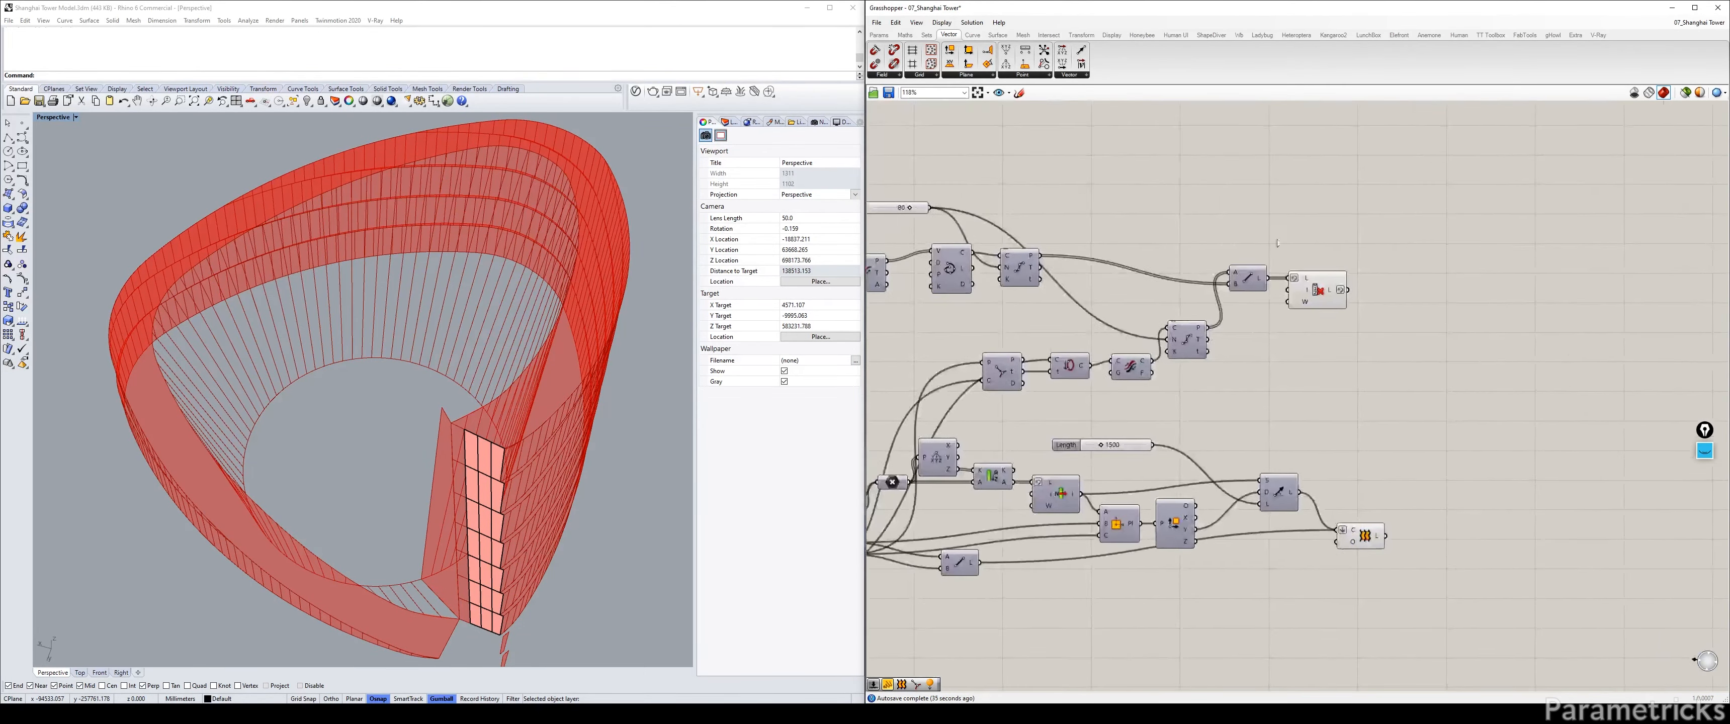
right_click_drag(416, 403, 457, 370)
left_click(1317, 290)
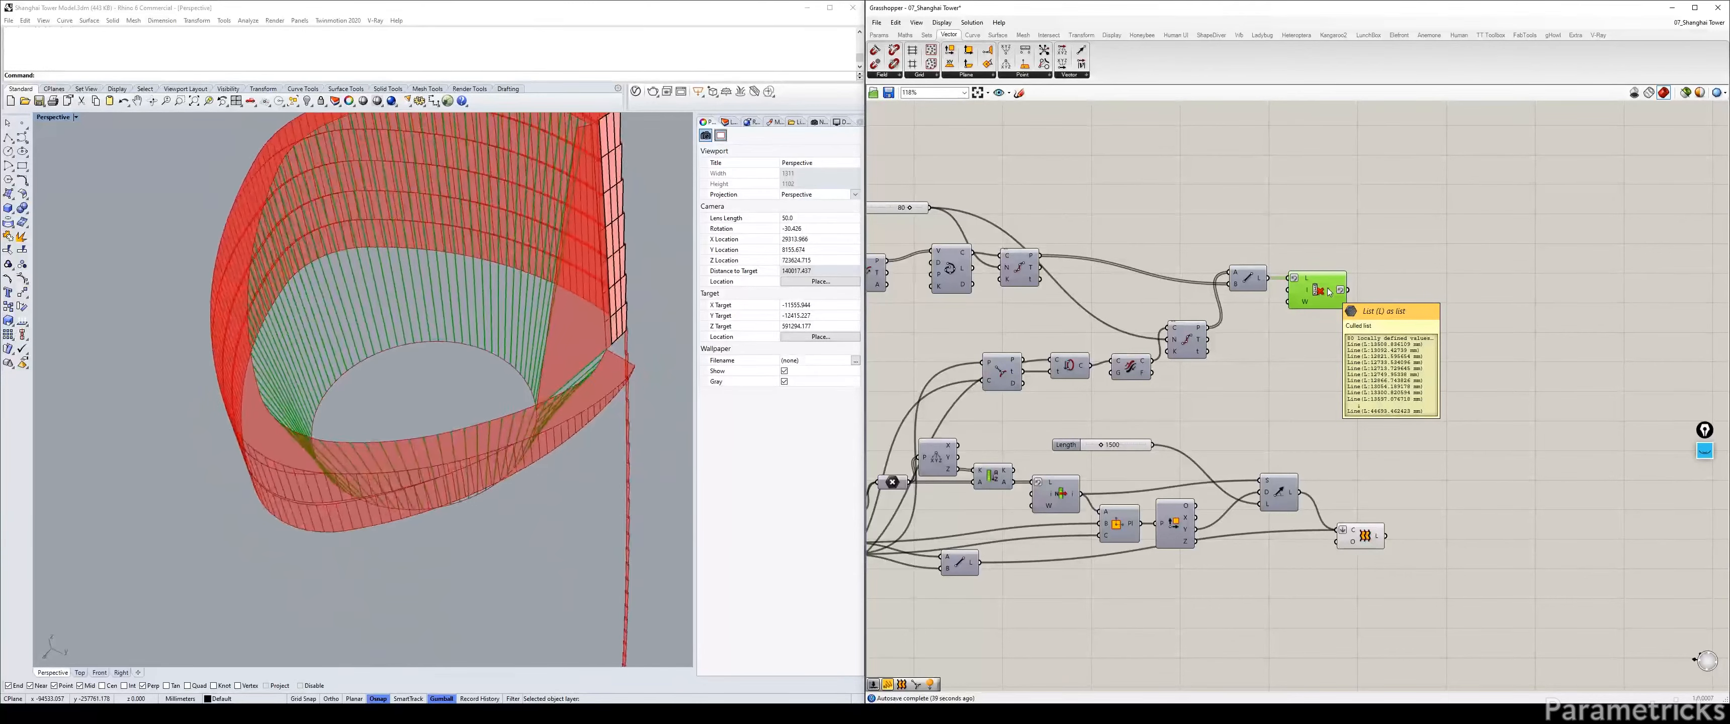
left_click(1315, 204)
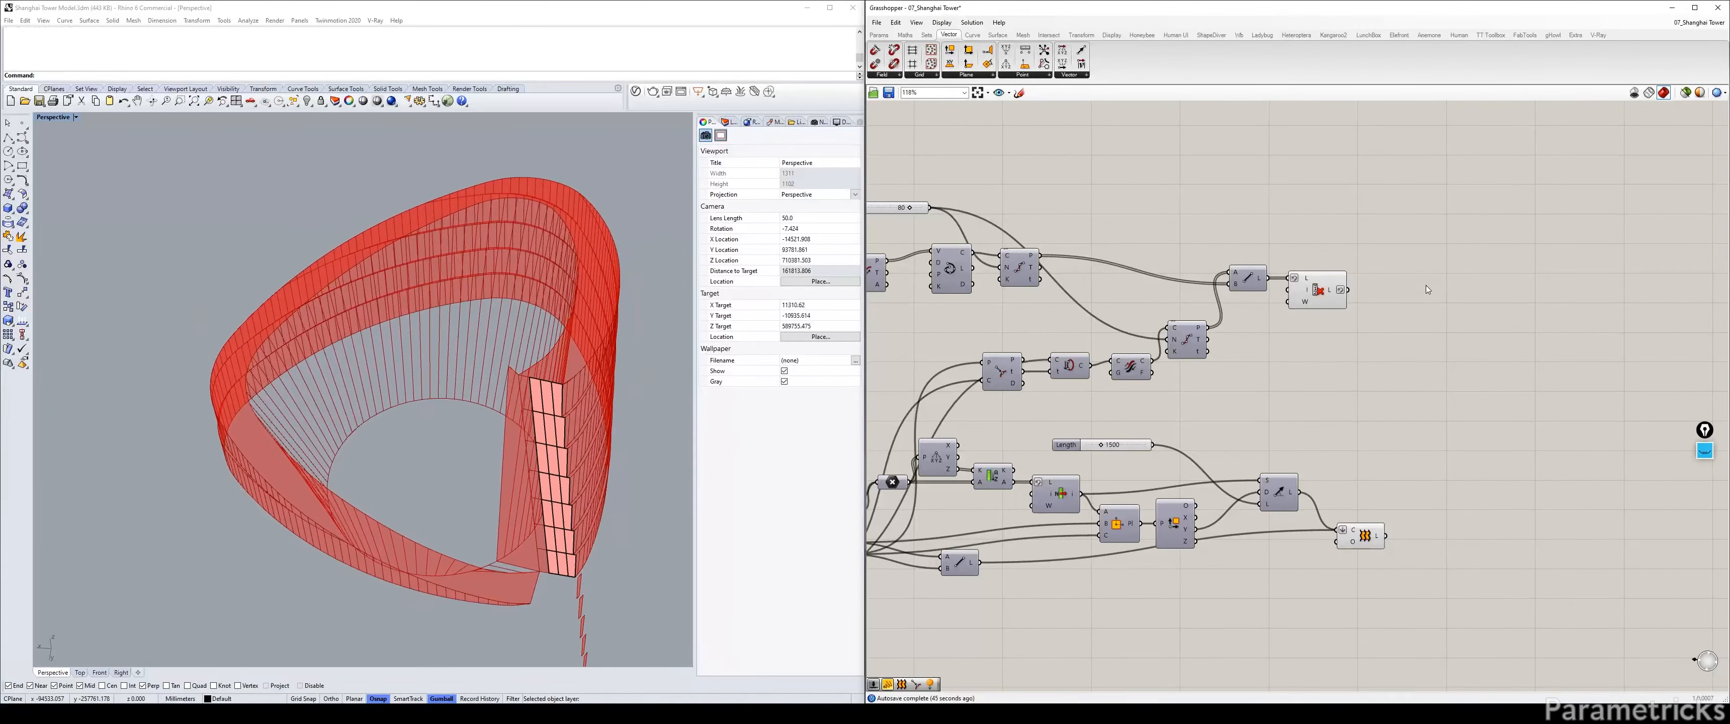
Hide the preview of the crown V-strike panels input parameter.
right_click_drag(1368, 489, 1353, 418)
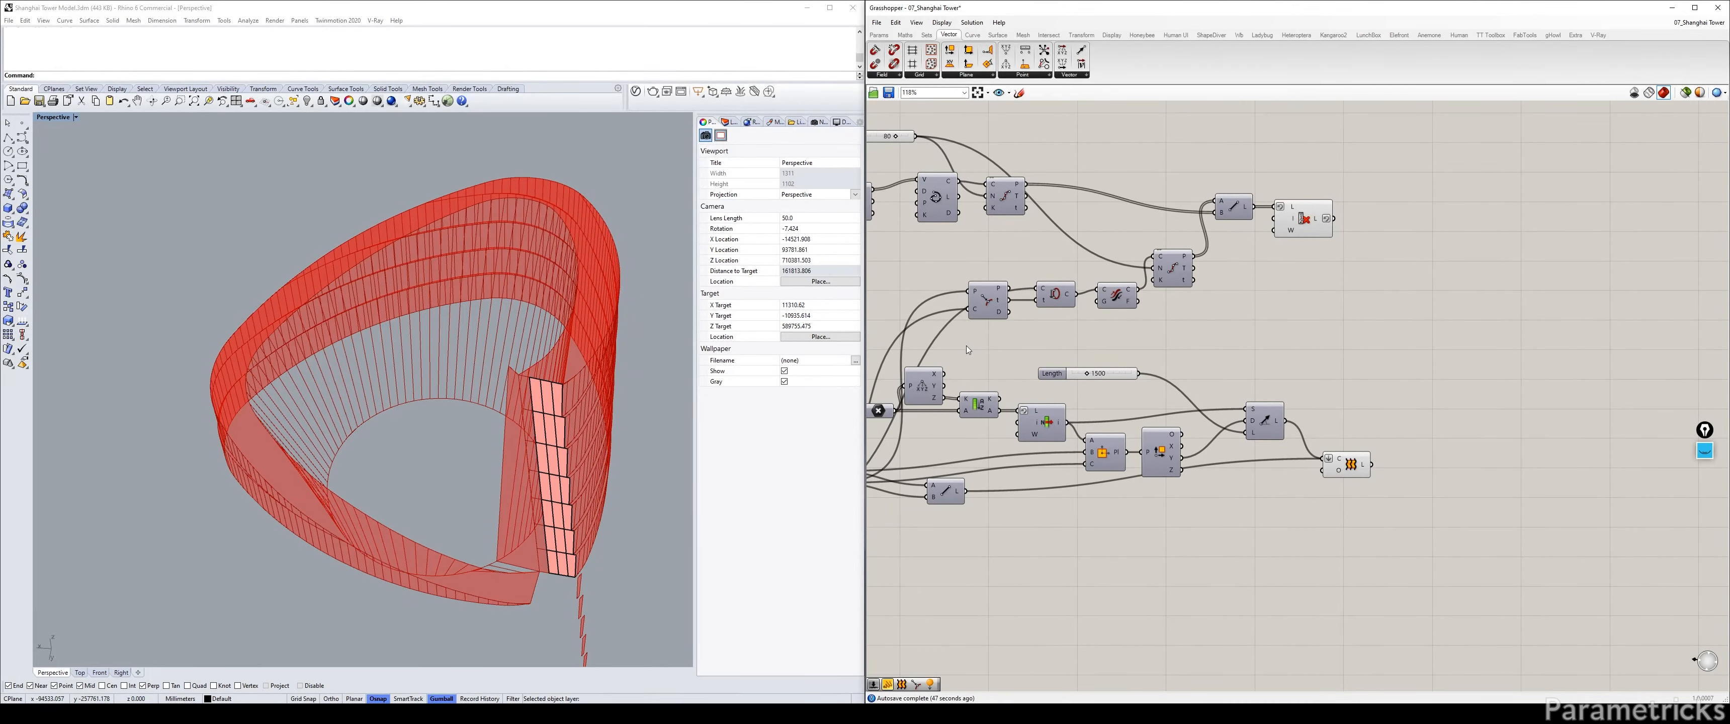
scroll(1021, 336, "down", 8)
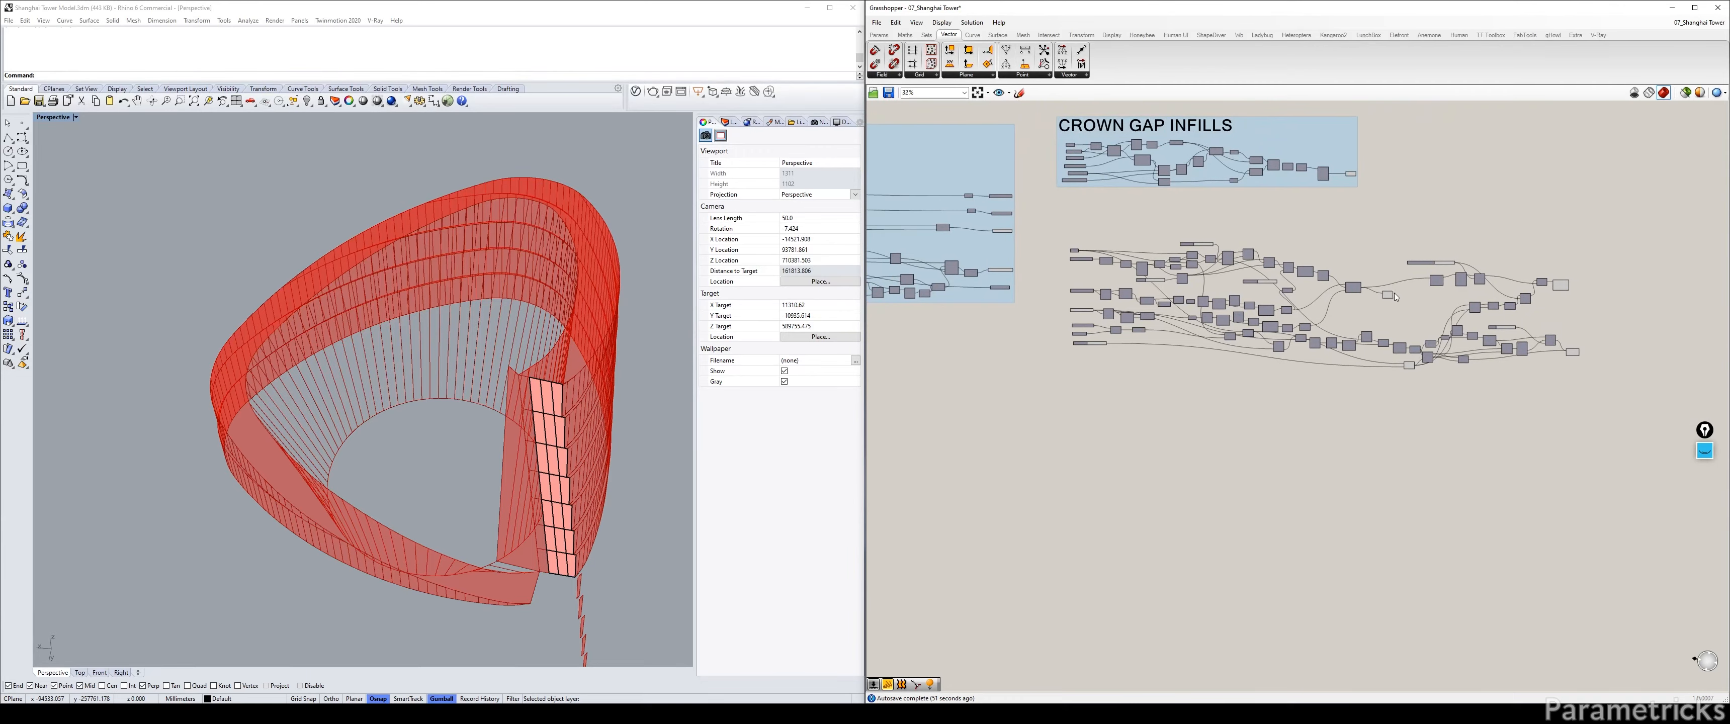
scroll(1075, 316, "up", 7)
left_click(1046, 320)
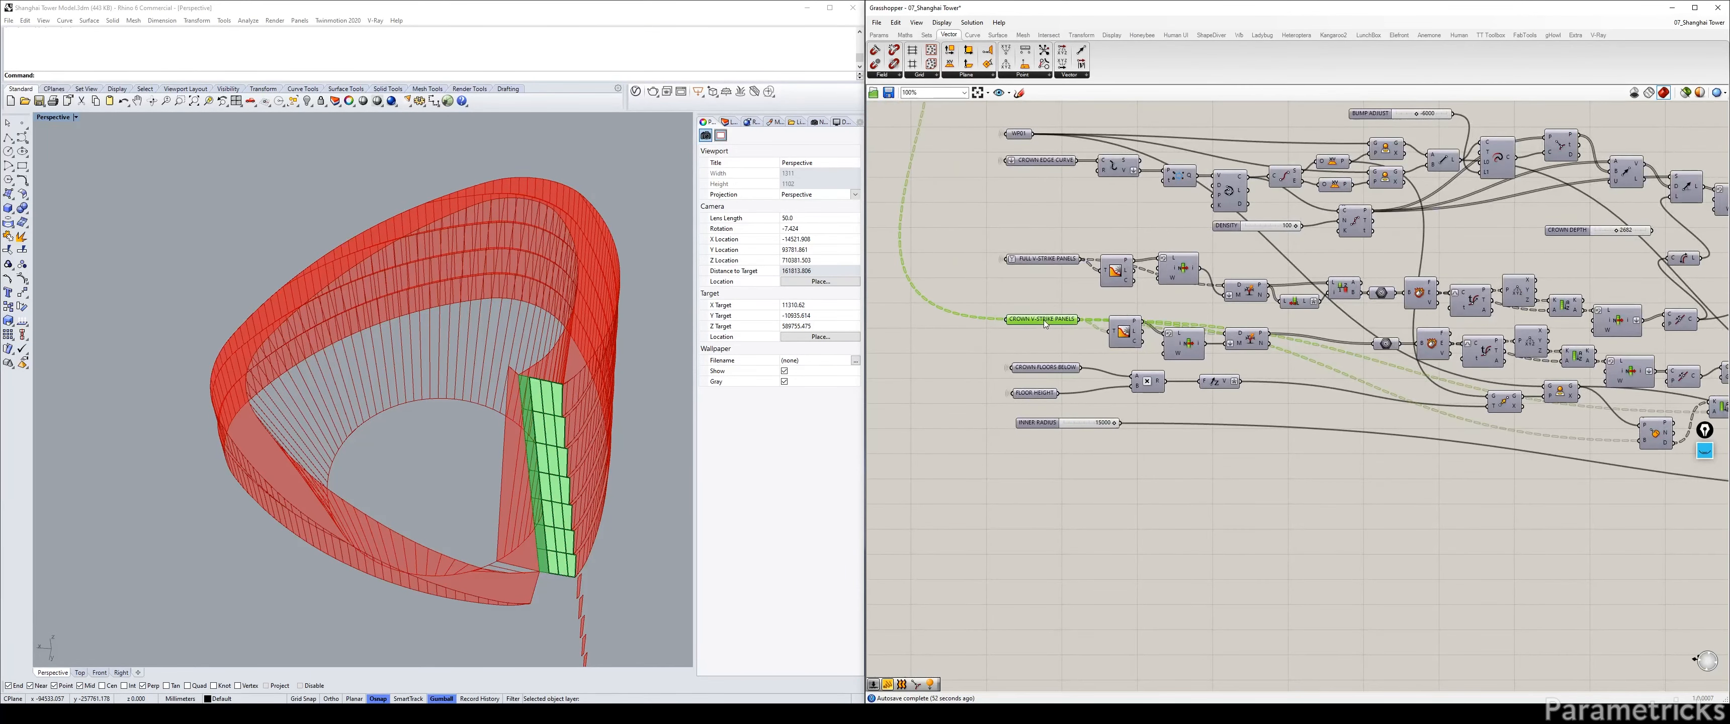
key("ctrl+q")
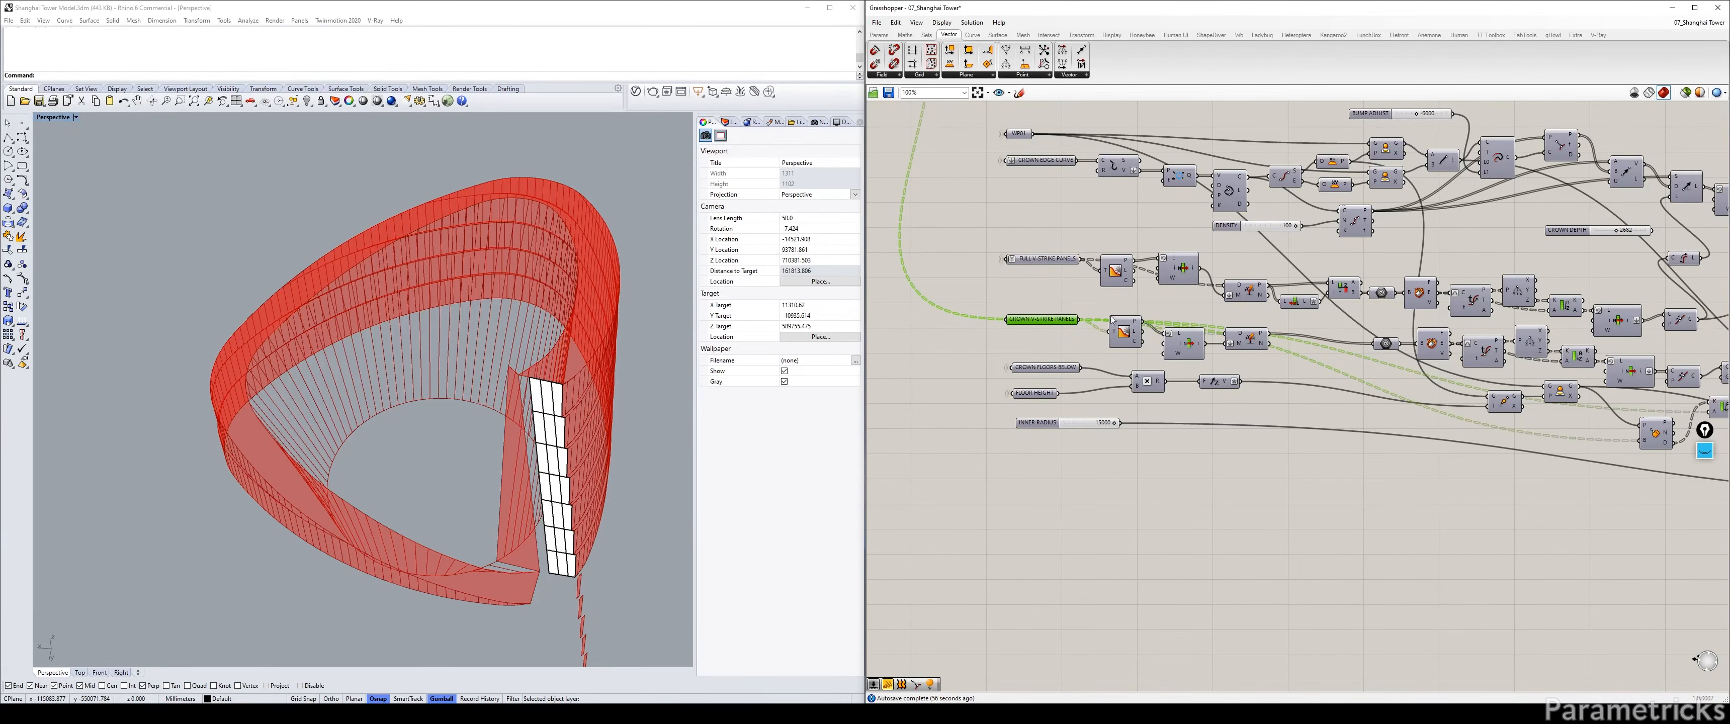
Relocate the crown Loft component above the rod components and connect its output to a new Geometry parameter.
right_click_drag(1694, 229, 1187, 329)
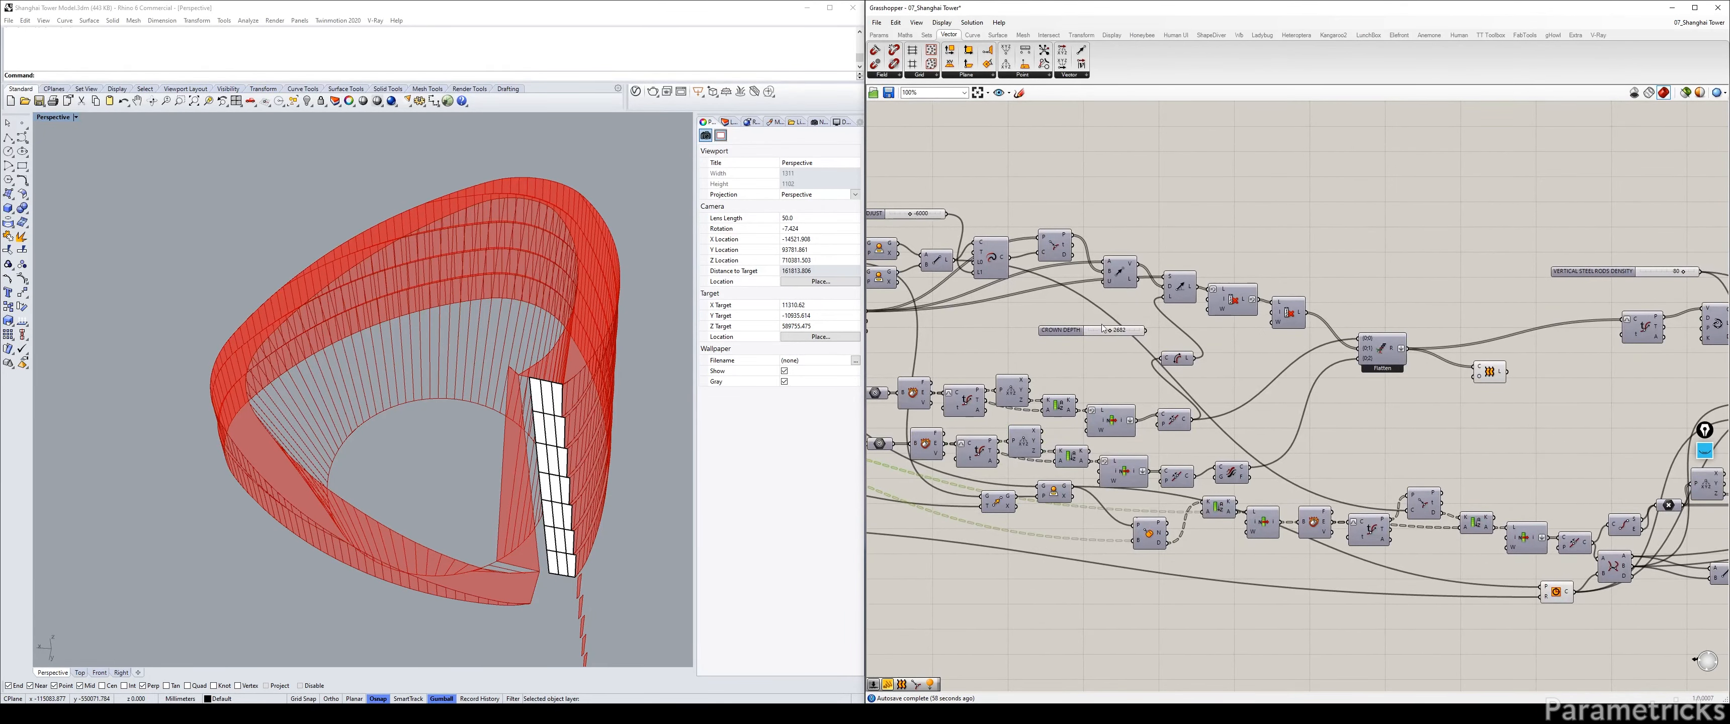
right_click_drag(1383, 347, 1121, 365)
left_click_drag(1189, 361, 1614, 261)
right_click_drag(1614, 260, 1106, 292)
double_click(1197, 280)
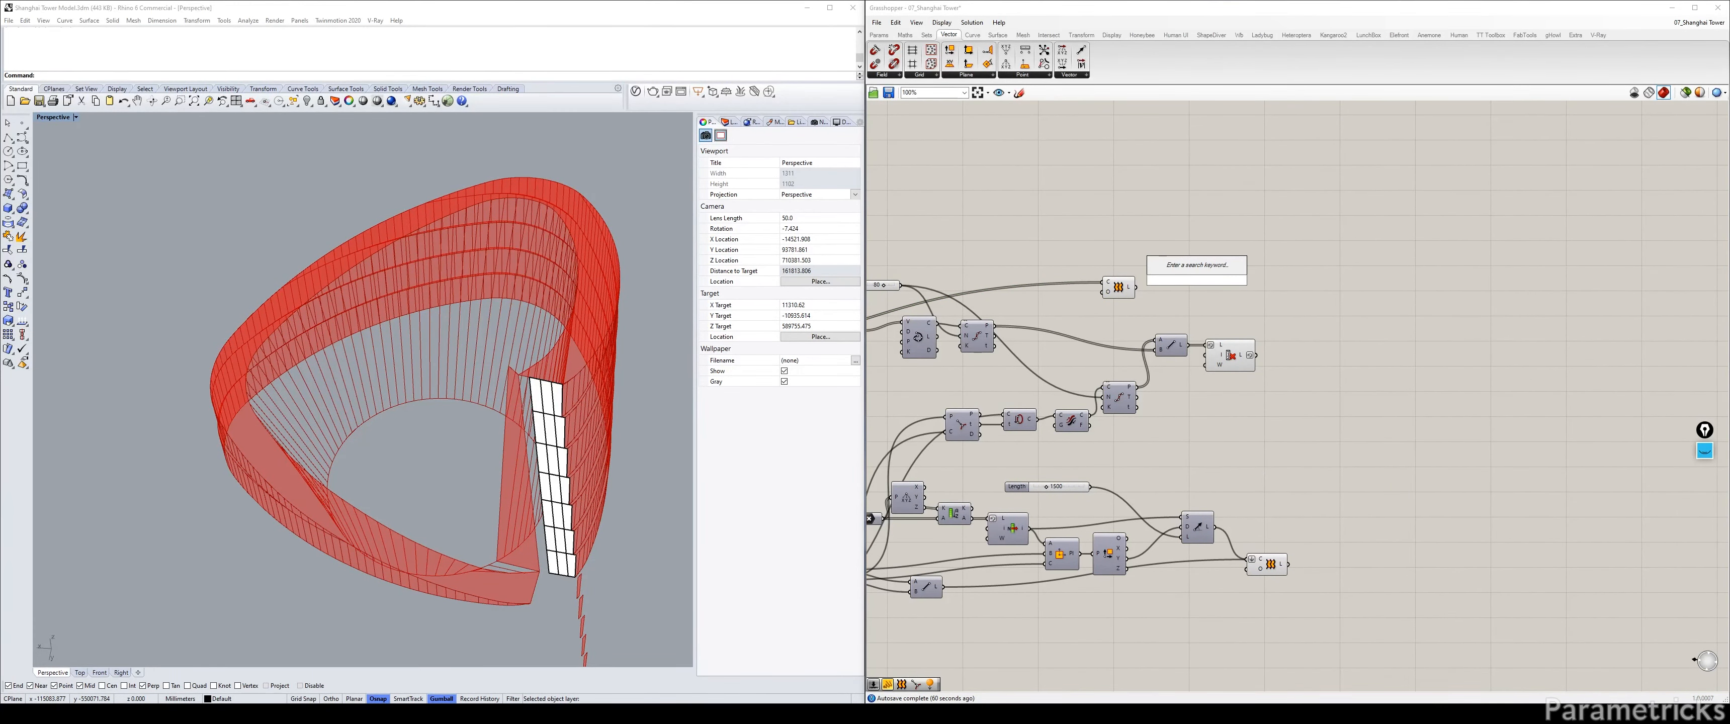
type("geo")
key("Return")
scroll(1156, 287, "up", 3)
left_click_drag(1119, 288, 1209, 275)
Rename the Geometry parameter connected to the crown Loft as "CROWN RAMP".
right_click(1237, 275)
left_click(1348, 281)
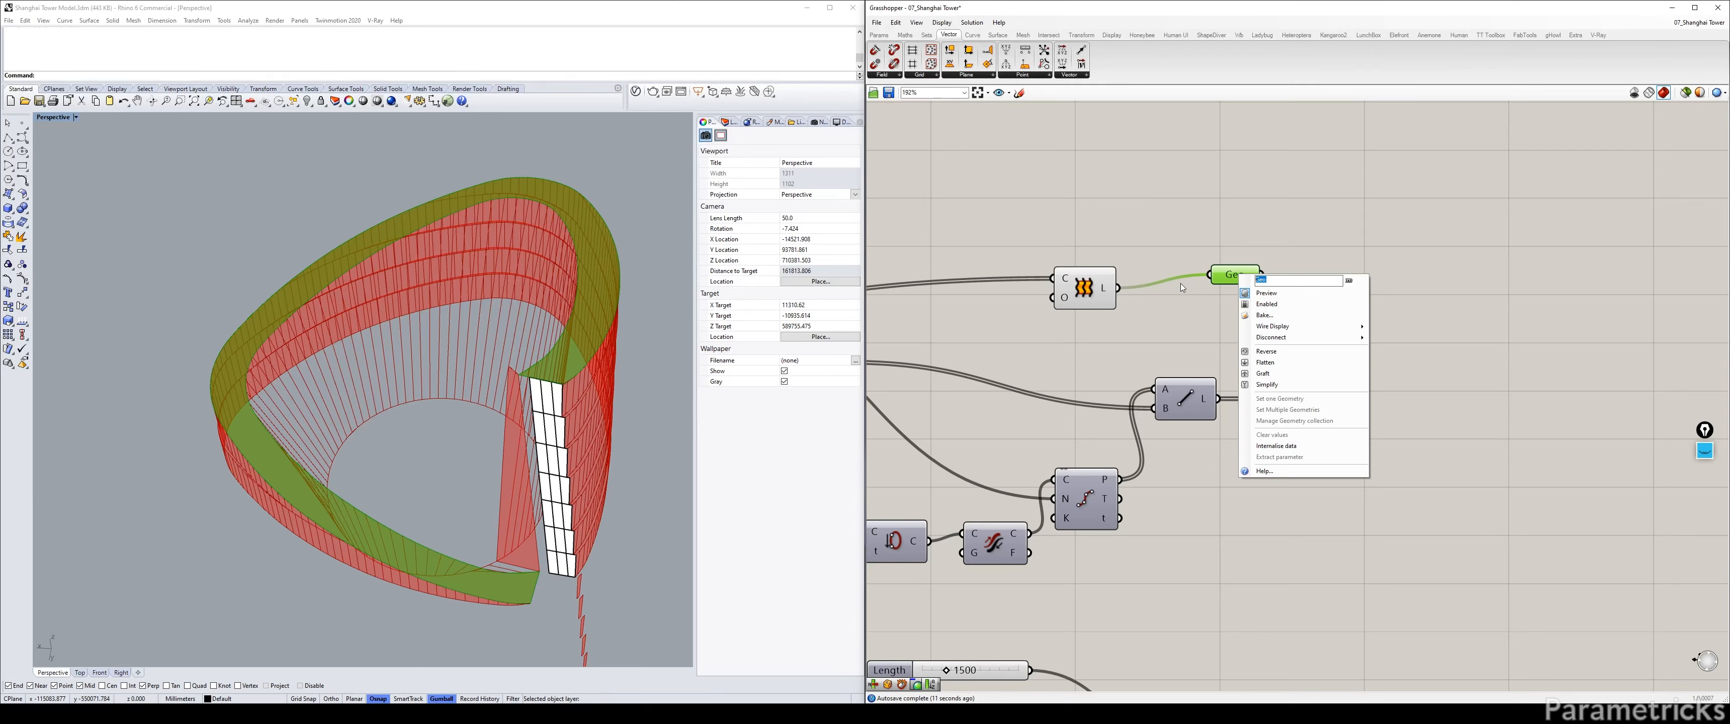
type("CROA")
type("WN")
type("D")
key("BackSpace")
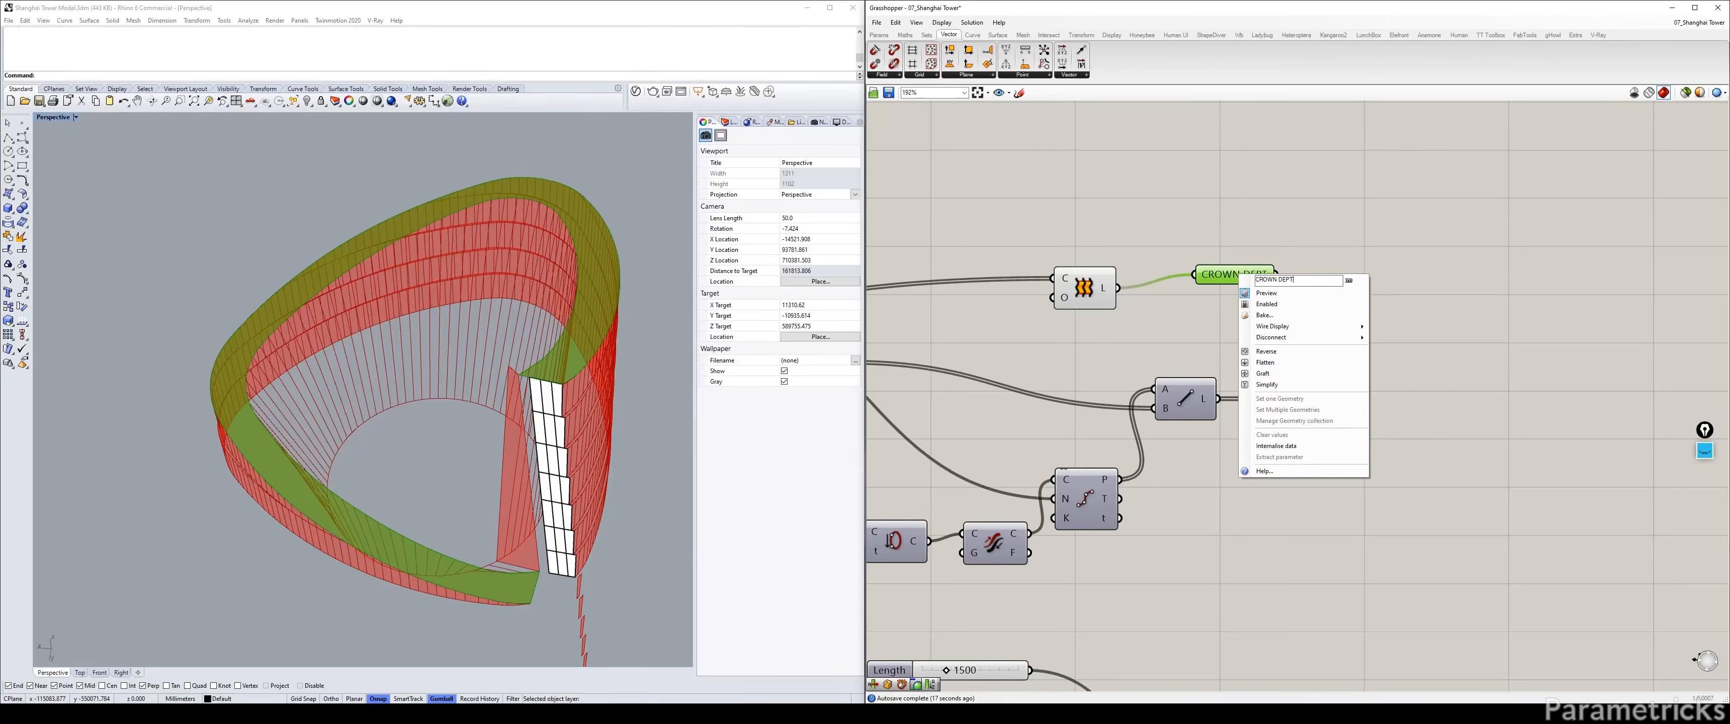
type("RAMP")
left_click(1154, 188)
Hide the crown Loft's preview and move the CROWN RAMP parameter farther away from it.
left_click(1073, 281)
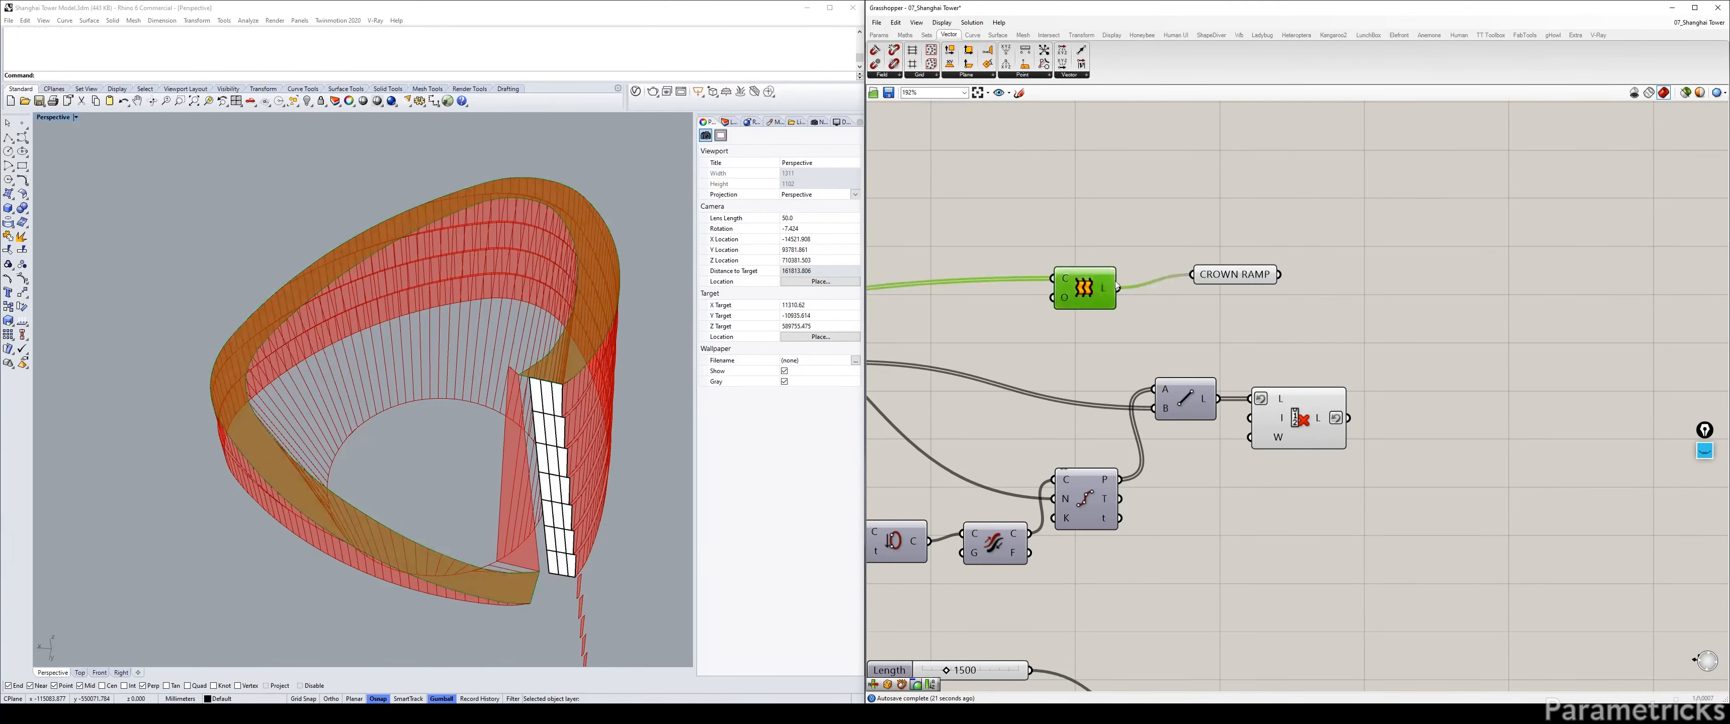
left_click_drag(1223, 276, 1479, 288)
scroll(1479, 288, "down", 4)
right_click_drag(1357, 300, 1291, 292)
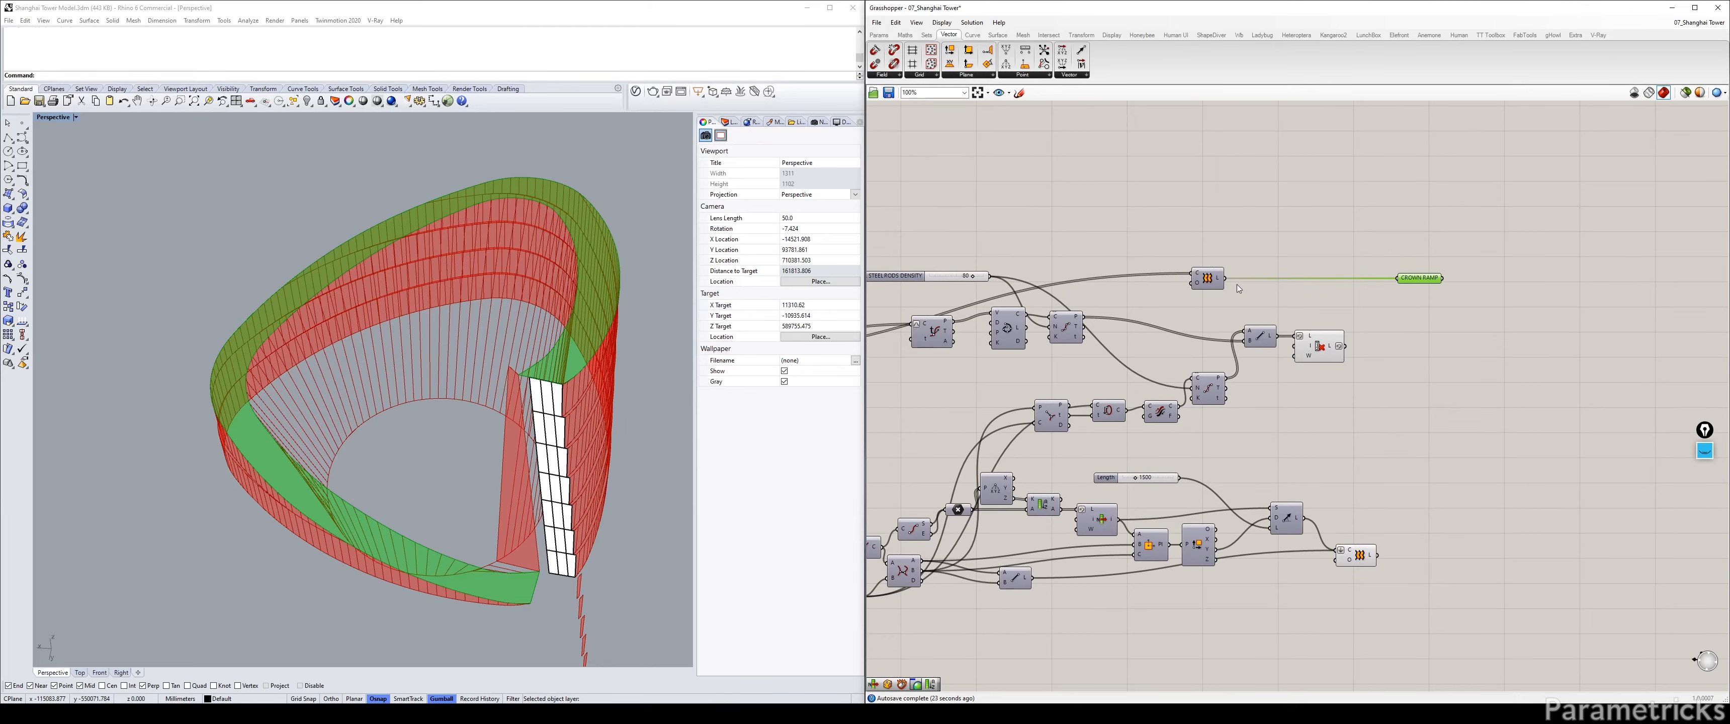
Add a Curve parameter after the Cull Index component and feed it the culled rod lines.
left_click(1337, 348)
right_click_drag(1312, 383, 1163, 388)
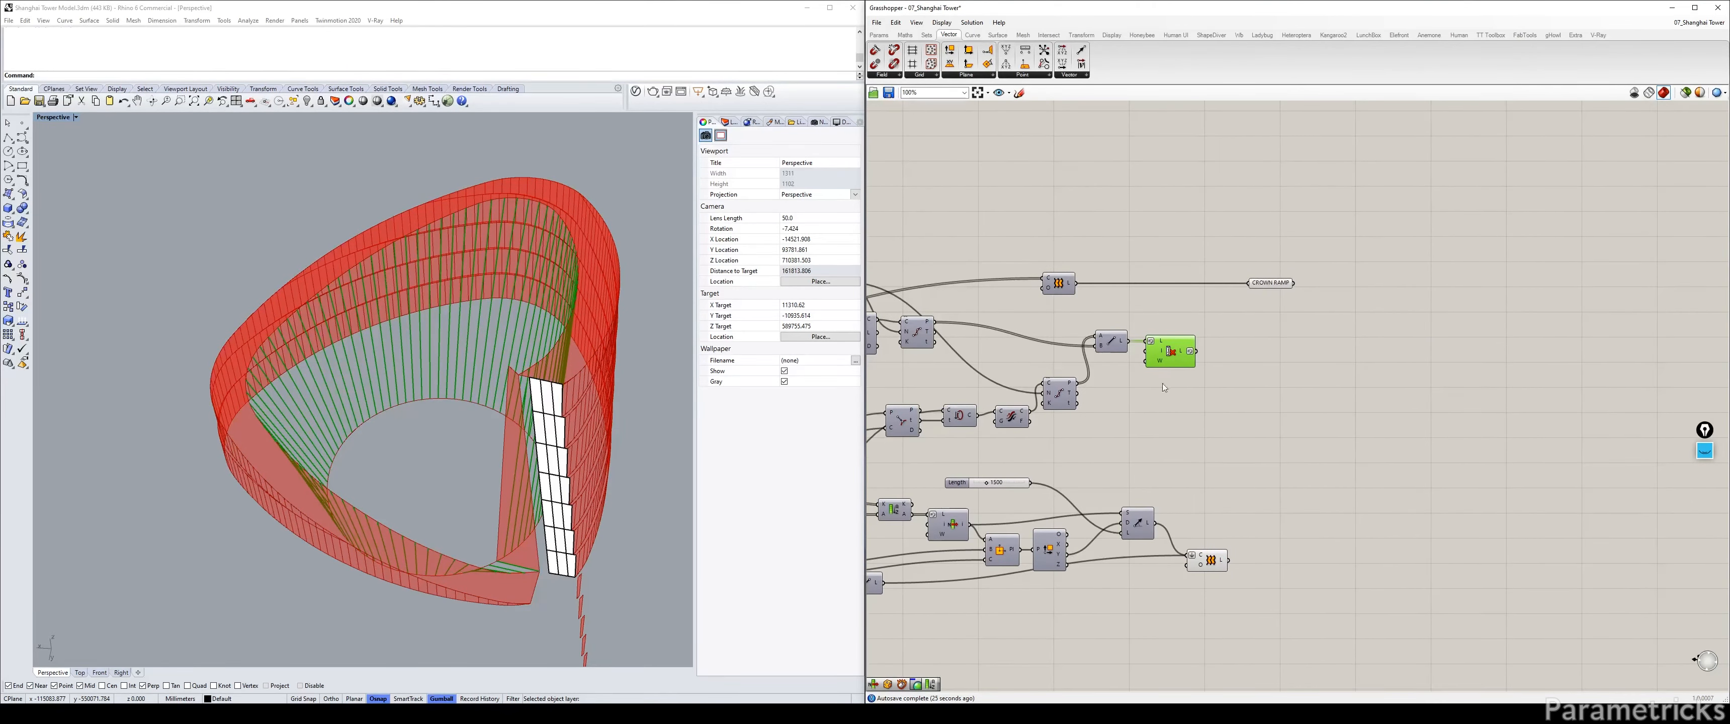
scroll(1218, 349, "up", 4)
scroll(1219, 348, "down", 4)
right_click_drag(1219, 347, 1374, 338)
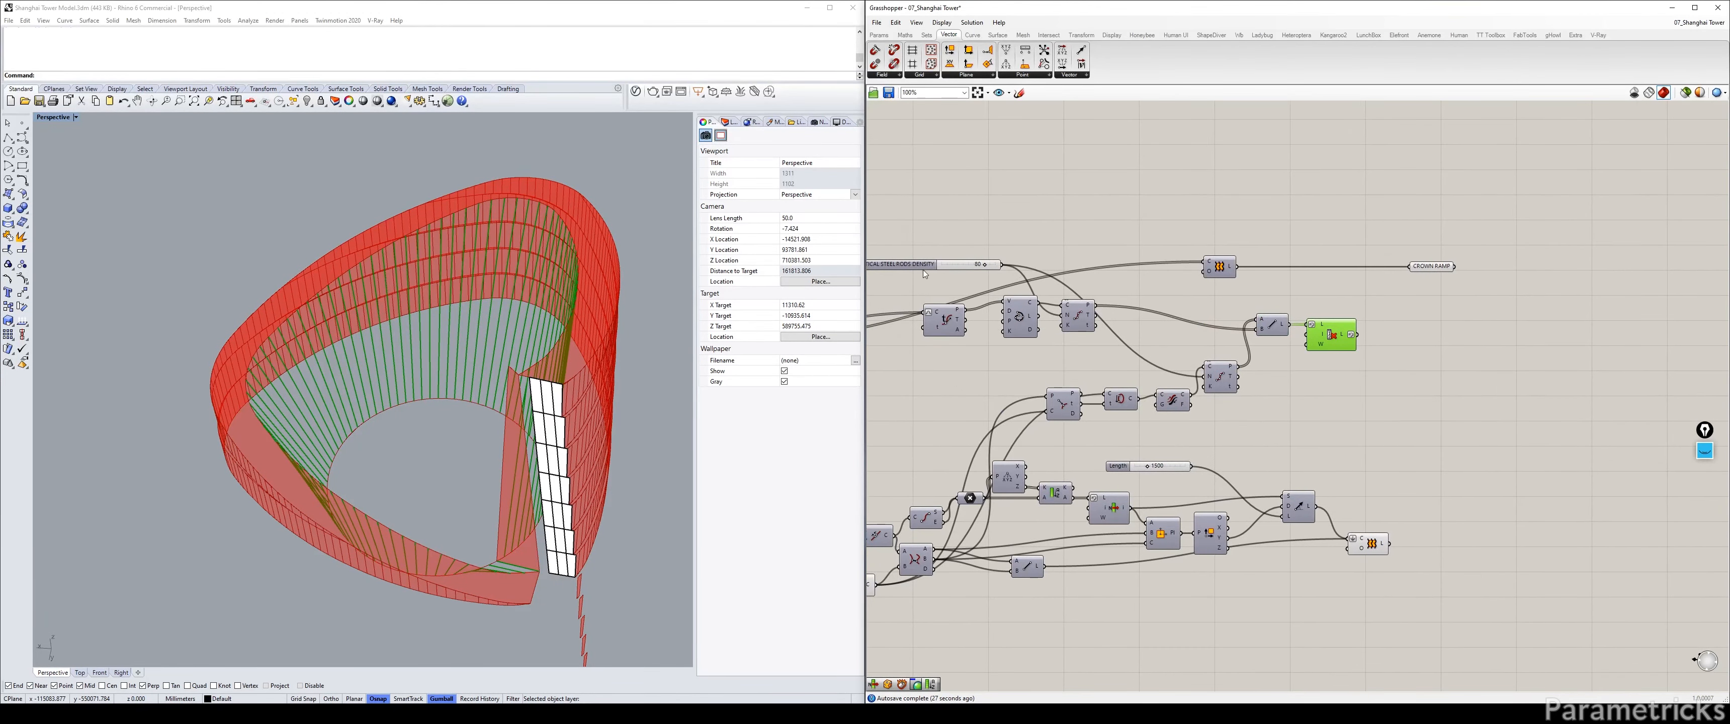
double_click(1399, 333)
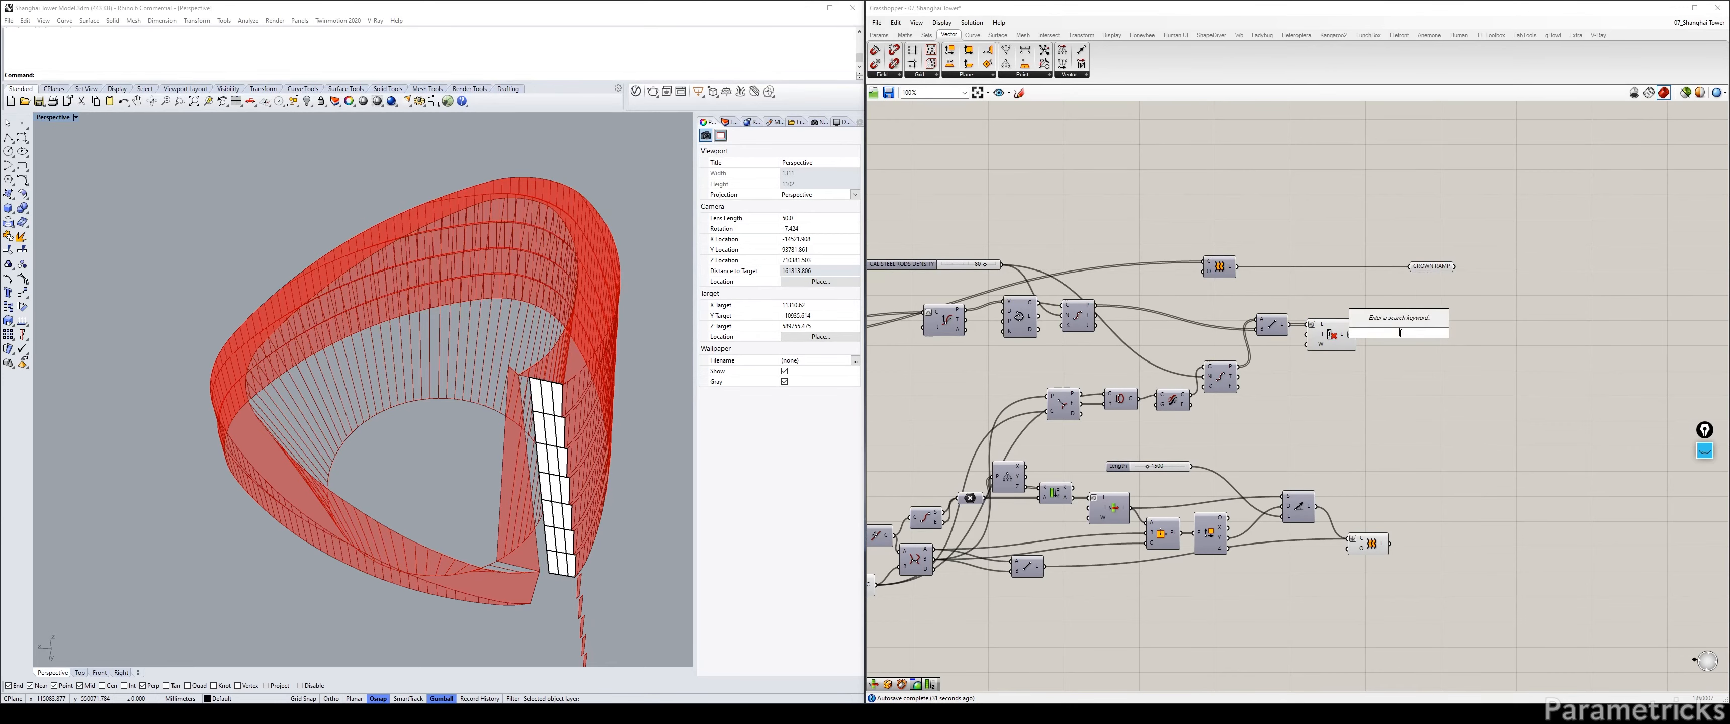
type("geo")
key("Return")
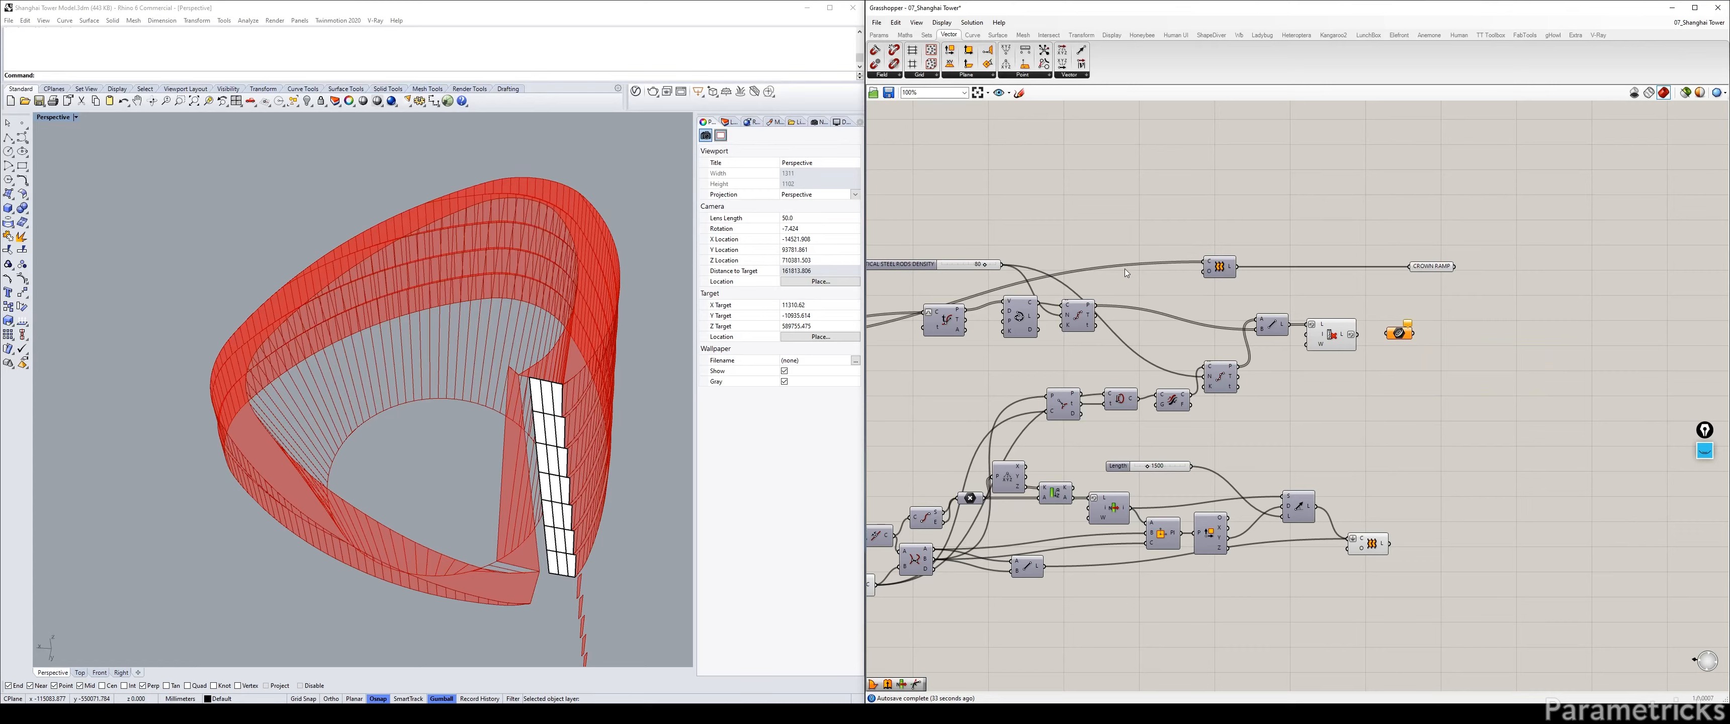
left_click_drag(1356, 334, 1385, 333)
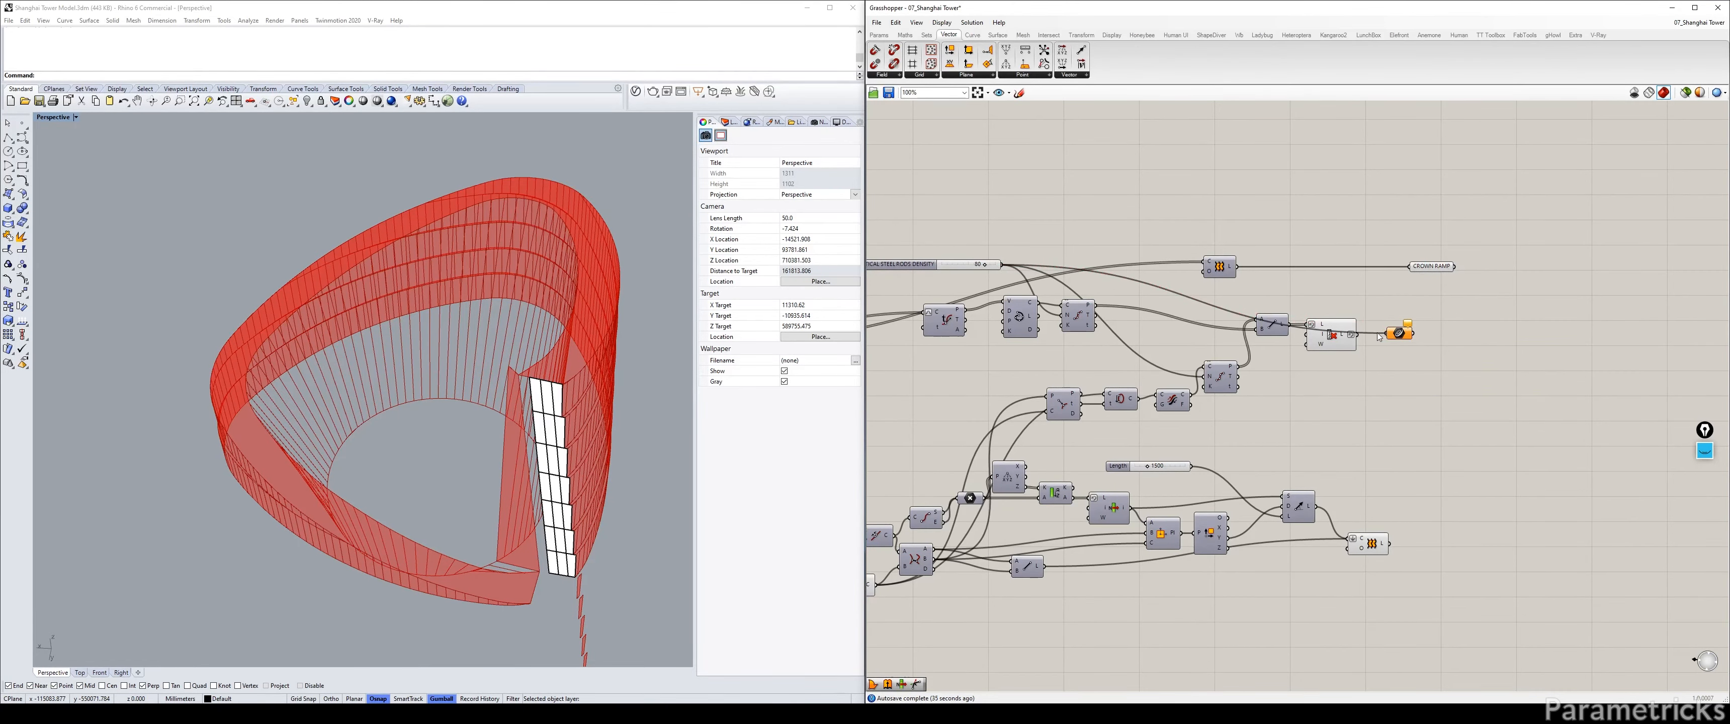
Rename the rods' Curve parameter as "VERTICAL STEEL RODS DENSITY" and space it away from the Cull Index.
scroll(1371, 331, "up", 3)
left_click(1425, 335)
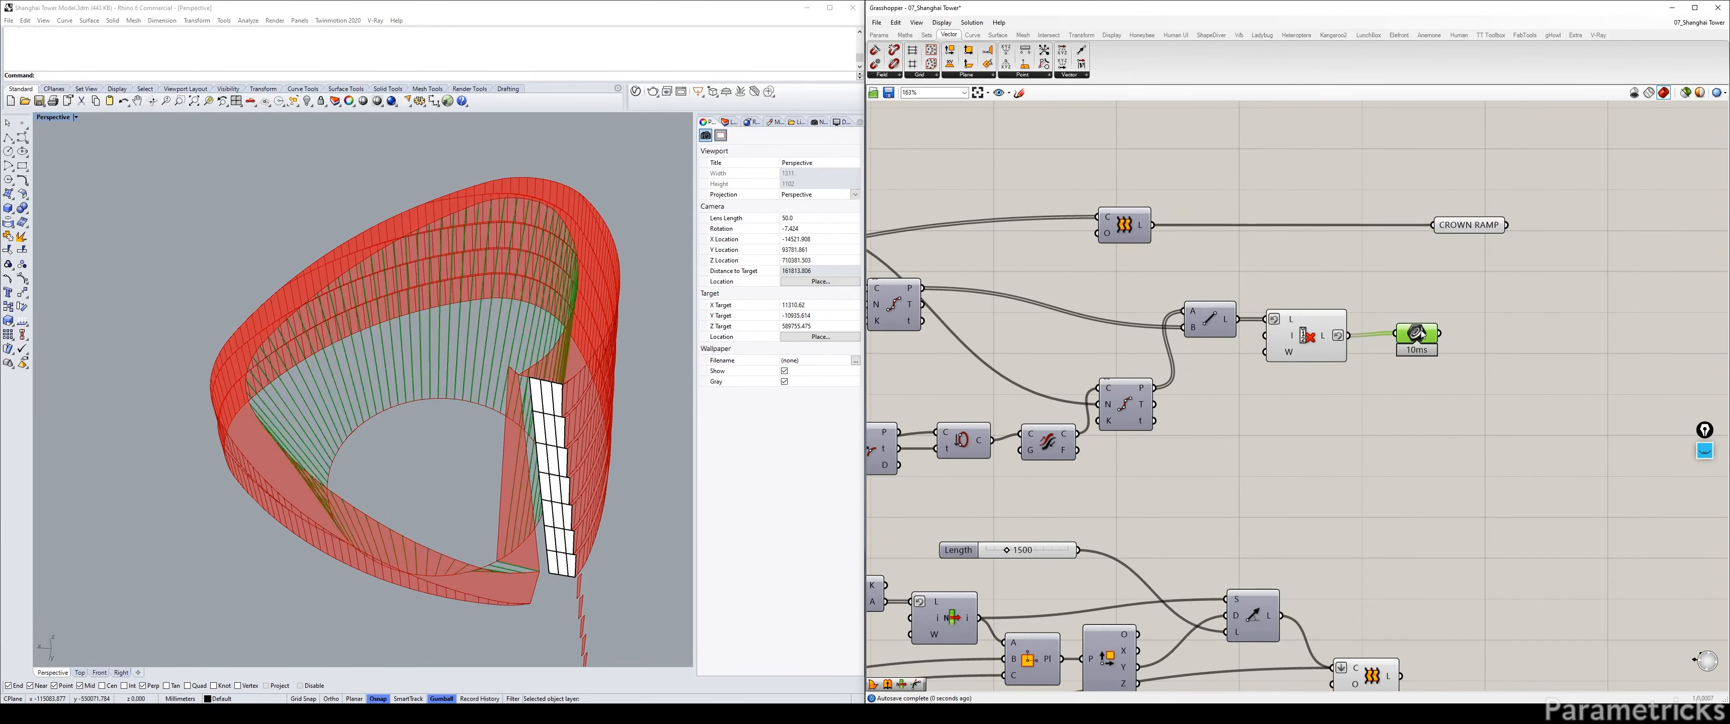
right_click(1427, 334)
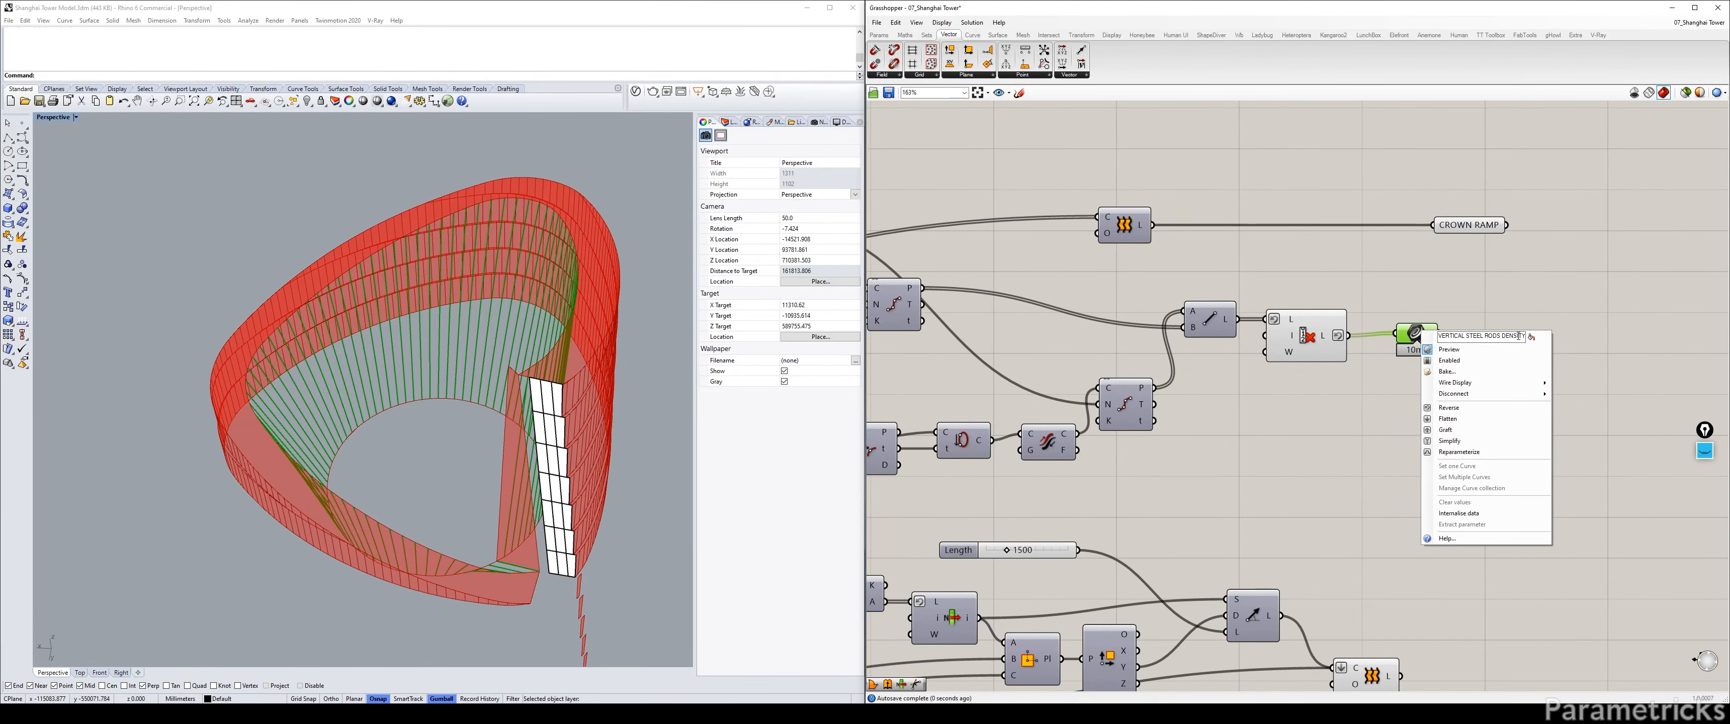
left_click(1535, 341)
left_click(1474, 314)
left_click_drag(1456, 333, 1515, 332)
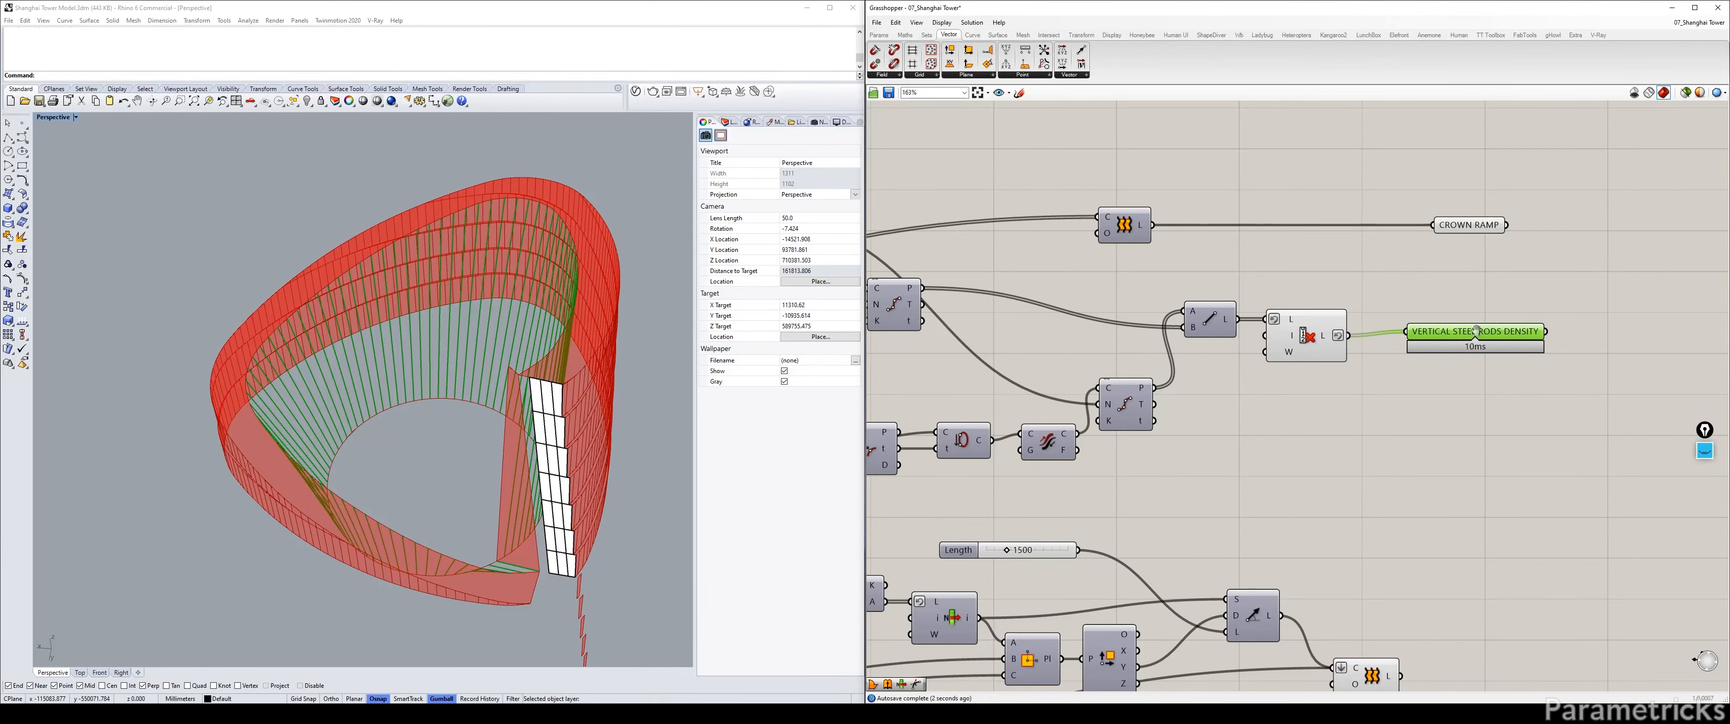
left_click(1488, 376)
Hide the preview of the Cull Index component.
right_click_drag(1487, 376, 1349, 365)
left_click(1162, 325)
key("ctrl+q")
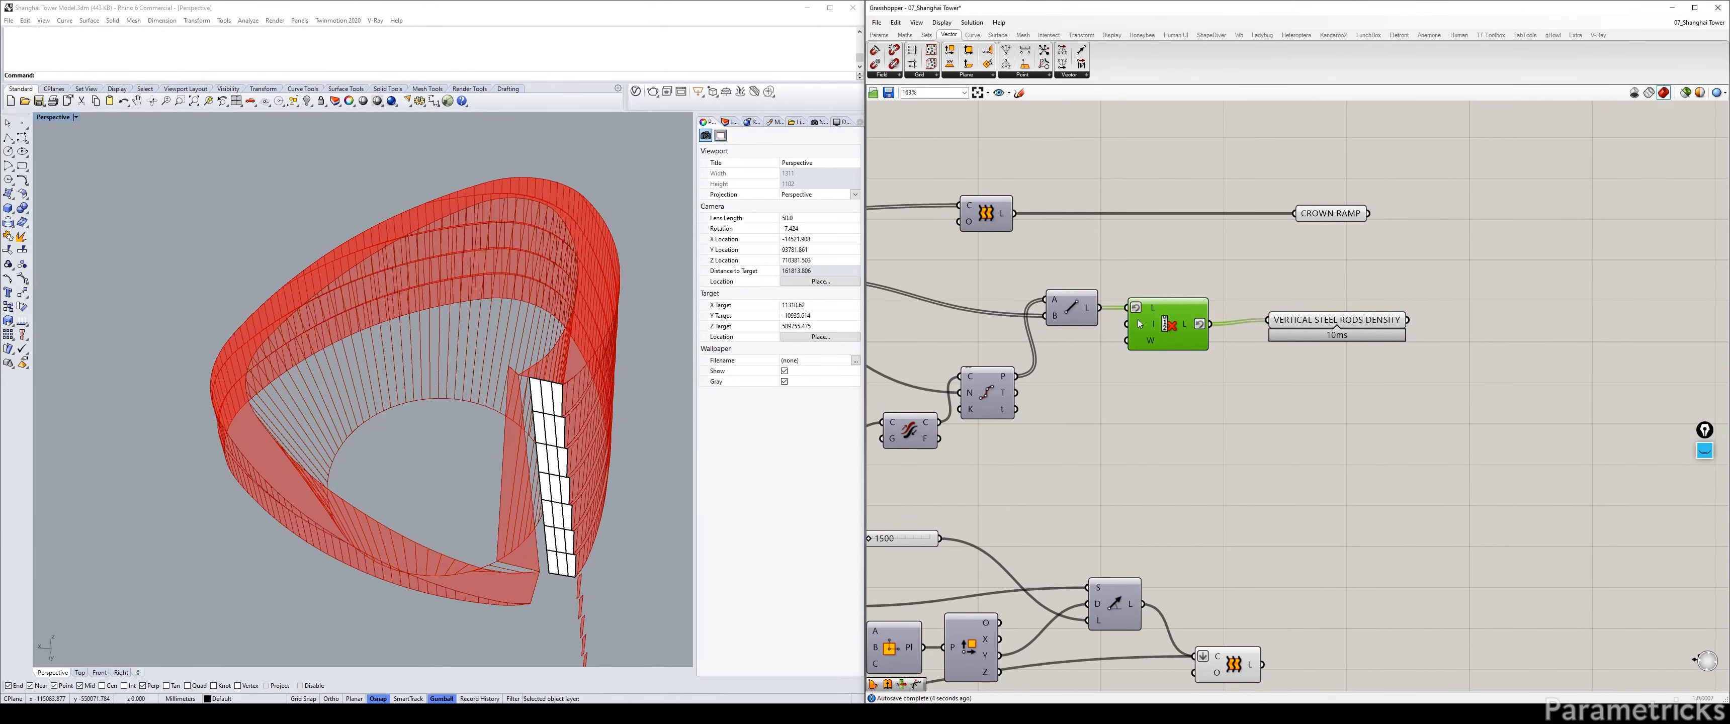
Duplicate the CROWN RAMP parameter beside the backfold Loft, connect the Loft's output to it, and hide the Loft's preview.
left_click(1333, 215)
scroll(1276, 229, "down", 3)
scroll(1256, 447, "up", 2)
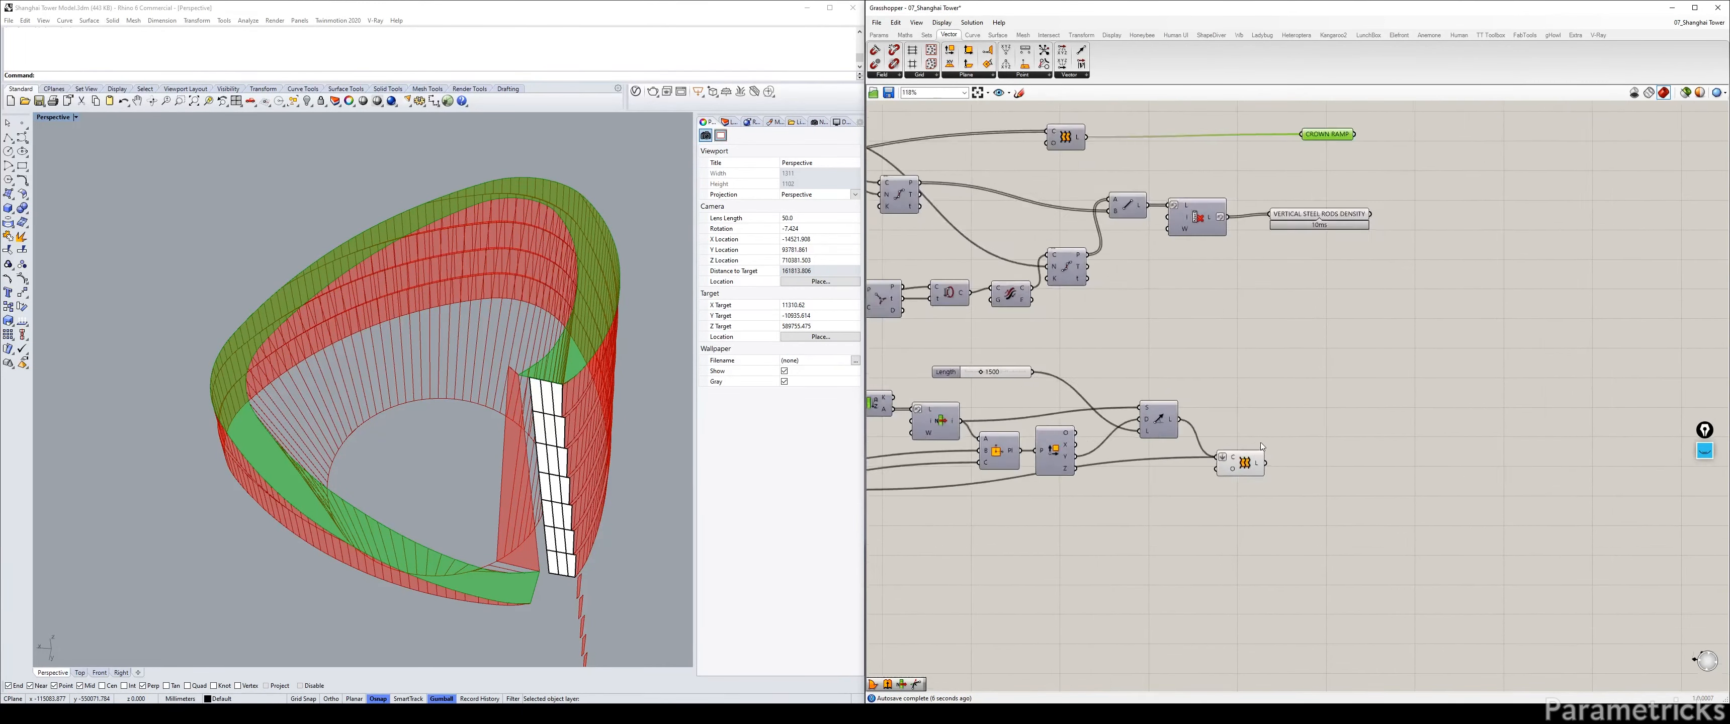
left_click(1246, 463)
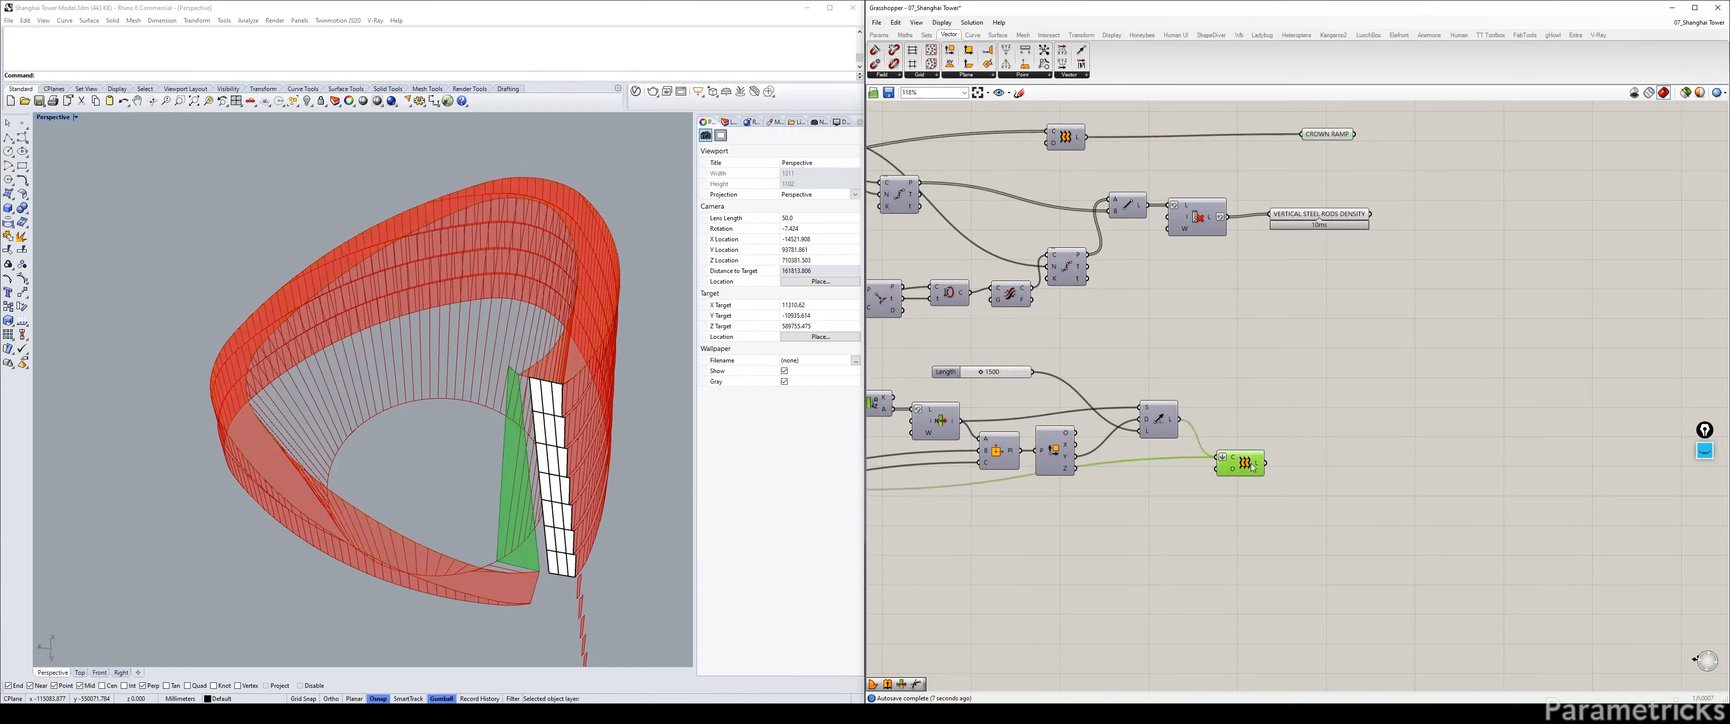
left_click(1303, 374)
left_click(1326, 134)
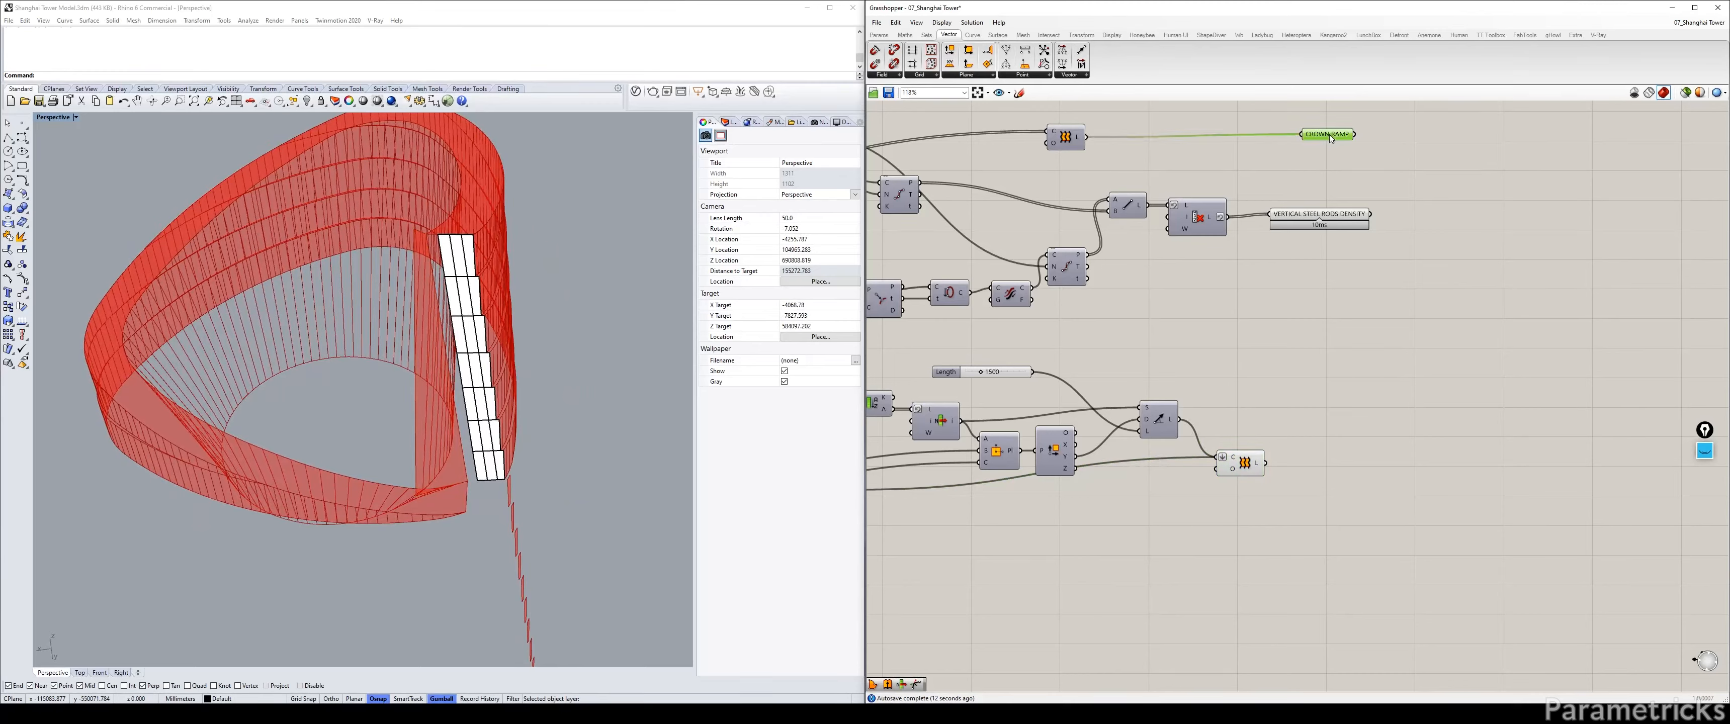
left_click(1349, 450)
left_click_drag(1318, 446, 1265, 463)
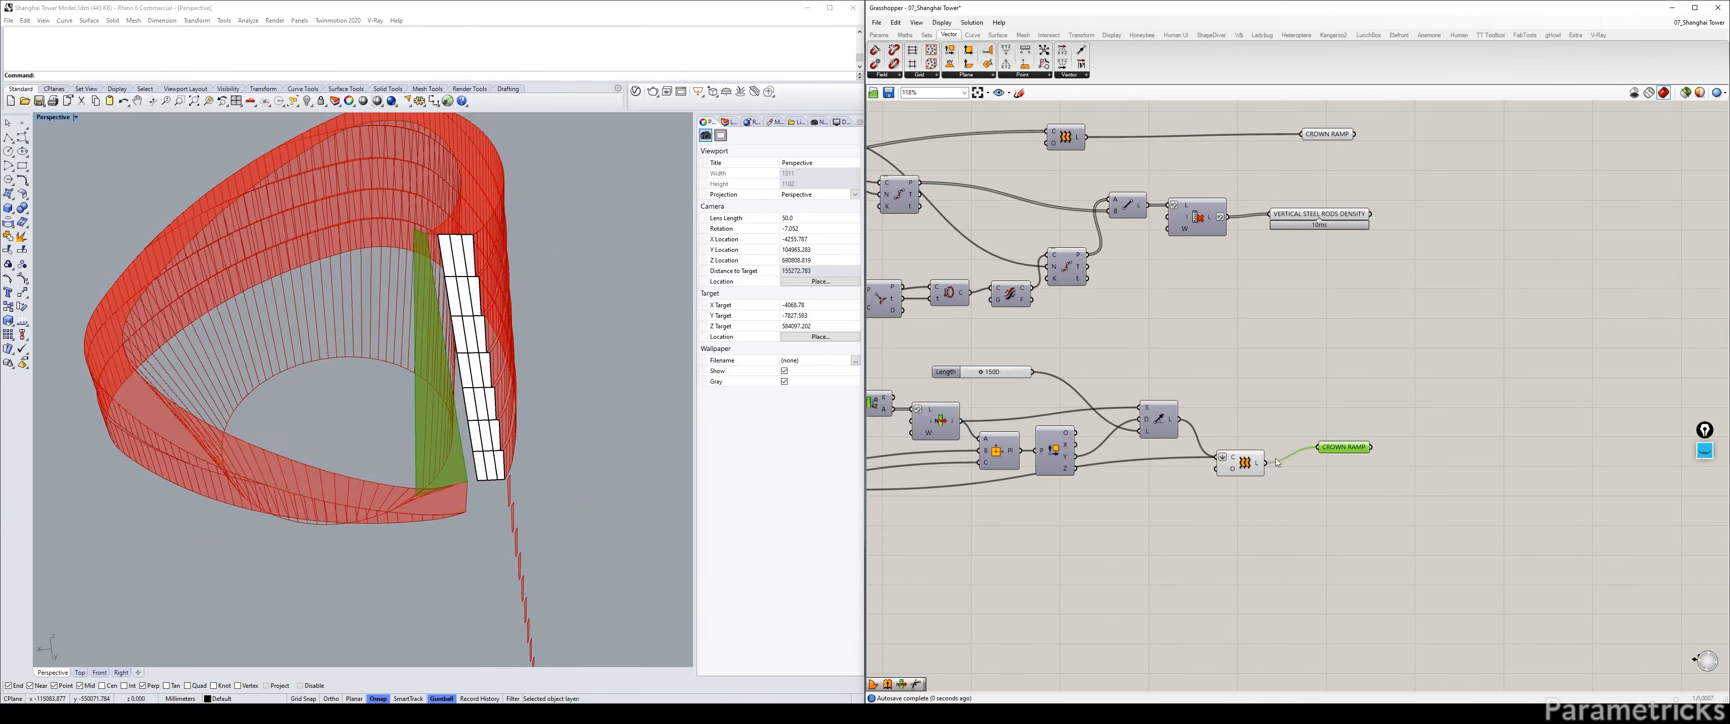
left_click(1244, 468)
Rename the duplicated parameter after the lower Loft as "CROWN BACKFOLD".
right_click(1347, 448)
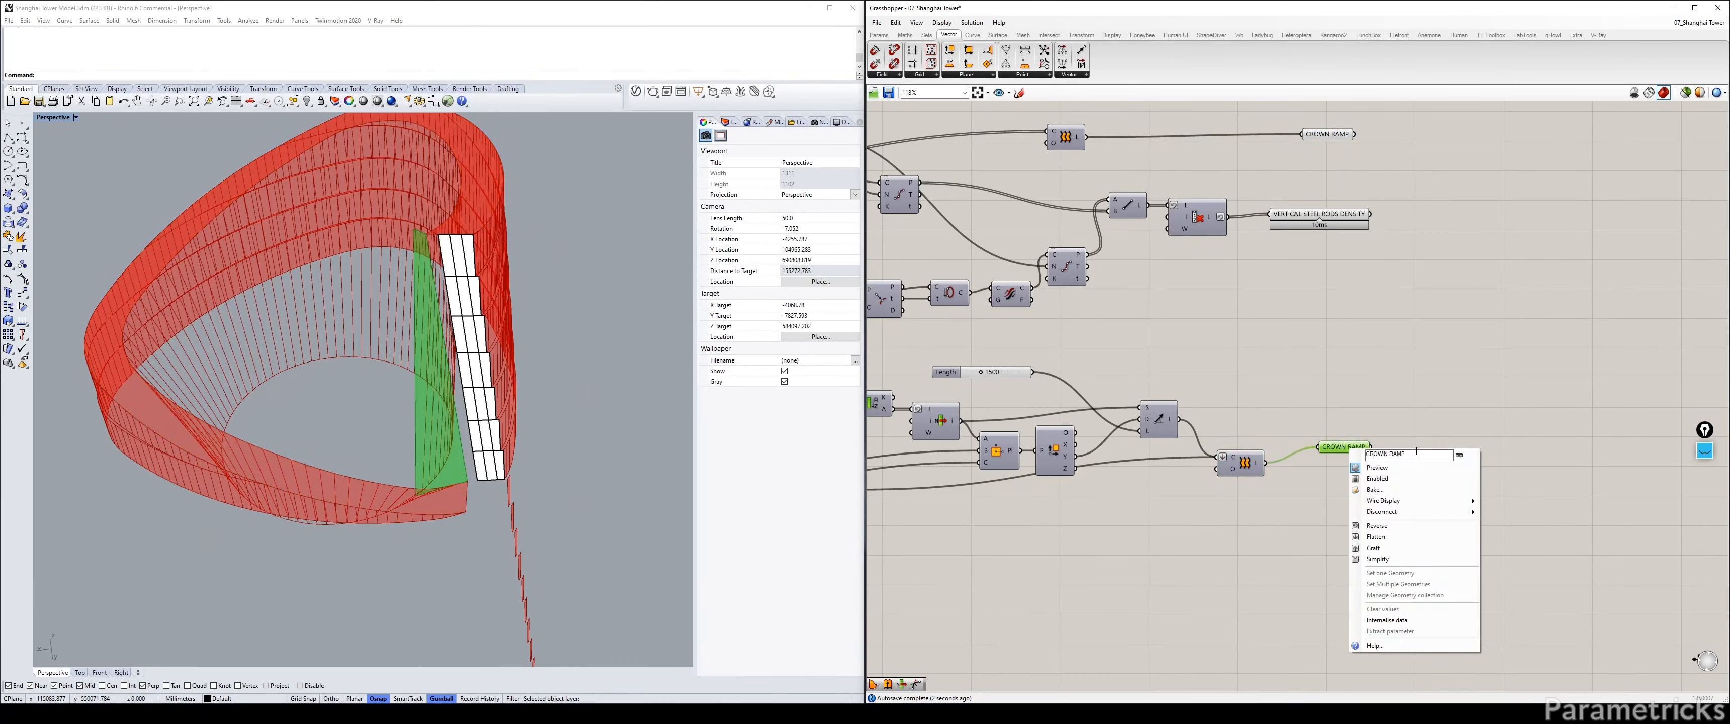
key("BackSpace")
key("BackSpace")
key("BackSpace")
key("BackSpace")
type("BACKFOL;D")
key("BackSpace")
key("BackSpace")
type("D")
left_click(1502, 327)
Hide the preview of the inner Circle component.
scroll(1400, 303, "down", 6)
left_click(1218, 410)
key("ctrl+q")
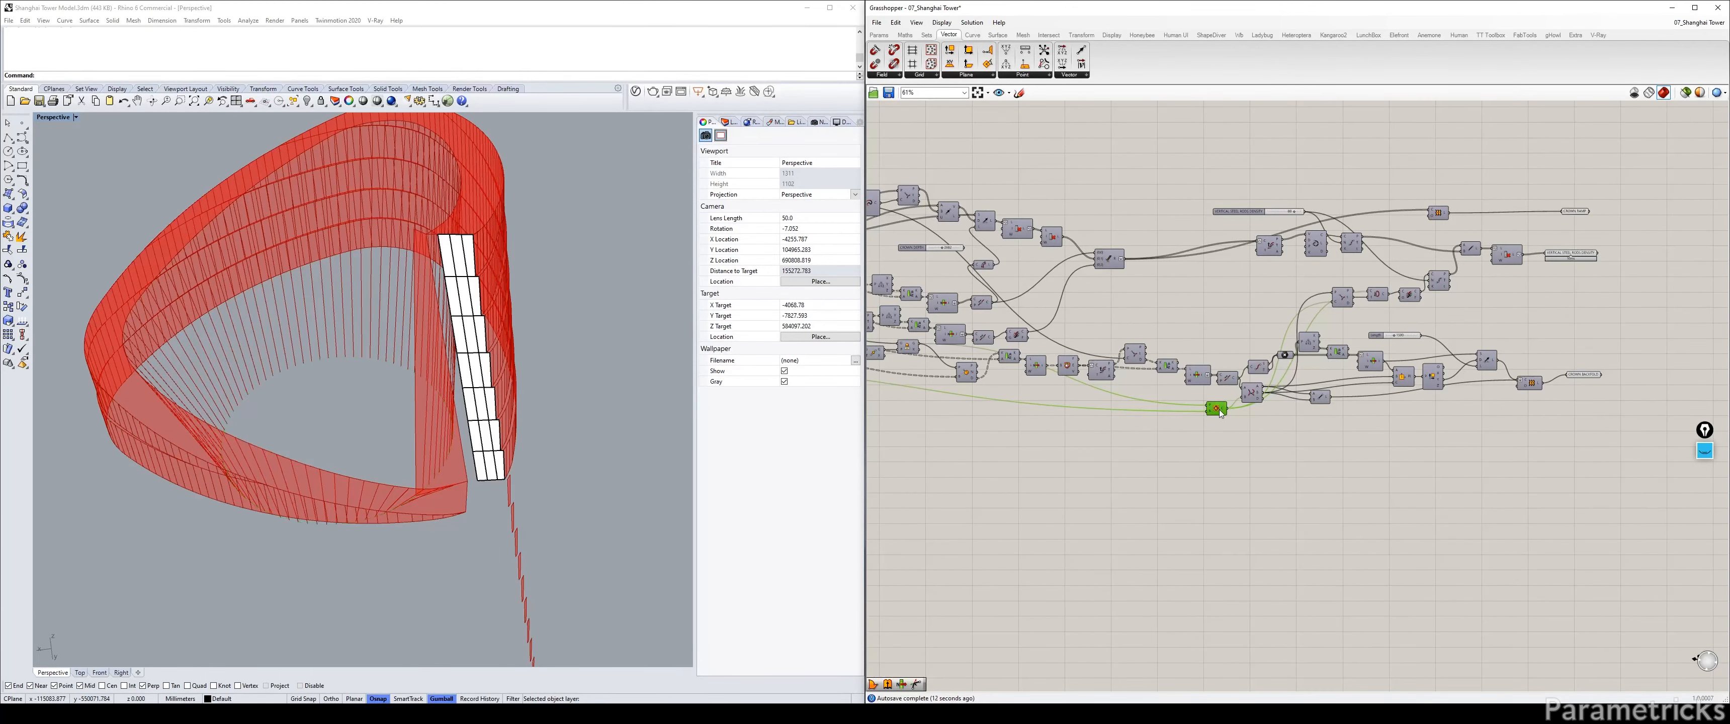
scroll(1525, 350, "up", 3)
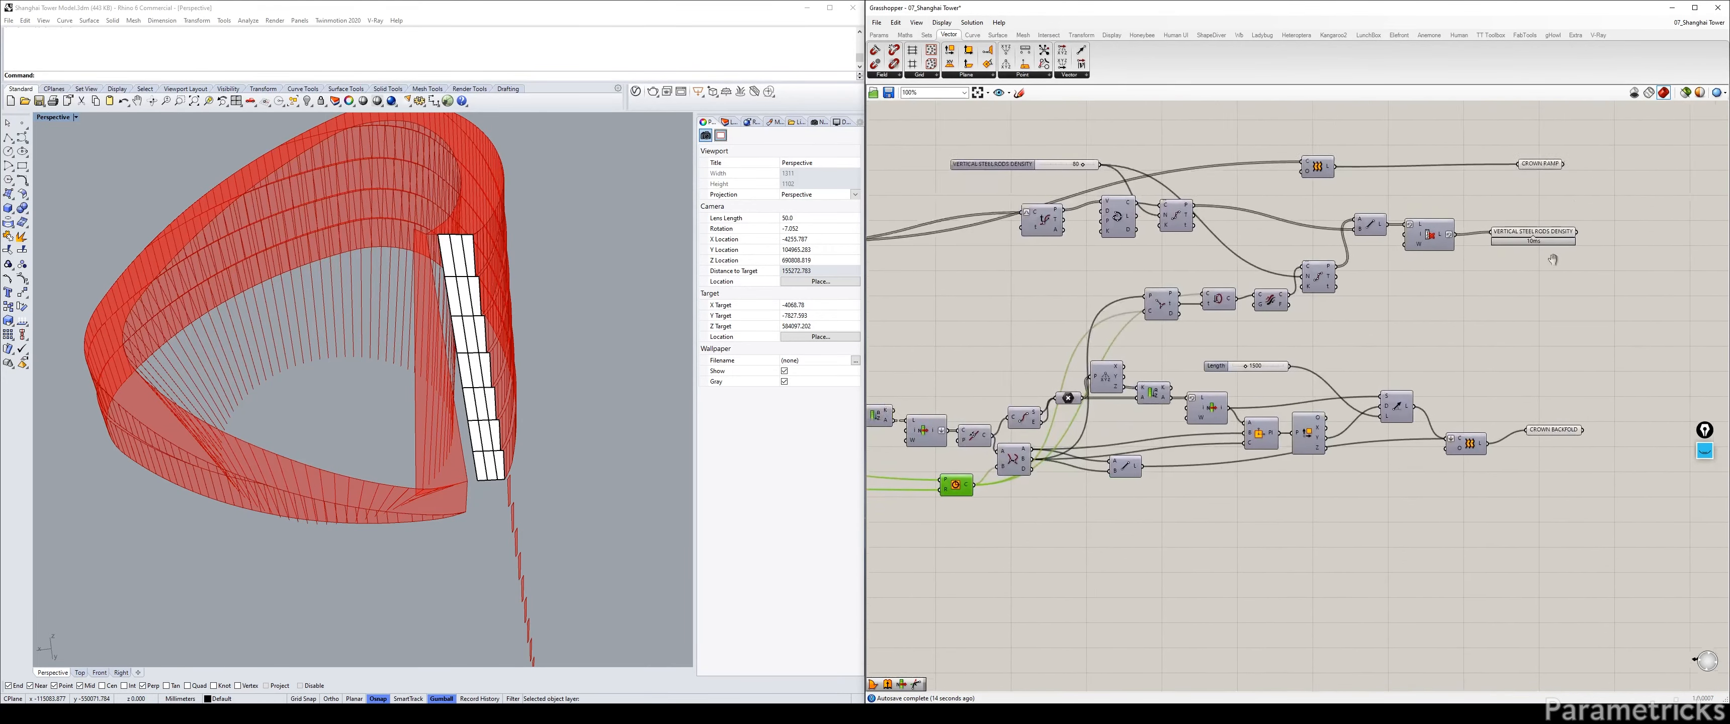
Duplicate the rods' output parameter below CROWN BACKFOLD and replace its input with the inner Circle's output.
left_click(1531, 250)
left_click_drag(1531, 262, 1552, 494, "alt")
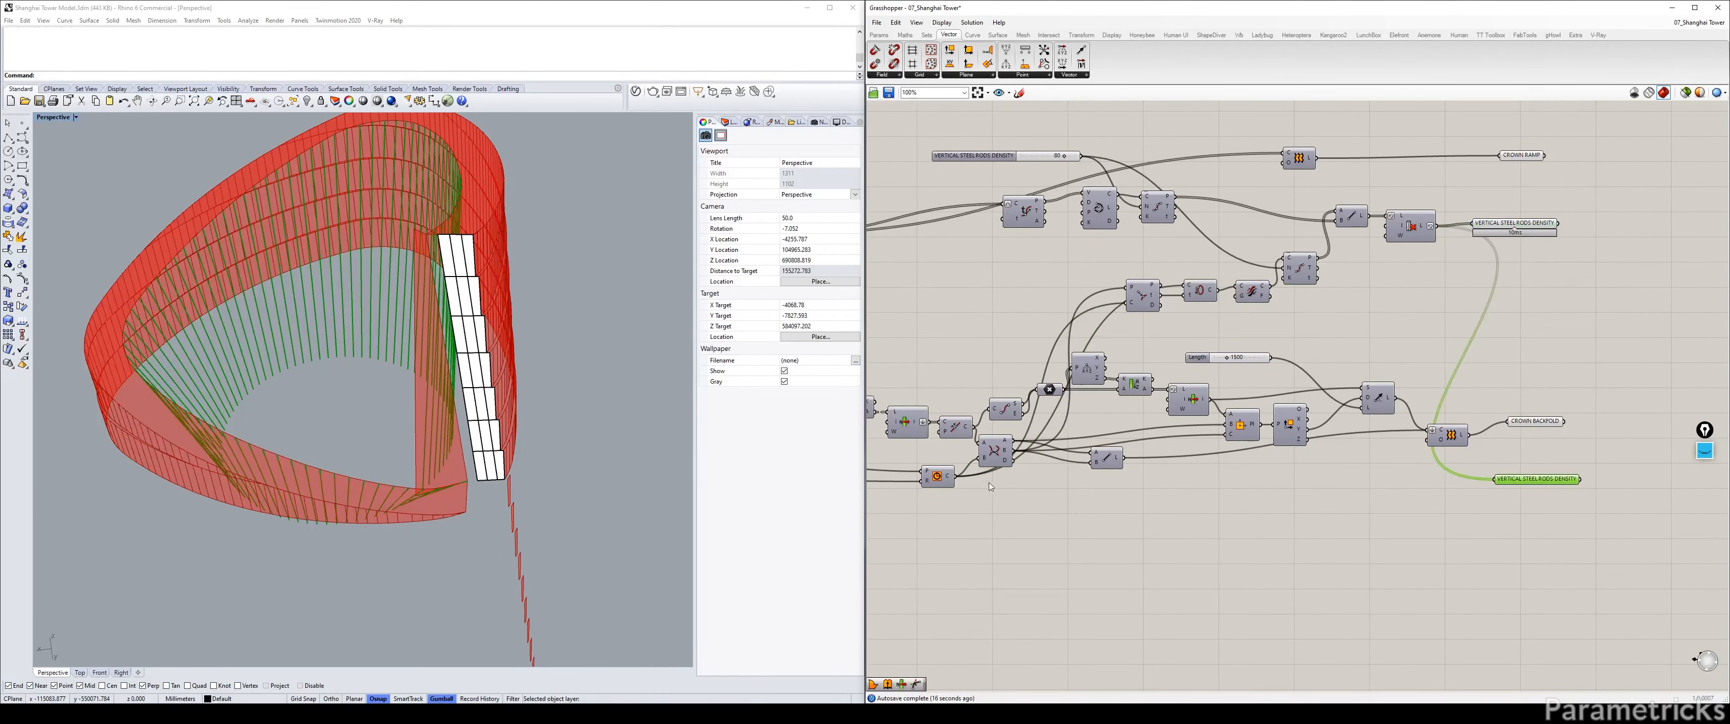
left_click_drag(961, 478, 1498, 480)
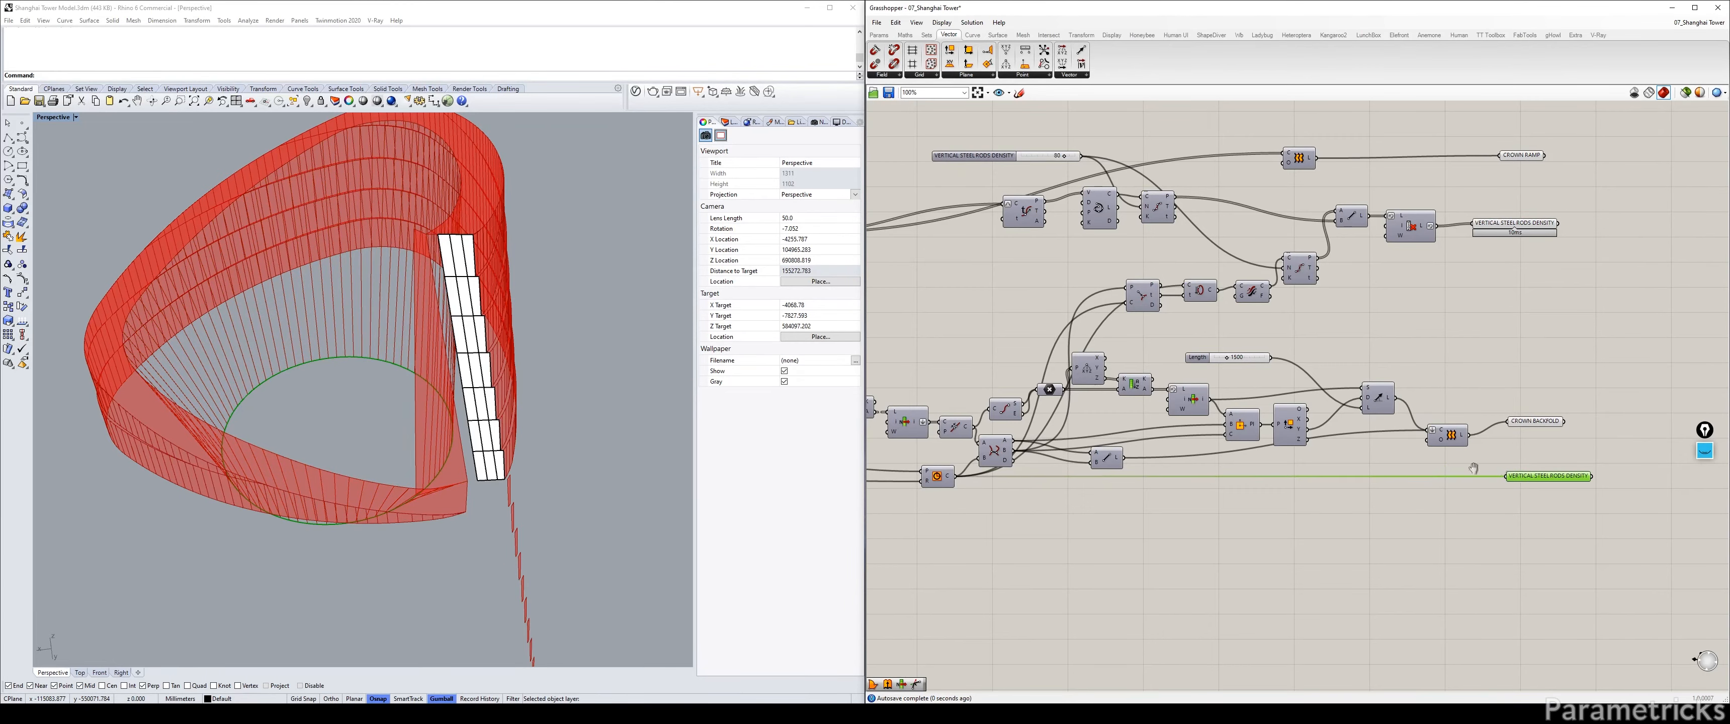
Rename the parameter fed by the inner circle as "INNER PLATFORM".
scroll(1224, 470, "up", 3)
right_click(1225, 470)
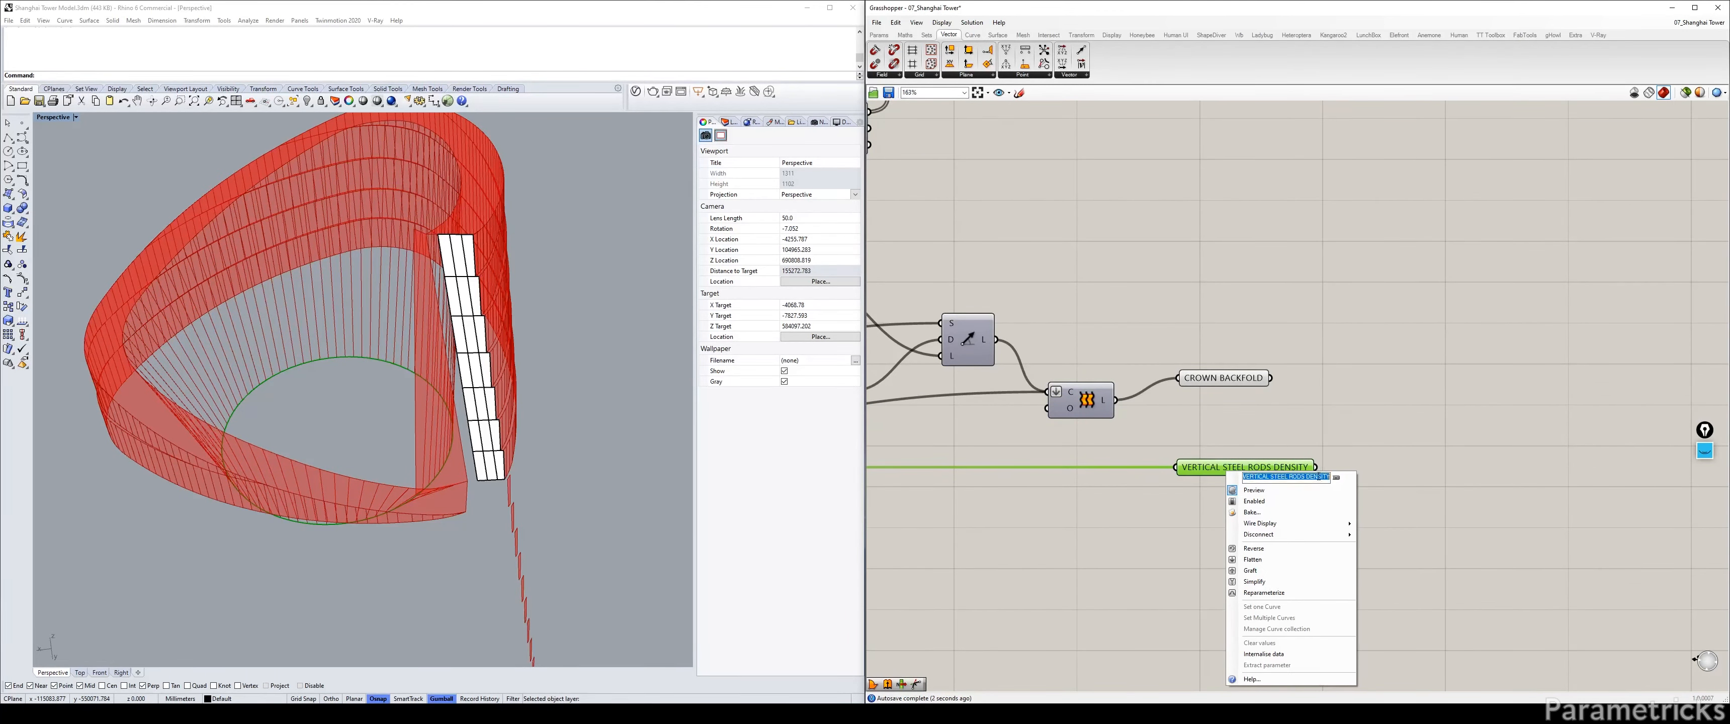
type("INNER PLAT")
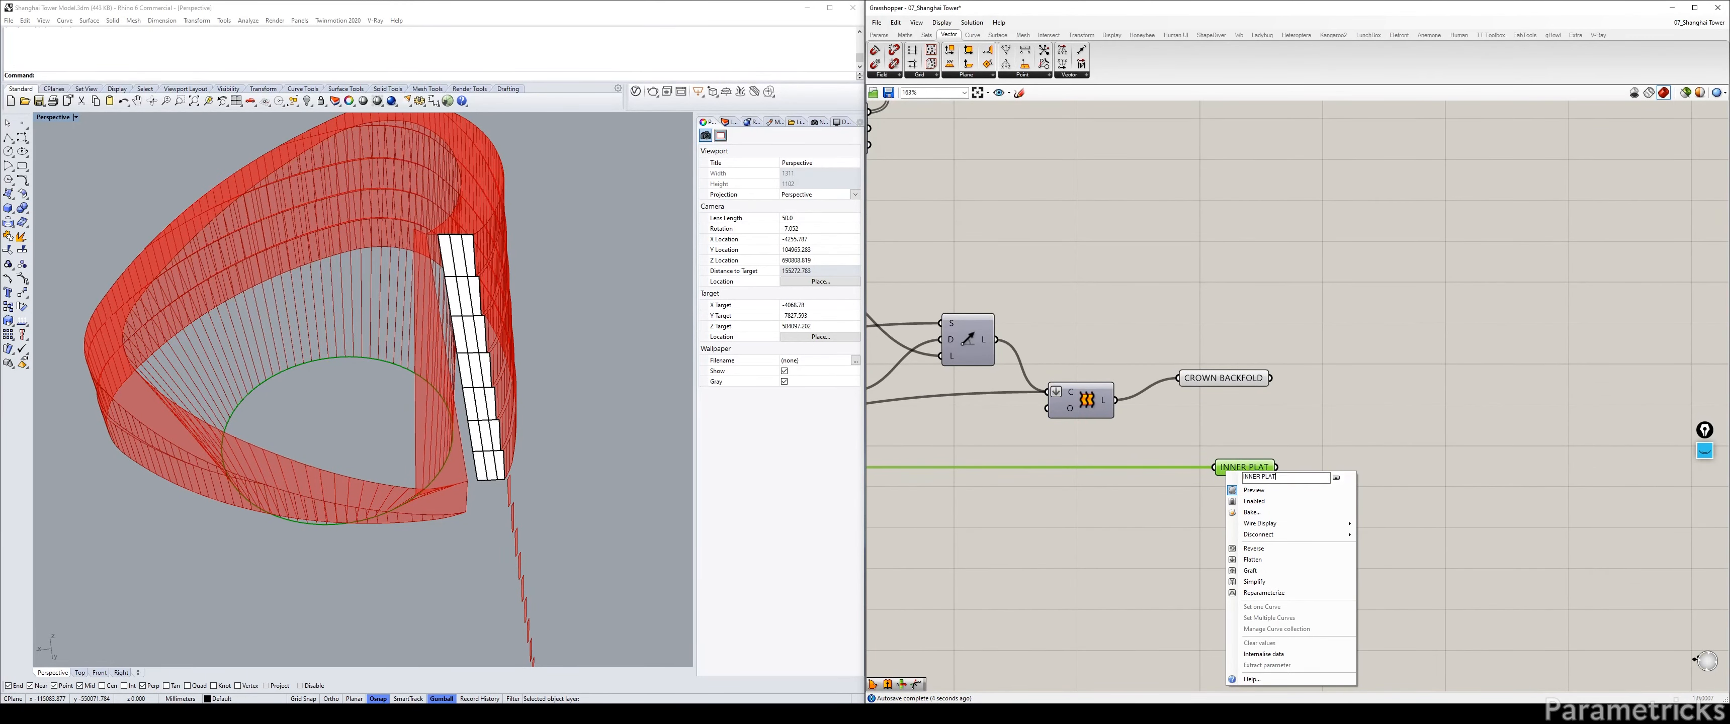
type("FORM RADIU")
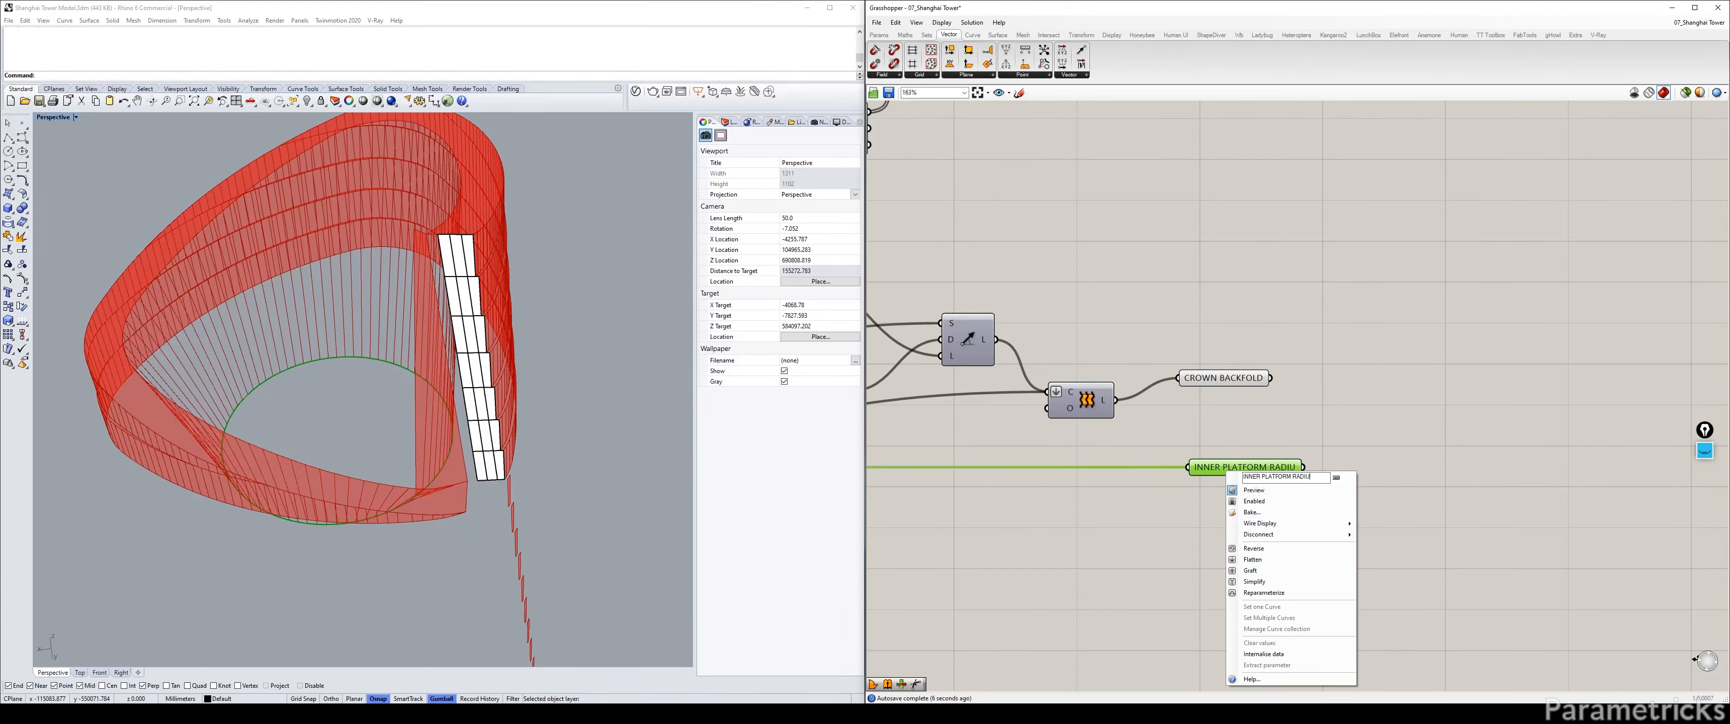
key("BackSpace")
key("BackSpace")
key("BackSpace")
left_click(1382, 382)
scroll(1323, 452, "down", 4)
right_click_drag(1323, 451, 1500, 417)
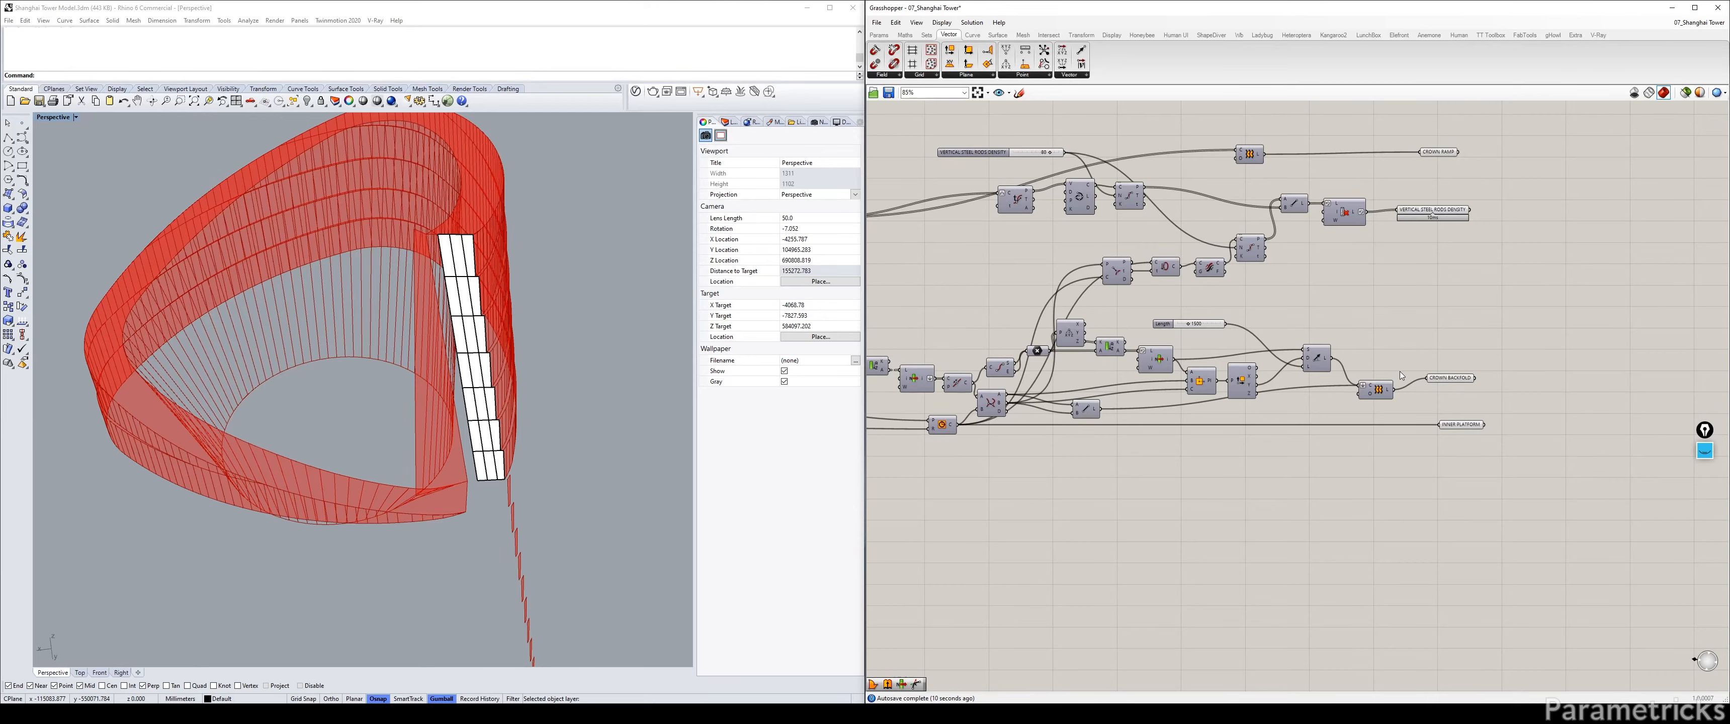
Group all components of the new crown section below CROWN GAP INFILLS and shift the group slightly downward.
scroll(1428, 348, "down", 4)
right_click_drag(1471, 342, 1345, 347)
left_click_drag(1612, 431, 907, 207)
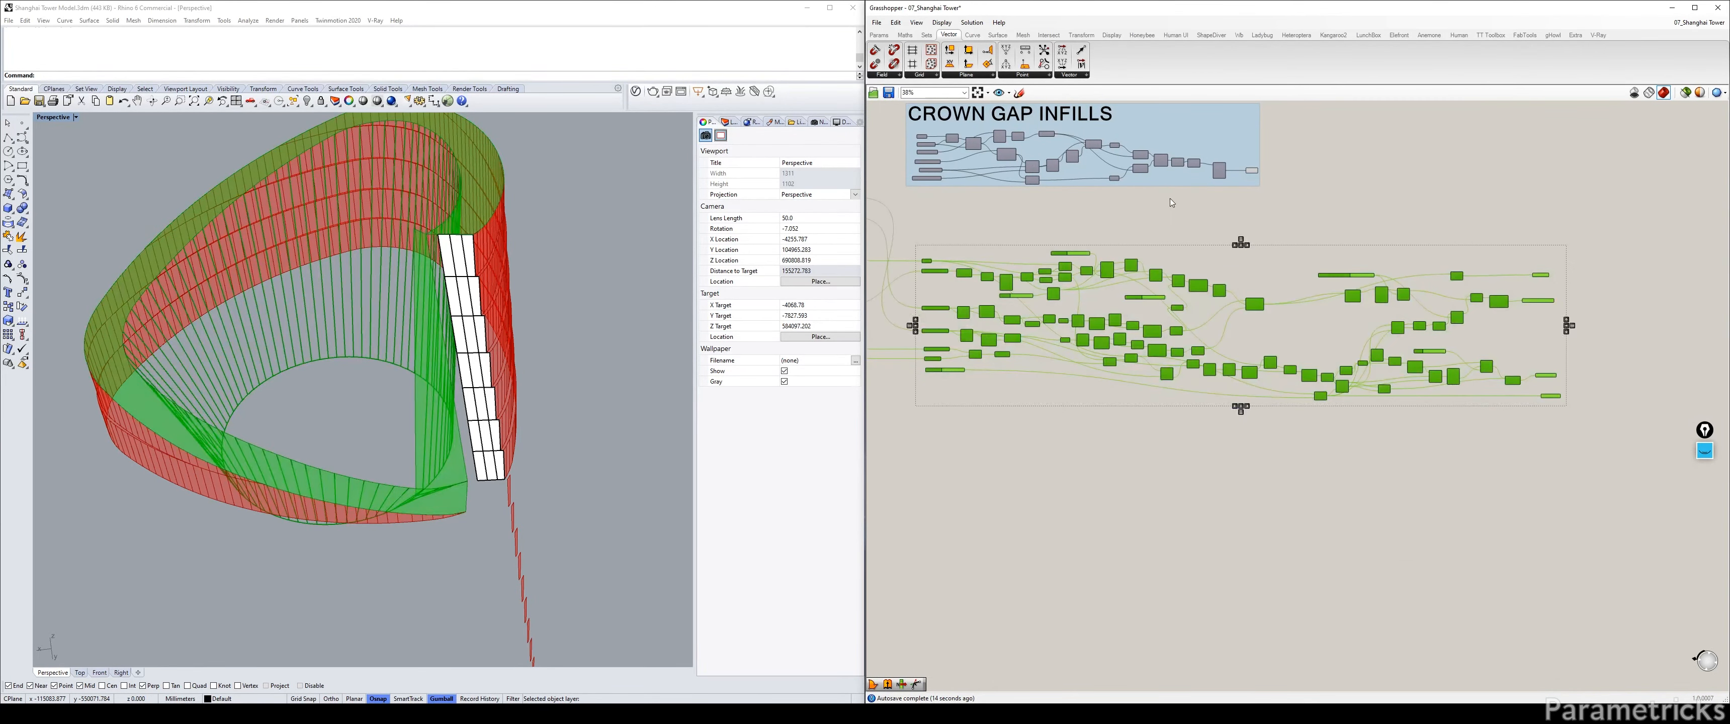
key("ctrl+g")
left_click(1432, 193)
left_click_drag(1217, 266, 1218, 290)
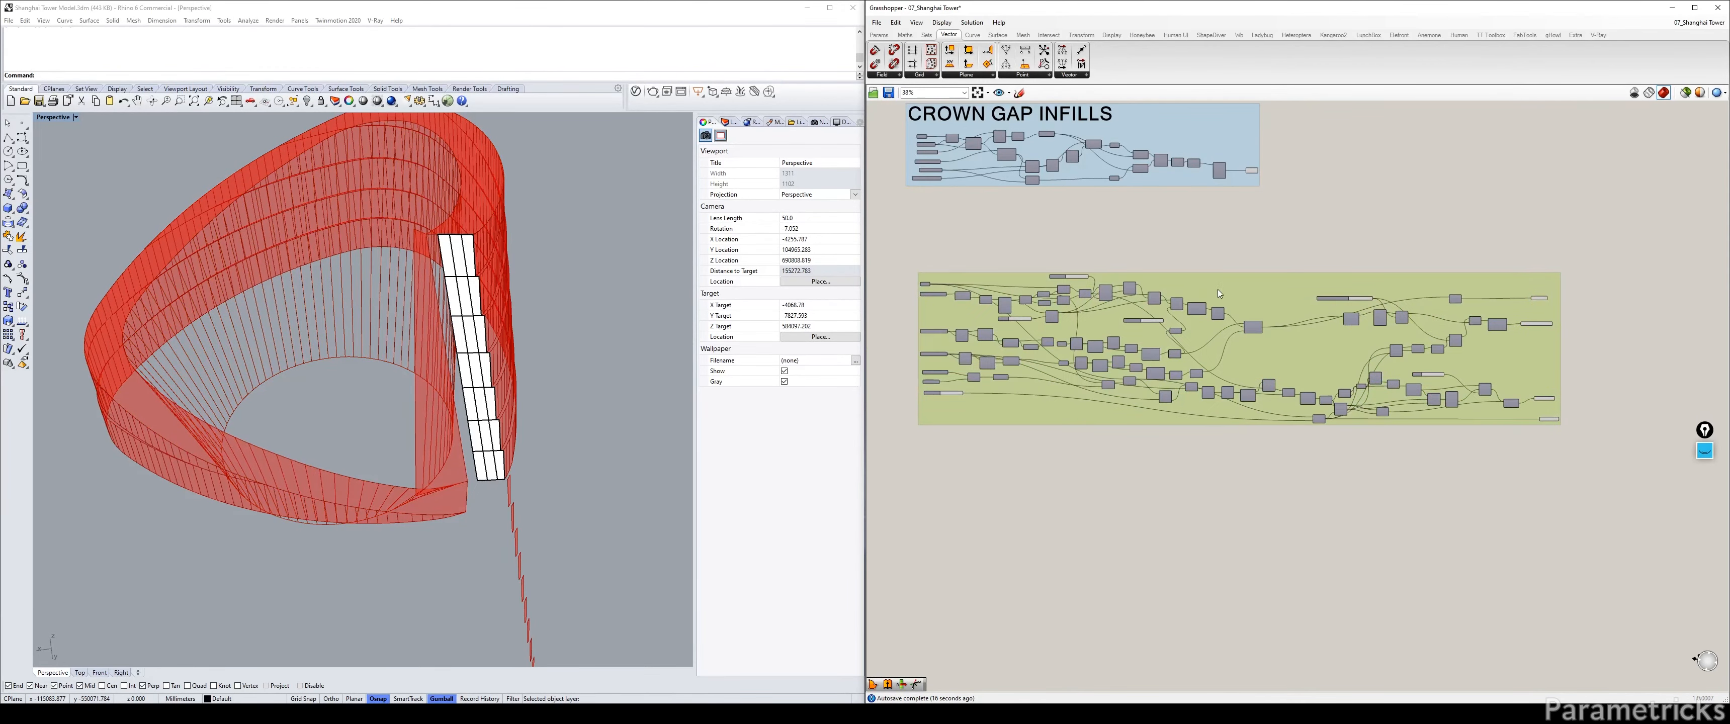
Duplicate the CROWN GAP INFILLS title above the new group and change its text to "CROWN INNER STRUCTURES".
right_click_drag(1112, 251, 1193, 303)
left_click(1044, 168)
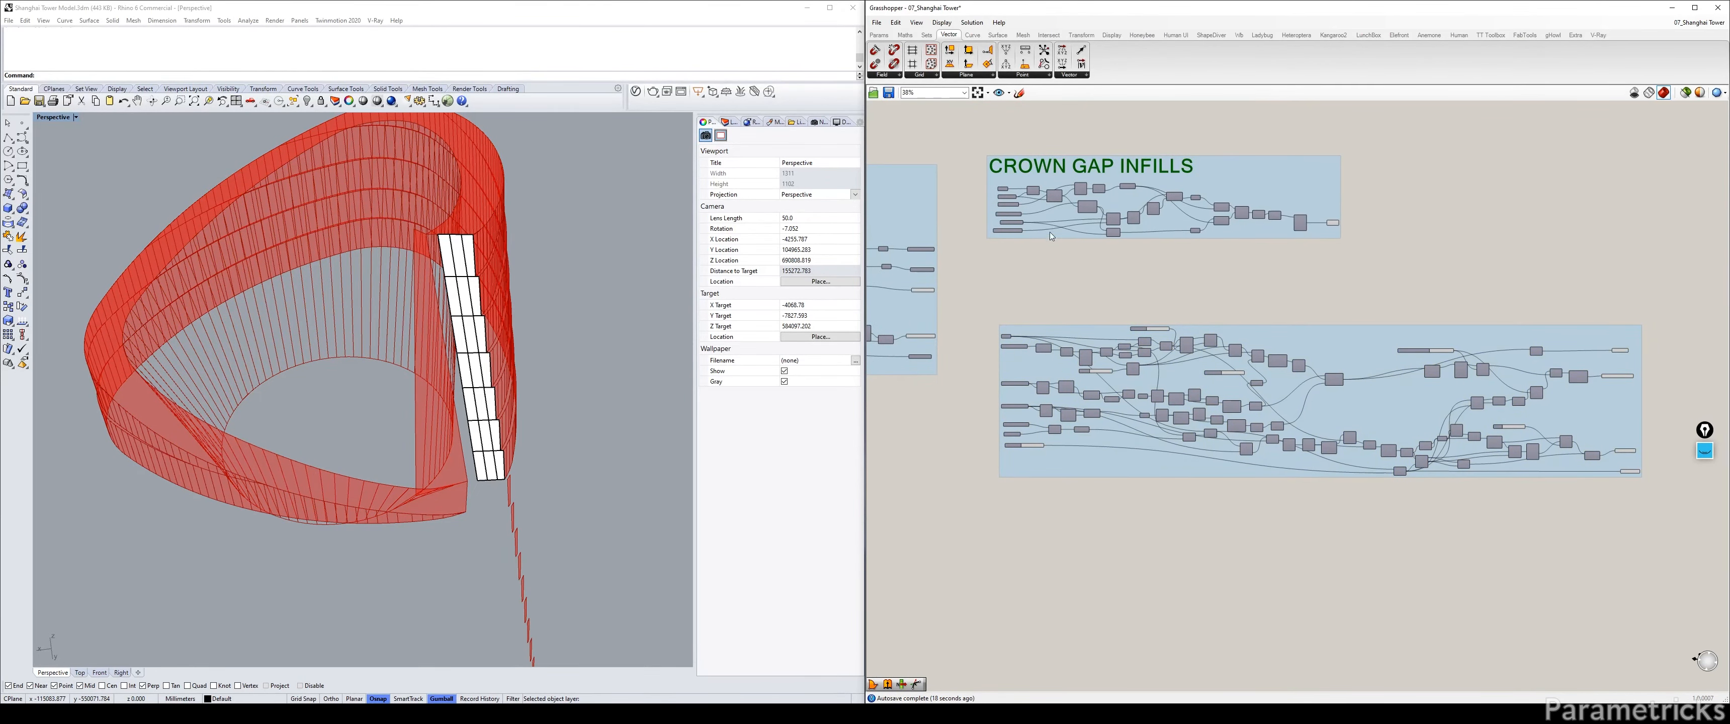
scroll(1024, 250, "up", 3)
left_click(1048, 356)
key("ctrl+v")
mouse_move(1162, 400)
left_mouse_down()
mouse_move(1025, 356)
mouse_move(1015, 328)
left_mouse_up()
double_click(1024, 356)
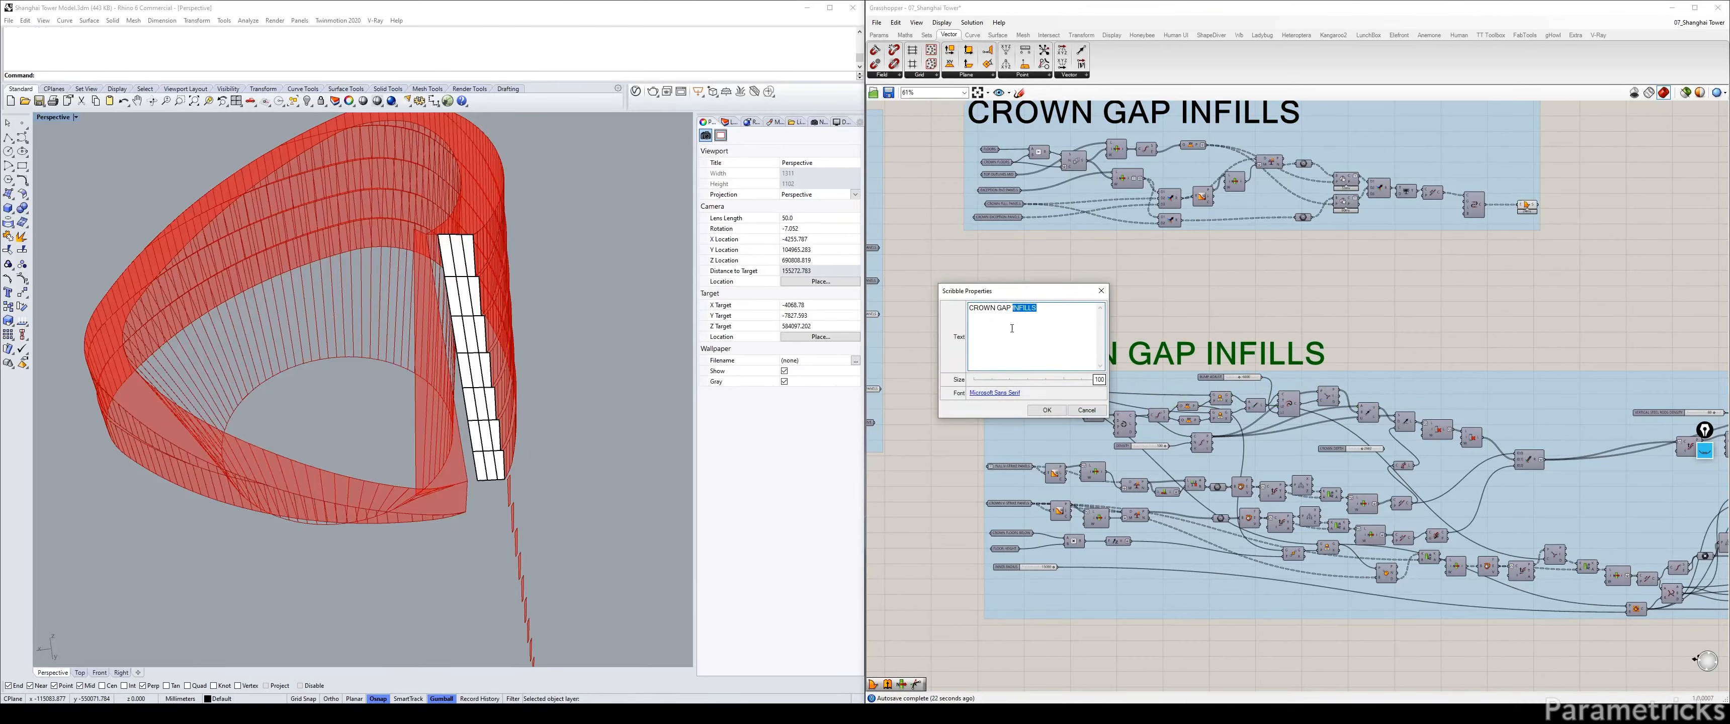
type("IN")
left_click(1046, 409)
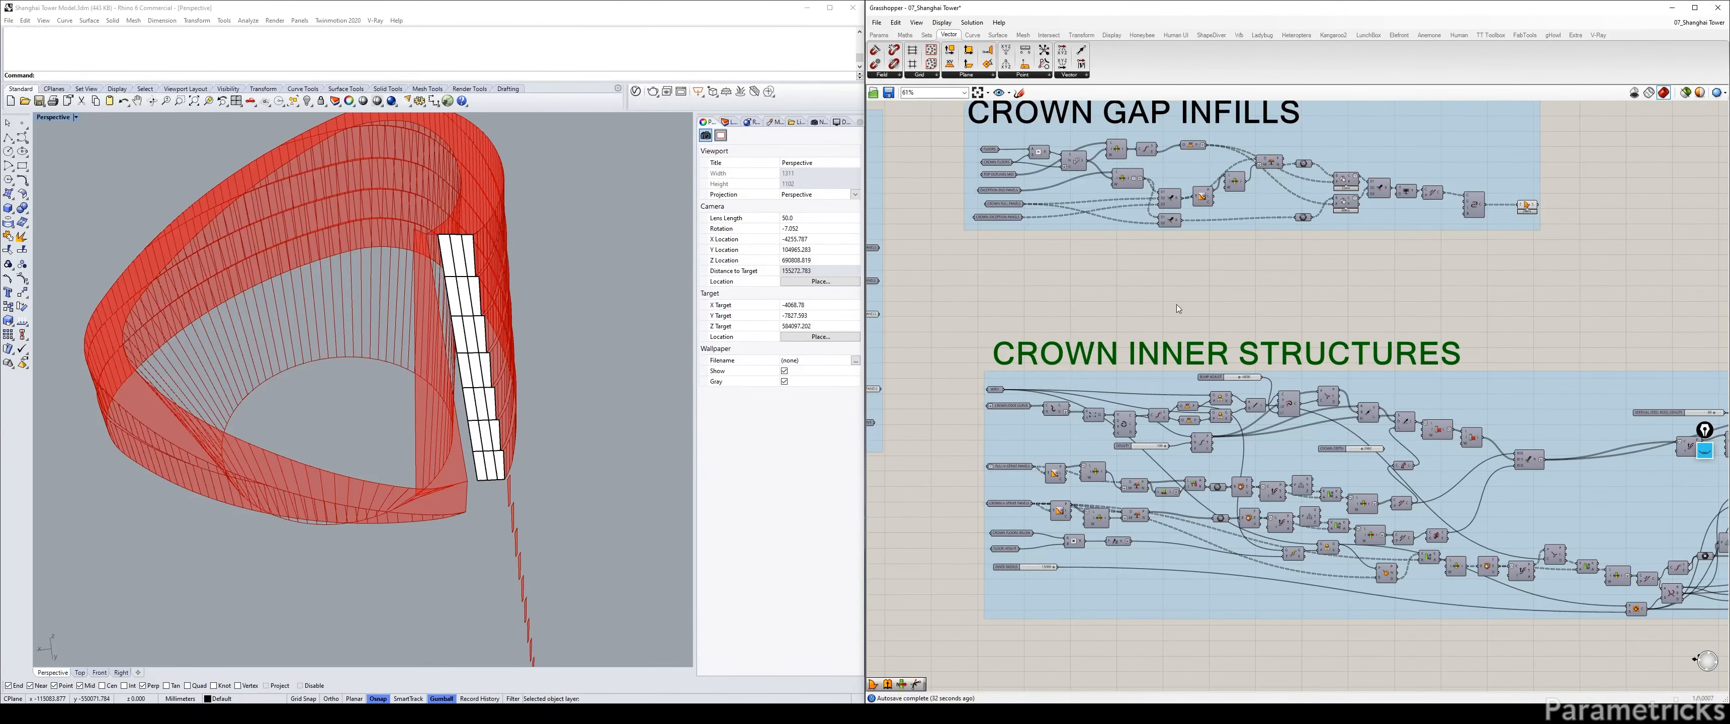
Add the CROWN INNER STRUCTURES title to the new group and save the definition.
right_click(1004, 422)
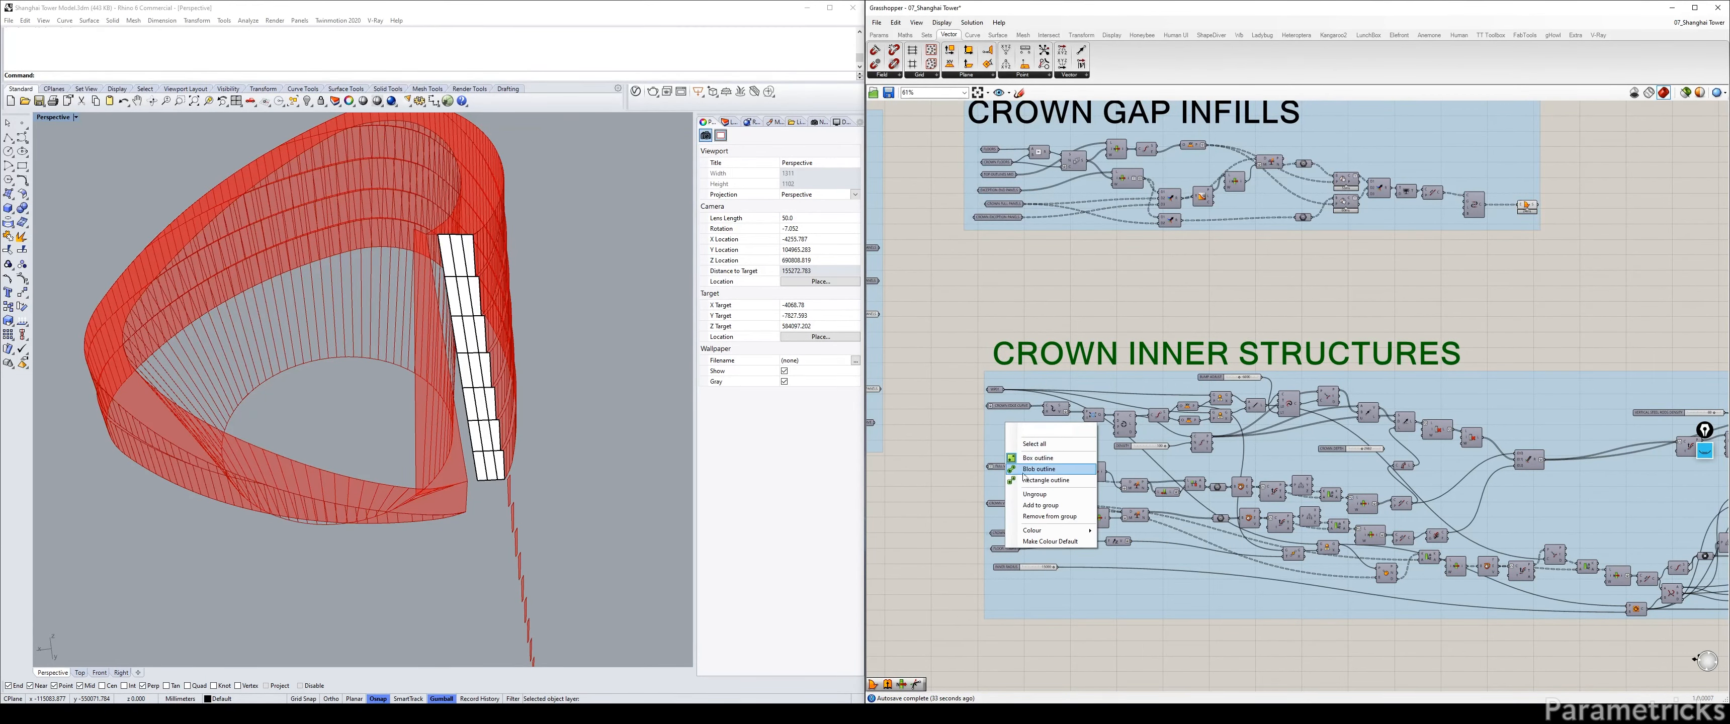
left_click(1037, 508)
left_click(1105, 310)
scroll(1106, 310, "down", 1)
right_click_drag(1345, 326, 1224, 328)
key("ctrl+s")
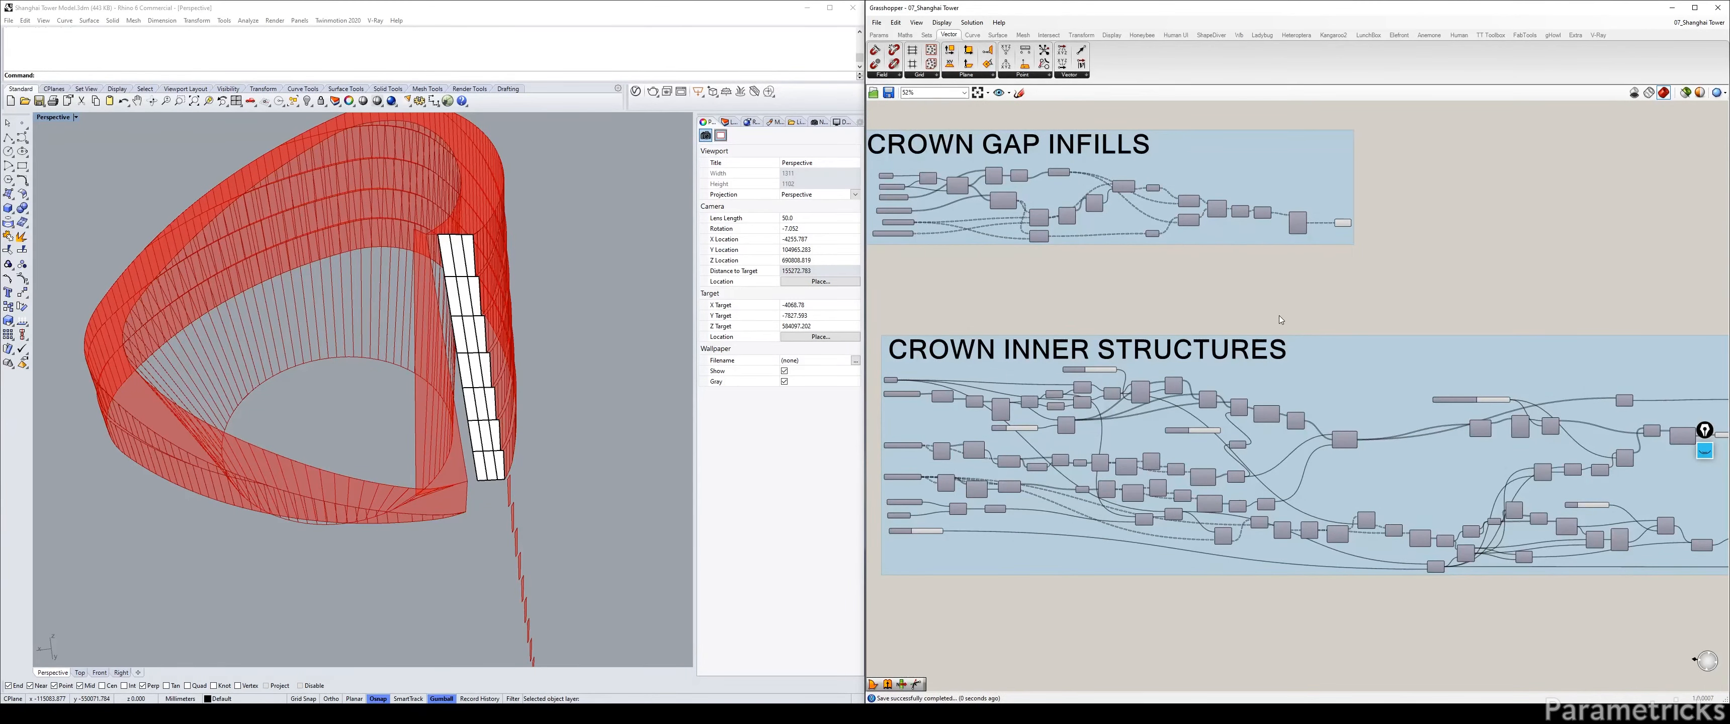
Switch to Rhino, delete the white strip of panel surfaces in the Perspective viewport and undo the deletion.
scroll(1279, 315, "down", 3)
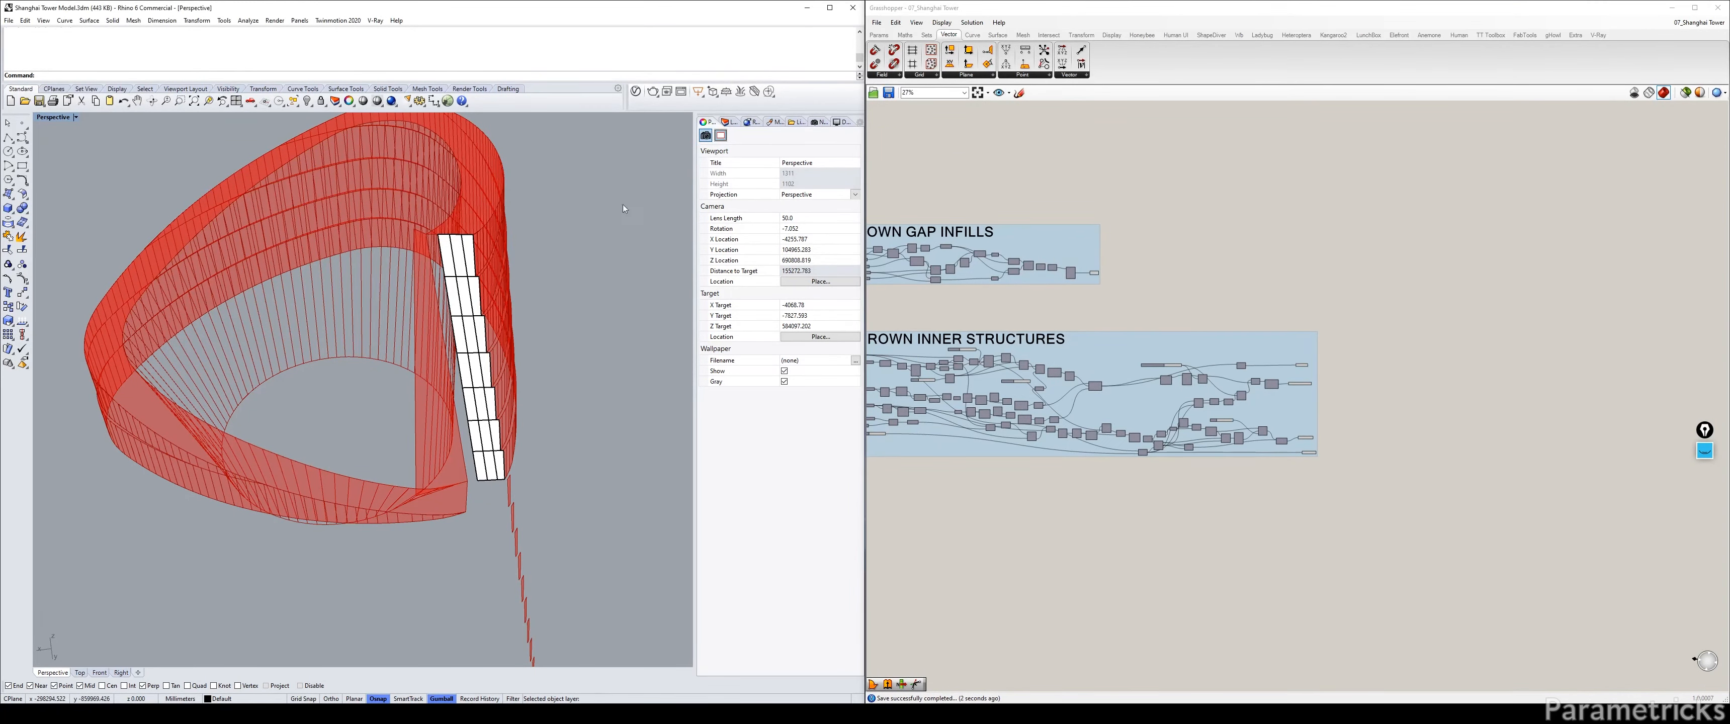
left_click_drag(630, 198, 352, 534)
key("Delete")
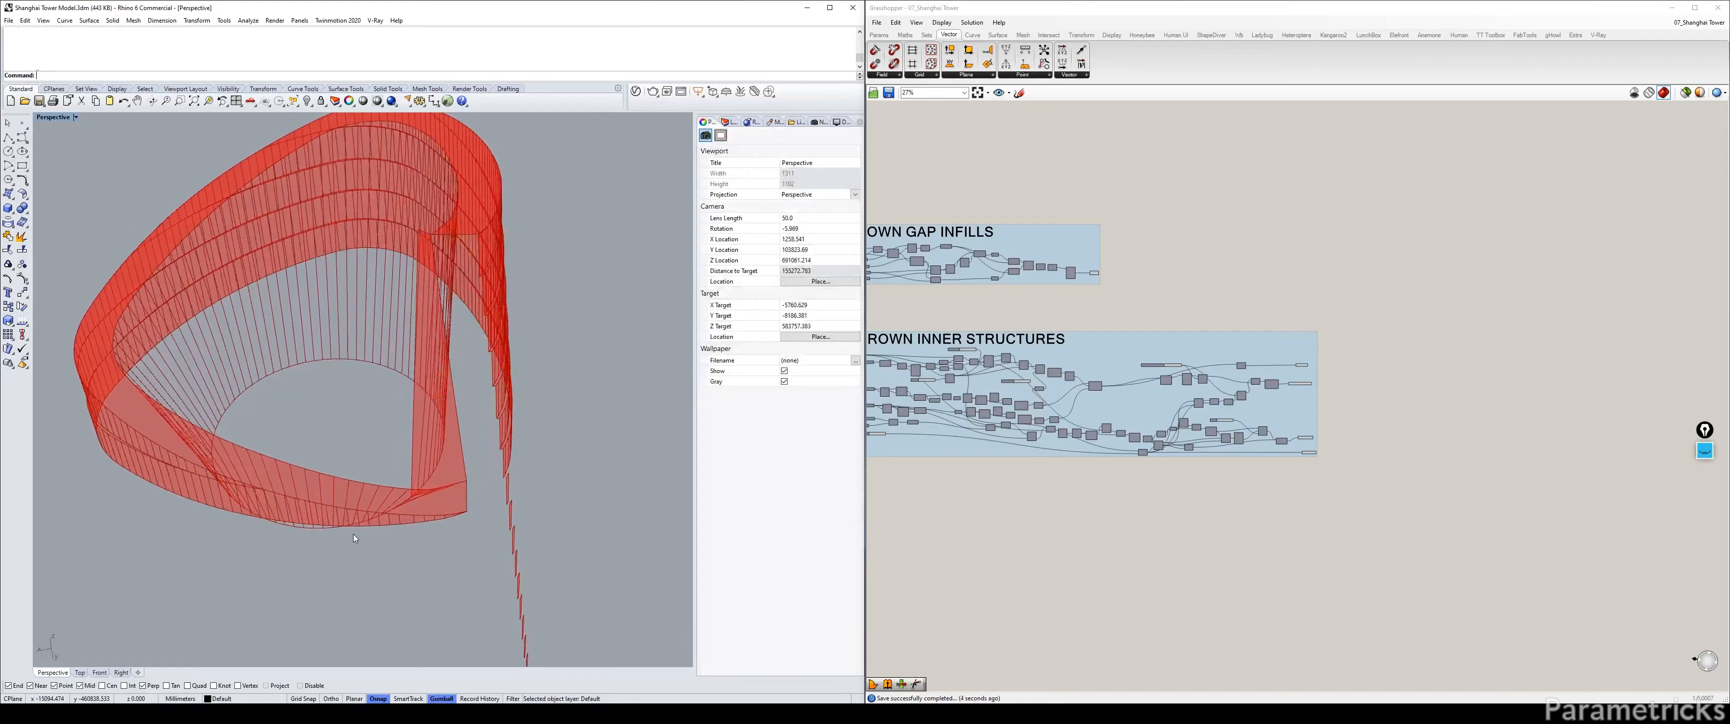
key("ctrl+z")
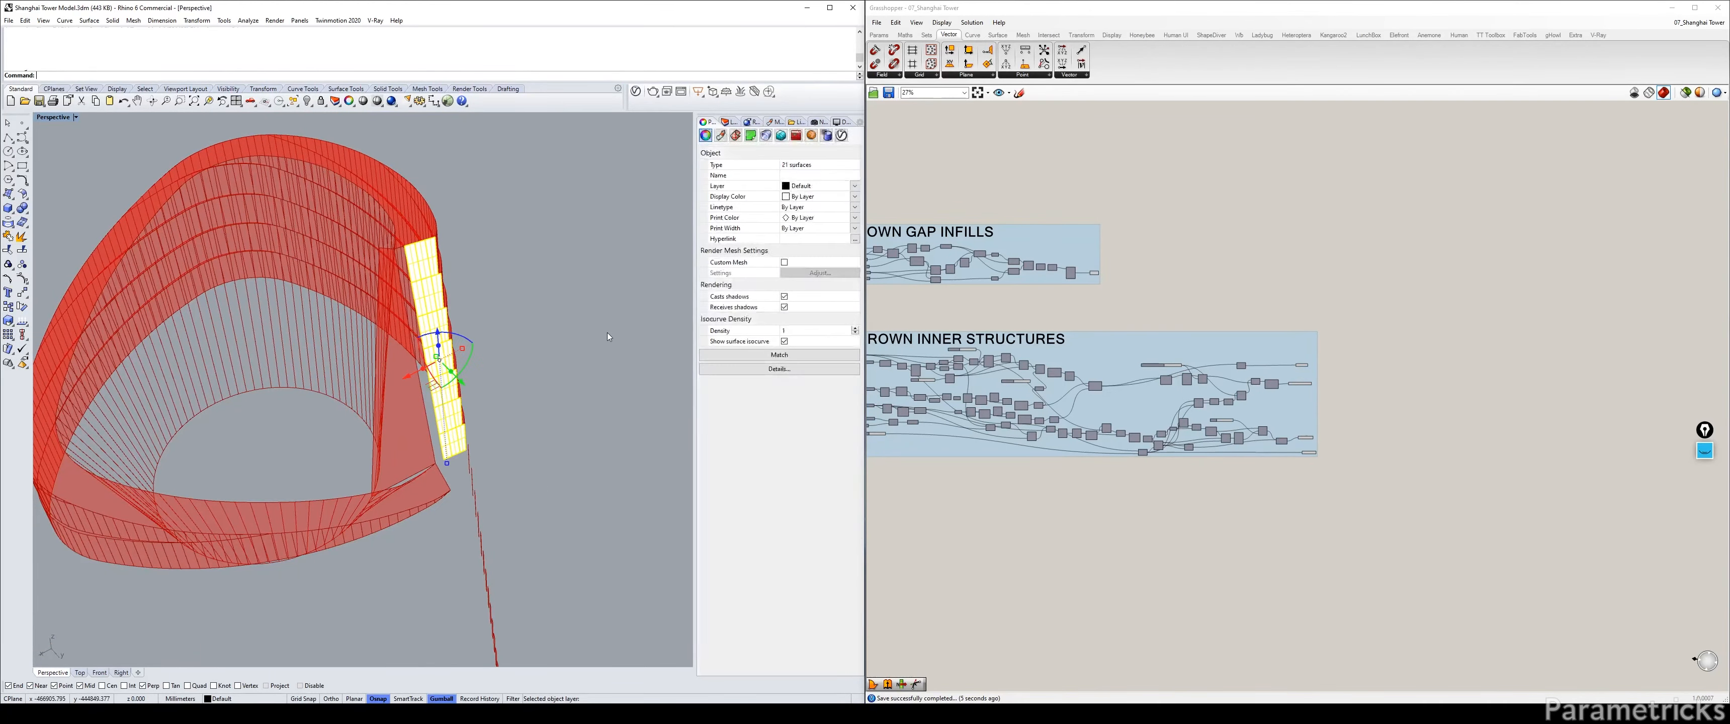
key("ctrl+shift+e")
left_click(572, 326)
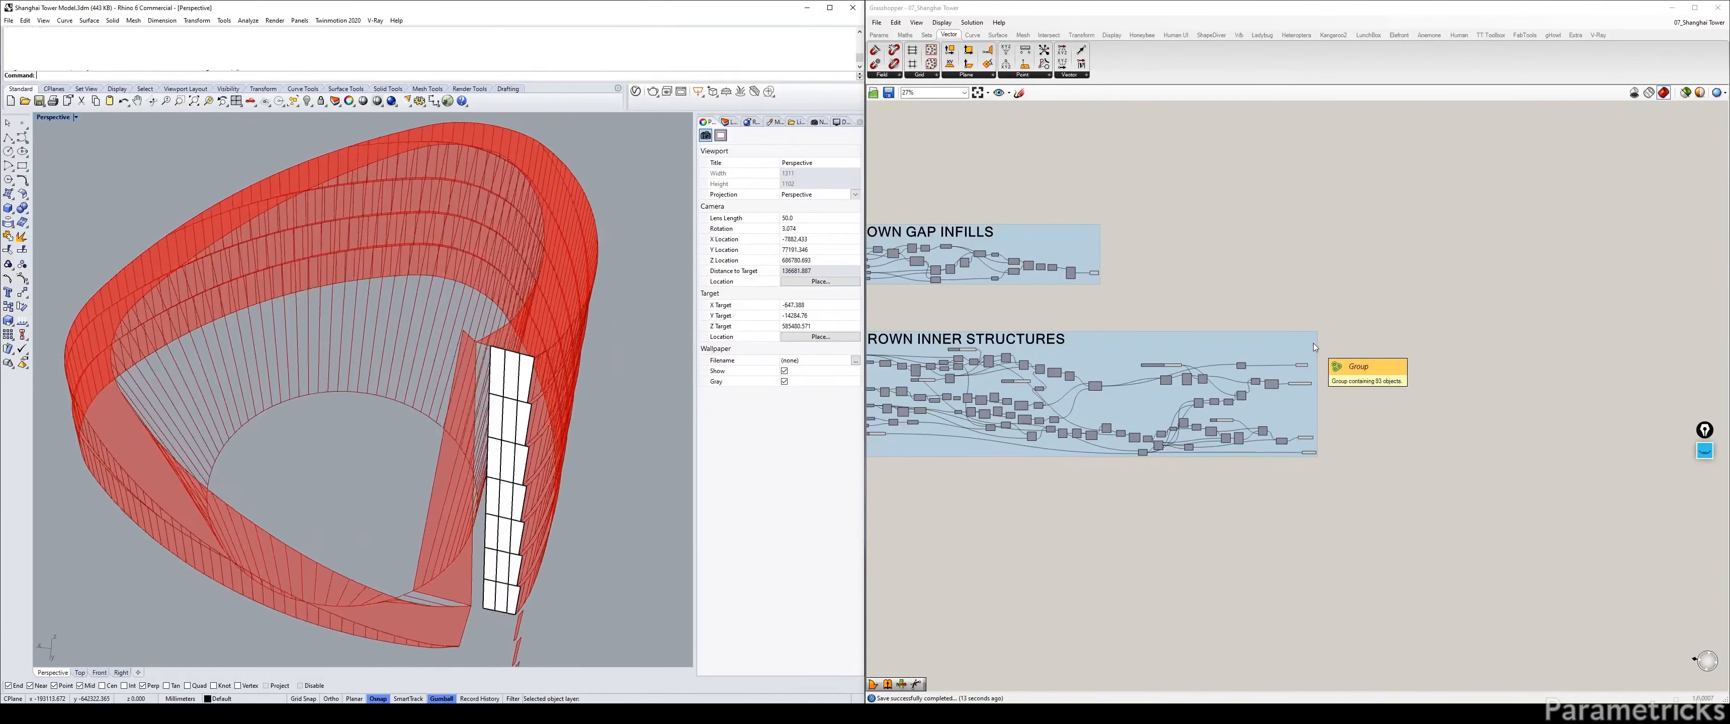
Switch to the on-screen annotation pen and mark the inner platform area of the crown with a freehand blue loop and short dashes.
left_click(1307, 287)
right_click_drag(1150, 336, 1315, 304)
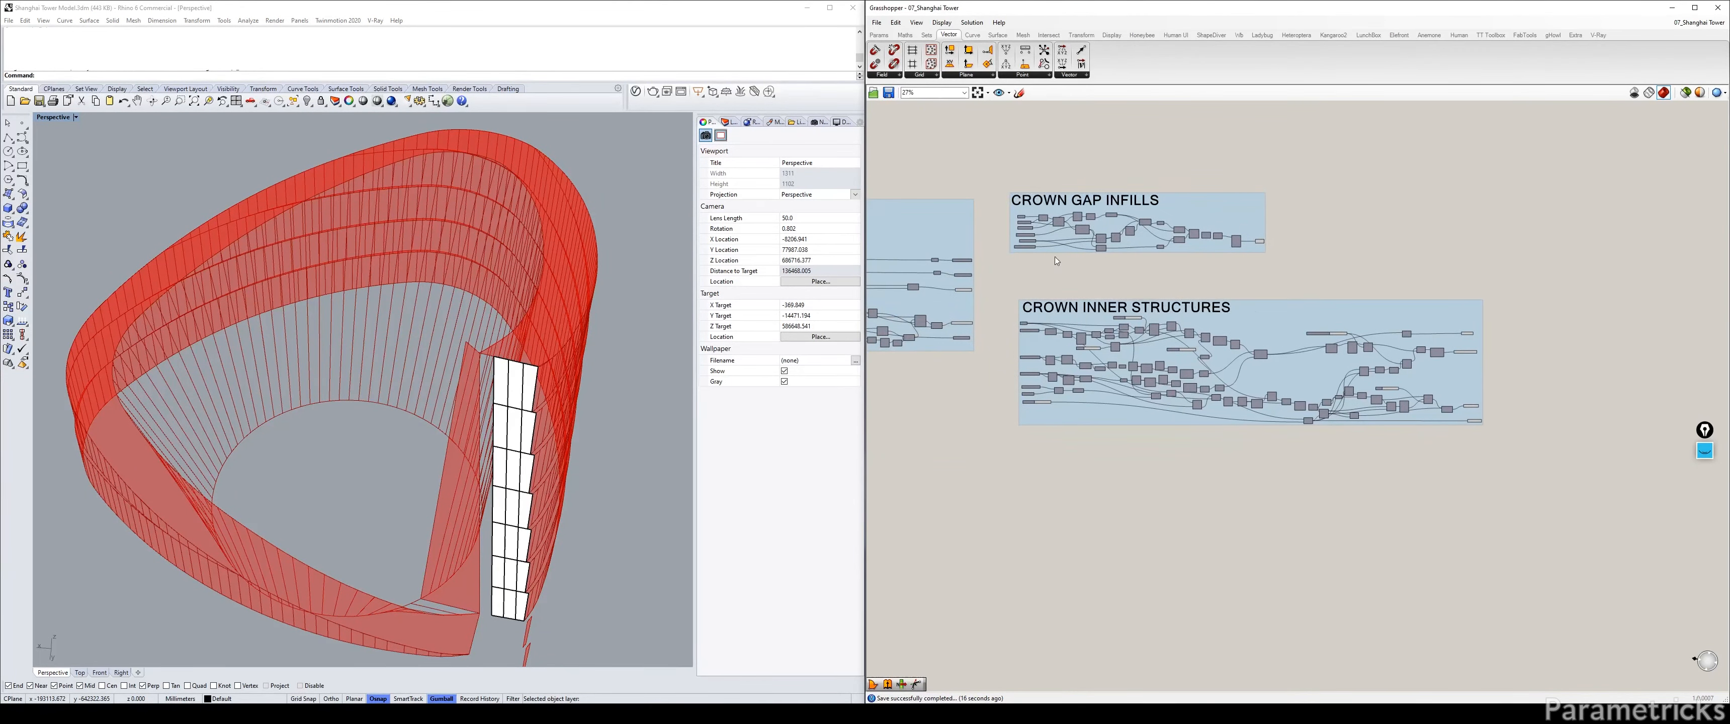
left_click(1704, 450)
left_click(1710, 483)
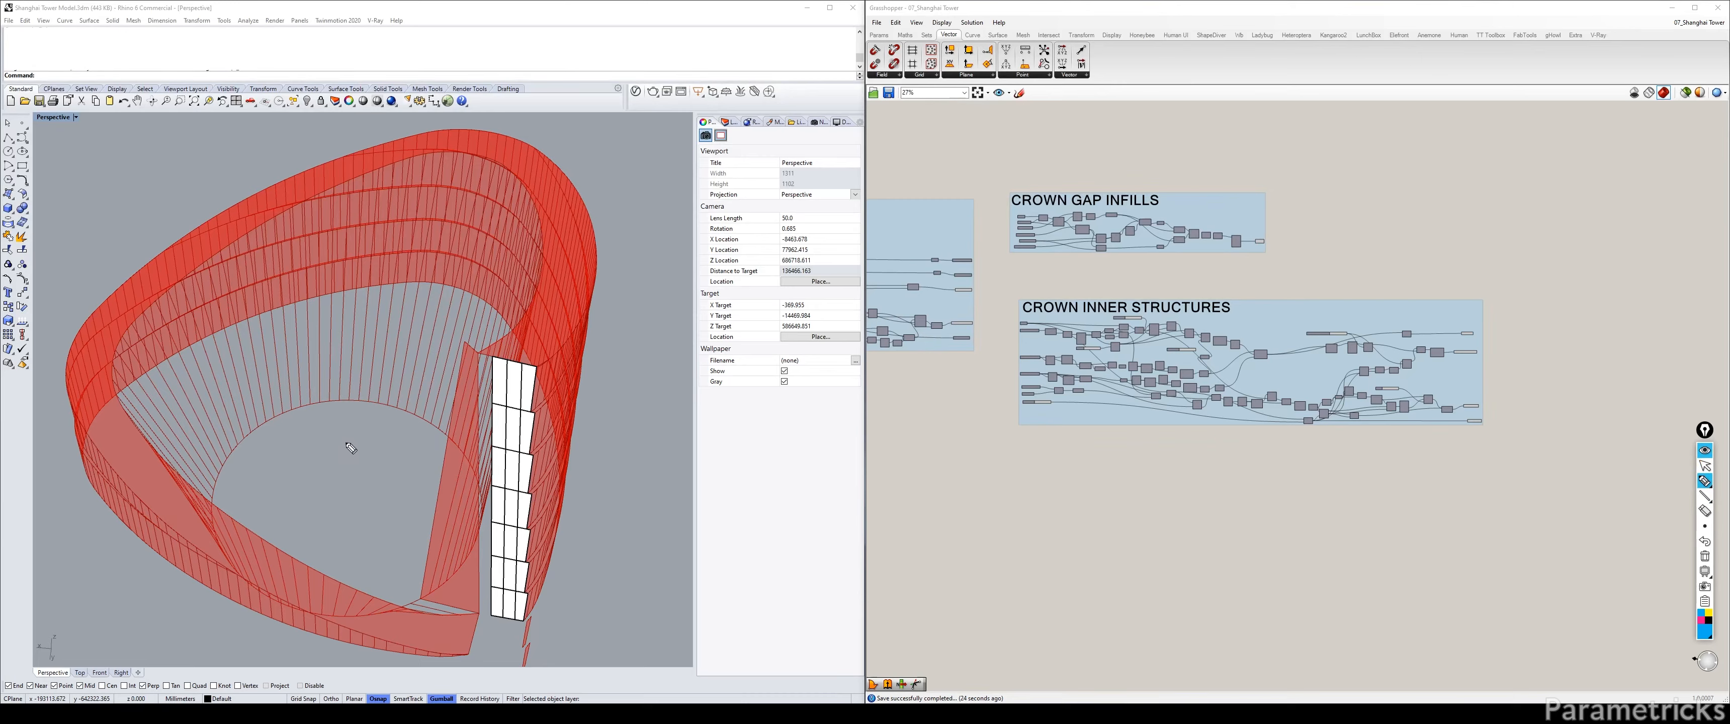
mouse_move(326, 424)
left_mouse_down()
mouse_move(267, 455)
mouse_move(423, 529)
mouse_move(336, 410)
mouse_move(293, 434)
left_mouse_up()
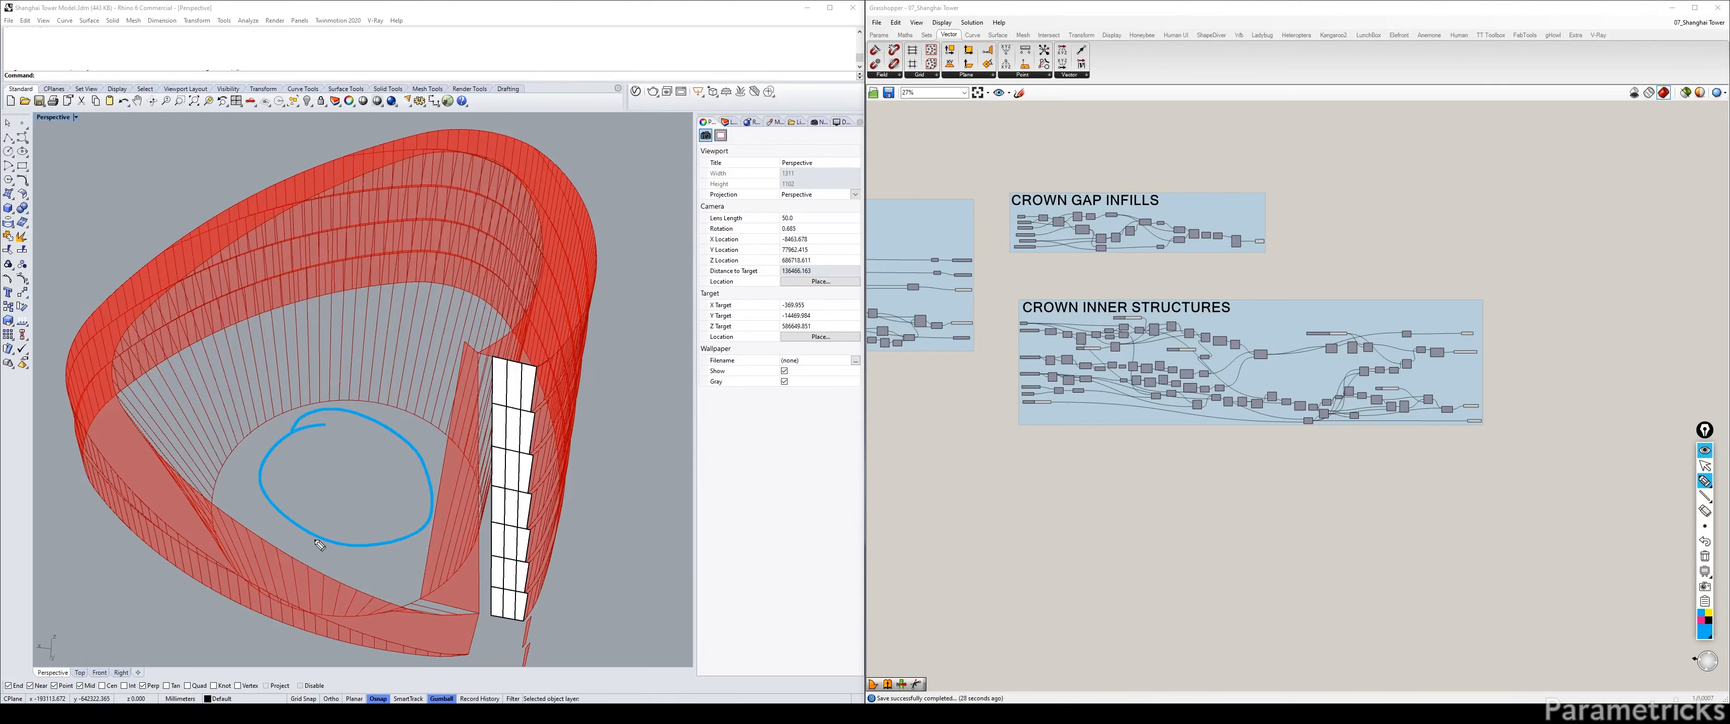
left_click(481, 612)
left_click(410, 547)
Sketch freehand blue curves over the crown in the viewport, tracing the successive ring levels around the inner platform.
mouse_move(441, 190)
left_mouse_down()
mouse_move(522, 269)
mouse_move(470, 349)
left_mouse_up()
left_click_drag(457, 277, 447, 376)
left_click_drag(448, 472, 417, 285)
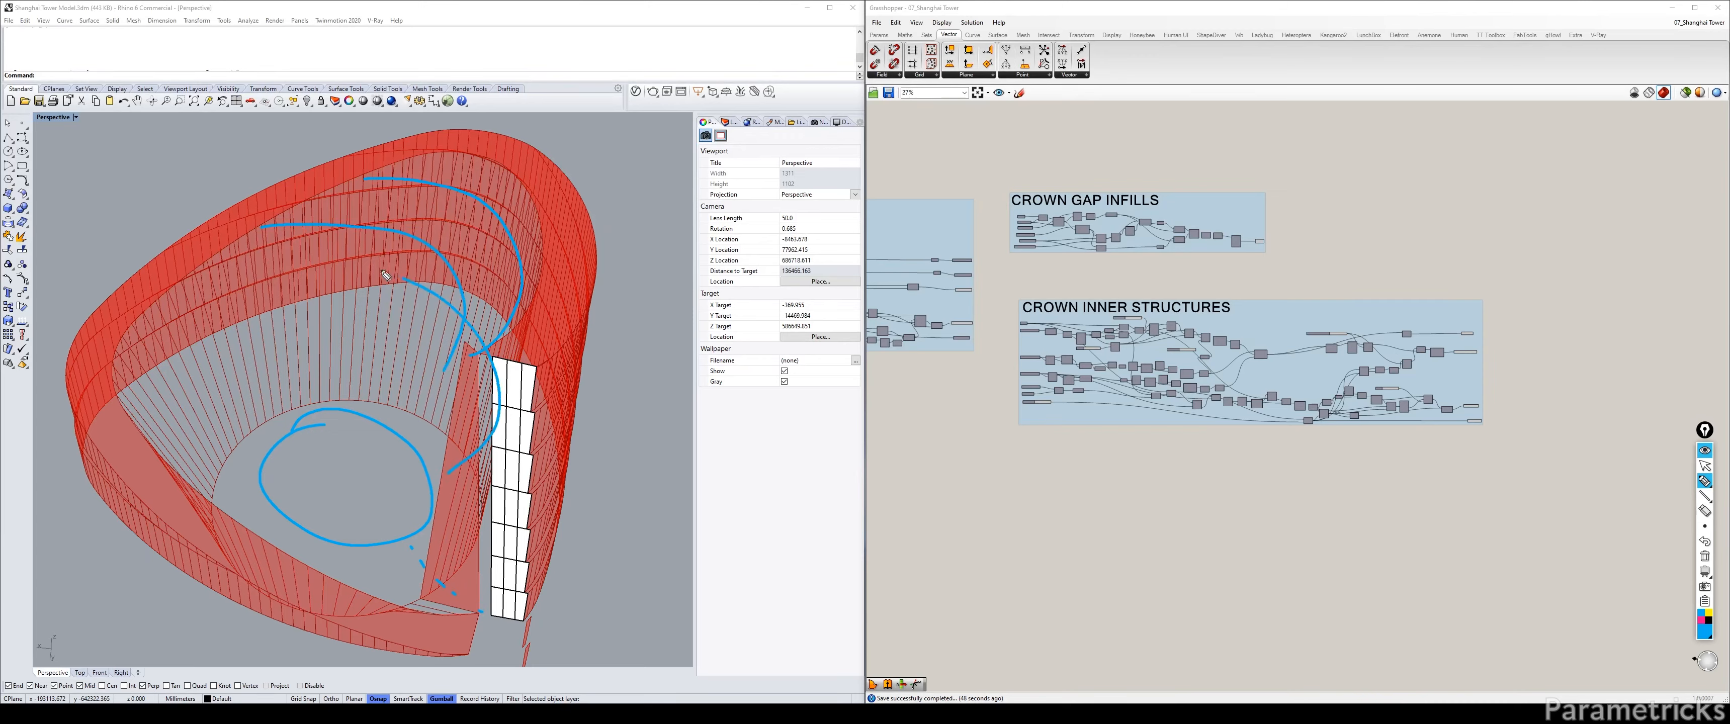
left_click_drag(147, 328, 150, 427)
mouse_move(454, 450)
left_mouse_down()
mouse_move(410, 356)
mouse_move(185, 450)
mouse_move(206, 502)
left_mouse_up()
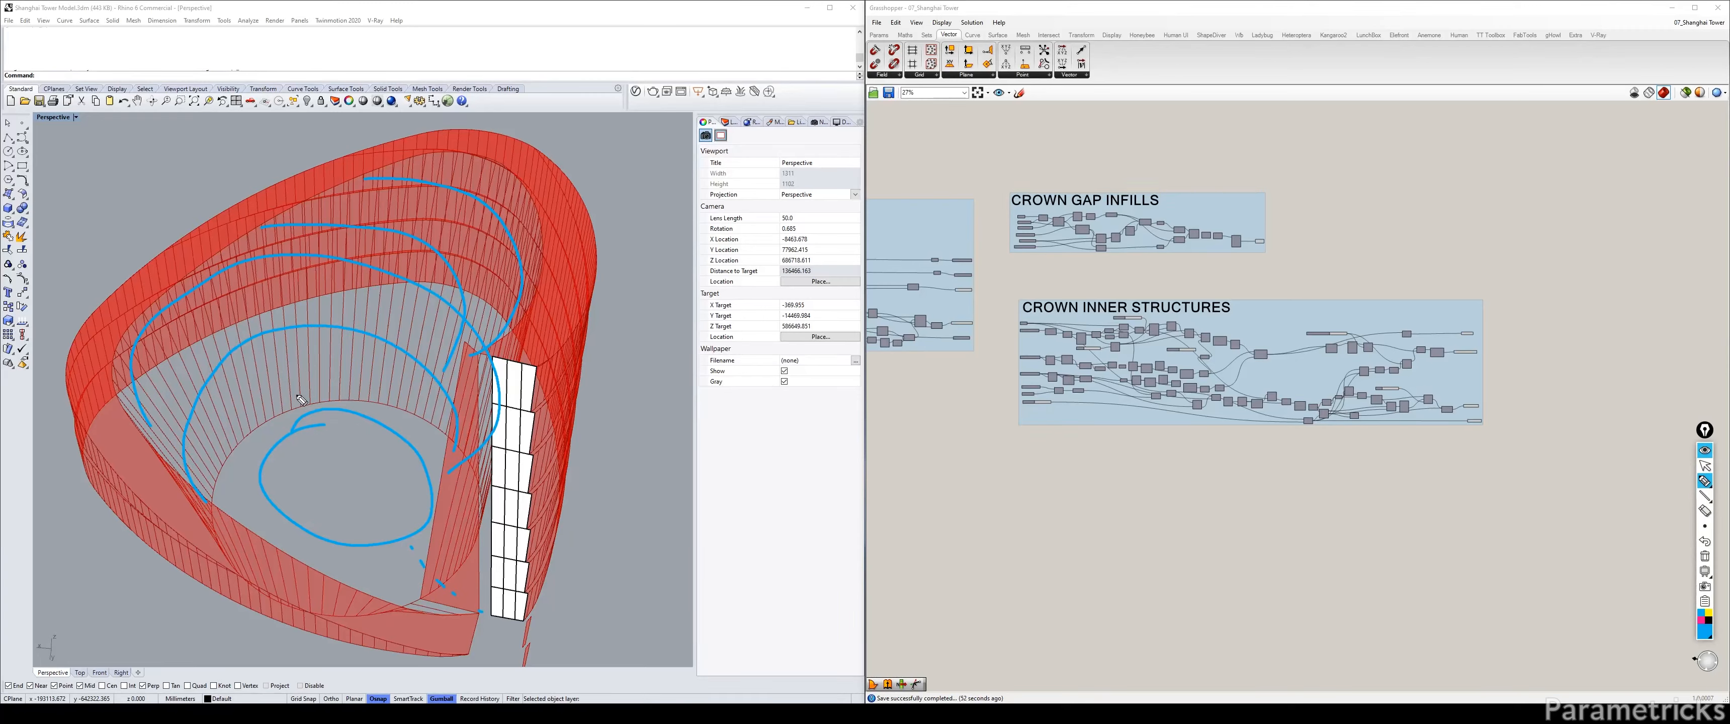
mouse_move(346, 378)
left_mouse_down()
mouse_move(455, 422)
mouse_move(211, 471)
mouse_move(332, 575)
mouse_move(443, 592)
left_mouse_up()
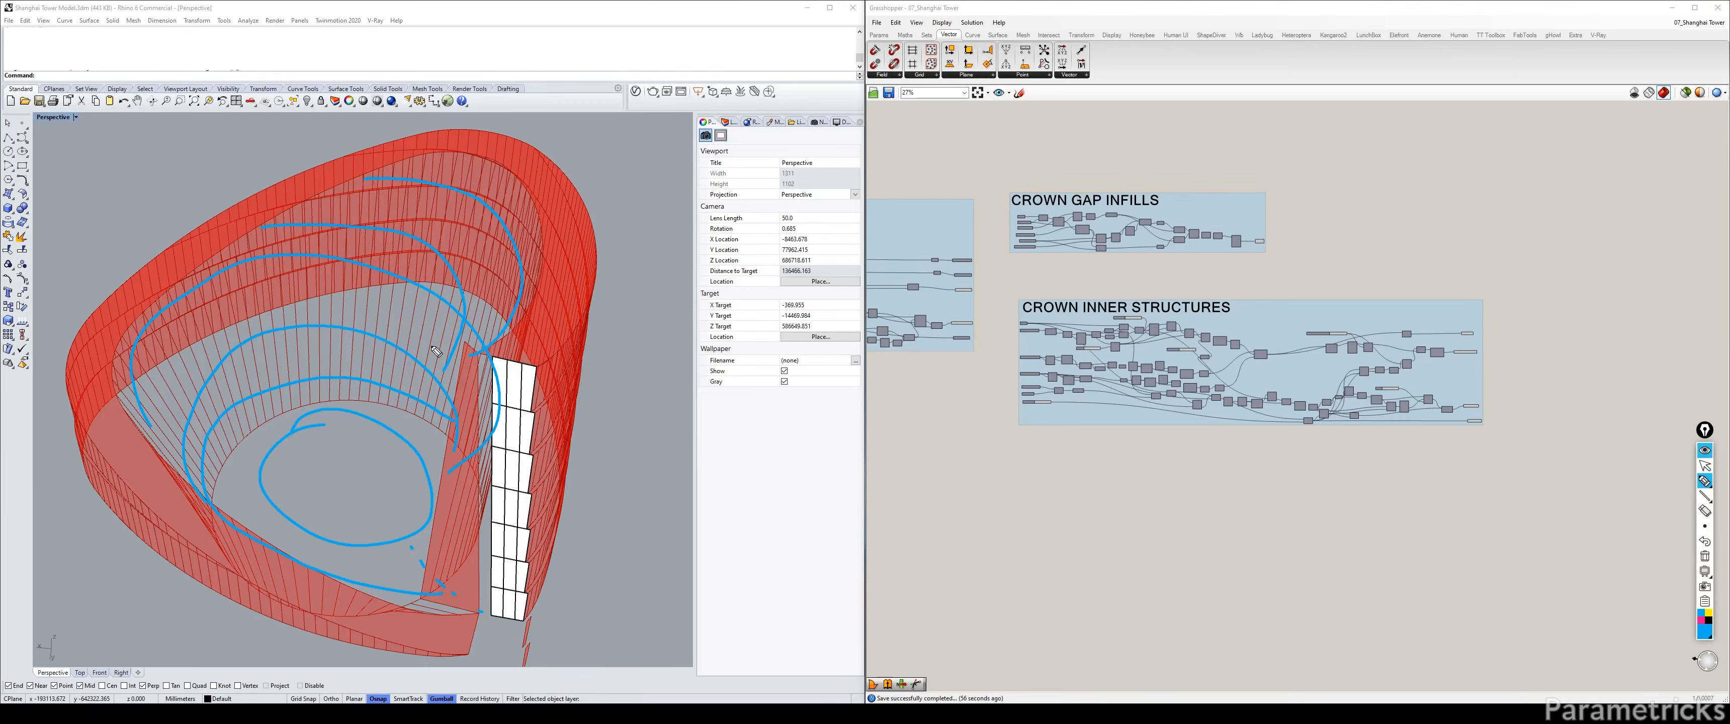